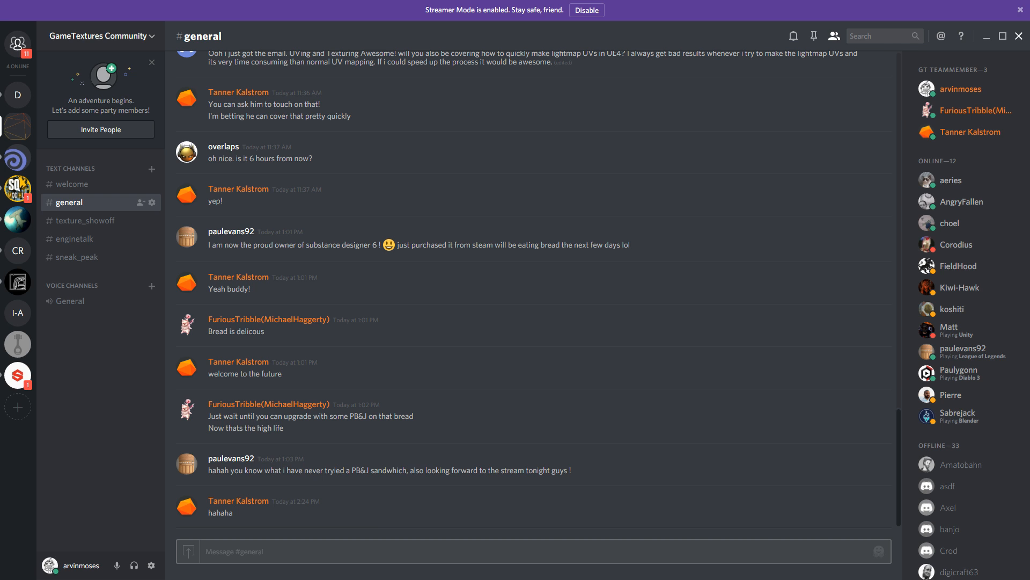
- Switch to Modo and delete the selected roof and wall polygons of the birdhouse
left_click_drag(394, 14, 0, 43)
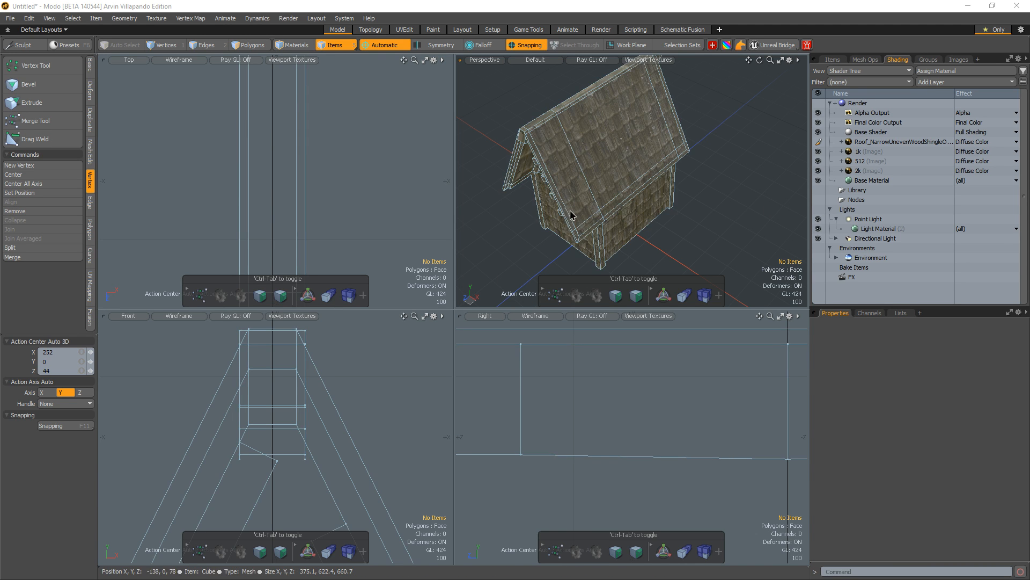
left_click_drag(565, 214, 633, 159, "alt")
key("3")
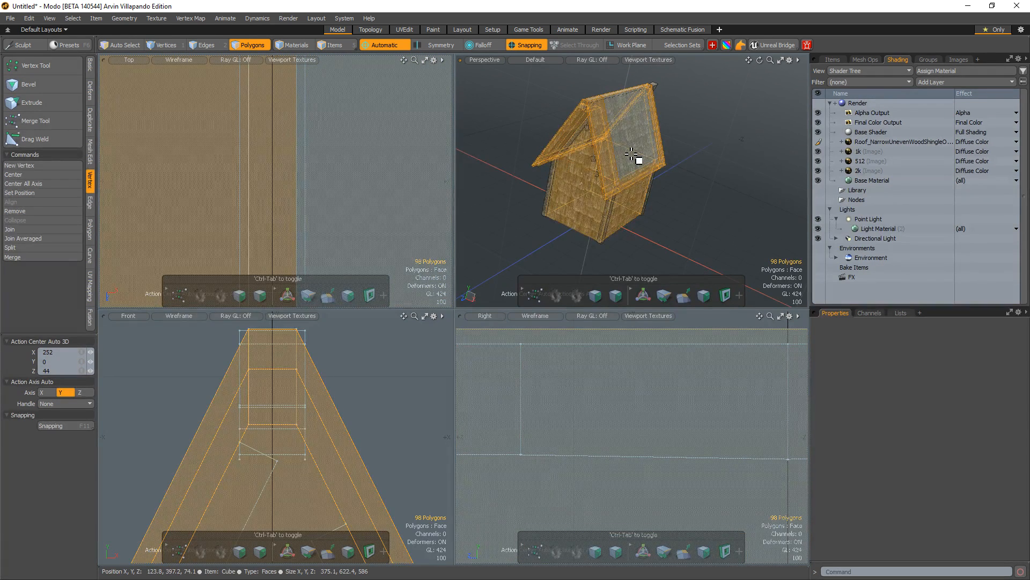
key("Delete")
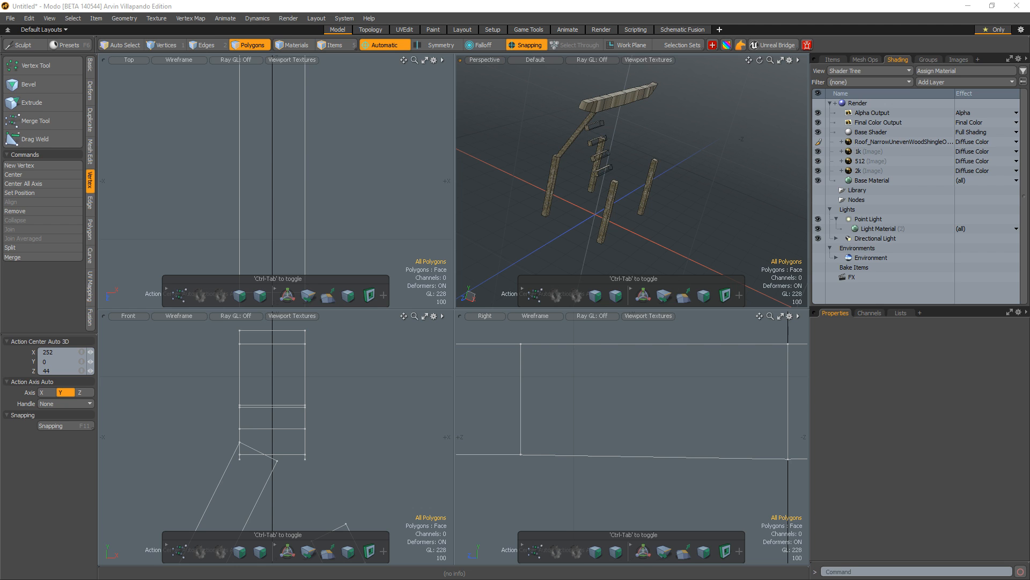
- Select all the remaining beam and post polygons and delete them to empty the mesh
left_click_drag(623, 170, 596, 172, "alt")
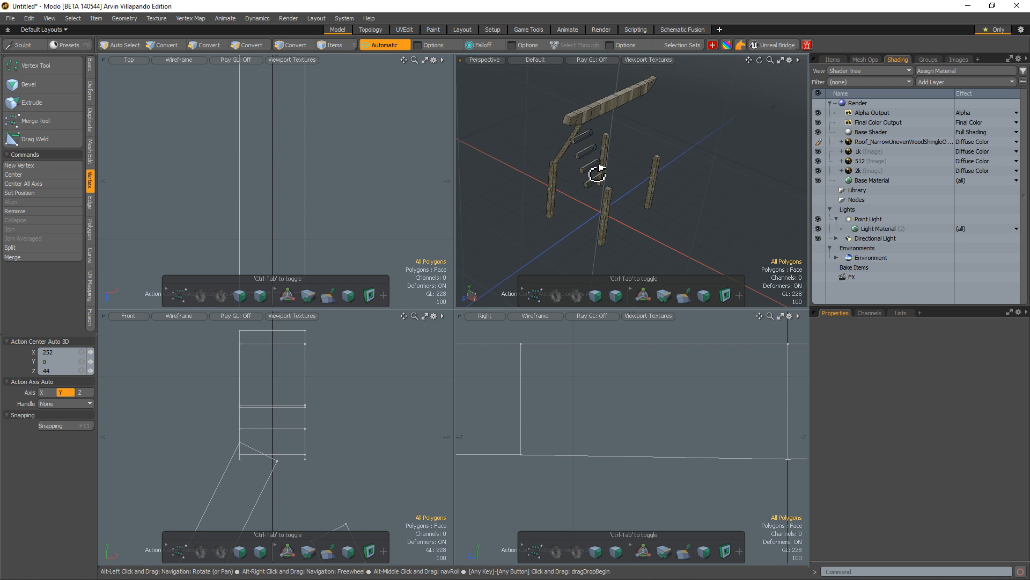
left_click(591, 109)
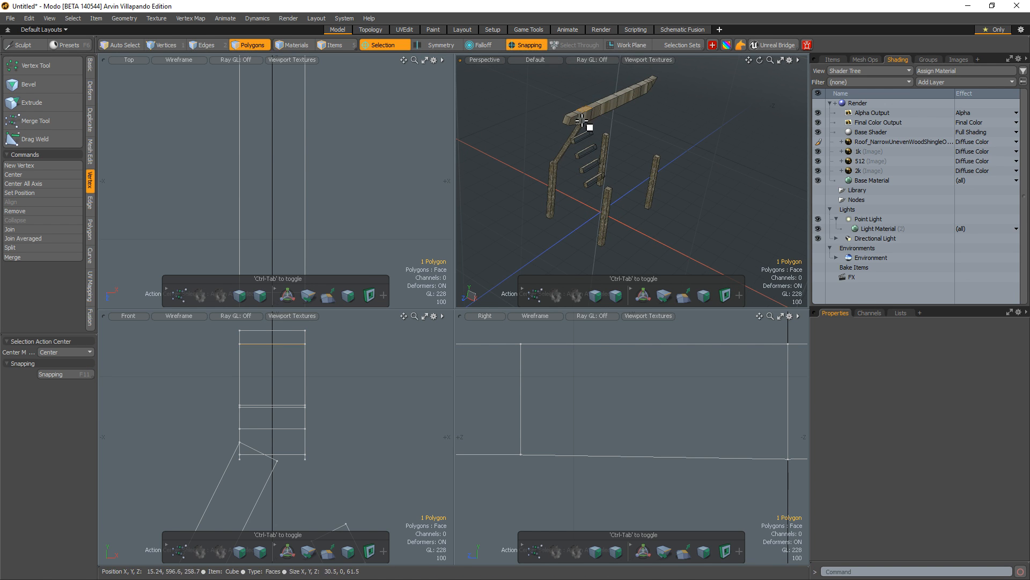
left_click(555, 133)
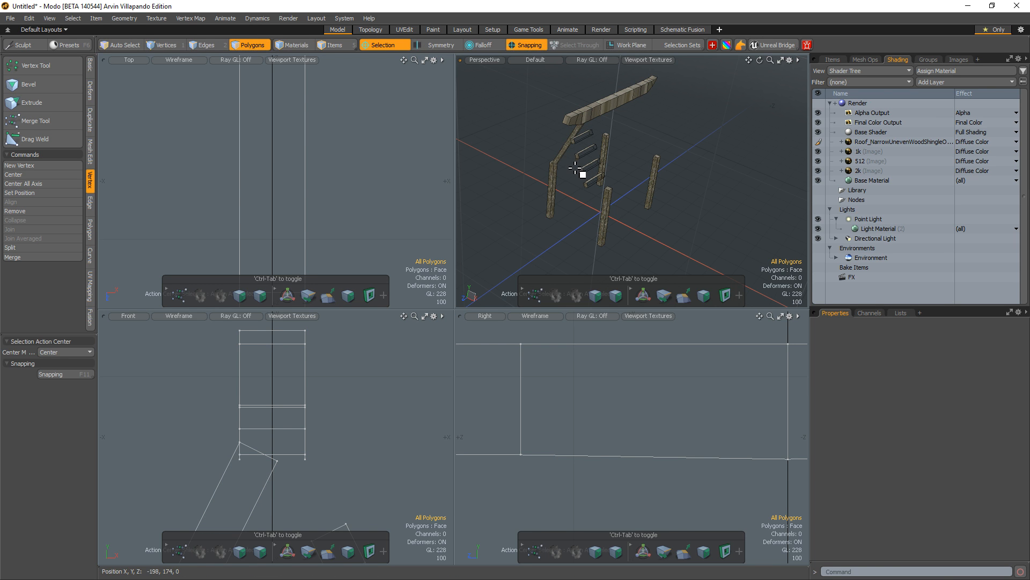
key("bracketleft")
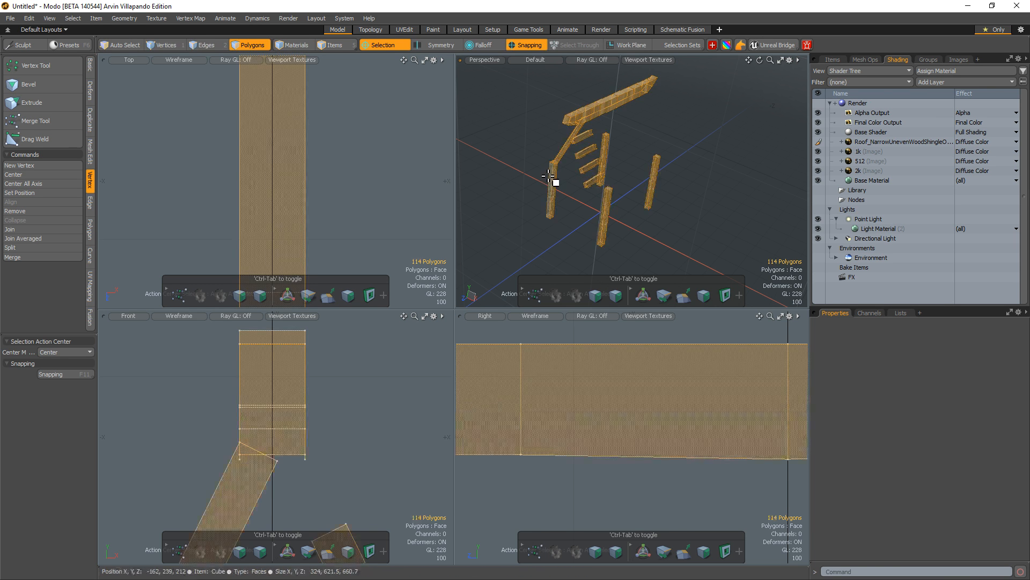
key("Delete")
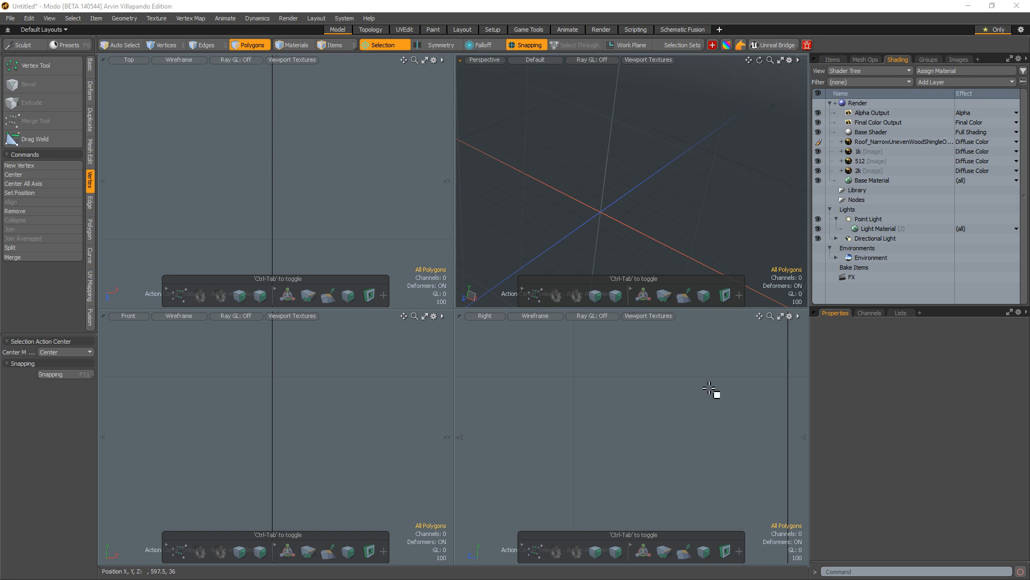
- Preview the 512 and 1k checker images from the shader tree and close the viewer
left_click_drag(678, 145, 642, 170, "alt")
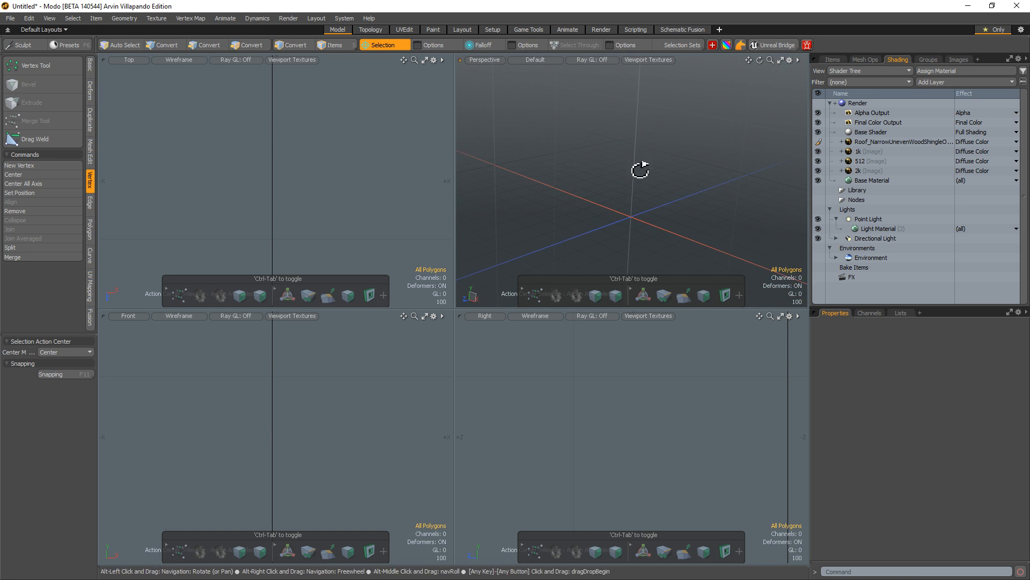
left_click(883, 162)
left_click(877, 153)
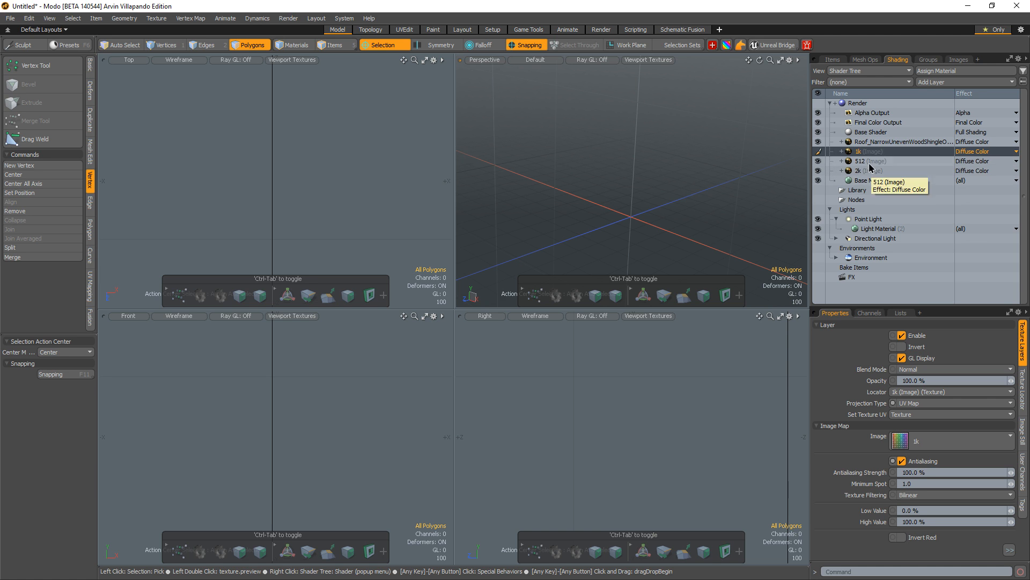
left_click(860, 162)
double_click(861, 162)
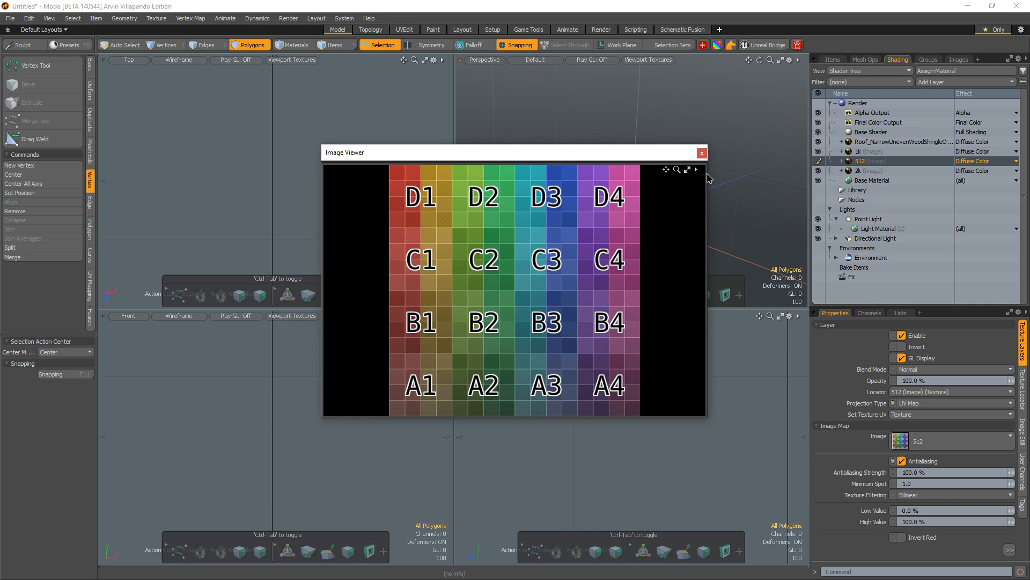
double_click(858, 155)
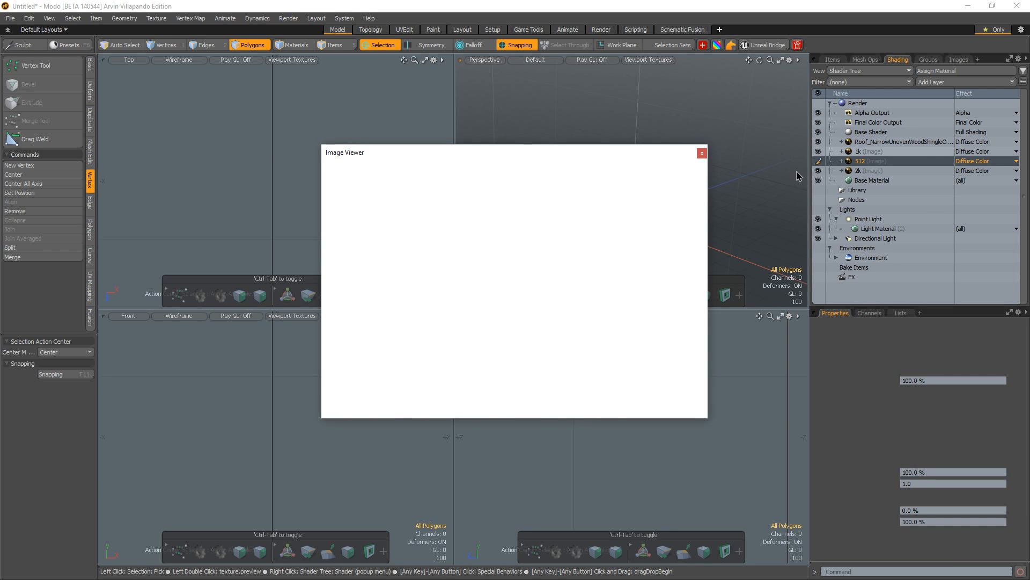
left_click(706, 154)
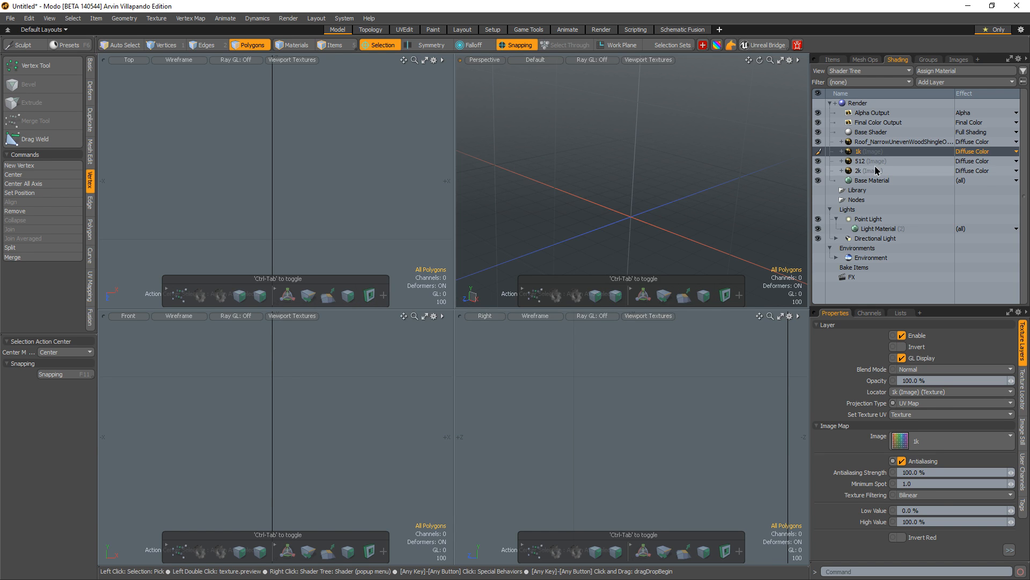
- Preview the 2k and 512 checker images, keeping the viewer clear of the shader tree
double_click(877, 170)
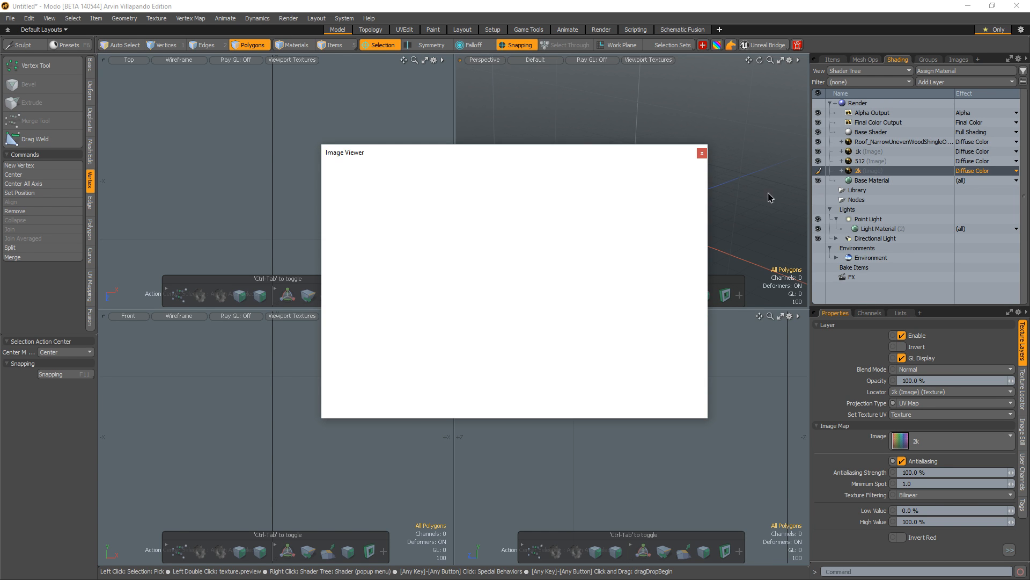
left_click_drag(663, 154, 539, 156)
left_click(853, 162)
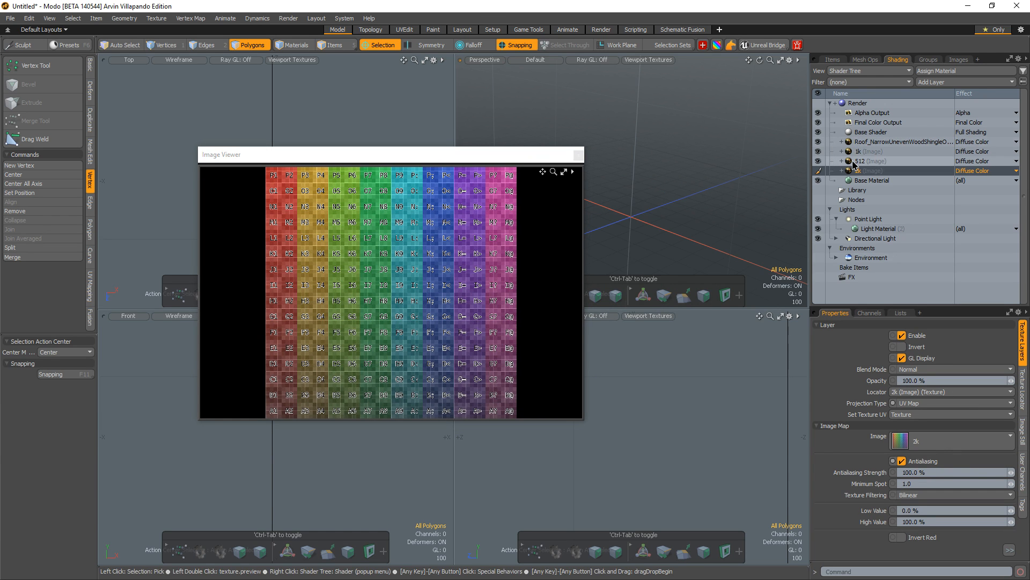
left_click(864, 161)
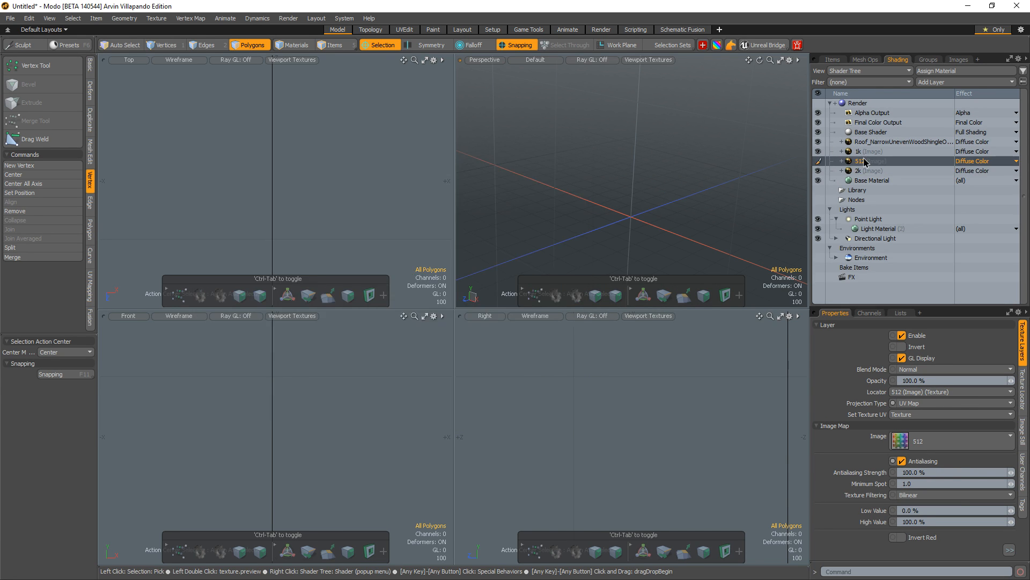
double_click(864, 161)
left_click_drag(449, 147, 613, 138)
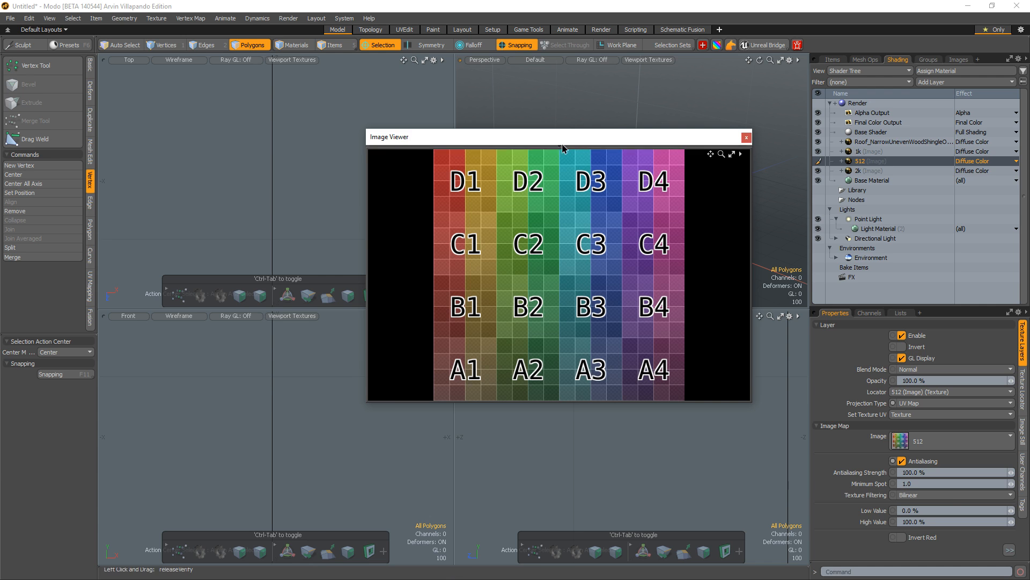
left_click_drag(637, 138, 451, 107)
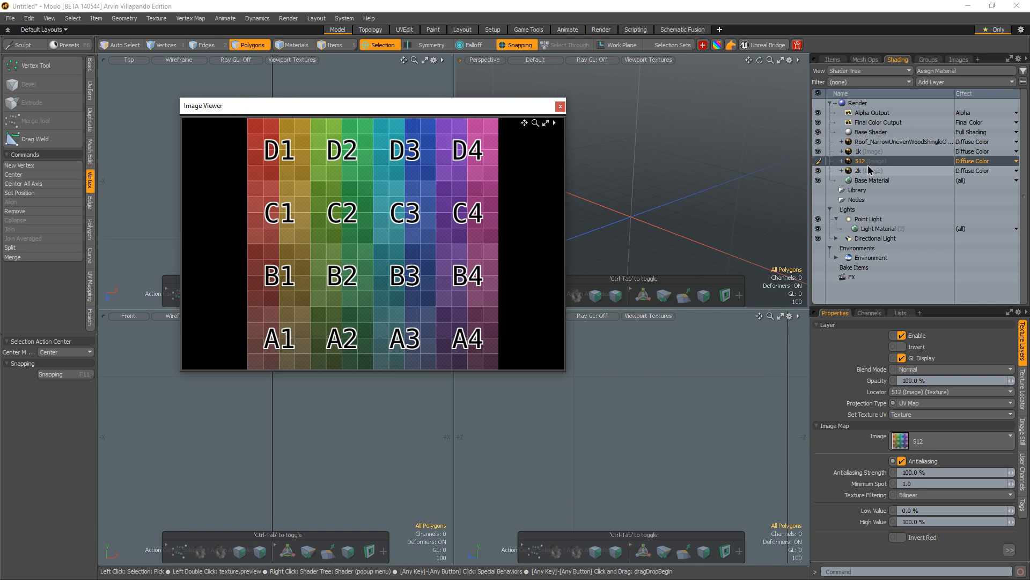
- Look over the scene's image clips and item list, and return to the shader tree
left_click(929, 59)
left_click(959, 60)
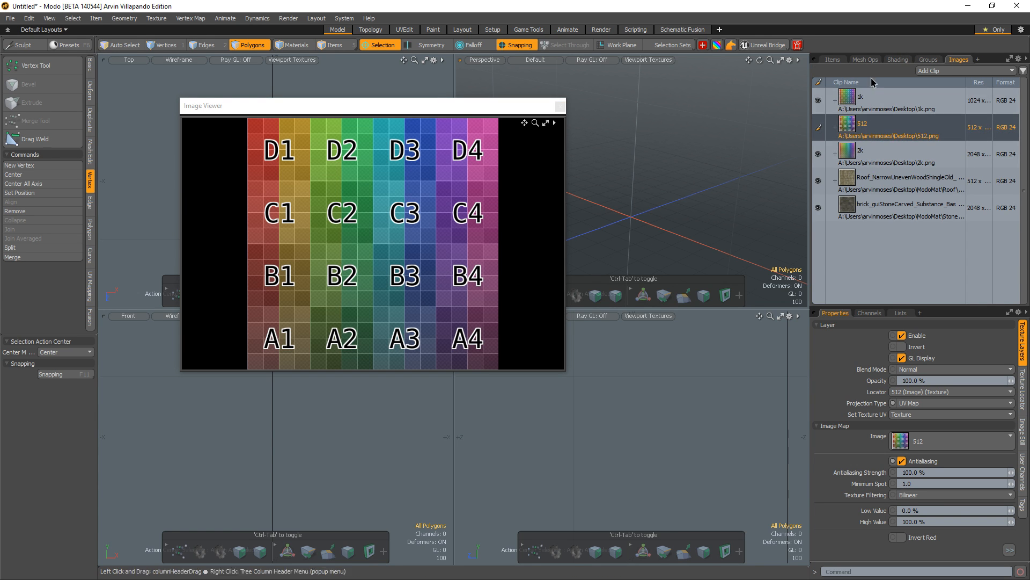
left_click(833, 61)
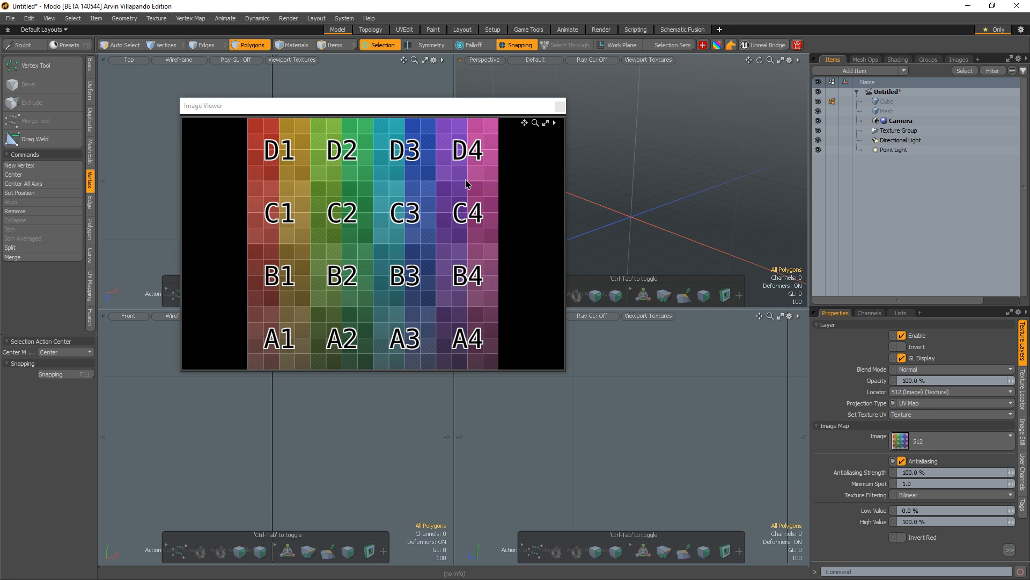
left_click(866, 60)
left_click(896, 60)
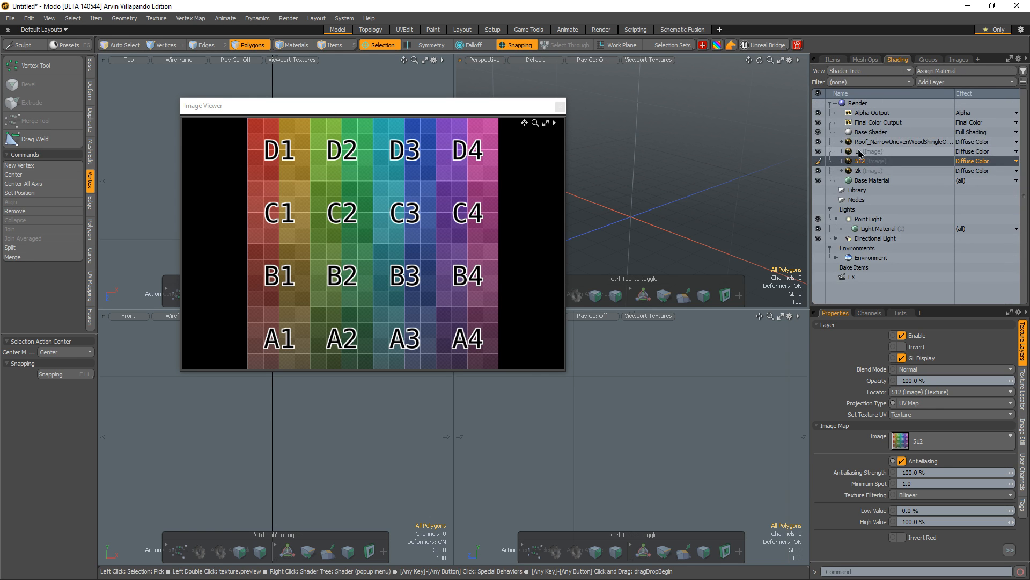
- Compare the 1k and 512 checker images in the open viewer, leave 512 selected and close the viewer
key("Up")
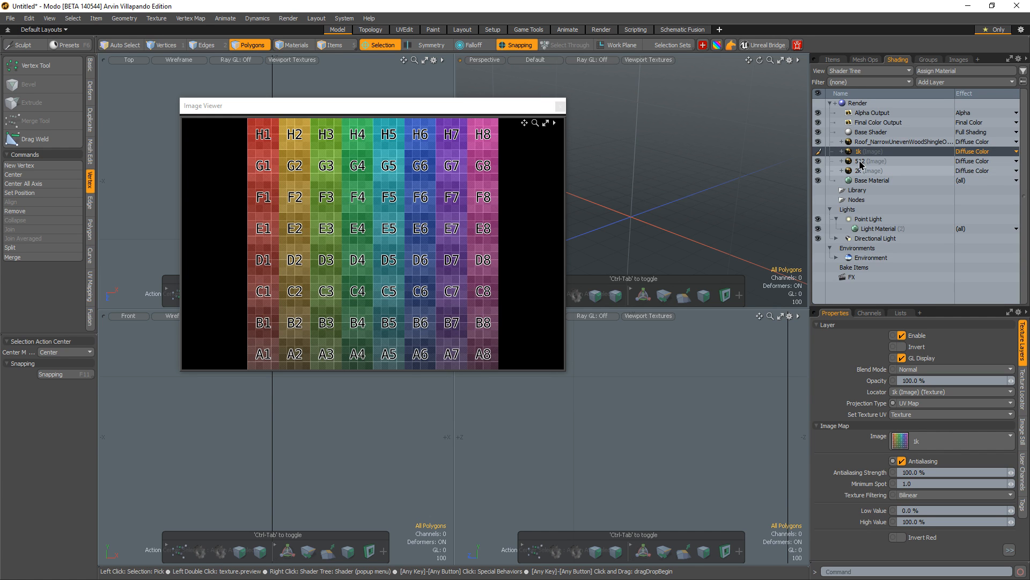
left_click(861, 163)
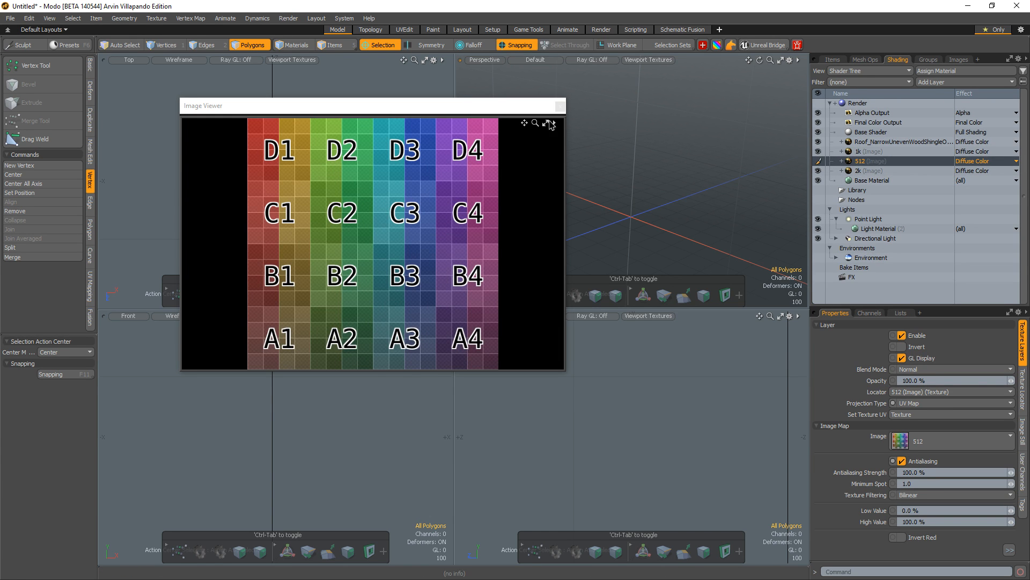
left_click(560, 108)
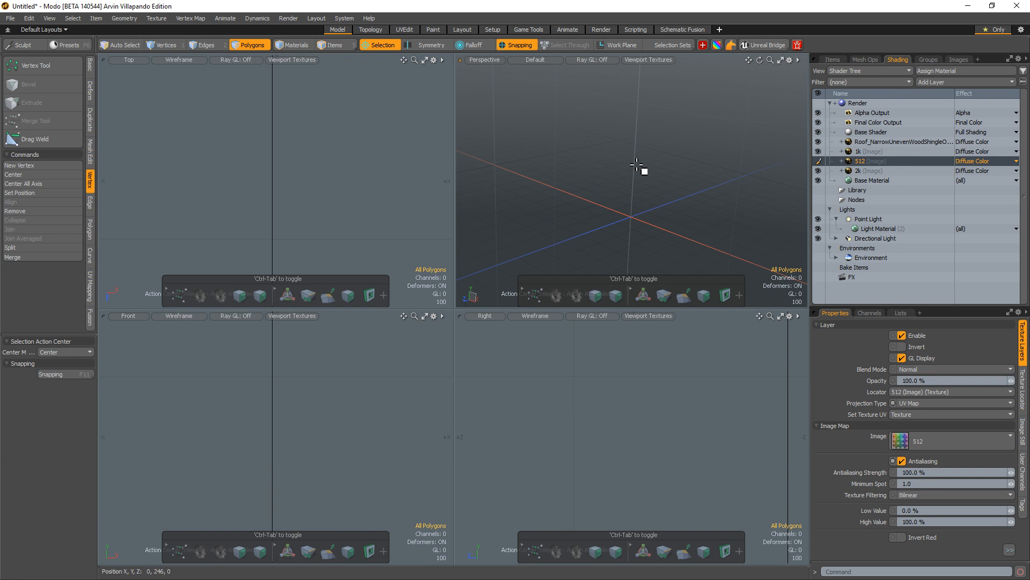
- Add a default cube as a new mesh at the origin
left_click_drag(646, 189, 621, 161, "alt")
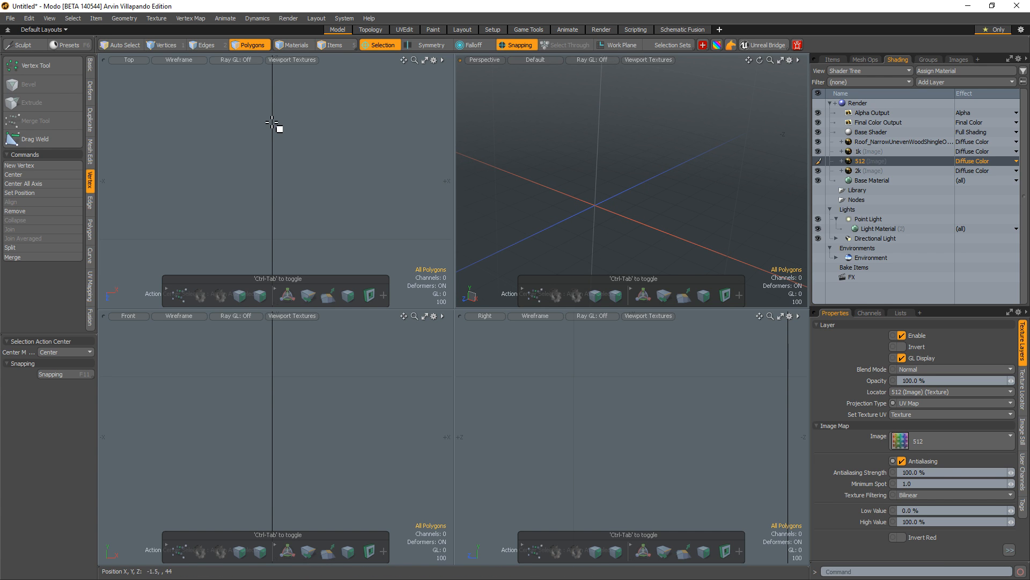
left_click(90, 65)
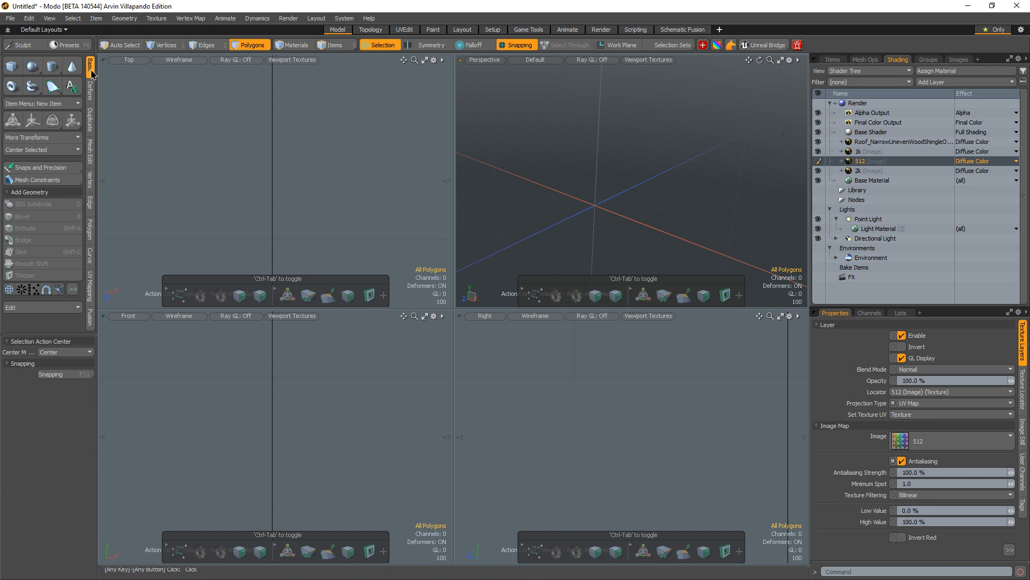
left_click(13, 67)
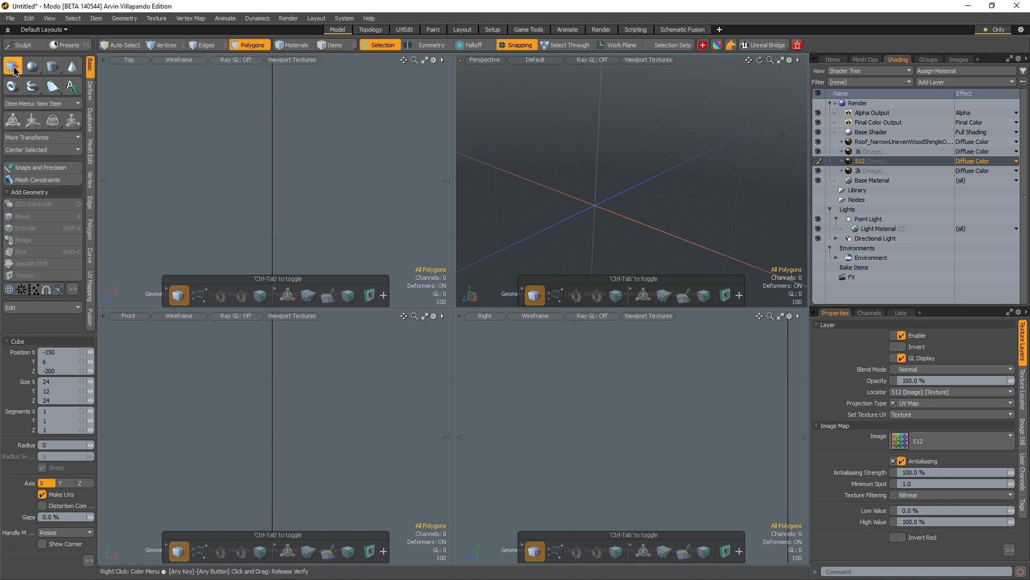
key("ctrl+z")
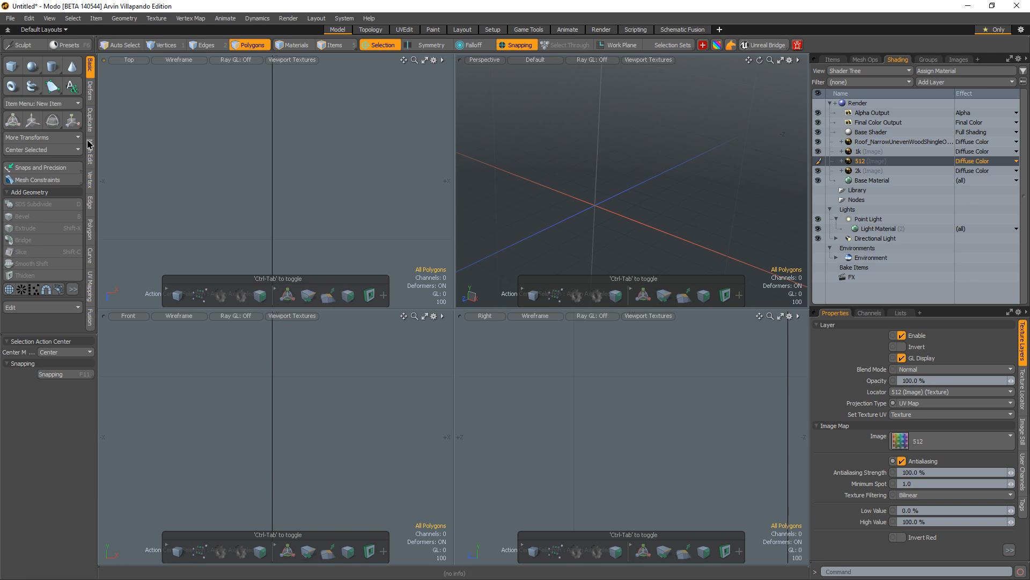
left_click(14, 69, "ctrl")
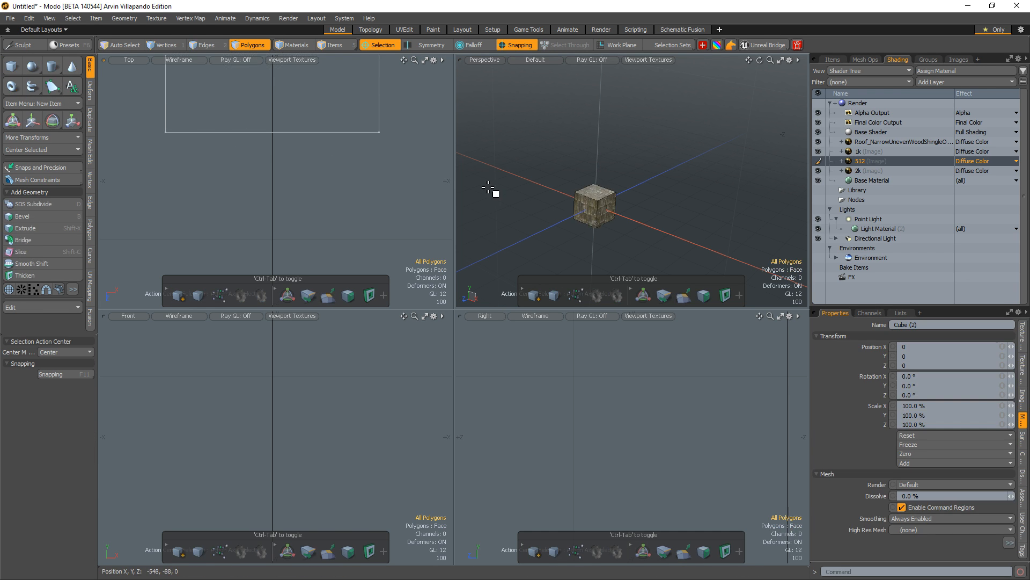
- Select all six polygons of the new cube
left_click_drag(599, 182, 701, 118, "ctrl+alt")
left_click_drag(641, 179, 647, 148, "alt")
left_click_drag(647, 148, 623, 97, "alt+shift")
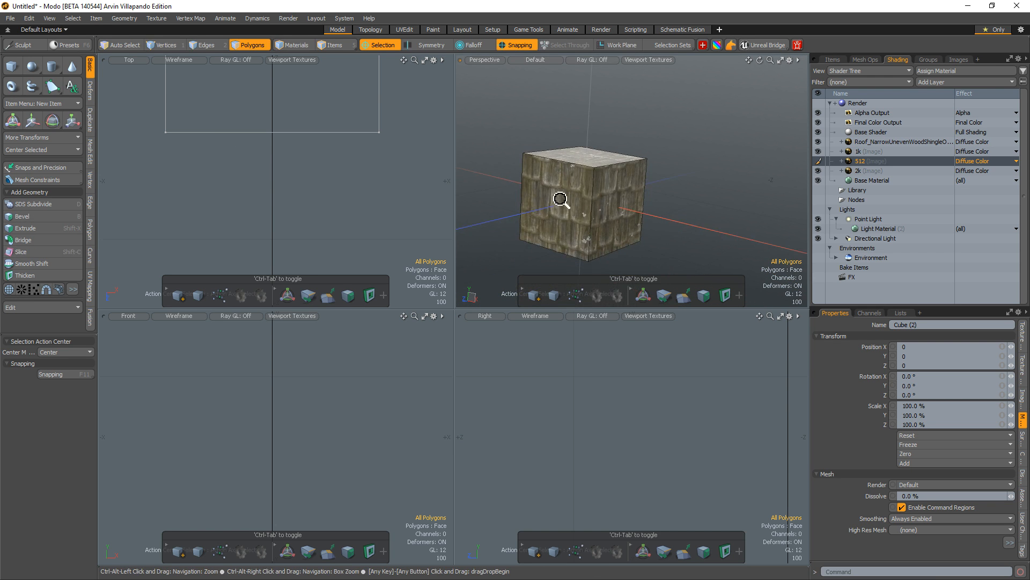
left_click_drag(558, 200, 612, 204, "ctrl+alt")
left_click_drag(606, 196, 586, 180, "alt")
double_click(612, 177)
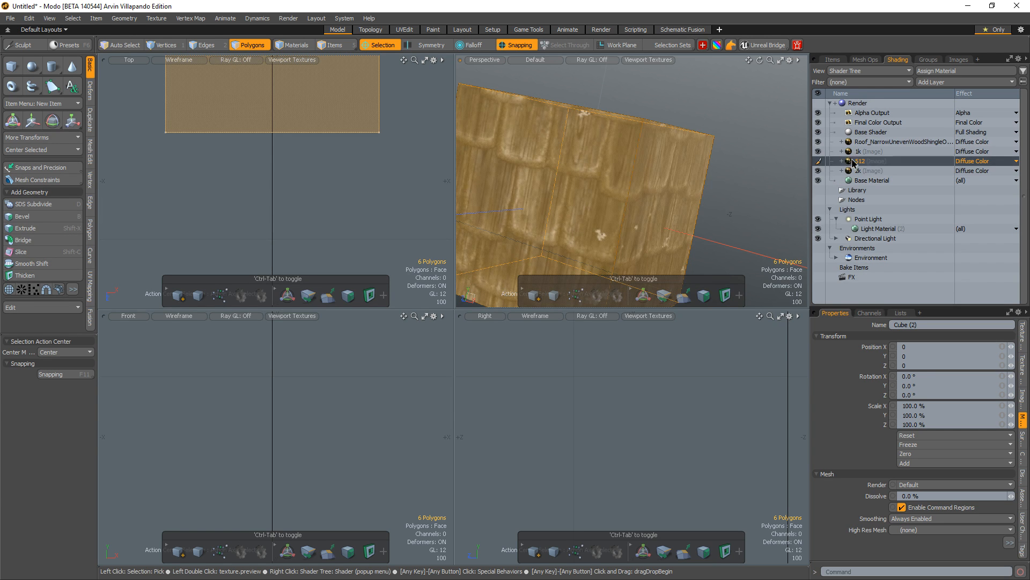
- Set the perspective viewport's shading to Texture so the cube displays the 512 checker image
left_click(535, 60)
left_click(517, 106)
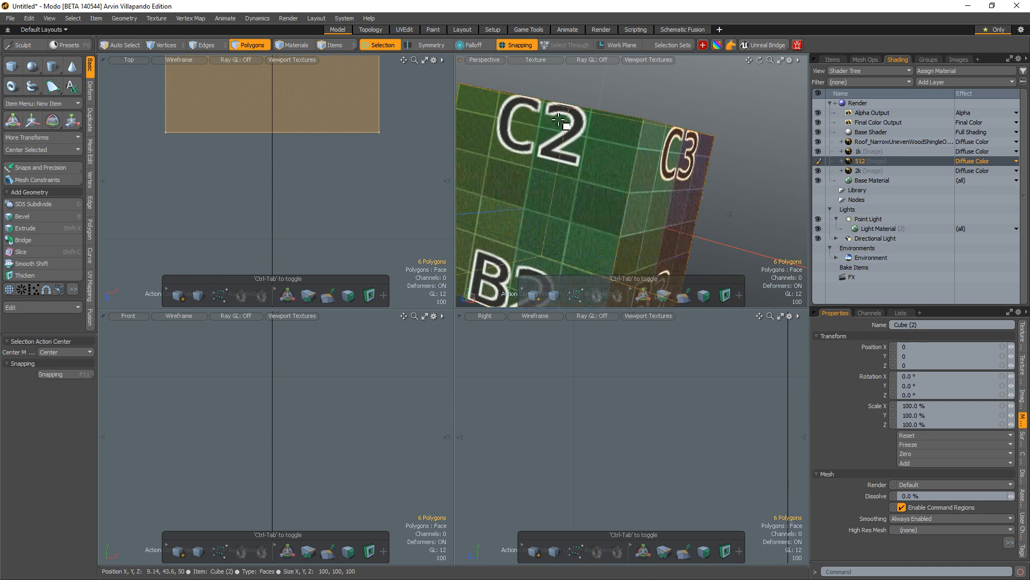
left_click_drag(701, 111, 654, 130, "alt")
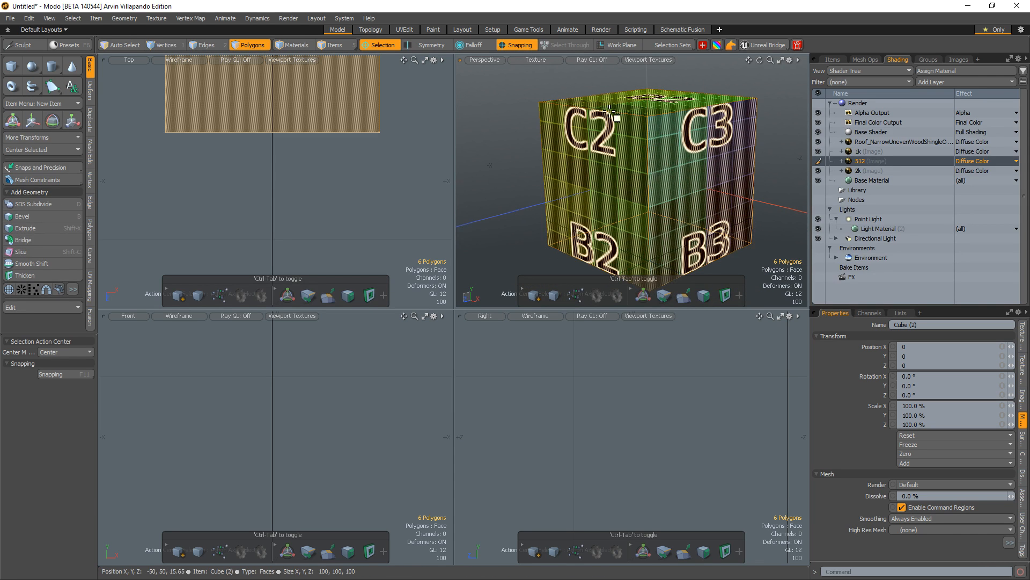
- Apply an automatic cubic UV projection to the six selected polygons in the UV editing layout, clear the selection and return to the modeling layout
left_click(406, 30)
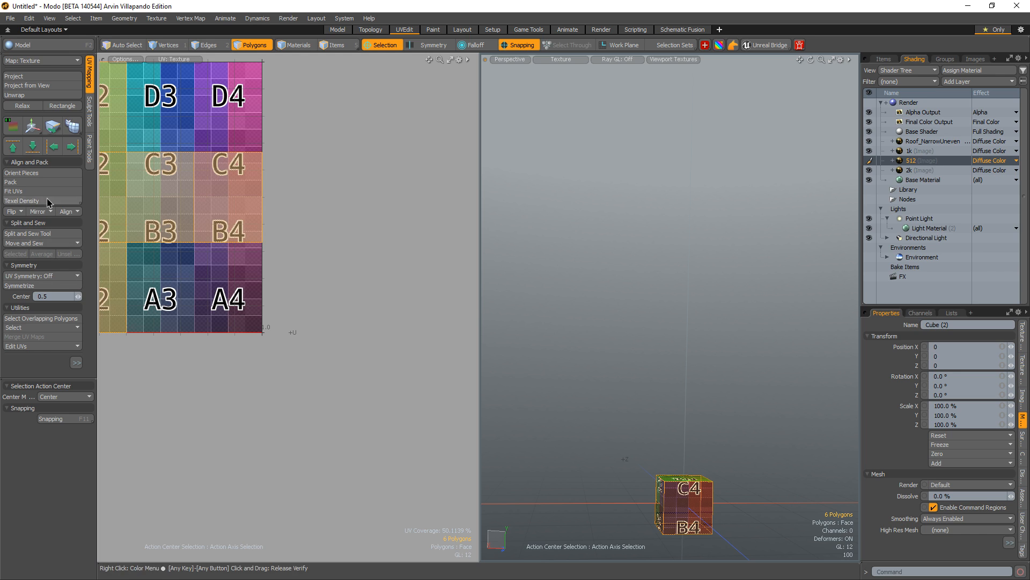
left_click(24, 77)
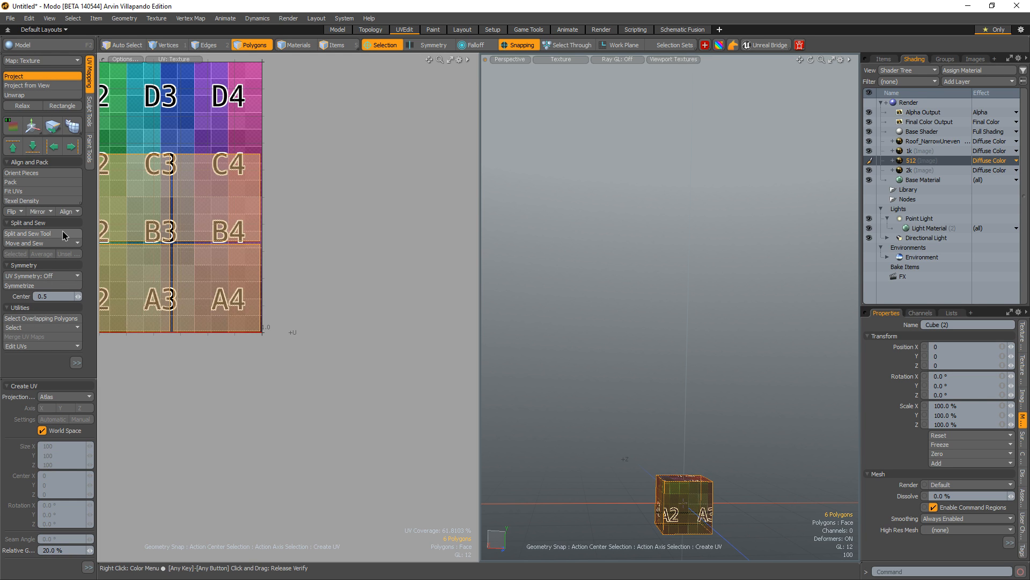
left_click(64, 397)
left_click(74, 422)
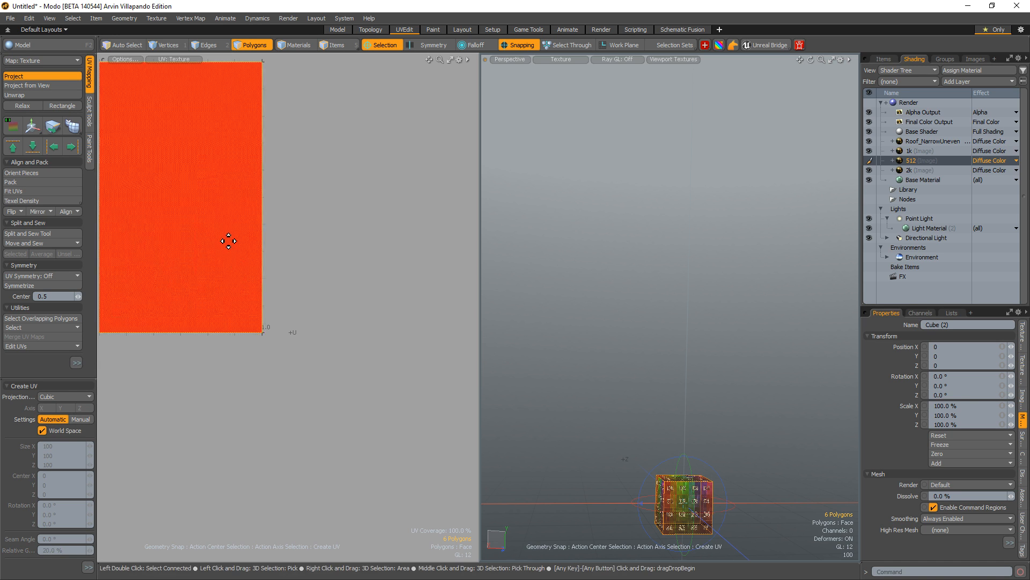
key("a")
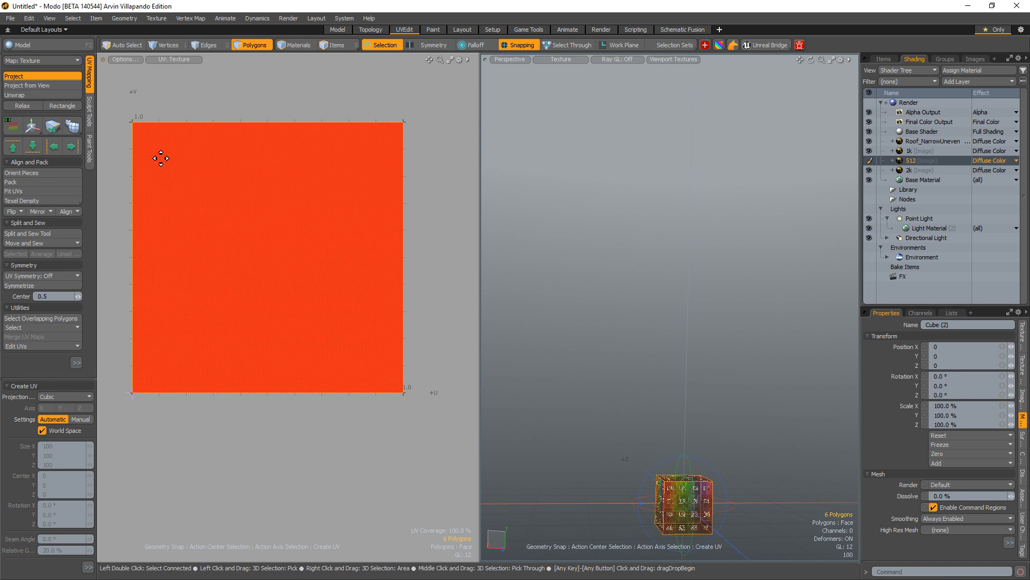
key("space")
left_click(512, 188)
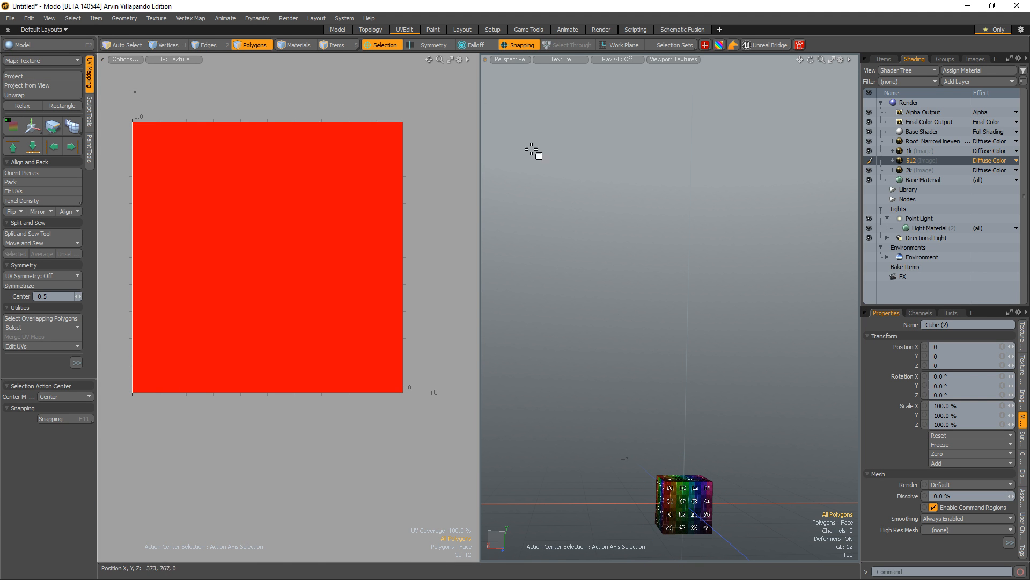
left_click(336, 29)
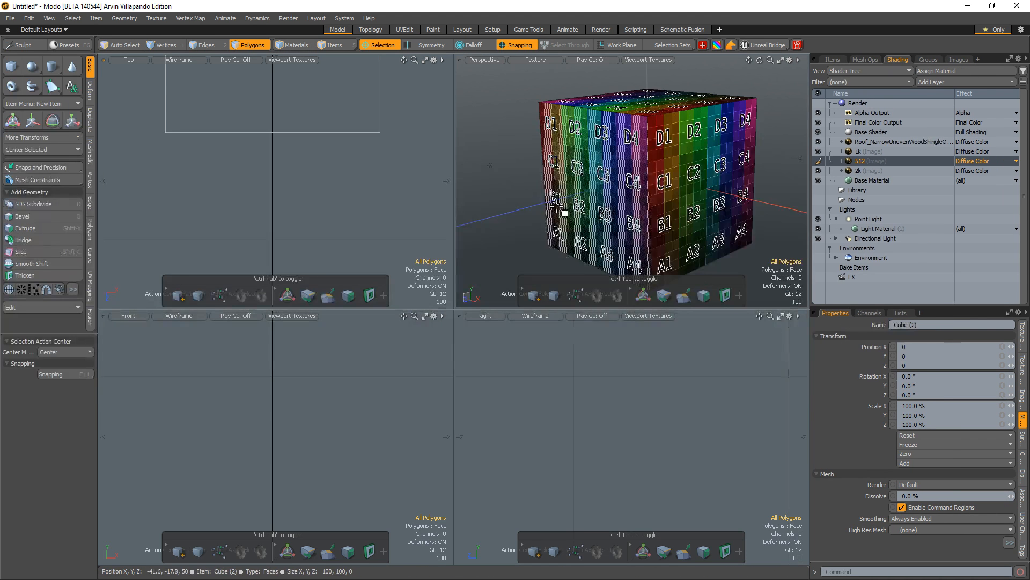
- Compare the 512, 1k and 2k checker images on the cube's faces, leaving 512 selected
left_click_drag(564, 211, 601, 171, "alt")
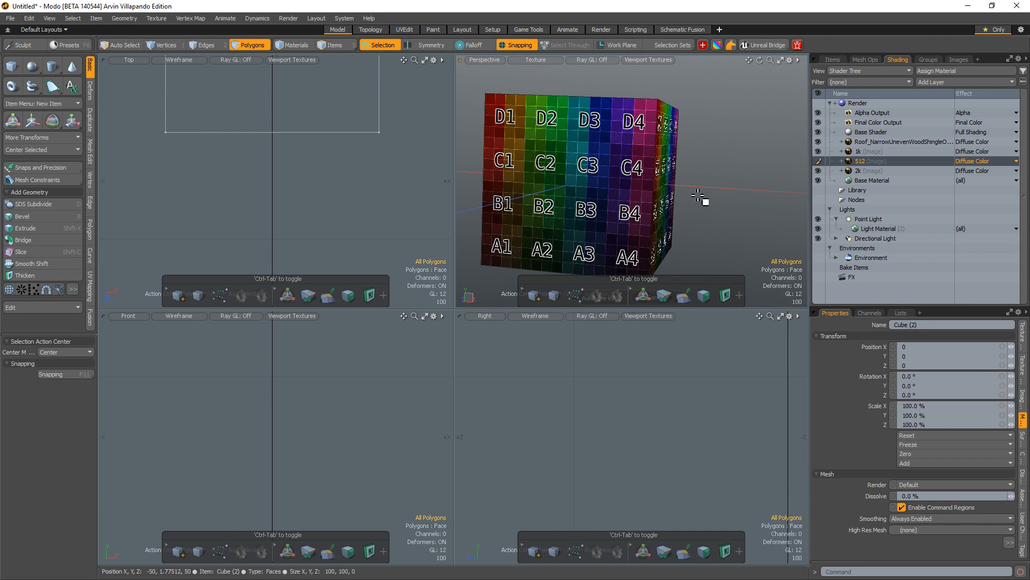
left_click(865, 152)
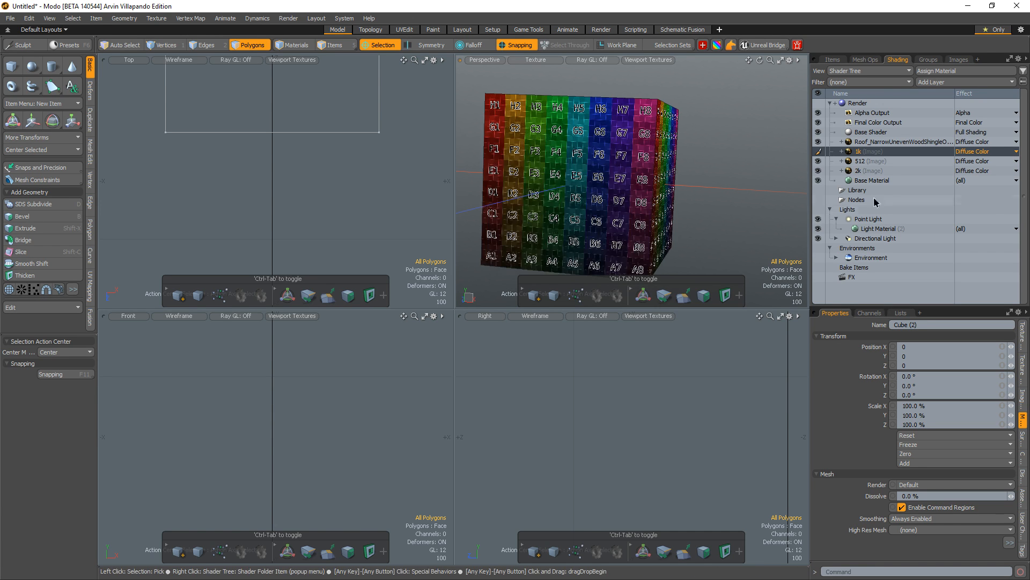
left_click(866, 168)
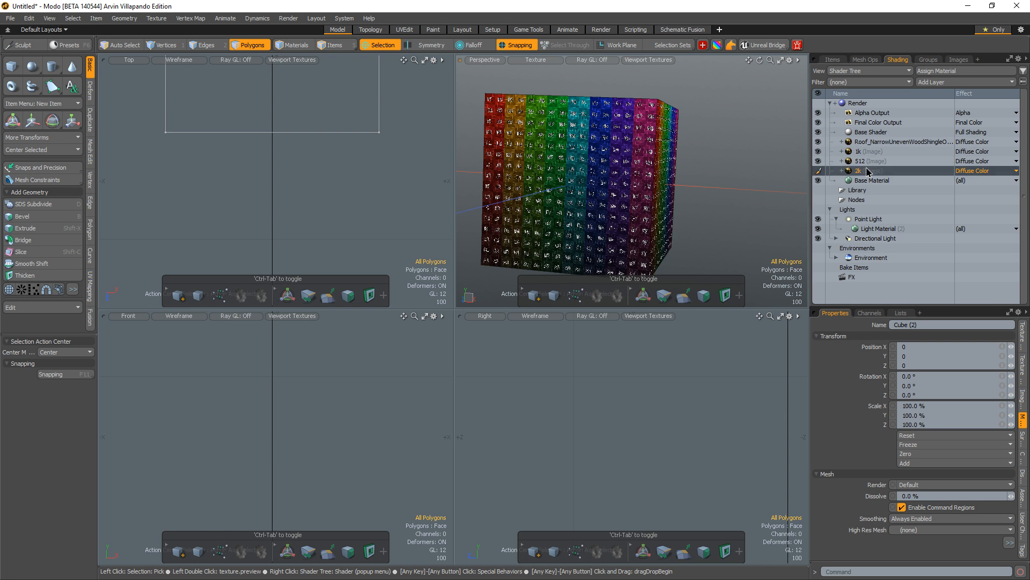
left_click_drag(681, 179, 702, 164, "alt+shift")
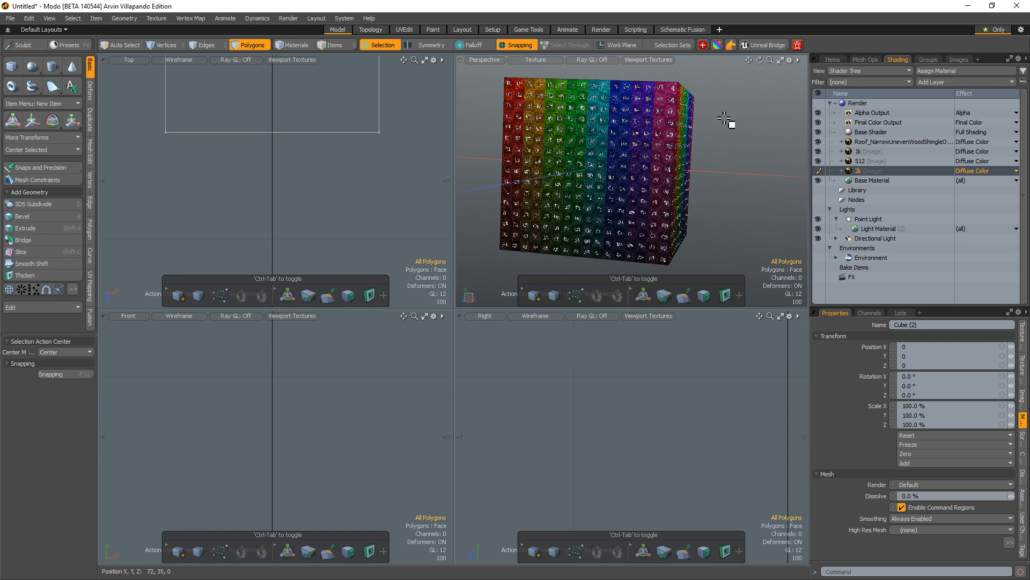
left_click(861, 151)
left_click(861, 161)
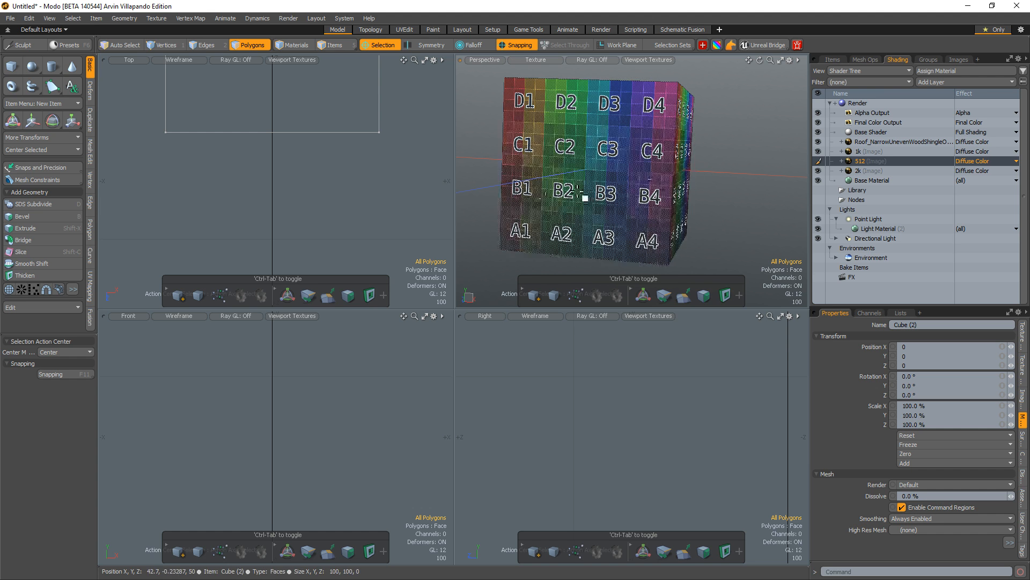
- Inspect the cube's surface up close with the 512, 1k and 2k checkers, and finish with the whole cube showing 512
left_click_drag(693, 204, 837, 87, "ctrl+alt")
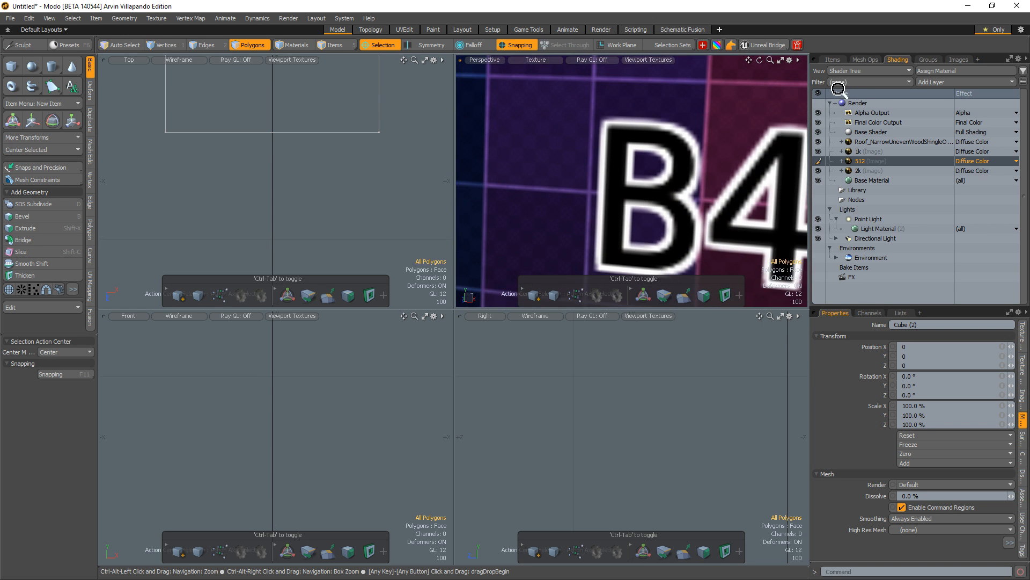
left_click(873, 152)
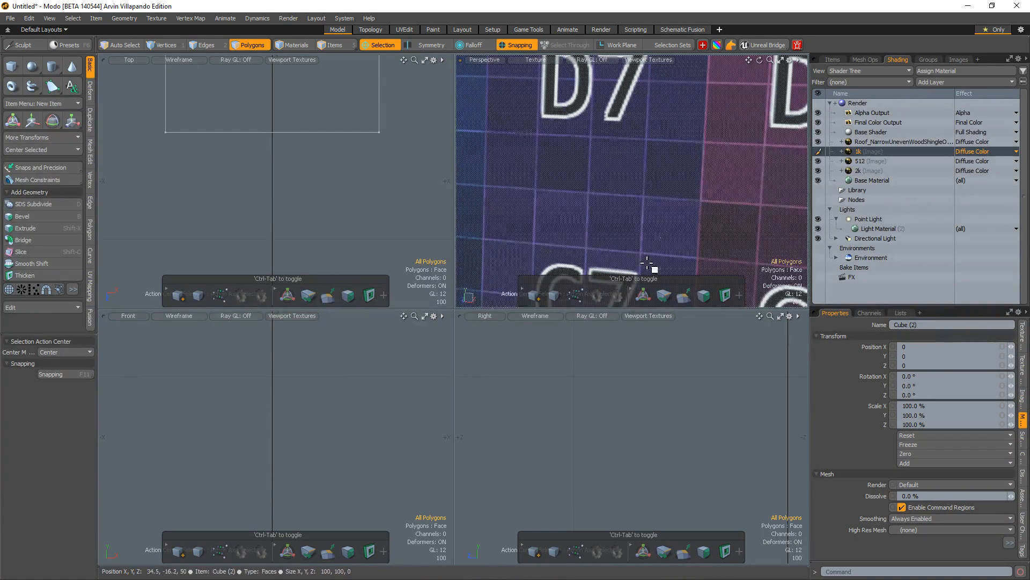
left_click_drag(630, 163, 679, 147, "ctrl+alt")
left_click_drag(668, 164, 675, 188, "alt+shift")
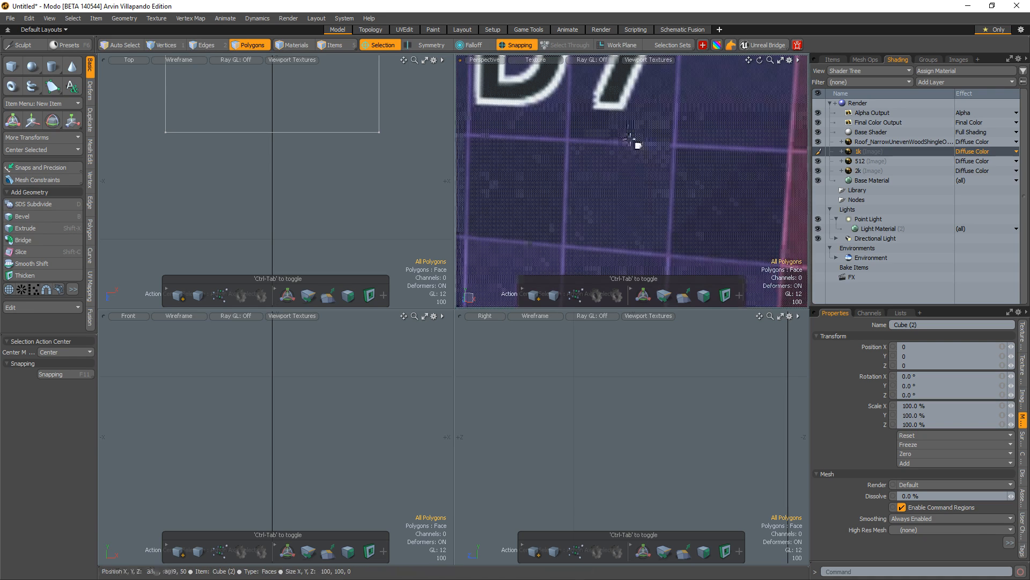
left_click(870, 171)
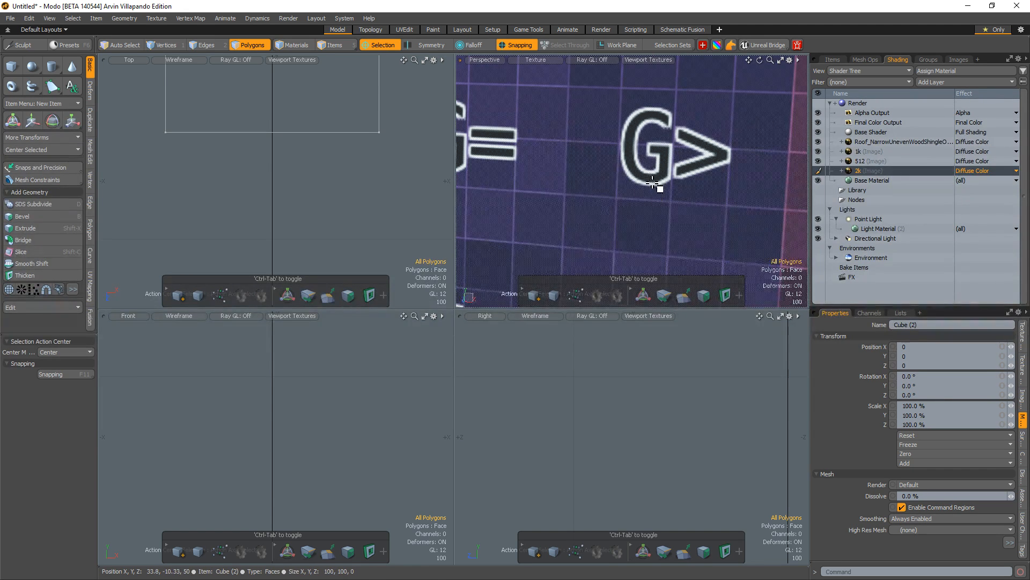
left_click_drag(660, 184, 702, 209, "ctrl+alt")
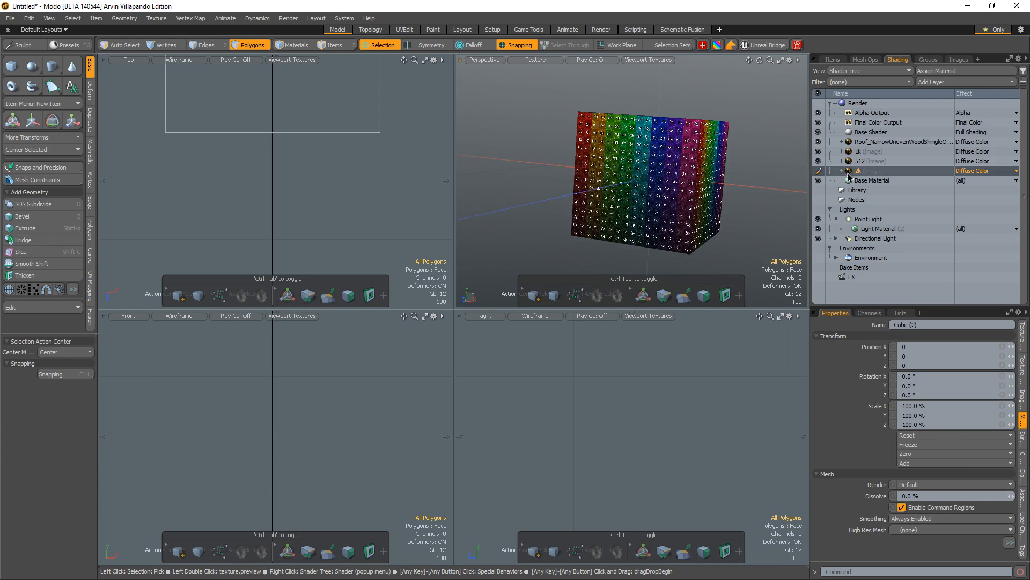
left_click(860, 161)
left_click_drag(747, 173, 703, 151, "alt+shift")
left_click_drag(679, 164, 700, 193, "alt")
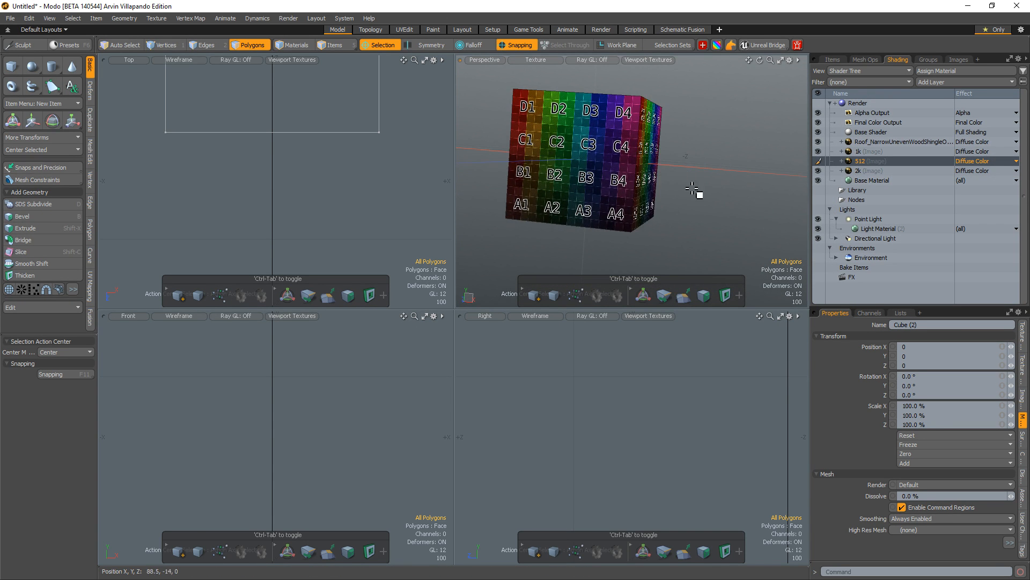
- Duplicate the cube's polygons within the same mesh and move the copy about 126 along X, beside the original
double_click(589, 147)
mouse_move(666, 150)
left_mouse_down("alt")
mouse_move(658, 131)
mouse_move(677, 140)
left_mouse_up("alt")
left_click_drag(678, 140, 658, 145, "ctrl+alt")
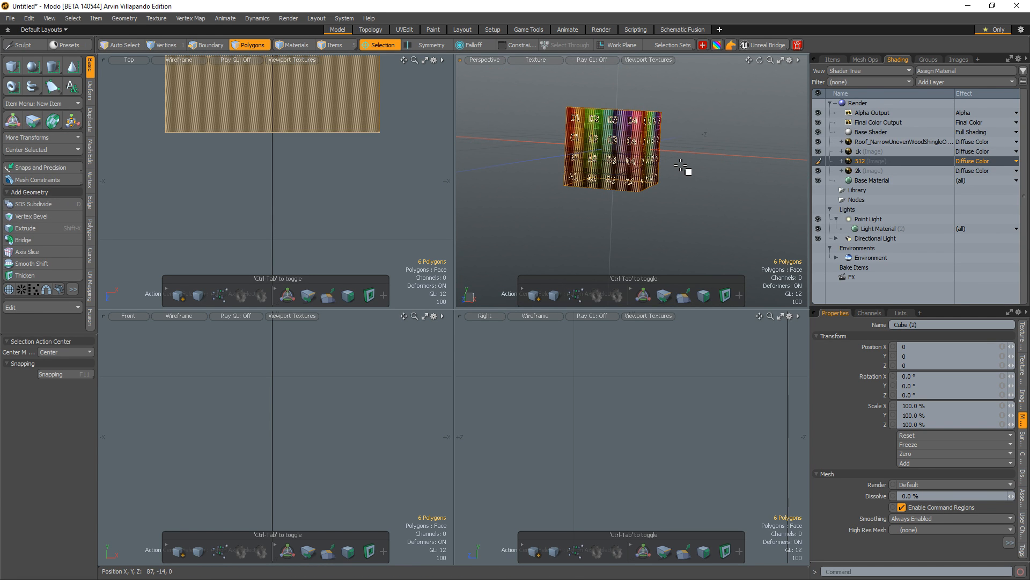
left_click_drag(656, 156, 603, 168, "alt")
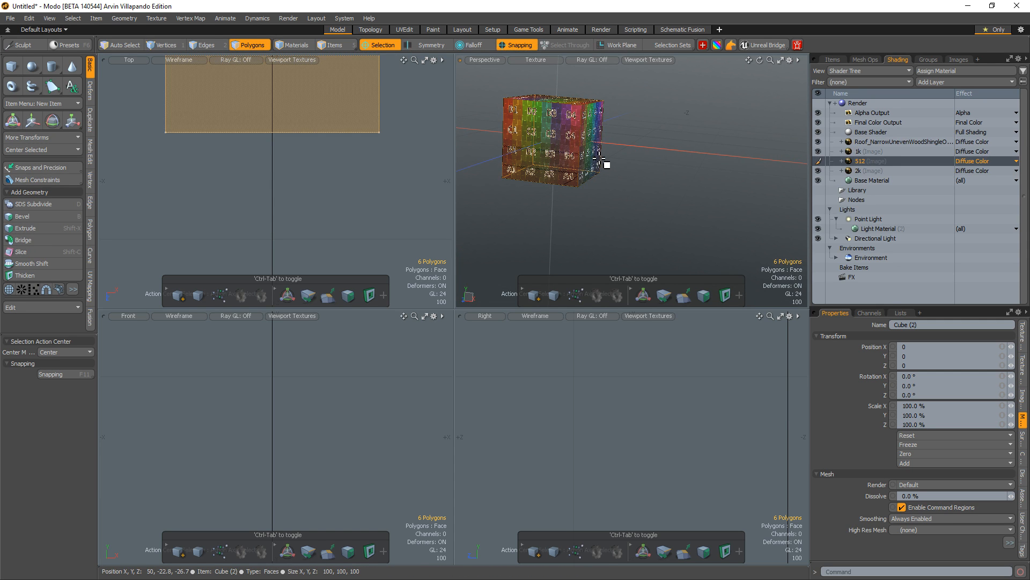
key("w")
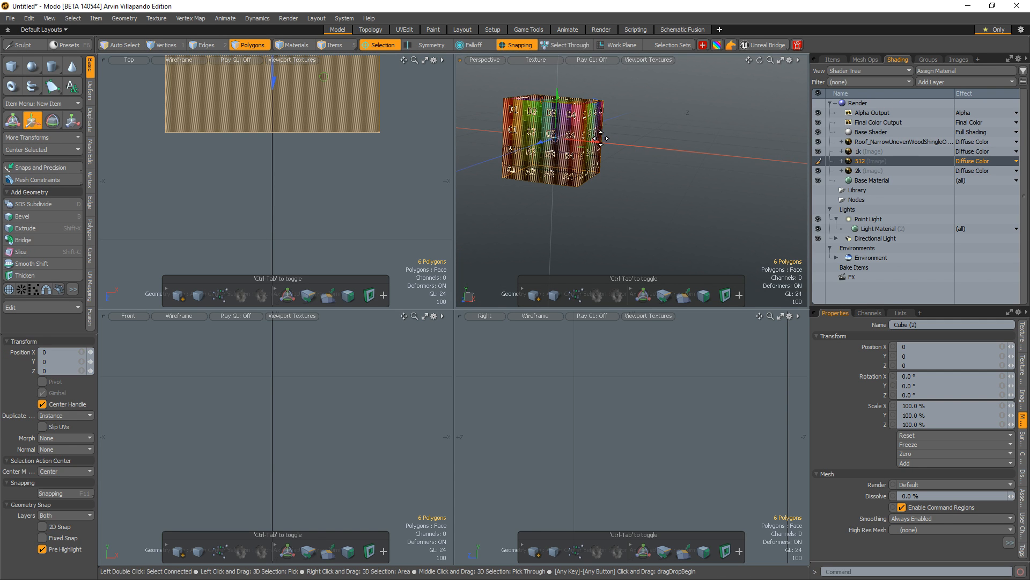
left_click_drag(593, 141, 689, 151)
key("q")
left_click(637, 207)
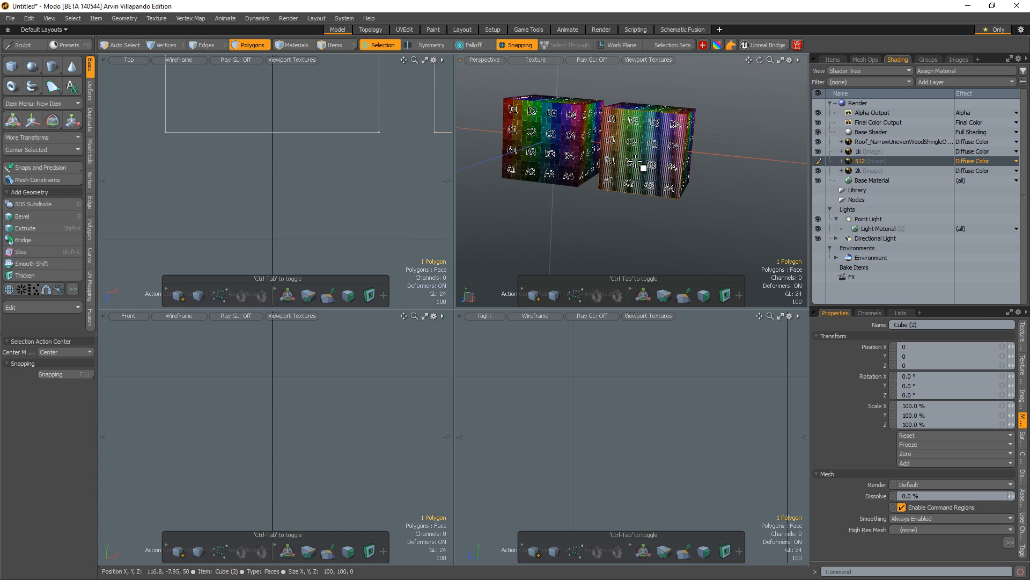
- Select the copied cube's polygons and activate the Scale tool with the action center set to Automatic
double_click(633, 163)
key("r")
left_click_drag(566, 203, 587, 207, "alt")
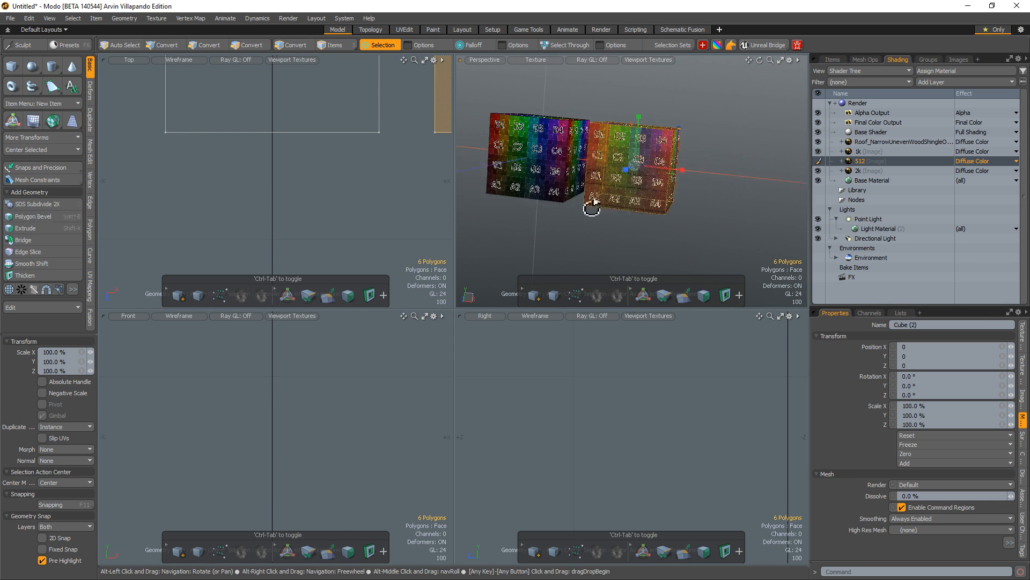
scroll(591, 208, "up", 5)
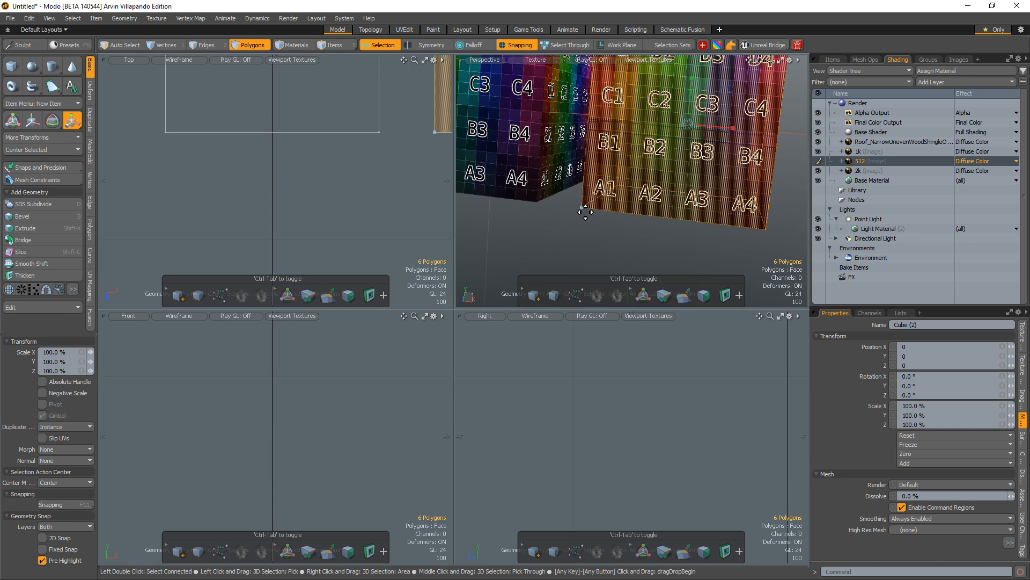
key("alt+a")
key("x")
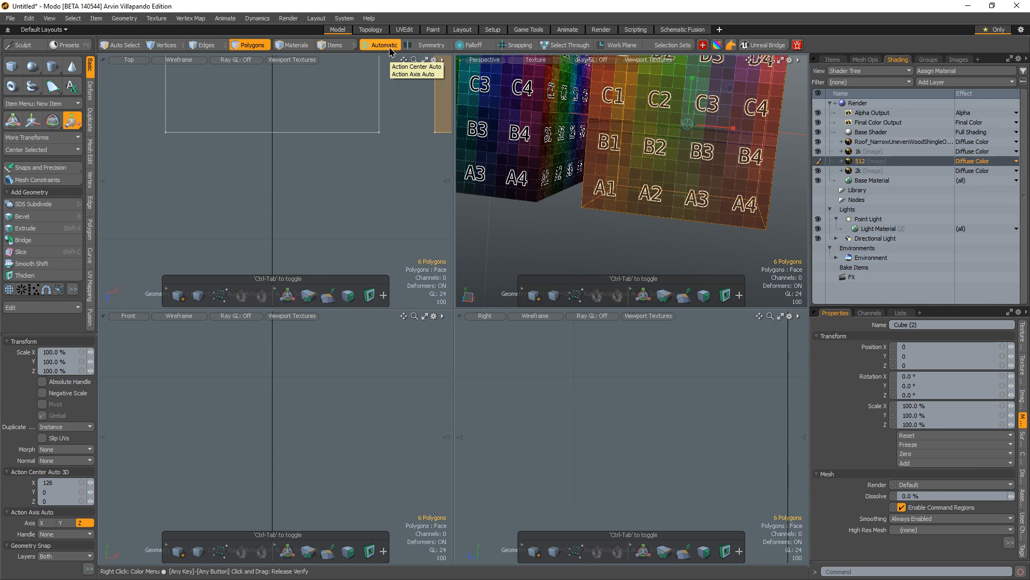
- Enable snapping and place the scale center on the copied cube's lower front corner nearest the original cube
left_click(583, 210)
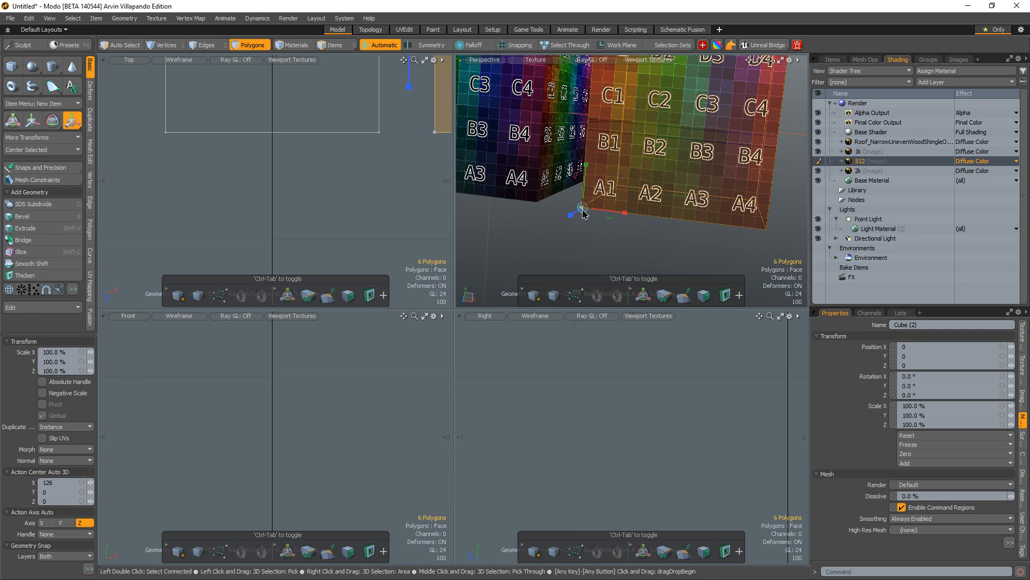
left_click_drag(672, 215, 639, 211, "alt")
left_click(669, 210)
left_click_drag(710, 178, 637, 209, "alt")
left_click_drag(715, 205, 677, 222, "alt+shift")
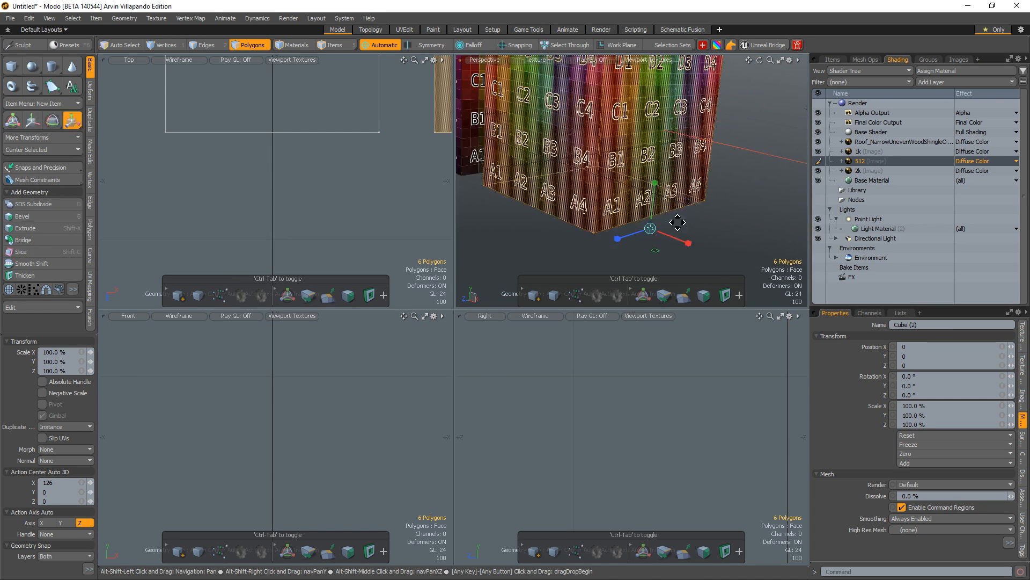
left_click(706, 203)
left_click_drag(611, 209, 652, 185, "alt")
left_click_drag(652, 185, 655, 246, "alt+shift")
key("x")
left_click(541, 219)
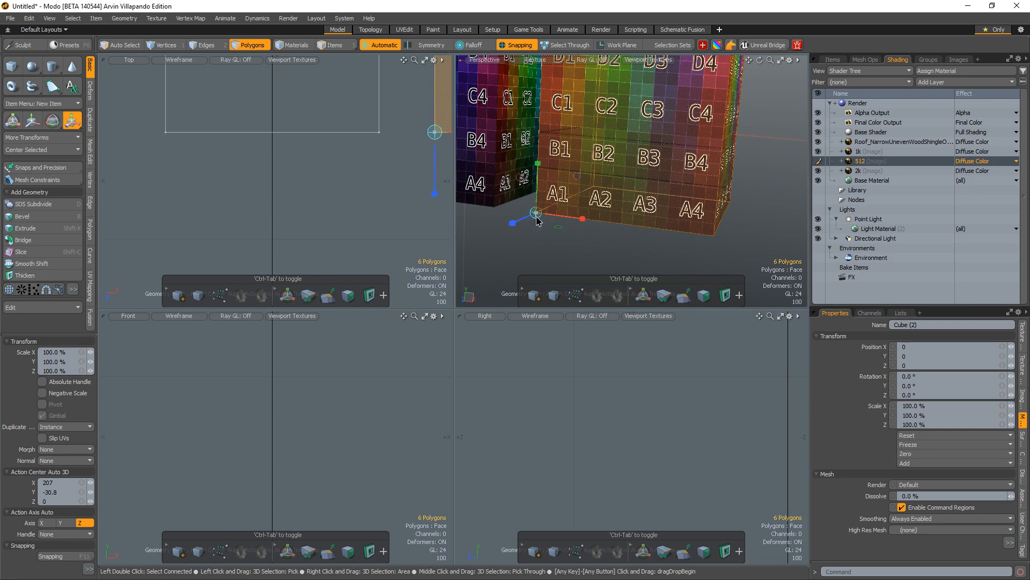
left_click_drag(537, 220, 220, 414, "alt")
- Scale the copied cube to 200% in X, Y and Z, leave the Scale tool and clear the selection
left_click(55, 352)
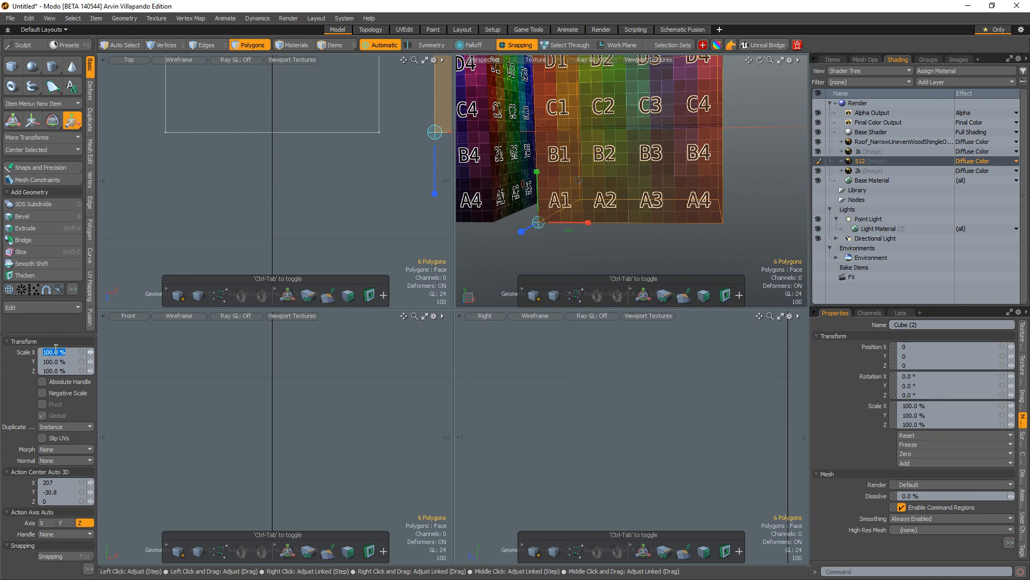
type("200")
key("Tab")
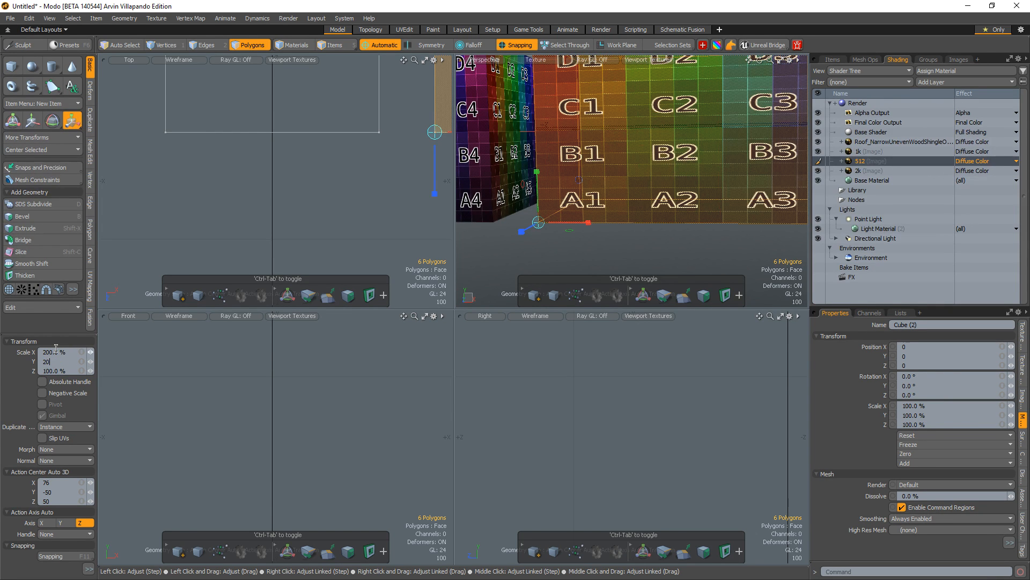
type("200")
key("Tab")
type("2")
key("Return")
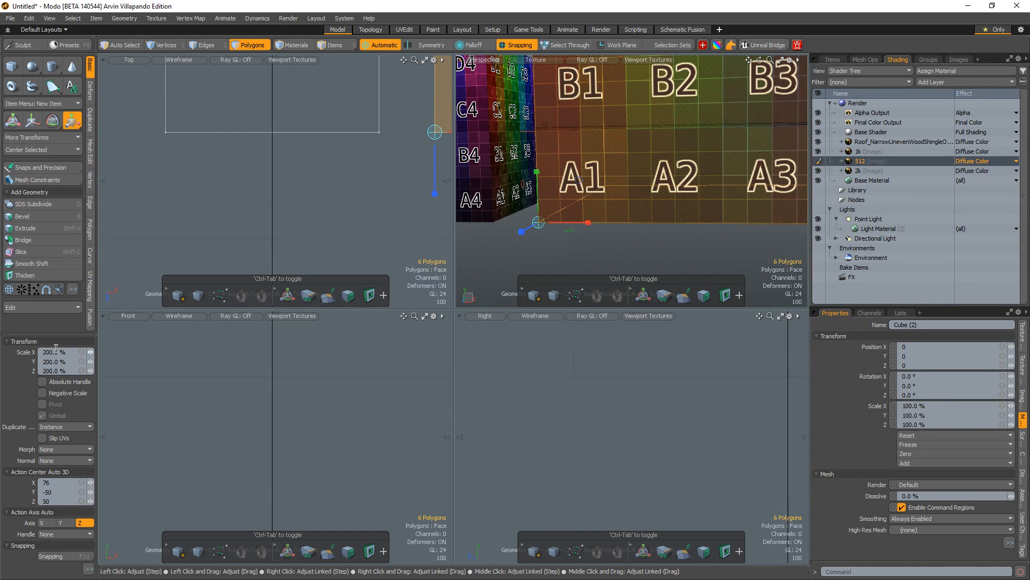
left_click_drag(672, 144, 702, 189, "alt+shift")
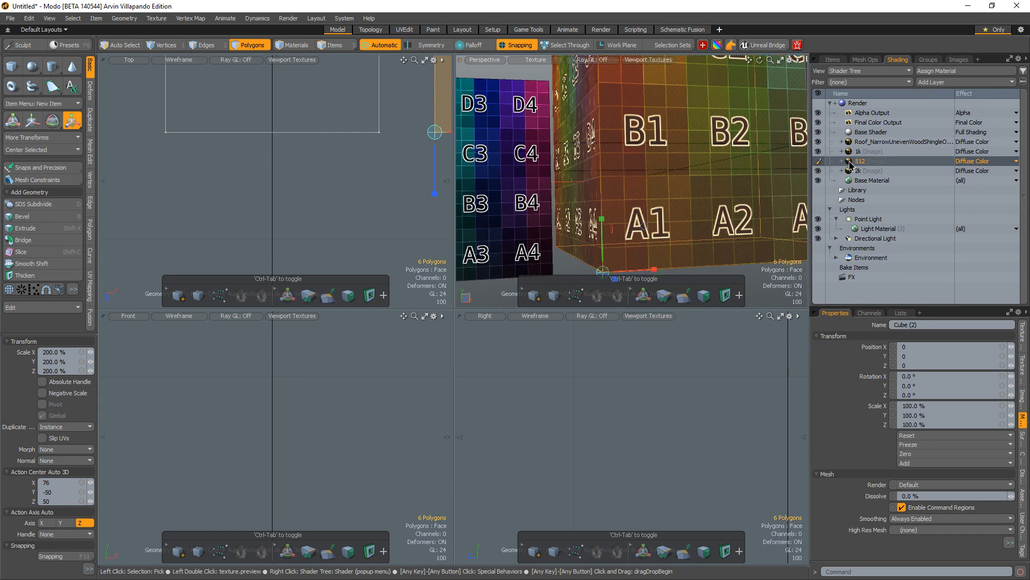
left_click_drag(621, 177, 609, 210, "alt")
scroll(610, 210, "down", 4)
key("space")
left_click(688, 248)
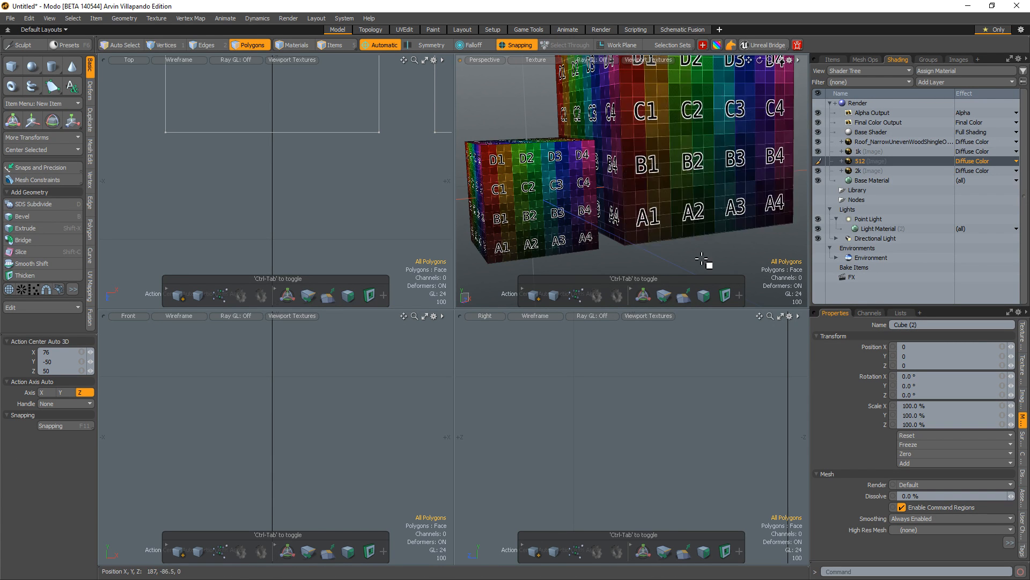
- Compare the size of the 512 checker squares on the original and doubled cubes in a maximized perspective view
left_click_drag(702, 260, 633, 251, "ctrl+alt")
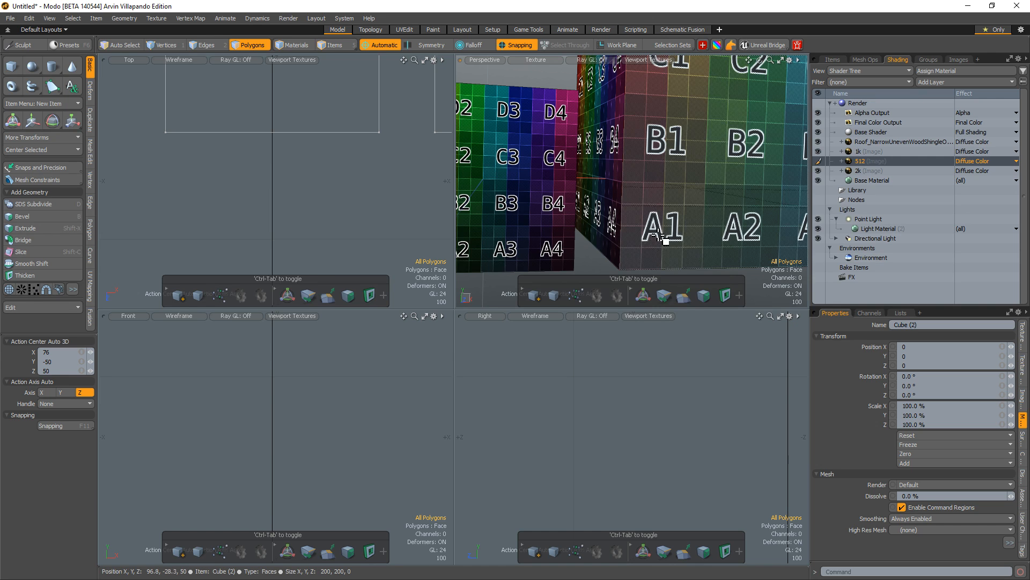
mouse_move(654, 238)
left_mouse_down("ctrl+alt")
mouse_move(703, 223)
mouse_move(666, 222)
left_mouse_up("ctrl+alt")
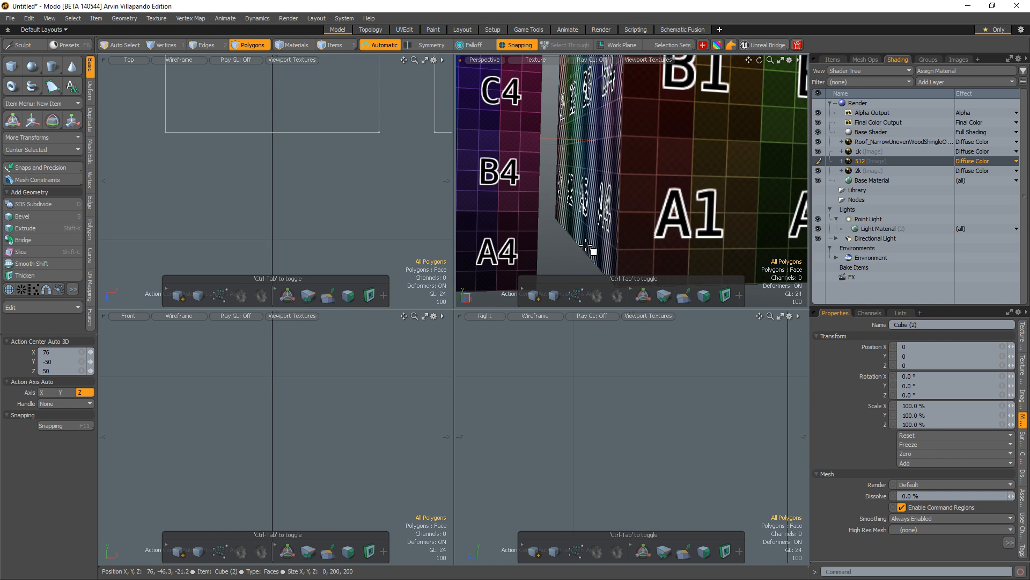
key("ctrl+space")
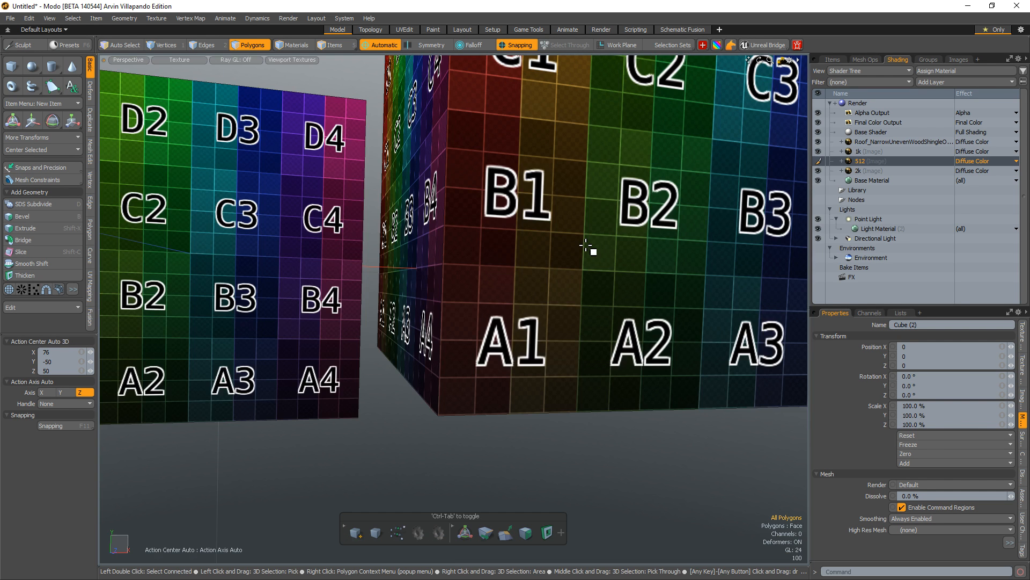
- Examine the 512 checker on both cubes up close and preview the 1k checker image on them
scroll(591, 241, "up", 4)
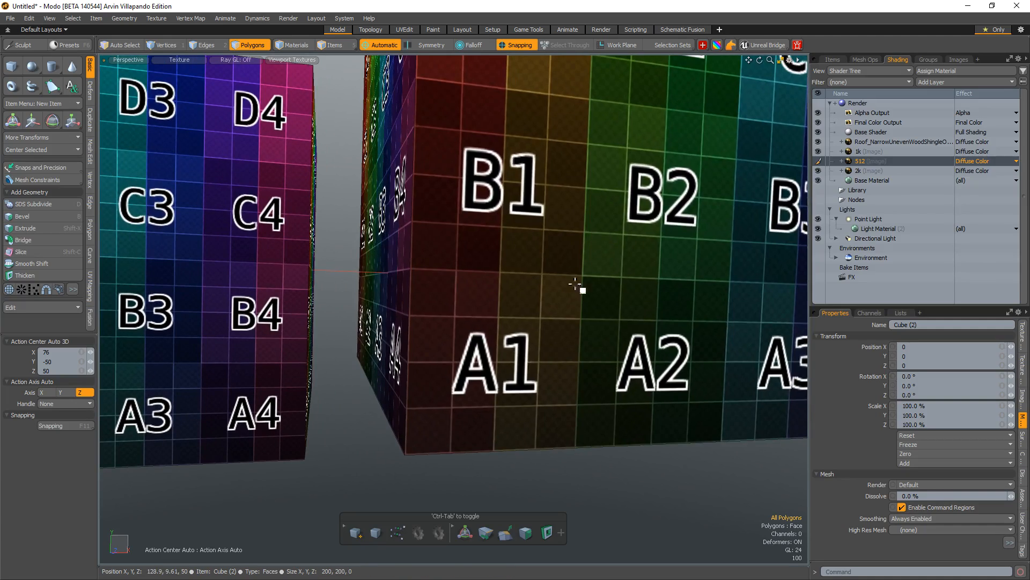
scroll(545, 362, "down", 5)
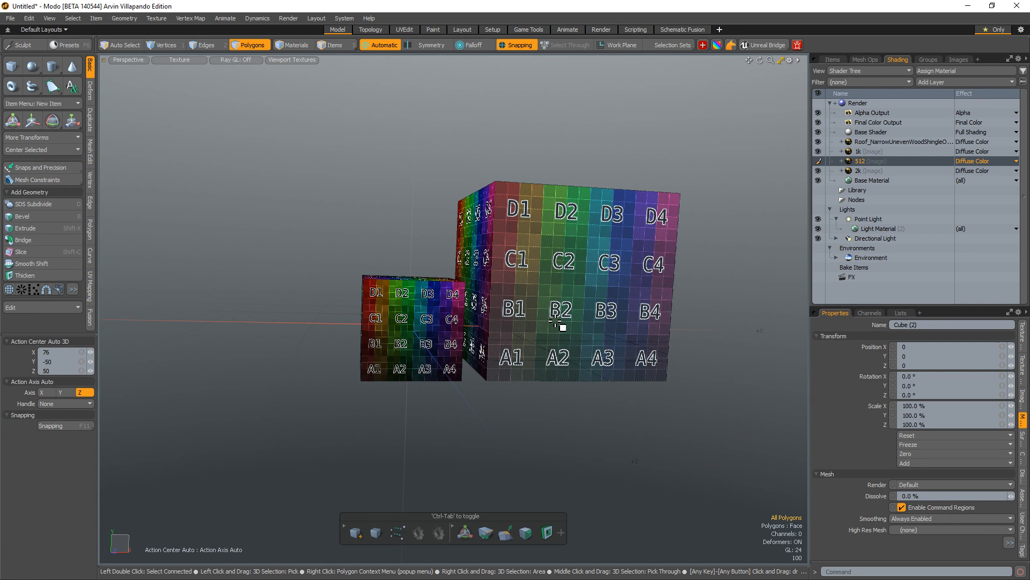
scroll(674, 315, "up", 3)
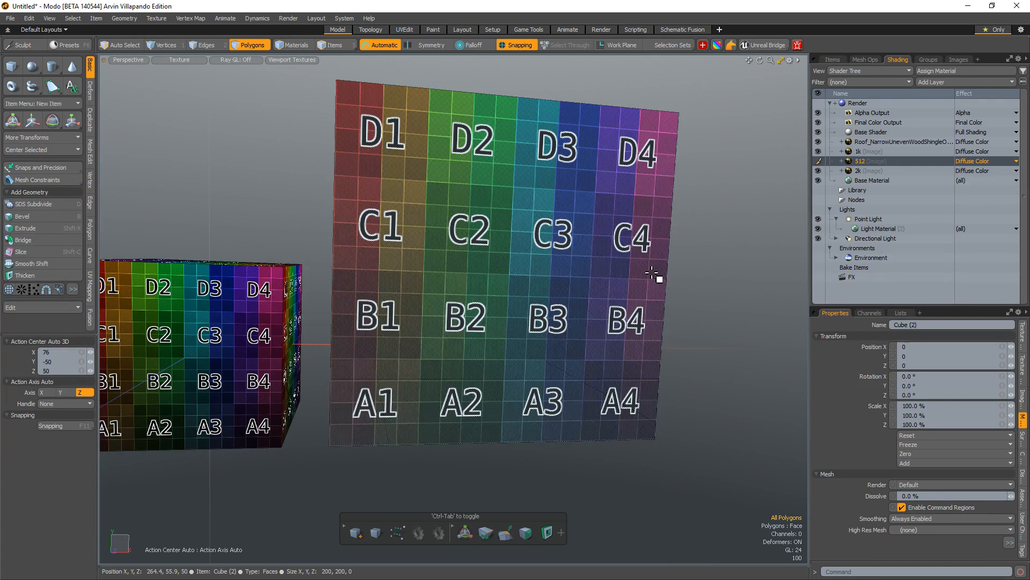
left_click(852, 152)
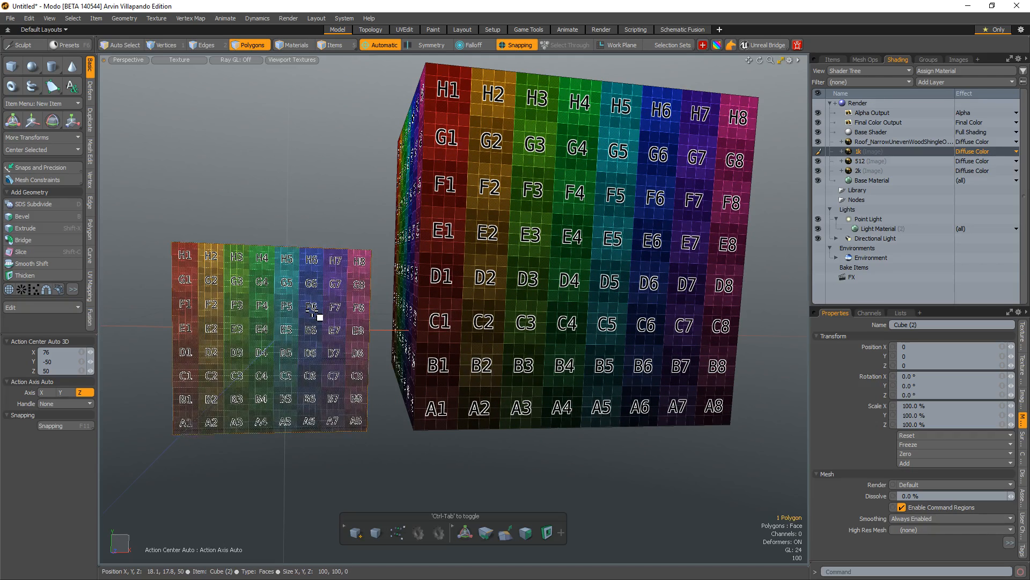
- Select all polygons of the original small cube and assign them a new material named 512
double_click(313, 309)
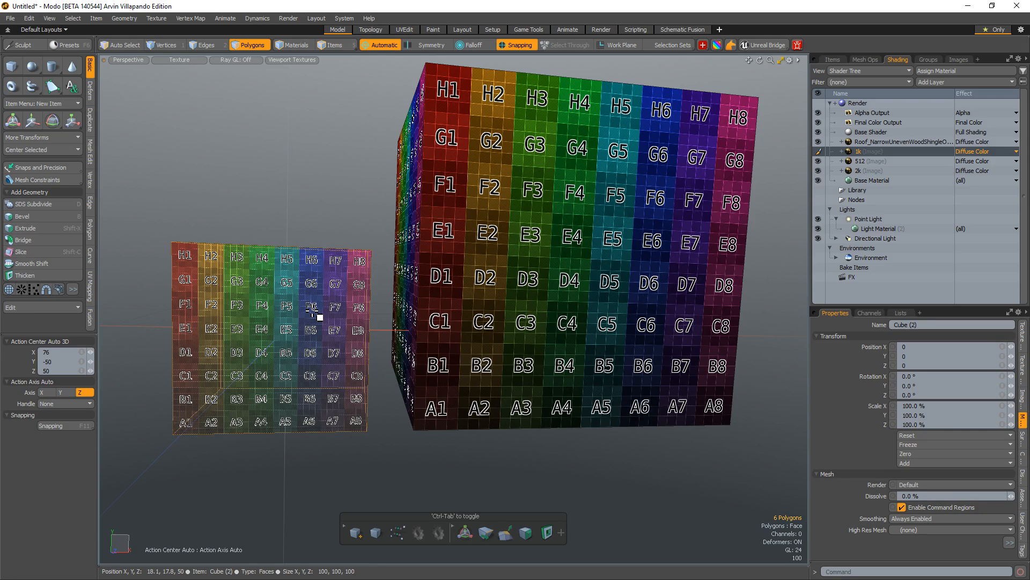
key("m")
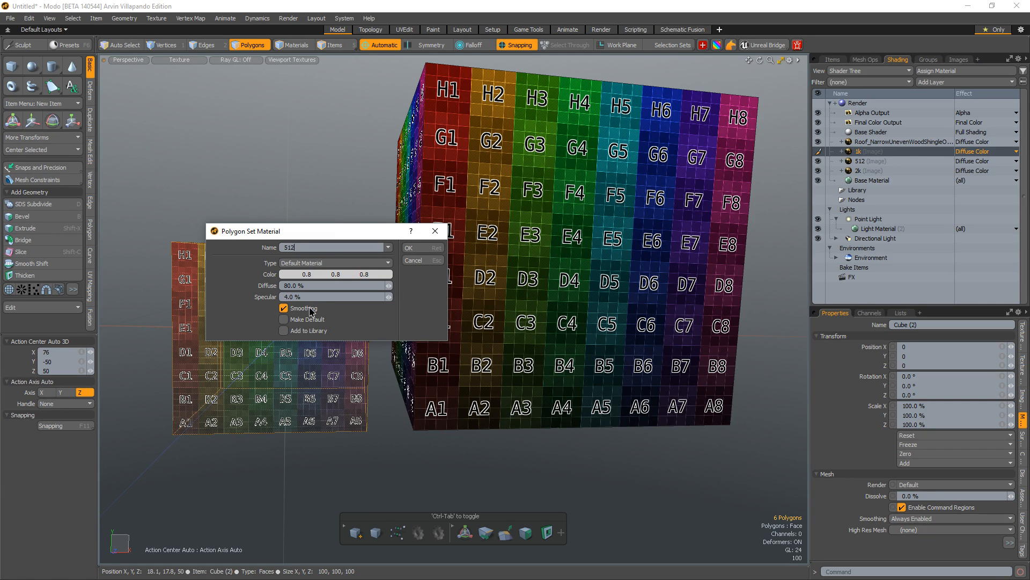
key("Return")
- Delete the default material layer from the 512 group, move the 512 image layer into the group and clear the polygon selection
left_click(886, 152)
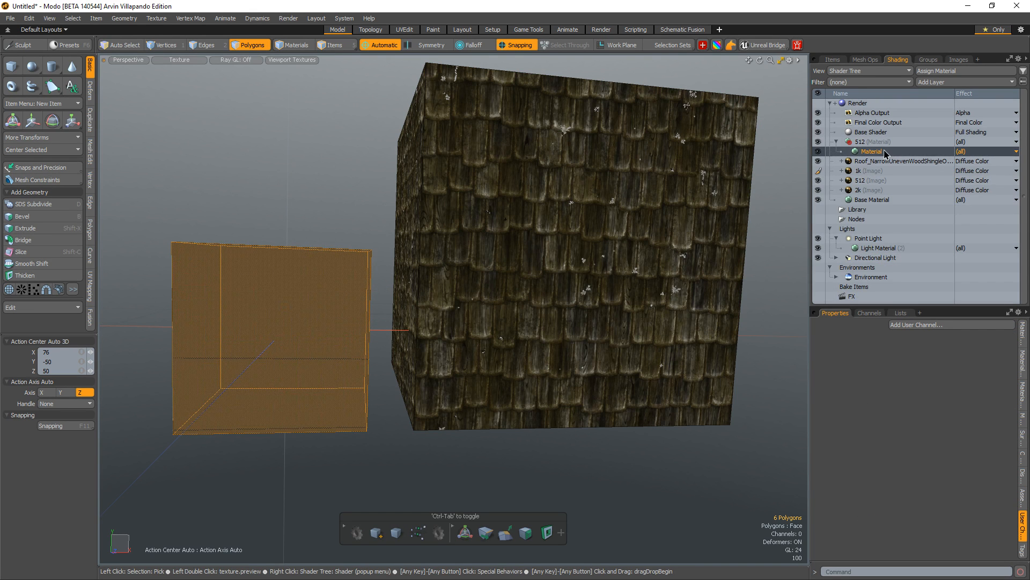
left_click(863, 141)
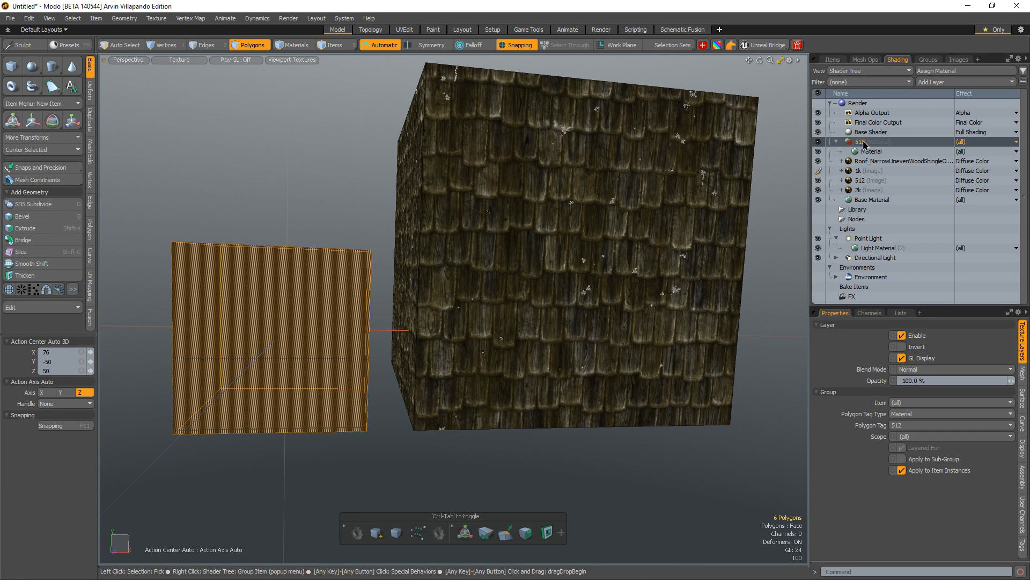
left_click(868, 152)
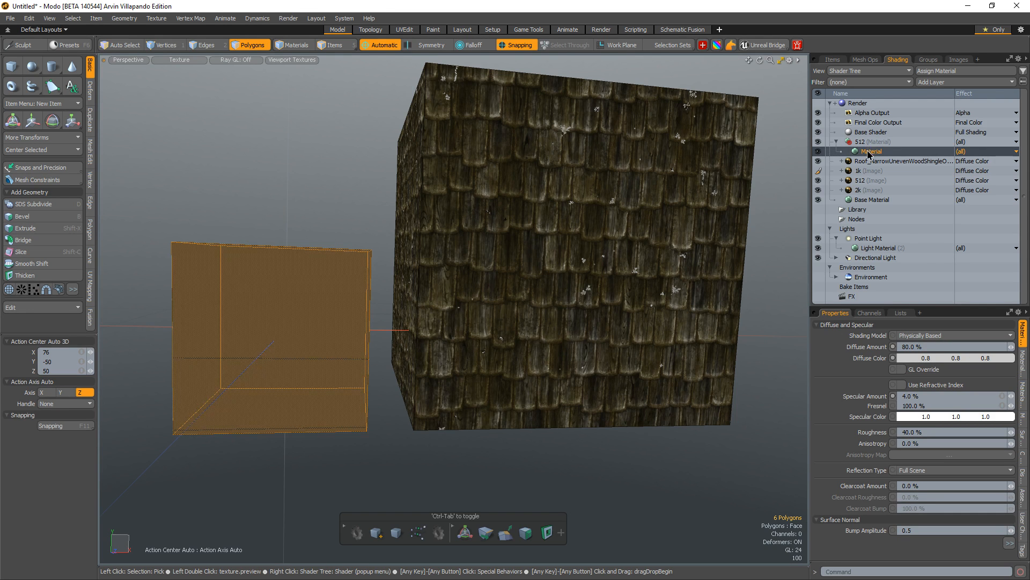
key("Delete")
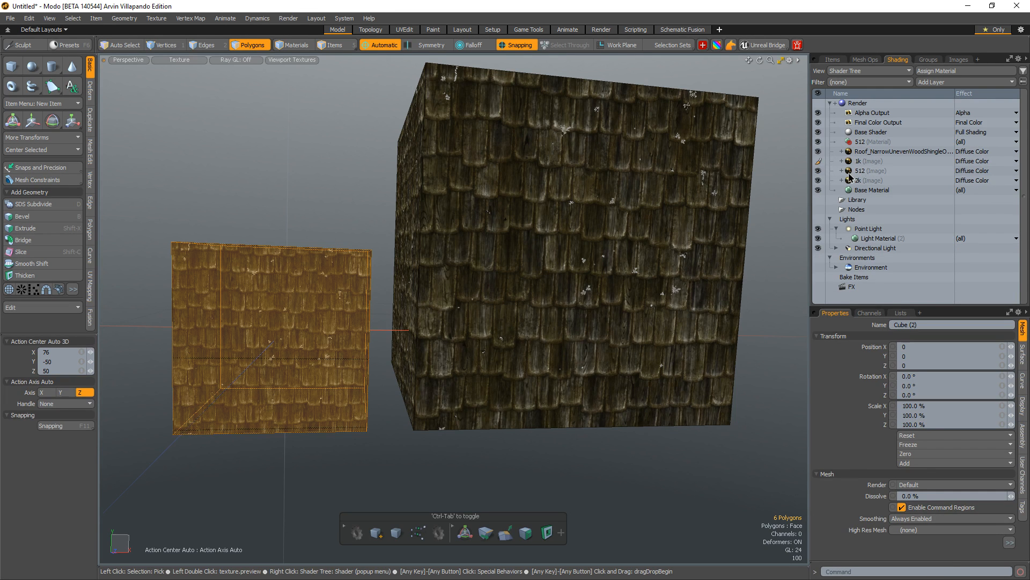
left_click_drag(850, 174, 864, 144)
left_click(388, 481)
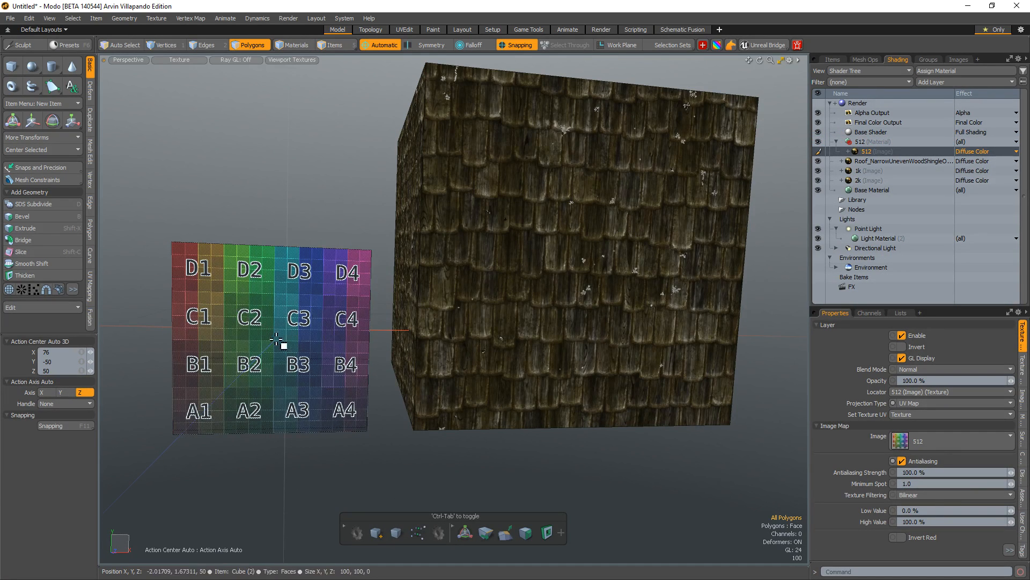
- Select all polygons of the doubled cube and assign them a new material named 1k
left_click_drag(333, 324, 494, 289, "alt")
double_click(509, 319)
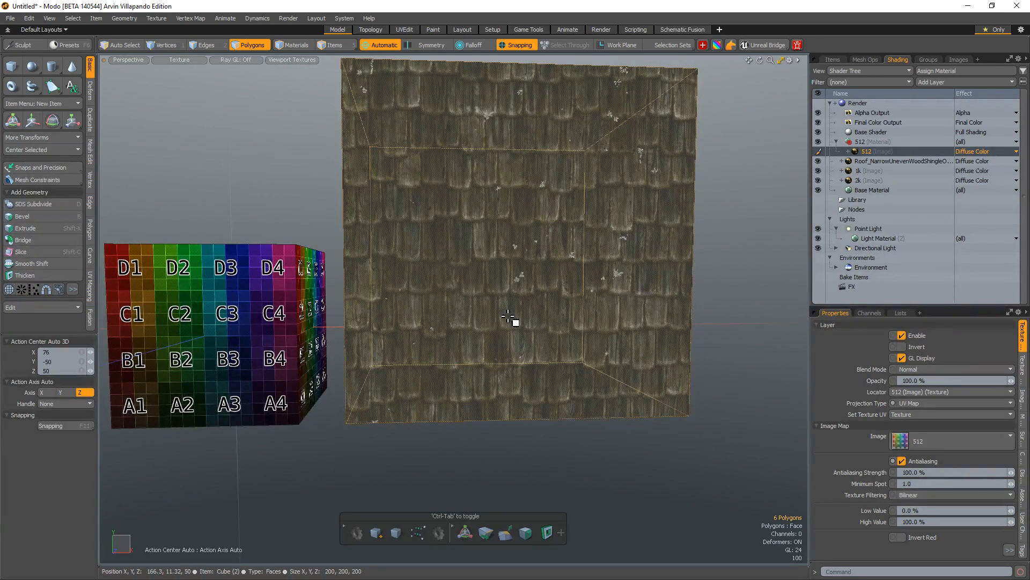
key("m")
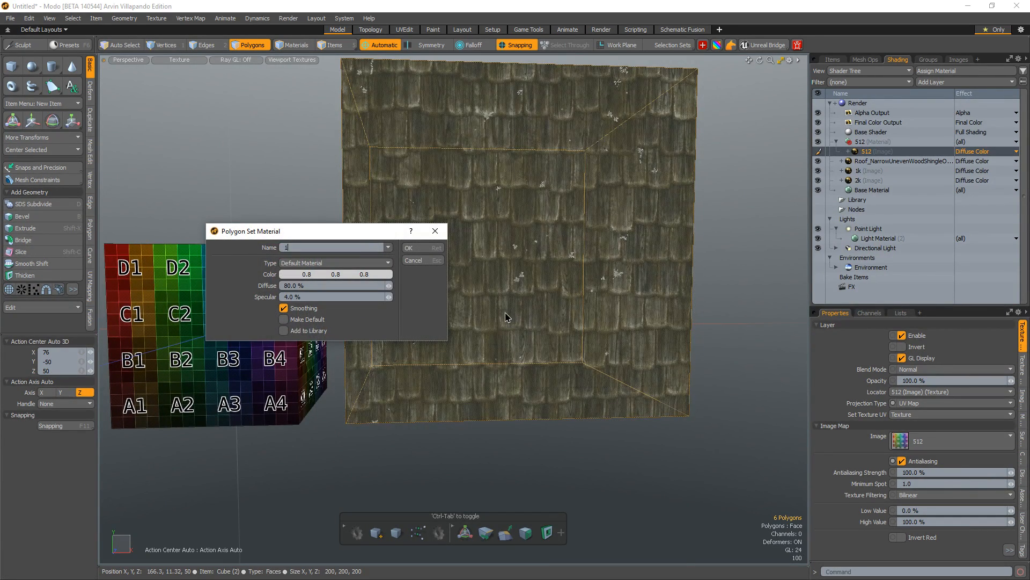
type("1k")
key("Return")
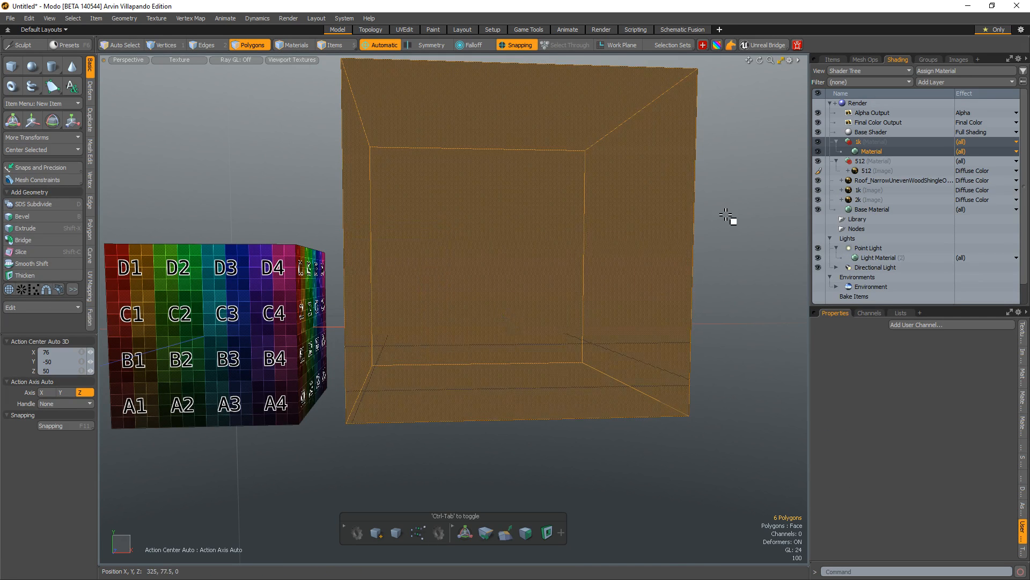
- Replace the default material layer in the 1k group with the 1k image layer and clear the selection
left_click(868, 151)
key("Delete")
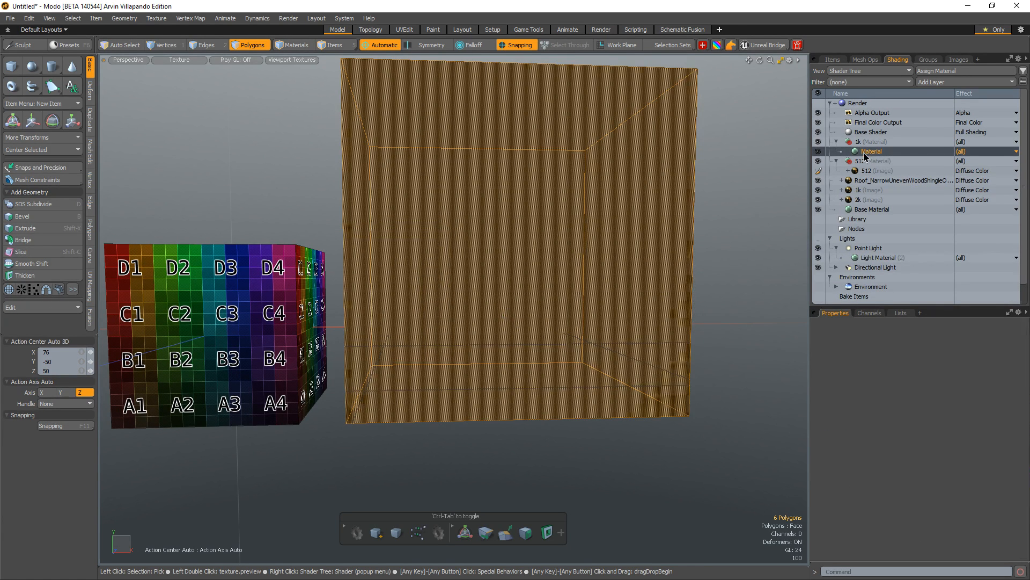
left_click_drag(853, 184, 862, 147)
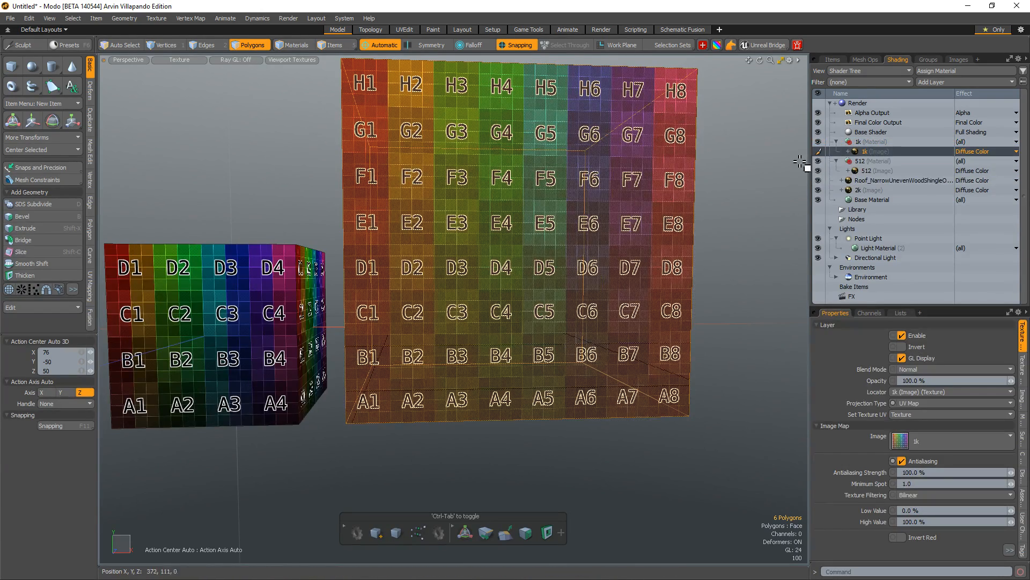
left_click_drag(709, 228, 386, 389, "alt")
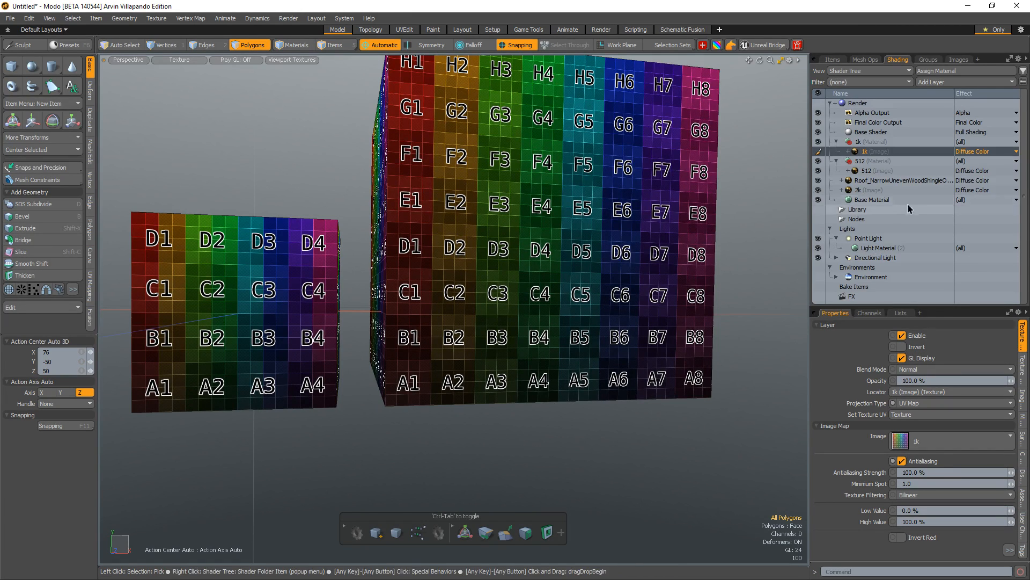
left_click_drag(865, 171, 290, 294)
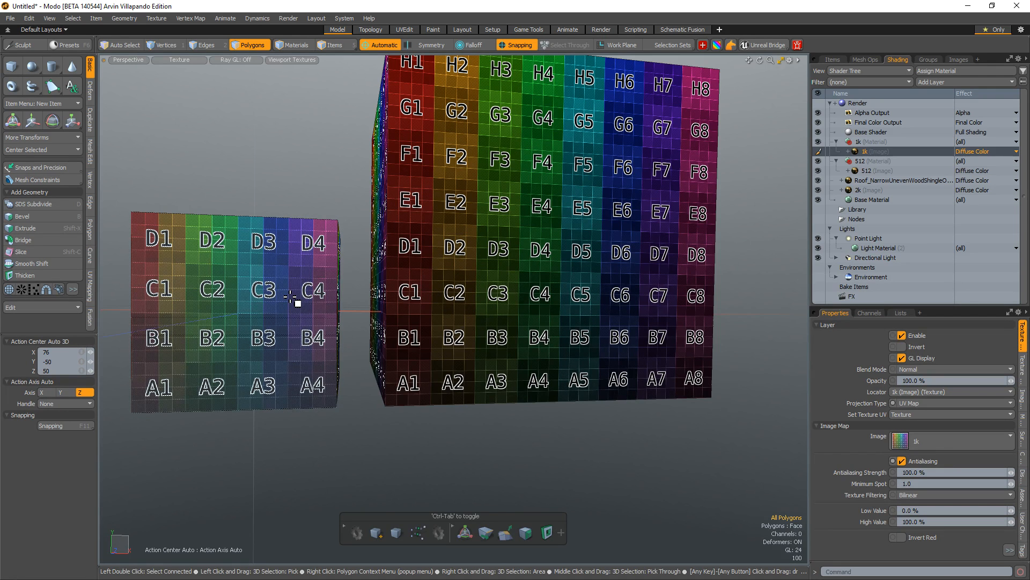
left_click_drag(290, 294, 475, 275)
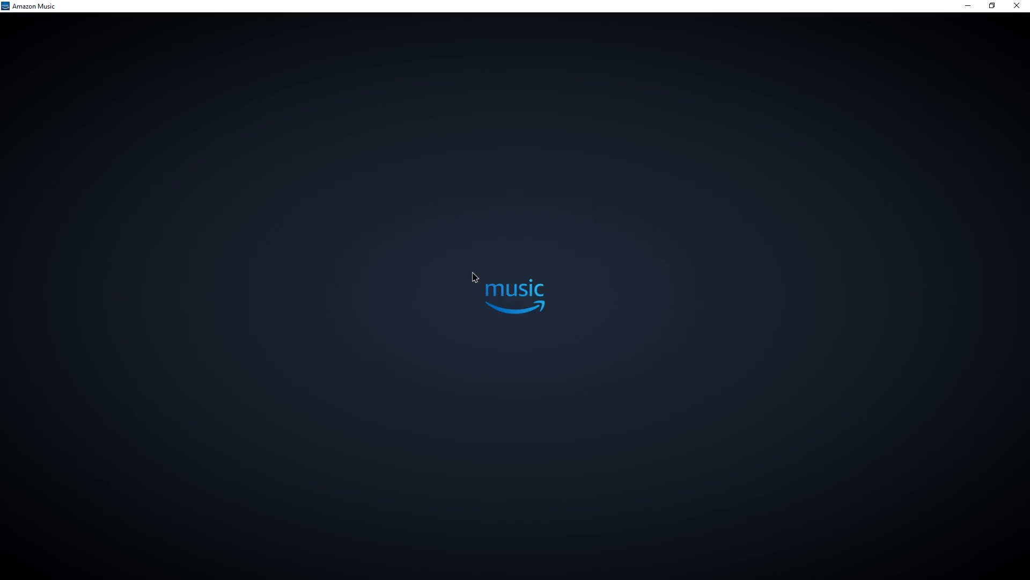
left_click_drag(426, 4, 0, 6)
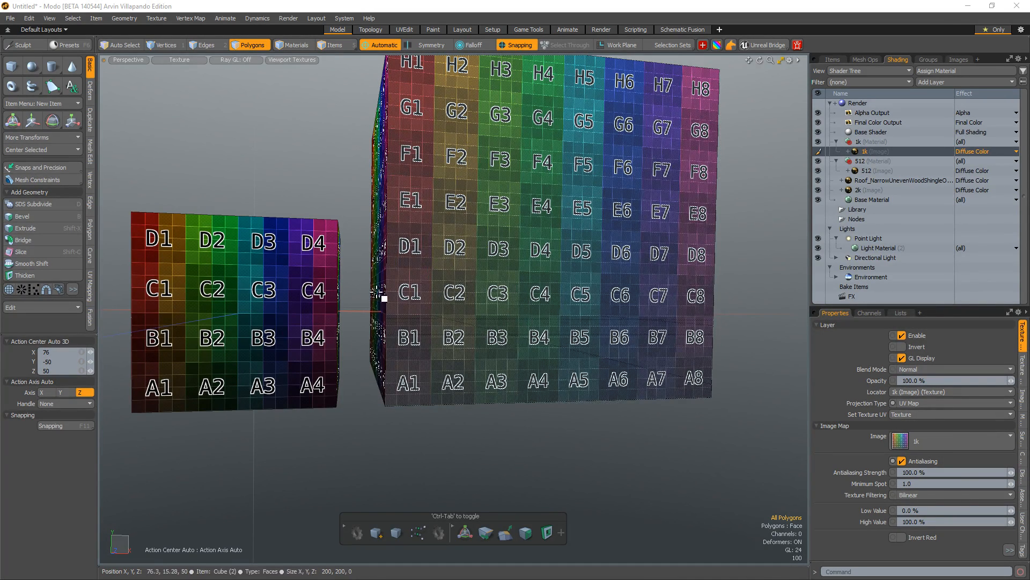
- Duplicate the doubled cube's polygons and move the copy along X to stand beside it
left_click_drag(576, 296, 442, 303, "alt+shift")
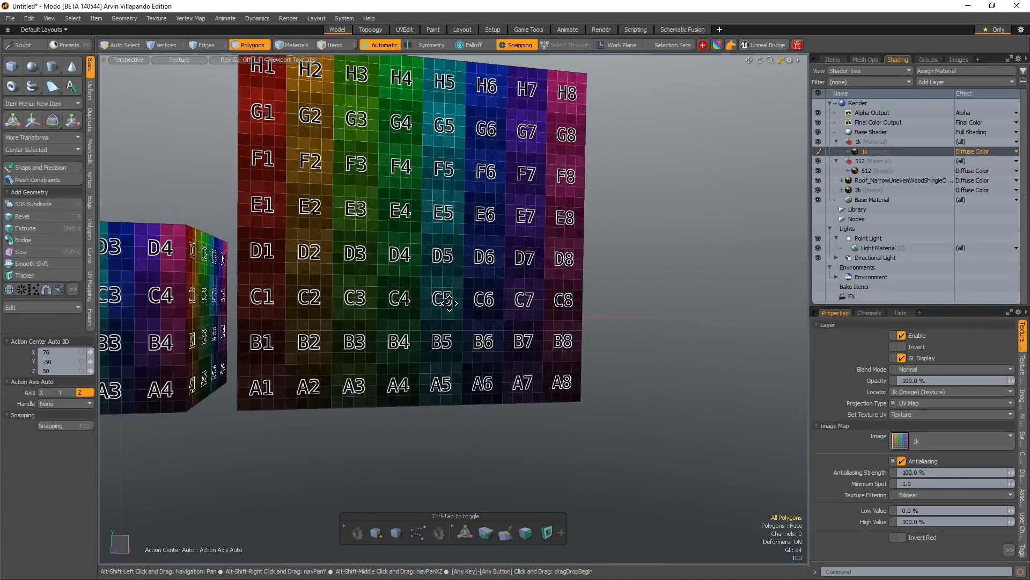
left_click_drag(581, 312, 546, 314, "ctrl+alt")
double_click(525, 307)
left_click_drag(666, 289, 585, 297, "alt+shift")
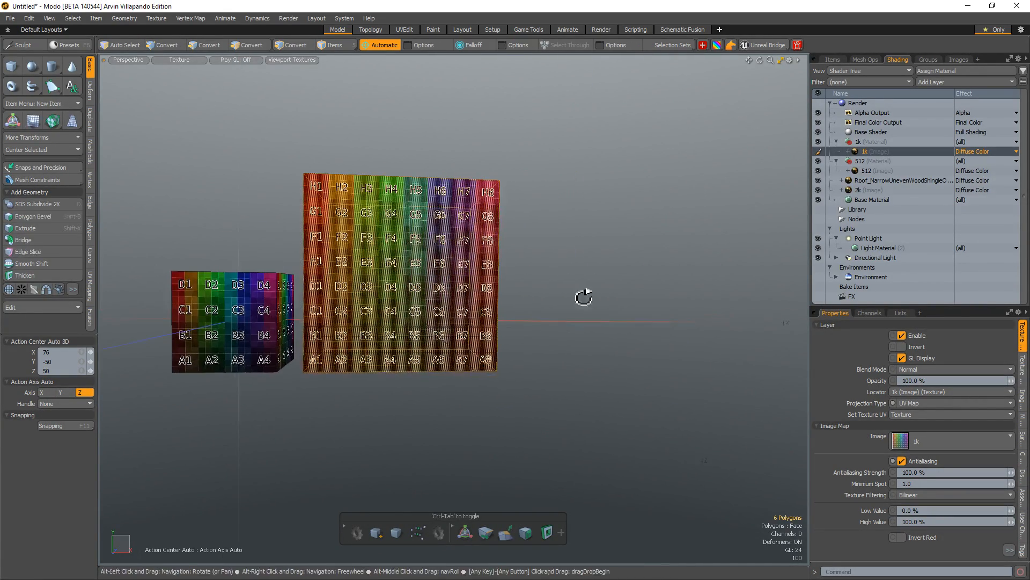
key("x")
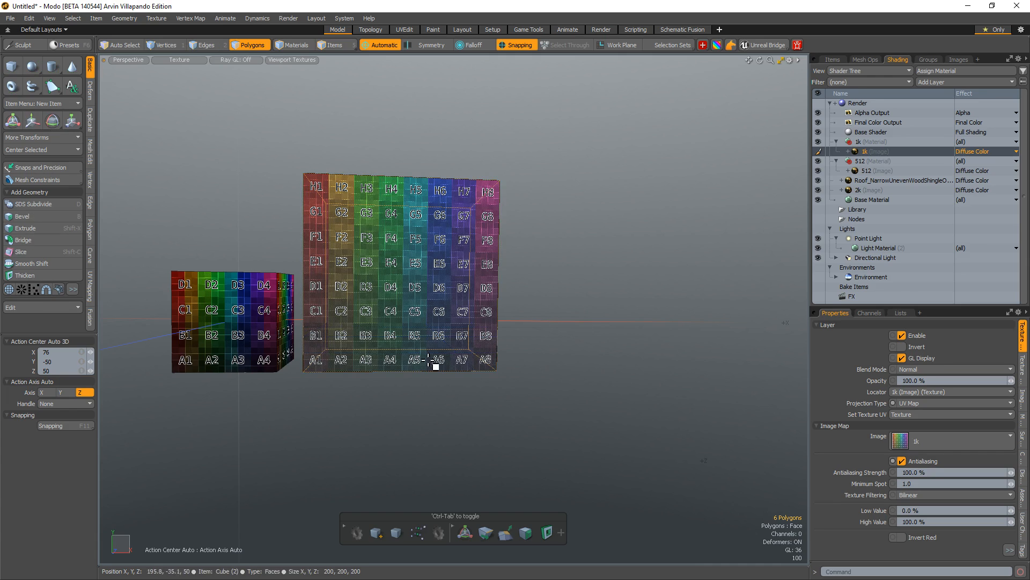
key("w")
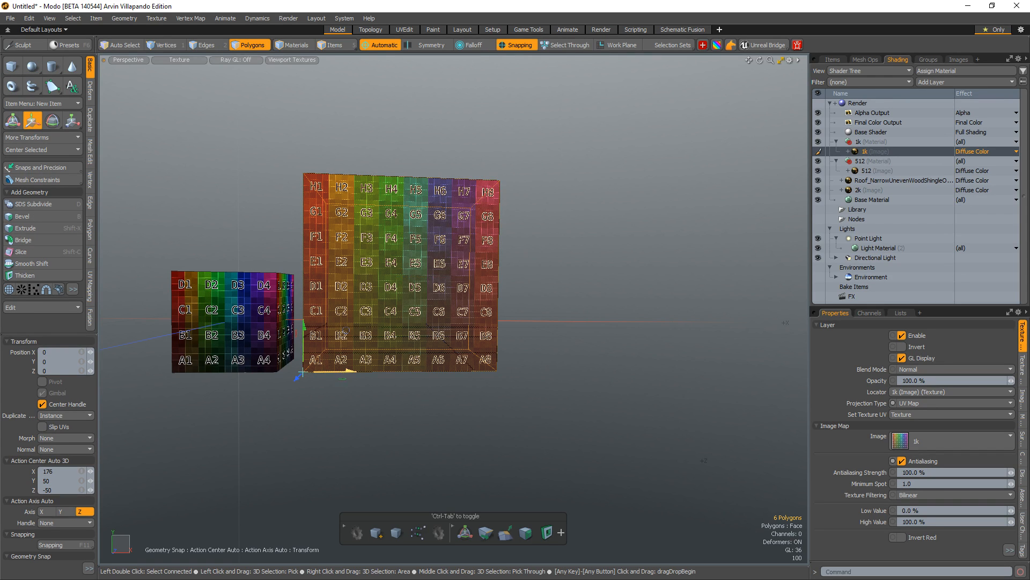
left_click_drag(310, 376, 523, 372)
- Scale the third cube to 200% in X, Y and Z from its lower front corner, leave the Scale tool and clear the selection
key("r")
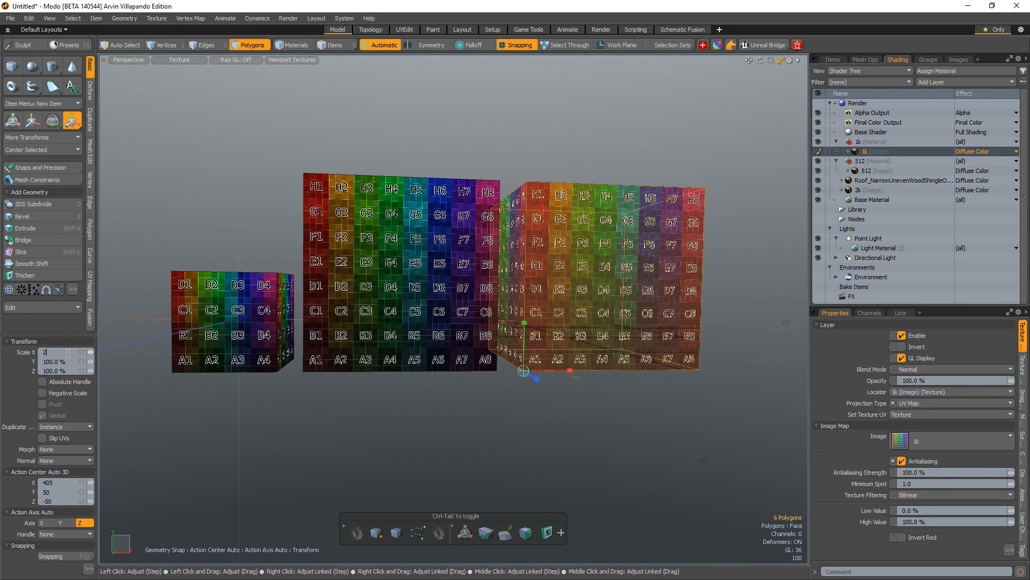
key("Tab")
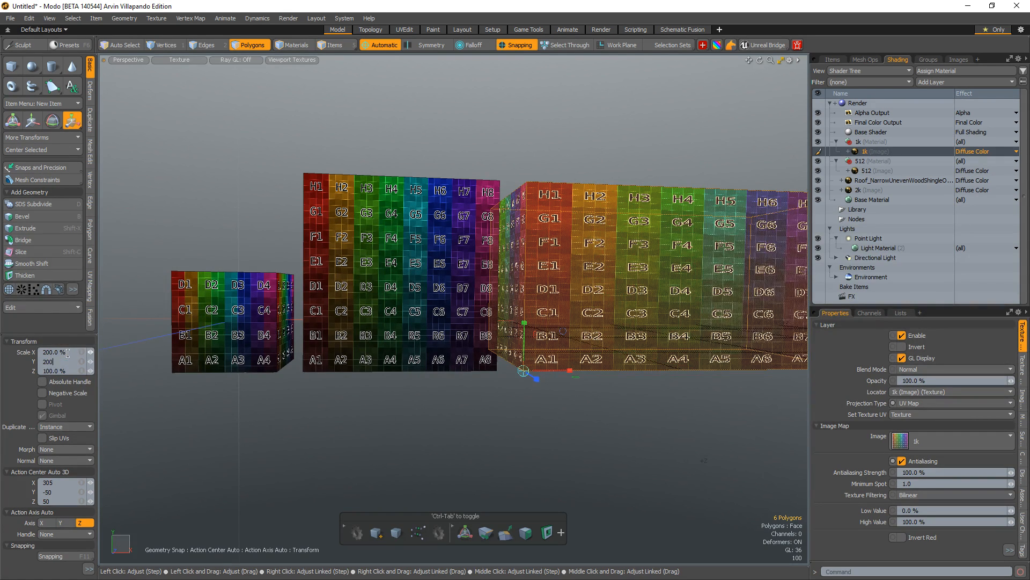
key("Tab")
type("2")
key("Return")
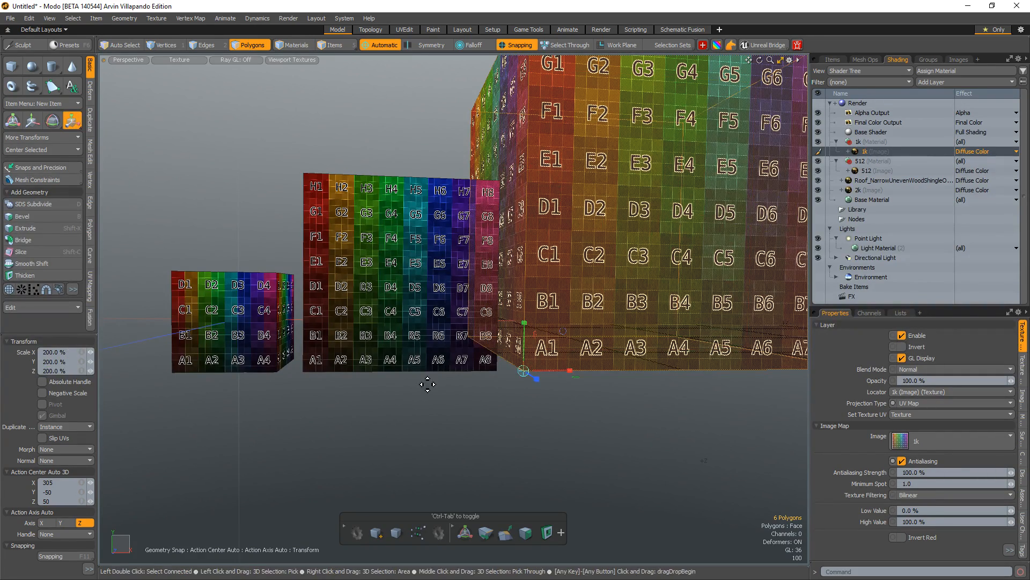
key("space")
left_click(620, 411)
- Select all polygons of the largest cube and assign them a new material named 2k
left_click_drag(610, 395, 580, 406, "alt+shift")
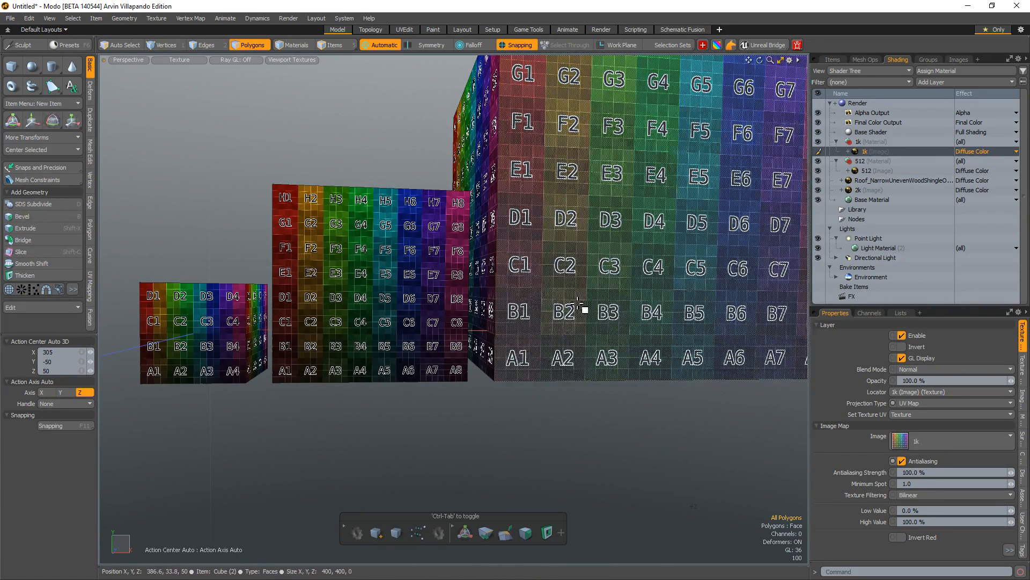
mouse_move(517, 423)
left_mouse_down("ctrl+alt")
mouse_move(600, 356)
mouse_move(595, 337)
mouse_move(546, 448)
mouse_move(524, 410)
left_mouse_up("ctrl+alt")
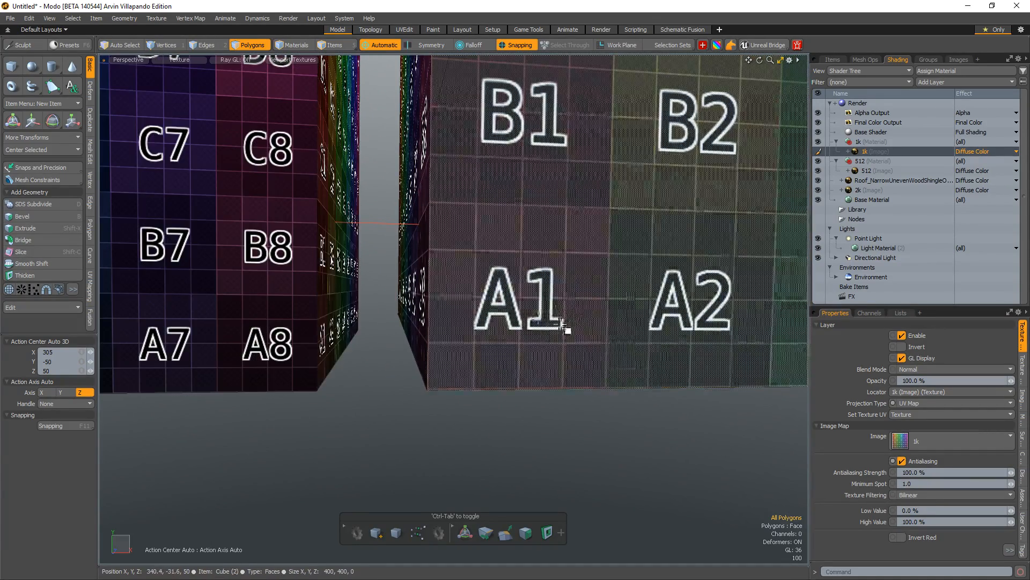
double_click(541, 318)
left_click_drag(552, 352, 637, 521, "ctrl+alt")
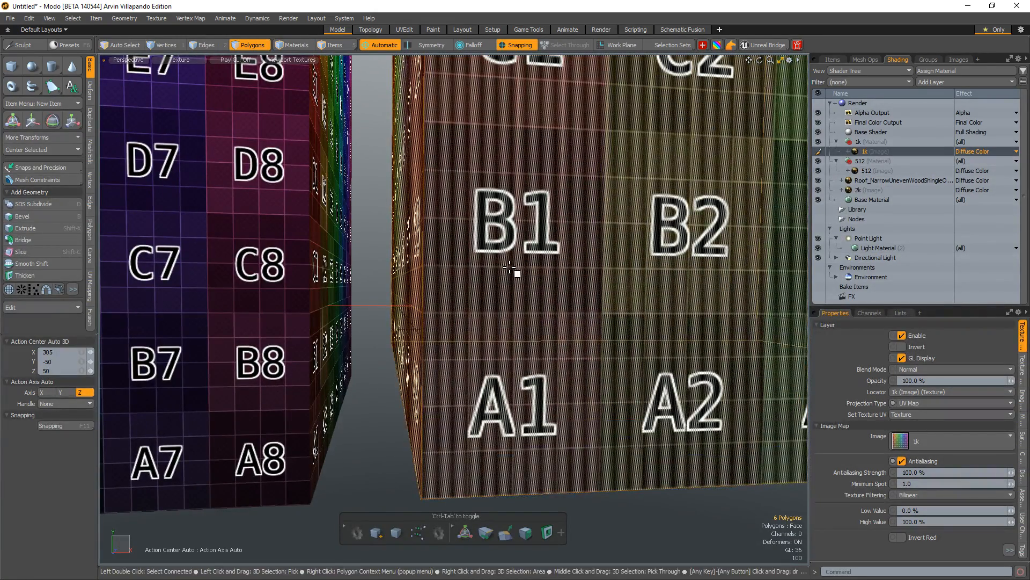
type("m2k")
key("Return")
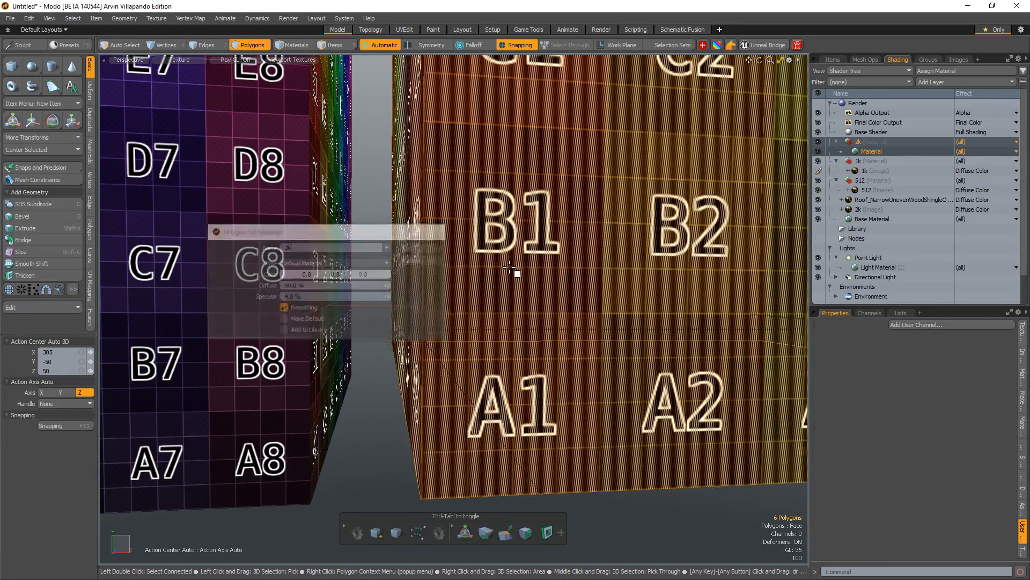
- Replace the default material layer in the 2k group with the 2k image layer
key("Delete")
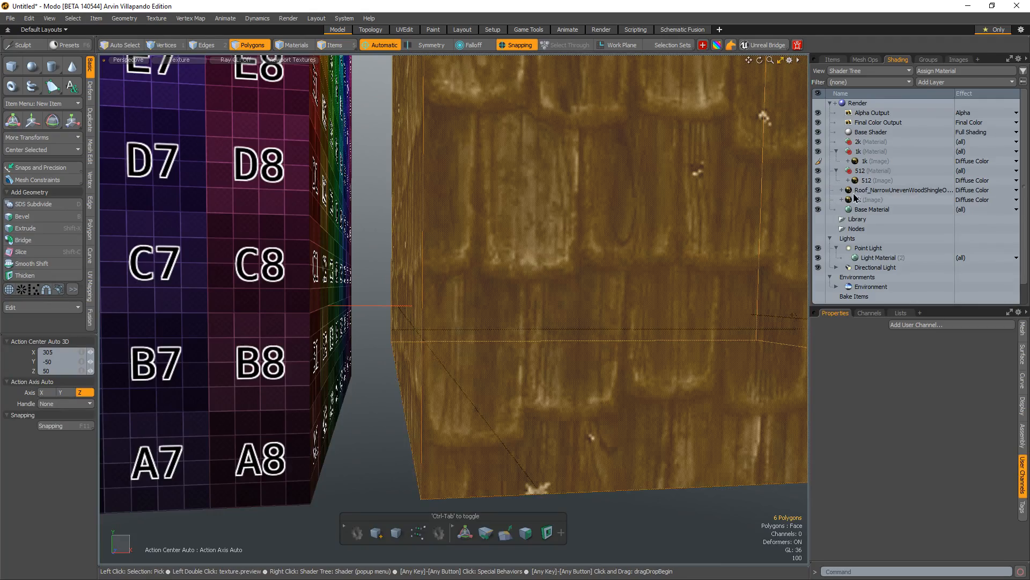
left_click_drag(853, 203, 865, 151)
left_click_drag(689, 213, 512, 235, "ctrl+alt")
left_click_drag(513, 235, 566, 338, "alt")
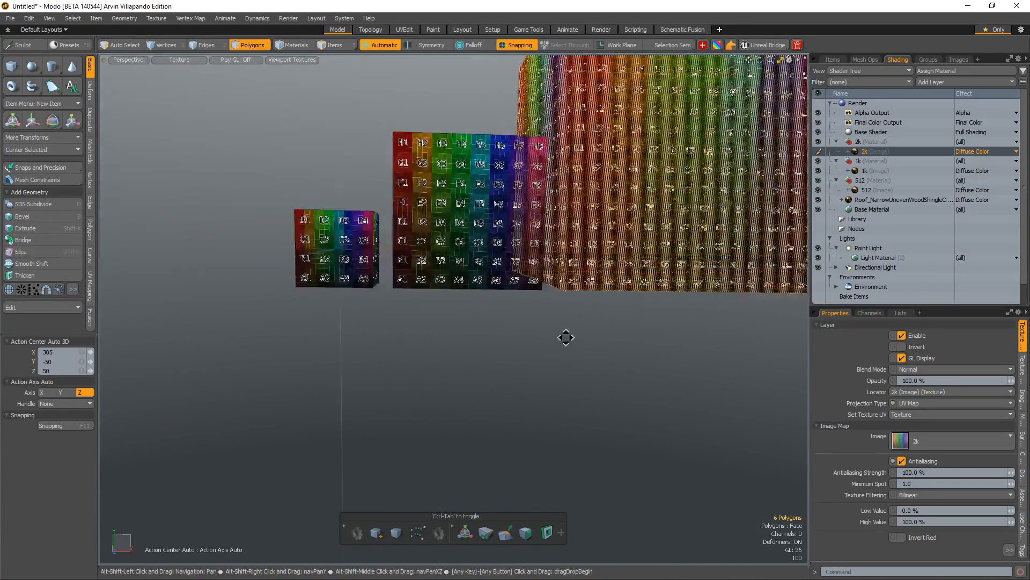
- Switch to vertex selection and compare the checker square sizes across the 512, 1k and 2k cubes
key("1")
left_click_drag(630, 355, 568, 403, "alt")
scroll(636, 425, "up", 3)
left_click_drag(568, 403, 616, 425, "alt+shift")
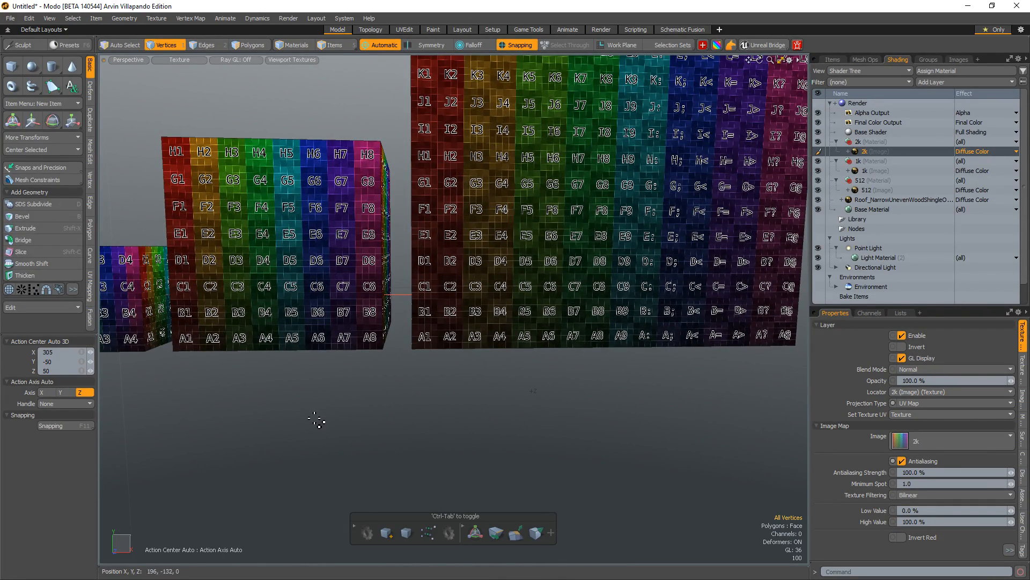
left_click_drag(317, 421, 390, 413, "alt")
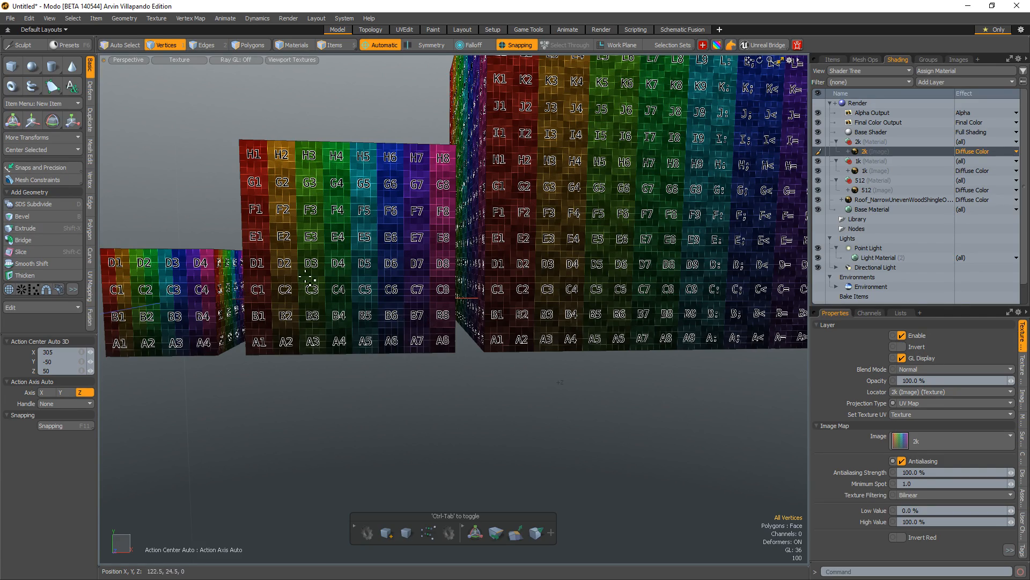
- Select the middle cube's polygons, delete the 1k image layer from its 1k material group, and clear the selection
left_click_drag(307, 282, 451, 344, "alt+shift")
key("5")
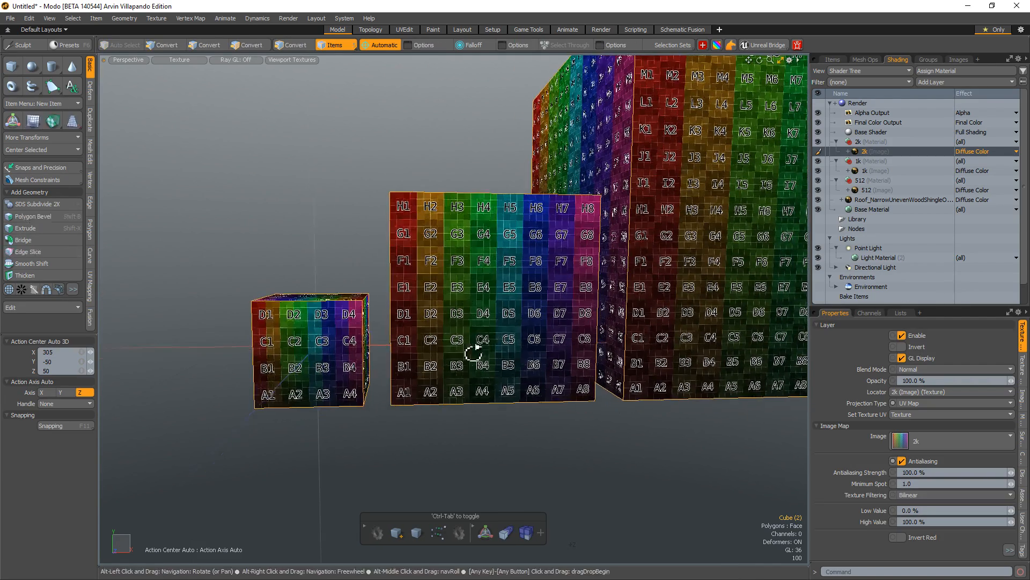
scroll(472, 349, "up", 3)
key("3")
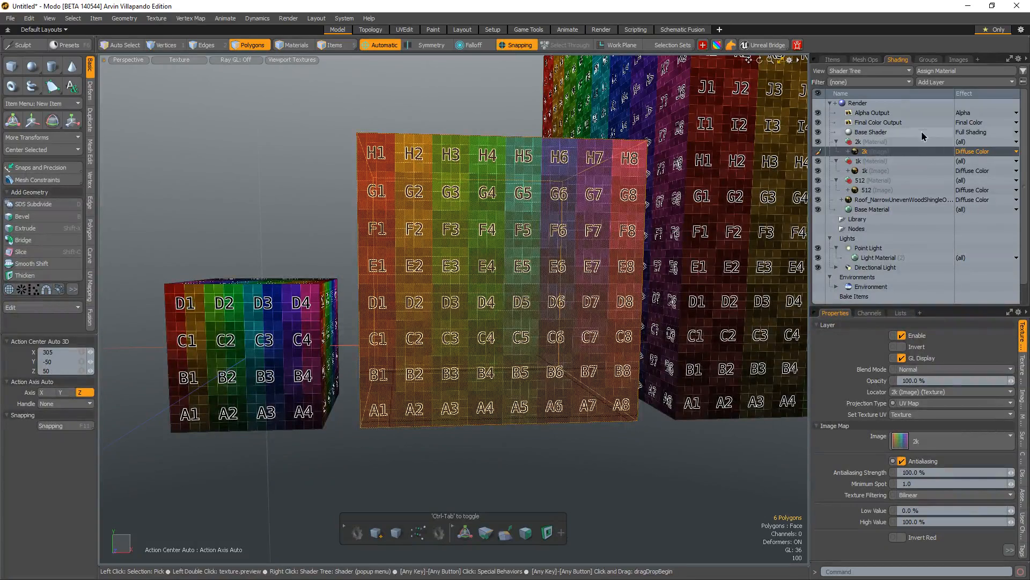
left_click(870, 171)
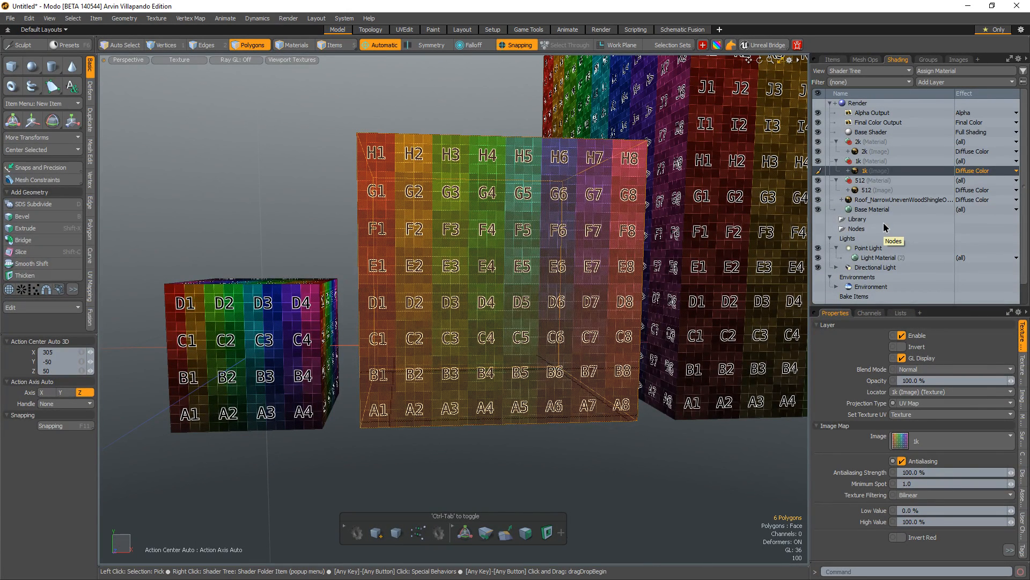
key("Delete")
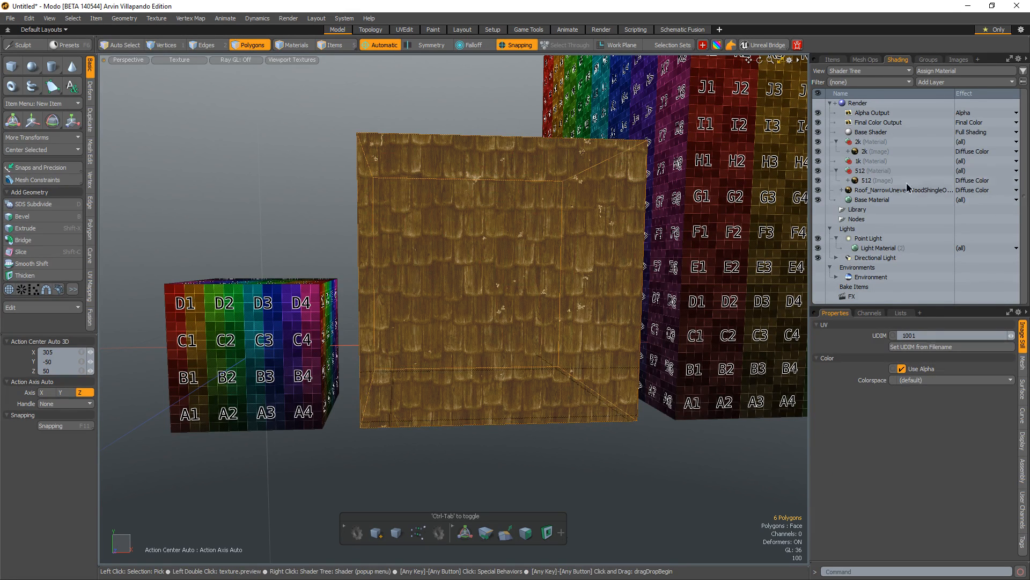
left_click(649, 501)
- Duplicate the 512 image layer, move the copy into the 1k material group, and clear the polygon selection
left_click(871, 180)
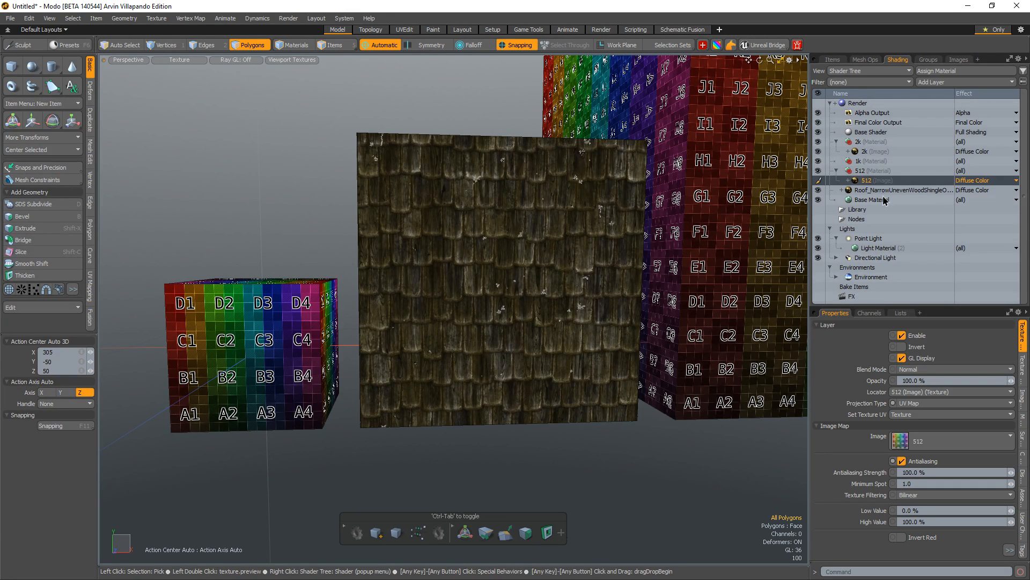
left_click(865, 161)
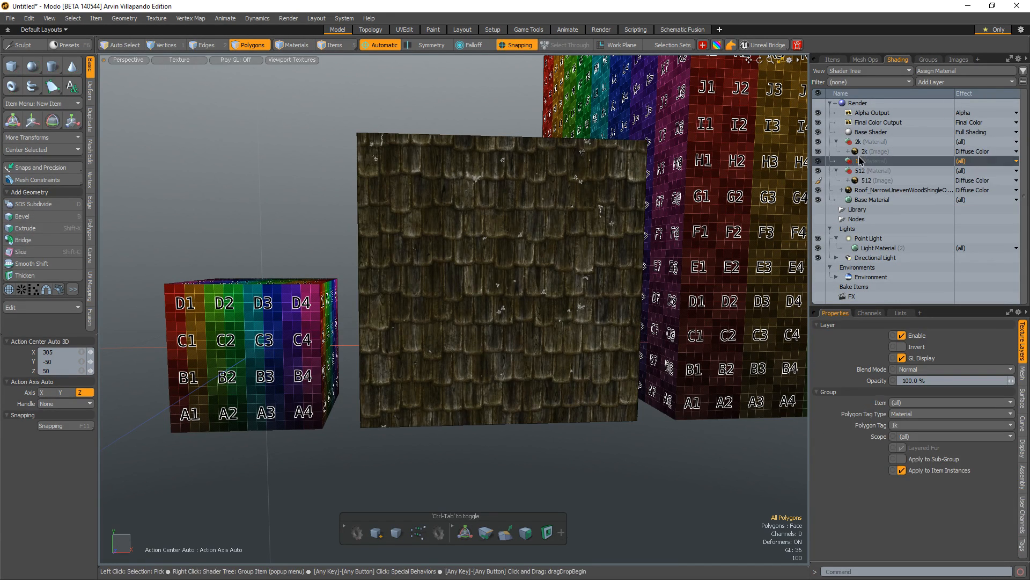
left_click(873, 180)
key("ctrl+d")
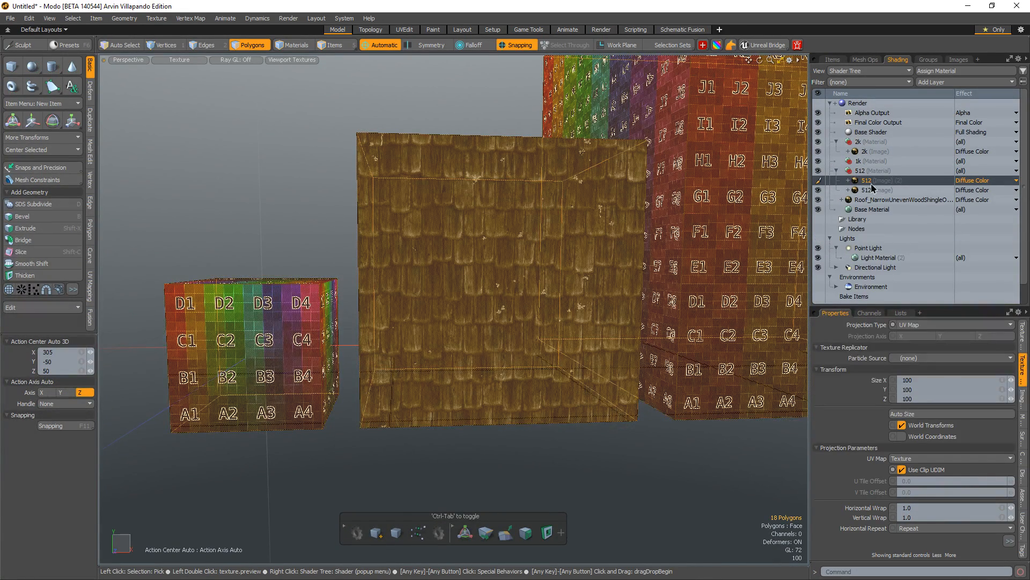
left_click_drag(858, 184, 859, 163)
left_click(588, 484)
left_click_drag(587, 483, 599, 497, "alt")
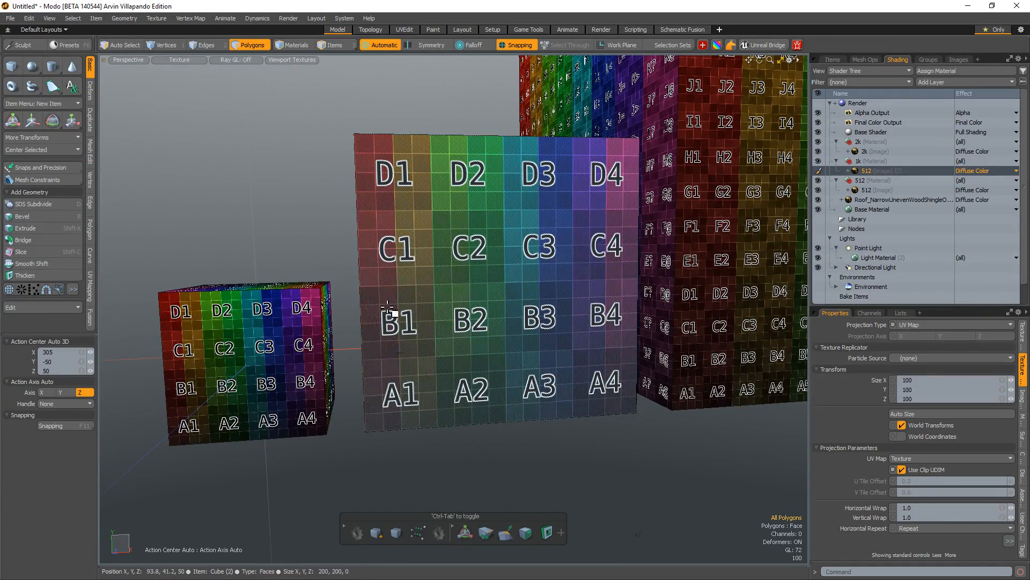
- Set the horizontal and vertical wrap to 2.0 on the texture locator of the 512 layer in the 1k group
left_click(848, 170)
left_click(878, 181)
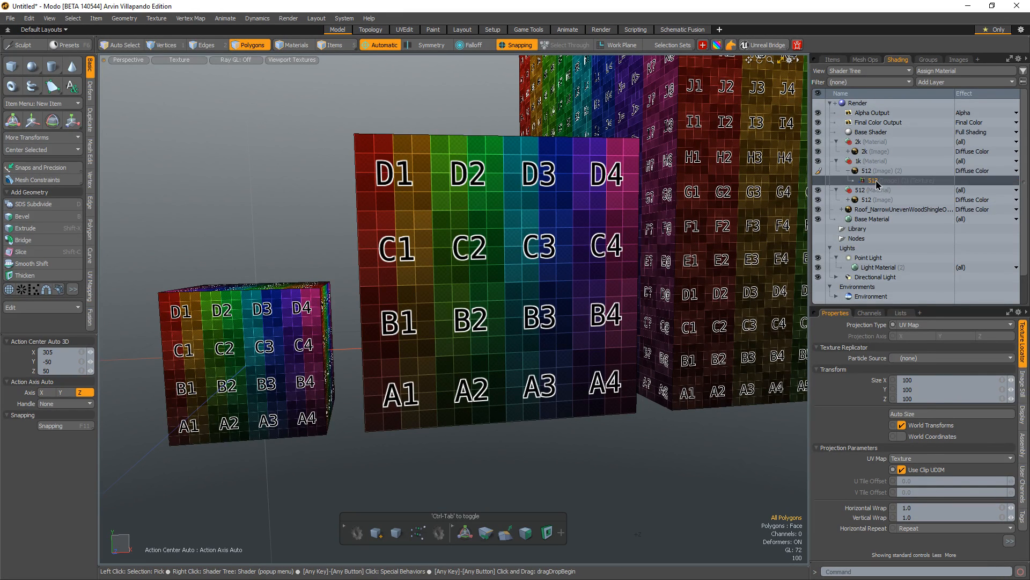
right_click(876, 179)
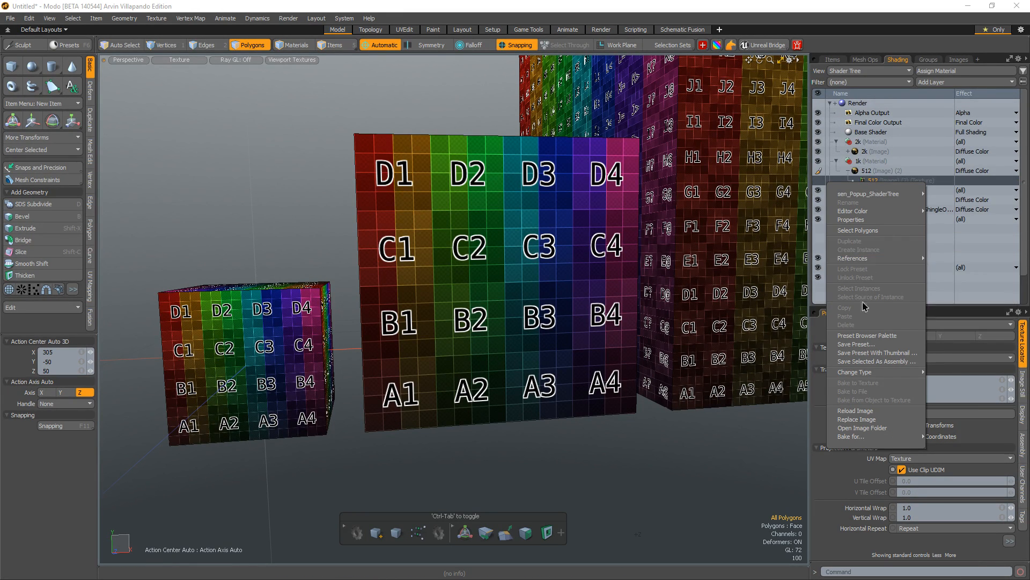
left_click(670, 493)
left_click(819, 347)
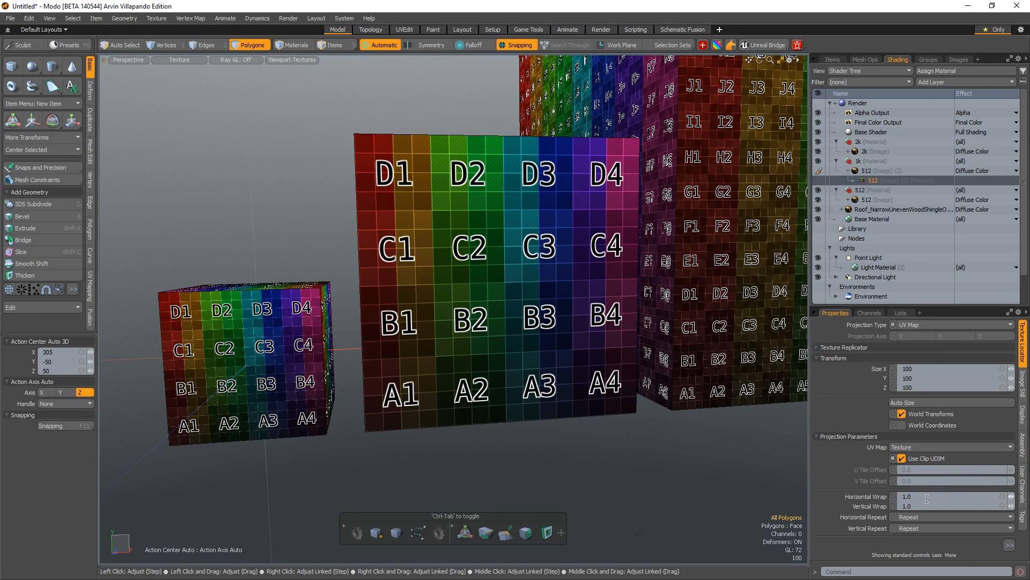
type("2")
key("Return")
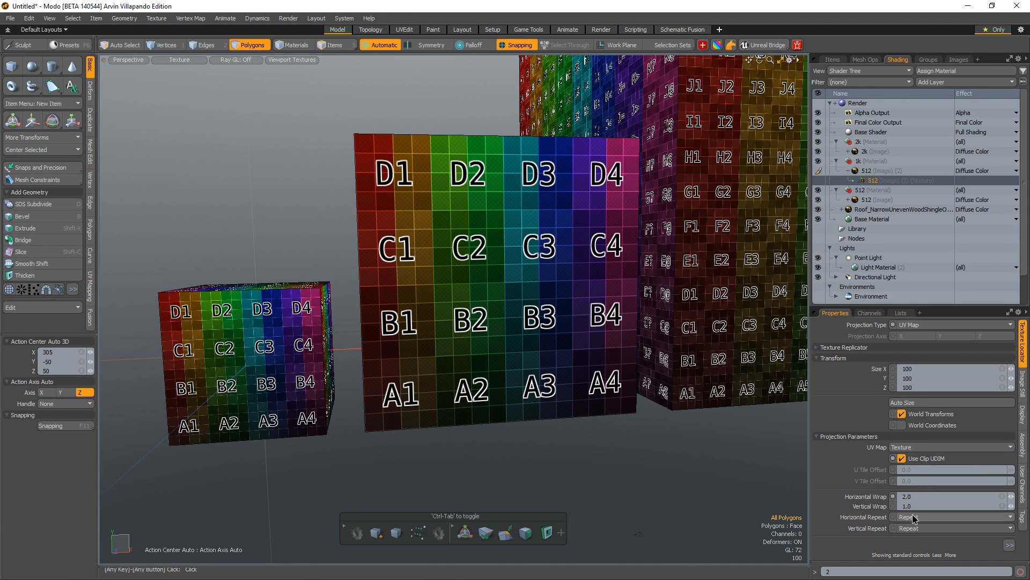
left_click(914, 506)
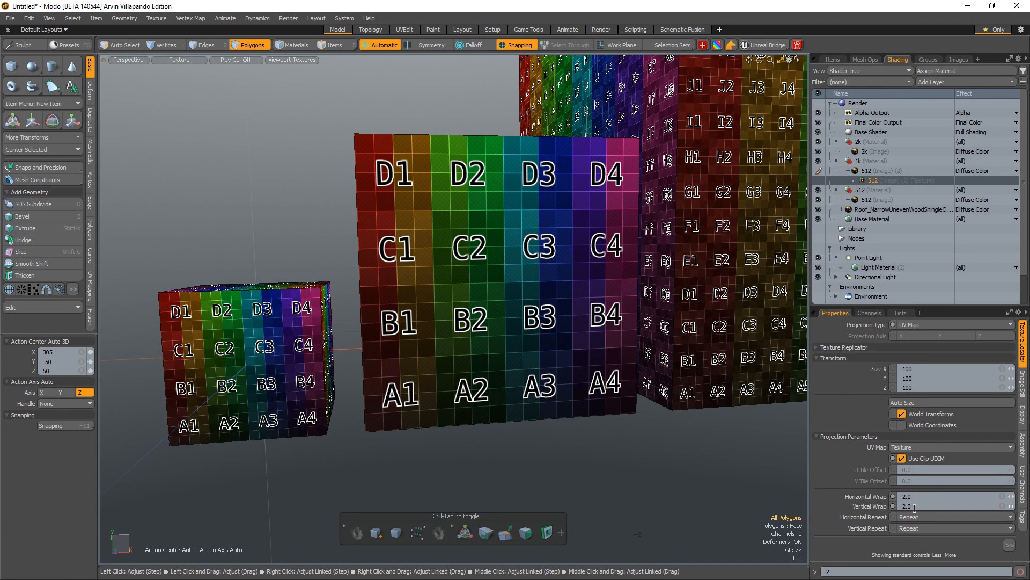
left_click(885, 170)
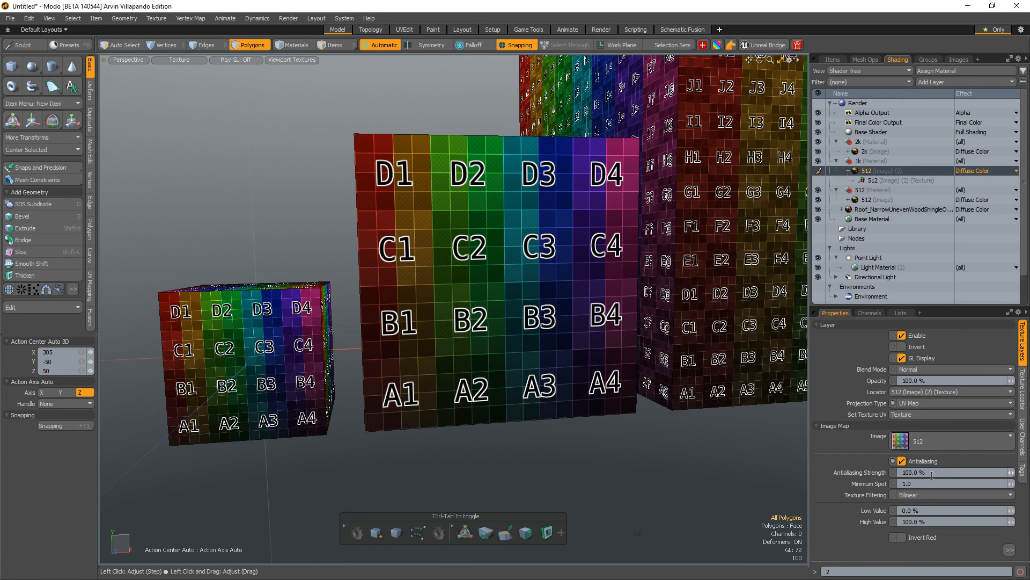
left_click(1023, 389)
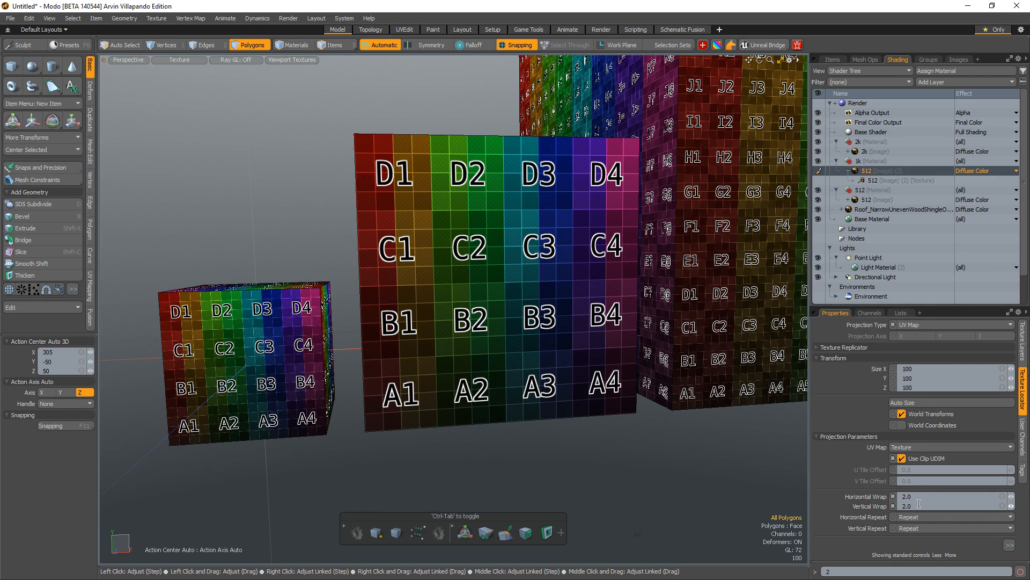
- Replace the copied 512 layer in the 1k material group with the 512 image added anew
left_click(862, 161)
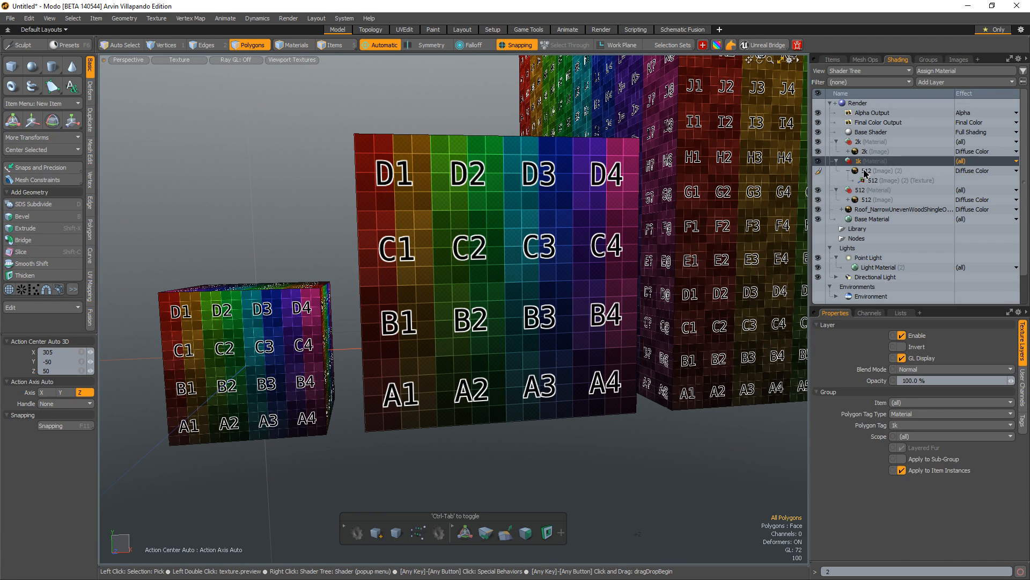
left_click(865, 170)
key("Delete")
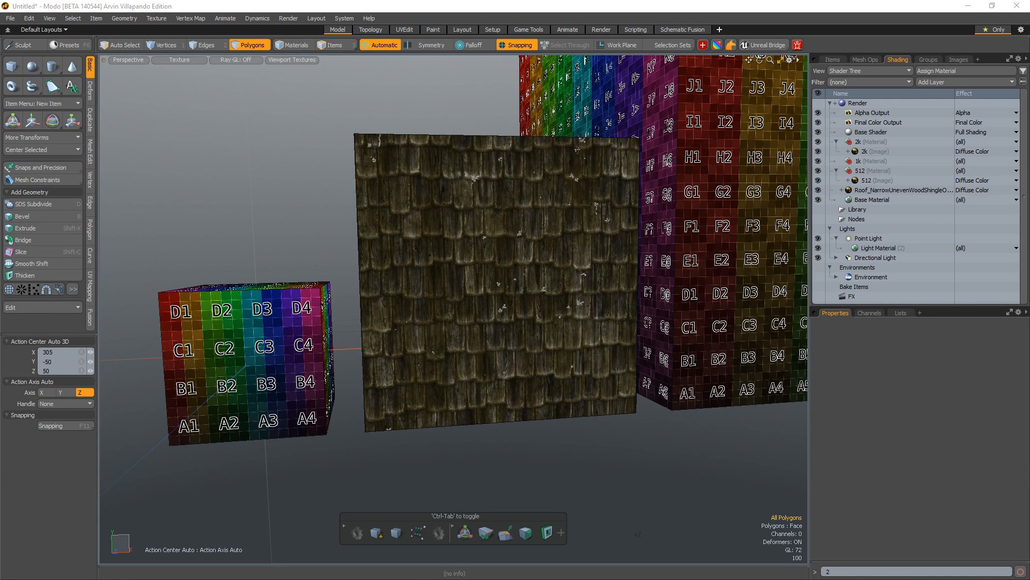
key("super+d")
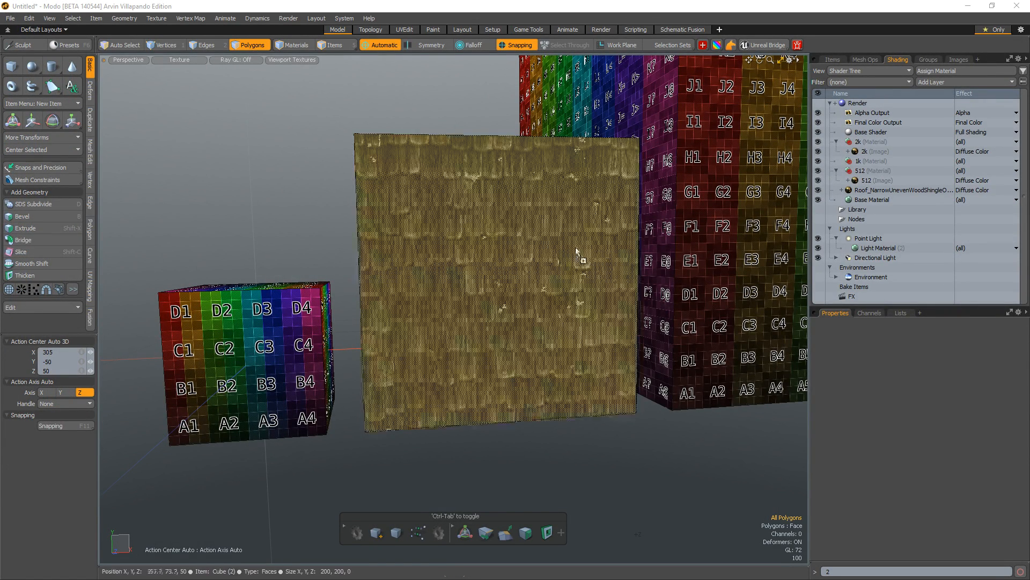
left_click_drag(582, 258, 865, 165)
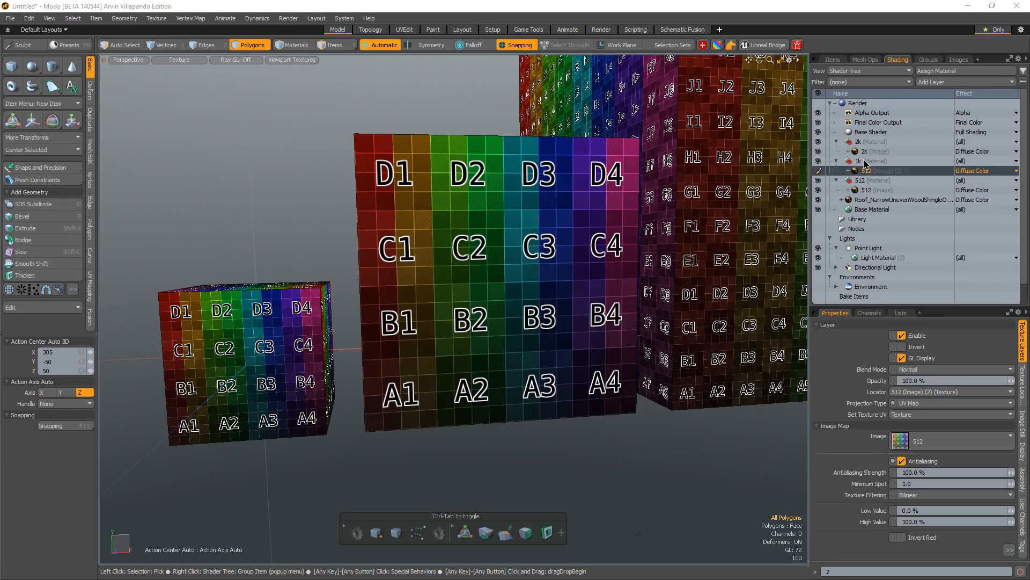
- Compare the checker size on the two smaller cubes and inspect the wrap and UV map settings of the middle cube's 512 layer
left_click_drag(476, 318, 451, 305, "alt")
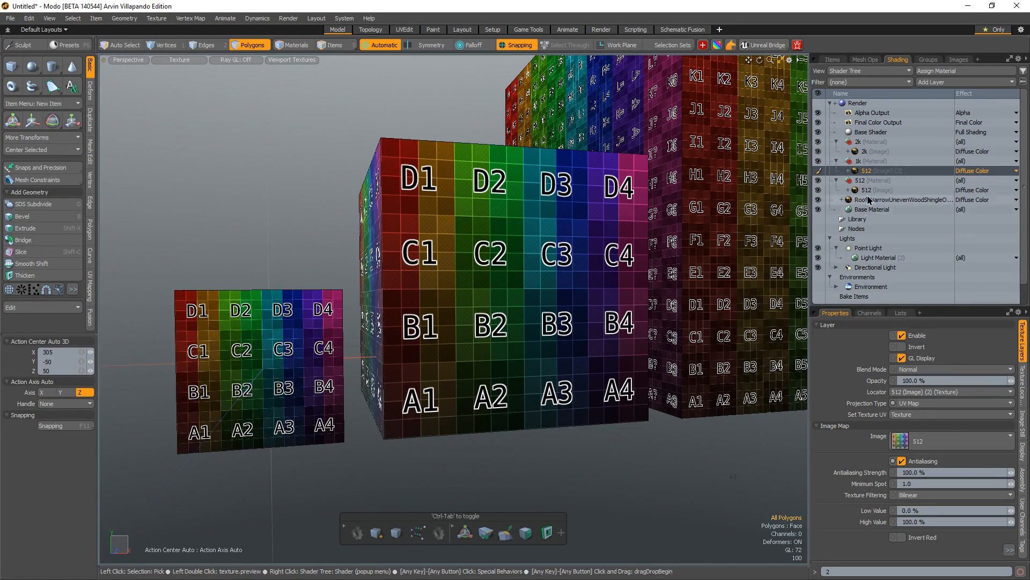
left_click_drag(400, 420, 396, 414, "alt")
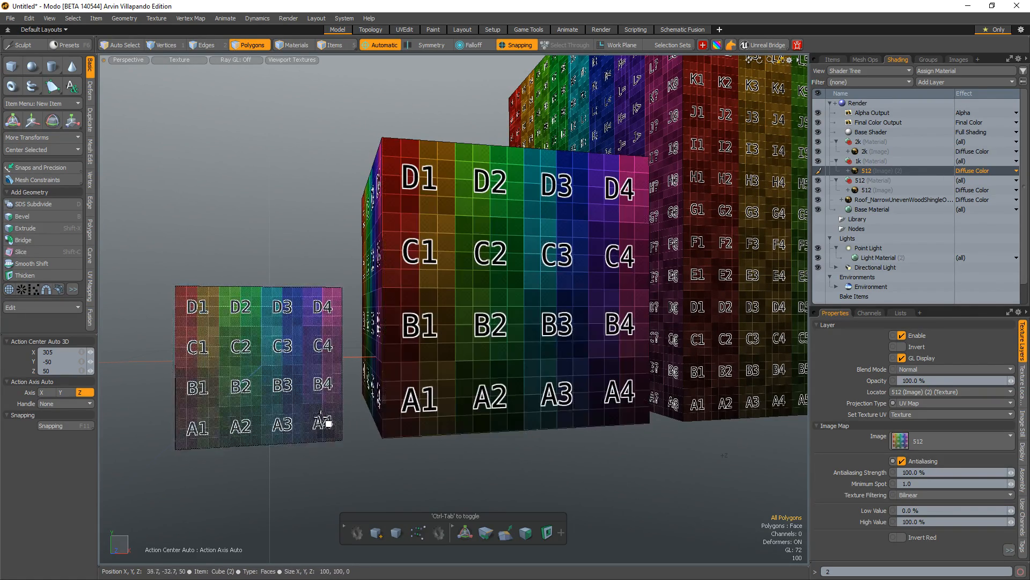
left_click_drag(303, 422, 322, 440, "alt")
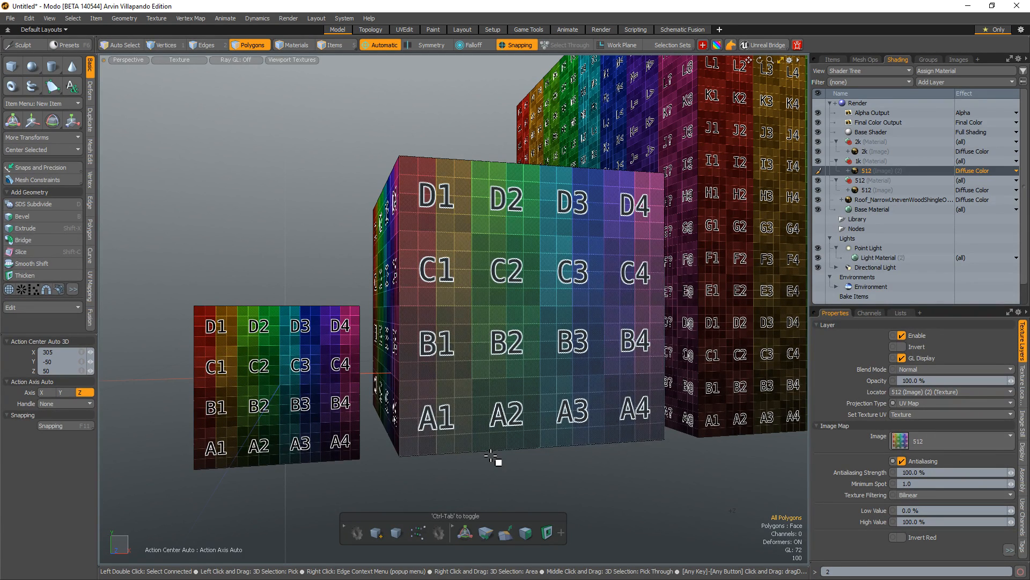
left_click(639, 379)
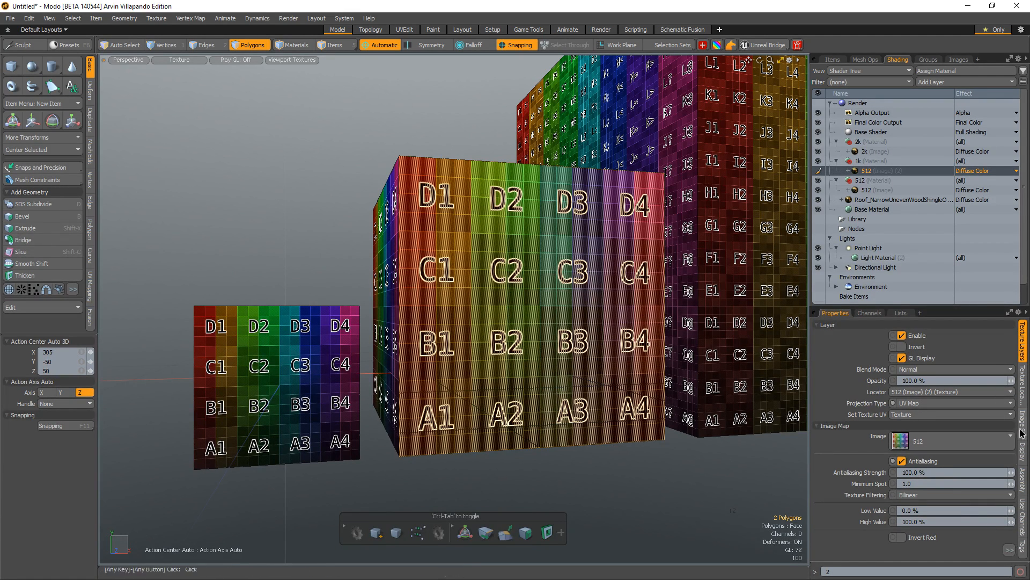
left_click(1023, 398)
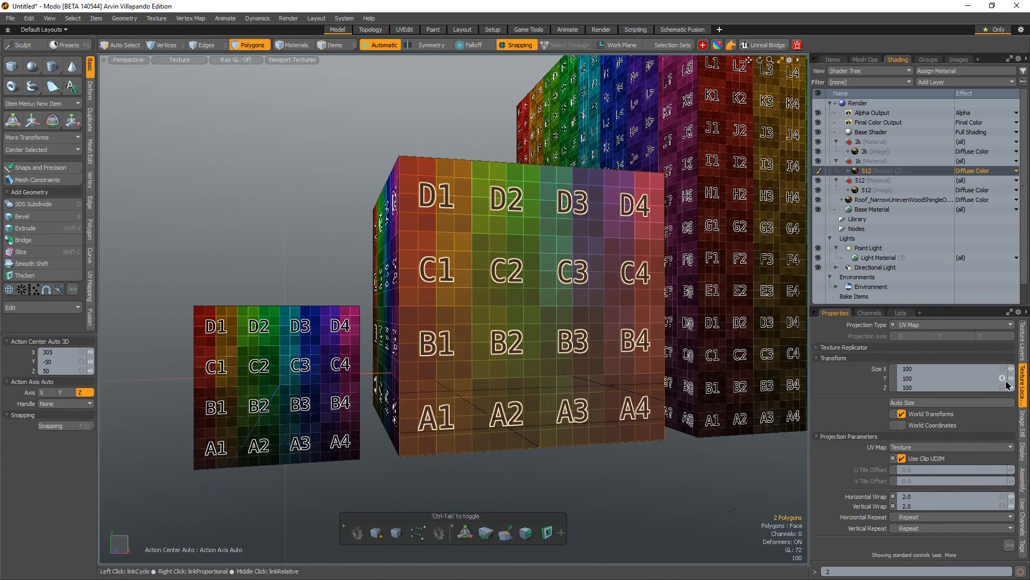
left_click(579, 487)
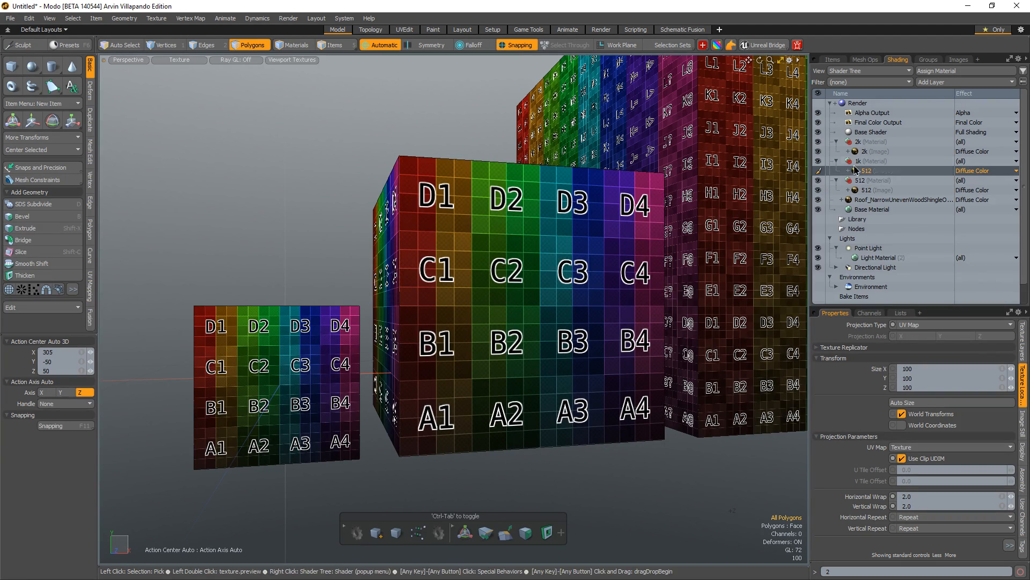
left_click(848, 171)
left_click(876, 180)
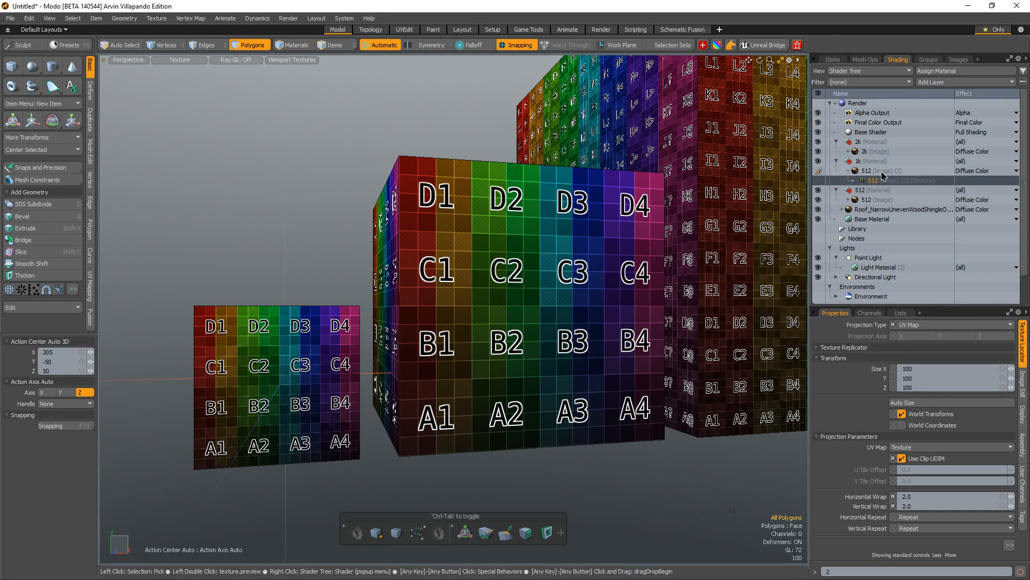
left_click(880, 171)
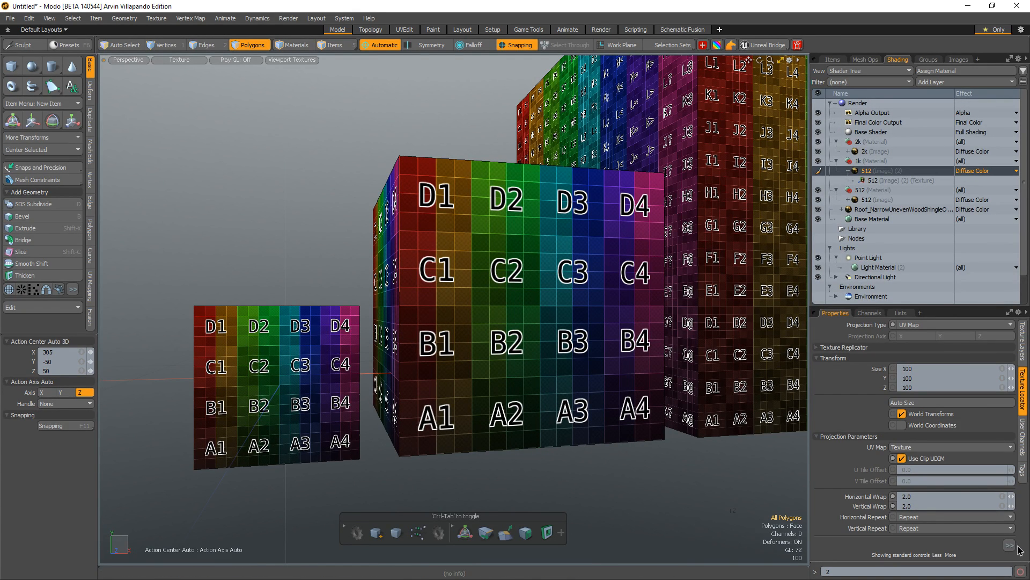
left_click(954, 451)
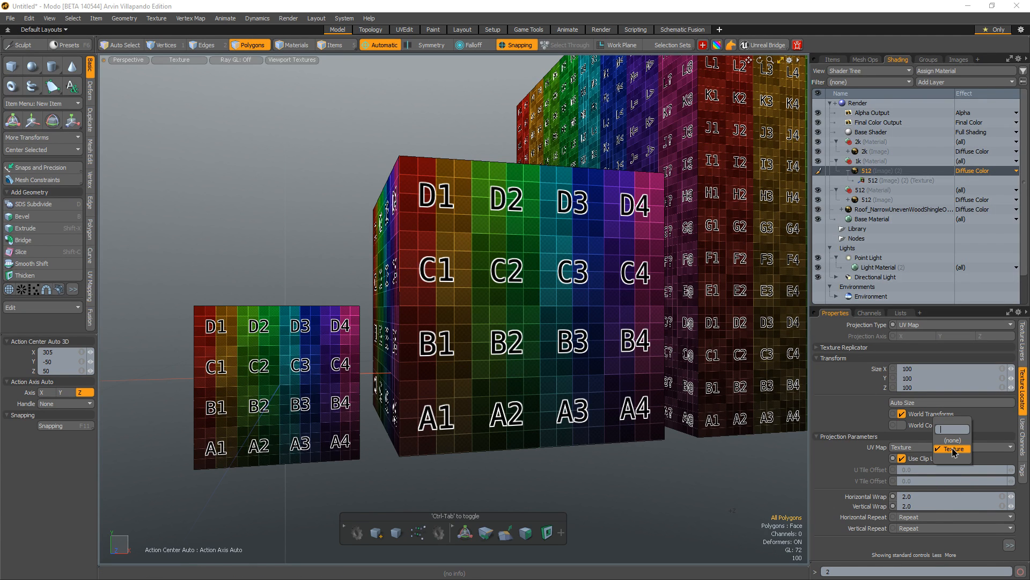
left_click(952, 451)
- Select the middle cube's polygons and, in the UVEdit layout, start a UV transform centered on the lower-left corner of the UV square
left_click(586, 352)
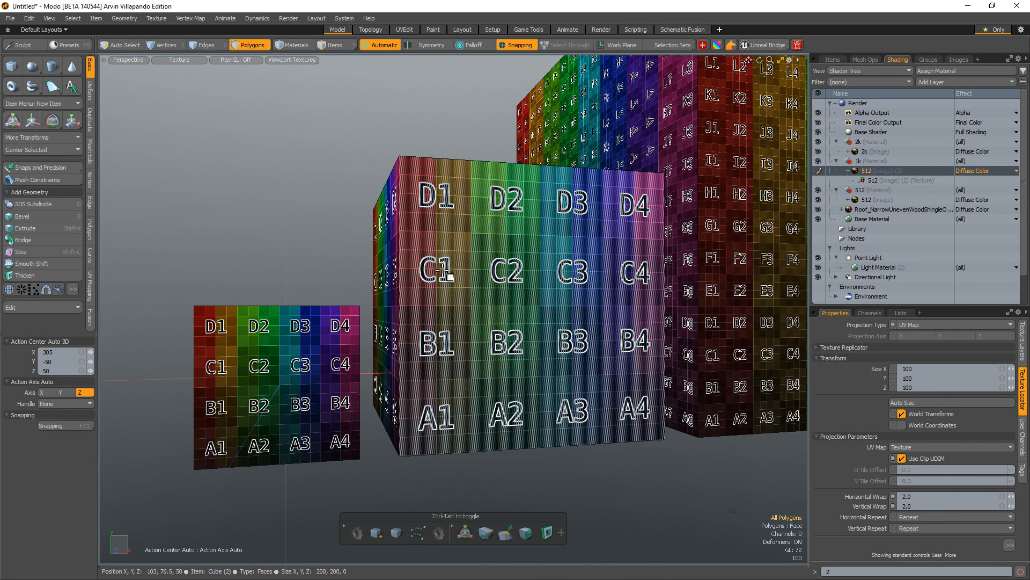
double_click(498, 274)
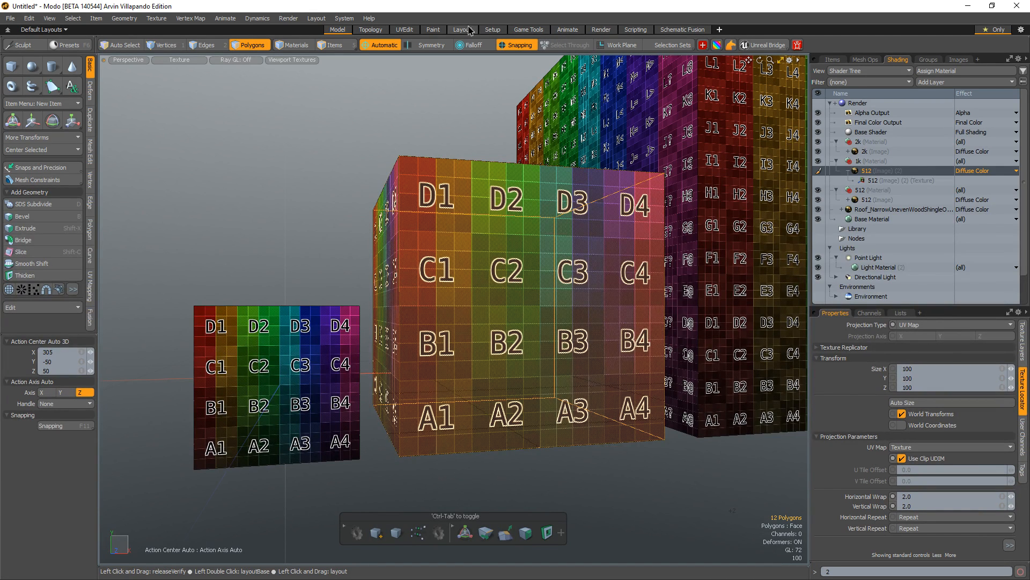
left_click(404, 30)
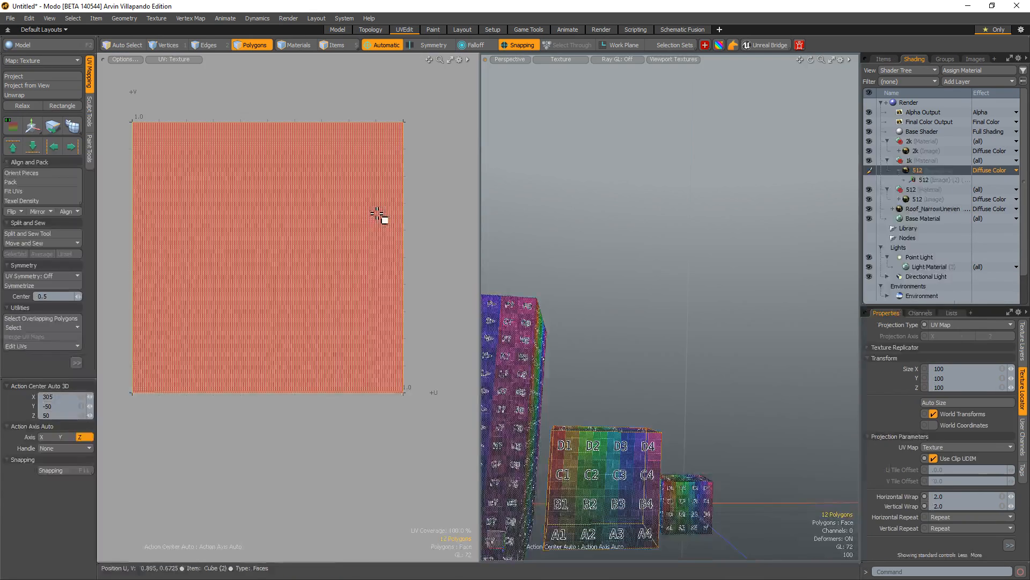
left_click_drag(374, 224, 369, 230, "ctrl+alt")
key("e")
key("r")
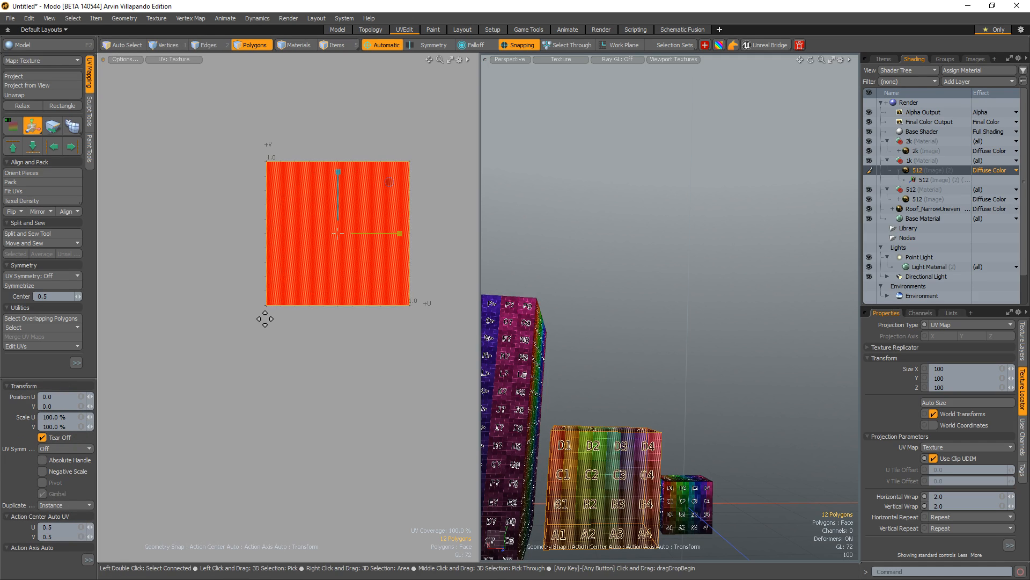
left_click_drag(270, 309, 313, 271, "ctrl+alt")
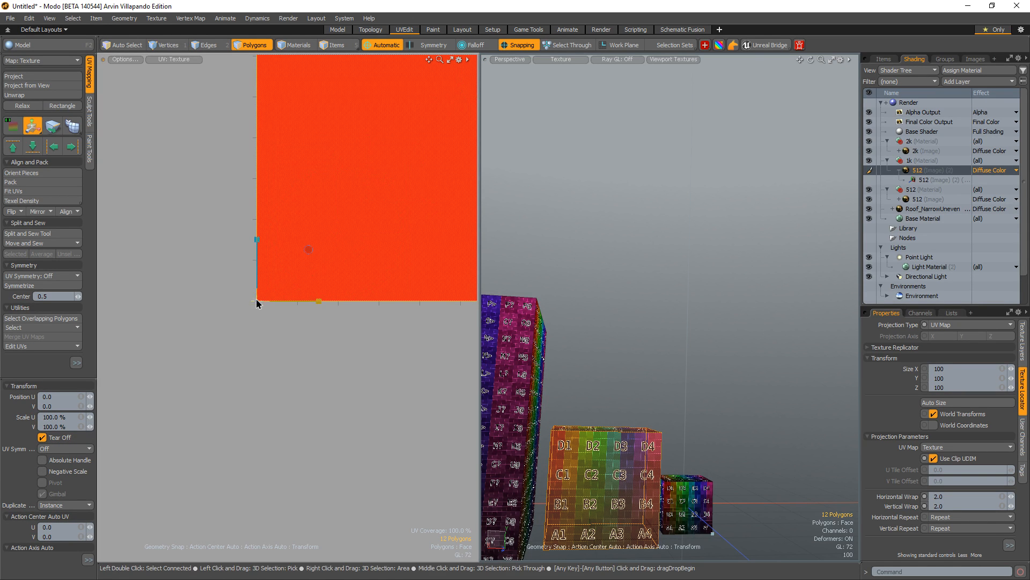
left_click_drag(392, 306, 311, 317, "ctrl+alt")
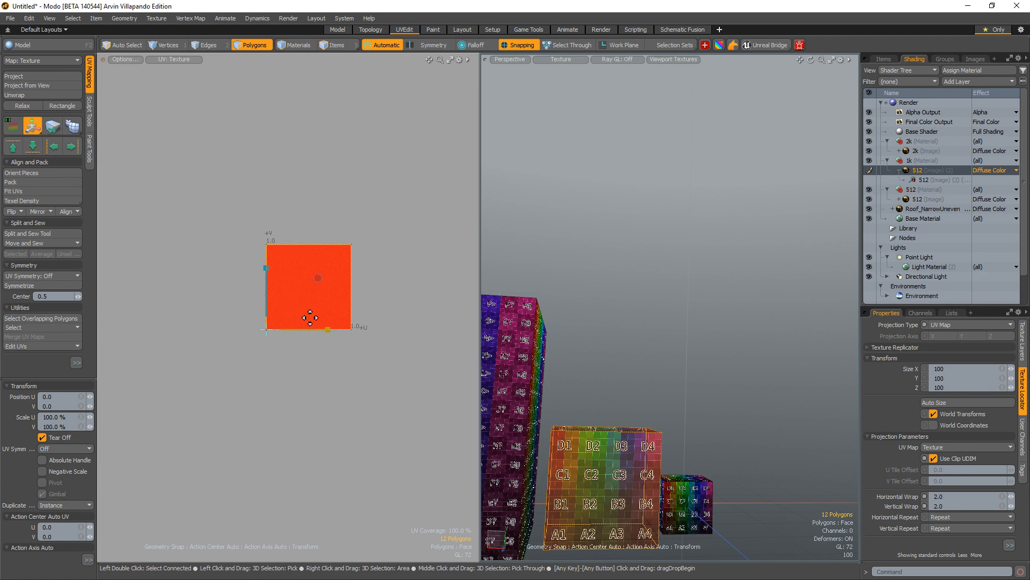
- Scale the middle cube's UVs to 200% in both U and V
left_click(65, 417)
type("200")
key("Tab")
type("20")
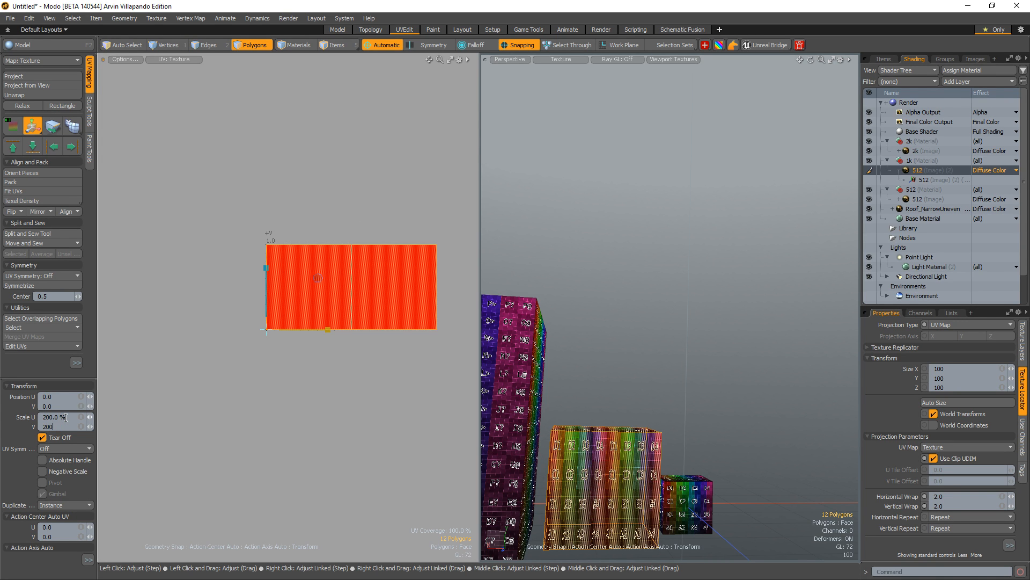
type("0")
key("Tab")
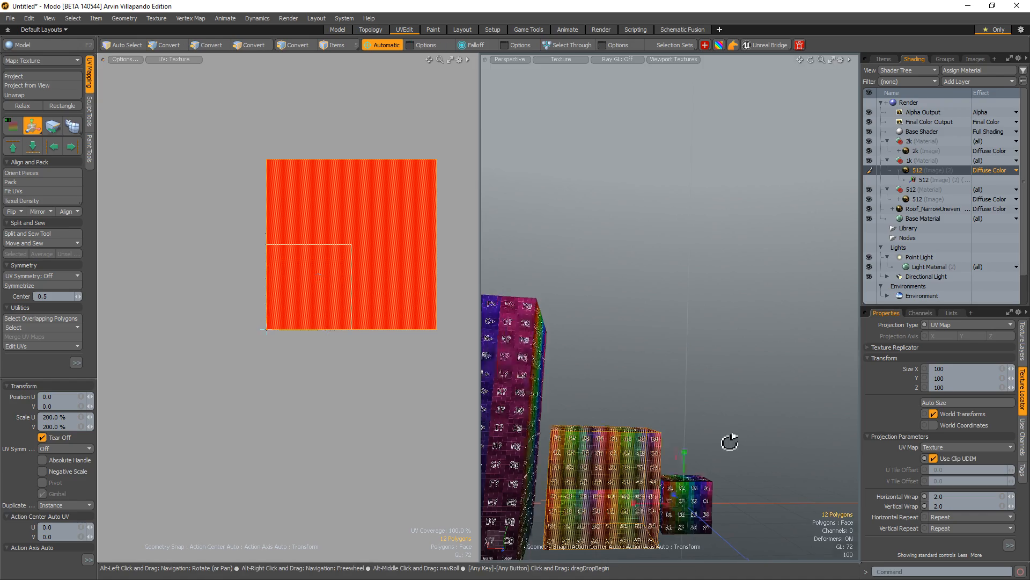
- Compare the checker size on the small cube with the tiled checker on the middle cube up close
left_click_drag(727, 437, 698, 364, "alt")
left_click(697, 365)
left_click_drag(697, 428, 693, 242, "alt")
left_click_drag(631, 278, 652, 298, "ctrl+alt")
left_click_drag(652, 298, 746, 338, "alt")
left_click_drag(602, 368, 706, 341, "alt")
left_click(704, 342)
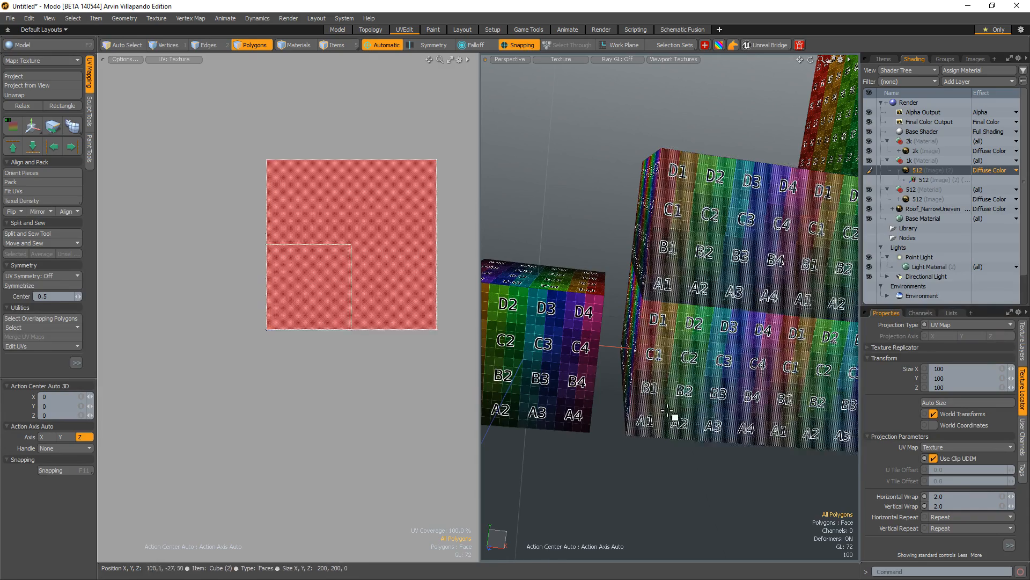
left_click_drag(672, 419, 721, 322, "ctrl+alt")
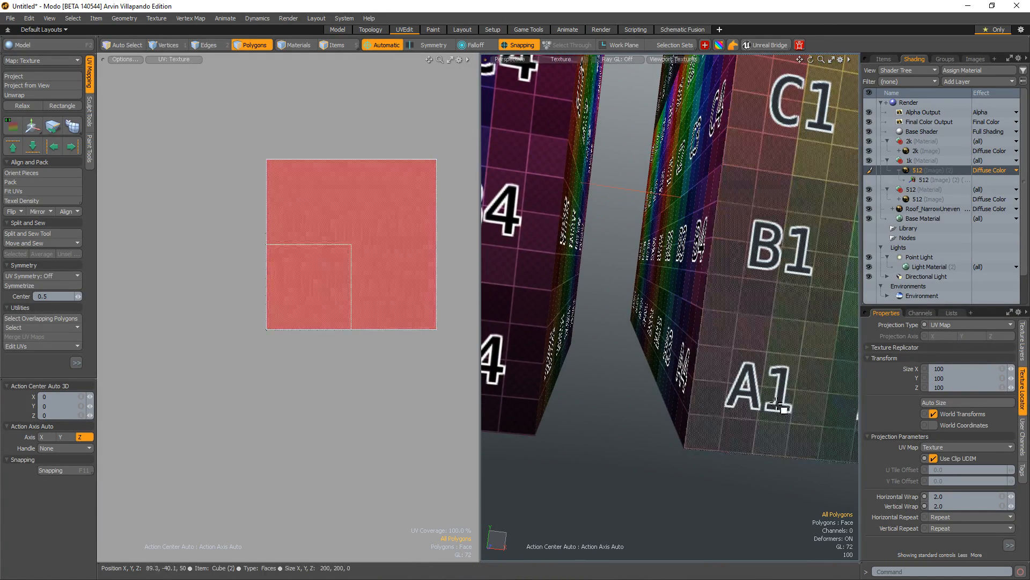
left_click_drag(616, 400, 656, 364, "ctrl+alt")
mouse_move(570, 391)
left_mouse_down("alt")
mouse_move(610, 327)
mouse_move(574, 375)
left_mouse_up("alt")
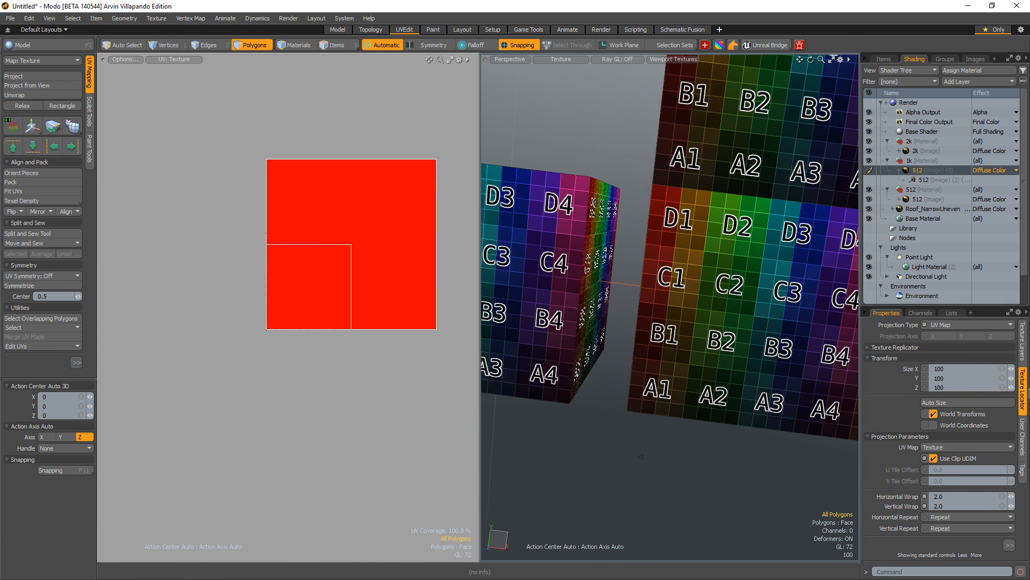
- Add a cylinder primitive at the origin with radii 50, 75 and 50, 24 sides and 12 segments
key("1")
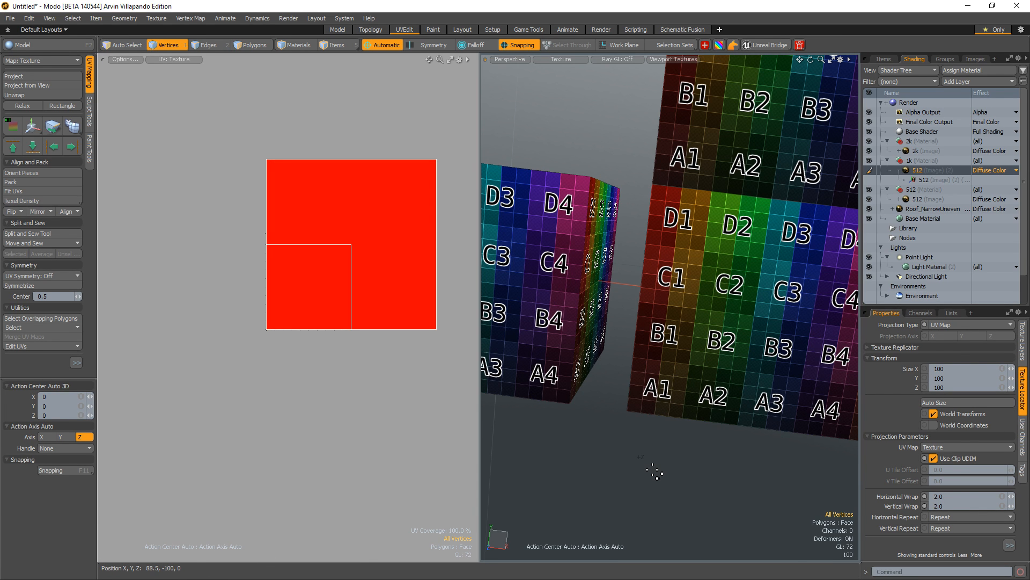
left_click_drag(654, 473, 659, 344, "alt")
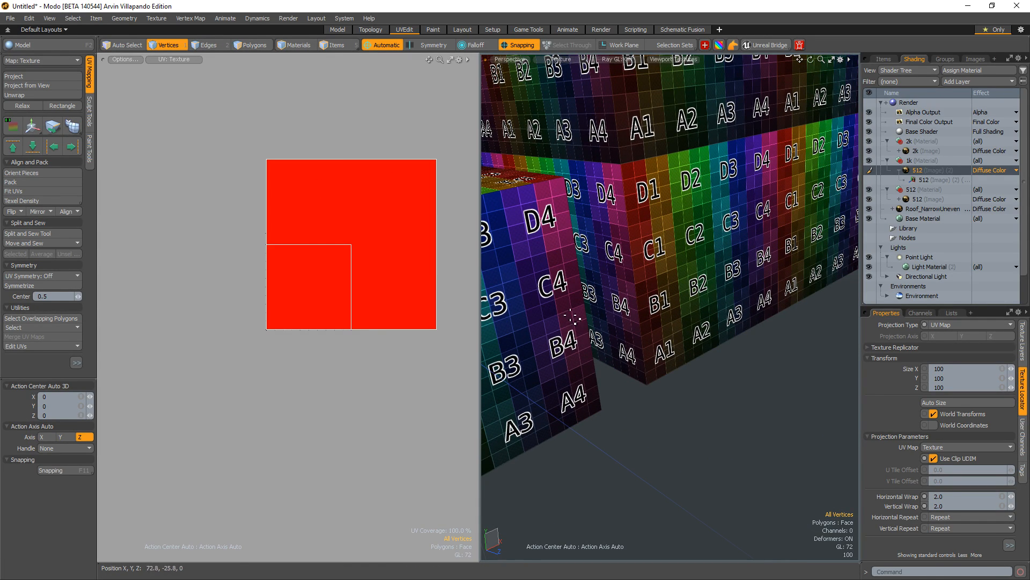
key("F2")
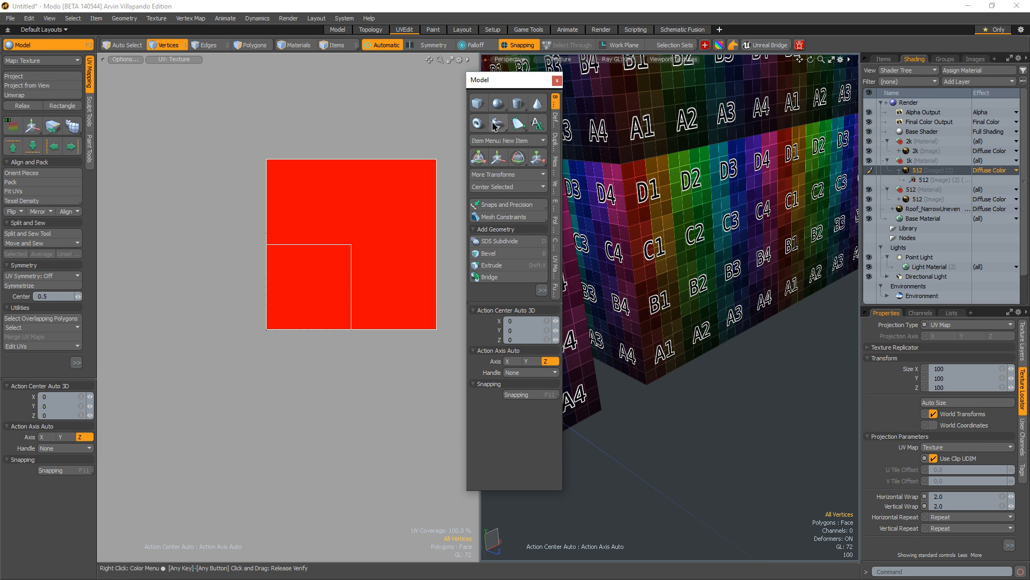
left_click(517, 103)
left_click_drag(713, 313, 716, 396, "alt")
key("ctrl+z")
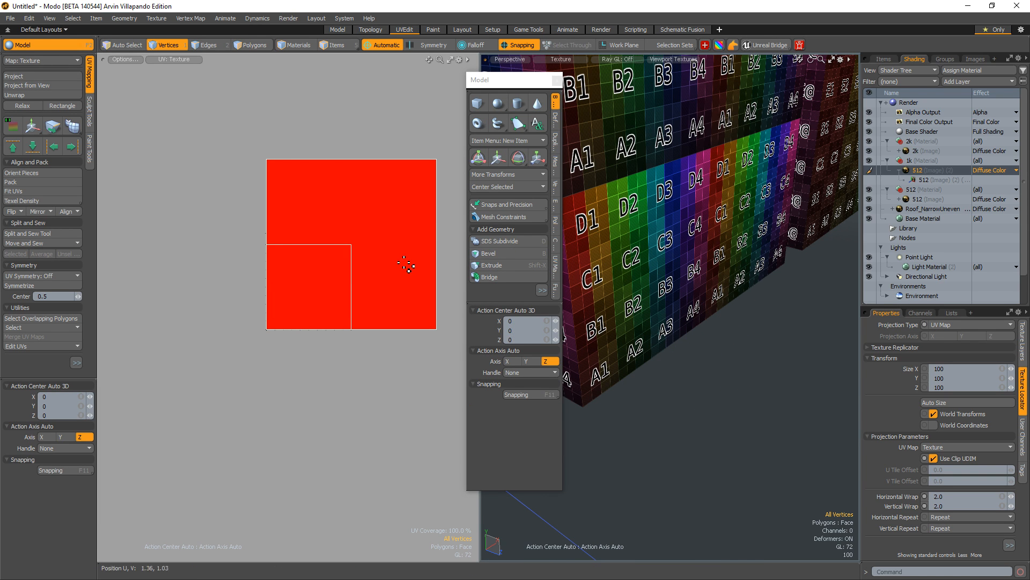
left_click(516, 107)
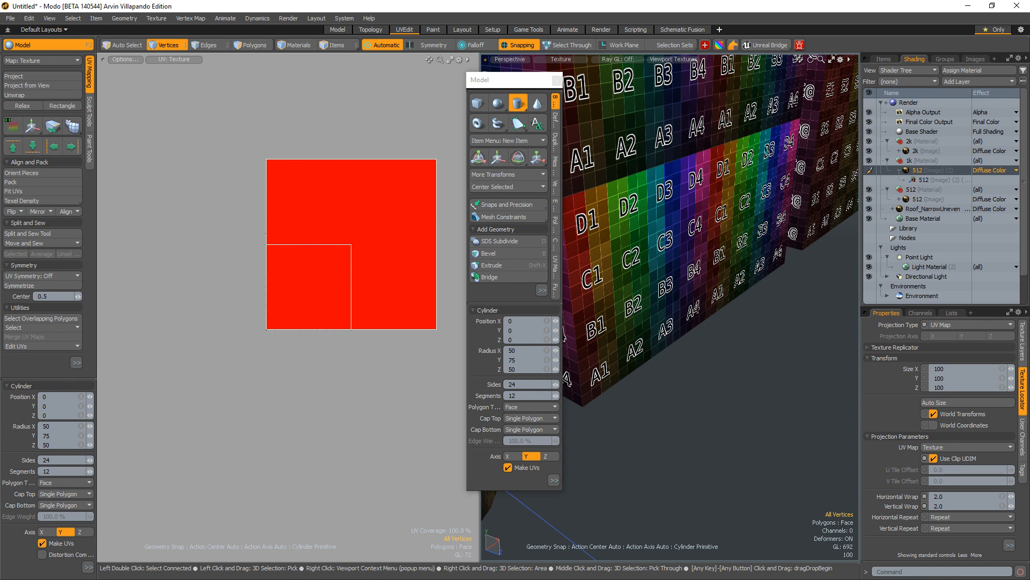
- Select the whole cylinder and move it along one axis until it stands clear in front of the cubes
left_click_drag(703, 365, 721, 375, "alt")
left_click_drag(722, 375, 653, 263, "ctrl+alt")
key("3")
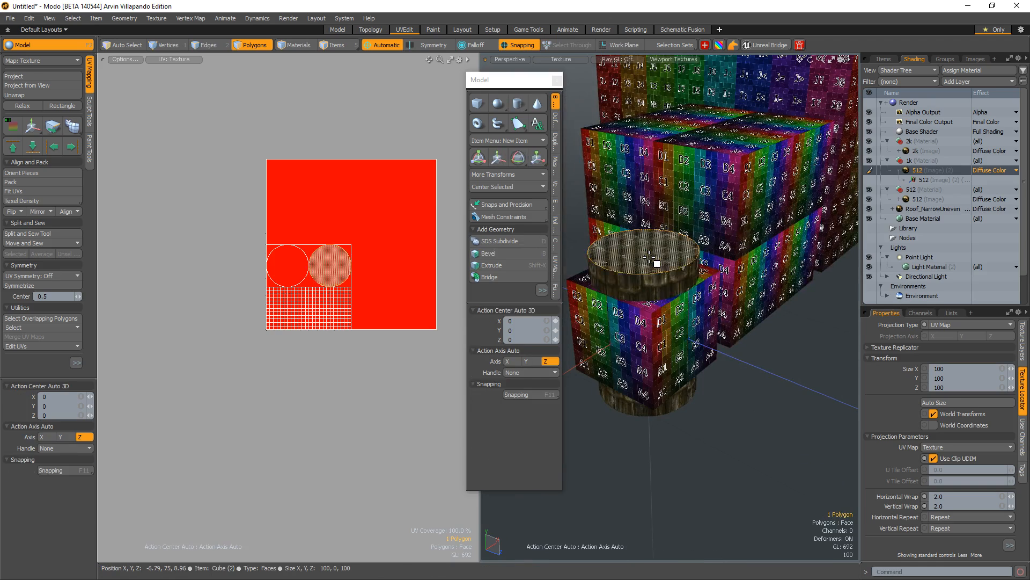
double_click(654, 262)
key("w")
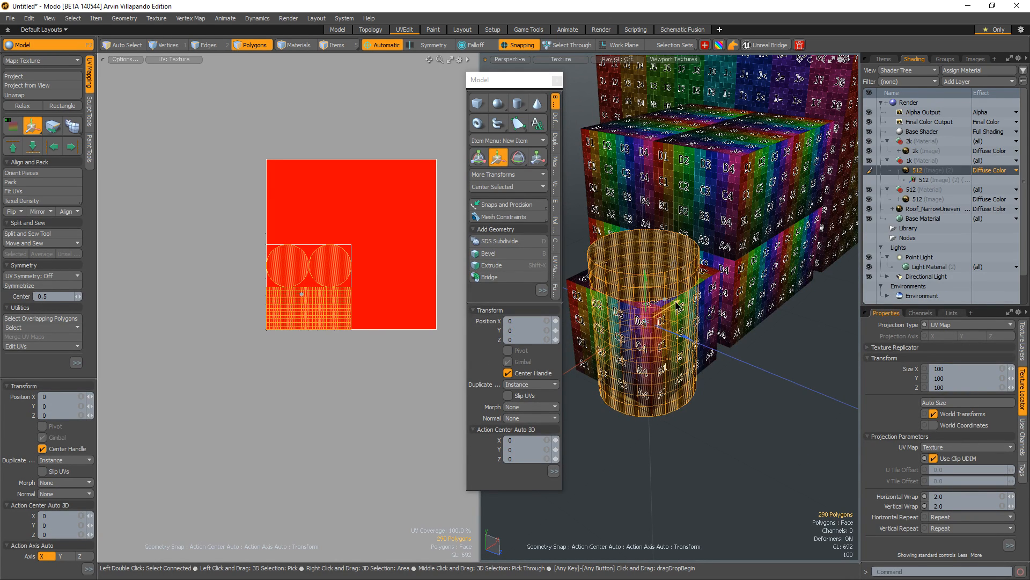
left_click_drag(677, 305, 841, 322)
key("q")
left_click(706, 421)
- Assign the 512 material to all of the cylinder's polygons
left_click_drag(703, 421, 625, 400, "alt")
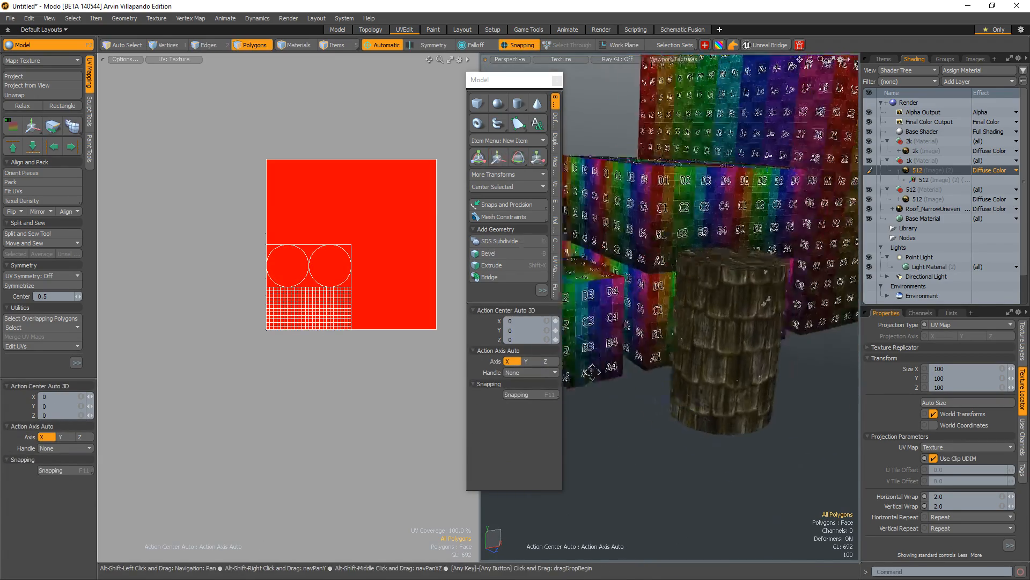
left_click_drag(636, 322, 702, 272, "ctrl+alt")
left_click_drag(701, 180, 725, 184, "alt")
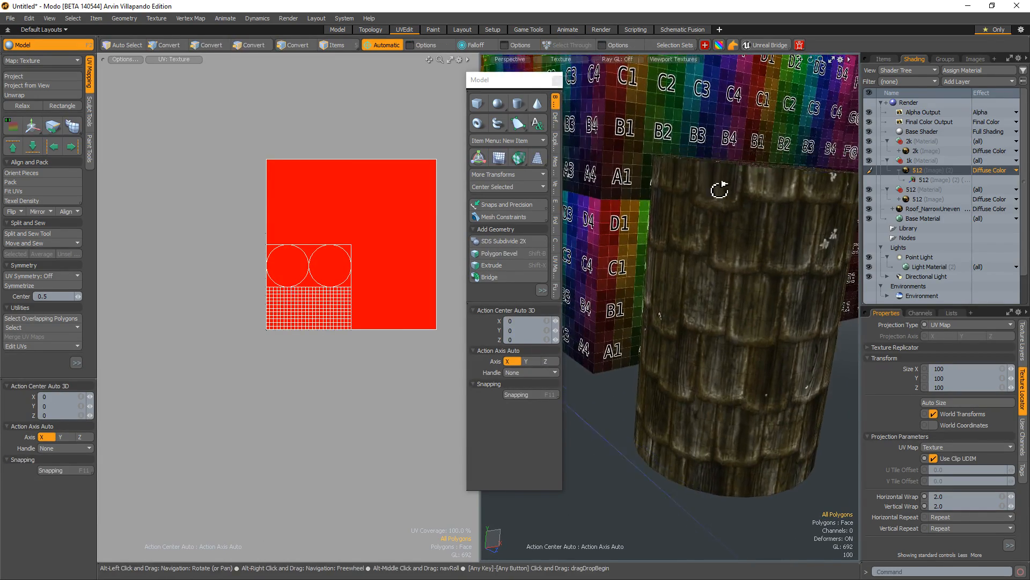
double_click(720, 196)
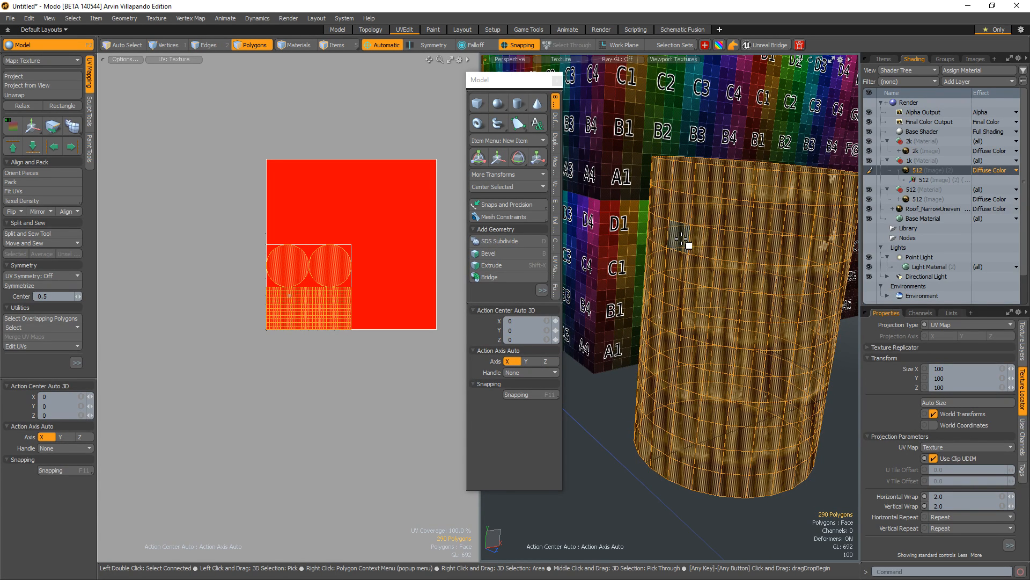
key("m")
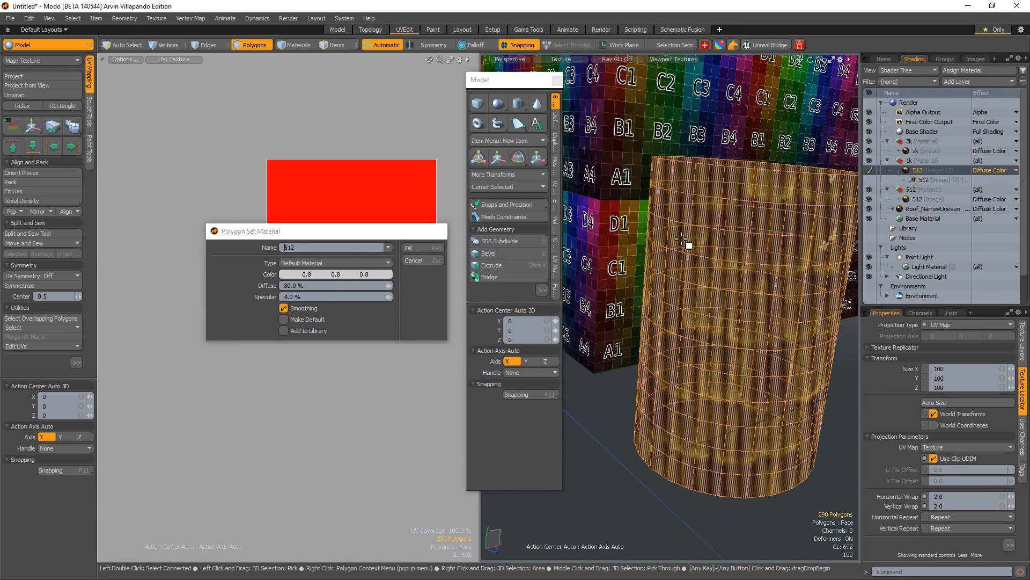
key("Return")
- Compare the checker size on the cylinder with that on the neighbouring cubes
key("1")
left_click_drag(715, 464, 678, 374, "alt")
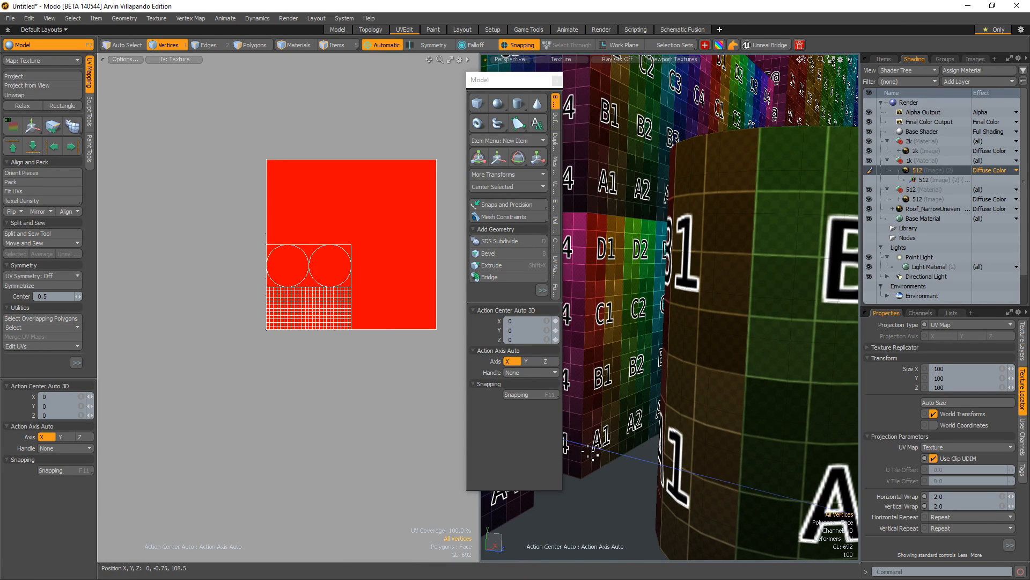
left_click_drag(593, 441, 617, 437, "alt+shift")
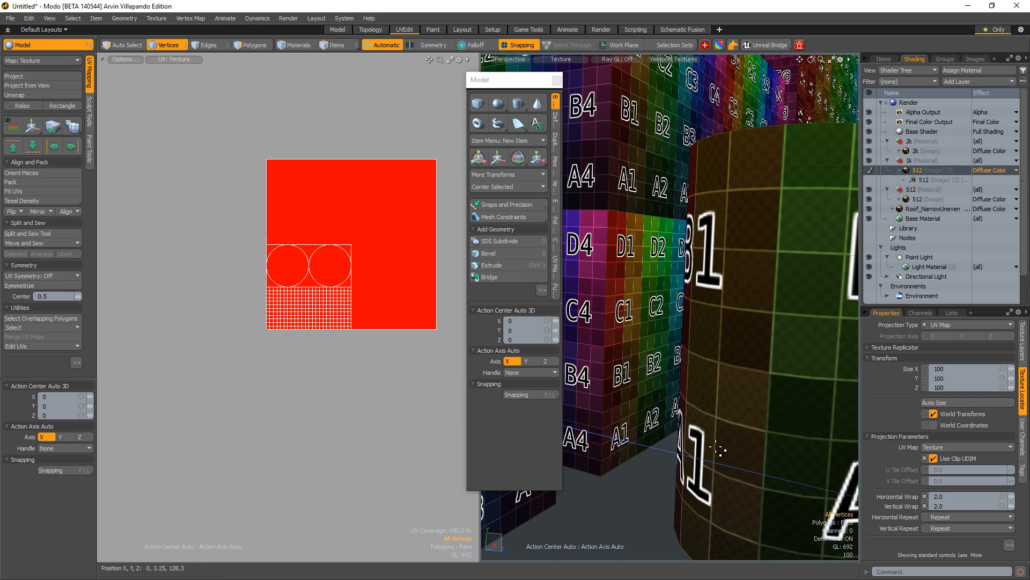
left_click_drag(750, 456, 684, 438, "alt")
- Examine the cylinder's UV islands for the caps and side wall and how the checker maps onto its surface
left_click_drag(426, 347, 353, 352, "alt")
key("3")
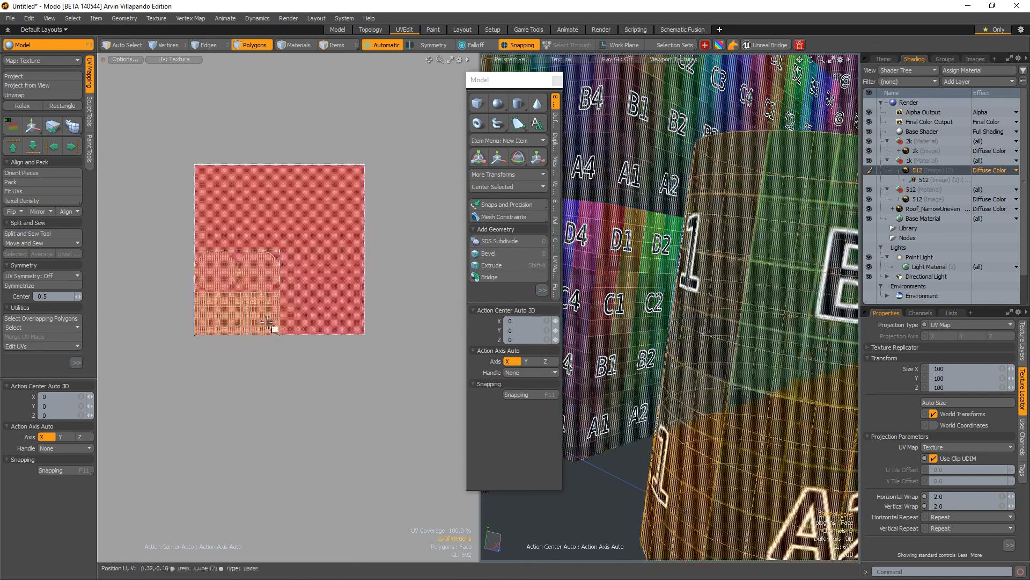
double_click(262, 320)
double_click(775, 342)
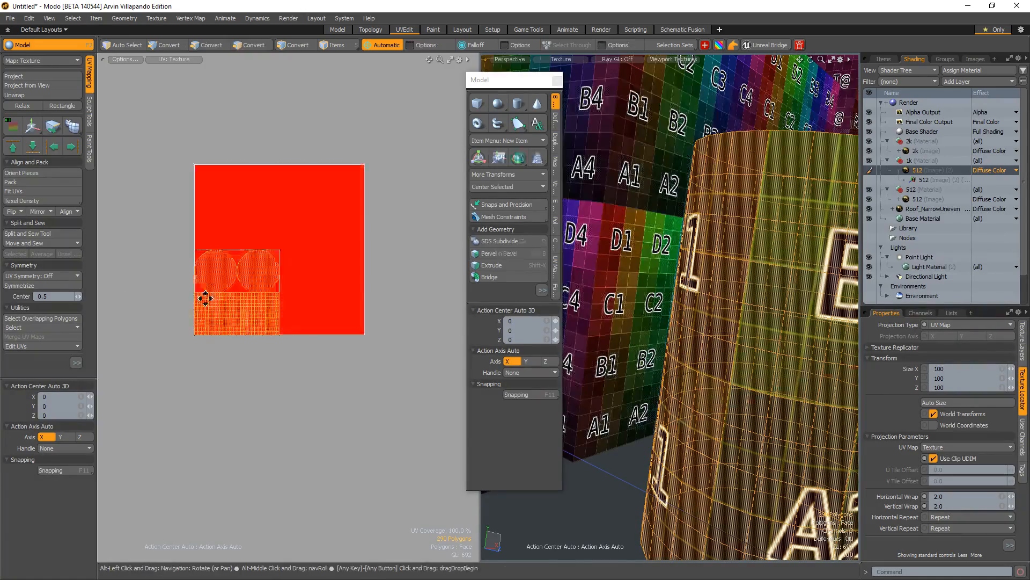
left_click_drag(208, 288, 245, 282, "ctrl+alt")
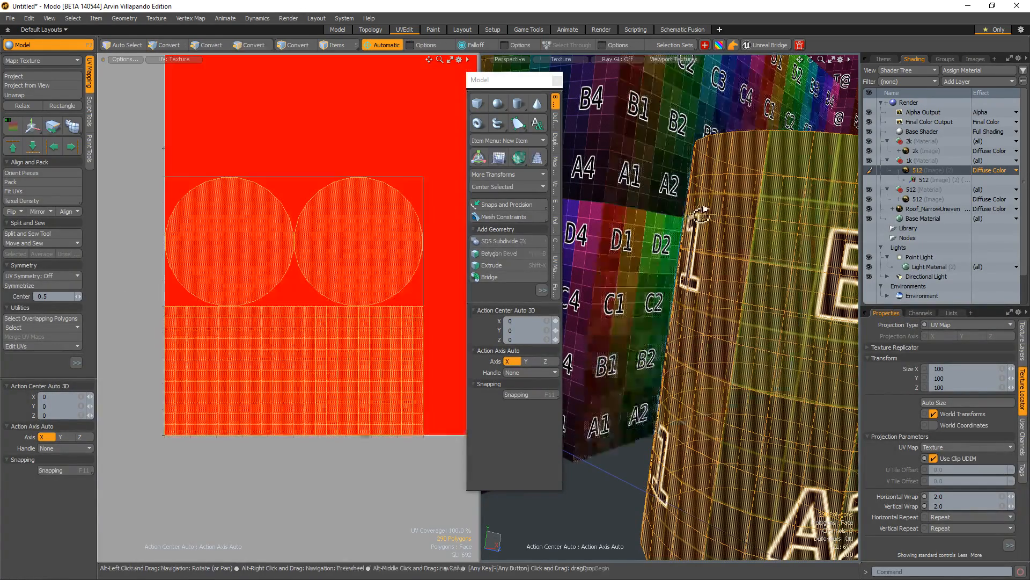
left_click_drag(702, 214, 632, 155, "alt+shift")
left_click_drag(737, 201, 743, 164, "alt")
key("1")
left_click_drag(756, 432, 702, 340, "alt+shift")
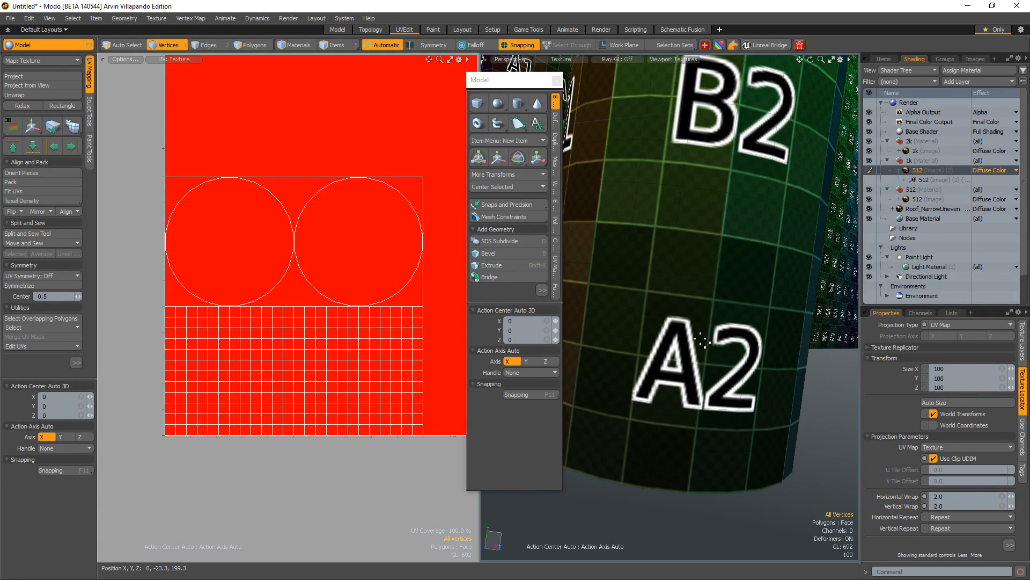
left_click_drag(692, 345, 665, 354, "alt")
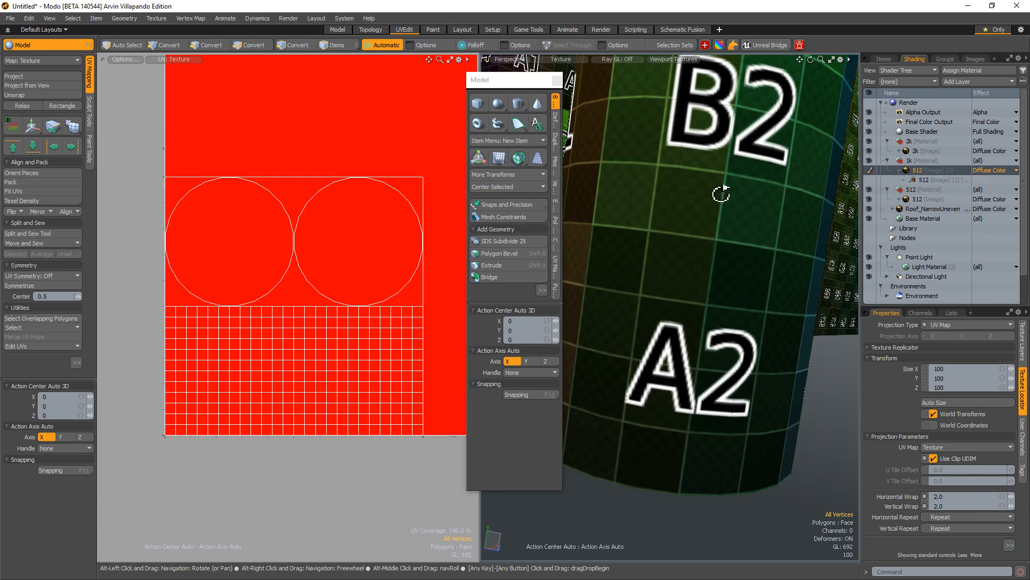
left_click_drag(724, 200, 694, 232, "alt")
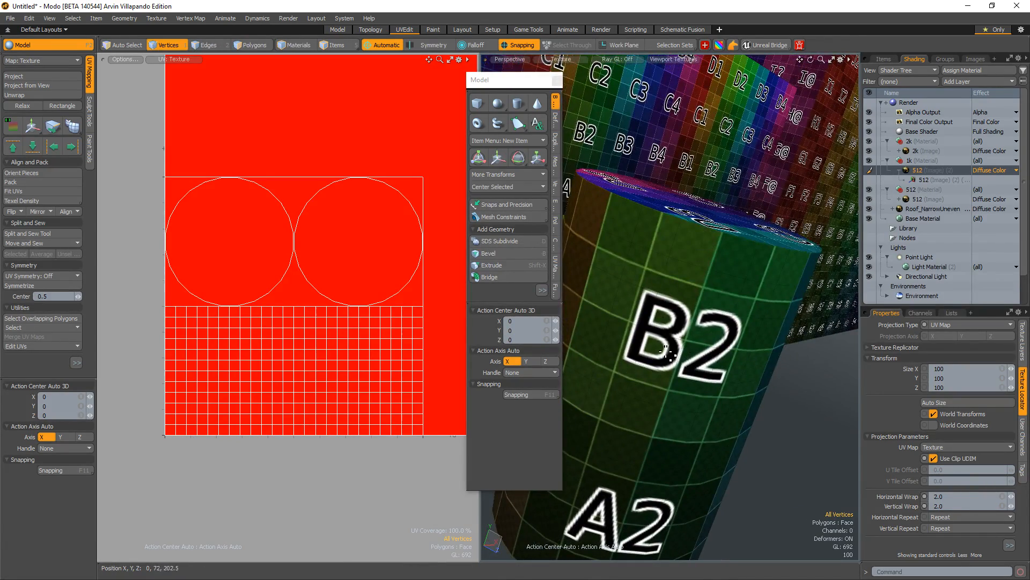
- Select the cylinder's polygons and open the Texel Density settings to review the image size and pixels per meter
key("3")
double_click(596, 369)
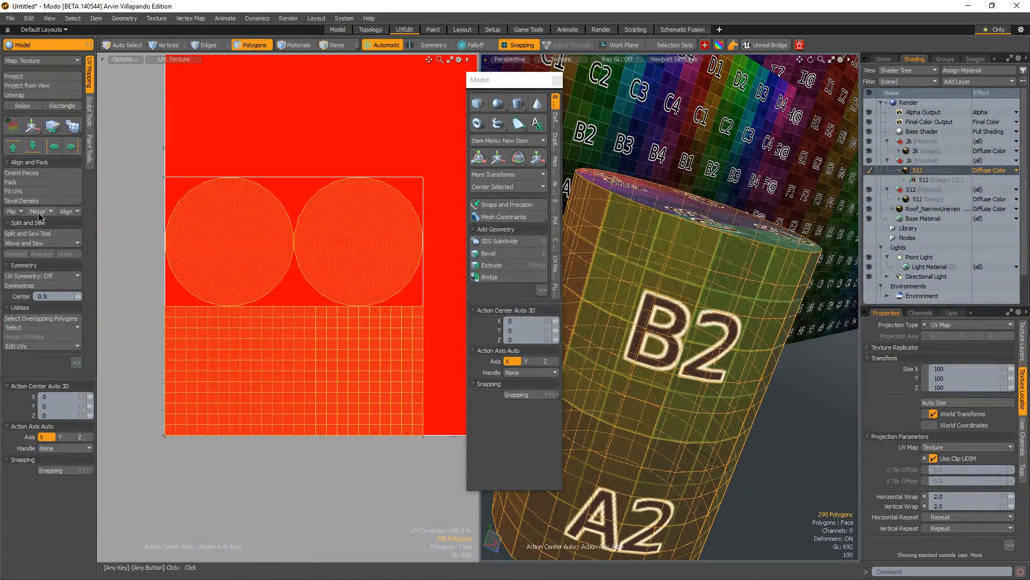
left_click_drag(643, 408, 719, 322, "alt")
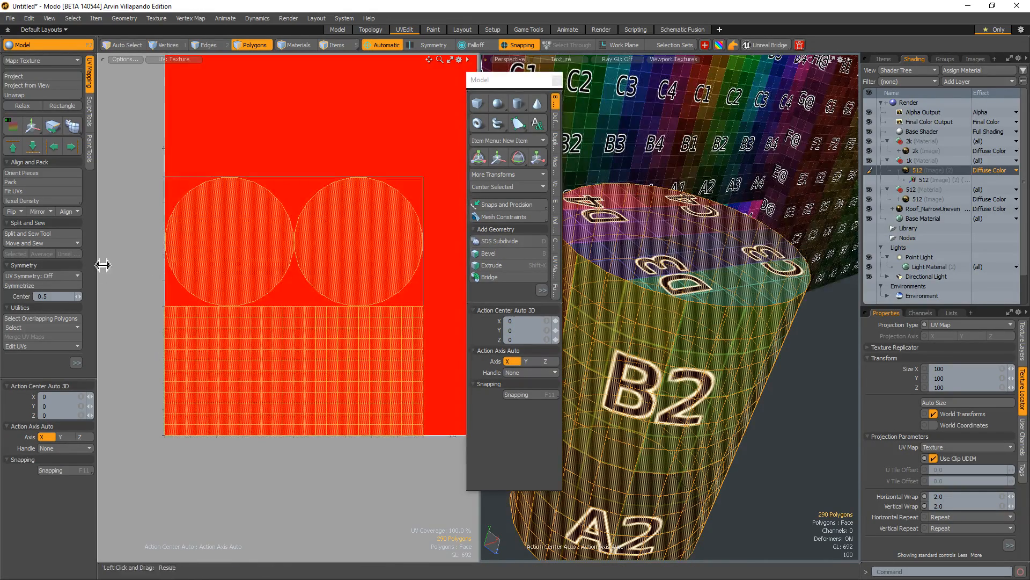
left_click(56, 201)
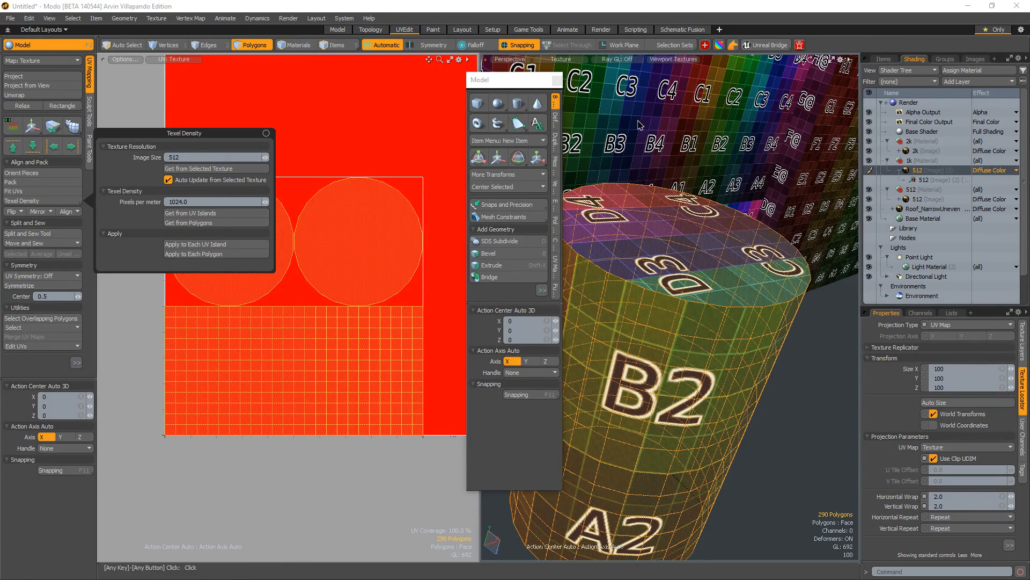
- Select the middle cube's polygons and review the Texel Density settings for them
left_click(653, 118)
double_click(649, 135)
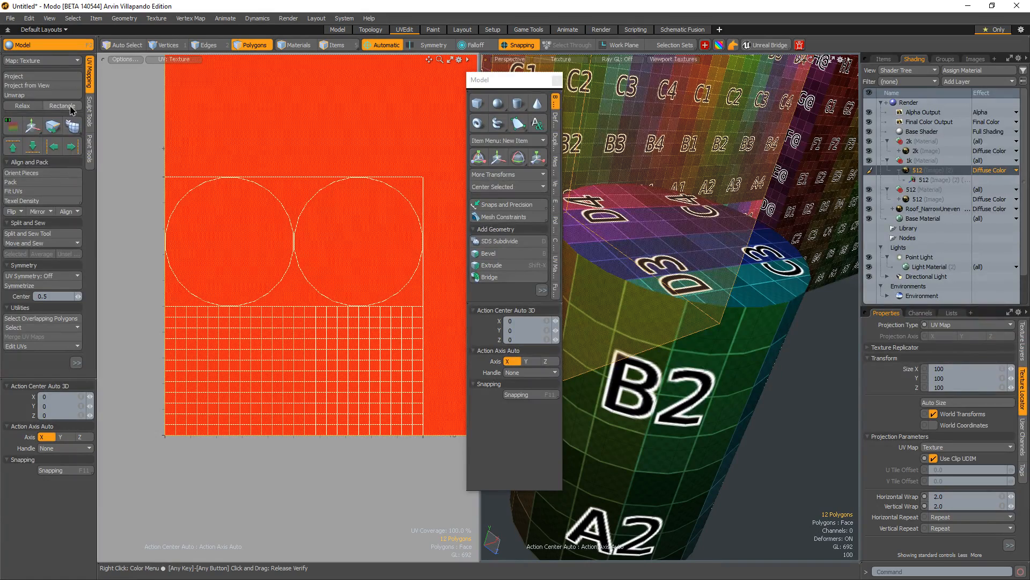
left_click(50, 202)
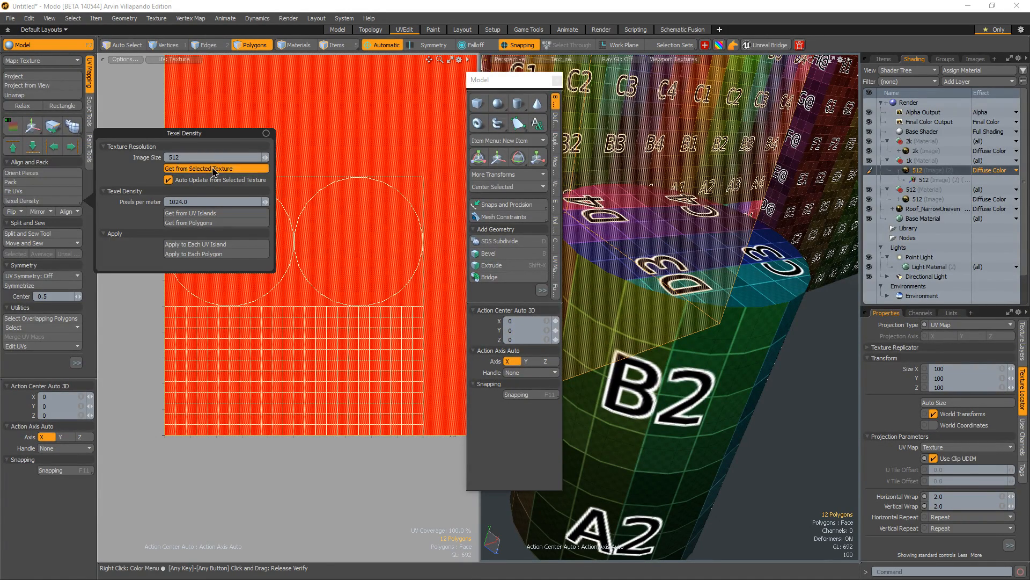
- Select the largest cube's polygons and review the Texel Density settings with that cube selected
left_click(732, 434, "alt")
left_click_drag(695, 374, 669, 437, "alt")
left_click(811, 217)
double_click(811, 218)
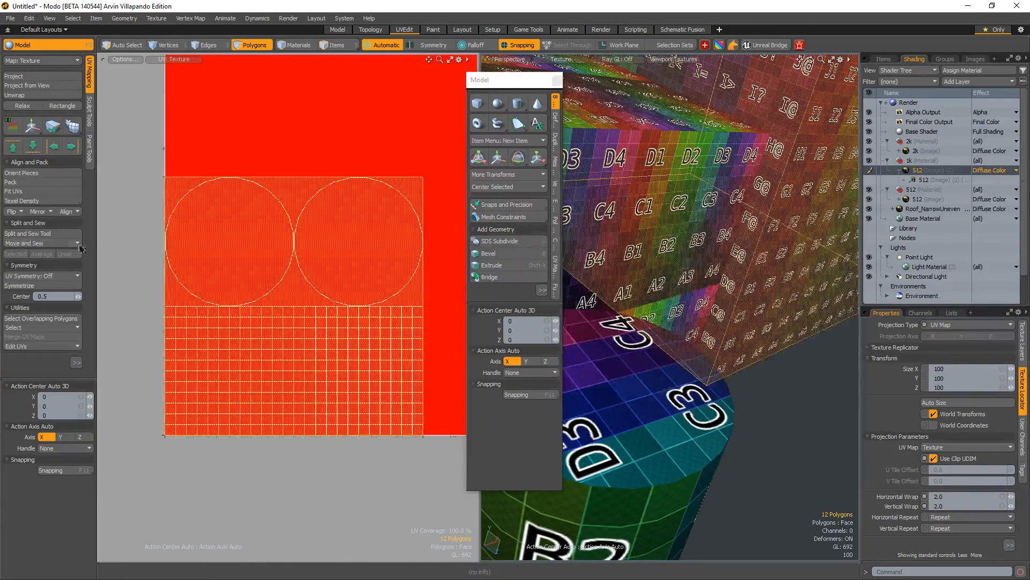
left_click(50, 201)
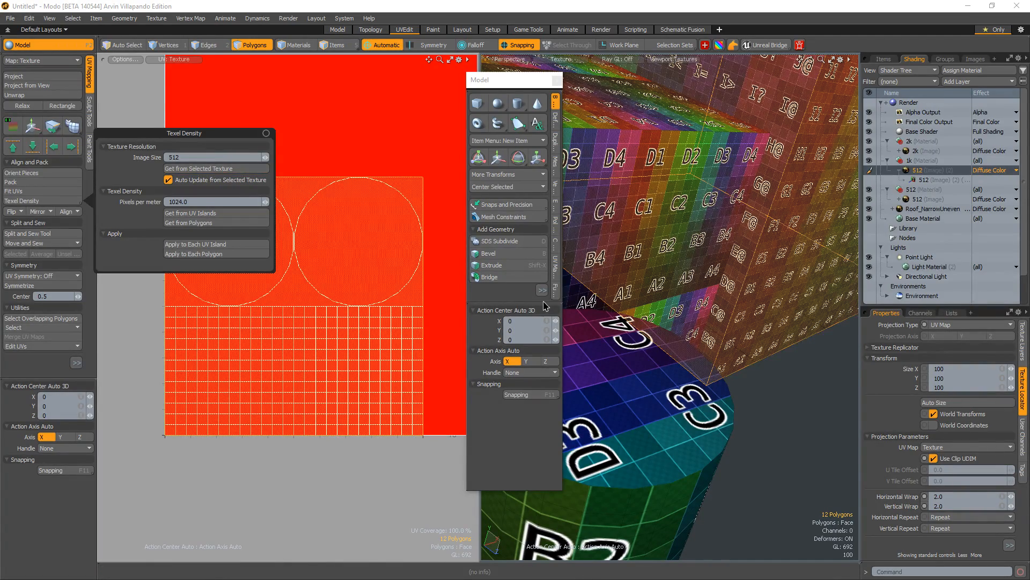
- Select all polygons of the cylinder next to the checkered cubes
left_click_drag(762, 250, 731, 288, "alt")
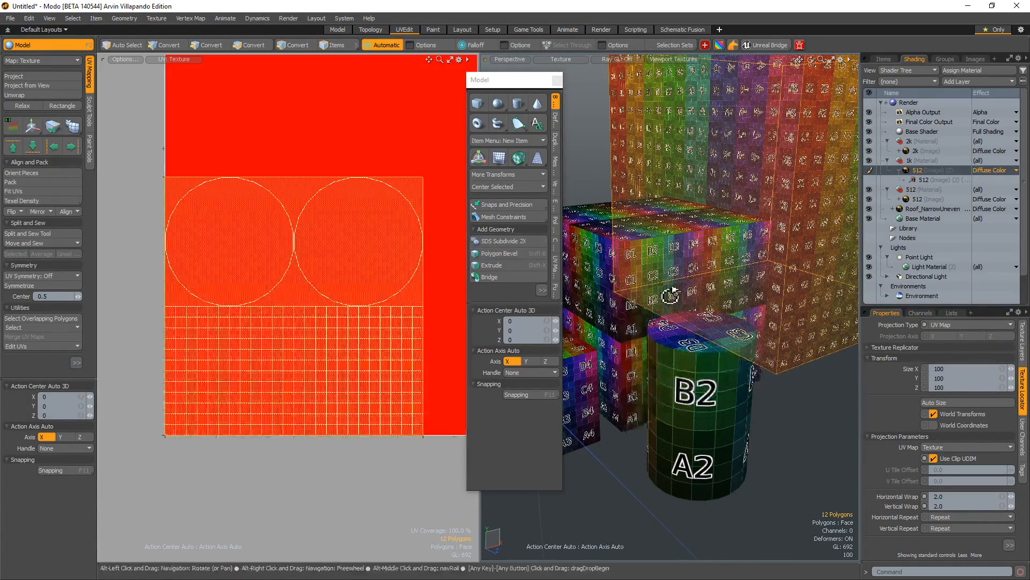
left_click_drag(667, 292, 714, 303, "alt")
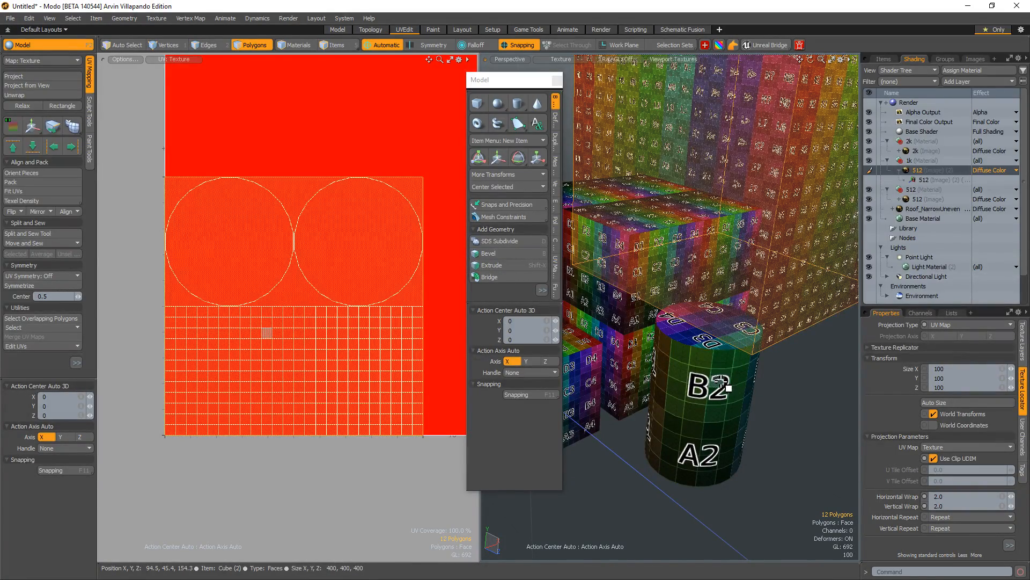
left_click_drag(797, 382, 756, 366, "alt")
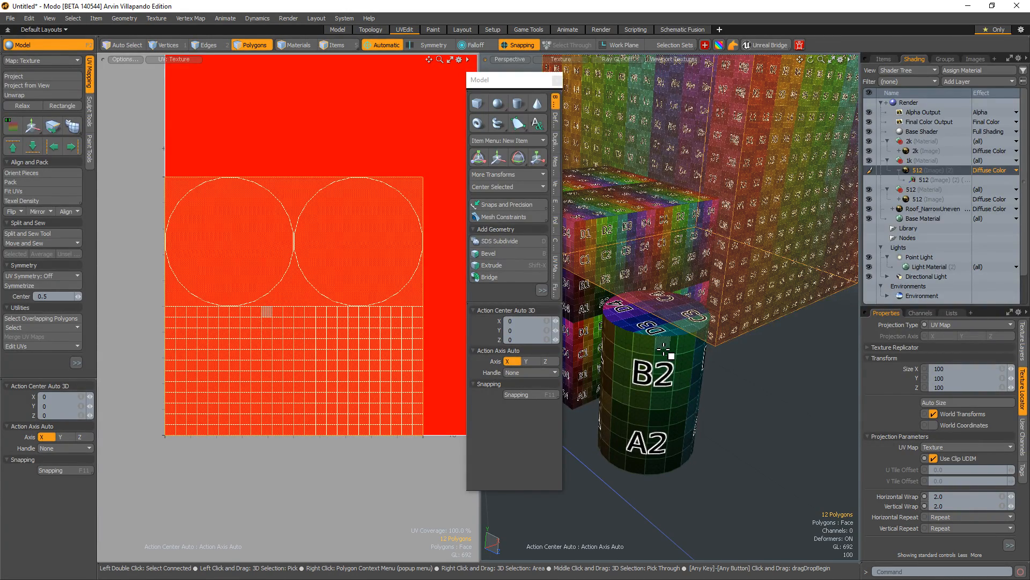
left_click_drag(664, 349, 718, 359, "ctrl+alt")
double_click(703, 347)
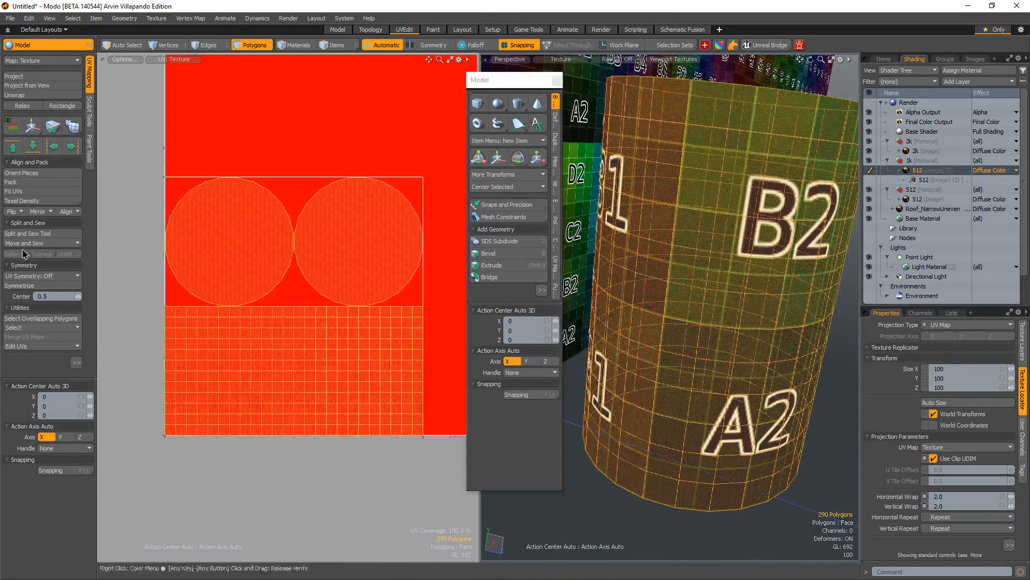
- Try packing the cylinder's UVs with the pack region at UDIM 1001 and at Normalized, and undo the packing
left_click(22, 183)
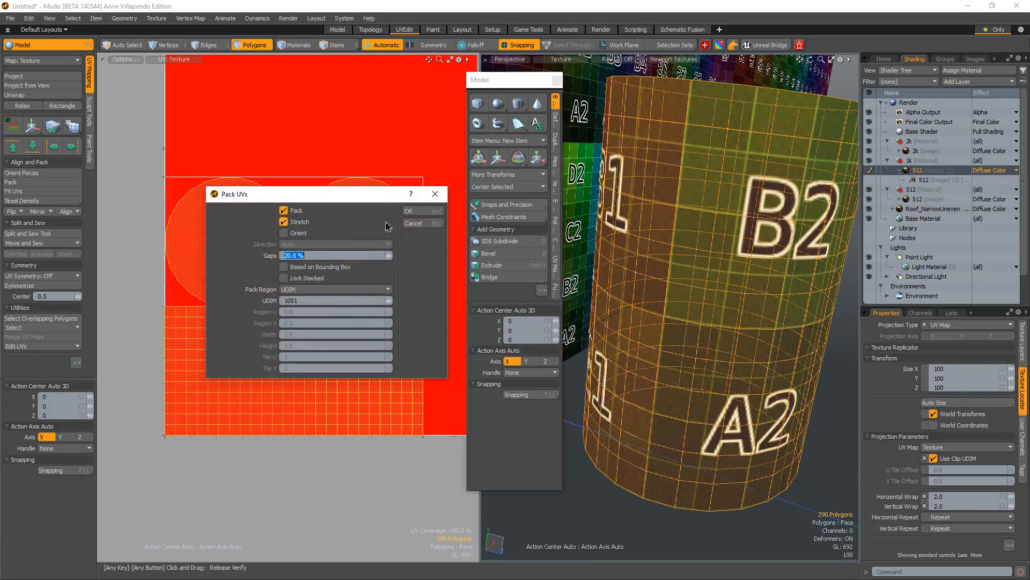
left_click(418, 213)
left_click_drag(387, 232, 315, 235, "ctrl+alt")
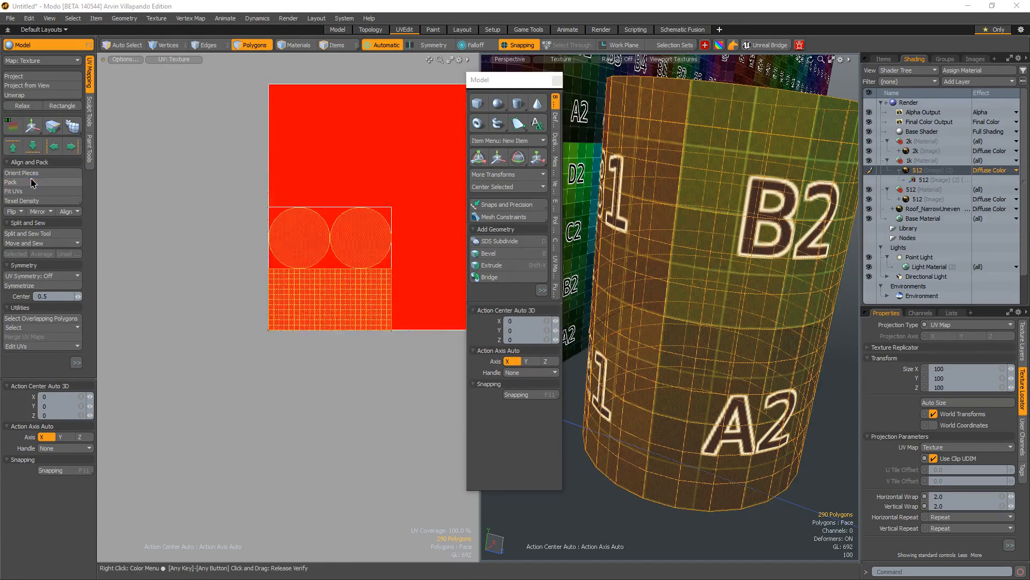
left_click(32, 182)
left_click(326, 287)
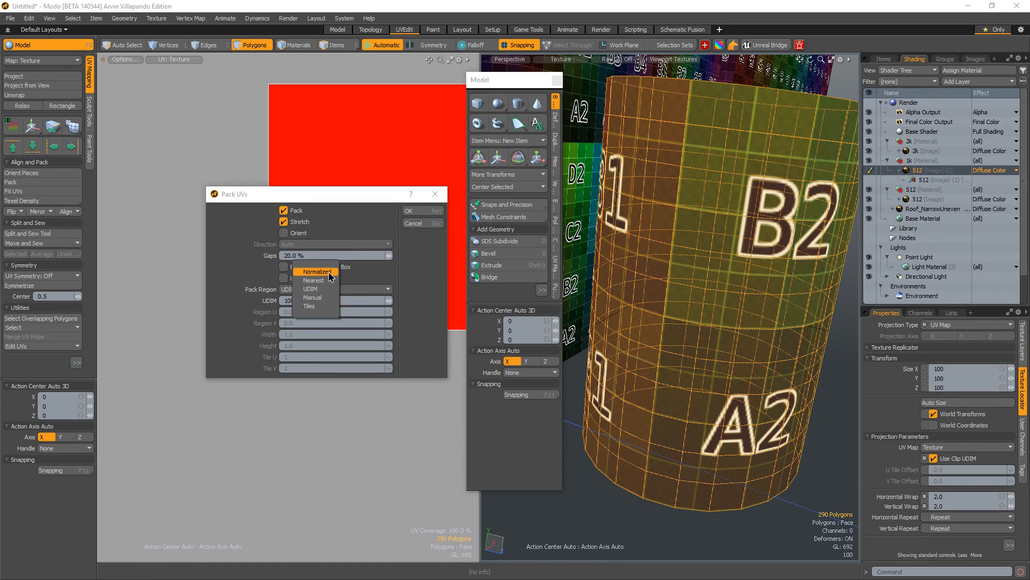
left_click(329, 275)
left_click(415, 211)
left_click_drag(404, 237, 347, 272, "ctrl+alt")
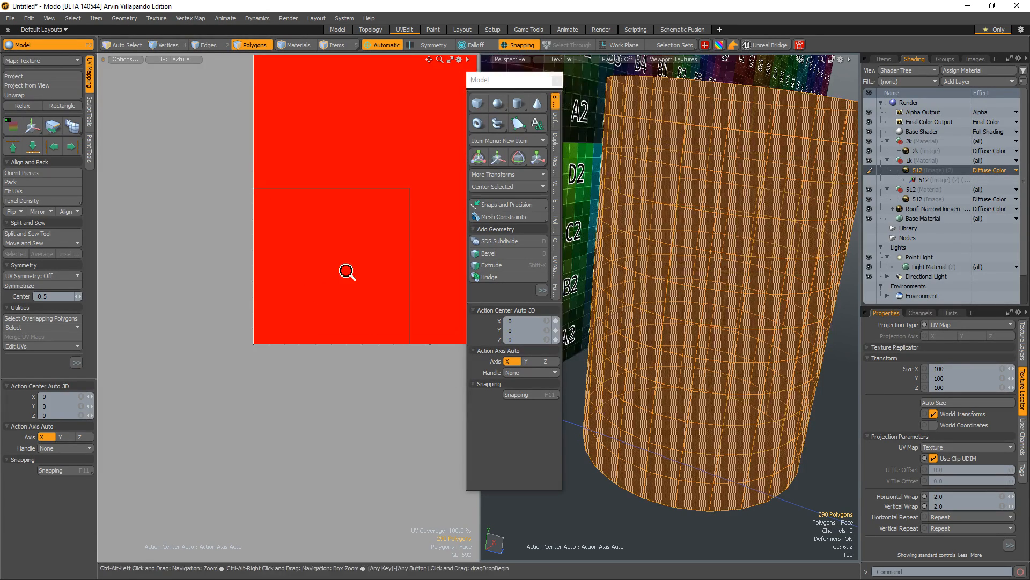
left_click_drag(401, 239, 358, 246, "ctrl+alt")
key("ctrl+z")
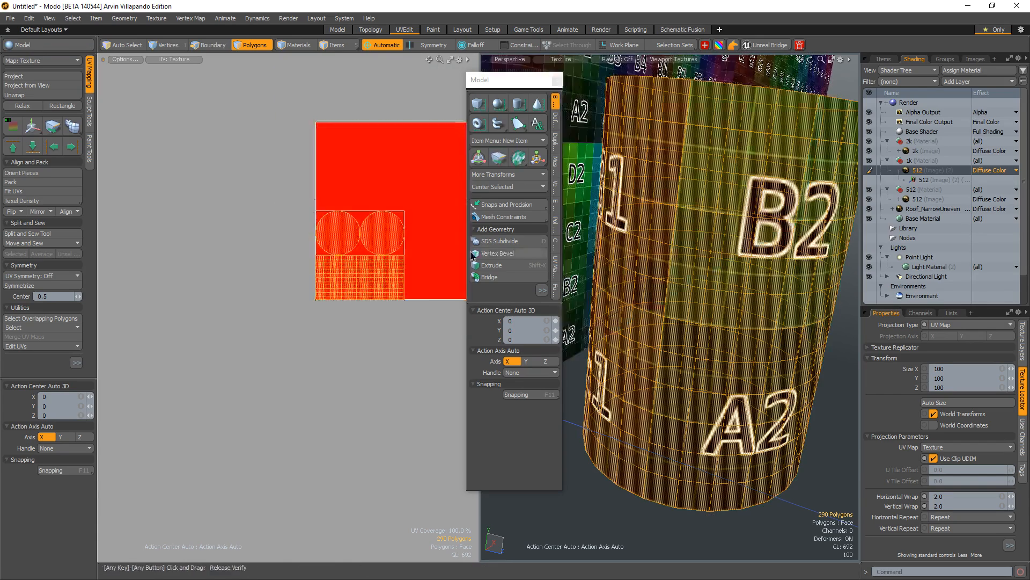
- Pack the isolated cylinder's UVs with stretch and 20% gaps into UDIM region 1001
left_click_drag(263, 237, 355, 189, "ctrl+alt")
left_click_drag(344, 194, 216, 186, "alt+shift")
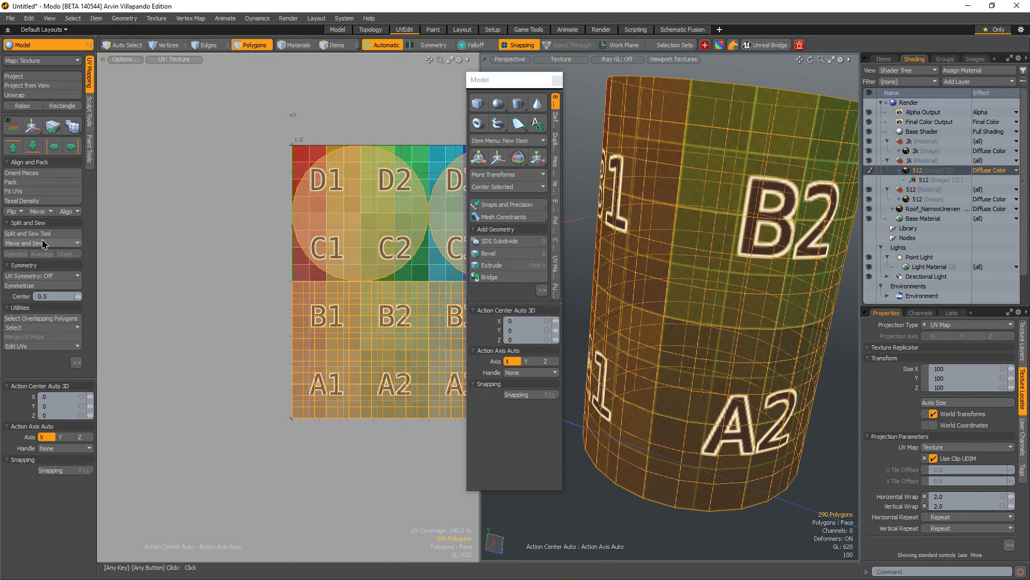
left_click(46, 183)
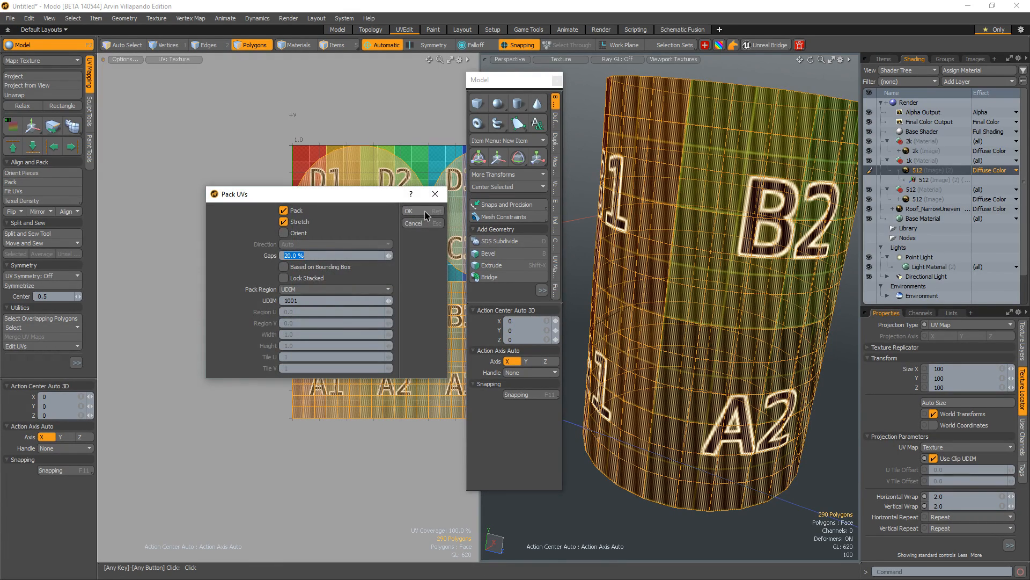
left_click(424, 212)
left_click_drag(400, 249, 233, 260, "alt+shift")
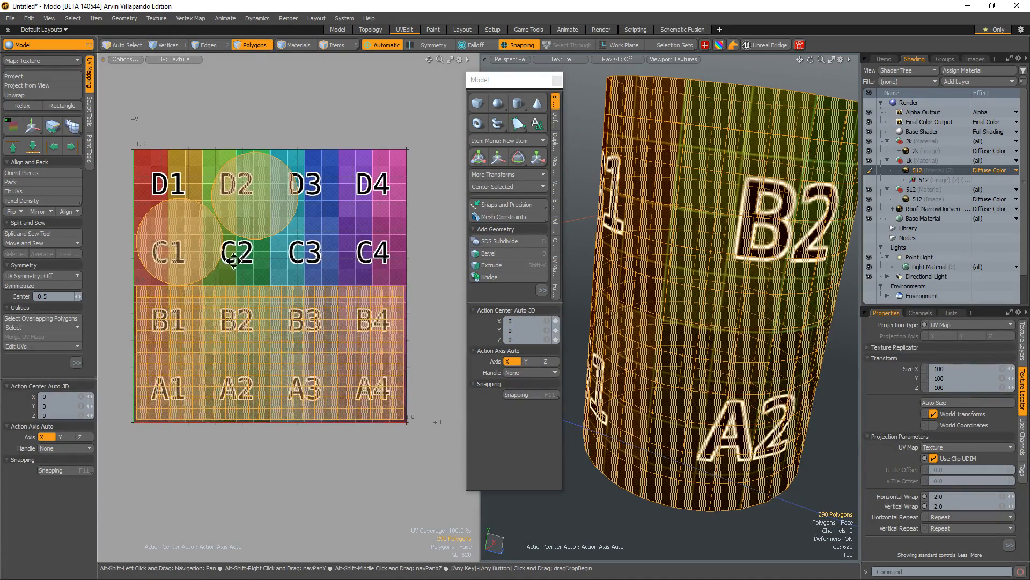
- Move the bottom cap's UV island by about 0.075 in U and -0.14 in V, beside the other cap
left_click(264, 223)
key("w")
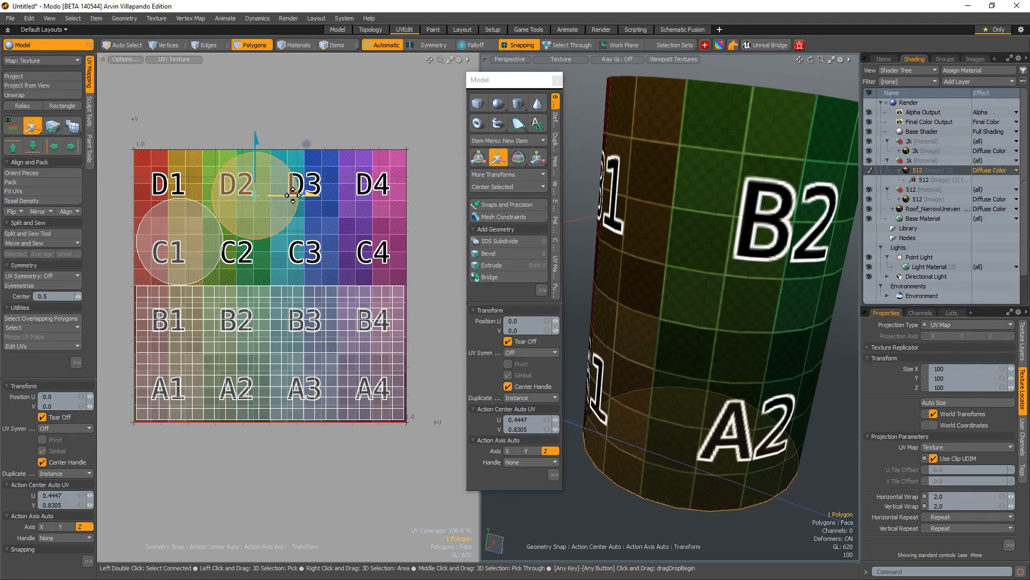
left_click_drag(320, 146, 331, 177)
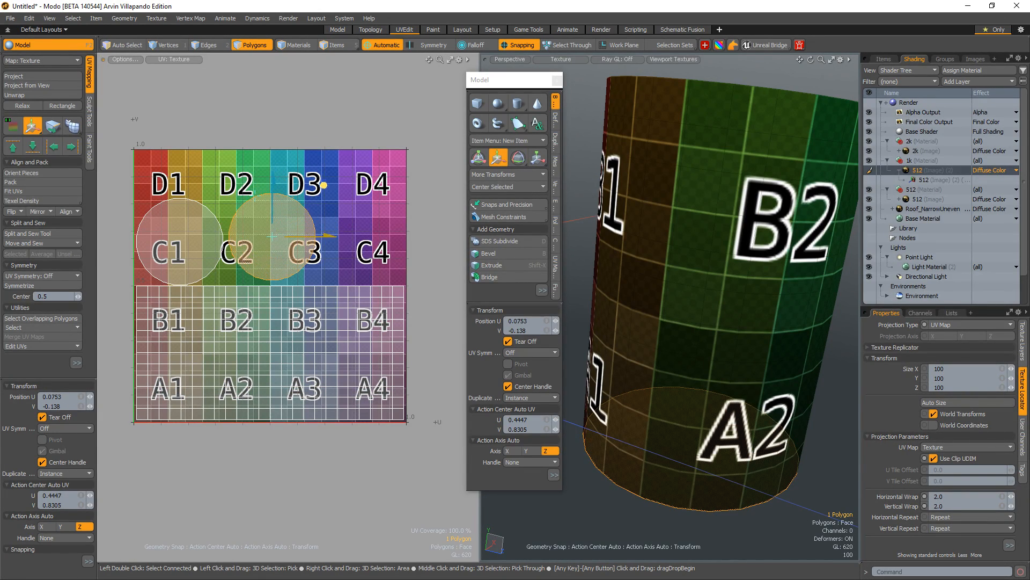
key("space")
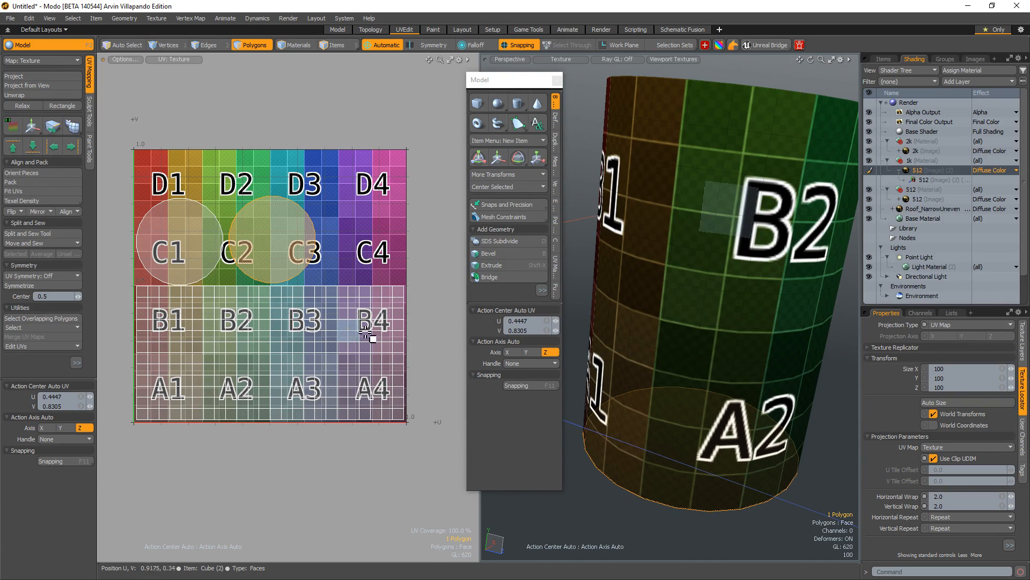
- Unhide the cubes and select all polygons of the cylinder again
scroll(707, 262, "down", 5)
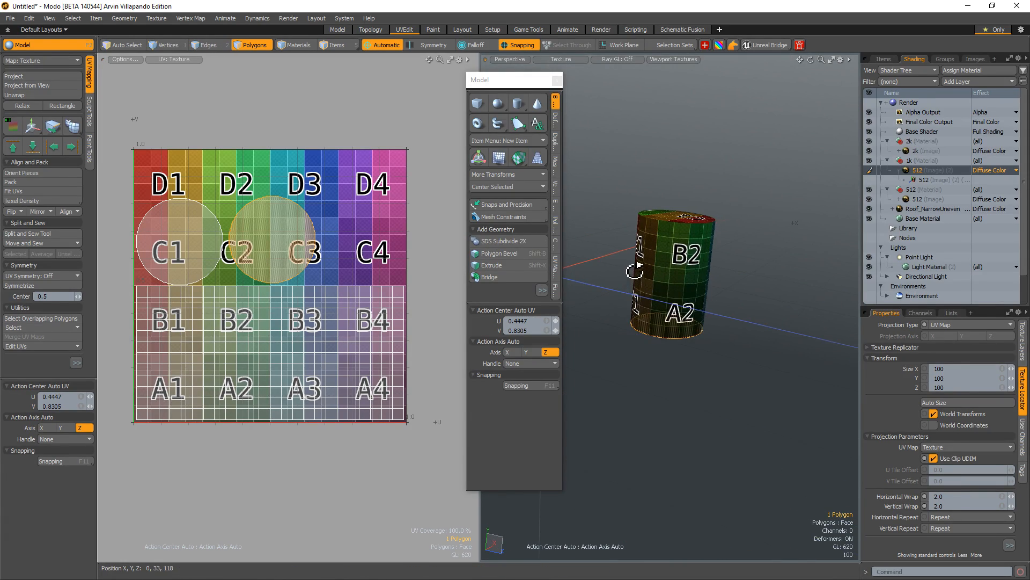
key("u")
left_click_drag(646, 273, 675, 318, "alt+shift")
left_click_drag(657, 284, 686, 275, "ctrl+alt")
double_click(717, 308)
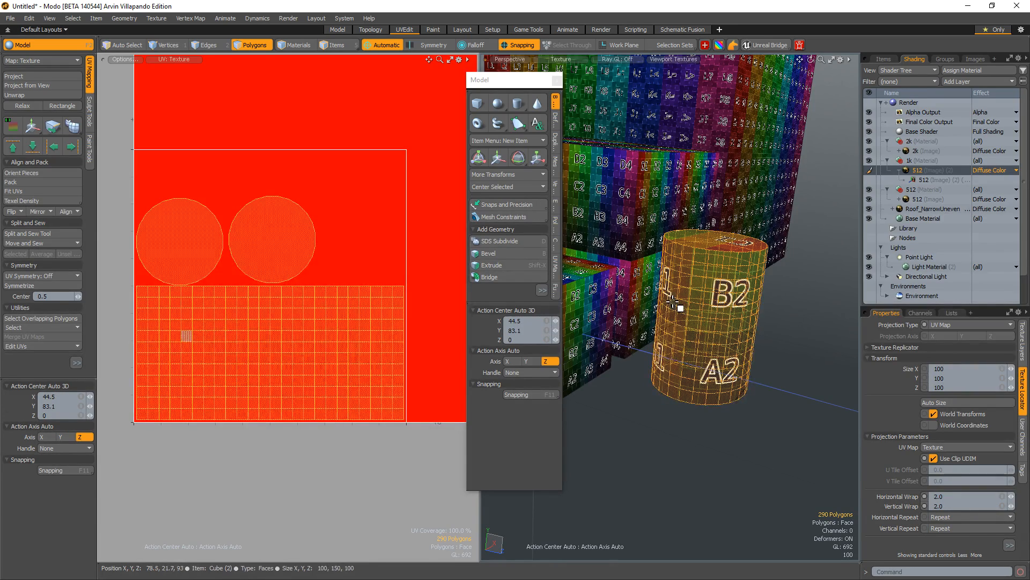
- Get the cylinder's pixels-per-meter value from its UV islands in the Texel Density settings
key("a")
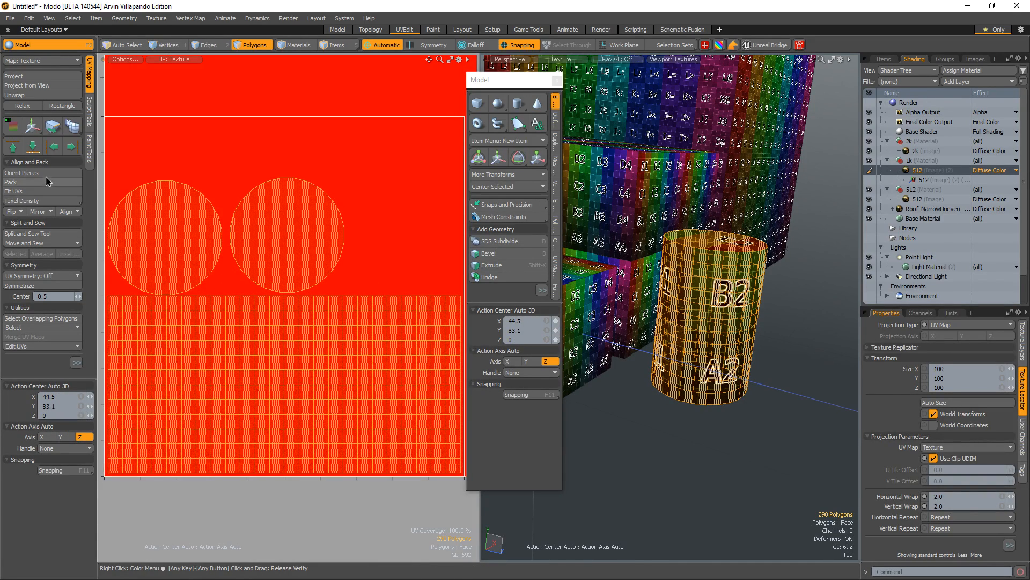
left_click(46, 201)
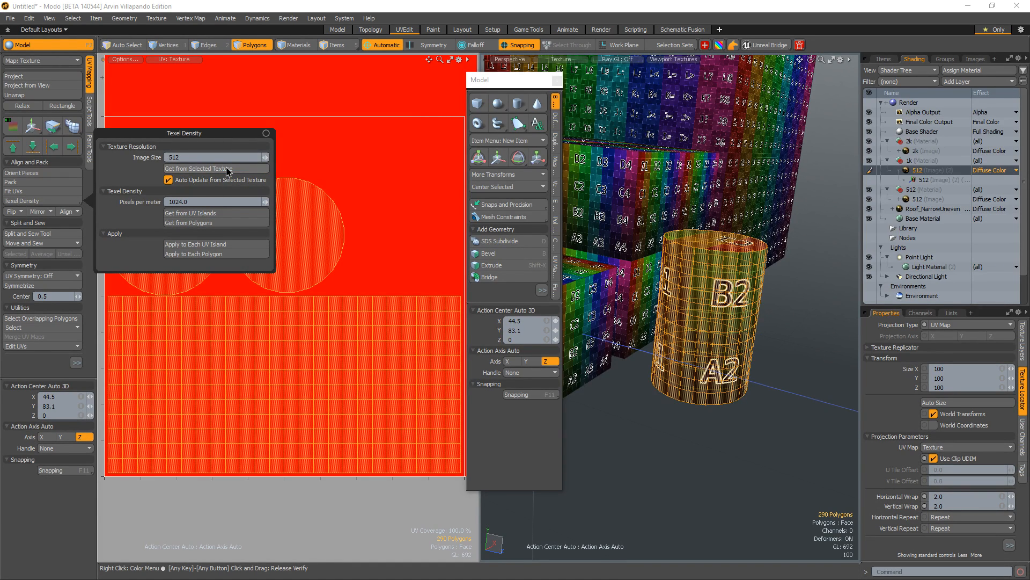
left_click(217, 214)
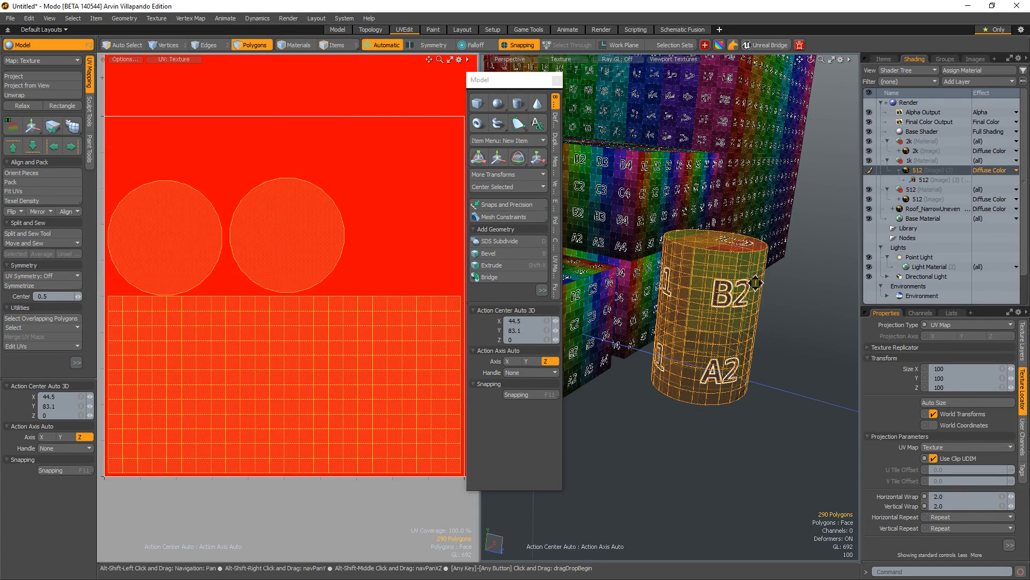
- Try scaling the cylinder's UVs uniformly to 145% and undo the scaling
scroll(692, 317, "up", 5)
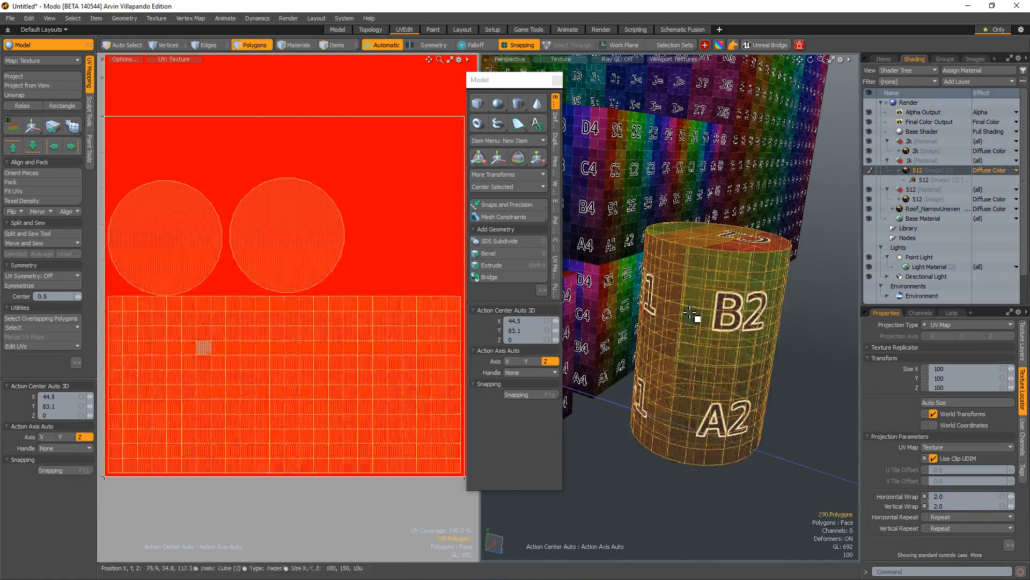
key("y")
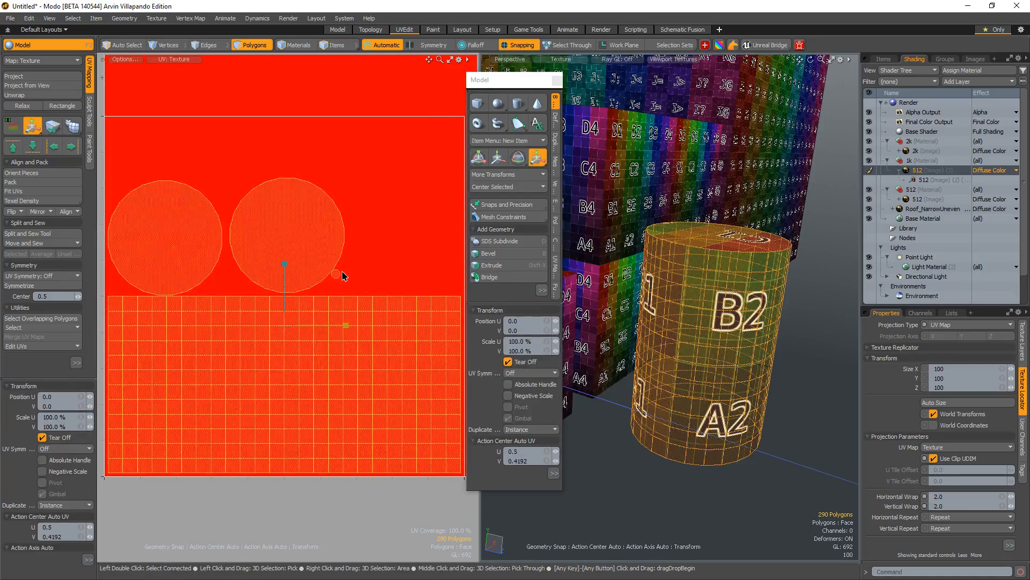
left_click_drag(336, 276, 342, 277)
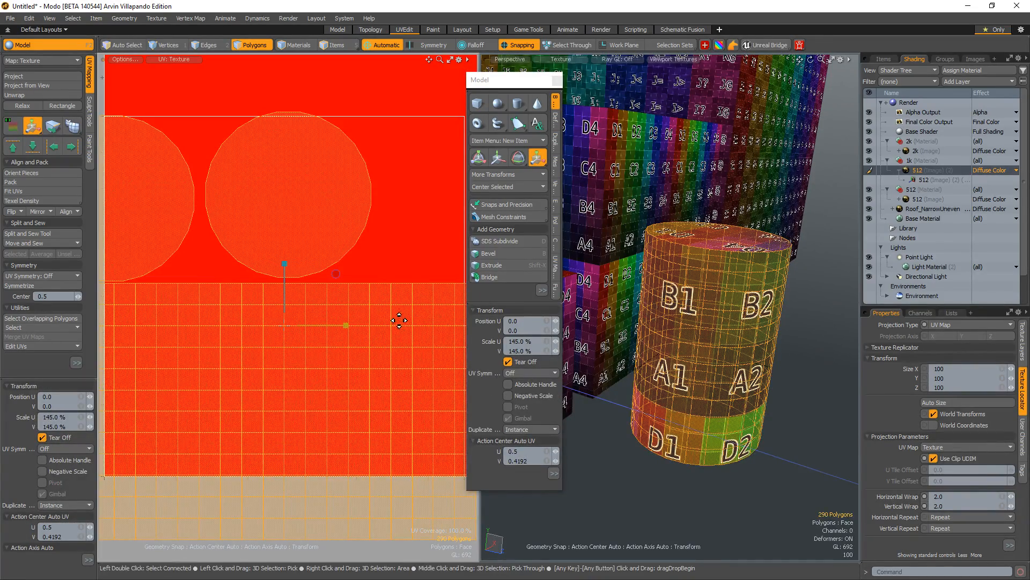
key("ctrl+z")
- Try adding the 1k image to the 1k material group and delete that image layer again
left_click_drag(778, 298, 702, 299, "alt+shift")
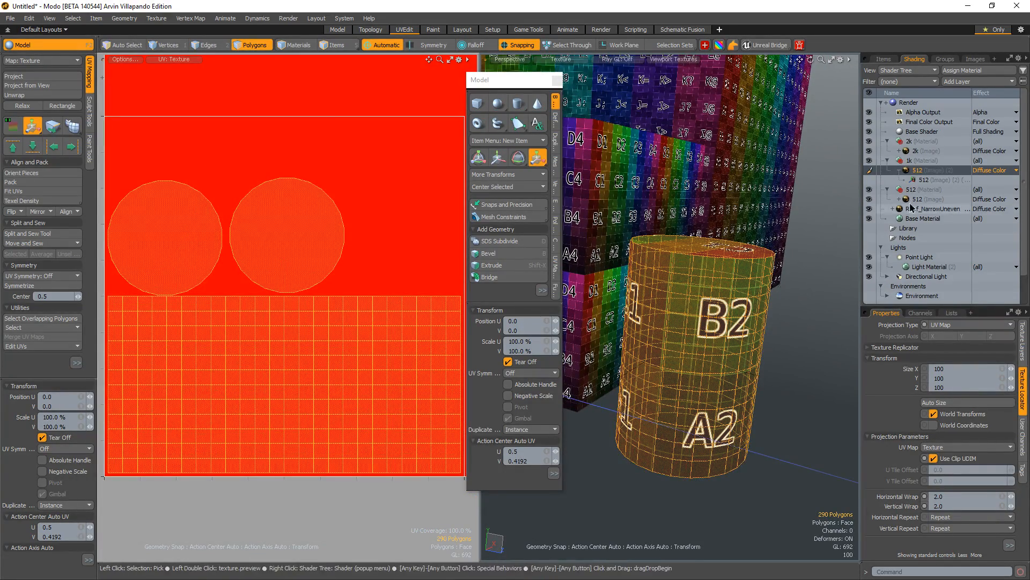
left_click_drag(755, 268, 762, 288, "alt")
left_click_drag(762, 288, 742, 299, "alt+shift")
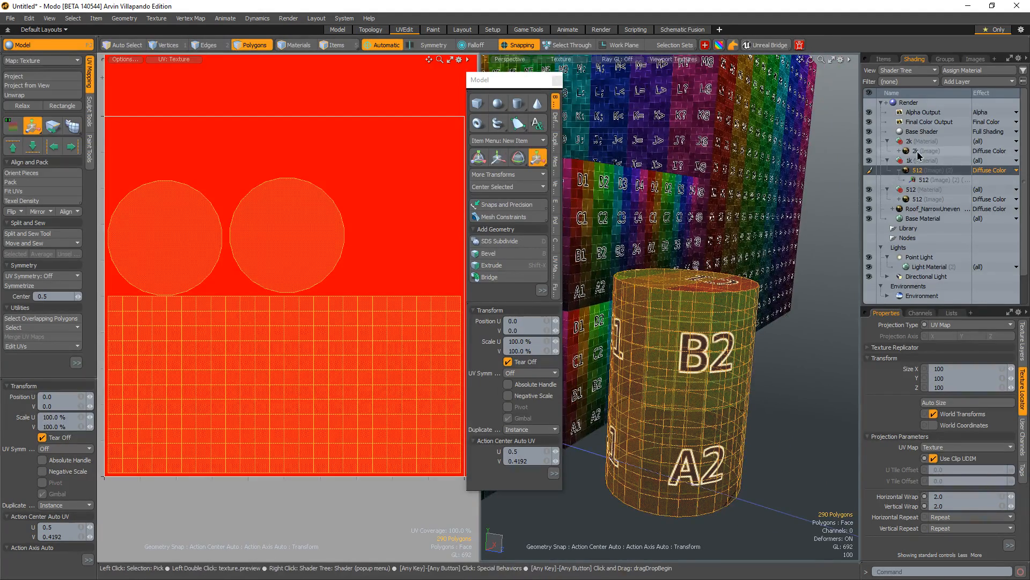
left_click(680, 360)
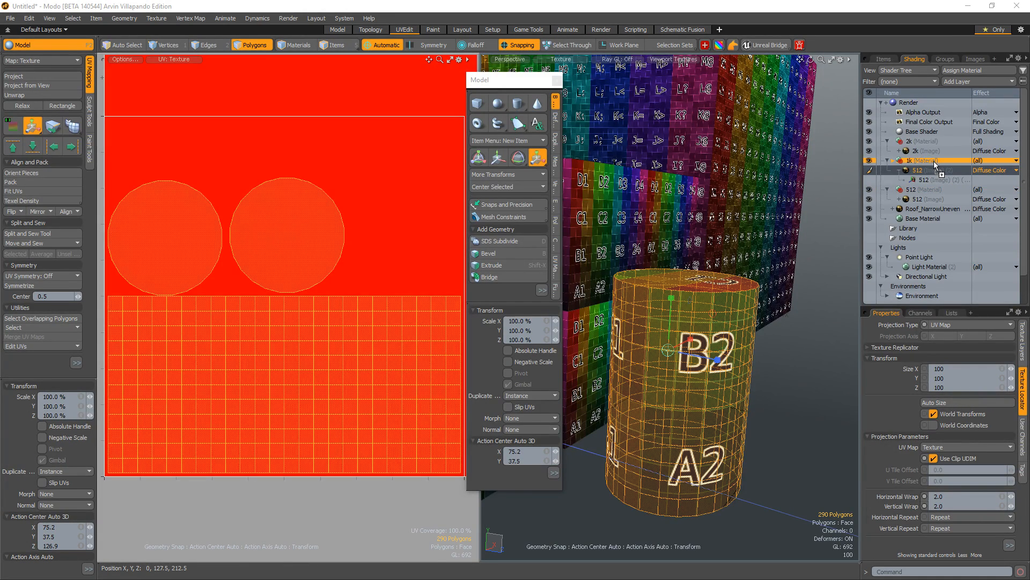
left_click_drag(934, 161, 934, 162)
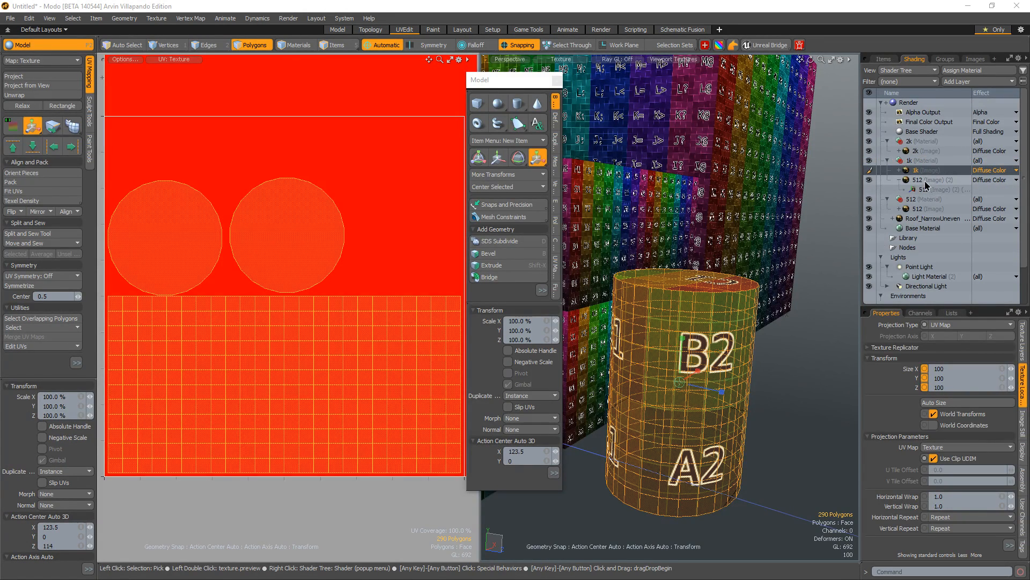
left_click(924, 181)
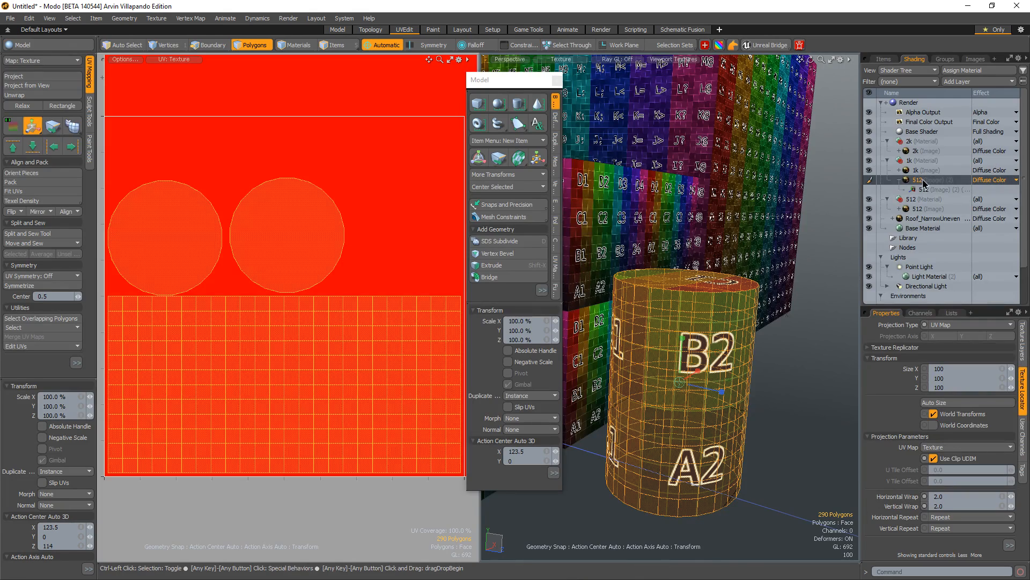
left_click(906, 171)
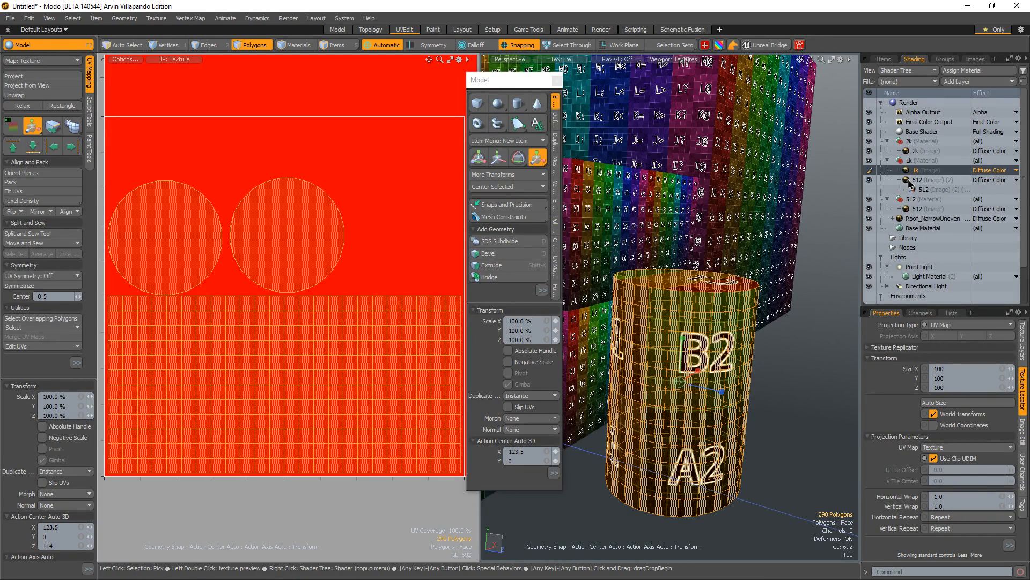
key("Delete")
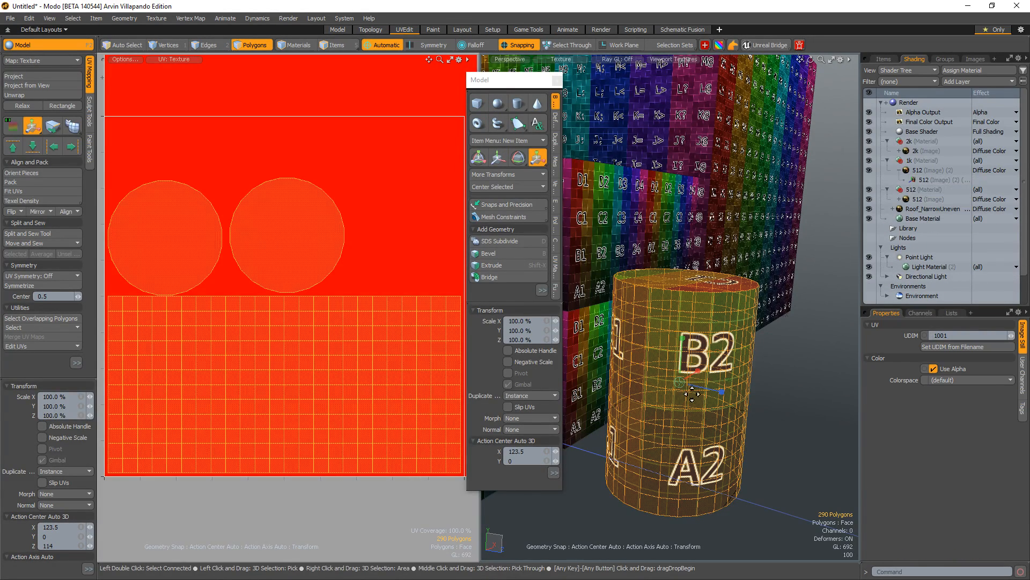
- Assign a new material named Barrel to the cylinder's polygons
key("space")
double_click(678, 428)
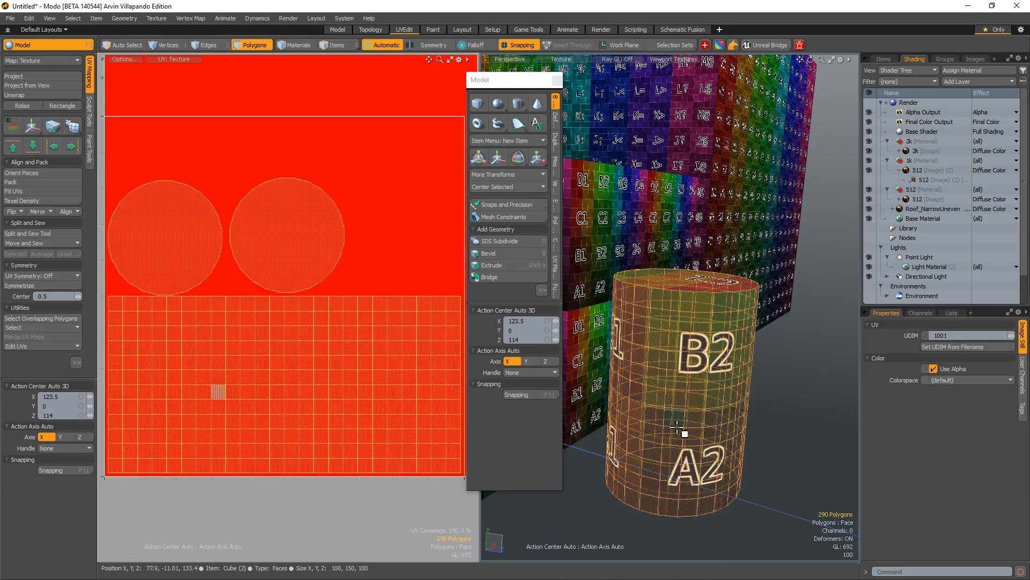
type("mB")
type("arre")
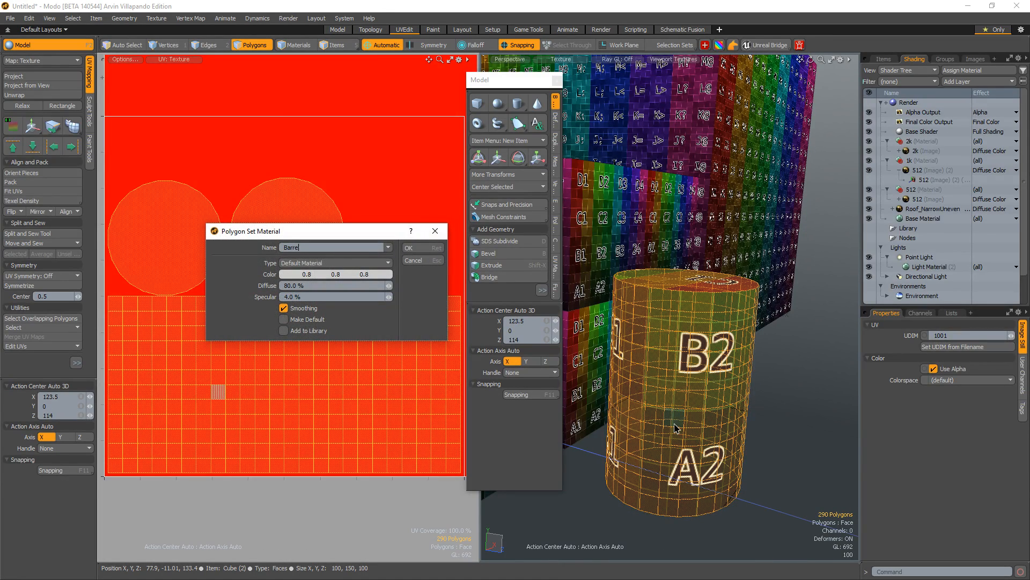
type("l")
key("Return")
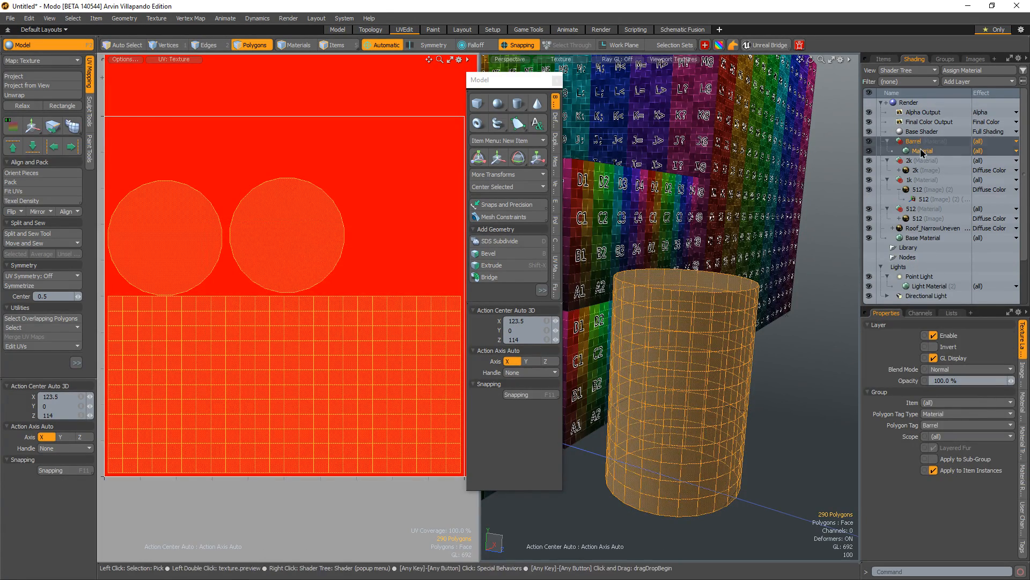
- Delete the default material layer from the Barrel group and add the 1k checker image to the group
key("Delete")
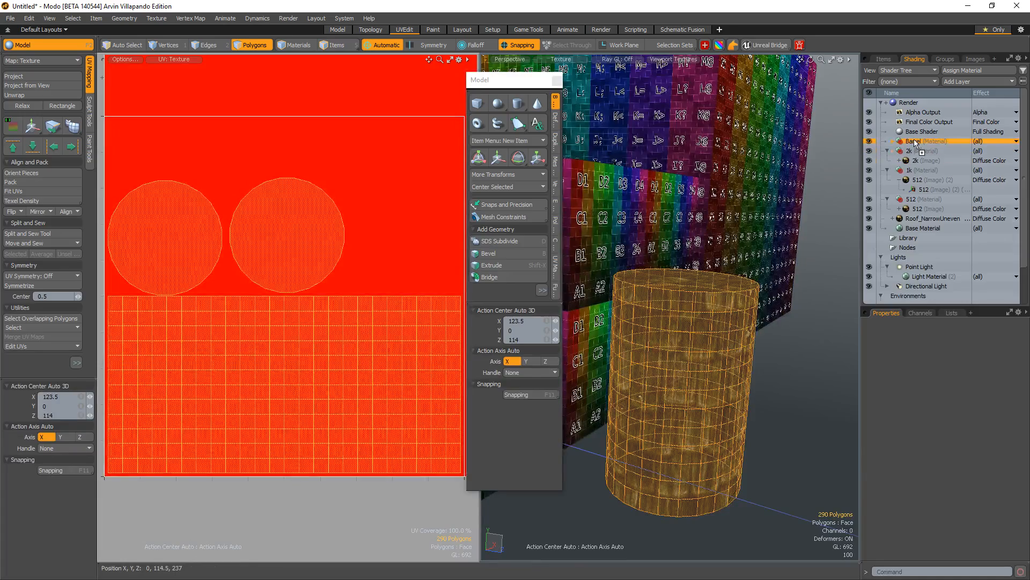
left_click_drag(915, 144, 914, 142)
- Move the whole cylinder by -94.5 along Z so it stands up against the checkered cubes
left_click_drag(782, 285, 717, 363, "alt")
scroll(717, 363, "up", 4)
left_click_drag(803, 378, 618, 317, "alt")
double_click(775, 336)
key("w")
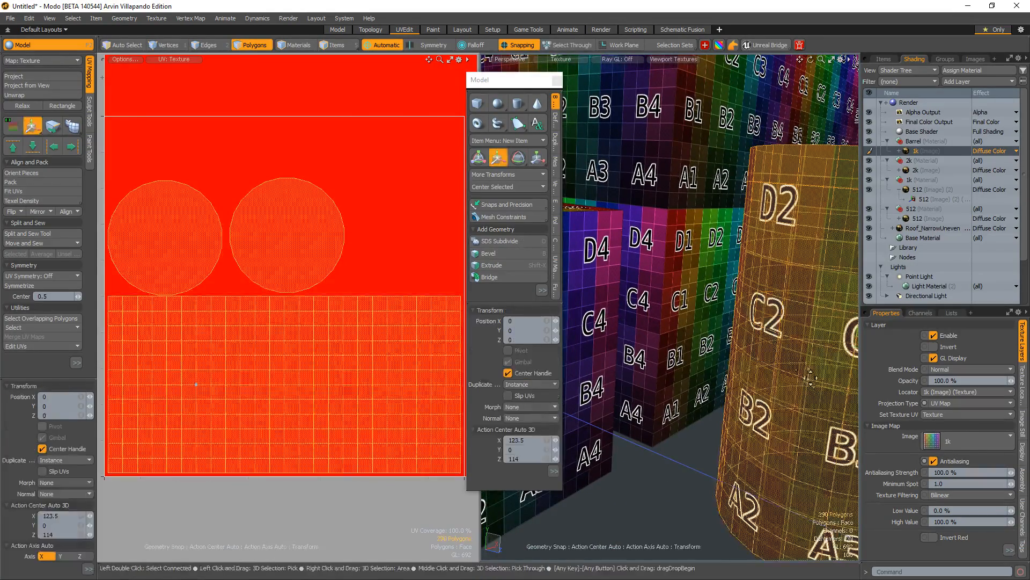
left_click_drag(810, 377, 798, 340, "alt")
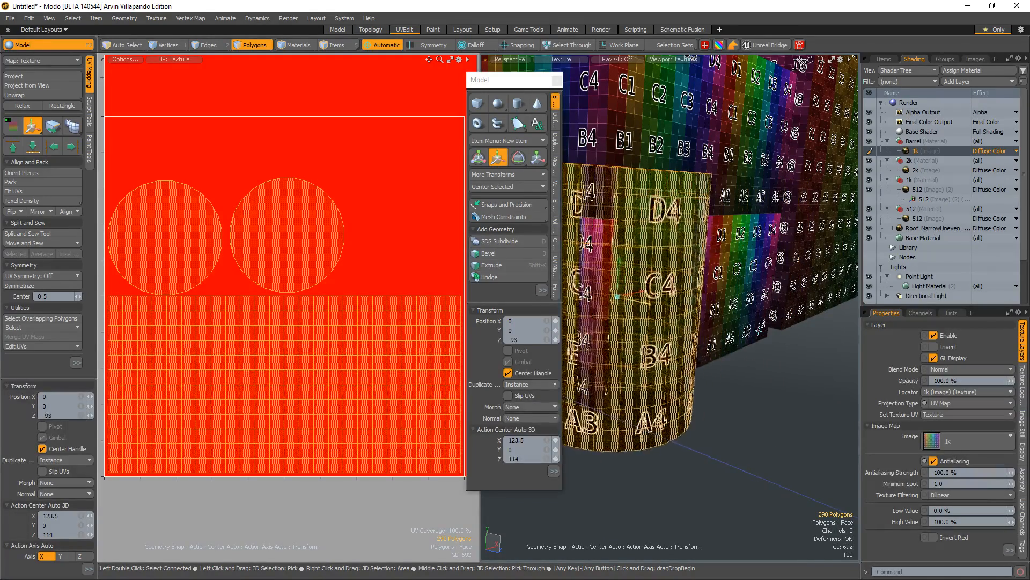
left_click_drag(760, 328, 758, 327)
left_click_drag(802, 363, 702, 334, "alt")
mouse_move(702, 334)
left_mouse_down("ctrl+alt")
mouse_move(766, 313)
mouse_move(640, 335)
mouse_move(713, 325)
mouse_move(714, 349)
left_mouse_up("ctrl+alt")
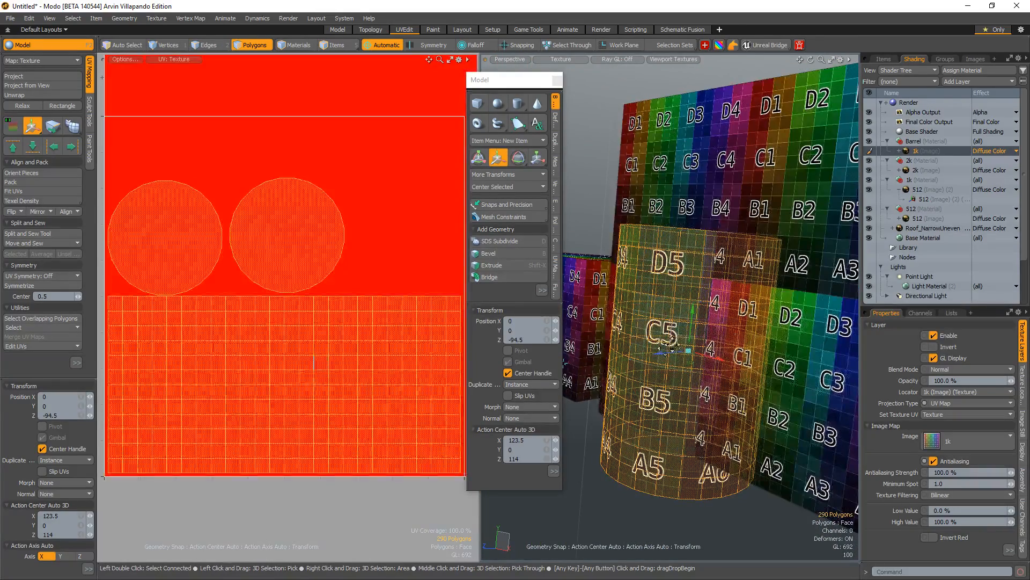
key("q")
- Select the entire cylinder and isolate it by hiding the unselected geometry
left_click(632, 324)
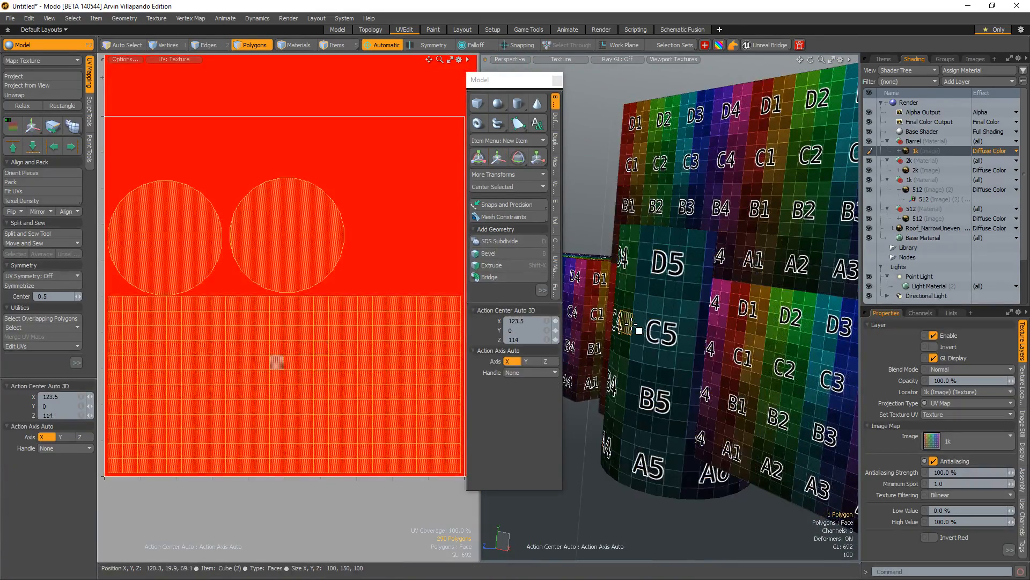
double_click(639, 330)
left_click_drag(651, 329, 752, 302, "ctrl+alt")
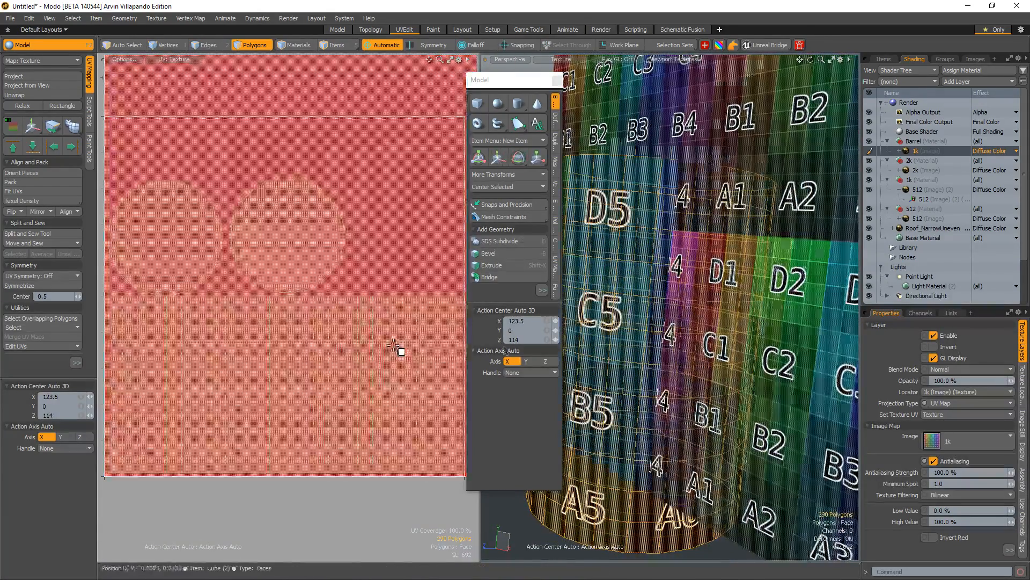
key("shift+h")
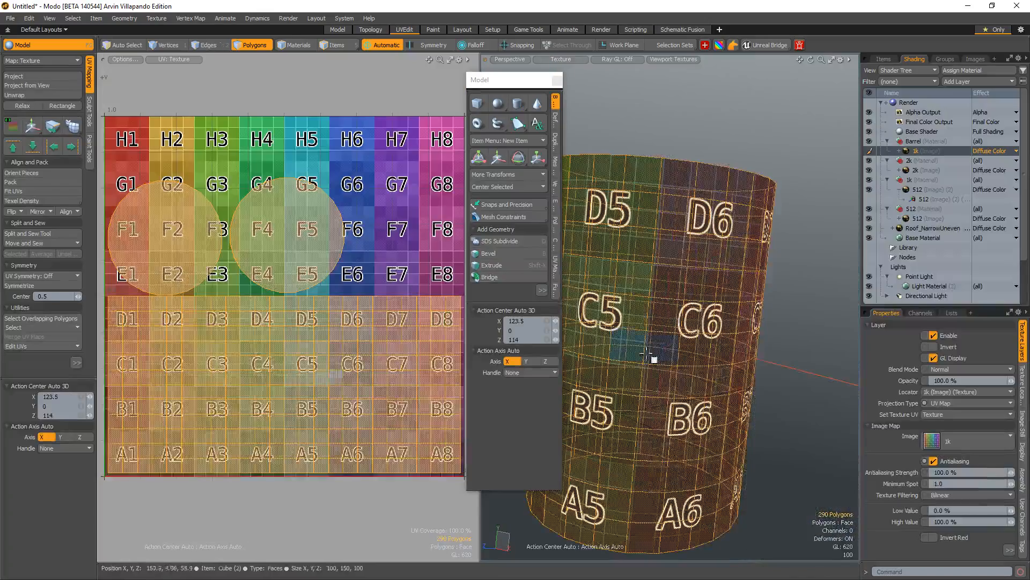
- Try transforming the cylinder's side-wall UV island, undo the change and unhide all geometry
double_click(628, 343)
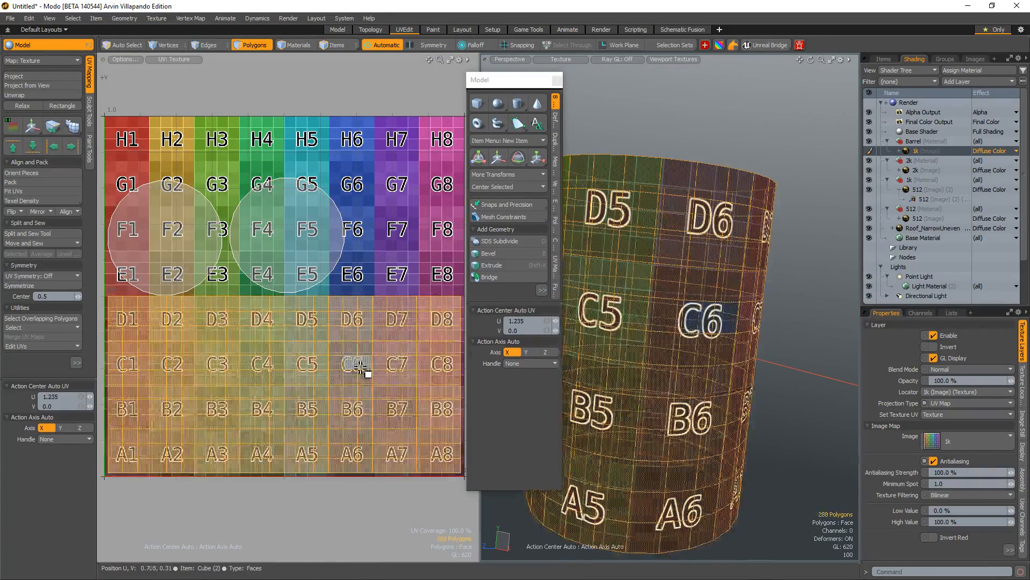
key("y")
mouse_move(336, 333)
left_mouse_down()
mouse_move(350, 333)
mouse_move(340, 332)
left_mouse_up()
key("ctrl+z")
left_click_drag(722, 333, 726, 365, "alt")
scroll(725, 367, "down", 4)
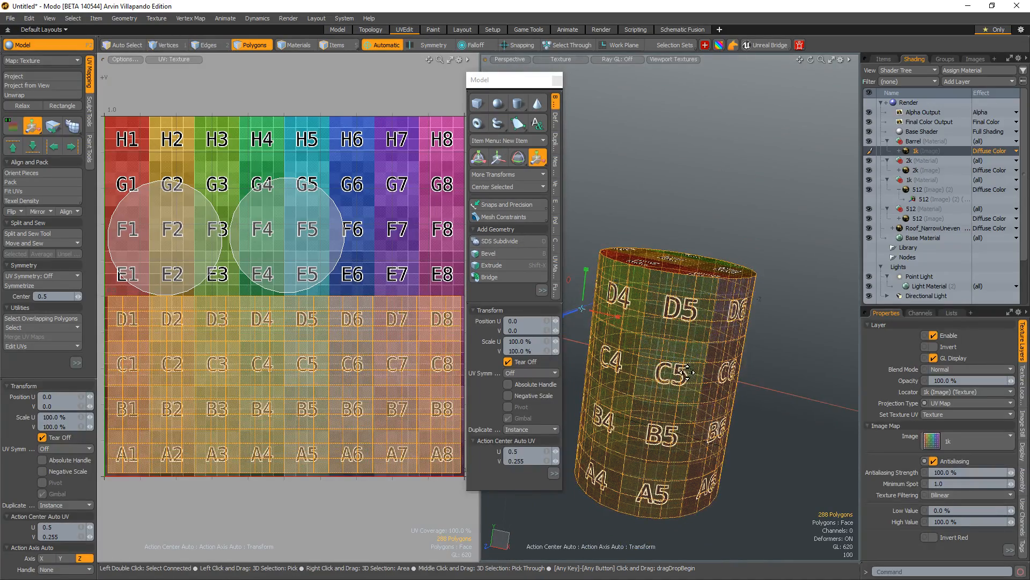
key("u")
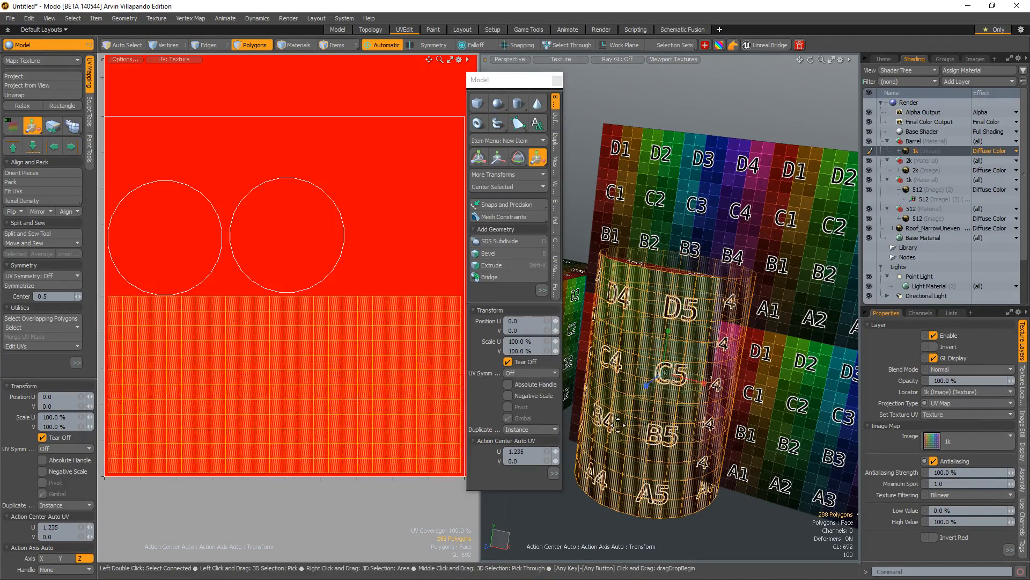
- Assign the existing 2k material to all of the cylinder's polygons
key("space")
double_click(604, 414)
key("m")
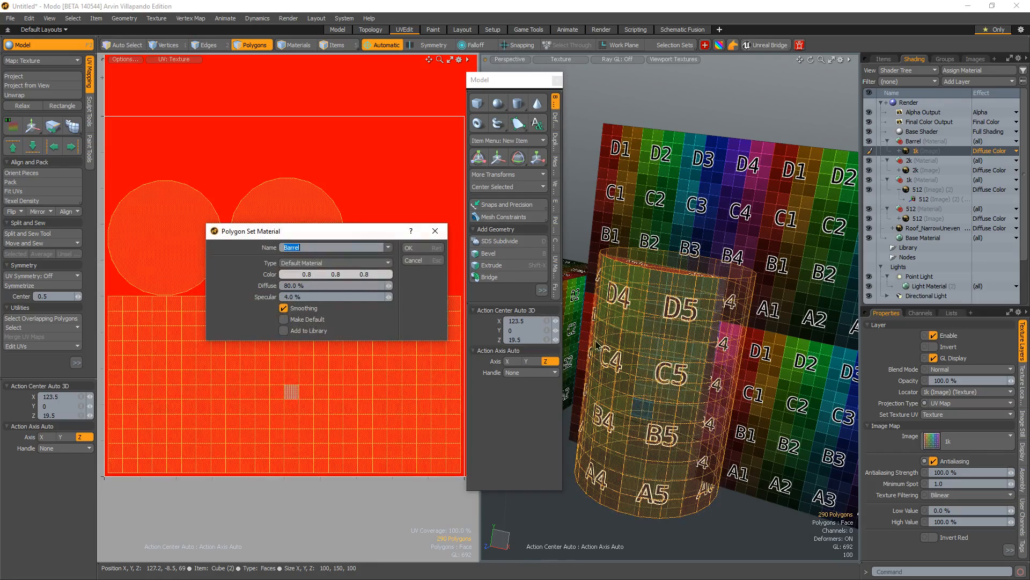
left_click(388, 248)
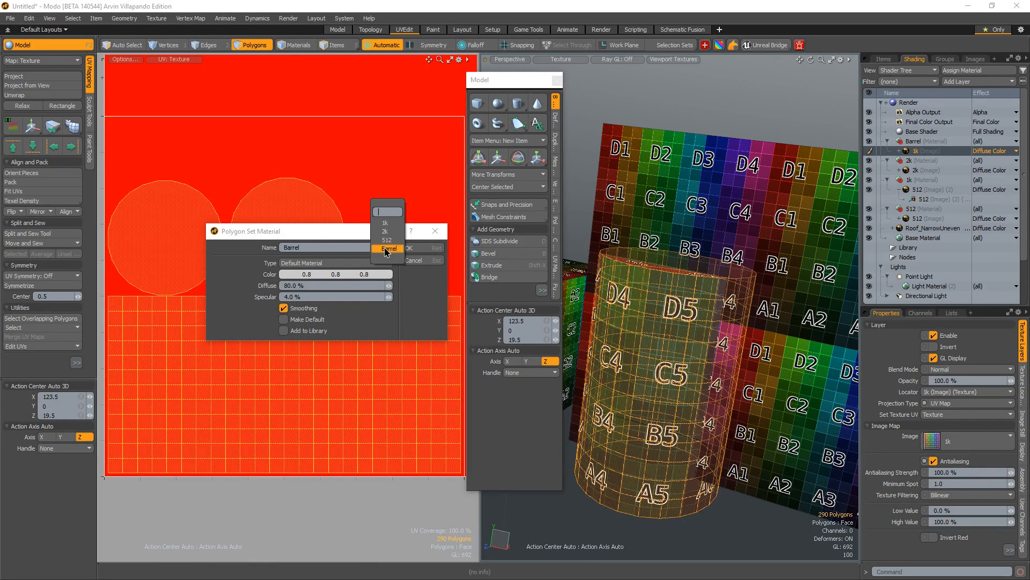
left_click(393, 231)
left_click(416, 248)
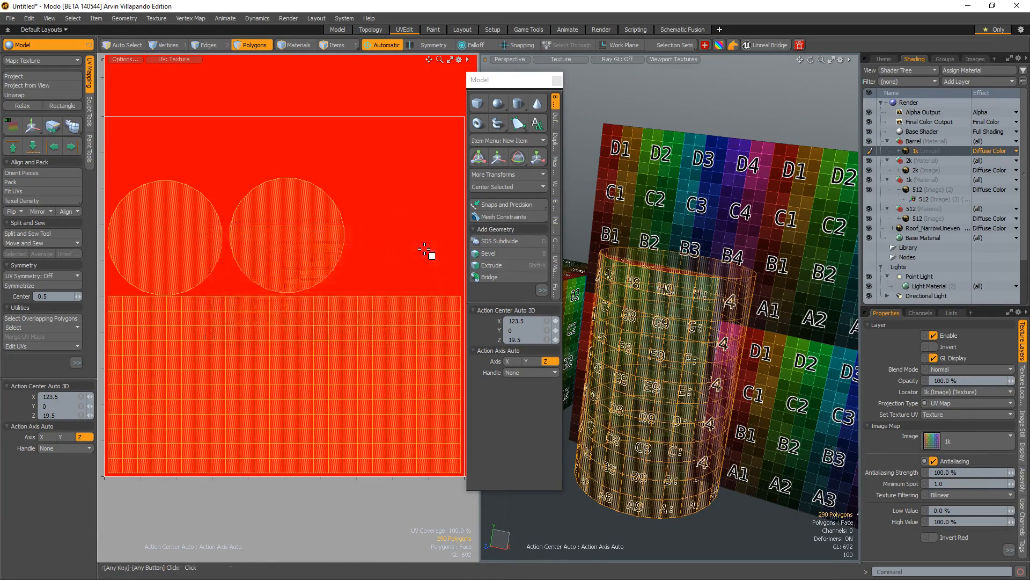
- Isolate the cylinder and select the 2k image layer in the 2k material group
left_click_drag(649, 354, 601, 322, "alt")
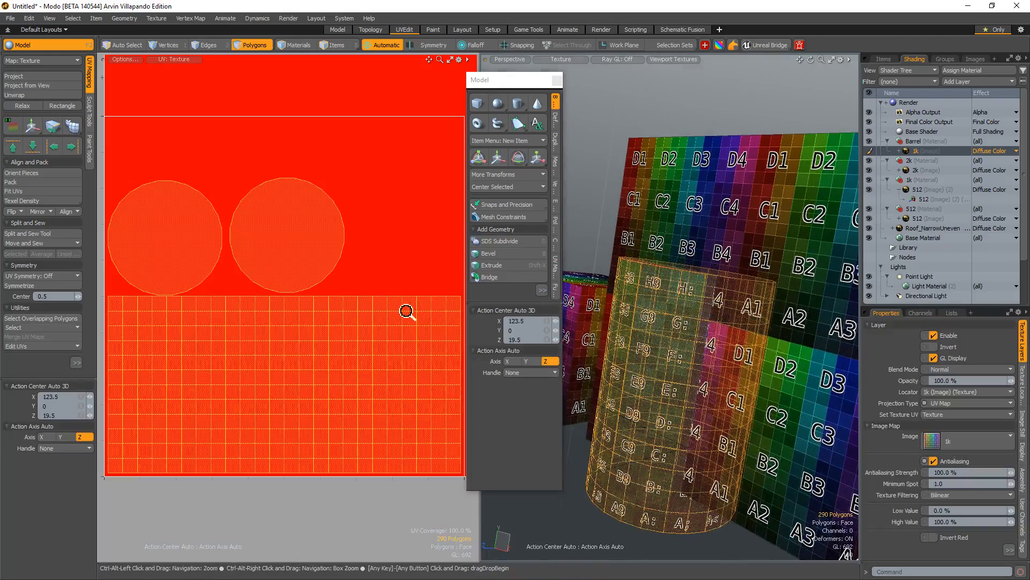
left_click_drag(407, 312, 475, 333, "ctrl+alt")
double_click(677, 346)
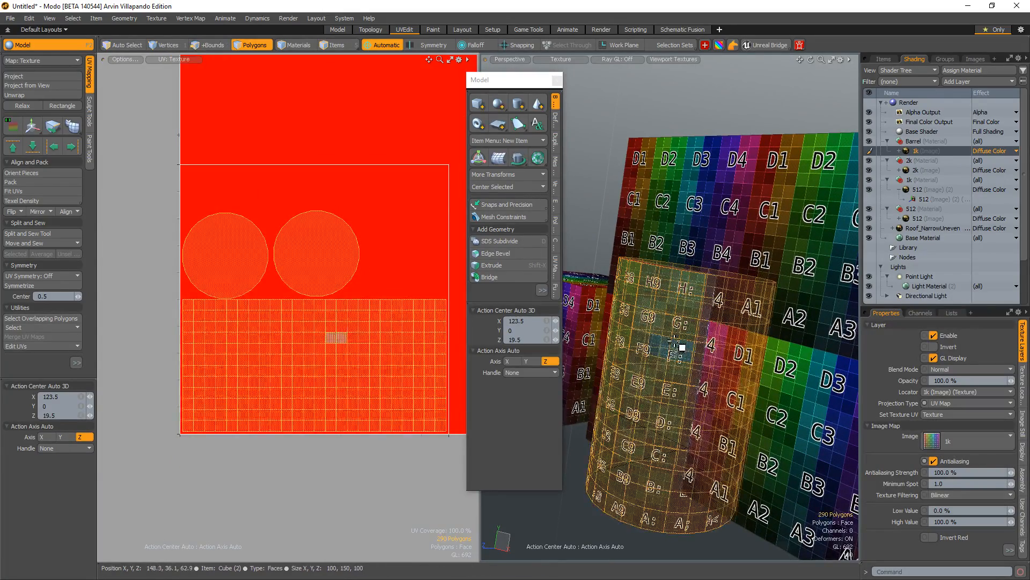
key("shift+h")
double_click(680, 353)
left_click_drag(320, 332, 354, 337, "ctrl+alt")
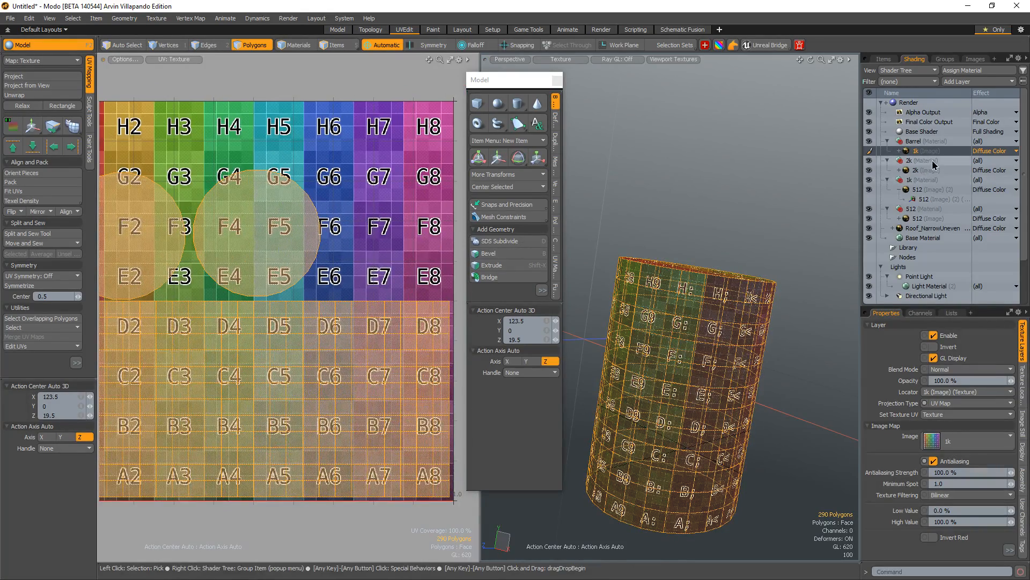
left_click(916, 170)
scroll(430, 323, "up", 2)
- Scale the cylinder's side-wall UV island uniformly to 83% and unhide all geometry
double_click(376, 352)
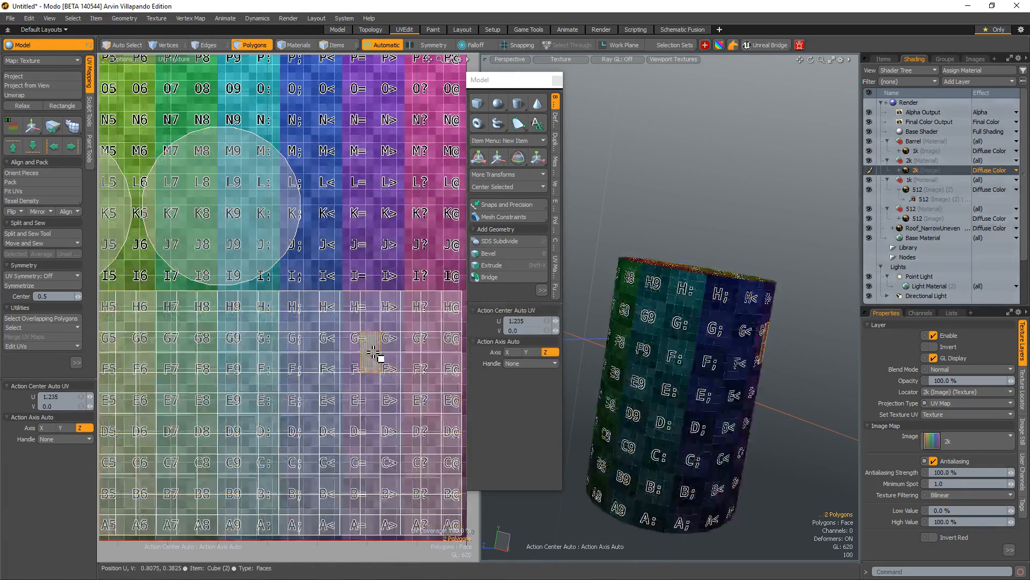
key("y")
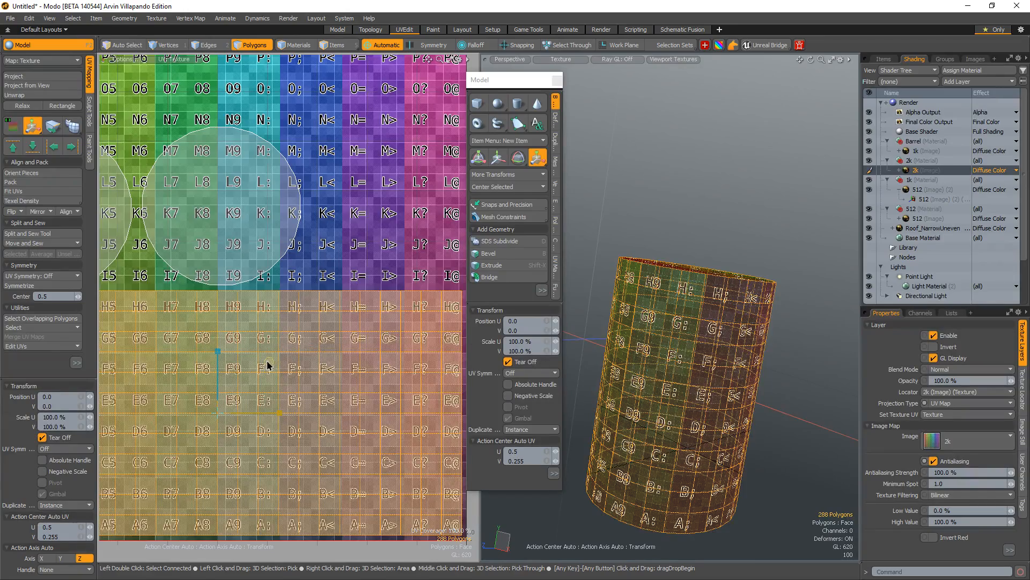
middle_click_drag(268, 365, 269, 362)
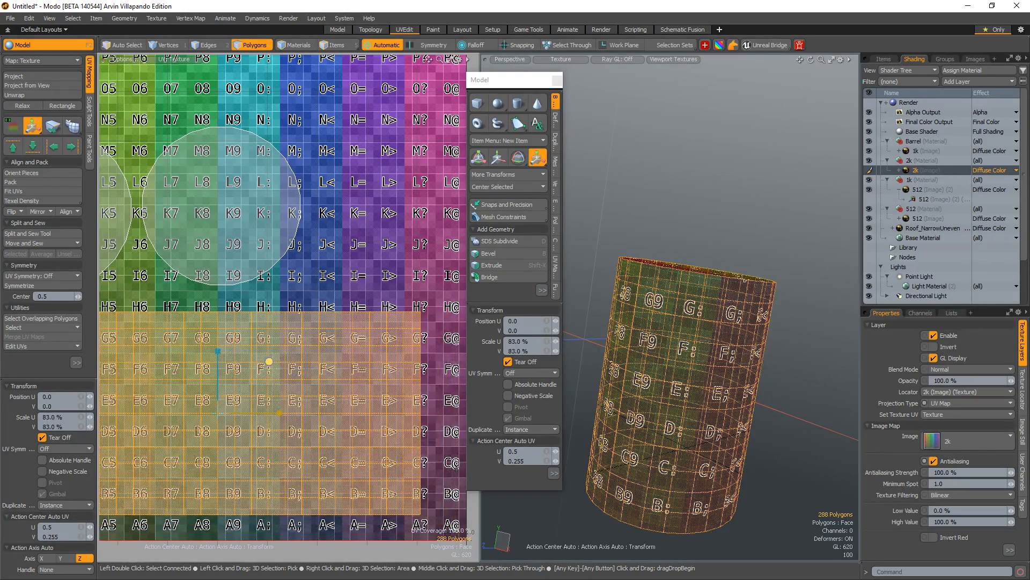
key("u")
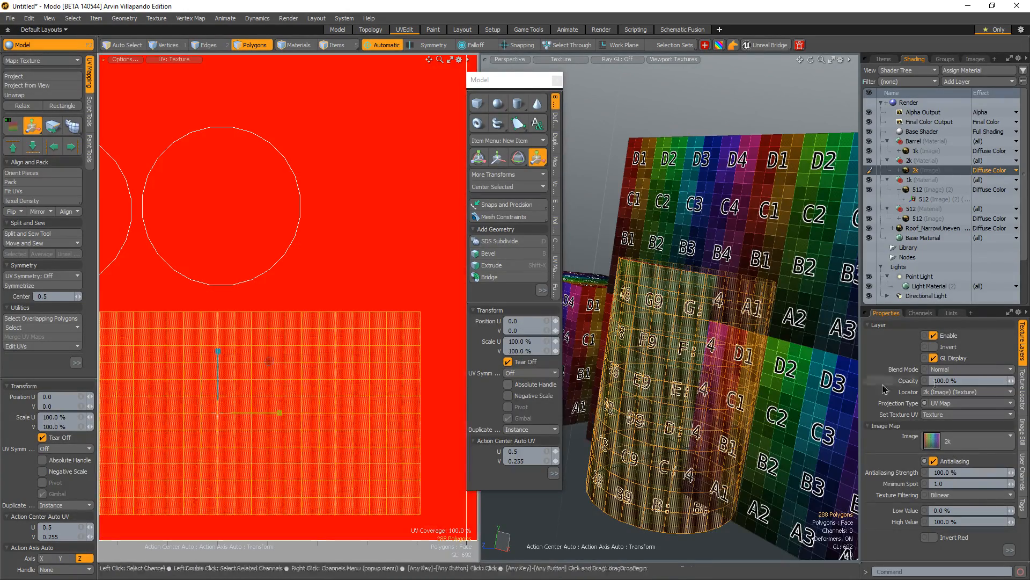
- Compare the checker sizes up close and scale the side-wall UV island uniformly to another 87.5%
scroll(685, 361, "up", 10)
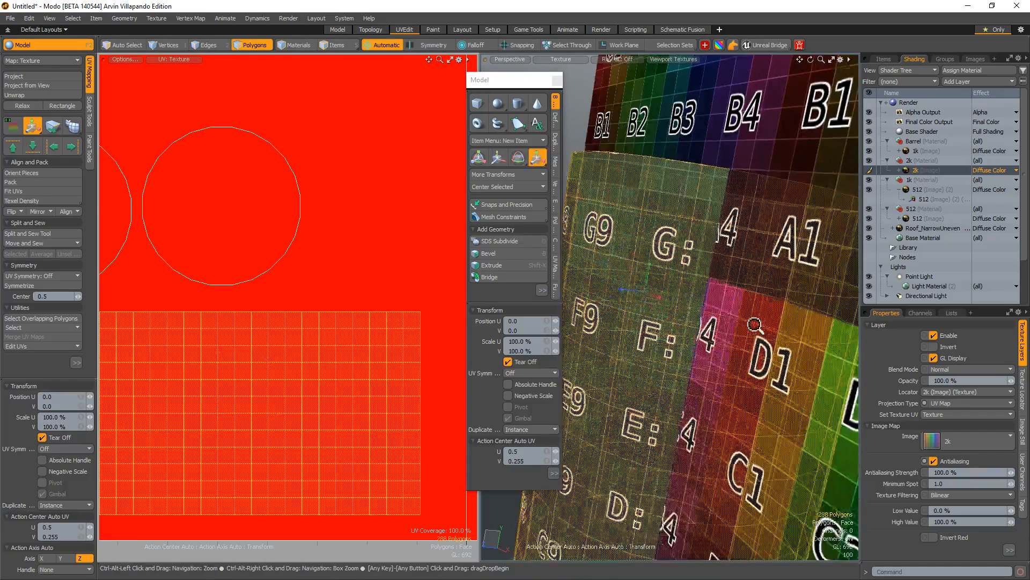
left_click_drag(685, 361, 668, 414, "alt")
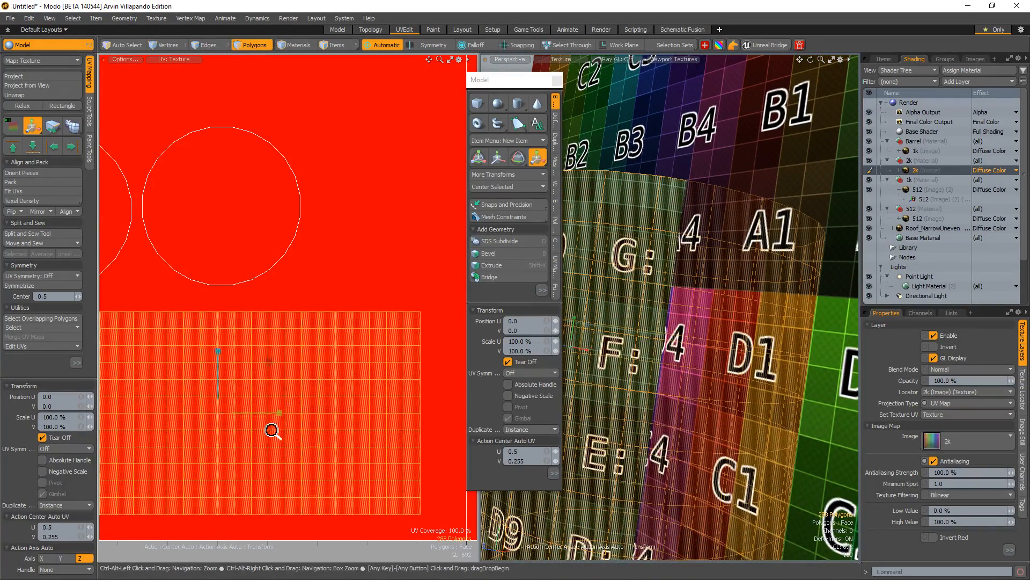
scroll(272, 430, "down", 3)
left_click_drag(292, 367, 285, 367)
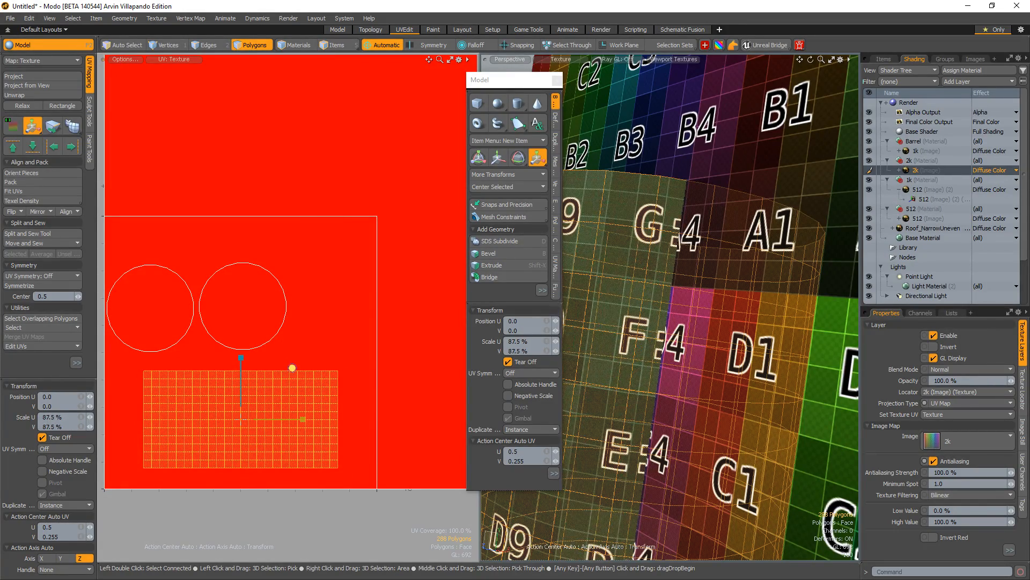
- Select the whole cylinder, including its caps, and move it by 77 along Z
left_click_drag(642, 319, 579, 329, "ctrl+alt")
left_click_drag(637, 375, 575, 416, "alt")
key("space")
double_click(623, 467)
key("w")
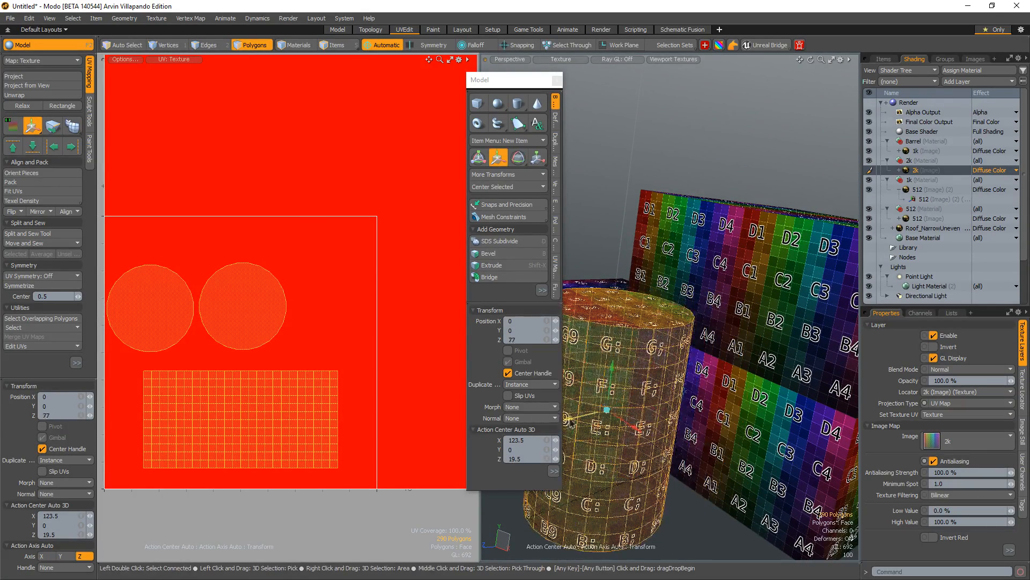
key("space")
- Select the large cube and get the texel density from its UV islands
left_click(723, 357)
left_click_drag(723, 357, 793, 341, "alt")
double_click(787, 366)
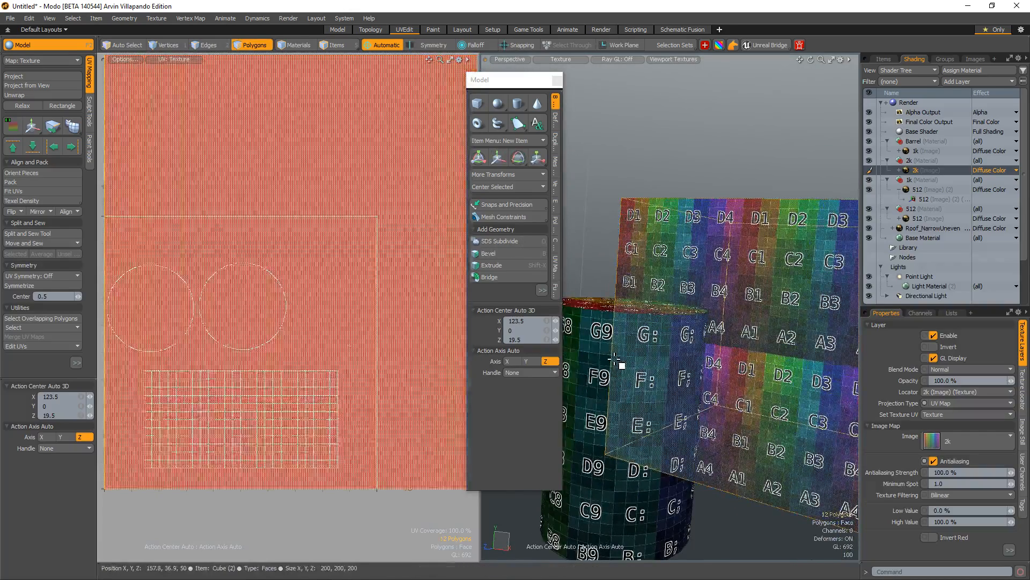
left_click_drag(659, 250, 665, 291, "alt")
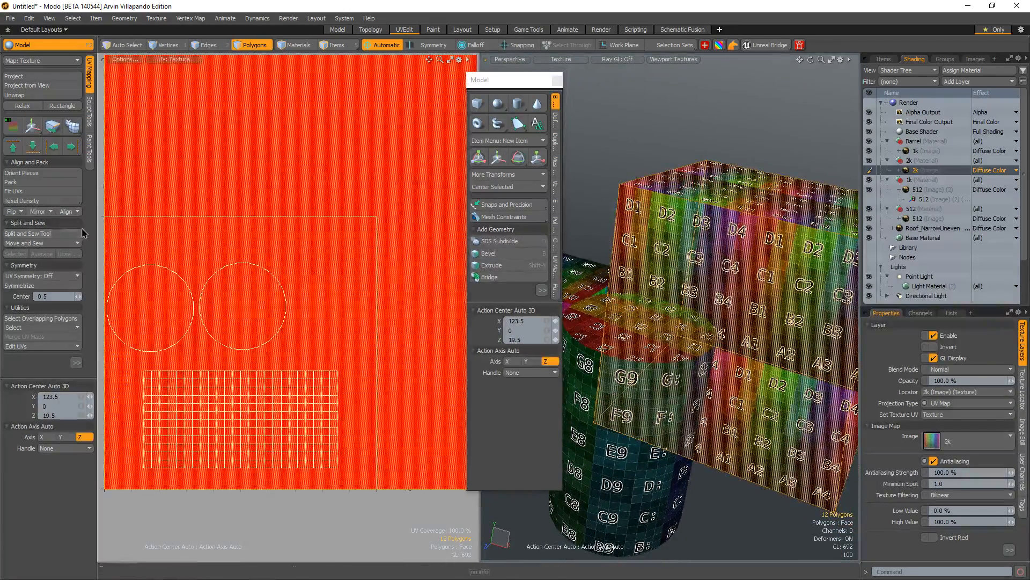
left_click(52, 201)
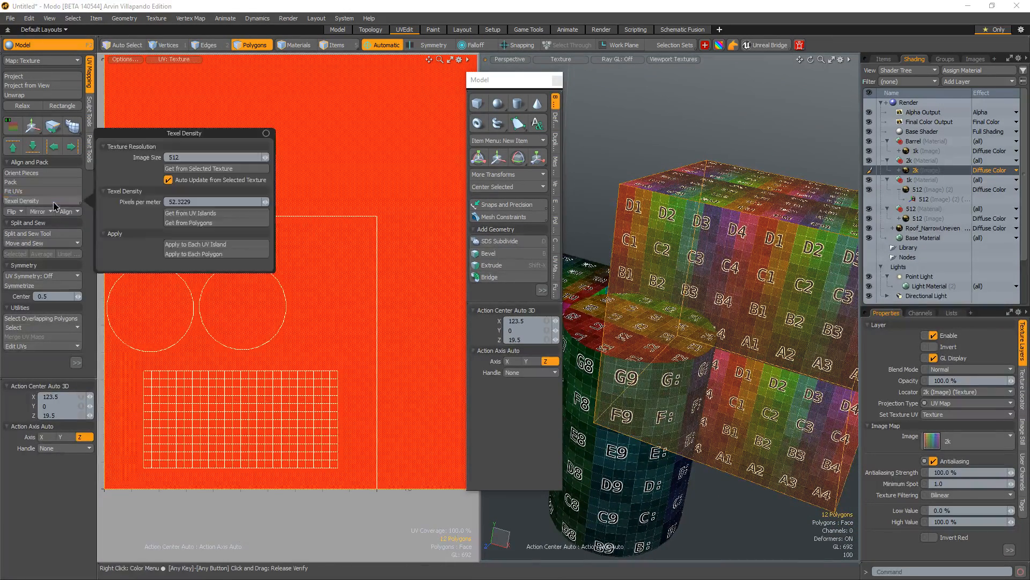
left_click(183, 214)
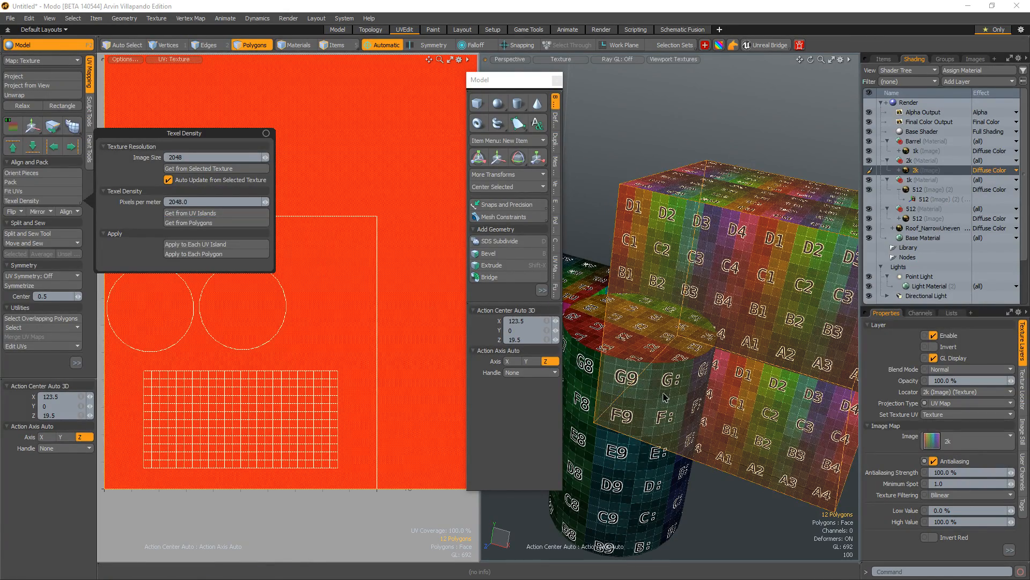
- Select the cylinder's polygons and get the texel density from its UV islands
key("5")
left_click(625, 480)
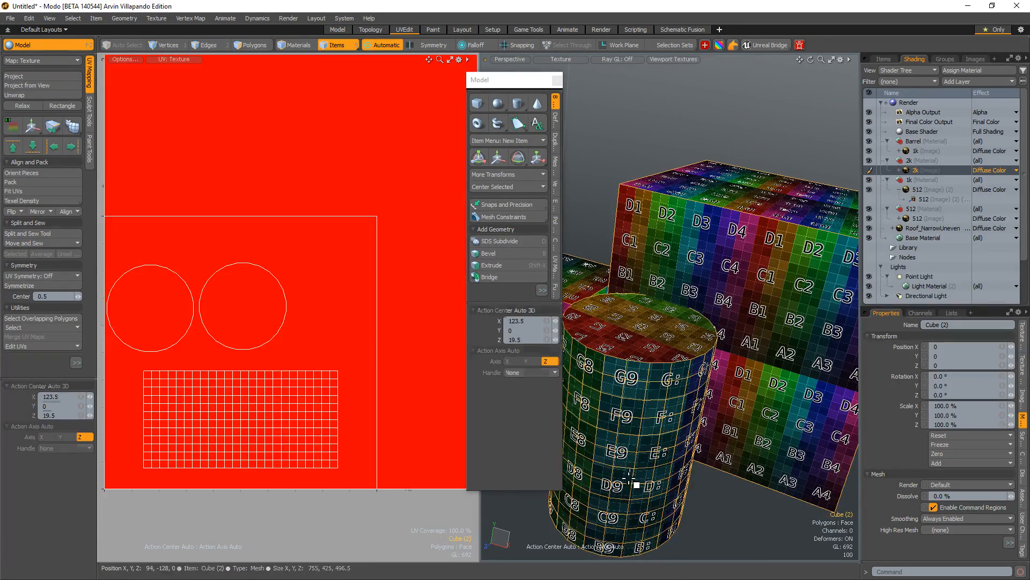
key("3")
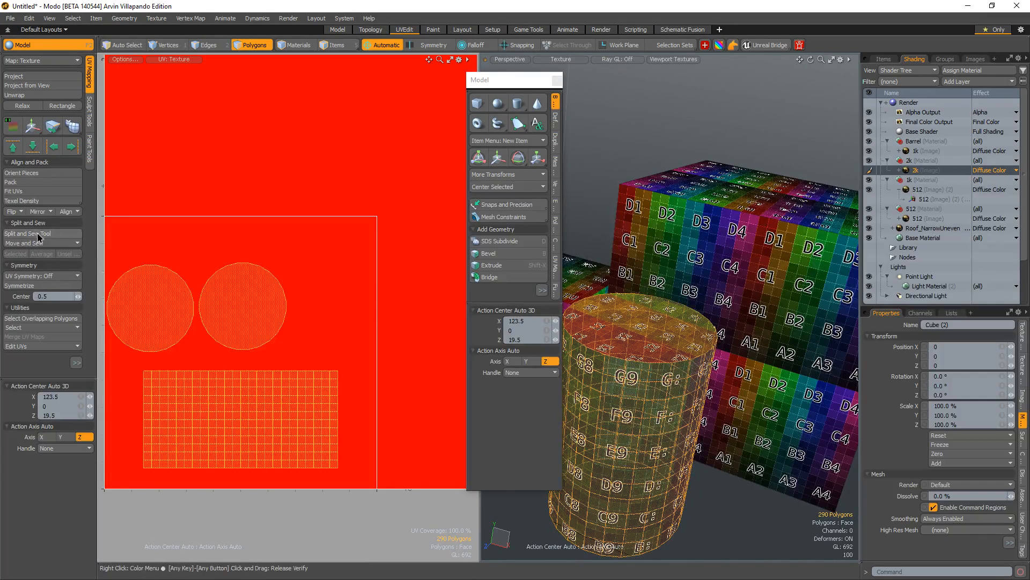
left_click(49, 201)
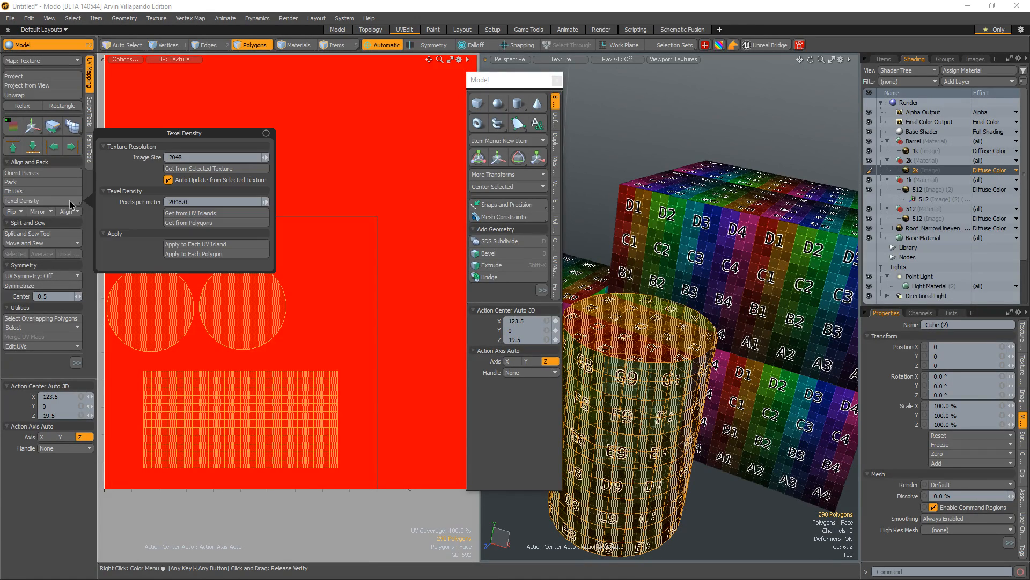
left_click(203, 215)
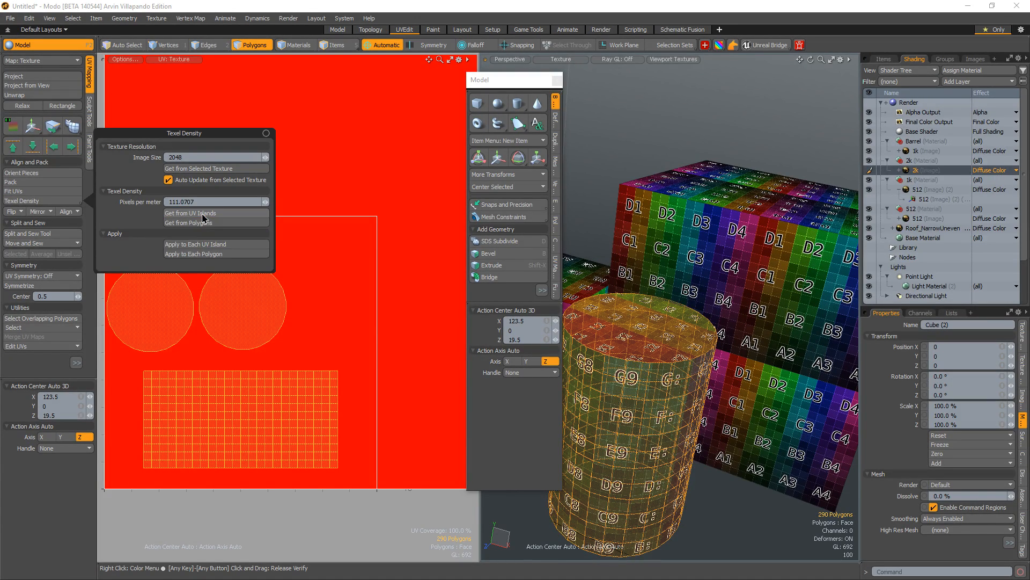
left_click(203, 215)
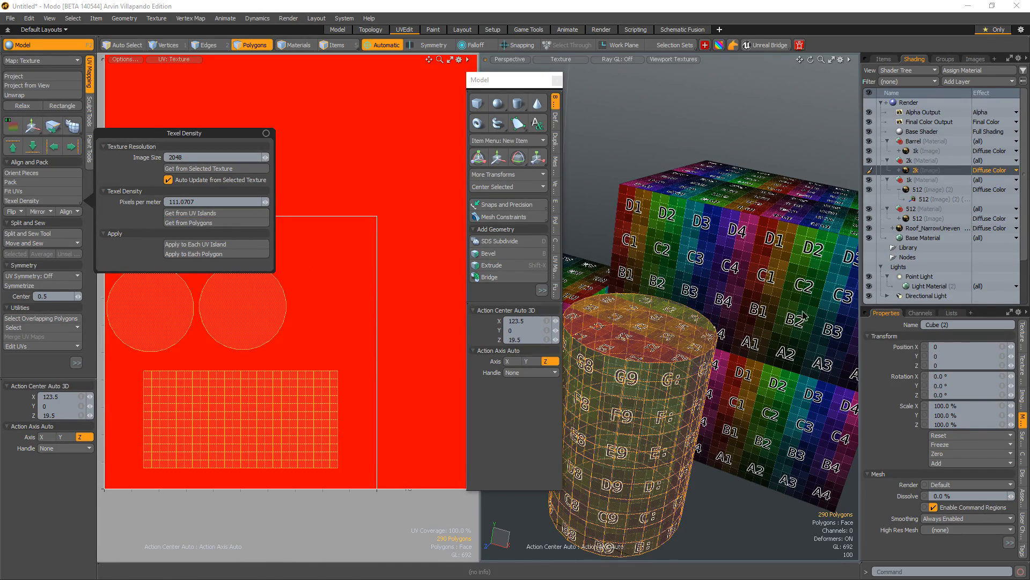
- Select two polygons of the large cube and get the texel density from their UV islands again
left_click(773, 289)
left_click(780, 294)
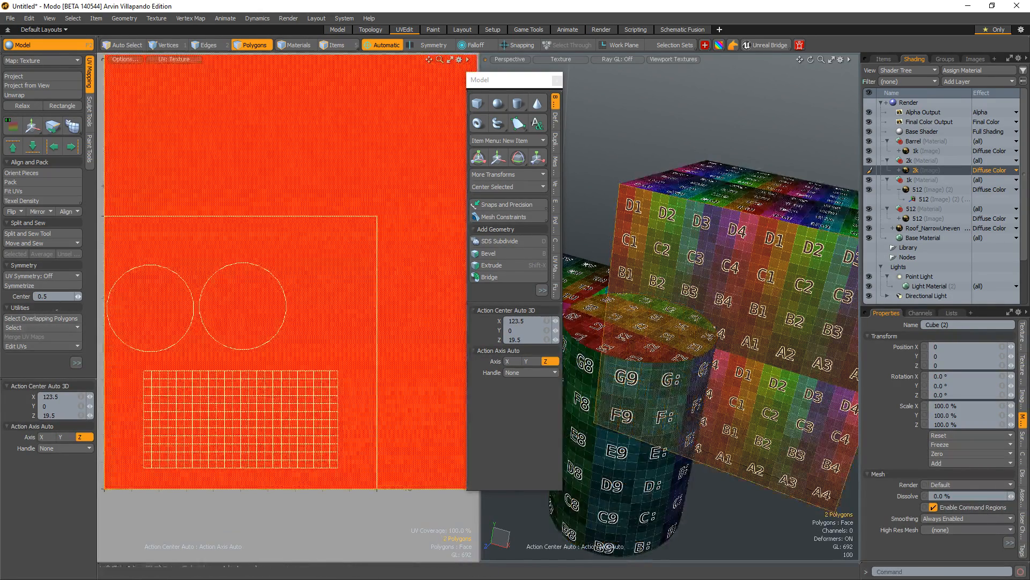
left_click(38, 201)
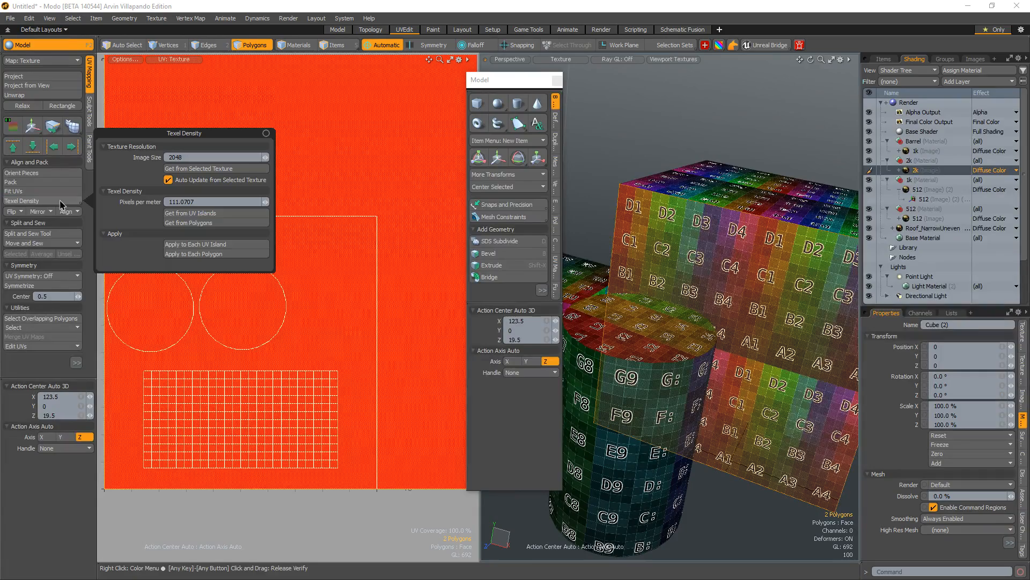
left_click(182, 217)
left_click(183, 217)
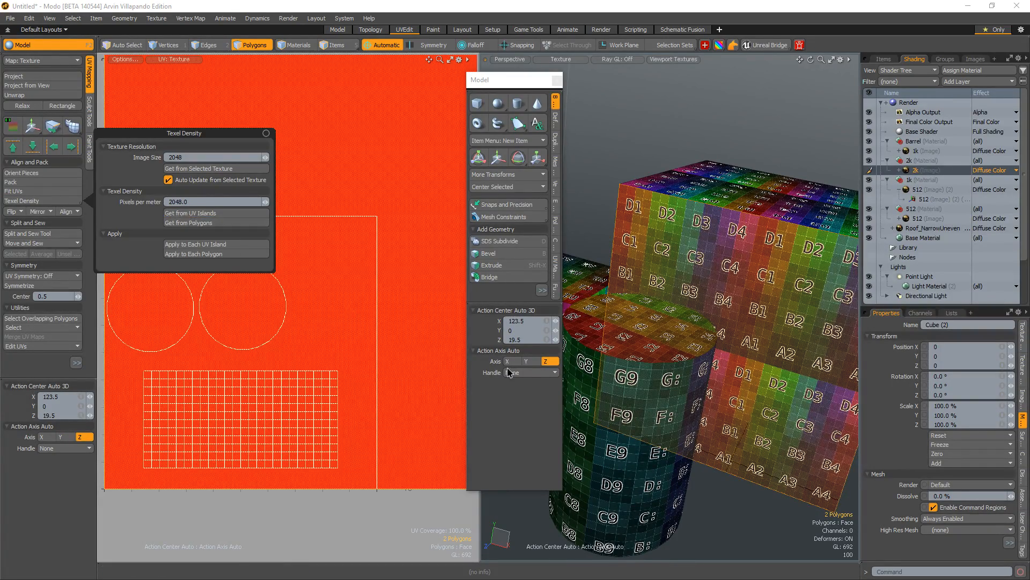
- Select the whole cylinder and get its texel density from its UV islands and from its polygons
double_click(628, 430)
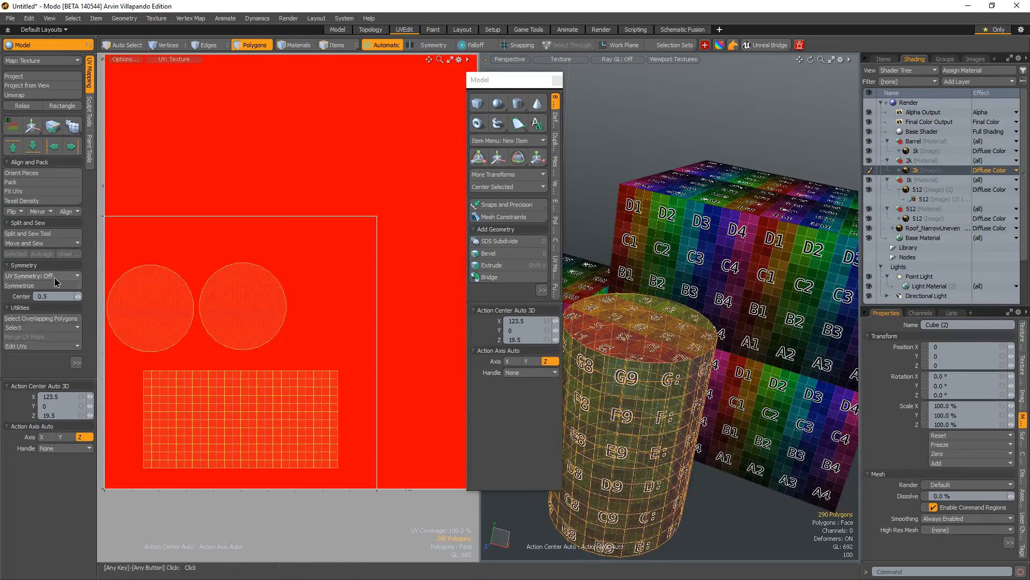
left_click(60, 201)
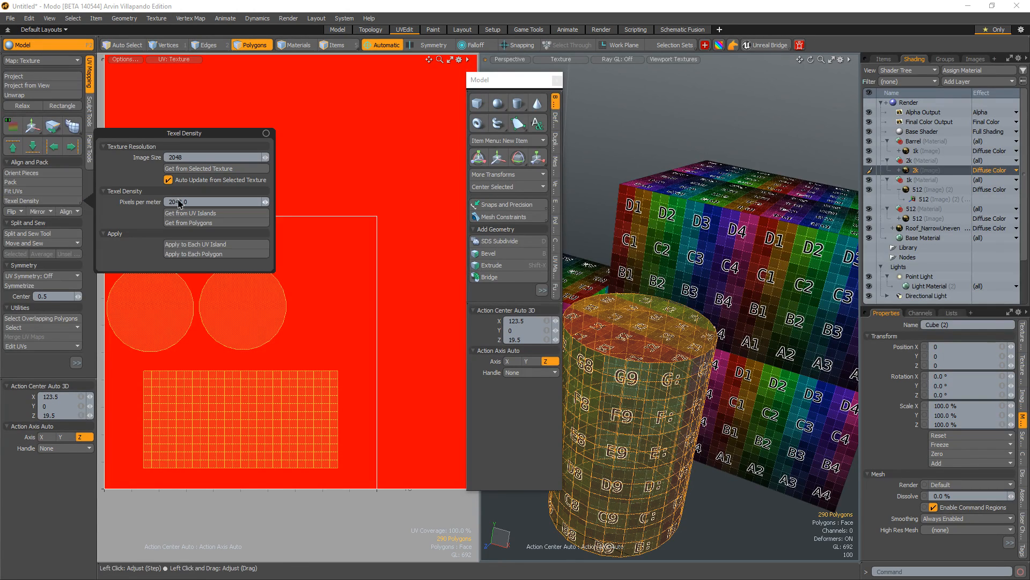
left_click(184, 214)
left_click(184, 215)
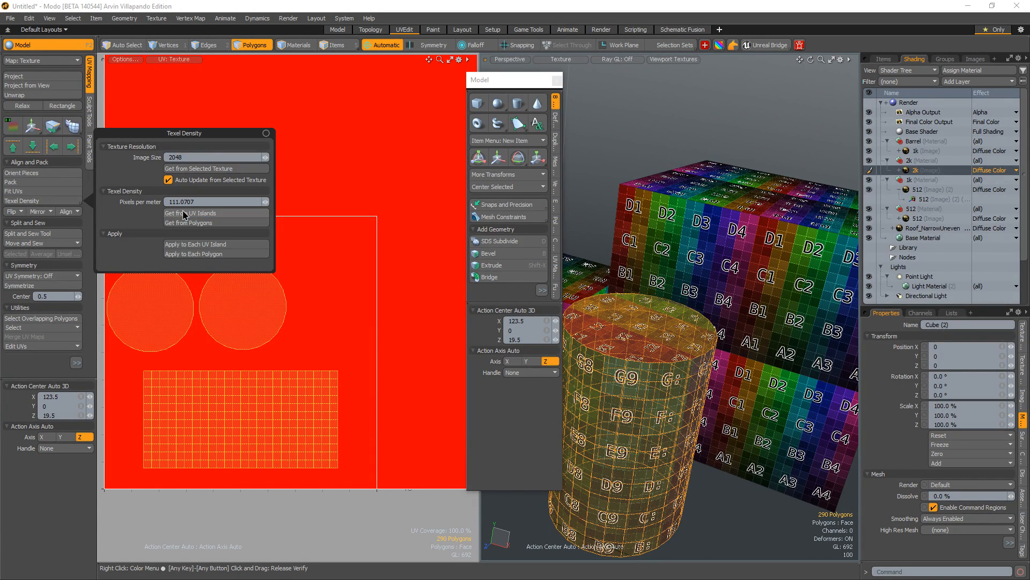
left_click(184, 215)
left_click(234, 224)
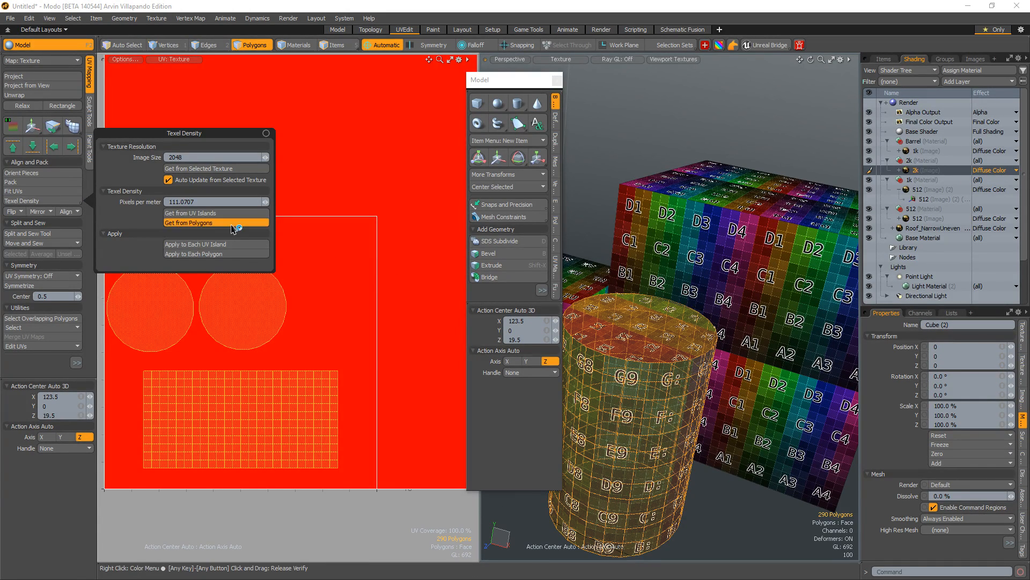
- Select the medium cube and compare the checker pattern size on the cylinder and the cubes, dismissing the low-memory warning
left_click(716, 260)
double_click(716, 260)
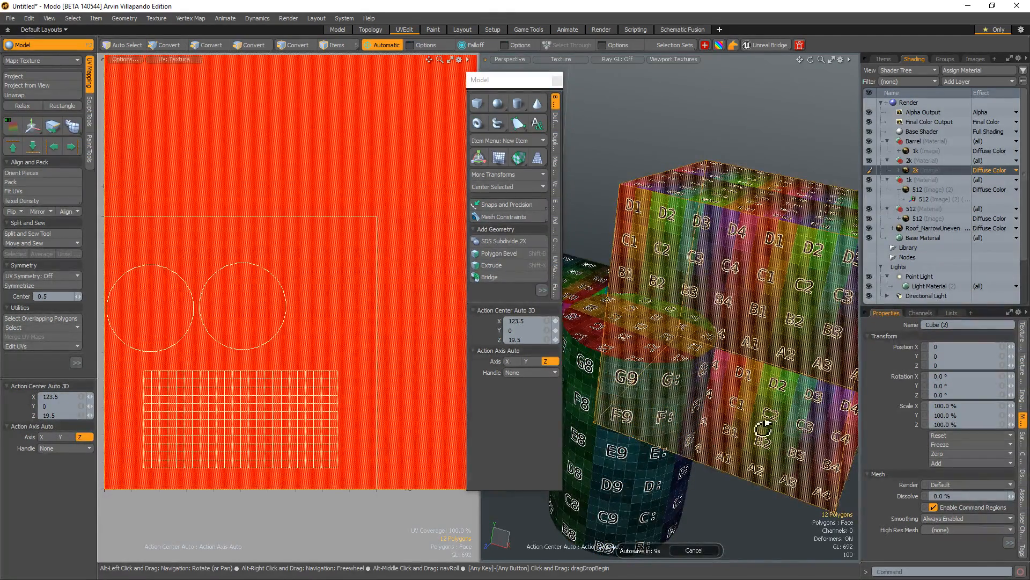
left_click_drag(766, 423, 663, 418, "alt")
key("1")
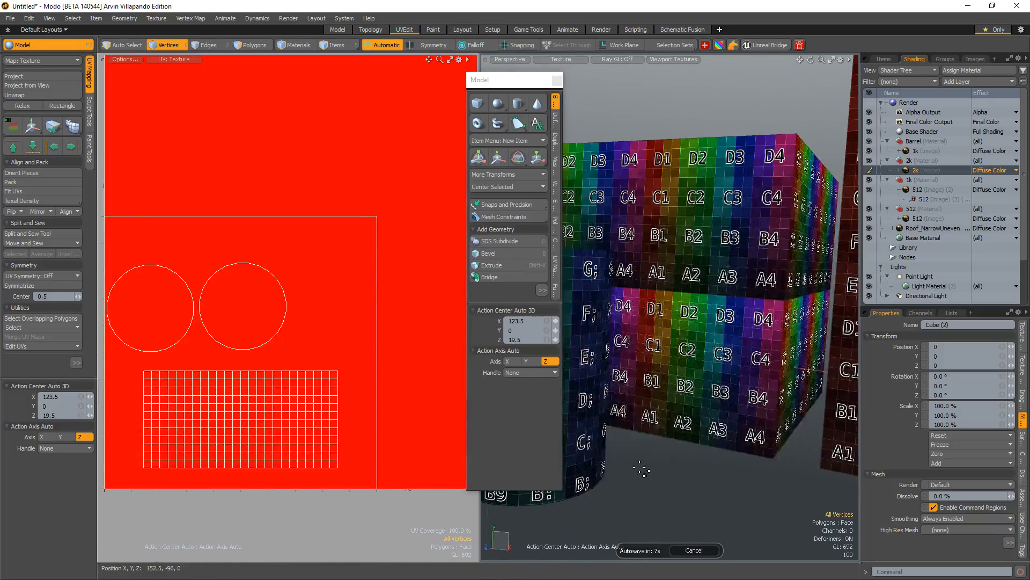
left_click_drag(646, 469, 660, 350, "alt")
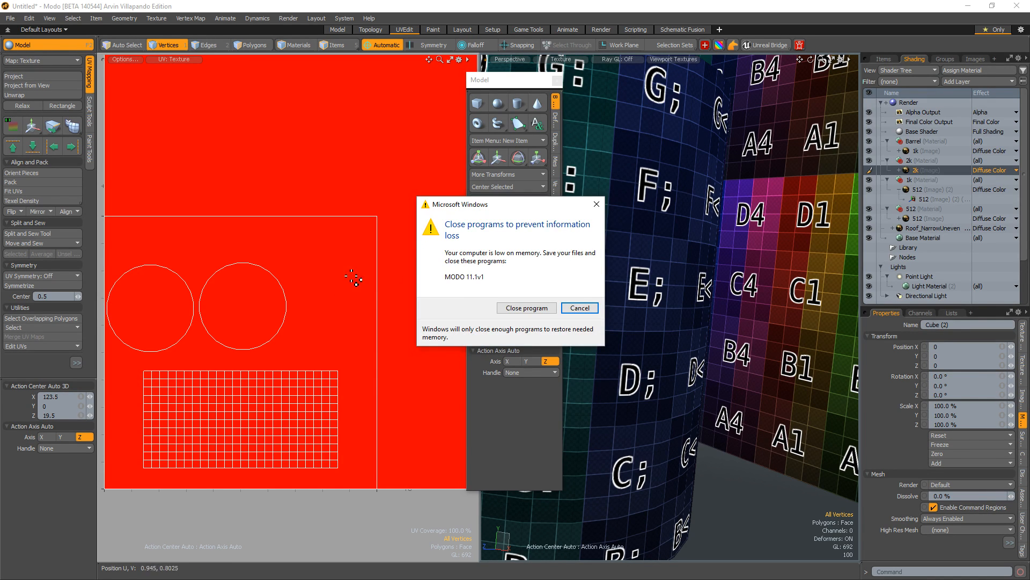
left_click(590, 307)
left_click_drag(605, 329, 718, 345, "alt")
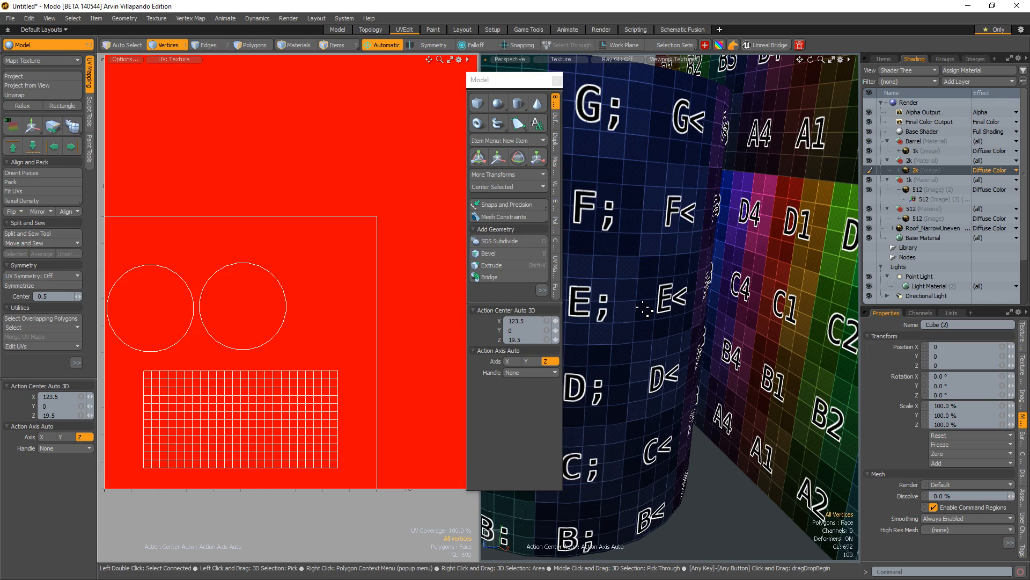
key("3")
mouse_move(676, 281)
left_mouse_down("alt")
mouse_move(838, 341)
mouse_move(625, 286)
mouse_move(757, 327)
mouse_move(693, 291)
left_mouse_up("alt")
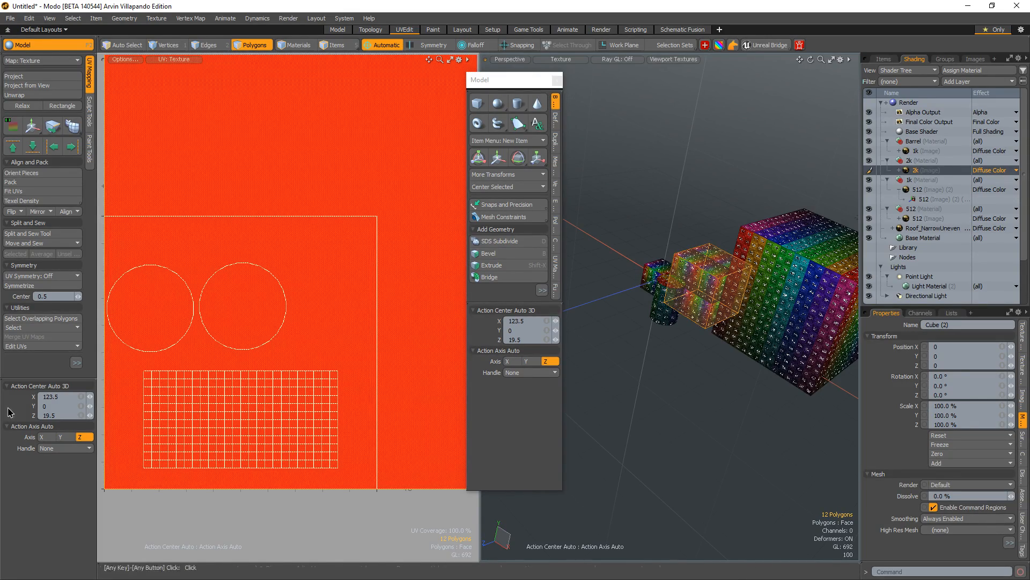
left_click_drag(728, 287, 598, 293, "alt")
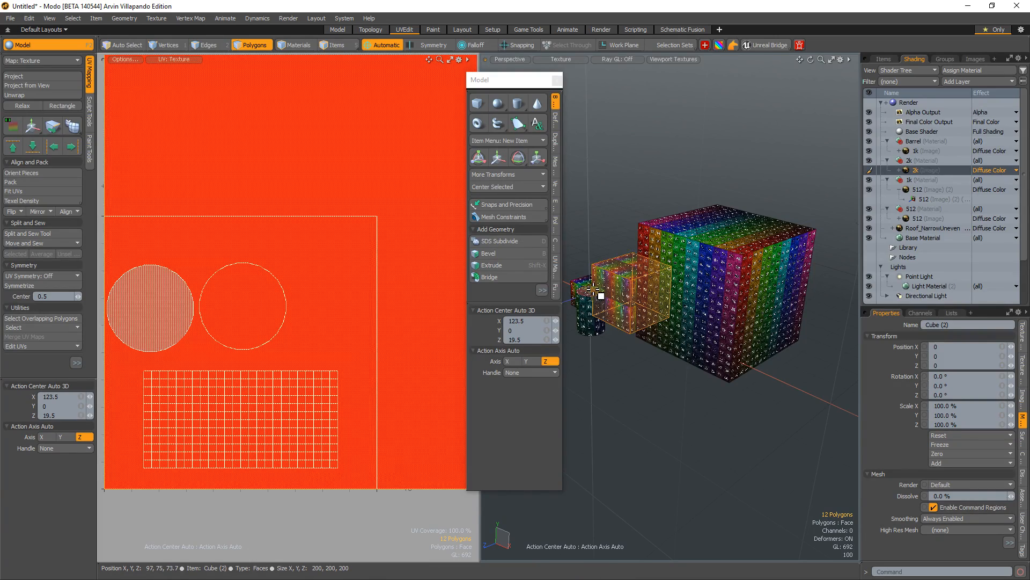
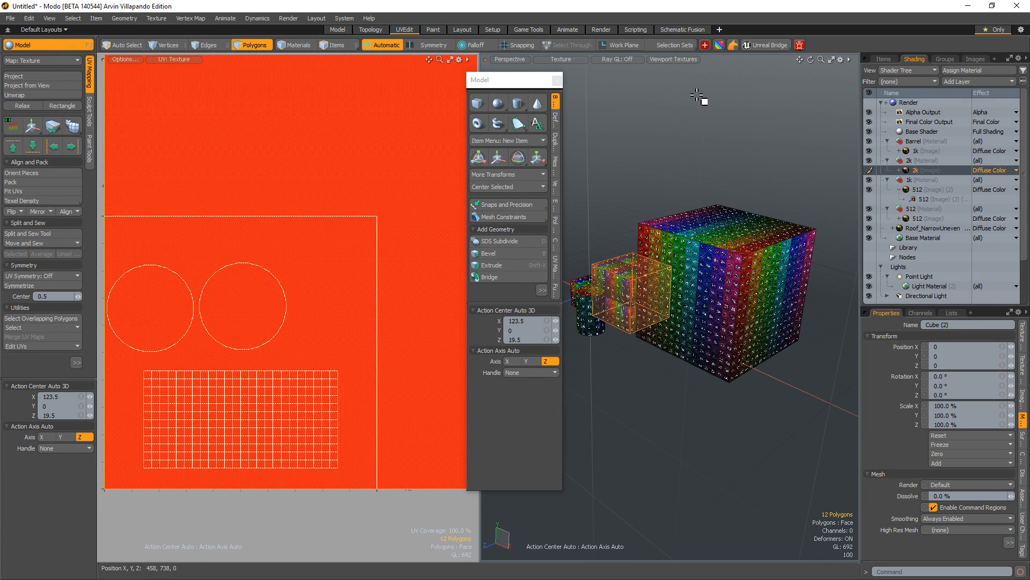
- In the Model layout, select and delete all three cubes and the cylinder, and close the floating Model palette
left_click(338, 32)
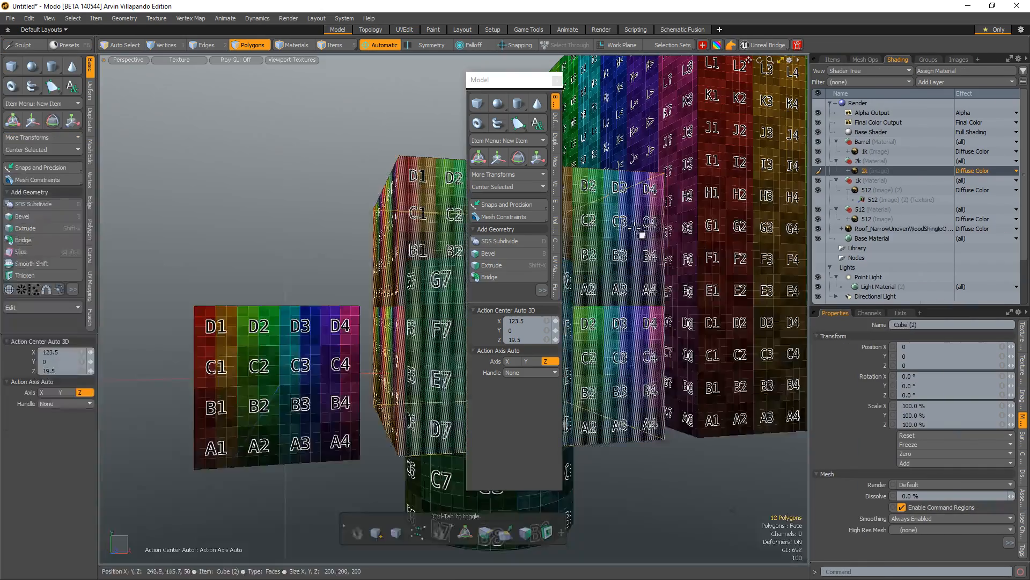
left_click_drag(644, 234, 649, 322, "alt")
double_click(644, 306)
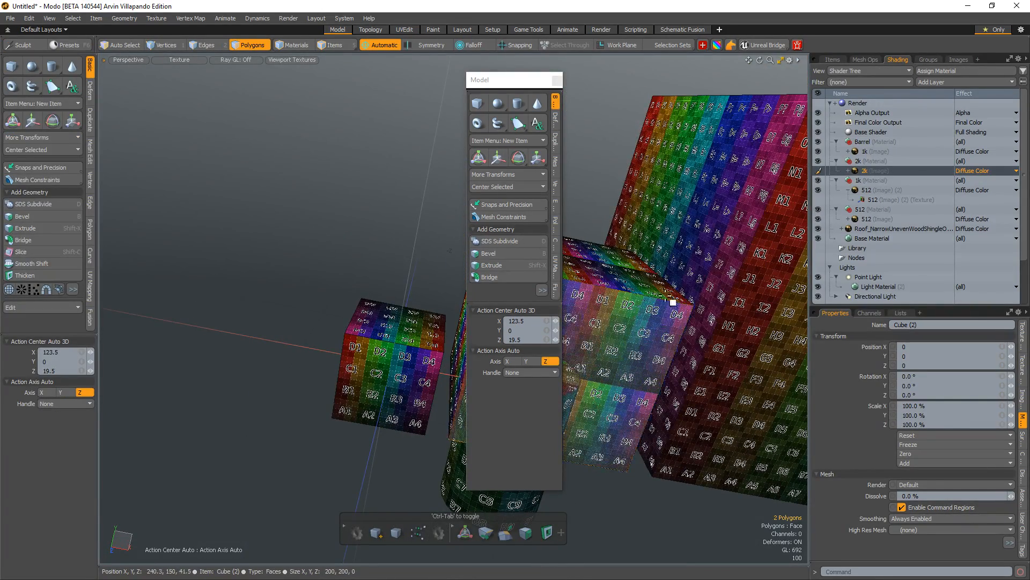
double_click(732, 291)
double_click(642, 314, "shift")
double_click(387, 376, "shift")
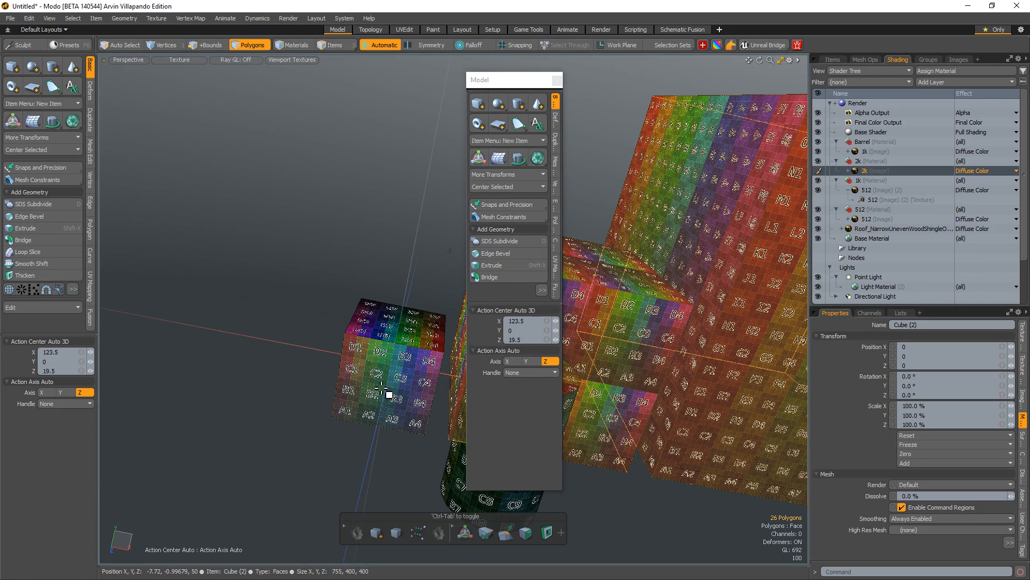
double_click(460, 490, "shift")
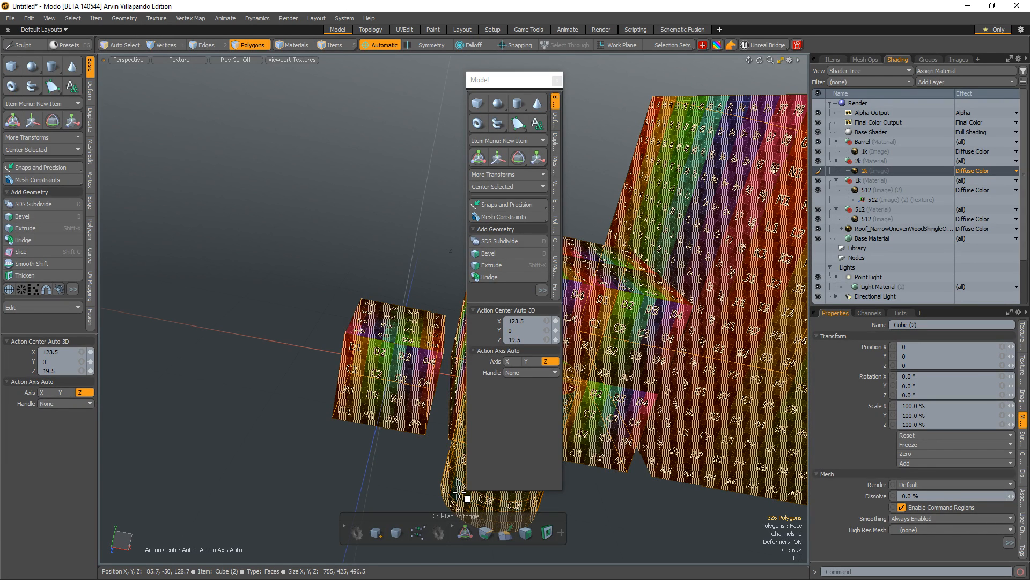
key("Delete")
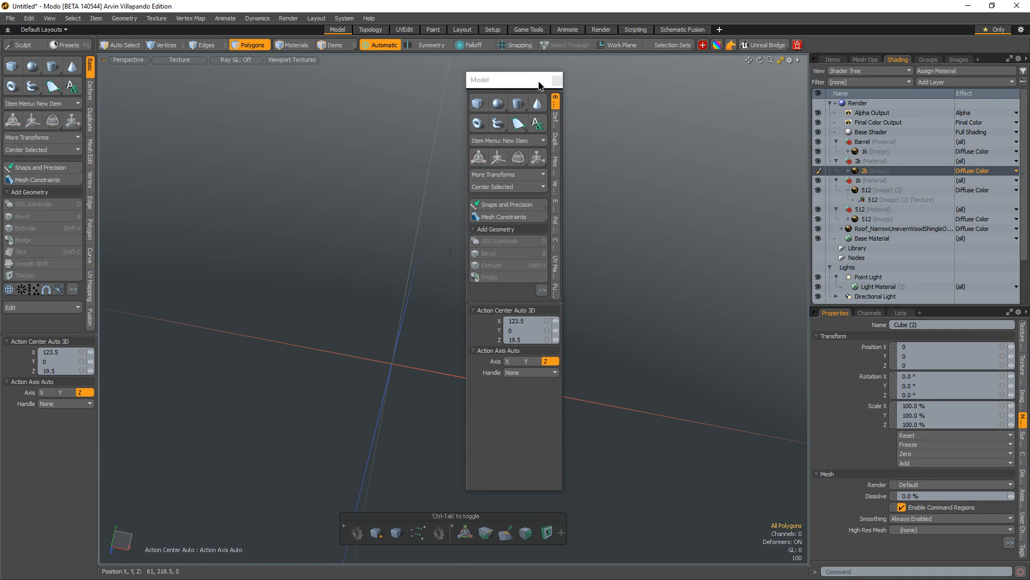
left_click(557, 81)
- Review the distance units in the Units preferences, trying SI as the unit system and returning to Game Units
left_click_drag(472, 140, 407, 214, "alt")
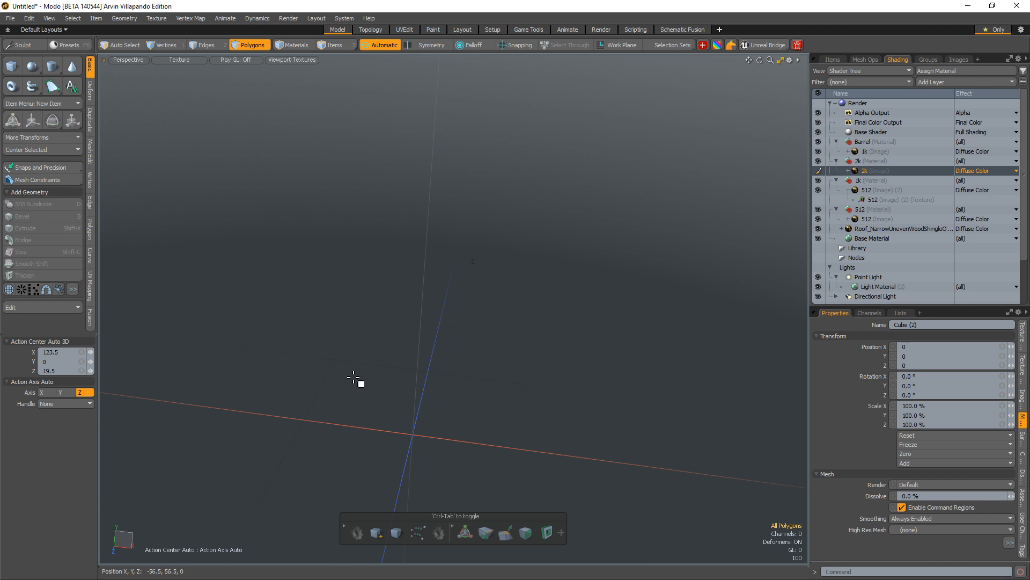
left_click_drag(499, 400, 413, 340, "alt")
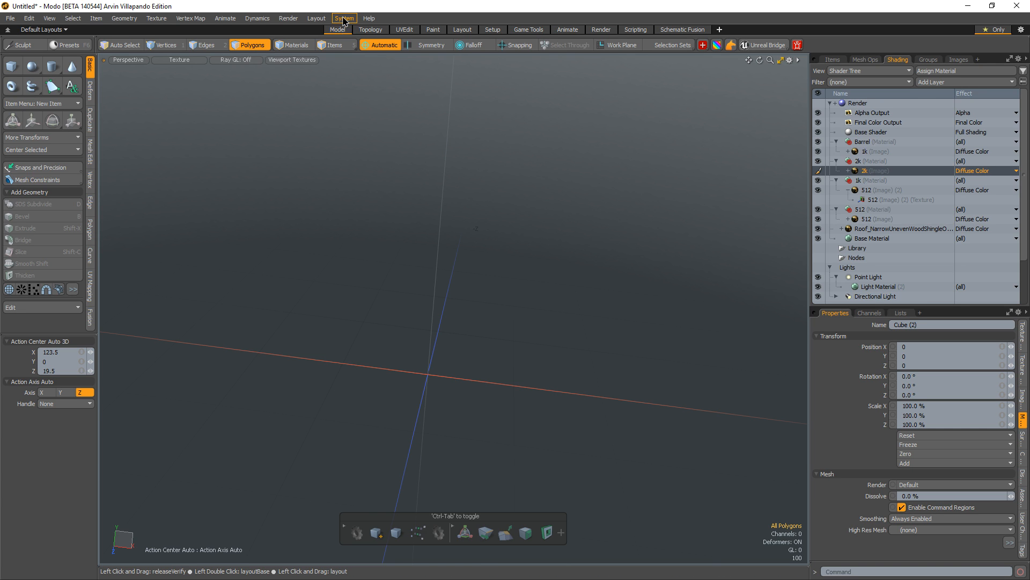
left_click(343, 18)
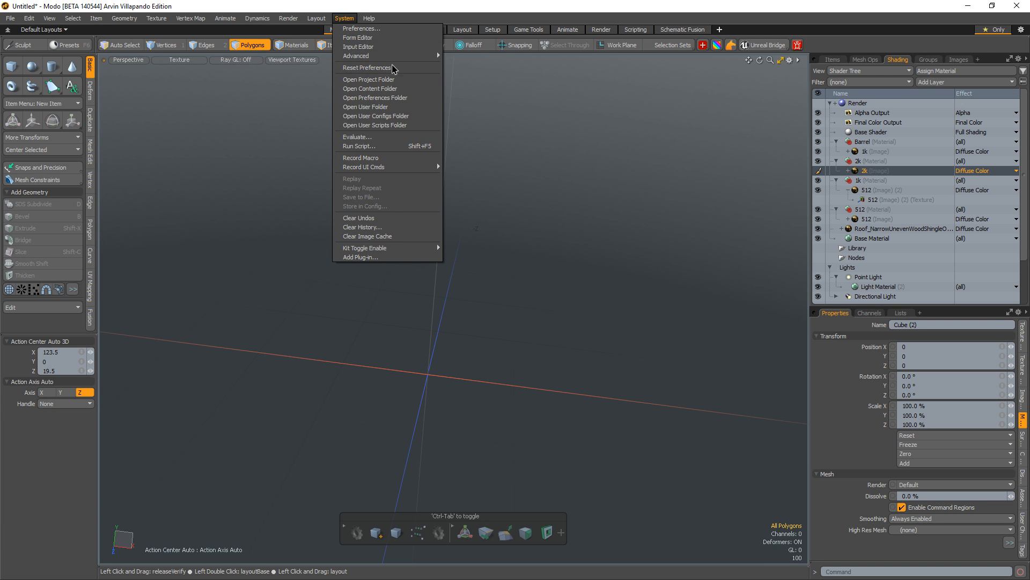
left_click(370, 28)
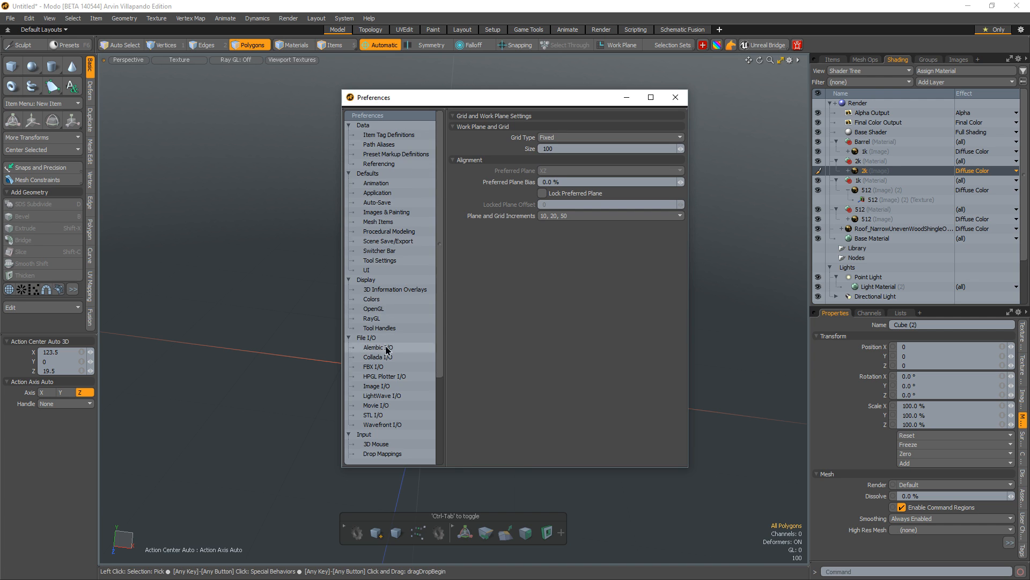
left_click(370, 396)
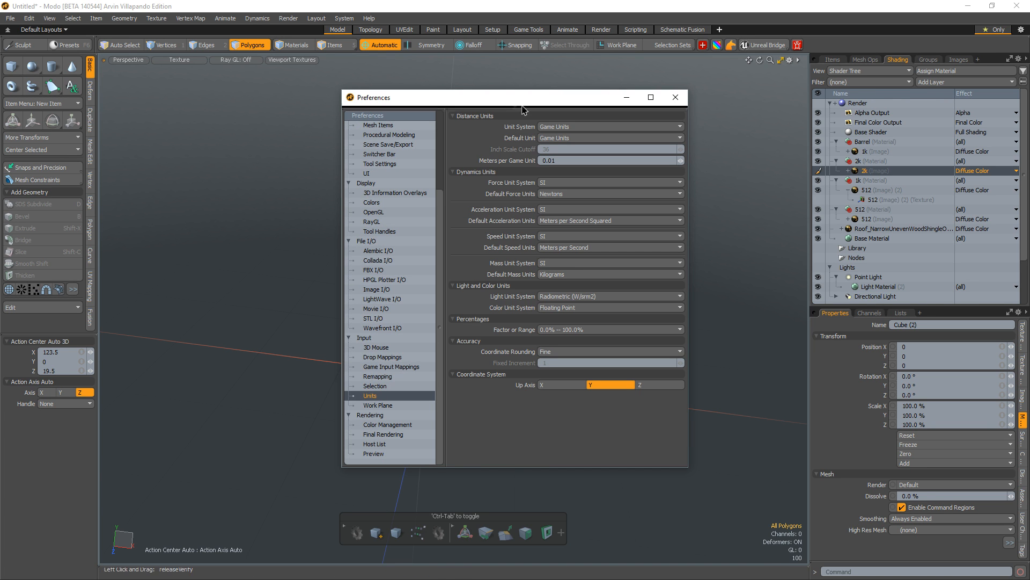
left_click(556, 129)
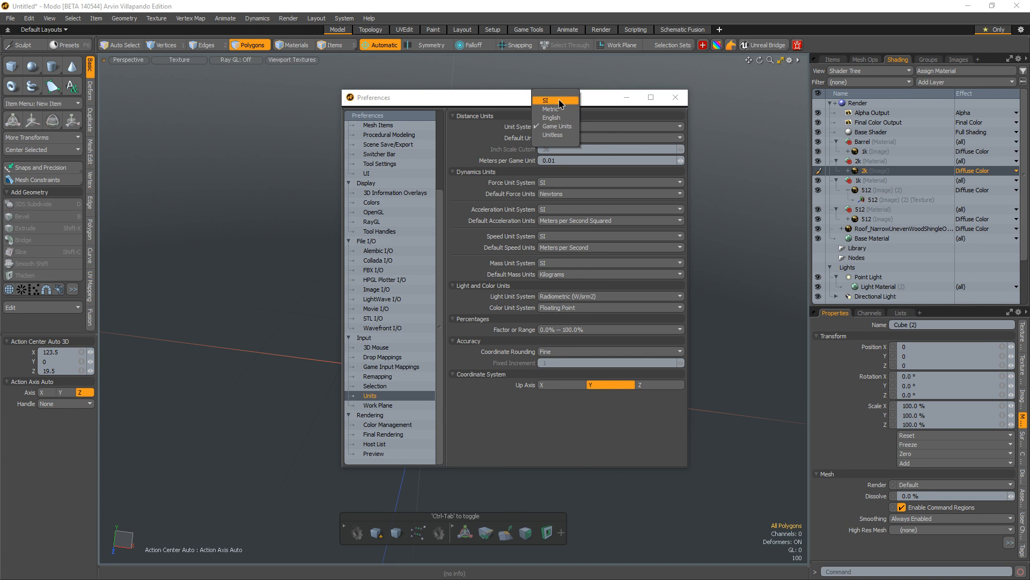
left_click(555, 103)
left_click(569, 127)
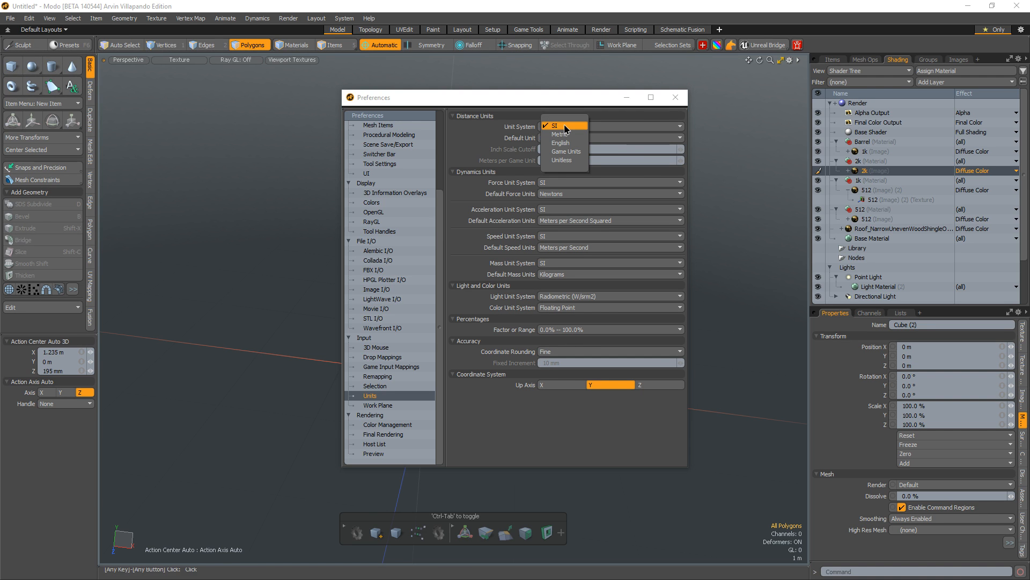
left_click(566, 152)
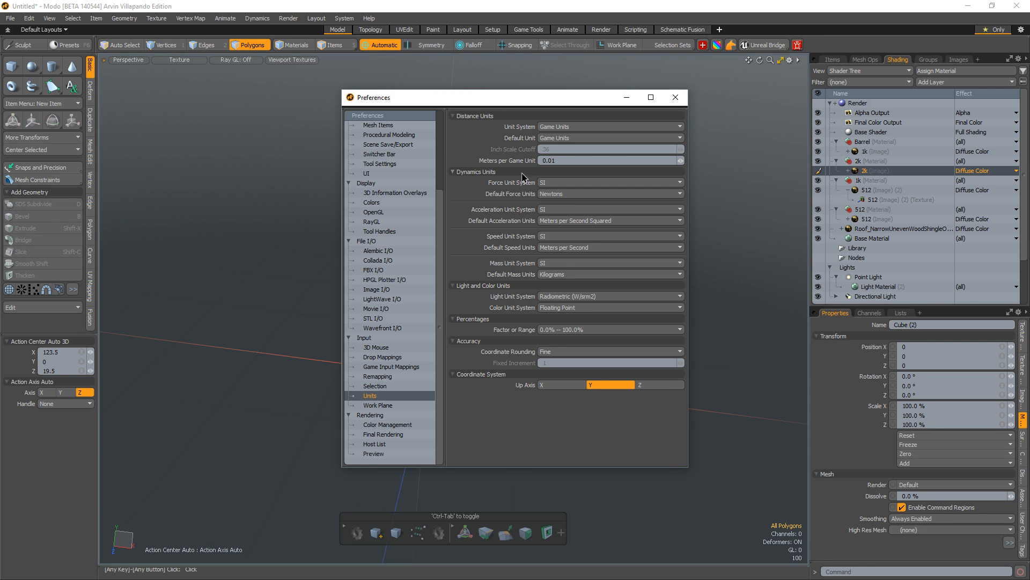
left_click(676, 97)
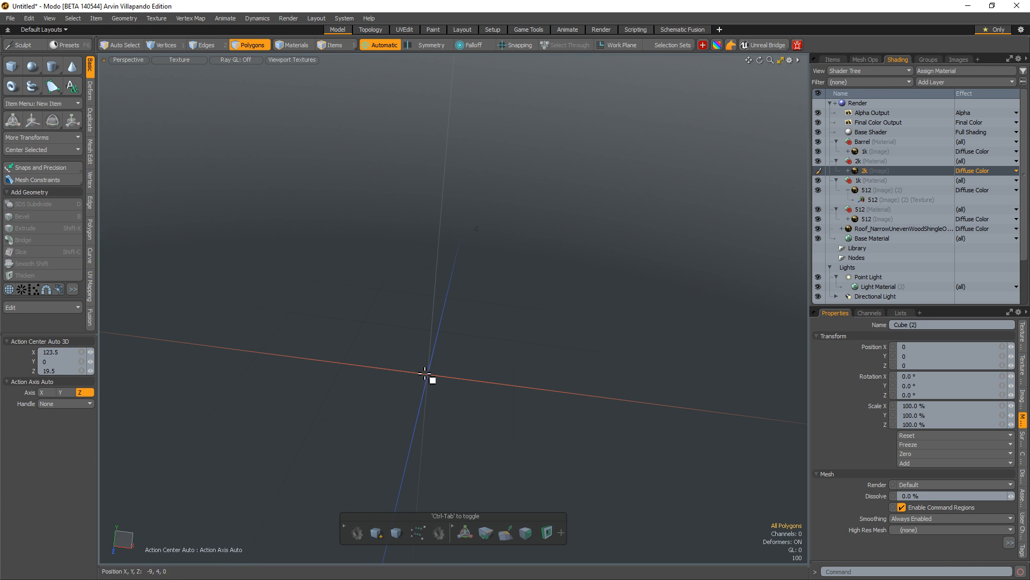
- Create a cube primitive at the origin measuring 100 on each axis
left_click_drag(391, 228, 395, 243, "alt")
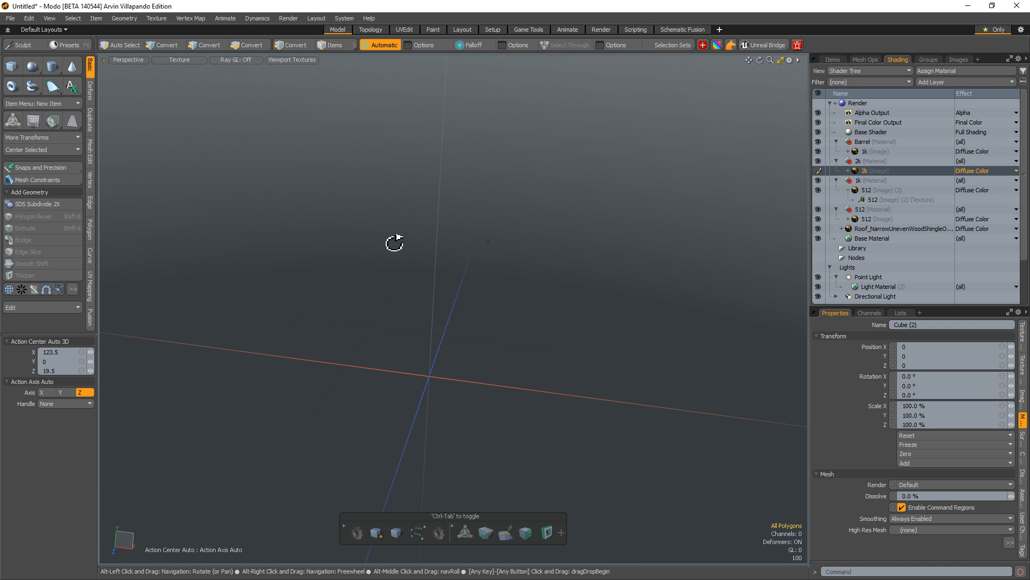
left_click(12, 65)
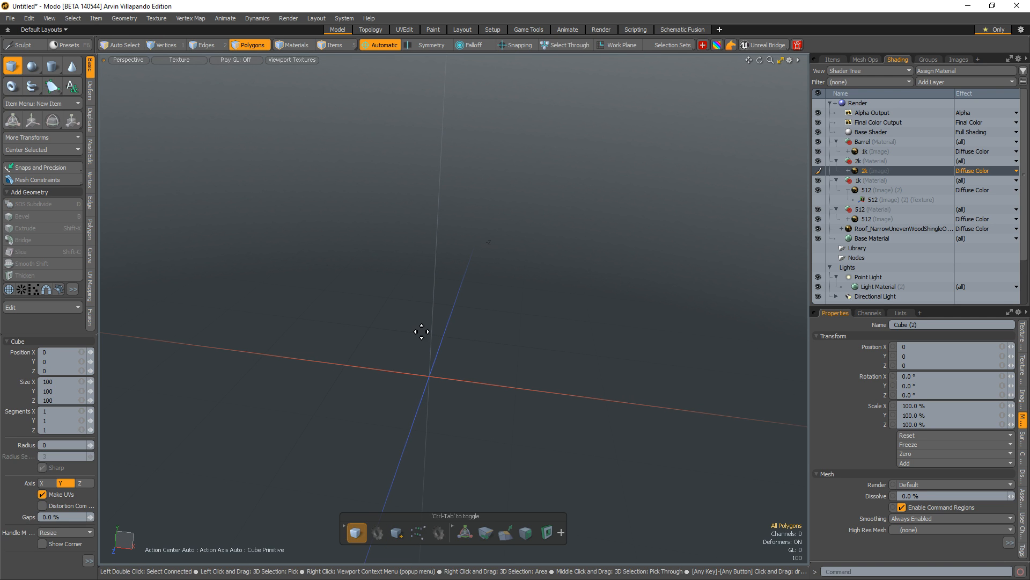
left_click(442, 384)
left_click_drag(541, 395, 456, 369, "ctrl+alt")
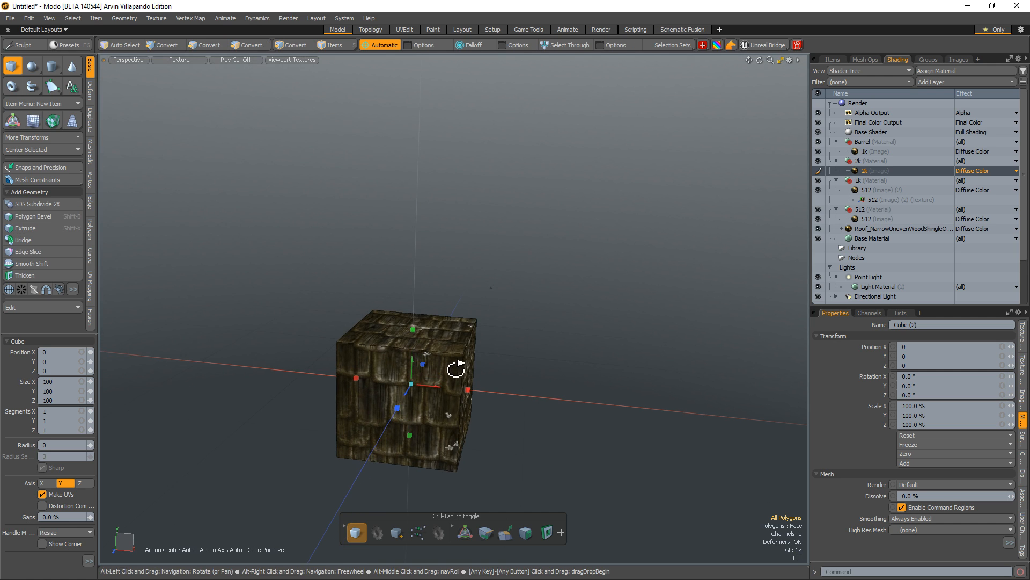
- Set the cube primitive's size to 300 in X, Y and Z
left_click(52, 382)
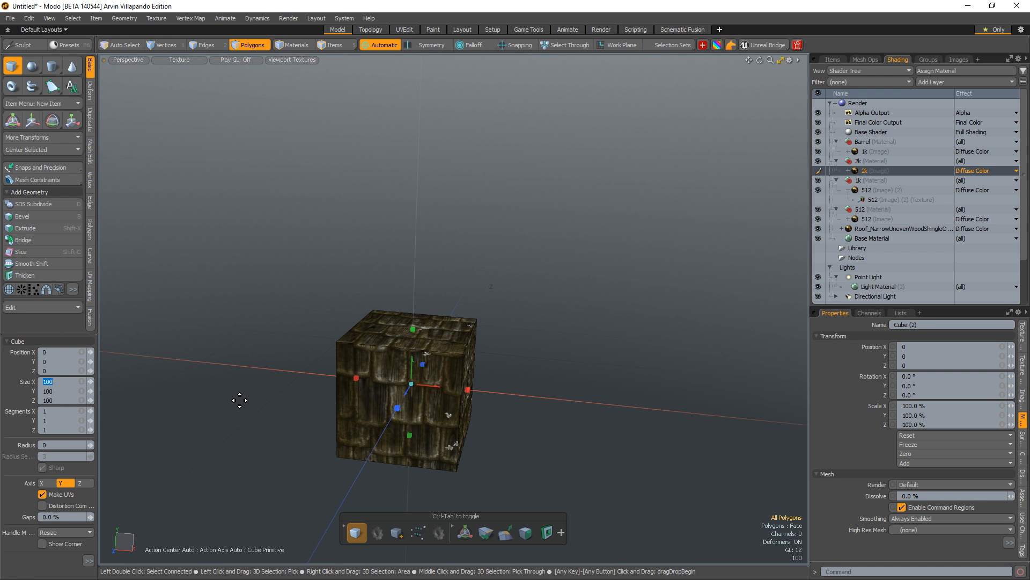
type("300")
key("Tab")
type("3")
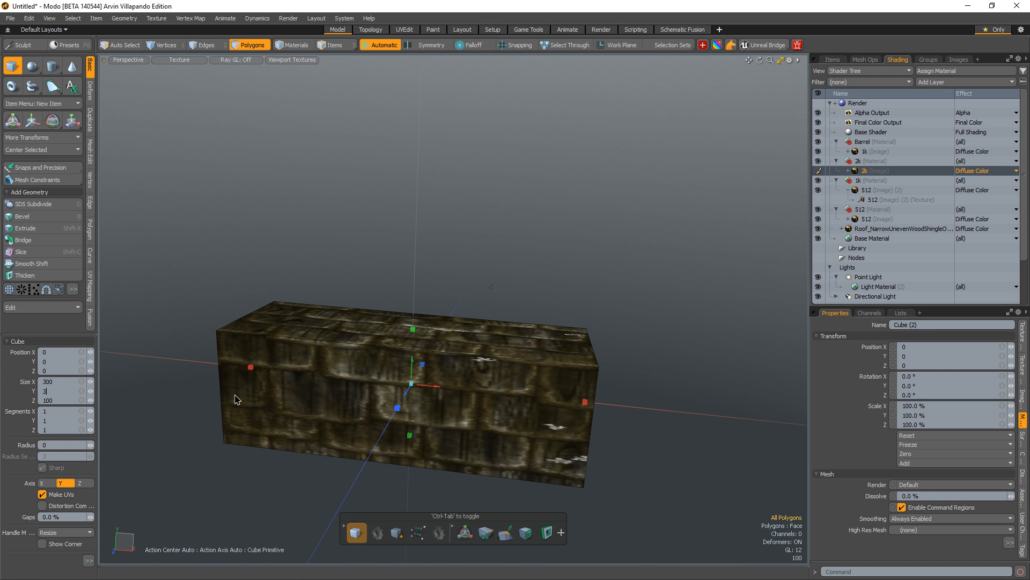
type("00")
key("Tab")
type("30")
key("Return")
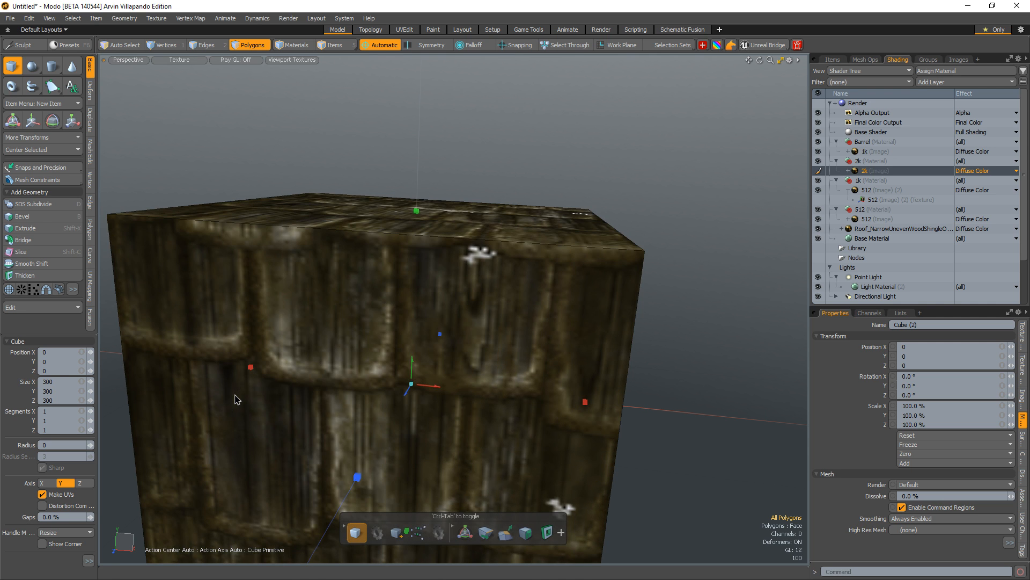
scroll(499, 293, "down", 5)
left_click_drag(509, 354, 468, 355, "alt")
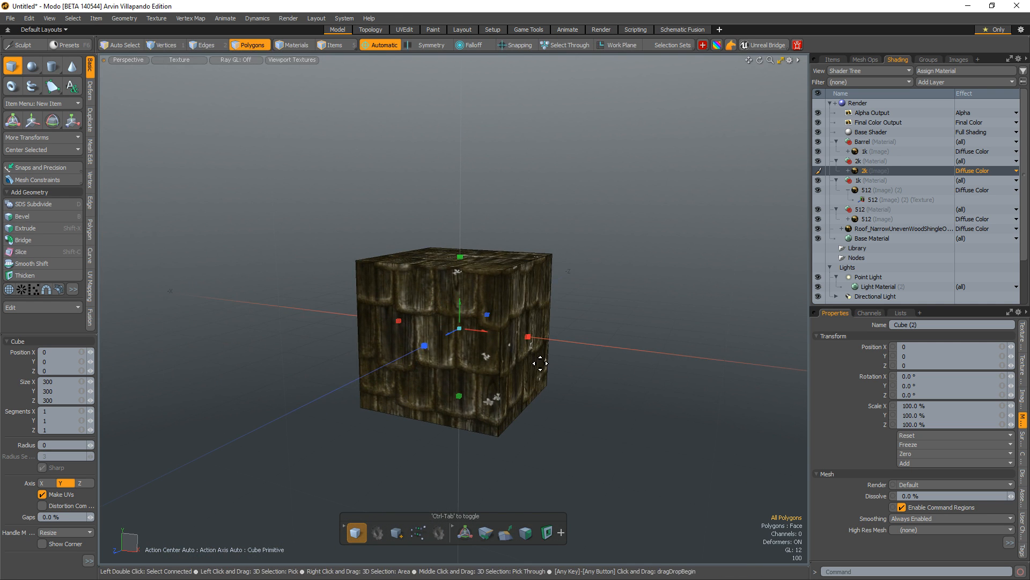
- Set the cube primitive's Y position to 150 so it rests on the ground plane
left_click_drag(456, 395, 448, 385, "alt")
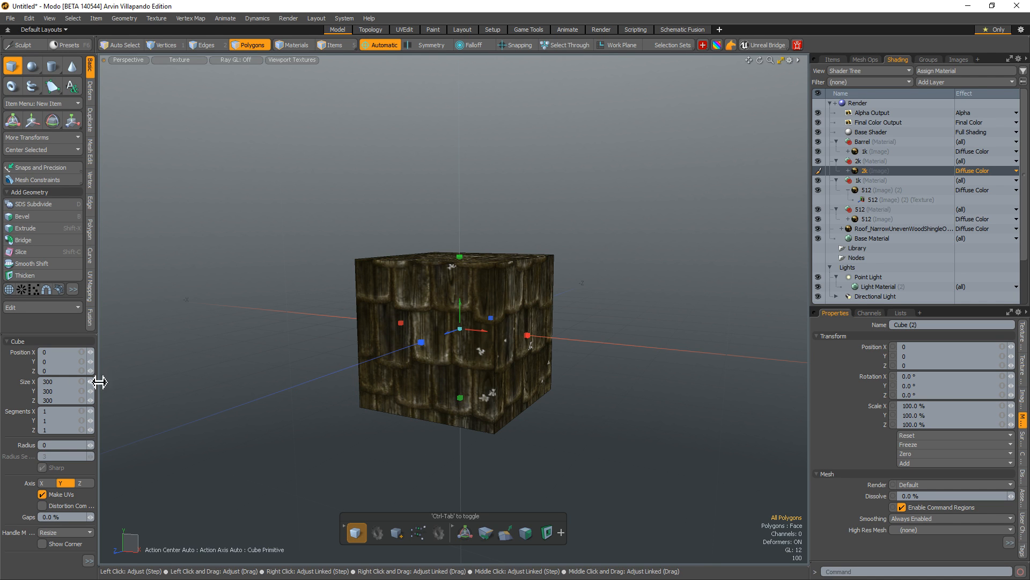
left_click(62, 360)
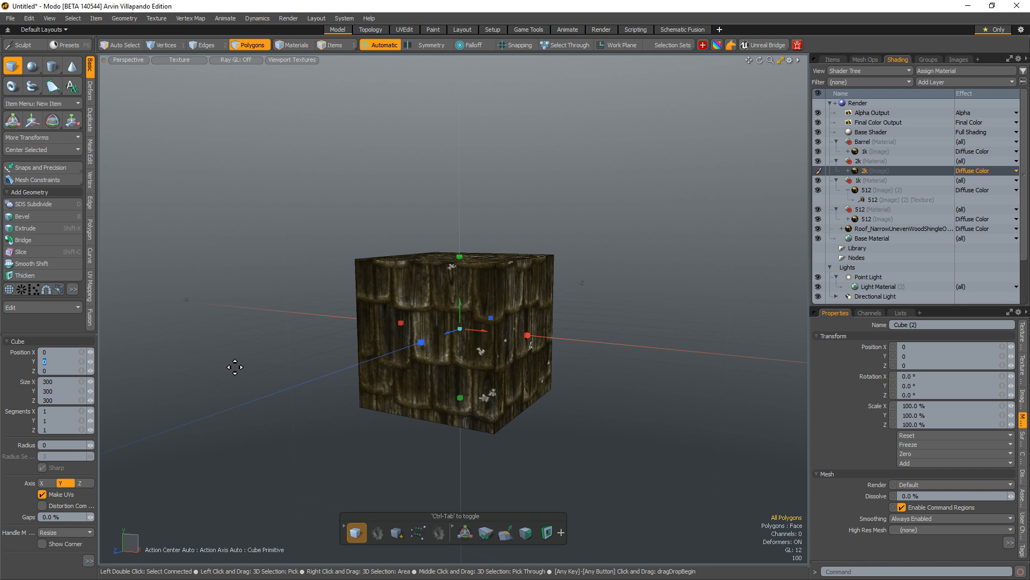
key("Return")
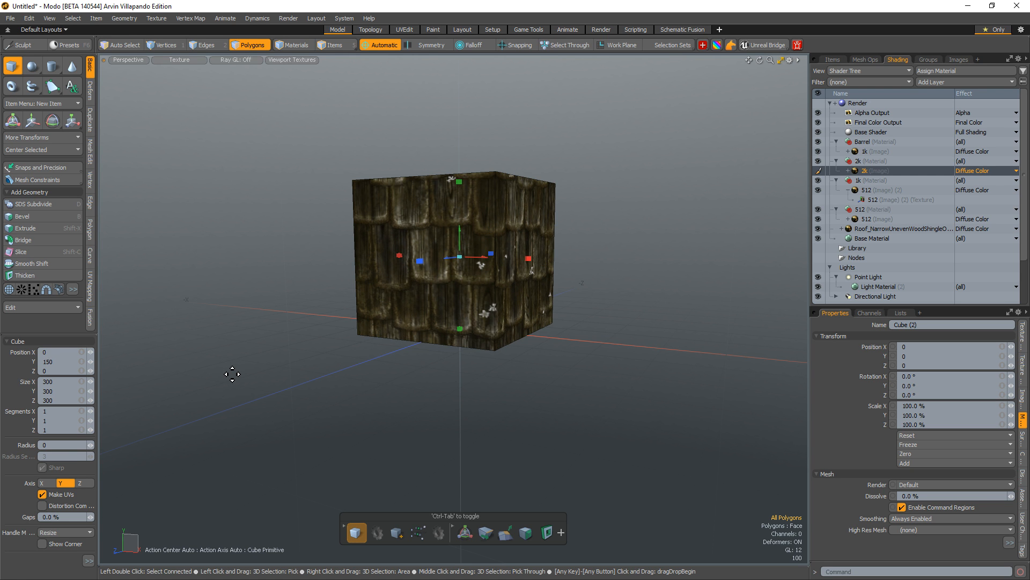
- Finish the cube primitive and set the viewport's shading style to Shaded
left_click_drag(511, 339, 580, 269, "alt")
key("space")
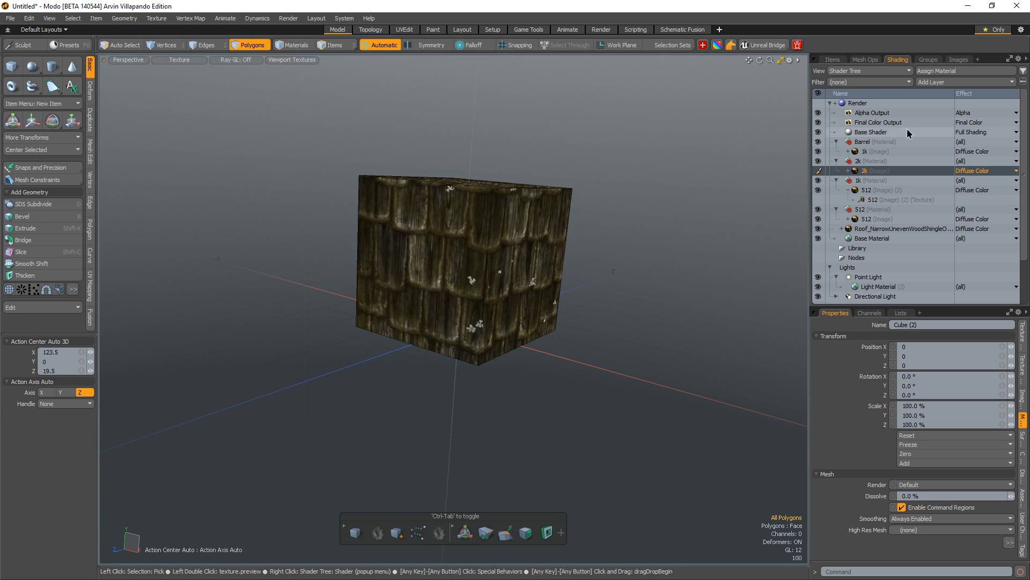
left_click(166, 60)
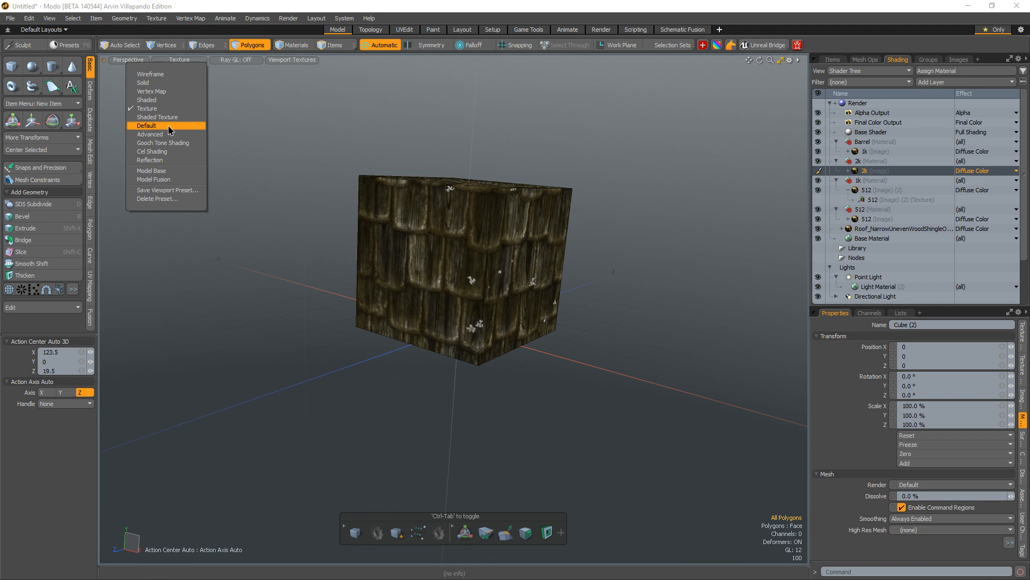
left_click(156, 100)
- Bevel the cube's top polygon upward with a shift of 201 and no inset
mouse_move(474, 166)
left_mouse_down("alt")
mouse_move(469, 207)
mouse_move(481, 192)
mouse_move(460, 239)
mouse_move(476, 212)
left_mouse_up("alt")
left_click(460, 239)
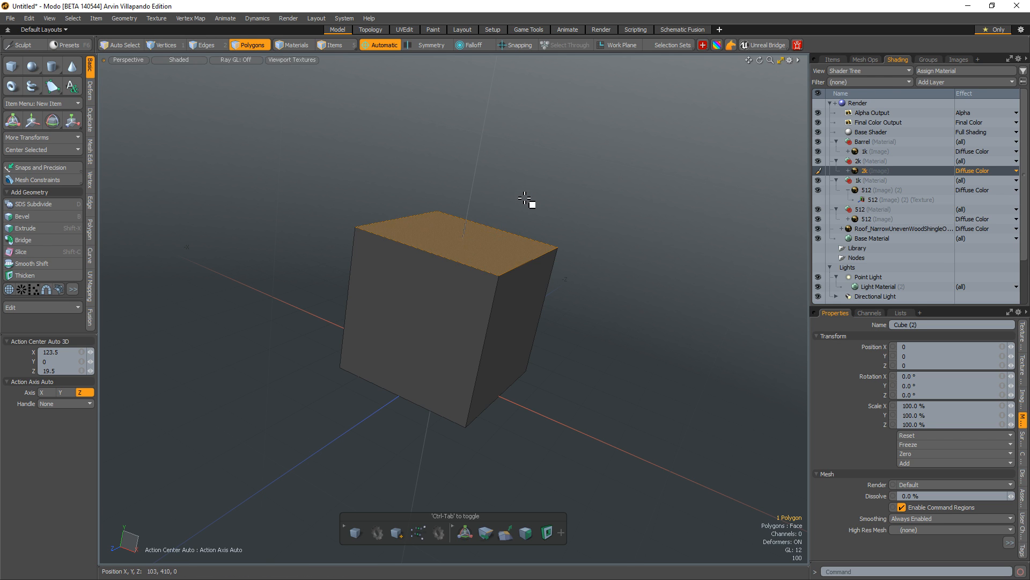
key("b")
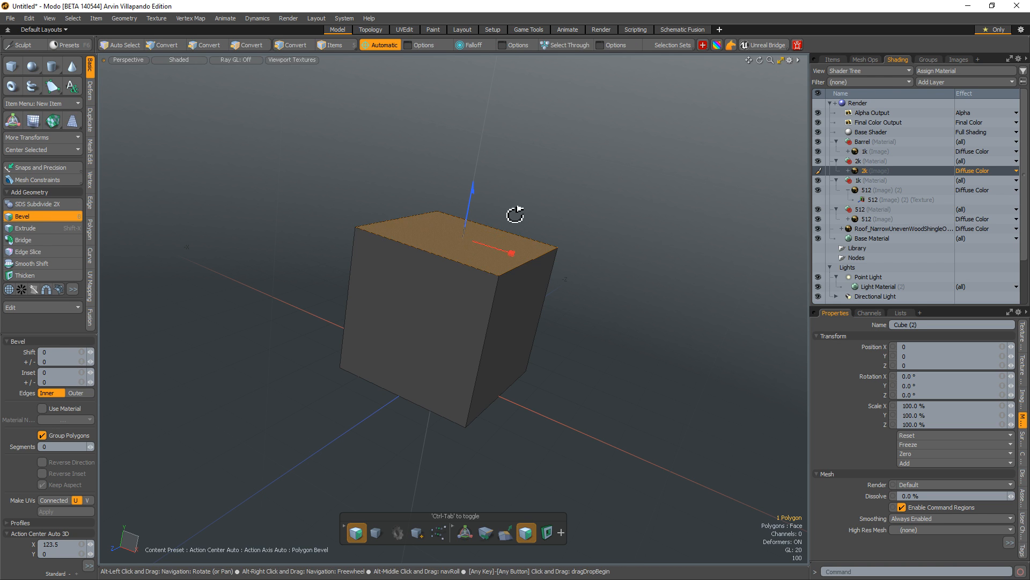
left_click_drag(516, 214, 475, 102, "alt")
left_click_drag(389, 237, 352, 278, "alt")
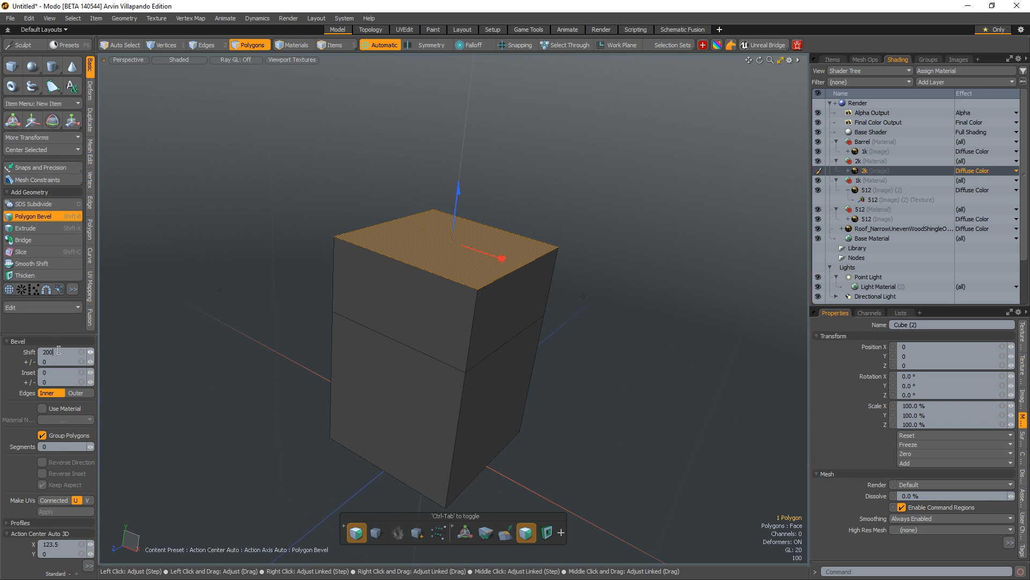
key("Return")
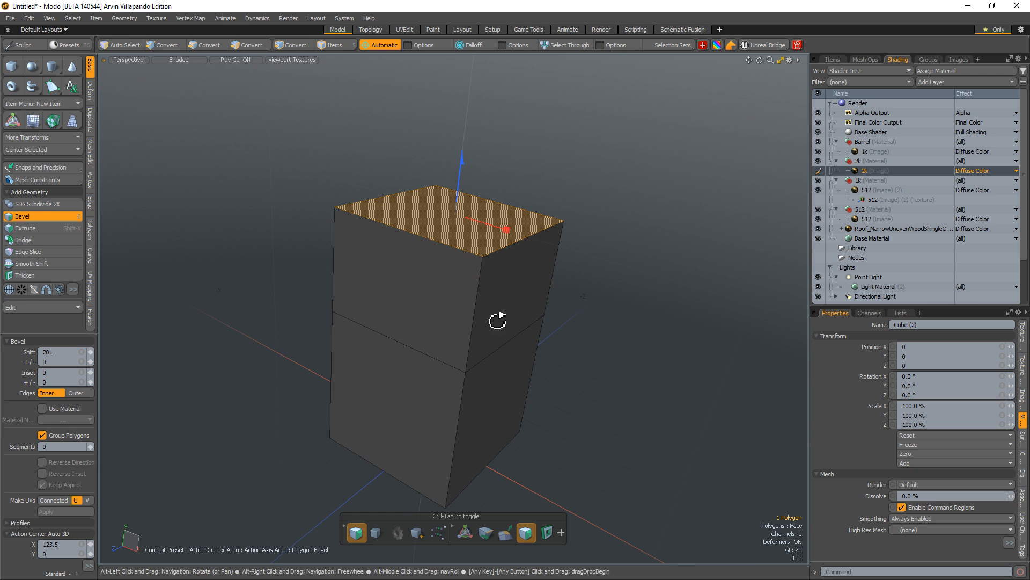
left_click_drag(497, 321, 480, 295, "alt")
key("q")
left_click(638, 236)
- Collapse the two opposite top edges that run along X, turning the upper block into a pitched roof
key("2")
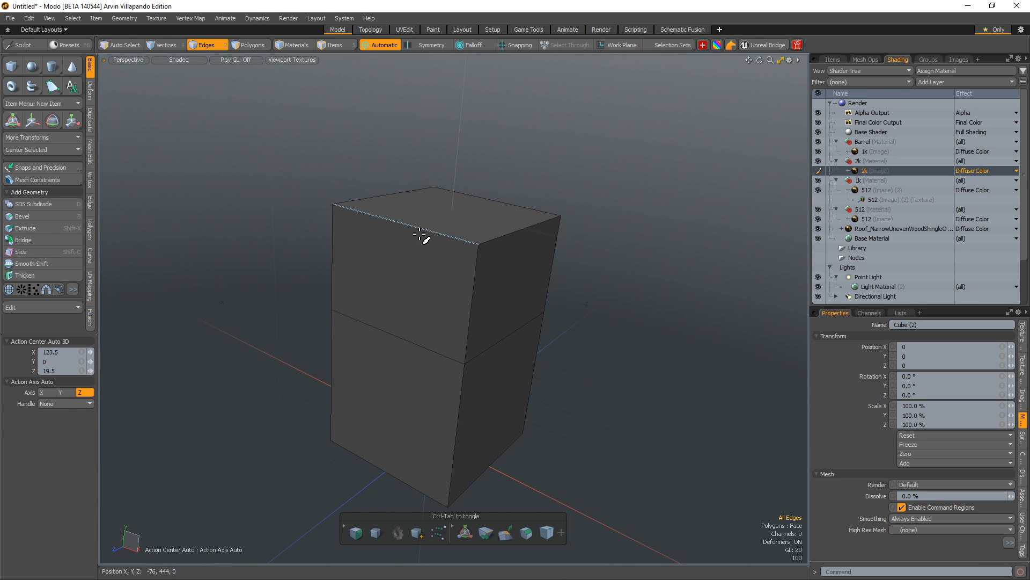
left_click(419, 232)
left_click(517, 211, "shift")
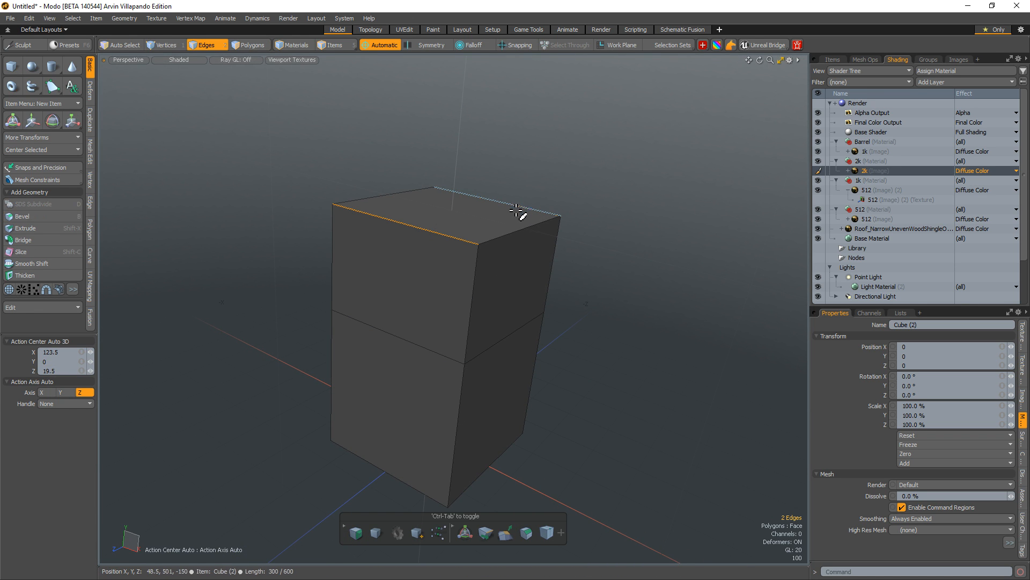
right_click(516, 210)
mouse_move(531, 219)
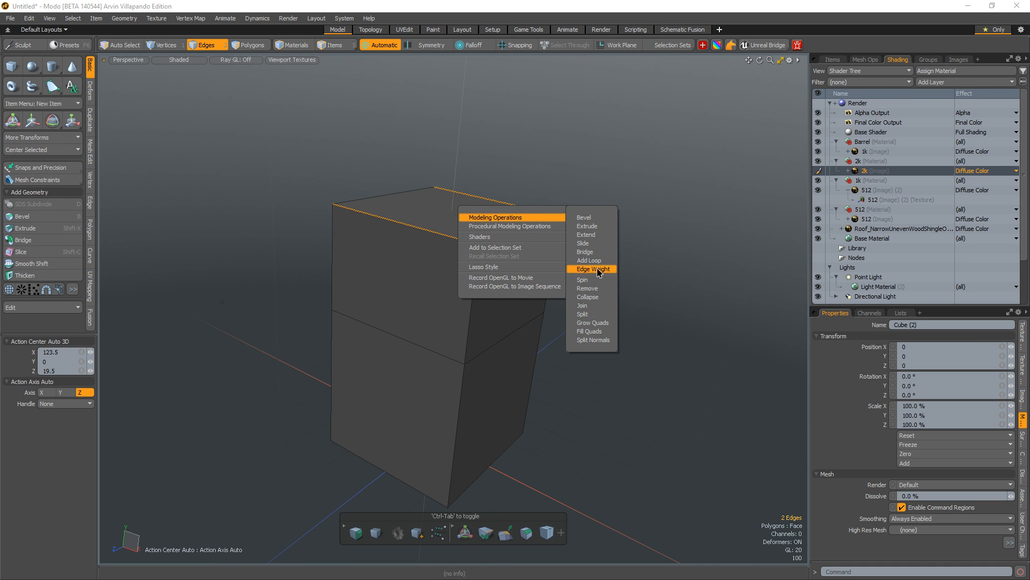
left_click(589, 297)
left_click_drag(594, 302, 595, 235, "alt")
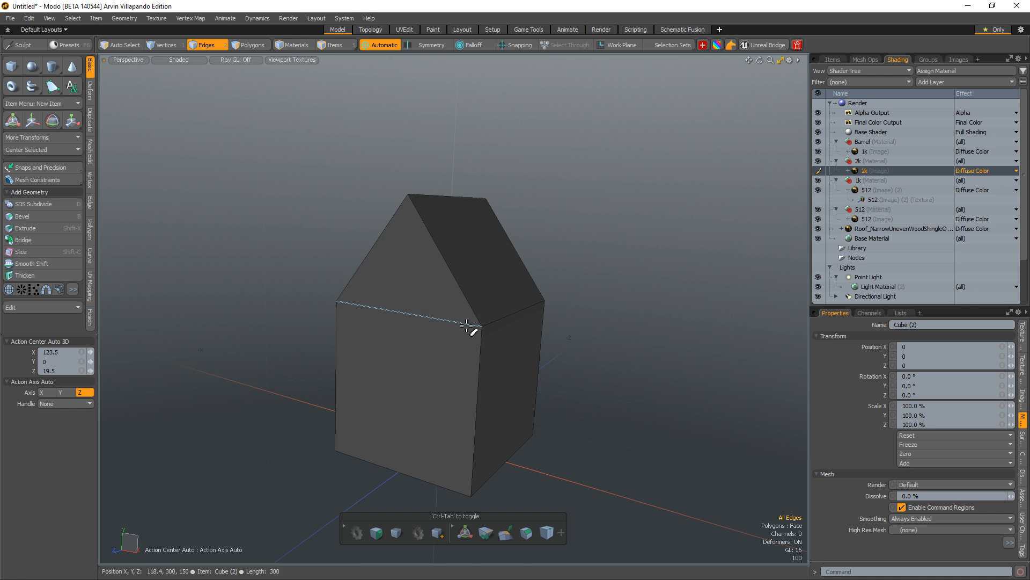
- Move the roof's ridge edge up by 50 in Y
left_click(453, 203)
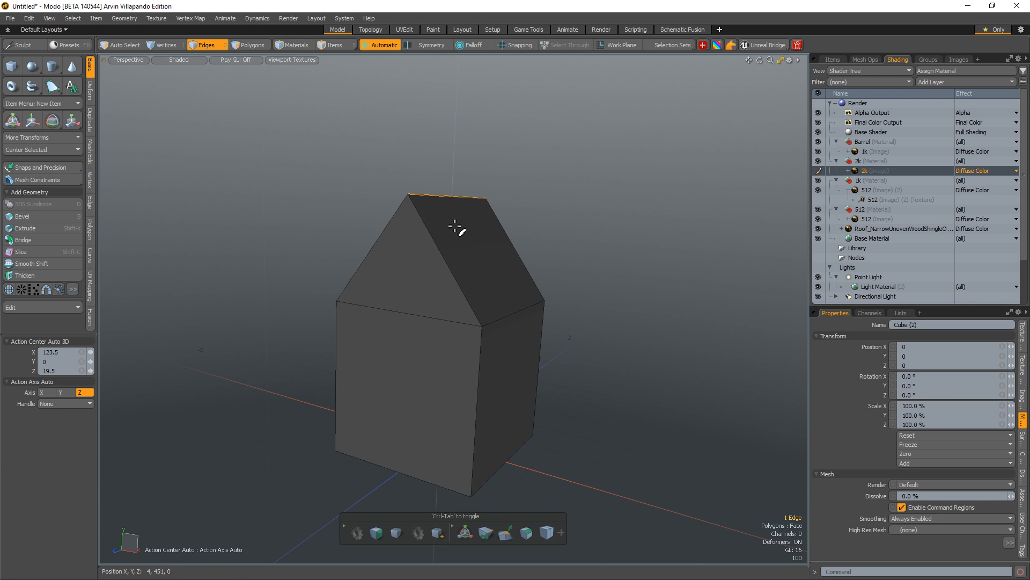
key("w")
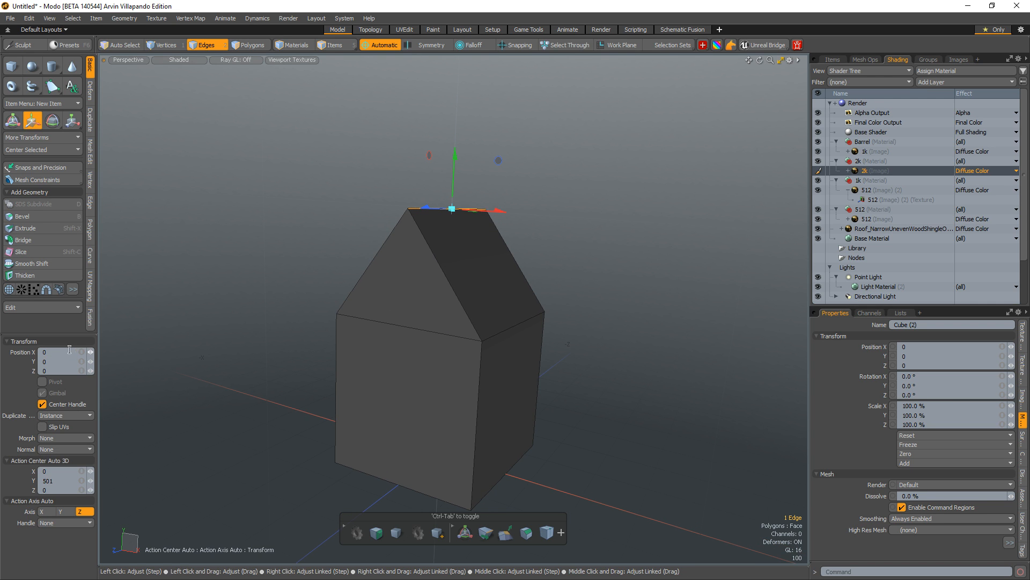
left_click(58, 362)
type("50")
key("Return")
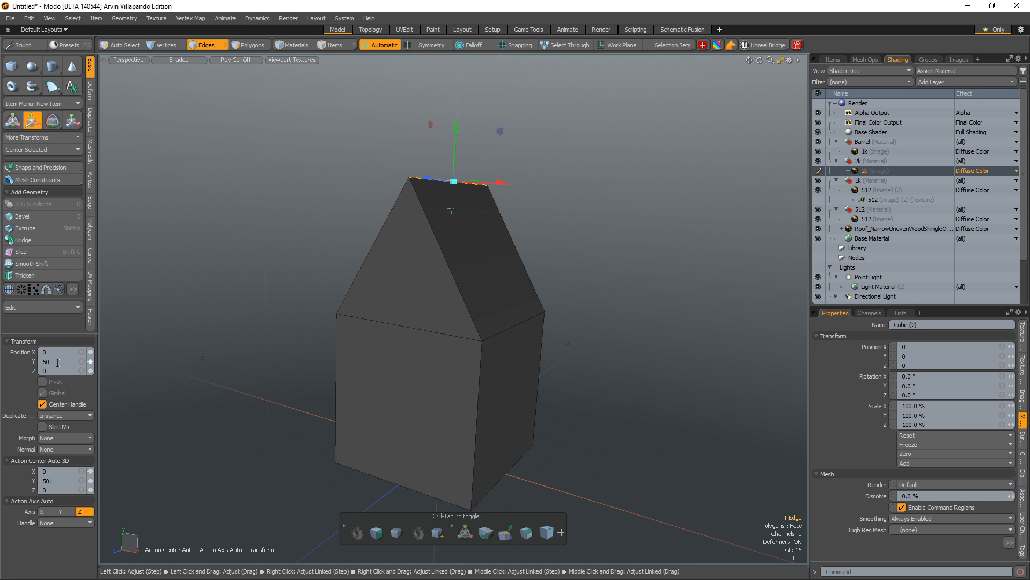
key("q")
left_click(567, 381)
left_click_drag(459, 379, 427, 380, "alt")
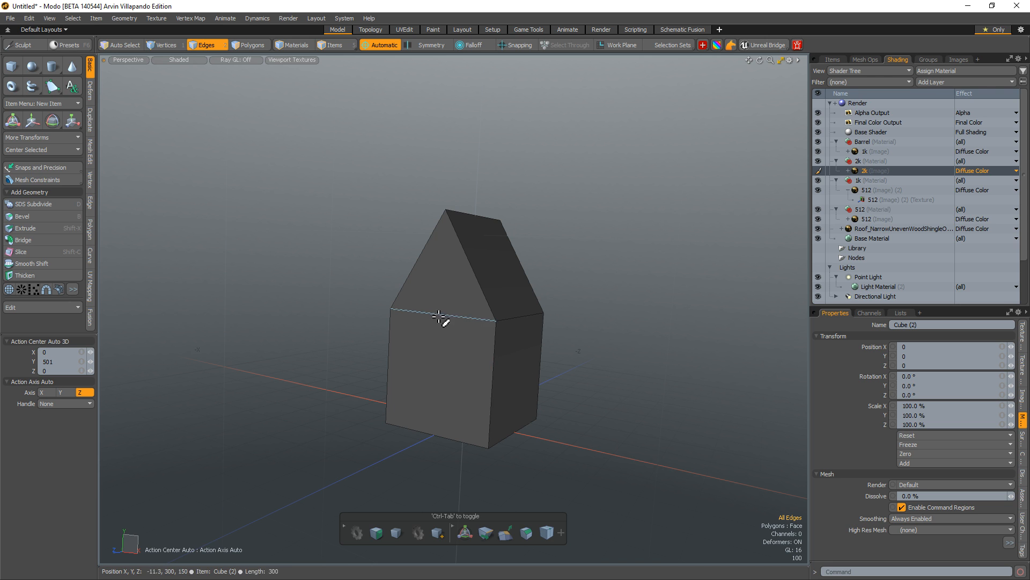
left_click(475, 215)
left_click_drag(511, 230, 525, 228, "alt")
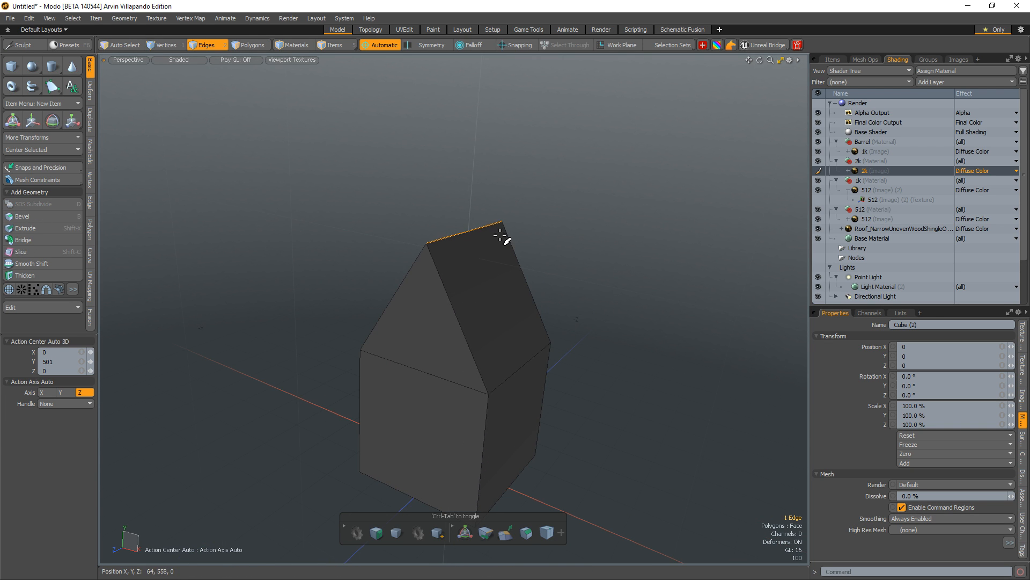
key("b")
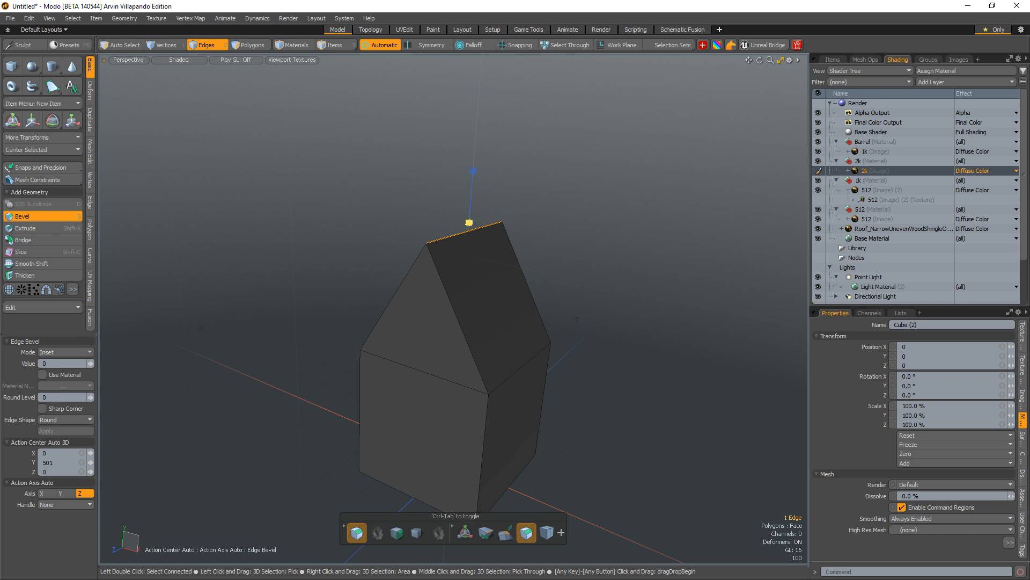
- Undo the ridge bevel, the ridge move and the edge collapse, back to the two selected top edges
key("ctrl+z")
key("ctrl+z")
key("ctrl+z")
key("ctrl+z")
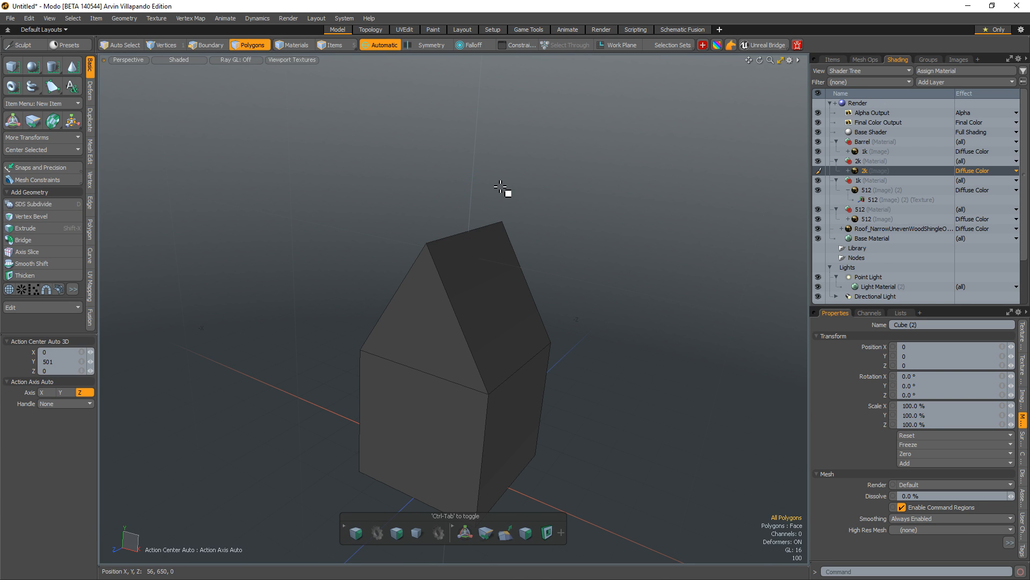
key("ctrl+z")
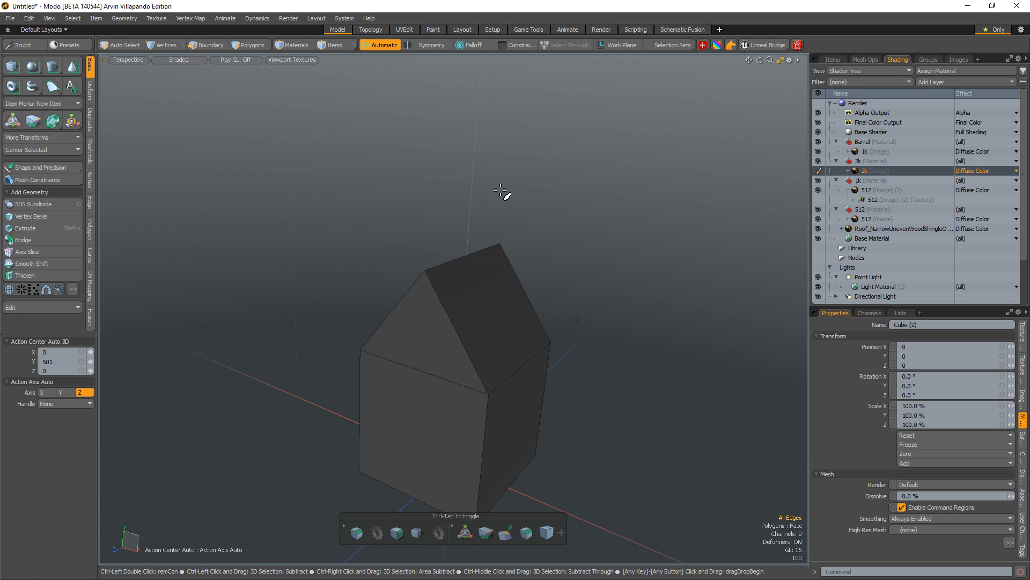
key("ctrl+z")
- Scale the two selected top edges along X to about 8.5% to form a narrow, flat roof ridge
key("y")
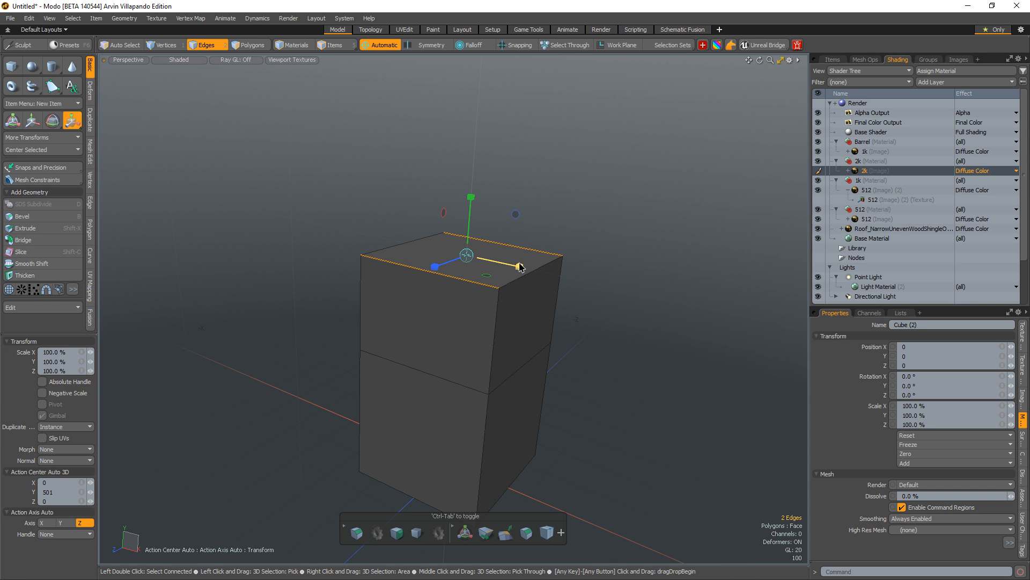
left_click_drag(519, 266, 472, 256)
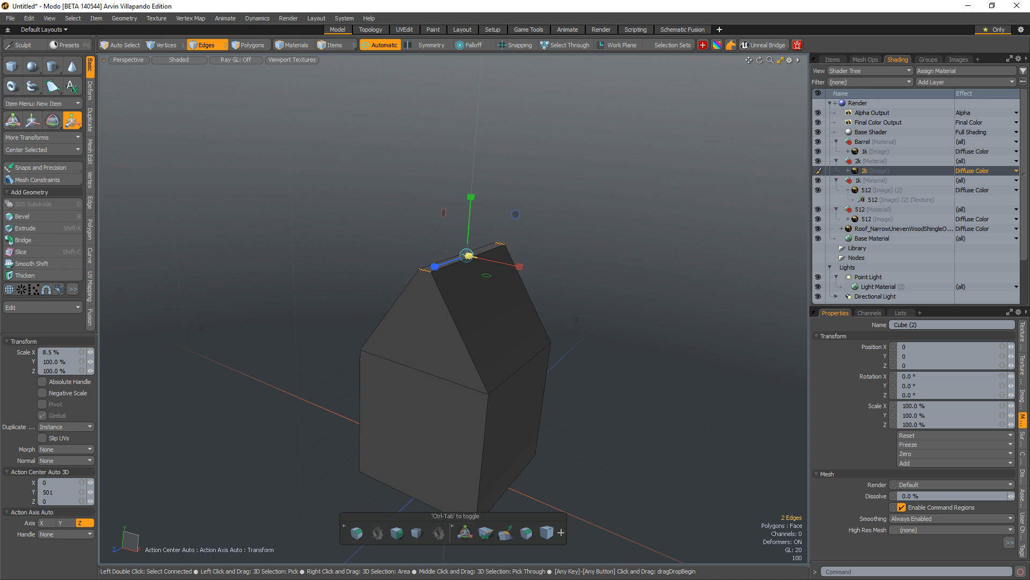
key("q")
left_click(590, 262)
- Loop slice the house across the short edge of the ridge with a count of 1, cutting it at 50%
left_click_drag(591, 262, 612, 263, "alt")
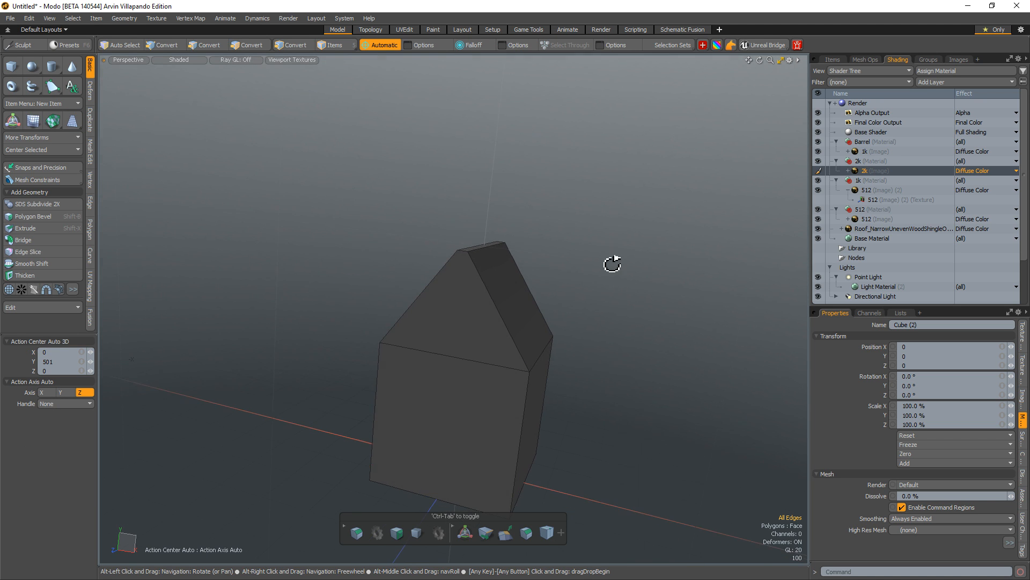
left_click_drag(511, 278, 524, 267, "ctrl+alt")
left_click(460, 250)
key("alt+c")
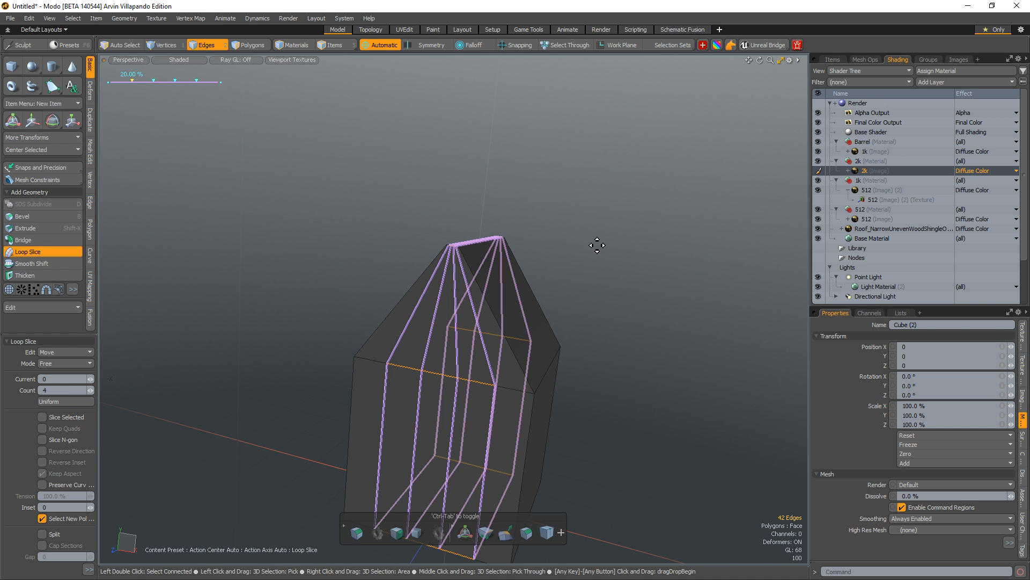
key("ctrl+z")
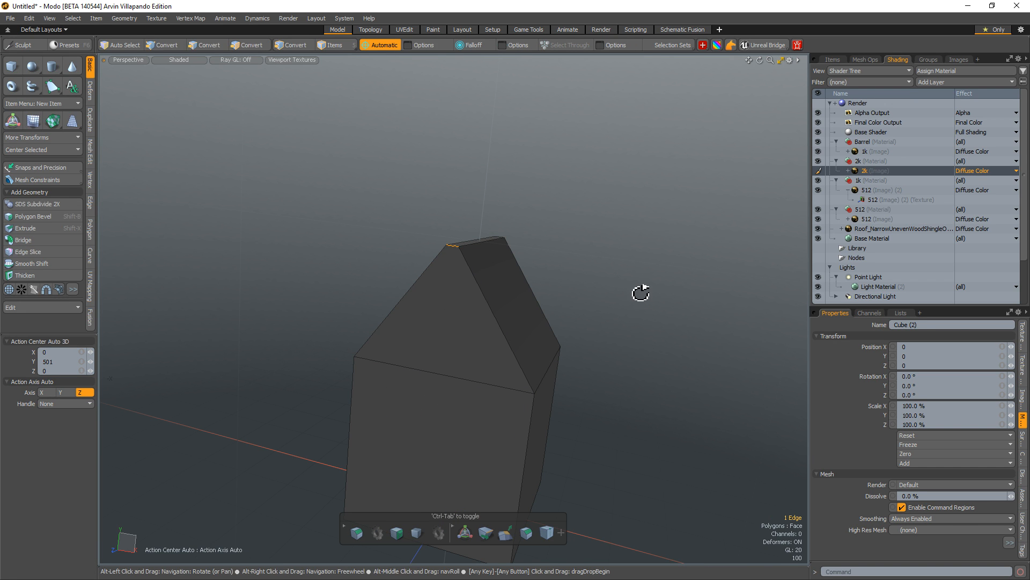
key("alt+c")
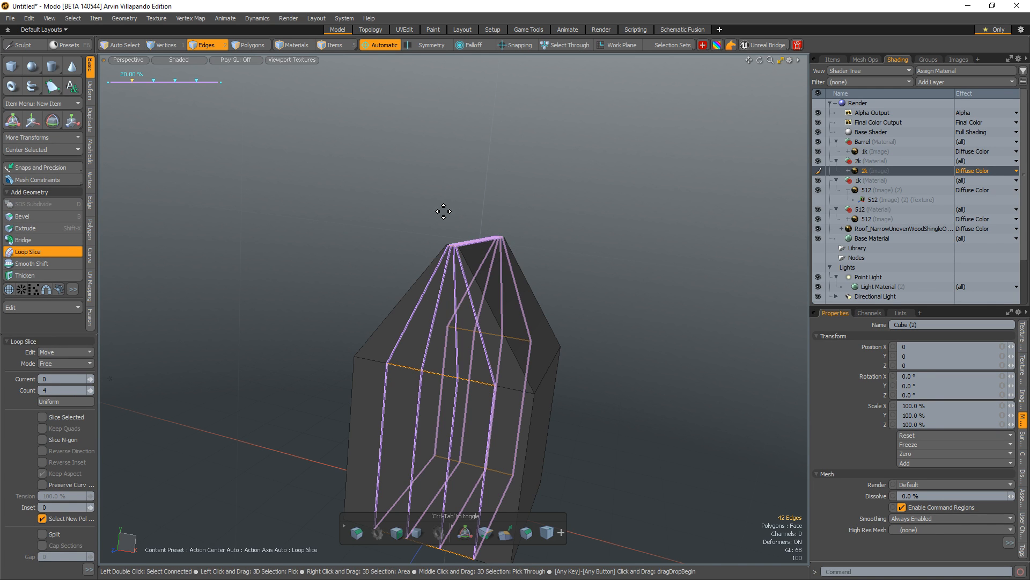
left_click(89, 395)
left_click(90, 395)
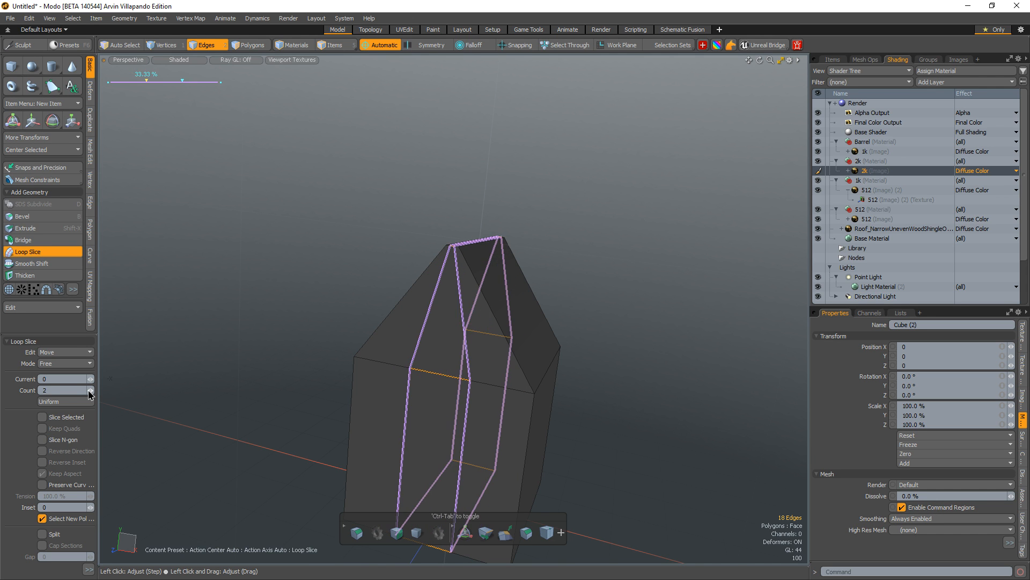
left_click(89, 395)
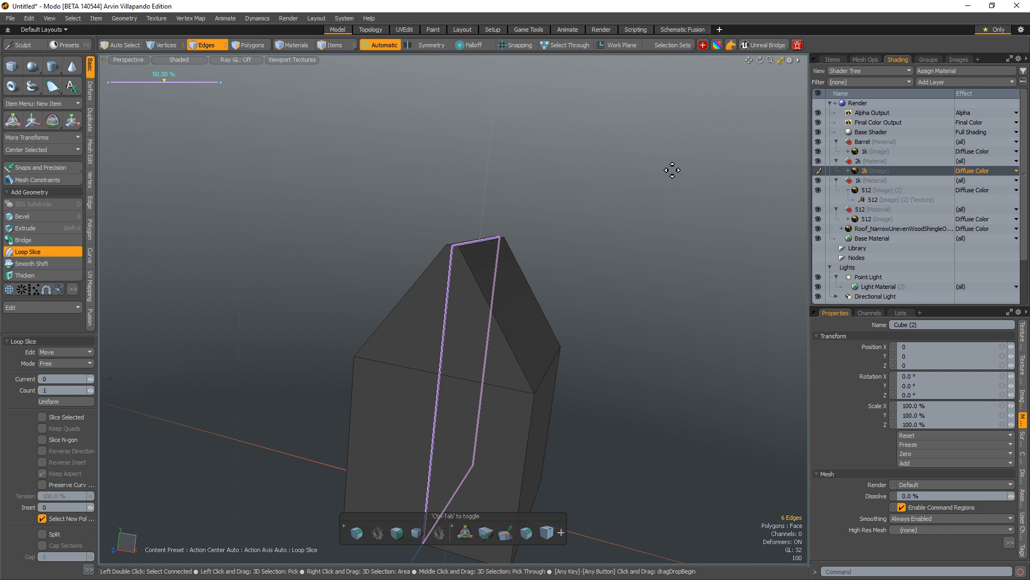
key("space")
left_click(578, 246)
- Move the side wall polygon on the positive X side outward by 100 in X, after trying 150
left_click_drag(578, 246, 472, 126, "alt")
left_click_drag(473, 126, 502, 262, "alt")
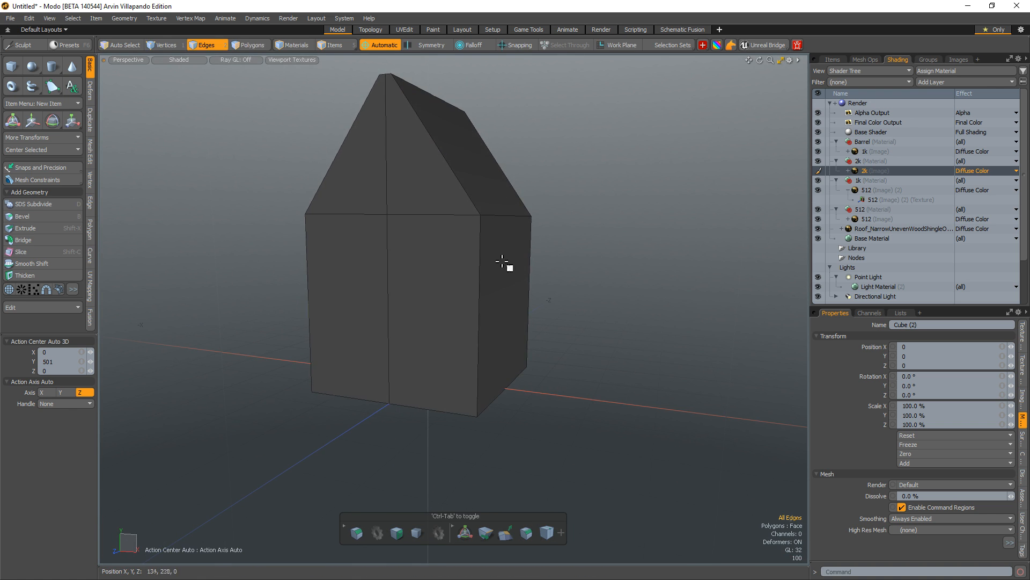
key("3")
left_click(503, 262)
left_click_drag(536, 231, 519, 257, "alt")
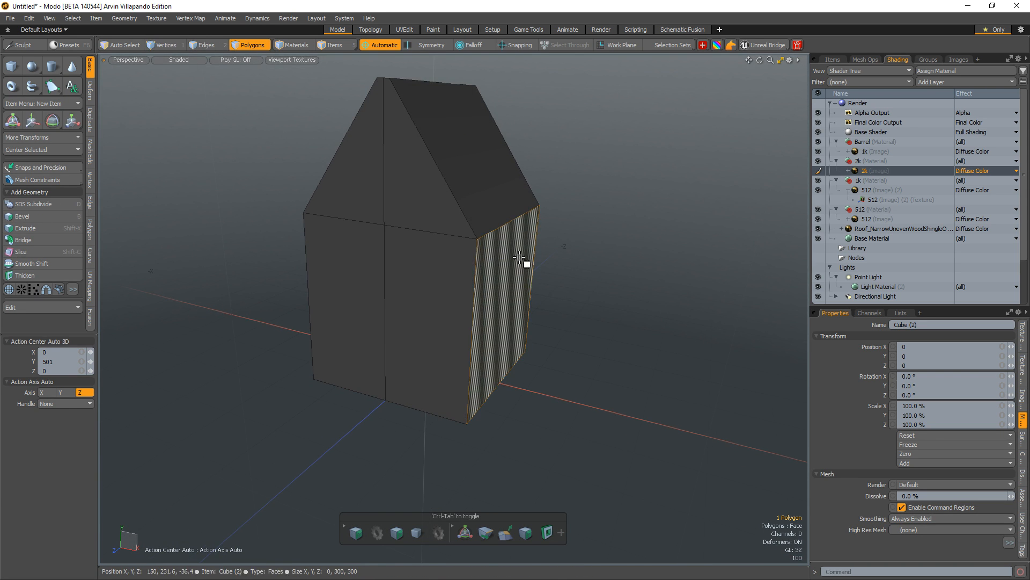
key("w")
left_click_drag(542, 317, 560, 320)
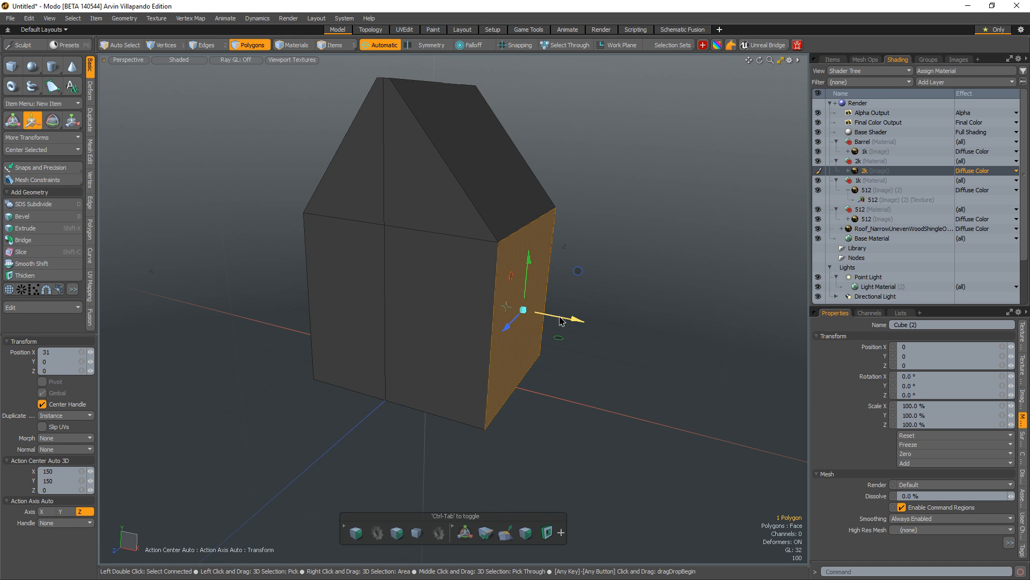
key("ctrl+z")
left_click_drag(488, 349, 430, 345, "alt")
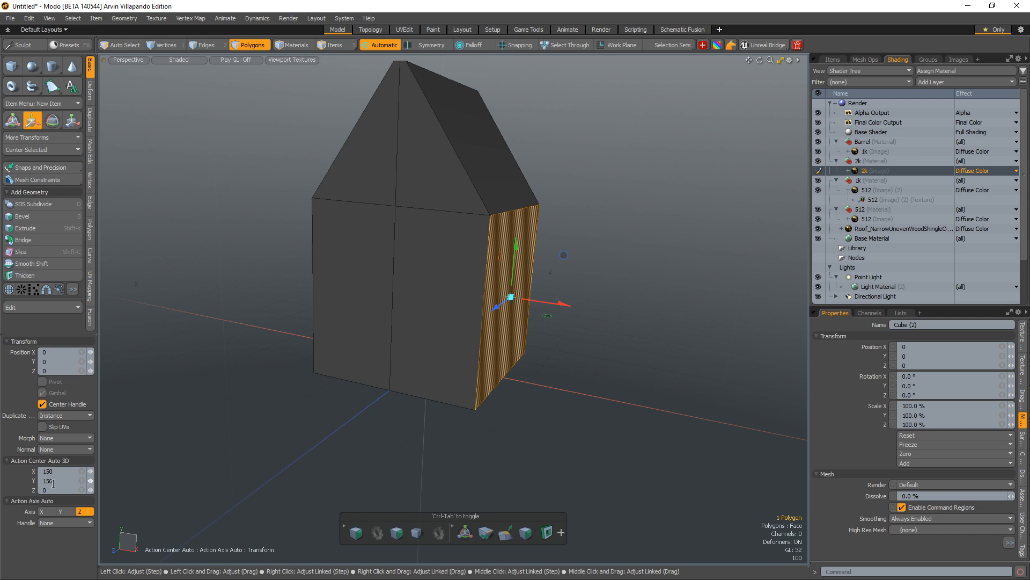
left_click(65, 353)
type("150")
key("Return")
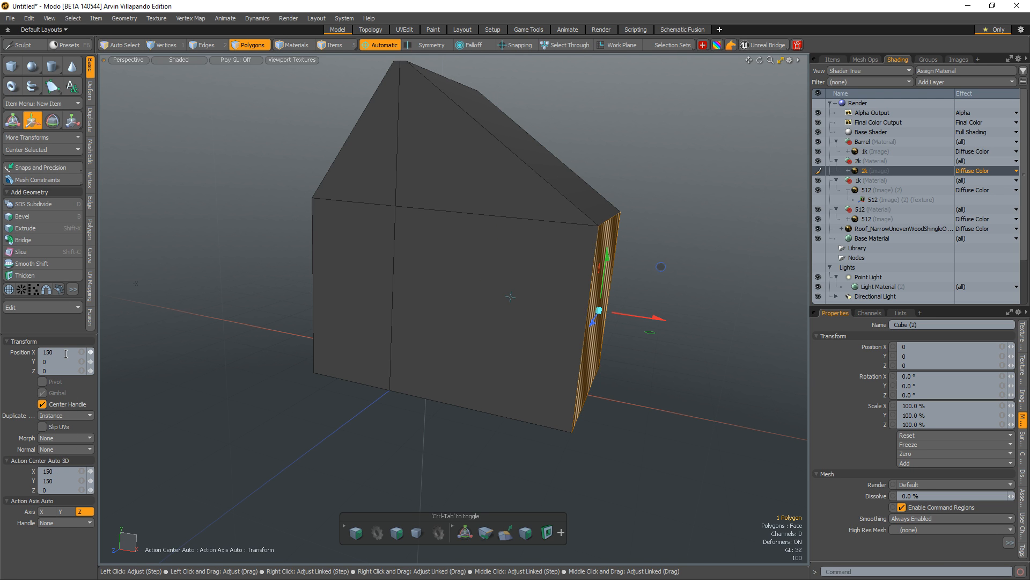
key("Return")
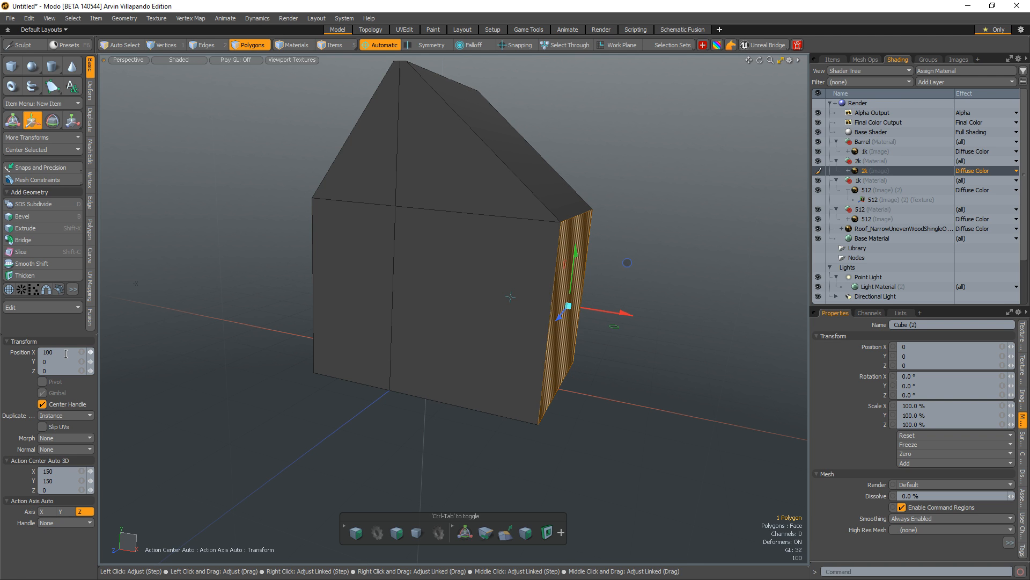
key("q")
left_click(601, 187)
- Select the centre edge loop running around the house and split the mesh along it
key("2")
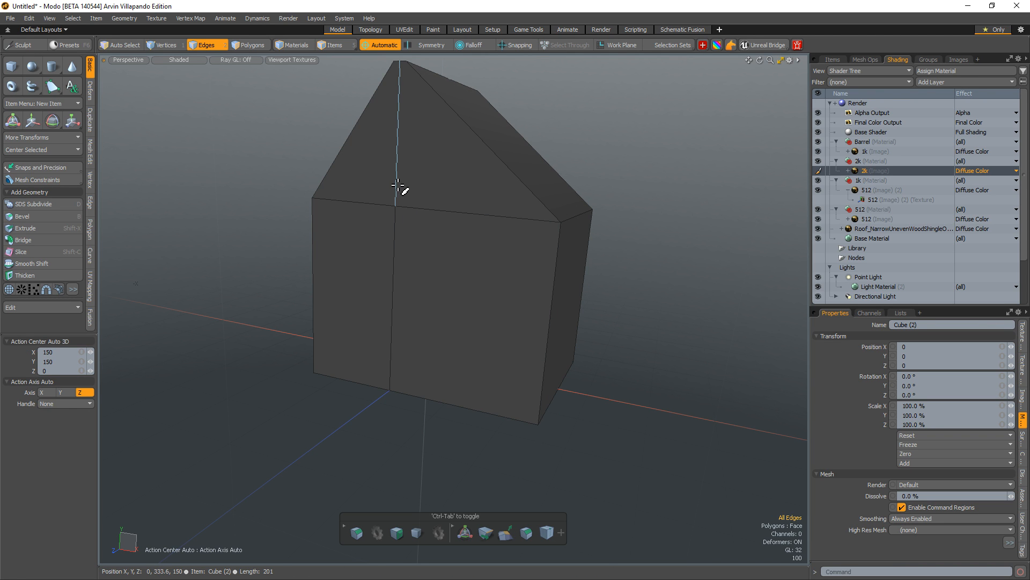
double_click(398, 185)
right_click(396, 185)
left_click(398, 151)
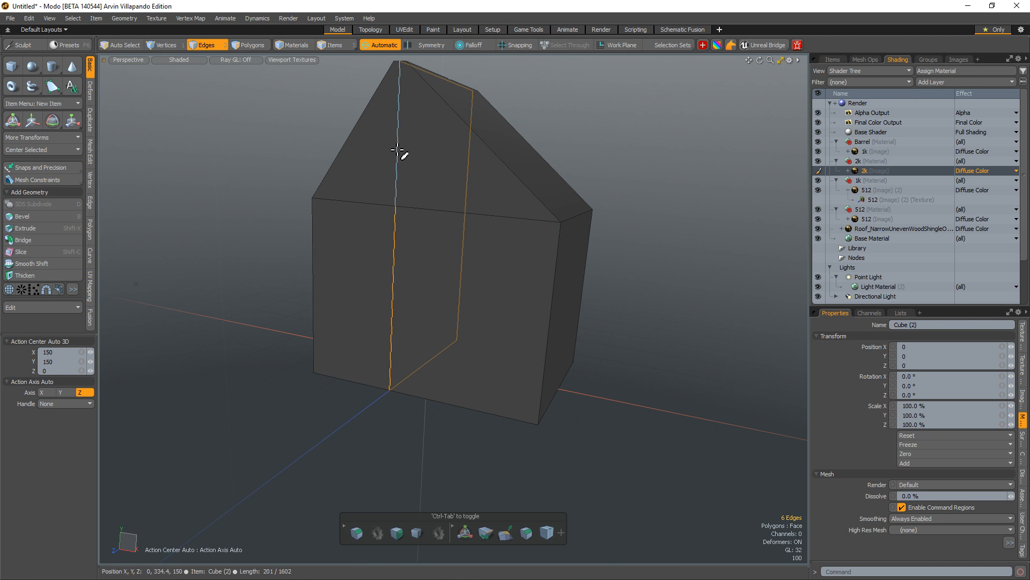
left_click(398, 151)
double_click(398, 151)
right_click(397, 150)
mouse_move(399, 160)
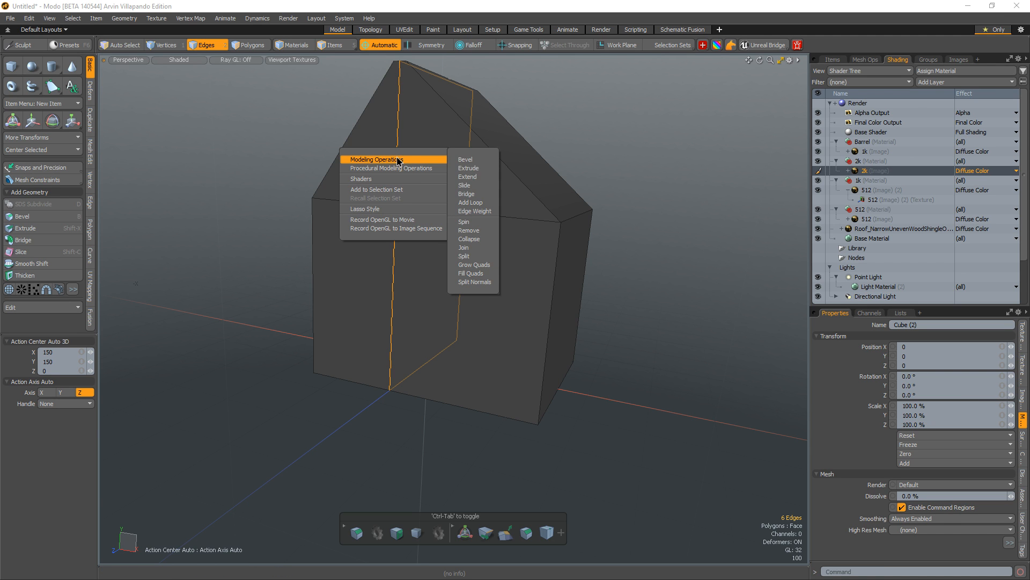
left_click(464, 256)
left_click(412, 287)
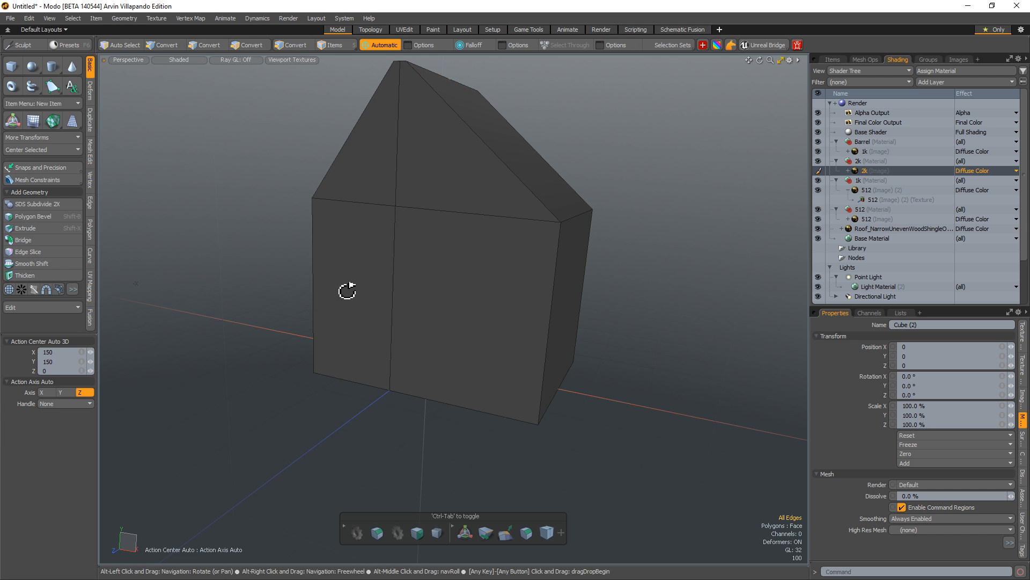
- Select all connected polygons of the house half on the negative X side and delete them
key("3")
double_click(387, 286)
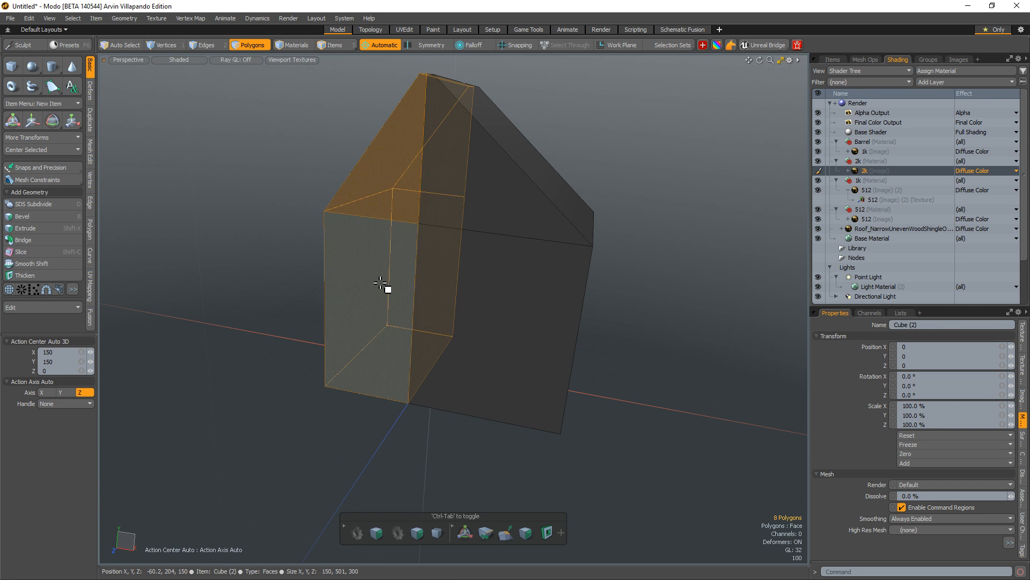
key("Delete")
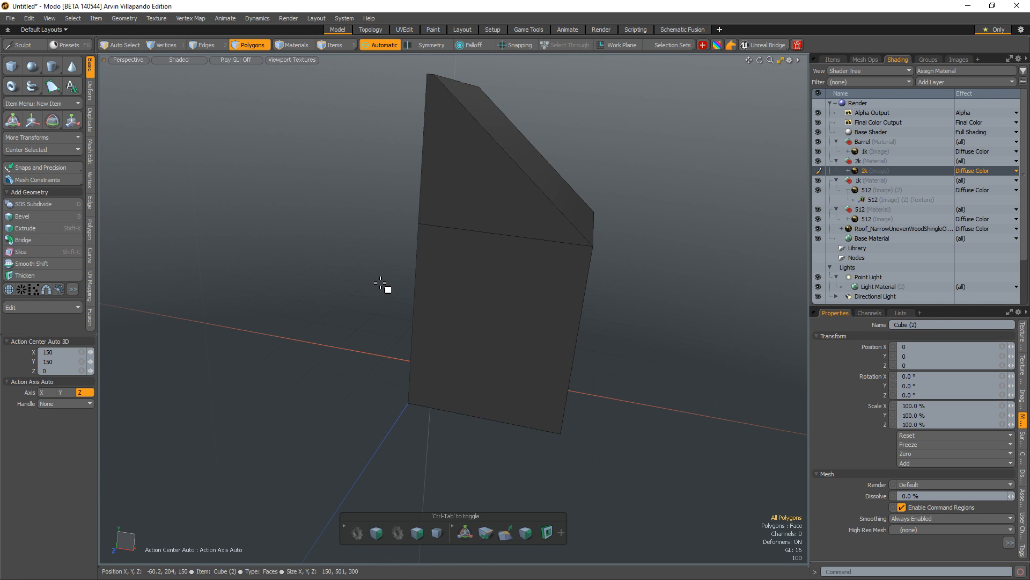
- Select the whole remaining half of the house and mirror it across the X axis with inverted polygons and merged vertices
left_click_drag(387, 288, 510, 285, "alt")
double_click(526, 299)
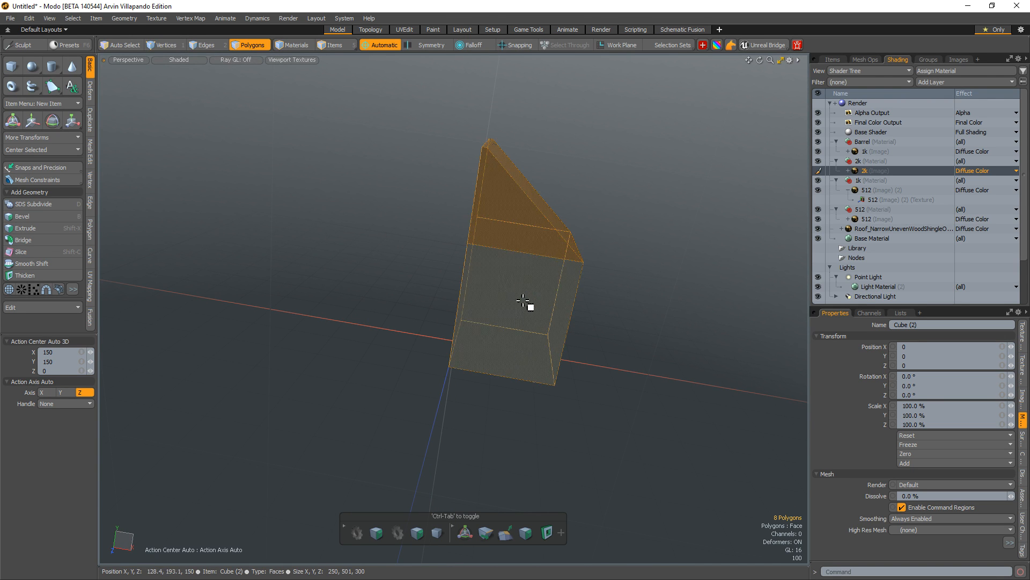
key("shift+v")
key("ctrl+z")
key("ctrl+z")
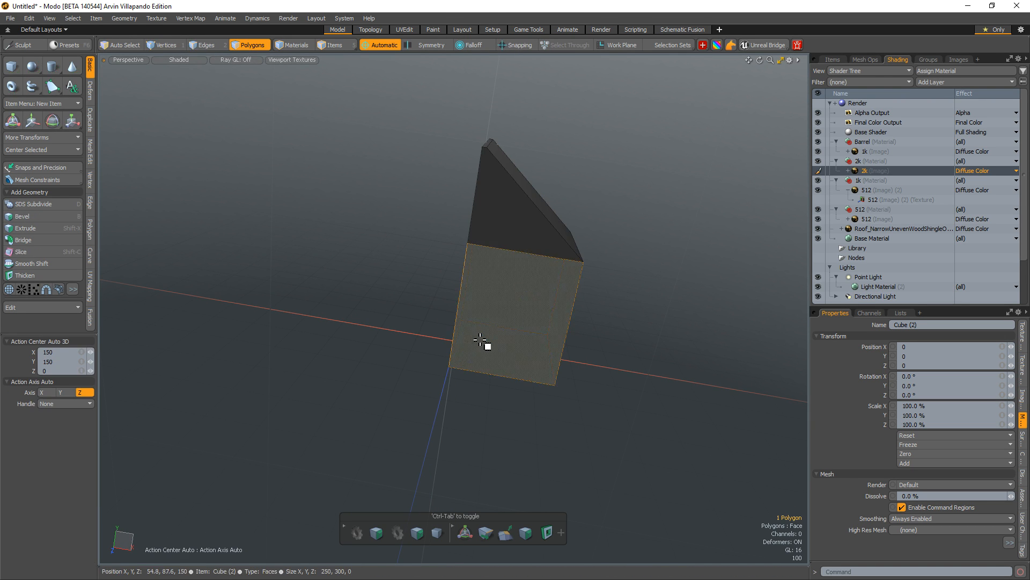
double_click(495, 327)
key("shift+v")
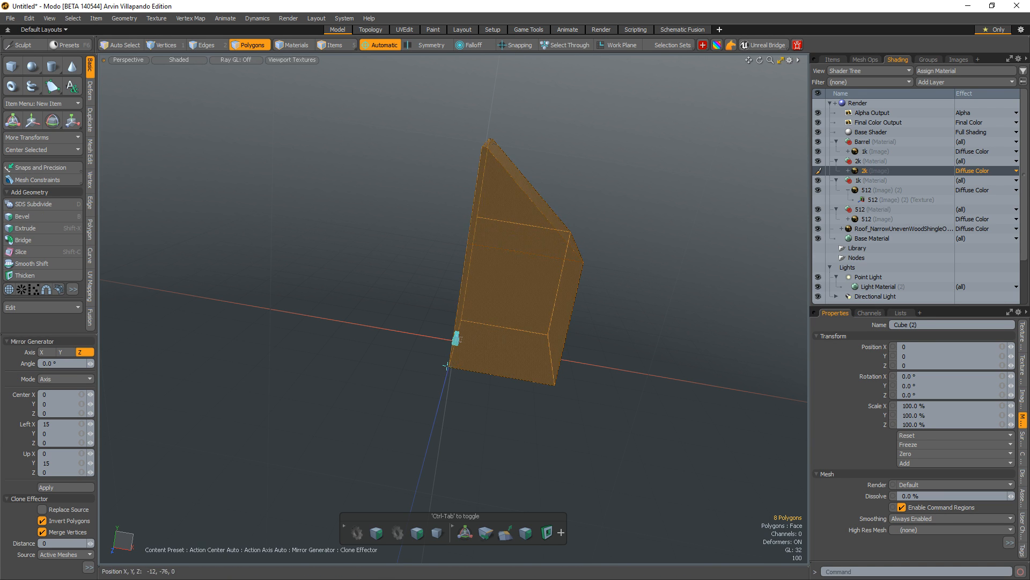
left_click(50, 352)
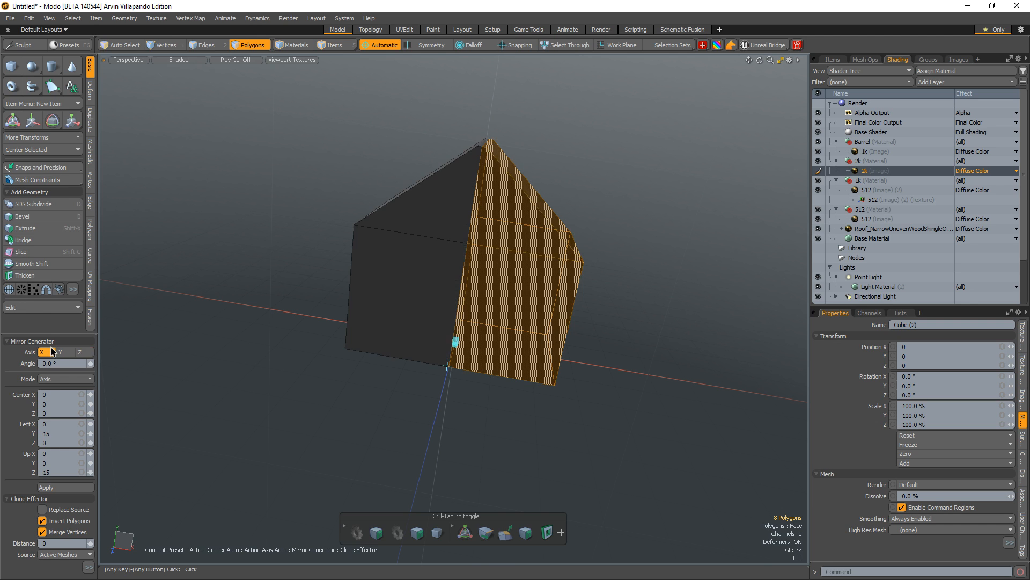
- Turn on snapping and reposition the mirror centre so the two halves meet along the cut, finishing the mirror
left_click_drag(455, 343, 433, 417)
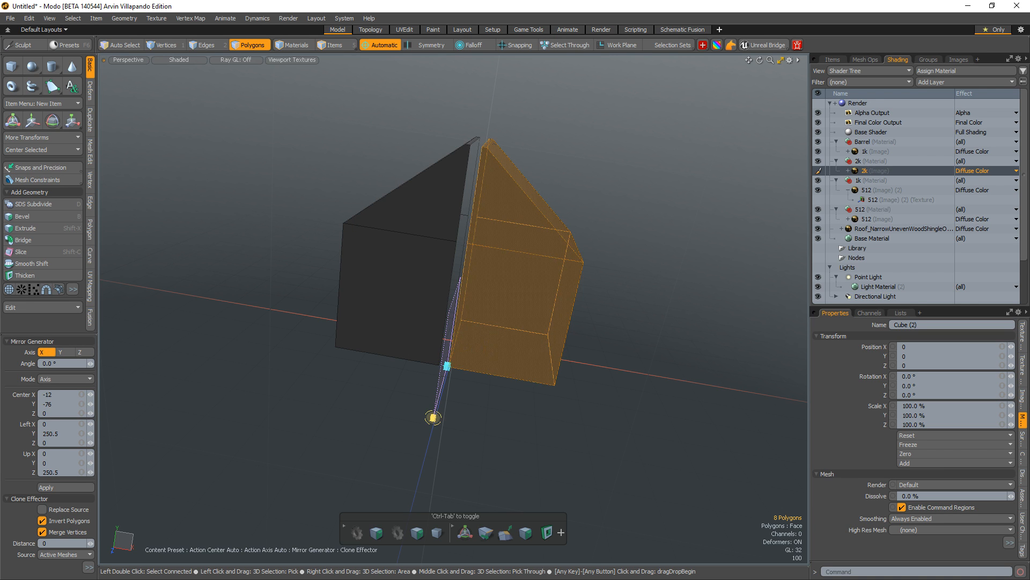
left_click_drag(444, 367, 444, 364)
scroll(510, 327, "up", 5)
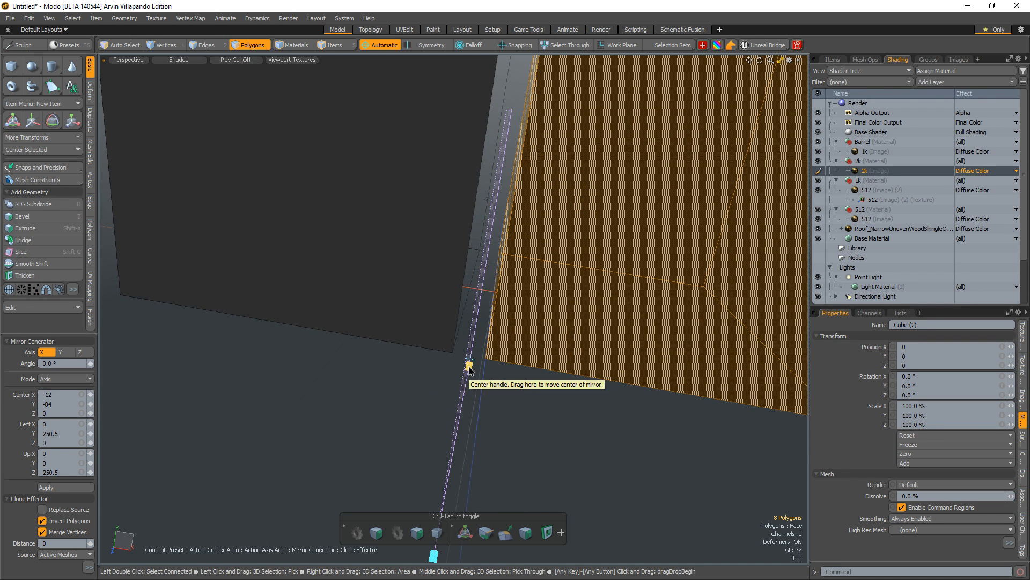
left_click(516, 45)
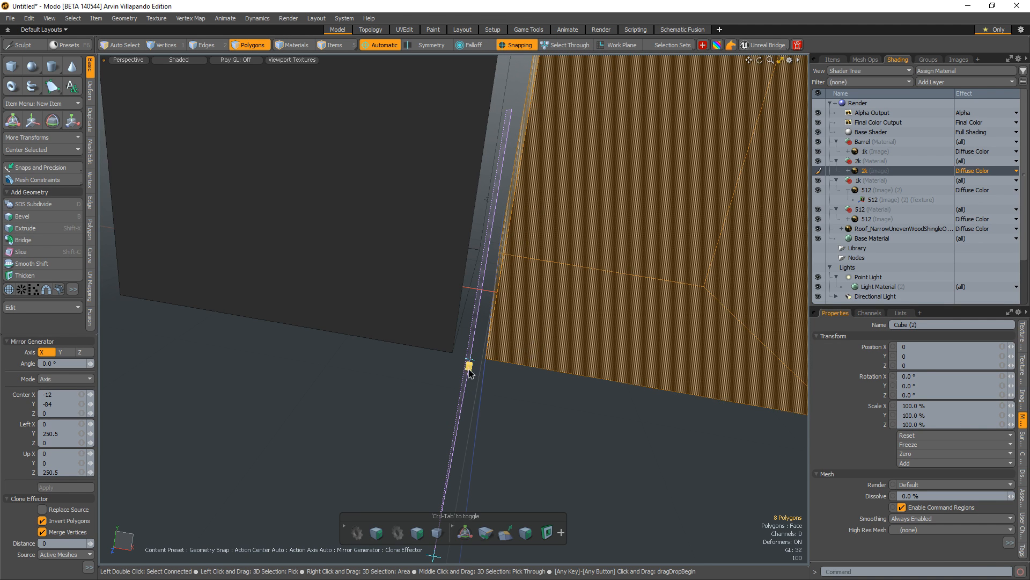
left_click_drag(470, 370, 364, 438)
key("q")
- Select the centre edge loop where the mirrored halves join and remove it
left_click(416, 394)
scroll(418, 394, "down", 7)
scroll(455, 215, "up", 6)
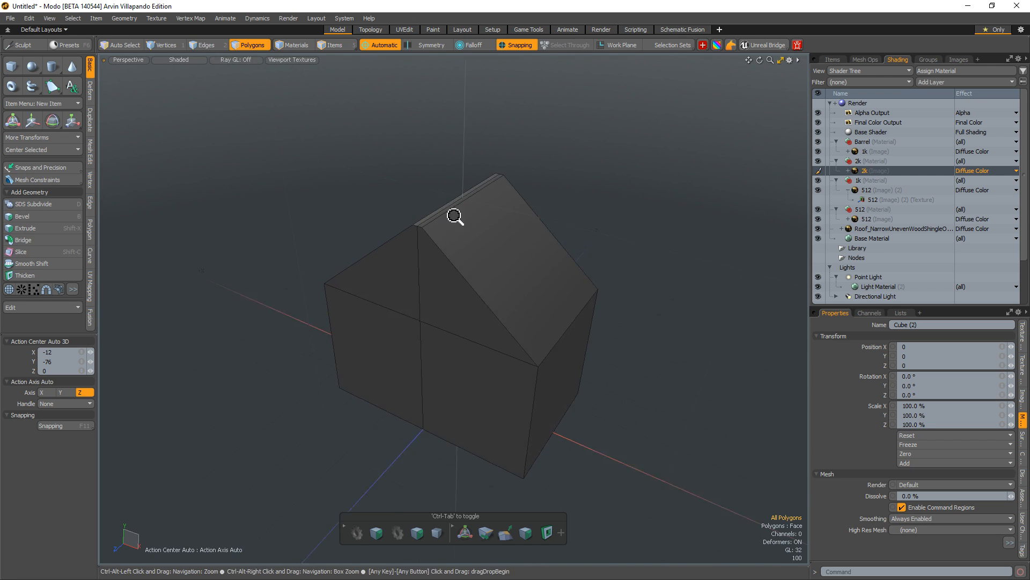
key("2")
double_click(432, 212)
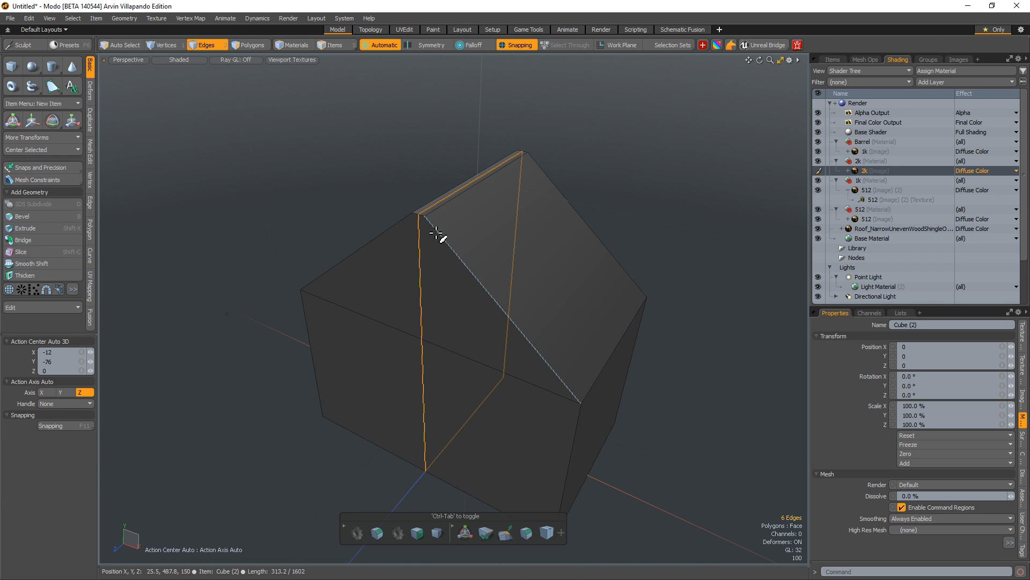
key("BackSpace")
- Move the gable and wall polygons at the positive Z end outward by 50 in Z, after trying 50 in X
left_click_drag(437, 233, 472, 123, "alt")
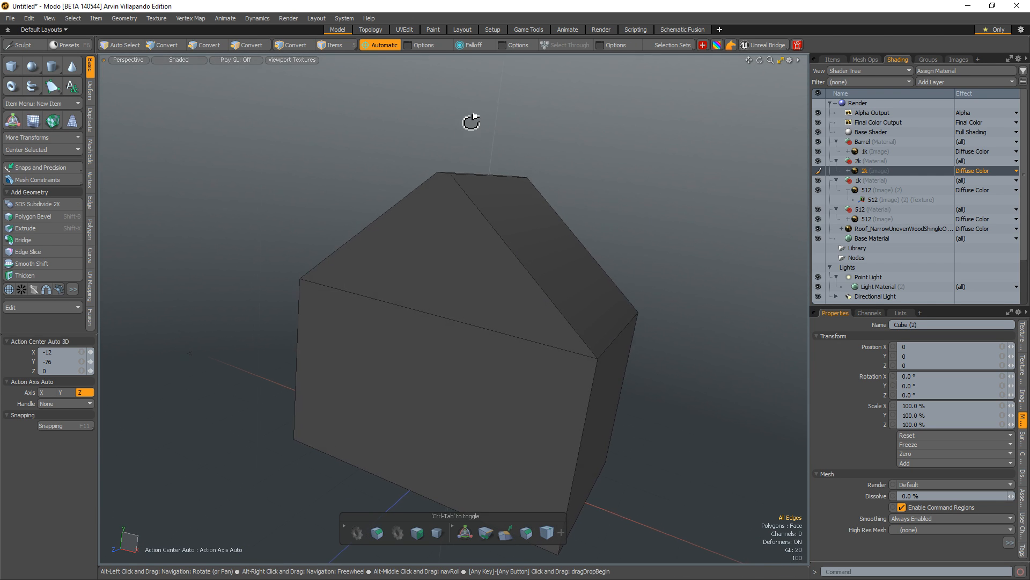
scroll(556, 267, "down", 5)
left_click_drag(548, 276, 574, 370, "alt")
left_click(595, 339)
double_click(598, 338)
left_click_drag(574, 370, 558, 314, "alt")
left_click(391, 291)
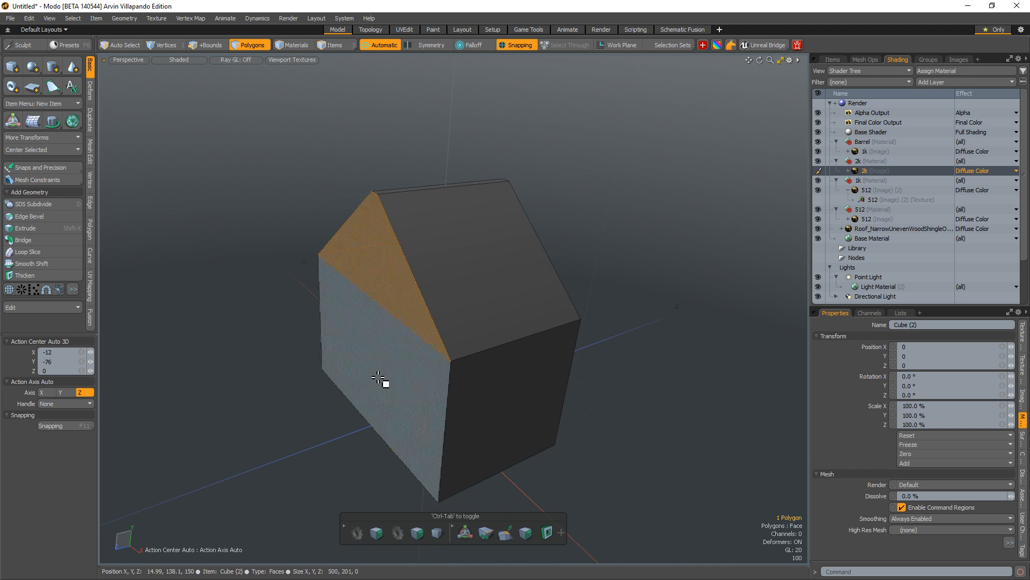
left_click(387, 381, "shift")
left_click_drag(414, 372, 437, 344, "alt")
key("y")
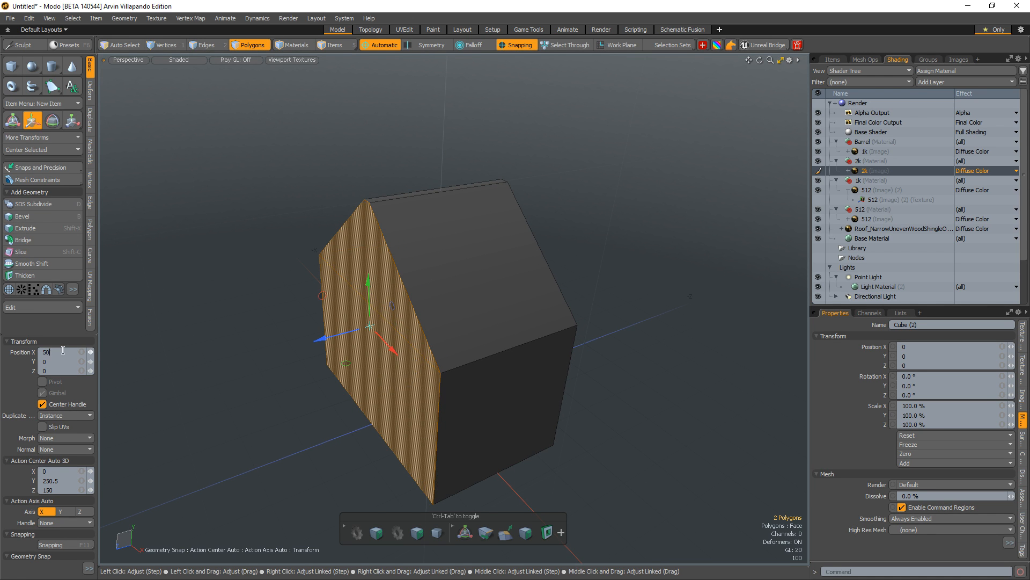
key("Return")
key("ctrl+z")
left_click(54, 370)
type("50")
key("Return")
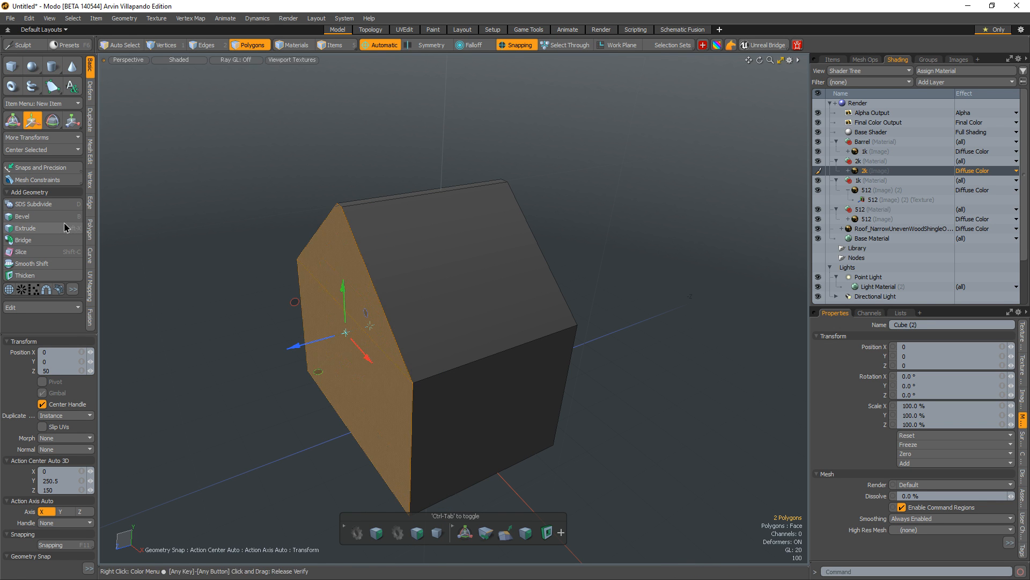
- Finish the move and add the gable and wall polygons at the opposite Z end to the selection
left_click_drag(497, 311, 431, 302, "alt")
key("q")
left_click_drag(553, 277, 507, 299, "alt")
left_click_drag(85, 371, 48, 350, "alt")
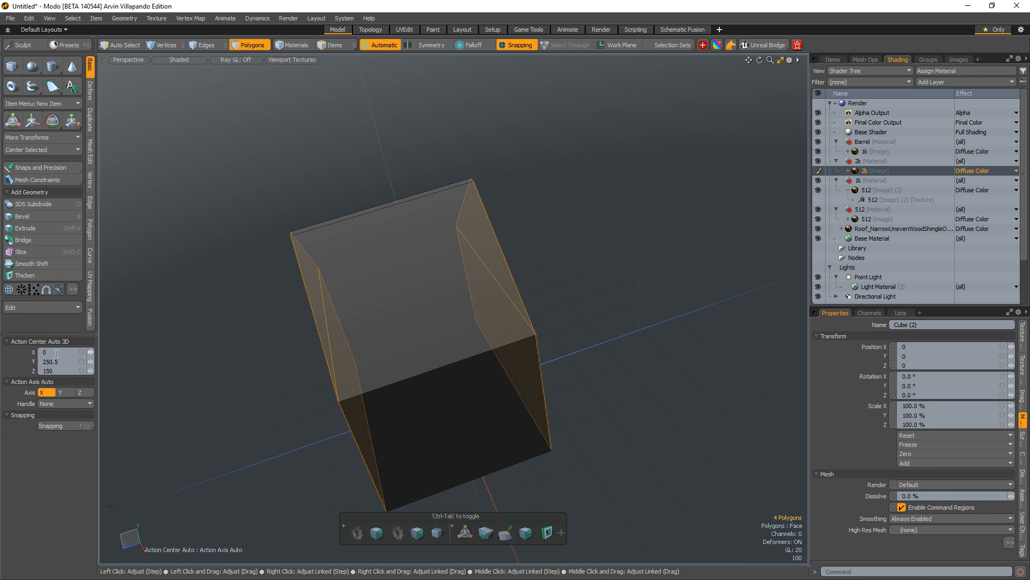
- Move the two gable-end polygons on the house's negative Z side outward along the Z axis
left_click(612, 348)
left_click_drag(638, 338, 508, 369, "alt")
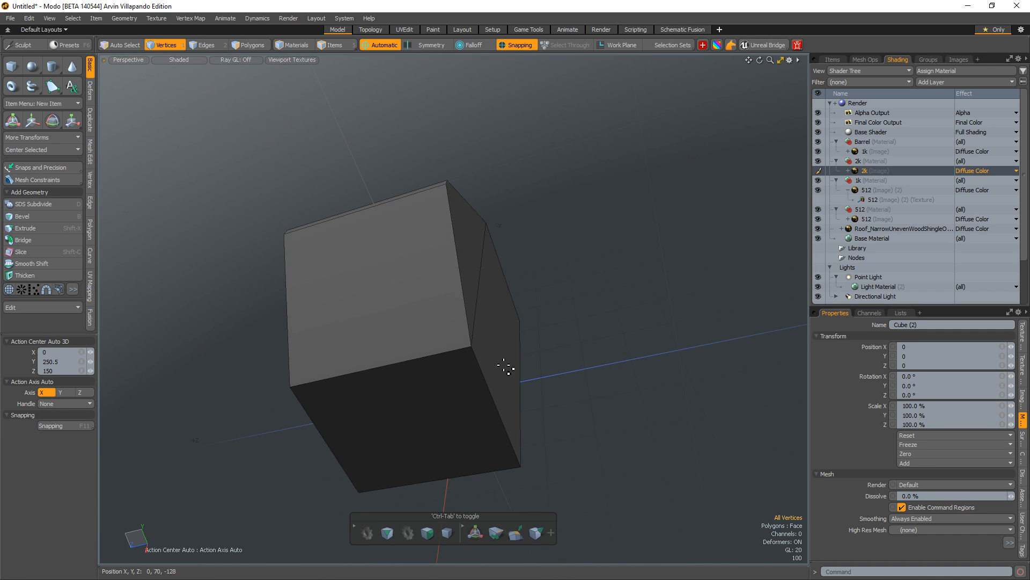
left_click(500, 325)
left_click(471, 280, "shift")
key("w")
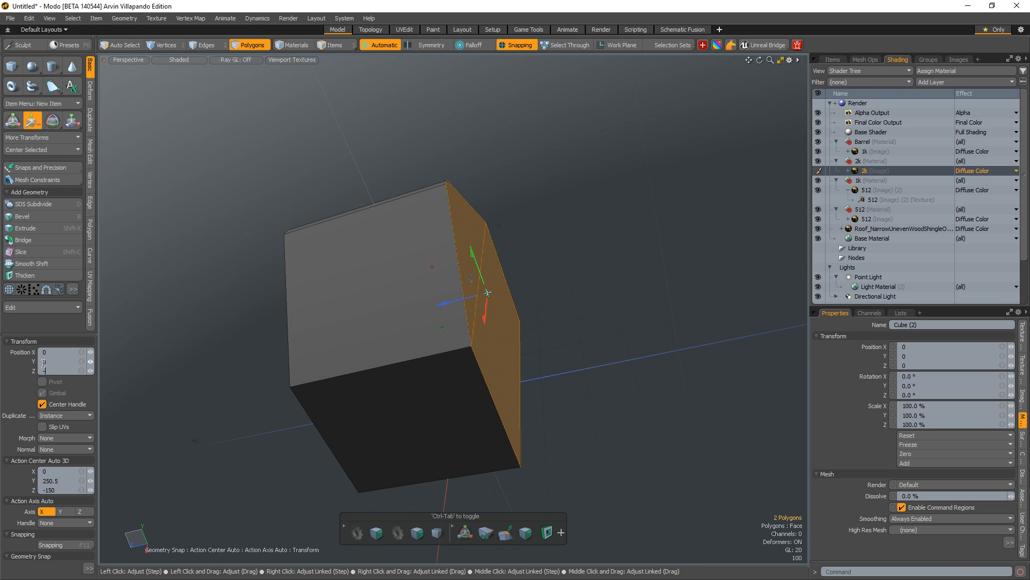
key("Return")
key("q")
left_click_drag(421, 299, 496, 244, "alt")
left_click_drag(496, 245, 706, 196, "alt")
key("1")
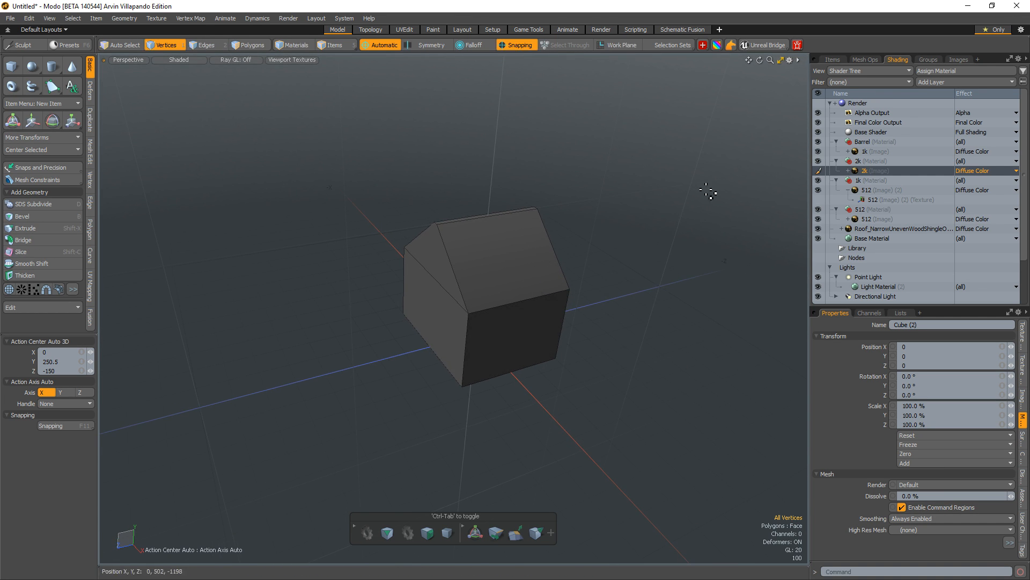
- Rename the house mesh item as HouseModule01, and duplicate it as a separate mesh named HouseModule02
left_click(831, 61)
mouse_move(612, 198)
left_mouse_down("alt")
mouse_move(605, 178)
mouse_move(597, 198)
left_mouse_up("alt")
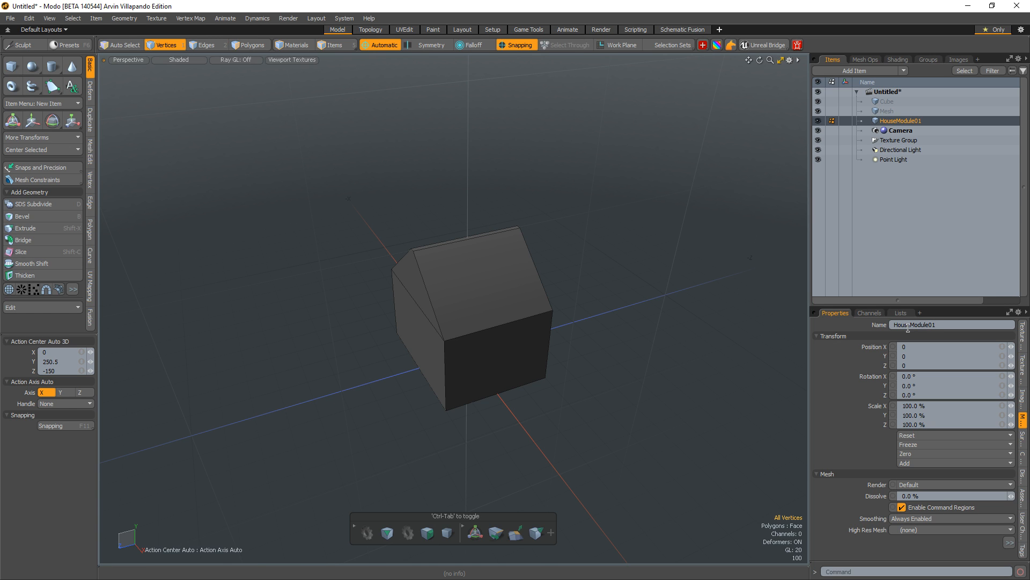
right_click(895, 121)
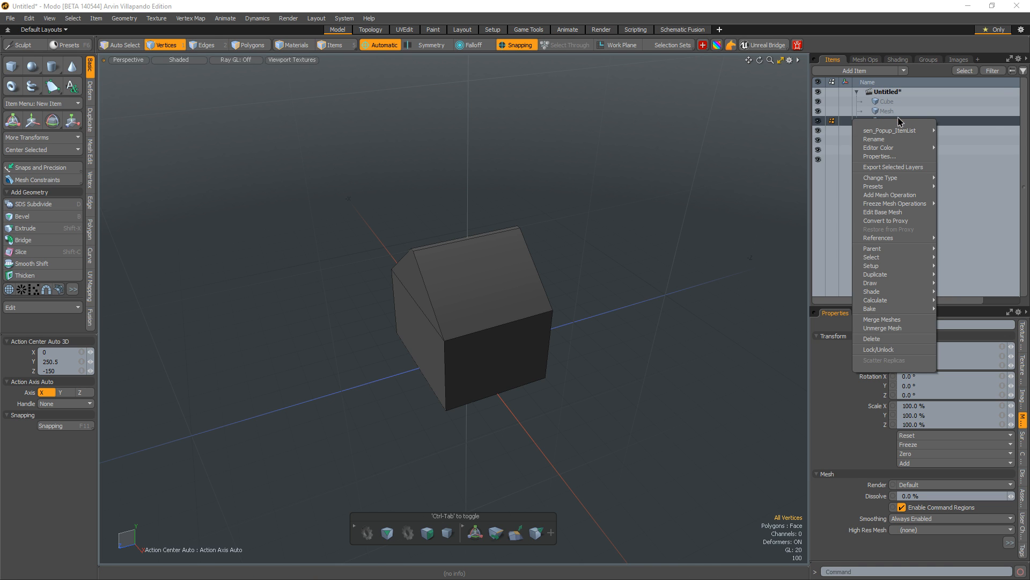
mouse_move(885, 276)
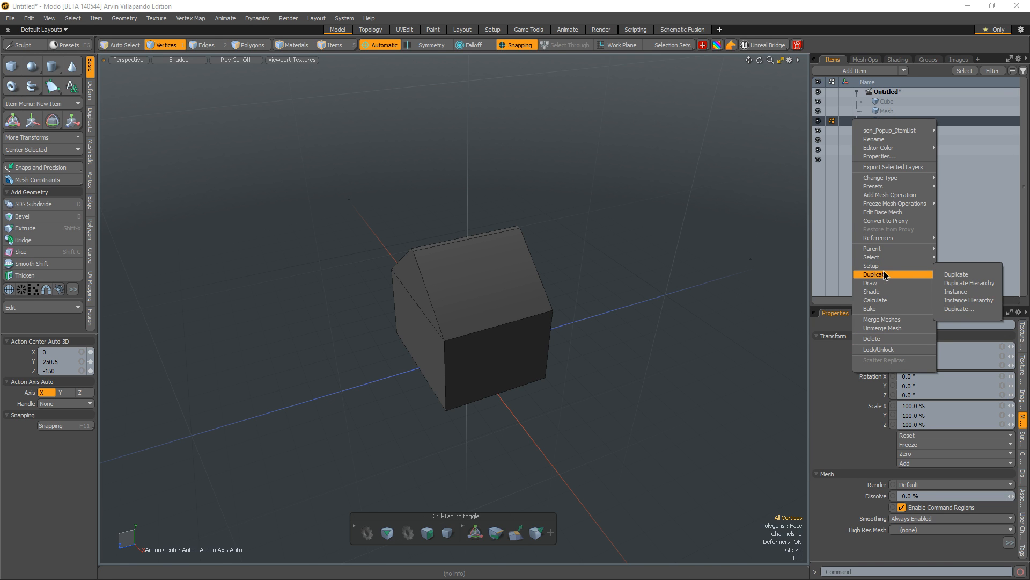
left_click(975, 278)
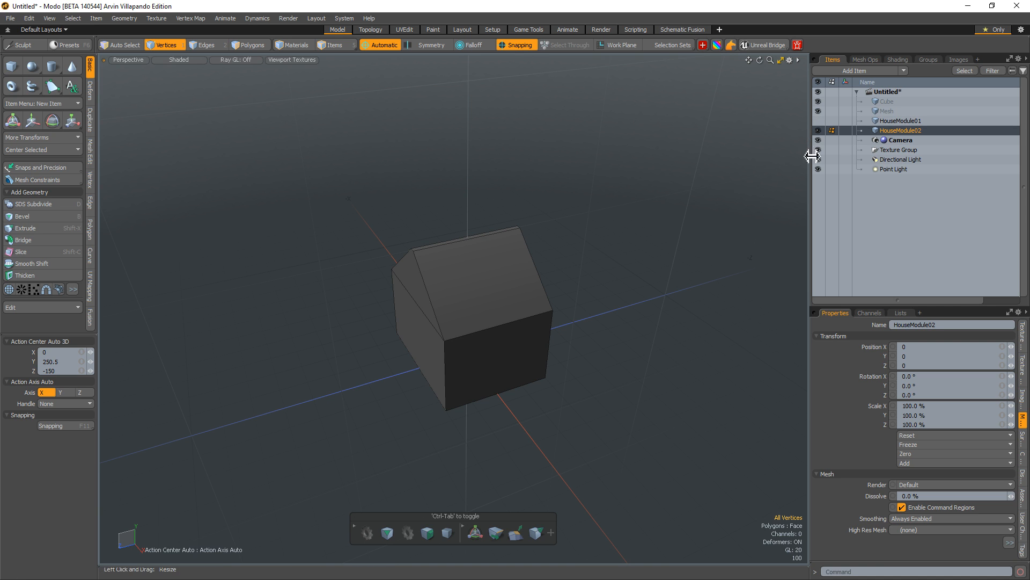
- Scale all polygons of HouseModule02 to 66% along the X axis
left_click_drag(376, 377, 538, 336, "alt")
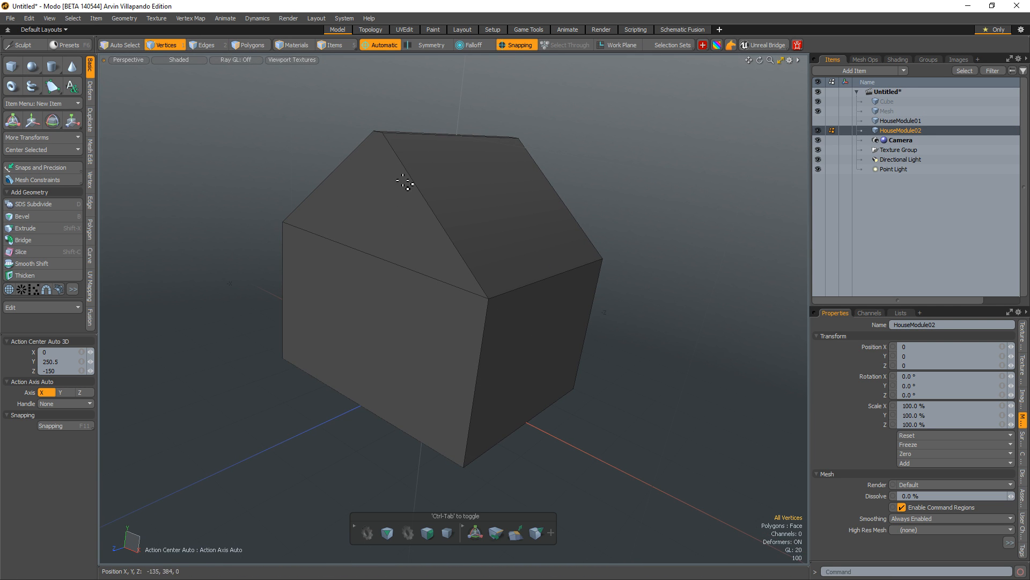
left_click_drag(466, 257, 470, 320, "alt")
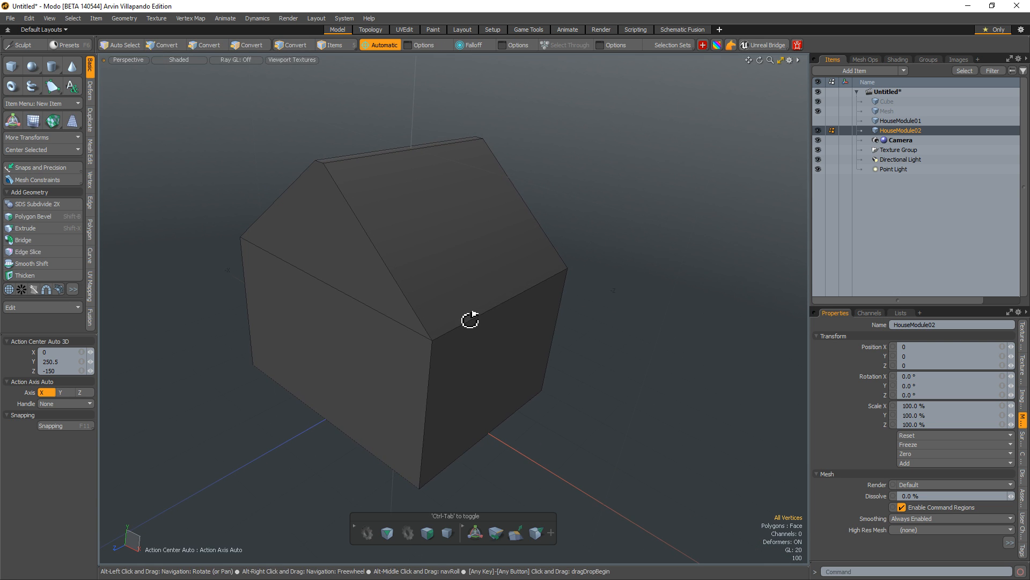
key("3")
double_click(467, 358)
key("y")
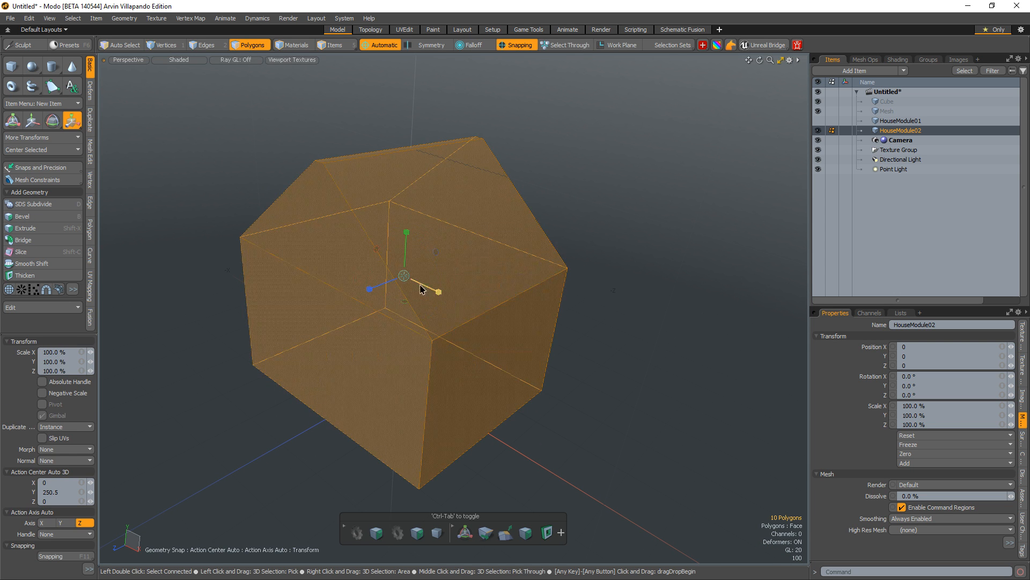
left_click_drag(440, 294, 426, 286)
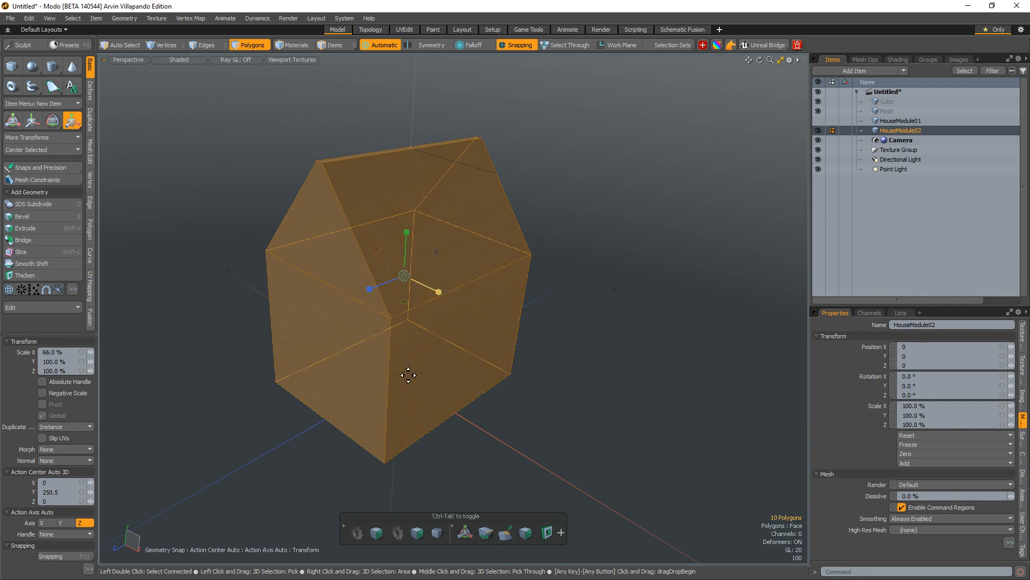
left_click_drag(409, 375, 426, 231, "alt")
left_click_drag(382, 456, 472, 340, "alt")
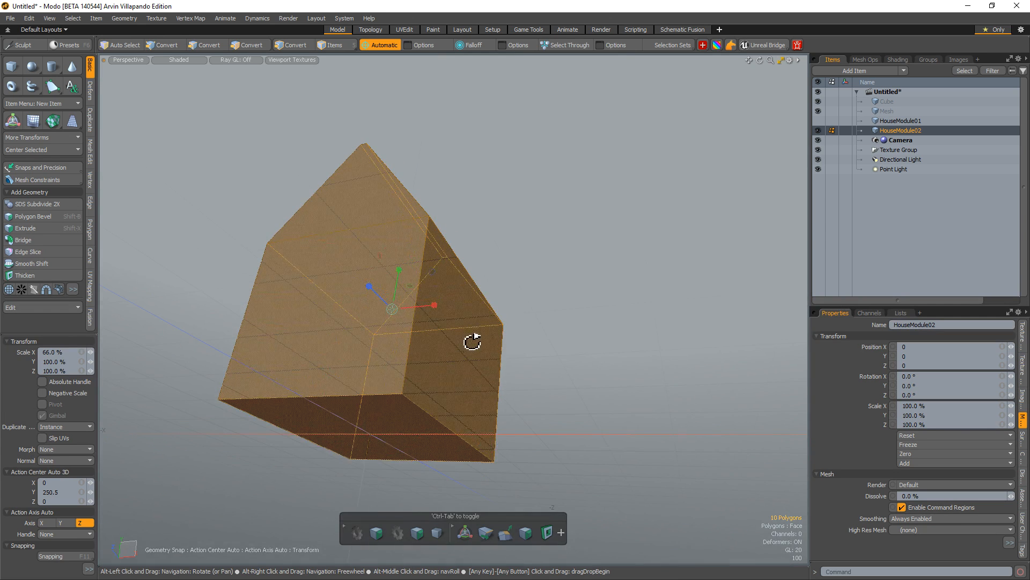
key("q")
left_click(526, 292)
left_click_drag(526, 292, 450, 333, "alt")
- Select the whole HouseModule02 mesh for scaling and set the action center to Selection with the Bottom center mode
left_click(405, 397)
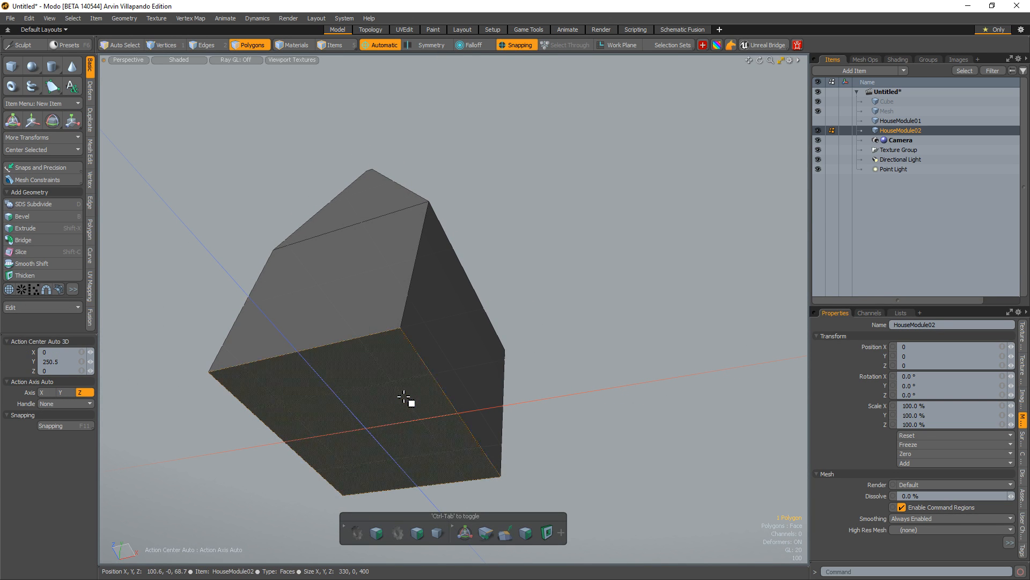
double_click(404, 397)
key("r")
left_click_drag(403, 414, 406, 431, "alt")
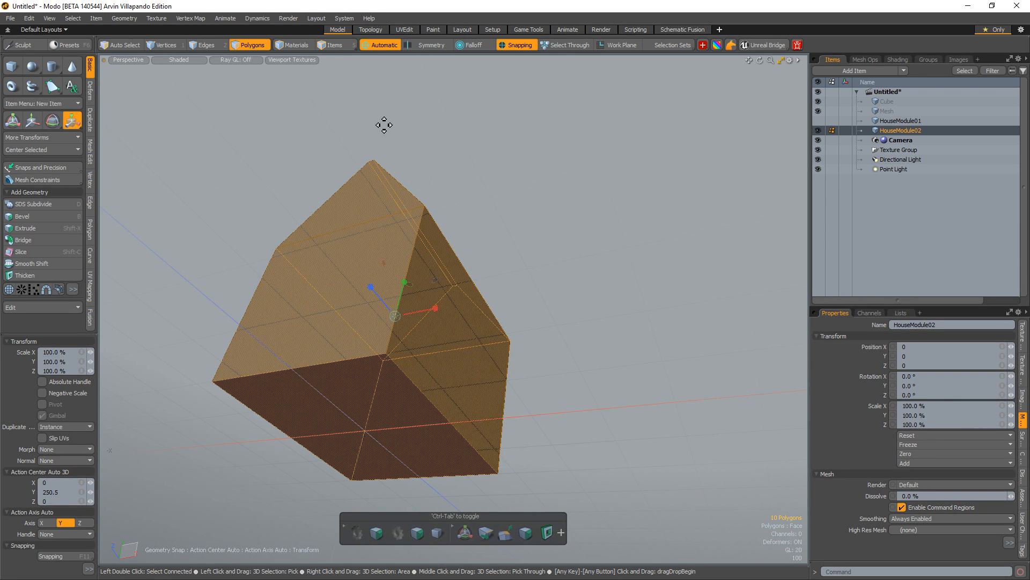
left_click(380, 49)
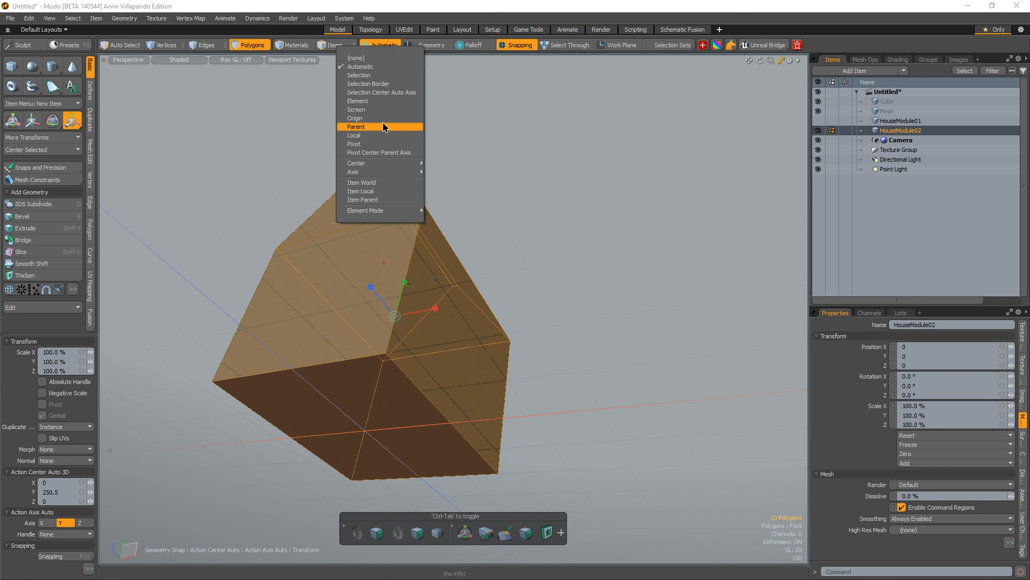
left_click(390, 93)
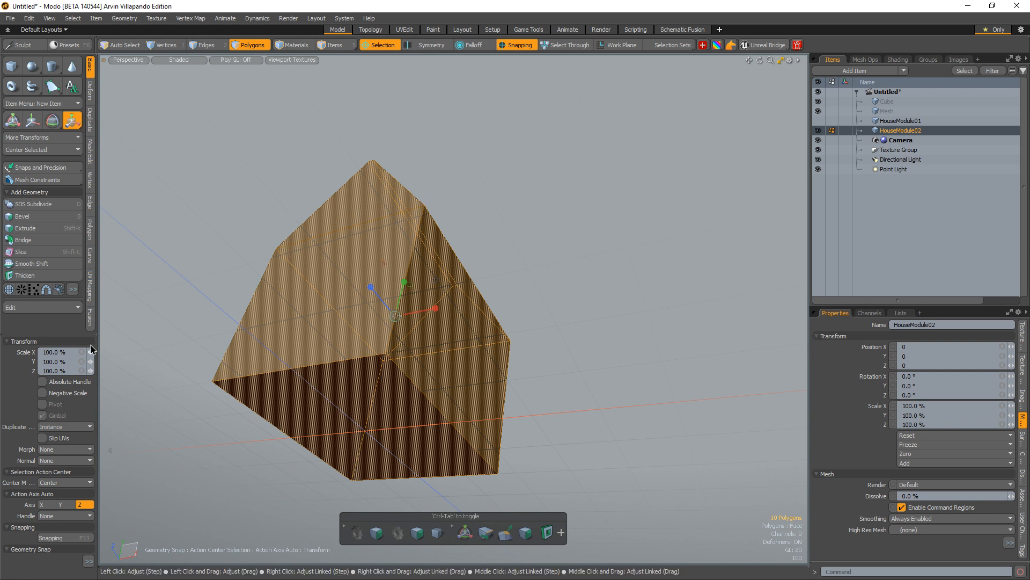
left_click(61, 485)
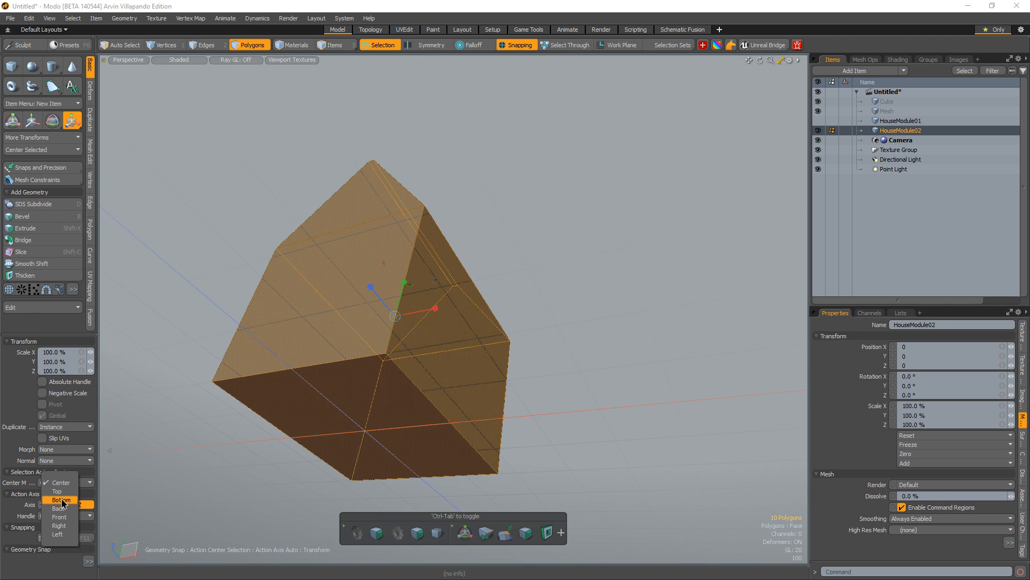
left_click(62, 500)
- Scale HouseModule02 uniformly to 62.5% from its bottom center and deselect its polygons
left_click_drag(161, 492, 384, 314, "alt")
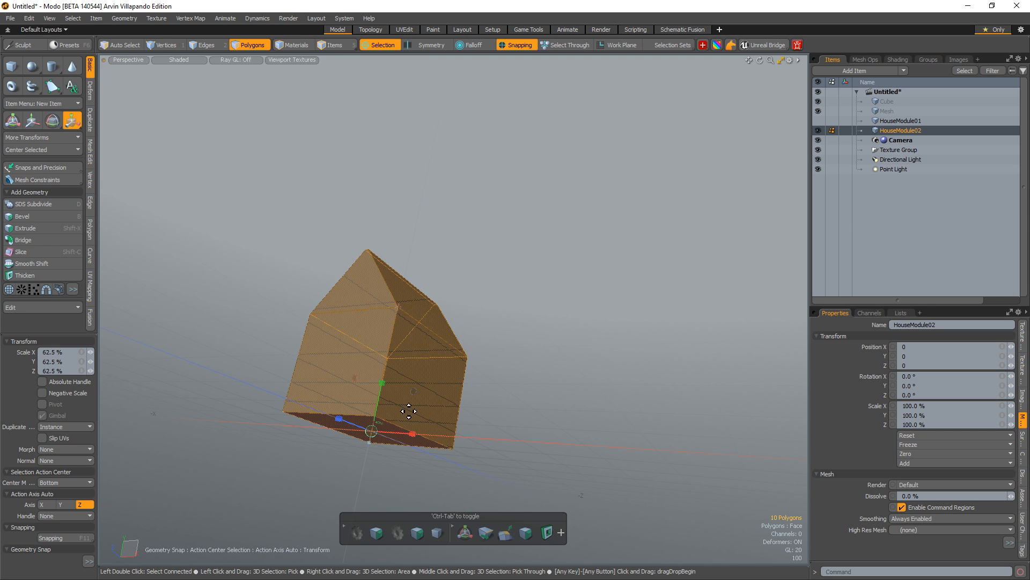
key("q")
left_click(432, 331)
left_click_drag(470, 293, 561, 285, "alt")
key("1")
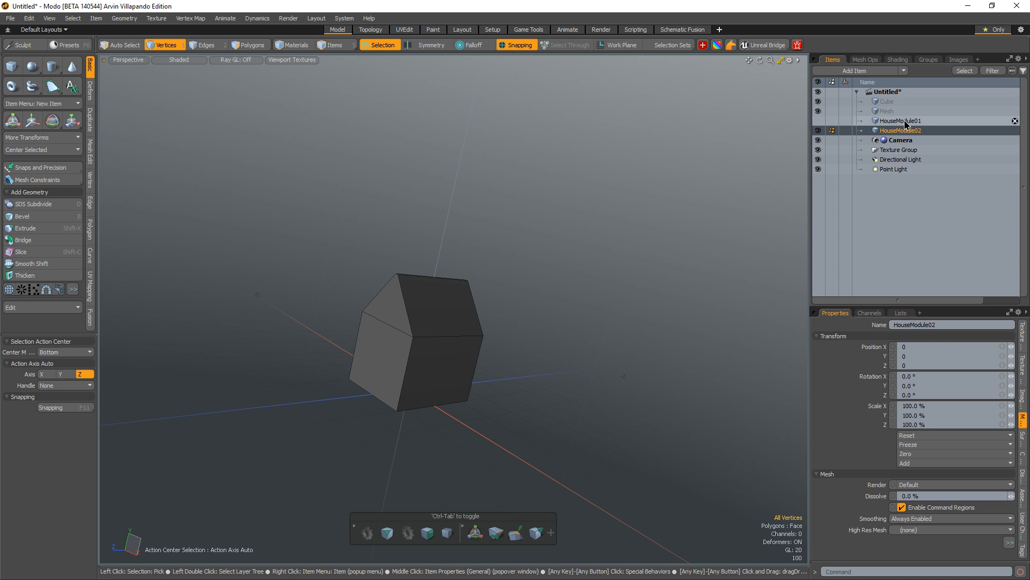
- Move HouseModule02's geometry along Z until it sits outside the main house, against its gable end
scroll(552, 177, "up", 2)
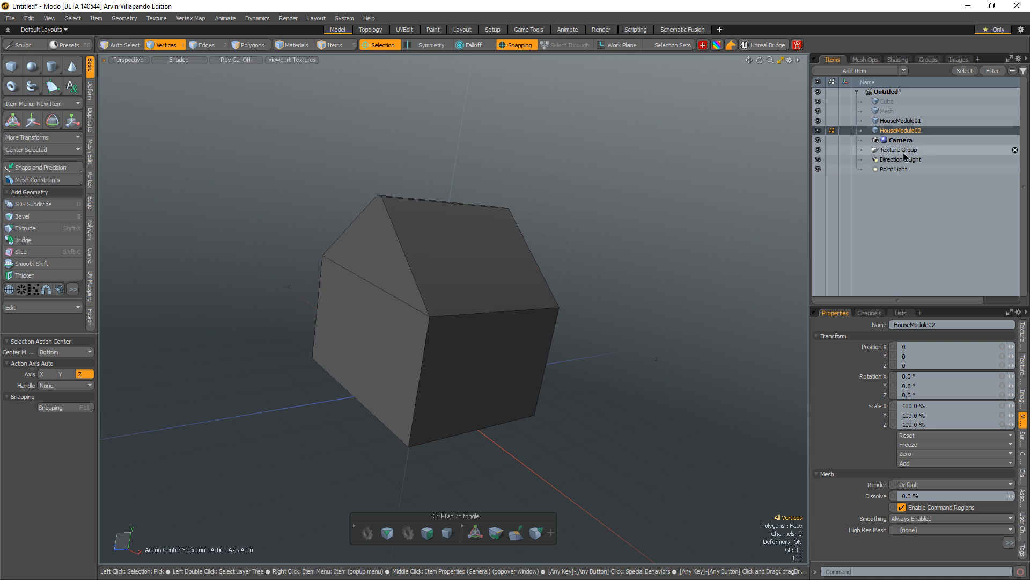
left_click(904, 121)
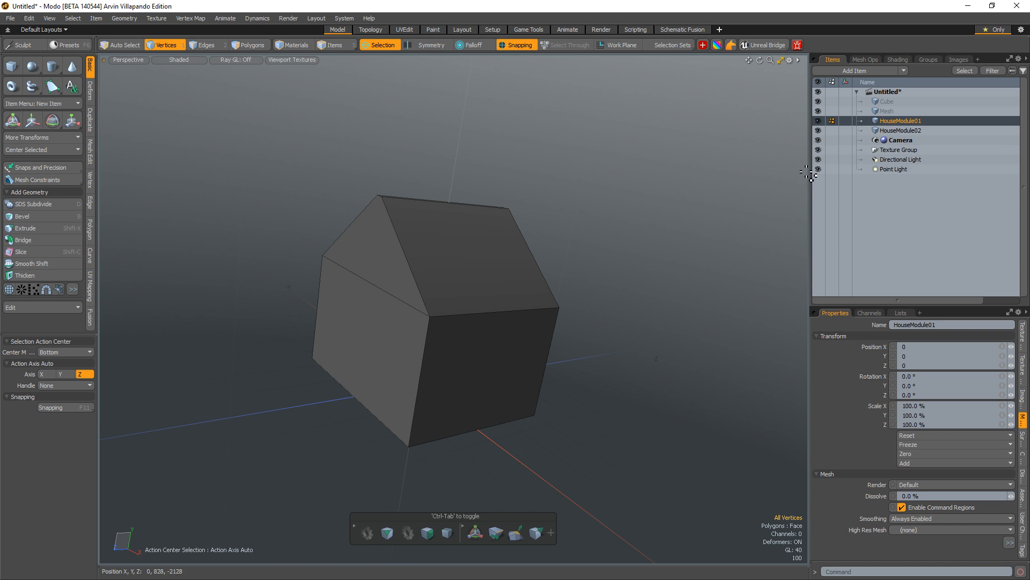
key("Down")
key("w")
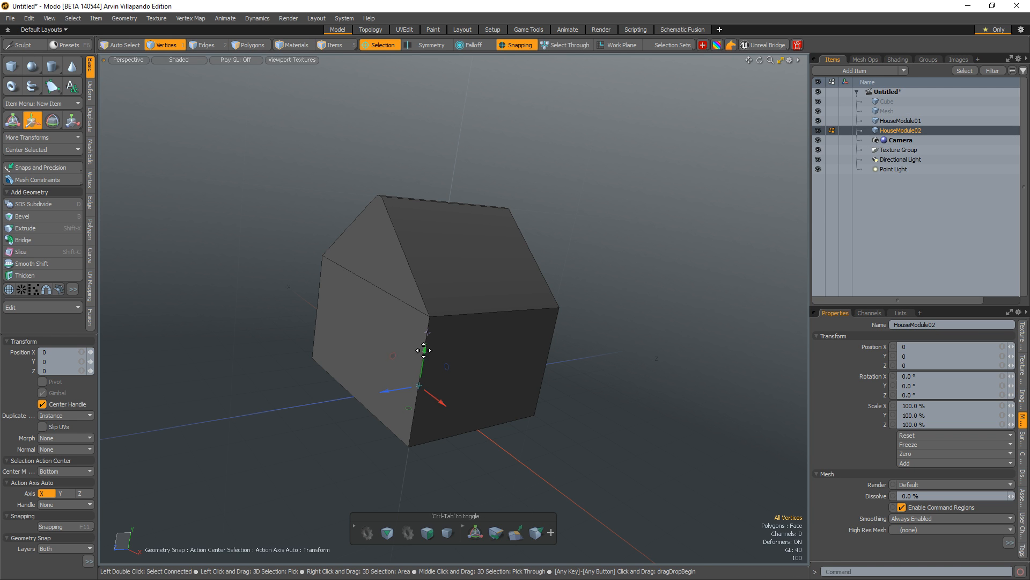
left_click_drag(412, 387, 521, 278)
- Create an instance of HouseModule02 and move it along Z to about -468, toward the main house's opposite gable end
key("5")
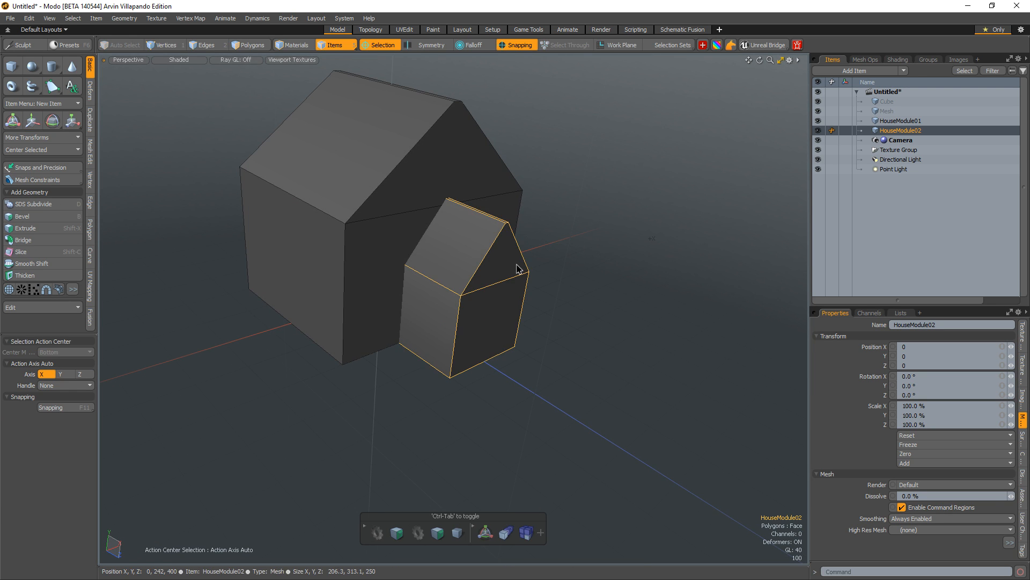
left_click_drag(582, 286, 521, 264, "alt")
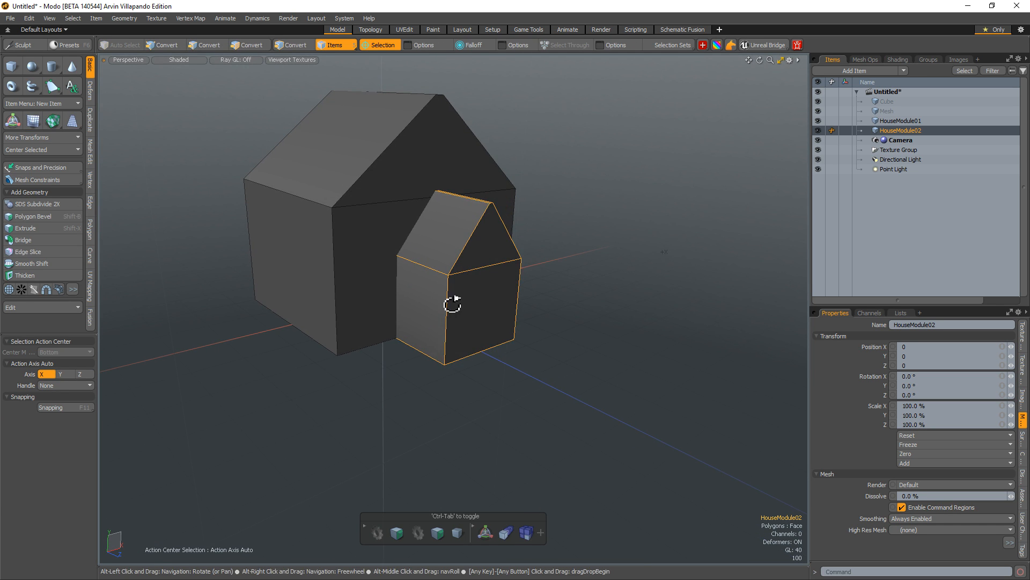
left_click_drag(453, 304, 553, 304, "alt")
key("ctrl+d")
left_click_drag(401, 319, 484, 383, "alt")
key("w")
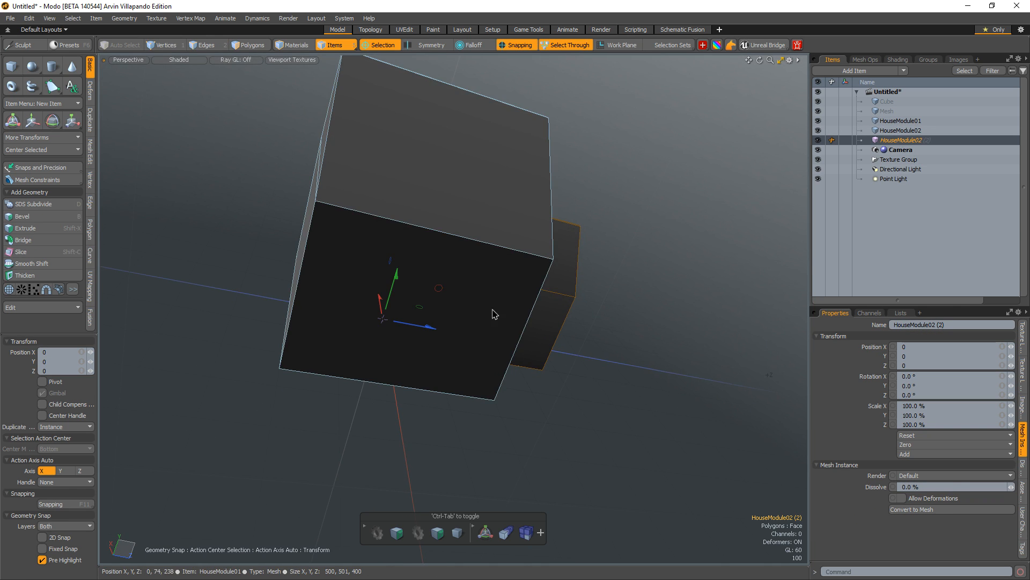
left_click_drag(456, 322, 139, 309, "alt")
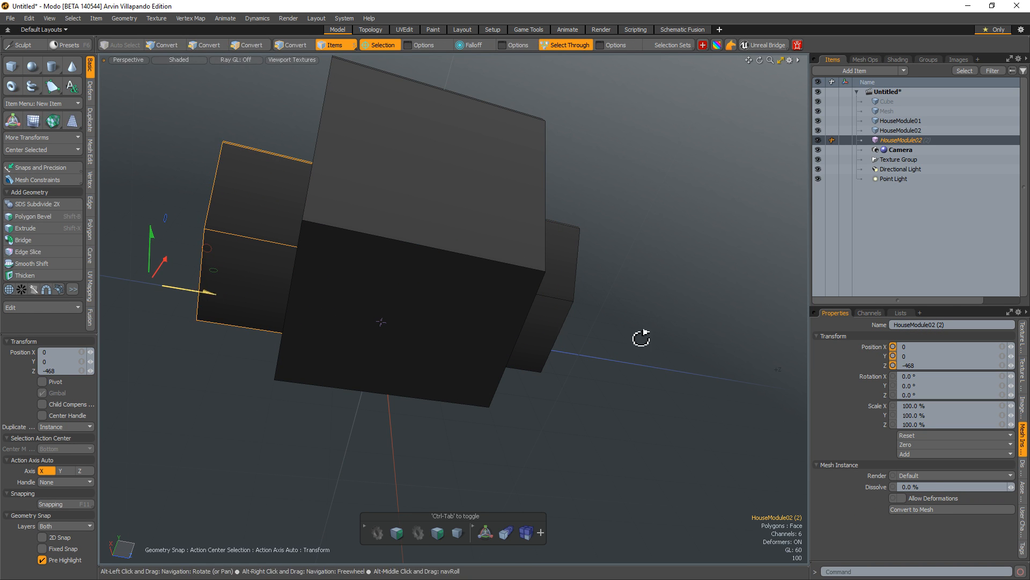
left_click_drag(642, 336, 668, 404, "alt")
- Duplicate the original HouseModule02 item, position the copy at X 250 and rotate it 90° about Y
left_click(384, 289)
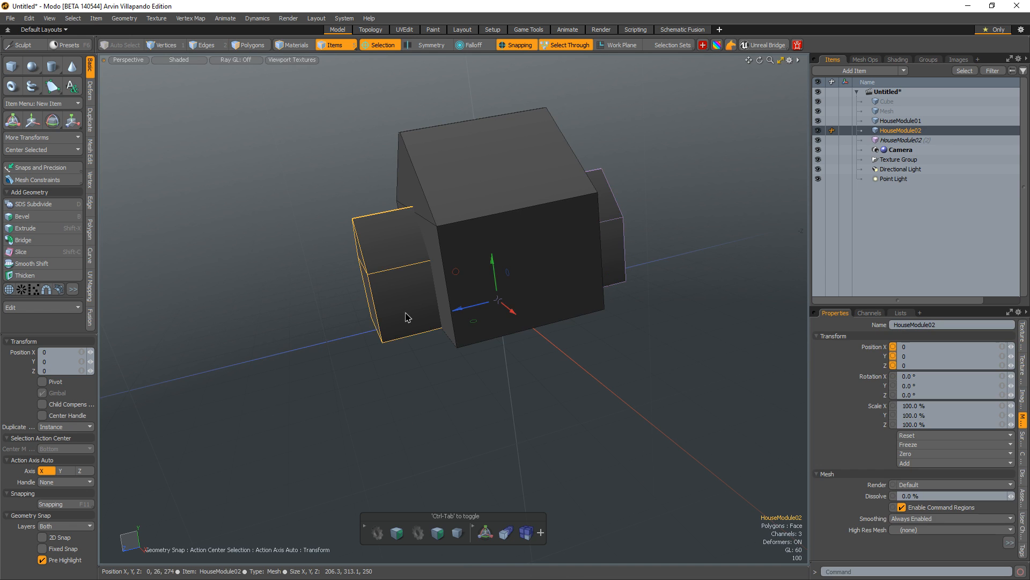
left_click_drag(369, 329, 508, 329, "alt")
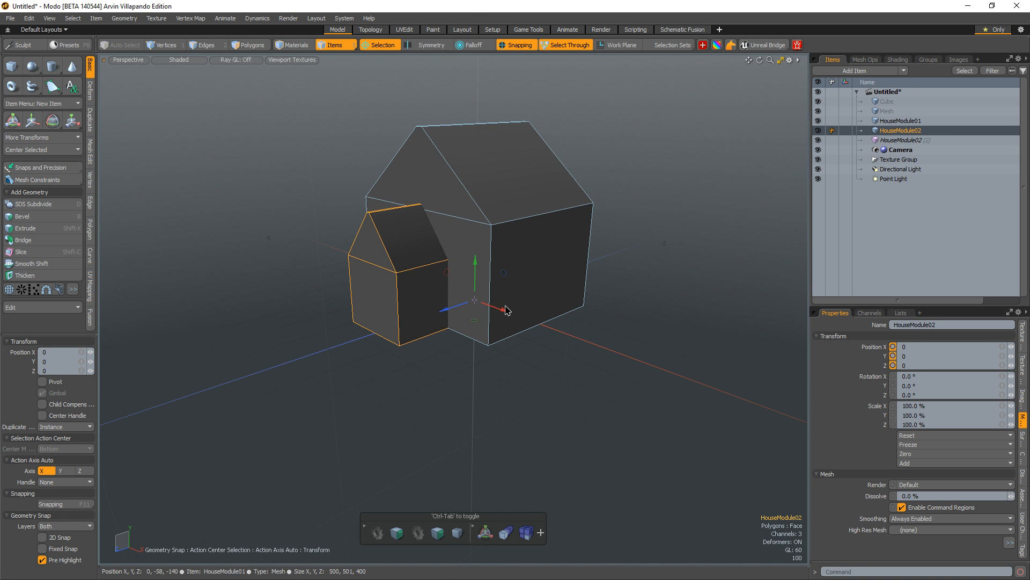
left_click_drag(506, 310, 618, 305)
key("ctrl+z")
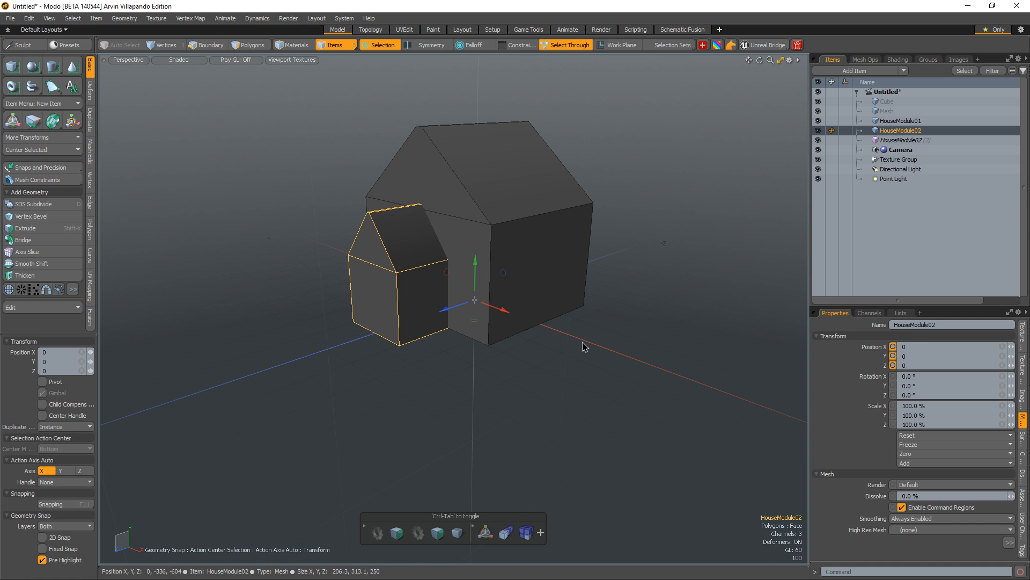
key("ctrl+d")
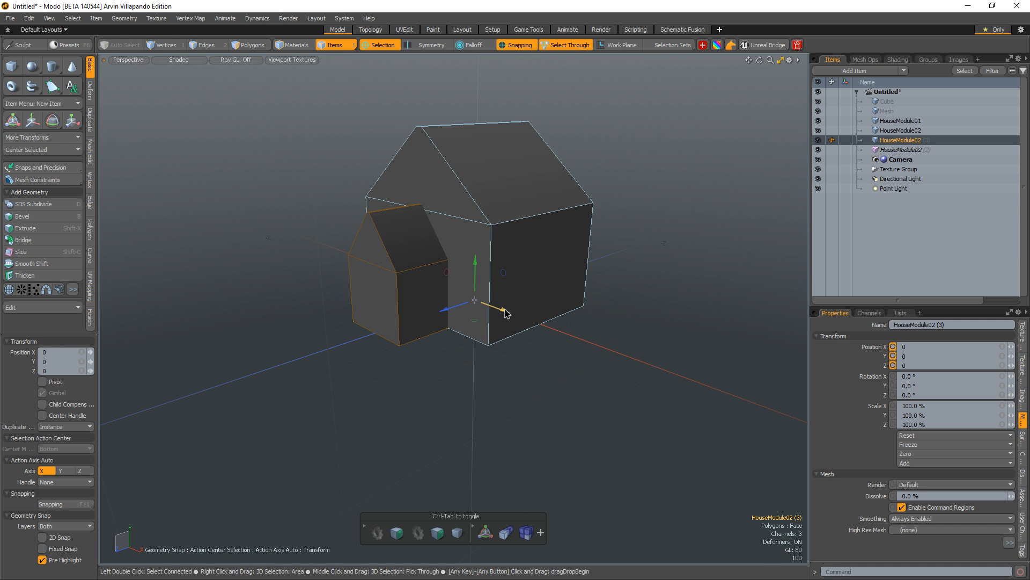
left_click_drag(505, 310, 548, 307)
key("e")
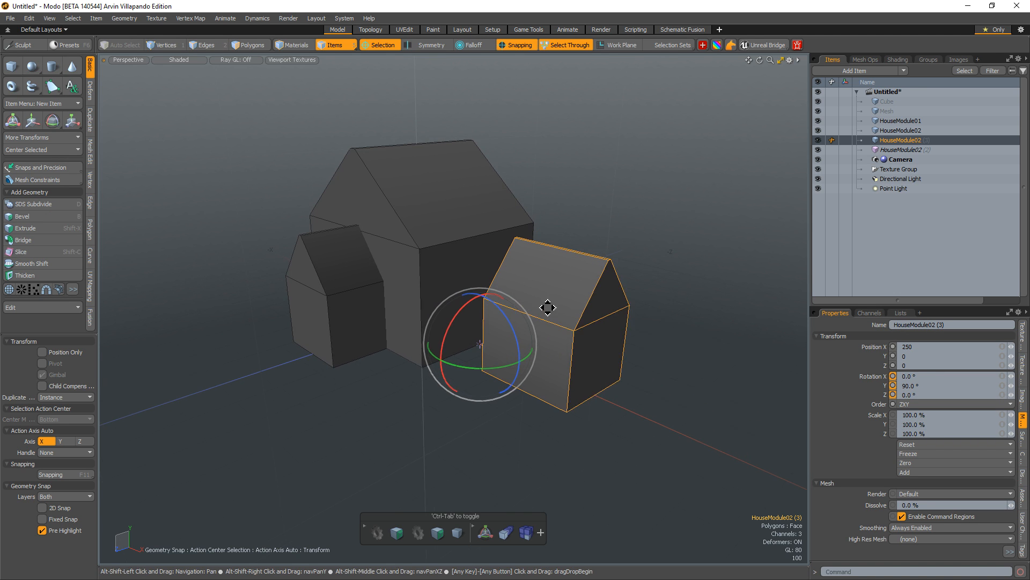
- Move the rotated HouseModule02 copy along X to position 68, toward the main house's side wall
key("w")
left_click_drag(493, 355, 429, 319)
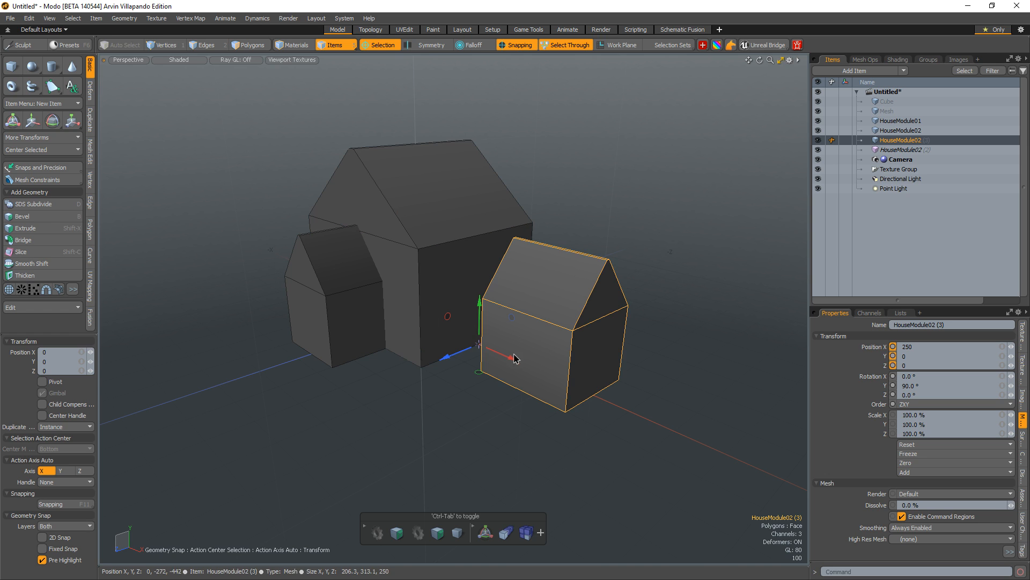
key("space")
left_click(655, 287)
left_click(600, 312)
key("w")
left_click_drag(501, 356, 406, 303)
key("space")
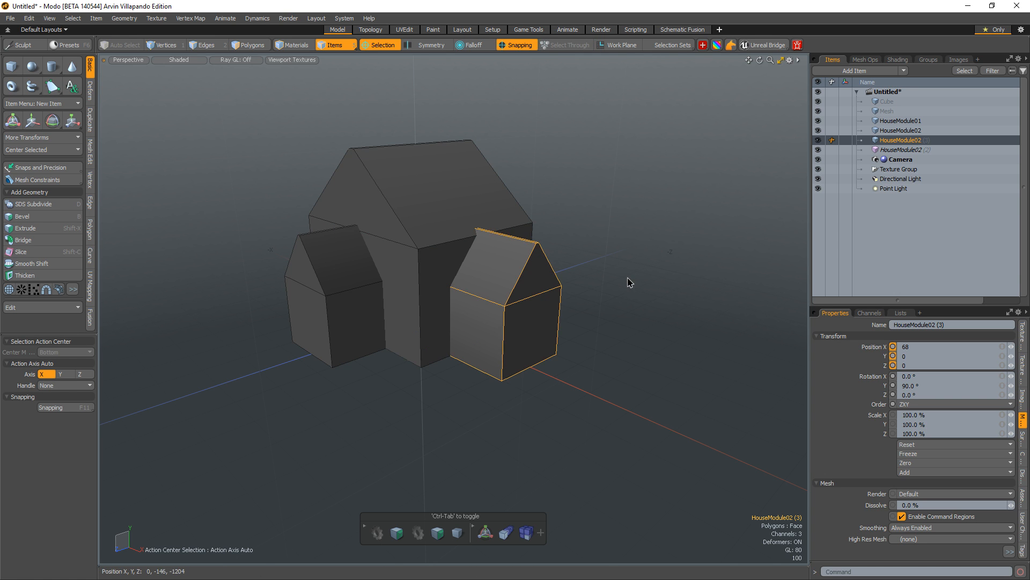
- Lower the ridge polygon of the side HouseModule02 copy by 25 along Y with snapping turned off
left_click(628, 280)
left_click_drag(522, 223, 561, 245, "ctrl+alt")
left_click_drag(560, 244, 529, 288, "alt")
key("3")
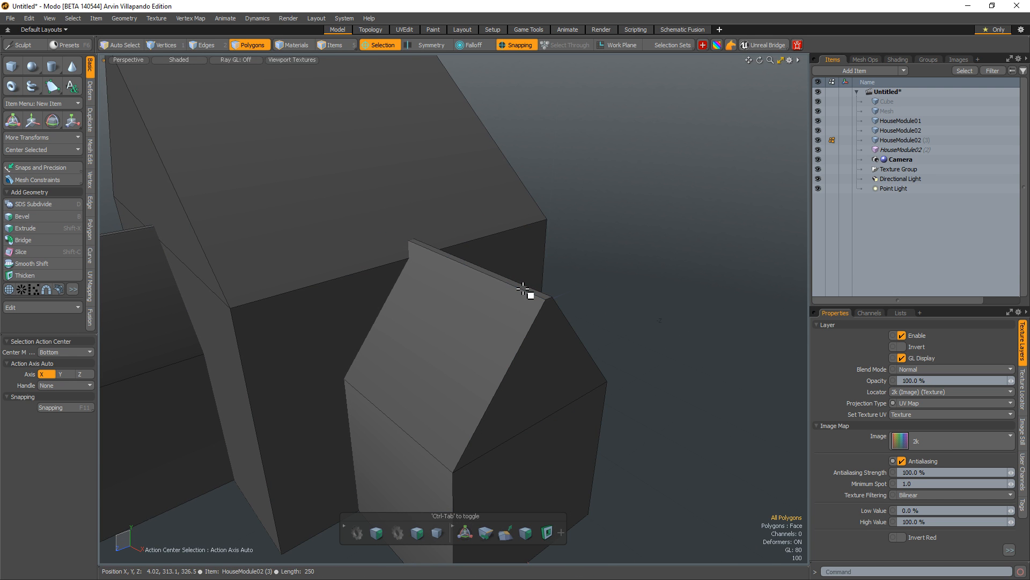
left_click(524, 288)
key("w")
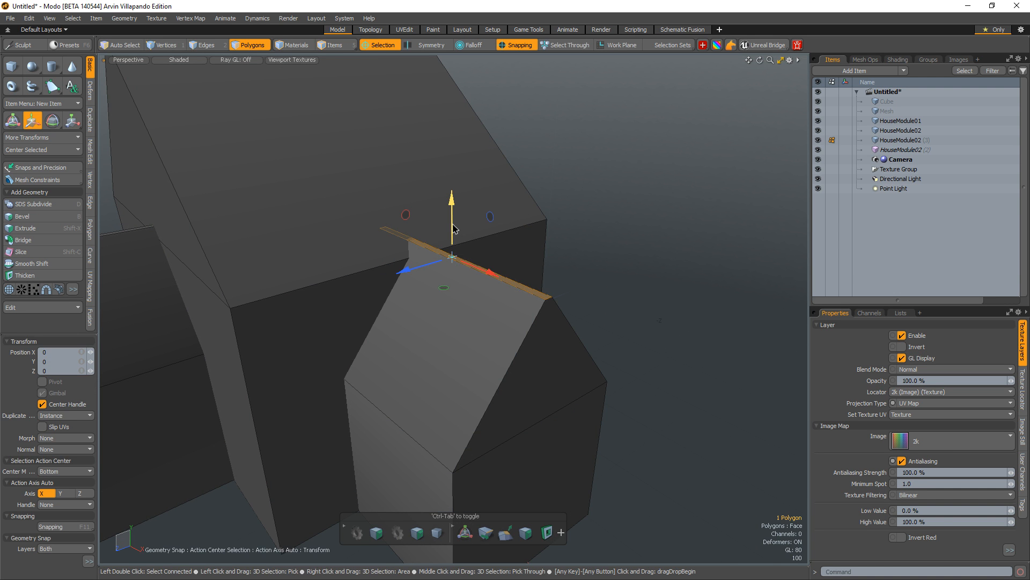
key("F11")
left_click_drag(454, 228, 452, 258)
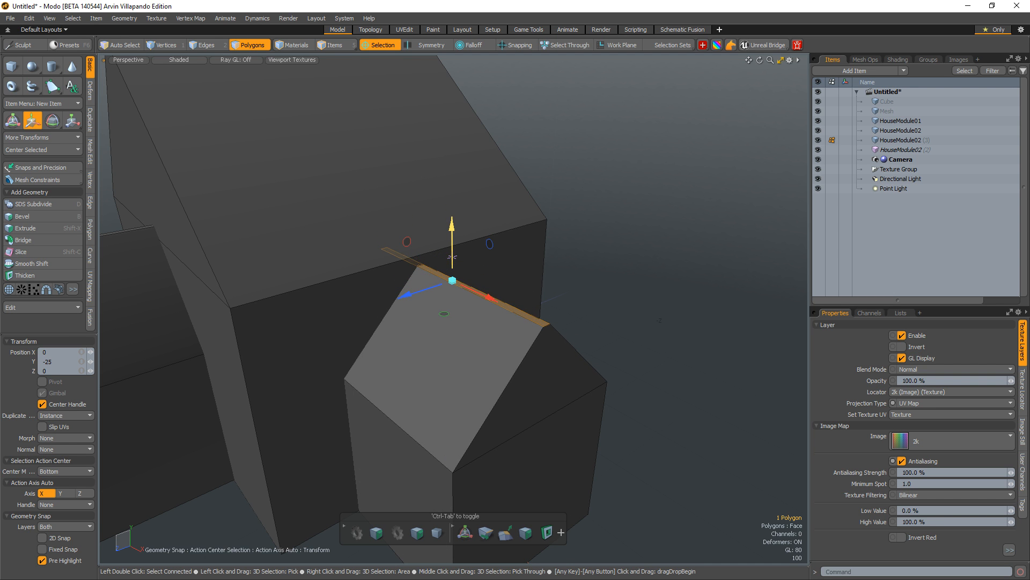
key("space")
left_click(709, 272)
left_click_drag(709, 272, 596, 251, "alt")
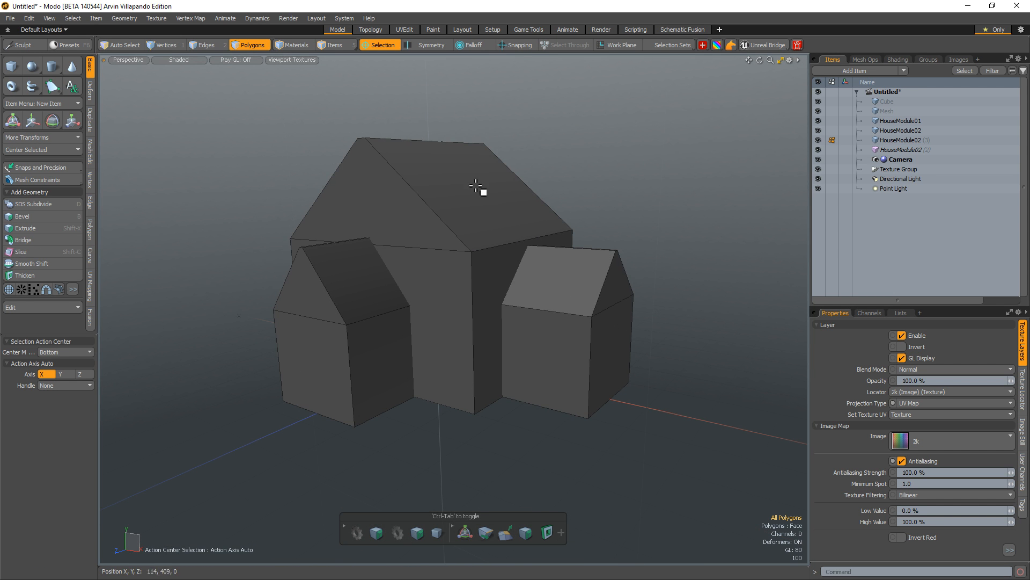
- Duplicate the side module's geometry, raise the duplicate 249 along Y, and scale it down uniformly
double_click(558, 286)
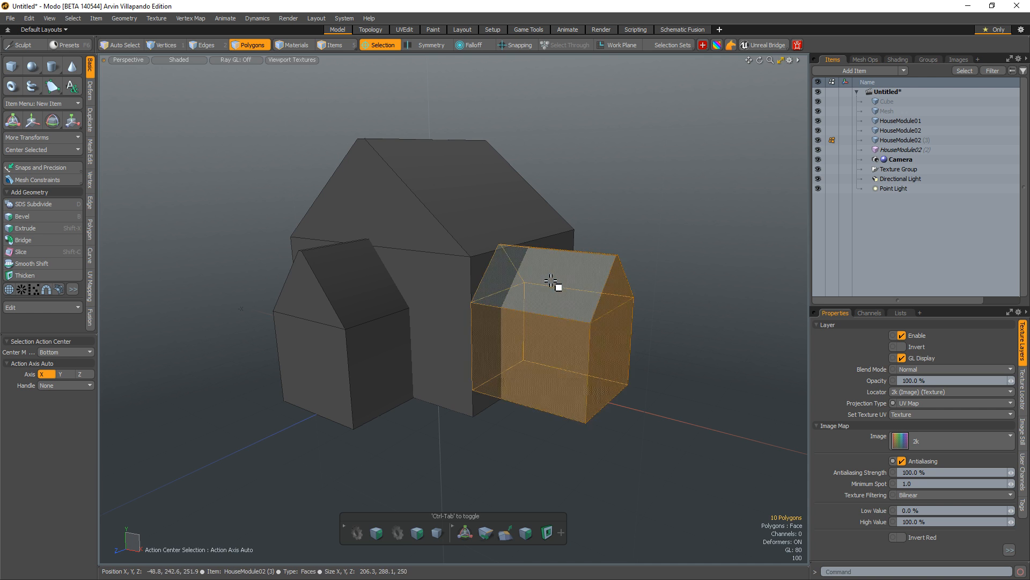
key("w")
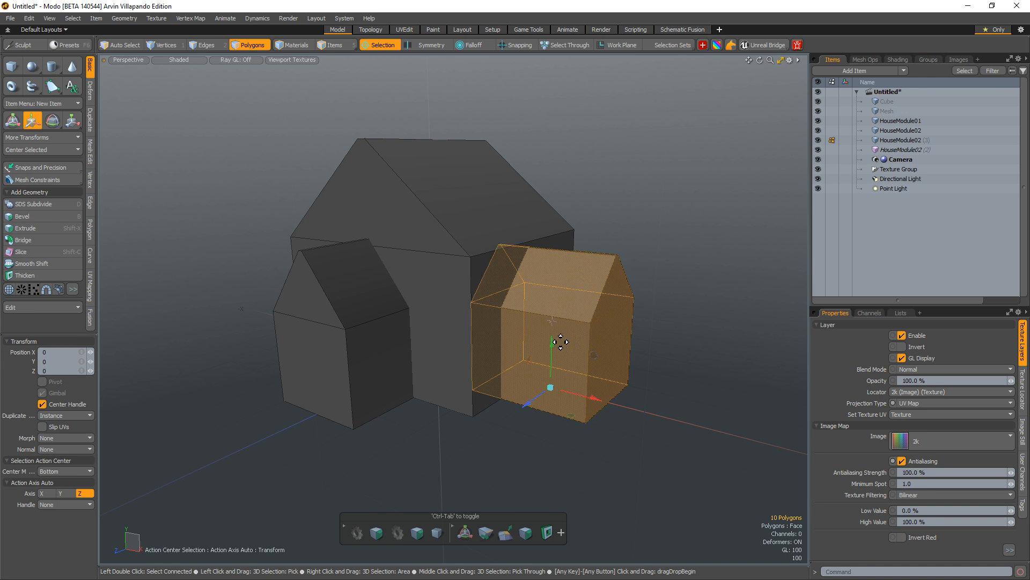
left_click_drag(552, 343, 555, 219)
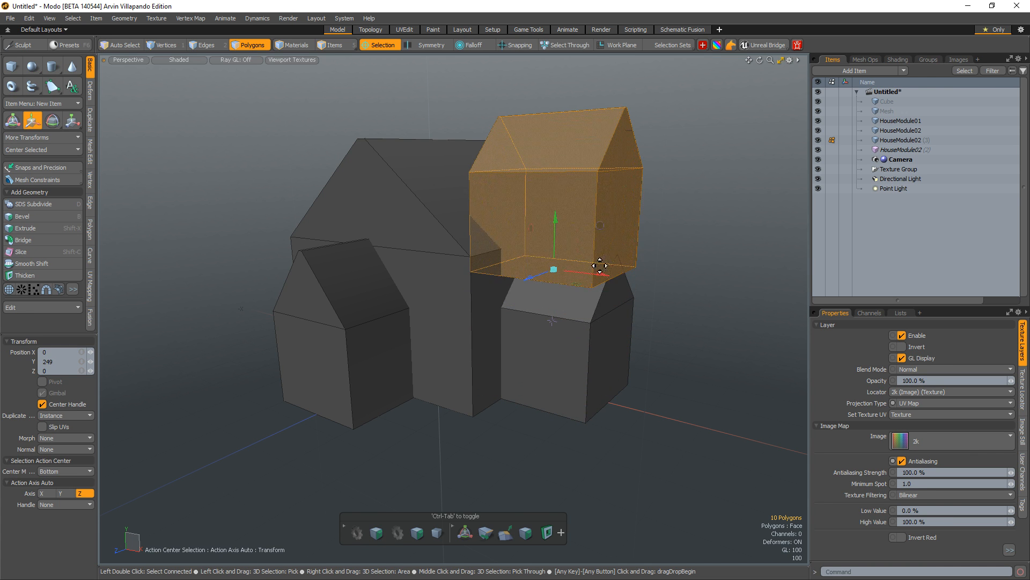
key("r")
mouse_move(556, 271)
left_mouse_down()
mouse_move(542, 274)
mouse_move(604, 276)
mouse_move(535, 266)
left_mouse_up()
- Move the small duplicate along X and Y so it sits in the main roof slope as a dormer
key("w")
left_click_drag(491, 219, 491, 195)
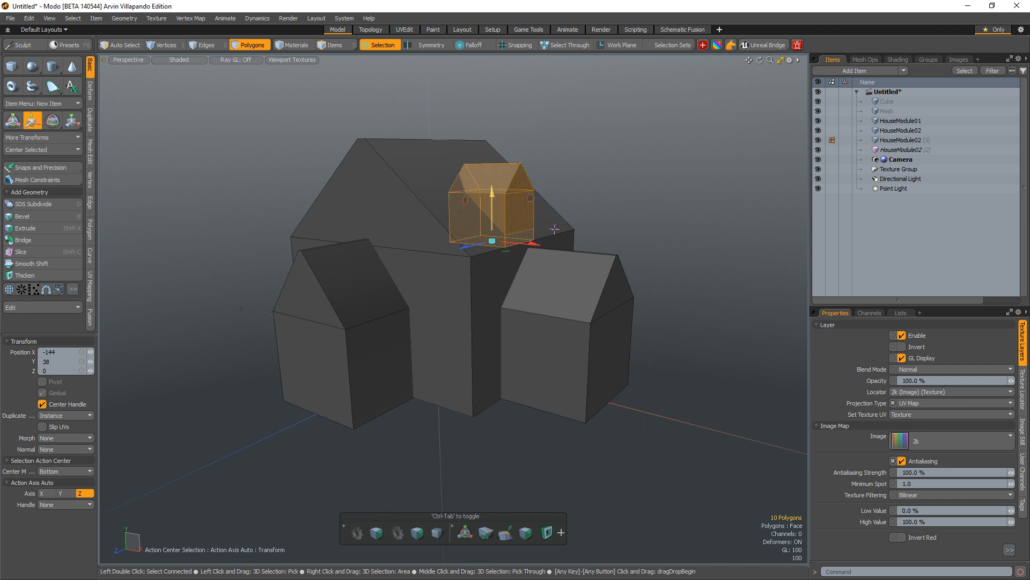
left_click_drag(532, 243, 526, 242)
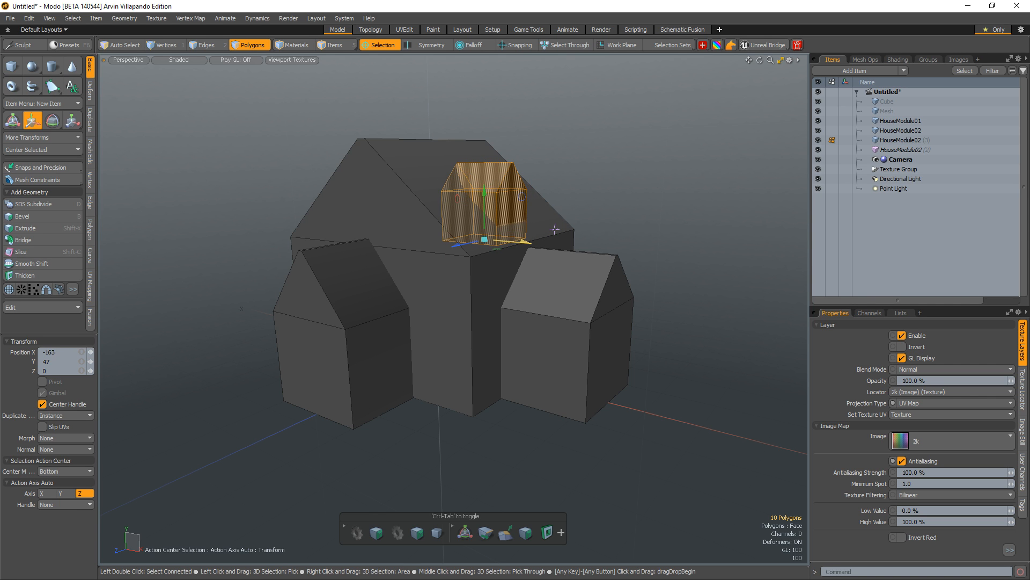
left_click_drag(484, 197, 484, 189)
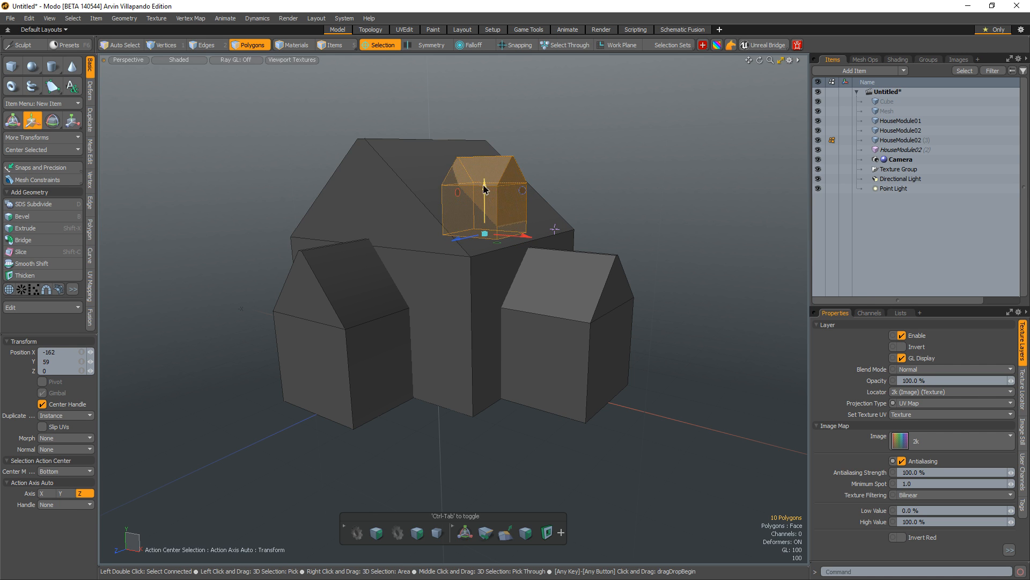
left_click_drag(529, 240, 524, 240)
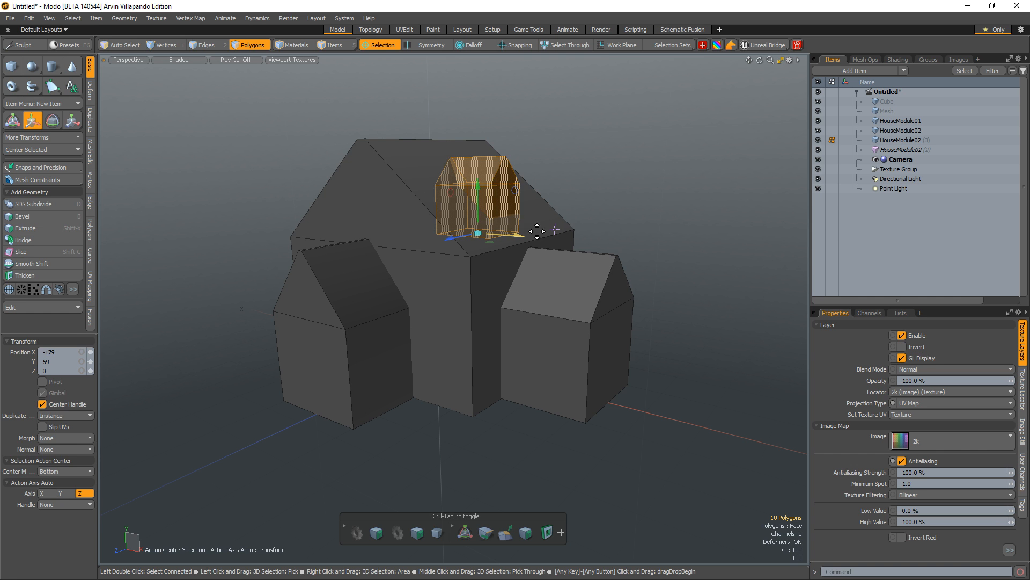
left_click(667, 212)
- Scale up the full geometry of the side-wall module uniformly, leaving the roof dormer at its own size
left_click_drag(667, 212, 599, 404, "alt")
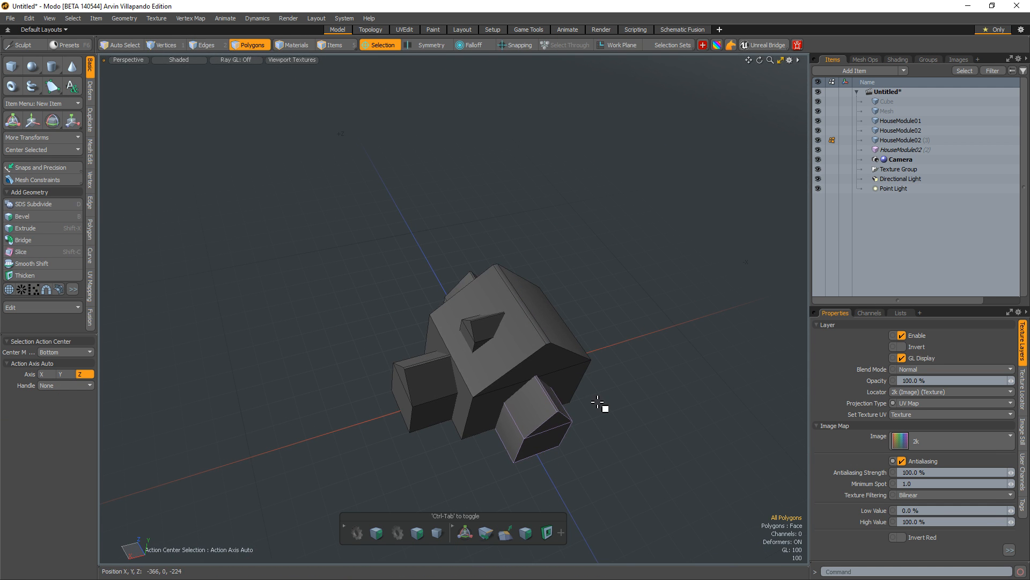
double_click(444, 387)
key("y")
left_click_drag(453, 395, 469, 319, "alt")
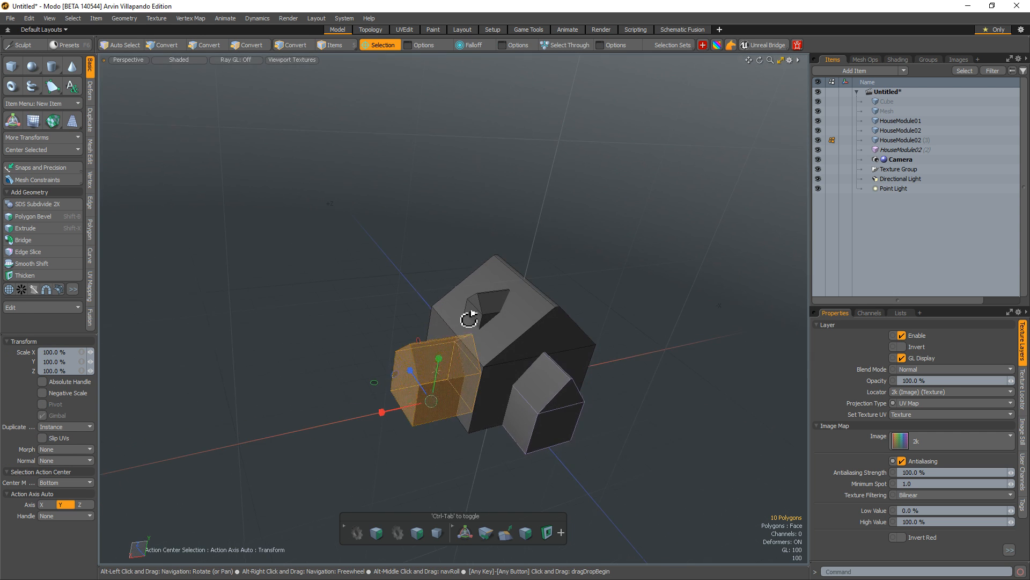
left_click_drag(433, 402, 455, 402)
key("space")
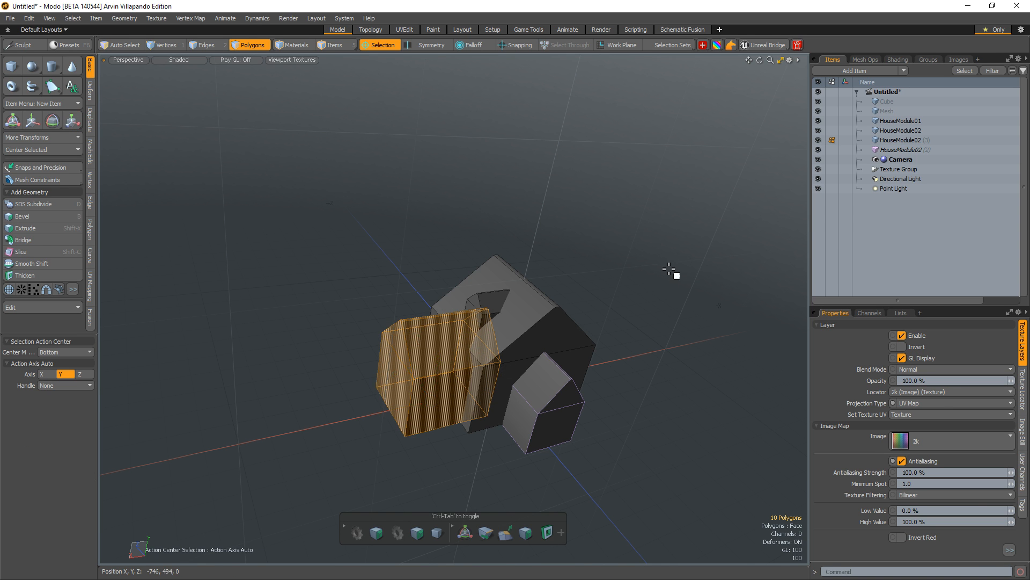
- Move the small dormer geometry -288 along X onto the opposite slope of the main roof
left_click(674, 274)
left_click_drag(540, 331, 507, 311, "alt")
double_click(510, 301)
key("w")
left_click_drag(499, 363, 418, 372, "alt")
left_click_drag(355, 370, 436, 357)
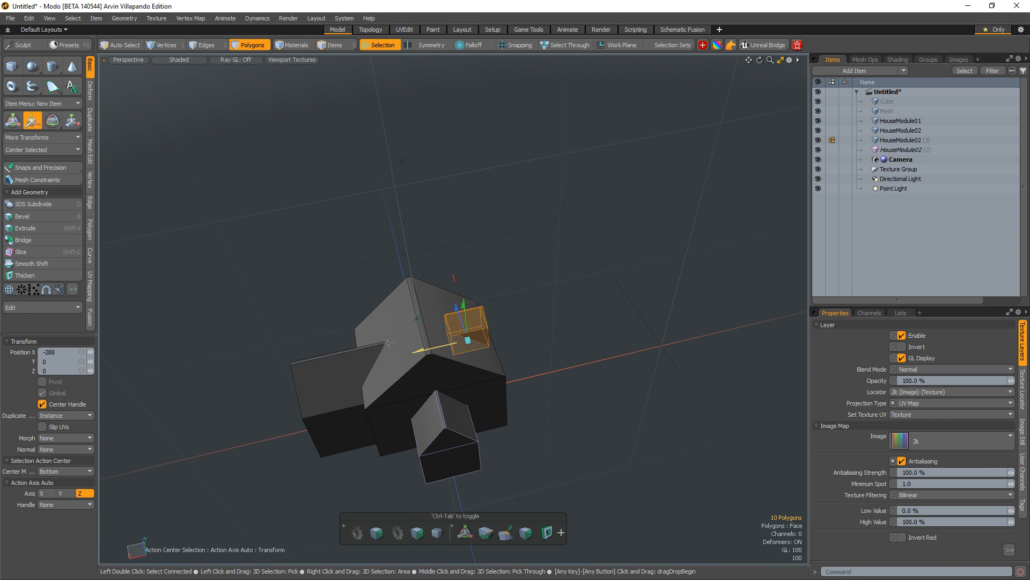
key("Escape")
key("Escape")
- Undo the dormer's move across the roof and the enlargement of the side-wall module
left_click_drag(504, 389, 617, 450, "alt")
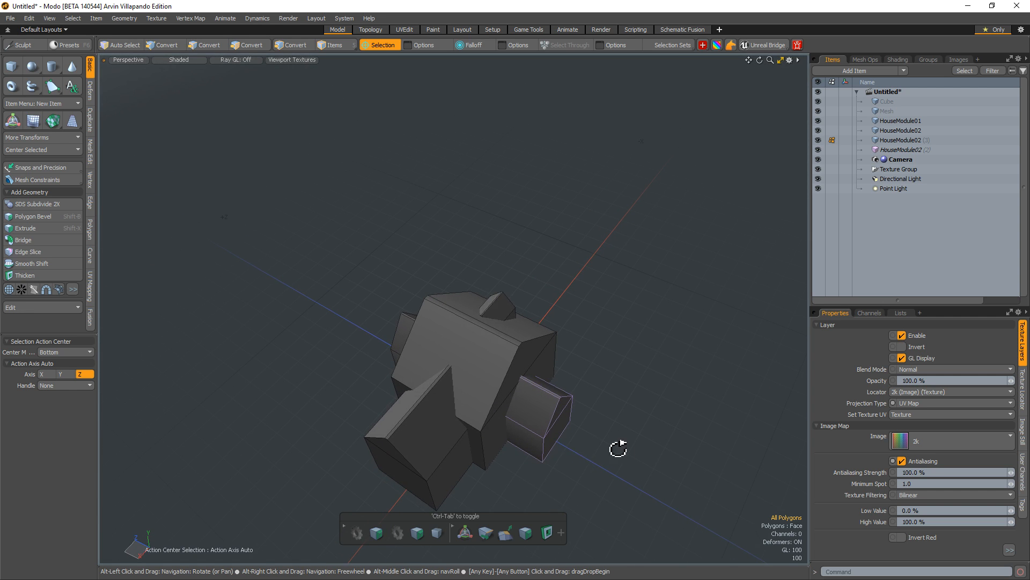
key("3")
key("ctrl+z")
key("ctrl+z")
key("ctrl+z")
key("ctrl+z")
key("ctrl+z")
key("ctrl+z")
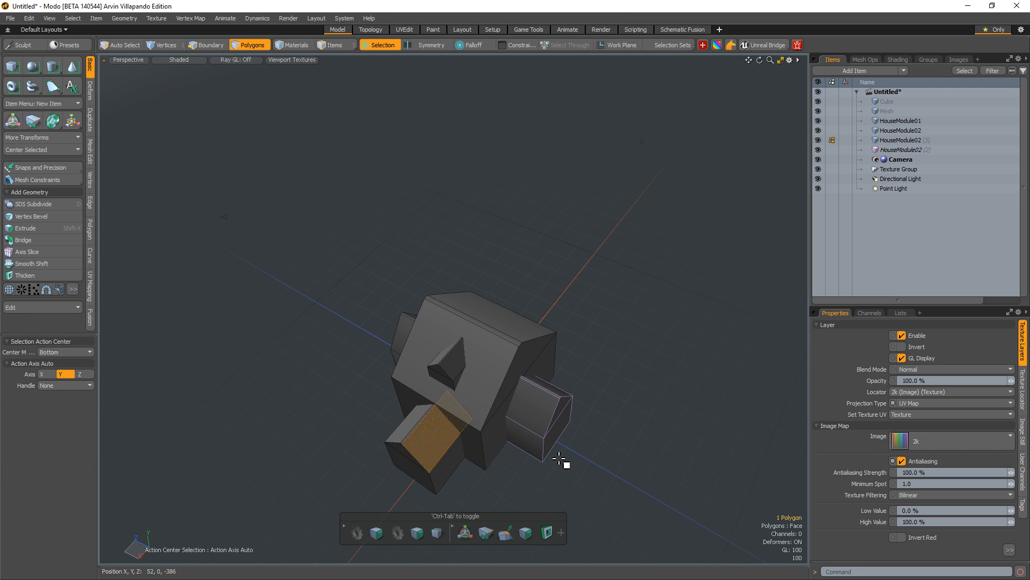
- Delete the HouseModule02 (2) instance and the HouseModule02 (3) copy, keeping the two original modules
left_click(906, 150)
key("Delete")
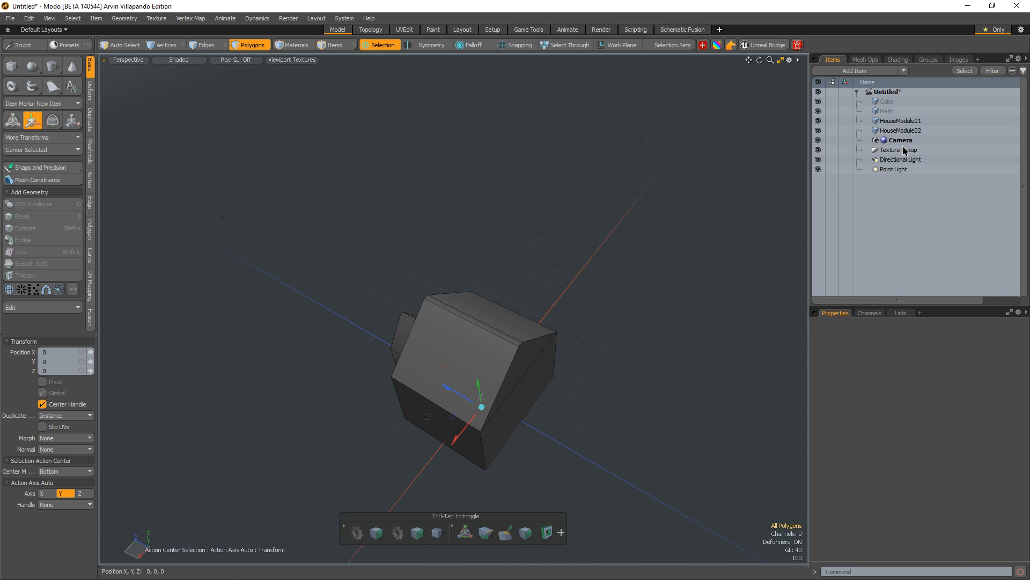
left_click(919, 123)
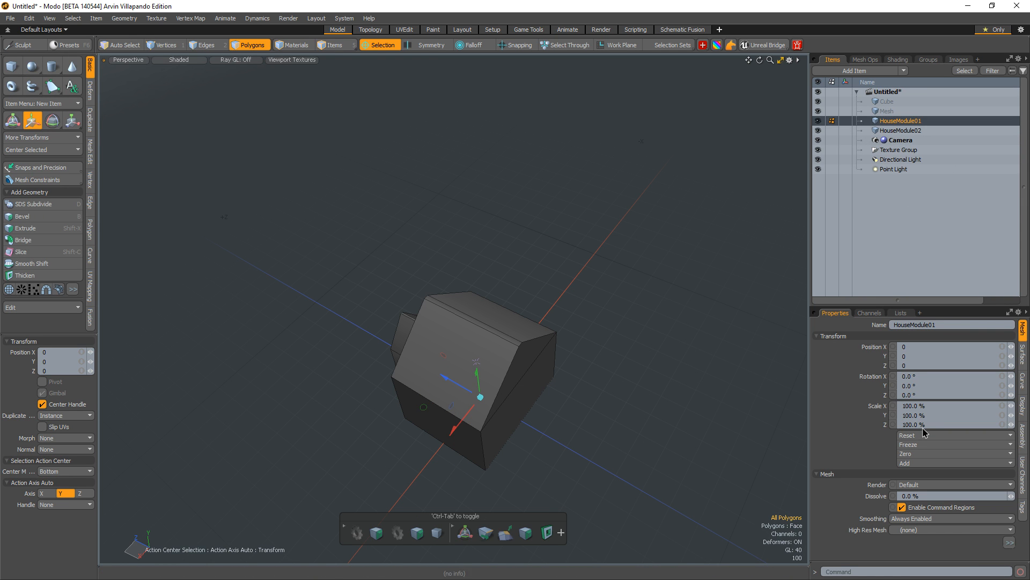
left_click_drag(564, 356, 579, 319, "alt")
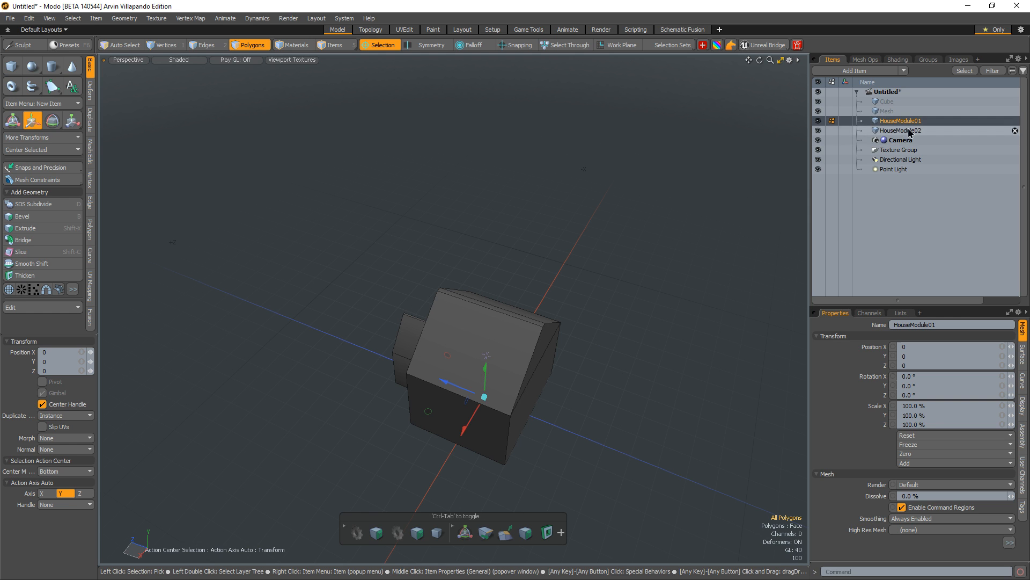
- Center HouseModule02's geometry on the Z and X axes so it returns to the origin
left_click(910, 132)
left_click_drag(789, 344, 483, 285, "alt")
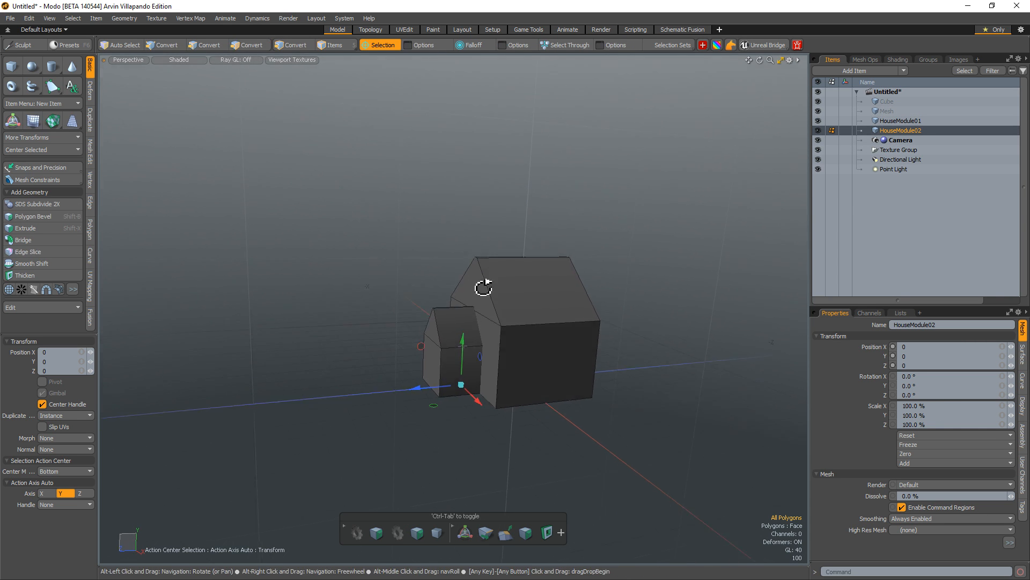
left_click(29, 19)
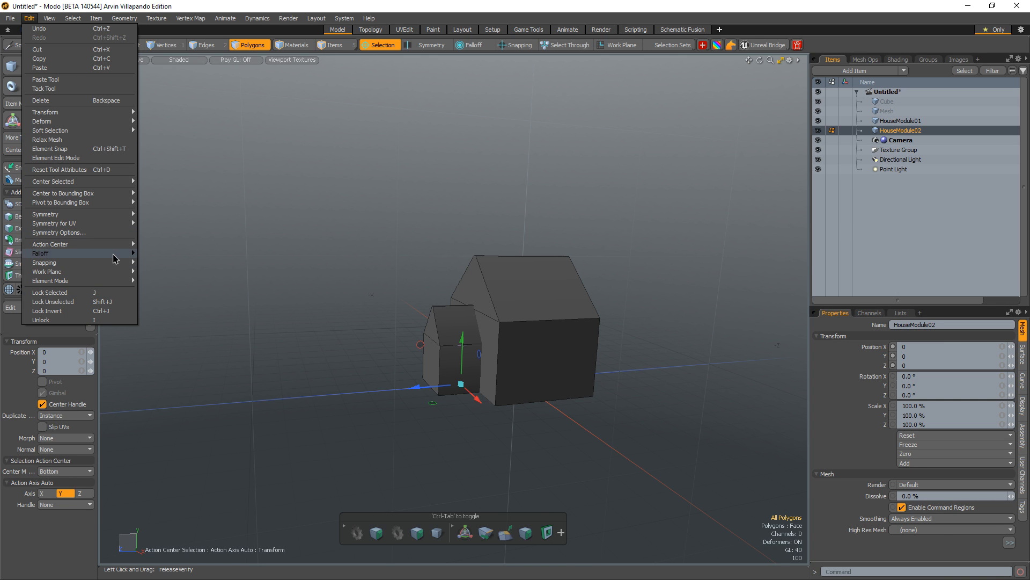
mouse_move(111, 184)
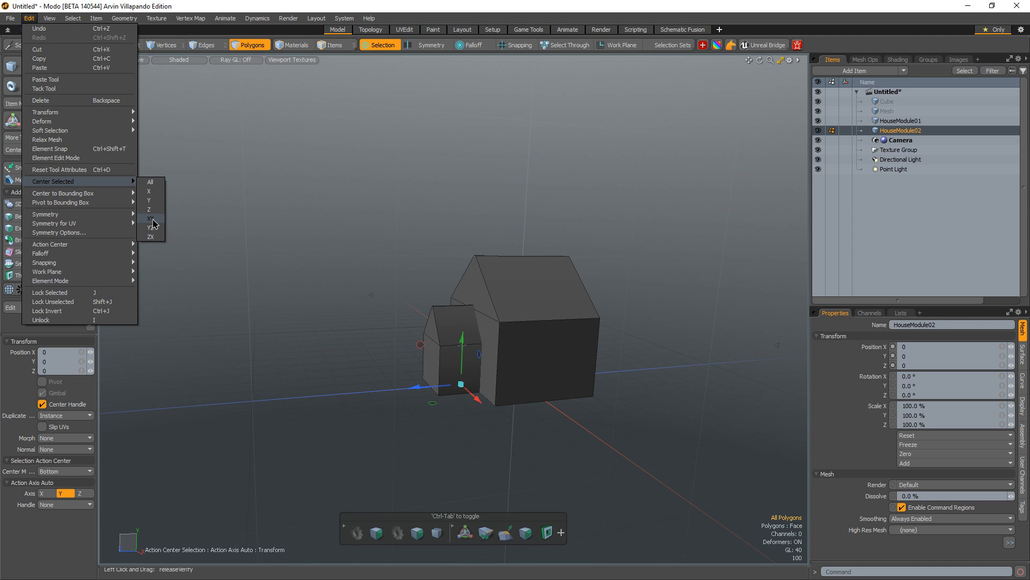
left_click(151, 237)
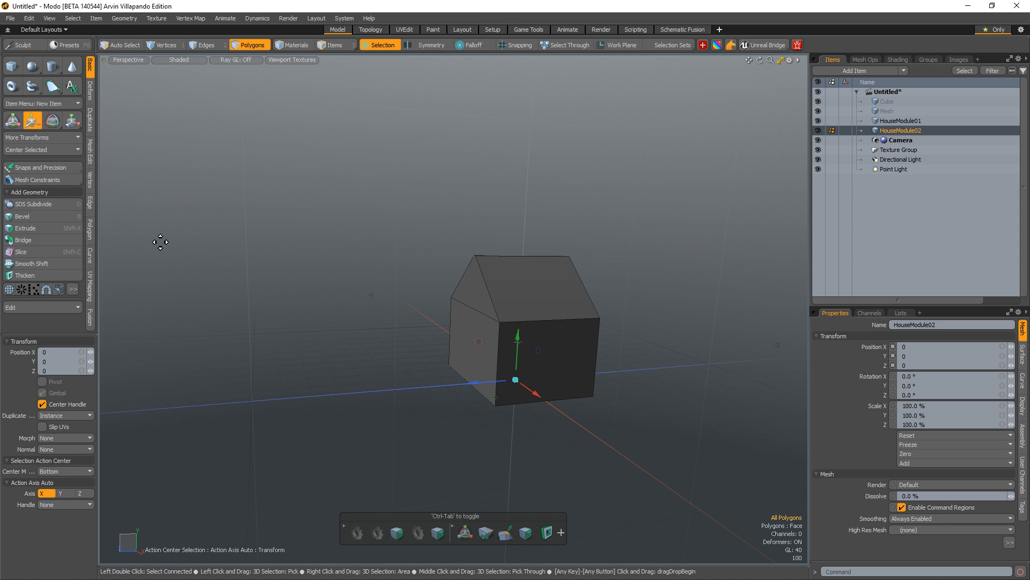
key("space")
left_click_drag(669, 288, 553, 323, "alt")
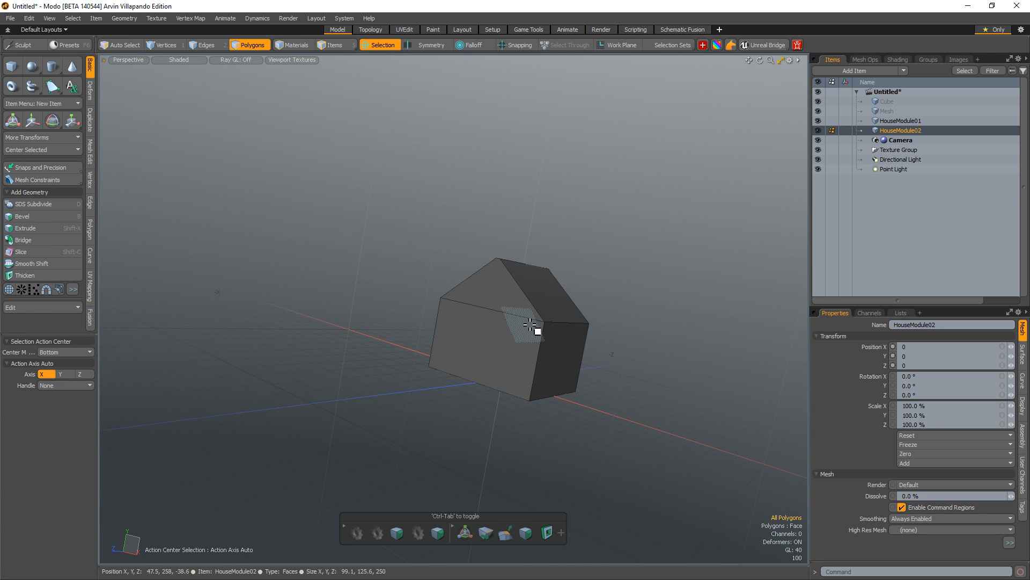
- Make HouseModule01 the active item in place of HouseModule02
left_click_drag(579, 255, 563, 280, "alt")
left_click_drag(562, 281, 533, 290, "alt")
key("5")
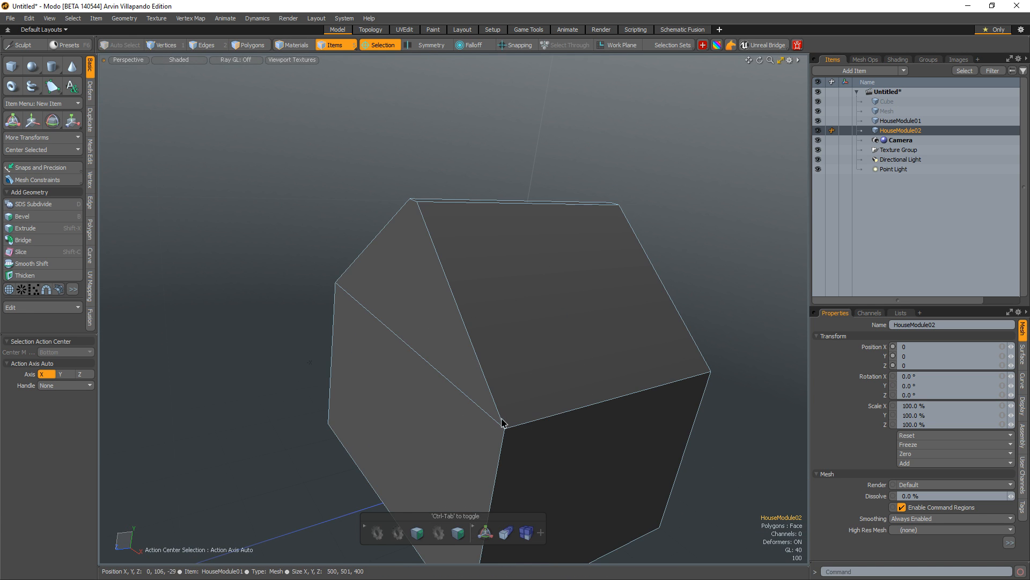
left_click(506, 363)
left_click_drag(506, 363, 559, 349, "alt")
left_click_drag(558, 349, 533, 315, "alt+shift")
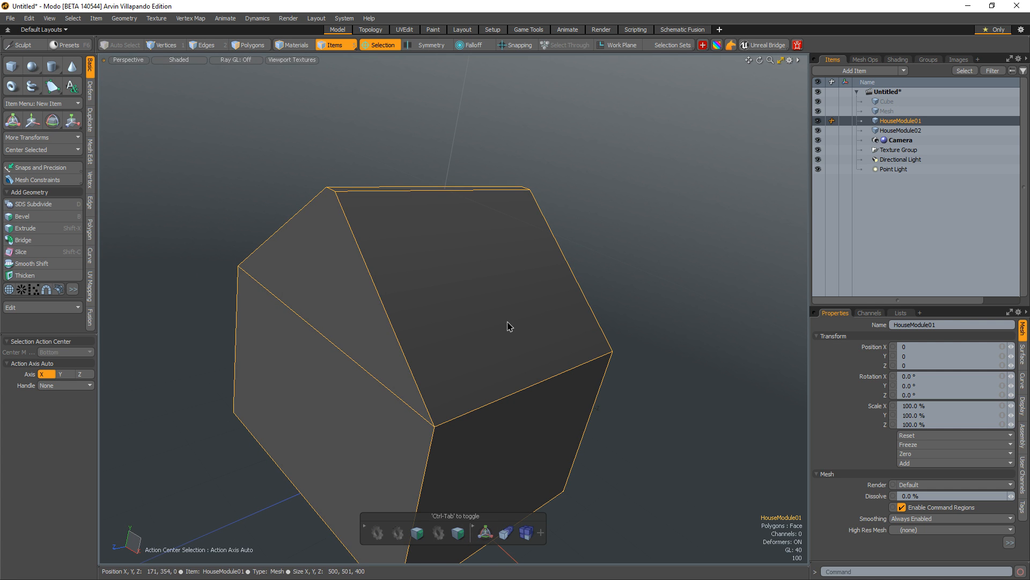
- Bevel HouseModule01's two roof slopes and ridge strip together as grouped polygons with a Shift of 12
key("3")
left_click(517, 315)
left_click_drag(394, 260, 439, 352, "alt")
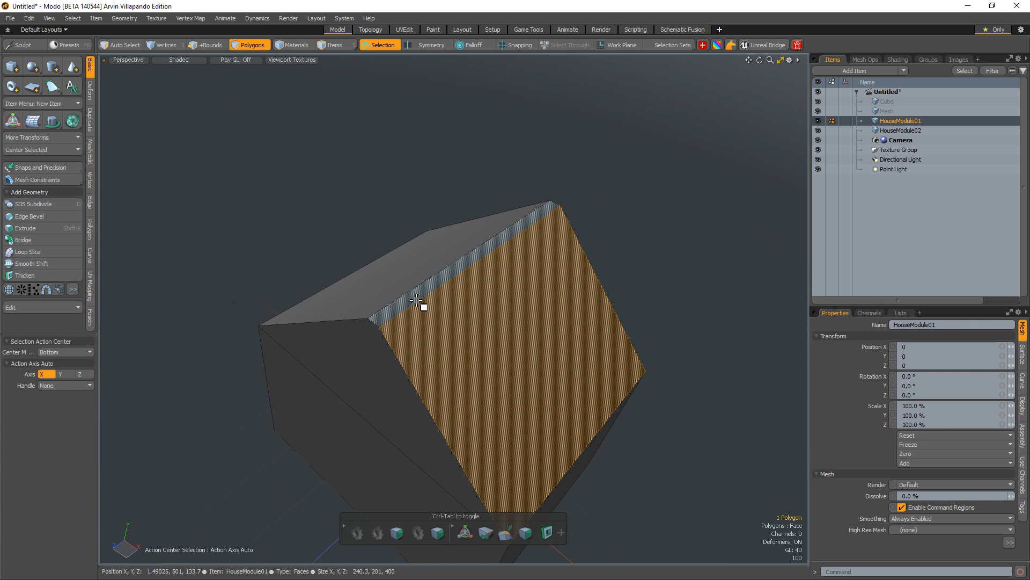
left_click(415, 295, "shift")
left_click(372, 289, "shift")
left_click_drag(594, 355, 545, 280, "alt")
left_click_drag(544, 279, 510, 233, "alt+shift")
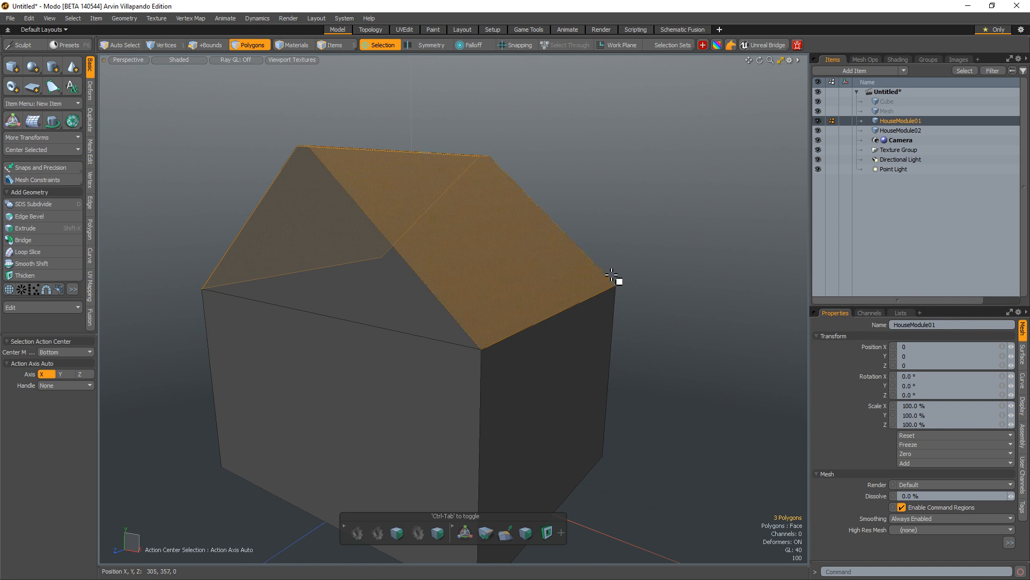
key("b")
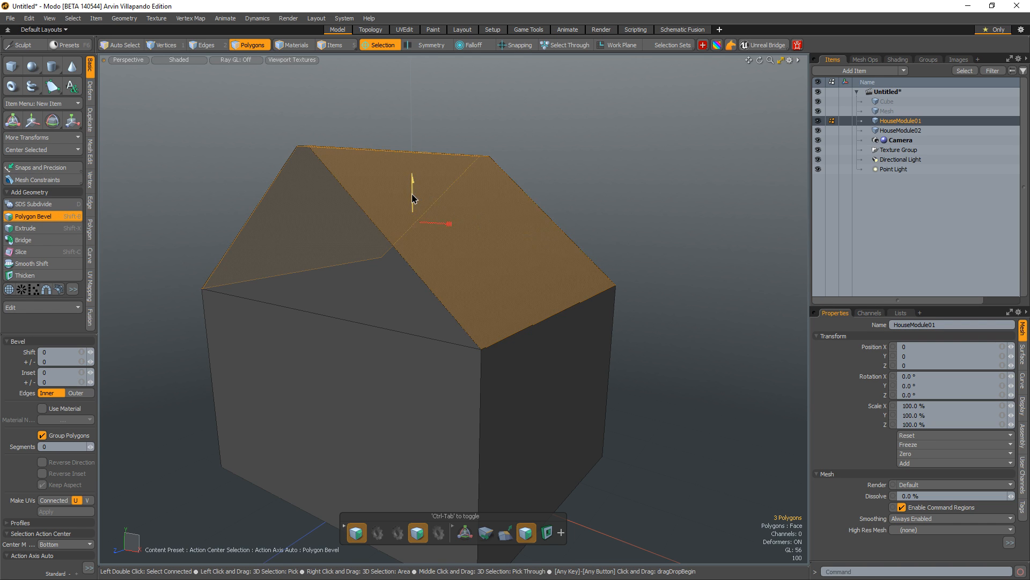
left_click_drag(414, 200, 413, 191)
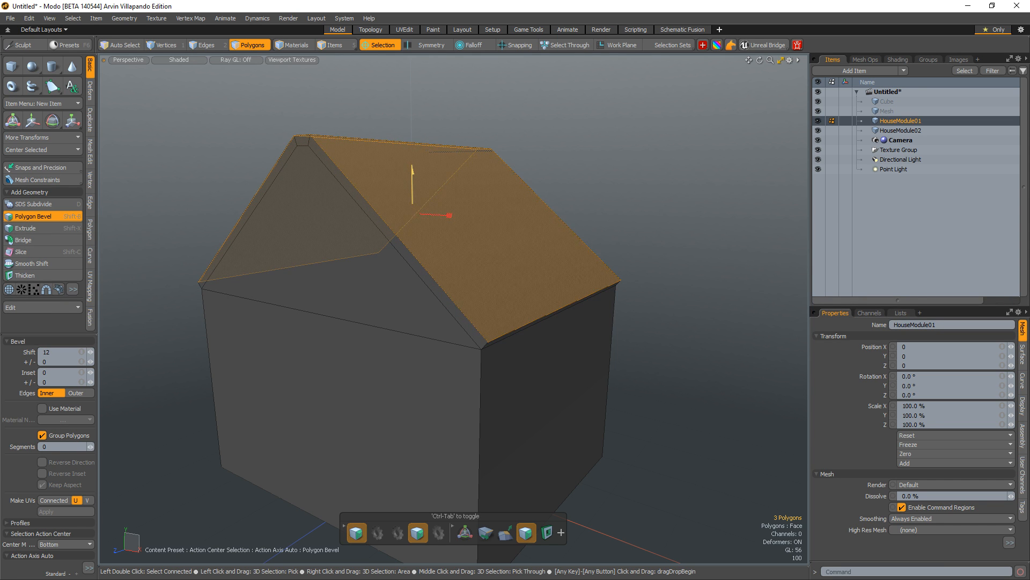
key("q")
left_click(632, 230)
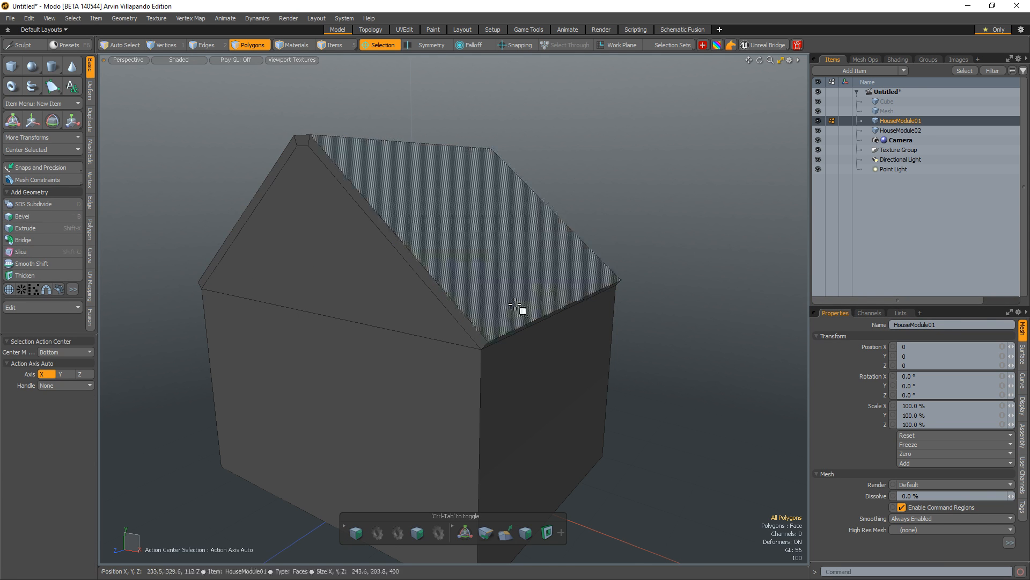
- Try bevelling the polygon loop around the roof slab's thin outer rim outward as one group
left_click_drag(516, 307, 483, 279, "alt")
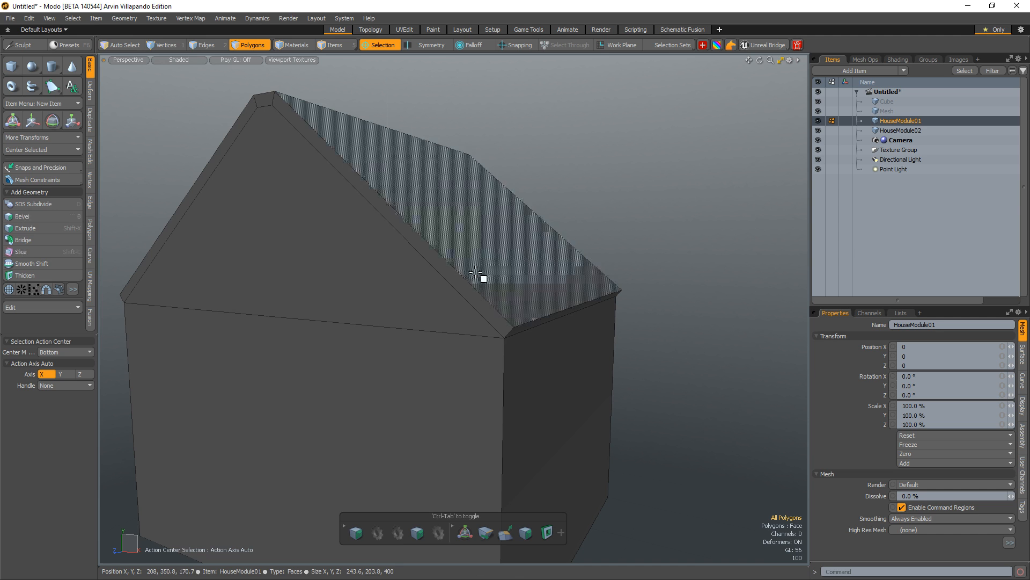
left_click(436, 256)
mouse_move(436, 253)
left_mouse_down()
mouse_move(239, 212)
mouse_move(248, 124)
left_mouse_up()
left_click(248, 123)
left_click(265, 100, "shift")
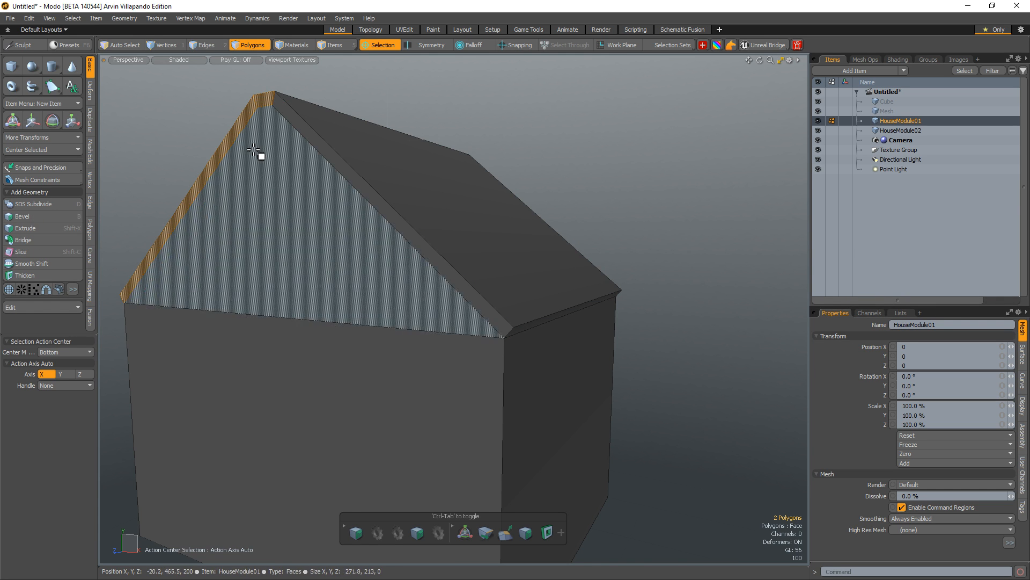
key("l")
left_click_drag(435, 203, 465, 333, "alt")
key("shift+b")
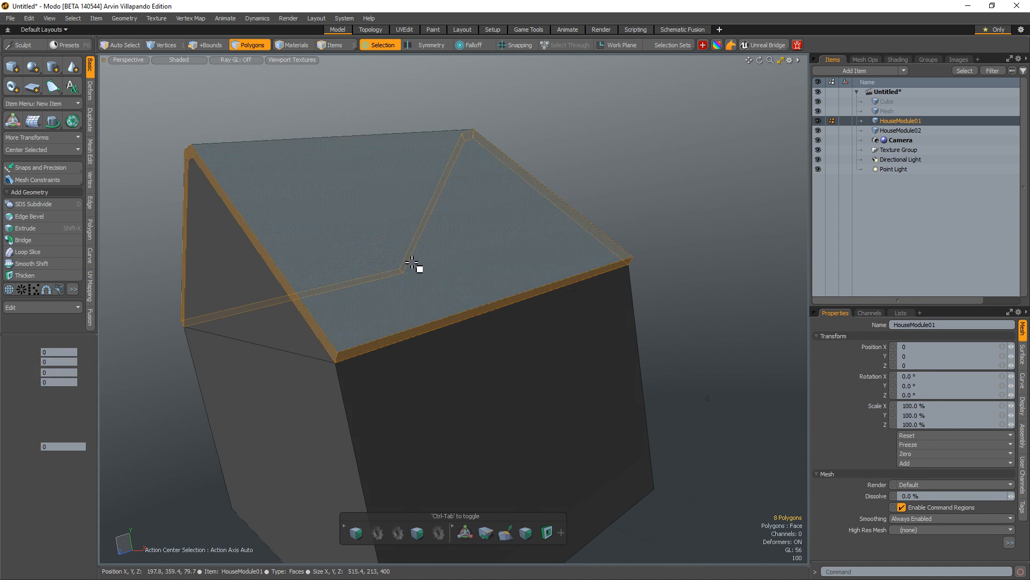
left_click_drag(374, 248, 375, 215)
key("space")
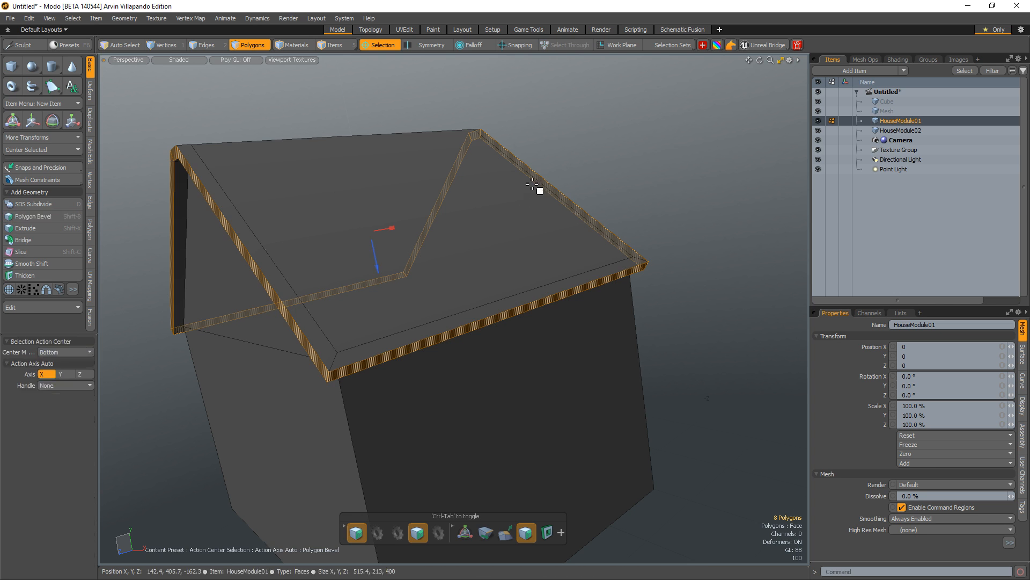
- Undo the outward bevel of the roof rim along with the rim's polygon loop selection
left_click(534, 188)
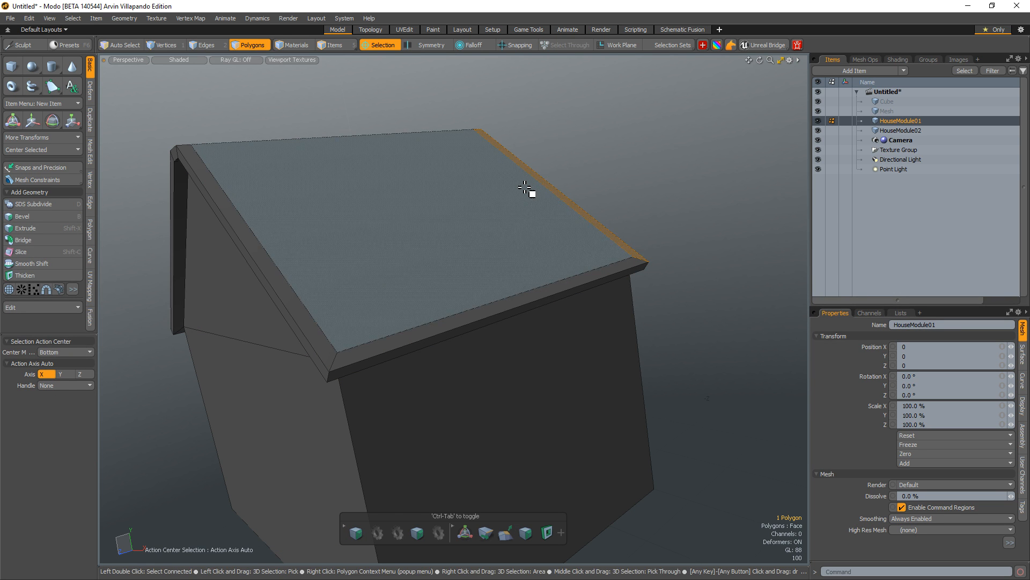
mouse_move(525, 188)
left_mouse_down("alt")
mouse_move(331, 140)
mouse_move(381, 221)
mouse_move(385, 187)
mouse_move(349, 211)
mouse_move(371, 209)
mouse_move(333, 198)
mouse_move(390, 202)
left_mouse_up("alt")
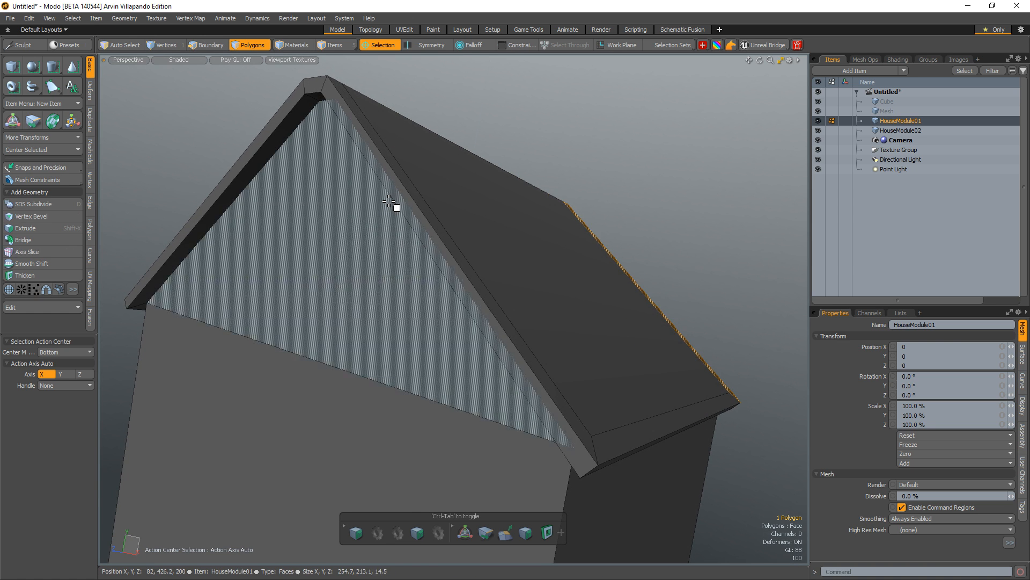
key("ctrl+z")
key("ctrl+z")
left_click_drag(549, 235, 486, 195, "alt")
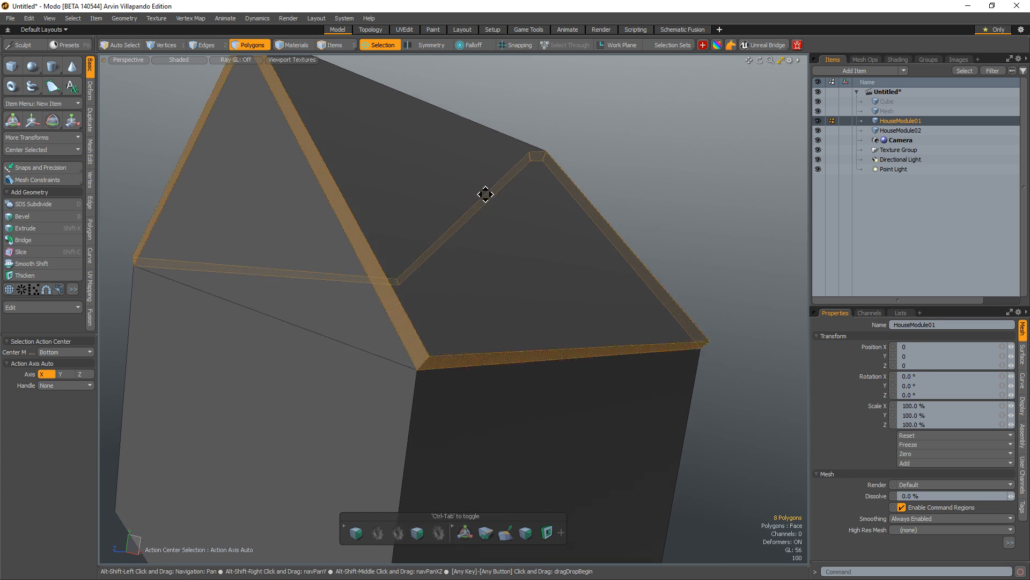
key("ctrl+z")
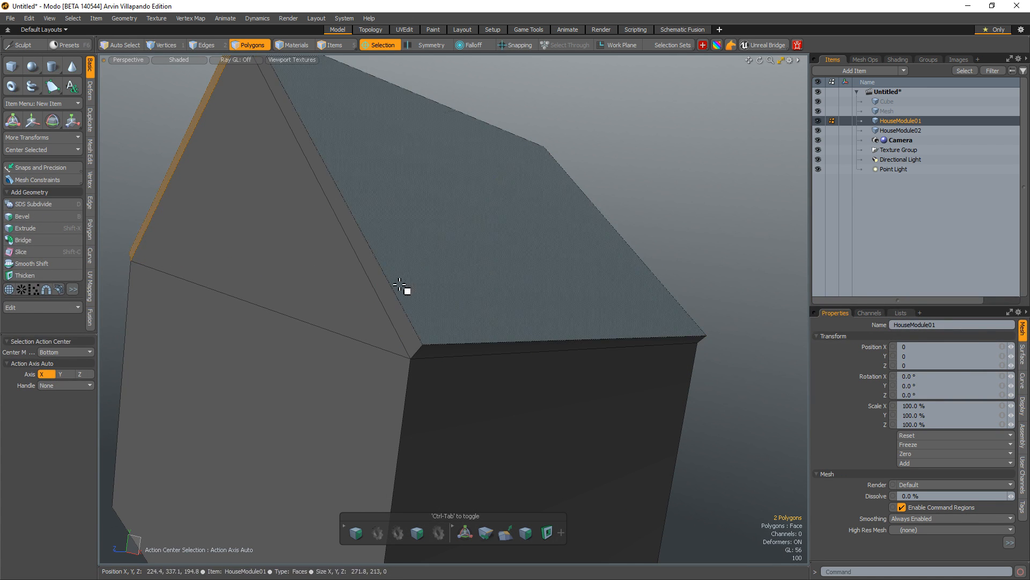
- Select the full polygon loop around the roof's rim and bevel it as grouped polygons with a Shift of 3.5
left_click(405, 316)
left_click(444, 354, "shift")
key("l")
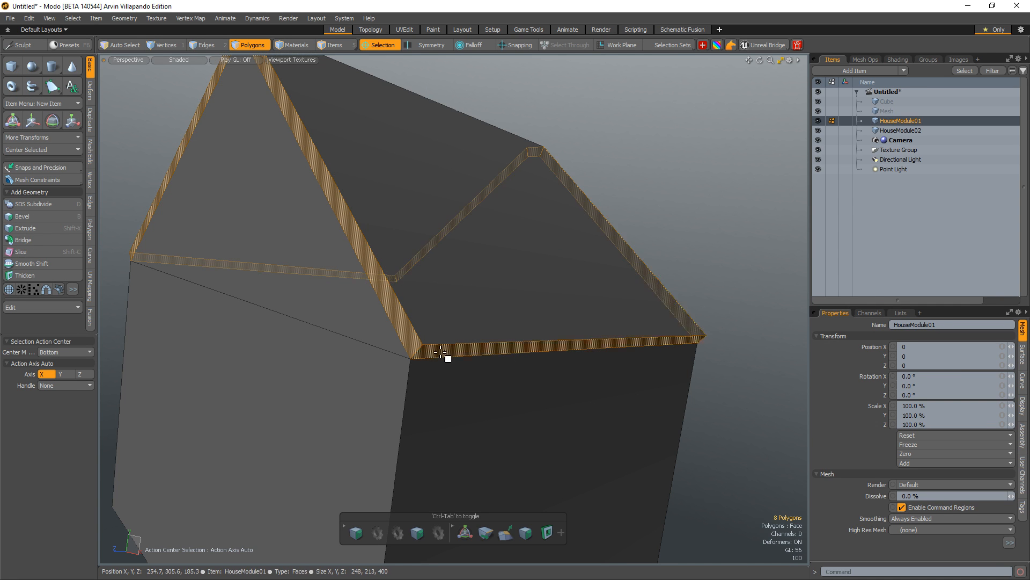
key("shift+b")
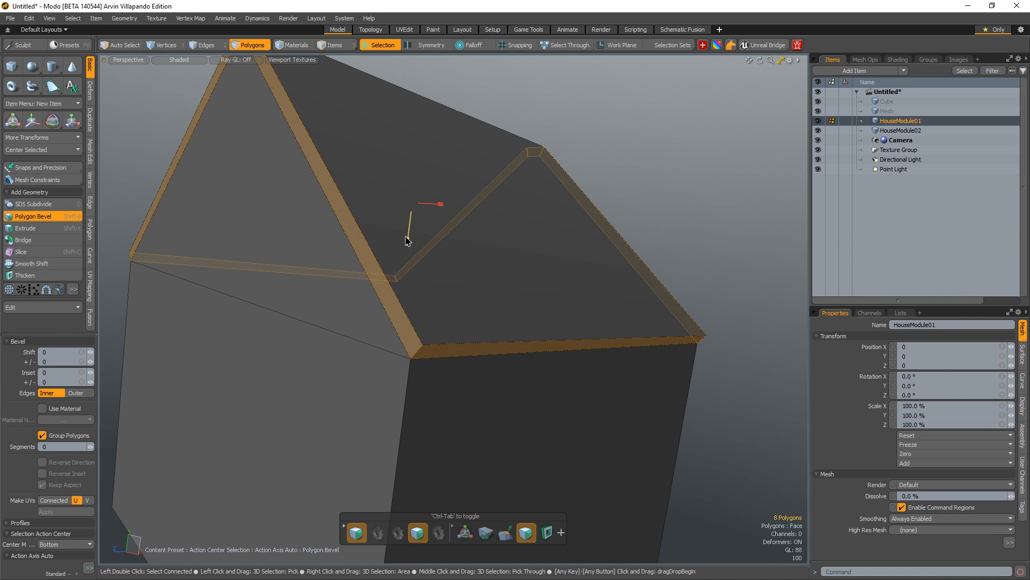
left_click_drag(407, 240, 408, 250)
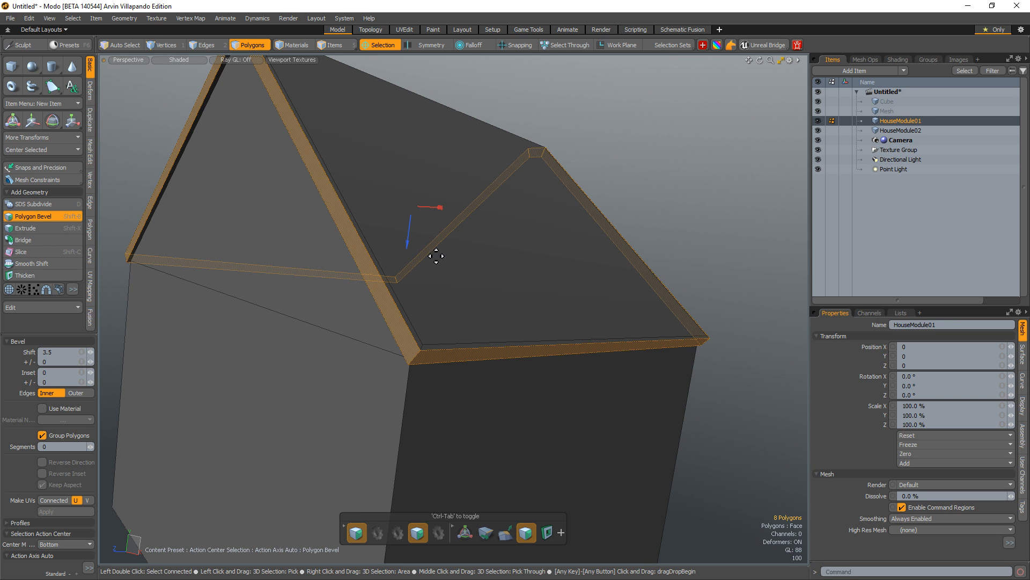
key("space")
left_click_drag(561, 223, 405, 218, "alt")
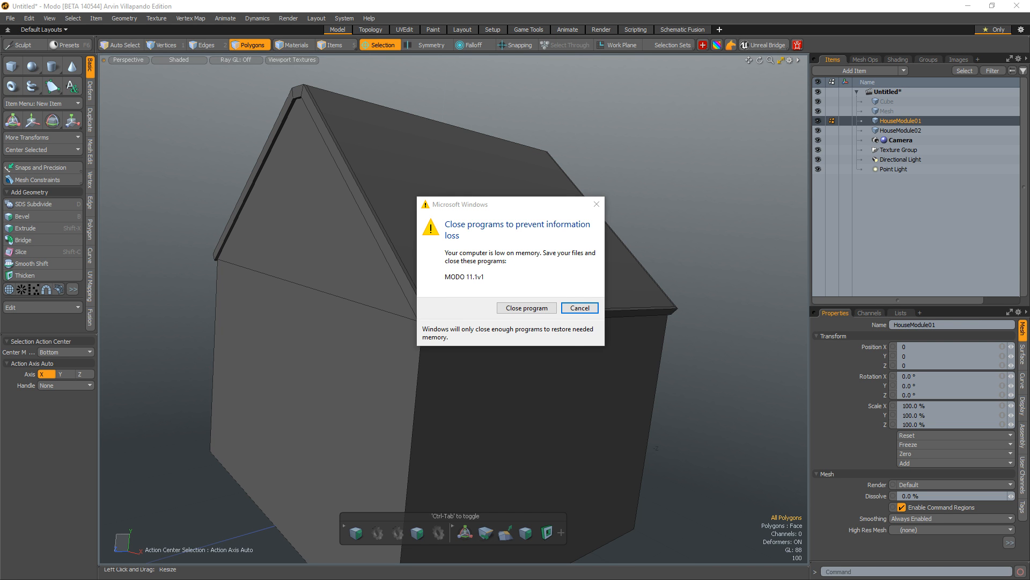
- Cancel the low-memory warning so the modelling program stays open
left_click(471, 393)
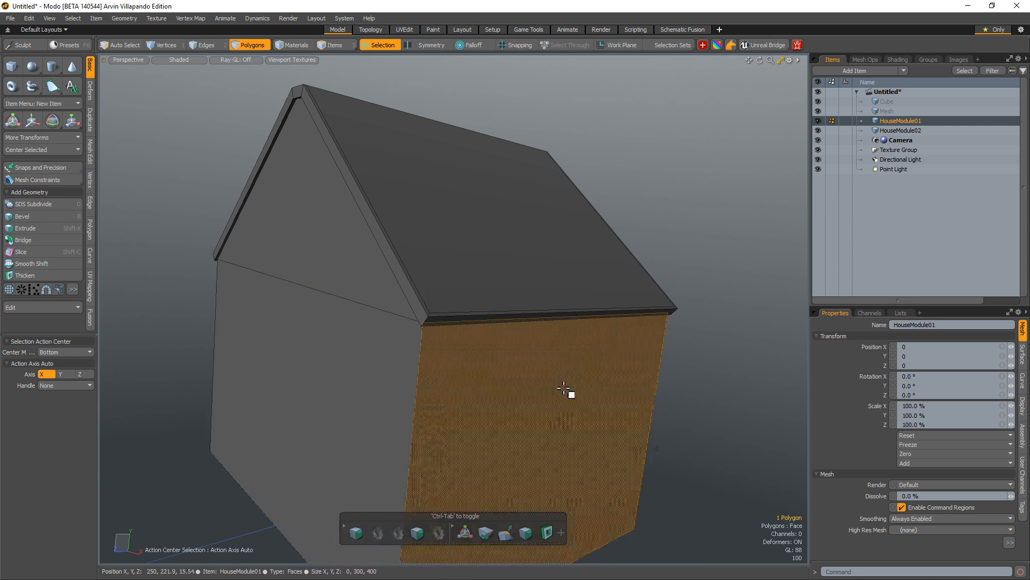
left_click(545, 353)
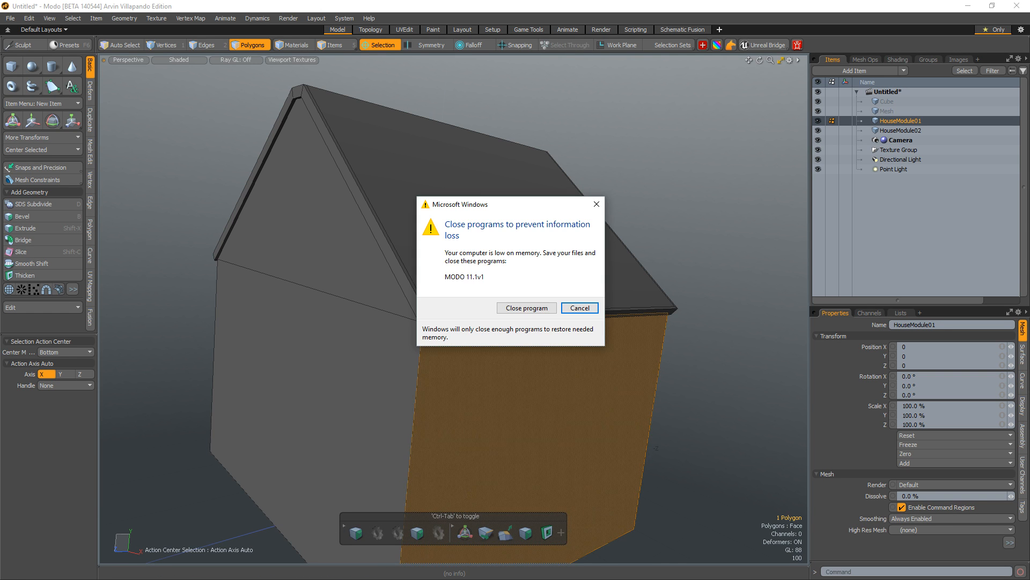
left_click(588, 310)
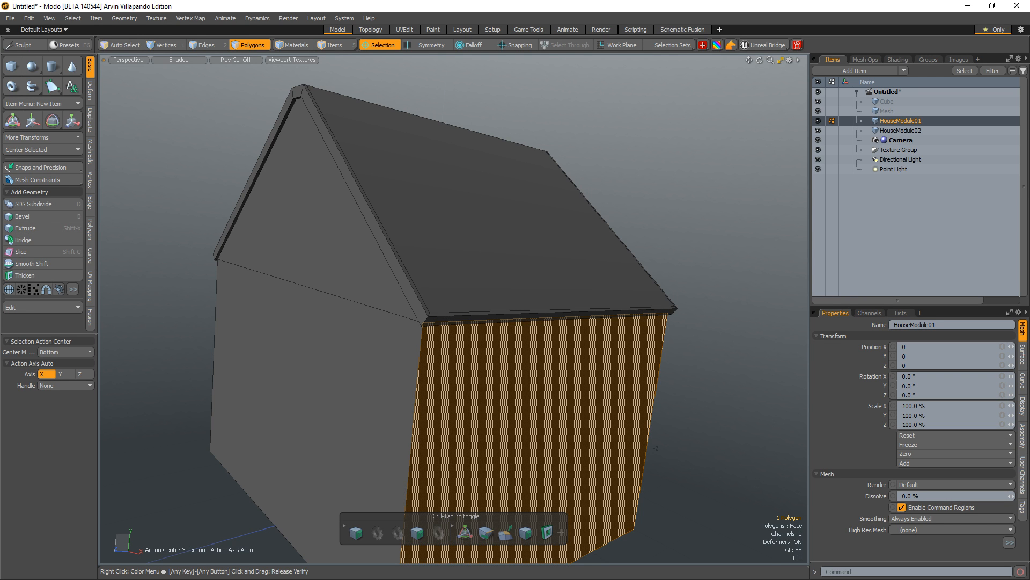
key("alt+Tab")
key("alt+Tab")
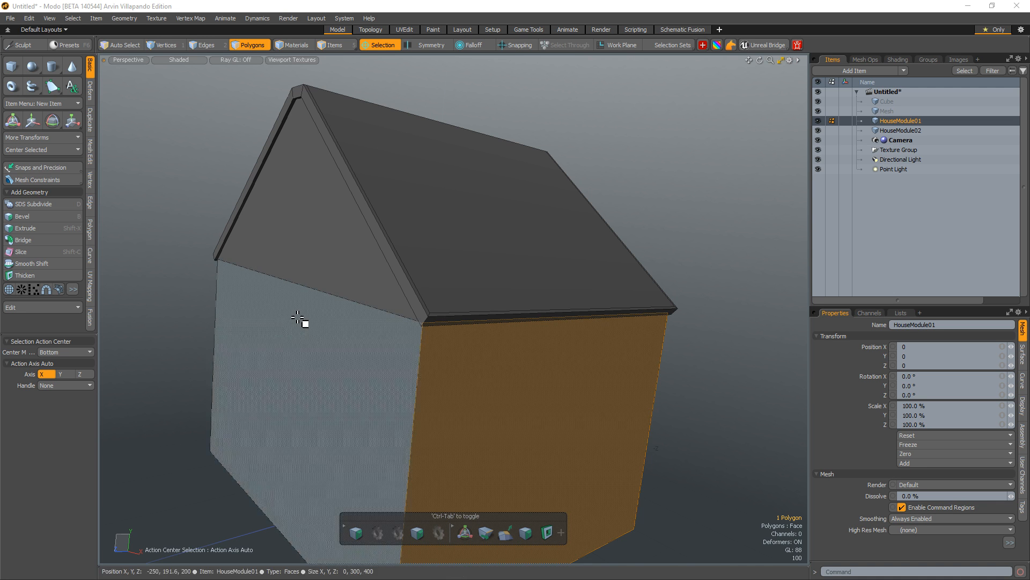
- Try inserting an edge loop around the roof's rim with Loop Slice, starting from the short edge at the eave corner
left_click_drag(440, 230, 334, 292, "alt")
key("1")
scroll(338, 276, "up", 3)
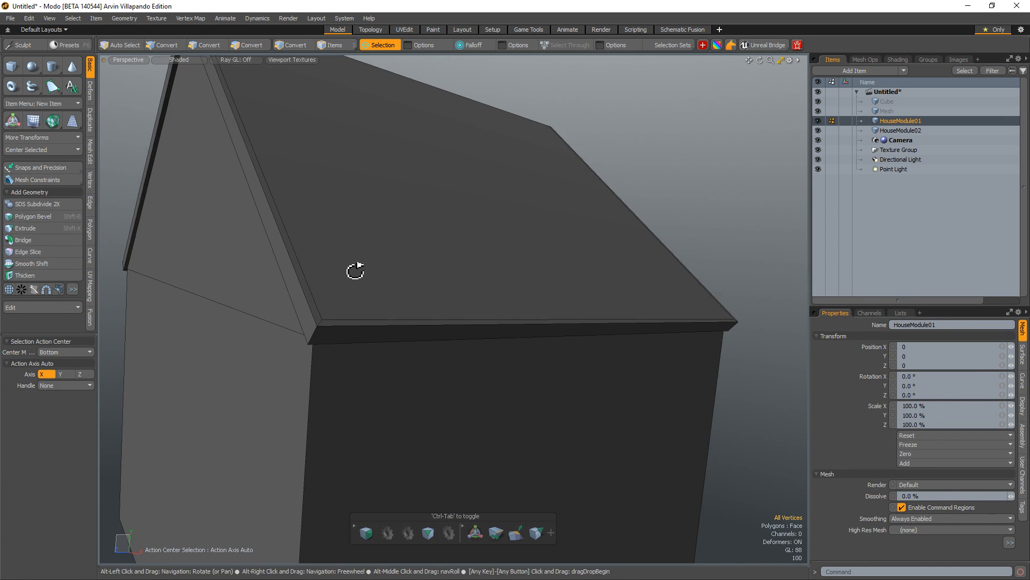
key("2")
left_click(318, 335)
left_click_drag(301, 304, 348, 304, "alt")
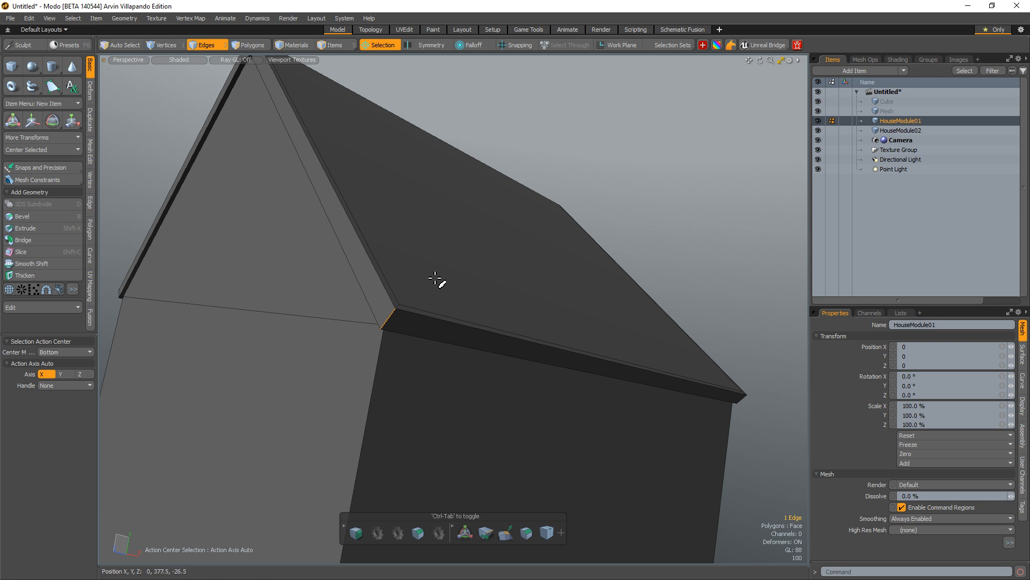
key("alt+c")
left_click_drag(443, 264, 359, 306, "alt+shift")
key("space")
left_click(329, 165)
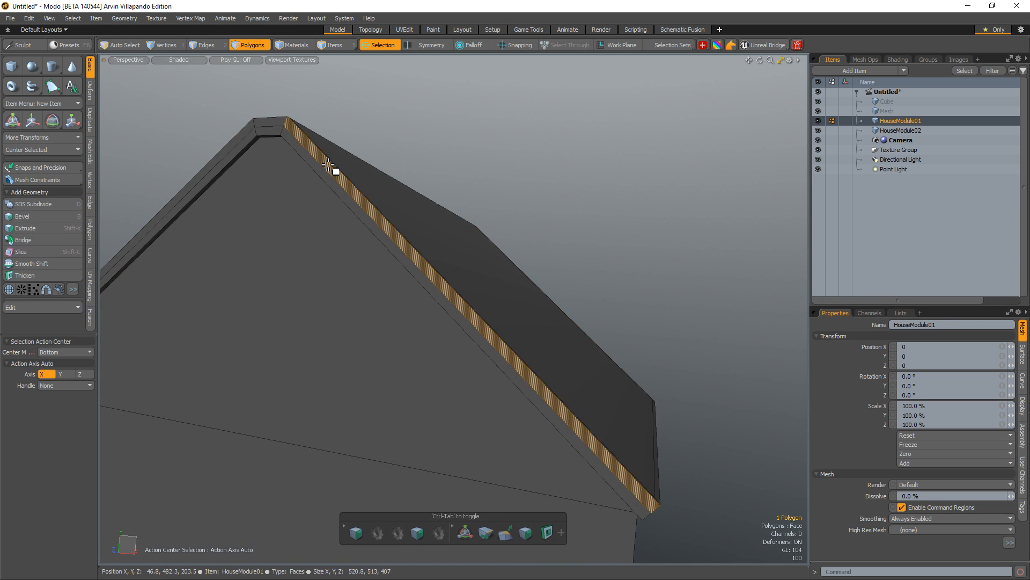
key("ctrl+z")
key("ctrl+z")
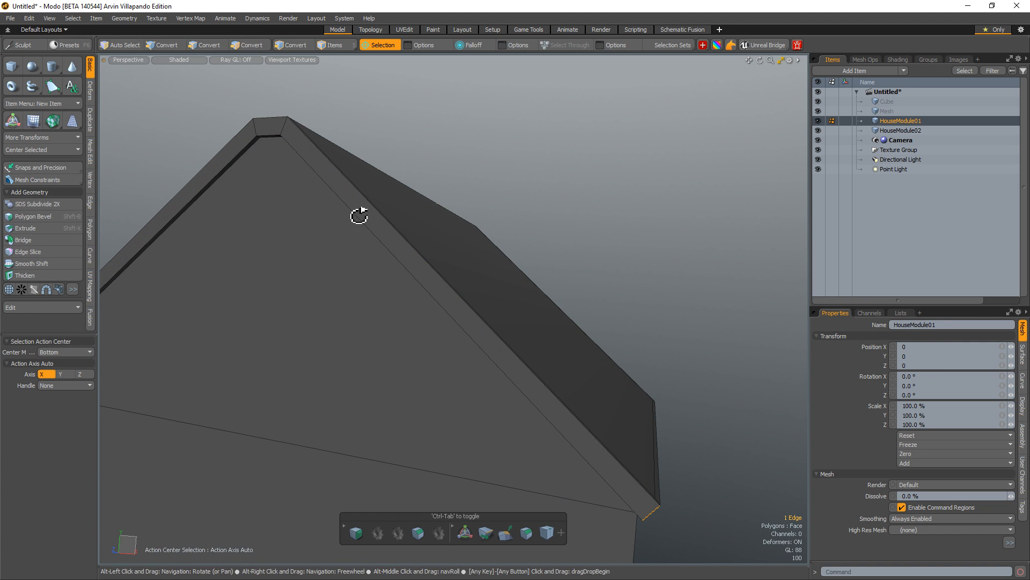
- Insert a single edge loop around the roof's rim with a free Loop Slice positioned at 60%
left_click(290, 137)
key("alt+c")
left_click_drag(375, 156, 359, 215, "alt")
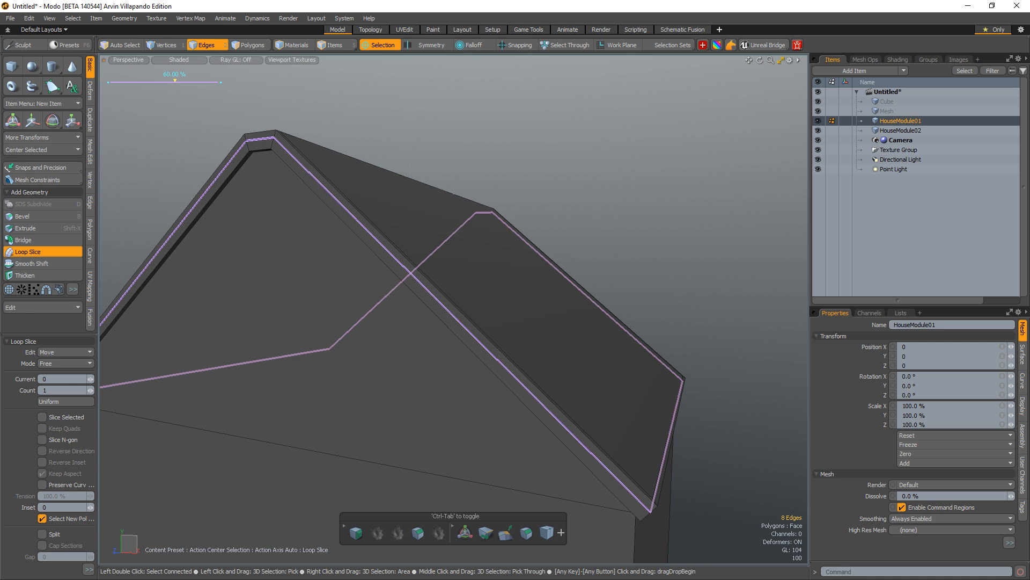
key("space")
- Select the complete polygon loop along the upper strip of the sliced roof rim
left_click(287, 148)
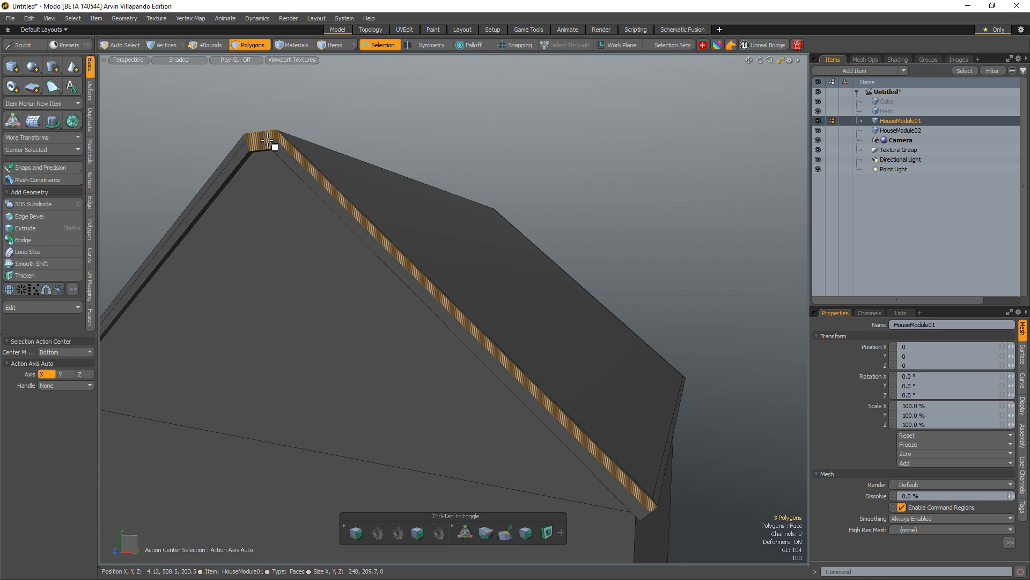
left_click(271, 139)
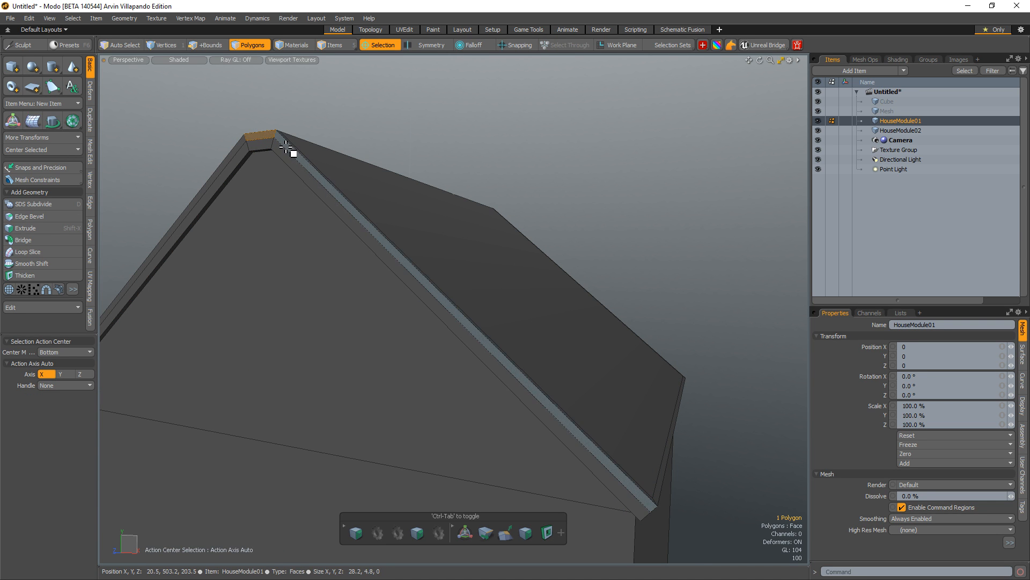
left_click(289, 146, "shift")
key("l")
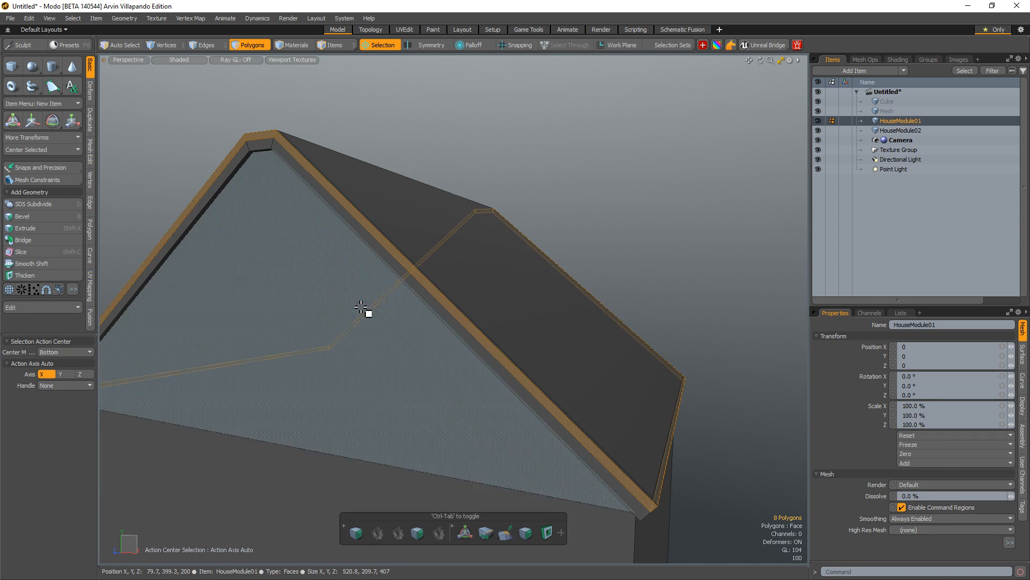
- Try extending the upper rim strip outward into an overhang with a polygon bevel
left_click_drag(368, 311, 499, 277, "alt")
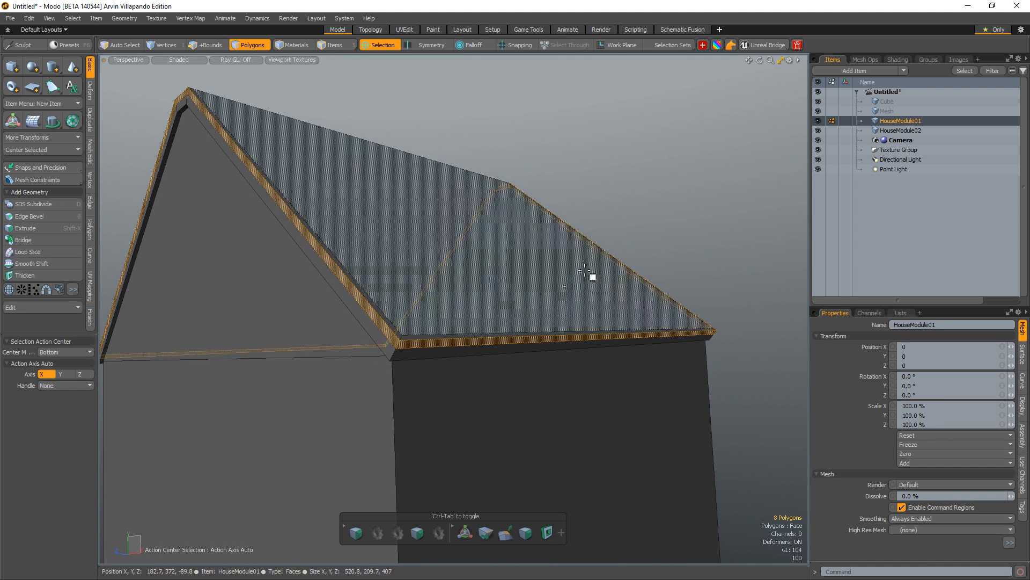
key("shift+b")
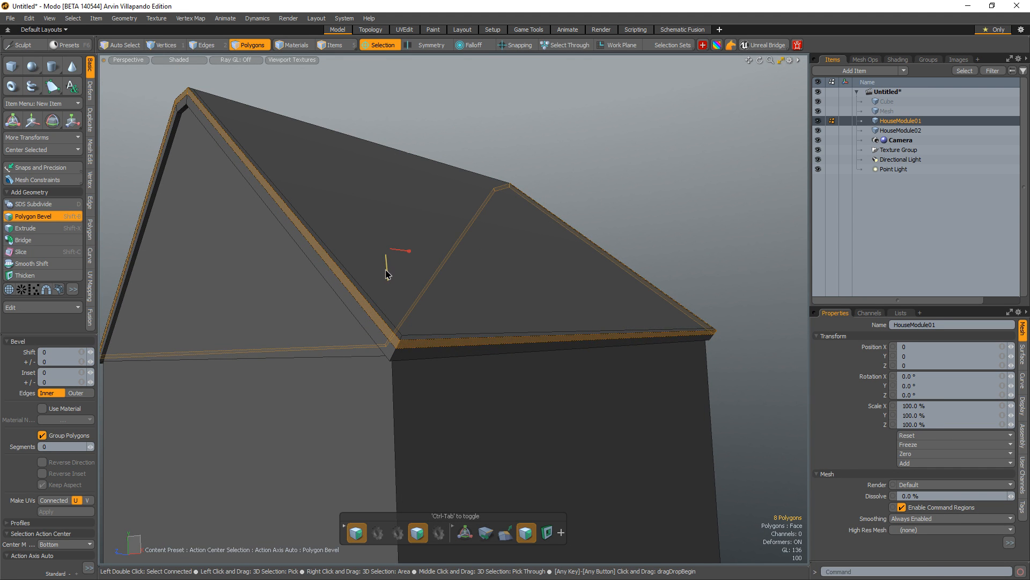
mouse_move(386, 274)
left_mouse_down()
mouse_move(390, 297)
mouse_move(391, 279)
left_mouse_up()
left_click_drag(499, 152, 401, 279, "alt")
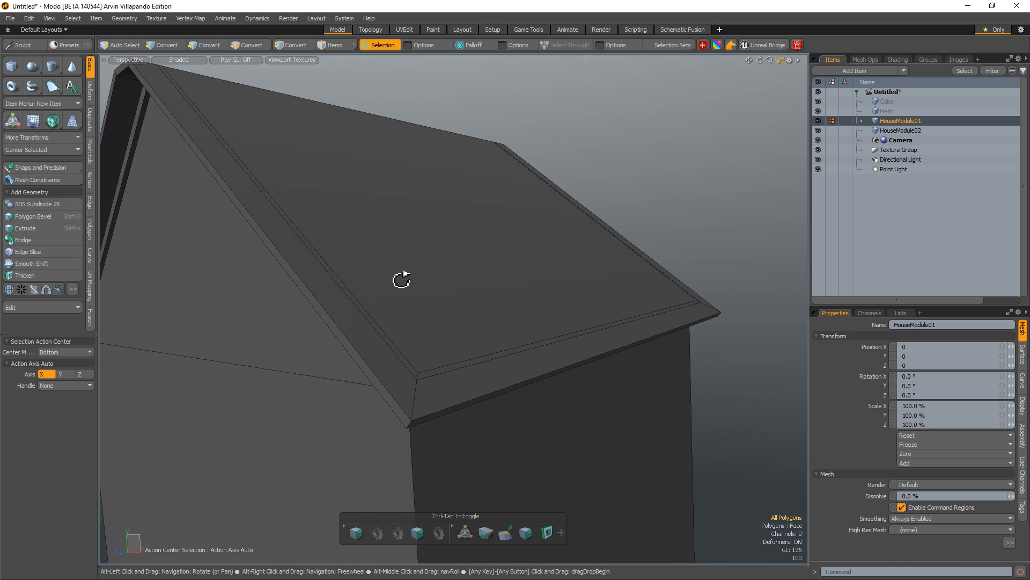
left_click_drag(438, 399, 336, 294, "alt")
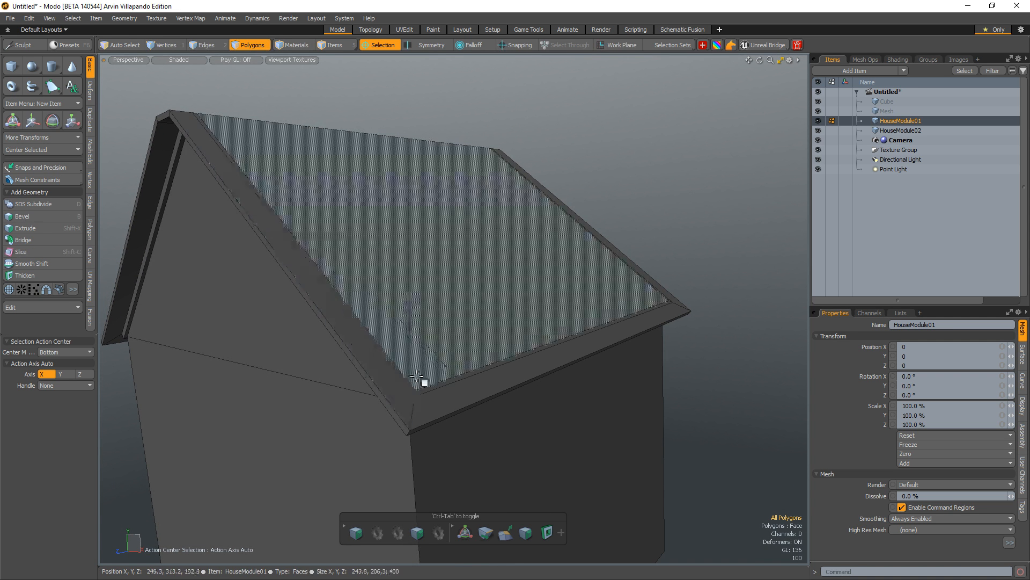
left_click_drag(421, 378, 490, 260, "alt")
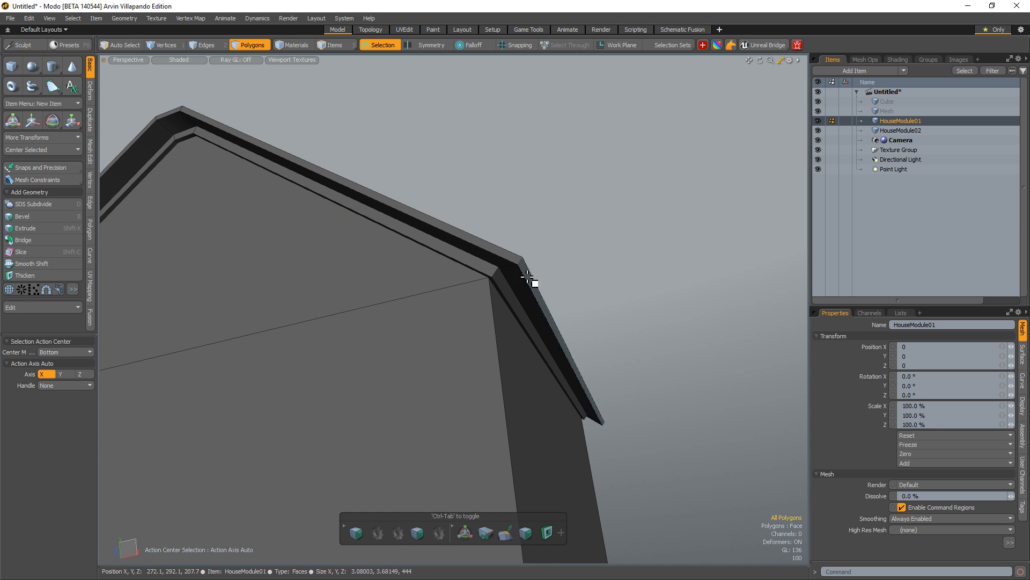
left_click_drag(405, 233, 330, 294, "alt")
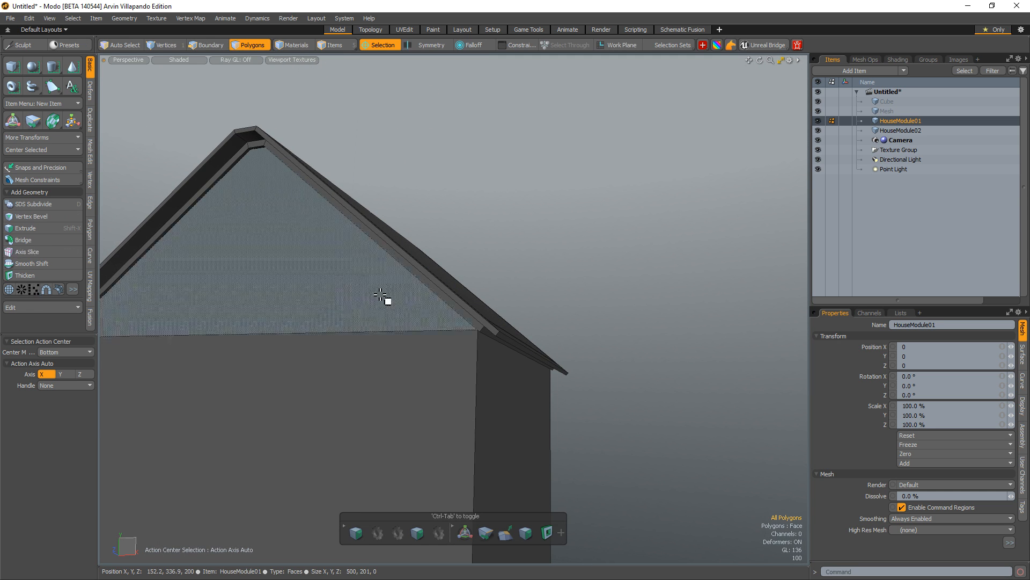
key("ctrl+z")
key("ctrl+z")
key("ctrl+z")
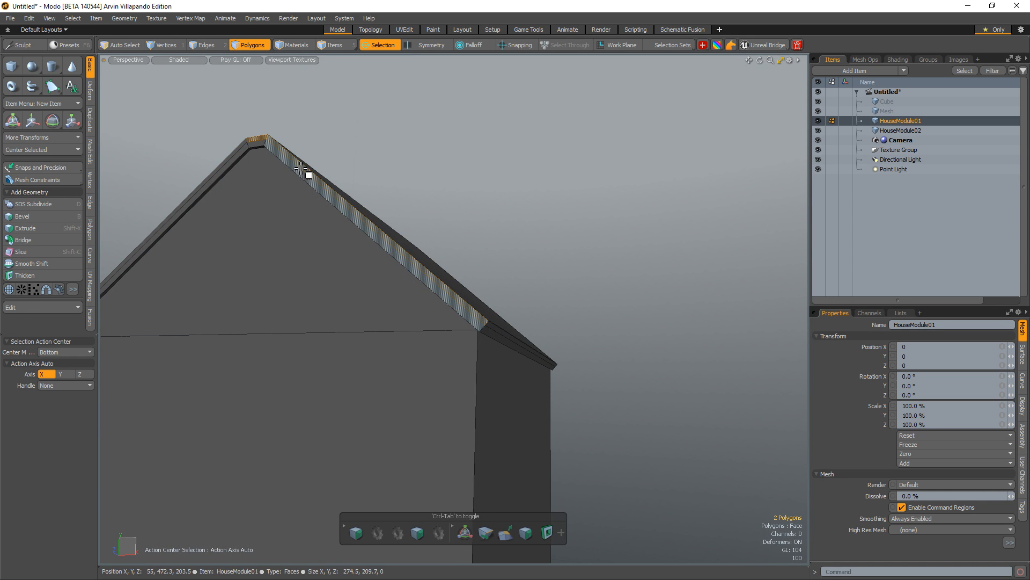
- Bevel the upper rim strip's whole polygon loop outward as one group with a Shift of 36 and clear the selection
key("l")
key("shift+b")
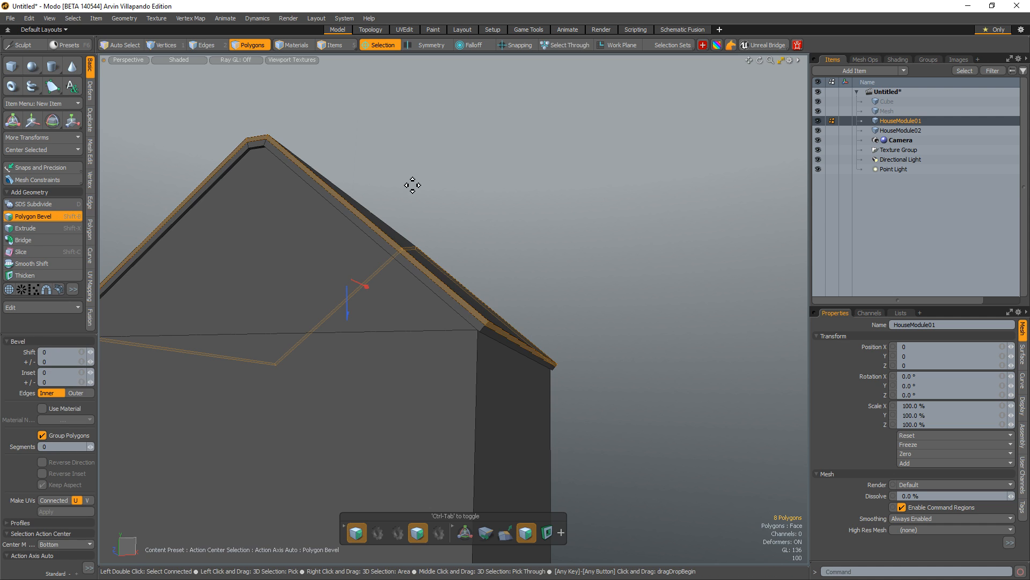
left_click_drag(367, 288, 366, 310)
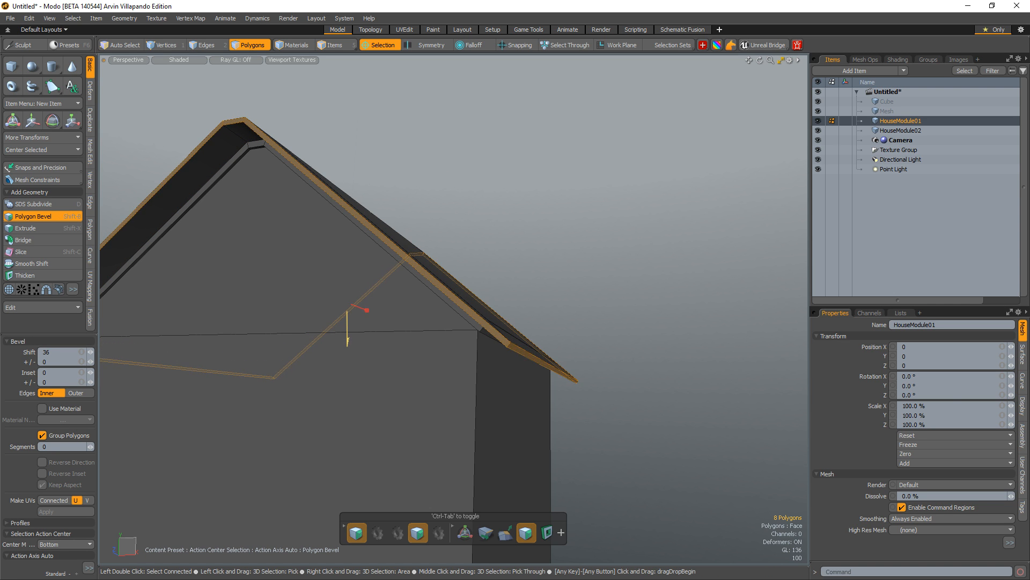
key("space")
left_click(410, 166)
left_click_drag(409, 166, 430, 243, "alt")
left_click_drag(430, 243, 258, 273, "alt")
left_click_drag(257, 274, 421, 314, "alt")
left_click(433, 332)
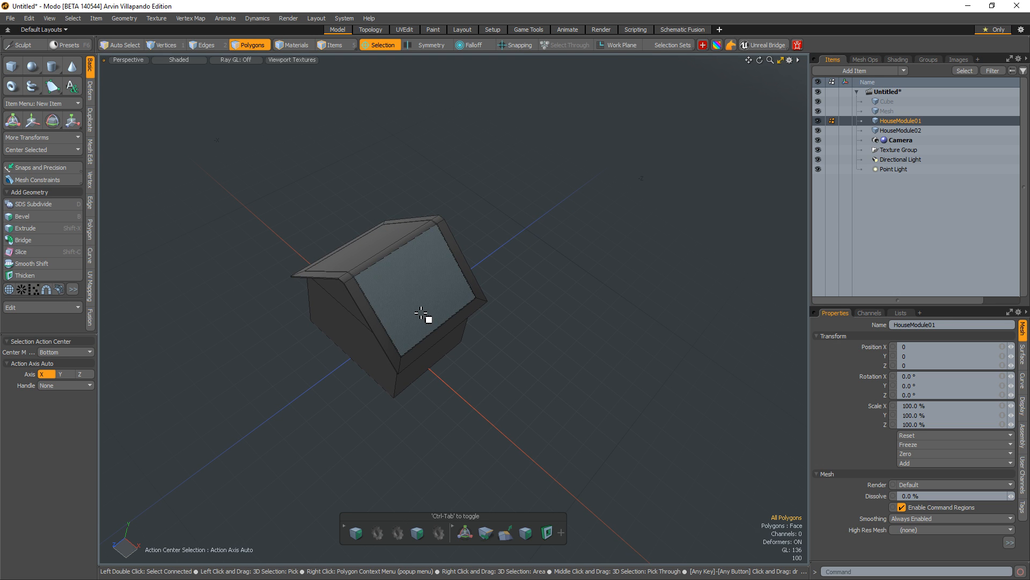
left_click_drag(422, 314, 408, 278, "alt")
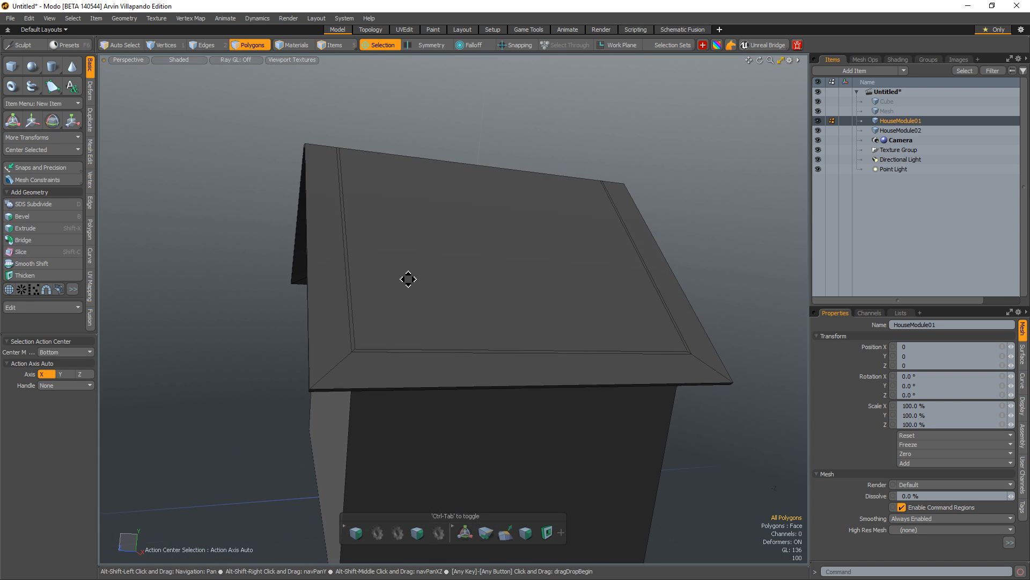
- Select the paired inset edge loops running around the roof and remove them, leaving plain roof slopes
key("2")
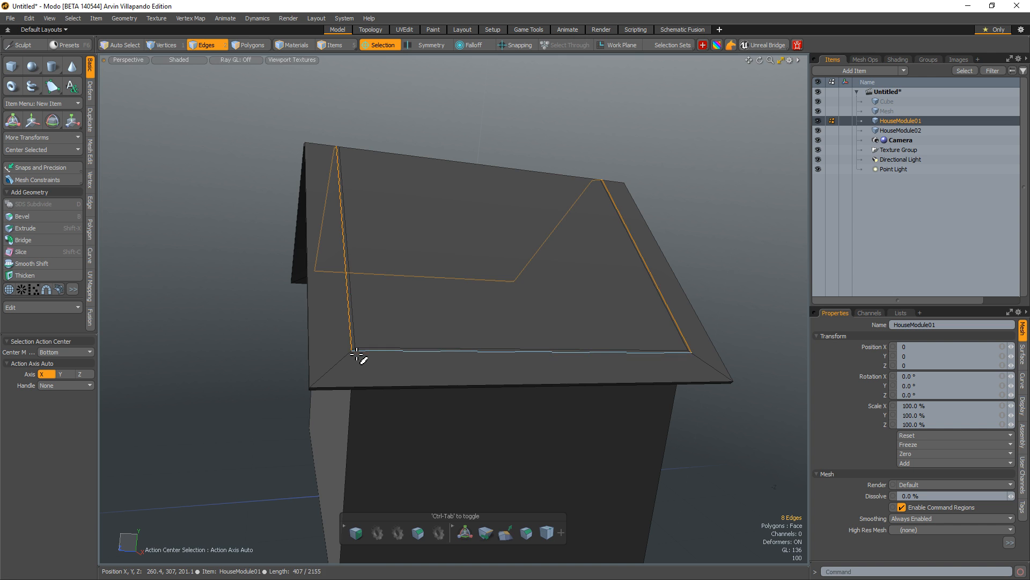
left_click(357, 354, "shift")
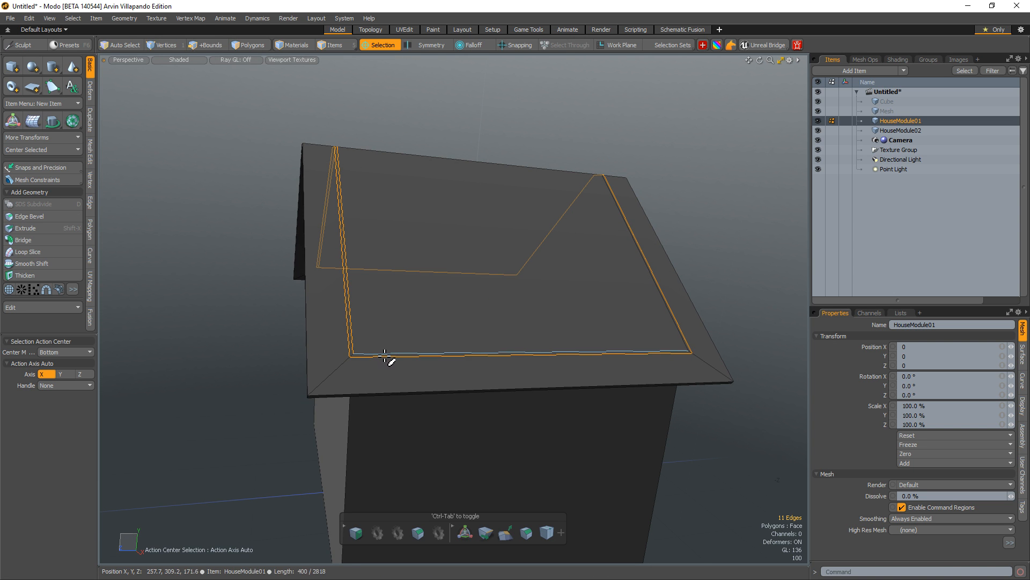
left_click_drag(385, 356, 428, 263, "alt")
left_click(423, 233, "ctrl")
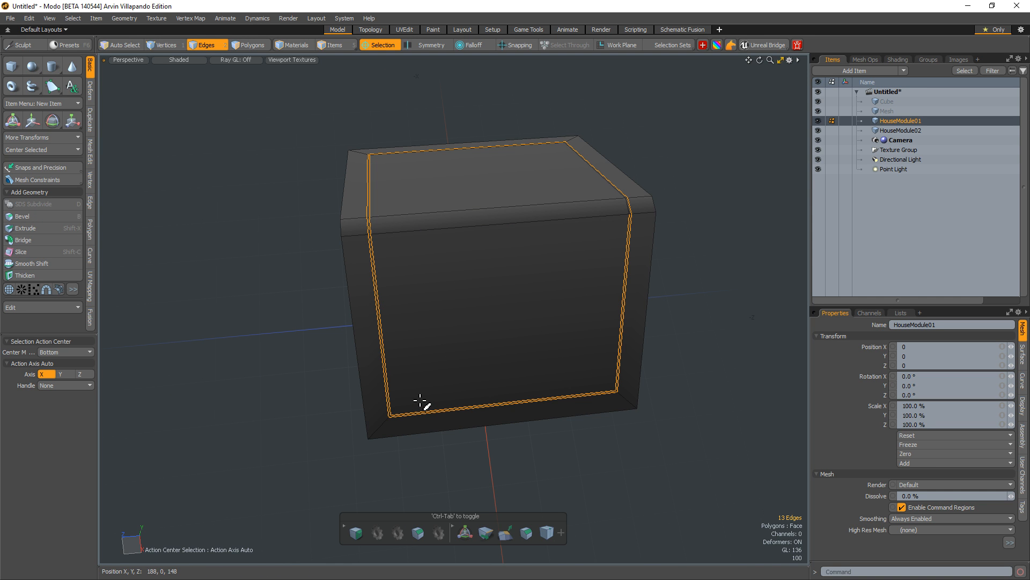
left_click_drag(638, 194, 666, 219, "ctrl+alt")
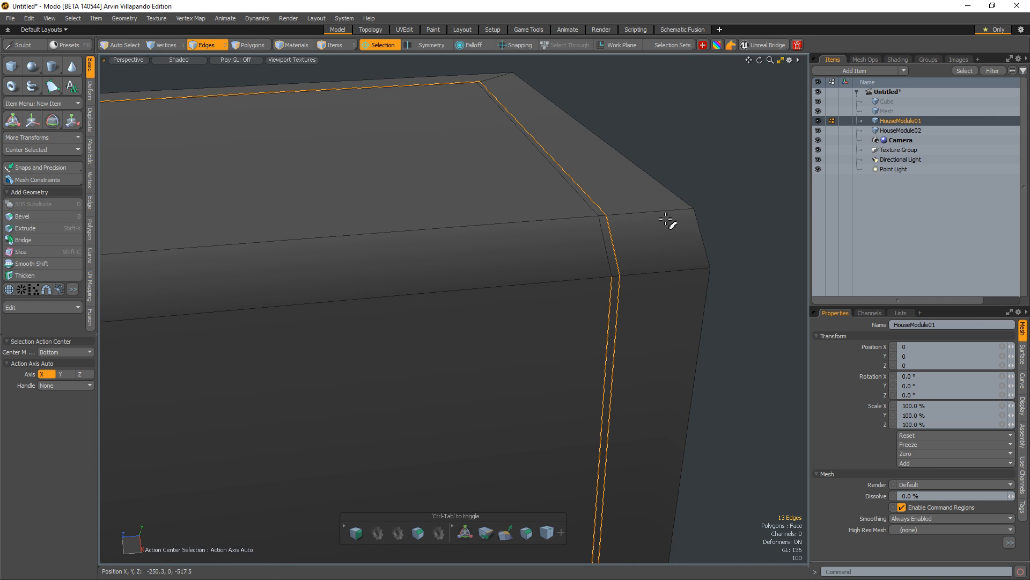
left_click_drag(524, 252, 439, 306, "ctrl+alt")
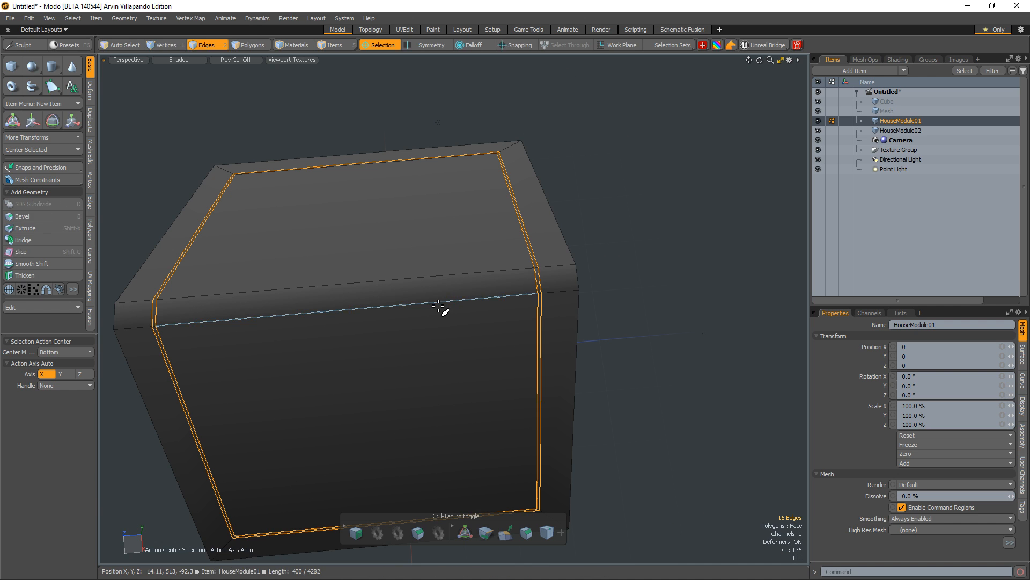
left_click(646, 185)
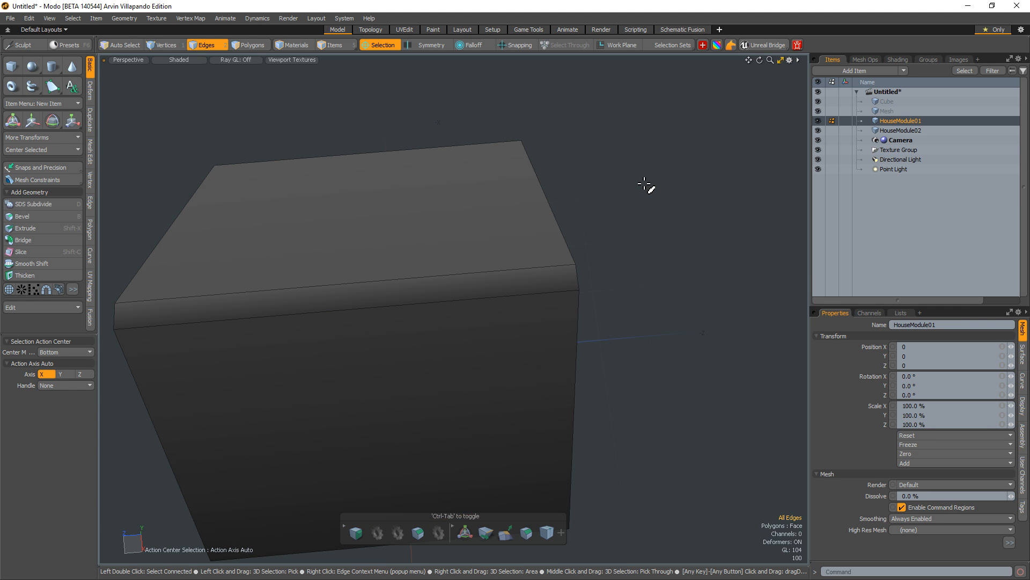
- Enable snapping and create a uniform cube about 55 units wide, centred on the bottom corner of the house walls
left_click_drag(166, 281, 356, 198, "alt")
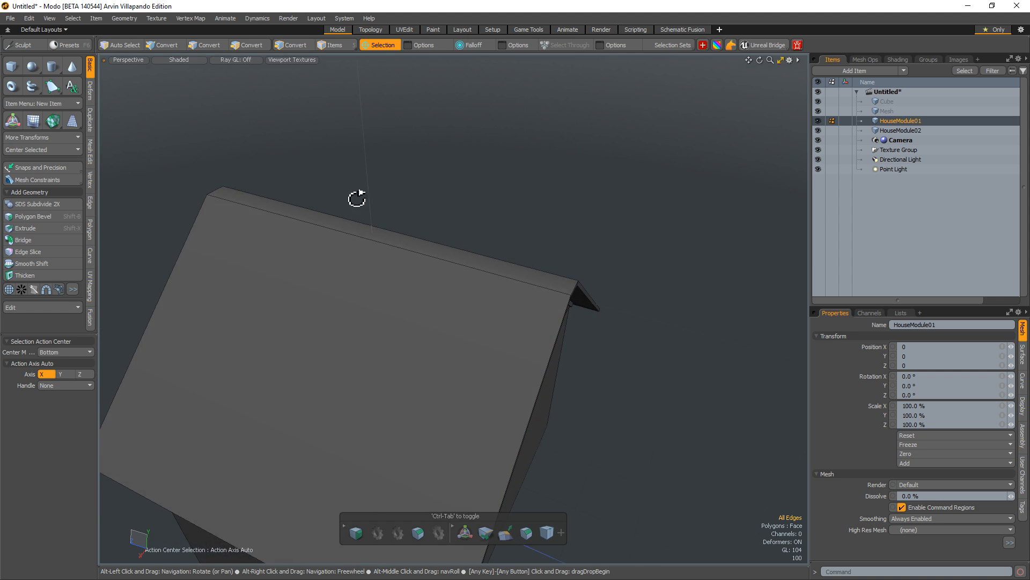
left_click_drag(483, 236, 387, 284, "ctrl+alt")
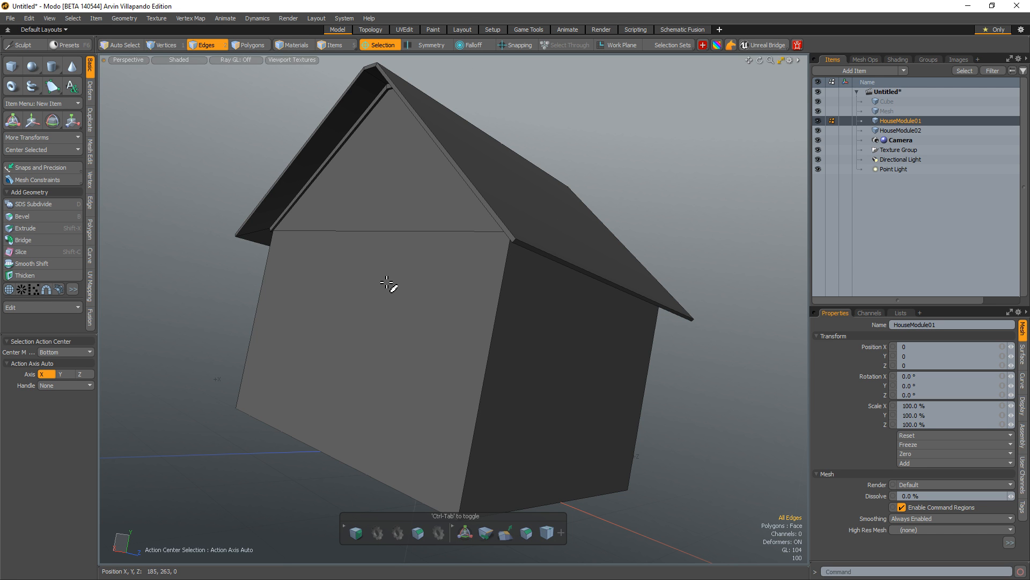
left_click_drag(420, 317, 497, 377, "alt")
left_click_drag(428, 378, 485, 363, "alt")
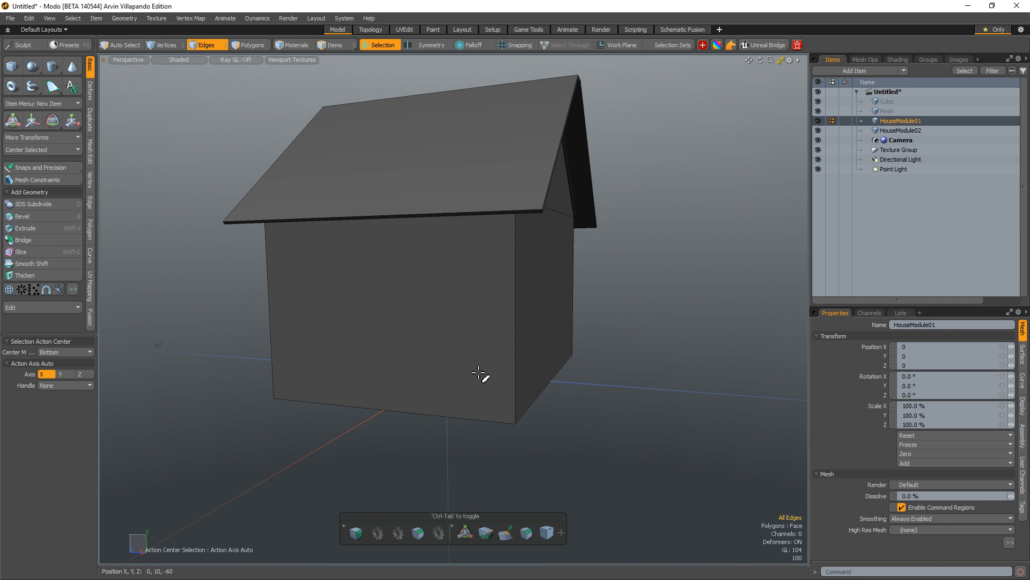
left_click_drag(510, 368, 467, 363, "alt")
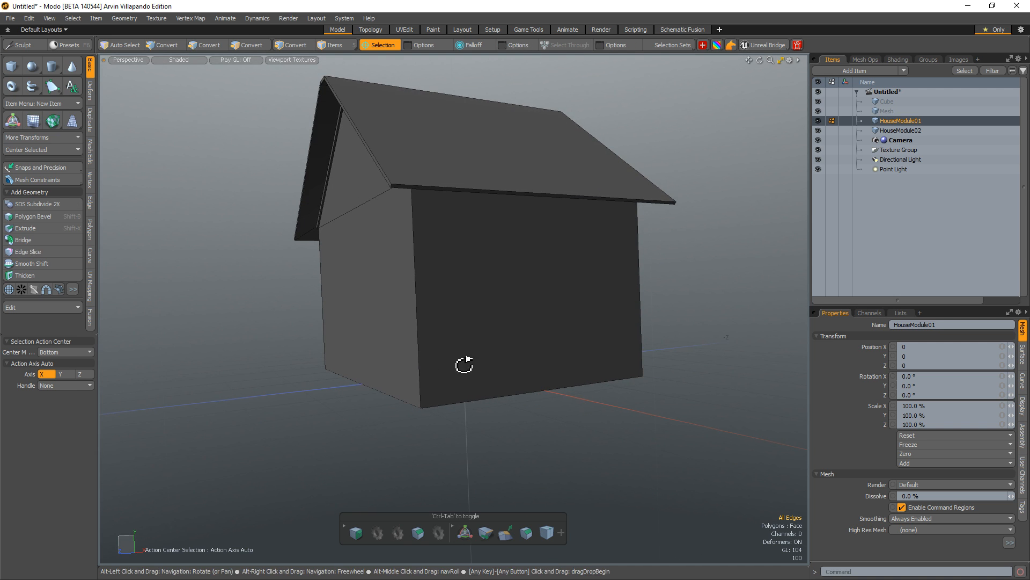
left_click(12, 67)
scroll(325, 279, "up", 8)
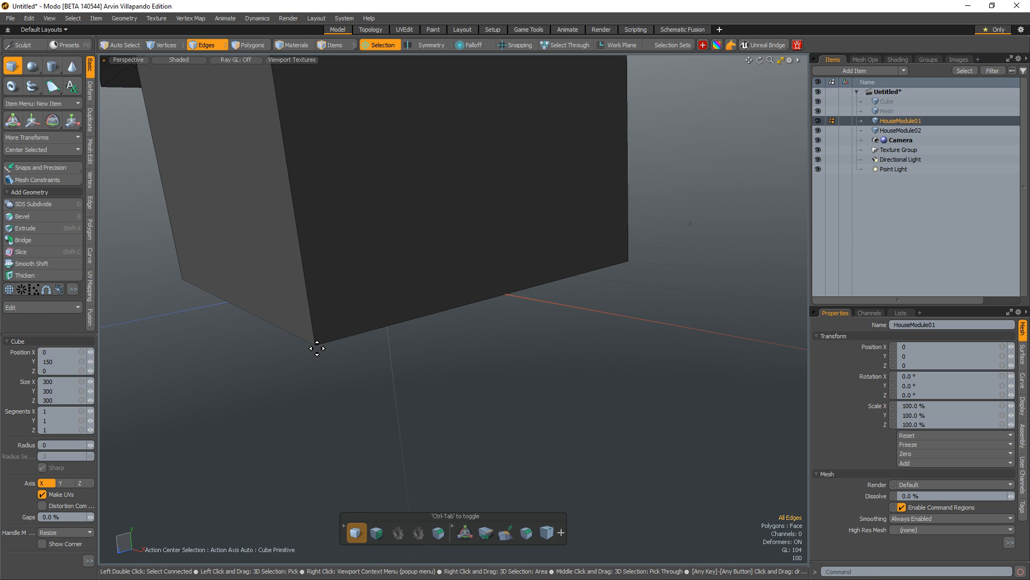
key("space")
left_click_drag(311, 340, 366, 370, "alt")
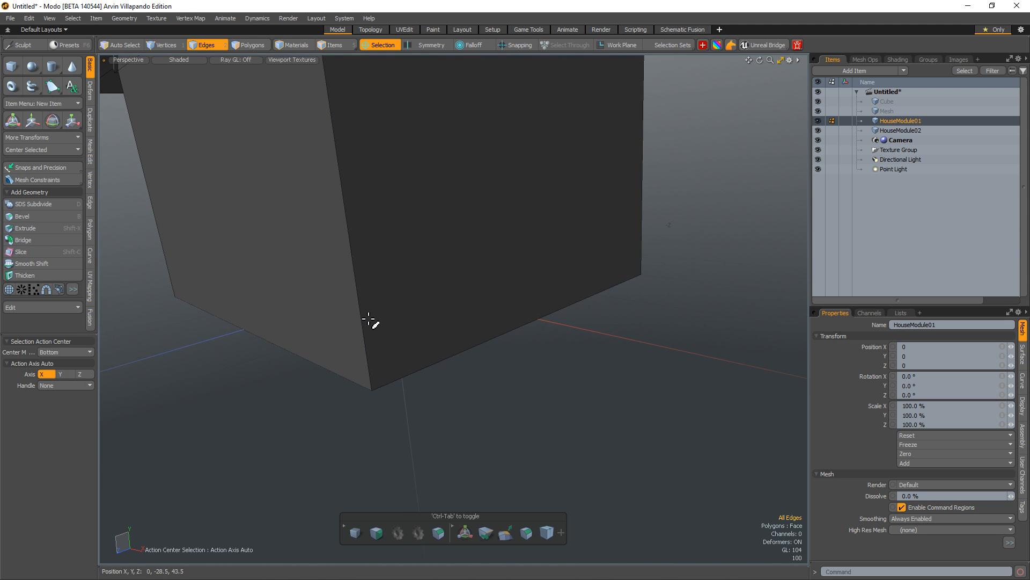
left_click(12, 67)
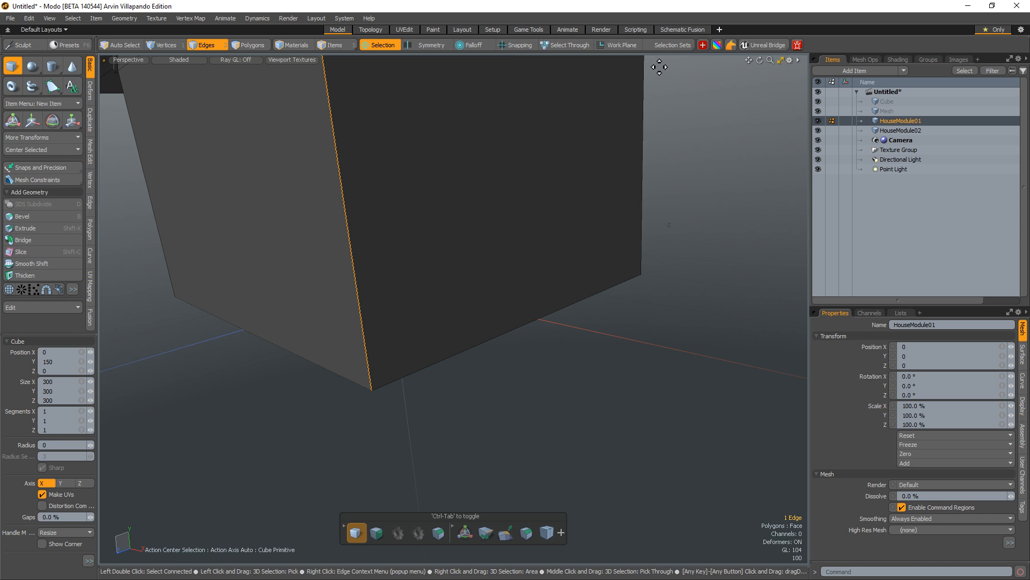
key("x")
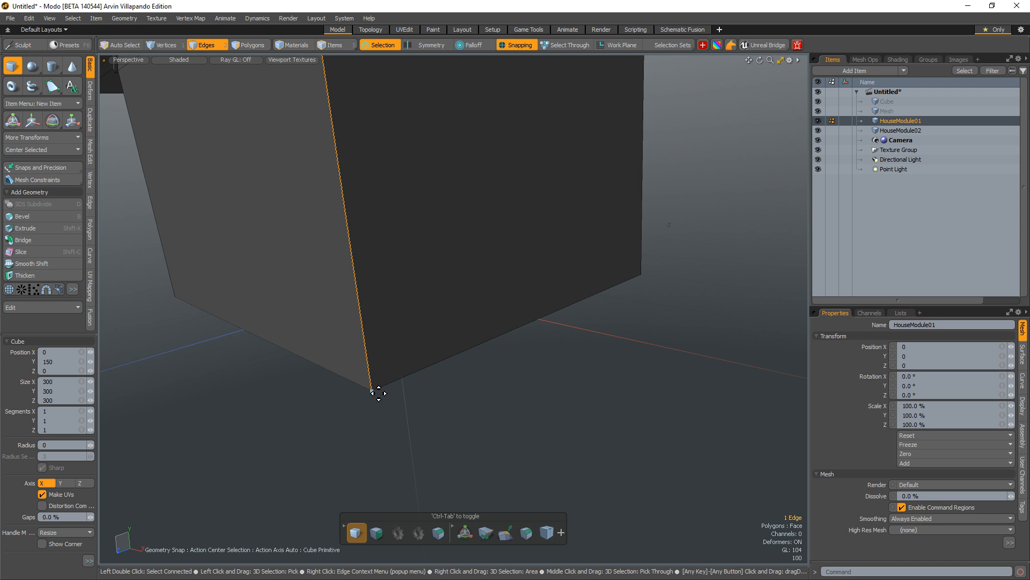
key("ctrl")
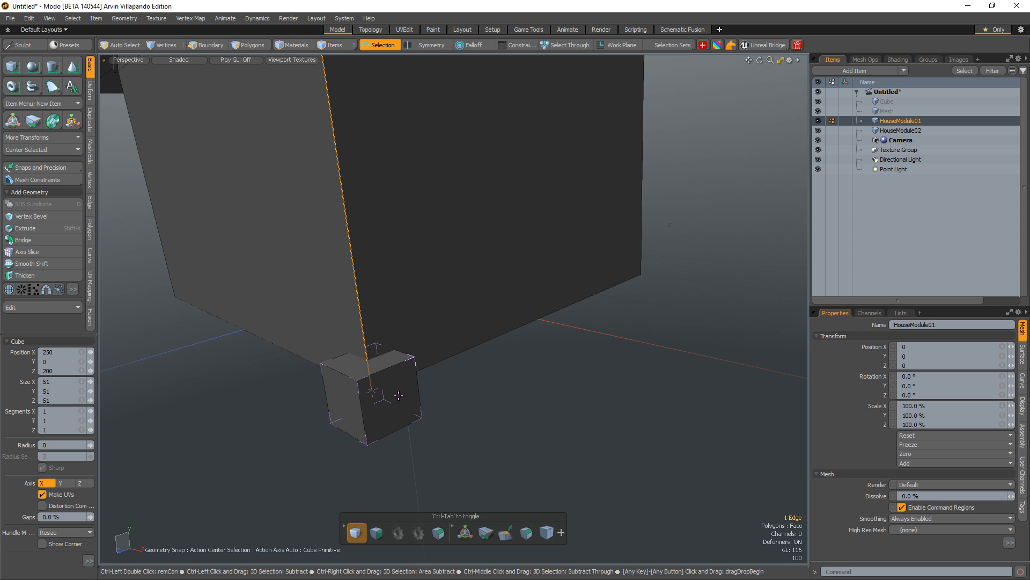
- Select all polygons of the corner cube and move it up until its base sits level with the house's bottom
left_click_drag(398, 395, 450, 370, "alt")
key("3")
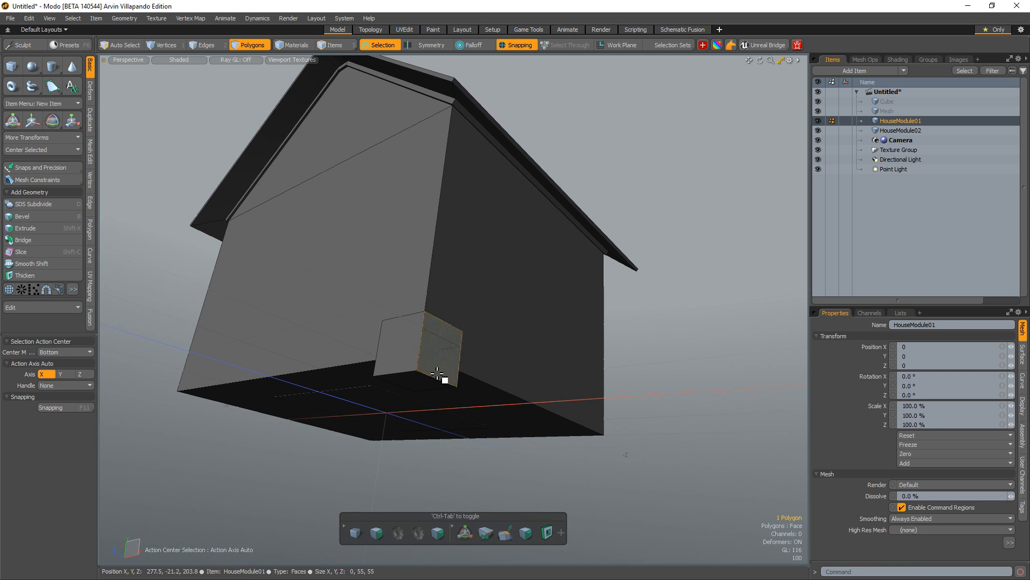
double_click(438, 374)
key("w")
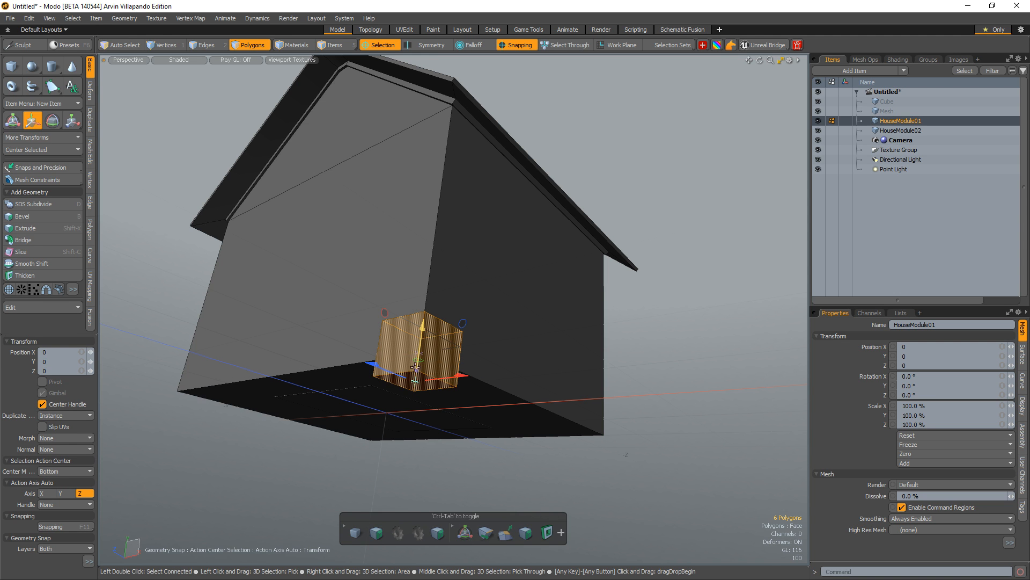
left_click_drag(415, 367, 422, 353)
- Raise the corner cube's top polygon about 258 units to form a post reaching the roof
left_click_drag(443, 294, 486, 405, "alt")
key("space")
left_click(470, 371)
left_click_drag(440, 359, 481, 390, "alt")
key("w")
left_click_drag(477, 430, 473, 264)
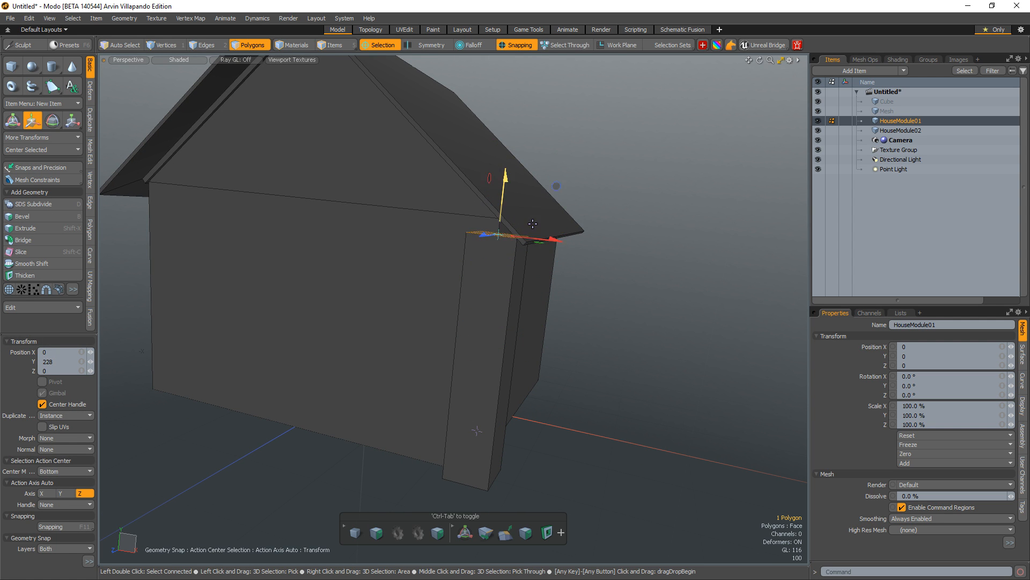
left_click_drag(504, 199, 542, 220, "alt")
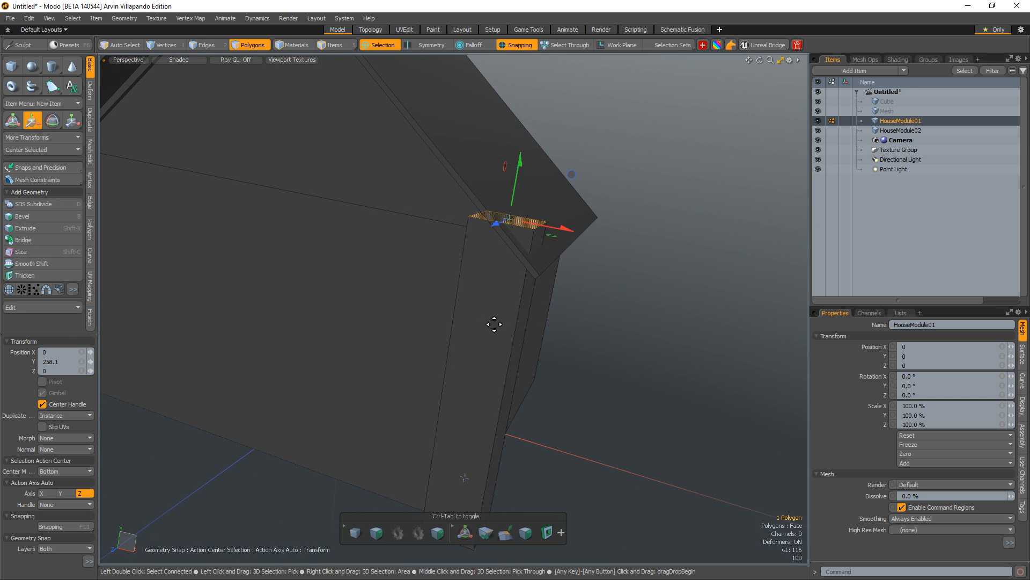
- Select the whole corner post and scale its X and Z thickness down uniformly to about 30 units, keeping its height
key("q")
double_click(494, 349)
left_click_drag(494, 349, 454, 260, "alt")
key("r")
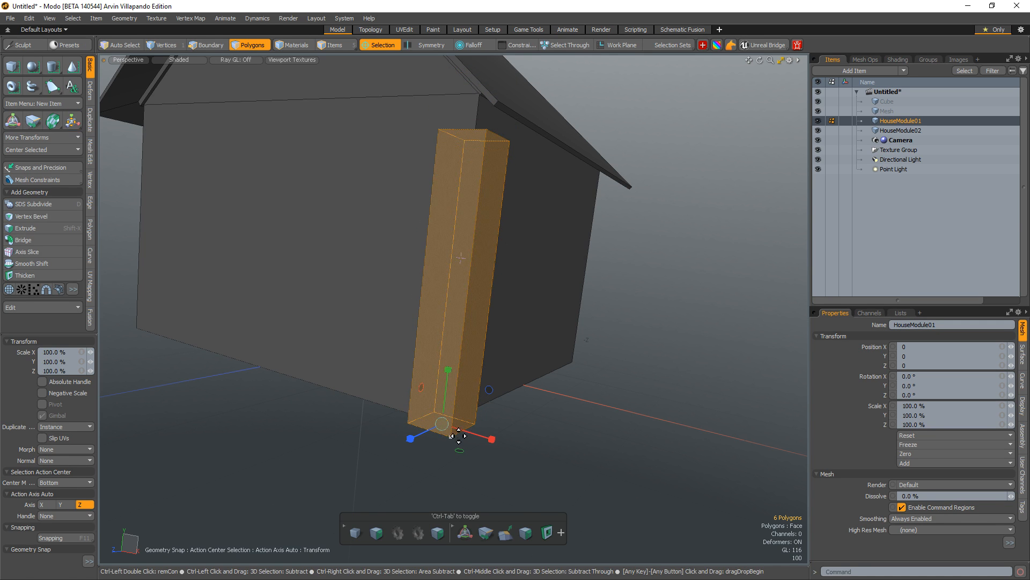
key("ctrl+z")
left_click_drag(460, 450, 439, 450)
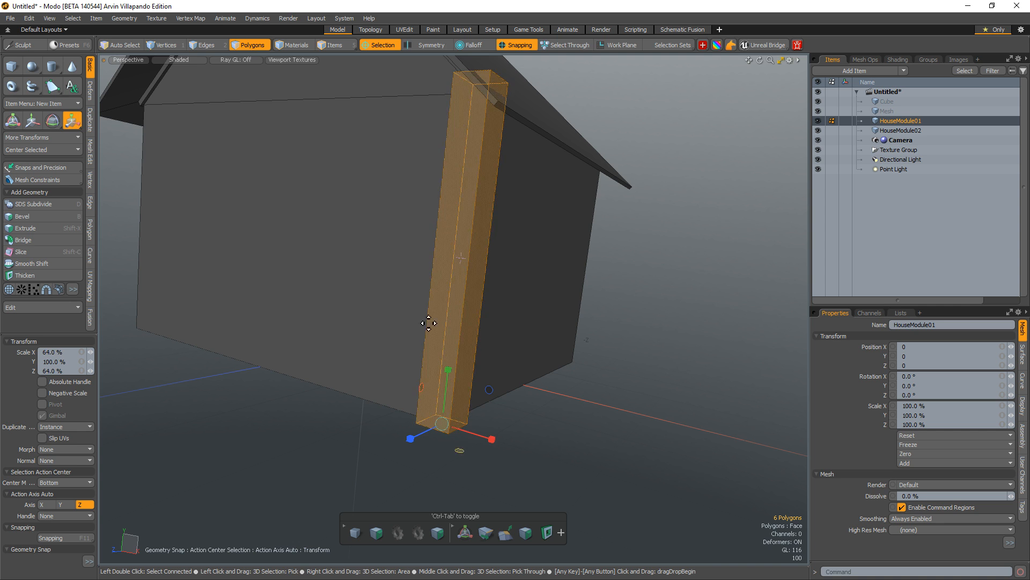
- Lower the corner post's top polygon by about 15 units to tuck it under the roof, and clear the selection
left_click_drag(429, 323, 550, 212, "alt")
key("2")
left_click(559, 207)
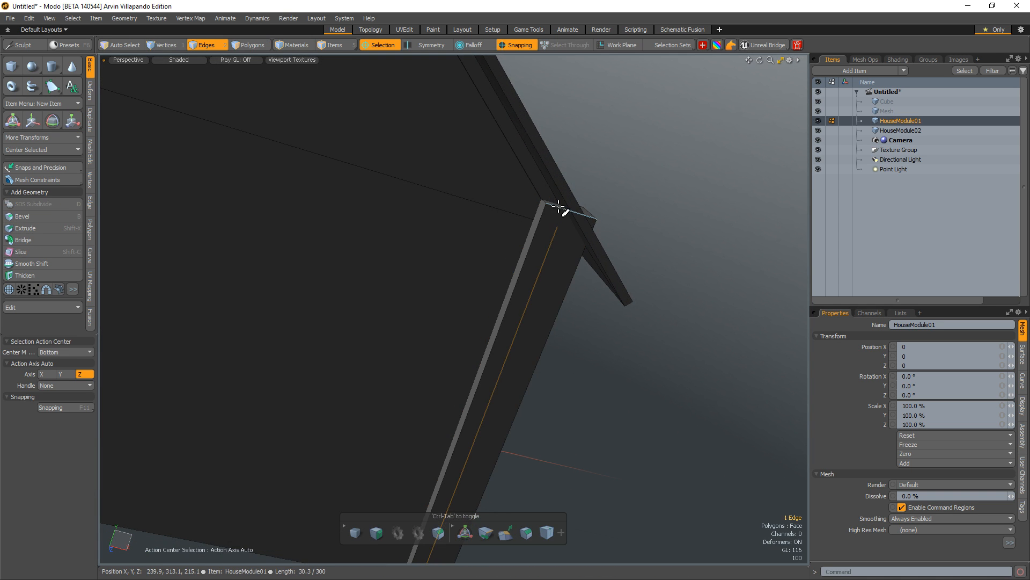
key("3")
left_click(564, 206)
key("w")
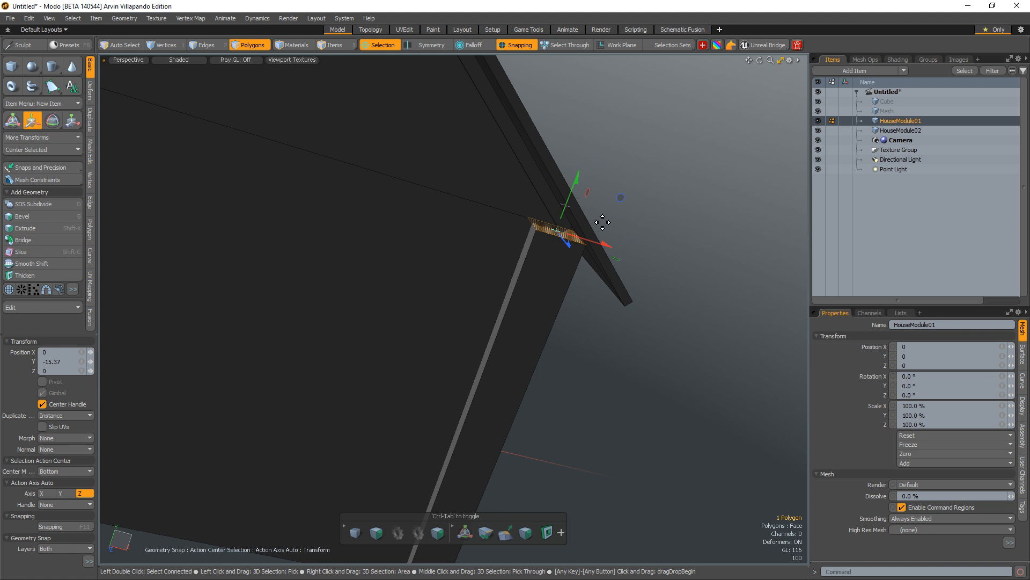
left_click_drag(602, 222, 396, 363, "alt")
scroll(501, 196, "down", 5)
key("space")
left_click(626, 252)
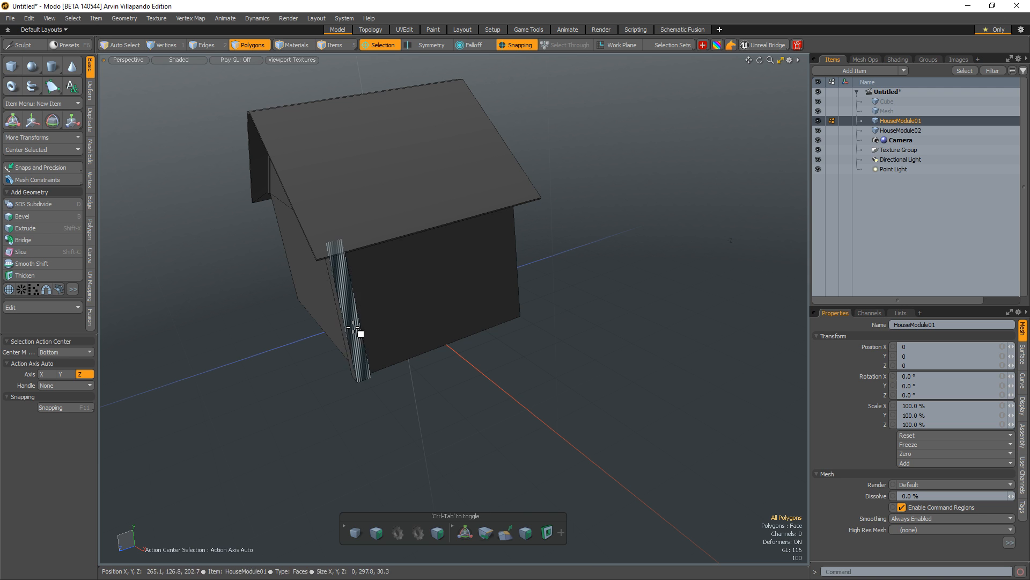
- Copy the corner post to the house's other three corners along Z and X, using a -500 offset in X across the house
left_click_drag(353, 328, 443, 349, "alt")
key("F11")
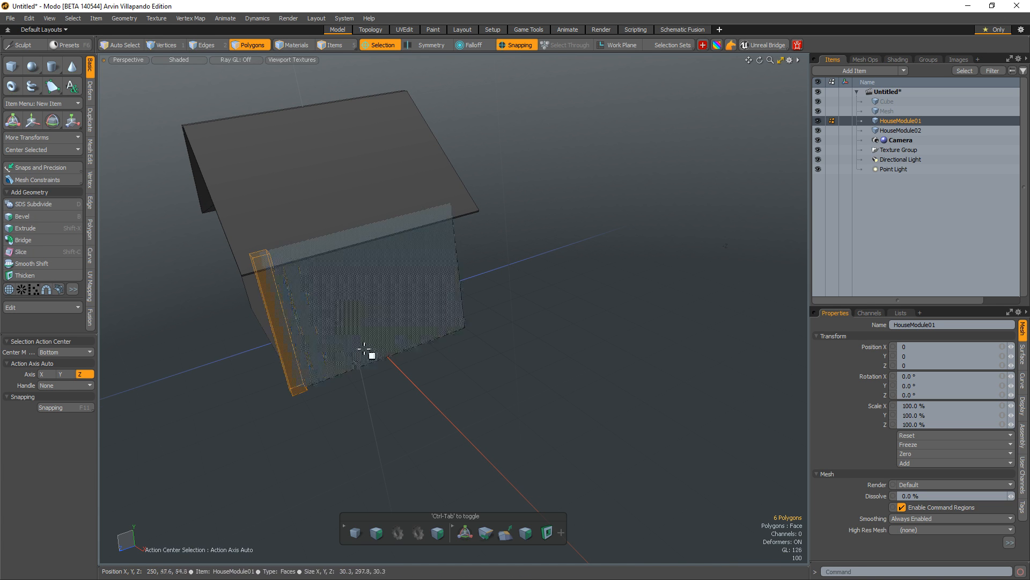
key("w")
left_click_drag(279, 401, 420, 294)
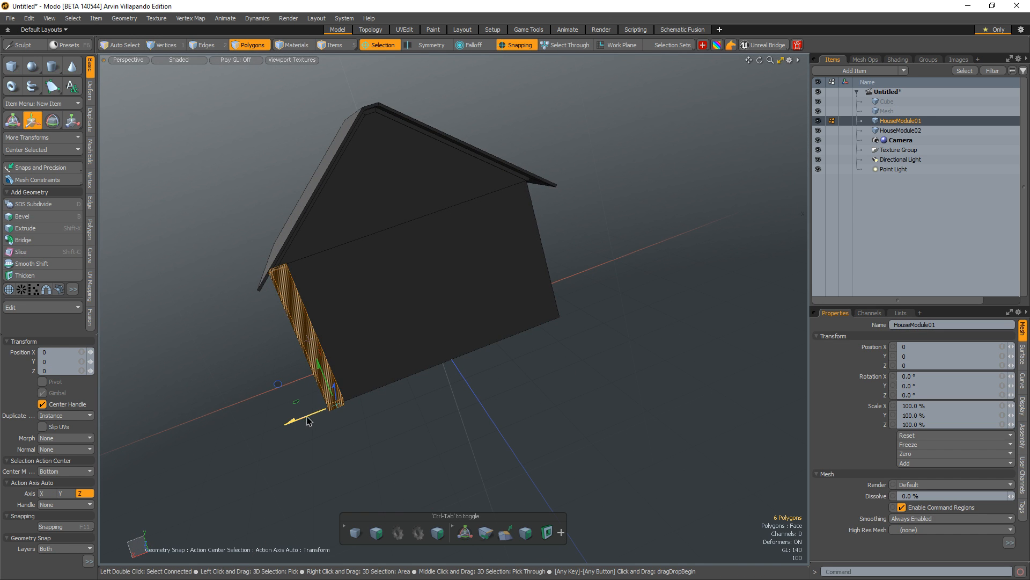
left_click_drag(303, 419, 368, 358)
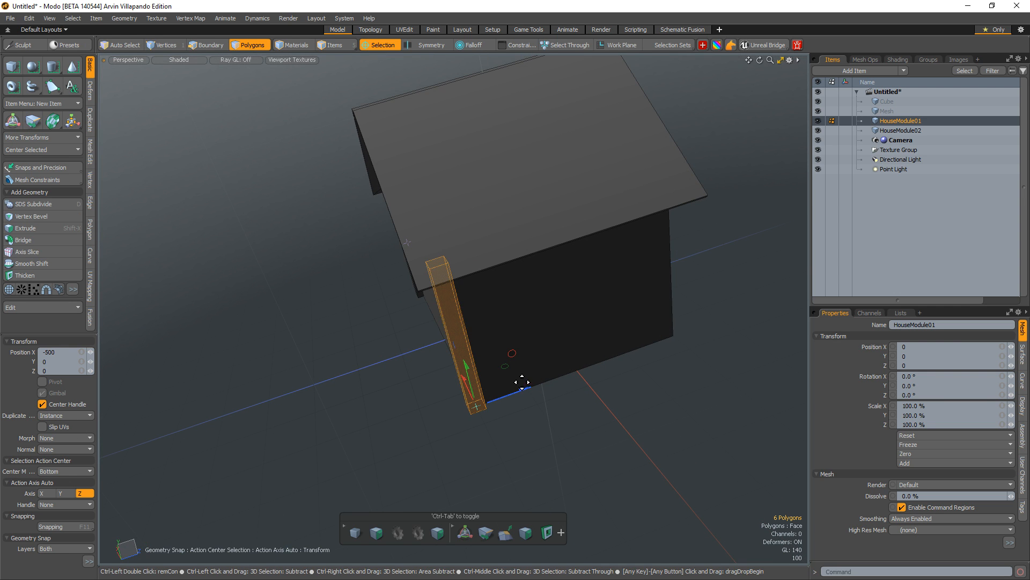
key("ctrl+v")
left_click_drag(508, 398, 669, 339)
key("q")
left_click(630, 409)
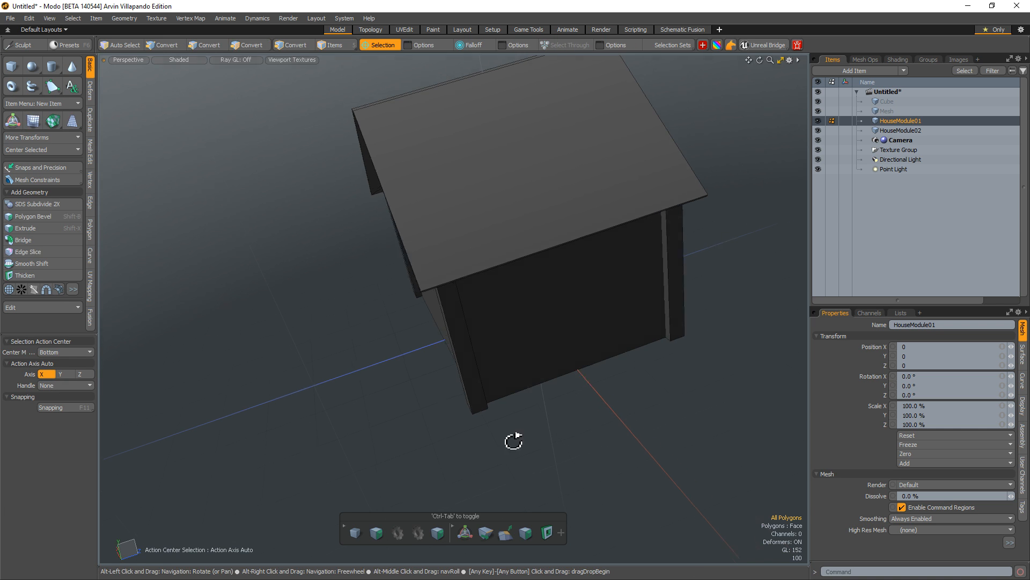
- Select the small underside polygon of the roof overhang at the ridge peak and duplicate it in place
left_click_drag(513, 440, 663, 480, "alt")
left_click_drag(275, 413, 417, 284, "alt")
left_click_drag(417, 283, 544, 263, "alt")
left_click_drag(458, 258, 463, 248, "alt")
left_click_drag(463, 248, 497, 228, "ctrl+alt")
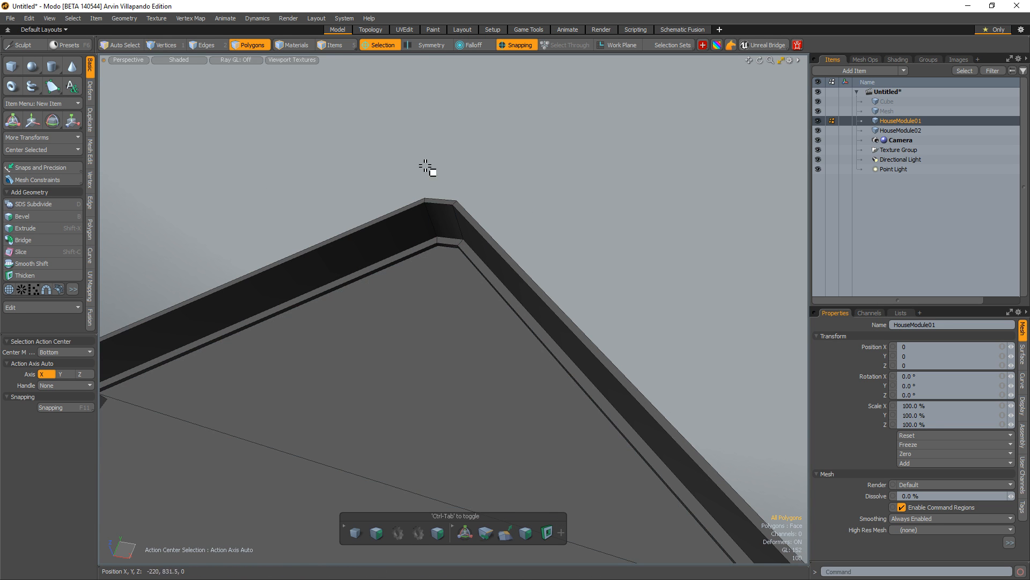
left_click(451, 213)
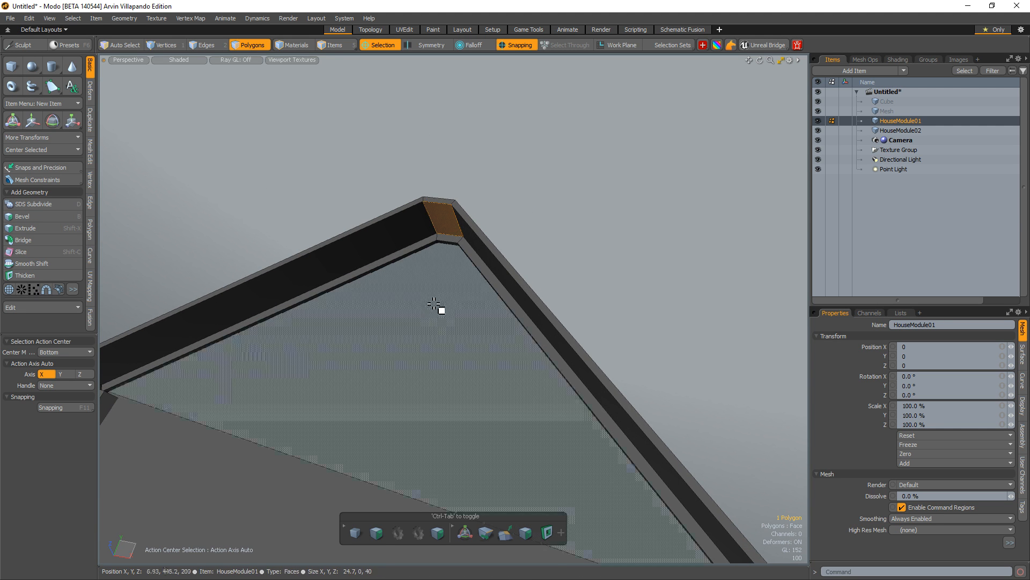
left_click_drag(442, 306, 520, 258, "alt")
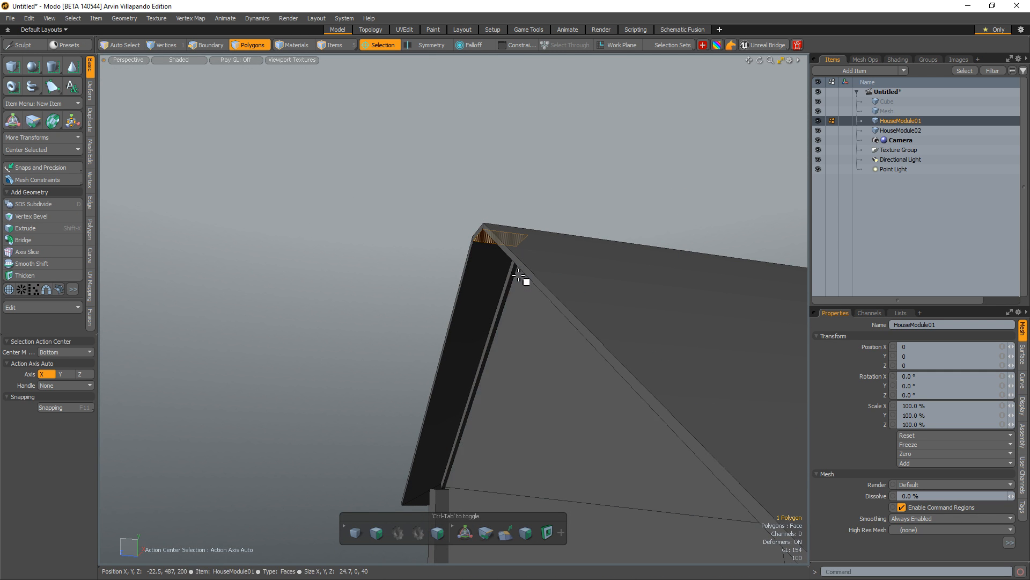
left_click_drag(450, 267, 542, 256, "alt")
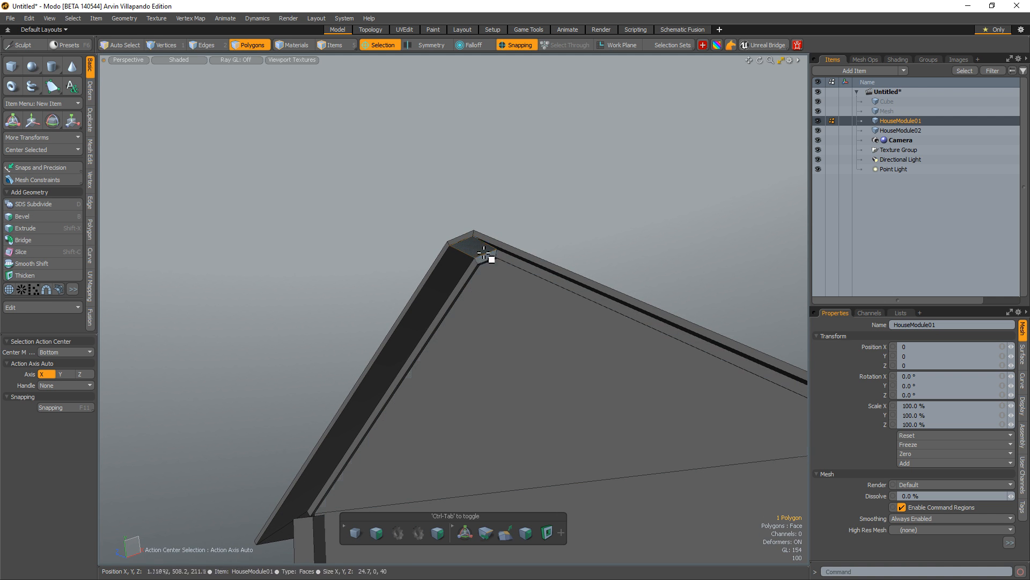
- Bevel the duplicated ridge polygon downward by about 22.5 units into a beam block and select the block's connected polygons
key("shift+b")
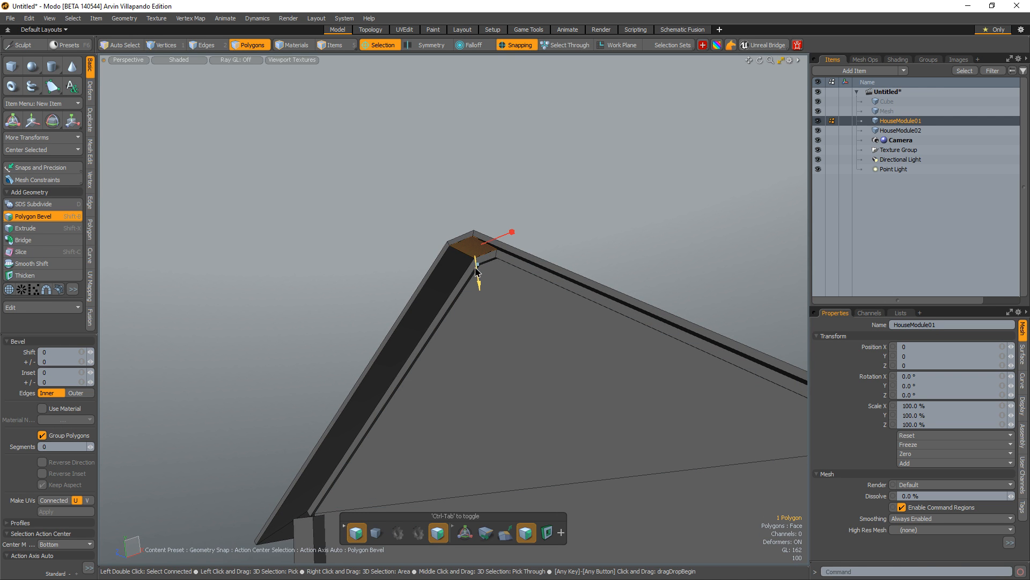
left_click_drag(475, 271, 478, 284)
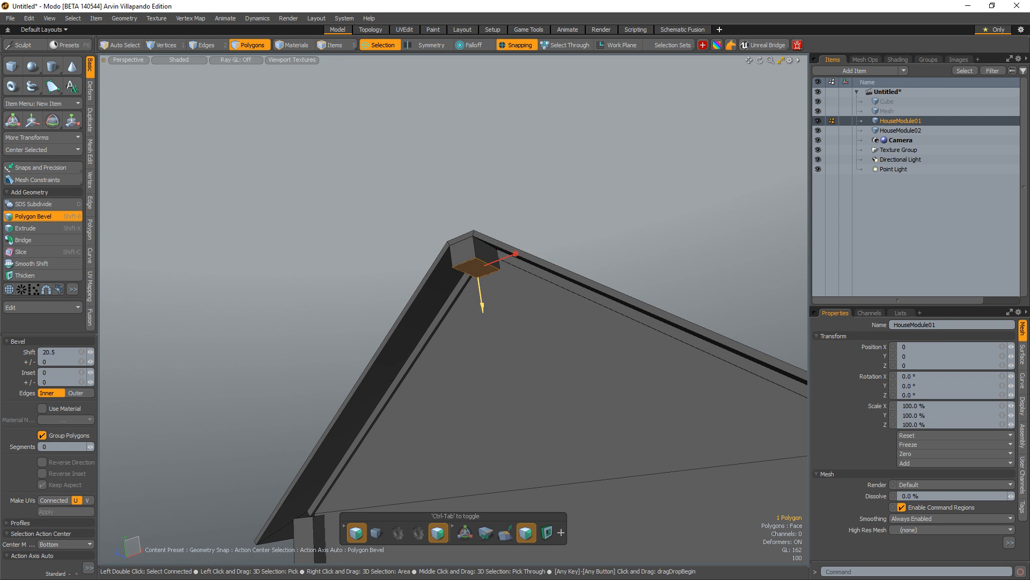
key("space")
double_click(484, 259)
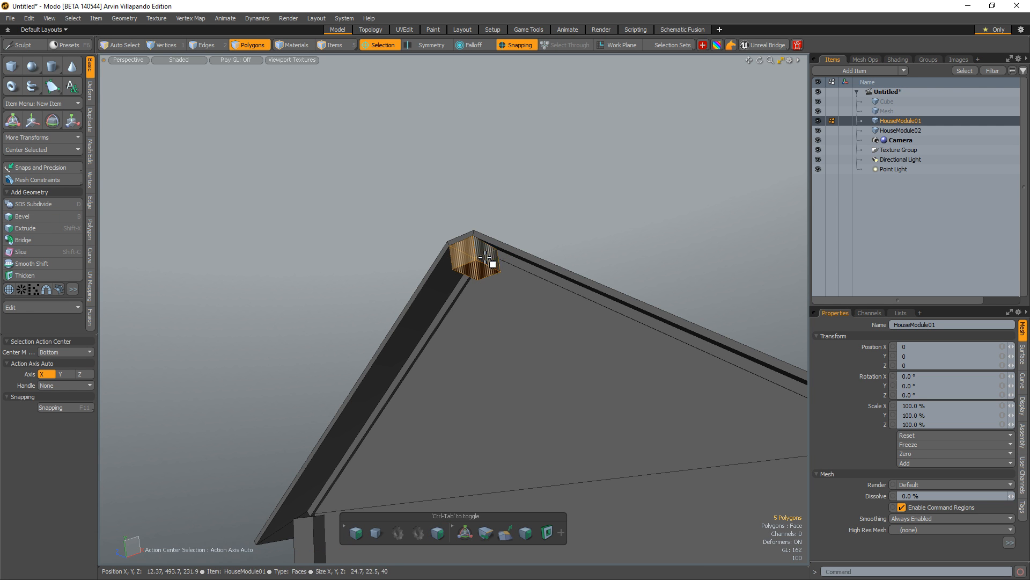
- Isolate the beam block, cap its open top with a polygon made from the border edges, and unhide the rest of the house
key("shift+h")
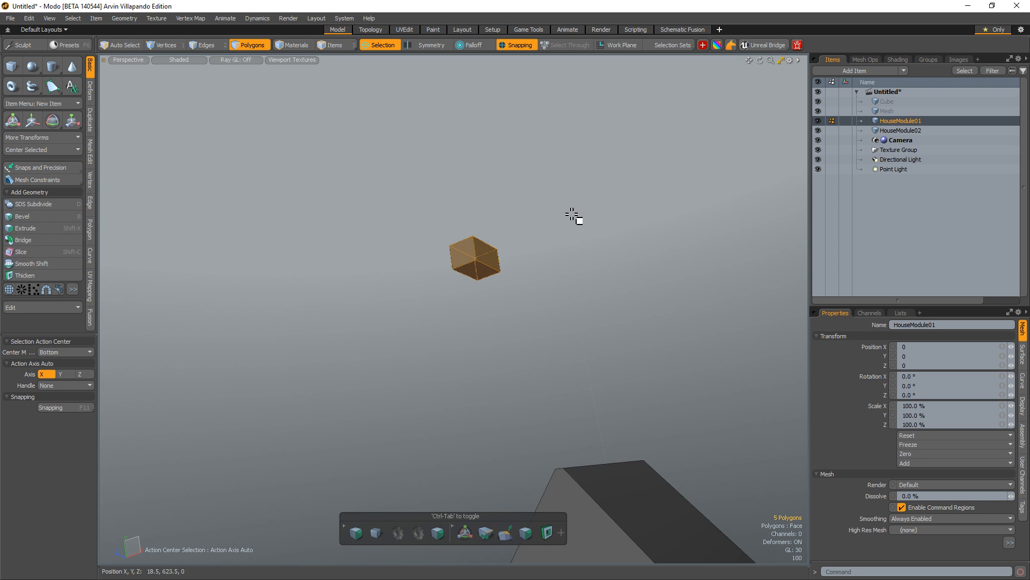
left_click_drag(575, 214, 368, 366, "alt")
left_click_drag(480, 286, 456, 387, "ctrl+alt")
key("2")
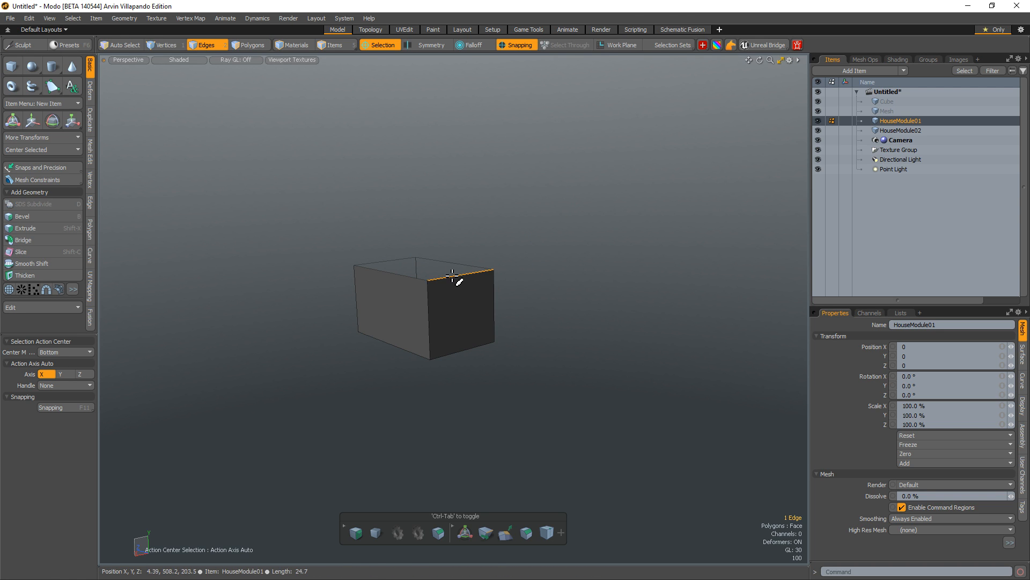
double_click(460, 276)
key("p")
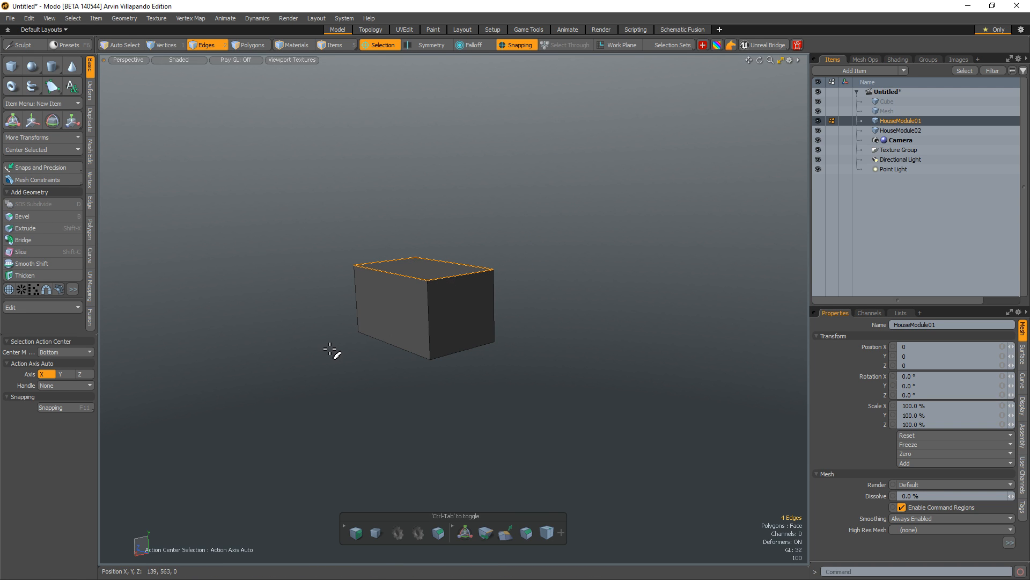
key("3")
key("u")
- Select the beam block's front end polygon and move it about 18 units outward past the roof edge
left_click_drag(317, 365, 685, 292, "alt")
key("1")
key("3")
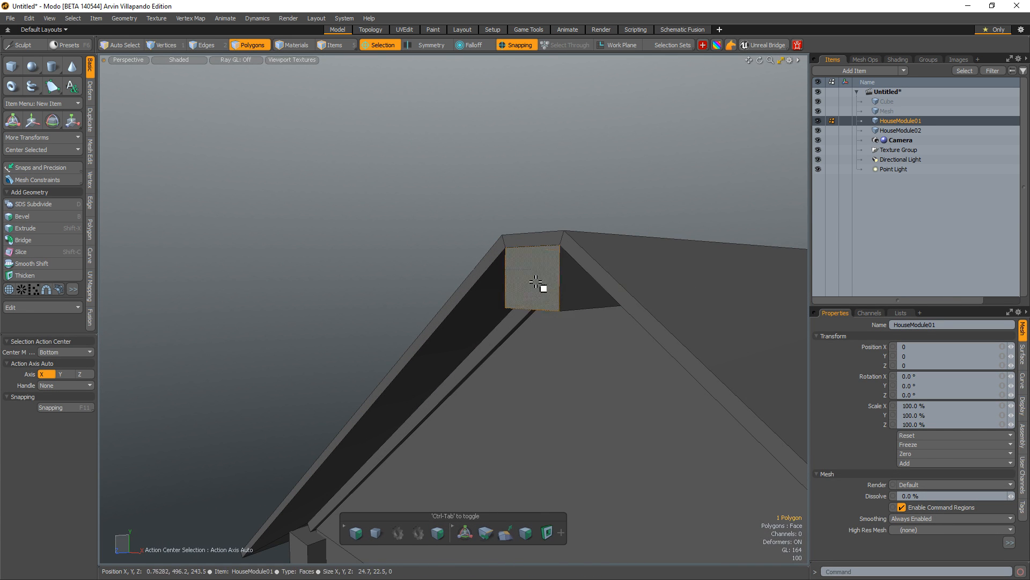
left_click(544, 283)
left_click_drag(543, 283, 408, 373, "alt")
key("w")
left_click_drag(475, 323, 428, 328)
key("space")
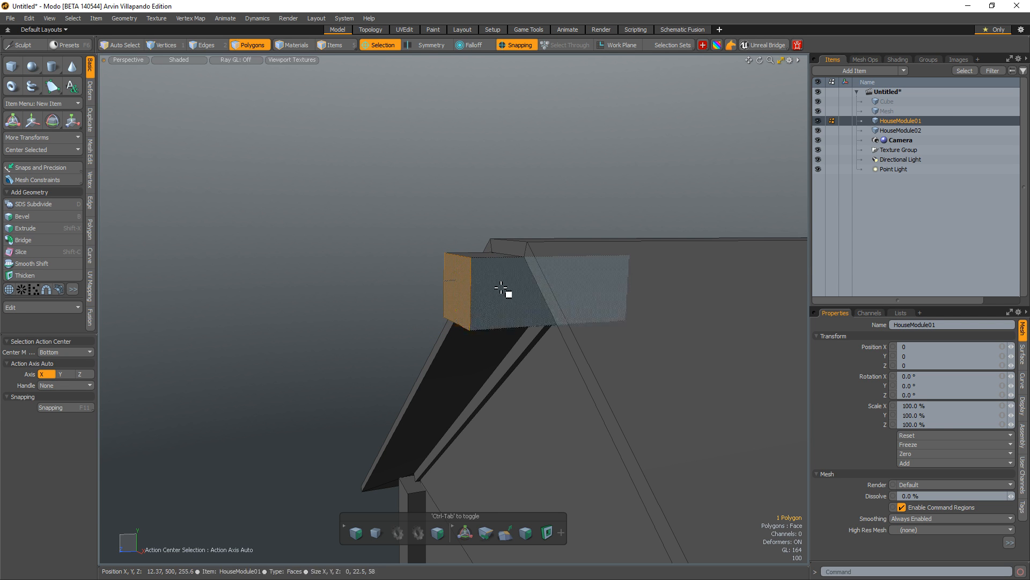
- Isolate the beam to select its back end polygon, unhide the house, and move the polygon -474 in Z beyond the rear gable
double_click(510, 292)
key("shift+h")
left_click_drag(630, 319, 541, 312, "alt")
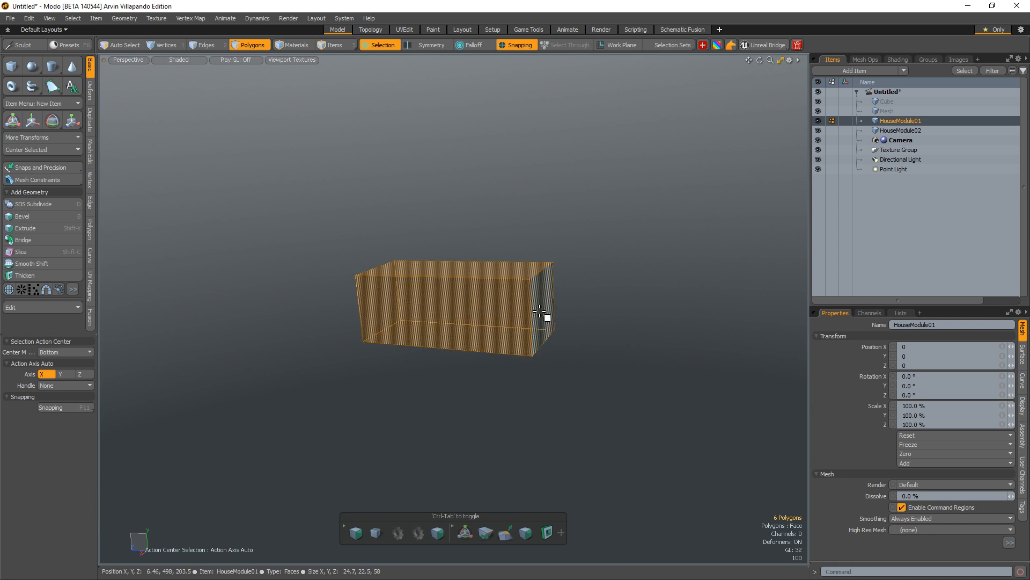
left_click(541, 311)
left_click_drag(416, 368, 448, 391, "alt")
key("u")
key("w")
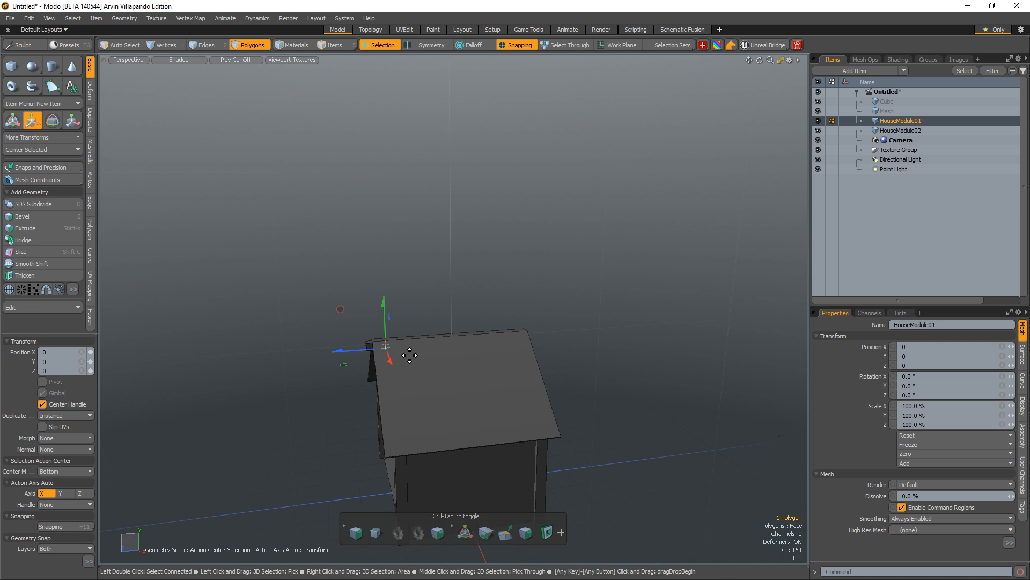
left_click_drag(368, 353, 576, 335)
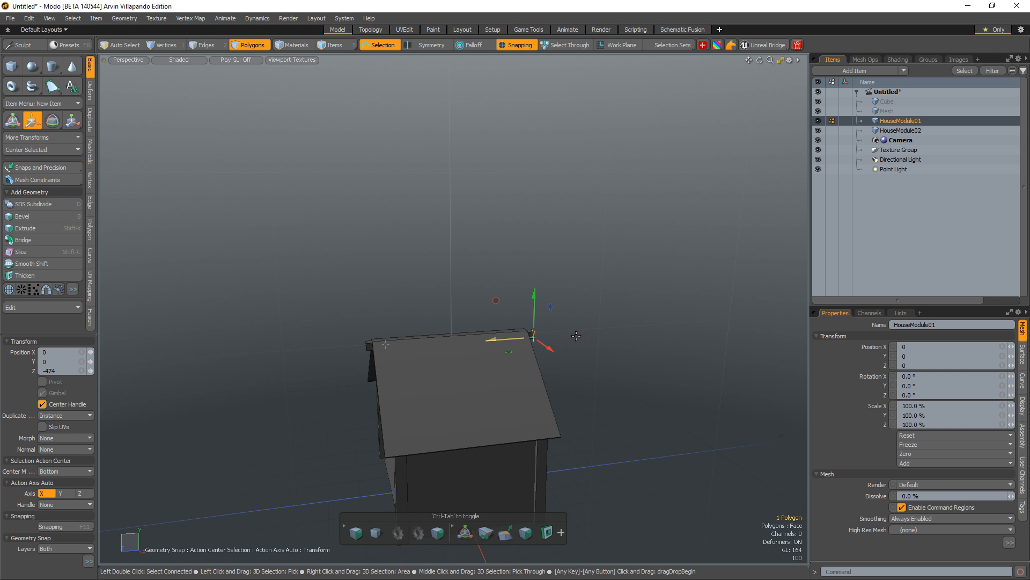
key("space")
left_click(322, 292)
- Select the whole ridge beam and scale it to about 146.5% in X and Y, keeping Z at 100%
left_click_drag(324, 293, 481, 398, "alt")
double_click(481, 398)
key("y")
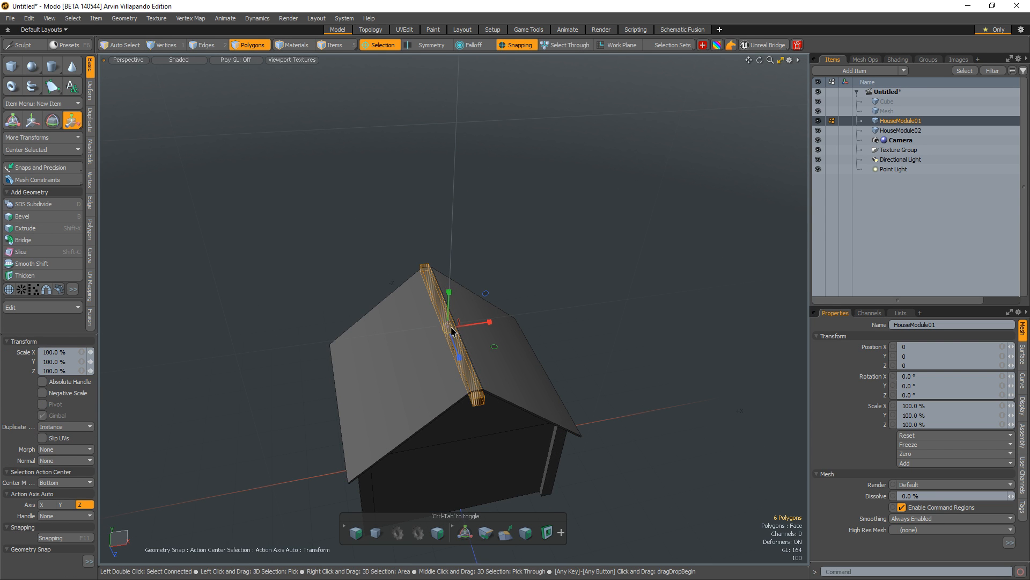
left_click_drag(448, 325, 451, 325)
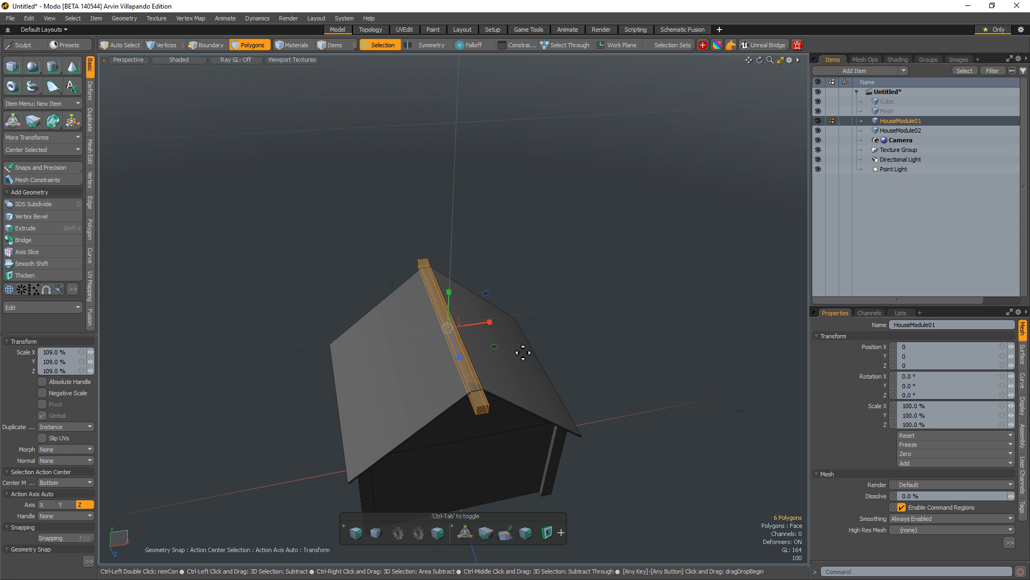
left_click_drag(525, 349, 453, 299, "alt")
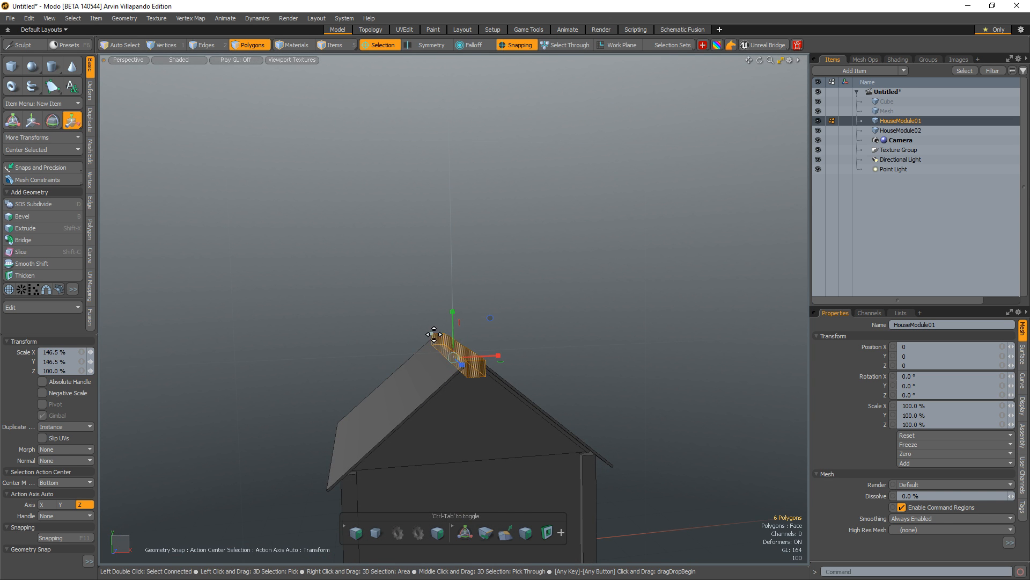
- Lower the ridge beam by about 13 units in Y with snapping off, and clear the selection
key("w")
mouse_move(454, 314)
left_mouse_down()
mouse_move(454, 361)
mouse_move(453, 333)
left_mouse_up()
key("ctrl+z")
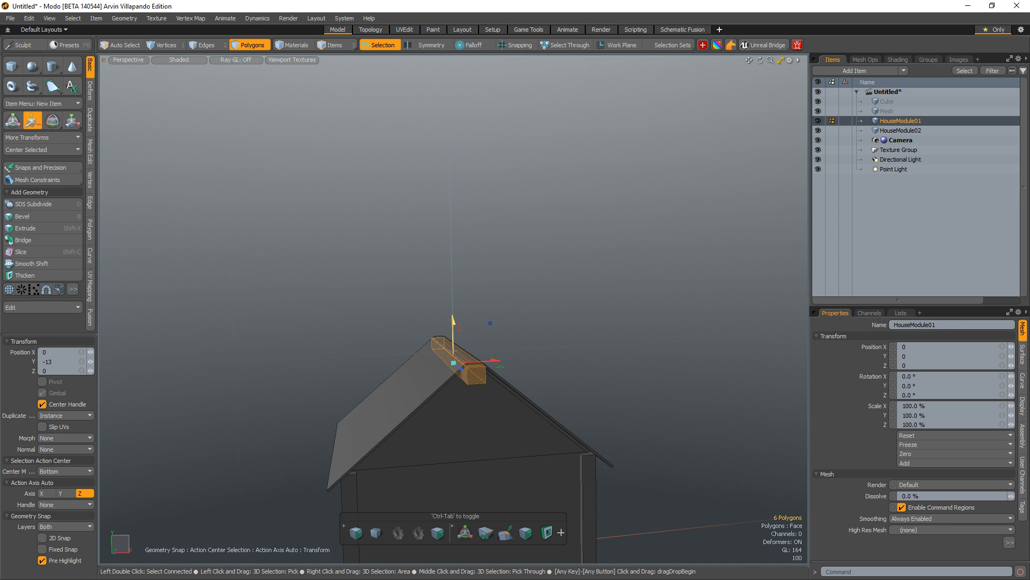
key("q")
left_click(556, 322)
left_click_drag(557, 322, 409, 414, "alt")
left_click(391, 424)
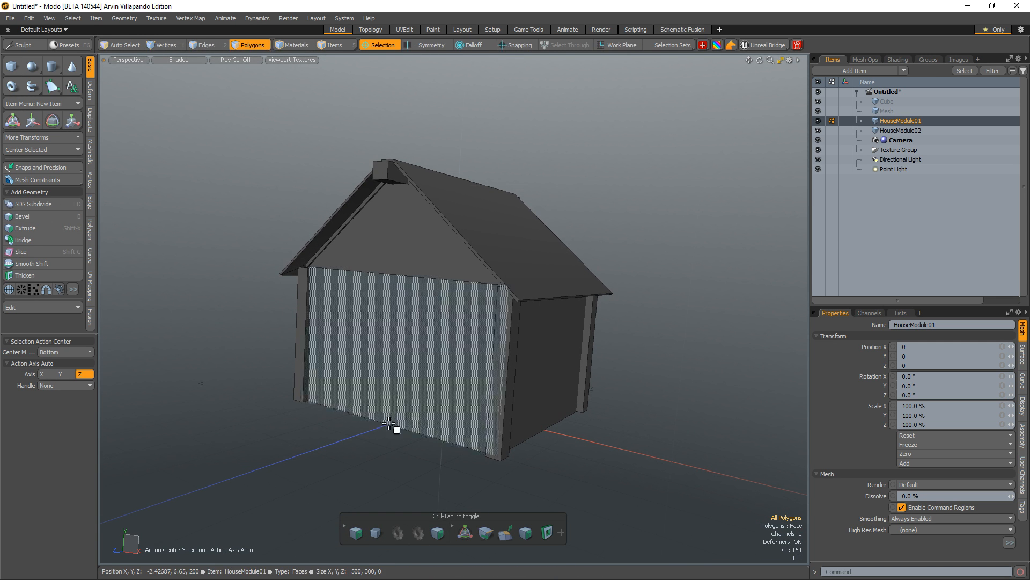
left_click(394, 447)
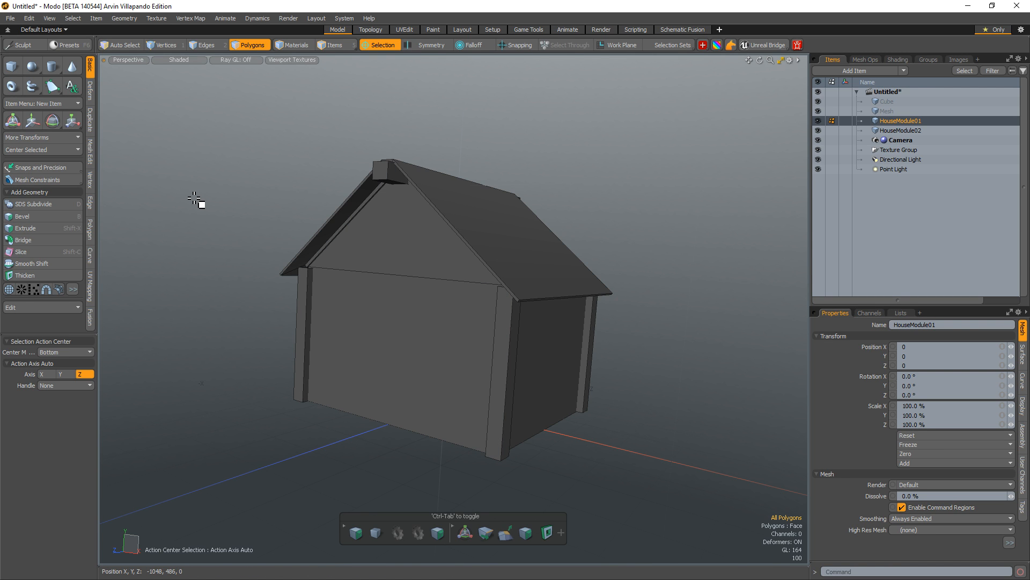
- Save the scene as ModoDemo in the Scenes folder
key("ctrl")
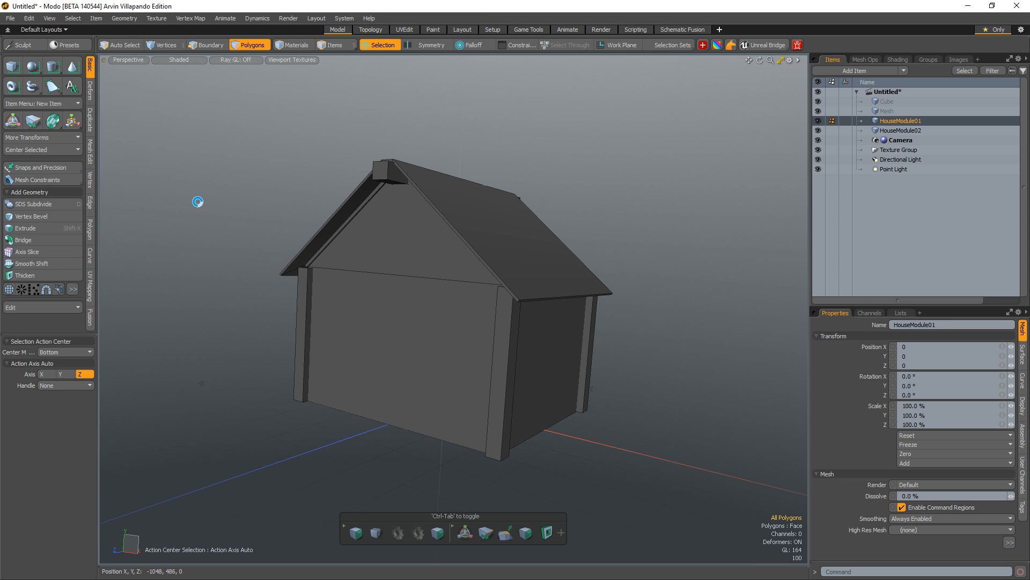
key("ctrl+s")
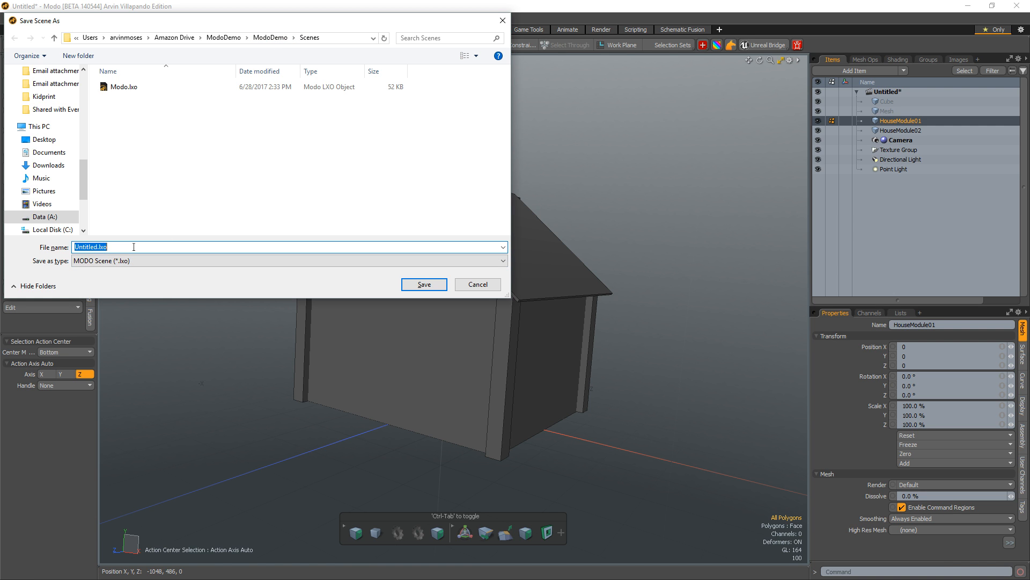
type("ModoDemo")
key("Return")
- Examine the house's roof, ridge beam, walls and corner posts from several angles
left_click_drag(289, 207, 465, 292, "alt")
left_click(460, 297)
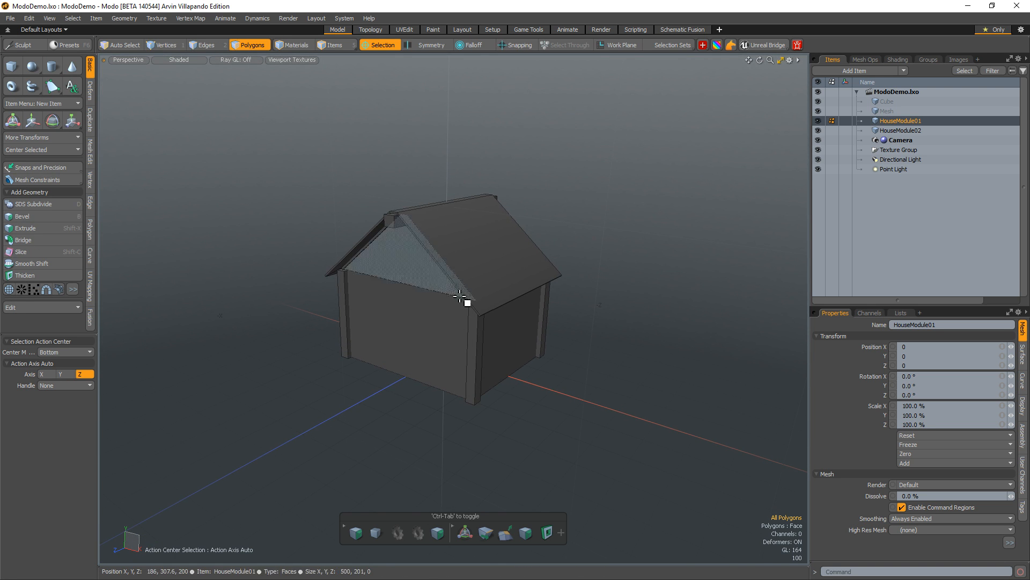
left_click(457, 270)
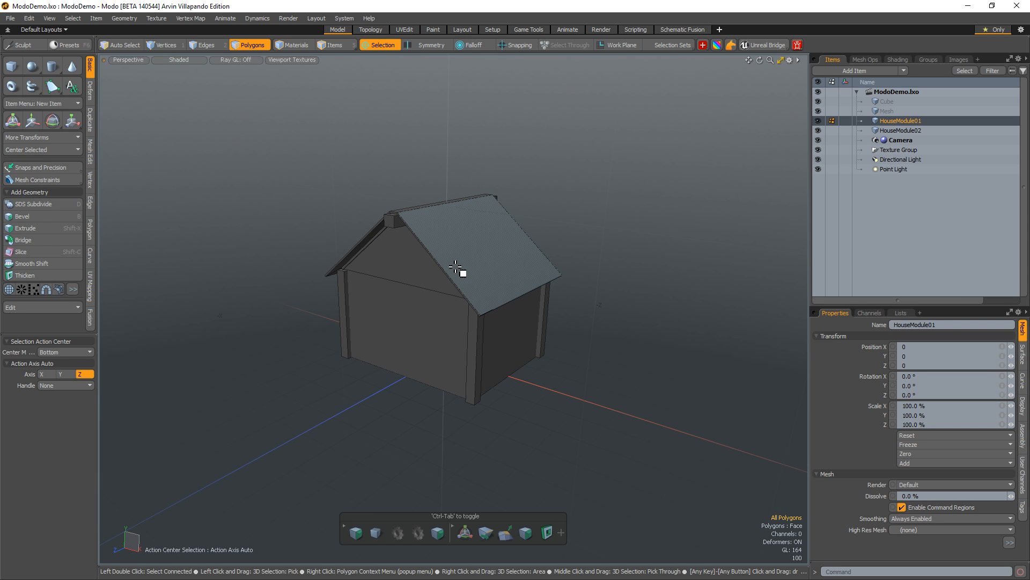
left_click_drag(465, 349, 491, 394, "alt")
left_click_drag(491, 394, 472, 331, "alt")
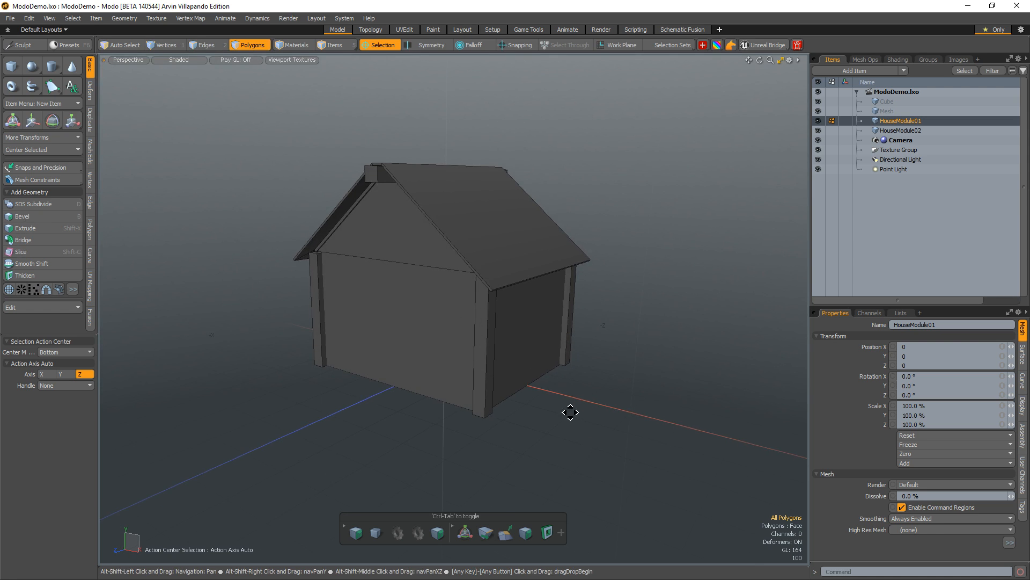
left_click_drag(570, 412, 472, 391, "alt")
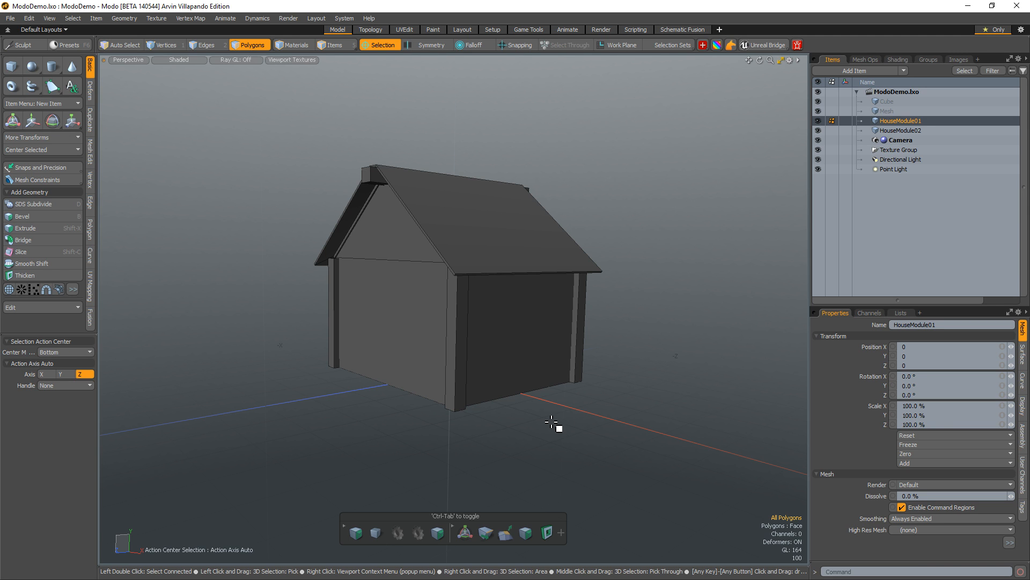
left_click_drag(552, 423, 547, 469, "alt")
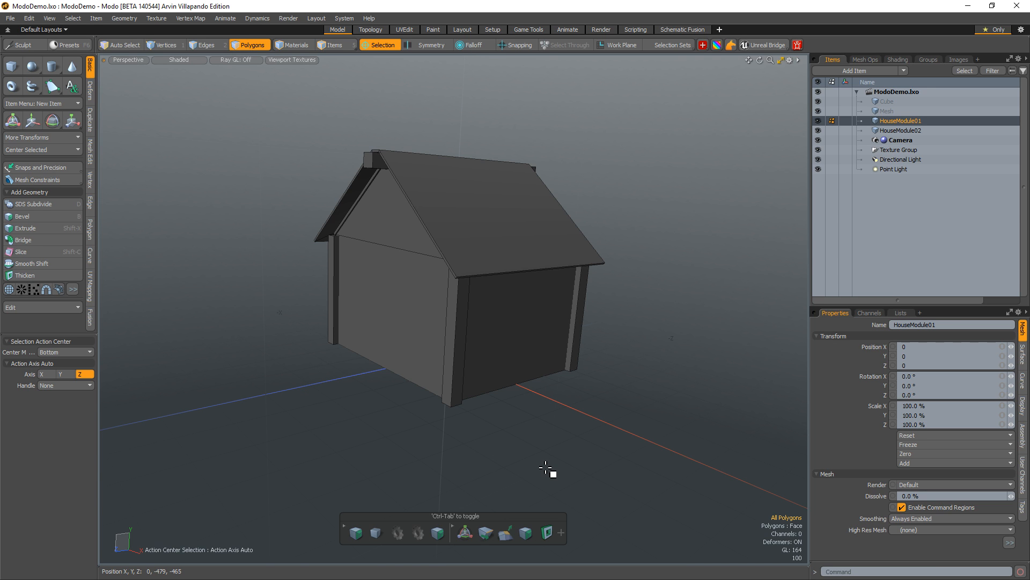
left_click_drag(547, 474, 449, 393, "alt")
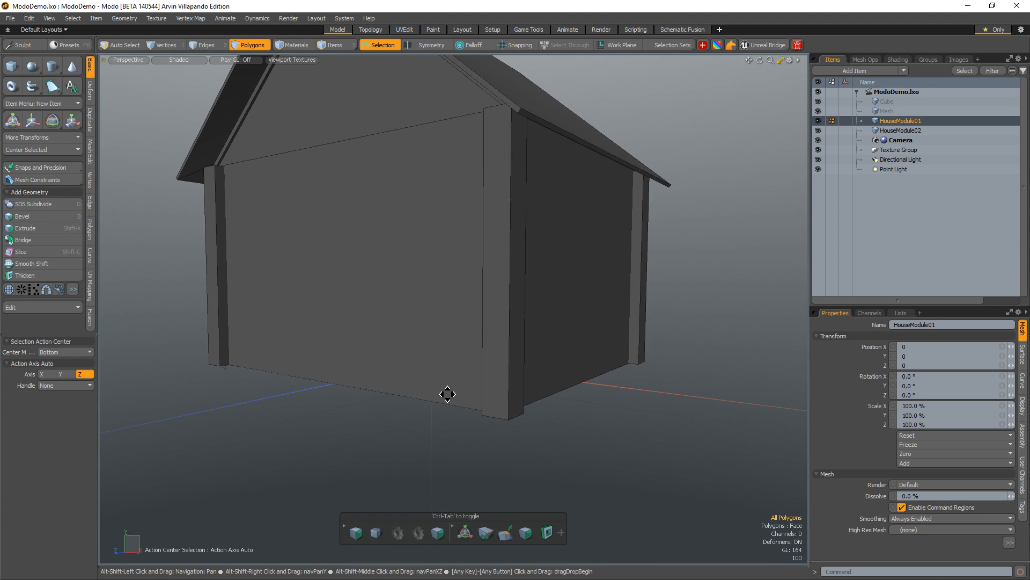
- Bevel the house's bottom polygon downward with a shift of about 88 units to form a foundation, and clear the selection
left_click_drag(394, 291, 587, 334, "alt")
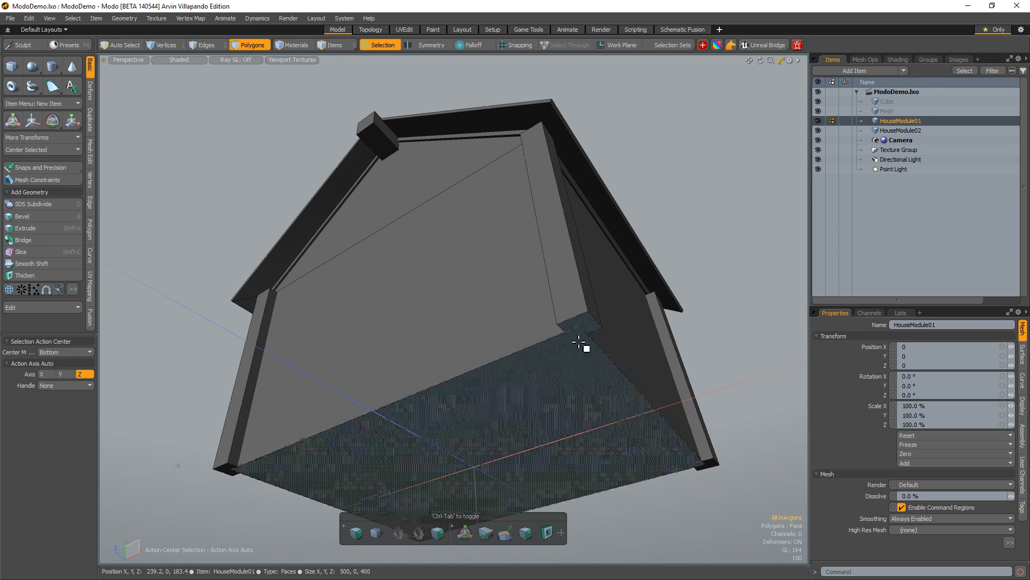
left_click(581, 426)
left_click_drag(582, 425, 529, 396, "alt")
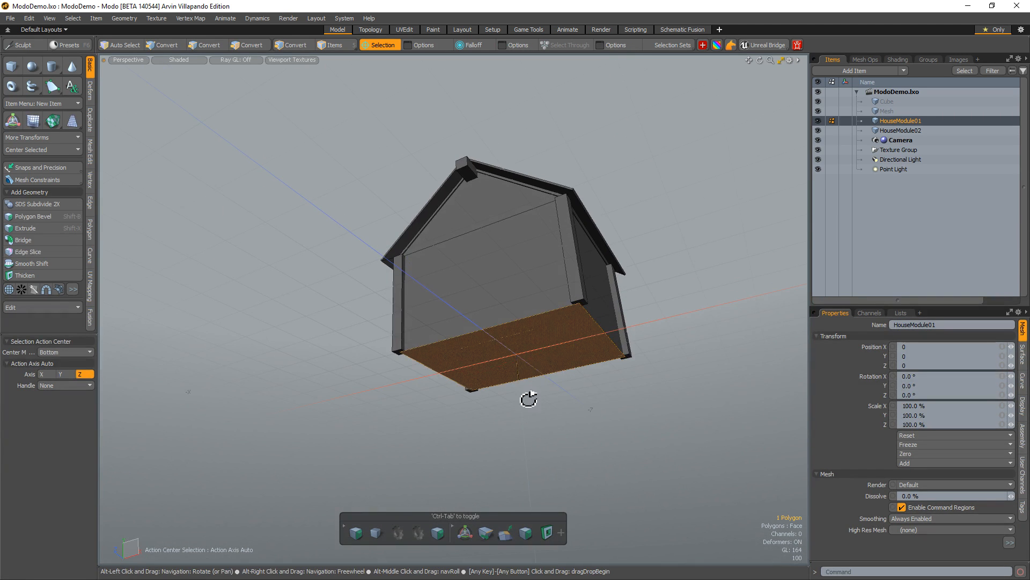
key("shift+b")
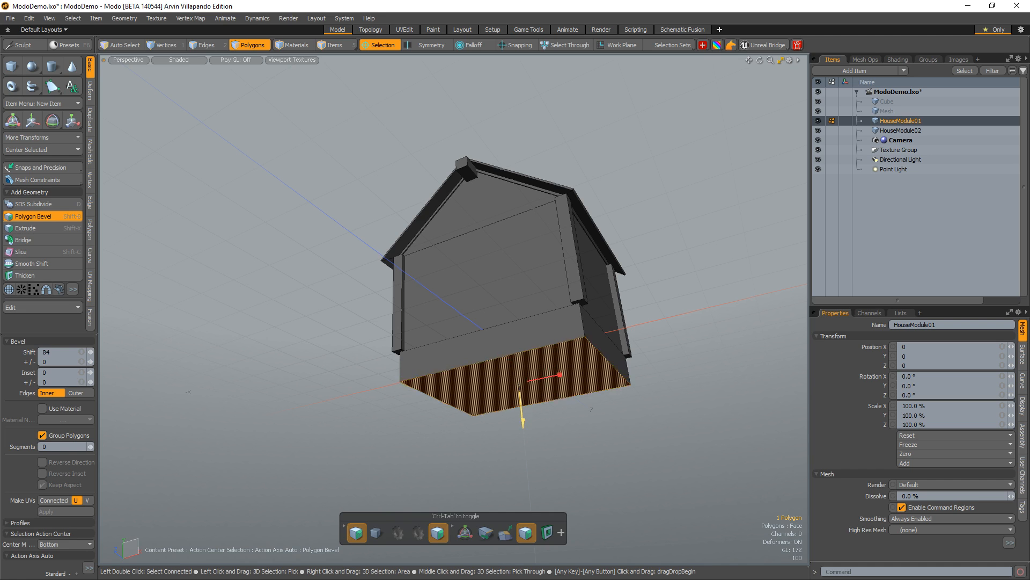
left_click_drag(522, 423, 523, 427)
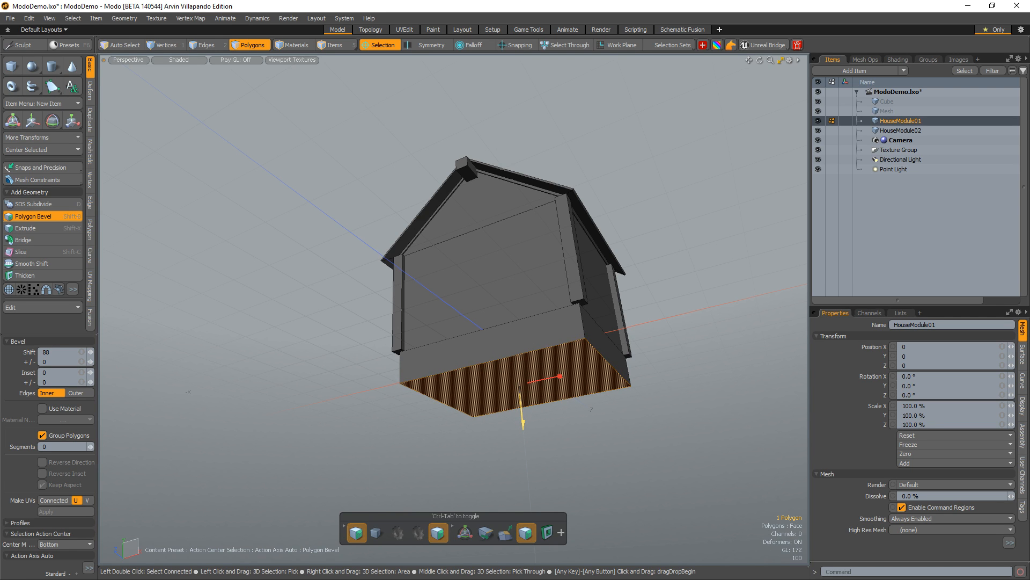
key("space")
left_click(640, 305)
- Select the foundation's four side polygons, bevel them outward as a group with a shift of about 12, and clear the selection
left_click_drag(640, 305, 545, 364, "alt")
left_click(546, 364)
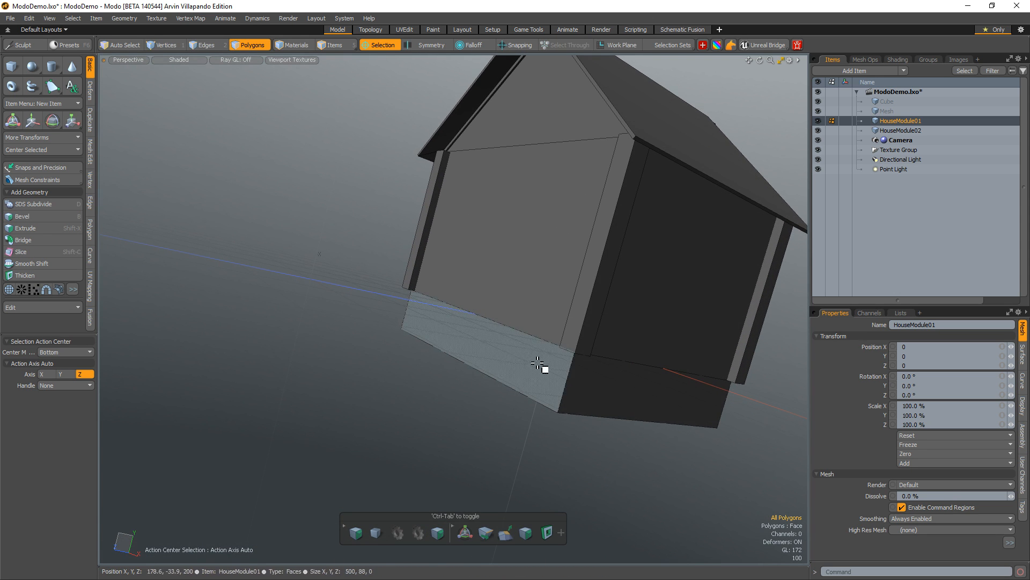
left_click(583, 382, "shift")
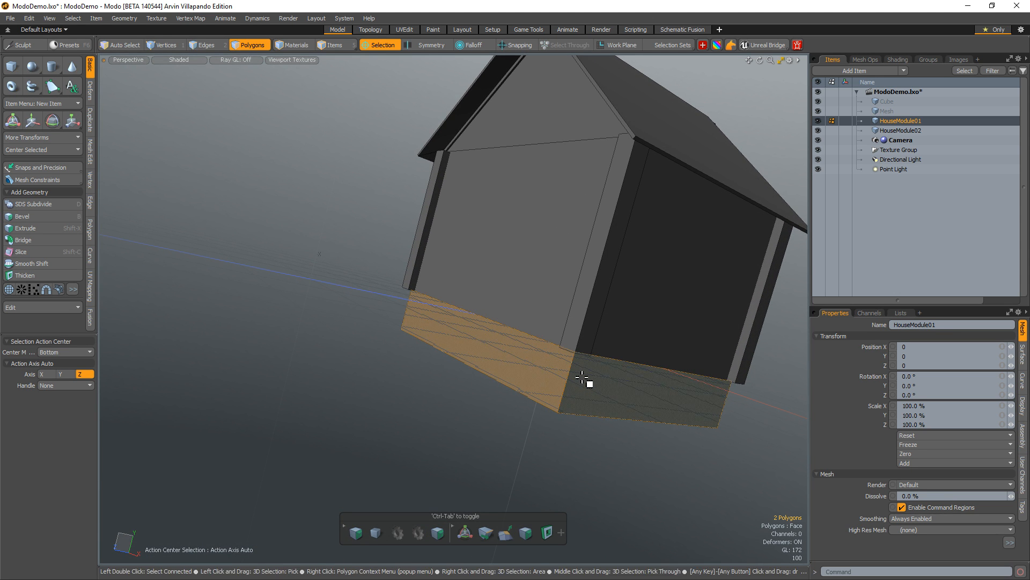
left_click_drag(585, 379, 605, 359, "alt")
key("b")
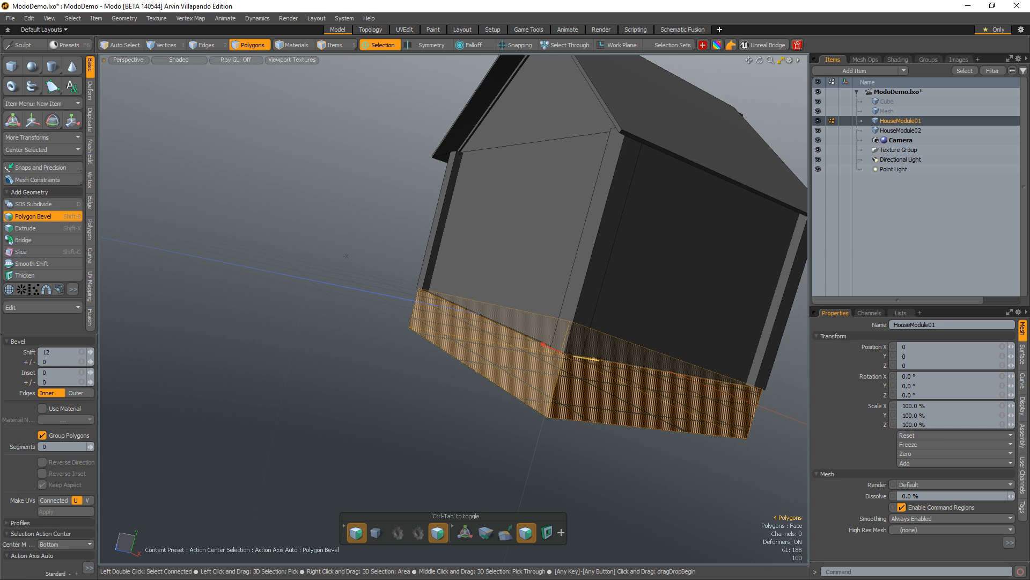
key("space")
left_click(467, 405)
- Select the bottom polygons of all four corner posts, leaving out the neighbouring side faces
left_click_drag(467, 405, 624, 312, "alt")
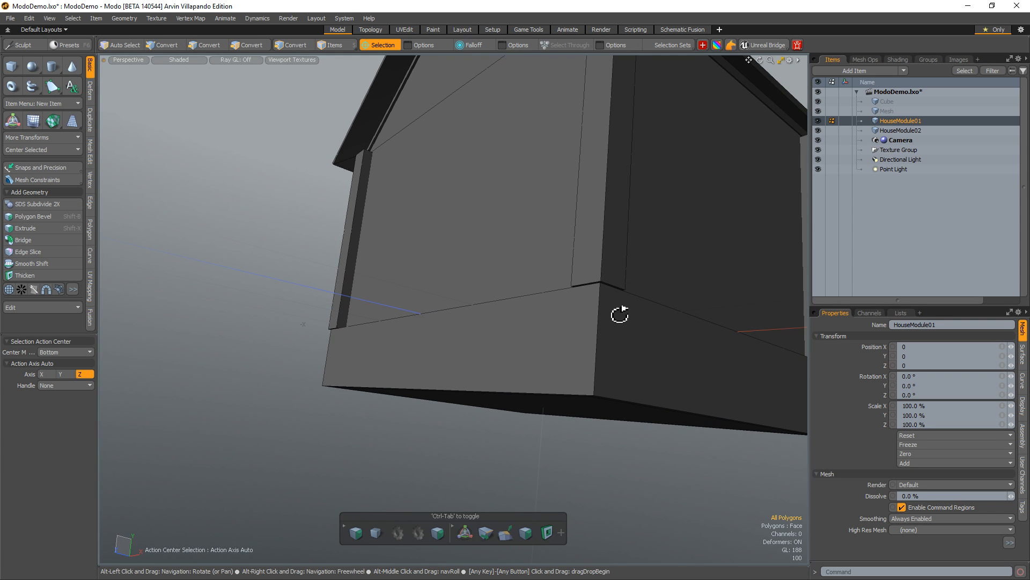
left_click_drag(562, 340, 571, 370, "alt")
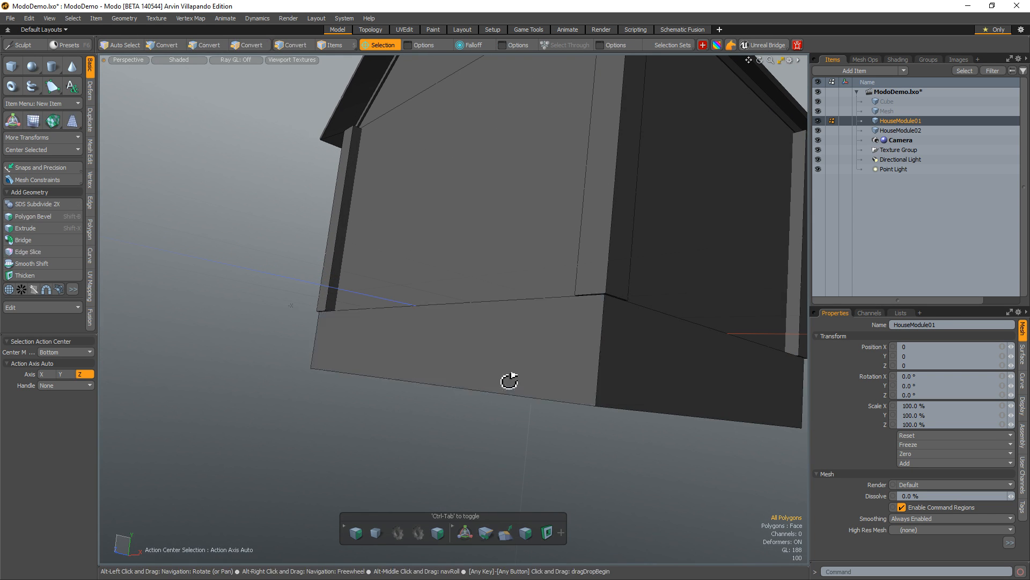
left_click_drag(510, 380, 251, 262, "alt")
left_click(511, 402)
left_click(460, 228)
left_click_drag(617, 304, 628, 359, "alt")
left_click(505, 294, "shift")
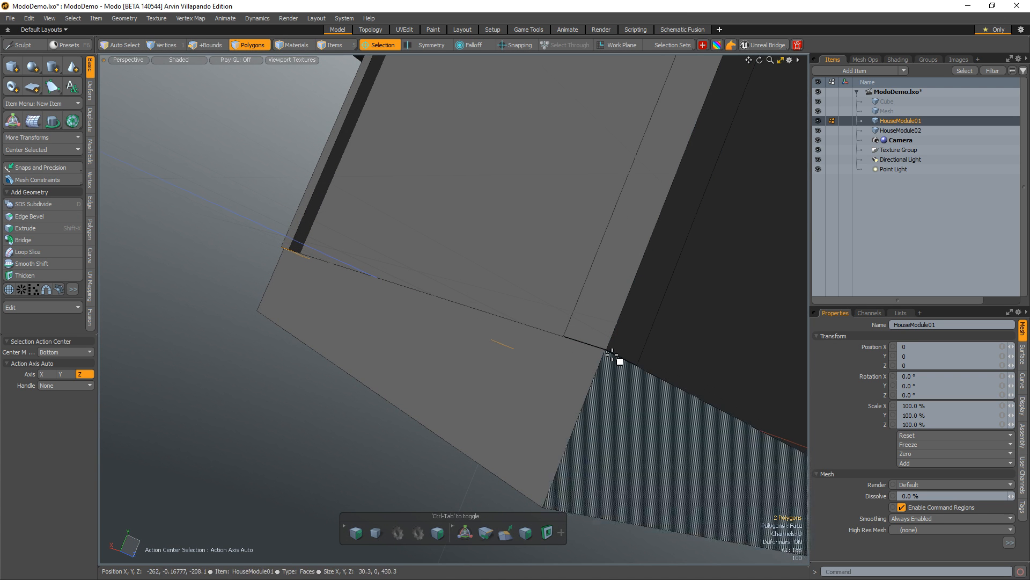
left_click_drag(611, 355, 613, 353, "shift")
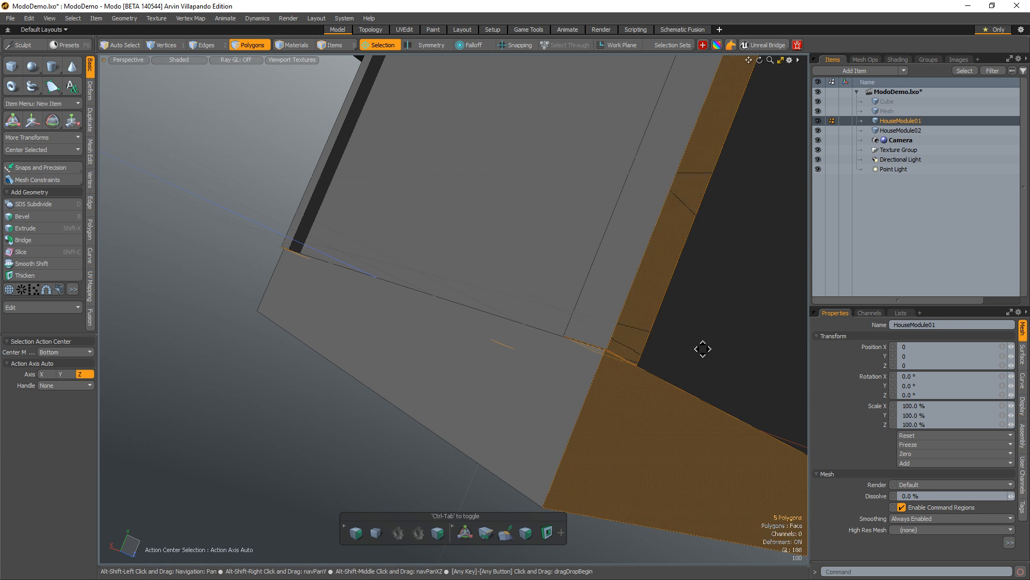
left_click(636, 339, "ctrl")
left_click(636, 399, "ctrl")
left_click_drag(637, 400, 413, 395, "alt")
left_click(559, 358, "ctrl")
left_click_drag(413, 397, 472, 463, "alt")
left_click_drag(386, 415, 486, 475, "alt")
left_click_drag(394, 462, 424, 422, "alt")
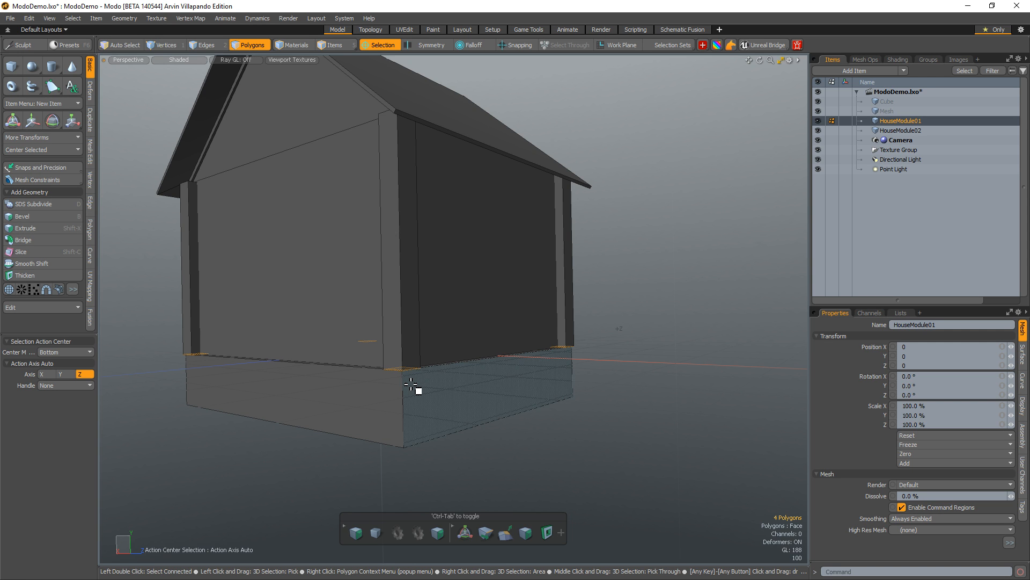
- Move the four post bottoms down 88 units with snapping on to meet the foundation's lower edge, and clear the selection
key("w")
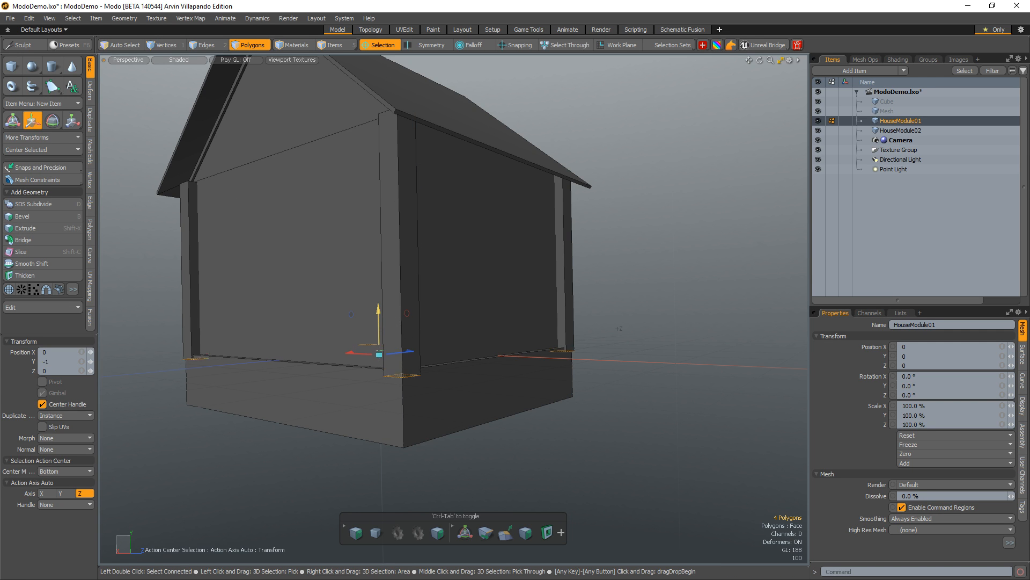
left_click_drag(379, 322, 380, 350)
key("ctrl+z")
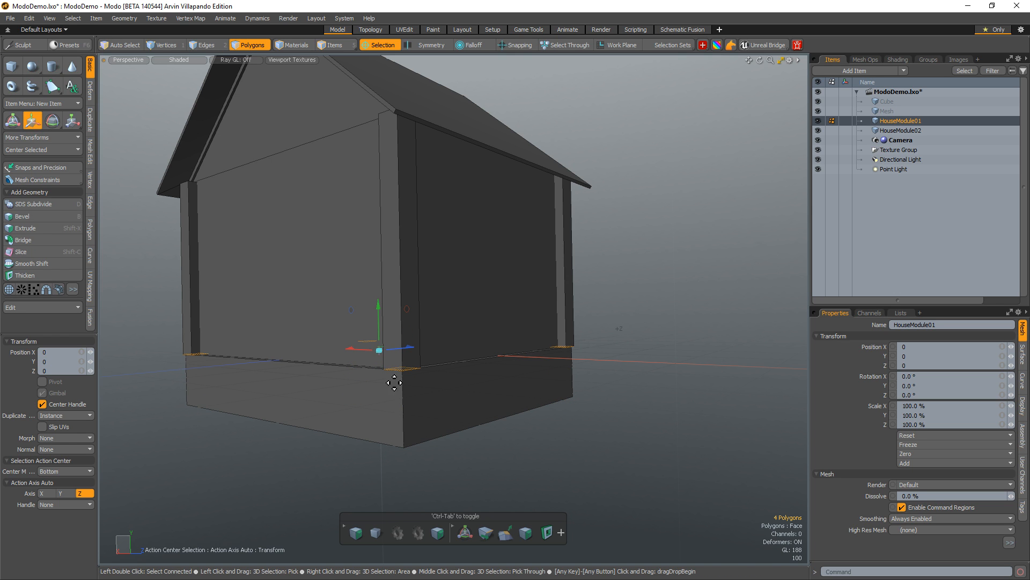
key("x")
left_click_drag(402, 395, 402, 446)
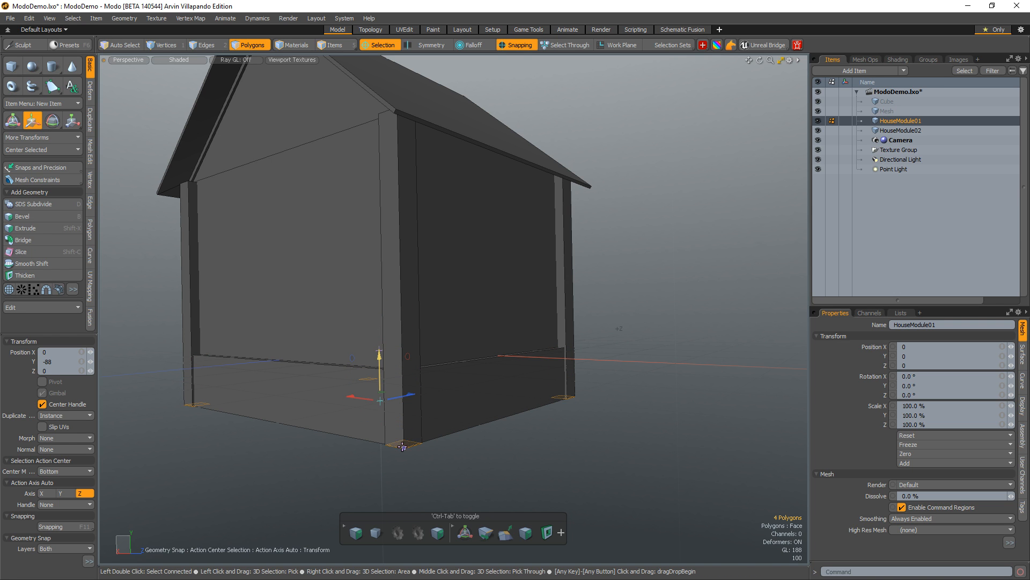
key("q")
left_click(594, 322)
- Select the roof's three top polygons, bevel them as a group with a shift of about 14, and clear the selection
left_click_drag(594, 322, 306, 460, "alt")
scroll(642, 386, "down", 5)
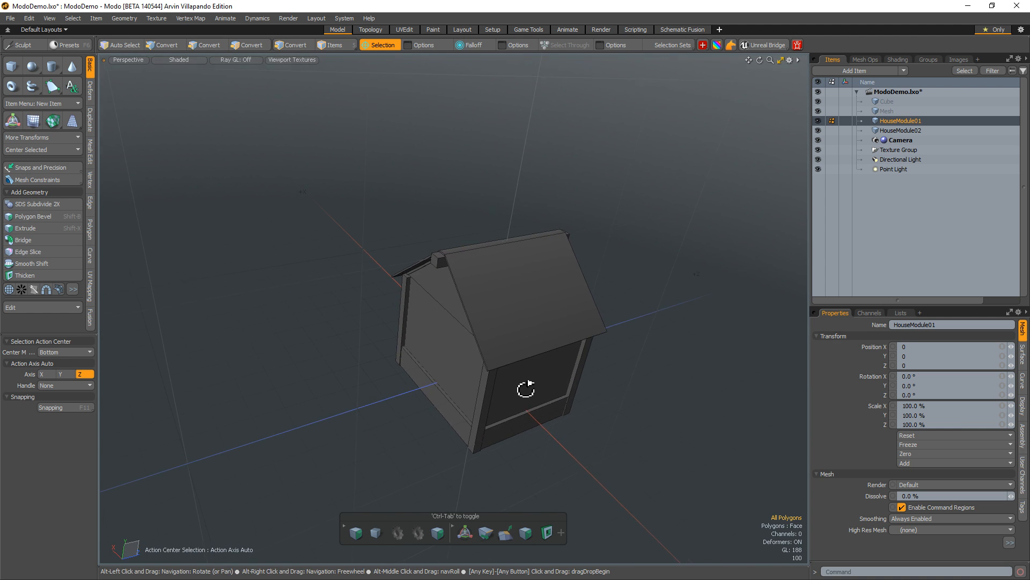
left_click_drag(509, 372, 537, 242, "alt+shift")
left_click(516, 278)
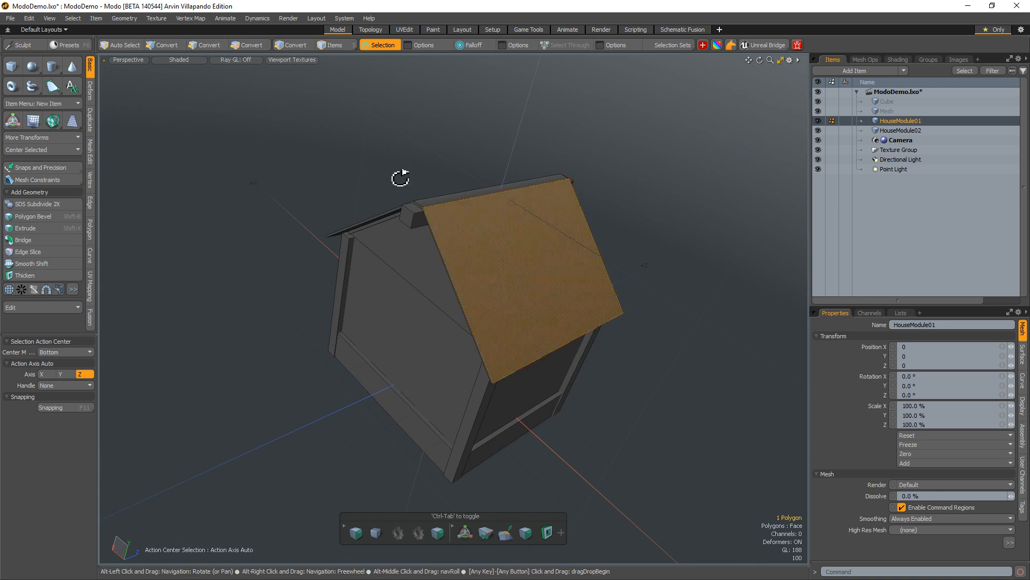
left_click_drag(403, 177, 556, 242, "alt")
left_click_drag(648, 276, 502, 196, "alt")
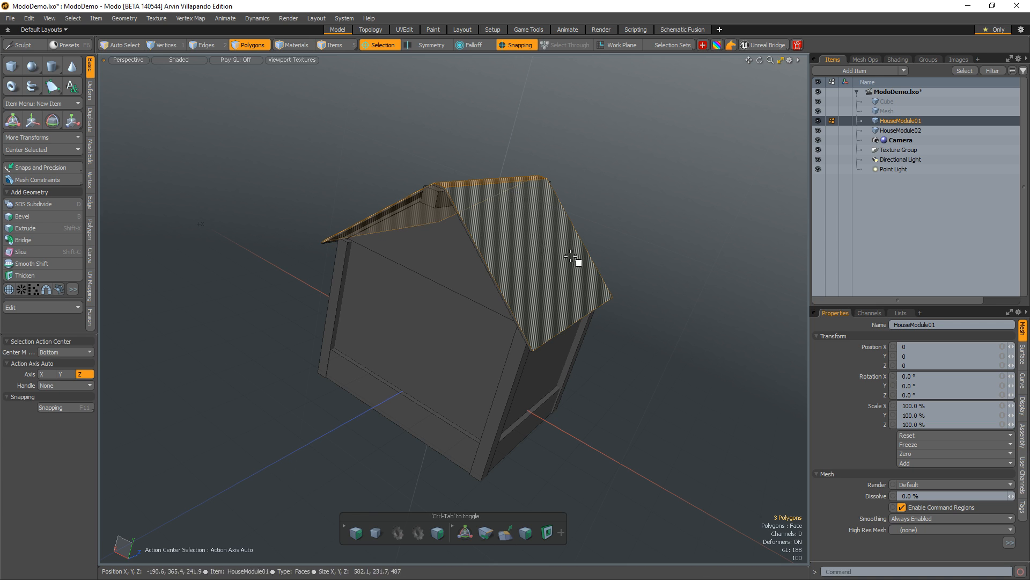
key("b")
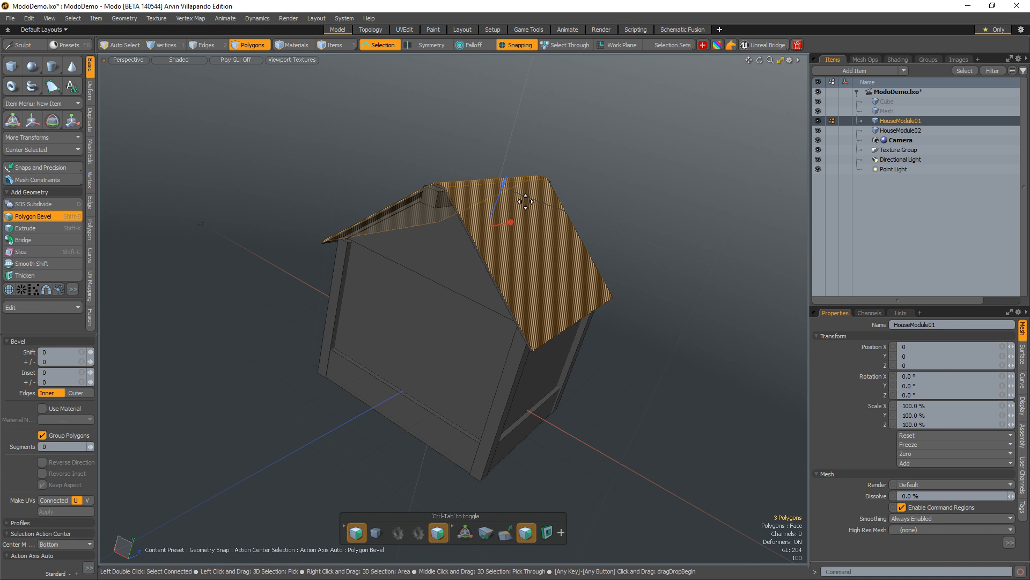
left_click_drag(499, 194, 503, 190)
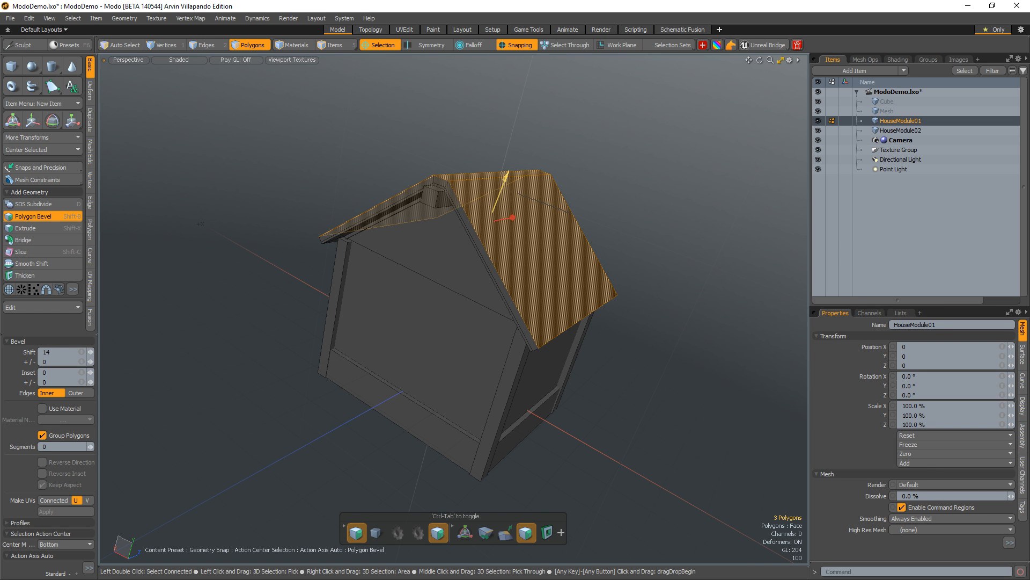
key("space")
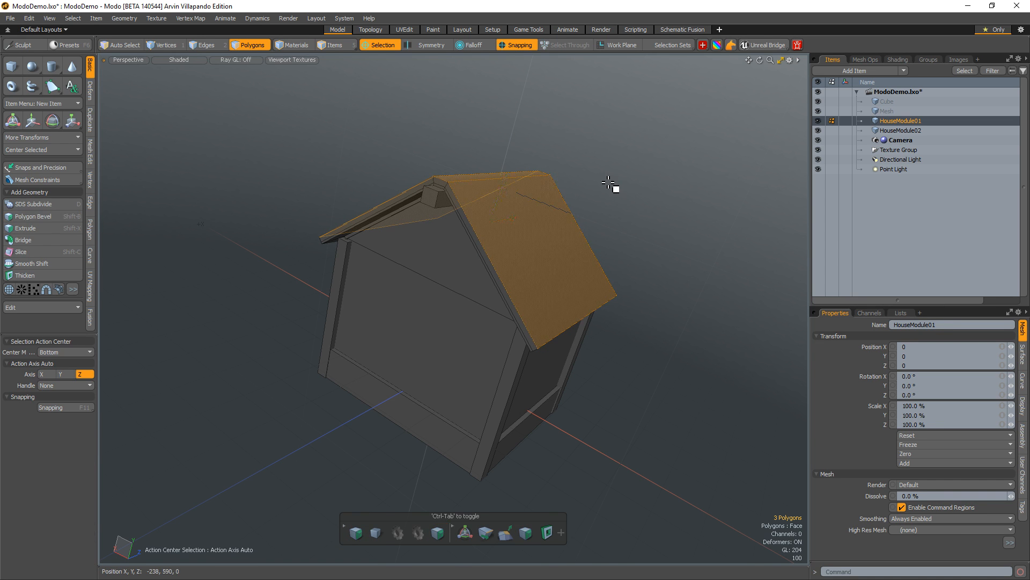
left_click(608, 183)
- Select the redundant edge loop just beneath the roof's ridge strip and remove it
left_click_drag(607, 182, 501, 167, "alt")
key("2")
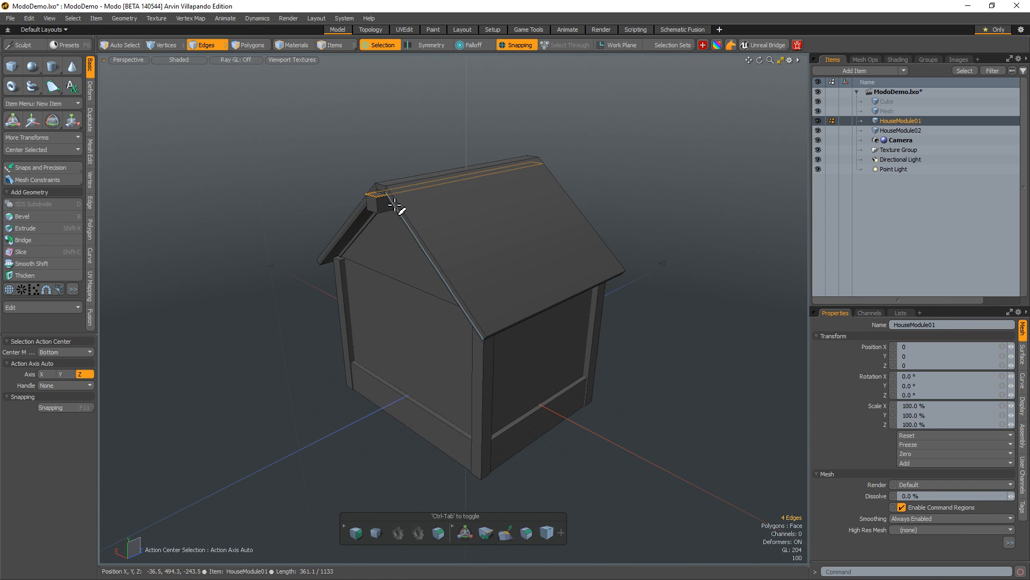
double_click(395, 205)
key("BackSpace")
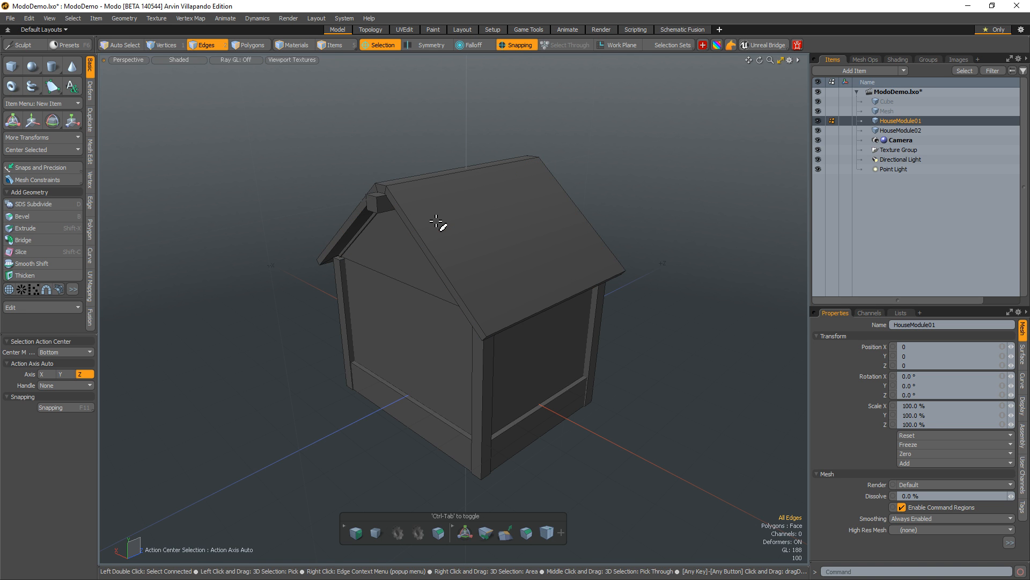
- Try scaling the loop of four foundation side polygons to 104% in X and Z
left_click_drag(662, 225, 515, 340, "alt")
left_click_drag(411, 238, 466, 224, "ctrl+alt")
left_click_drag(585, 235, 632, 126, "alt")
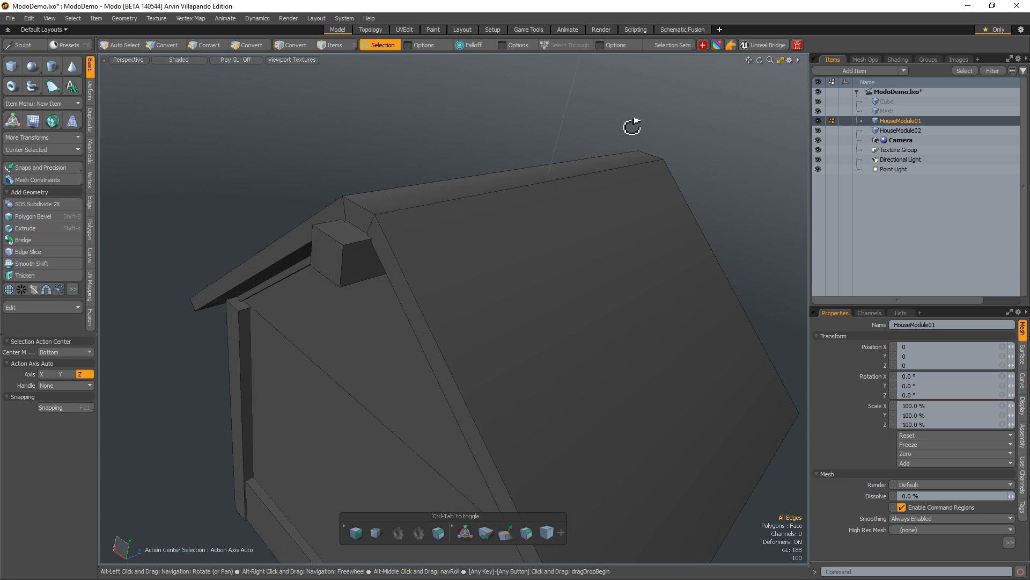
left_click_drag(619, 188, 571, 321, "ctrl+alt")
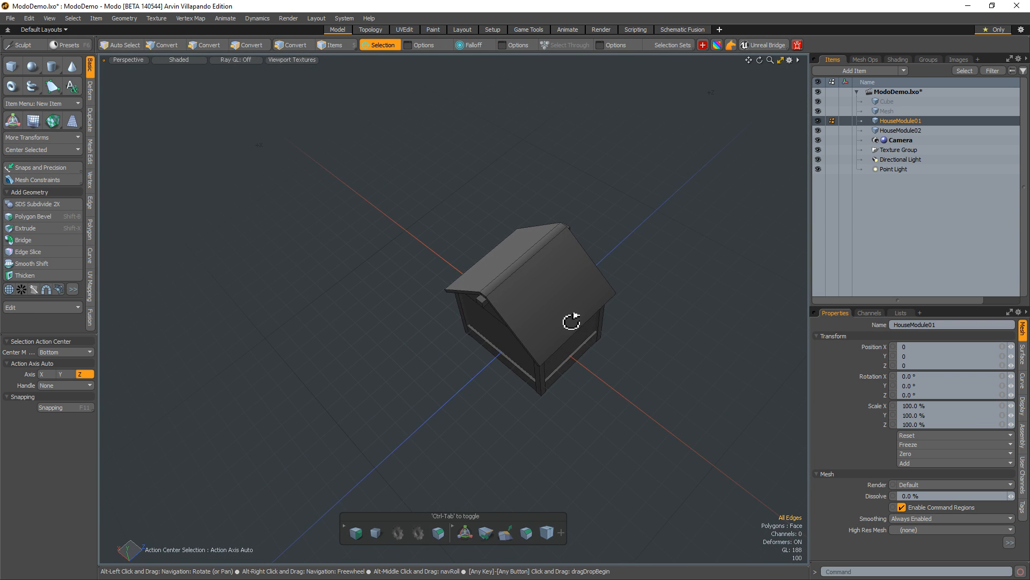
left_click_drag(700, 321, 355, 284, "alt")
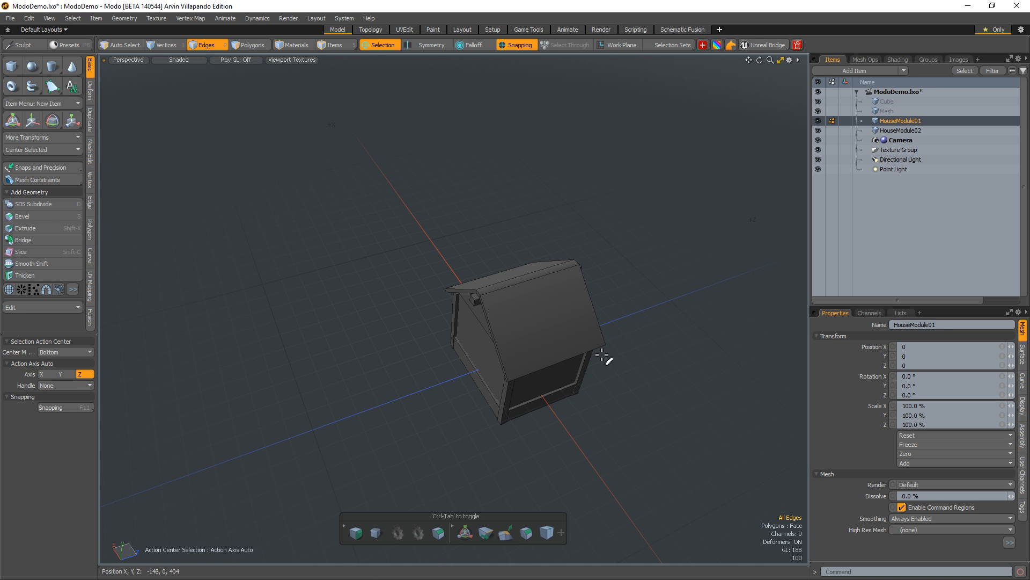
left_click_drag(603, 356, 570, 345, "alt")
mouse_move(455, 385)
left_mouse_down()
mouse_move(476, 410)
mouse_move(519, 426)
left_mouse_up()
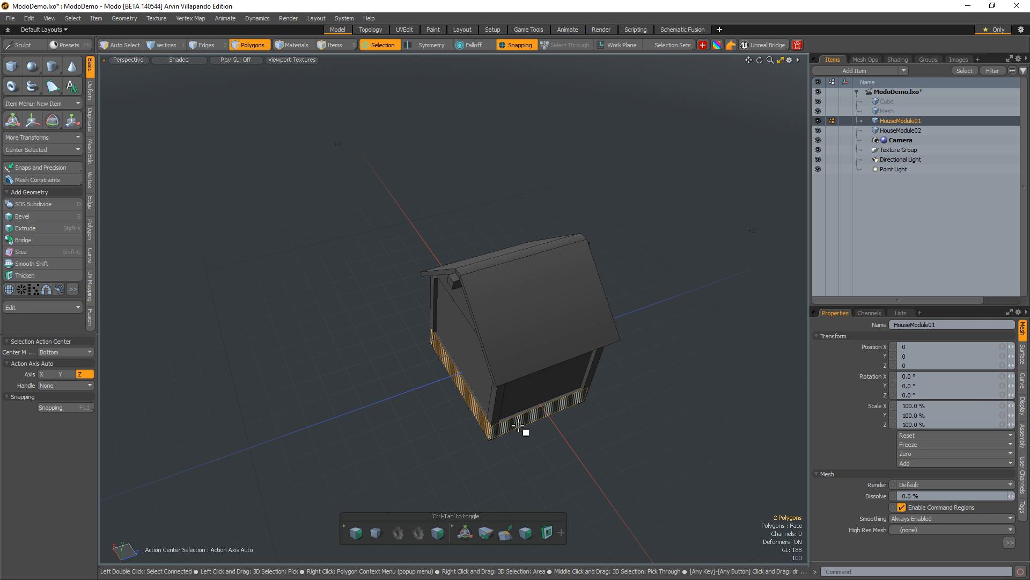
key("l")
key("e")
key("r")
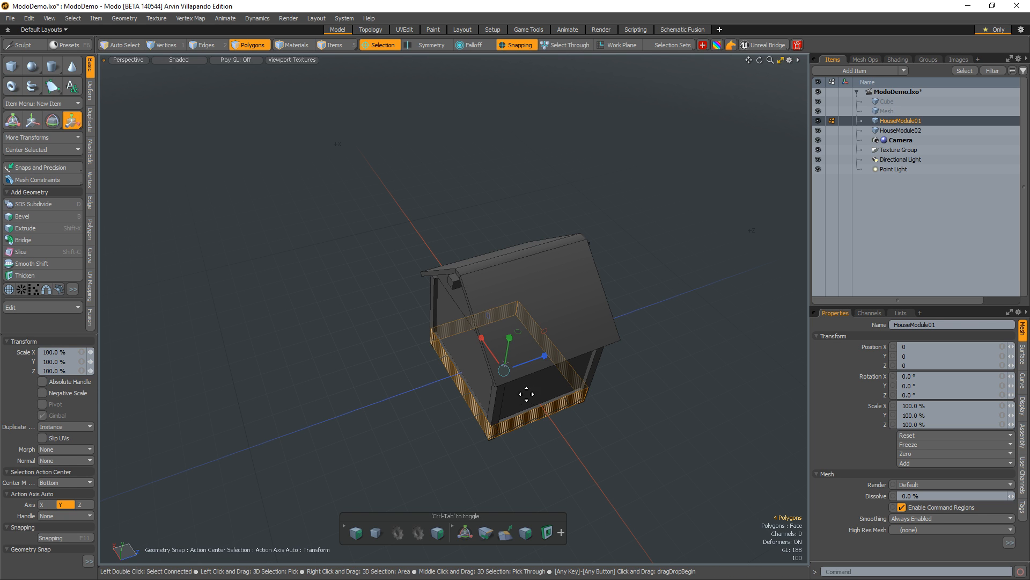
left_click_drag(522, 362, 499, 401, "alt")
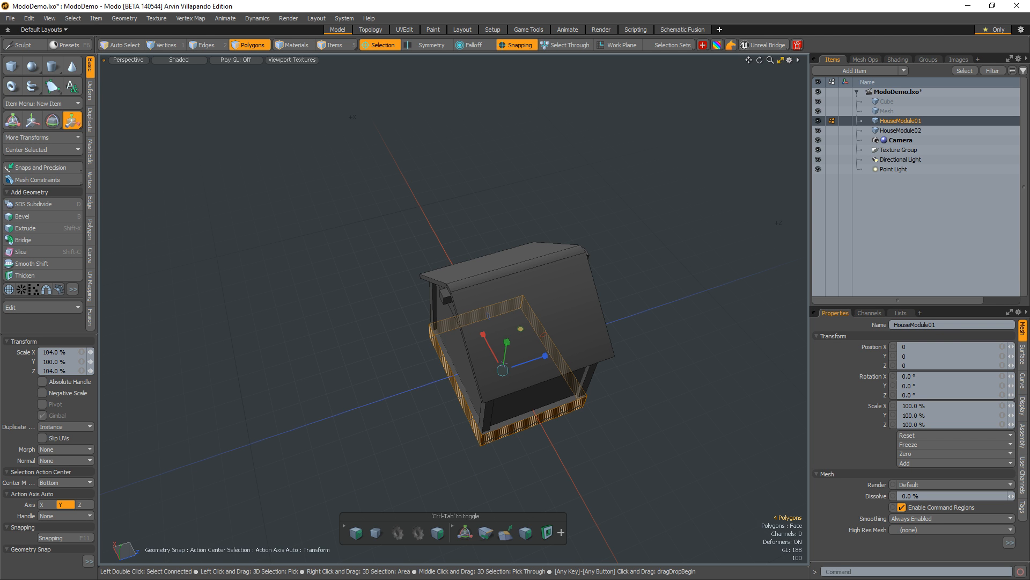
key("q")
left_click(599, 465)
left_click_drag(598, 462, 396, 375, "alt")
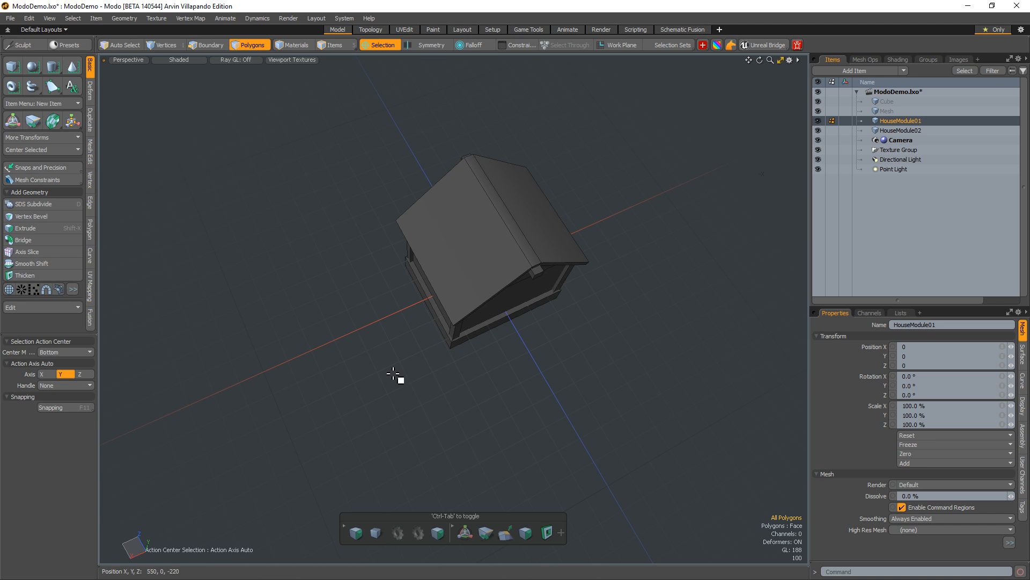
- Undo the last scaling of the foundation and clear the polygon selection
key("ctrl+z")
key("ctrl+z")
key("q")
mouse_move(590, 360)
left_mouse_down()
mouse_move(487, 344)
mouse_move(494, 371)
left_mouse_up()
key("1")
mouse_move(573, 410)
left_mouse_down("alt")
mouse_move(404, 437)
mouse_move(454, 441)
left_mouse_up("alt")
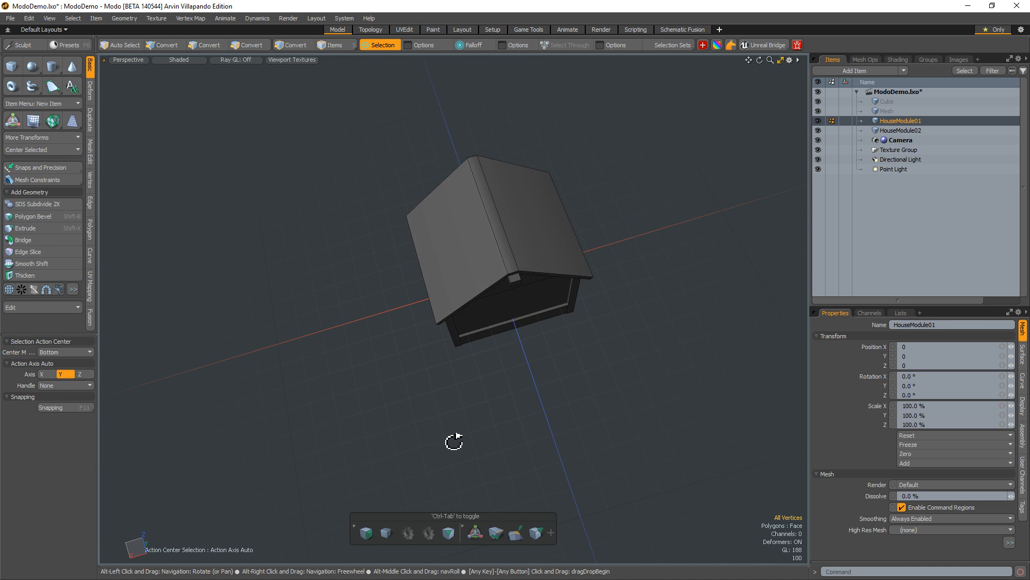
- Select the loop of four foundation side polygons, scale it to 103% in X and Z, and clear the selection
key("3")
left_click(539, 327)
left_click_drag(580, 403, 524, 320, "alt")
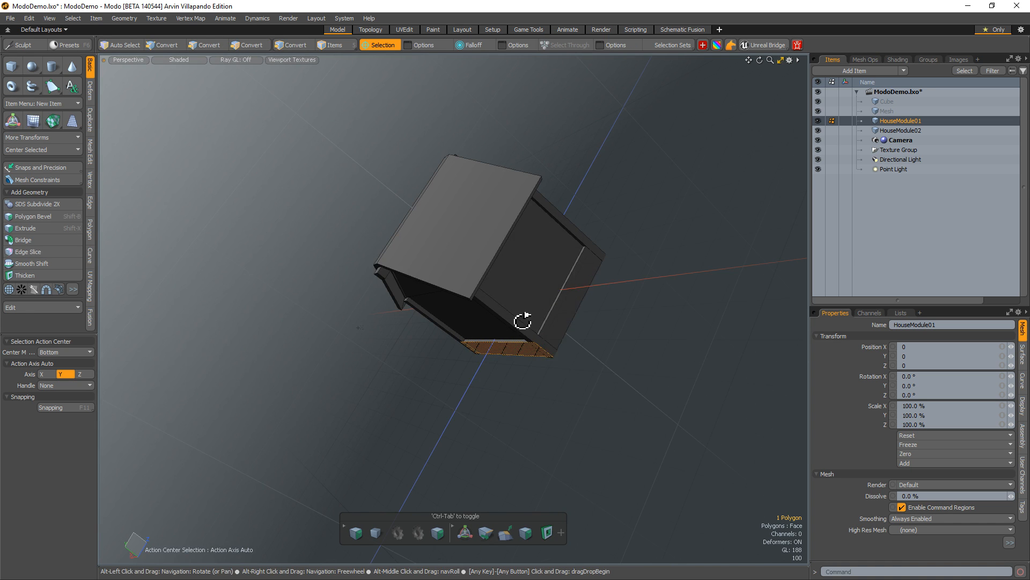
left_click(572, 316, "shift")
key("l")
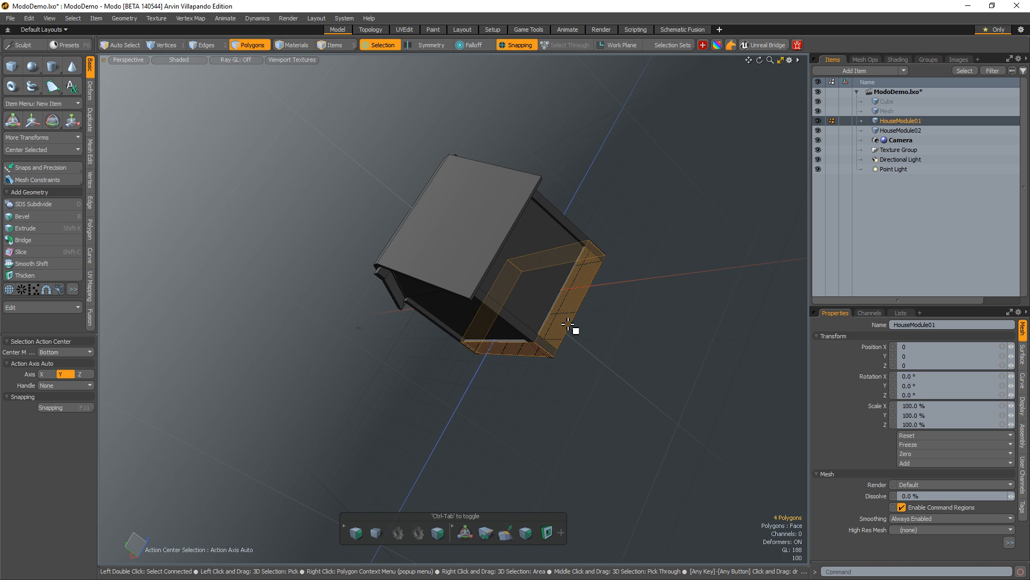
key("e")
key("r")
left_click_drag(545, 304, 594, 346, "alt")
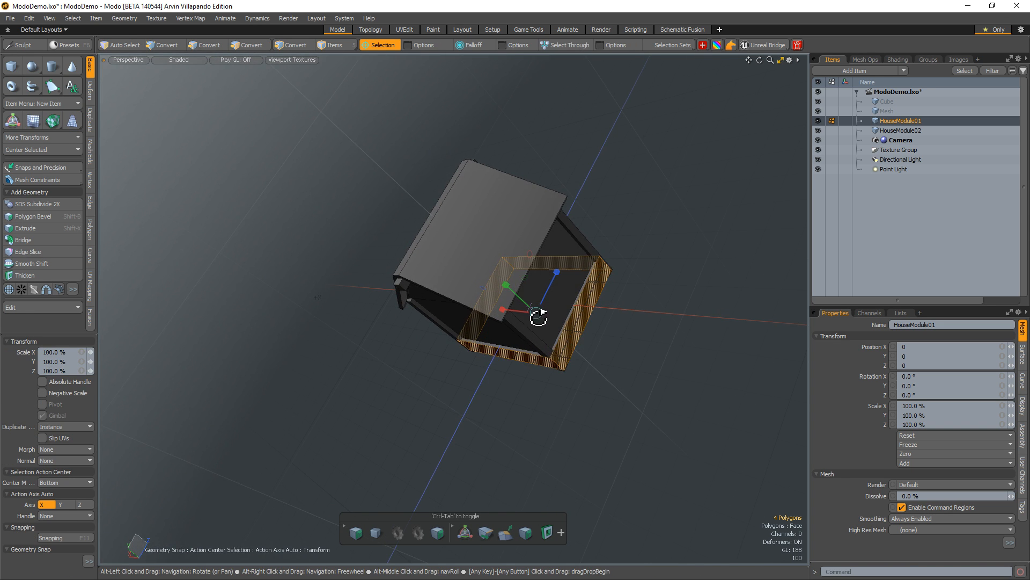
left_click_drag(539, 316, 694, 312, "alt")
left_click_drag(493, 278, 498, 279)
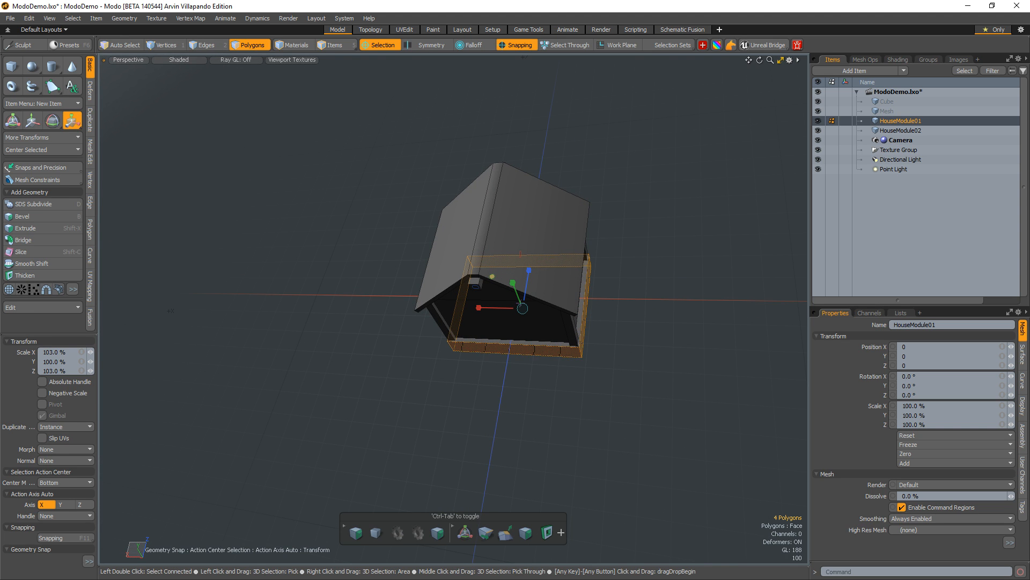
key("q")
left_click(663, 291)
- Select both end polygons of the ridge beam, scale them apart to 106% in Z, and clear the selection
left_click_drag(662, 290, 565, 281, "alt")
scroll(601, 269, "up", 3)
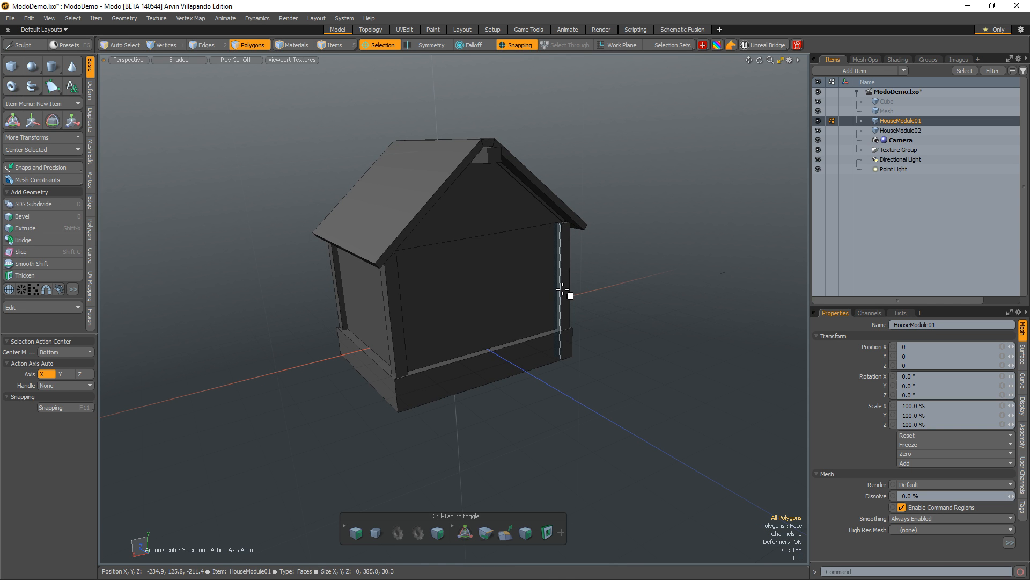
left_click_drag(559, 233, 660, 271, "alt")
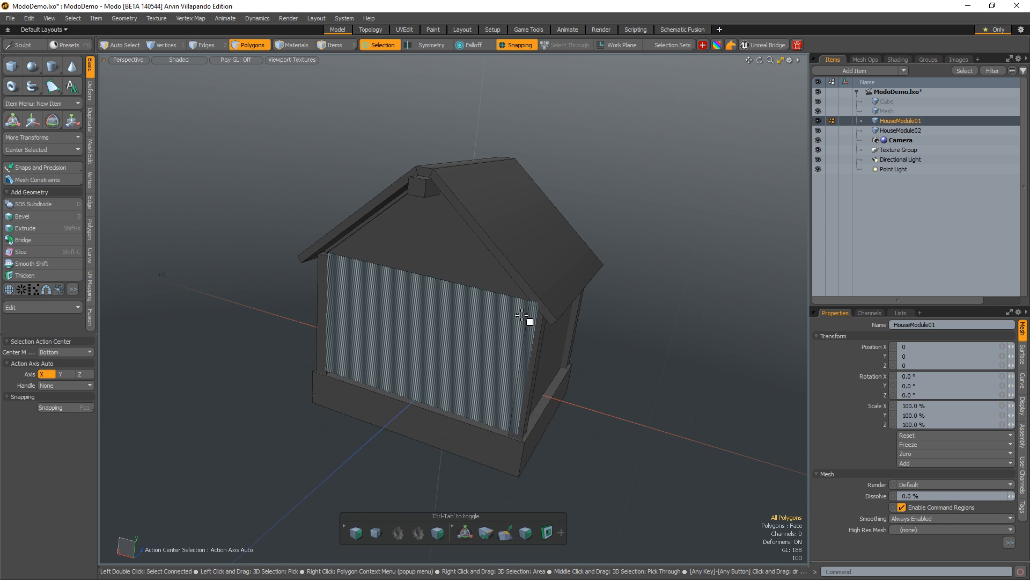
left_click_drag(558, 134, 539, 175, "alt")
scroll(467, 222, "up", 5)
left_click(468, 232)
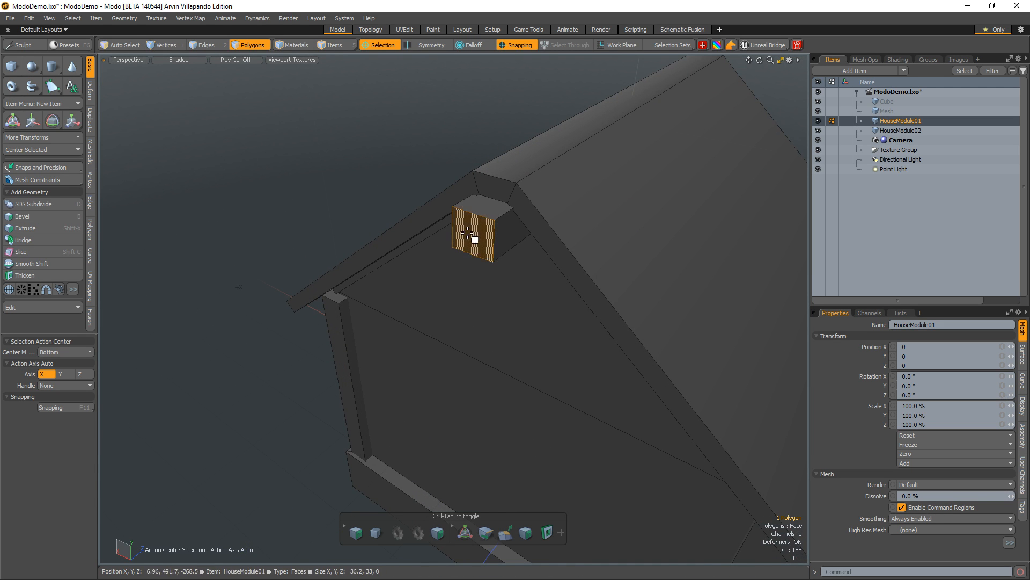
left_click_drag(467, 233, 384, 375, "alt")
left_click(310, 354, "shift")
key("r")
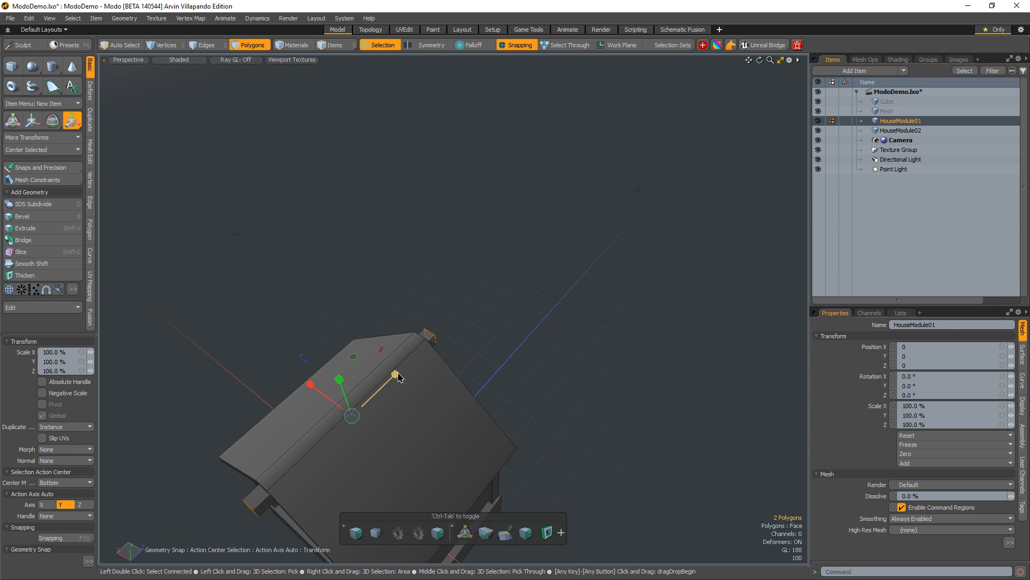
key("space")
left_click(504, 330)
- Examine the house's roof, ridge beam ends and foundation from above and from a distance
left_click_drag(501, 386, 390, 306, "alt")
key("3")
left_click(354, 324)
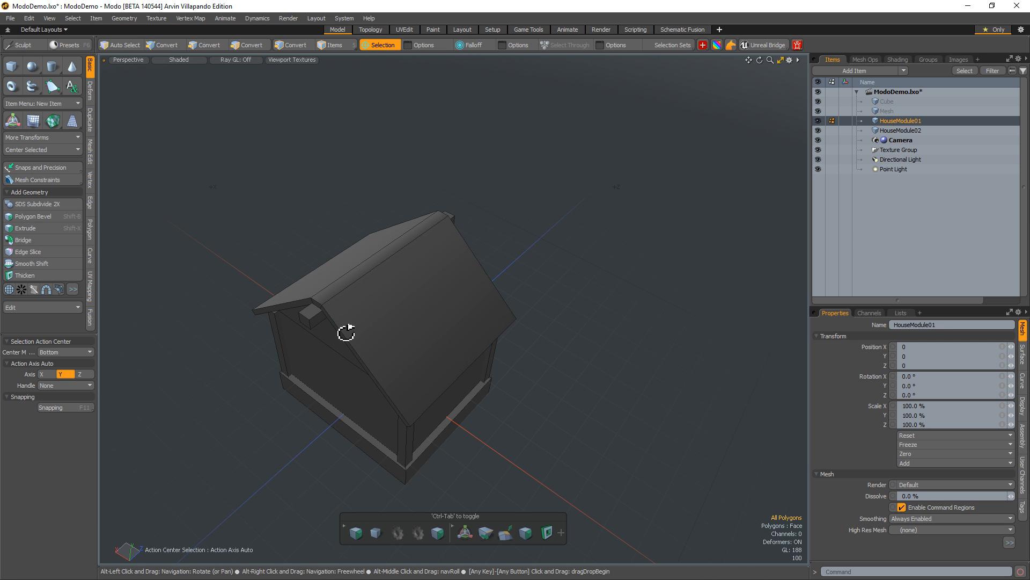
left_click_drag(346, 332, 347, 330, "alt")
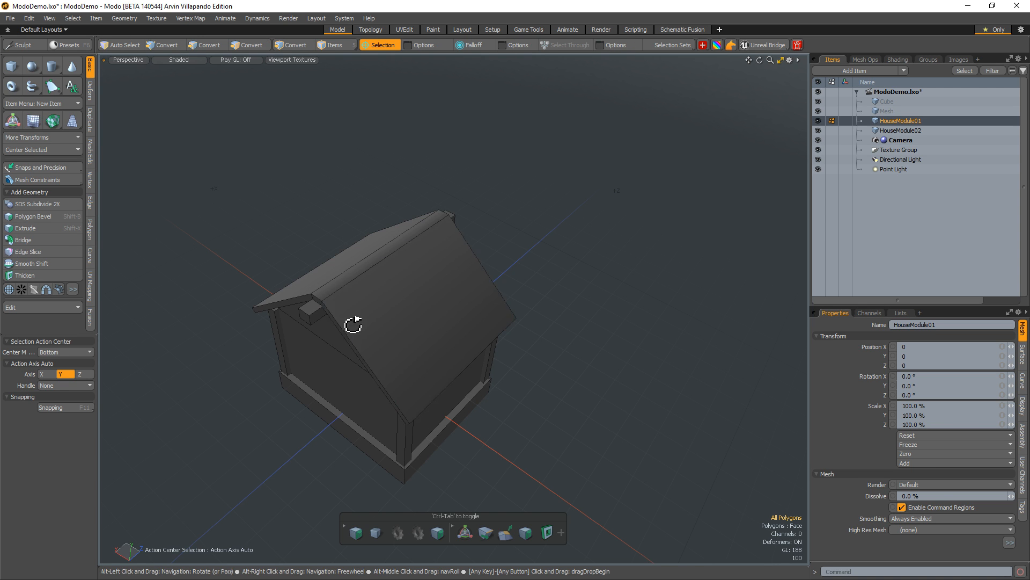
left_click_drag(353, 325, 389, 289, "alt")
left_click_drag(444, 306, 397, 302, "ctrl+alt")
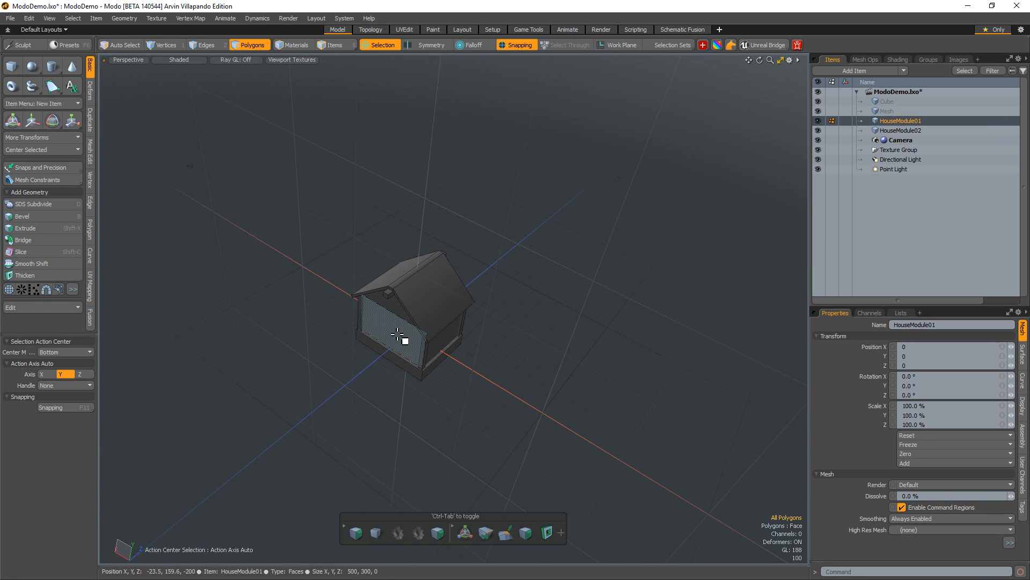
- Select the polygons of all four corner posts, scale them to 168.5% in X and Y with the Local action center, and clear the selection
left_click_drag(613, 266, 513, 262, "alt")
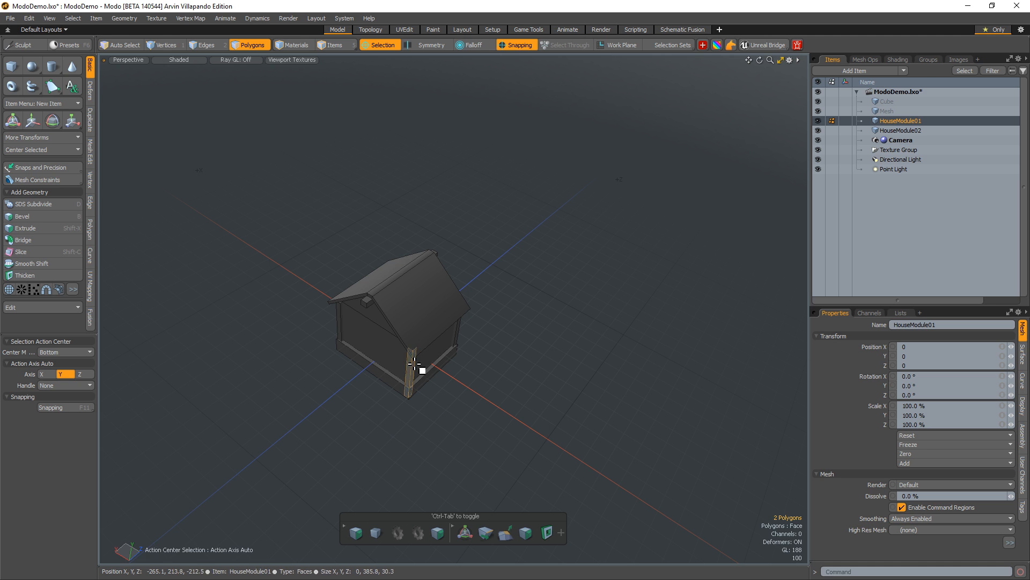
double_click(340, 317, "shift")
left_click_drag(365, 300, 403, 317, "alt")
key("y")
left_click_drag(545, 249, 472, 220, "alt")
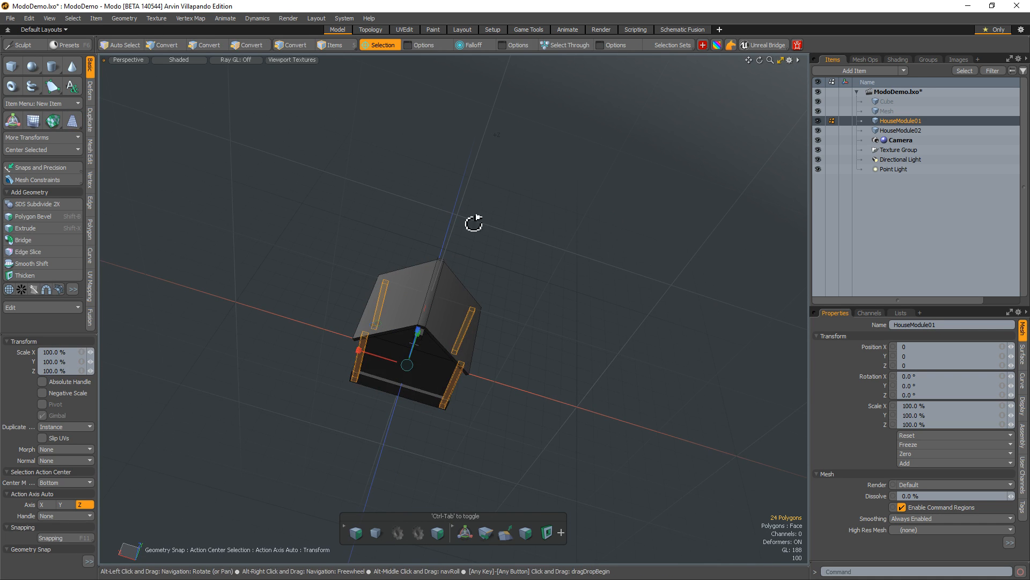
left_click(381, 45)
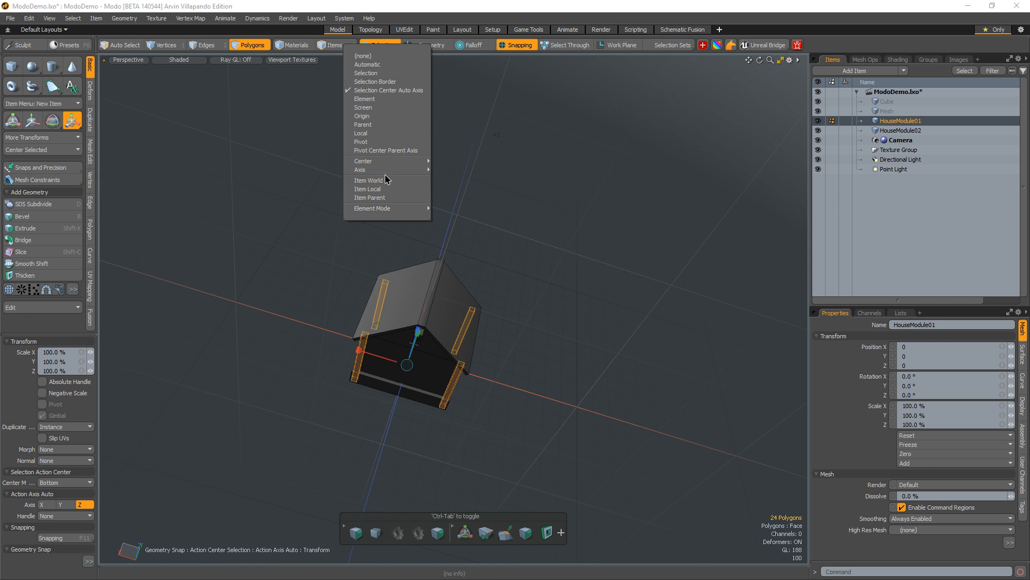
left_click(389, 135)
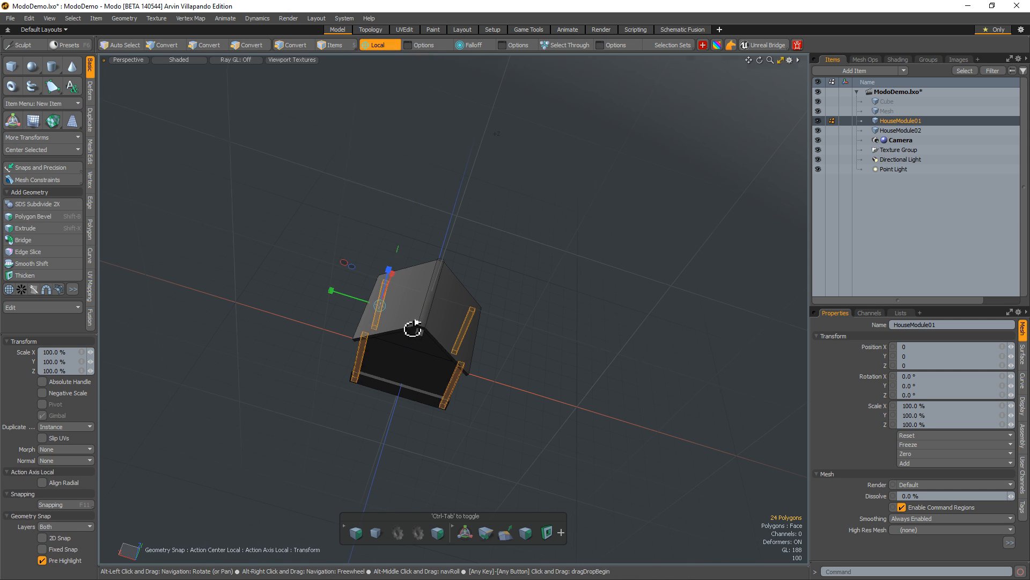
left_click_drag(385, 307, 378, 321, "alt")
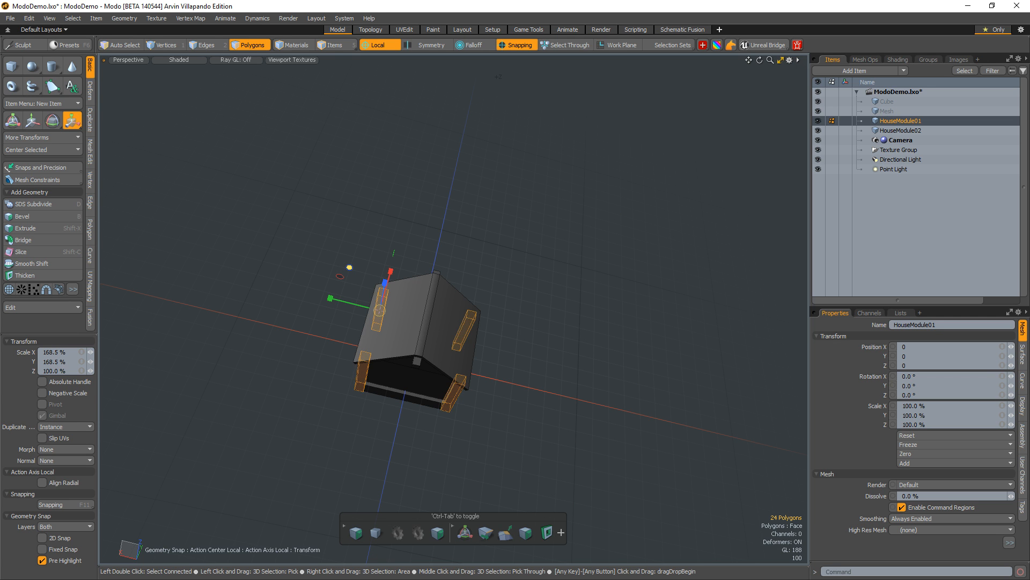
key("space")
left_click(538, 333)
left_click_drag(475, 308, 453, 269, "alt")
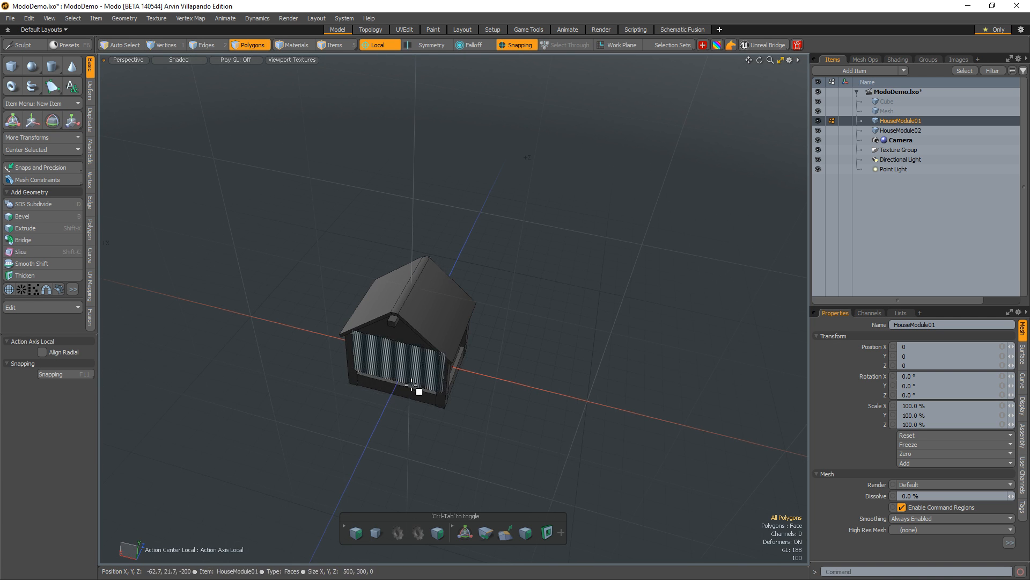
- Select the loop of four foundation side polygons, scale it slightly outward horizontally, and clear the selection
mouse_move(407, 390)
left_mouse_down("alt")
mouse_move(384, 317)
mouse_move(391, 322)
mouse_move(418, 268)
mouse_move(405, 408)
left_mouse_up("alt")
left_click(398, 425)
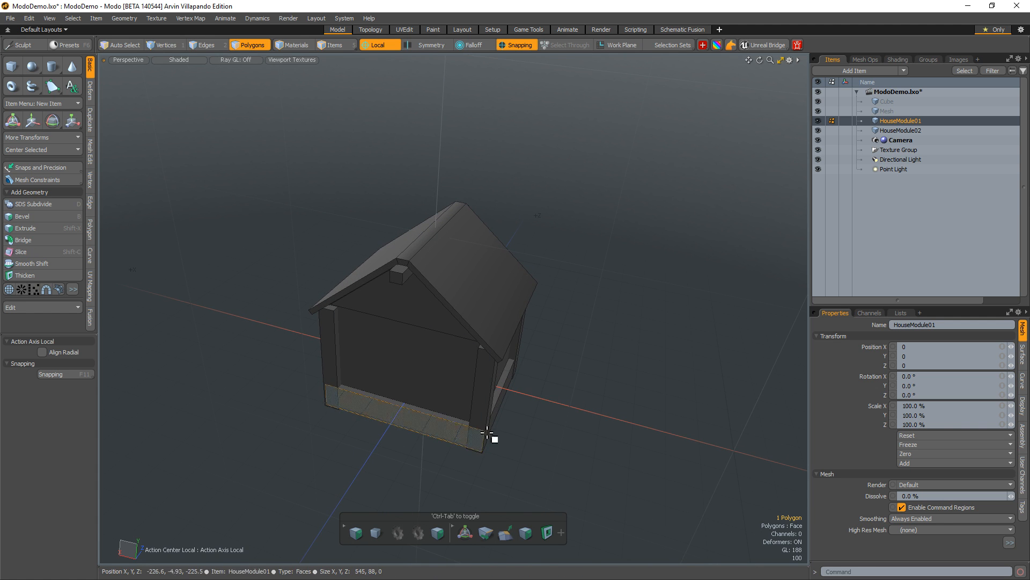
left_click(473, 417, "shift")
key("l")
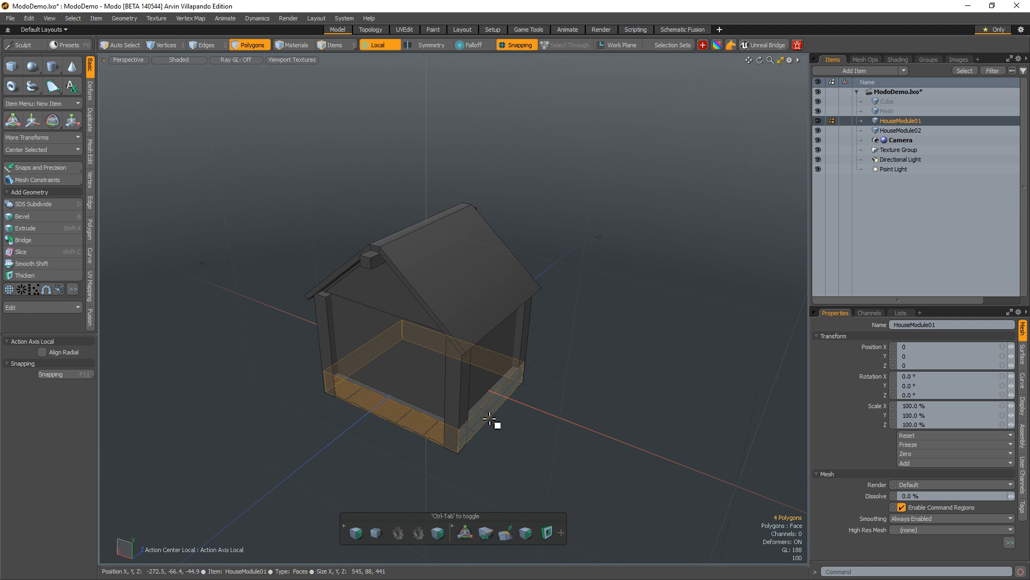
key("e")
key("r")
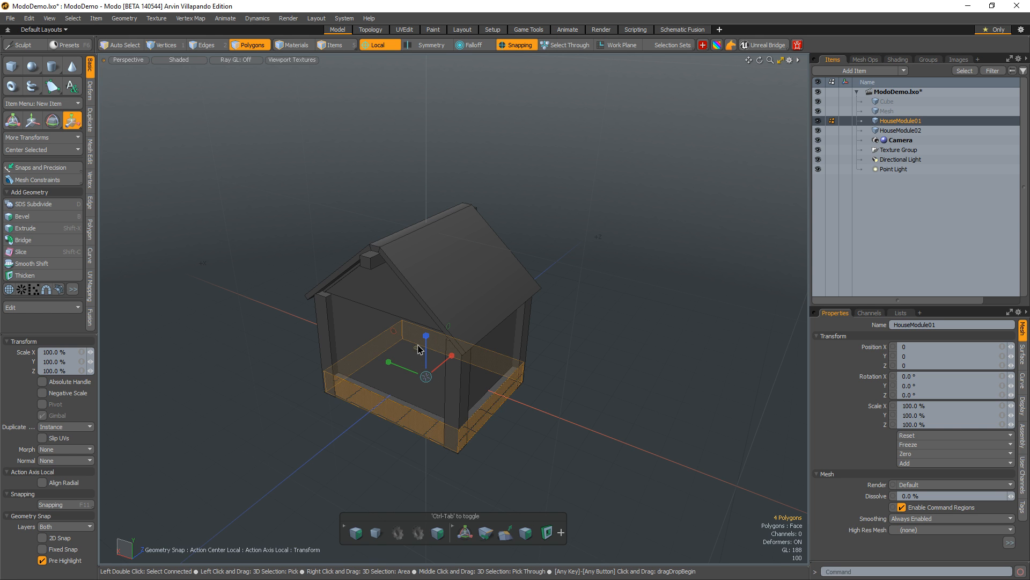
left_click_drag(420, 349, 429, 349)
key("space")
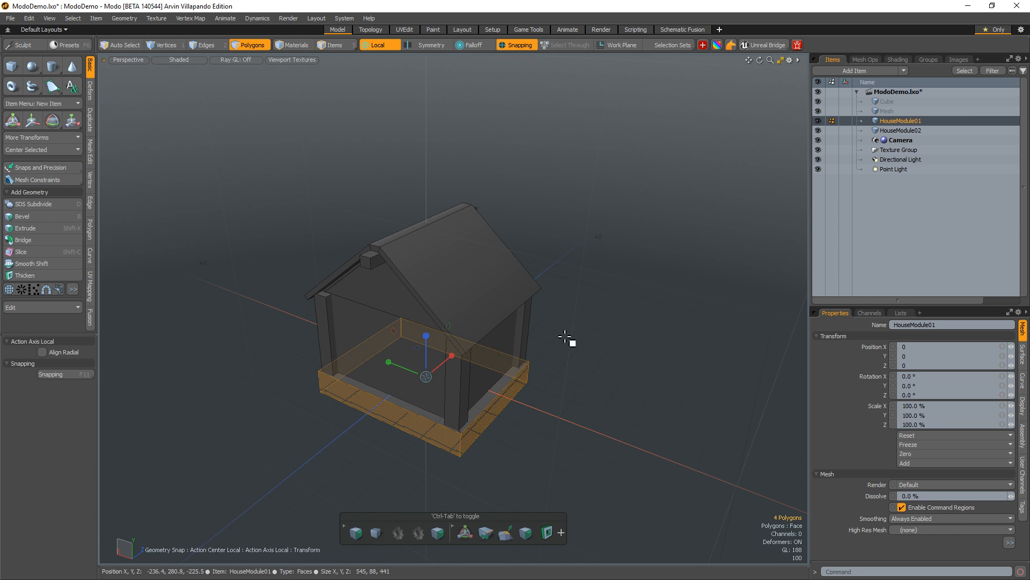
left_click(563, 338)
- Inspect the thickened posts and widened foundation from several angles and save the scene
left_click_drag(563, 338, 536, 456, "alt")
left_click_drag(574, 380, 511, 408, "ctrl+alt")
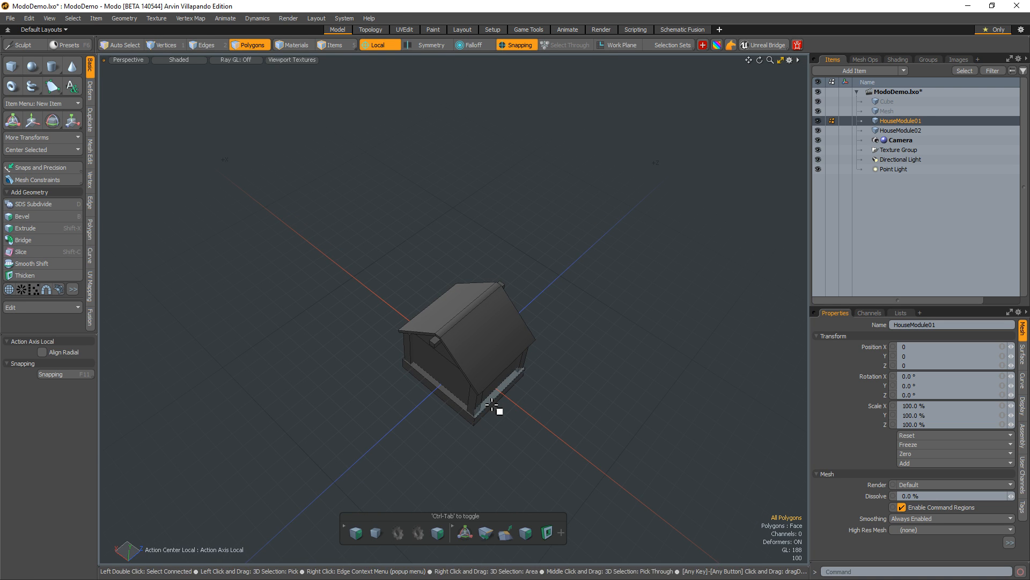
left_click(491, 406)
left_click_drag(570, 410, 569, 340, "alt")
key("1")
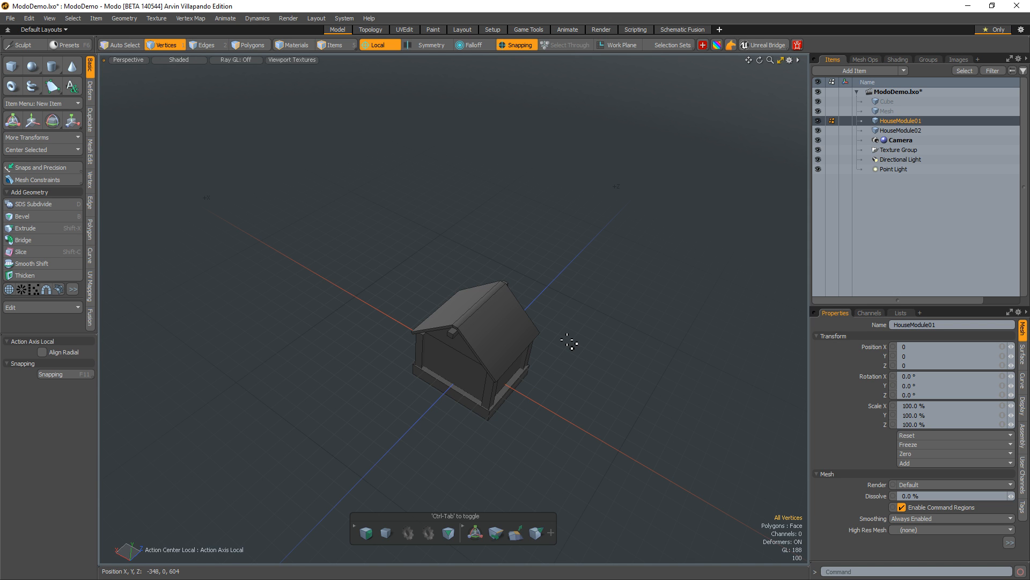
left_click_drag(551, 352, 520, 286, "alt")
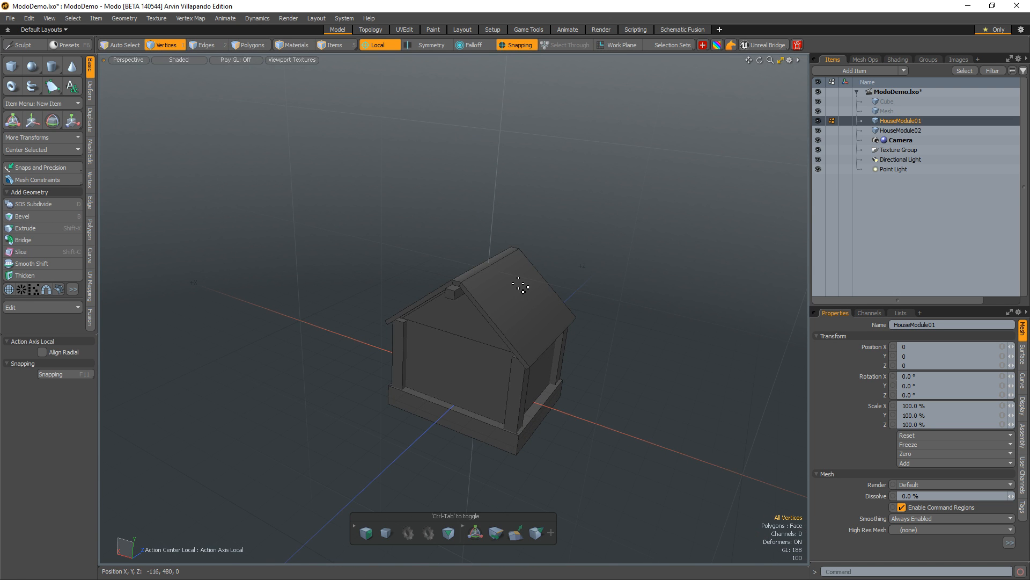
key("2")
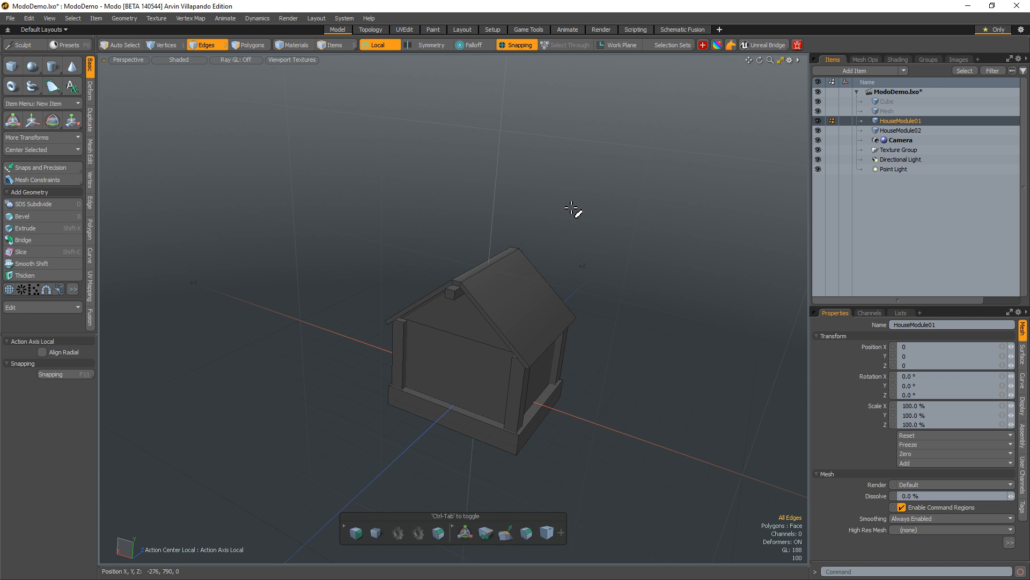
left_click_drag(511, 283, 539, 241, "ctrl+alt")
key("ctrl+s")
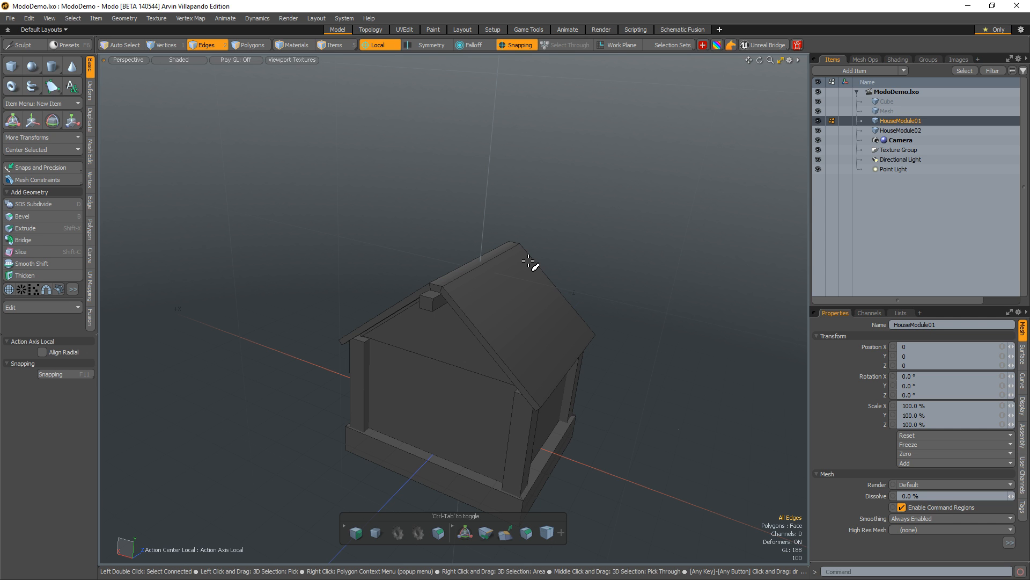
- Switch to the UVEdit layout, examine the textures on the house's roof and walls, and save the scene
left_click_drag(530, 263, 520, 198, "alt")
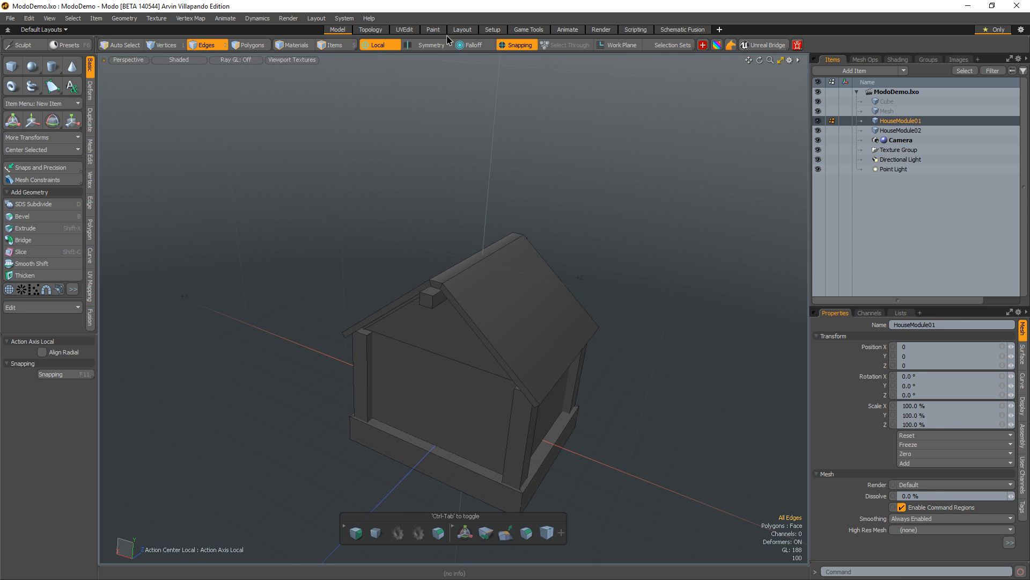
left_click(401, 30)
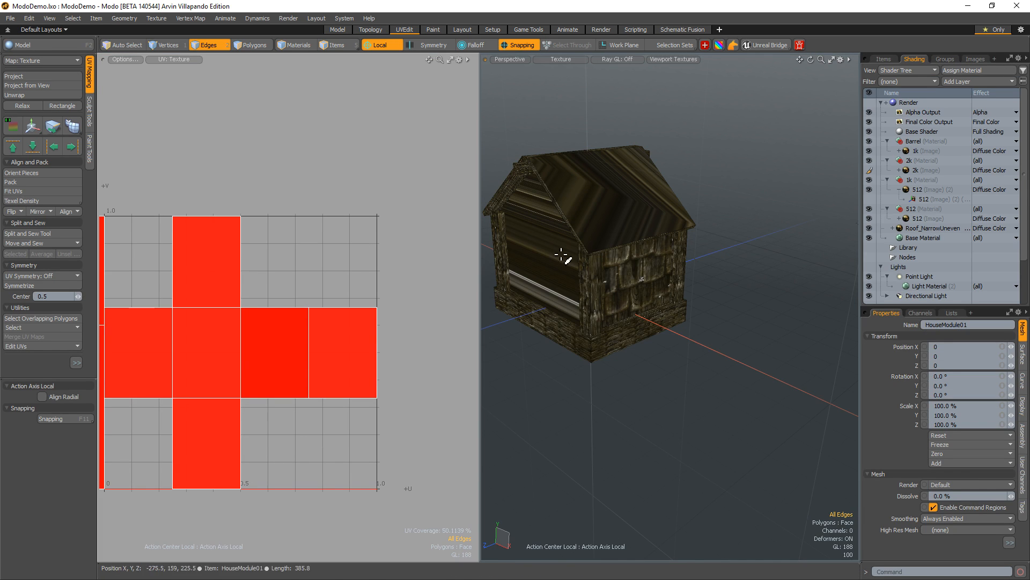
left_click_drag(647, 244, 680, 271, "alt")
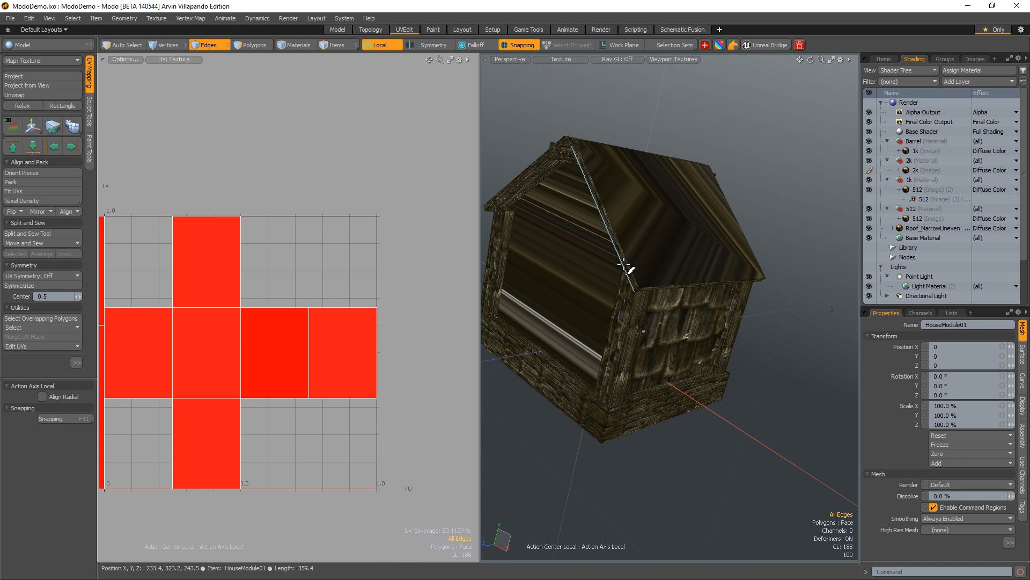
left_click_drag(657, 229, 626, 260, "alt")
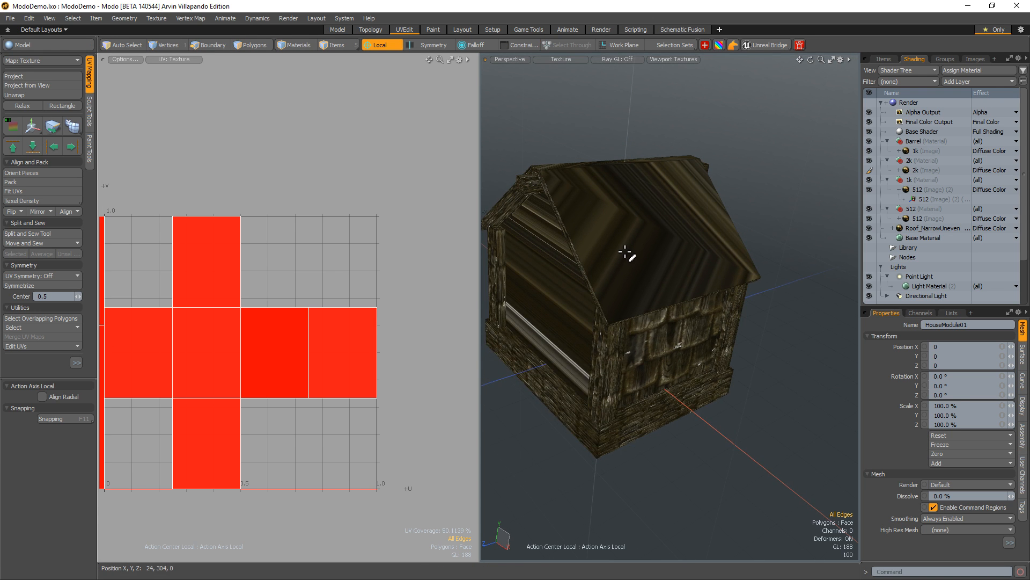
key("ctrl+s")
left_click(368, 283)
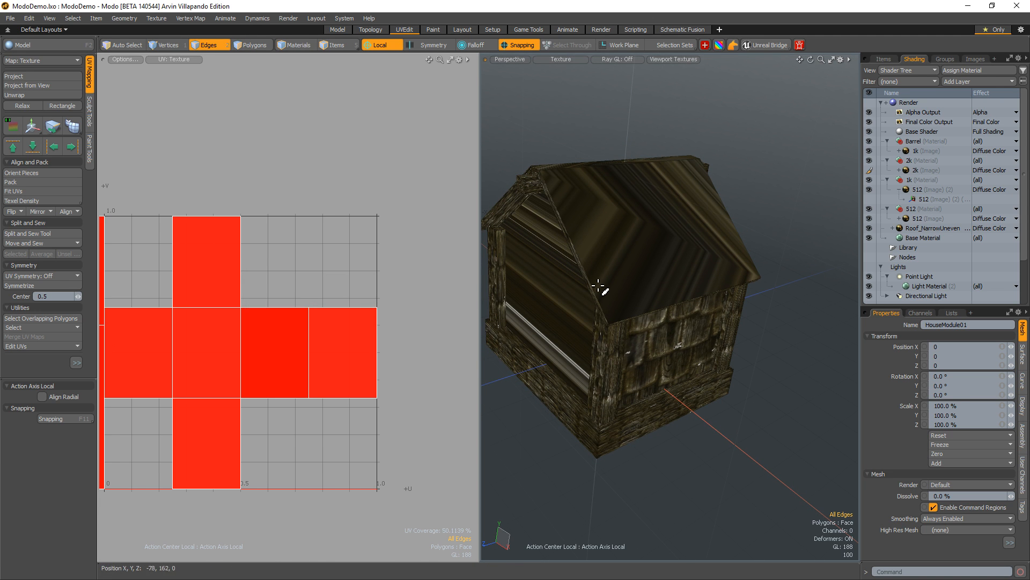
left_click_drag(505, 271, 581, 330, "alt")
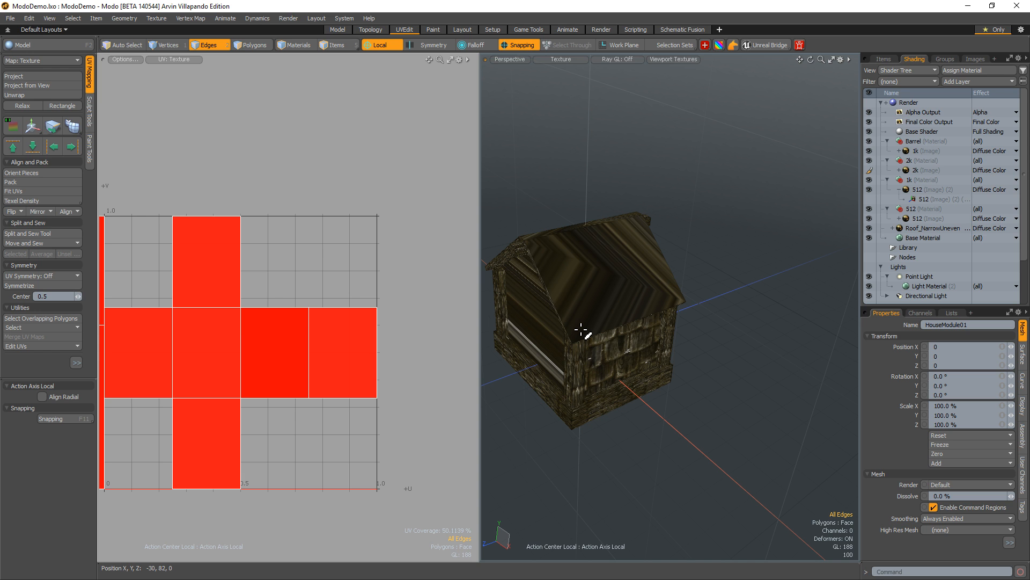
- Select all polygons of the house, project new UVs onto them with the Atlas projection, and clear the selection
key("3")
double_click(575, 320)
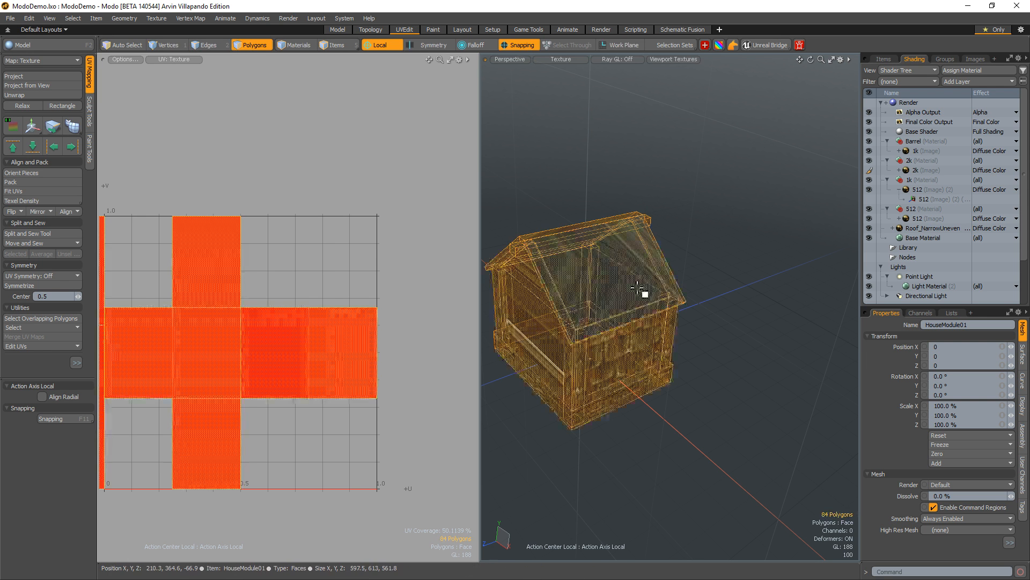
left_click_drag(643, 279, 670, 282, "alt+shift")
left_click(14, 76)
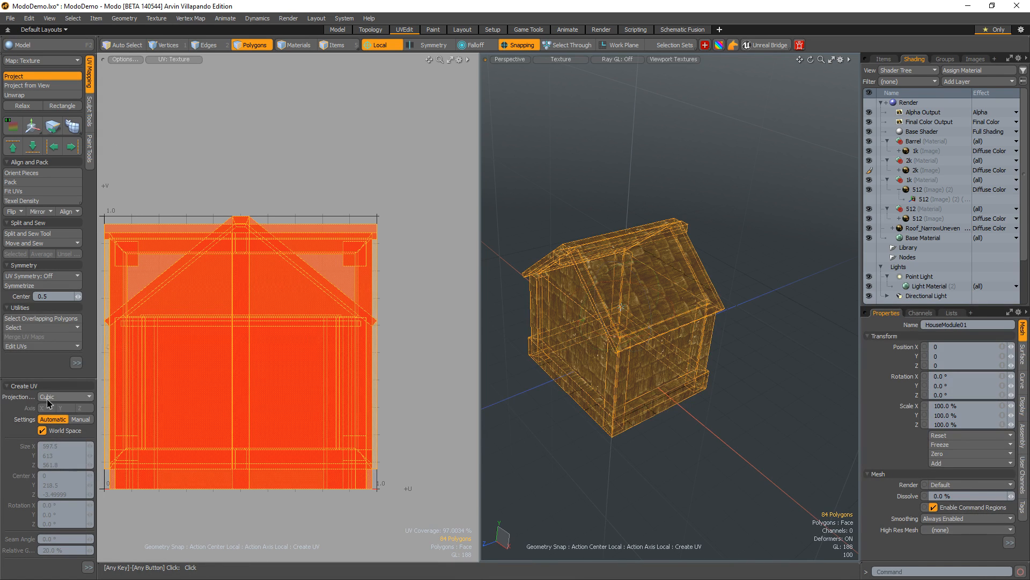
left_click(58, 395)
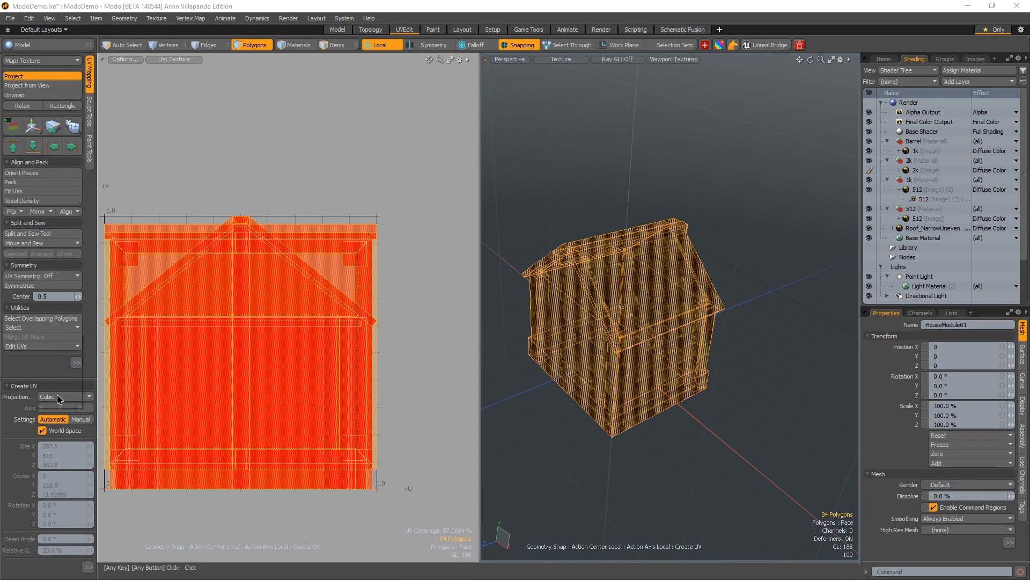
left_click(63, 372)
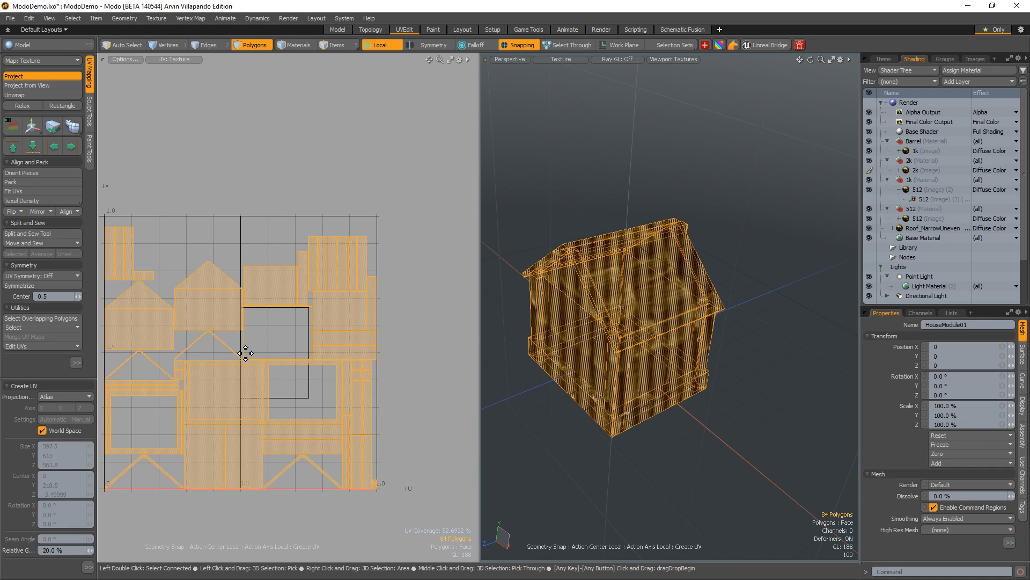
key("q")
left_click(750, 260)
left_click_drag(663, 272, 591, 336, "ctrl+alt")
left_click_drag(582, 276, 605, 237, "alt")
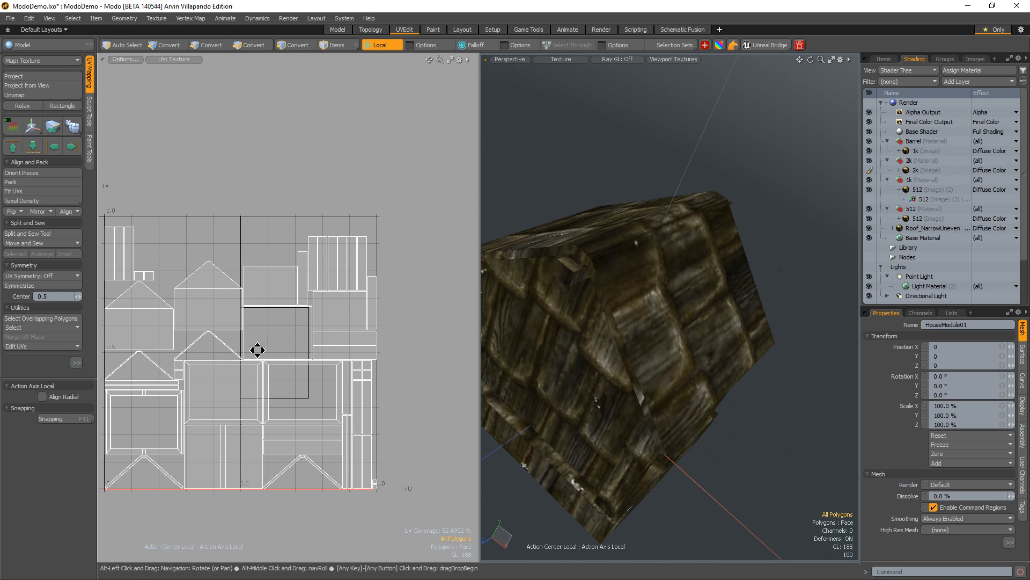
- Select the two large sloping roof polygons and hide all other polygons of the house
left_click_drag(666, 353, 658, 290, "alt")
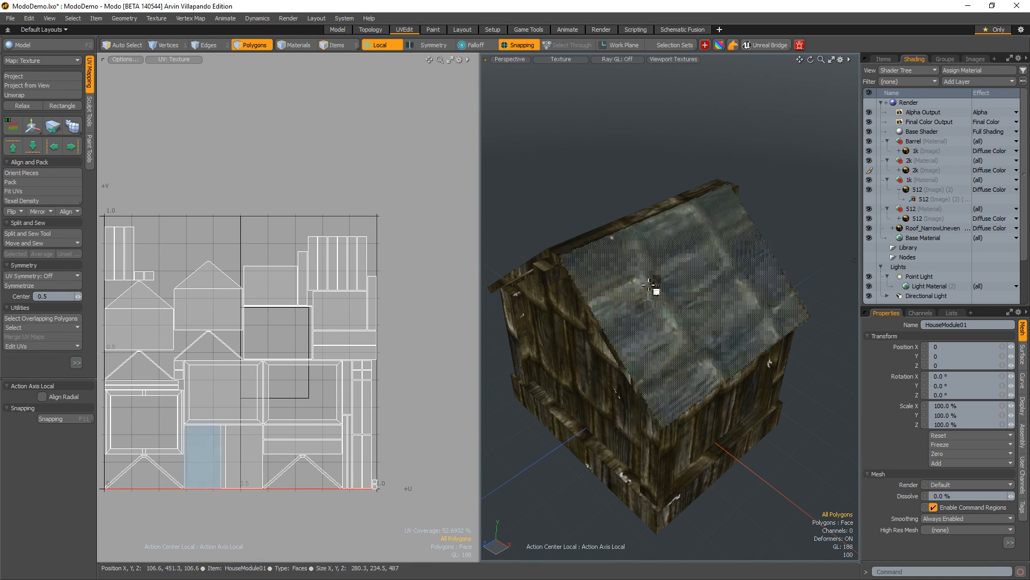
left_click(658, 290)
left_click_drag(591, 359, 711, 320, "alt")
left_click(717, 295, "shift")
left_click(698, 301, "shift")
left_click(743, 326)
left_click(575, 315, "shift")
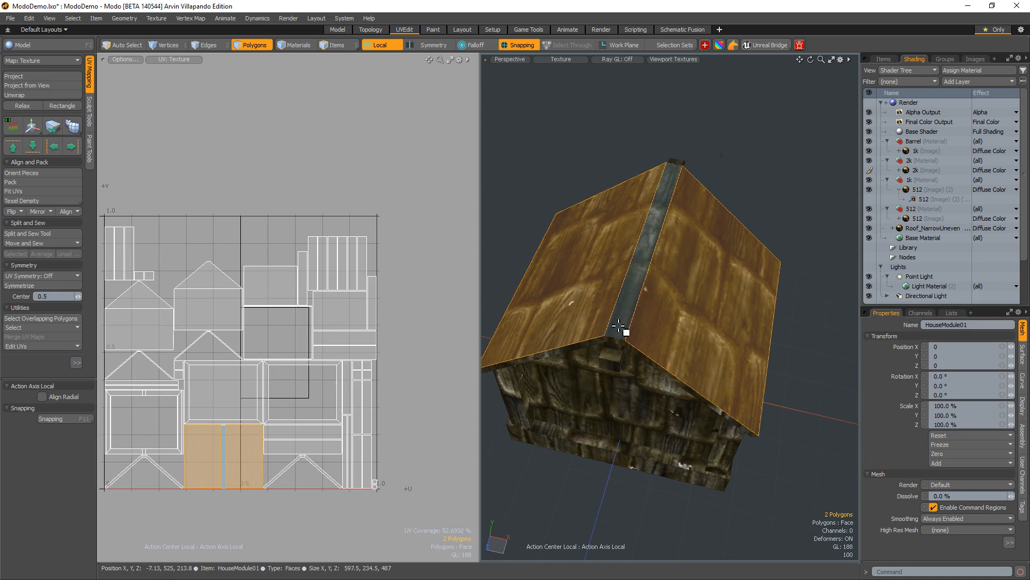
left_click(582, 321)
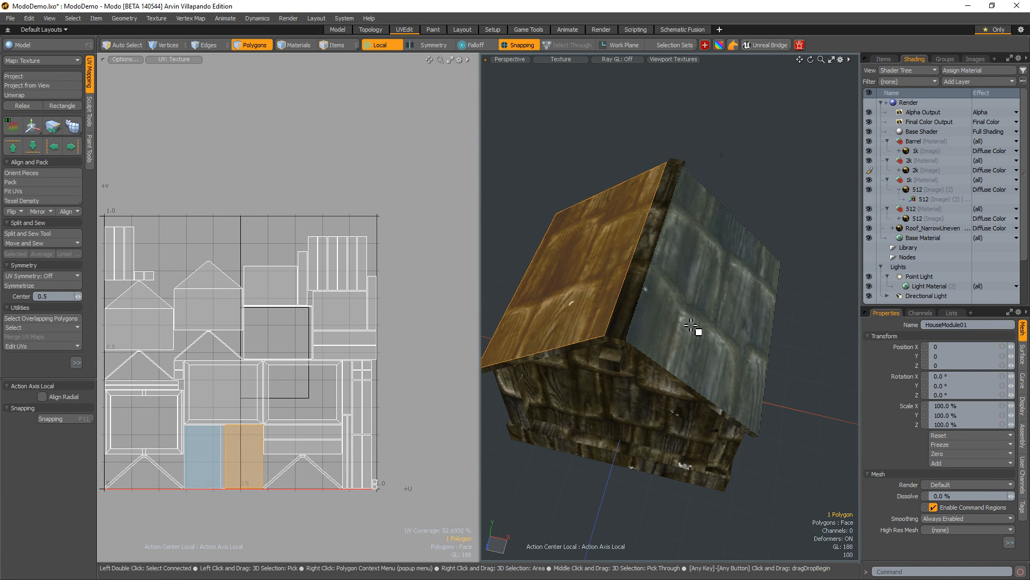
left_click(696, 329)
left_click(595, 329, "shift")
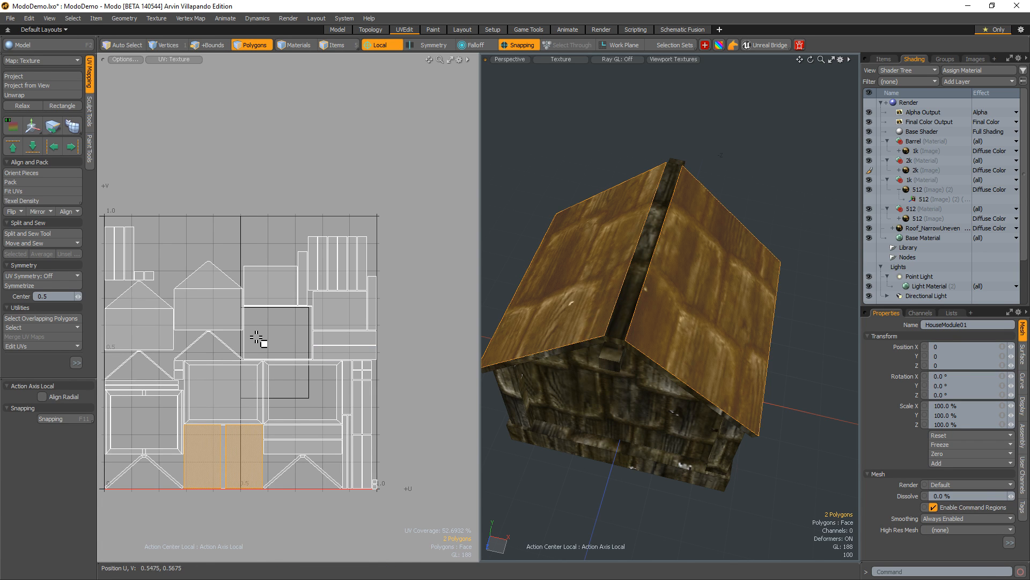
key("shift+h")
left_click_drag(246, 398, 300, 365, "ctrl+alt")
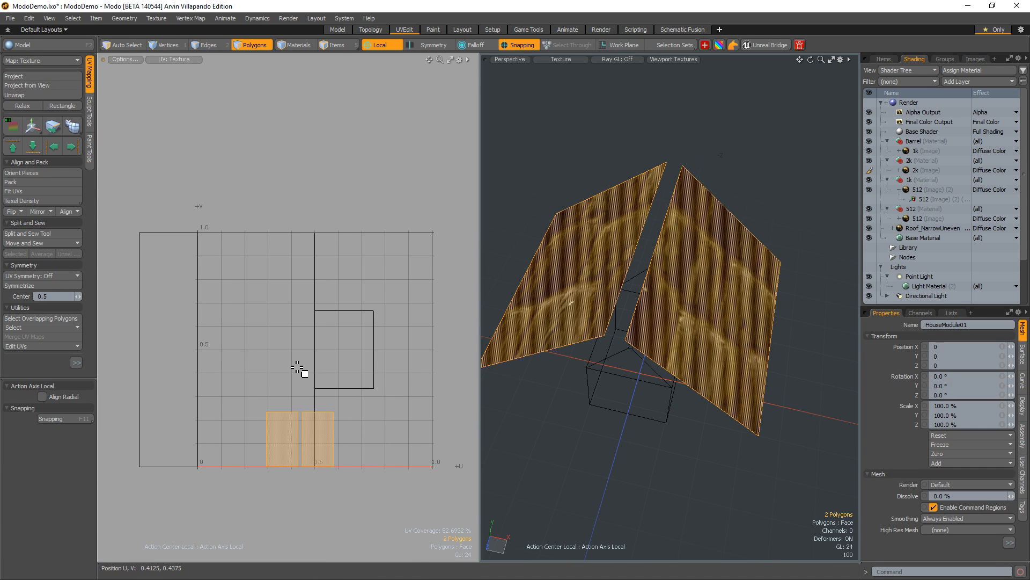
- Unwrap the UVs of the two roof polygons with the Conformal method and a planar projection along the Y axis
left_click_drag(529, 356, 590, 314, "alt")
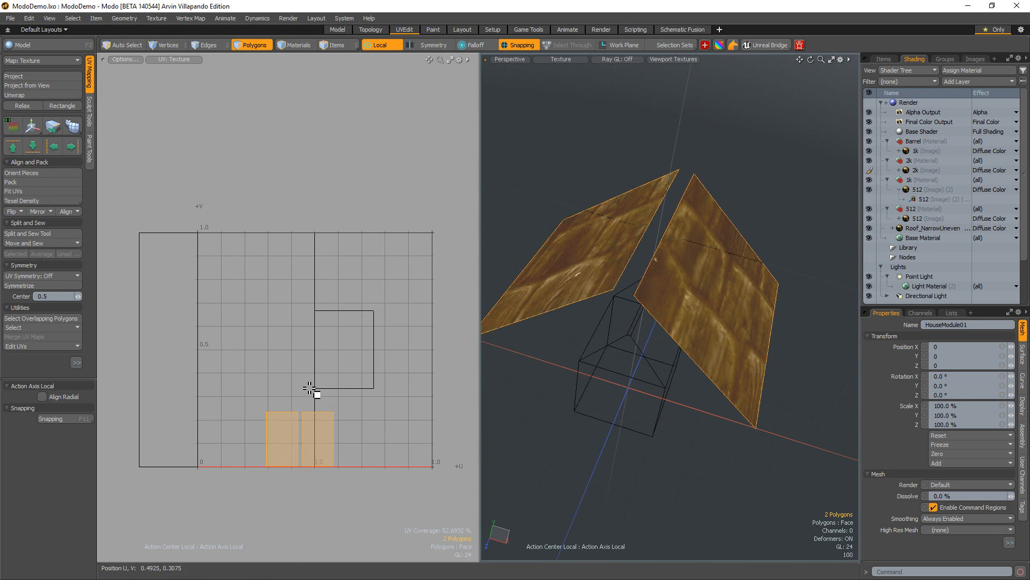
left_click_drag(355, 370, 343, 339, "alt+shift")
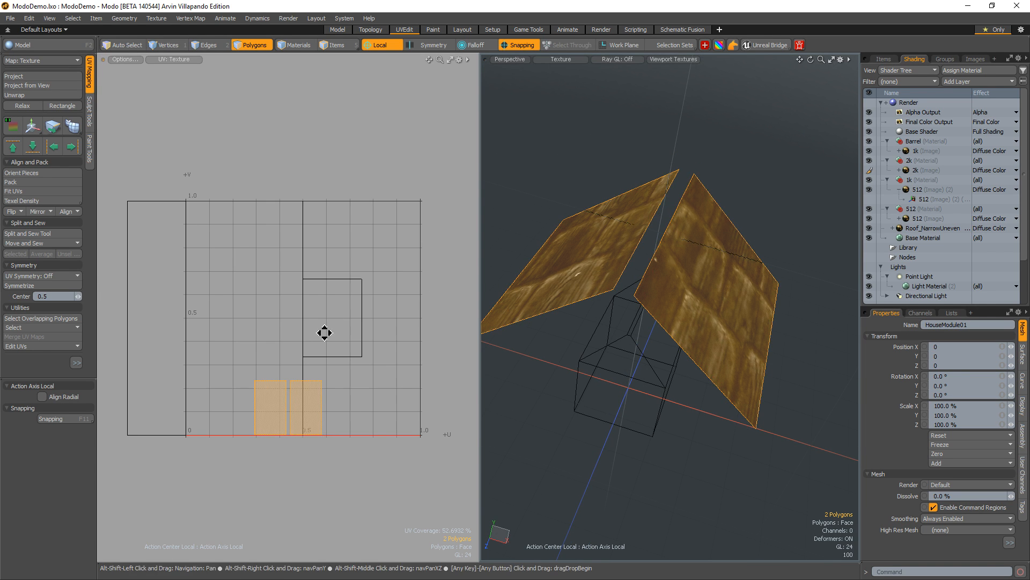
left_click(49, 95)
left_click(314, 258)
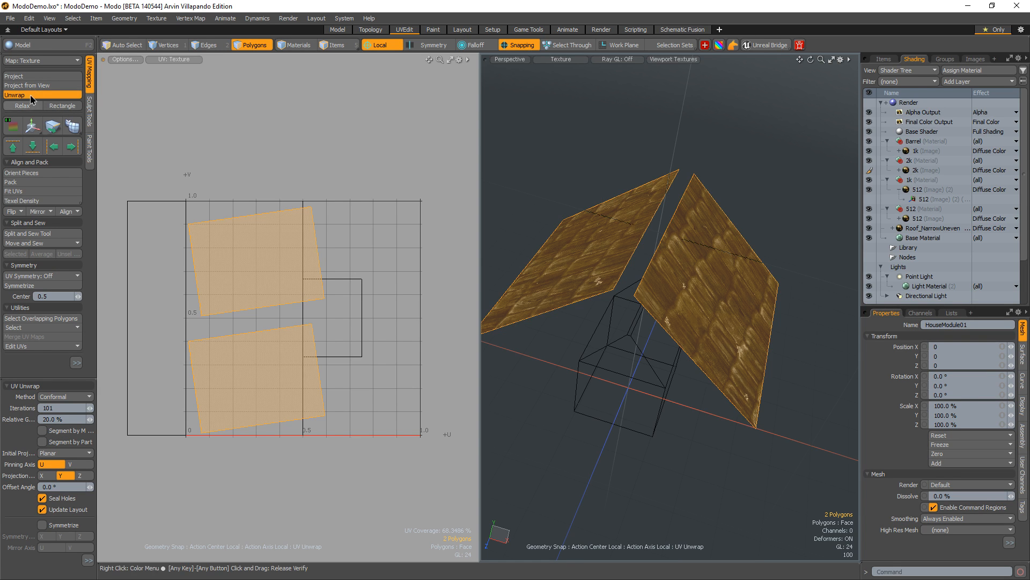
- Try orienting the unwrapped roof UV pieces in the horizontal direction, and undo it
left_click(35, 172)
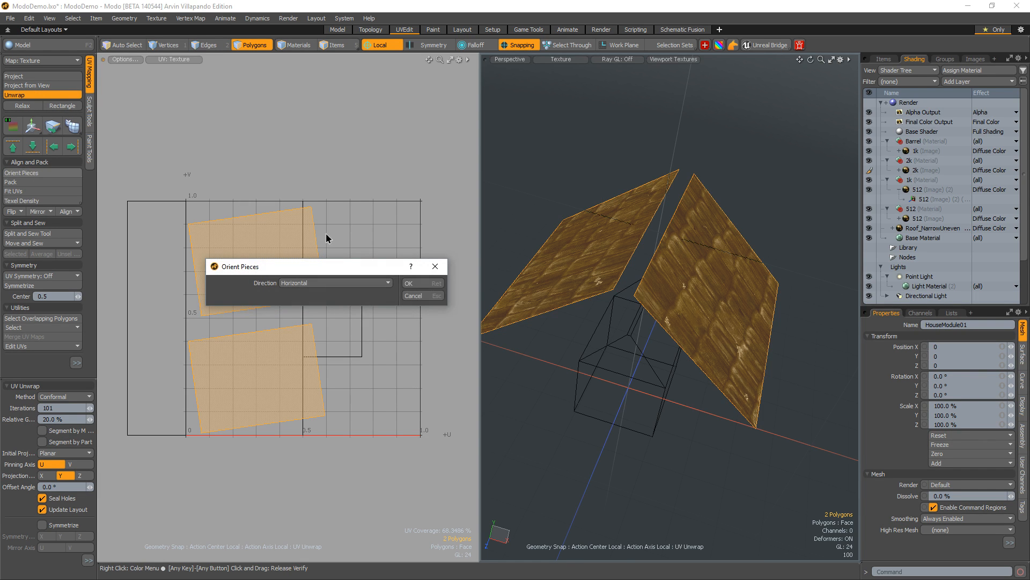
left_click(424, 283)
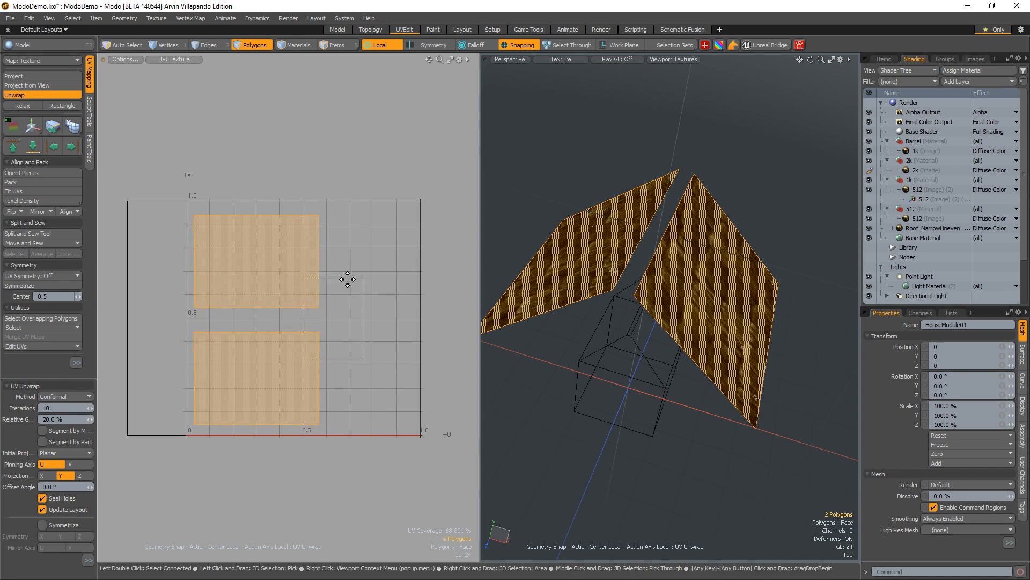
key("ctrl+z")
- Straighten the two roof UV pieces into rectangles with UV Rectangle, without packing, and drop the Unwrap tool
left_click(74, 108)
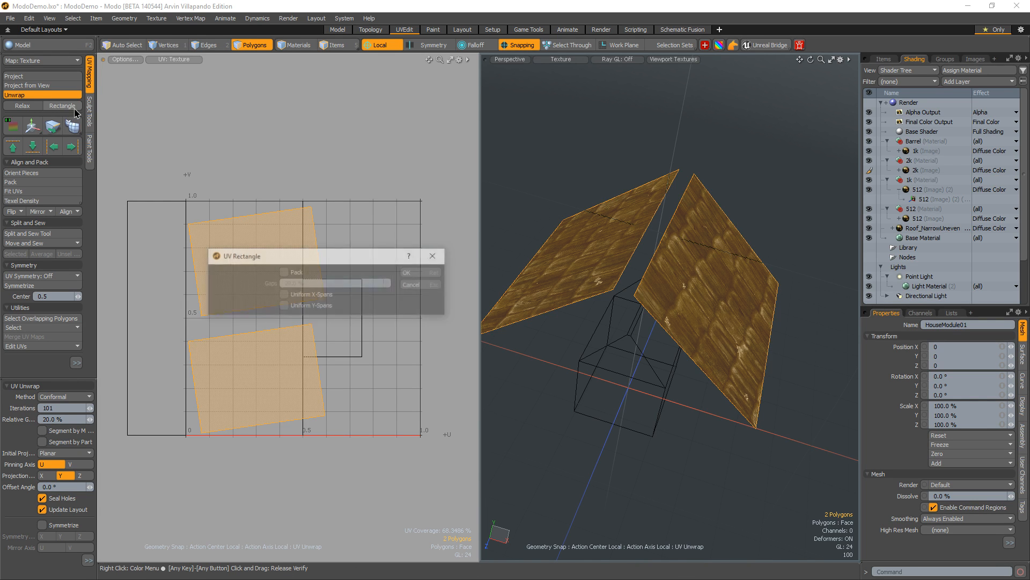
left_click(410, 272)
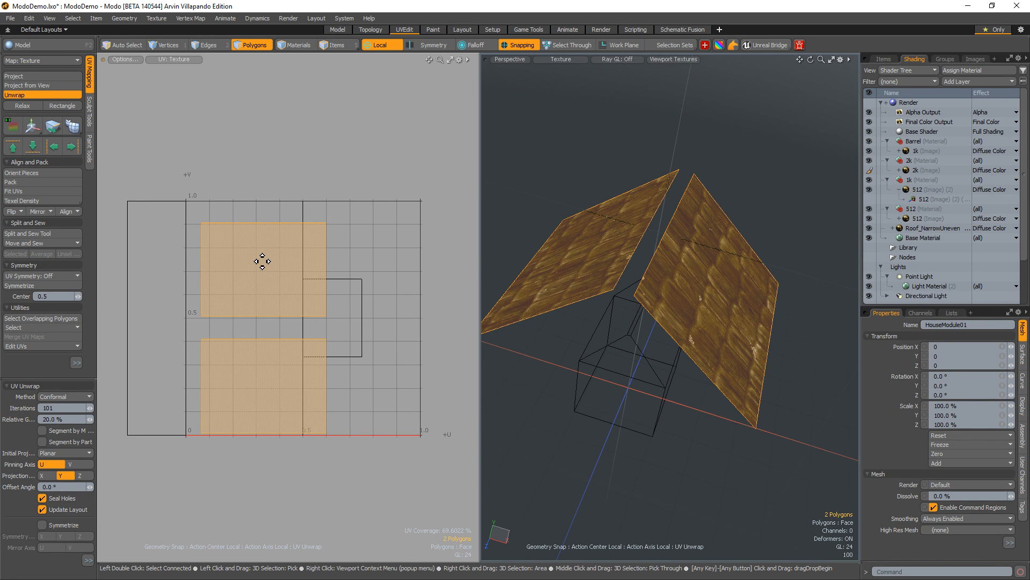
mouse_move(240, 261)
left_mouse_down("ctrl+alt")
mouse_move(260, 246)
mouse_move(222, 261)
left_mouse_up("ctrl+alt")
key("space")
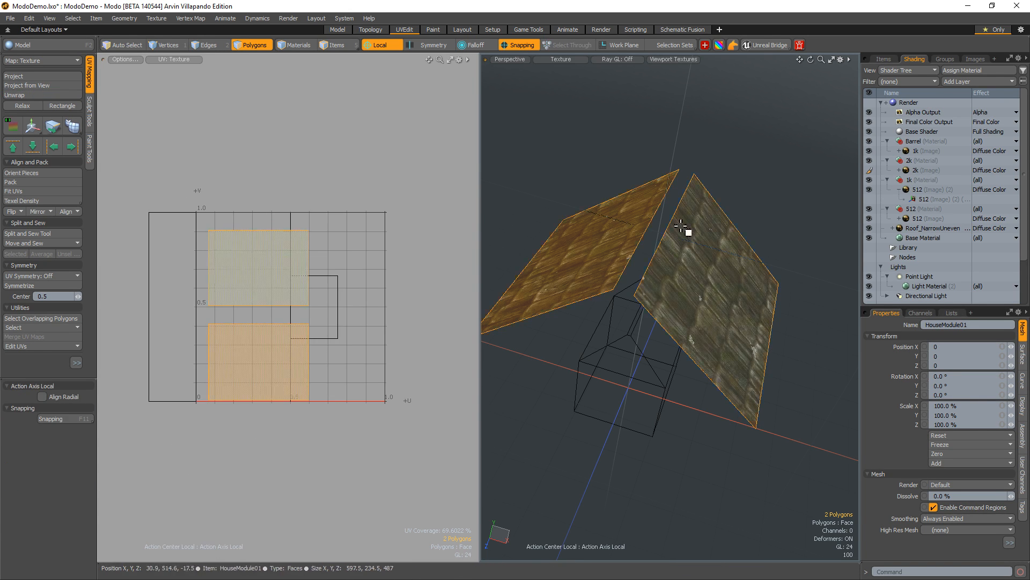
- Inspect the shingle texture on both roof slopes and show the texture locator settings of the 1k material's 512 image
left_click_drag(687, 230, 690, 184, "alt")
key("1")
left_click_drag(718, 269, 637, 108, "alt")
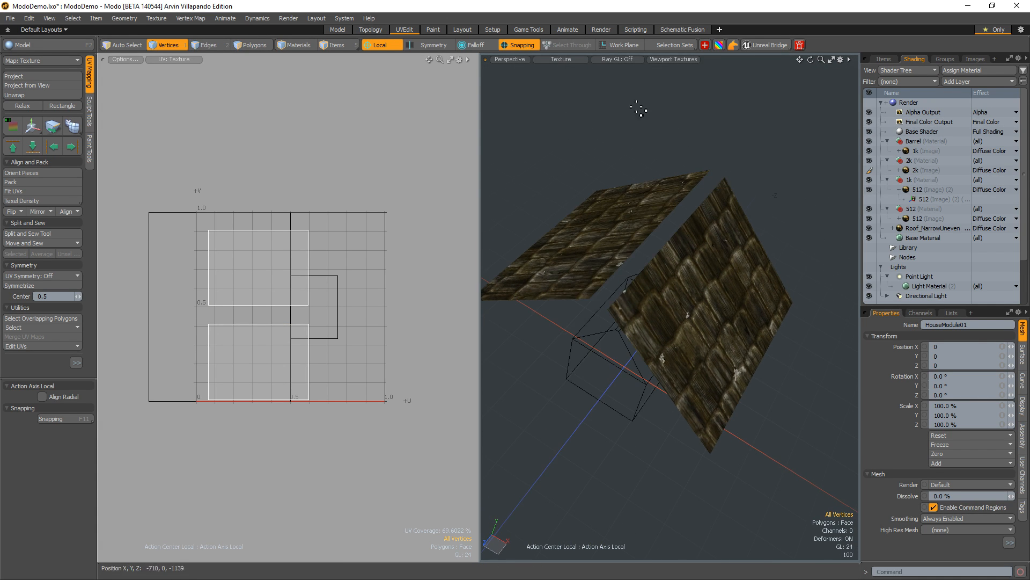
left_click(928, 200)
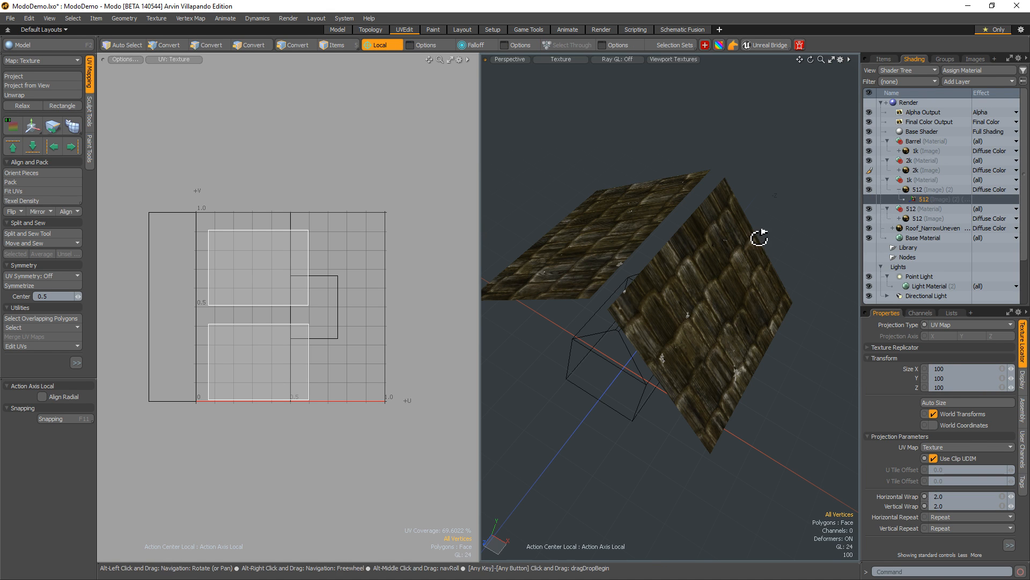
left_click_drag(760, 238, 703, 238, "alt")
- Select both roof polygons and assign them the existing material with the lettered colour-grid texture
key("3")
left_click(705, 274)
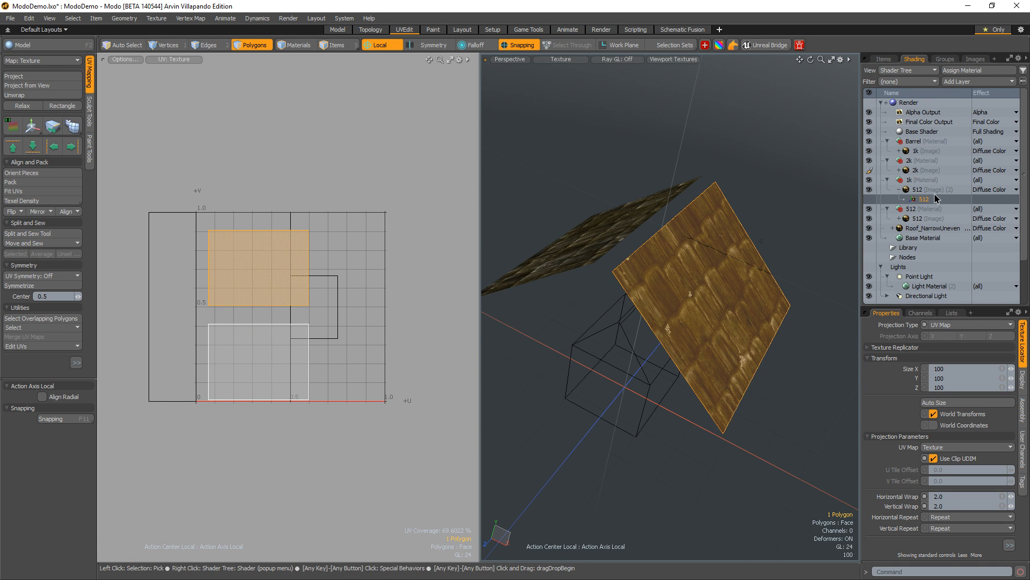
left_click(635, 221, "shift")
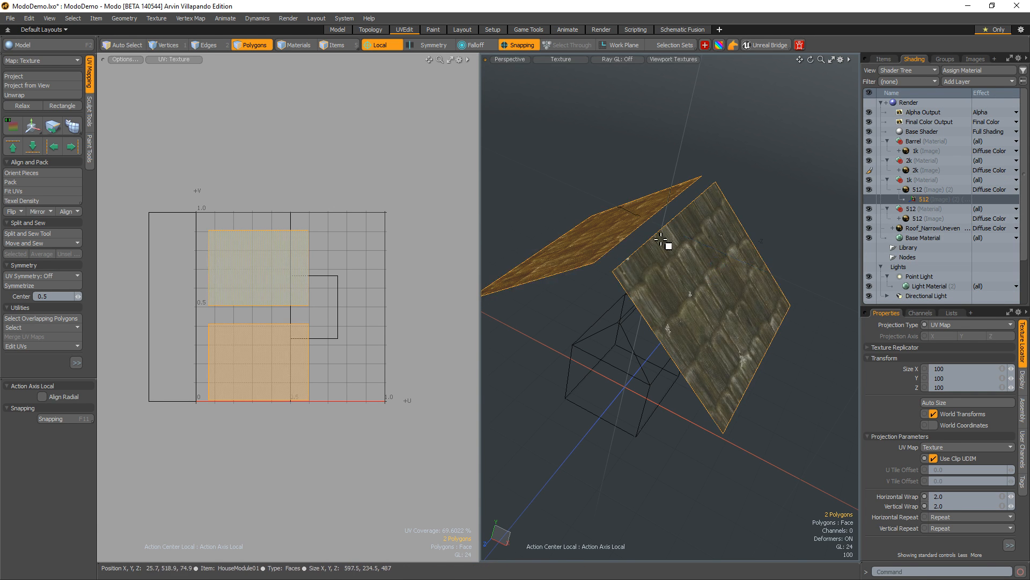
key("m")
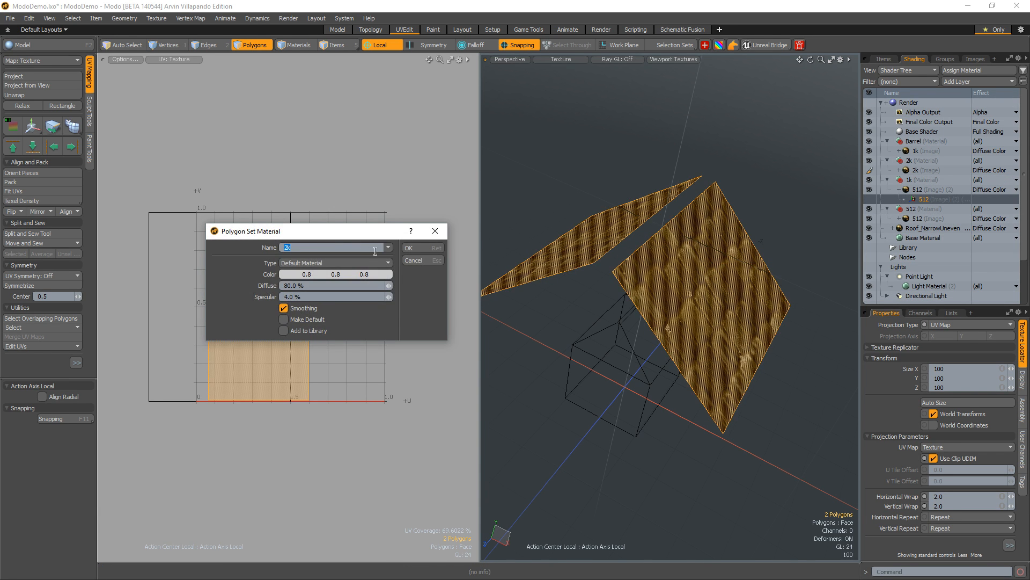
left_click(388, 247)
left_click(390, 256)
left_click(421, 247)
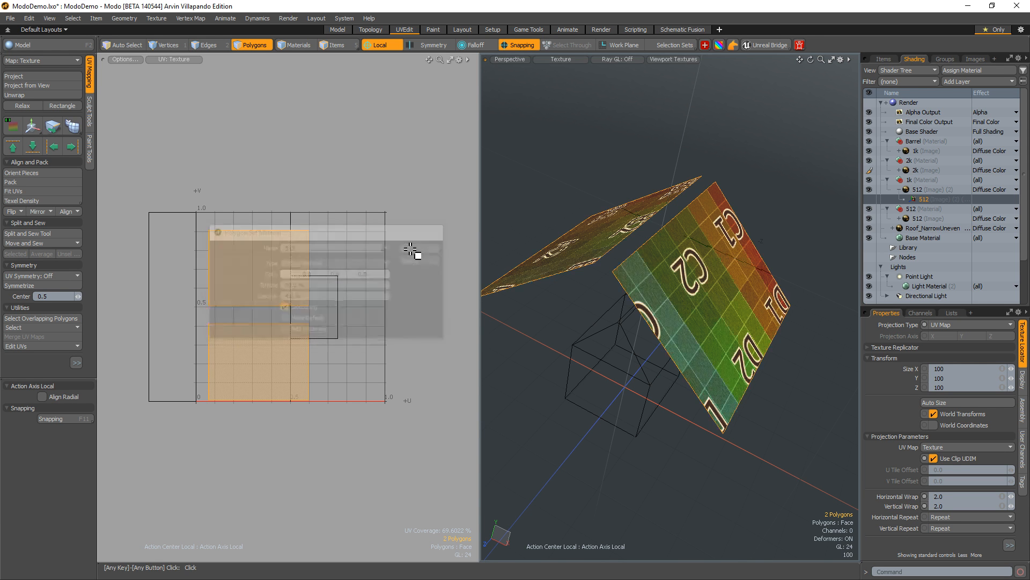
- Rotate the upper roof UV piece by -180° to turn the grid on its slope, deselect it and save the scene
left_click_drag(717, 194, 658, 343, "alt")
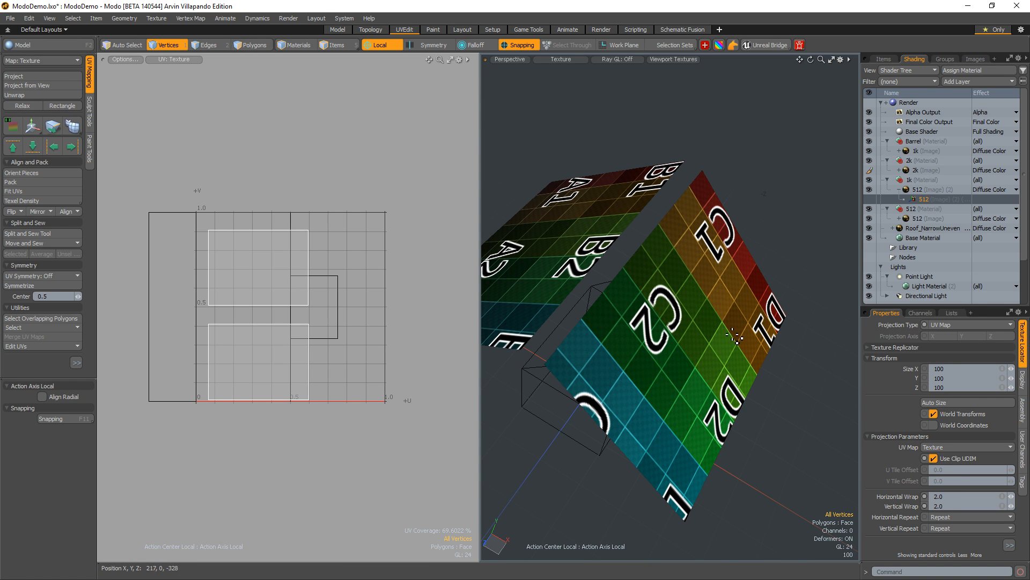
key("3")
left_click(246, 379)
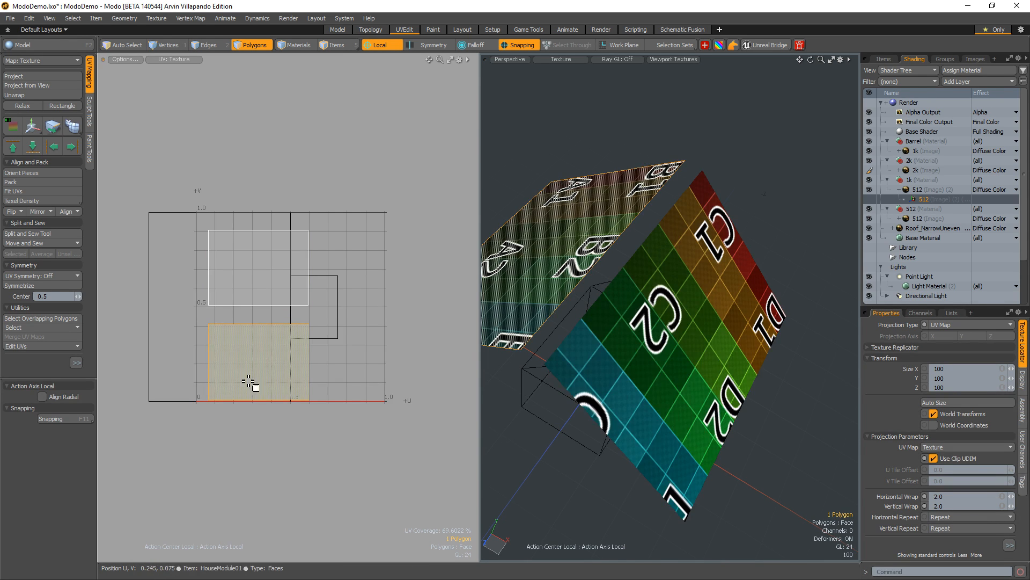
left_click(260, 272)
key("y")
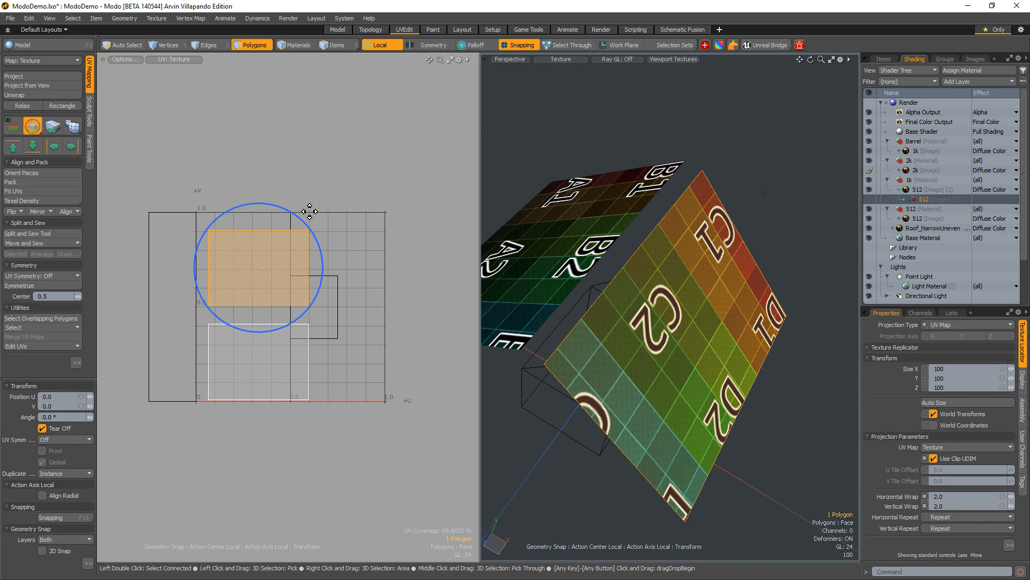
key("ctrl")
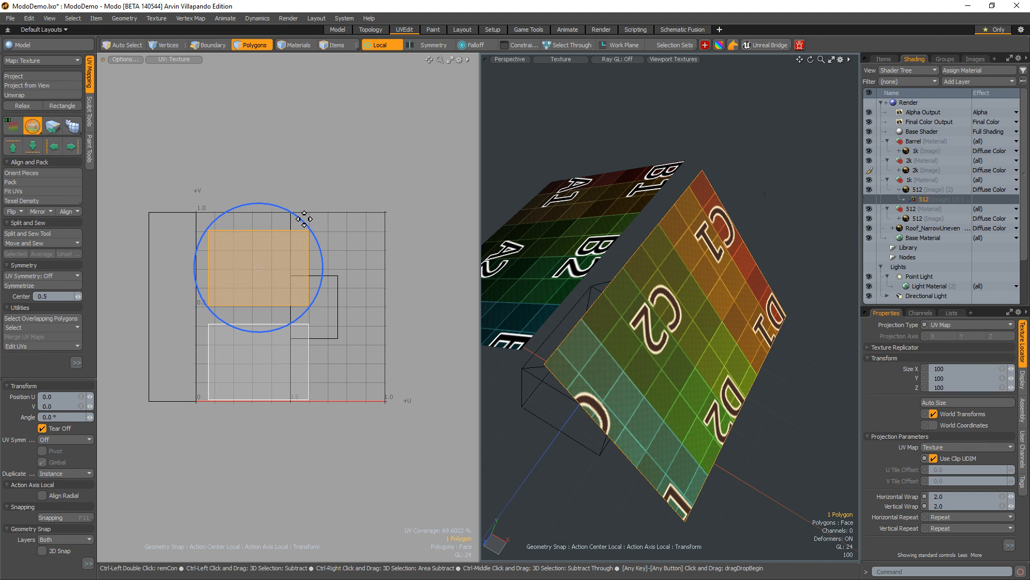
left_click_drag(307, 219, 190, 358, "ctrl")
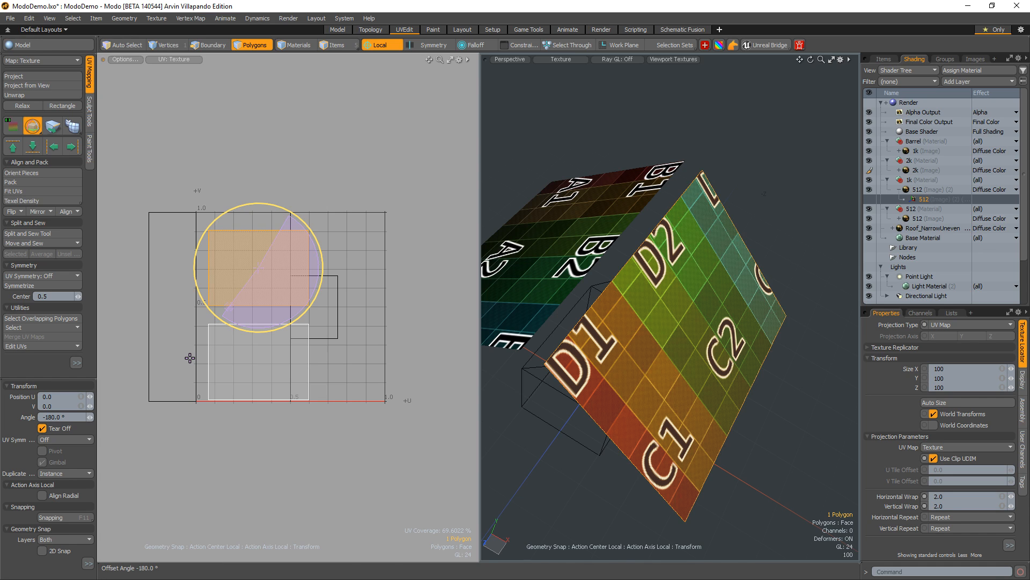
left_click_drag(190, 358, 191, 357, "ctrl")
key("space")
left_click(332, 176)
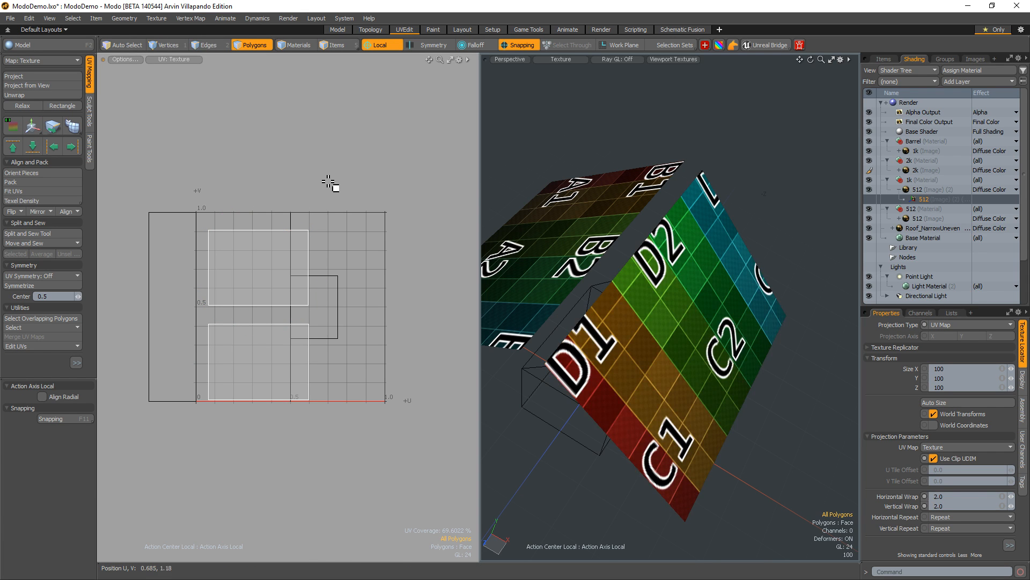
key("ctrl+s")
- Select both roof UV pieces and fit each one separately to the UV tile with Fit UVs, keeping their proportions
left_click_drag(363, 193, 345, 196, "alt+shift")
left_click_drag(314, 226, 328, 221, "ctrl+alt")
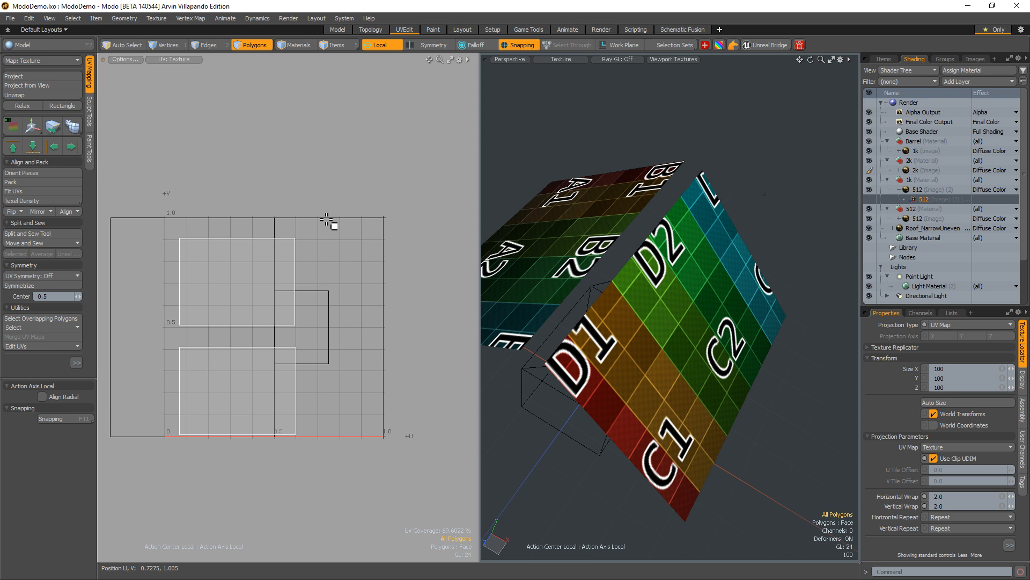
left_click_drag(524, 311, 604, 295, "alt")
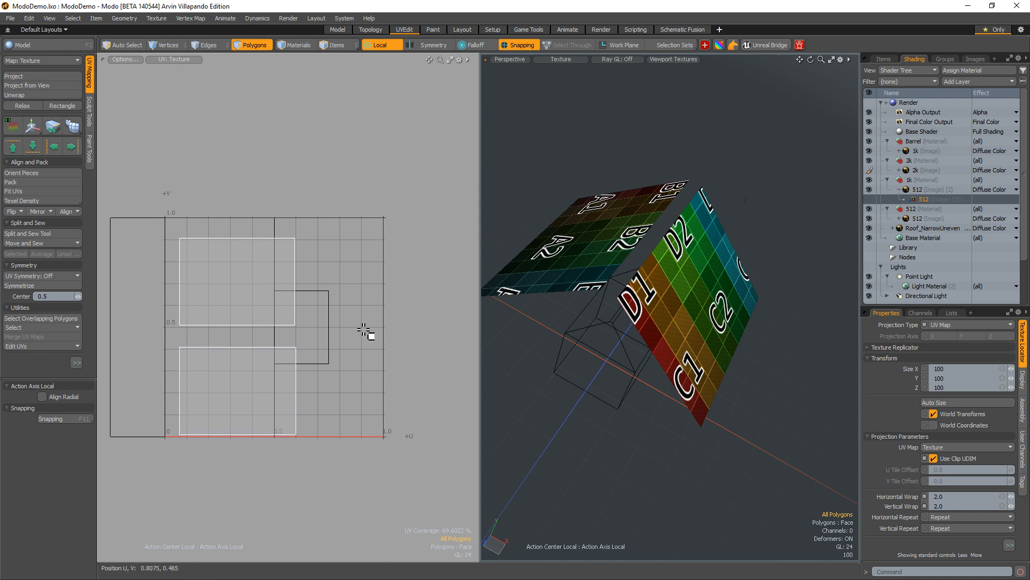
left_click_drag(743, 329, 697, 214, "alt")
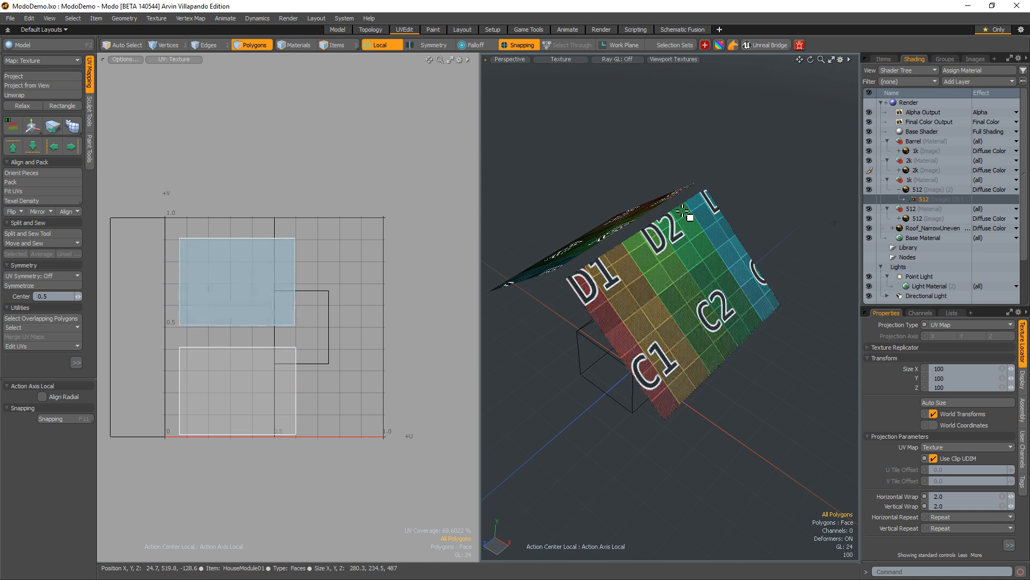
left_click(212, 394)
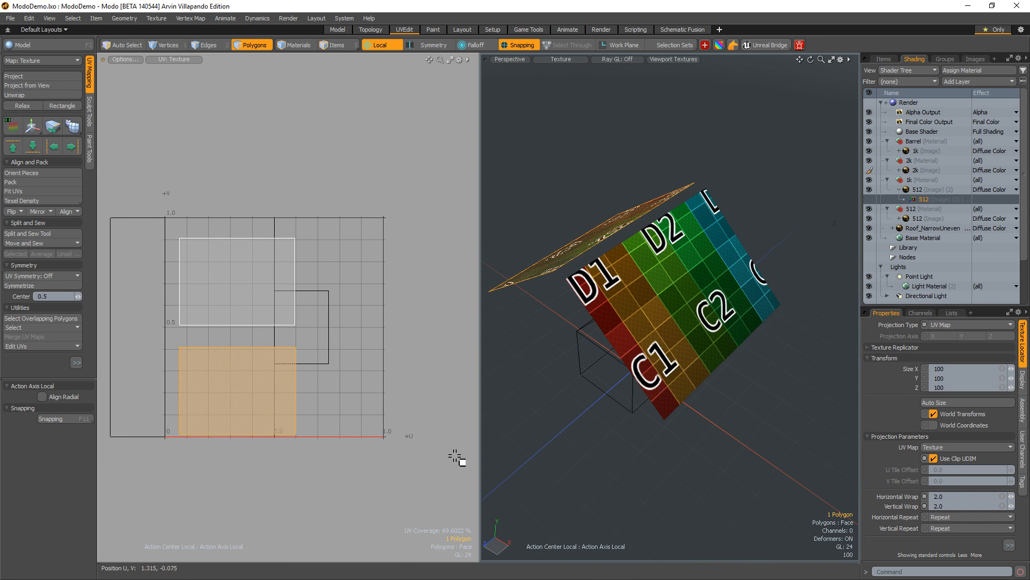
left_click(266, 311, "shift")
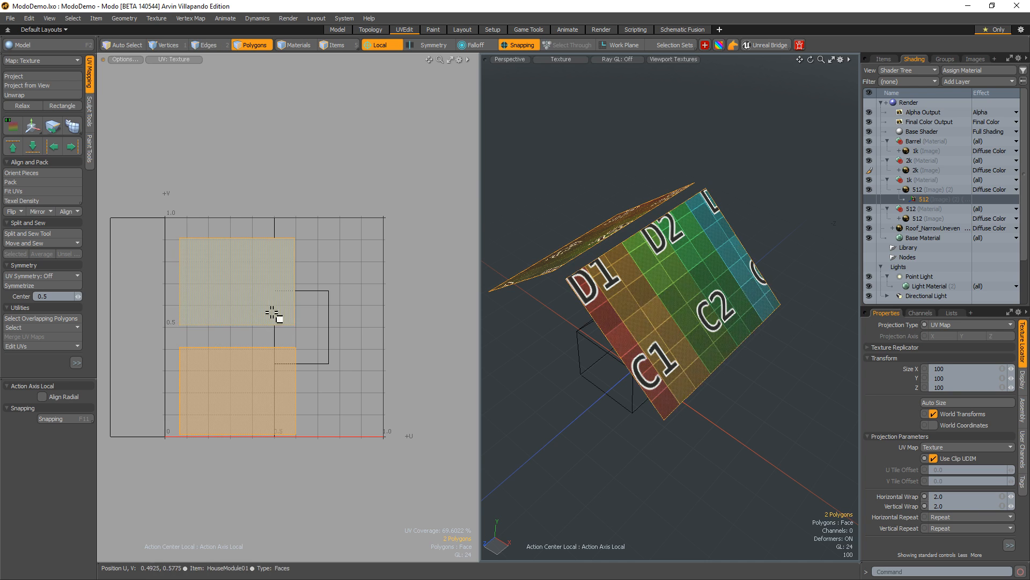
left_click(45, 192)
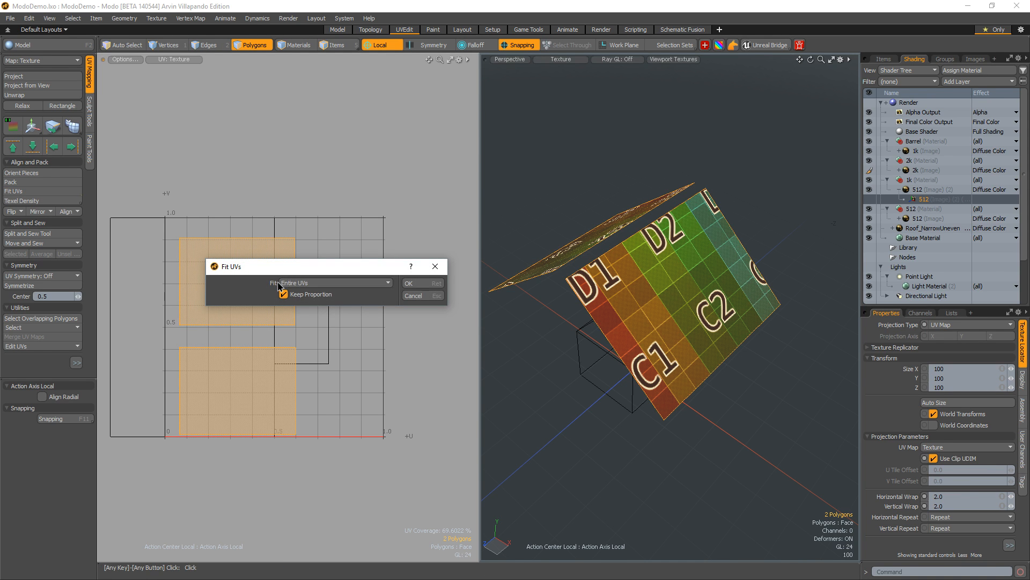
left_click(296, 286)
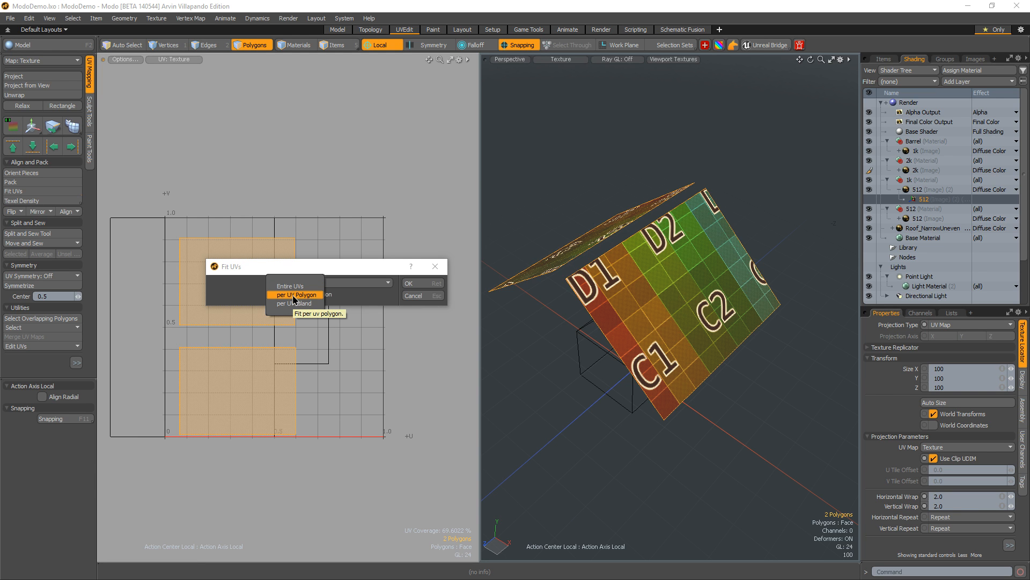
left_click(294, 303)
left_click(417, 283)
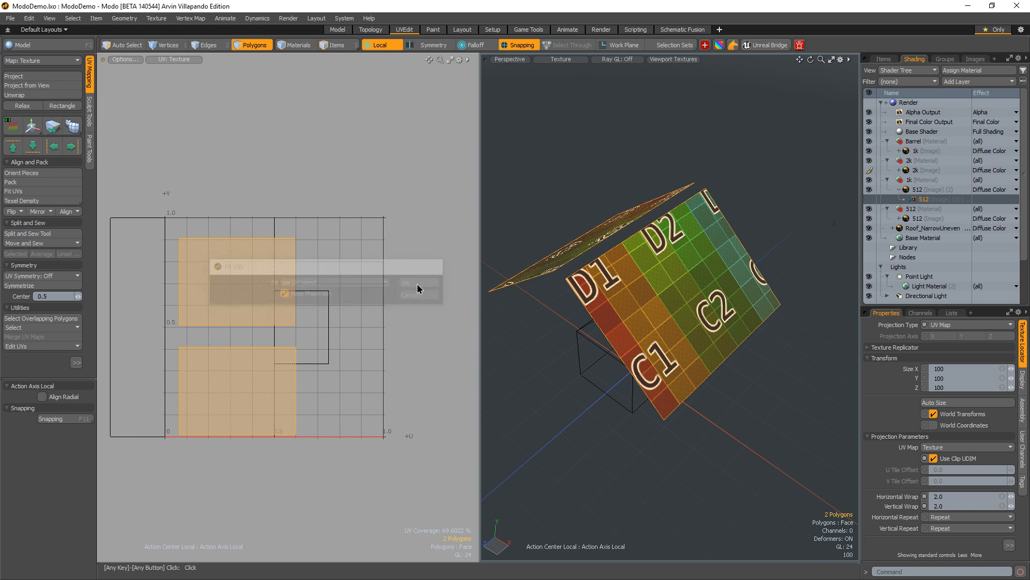
- Activate the Move tool for the overlapping roof UV pieces and turn off snapping
left_click_drag(615, 314, 673, 329, "alt")
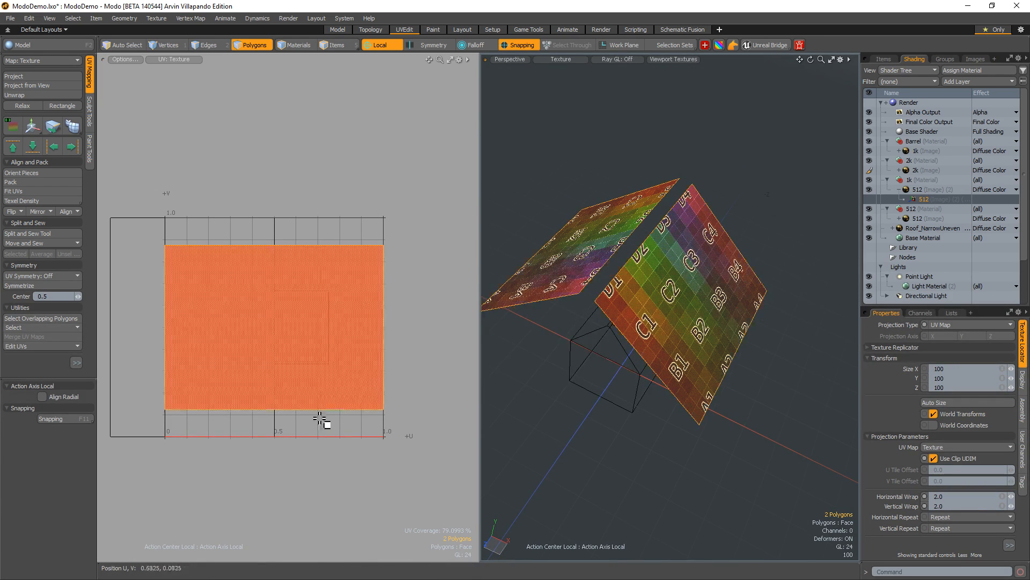
key("w")
left_click_drag(232, 431, 252, 410, "alt+shift")
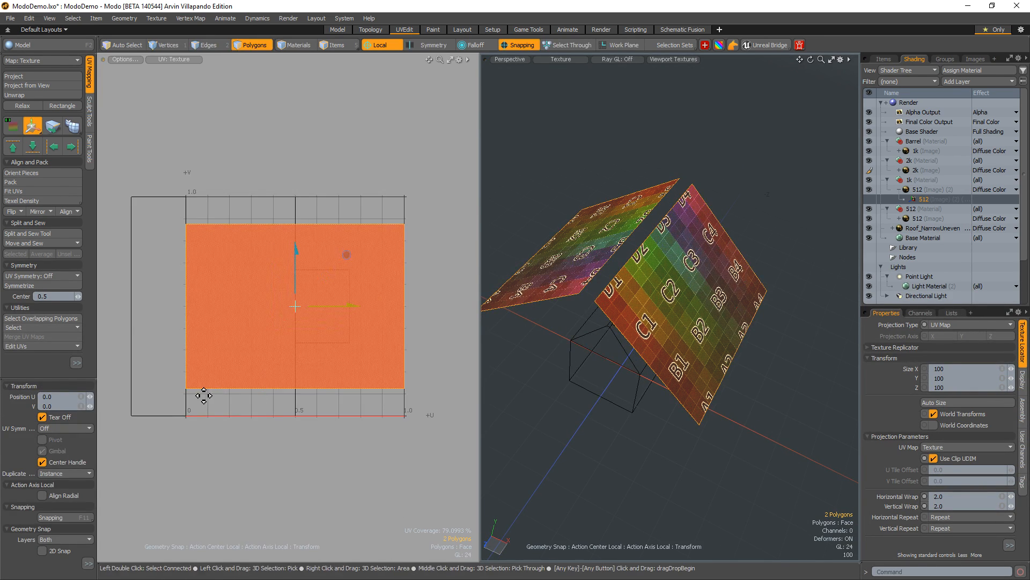
key("F11")
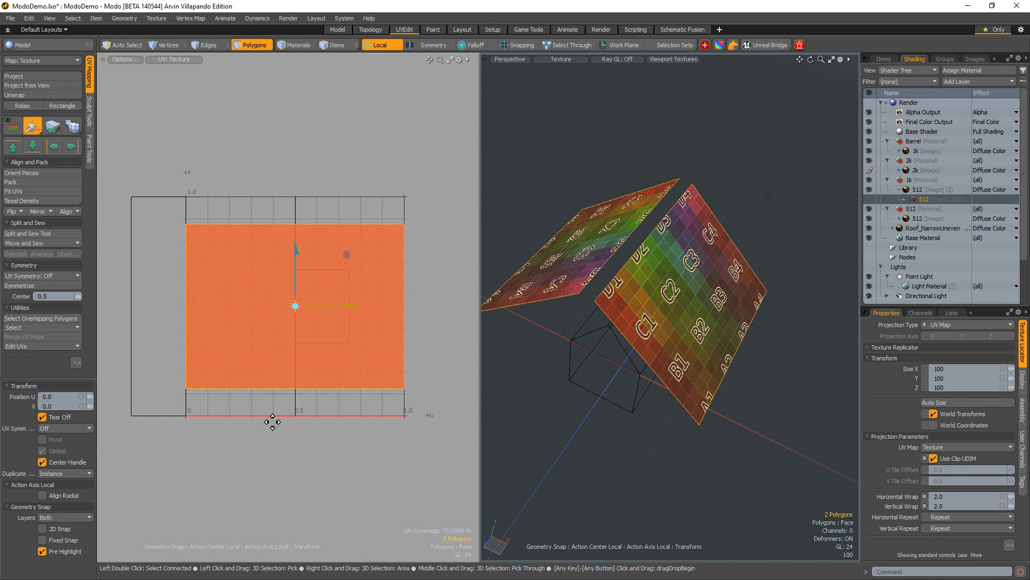
- Set the action center for moving the overlapping roof UV pieces to Selection Center Auto Axis, using the Bottom center mode
left_click_drag(768, 350, 683, 412, "alt")
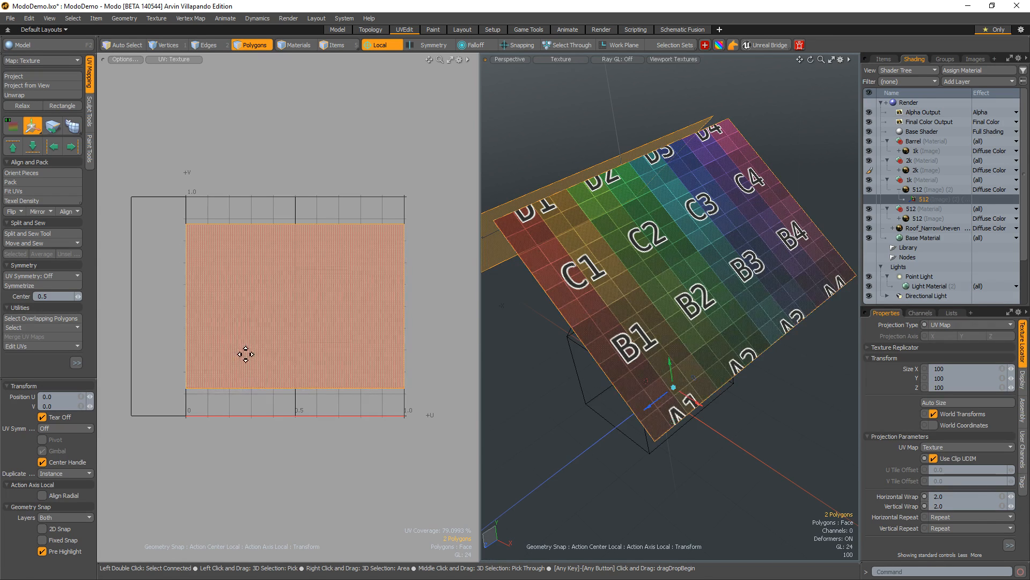
scroll(265, 269, "up", 1)
key("w")
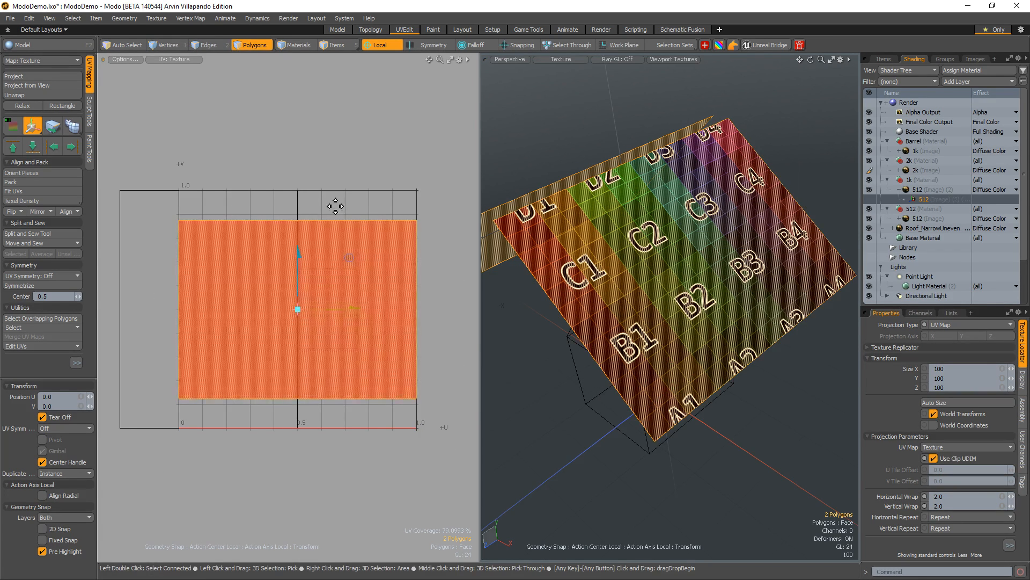
left_click_drag(616, 276, 625, 315, "alt")
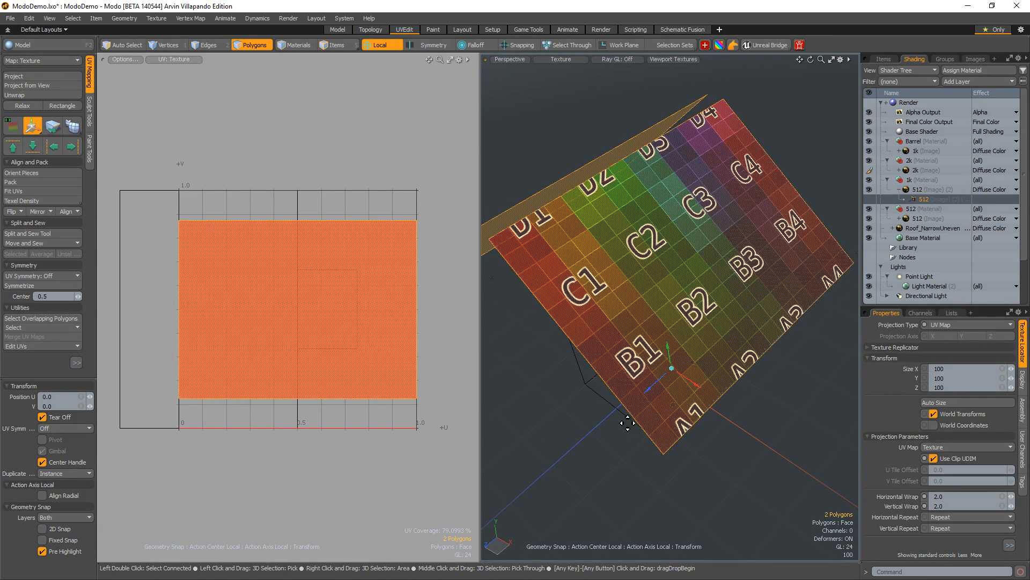
key("q")
left_click_drag(192, 396, 208, 387, "alt")
key("w")
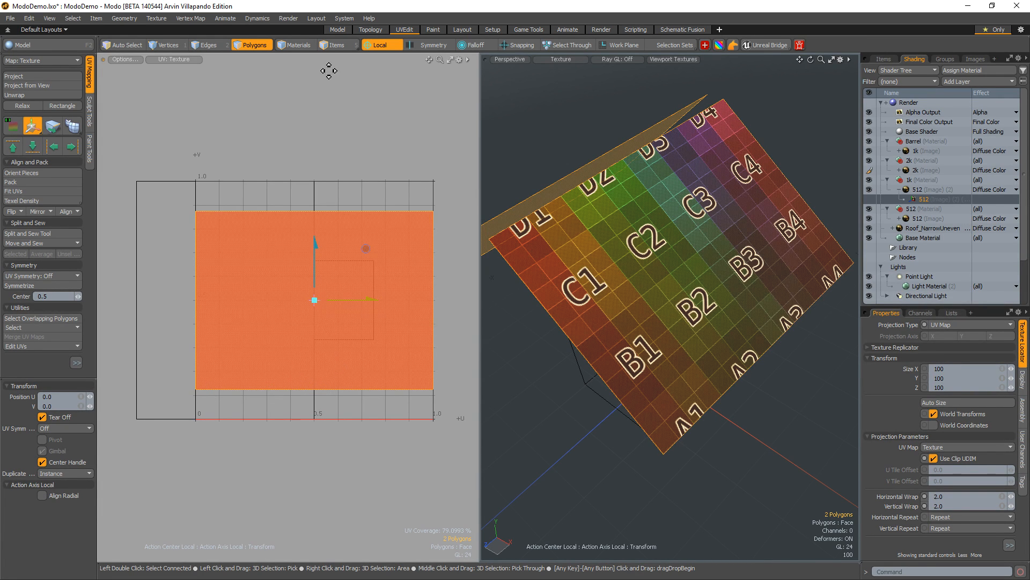
left_click(382, 48)
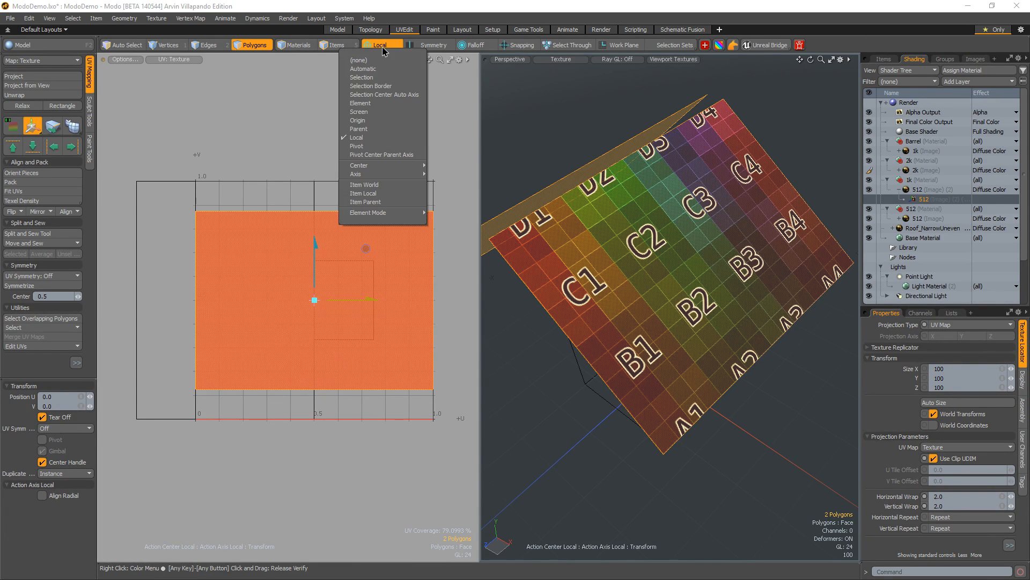
left_click(390, 95)
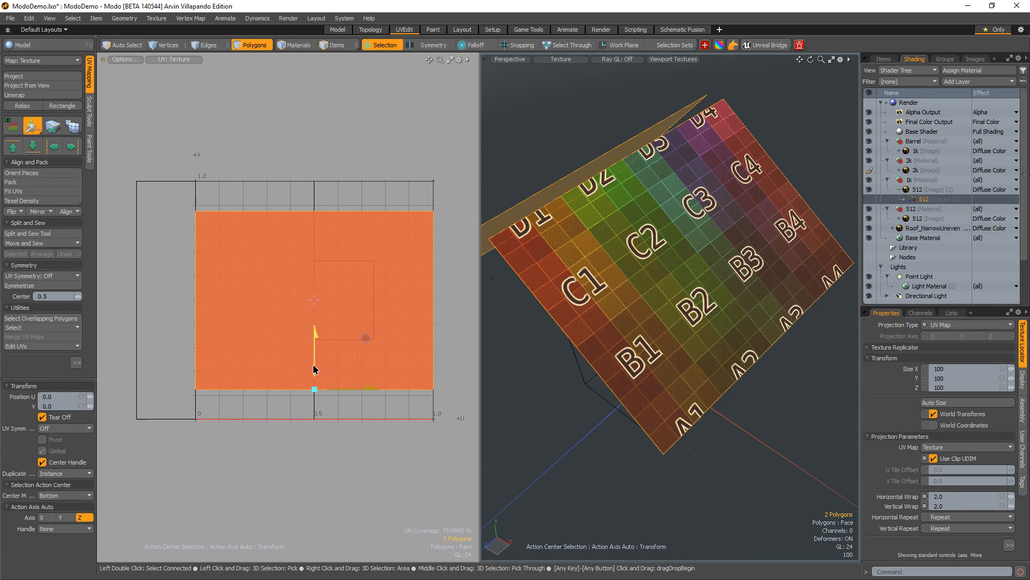
- Enable grid snapping and move both roof UV pieces down onto the lower edge of the UV tile
mouse_move(314, 369)
left_mouse_down()
mouse_move(314, 343)
mouse_move(313, 378)
left_mouse_up()
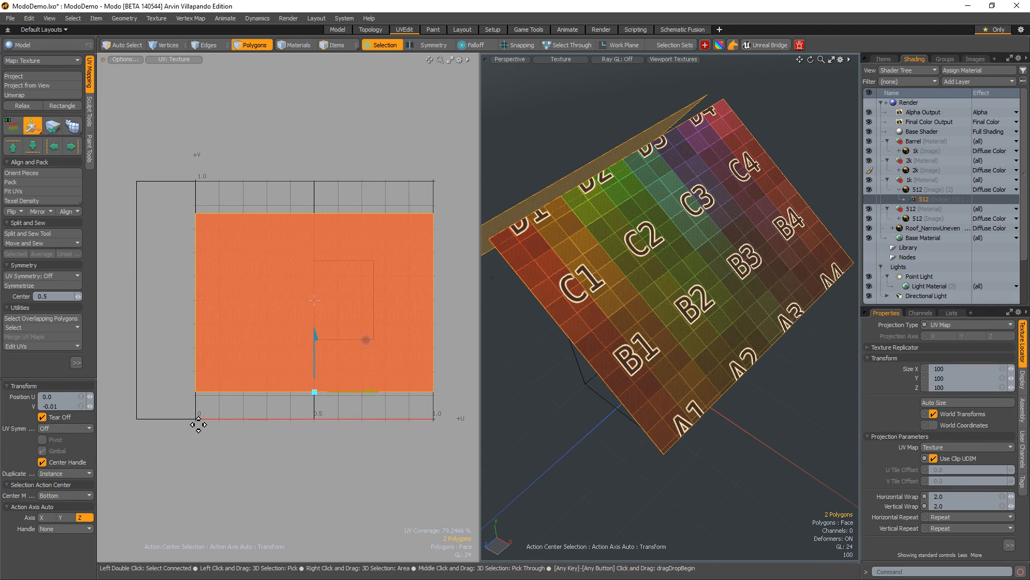
key("F11")
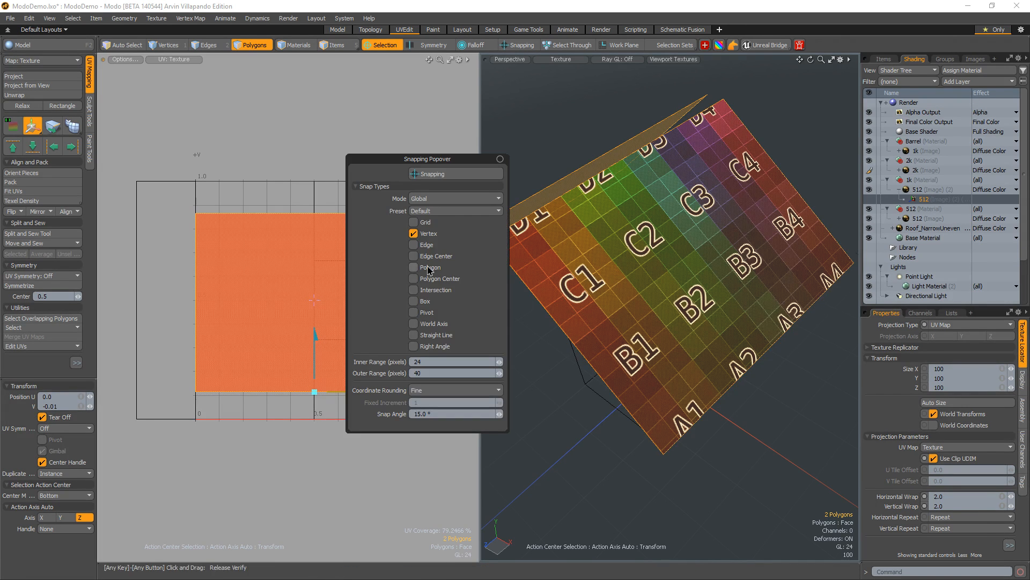
left_click(431, 222)
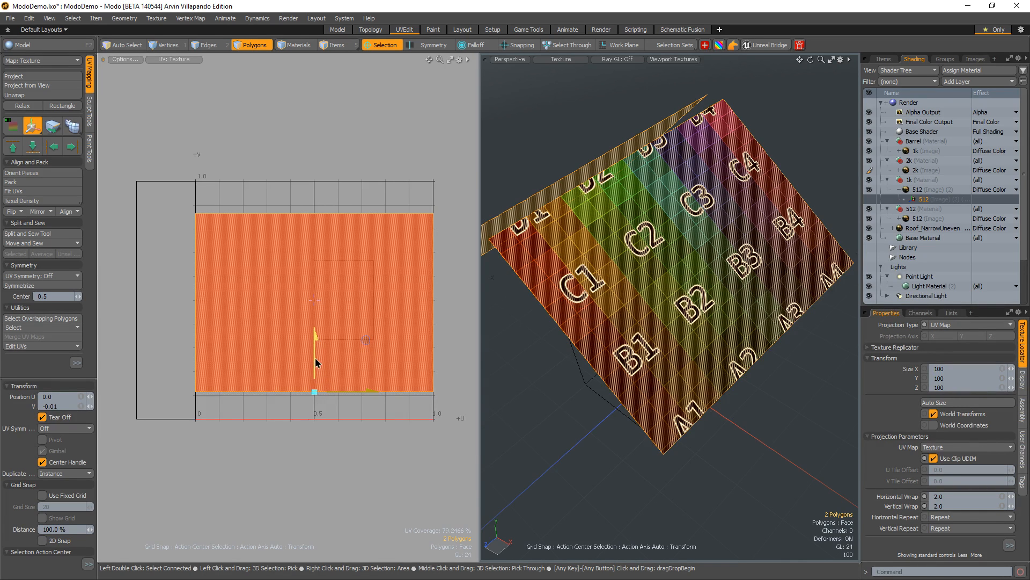
mouse_move(316, 362)
left_mouse_down()
mouse_move(313, 379)
mouse_move(315, 360)
left_mouse_up()
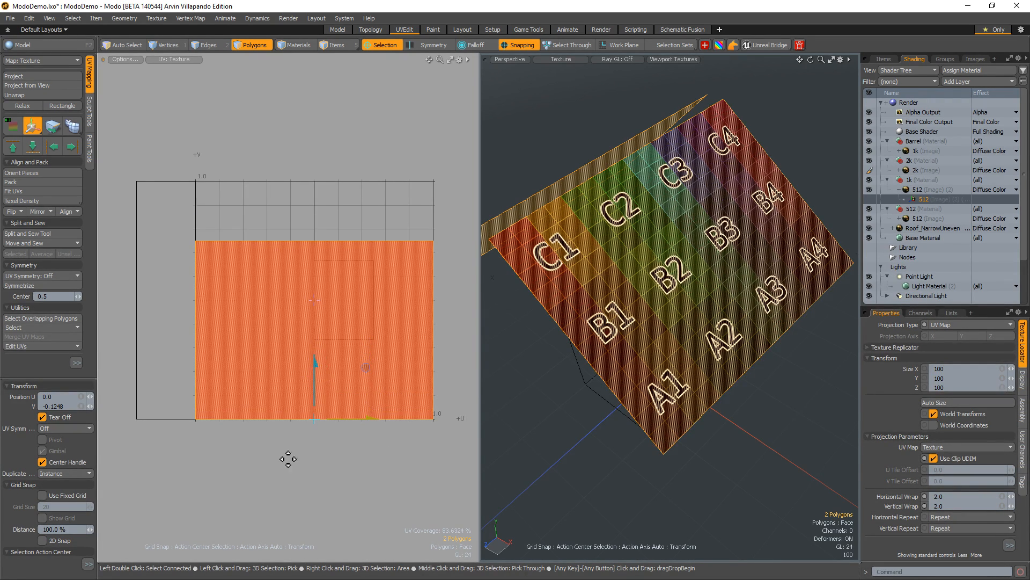
key("space")
- Deselect the roof slopes and unhide the rest of the house model
left_click(791, 423)
left_click_drag(792, 424, 630, 361, "alt")
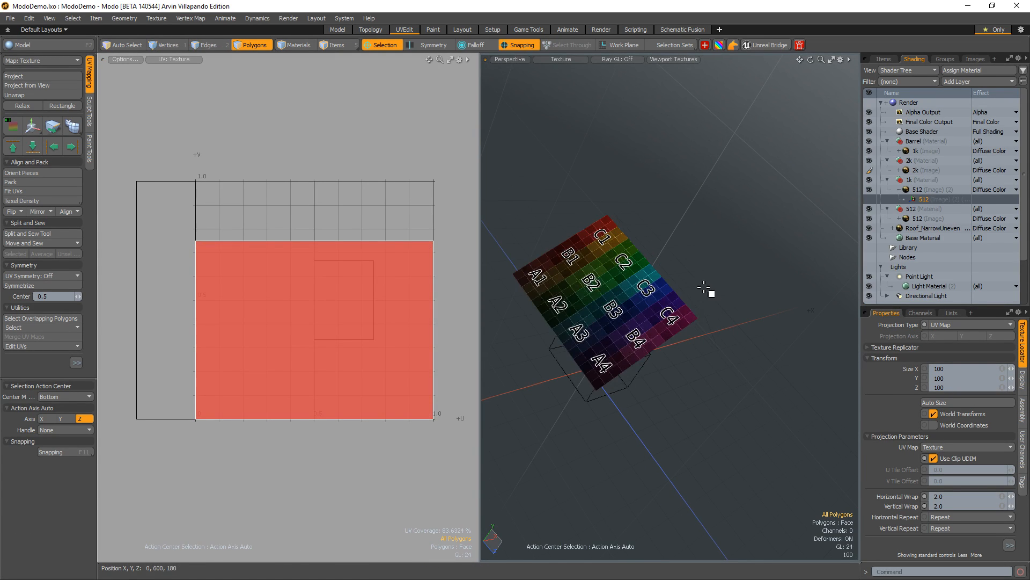
mouse_move(708, 292)
left_mouse_down("alt")
mouse_move(640, 337)
mouse_move(719, 290)
mouse_move(708, 291)
left_mouse_up("alt")
left_click_drag(709, 291, 773, 247, "alt")
left_click_drag(773, 247, 671, 339, "alt")
key("1")
key("u")
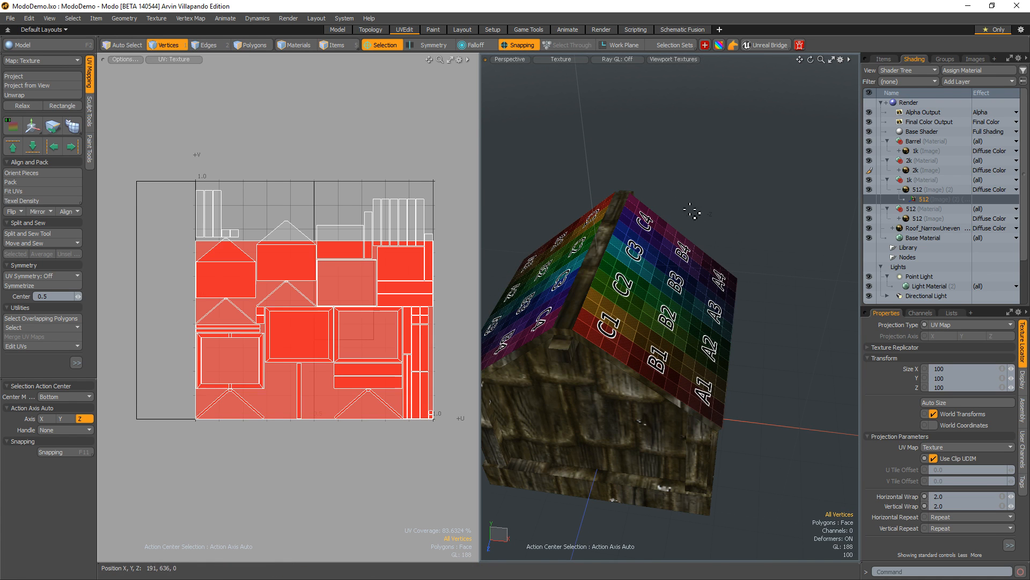
- Select the roof's ridge strip, gable-end trim faces and eave edge face as polygons
left_click_drag(680, 220, 614, 223, "alt")
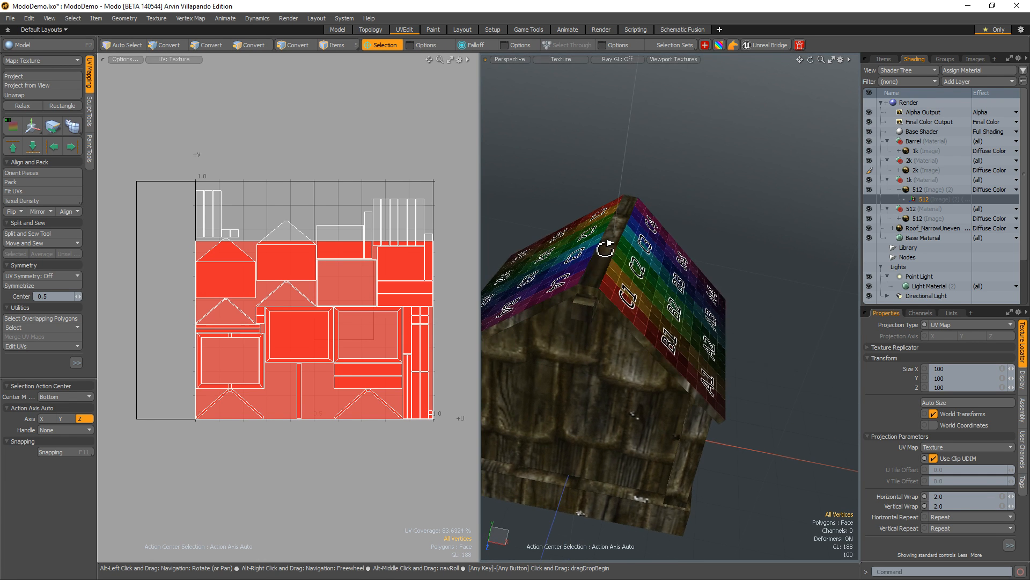
key("3")
left_click(595, 292, "shift")
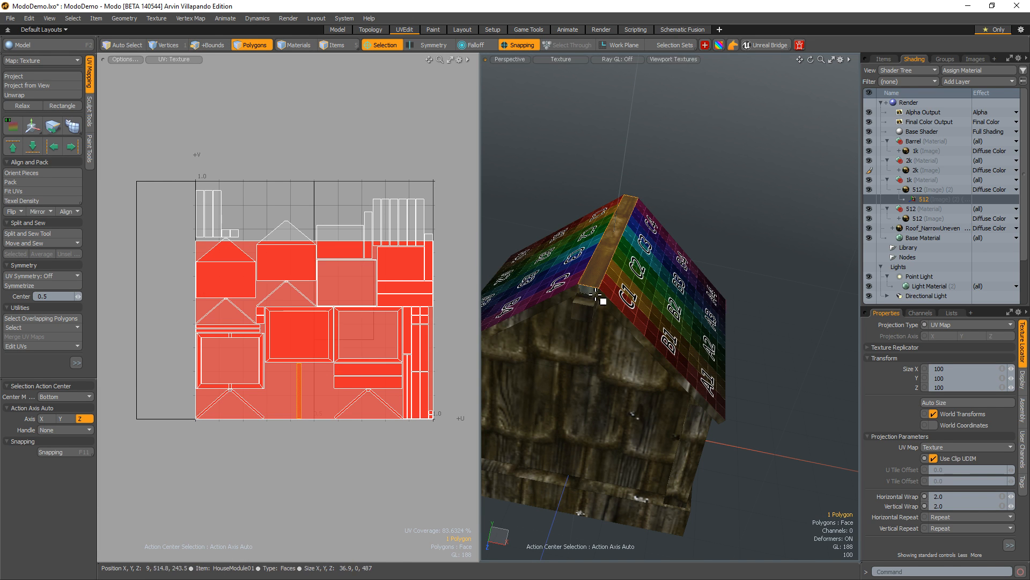
left_click(614, 304, "shift")
left_click(563, 300, "shift")
left_click_drag(571, 309, 756, 333, "alt")
left_click(646, 316, "shift")
left_click(760, 303, "shift")
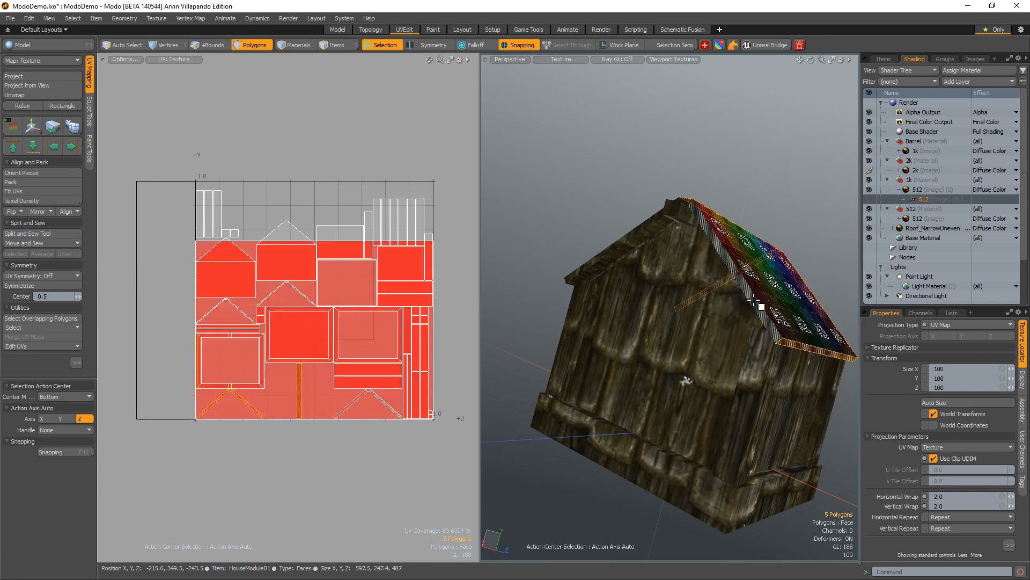
left_click_drag(731, 226, 697, 278, "alt")
left_click_drag(697, 278, 733, 278, "ctrl+alt")
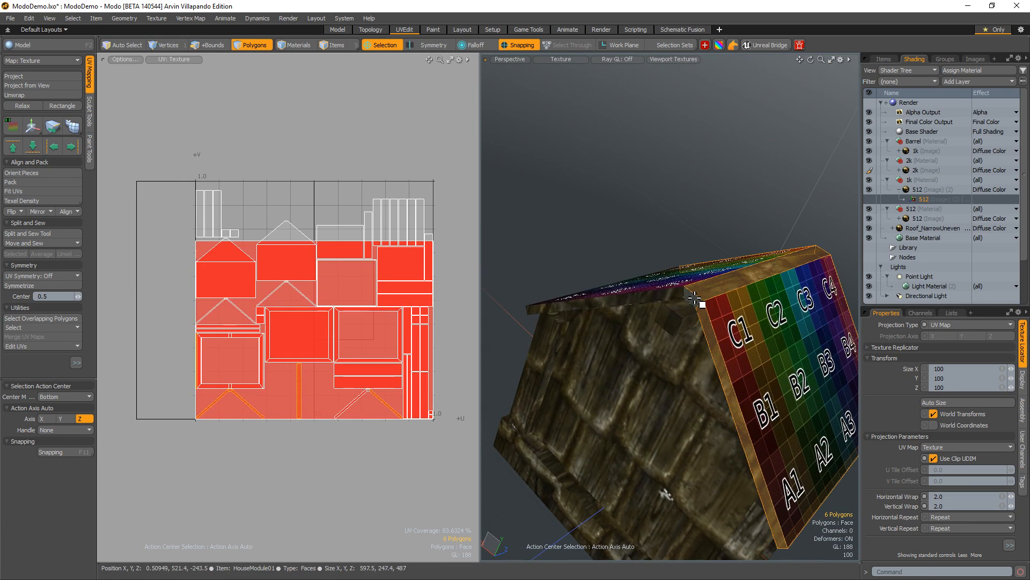
- Add the remaining roof trim and slope polygons to the selection and deselect two surplus polygons
left_click_drag(635, 298, 639, 215, "alt")
left_click(582, 308, "shift")
left_click(627, 216, "shift")
left_click_drag(715, 232, 685, 272, "alt")
left_click(653, 257, "shift")
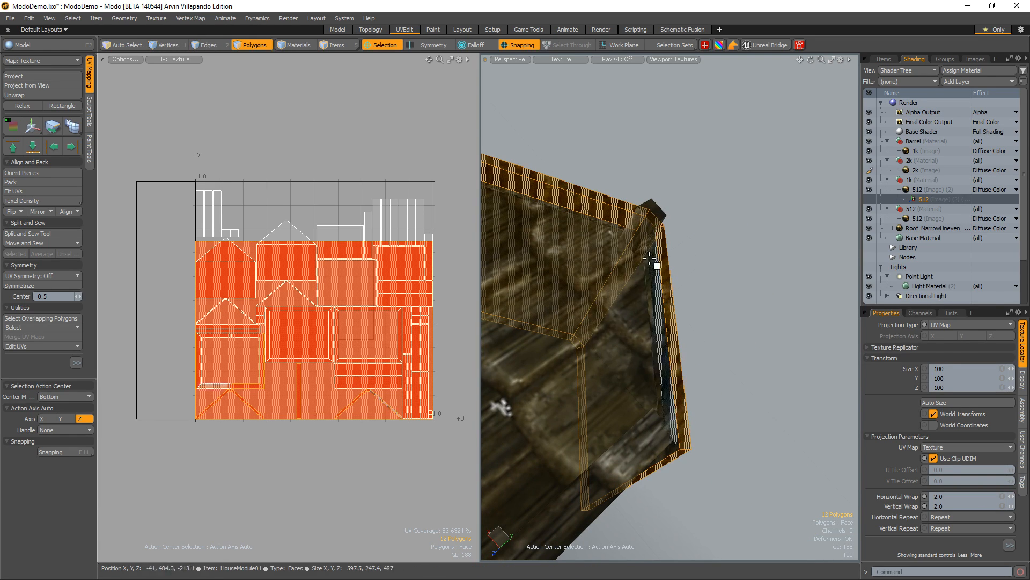
mouse_move(607, 217)
left_mouse_down("alt")
mouse_move(585, 221)
mouse_move(608, 221)
left_mouse_up("alt")
left_click(608, 221, "ctrl")
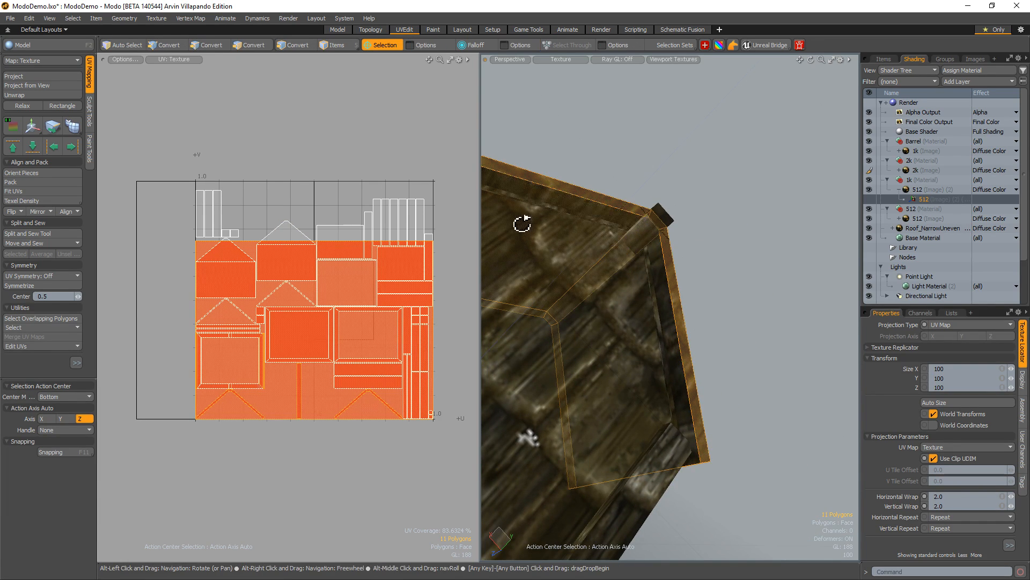
left_click_drag(522, 224, 778, 223, "alt")
left_click(771, 205, "ctrl")
left_click_drag(658, 193, 601, 341, "alt")
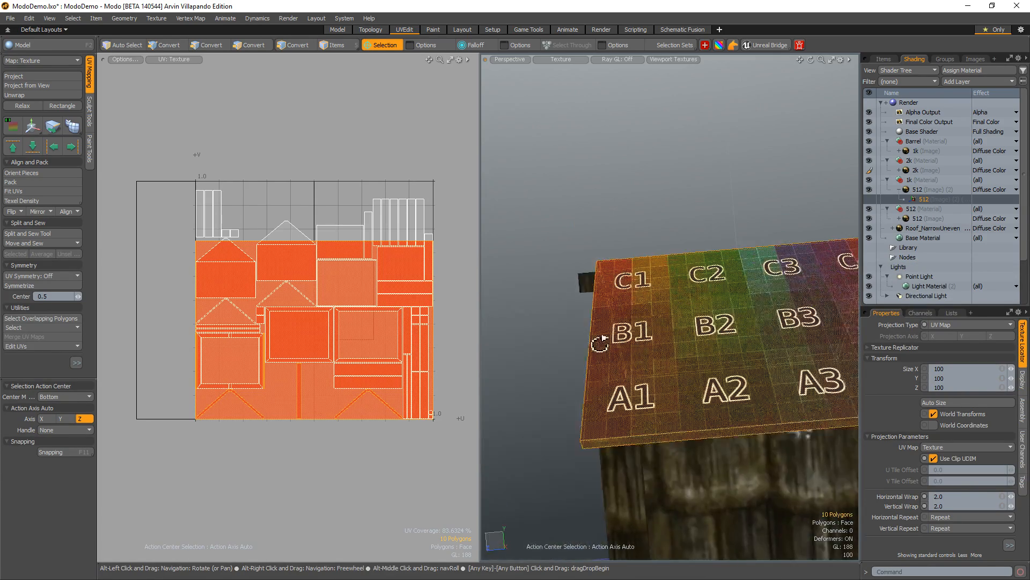
left_click_drag(770, 253, 630, 285, "alt+shift")
left_click_drag(630, 284, 642, 334, "alt")
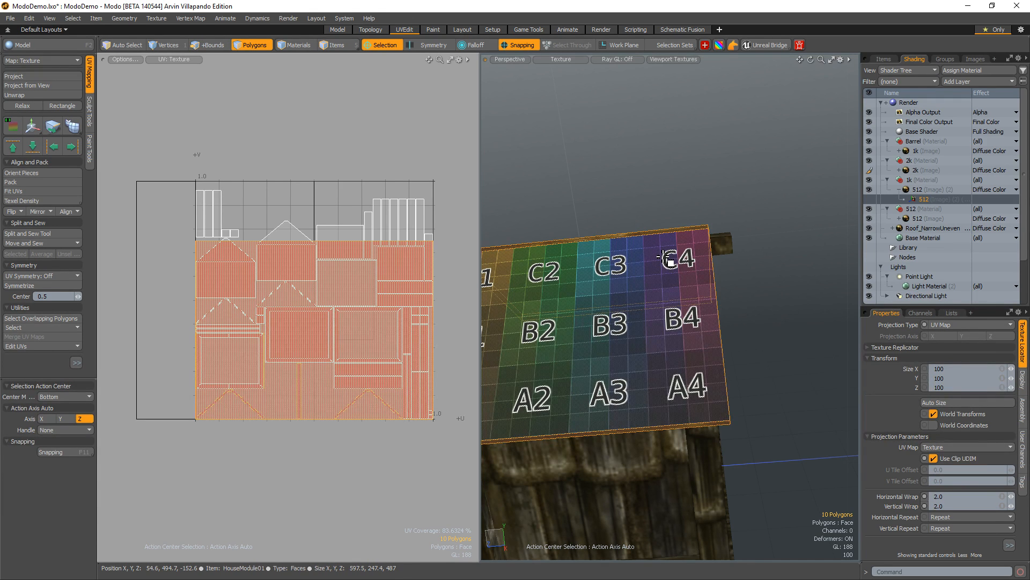
- Try to isolate the selected roof polygons, check the roof from several angles, and unhide the rest of the house
key("shift+h")
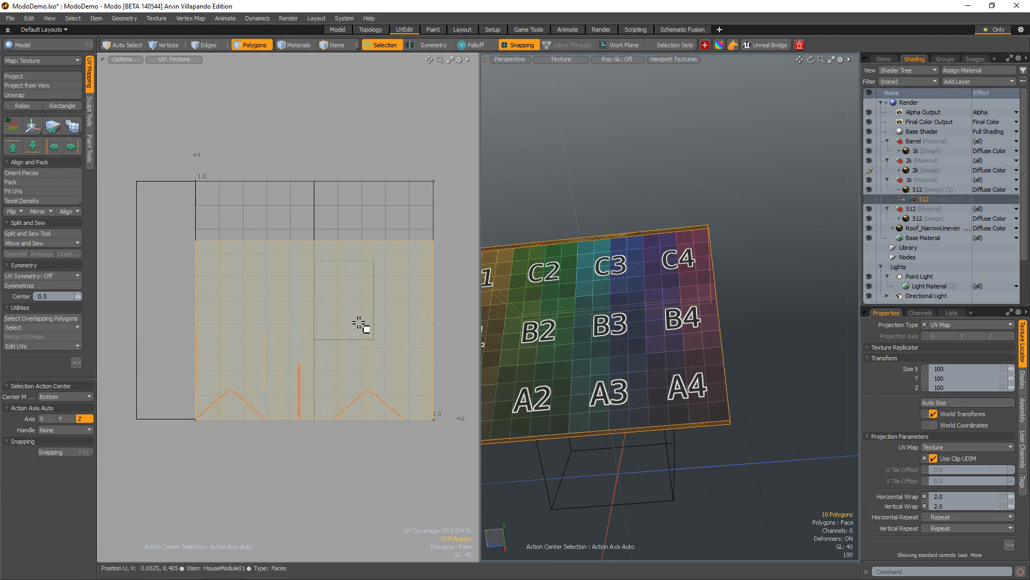
left_click_drag(660, 326, 609, 329, "alt")
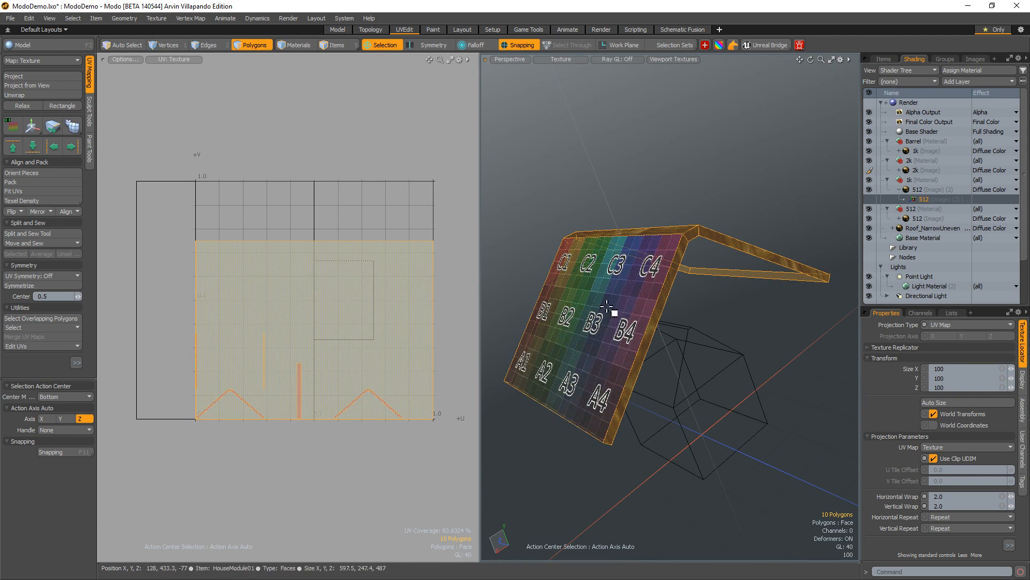
left_click_drag(610, 304, 602, 281, "alt")
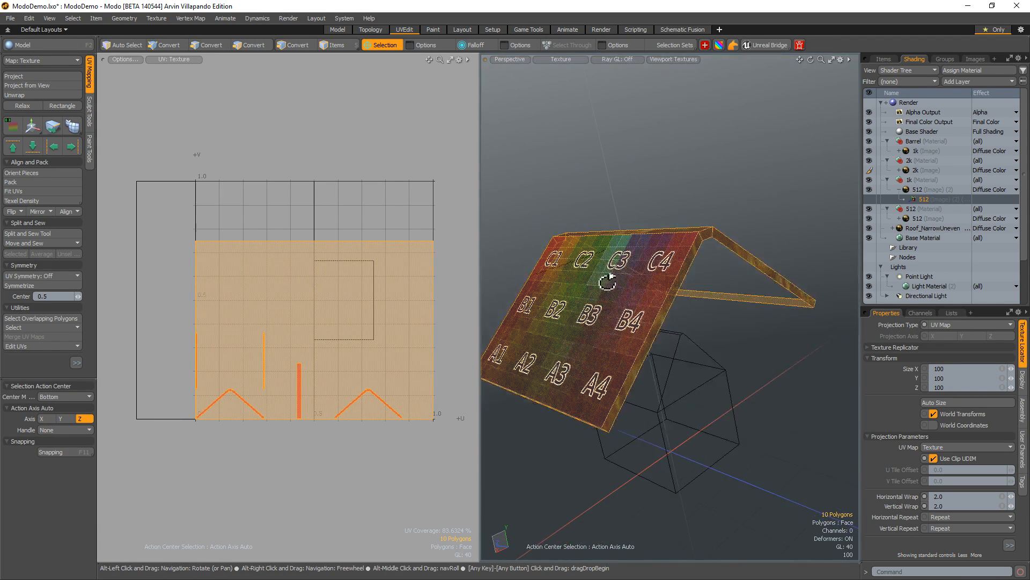
left_click(627, 304)
mouse_move(713, 252)
left_mouse_down("alt")
mouse_move(740, 269)
mouse_move(721, 257)
left_mouse_up("alt")
key("u")
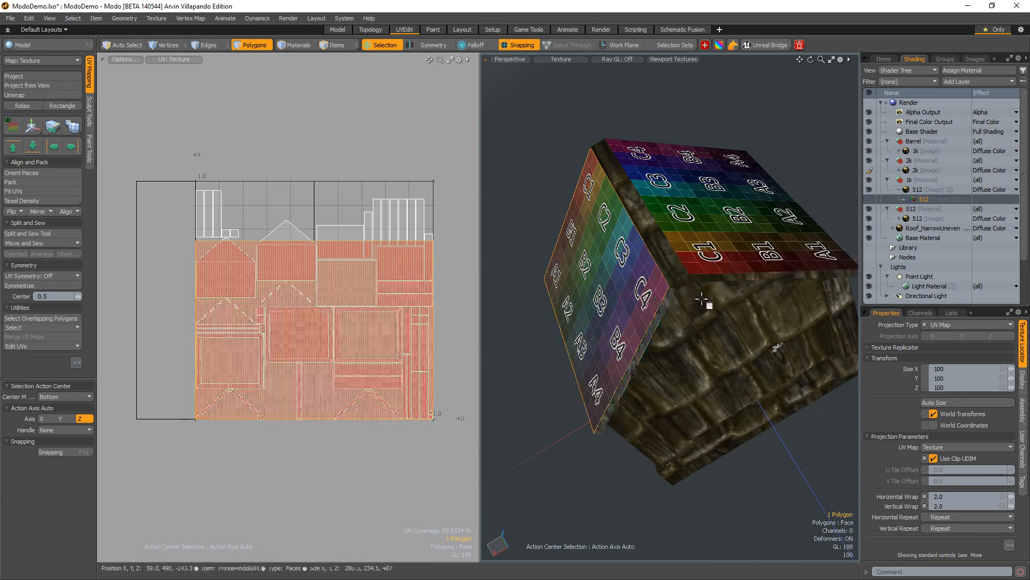
- Include the missing opposite slope in the roof selection, hide everything else and clear the selection
double_click(713, 243)
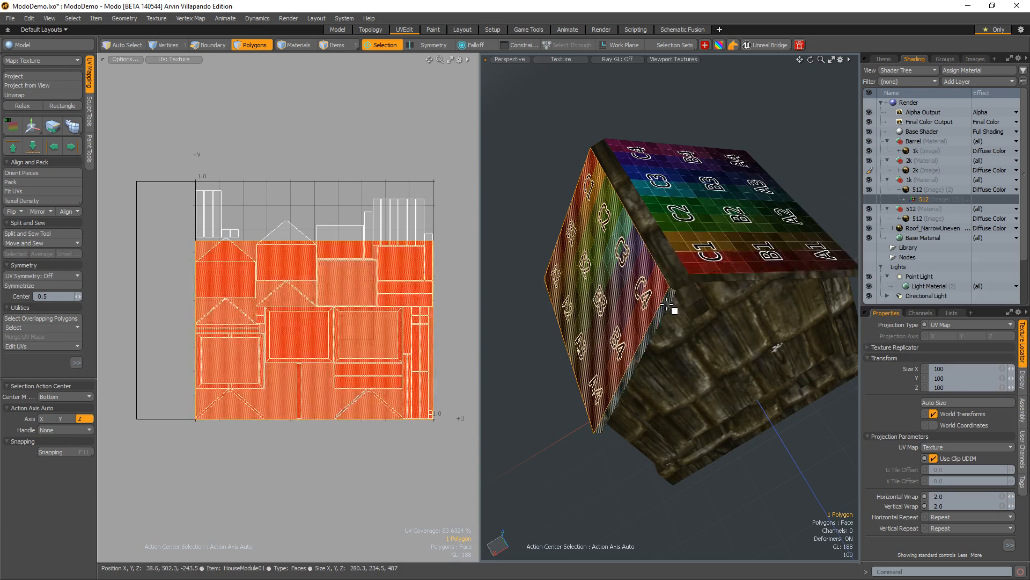
key("shift+h")
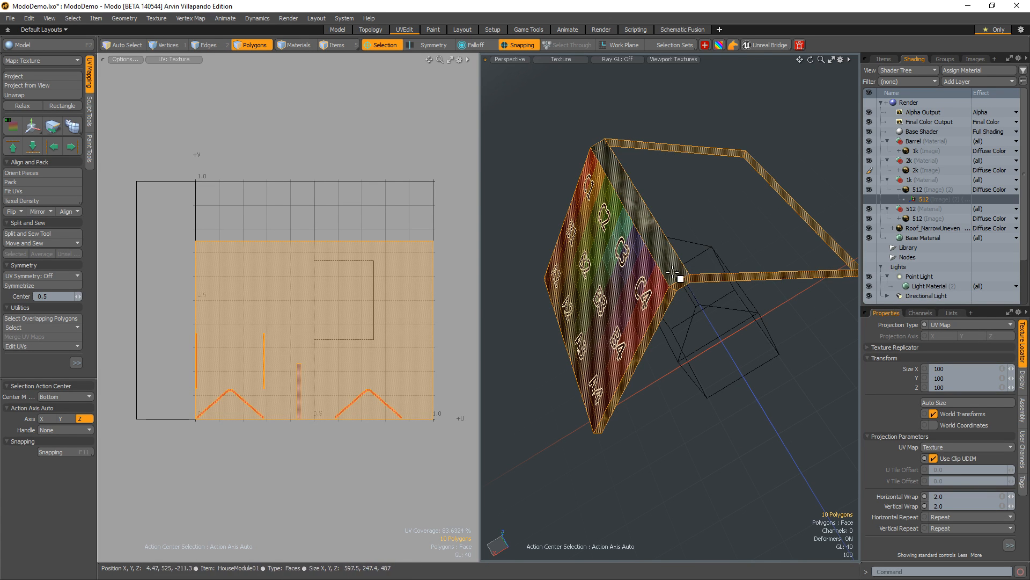
key("u")
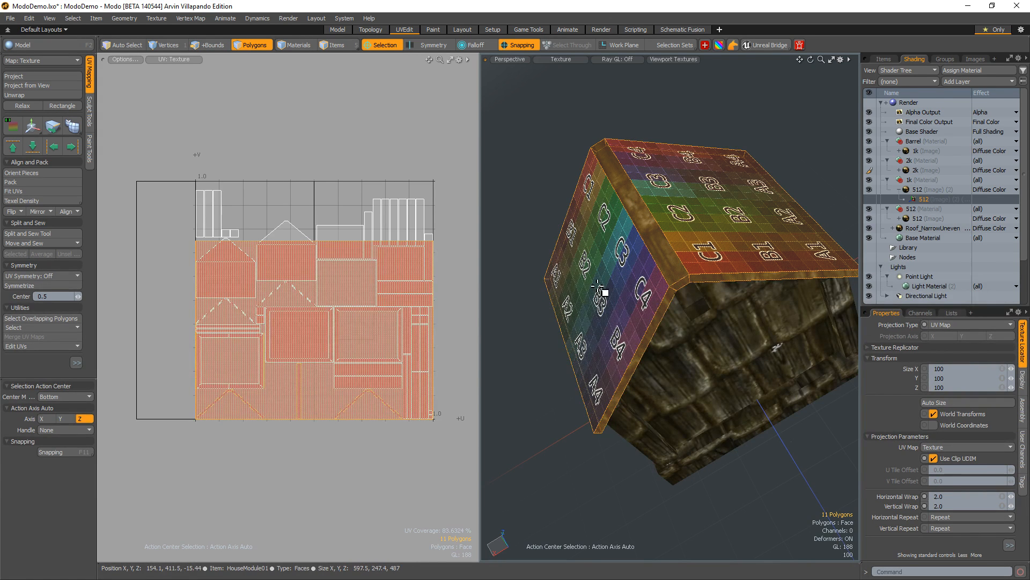
key("shift+h")
key("1")
left_click_drag(564, 198, 661, 285, "alt")
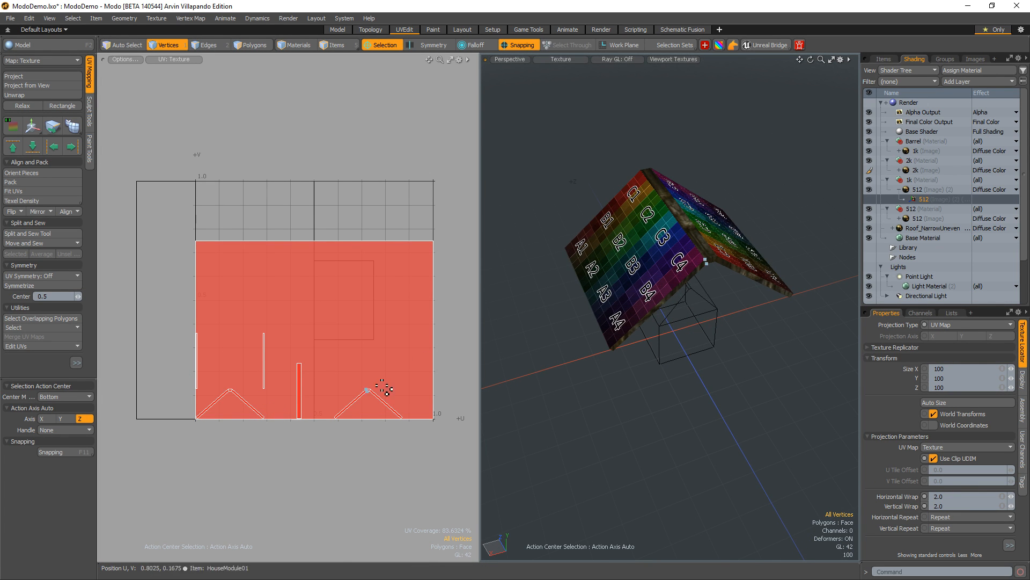
- Select the roof's trim polygons by inverting a selection of both slopes, and move their UVs by -0.5525 in V, below the tile
key("3")
left_click(648, 247)
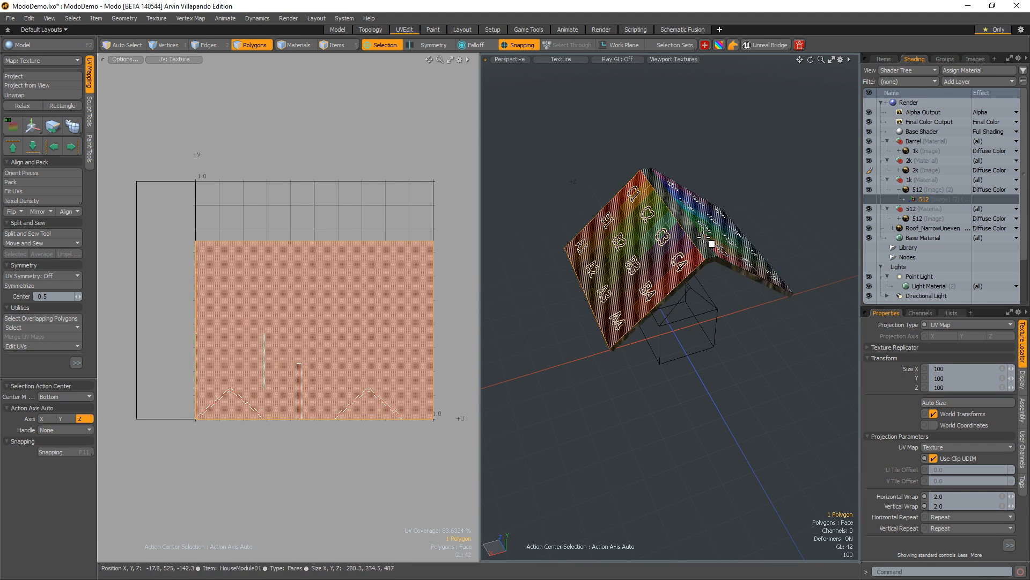
left_click(713, 229, "shift")
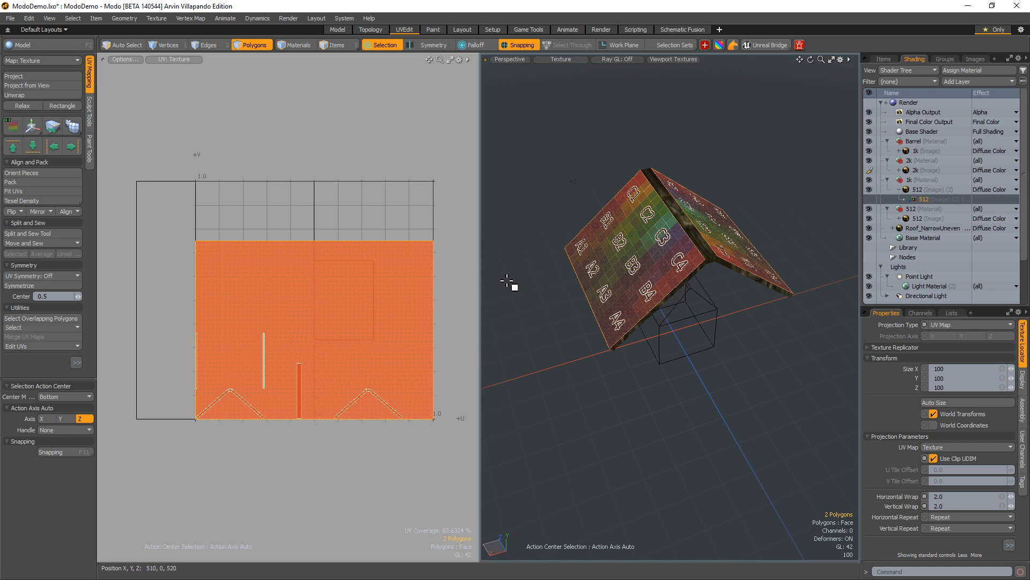
key("bracketright")
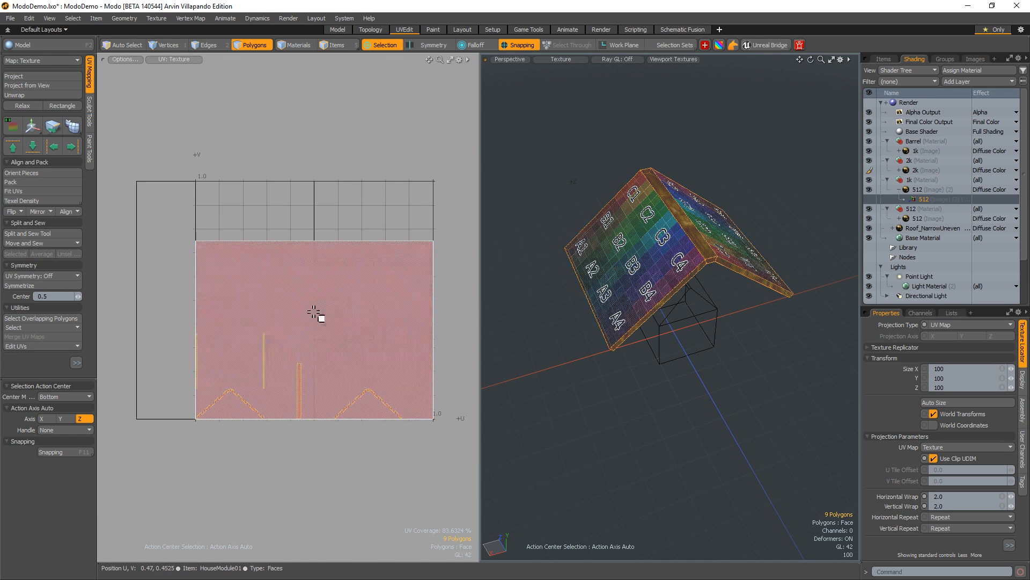
key("w")
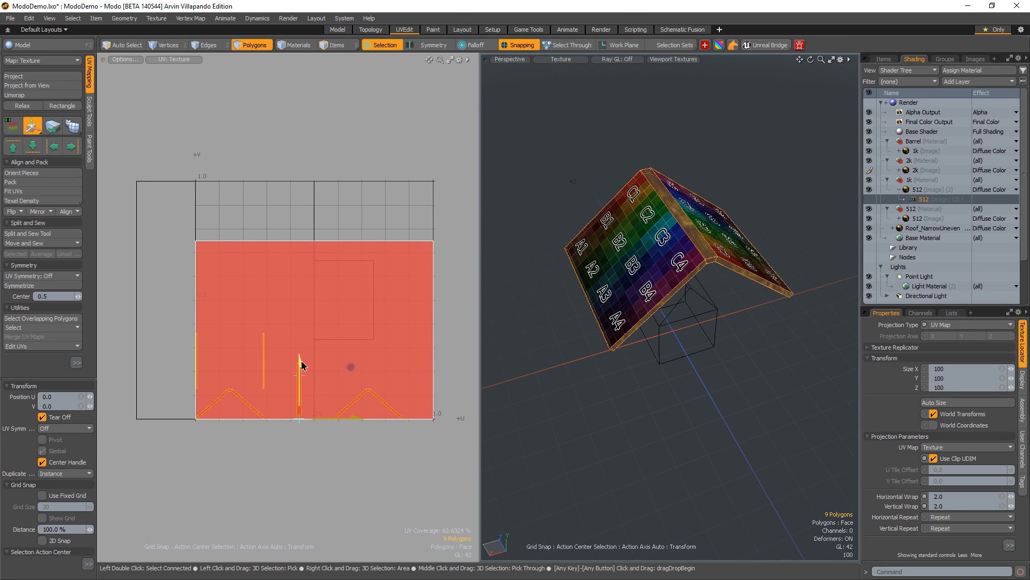
key("x")
left_click_drag(299, 361, 293, 468)
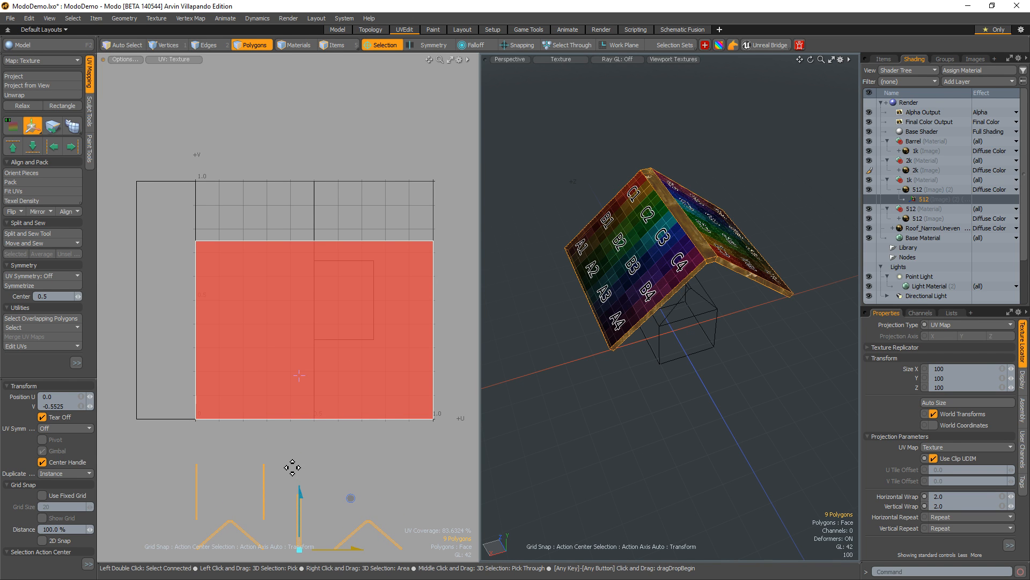
key("q")
- Try to move and sew the roof slopes' upper UV edges to the ridge trim with Connect To set to Selected, and undo it
left_click(193, 221)
left_click_drag(180, 219, 166, 184, "ctrl+alt")
key("2")
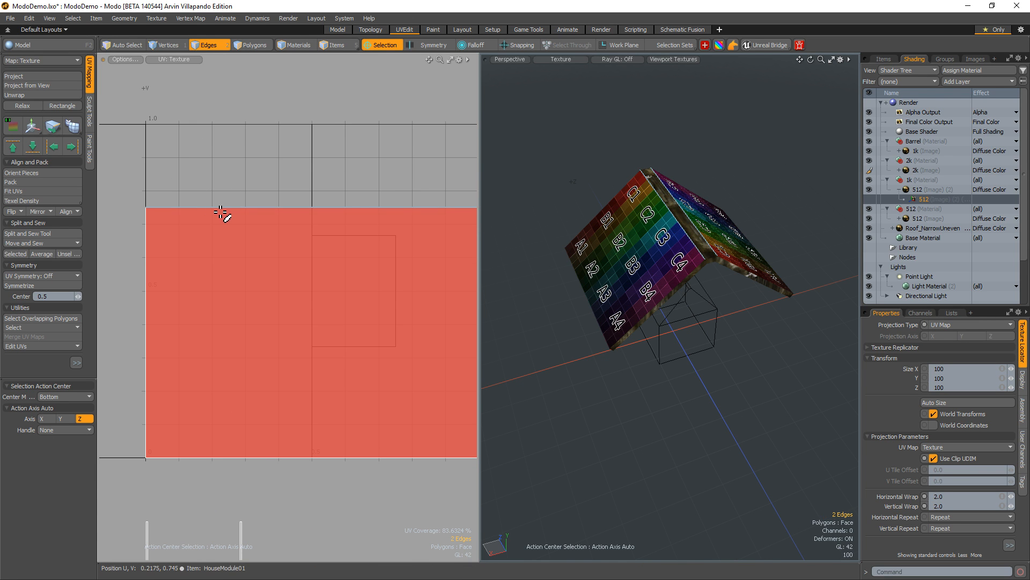
right_click(221, 213)
left_click(225, 229)
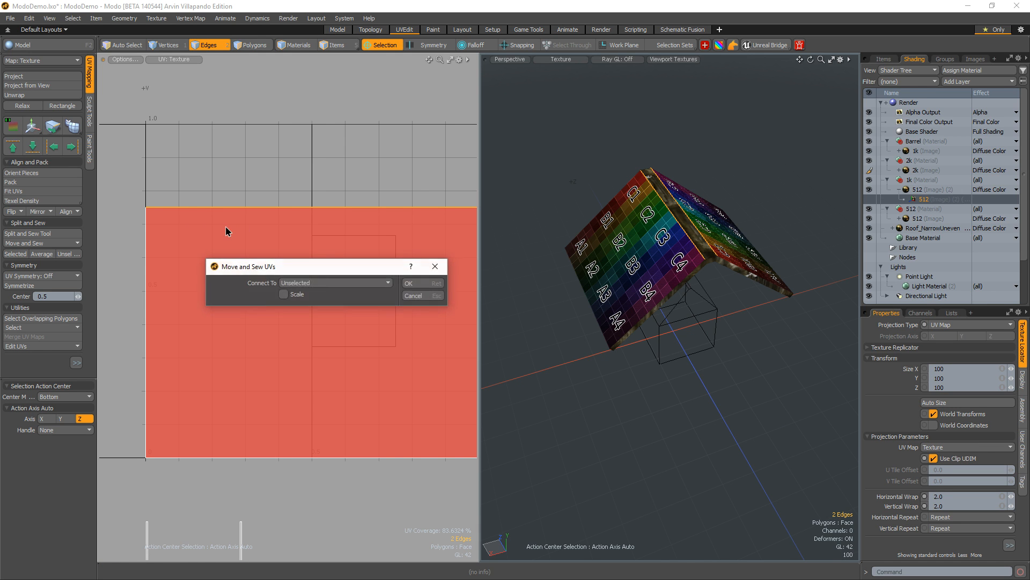
left_click(315, 283)
left_click(326, 269)
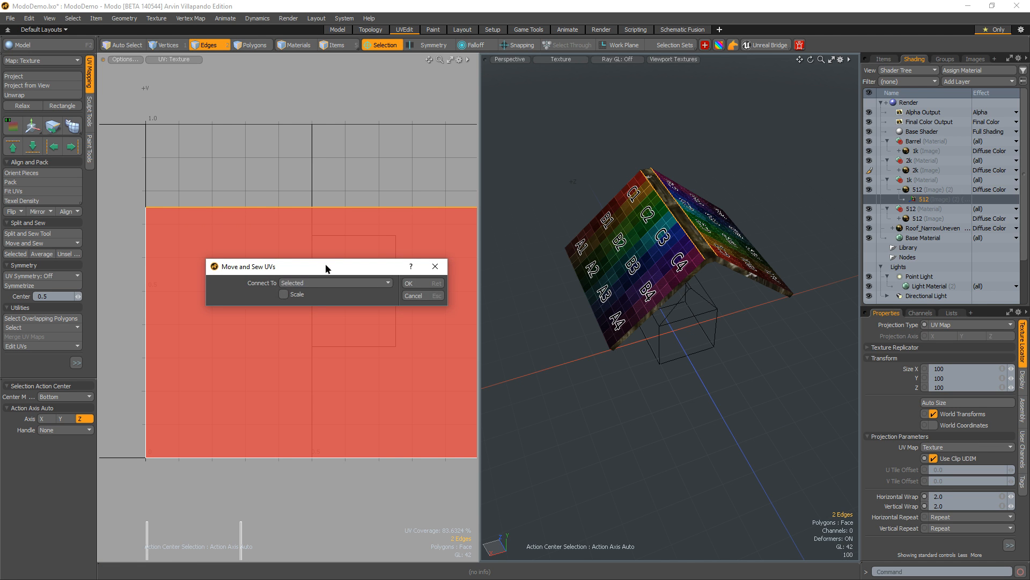
left_click(431, 288)
left_click_drag(327, 301, 278, 223, "alt")
key("ctrl+z")
- Try to move and sew a long edge of the ridge trim's UV strip to the slope with Connect To set to Selected, and undo it
left_click_drag(322, 390, 352, 335, "ctrl+alt")
left_click_drag(352, 335, 350, 356, "alt")
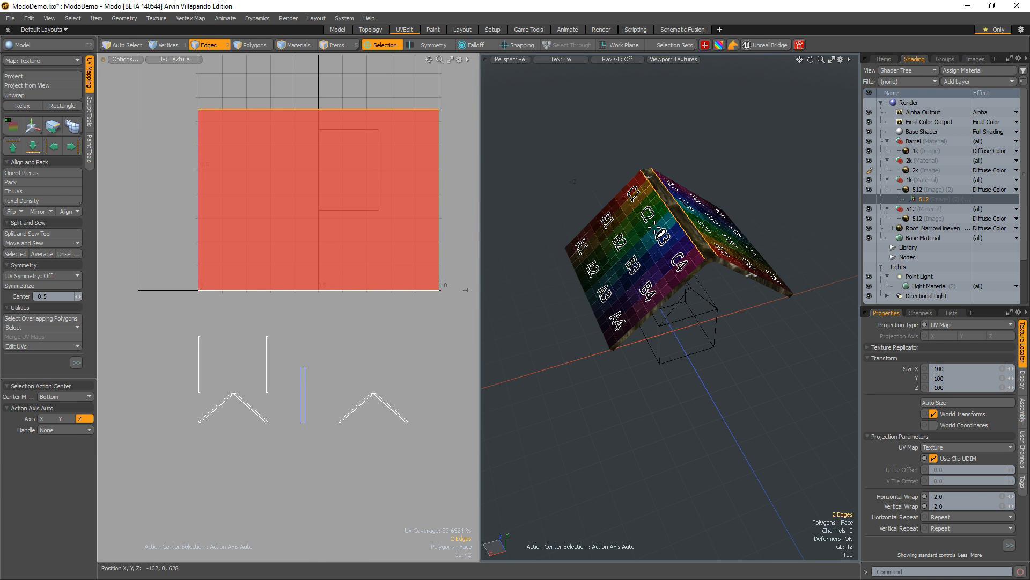
left_click(692, 229)
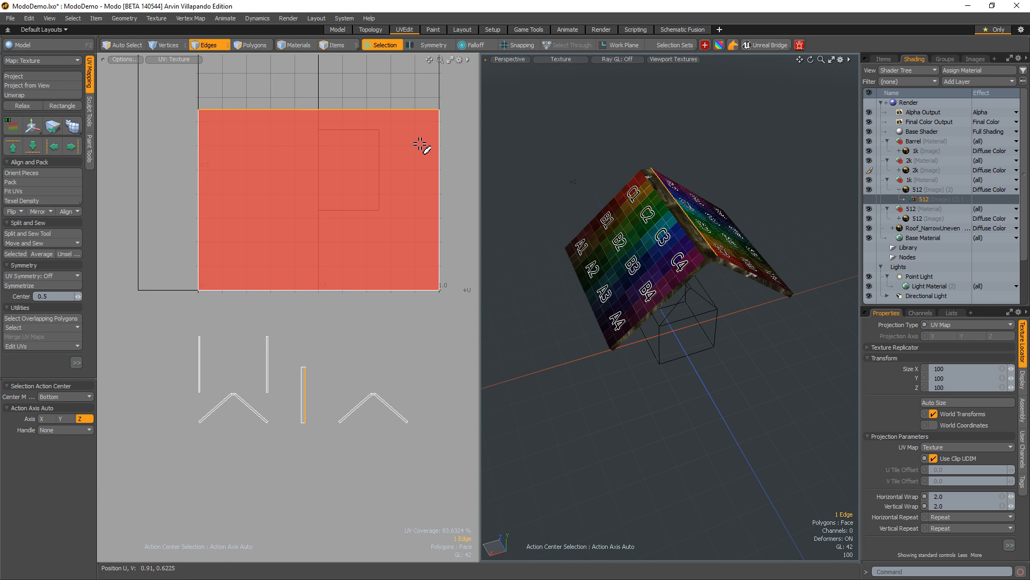
left_click(309, 355)
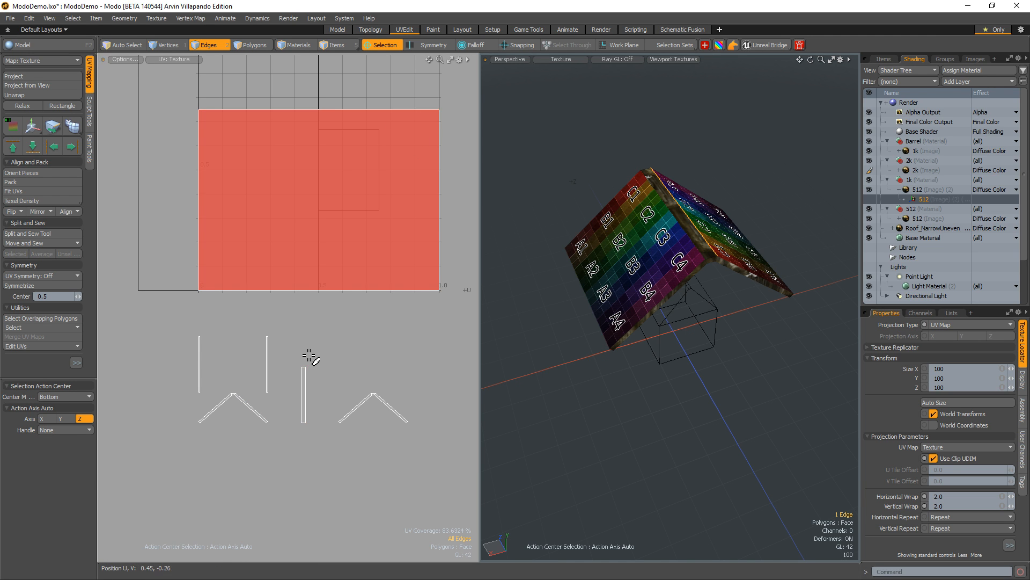
left_click(309, 386)
right_click(306, 382)
left_click(314, 406)
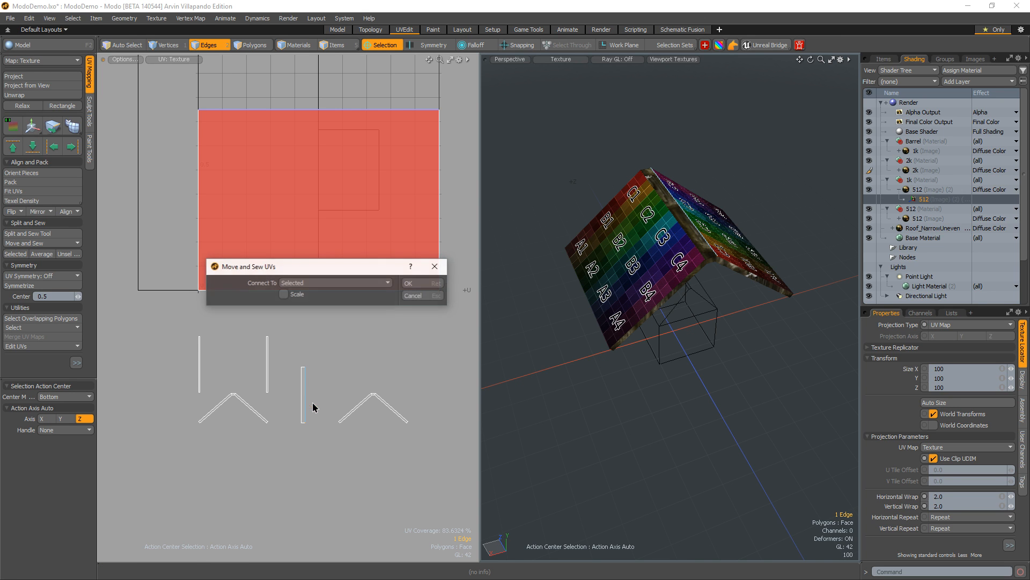
left_click(415, 284)
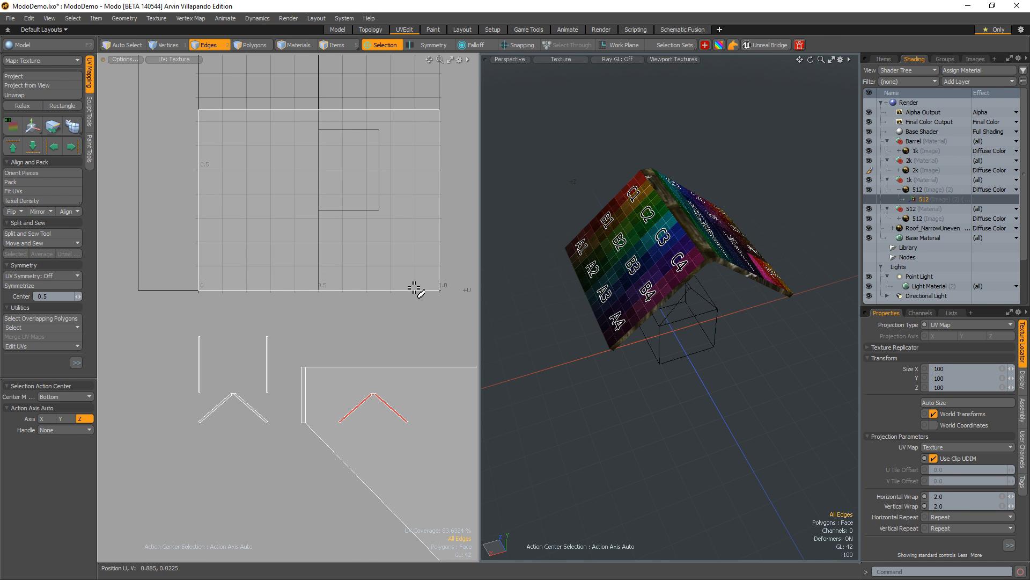
middle_click_drag(374, 324, 269, 315)
- Try to move and sew the ridge strip's long edge to the slope with Connect To set to Unselected, and undo it
left_click(206, 378)
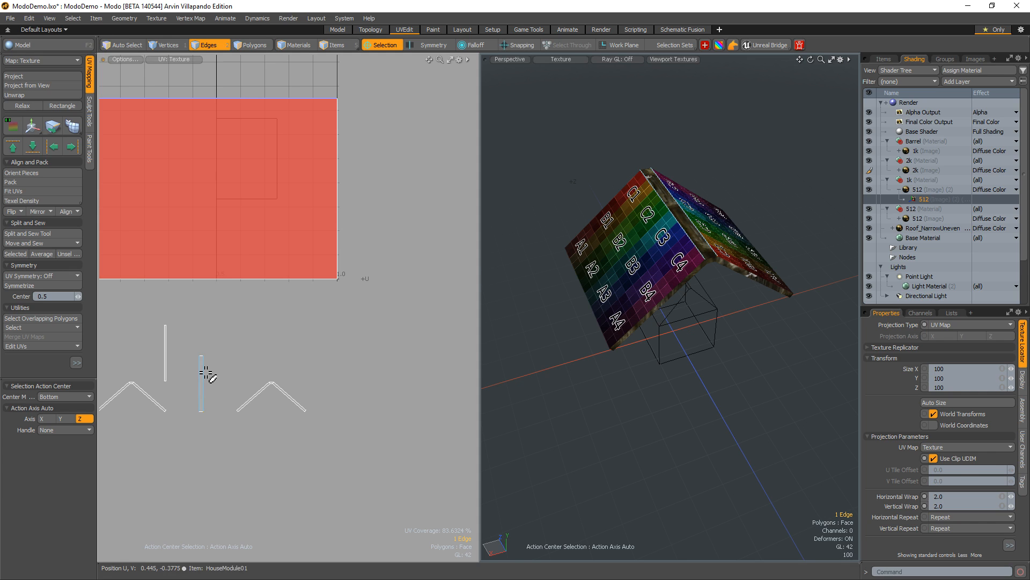
right_click(206, 374)
left_click(209, 391)
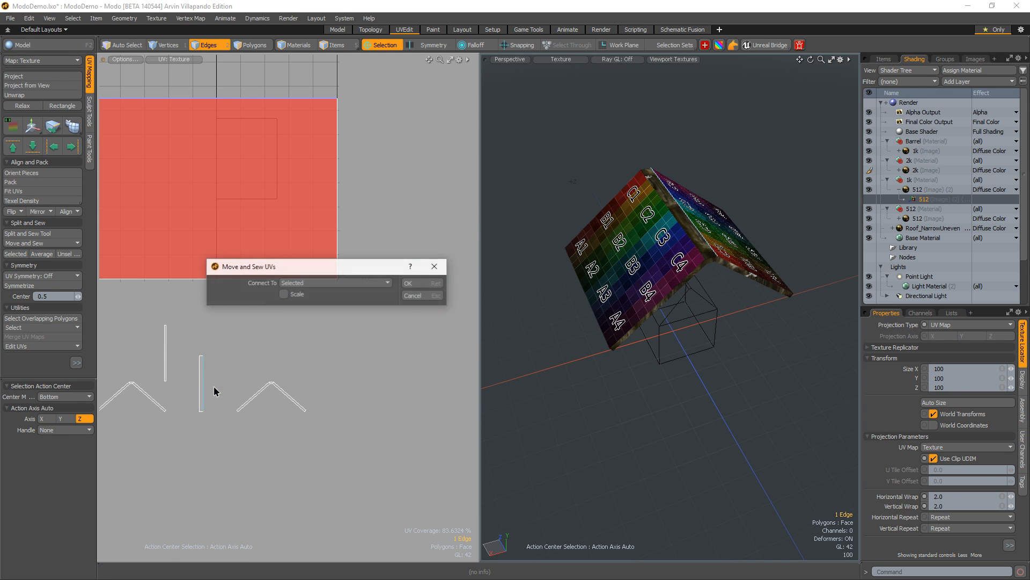
left_click(312, 285)
left_click(312, 302)
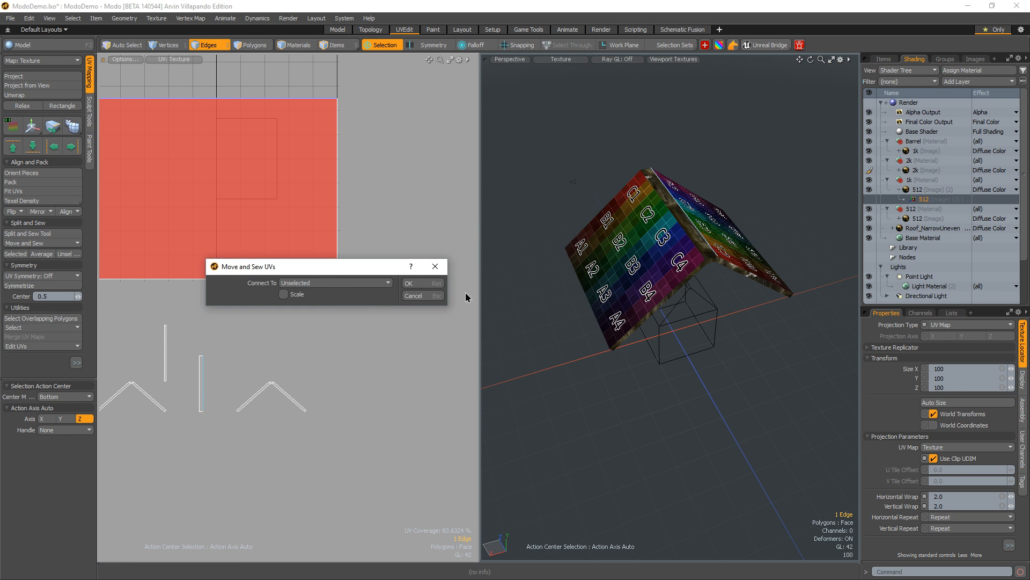
left_click(413, 284)
left_click_drag(287, 234, 353, 297, "alt")
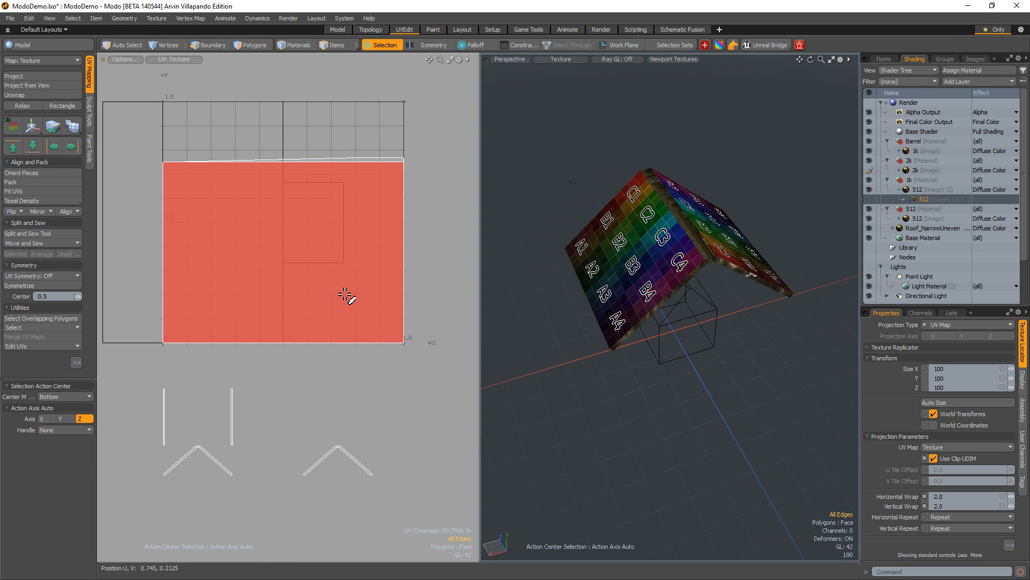
key("ctrl+z")
- Rotate the ridge trim strip's UVs by -90° and scale them up uniformly to about the width of the roof slope's UVs
left_click_drag(313, 352, 321, 328, "alt")
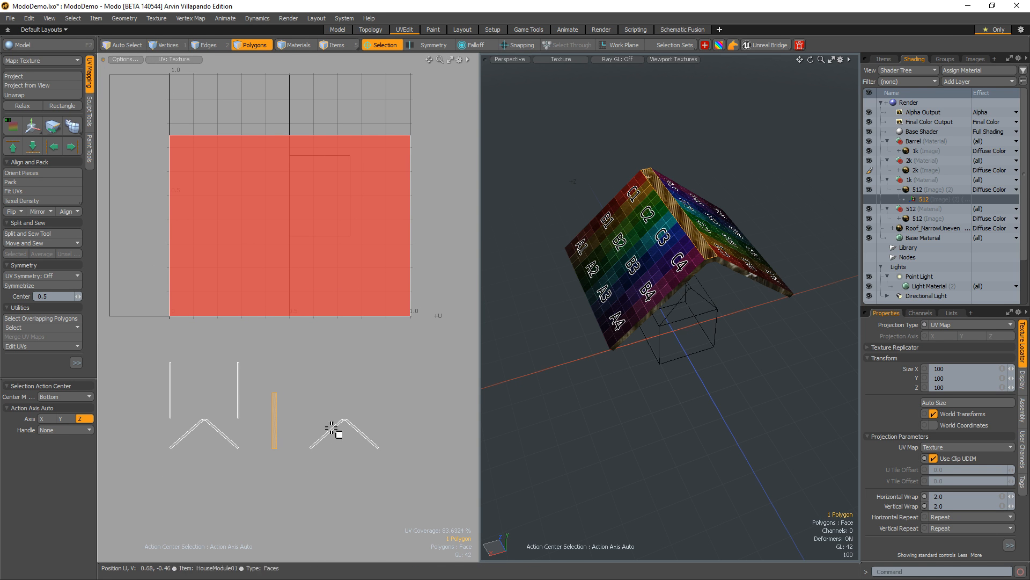
key("e")
left_click_drag(305, 398, 314, 449)
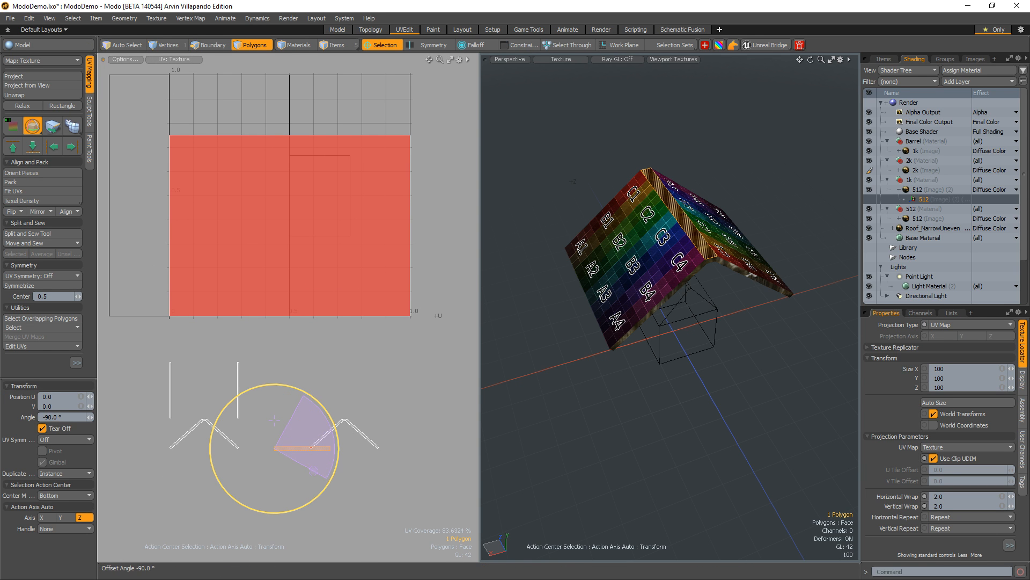
key("r")
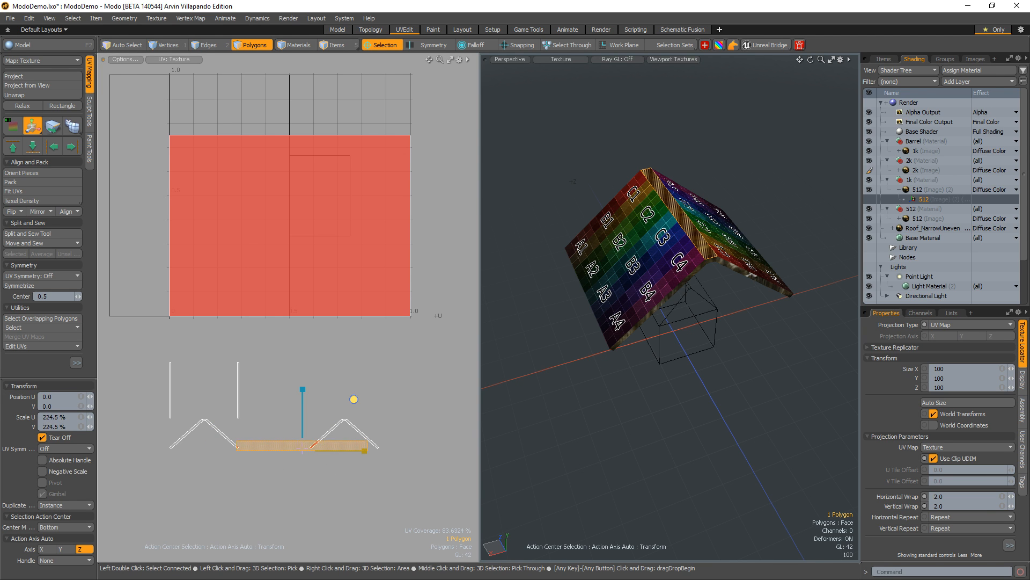
left_click_drag(354, 398, 480, 399)
key("space")
- Move and sew the ridge strip's lower UV edge to the roof slope's upper edge, with Connect To set to Unselected
key("2")
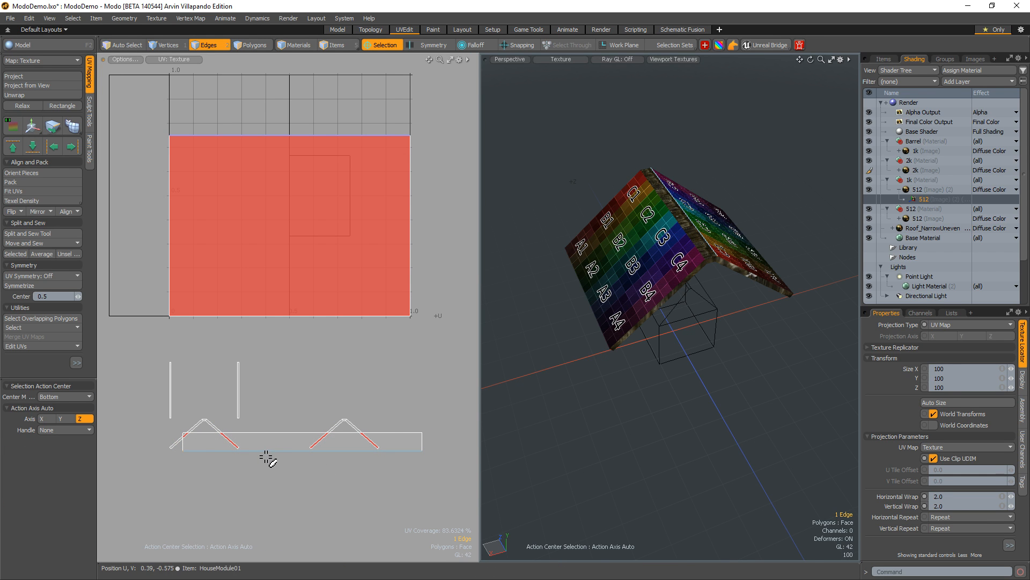
right_click(265, 456)
left_click(265, 475)
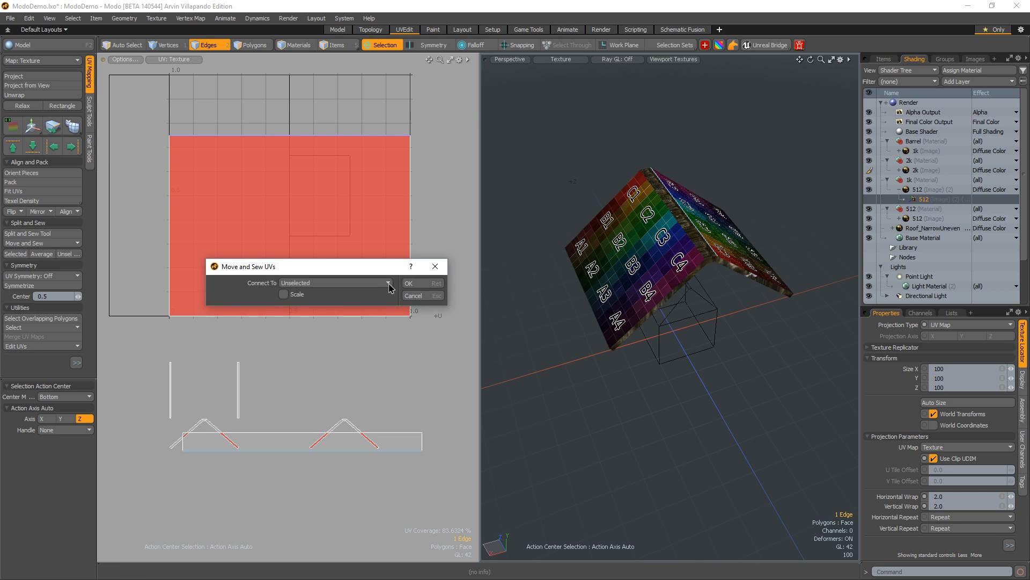
left_click(414, 283)
left_click_drag(217, 167, 232, 304, "alt")
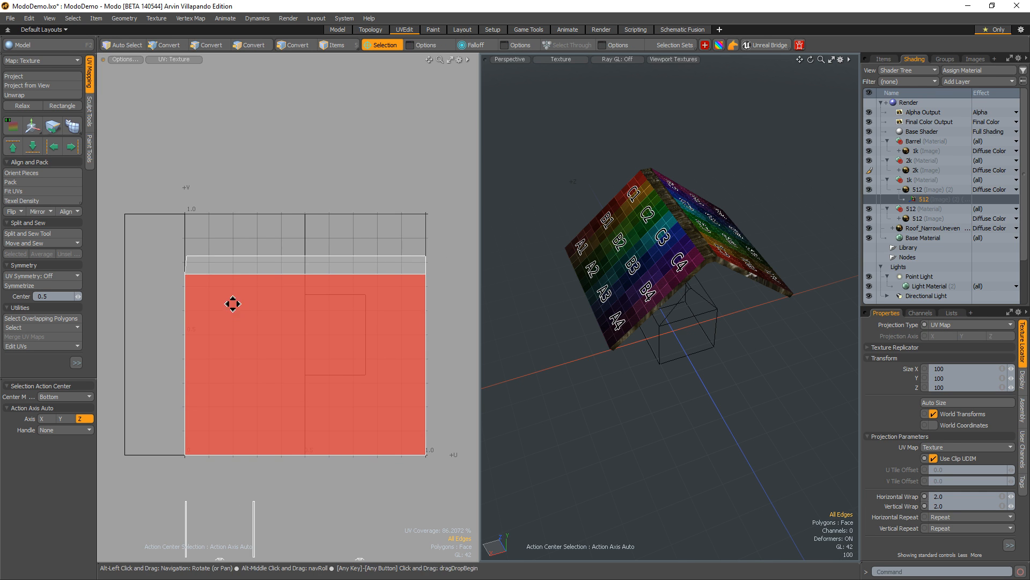
- Move the ridge strip's upper-left UV vertex along U by -0.0072 with snapping on, flush with the slope's side edge
left_click_drag(211, 260, 281, 191, "ctrl+alt")
left_click_drag(113, 243, 143, 260, "alt")
key("1")
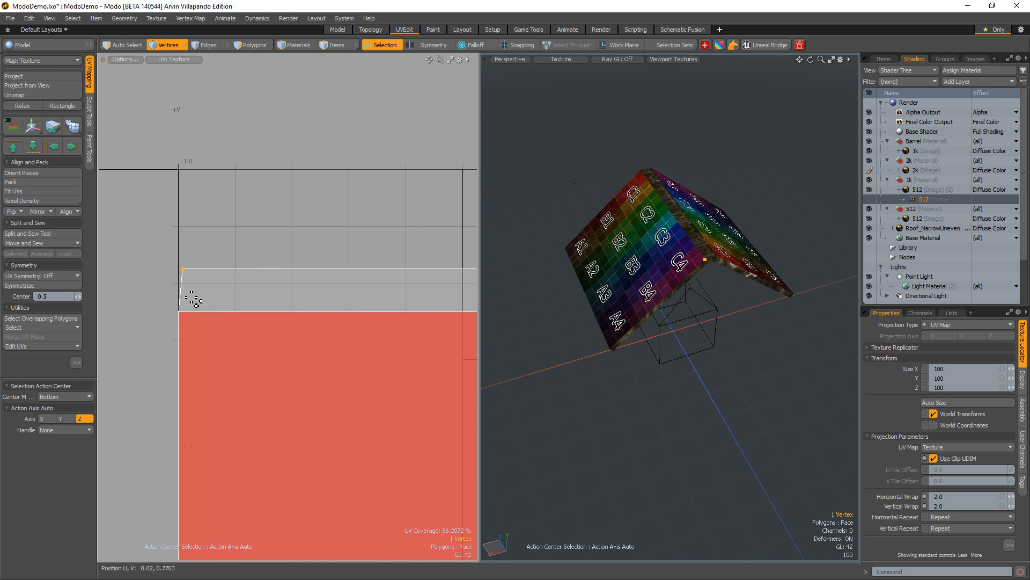
key("w")
left_click_drag(198, 268, 200, 268, "ctrl")
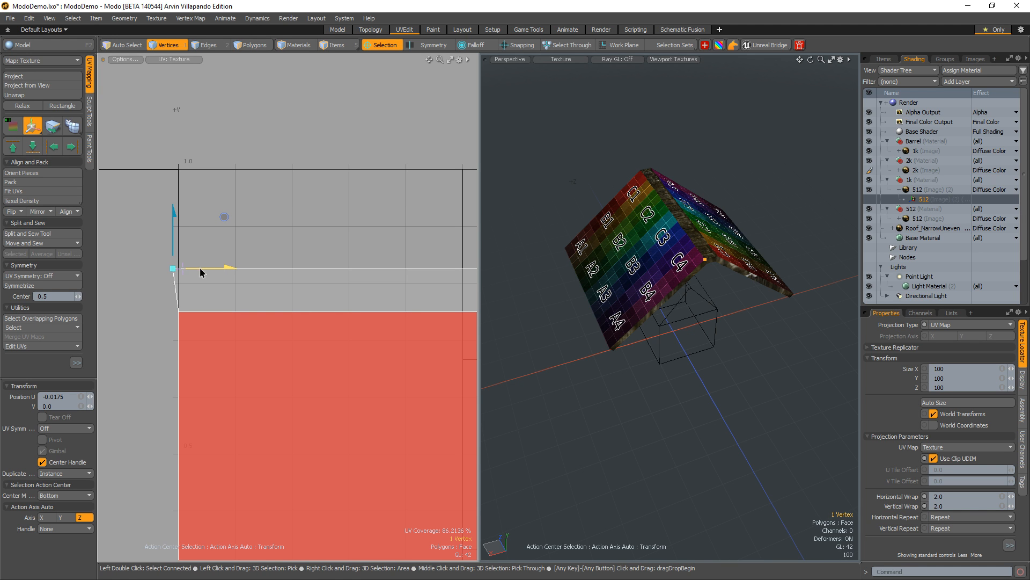
key("x")
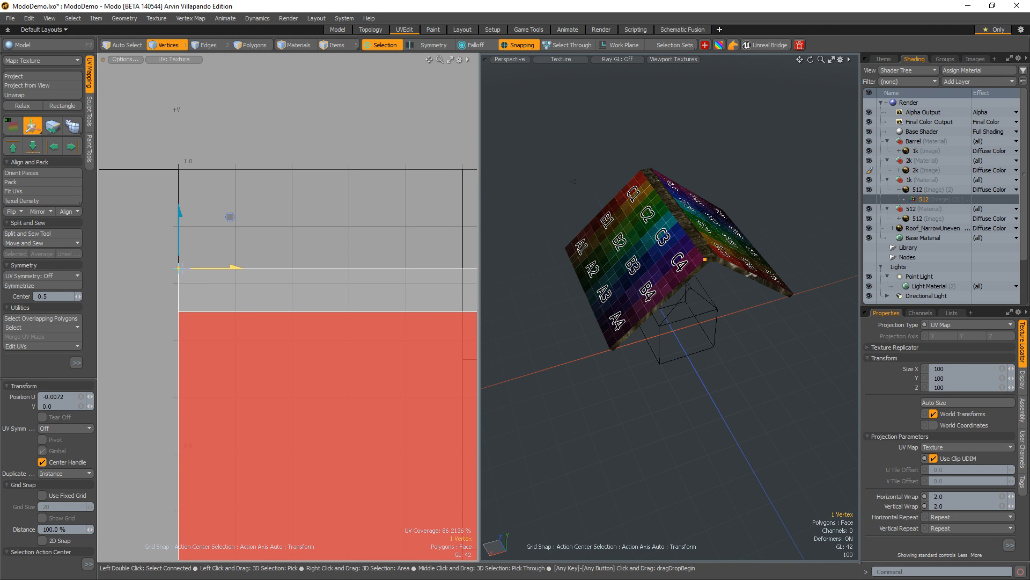
key("space")
left_click(295, 237)
- Select all connected roof polygons, including the ridge and outer trim, and assign the slopes' checker material to them
scroll(295, 237, "down", 5)
left_click_drag(302, 273, 262, 276, "alt")
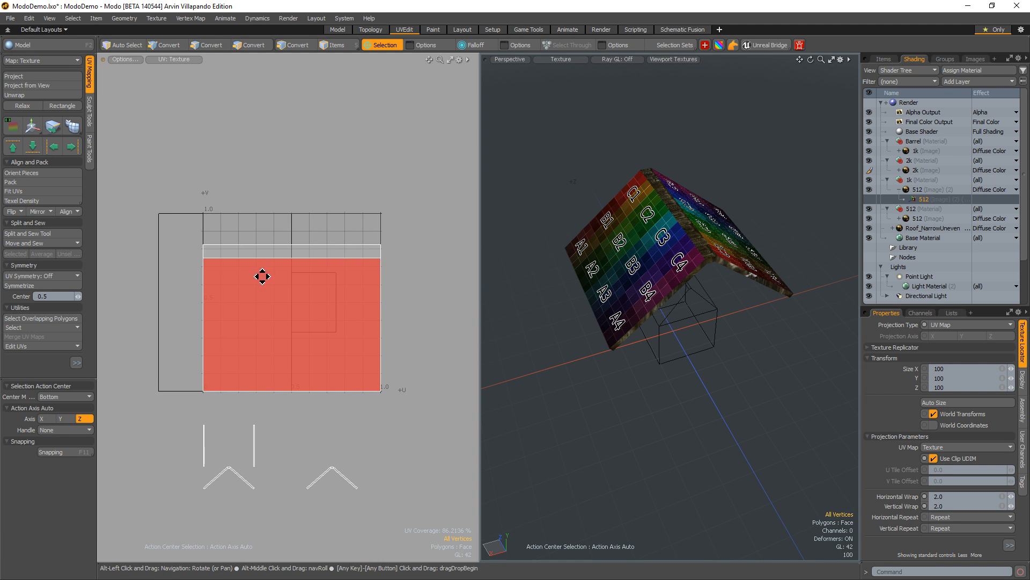
left_click_drag(707, 268, 795, 199, "alt")
scroll(715, 278, "up", 4)
key("3")
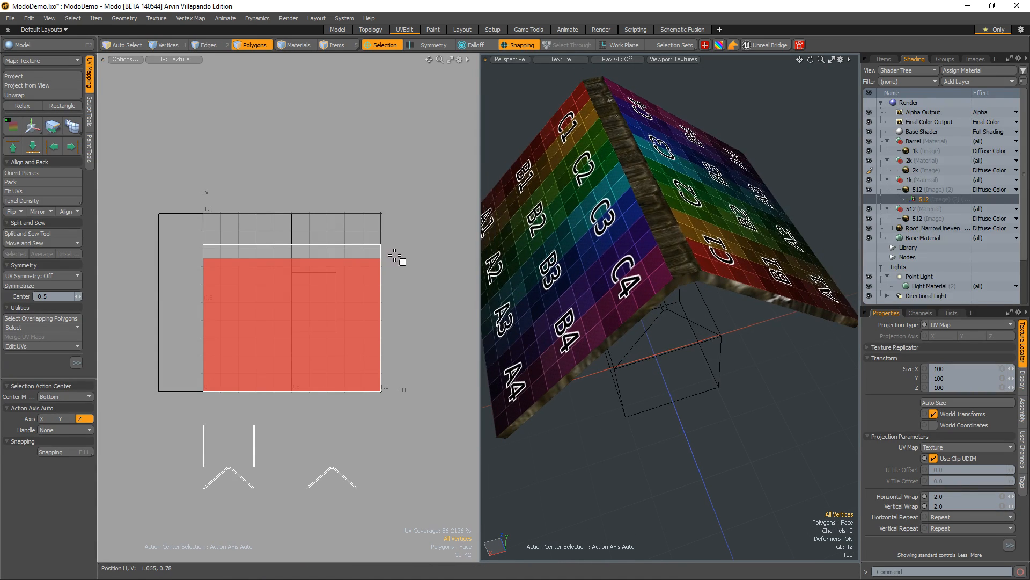
left_click(377, 251)
left_click(378, 253, "shift")
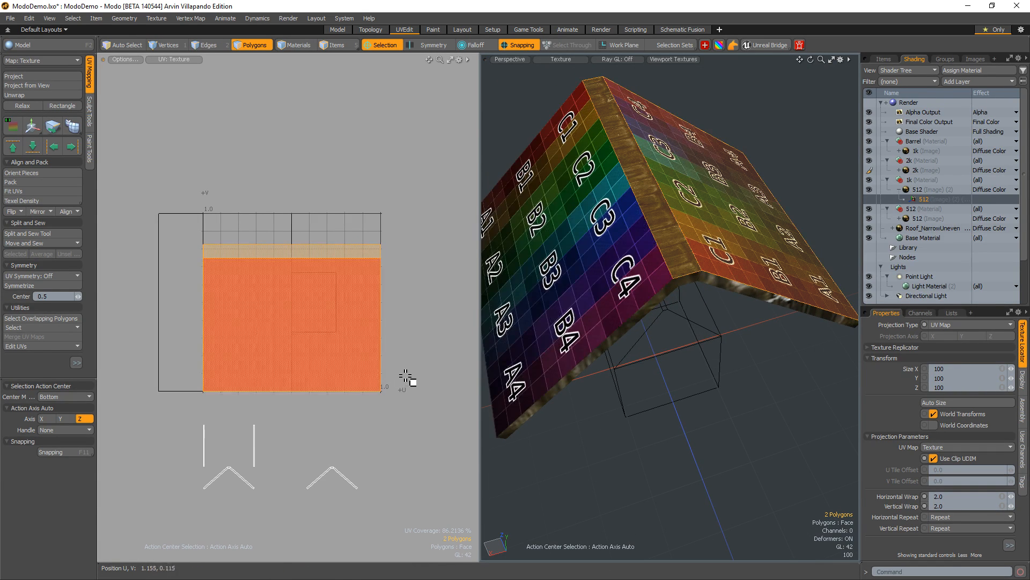
double_click(665, 302)
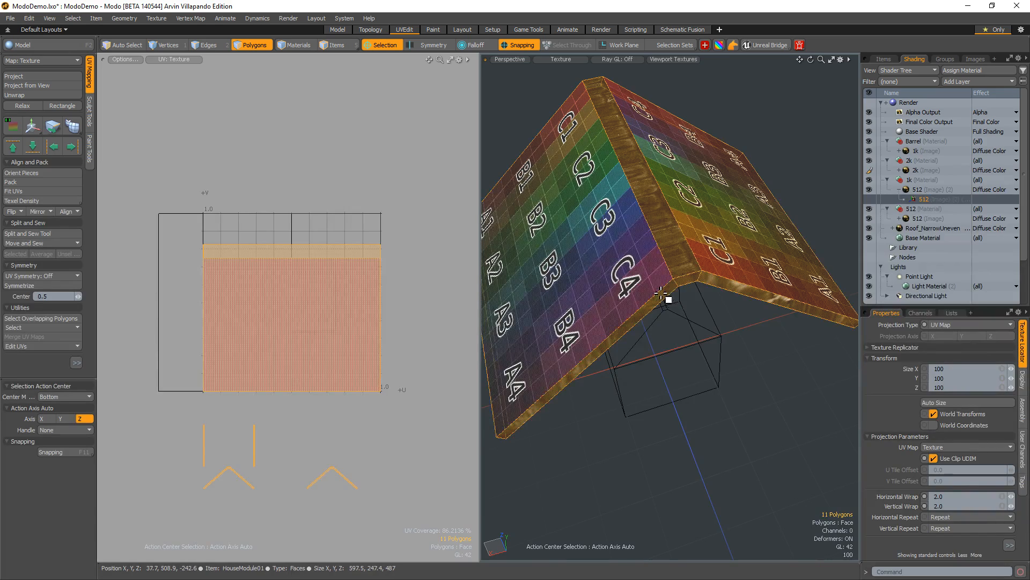
key("m")
key("Return")
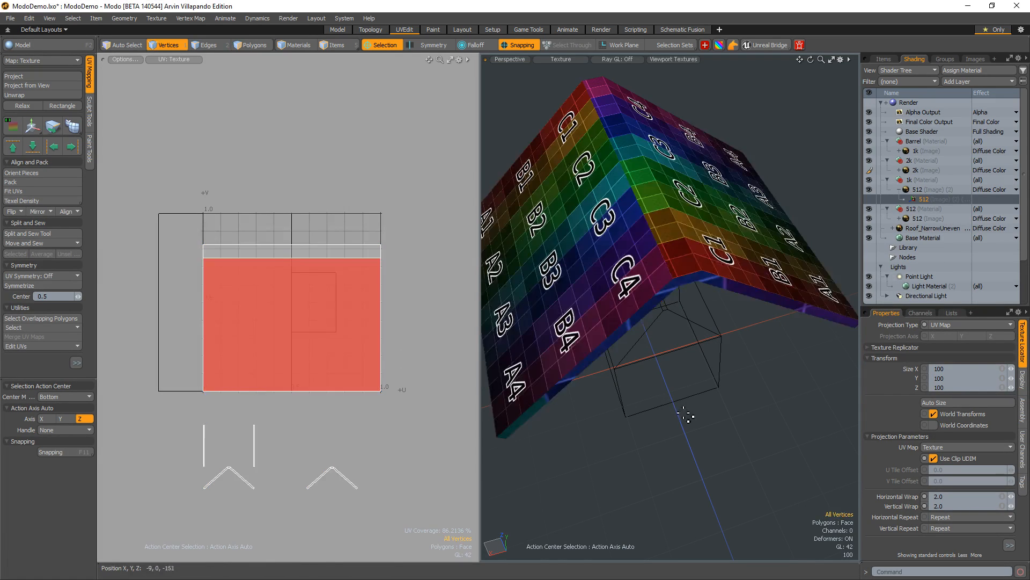
- Select the two edges along one side of the roof slopes' UVs and open Move and Sew for them
left_click_drag(687, 427, 657, 322, "alt")
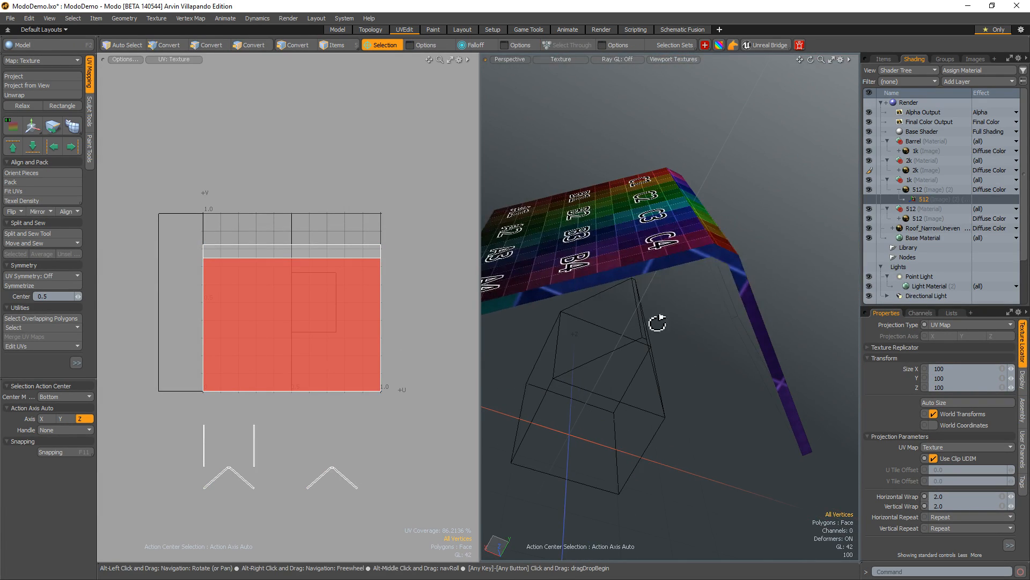
left_click_drag(252, 351, 280, 331, "alt")
key("2")
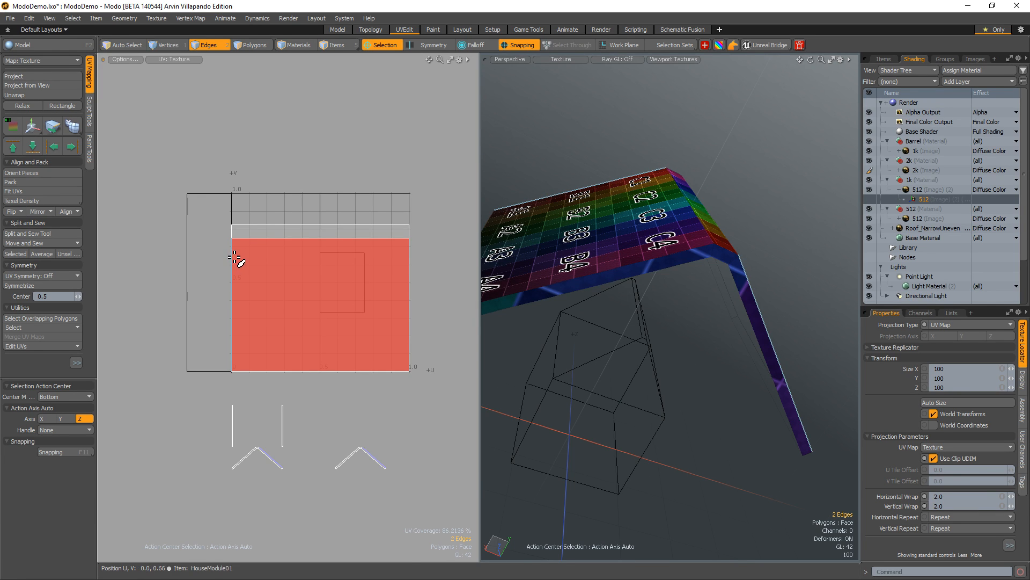
left_click_drag(234, 257, 256, 270, "alt")
right_click(252, 285)
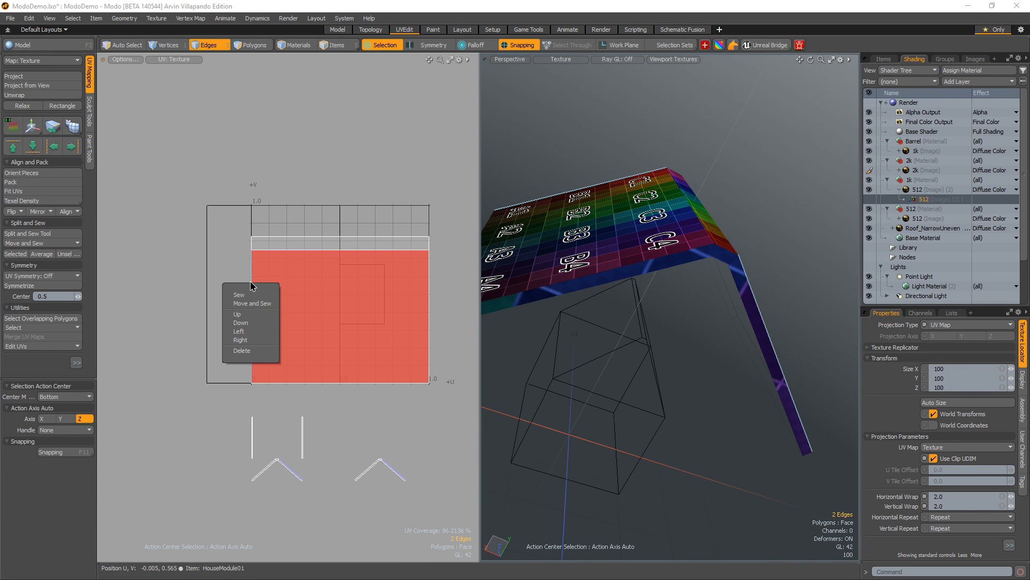
left_click(250, 303)
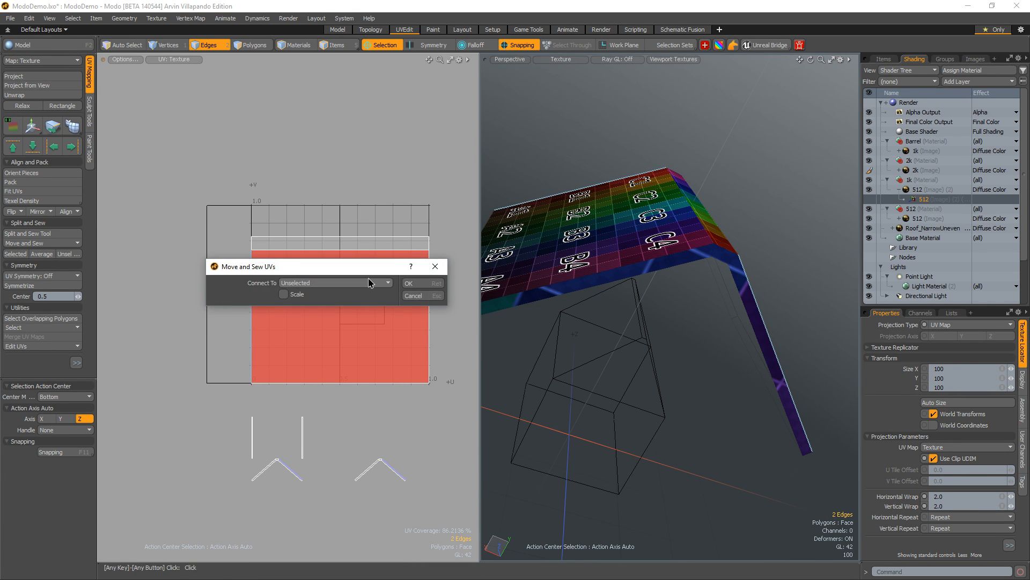
- Try Move and Sew on the two selected roof side edges with Connect To set to Selected
left_click(368, 283)
left_click(375, 263)
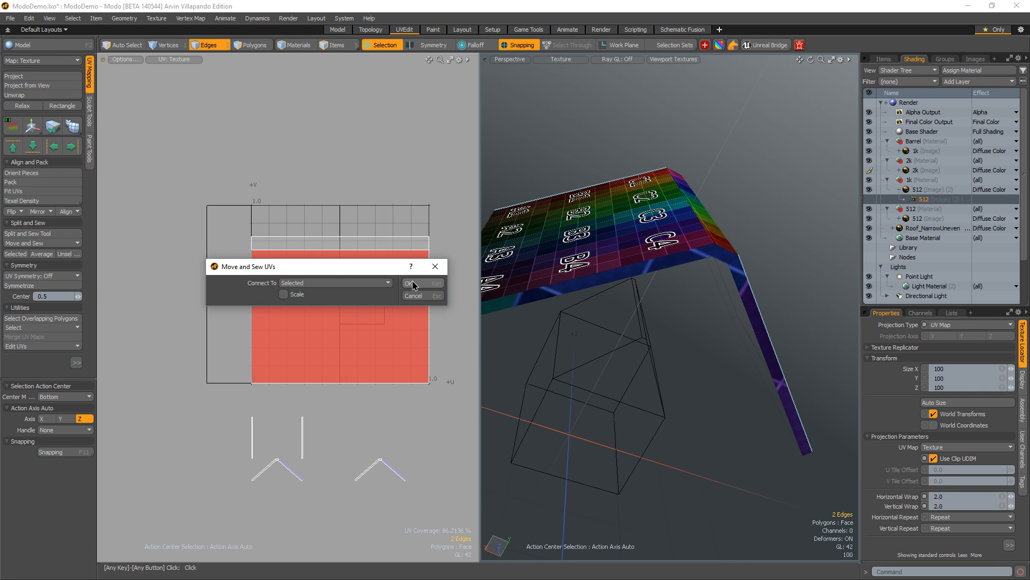
left_click(410, 283)
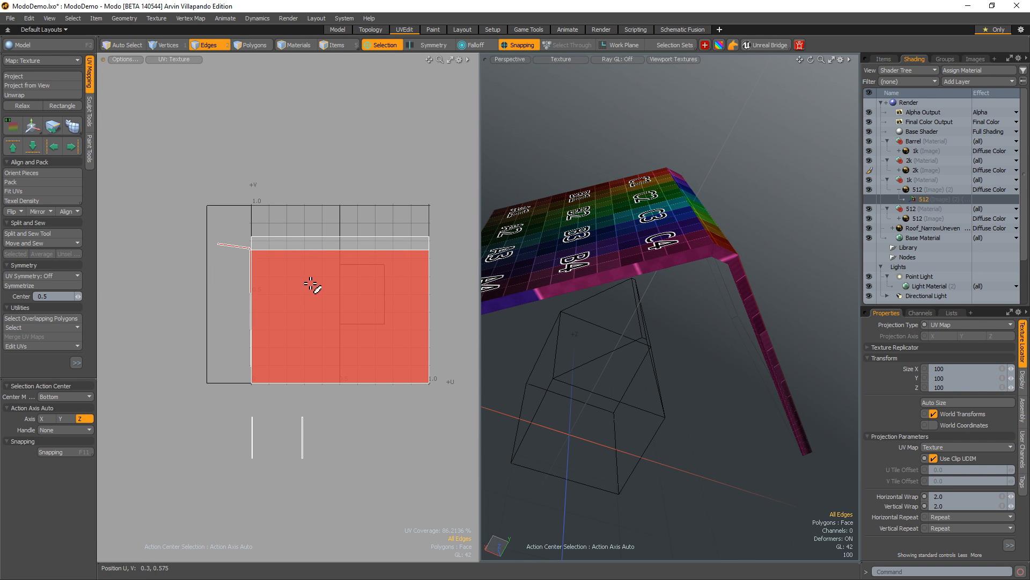
left_click_drag(248, 263, 278, 249, "ctrl+alt")
key("ctrl+z")
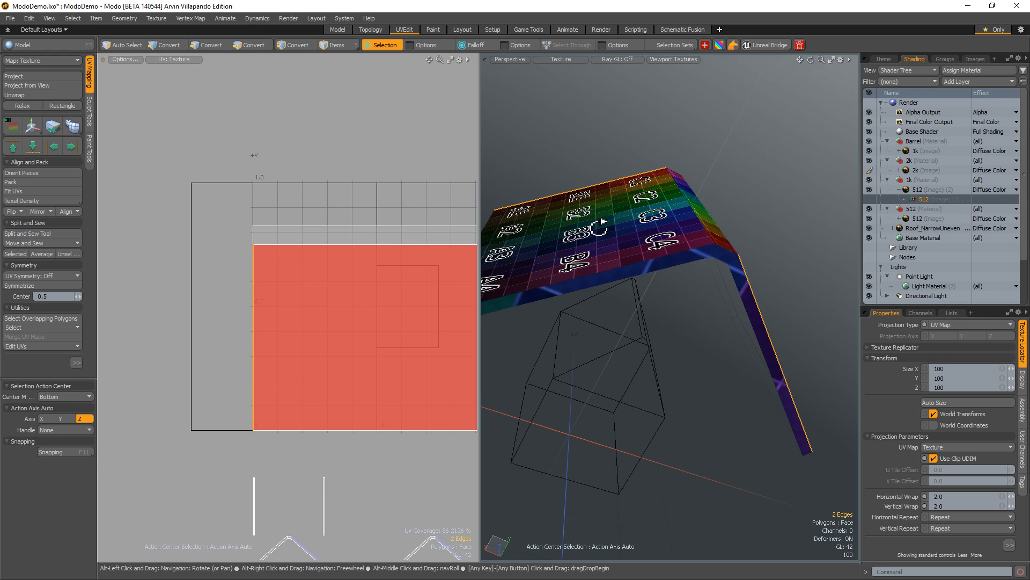
- Examine the roof model and UV layout to identify the trim strip adjoining the main roof shell's left edge
left_click_drag(599, 228, 667, 287, "alt")
key("3")
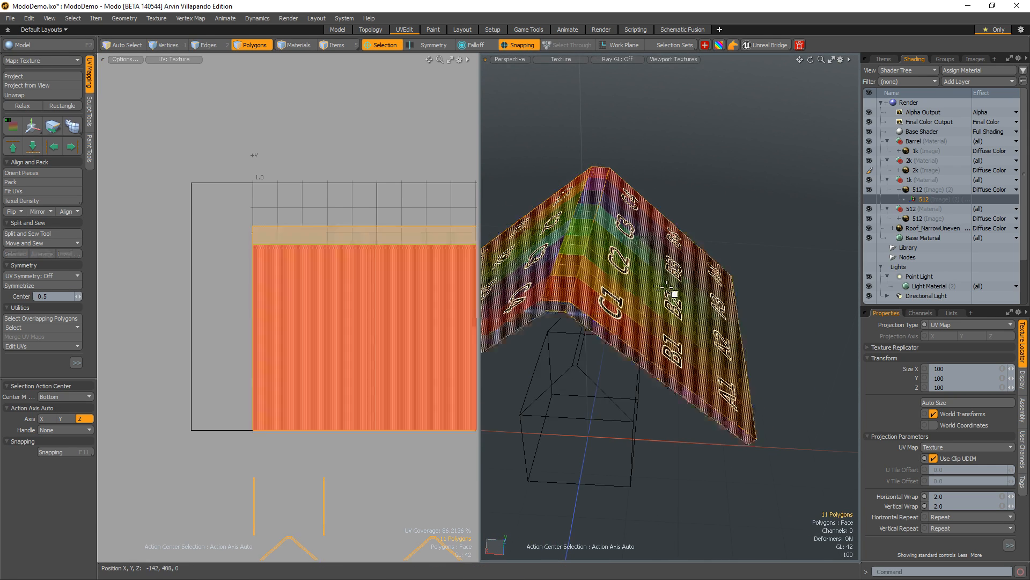
left_click(667, 292)
left_click(567, 344)
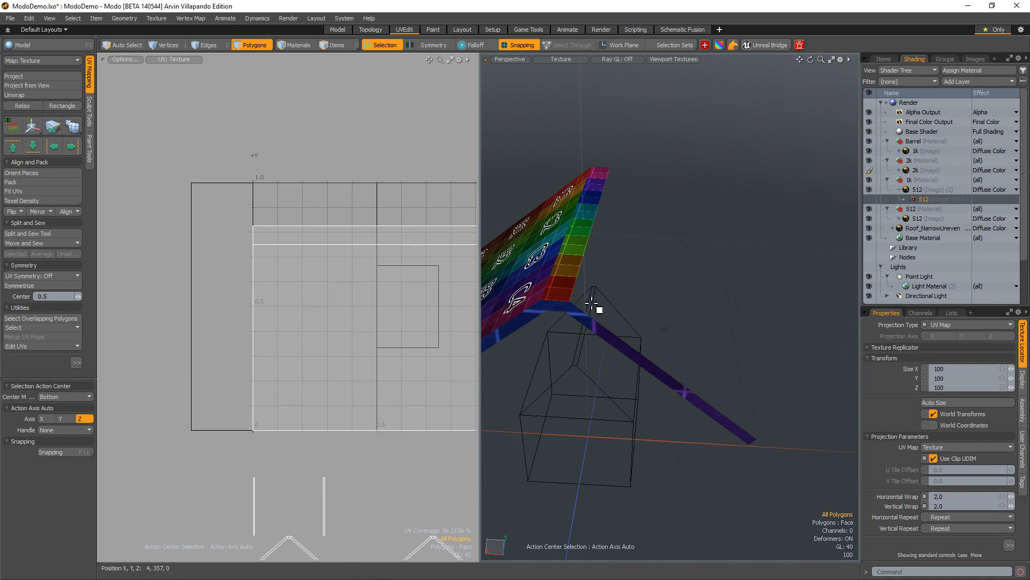
left_click_drag(596, 306, 701, 395, "alt")
key("2")
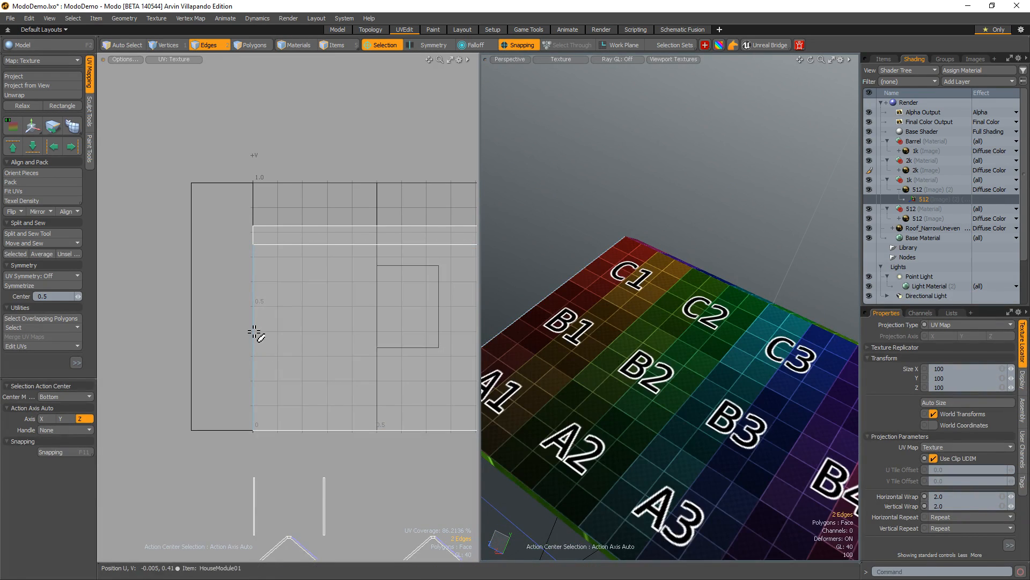
left_click(255, 334)
left_click_drag(311, 446, 304, 355, "alt")
left_click_drag(317, 496, 397, 391, "ctrl+alt")
key("3")
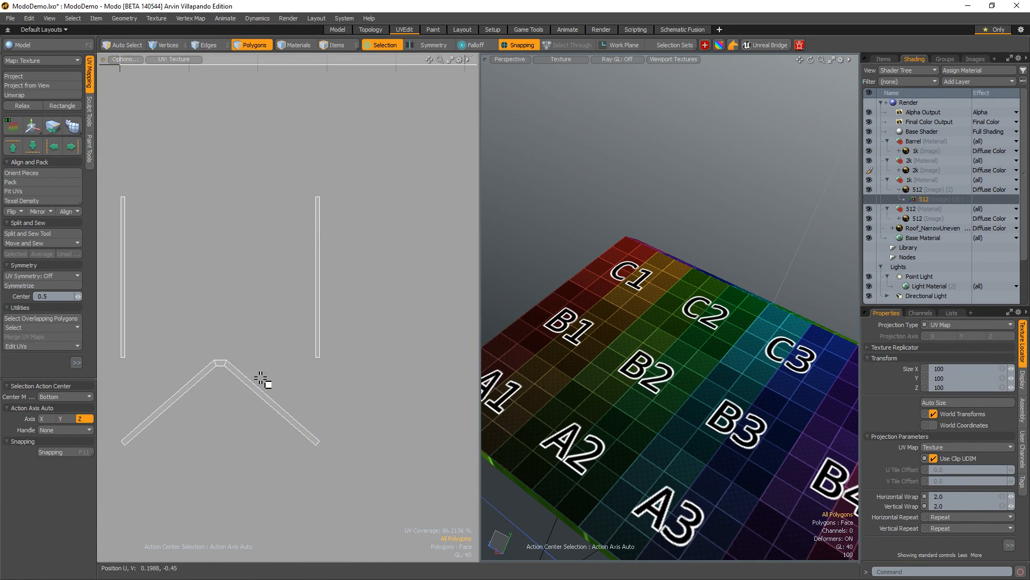
- Try to move the two sloping polygons of the first chevron-shaped UV strip
left_click(255, 391)
key("w")
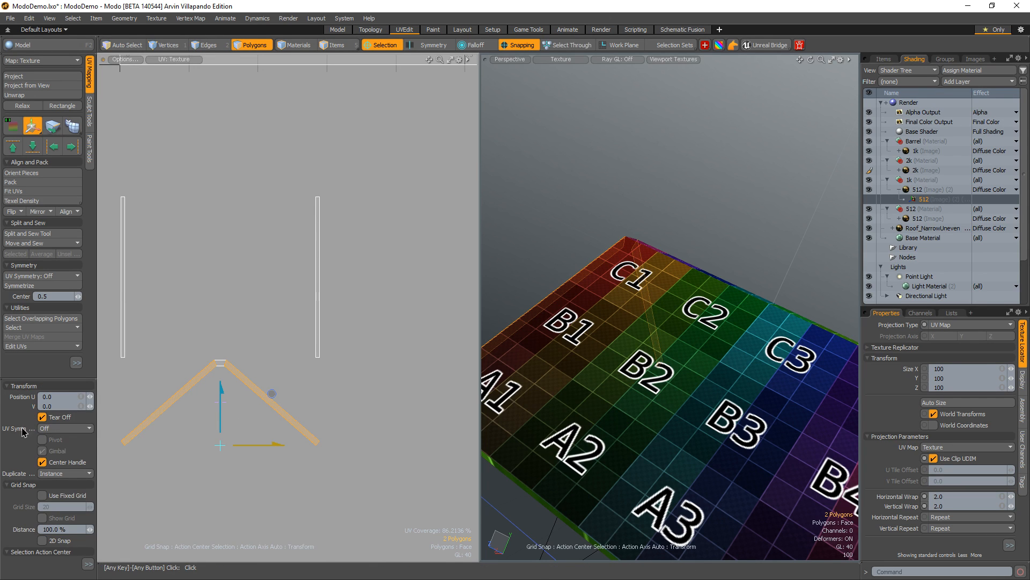
left_click_drag(271, 393, 305, 359)
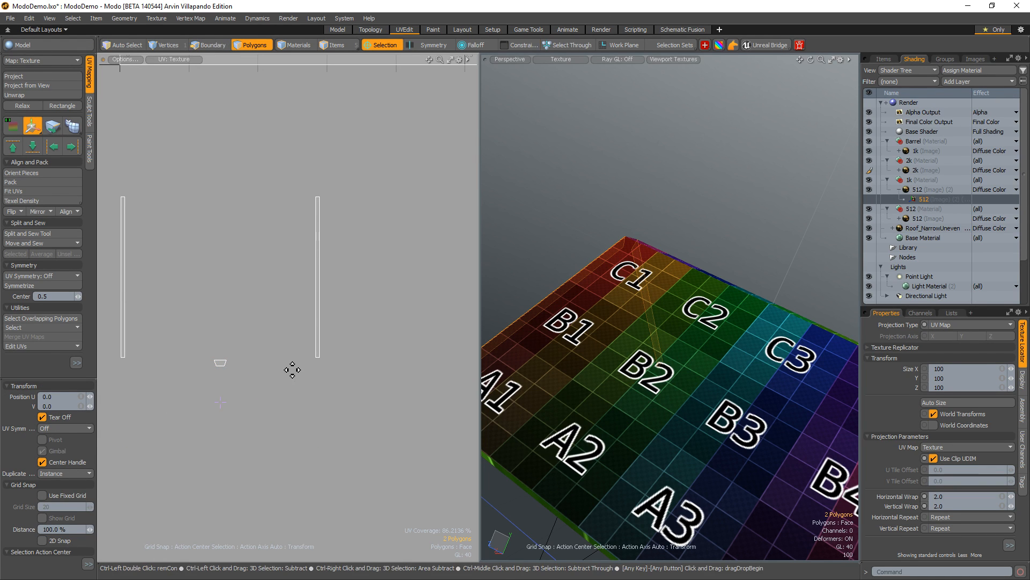
key("ctrl+z")
mouse_move(272, 394)
left_mouse_down()
mouse_move(285, 382)
mouse_move(272, 375)
left_mouse_up()
key("ctrl+z")
key("space")
left_click_drag(408, 400, 141, 403, "alt")
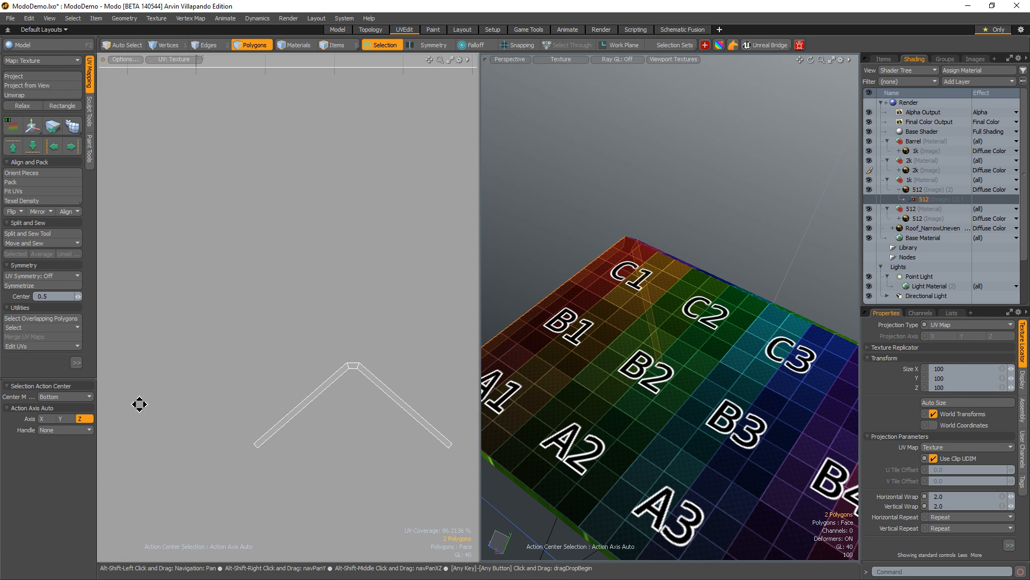
left_click(326, 385)
key("w")
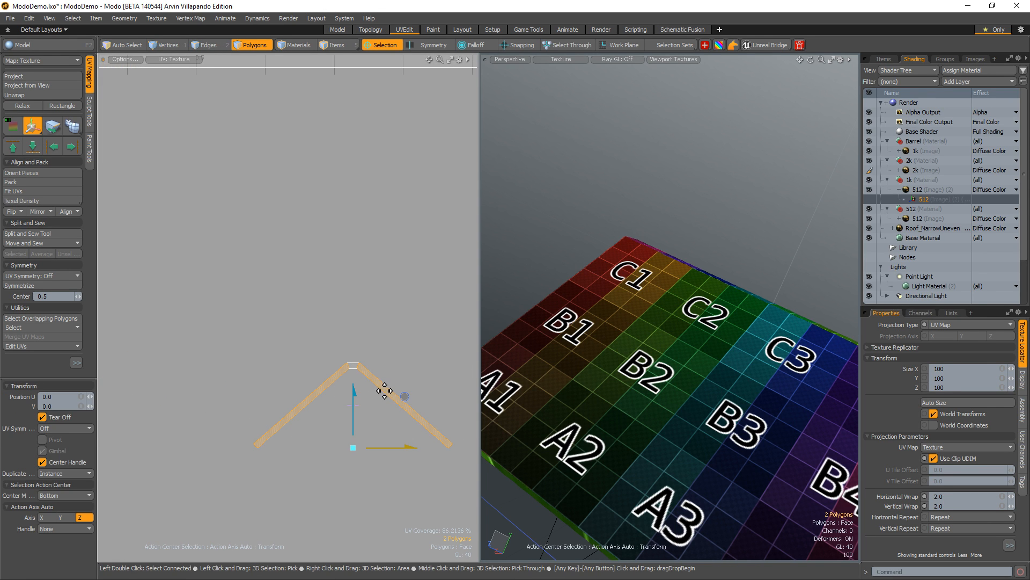
key("space")
left_click(322, 384)
left_click_drag(242, 377, 380, 366, "alt")
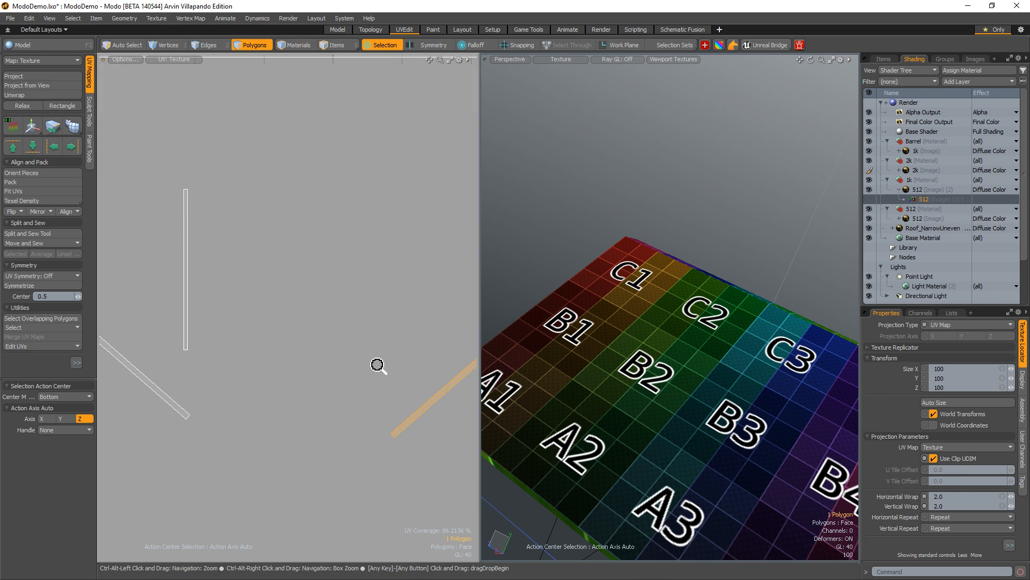
scroll(338, 367, "down", 5)
key("ctrl+z")
key("ctrl+z")
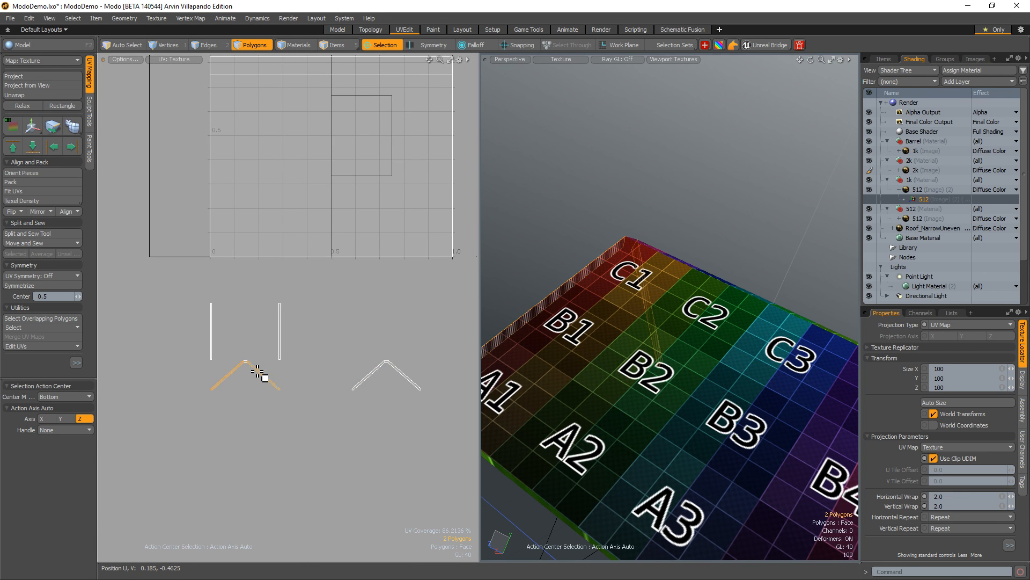
- Select both chevron-shaped UV strips and straighten them with the Rectangle command
double_click(258, 371)
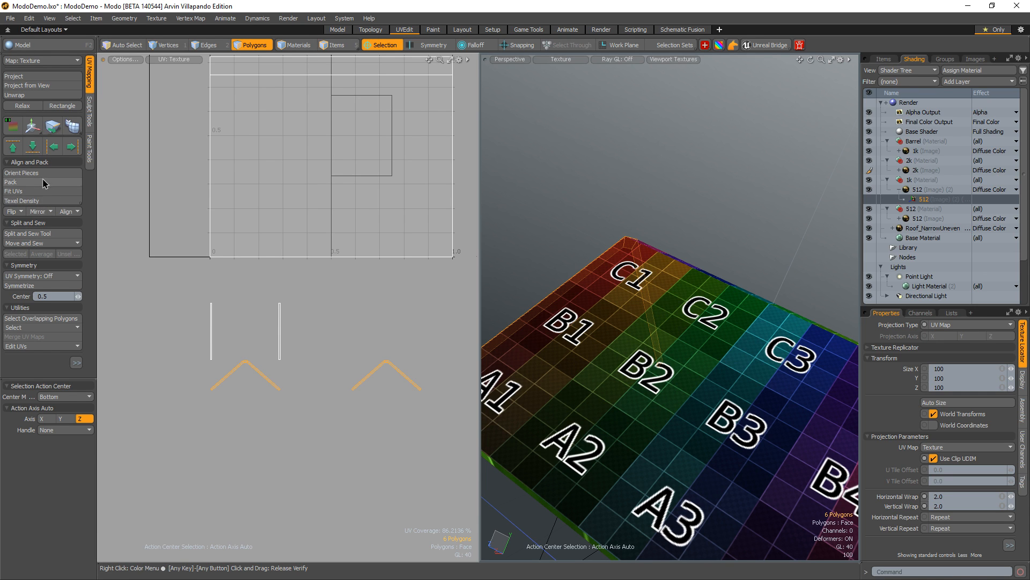
left_click(70, 110)
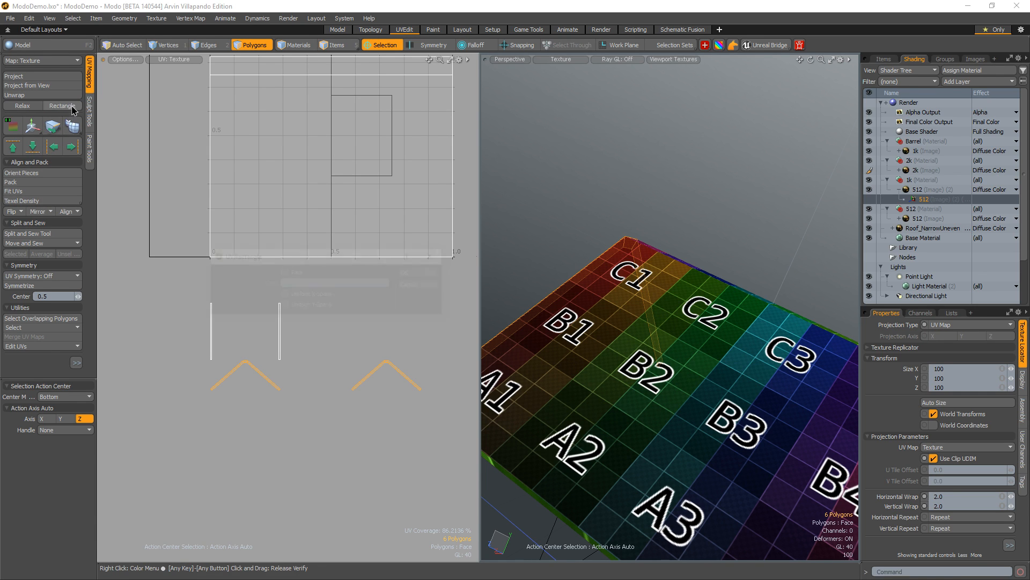
left_click(429, 276)
left_click(336, 341)
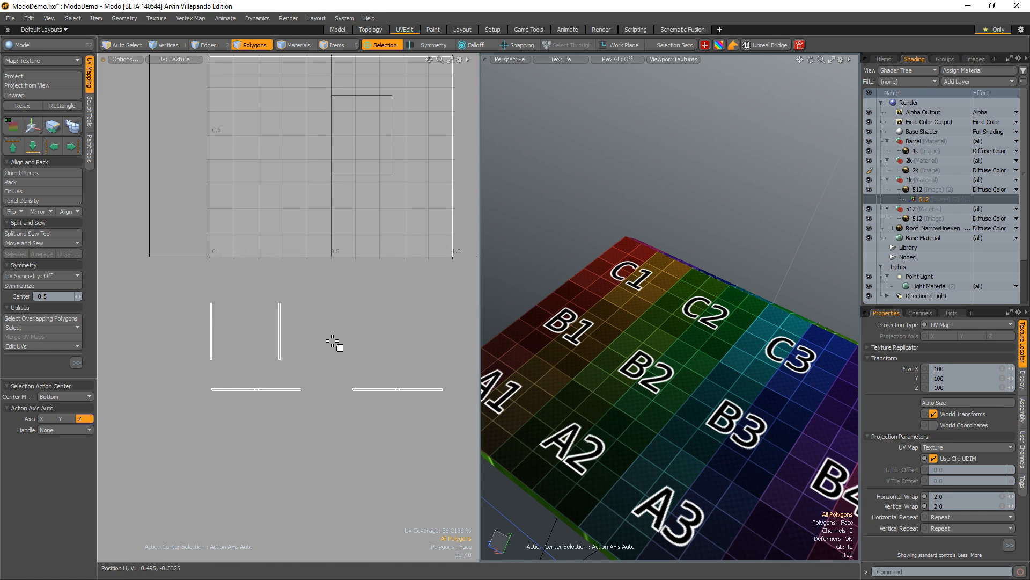
- Try Move and Sew on the main roof shell's left edge to attach the straightened horizontal strip
left_click_drag(221, 208, 221, 241, "alt")
key("2")
right_click(207, 194)
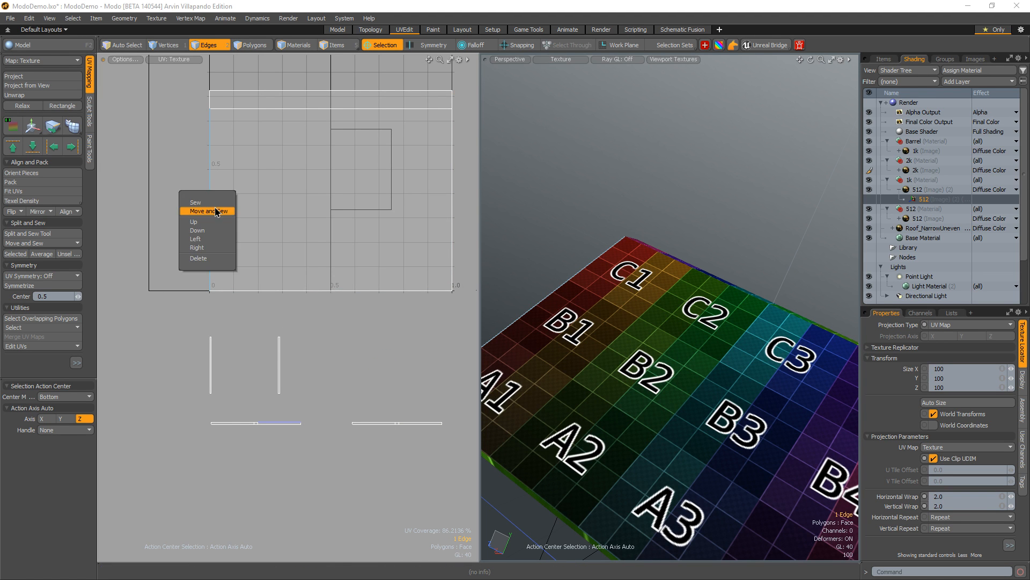
left_click(210, 212)
left_click(411, 282)
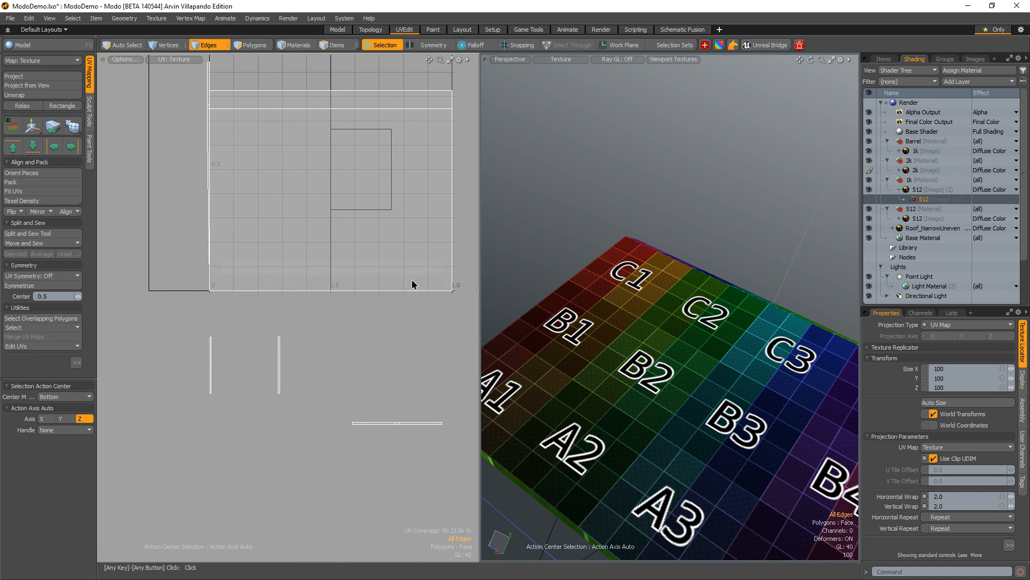
key("ctrl+z")
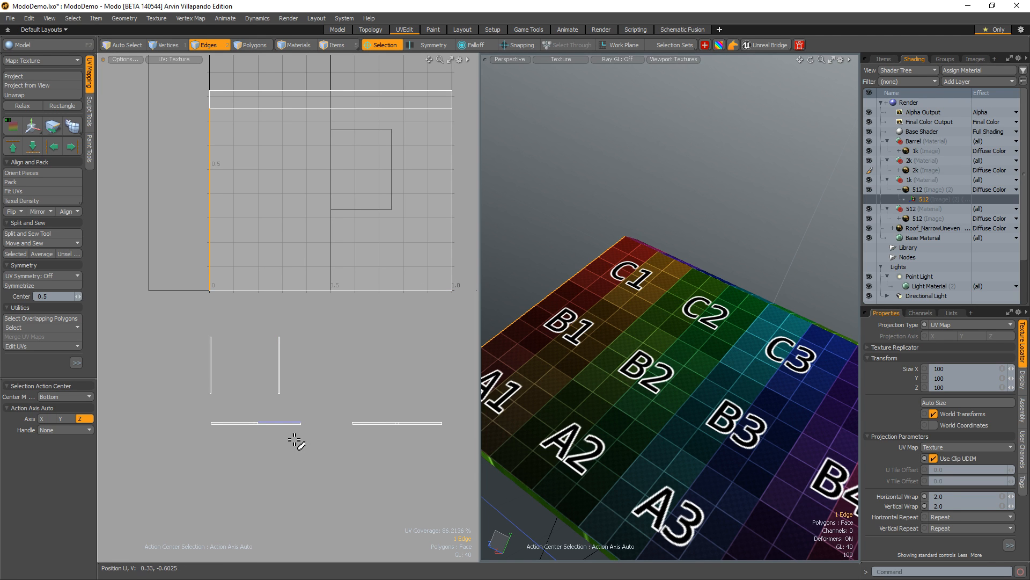
- Rotate the first straightened UV strip so it stands vertically
key("3")
double_click(286, 424)
key("e")
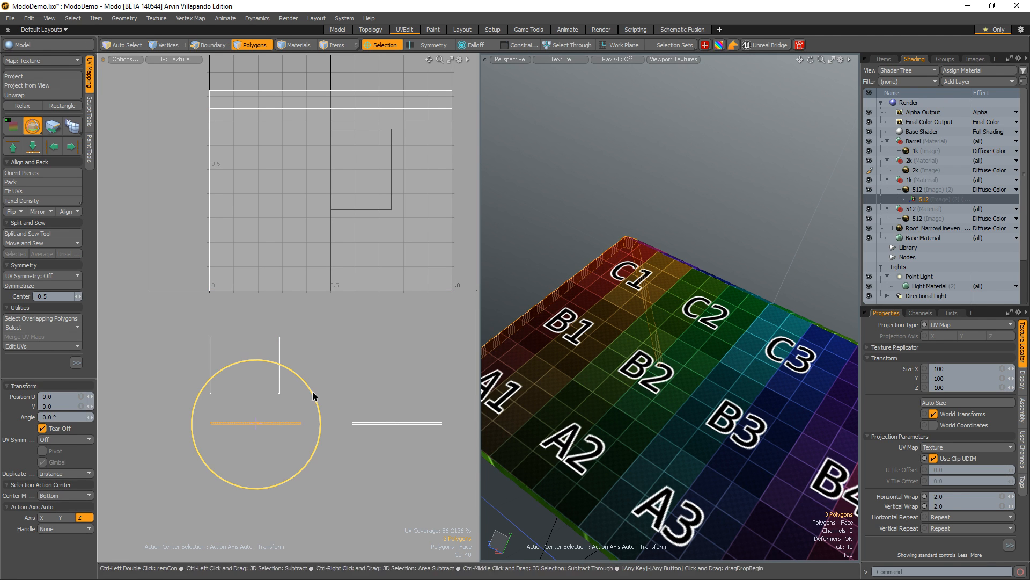
left_click_drag(315, 395, 284, 478, "ctrl")
- Try to attach the vertical strip to the roof shell's left edge using Move and Sew
key("2")
left_click(221, 223)
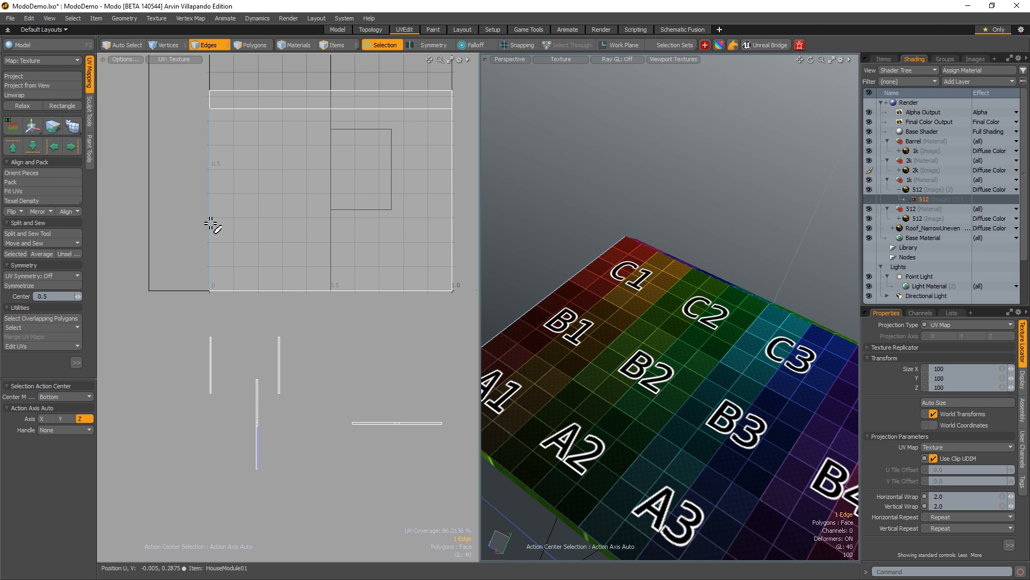
right_click(211, 224)
left_click(223, 237)
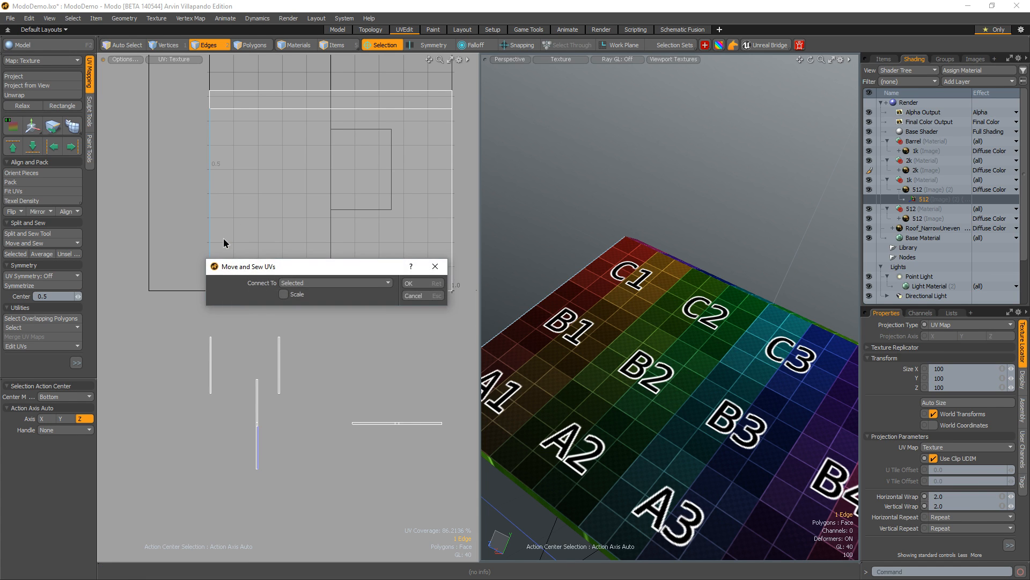
key("Return")
- Tear the lower polygon off the vertical UV strip and move it by U -0.2982, V 0.5853, beside the roof shell's lower left corner
key("3")
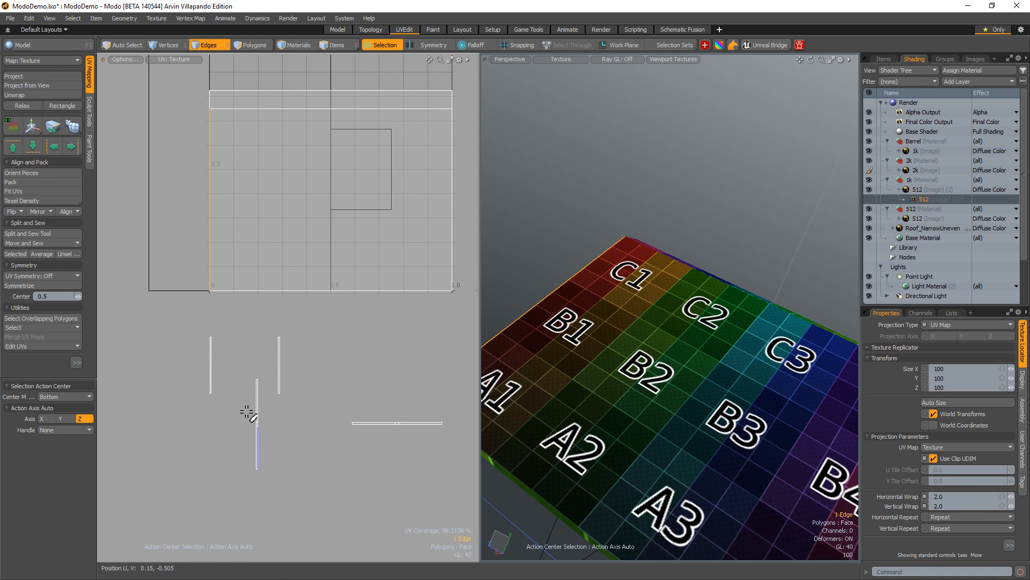
double_click(260, 449)
left_click(262, 450)
key("w")
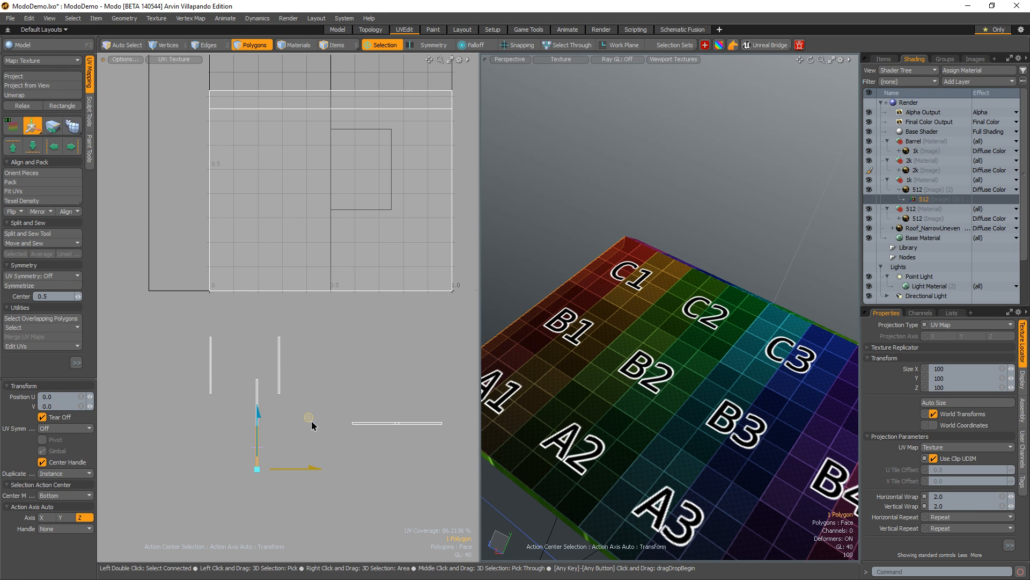
left_click_drag(234, 299, 252, 269, "alt")
left_click_drag(252, 270, 278, 269, "ctrl+alt")
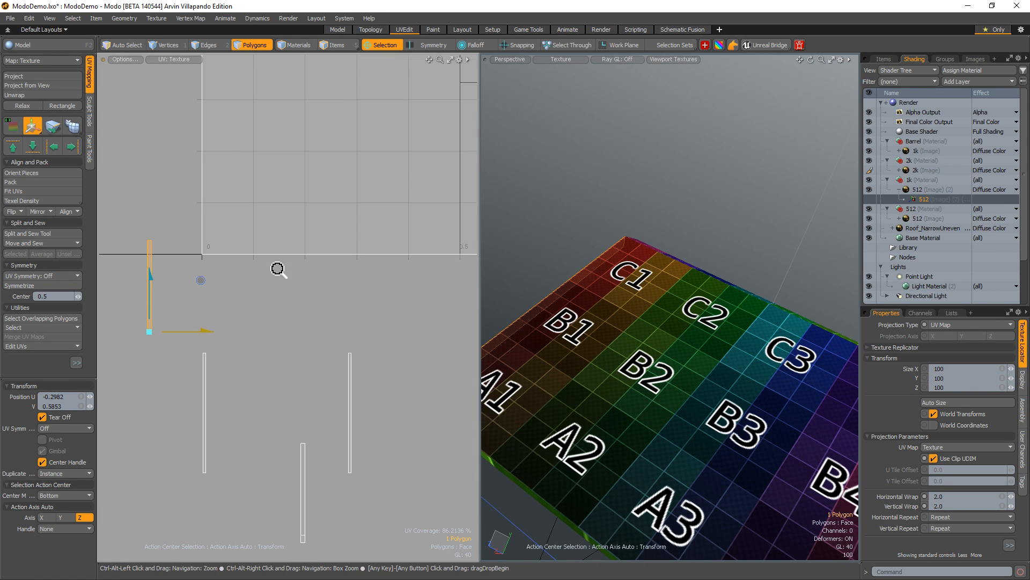
key("q")
left_click(217, 287)
- Try Move and Sew on the roof shell's left edge to attach the separated strip polygon
left_click_drag(181, 292, 221, 416, "alt")
key("2")
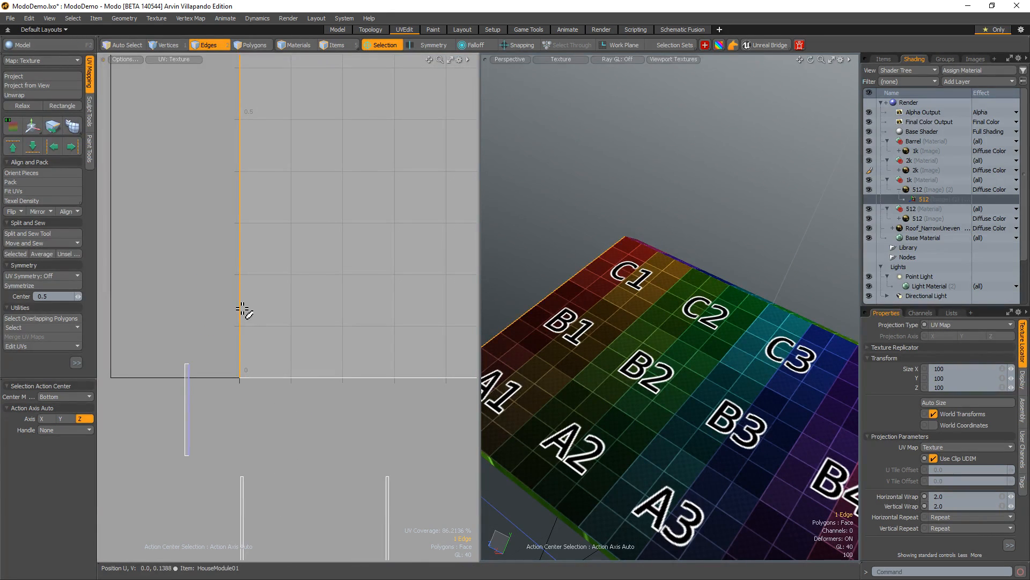
right_click(242, 310)
left_click(255, 328)
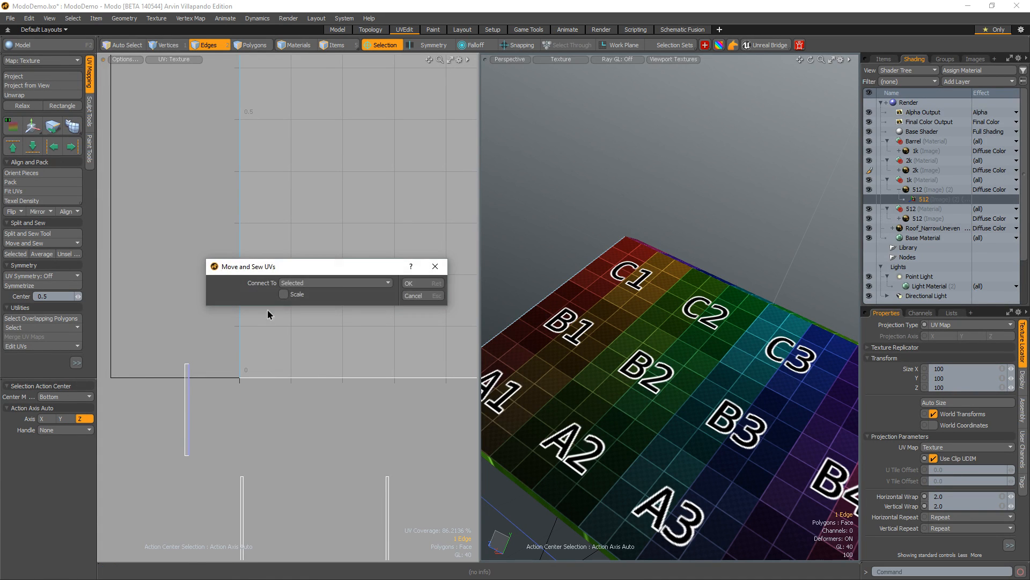
left_click(428, 283)
- Scale the separated strip polygon up proportionally to nearly the height of the roof shell's left edge
key("3")
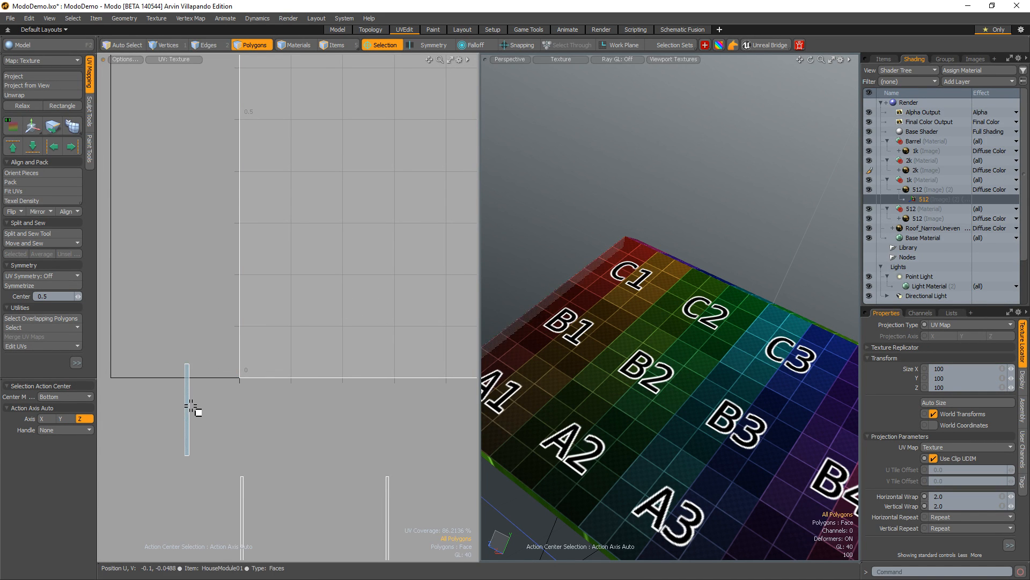
left_click(193, 412)
key("y")
left_click_drag(241, 403, 349, 403)
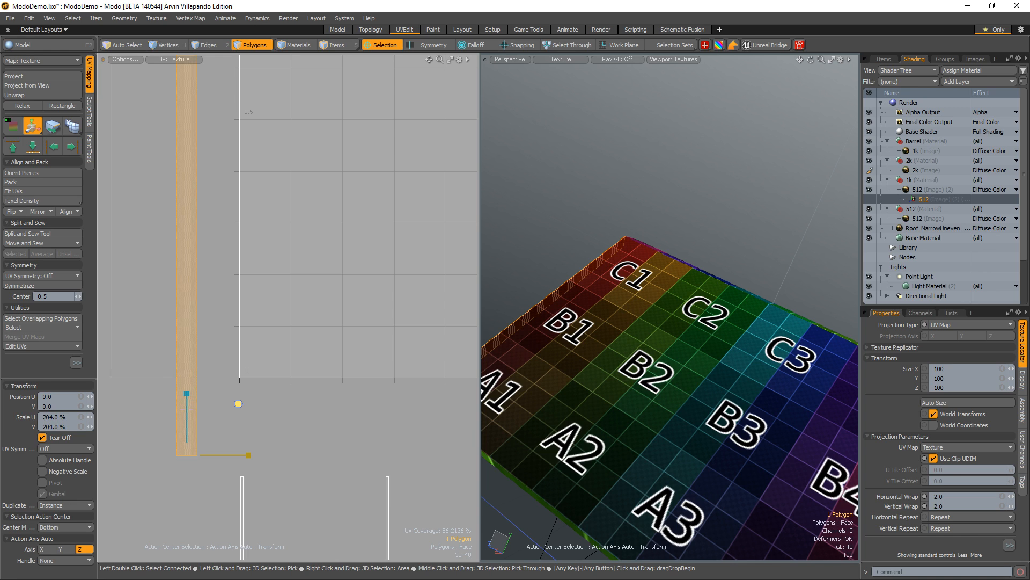
left_click_drag(239, 403, 246, 403)
left_click_drag(203, 334, 204, 396, "alt")
key("space")
- Attach the enlarged strip to the roof shell's left edge using Move and Sew with Connect To set to Selected
key("2")
left_click_drag(232, 317, 259, 305)
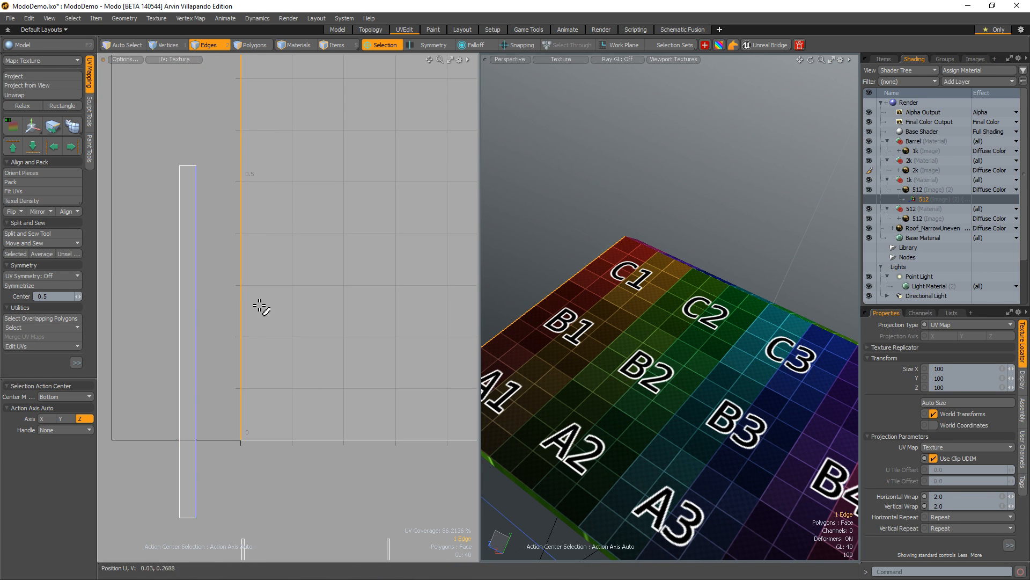
right_click(246, 295)
left_click(258, 313)
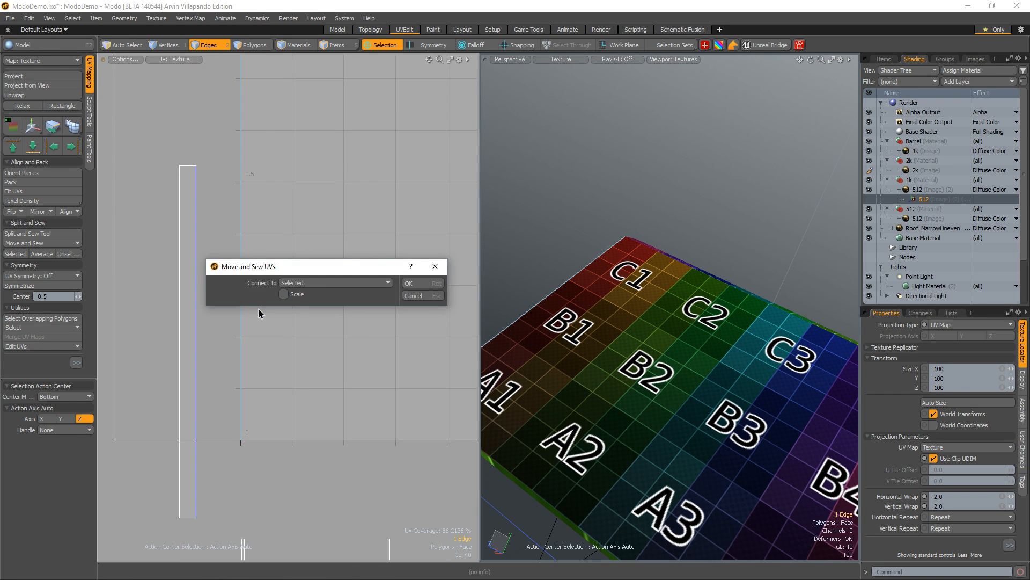
key("Return")
scroll(242, 336, "down", 3)
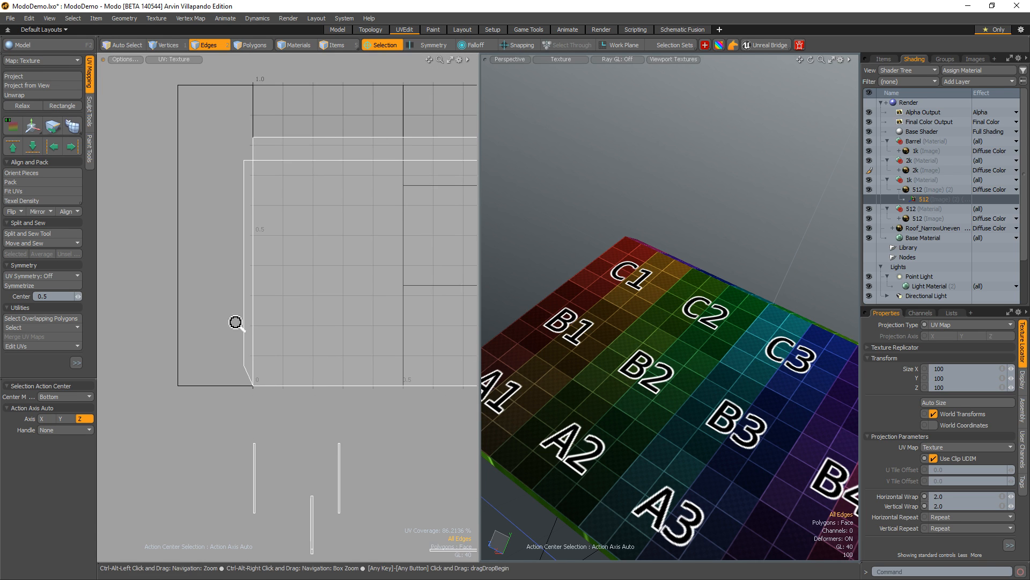
- Move the sewn strip's lower outer vertex by V -0.0688 with snapping, aligning it with the roof shell's bottom edge
key("1")
key("w")
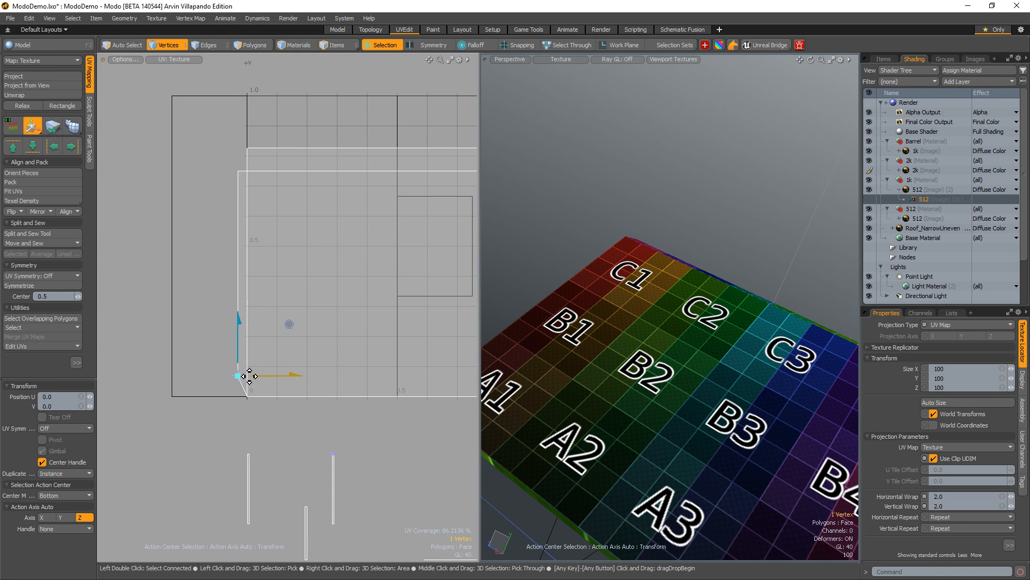
key("x")
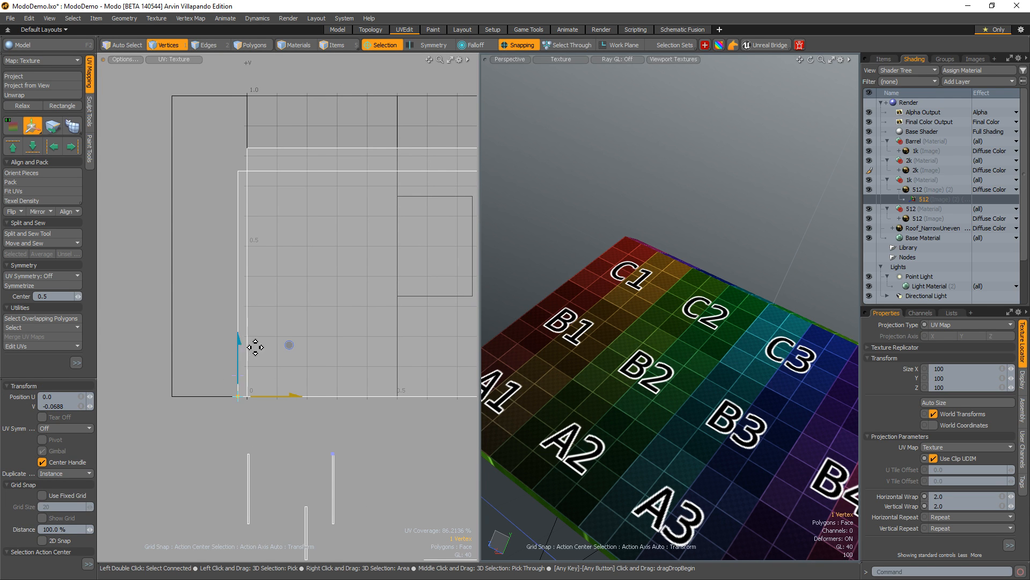
- Select the roof shell's right border edge in the UV layout to identify its matching trim strip
left_click_drag(348, 320, 147, 317, "alt")
left_click_drag(315, 304, 268, 306, "ctrl+alt")
key("2")
left_click_drag(359, 331, 298, 306, "alt")
left_click(303, 288)
left_click_drag(546, 371, 552, 354, "alt")
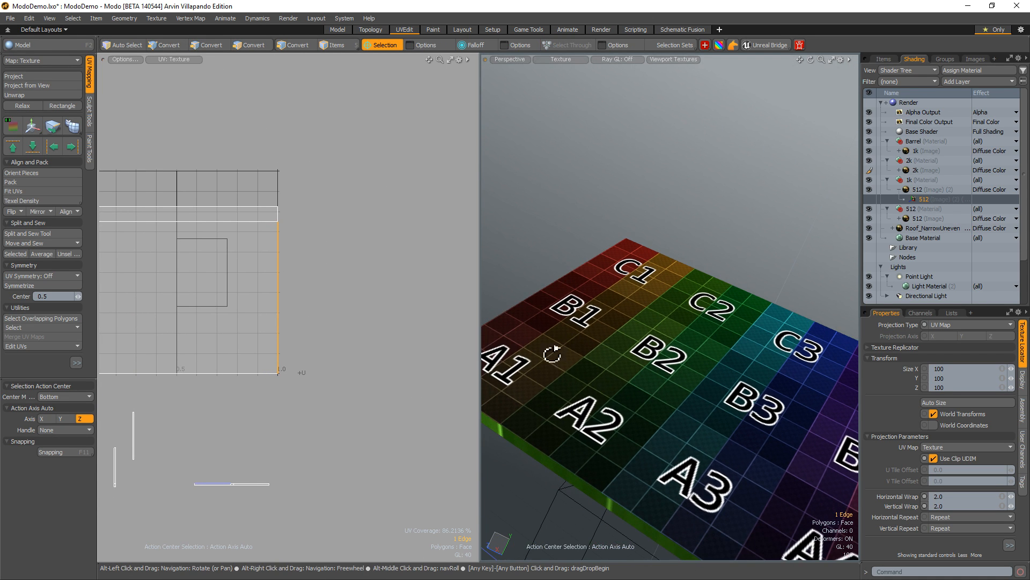
right_click(286, 288)
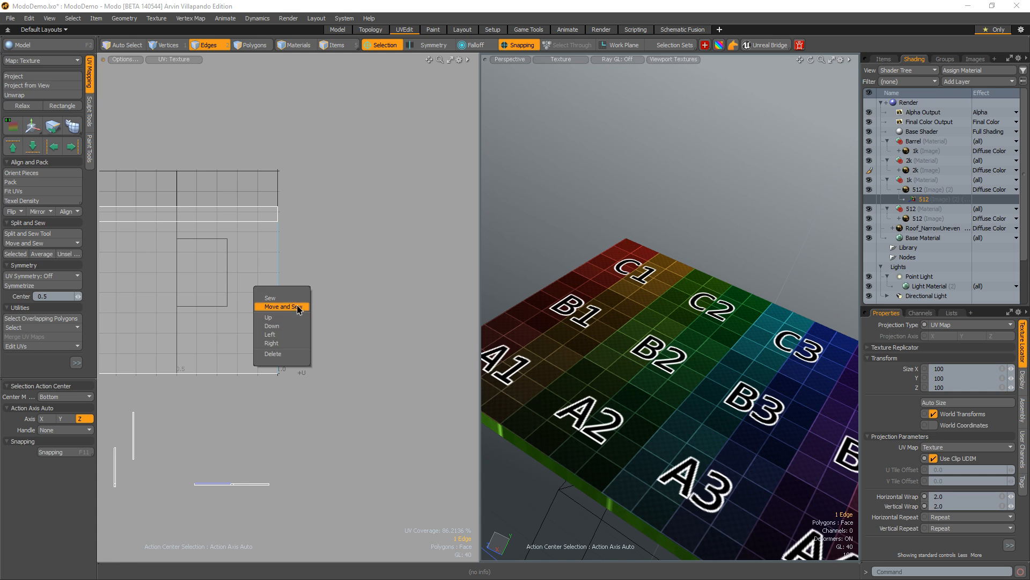
left_click(283, 302)
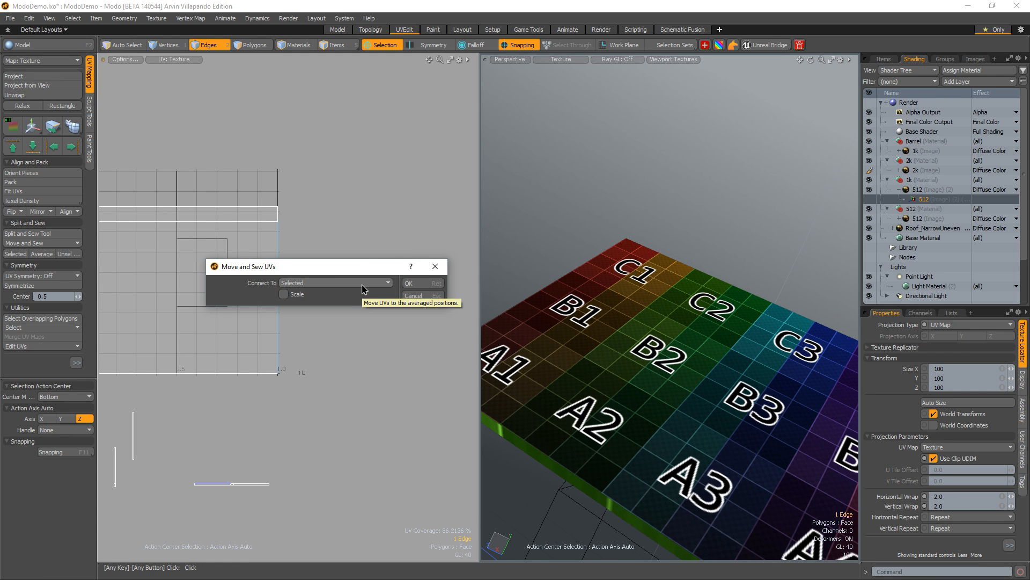
left_click(364, 289)
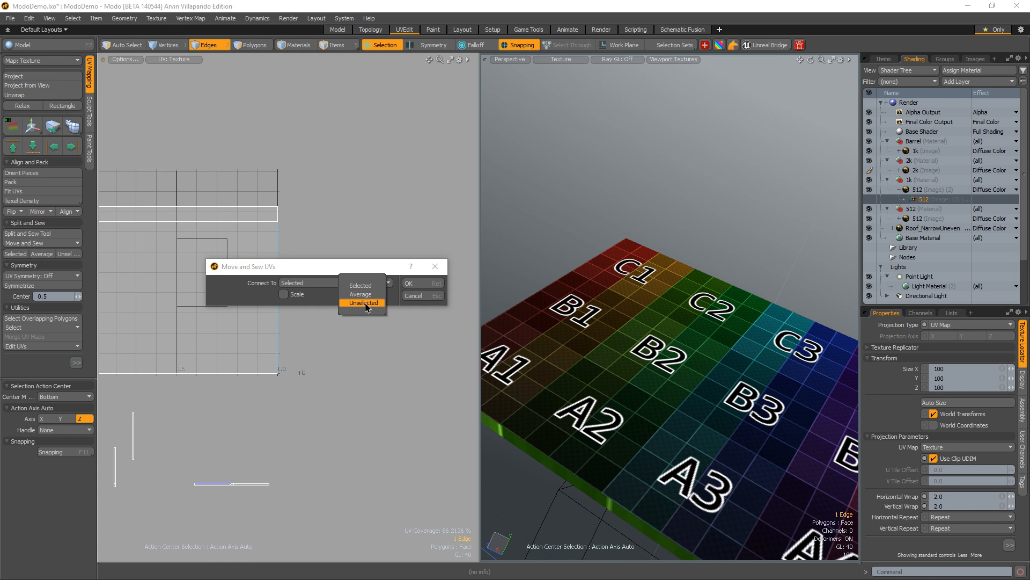
left_click(243, 476)
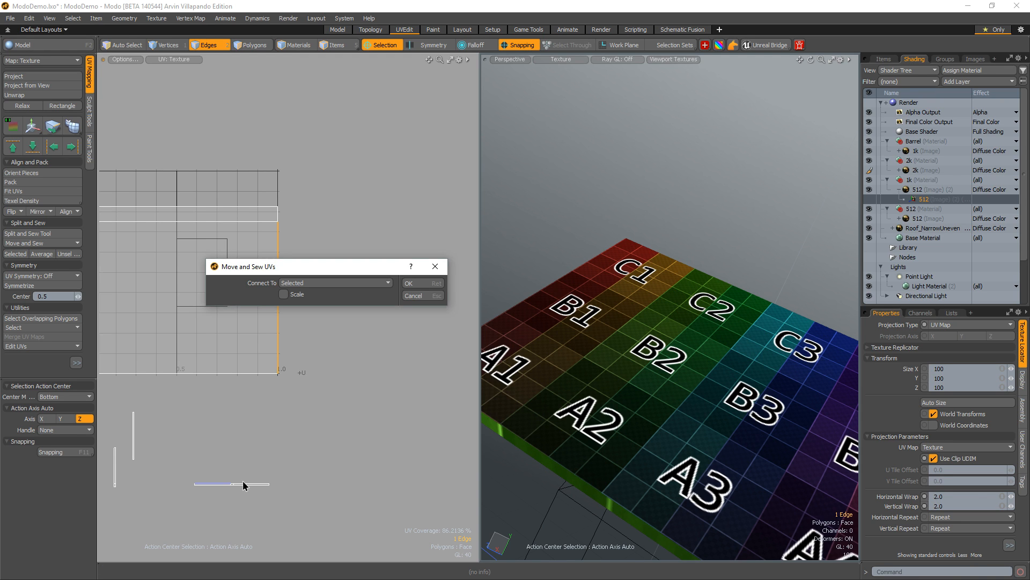
left_click(414, 298)
- Rotate the separate horizontal trim strip below the roof shell by 90° so it stands vertical
key("3")
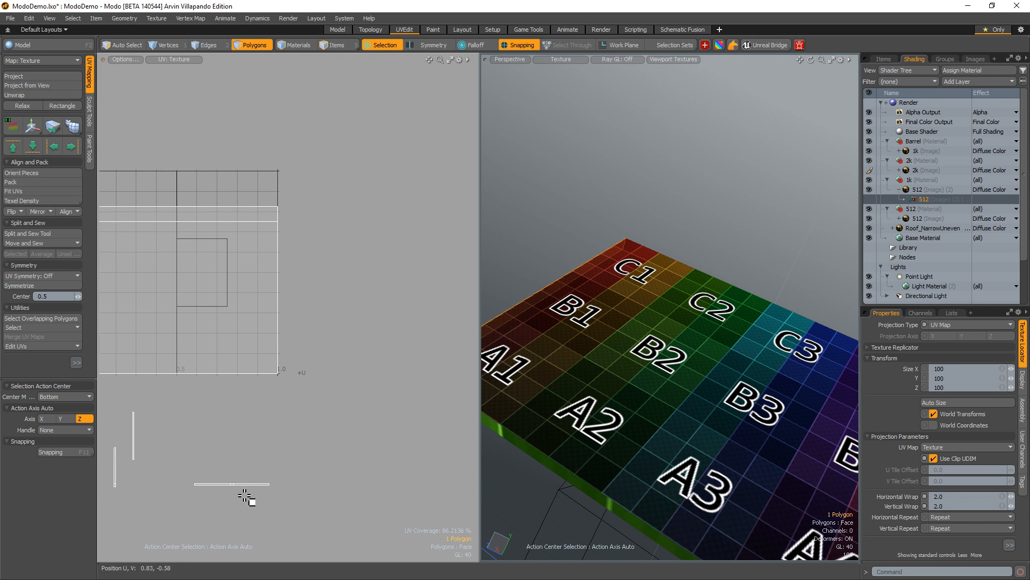
double_click(249, 489)
key("e")
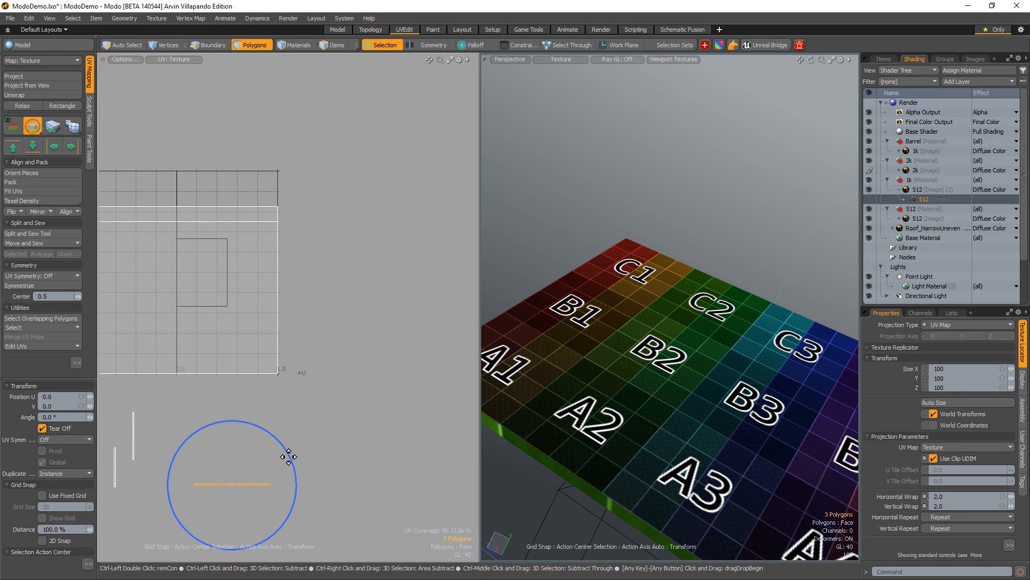
left_click_drag(185, 437, 242, 446)
left_click_drag(138, 445, 132, 456, "ctrl")
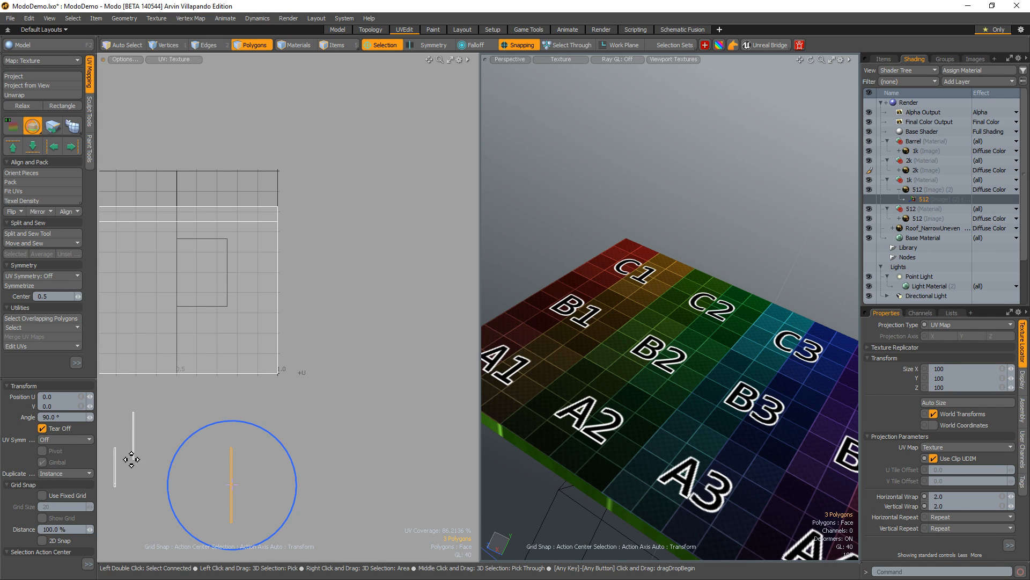
- Try moving the rotated trim strip against the roof shell's right edge with snapping
key("w")
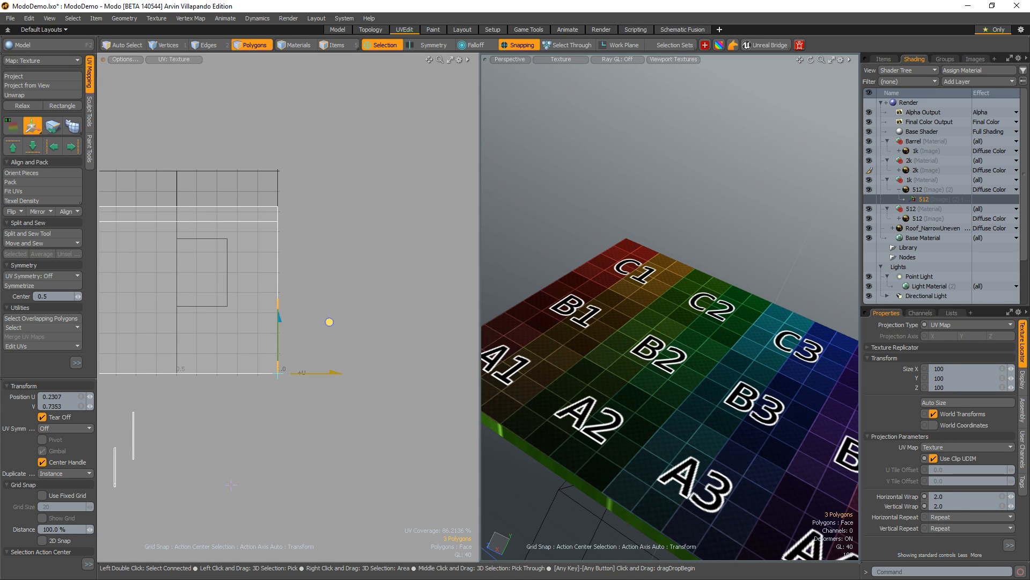
left_click_drag(329, 321, 361, 373)
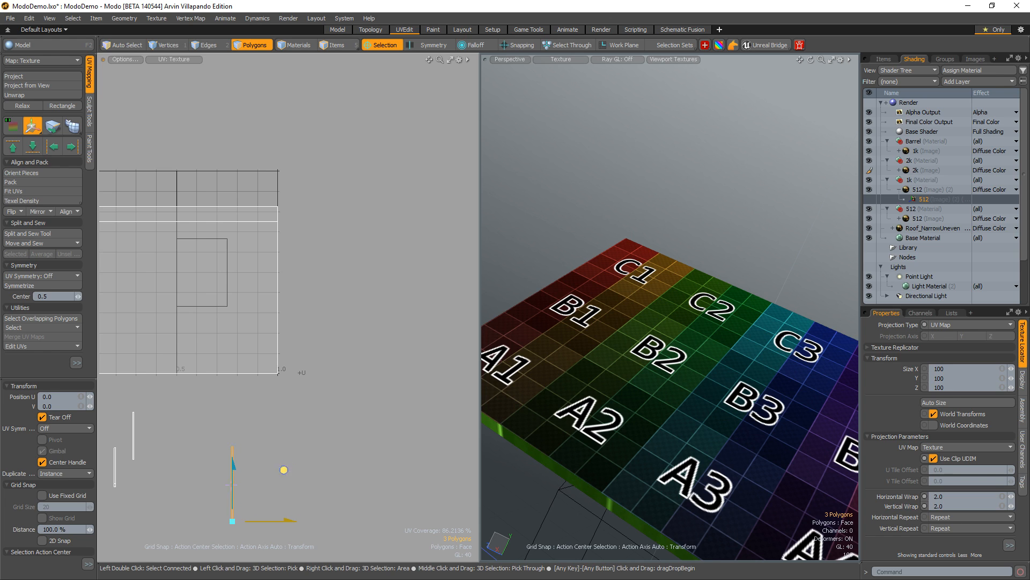
key("q")
- Scale the longer polygon of the rotated strip up proportionally to nearly the height of the roof shell's right edge
left_click(301, 490)
left_click_drag(315, 359, 429, 373, "ctrl+alt")
left_click(353, 368)
key("w")
key("e")
key("r")
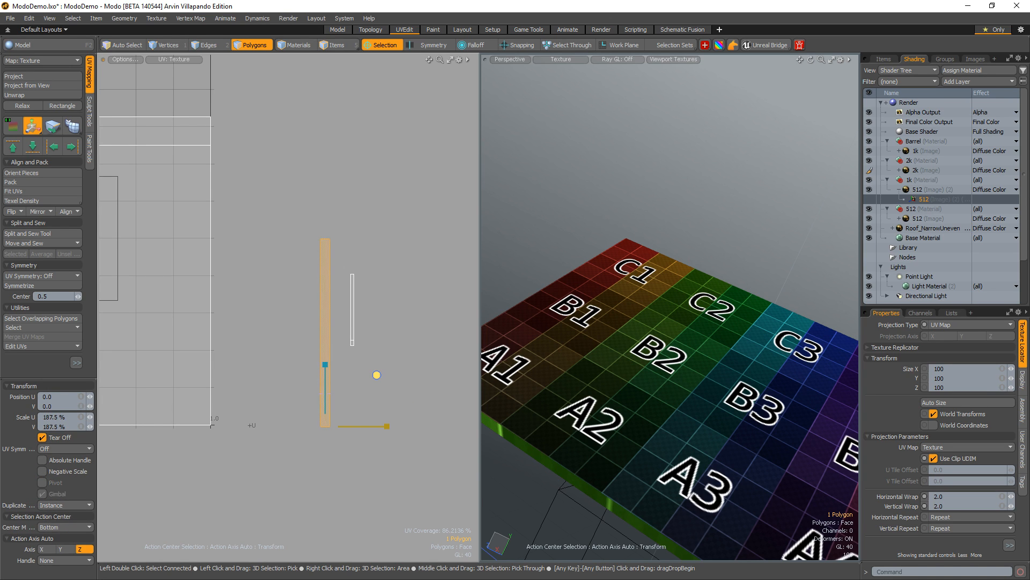
- Try Move and Sew on the roof shell's right edge with Connect To set to Unselected and Scale enabled
key("2")
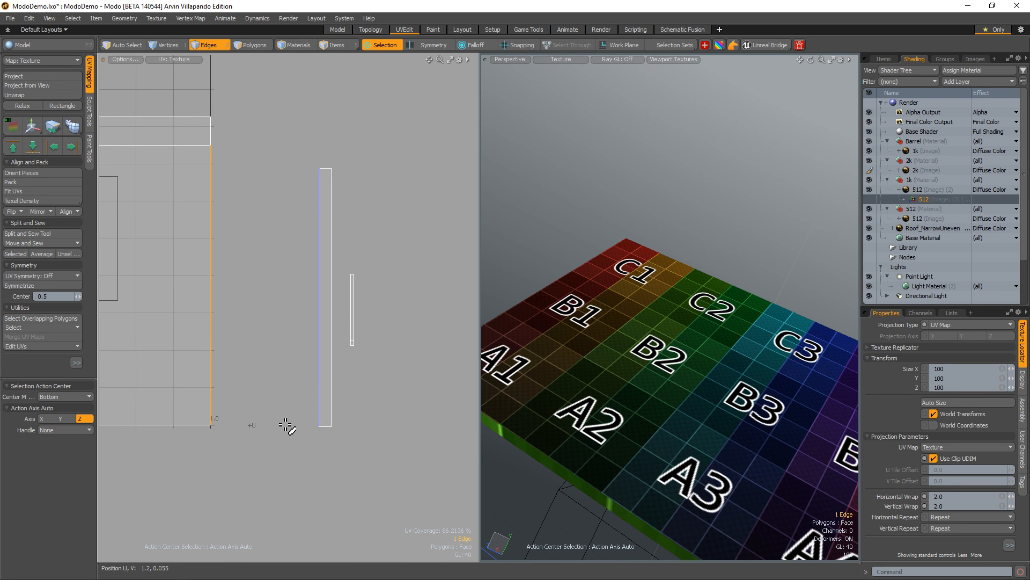
right_click(212, 220)
left_click(217, 240)
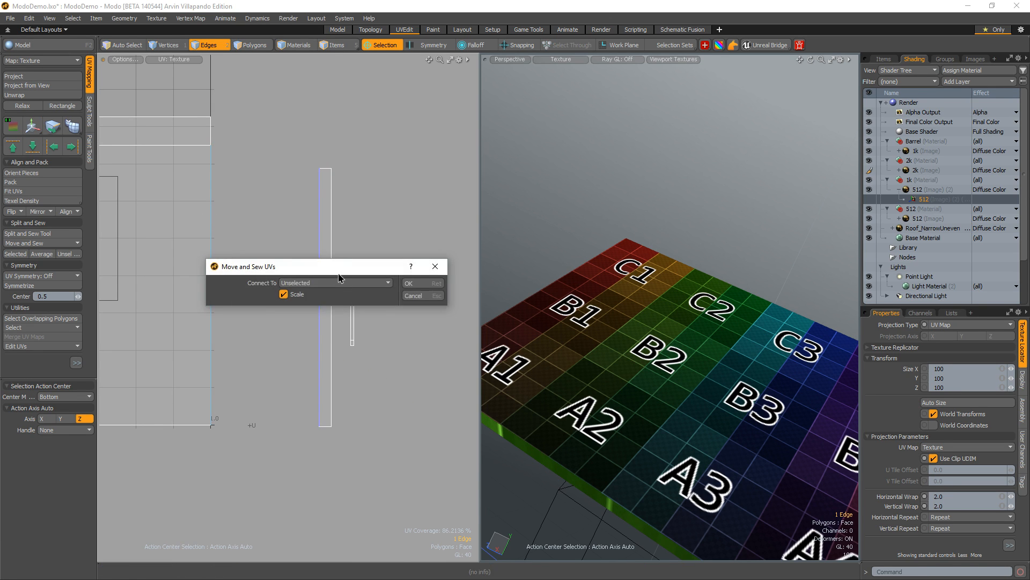
left_click(429, 284)
key("ctrl+z")
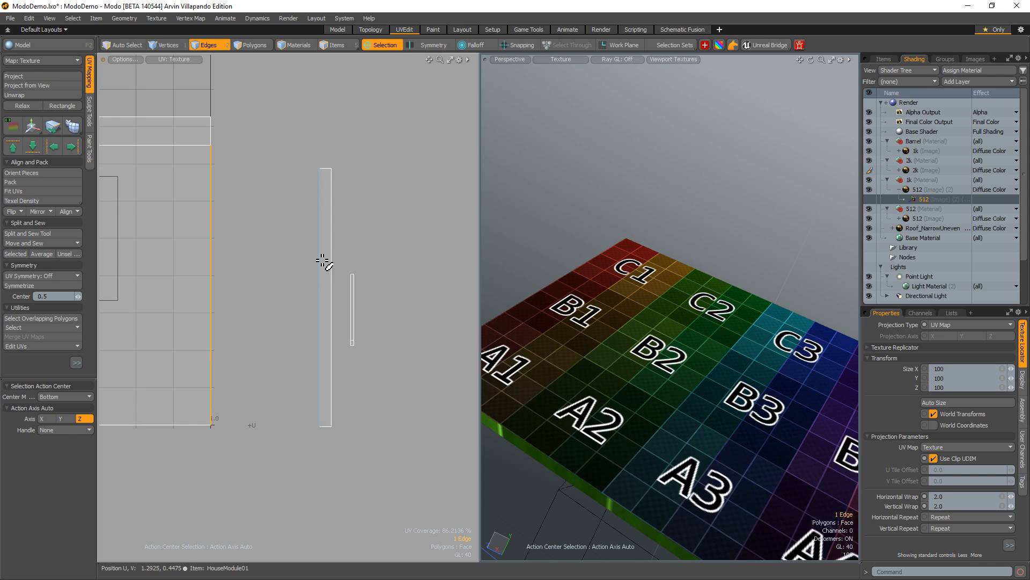
- Attach the enlarged strip to the roof shell's right edge using Move and Sew with Connect To set to Selected and Scale enabled
right_click(217, 226)
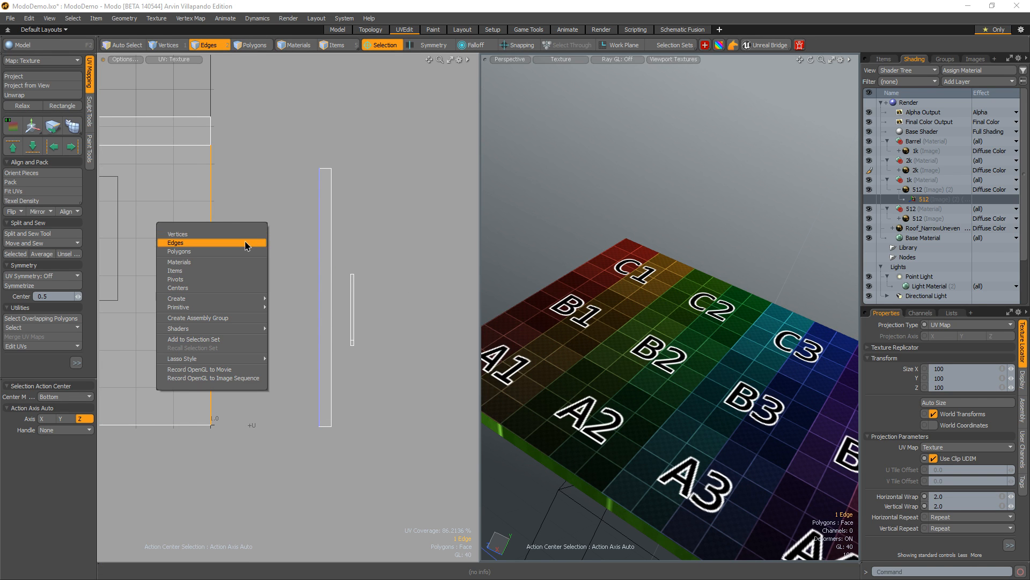
left_click(289, 183)
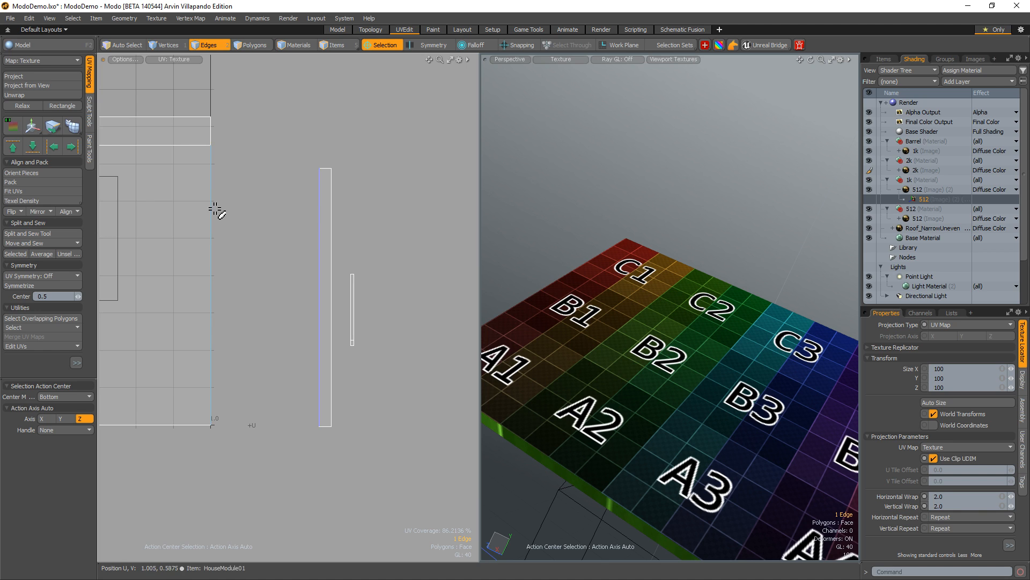
right_click(217, 210)
left_click(214, 229)
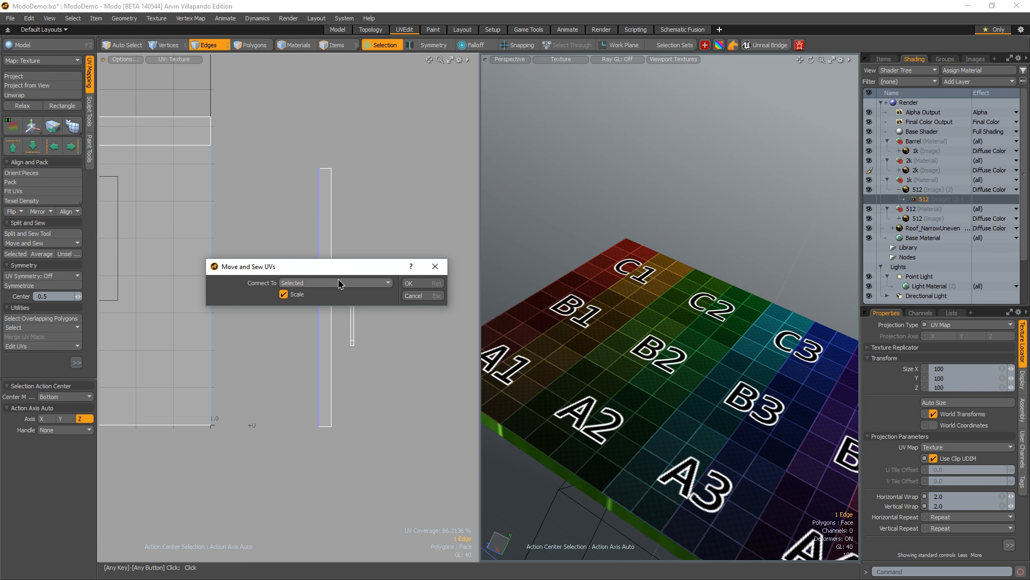
left_click(410, 283)
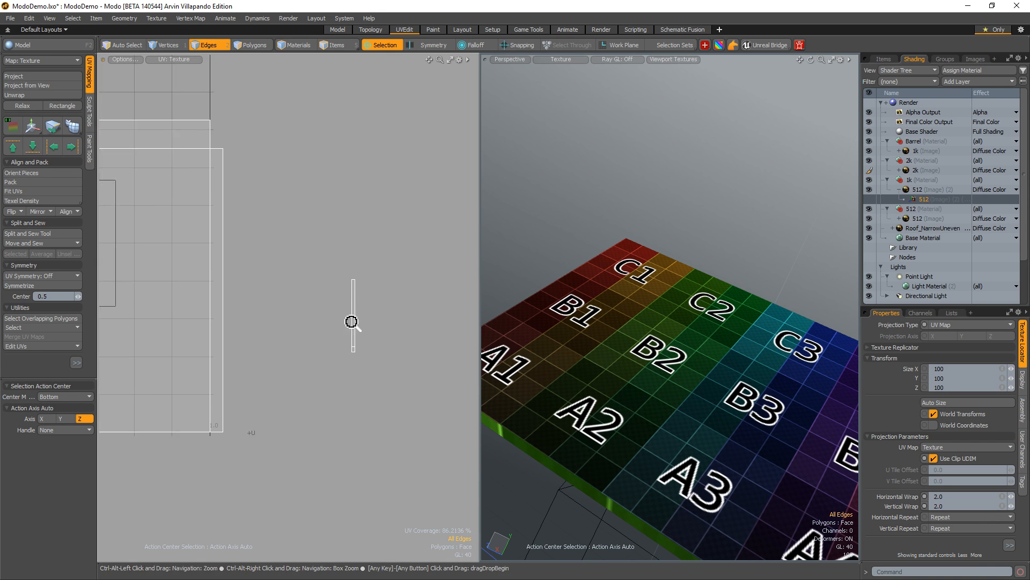
- Rotate the trim strip matching the roof shell's bottom edge to horizontal and scale it proportionally to about three-quarters of that edge's length
scroll(357, 318, "down", 6)
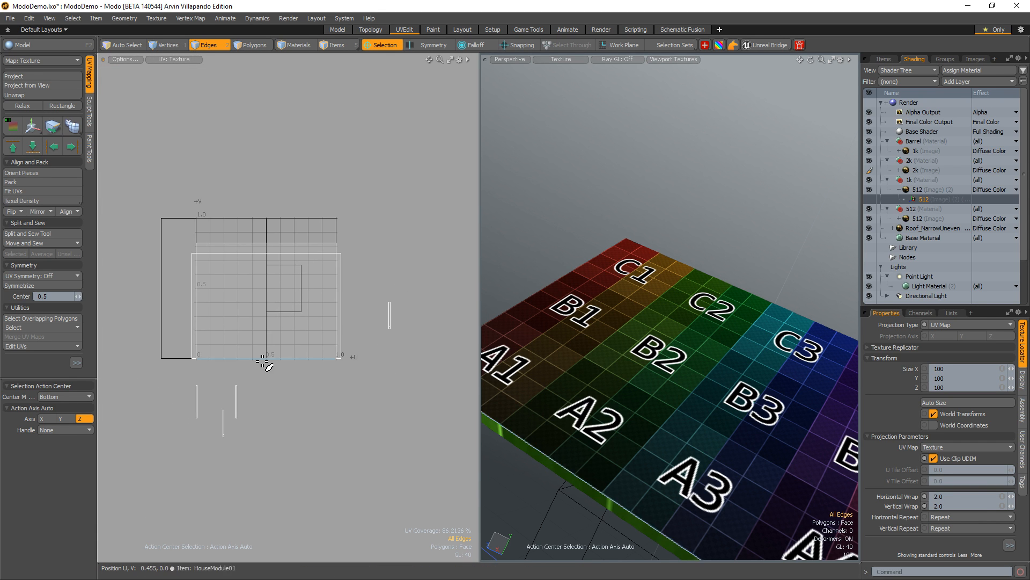
key("3")
scroll(306, 354, "up", 2)
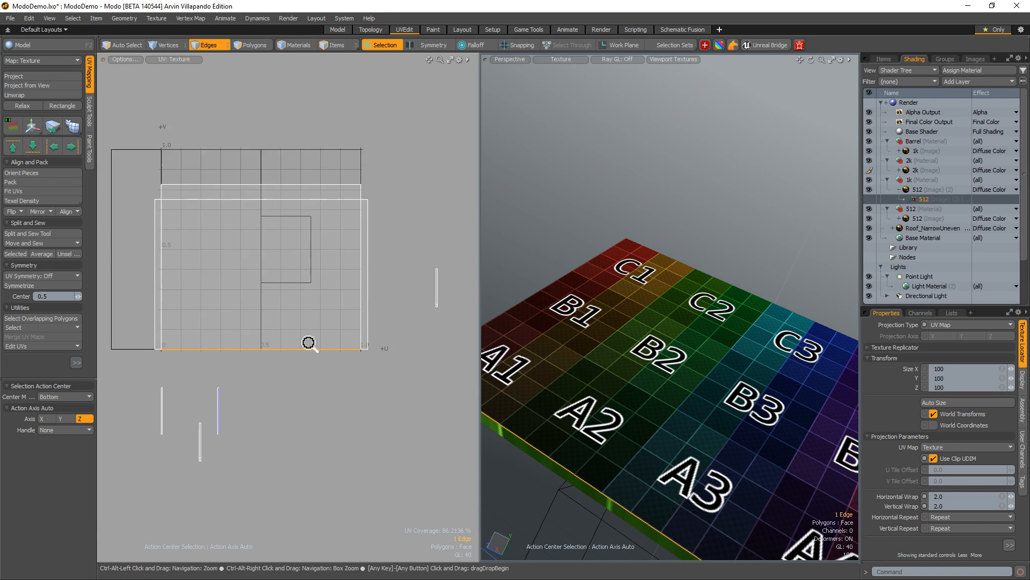
left_click(217, 408)
key("y")
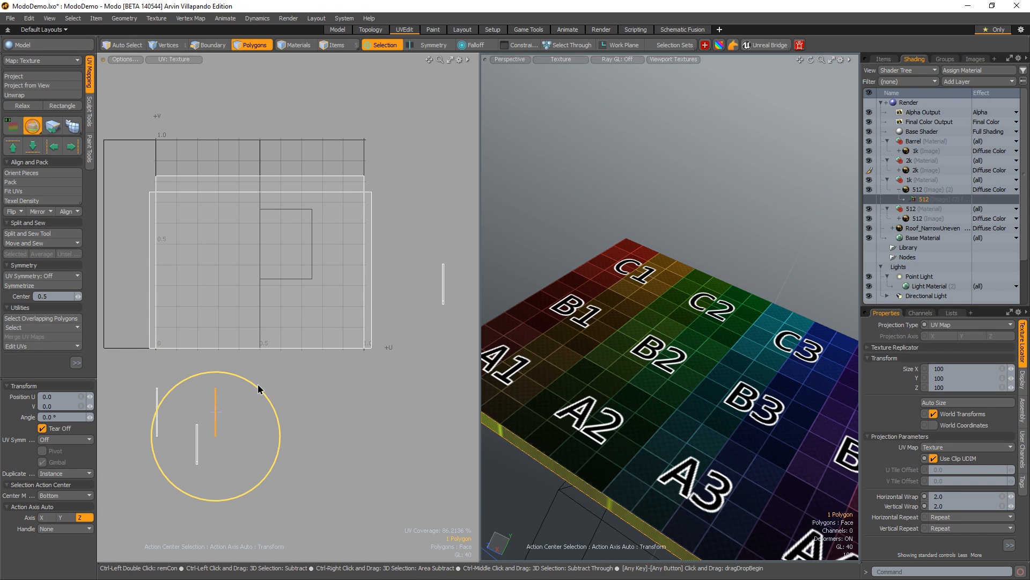
left_click_drag(262, 387, 142, 421)
key("r")
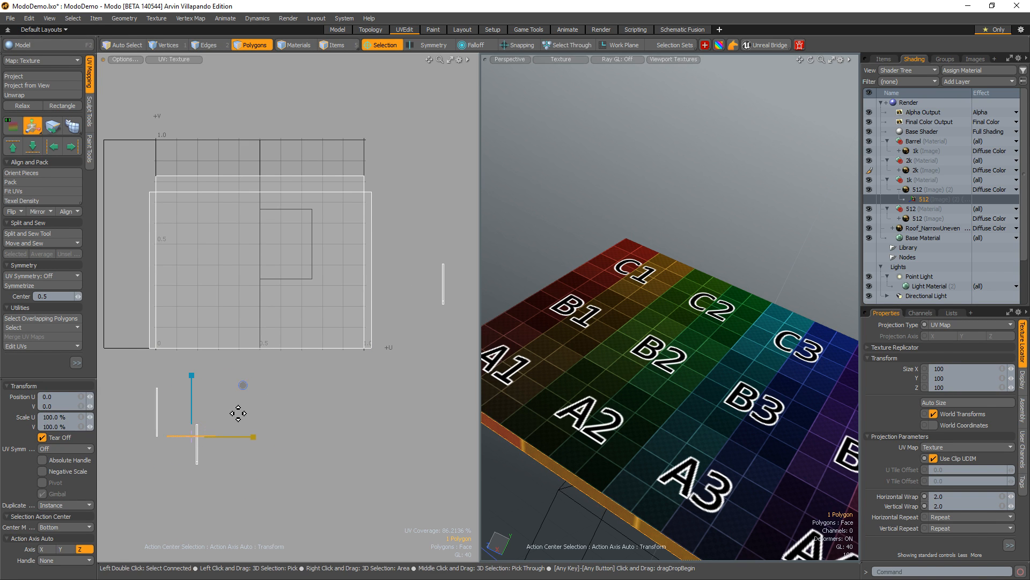
- Attach the horizontal strip to the roof shell's bottom edge using Move and Sew with Connect To set to Selected and Scale enabled
key("2")
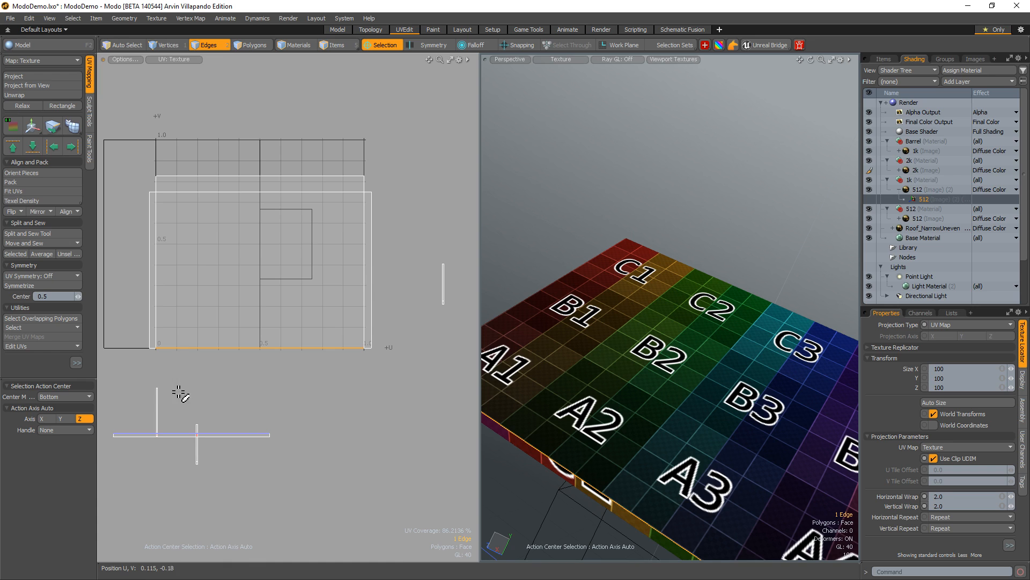
right_click(225, 354)
left_click(240, 375)
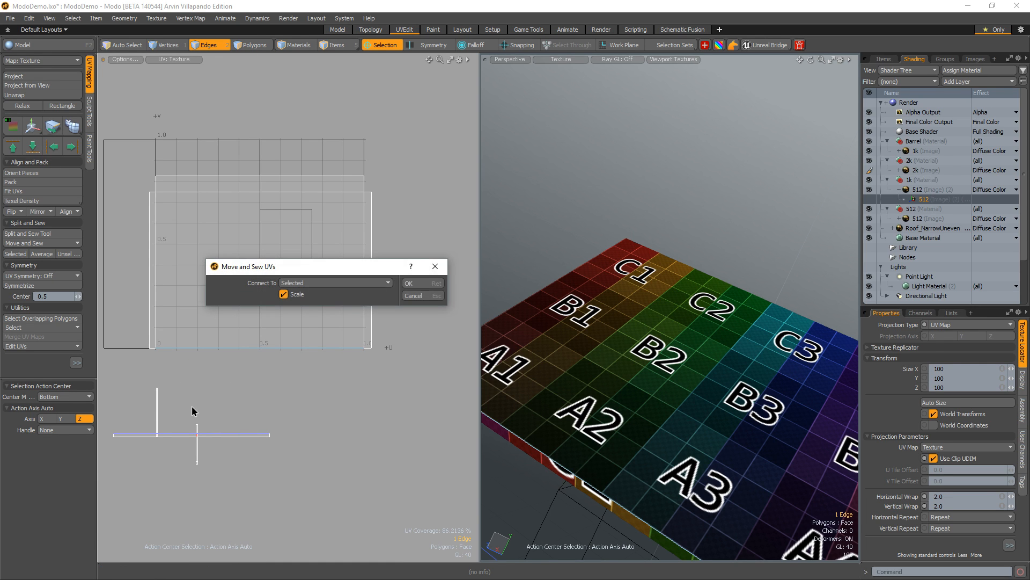
left_click(432, 281)
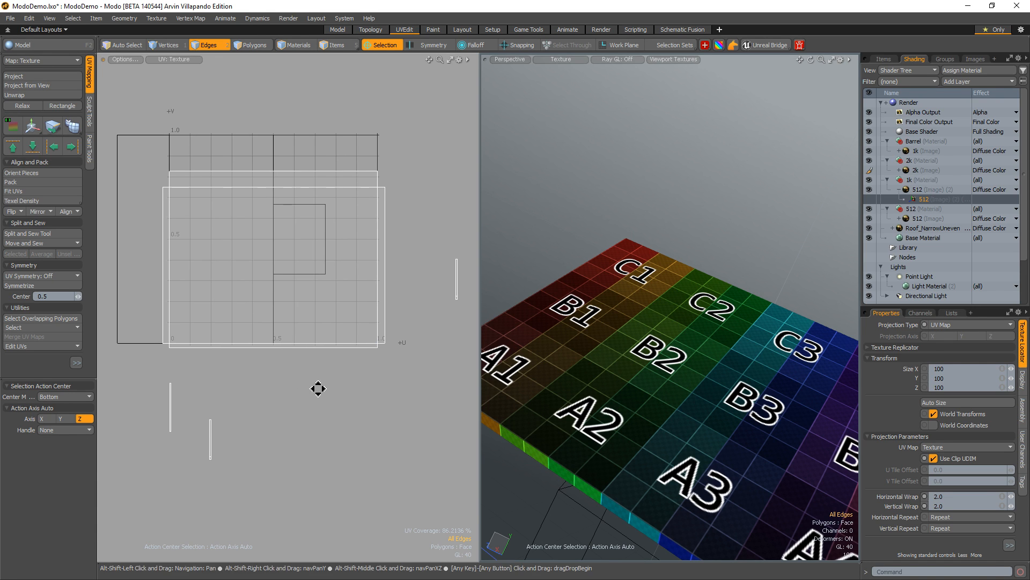
- Examine where the remaining separate UV strips sit on the roof by selecting the small strip outside the shell
left_click_drag(402, 377, 343, 416, "alt")
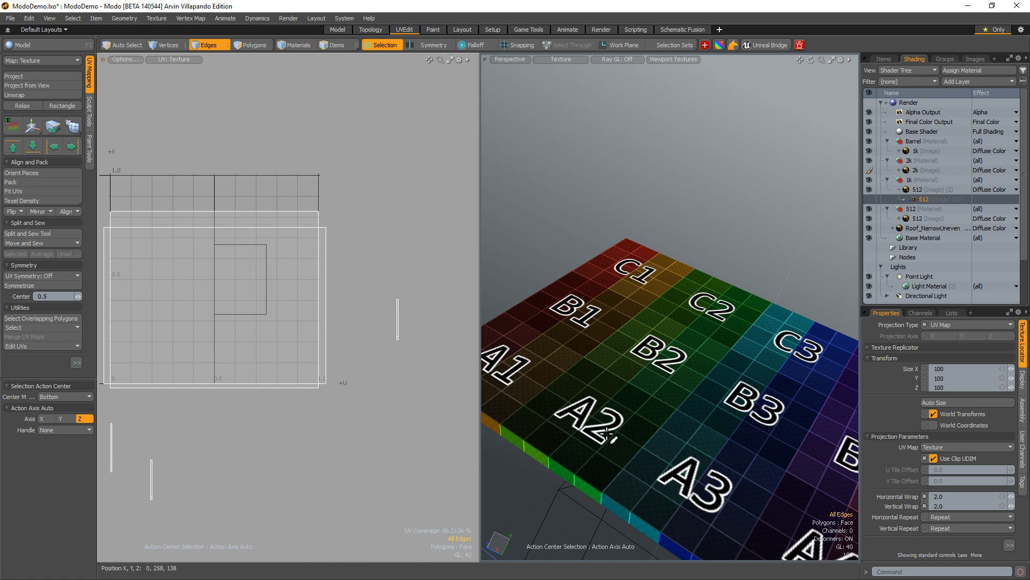
left_click_drag(608, 434, 342, 280, "alt")
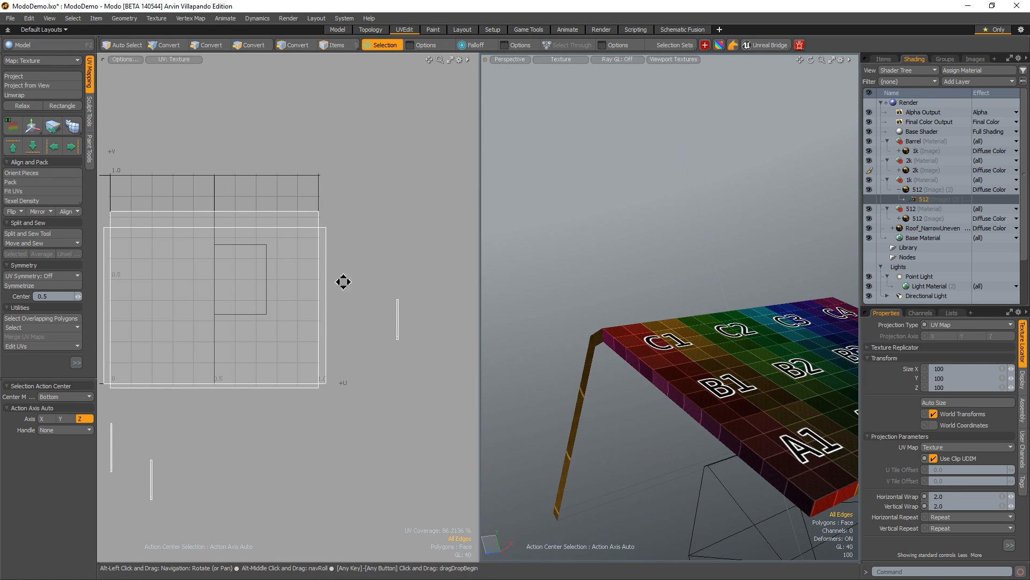
left_click(301, 215)
left_click(398, 330)
left_click_drag(497, 377, 634, 311, "alt")
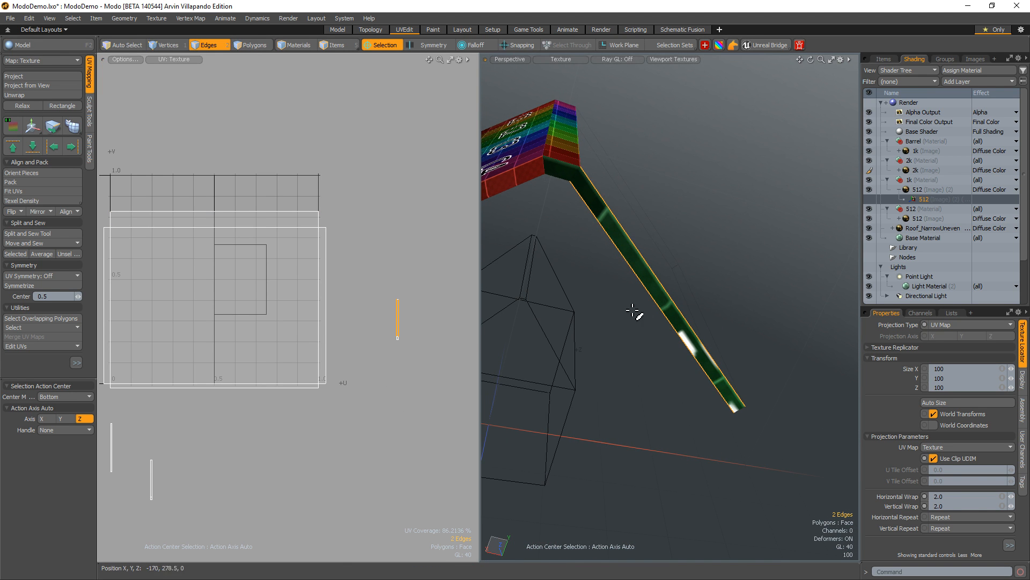
left_click_drag(295, 432, 333, 421, "alt")
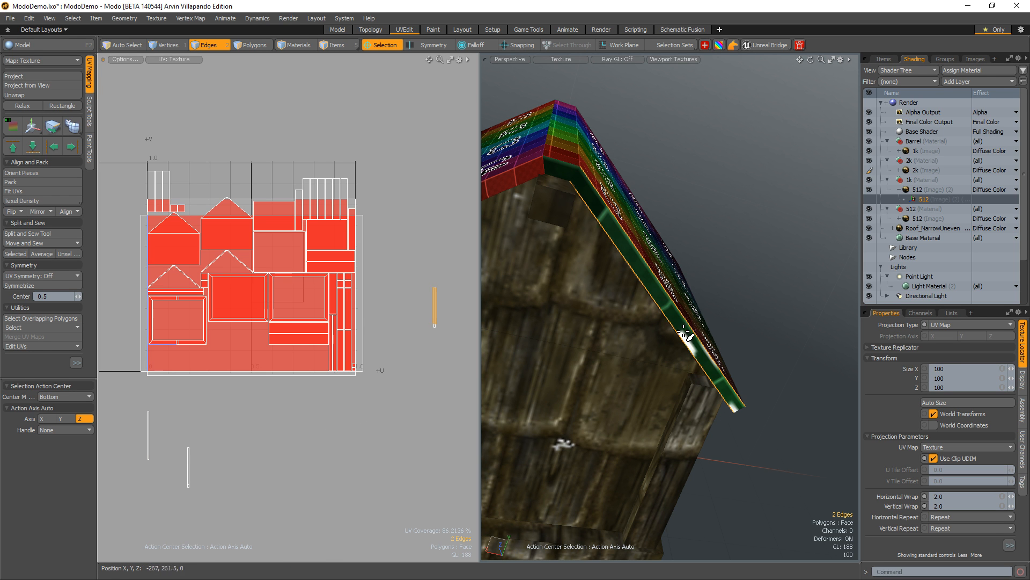
key("ctrl+z")
left_click_drag(682, 286, 651, 320, "alt")
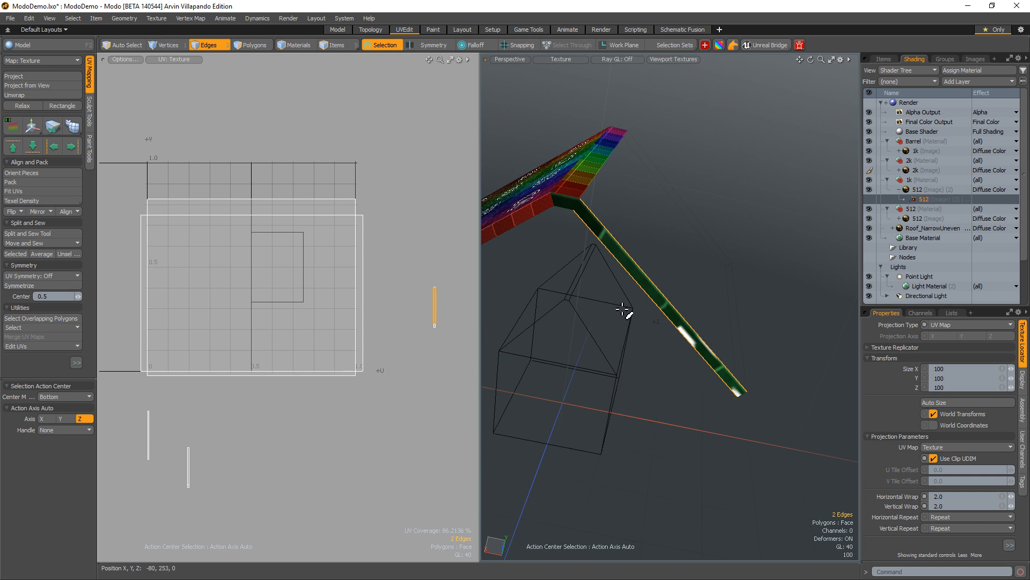
- Unhide the house module, select the other roof slope with its surrounding trim polygons, and hide everything unselected
key("u")
left_click_drag(658, 265, 629, 279, "alt")
key("3")
left_click(708, 241)
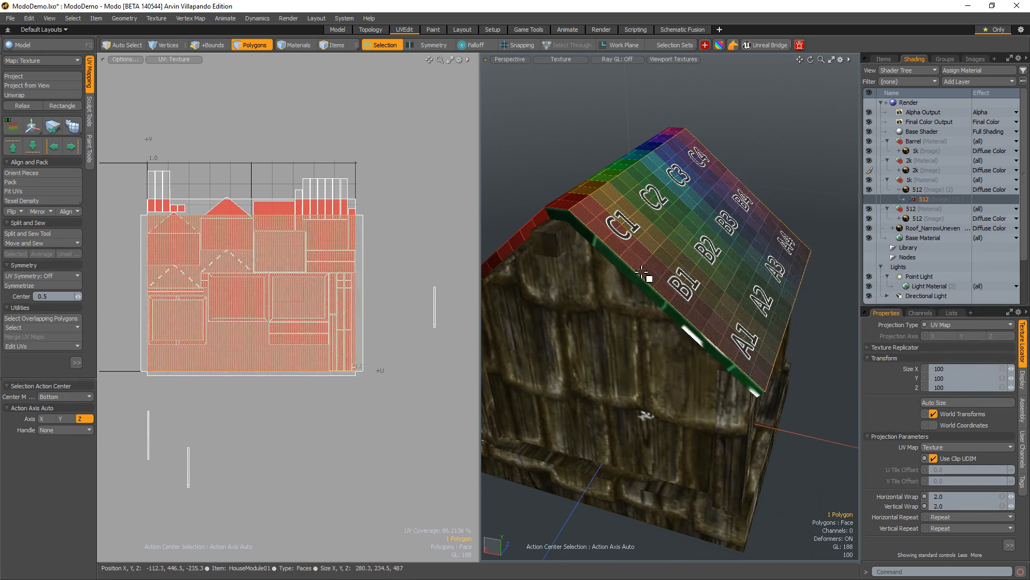
left_click(644, 283, "shift")
left_click_drag(708, 324, 611, 409, "alt")
left_click(705, 343, "shift")
left_click(626, 347, "shift")
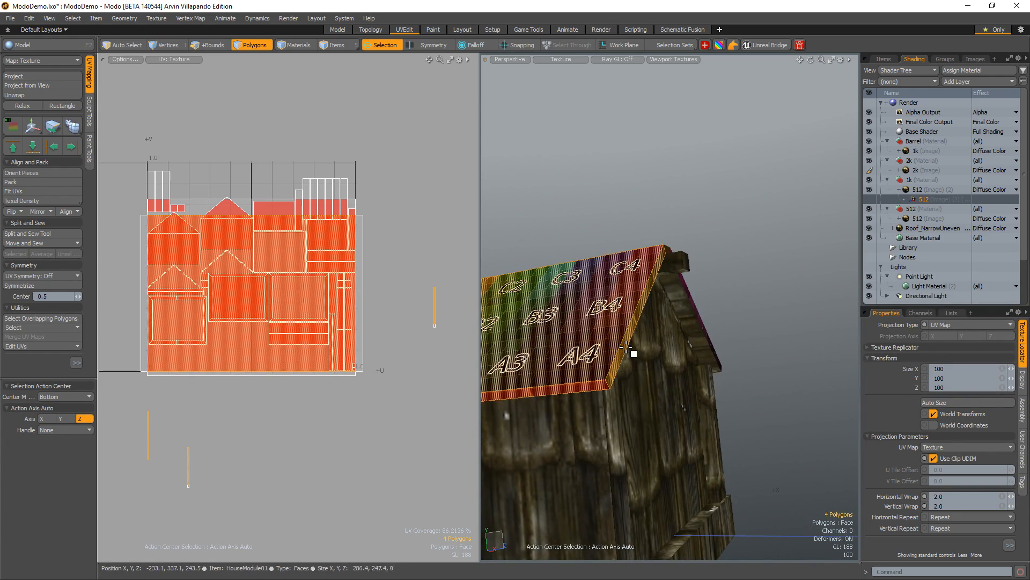
left_click_drag(626, 348, 945, 346, "alt")
left_click(708, 283, "shift")
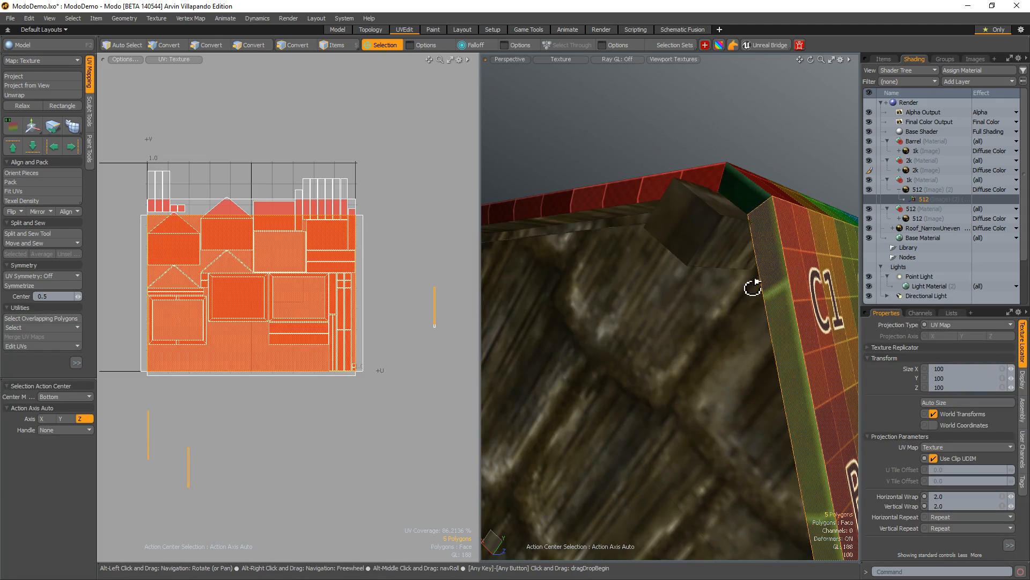
left_click(771, 189, "shift")
key("shift+h")
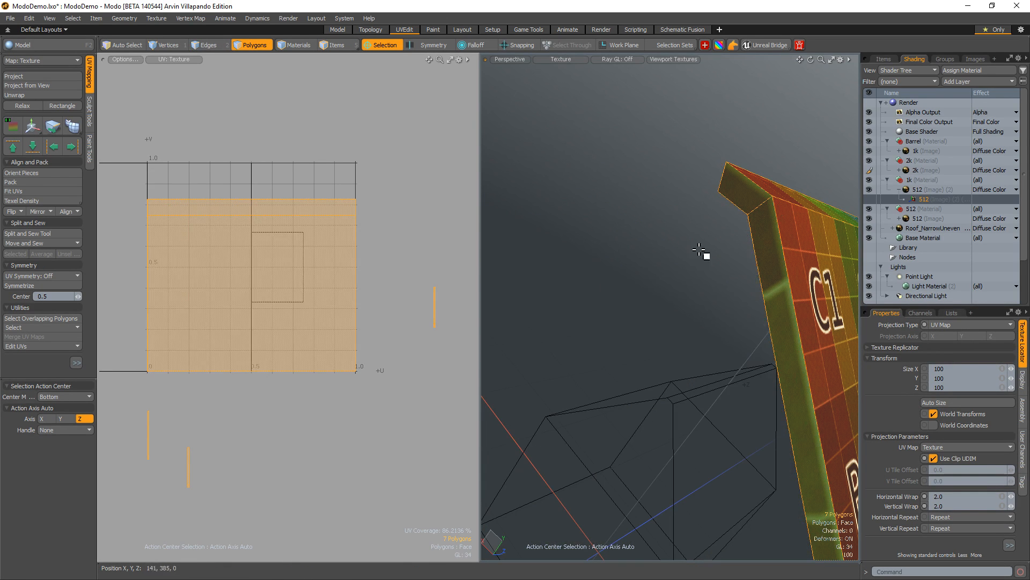
- Sew a side trim strip onto the roof shell's right edge using Move and Sew with Connect To set to Selected
left_click(285, 400)
scroll(412, 316, "up", 2)
key("2")
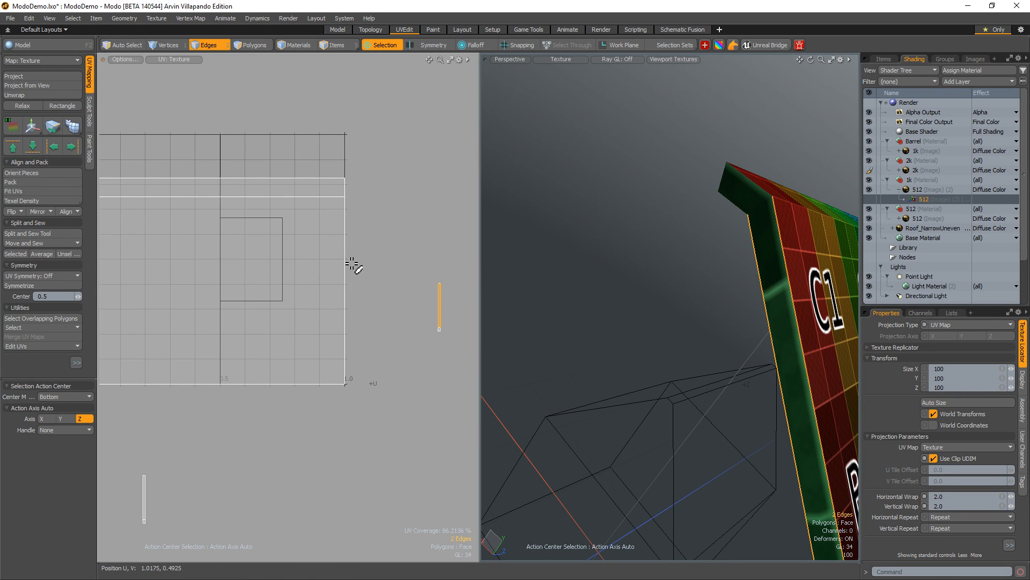
left_click(347, 263)
right_click(346, 262, "ctrl")
left_click(363, 276)
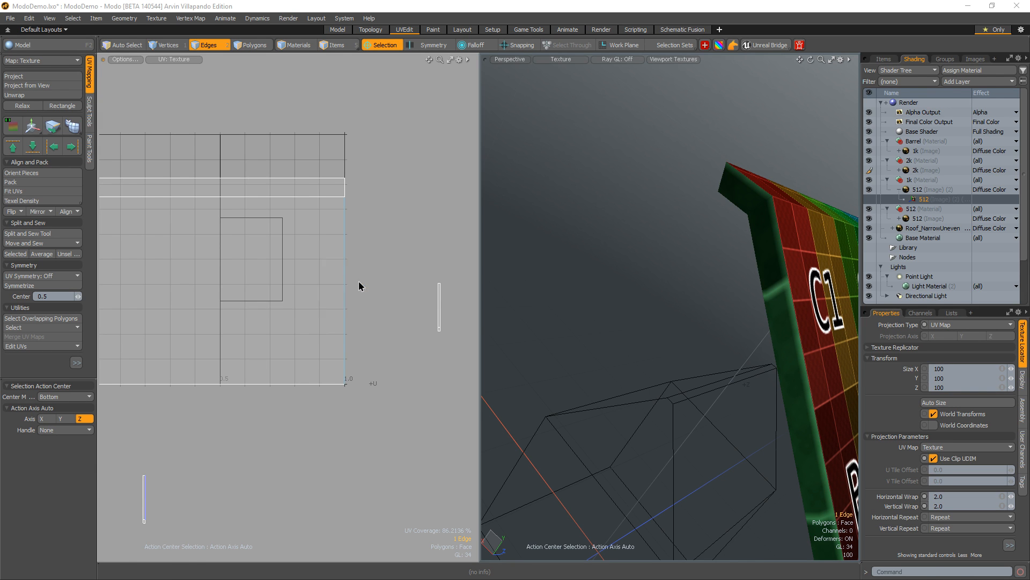
left_click(419, 283)
- Move the small corner polygon near the roof shell's upper-right corner out to an empty area beside the shell
left_click_drag(231, 318, 286, 328, "alt")
key("3")
left_click(407, 200)
key("w")
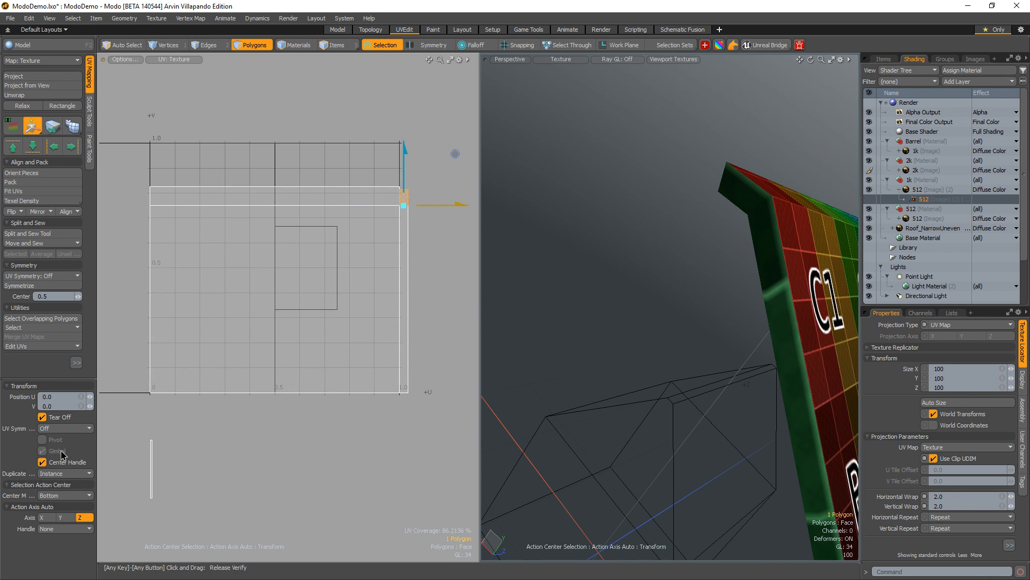
key("q")
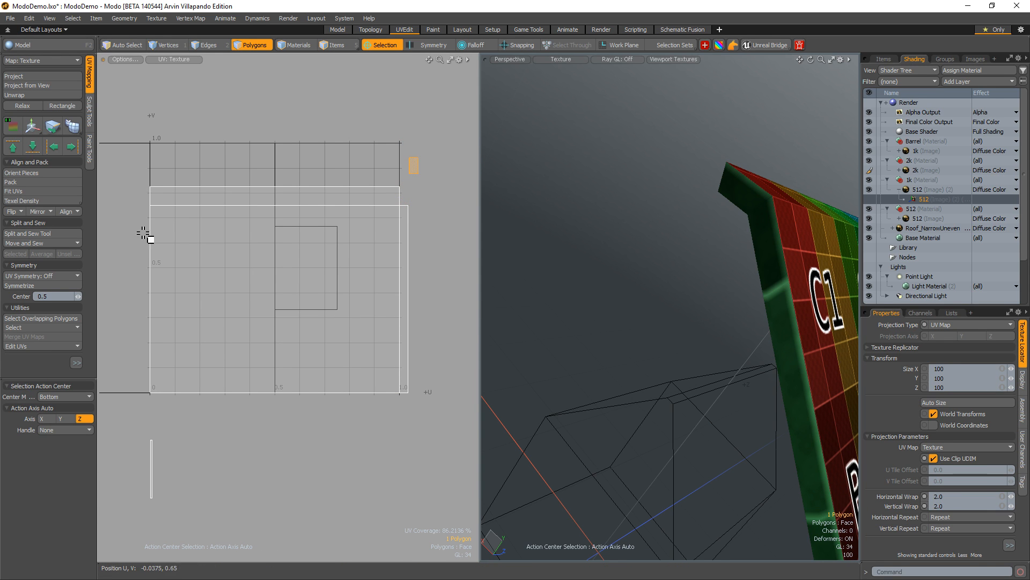
- Sew the opposite side trim strip onto the roof shell's left edge using Move and Sew with Connect To set to Selected and Scale enabled
key("2")
left_click(153, 240)
right_click(153, 240)
left_click(161, 260)
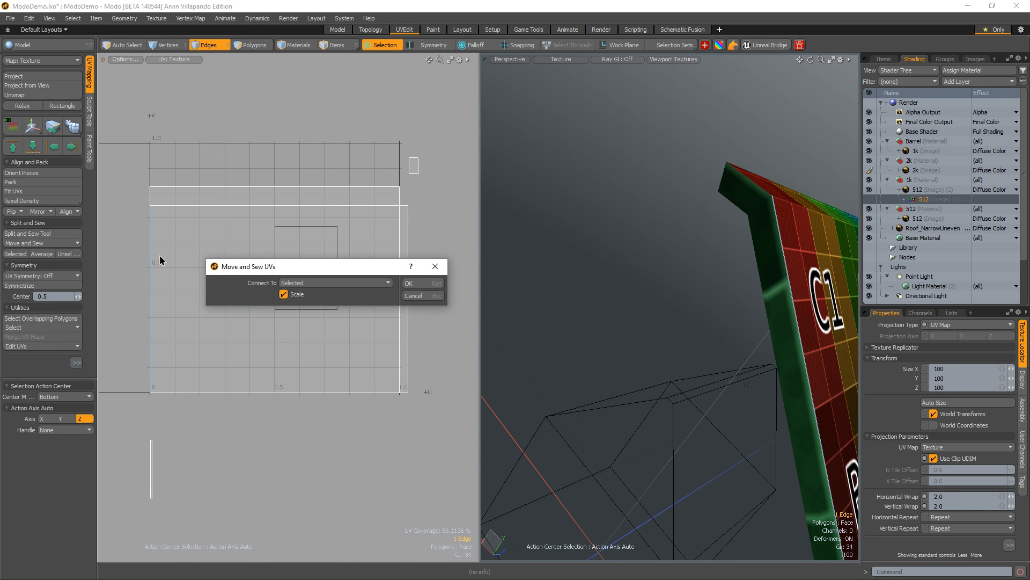
left_click(431, 283)
- Move the small corner polygon at the roof shell's upper-left corner out to an empty area beside the shell
key("3")
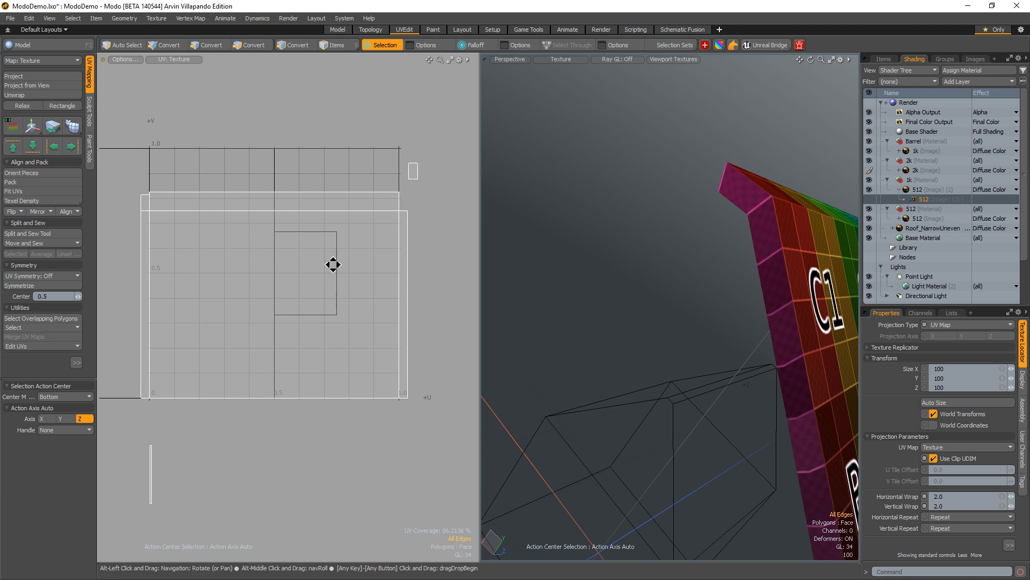
left_click(152, 203)
double_click(151, 202)
key("w")
key("q")
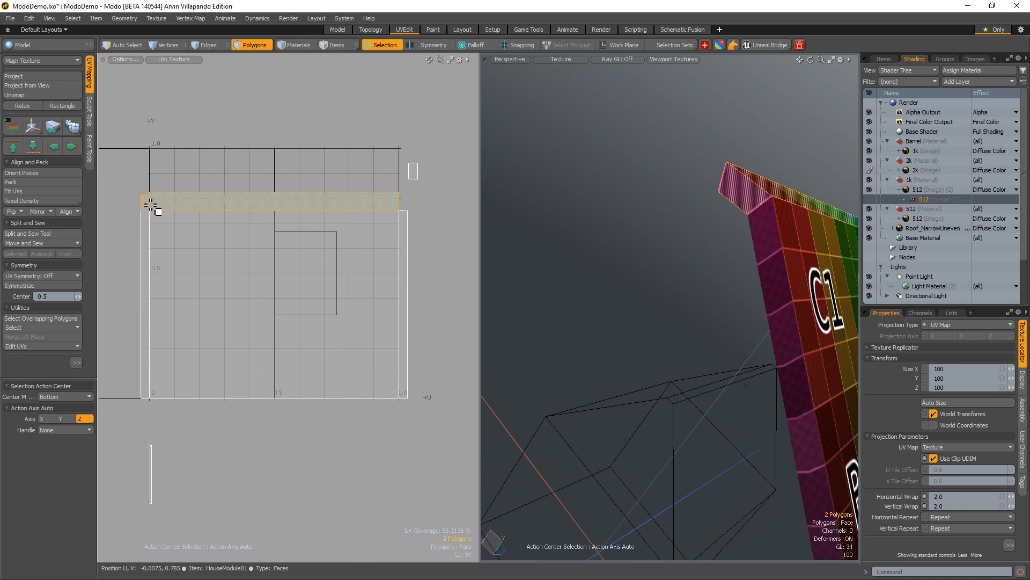
left_click(146, 203)
key("w")
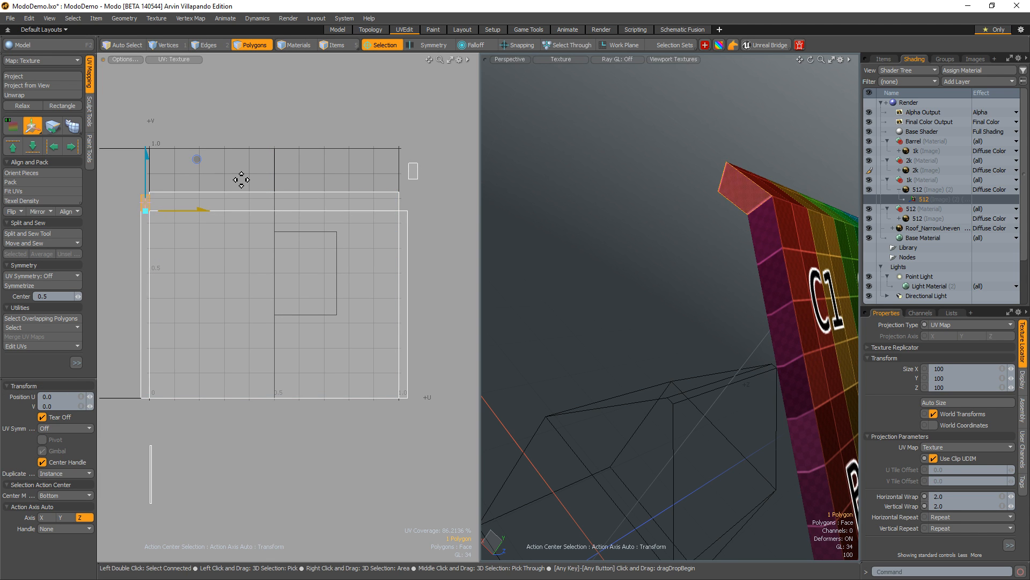
left_click_drag(198, 160, 175, 141)
key("q")
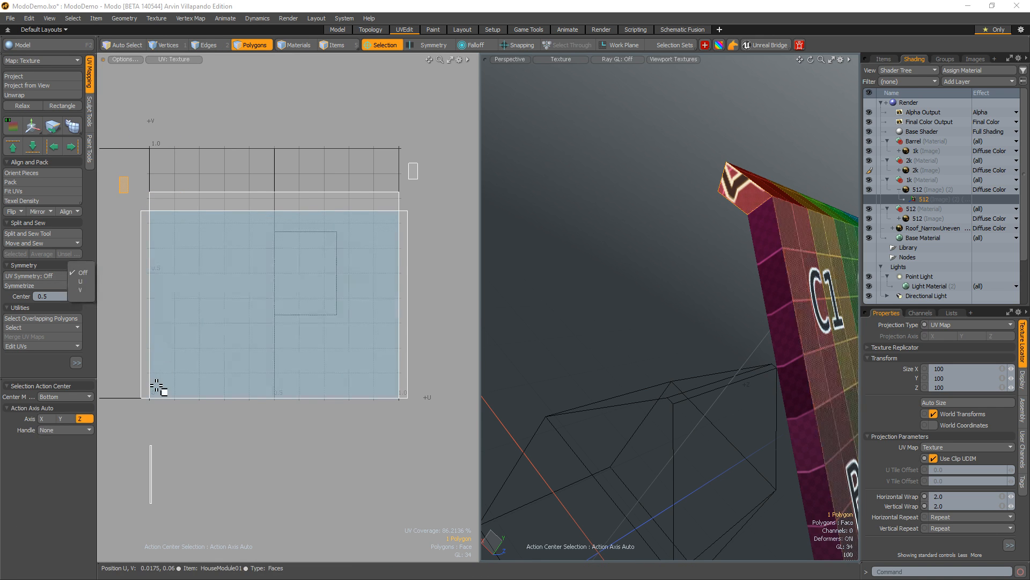
- Attach the last loose strip to the roof shell's bottom edge using Move and Sew with Connect To set to Selected and Scale enabled
left_click(152, 465)
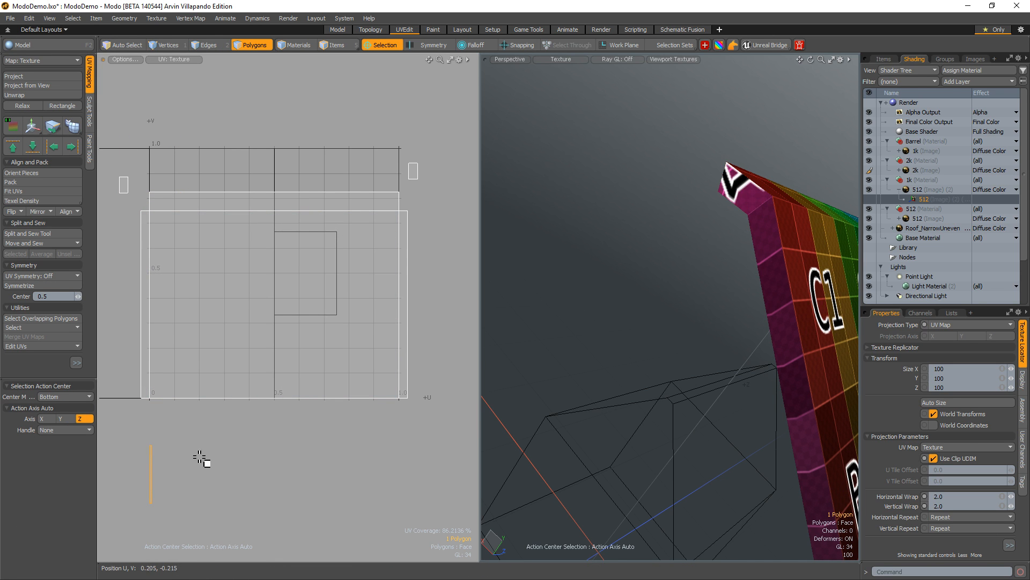
key("2")
right_click(218, 401)
left_click(222, 419)
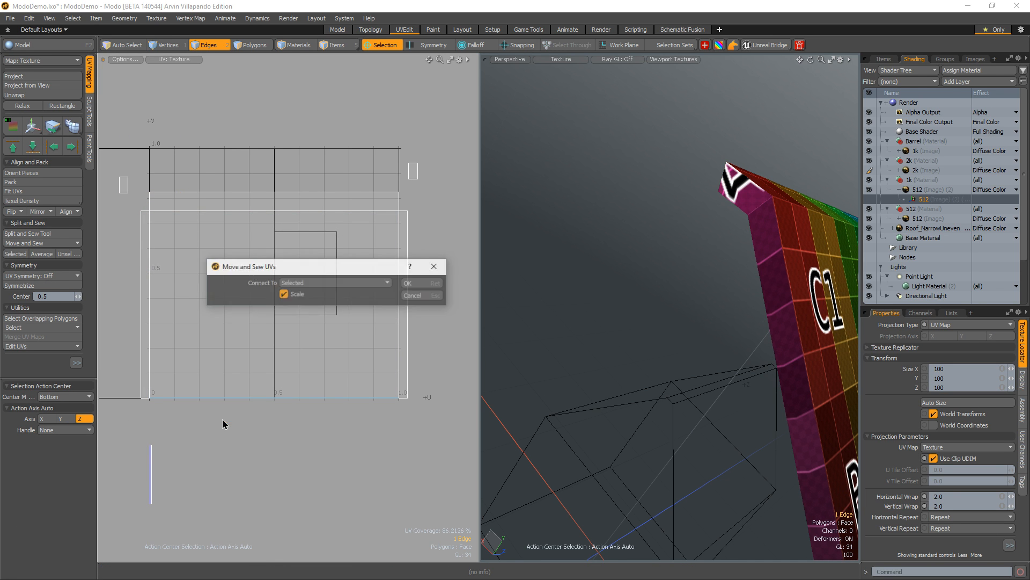
key("Return")
left_click_drag(258, 293, 257, 343, "alt+shift")
- Move the horizontal strip polygon along the roof shell's top edge up into the empty space above the UV tile
key("3")
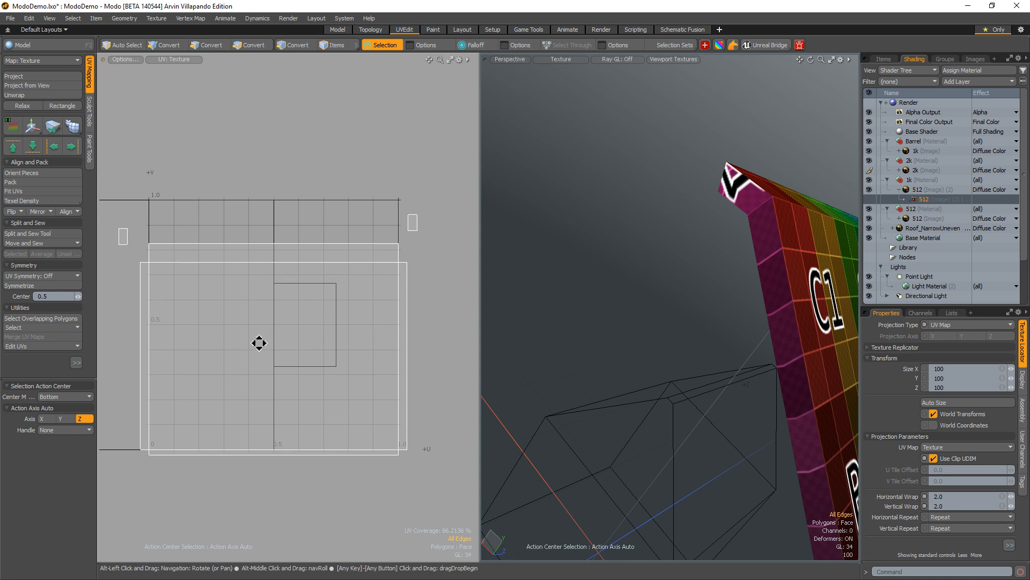
left_click(234, 255)
left_click_drag(233, 254, 222, 327, "alt+shift")
key("y")
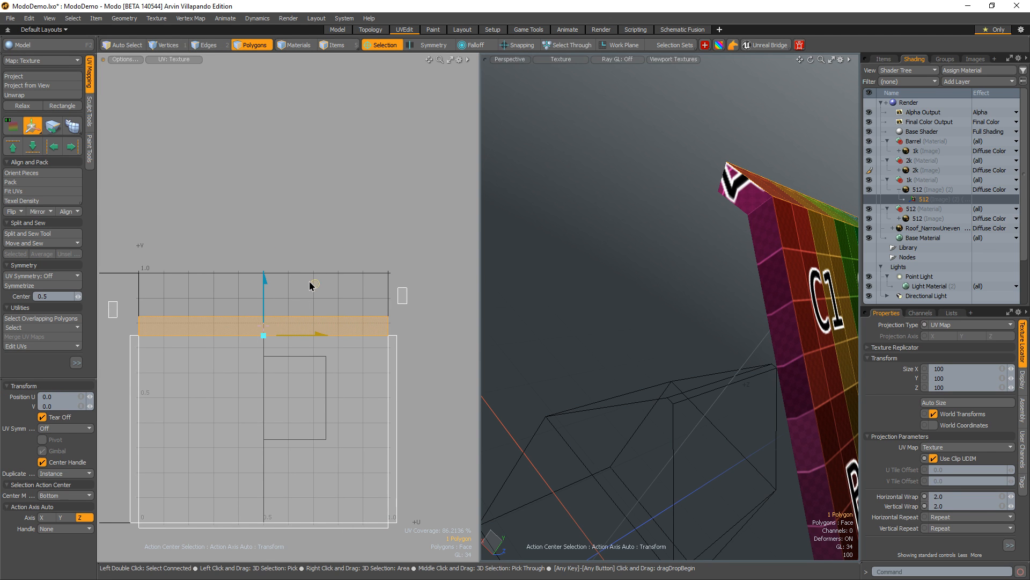
left_click_drag(310, 285, 308, 211)
key("space")
- Move and sew the two small corner polygons onto the left and right ends of the detached horizontal strip
key("2")
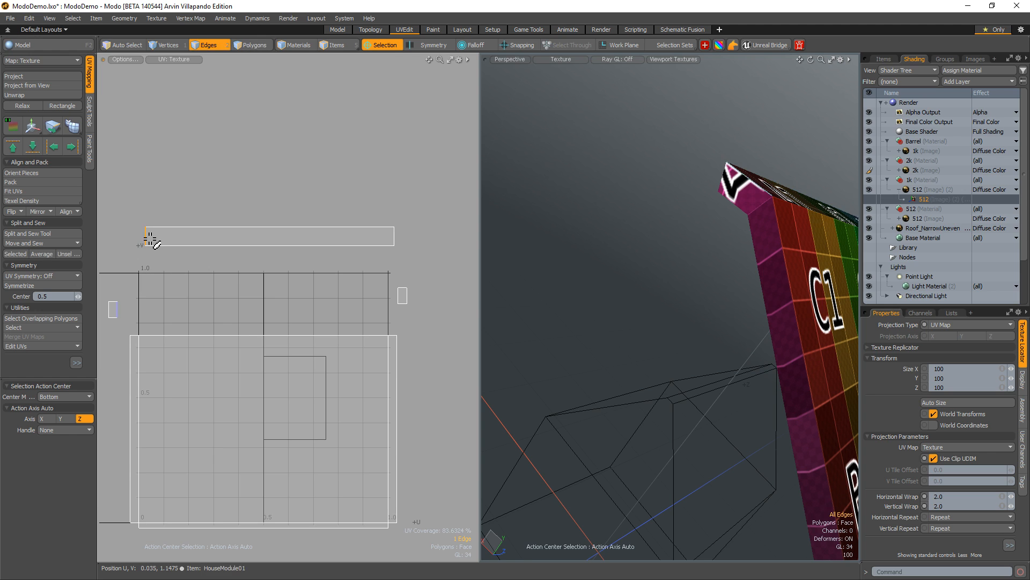
right_click(150, 238)
left_click(150, 258)
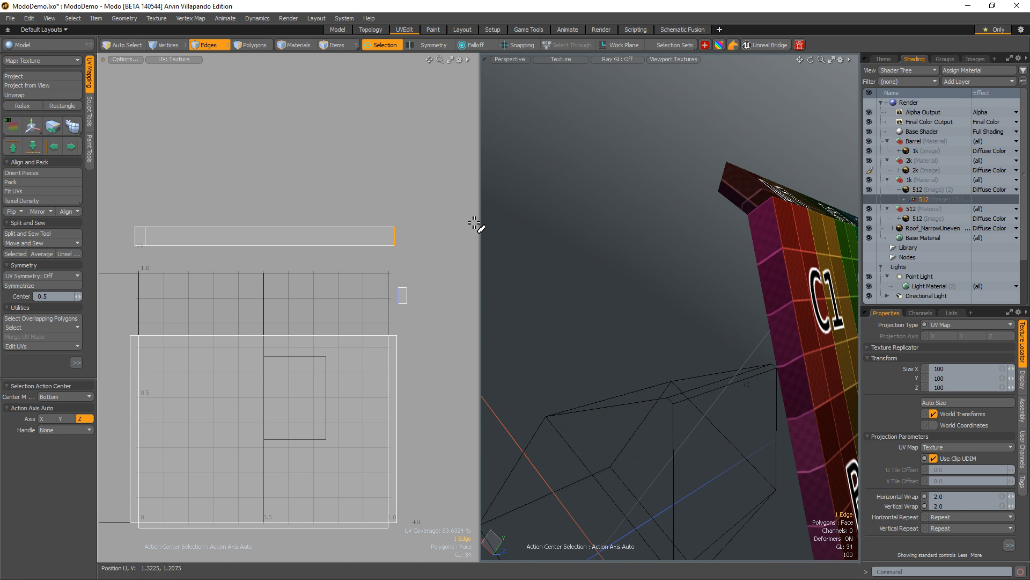
right_click(398, 239)
left_click(410, 255)
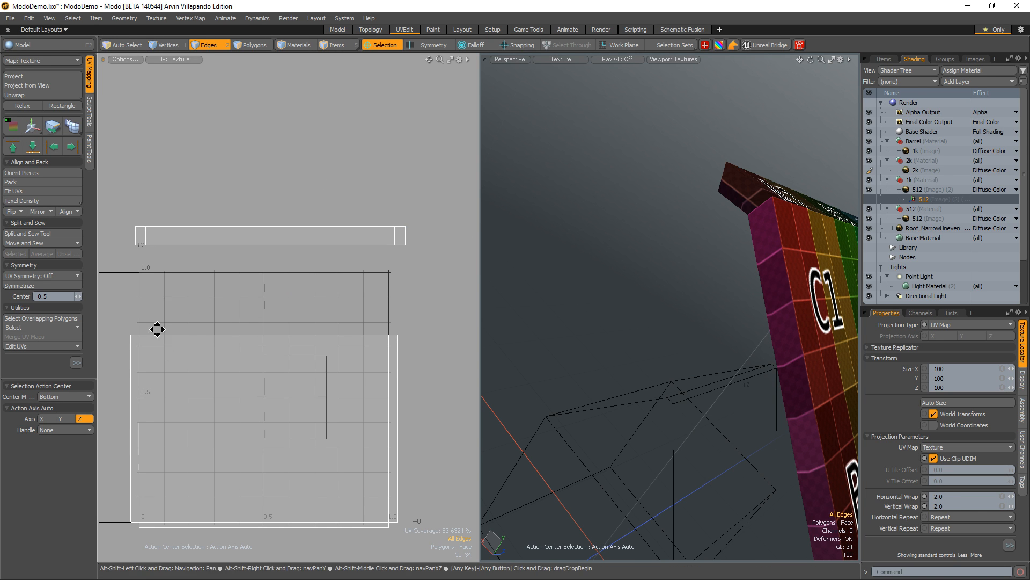
- Sew the combined strip's bottom edges, including both corner pieces, to the roof shell's top using Move and Sew with Connect To set to Unselected
mouse_move(156, 329)
left_mouse_down("alt")
mouse_move(177, 324)
mouse_move(170, 330)
left_mouse_up("alt")
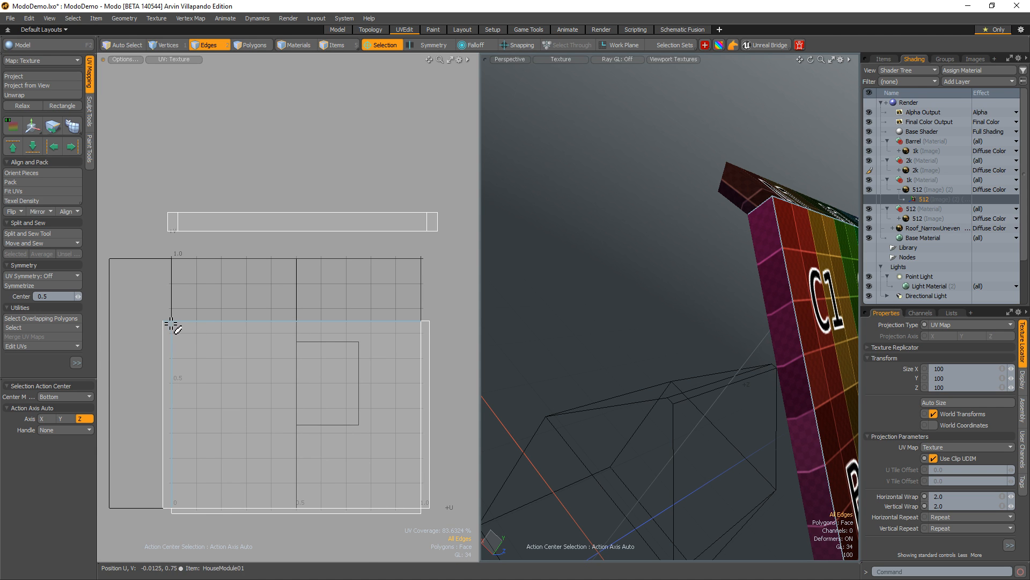
left_click(187, 303)
scroll(187, 289, "up", 2)
left_click(169, 221)
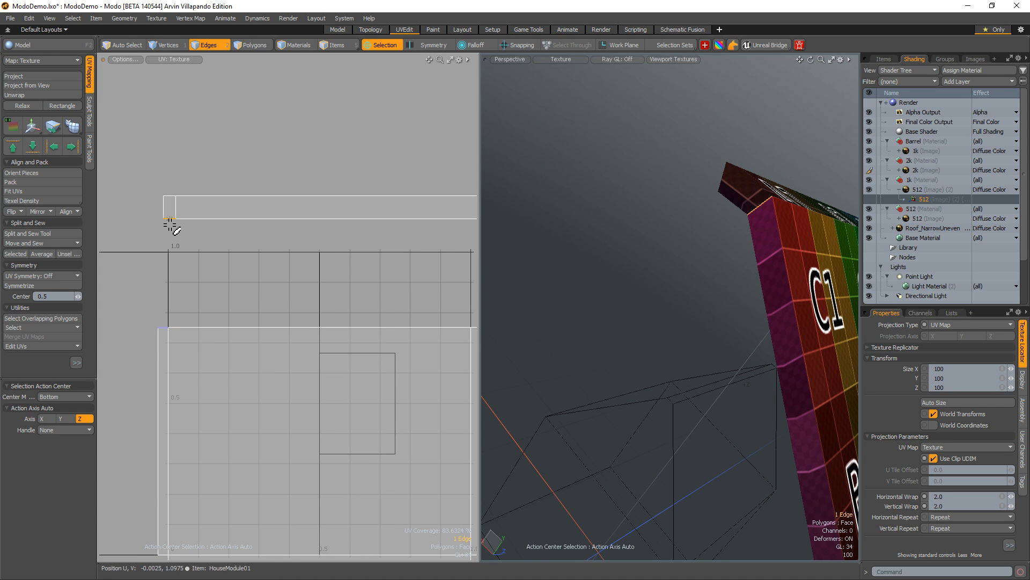
left_click(252, 225, "shift")
left_click_drag(253, 226, 85, 238, "alt")
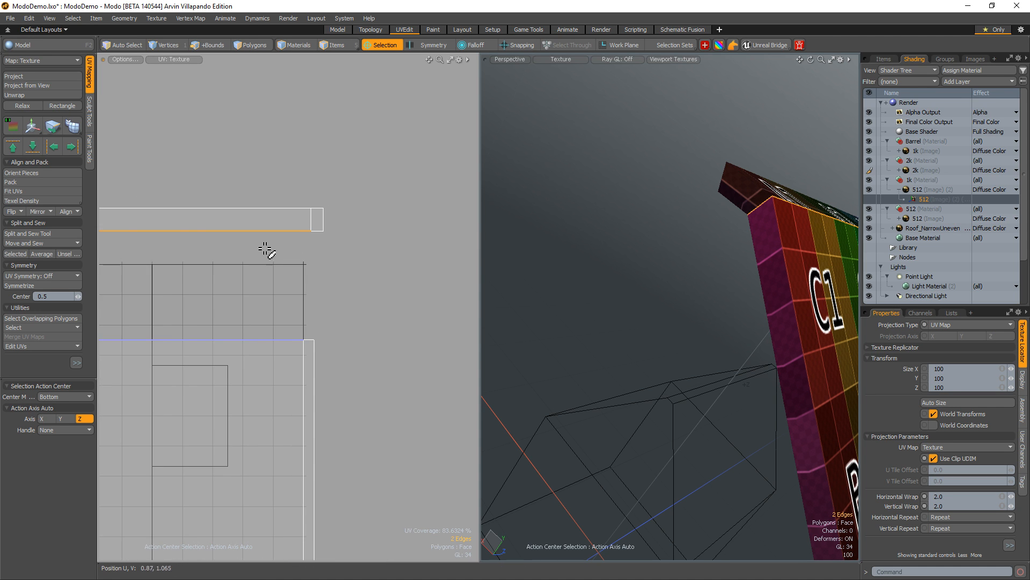
left_click(306, 231, "ctrl")
right_click(298, 231)
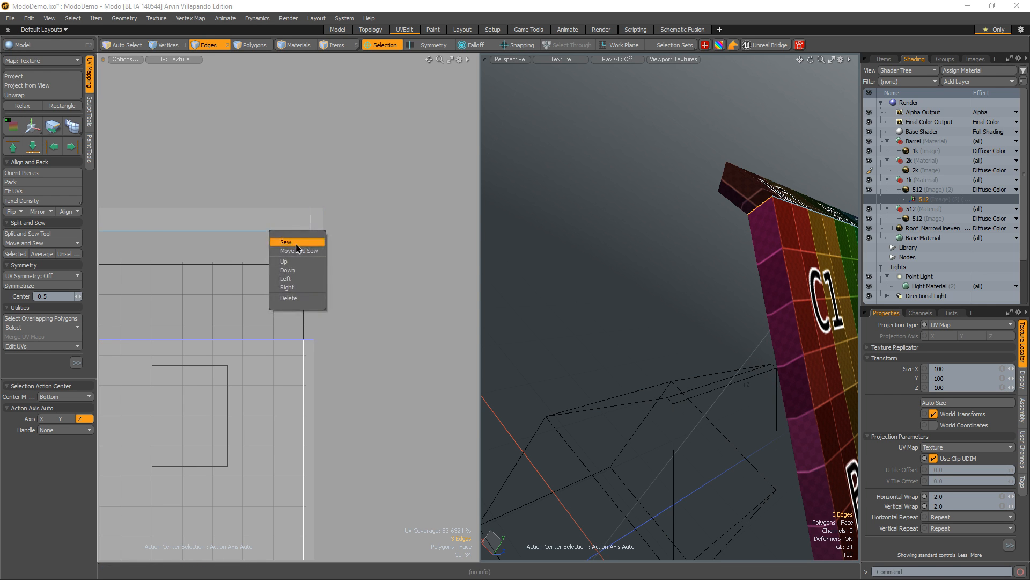
left_click(300, 249)
left_click(321, 283)
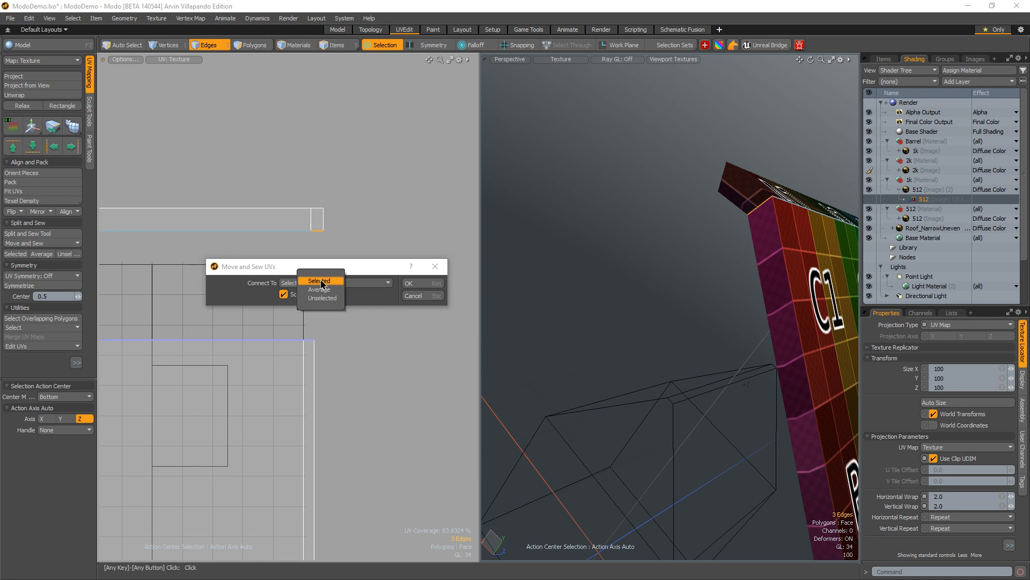
left_click(320, 298)
left_click(416, 283)
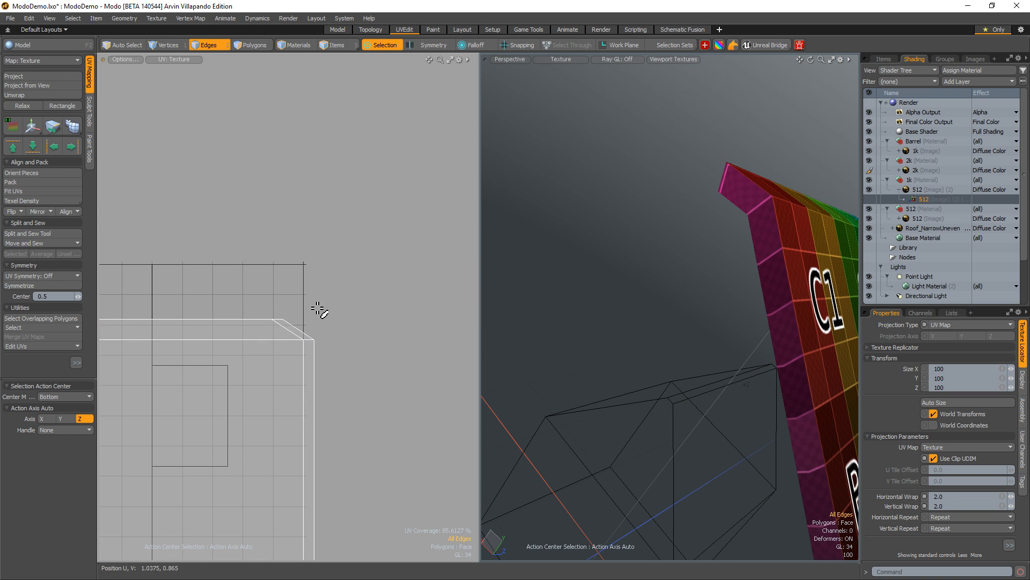
- Try to move the top edge of the skewed upper-right corner piece outward, then undo the move
left_click_drag(241, 308, 220, 340, "ctrl+alt")
left_click_drag(261, 346, 469, 269, "alt+shift")
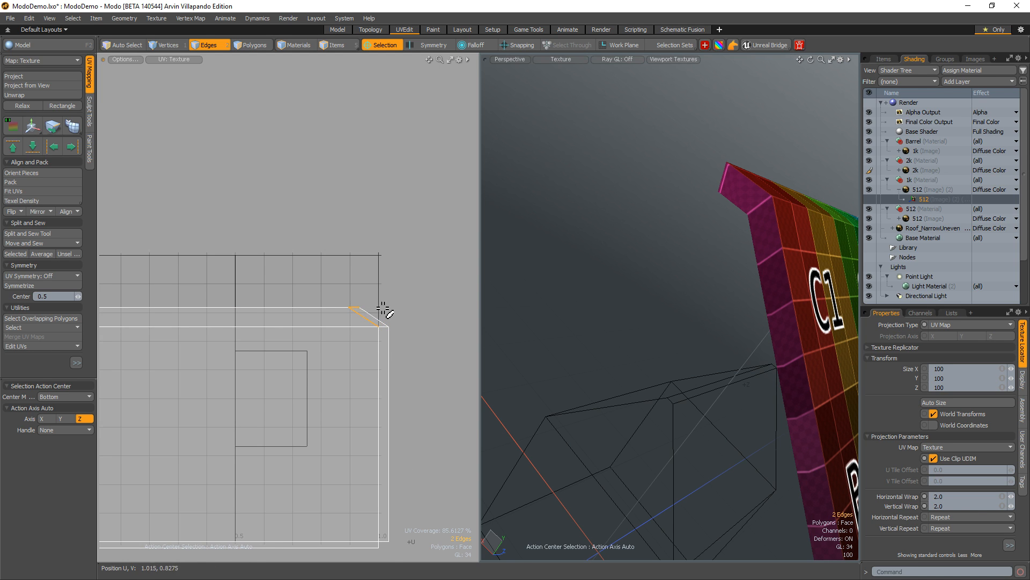
left_click_drag(384, 310, 416, 257, "ctrl+alt")
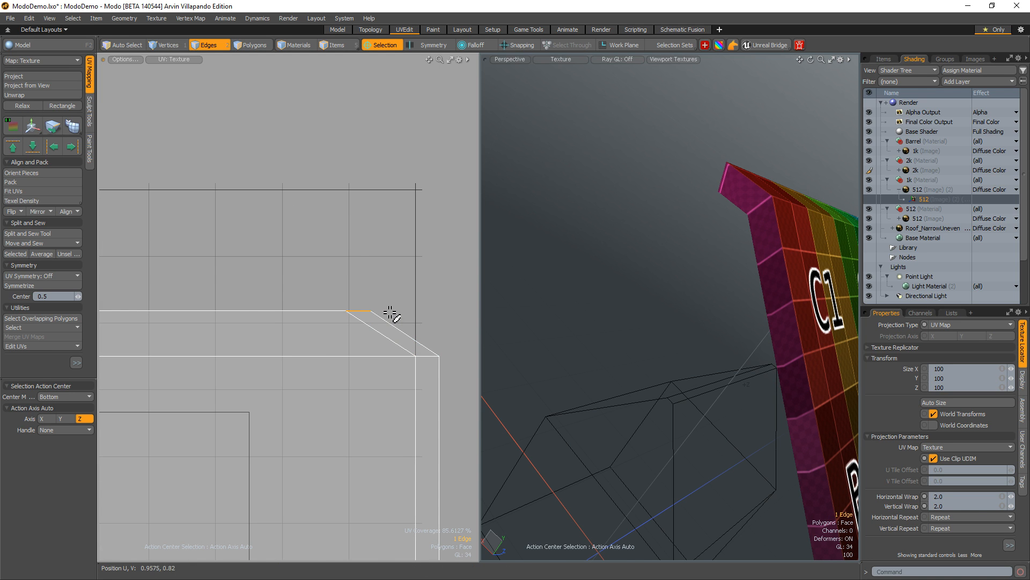
key("w")
left_click_drag(395, 308, 444, 259)
key("ctrl+z")
key("ctrl+z")
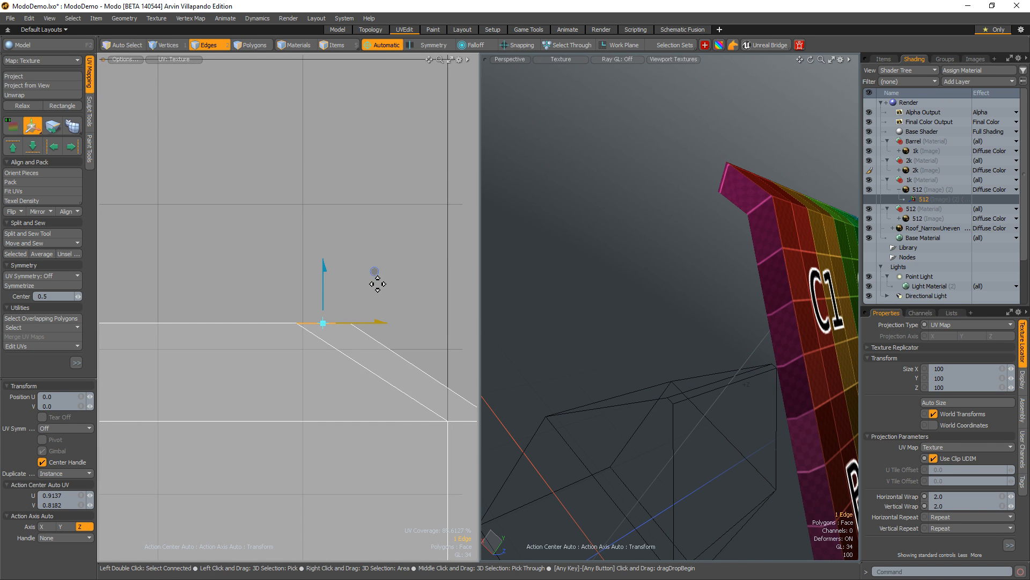
- Set the snapping options to snap to Vertex instead of Grid
key("x")
left_click(375, 201)
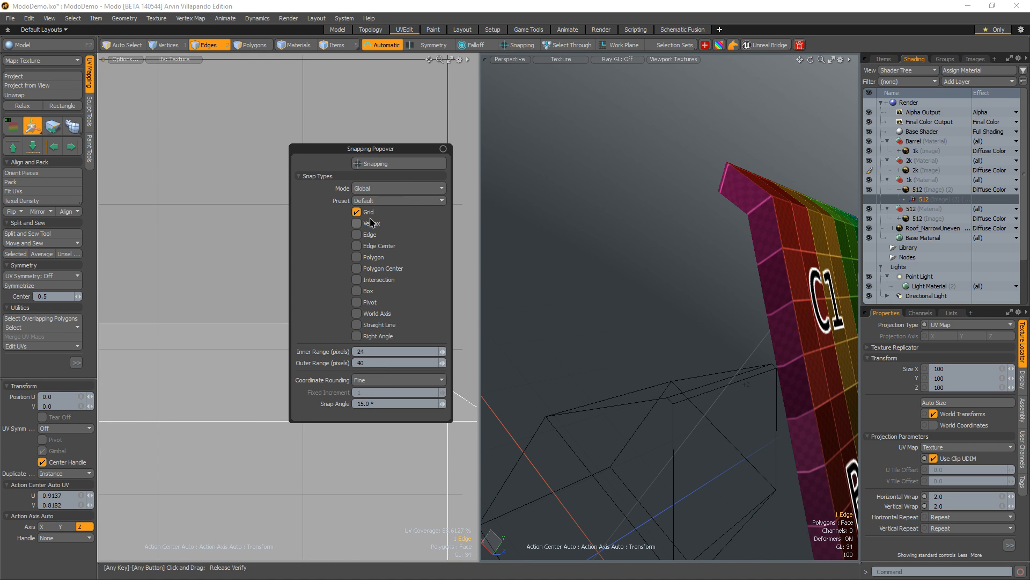
left_click(420, 234)
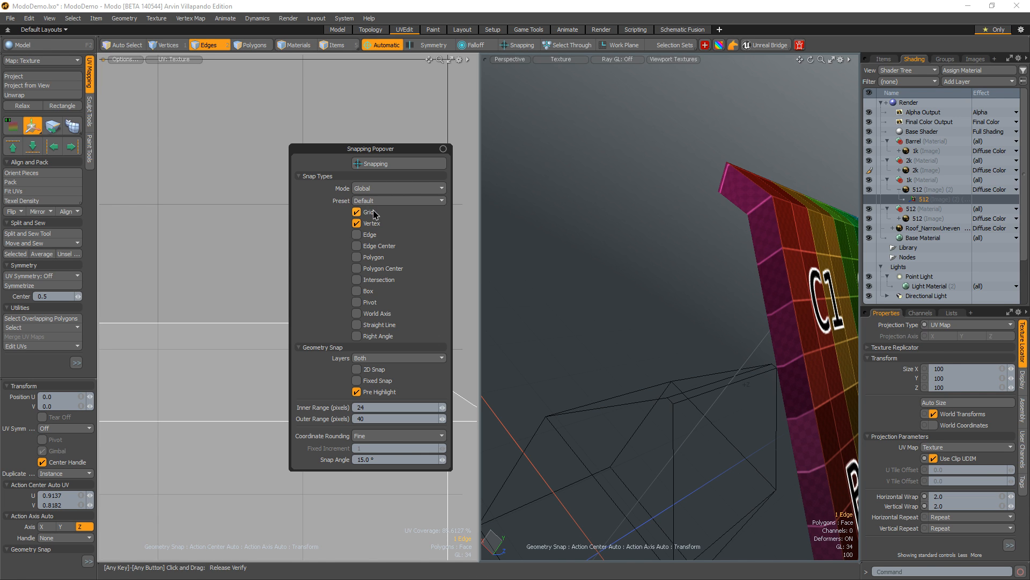
left_click(373, 210)
key("Escape")
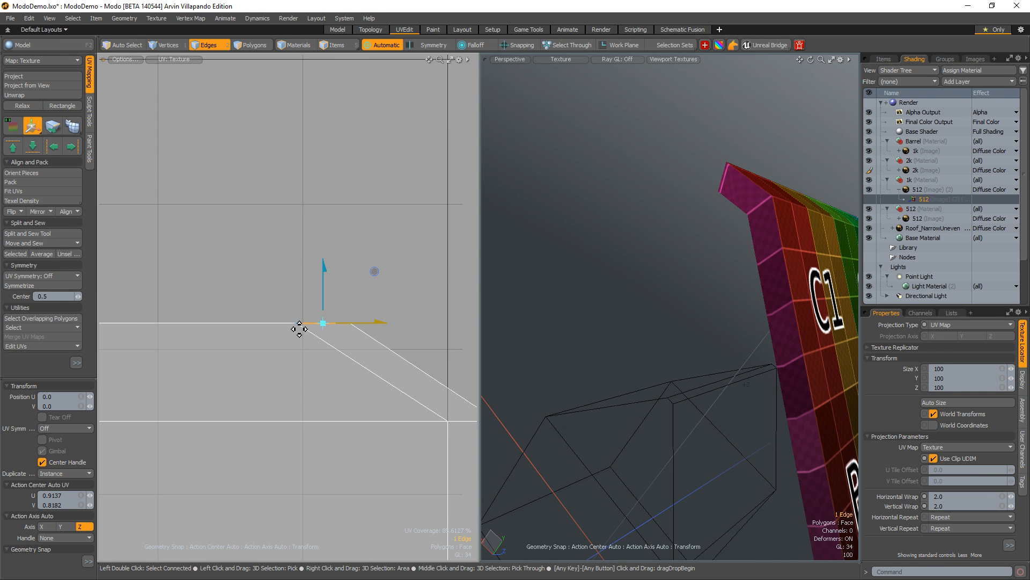
- Move the top edge of the skewed upper-right corner piece outward along U, using vertex snapping to square the corner
left_click_drag(327, 343, 381, 303, "alt")
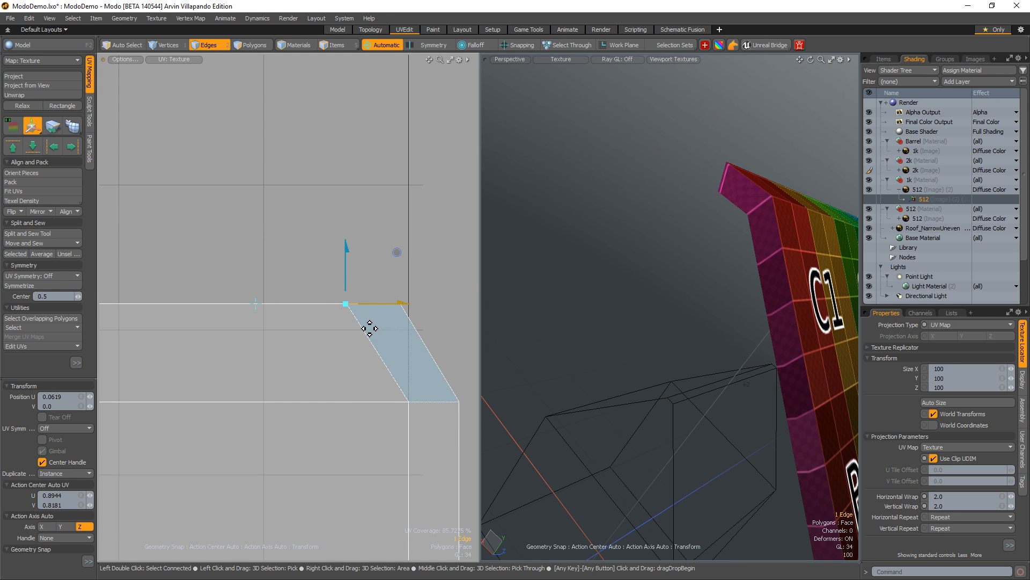
middle_click_drag(255, 338, 356, 397)
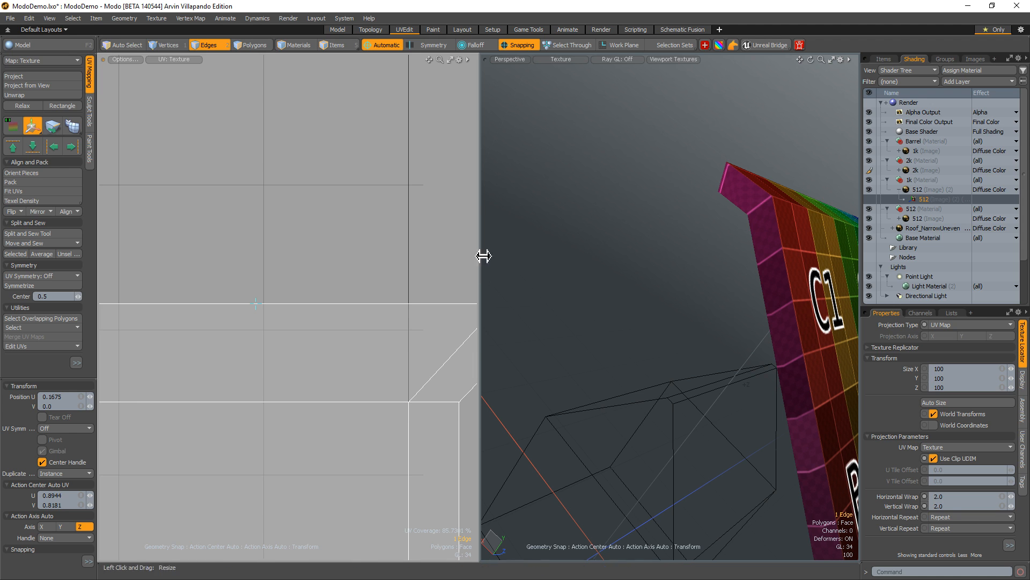
left_click_drag(373, 263, 278, 276, "ctrl+alt")
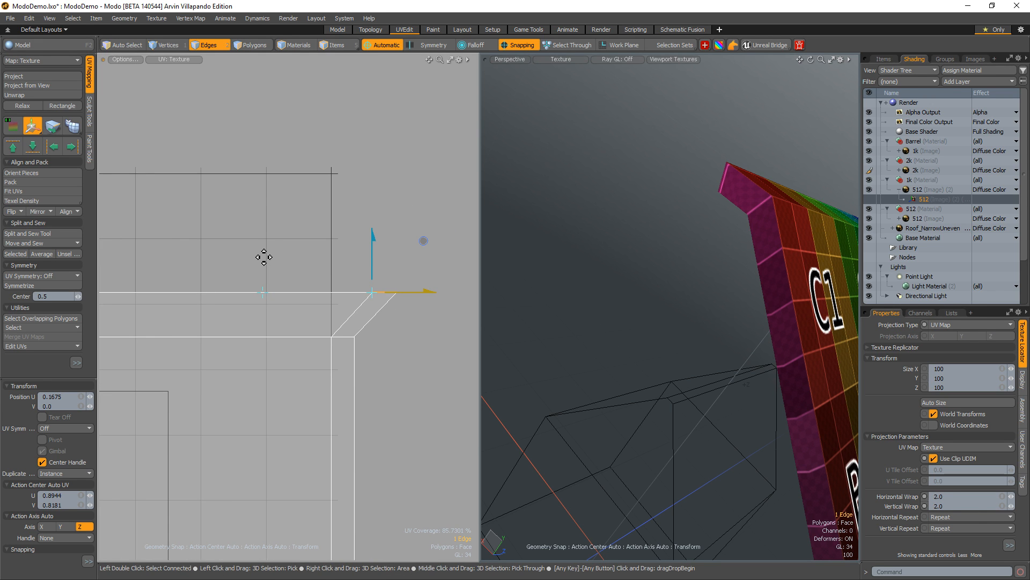
key("shift+x")
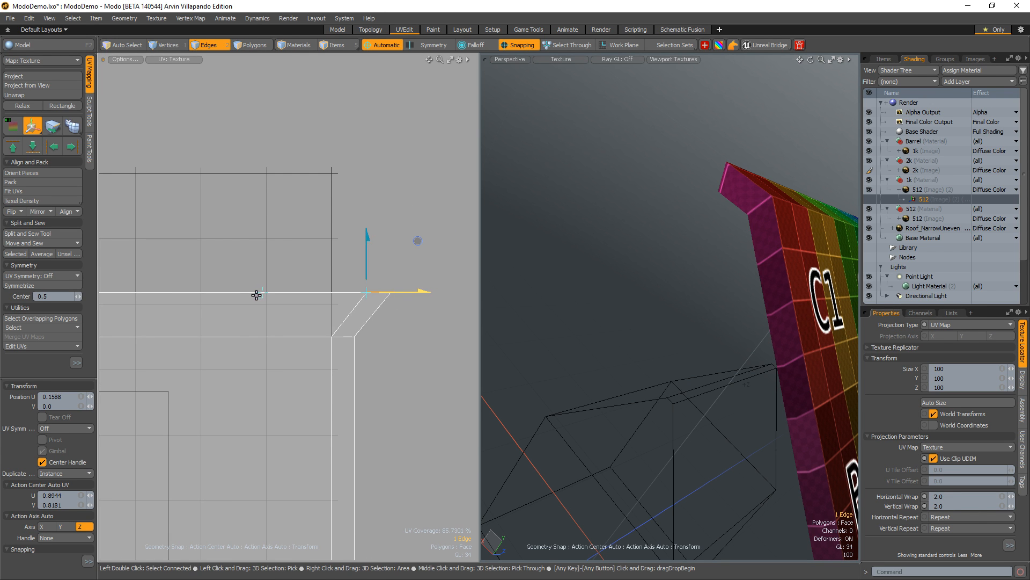
left_click_drag(257, 294, 231, 339)
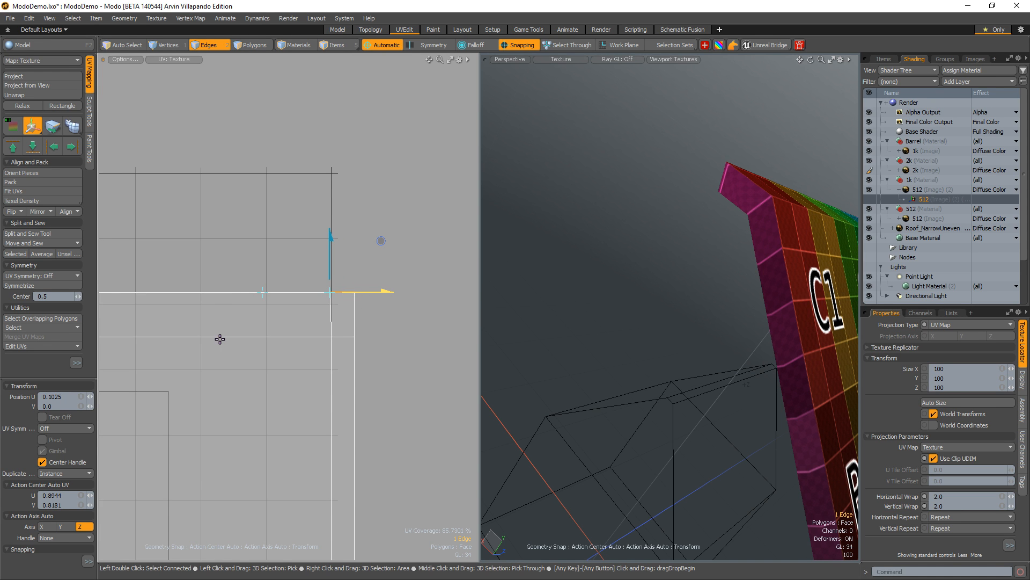
left_click_drag(504, 277, 467, 282, "alt+shift")
left_click_drag(467, 282, 422, 247, "ctrl+alt")
key("space")
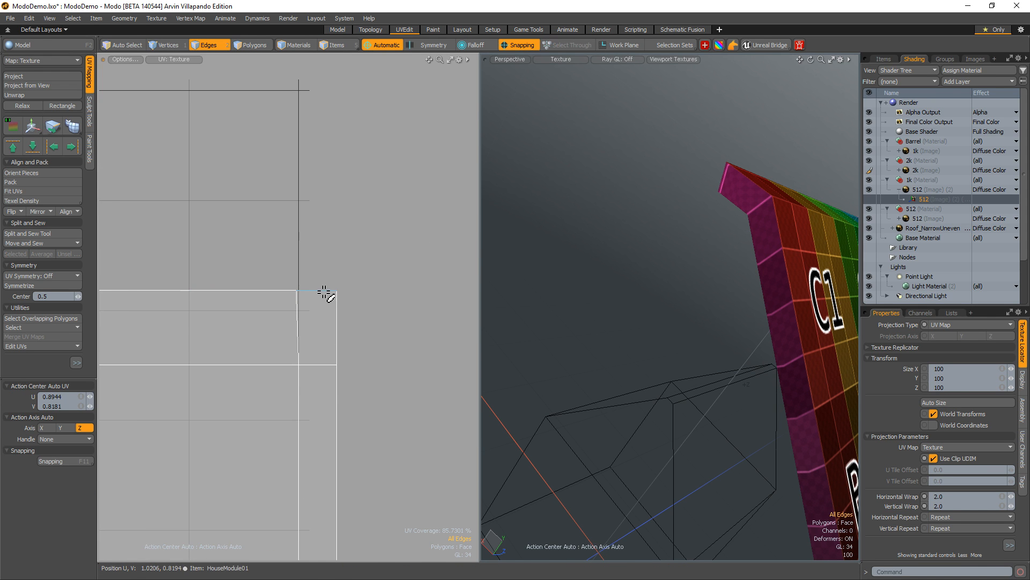
- Snap the upper-right corner's outer top edge along U, and line up its inner top vertex with the vertex directly below
key("w")
scroll(357, 277, "up", 3)
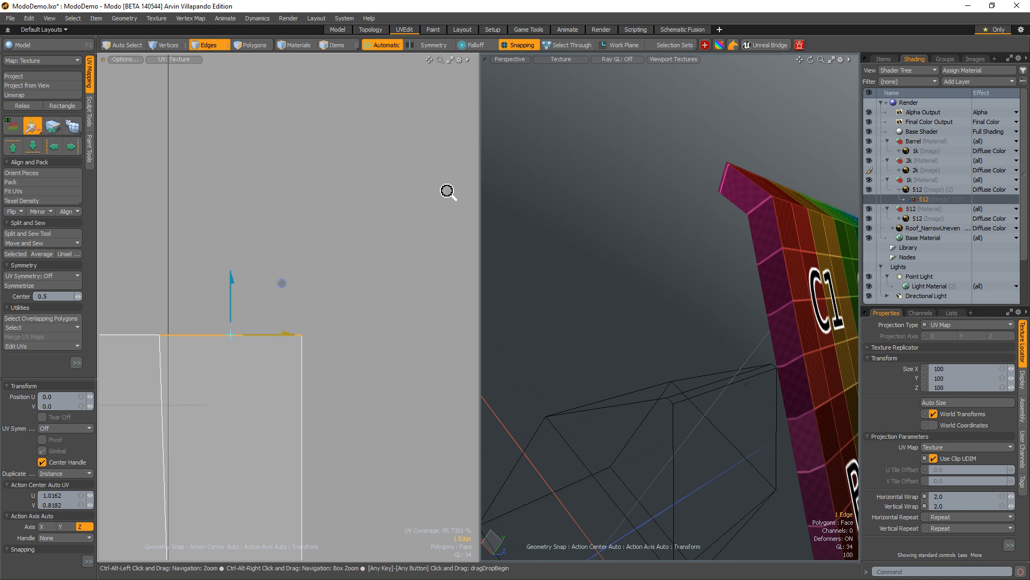
left_click_drag(320, 375, 297, 458, "alt+shift")
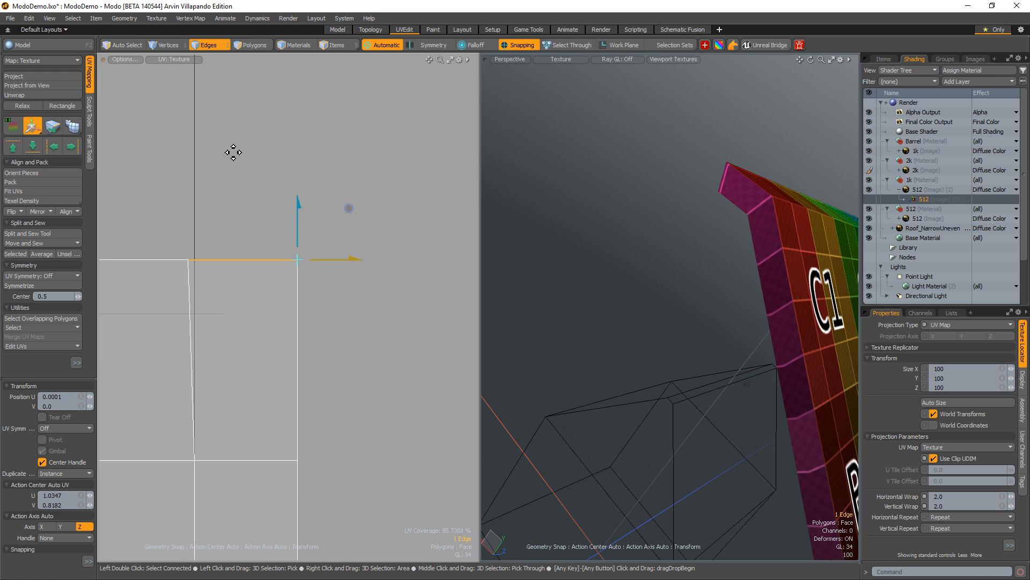
key("1")
key("w")
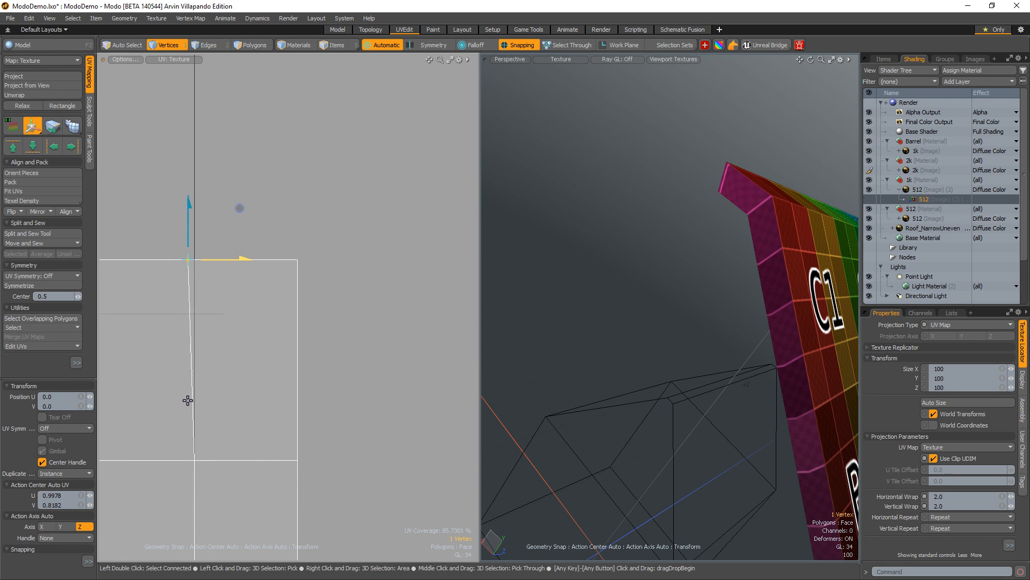
left_click_drag(187, 401, 191, 472)
key("q")
left_click(327, 142)
- Move the shell's upper-left corner vertex 0.0022 along U to align it with the vertex below
left_click_drag(301, 171, 317, 218, "ctrl+alt")
left_click_drag(237, 215, 203, 205, "ctrl+alt")
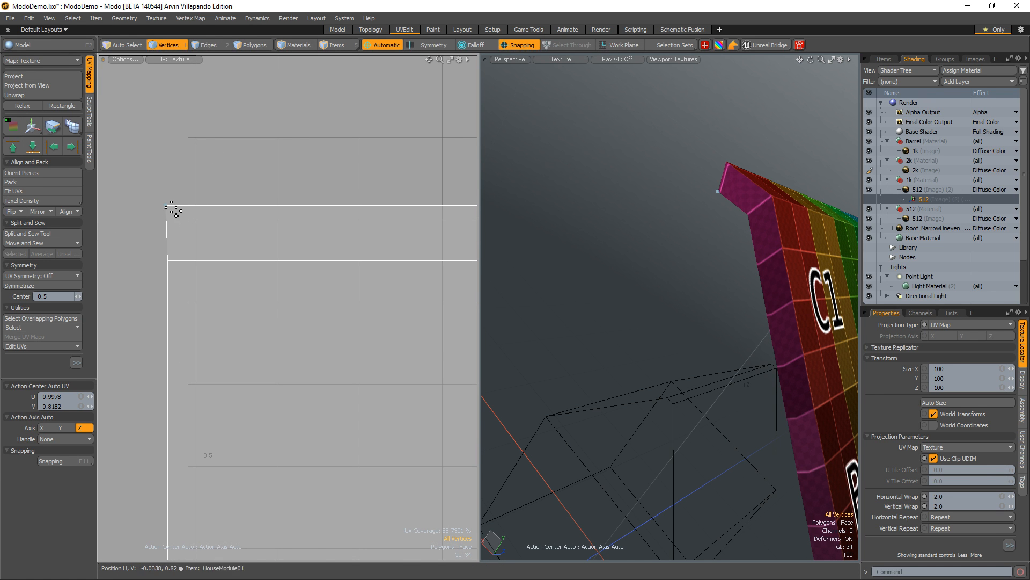
key("w")
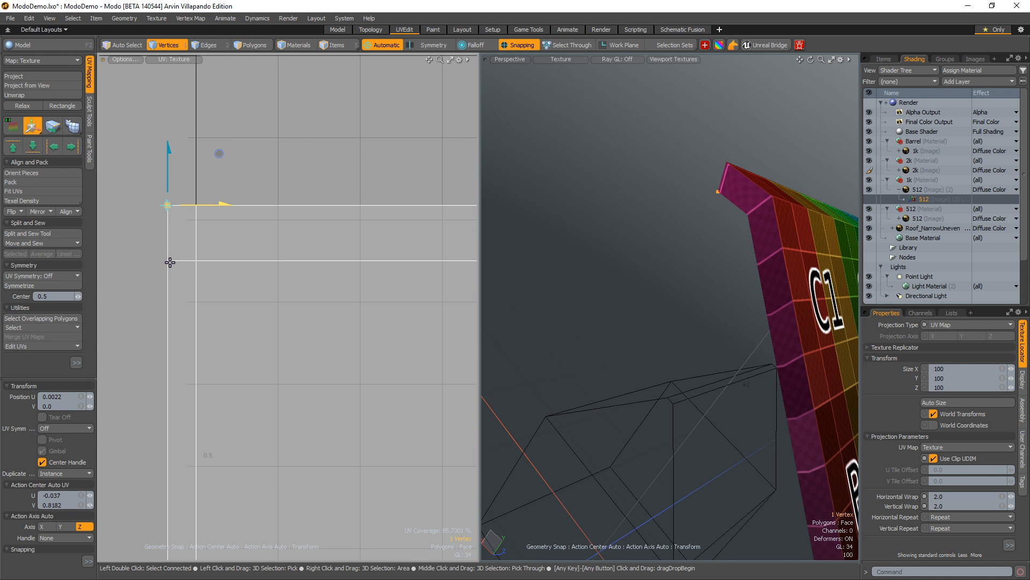
key("q")
left_click(260, 99)
- Unhide the rest of the house and inspect the checker texture around the roof's trim edges
left_click_drag(285, 104, 198, 143, "ctrl+alt")
left_click_drag(315, 131, 246, 166, "alt")
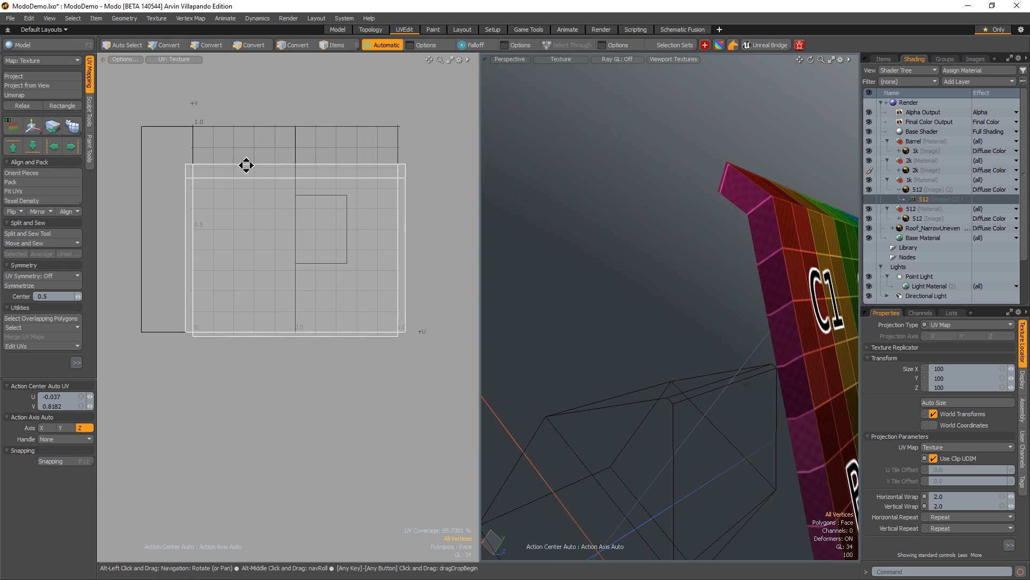
left_click_drag(782, 208, 639, 263, "alt+shift")
left_click_drag(780, 237, 658, 185, "alt")
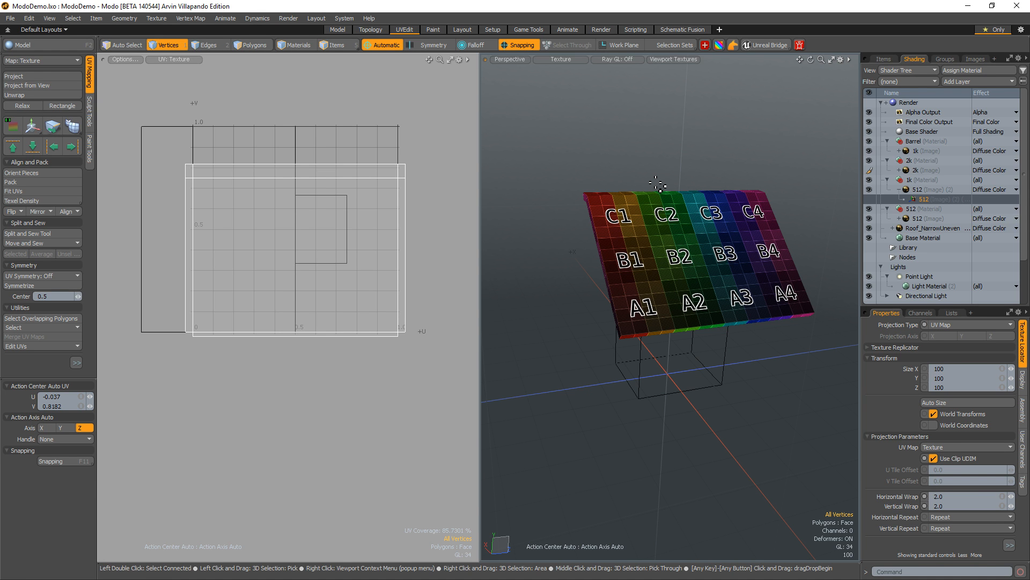
key("u")
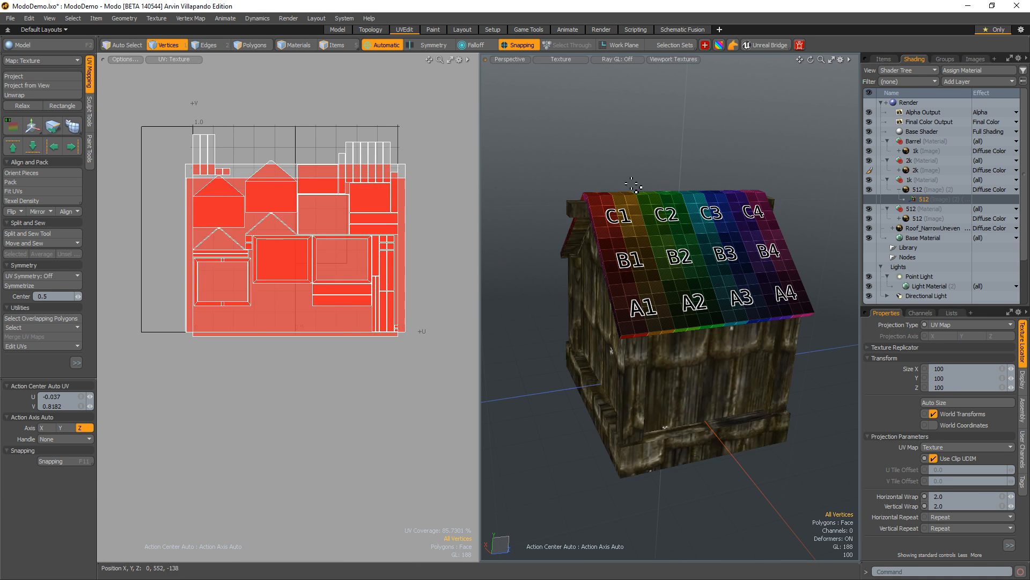
left_click_drag(658, 184, 683, 302, "alt")
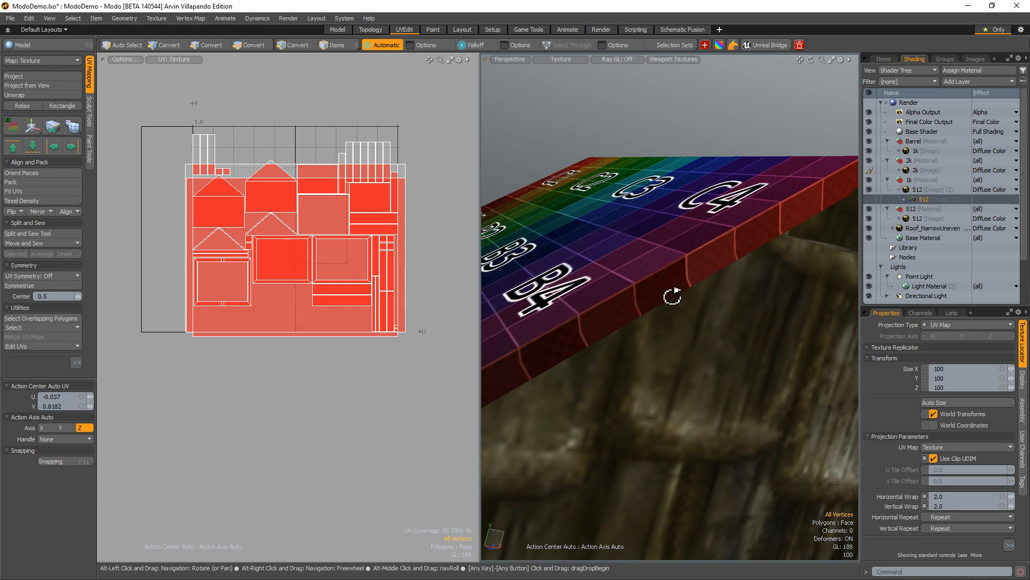
left_click_drag(636, 325, 671, 289, "alt")
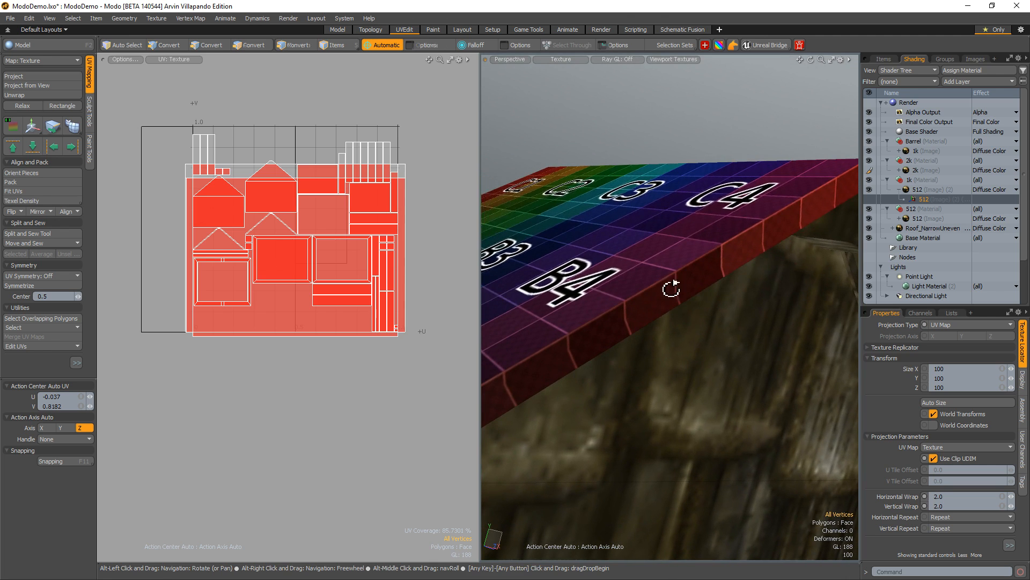
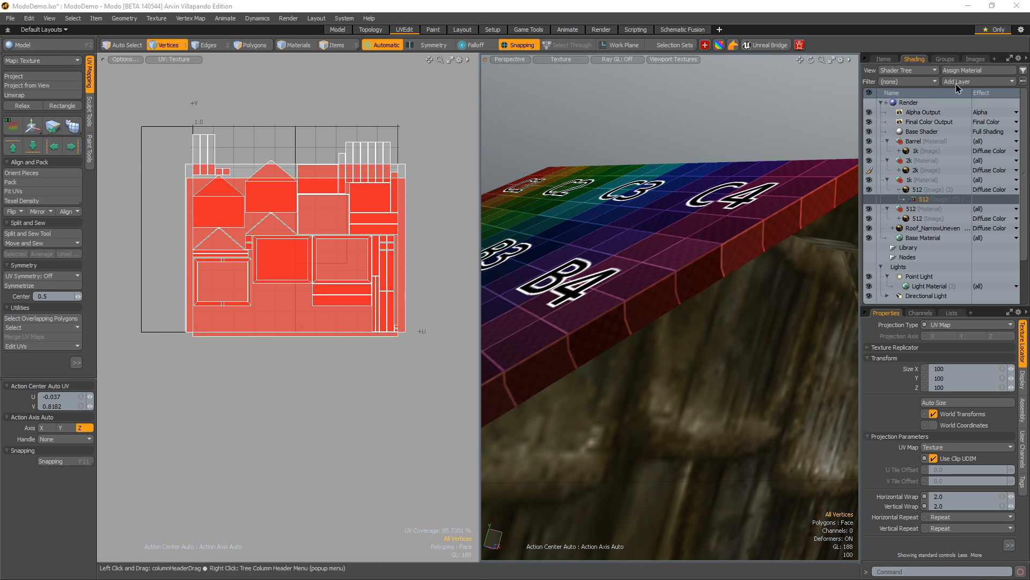
- Select the slope and trim polygons of both roof halves and assign them a new material named Roof
left_click_drag(590, 231, 690, 363, "alt")
left_click(698, 361)
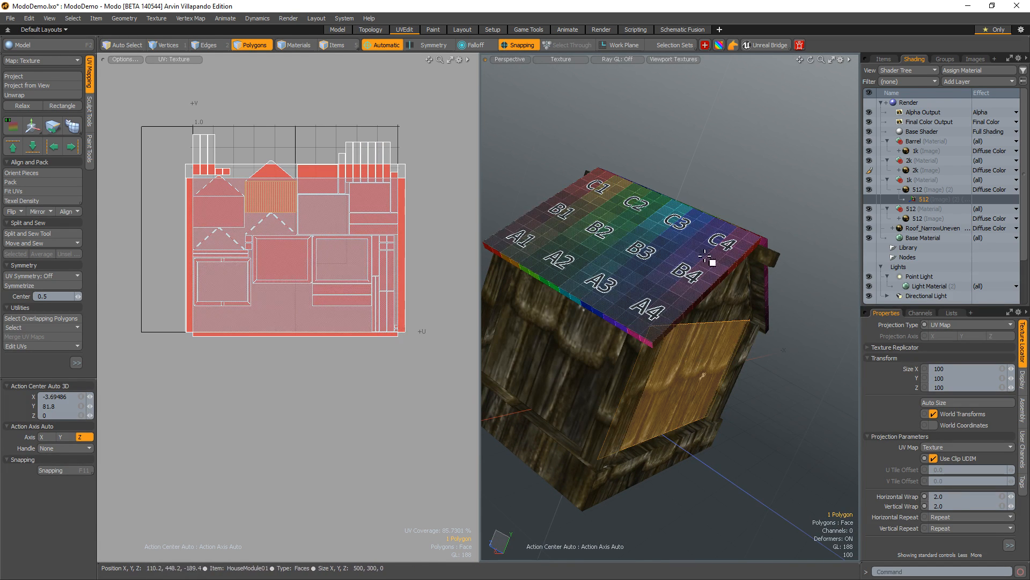
left_click(608, 270)
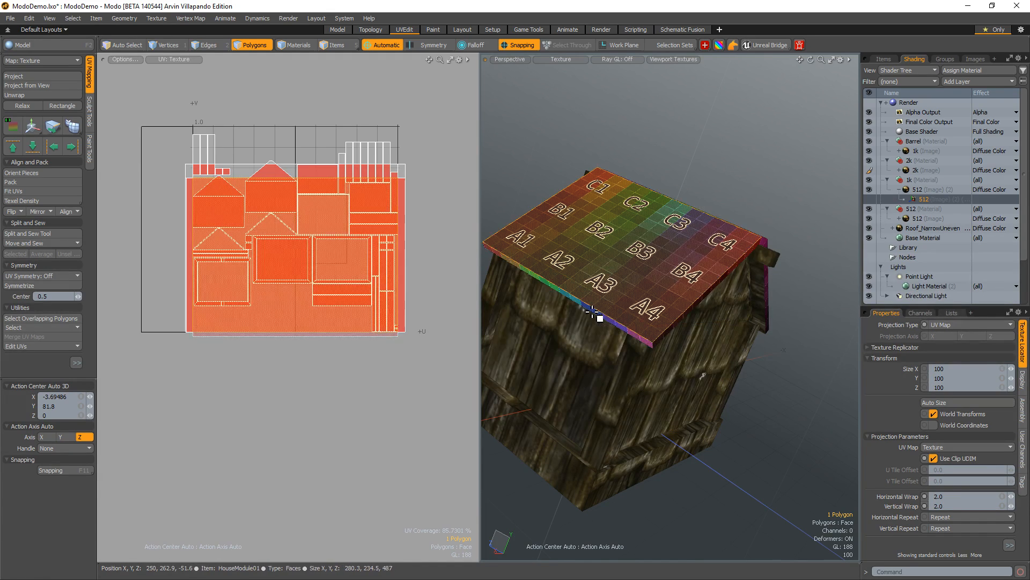
left_click(590, 309)
left_click_drag(734, 314, 651, 303, "alt")
left_click(602, 266, "shift")
left_click(597, 258, "shift")
left_click(632, 286, "shift")
left_click(681, 275, "shift")
left_click(648, 299, "shift")
left_click(656, 306, "shift")
left_click(677, 292, "shift")
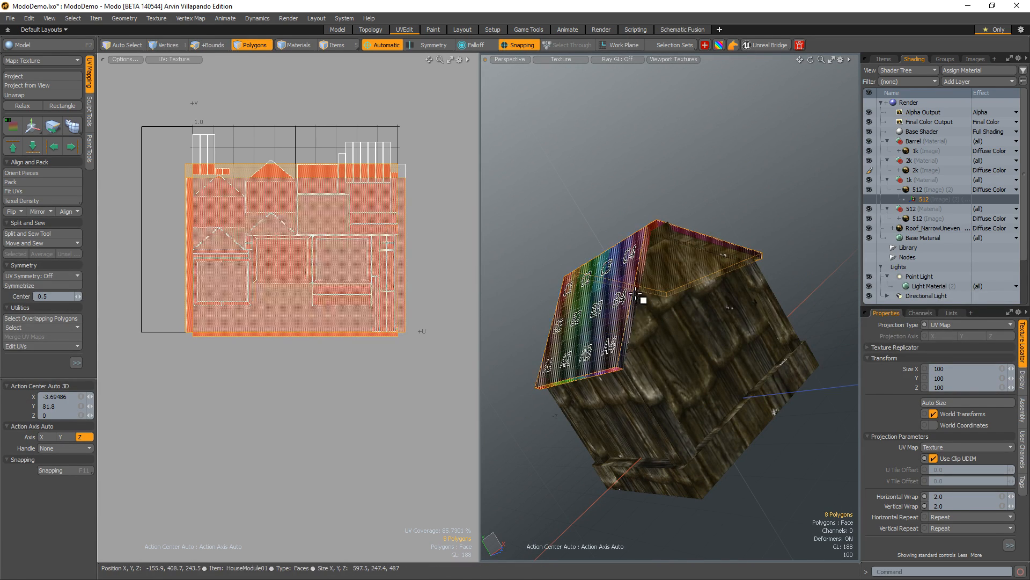
left_click(651, 234, "shift")
left_click(651, 229, "shift")
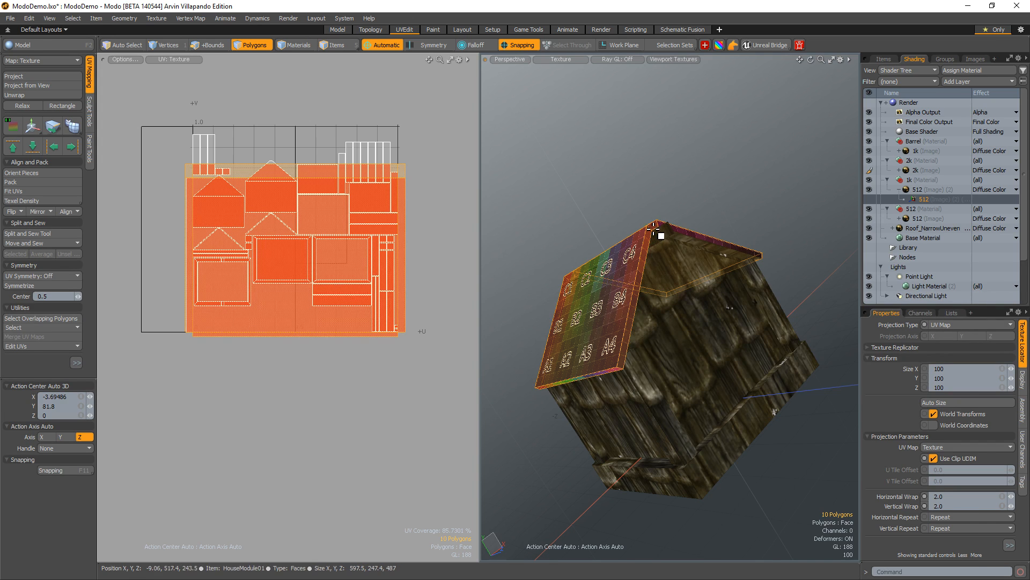
left_click(686, 232, "shift")
left_click_drag(793, 249, 671, 272, "alt")
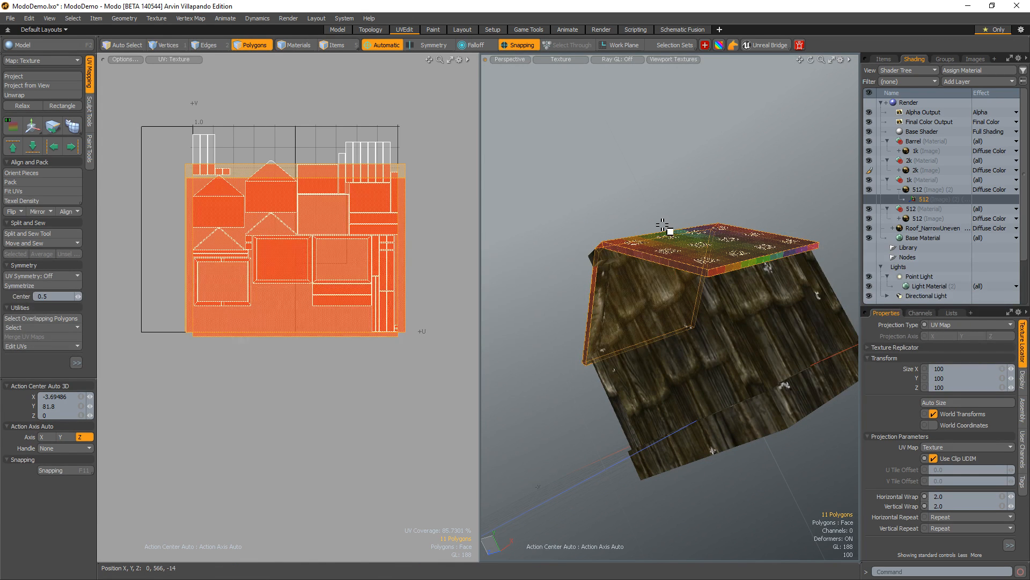
key("m")
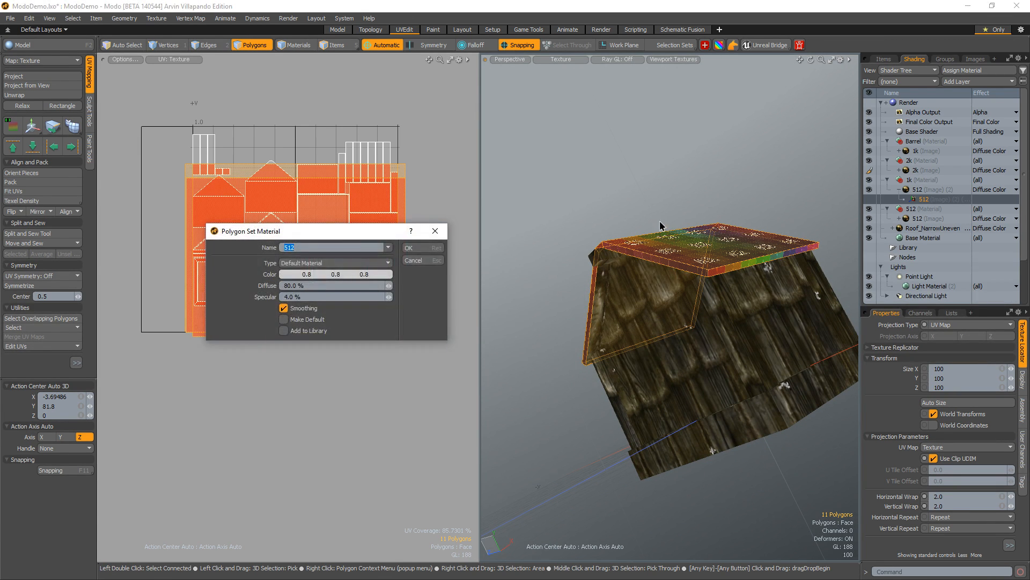
type("Roof")
key("Return")
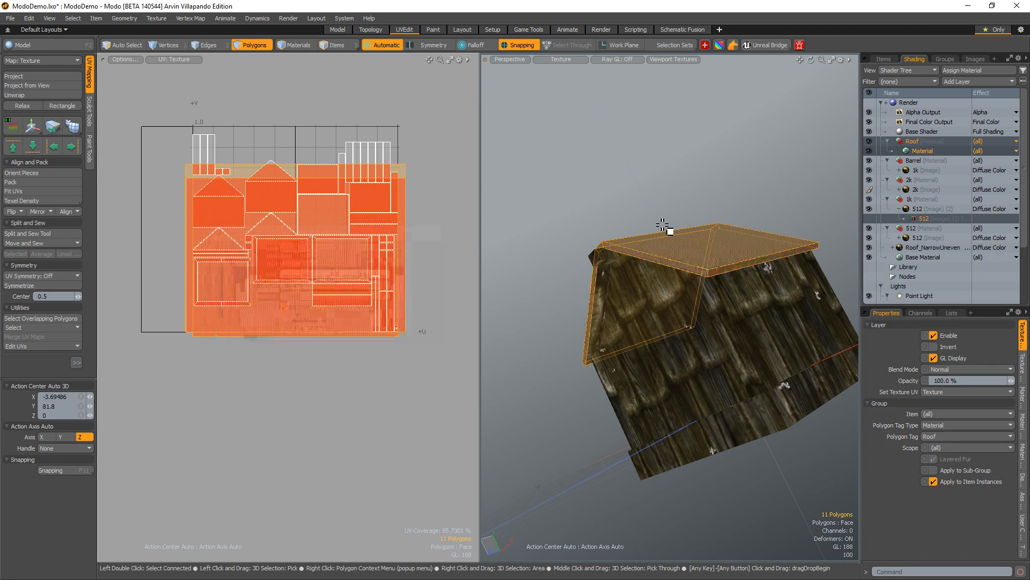
- Clear the selection, put the Roof_NarrowUneven texture inside the Roof material group, and view the textured roof
key("1")
left_click_drag(674, 205, 835, 231, "alt")
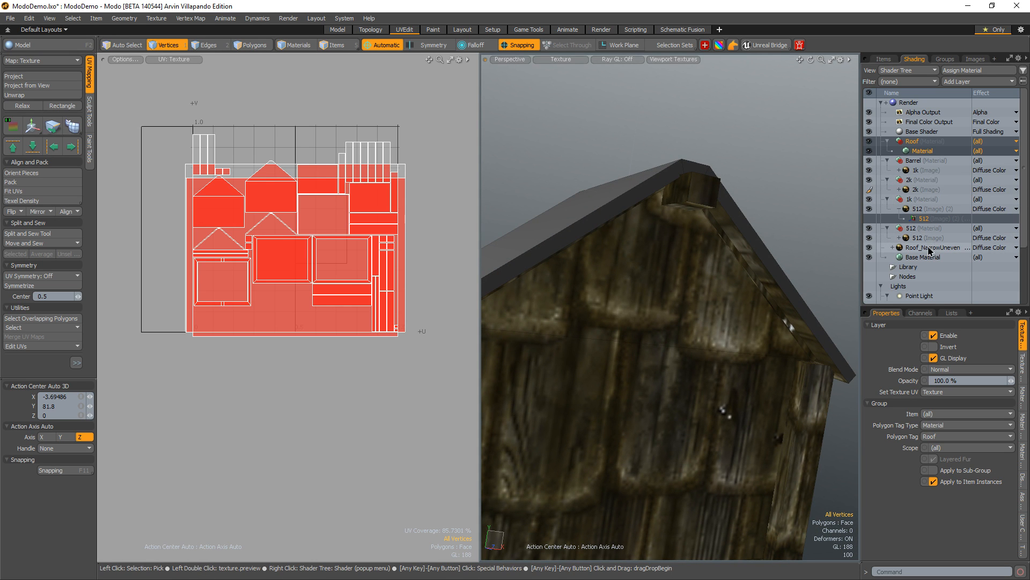
left_click_drag(928, 250, 939, 151)
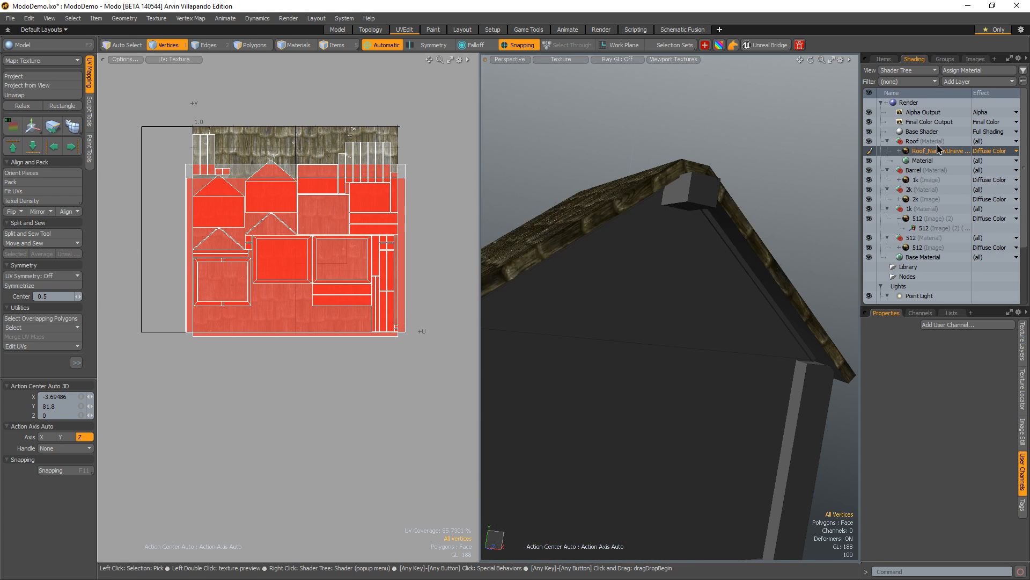
left_click_drag(641, 271, 716, 317, "alt")
left_click_drag(717, 327, 594, 368, "alt")
- Select the whole beam beneath the roof ridge and raise it by 20 along Y
key("3")
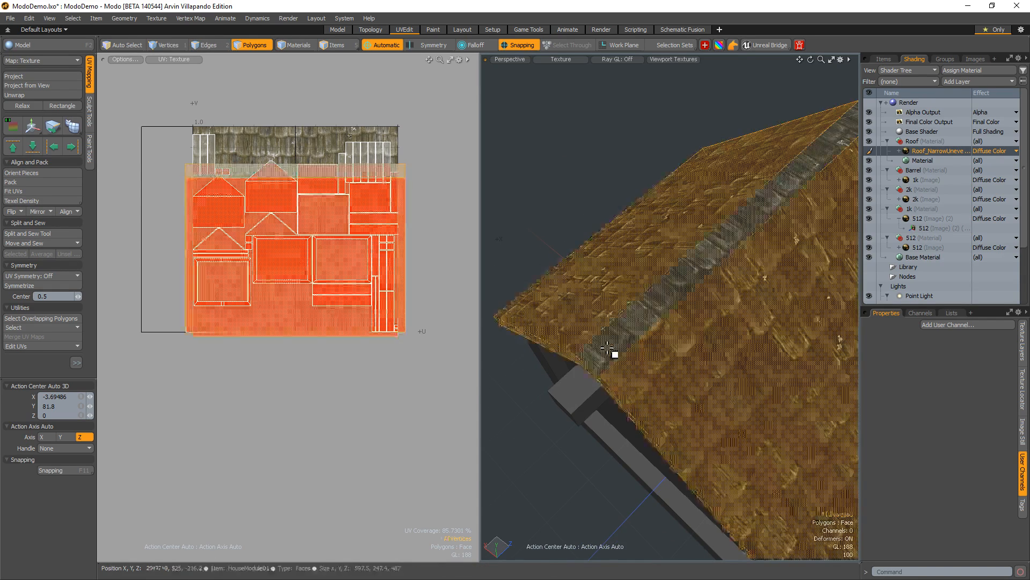
key("Escape")
left_click(717, 262)
left_click_drag(717, 262, 681, 301, "alt")
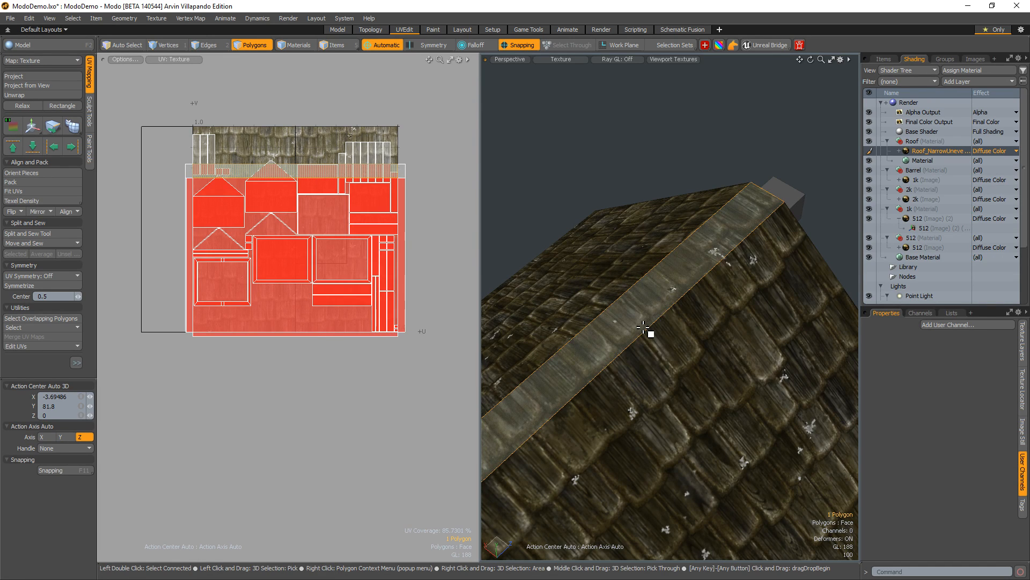
left_click_drag(644, 328, 736, 264, "alt")
left_click_drag(717, 264, 580, 360, "alt")
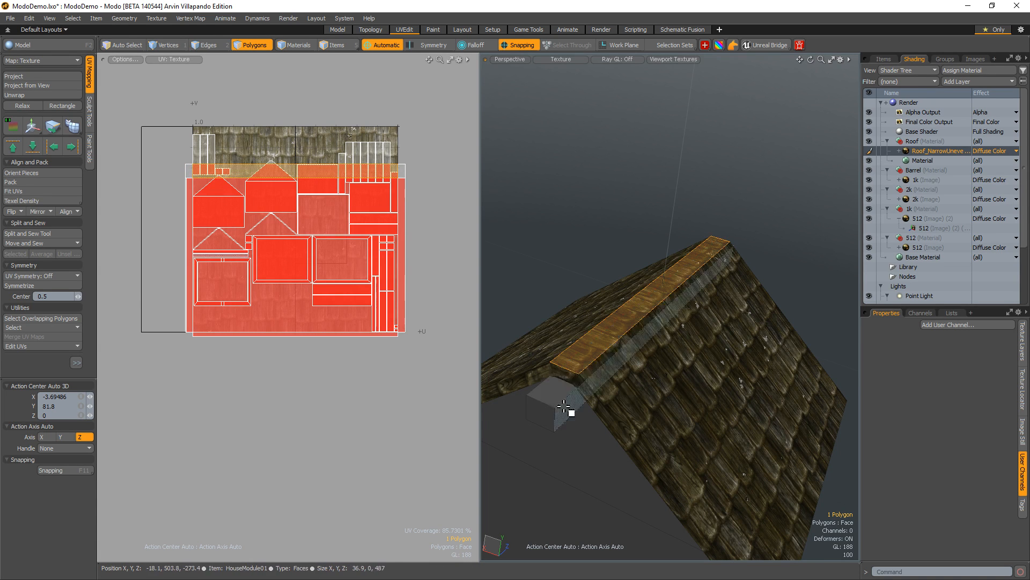
left_click(554, 403)
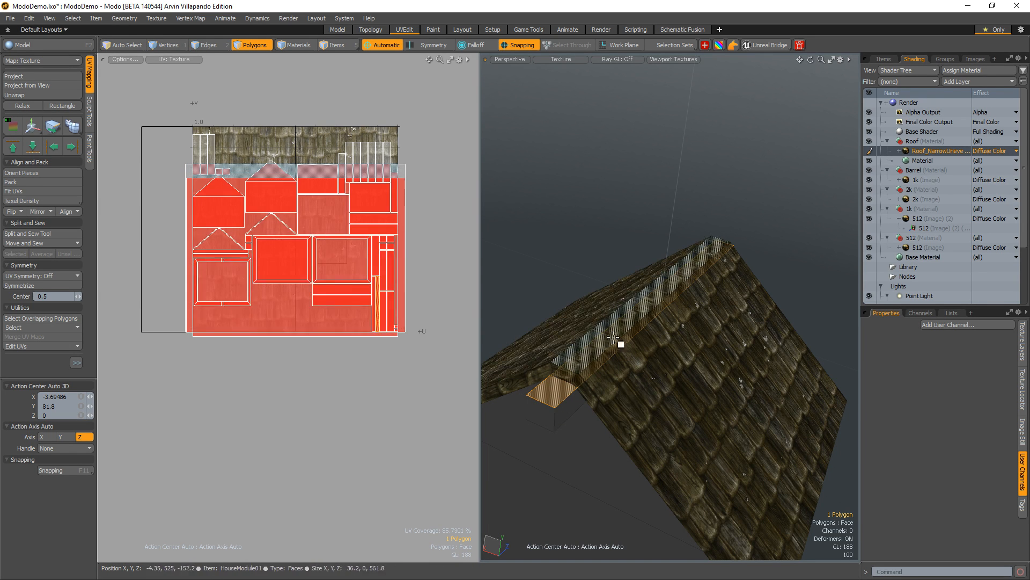
double_click(566, 403)
key("y")
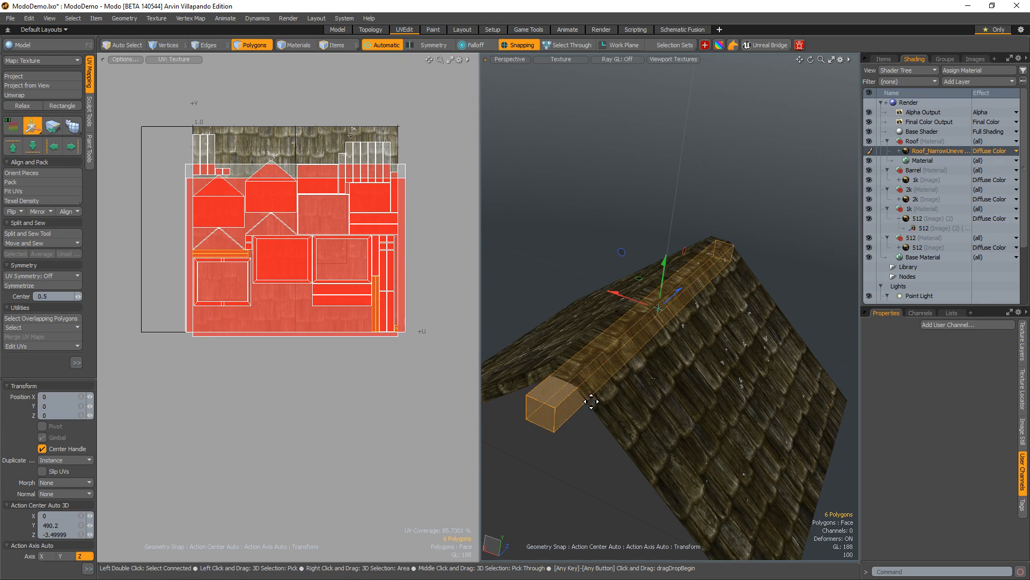
left_click_drag(664, 272, 658, 293)
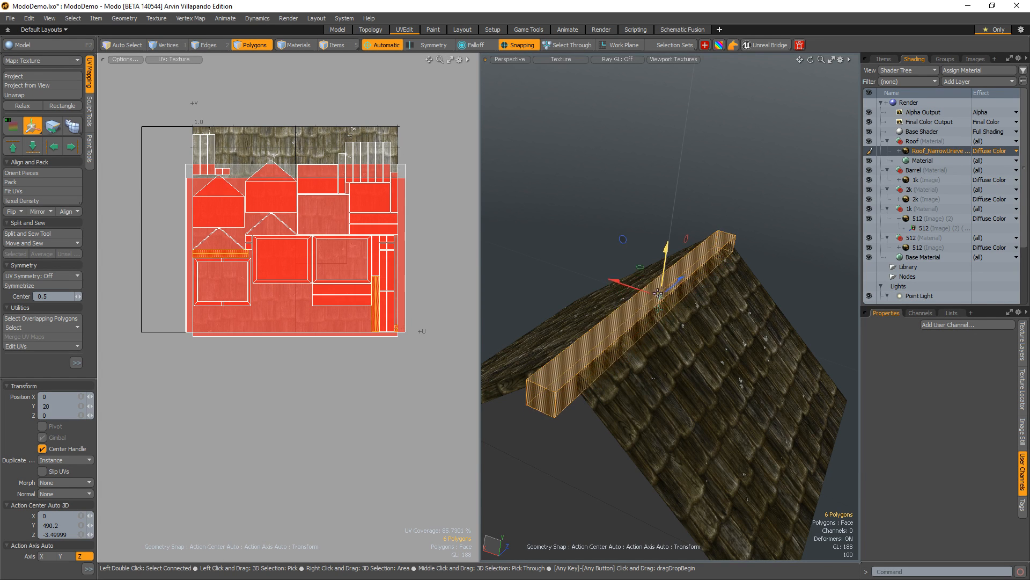
key("space")
left_click(798, 216)
- Select the whole ridge beam and scale its cross-section, then clear the selection
left_click_drag(798, 215, 787, 225, "alt")
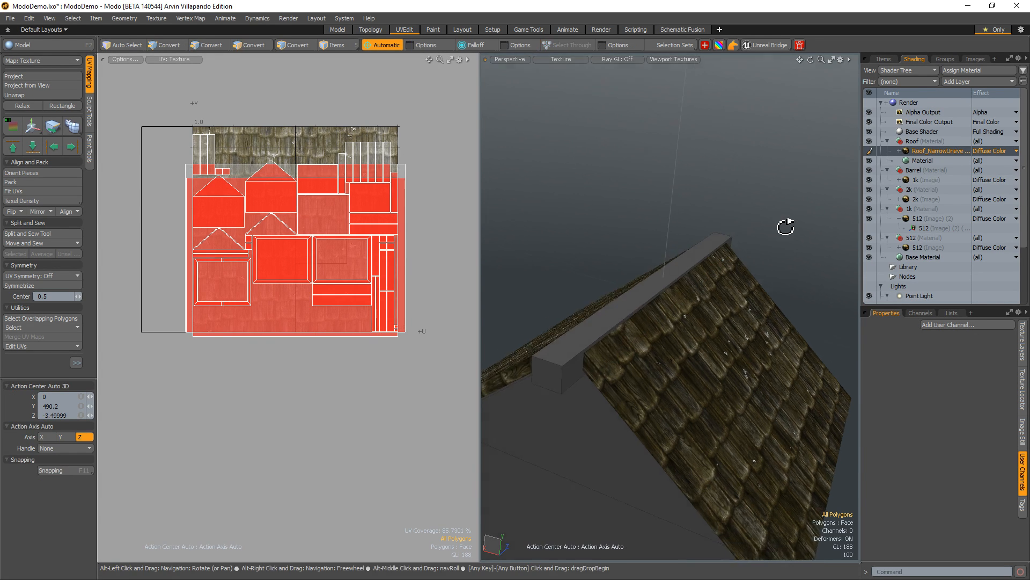
scroll(751, 247, "down", 5)
left_click_drag(714, 267, 661, 322, "alt")
scroll(660, 311, "up", 5)
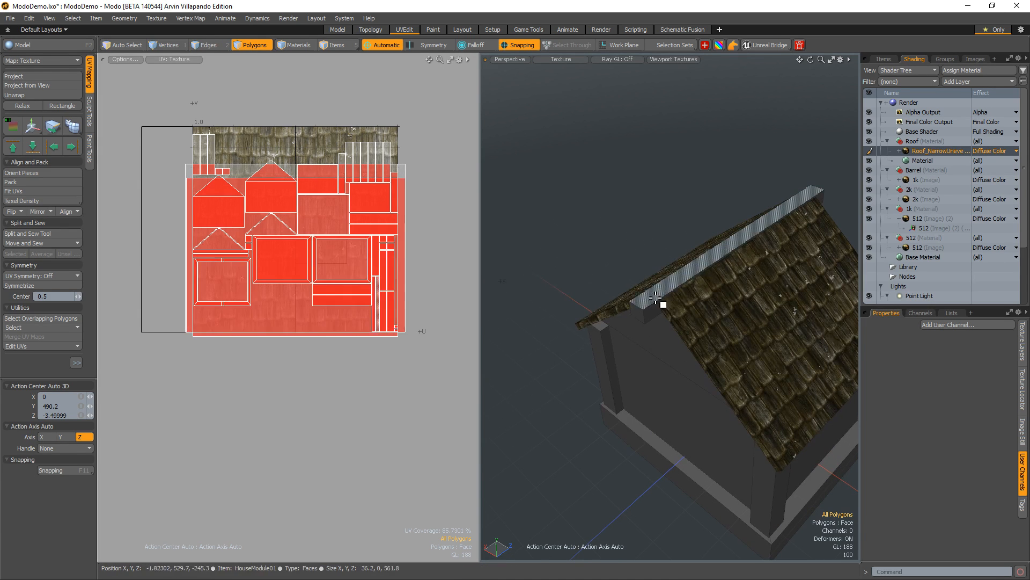
double_click(665, 301)
key("y")
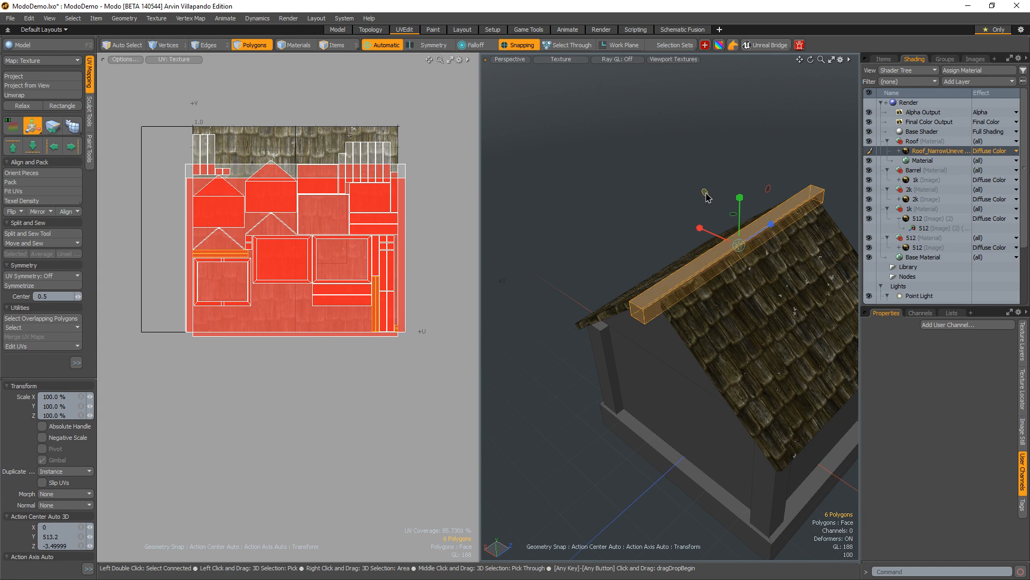
left_click_drag(712, 192, 722, 192)
key("space")
left_click(619, 264)
- Select all the polygons of the four corner posts of the house
left_click_drag(619, 264, 611, 360, "alt")
left_click_drag(704, 374, 670, 368, "alt")
double_click(721, 366)
left_click_drag(553, 359, 705, 361, "alt")
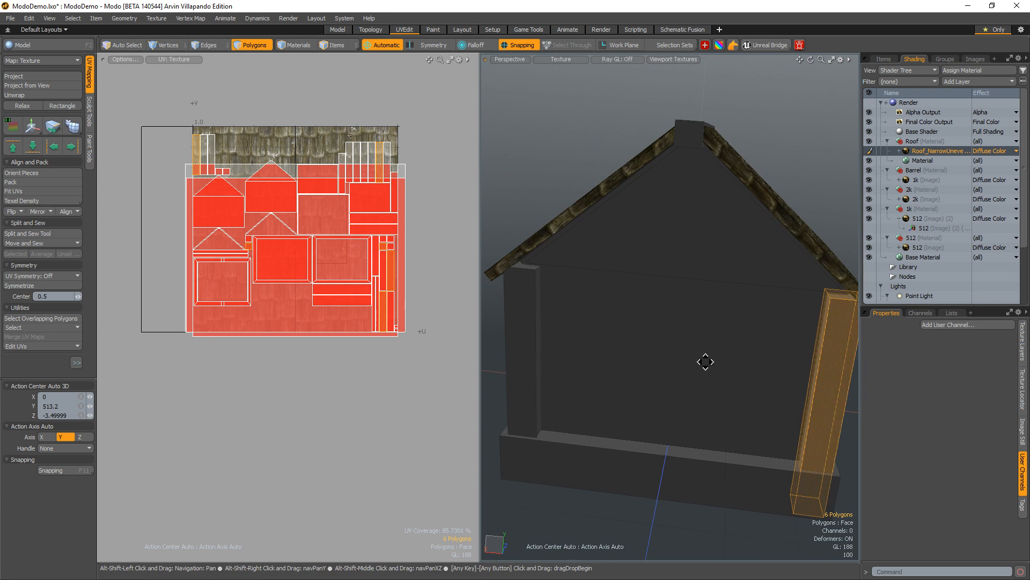
double_click(536, 386, "shift")
left_click_drag(616, 377, 593, 409, "alt")
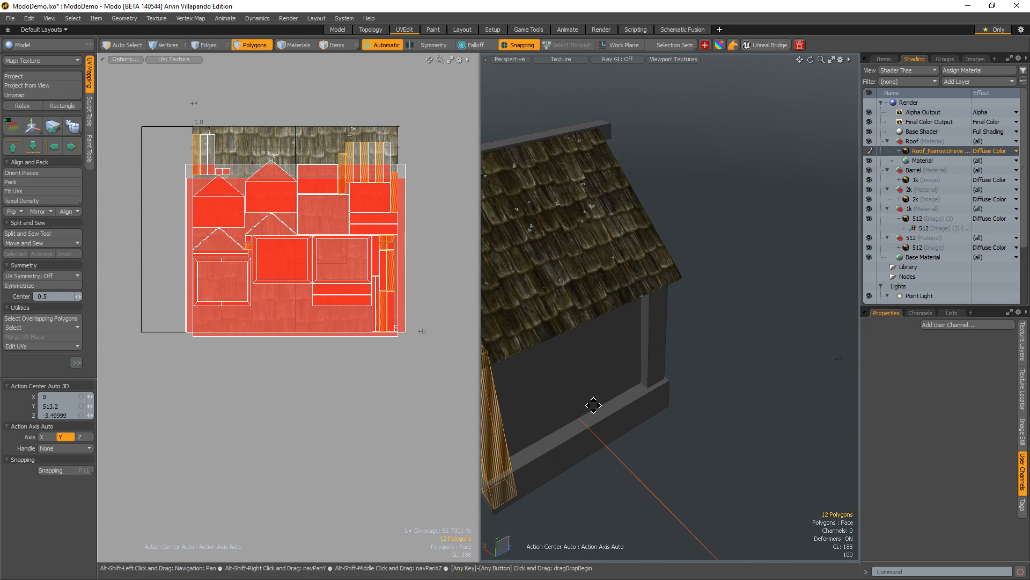
left_click_drag(656, 342, 478, 460, "alt")
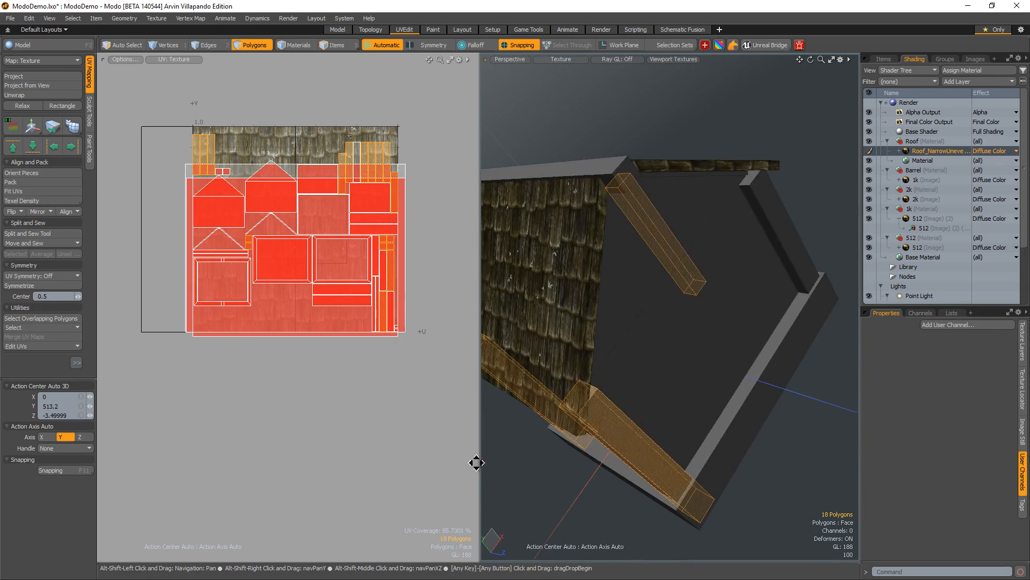
double_click(782, 230, "shift")
- Set the action center to Local, scale the four posts to 82% in X and Y, and clear the selection
key("y")
left_click_drag(651, 288, 670, 279, "alt")
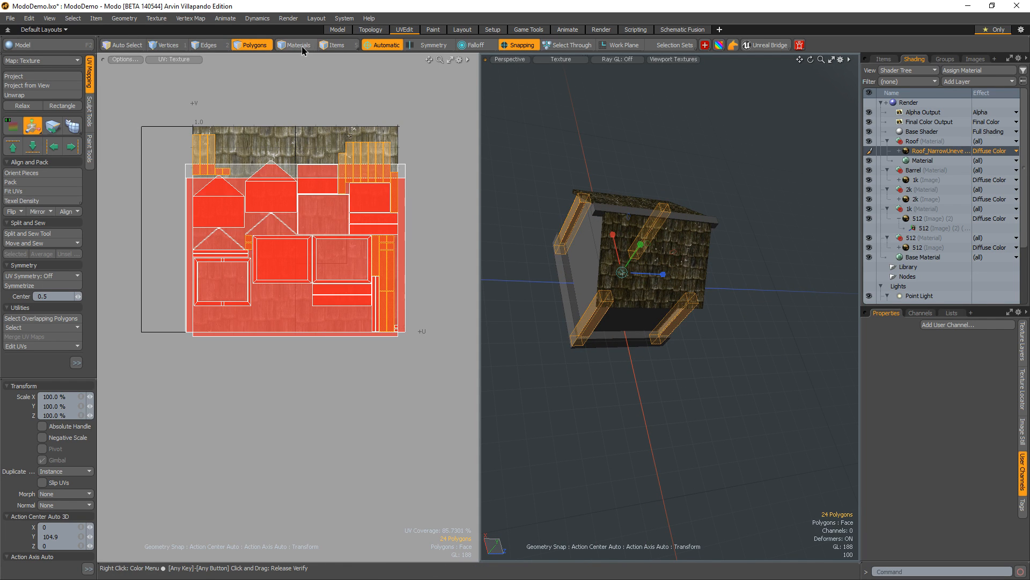
left_click(381, 46)
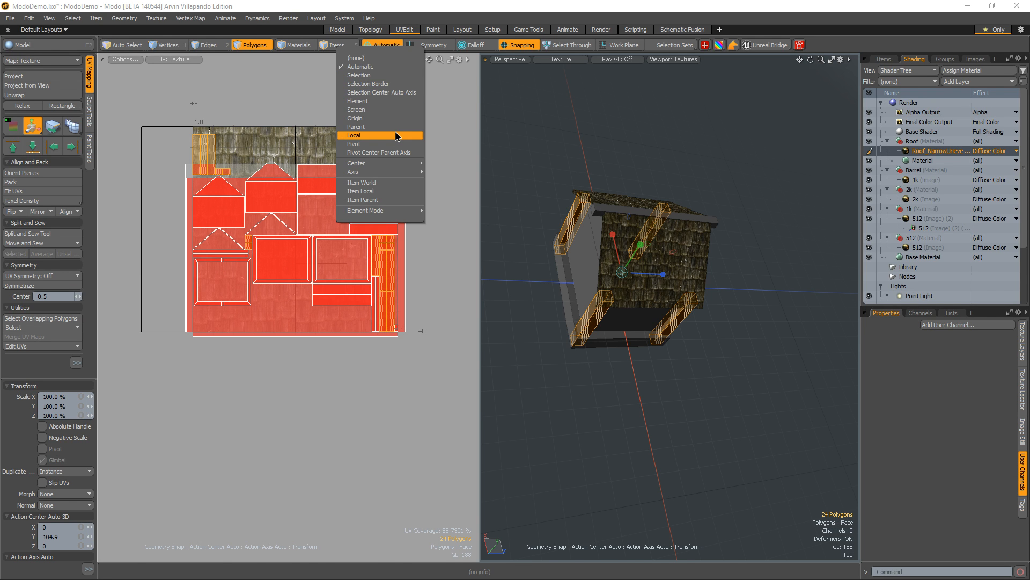
left_click(397, 136)
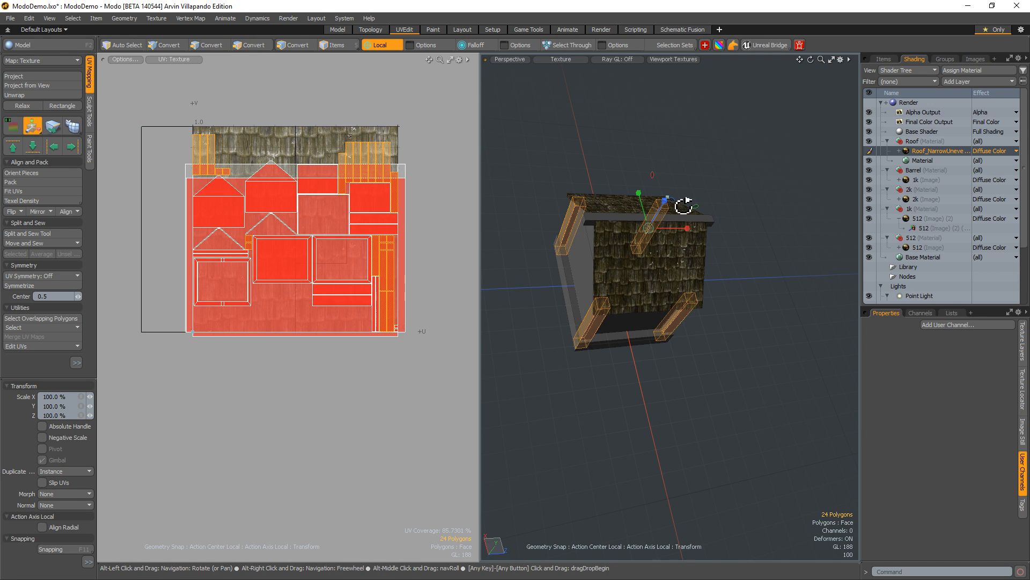
left_click_drag(683, 207, 666, 189, "alt")
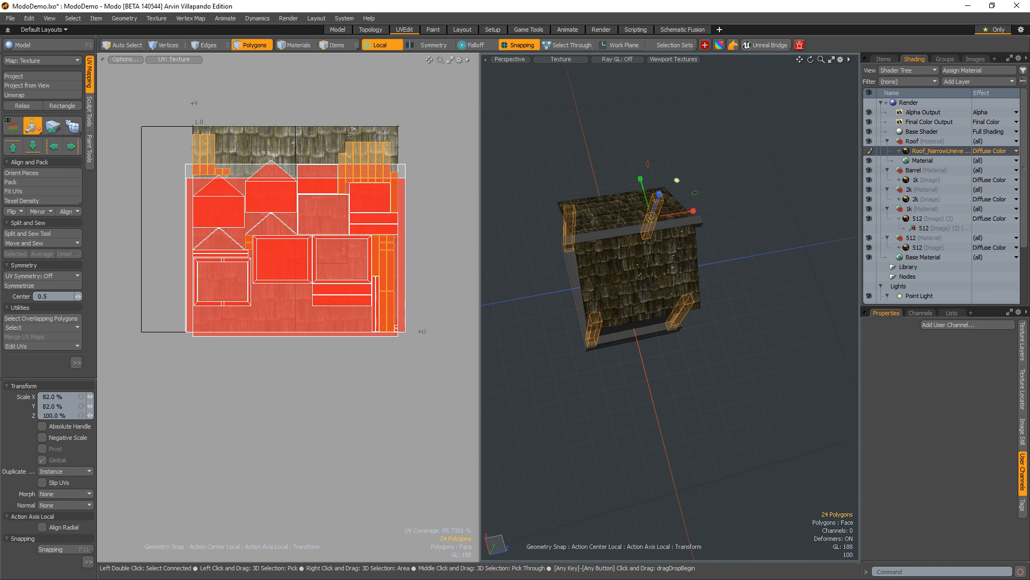
key("q")
left_click(695, 177)
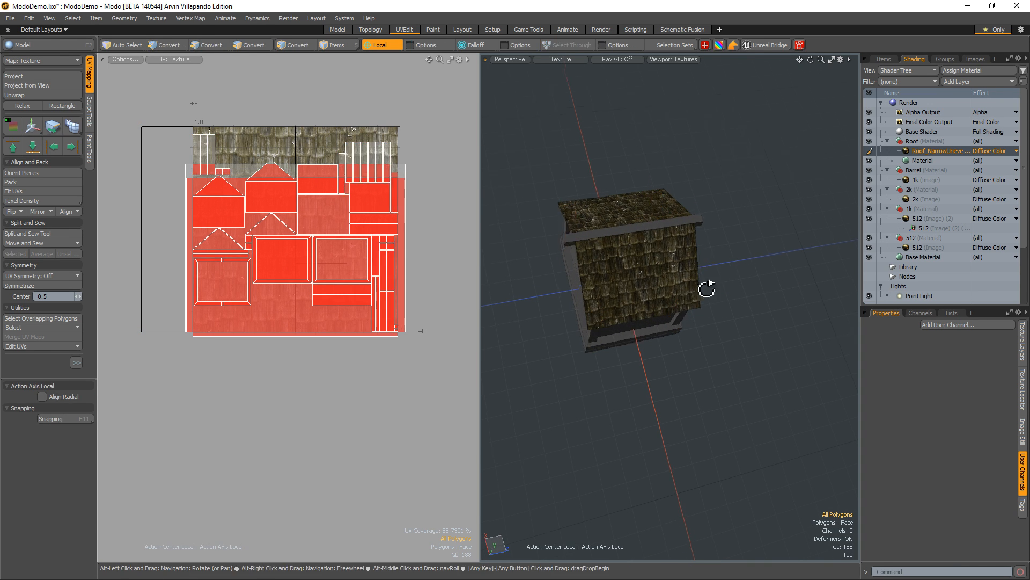
- Loop-slice one corner post around the middle and scale the new edge loop to 87.5%
left_click_drag(704, 290, 632, 240, "alt")
left_click(617, 270)
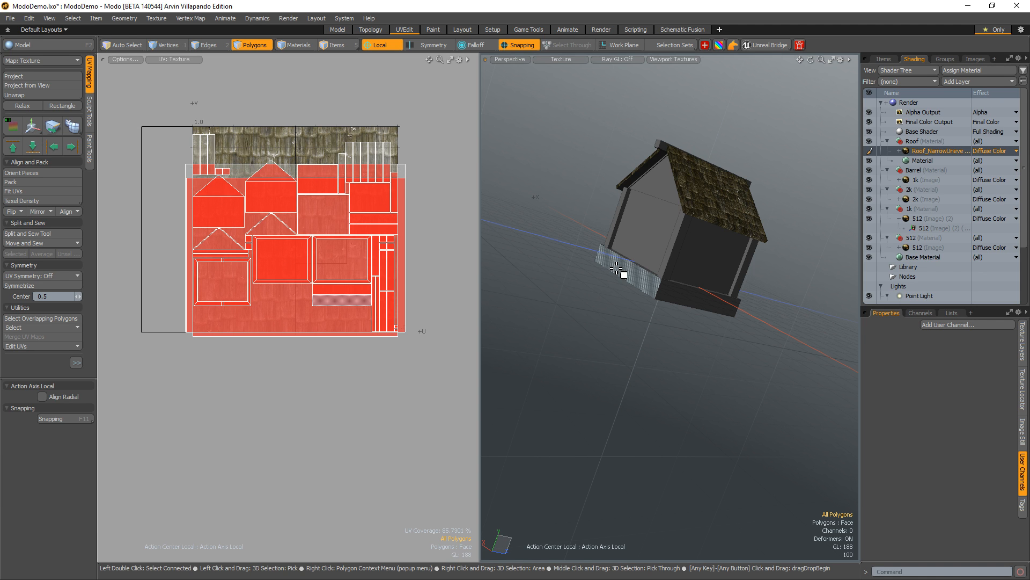
left_click_drag(656, 237, 763, 287, "ctrl+alt")
key("2")
left_click(646, 230)
key("alt+c")
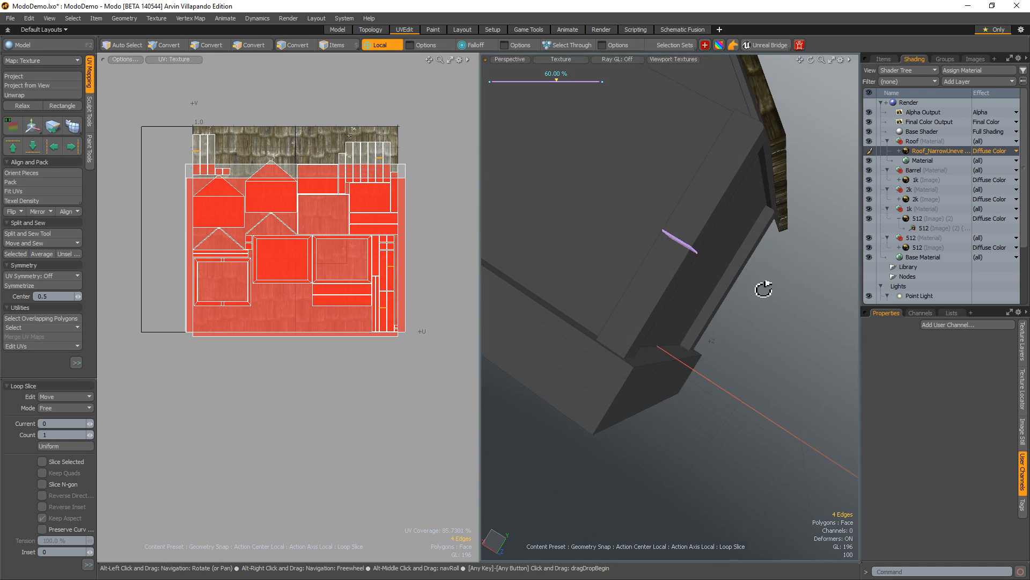
left_click_drag(772, 231, 702, 332, "alt+shift")
key("r")
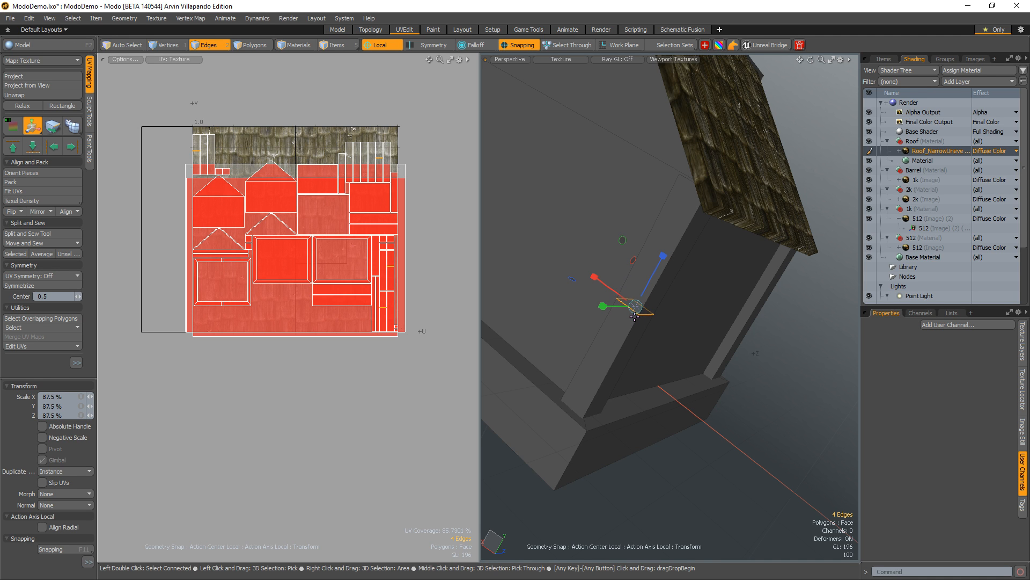
key("e")
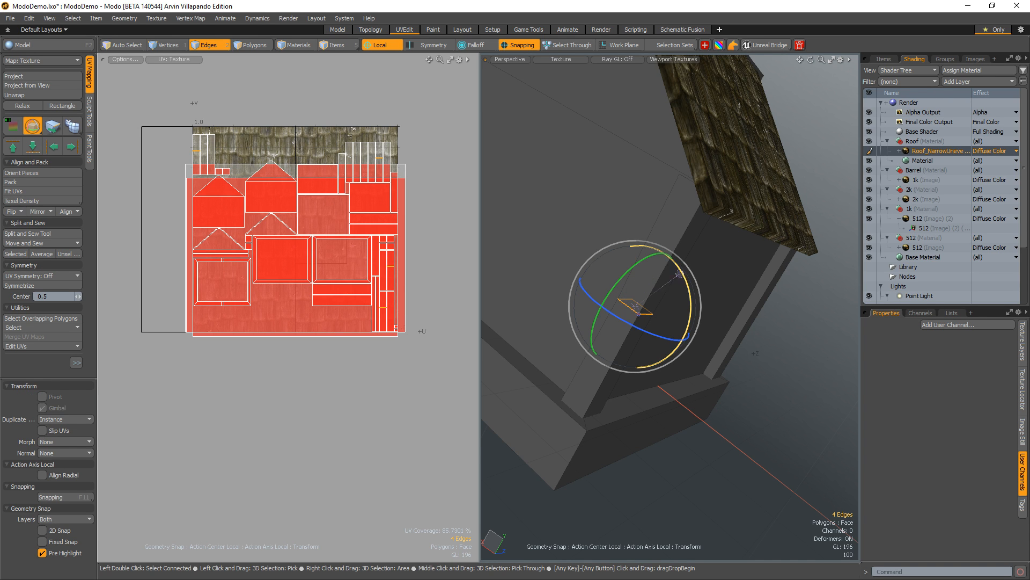
key("space")
- Add a second loop slice in the upper part of the post, tilt the loop, and scale it to 83.5%
key("alt+c")
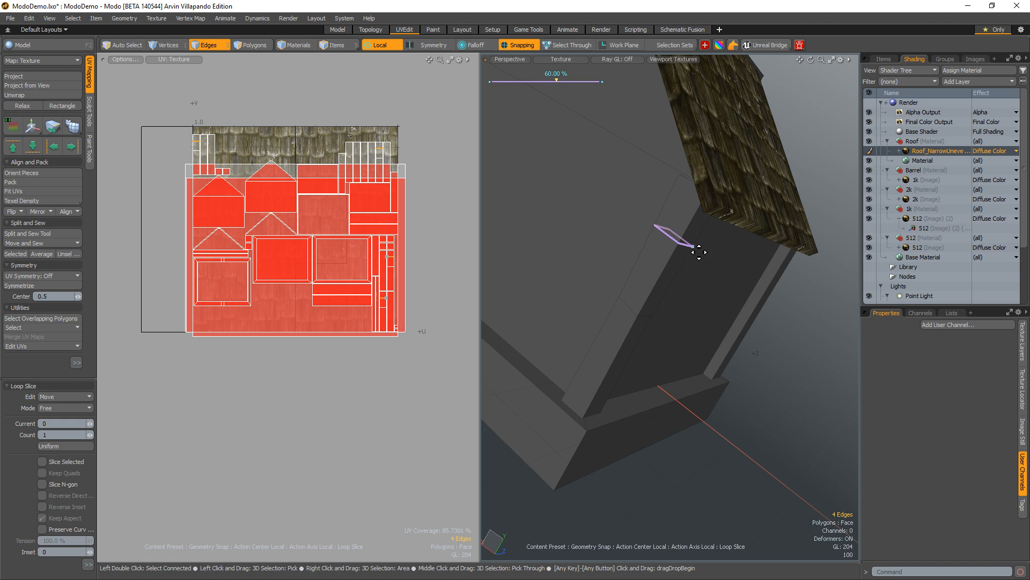
key("e")
left_click_drag(735, 249, 703, 290)
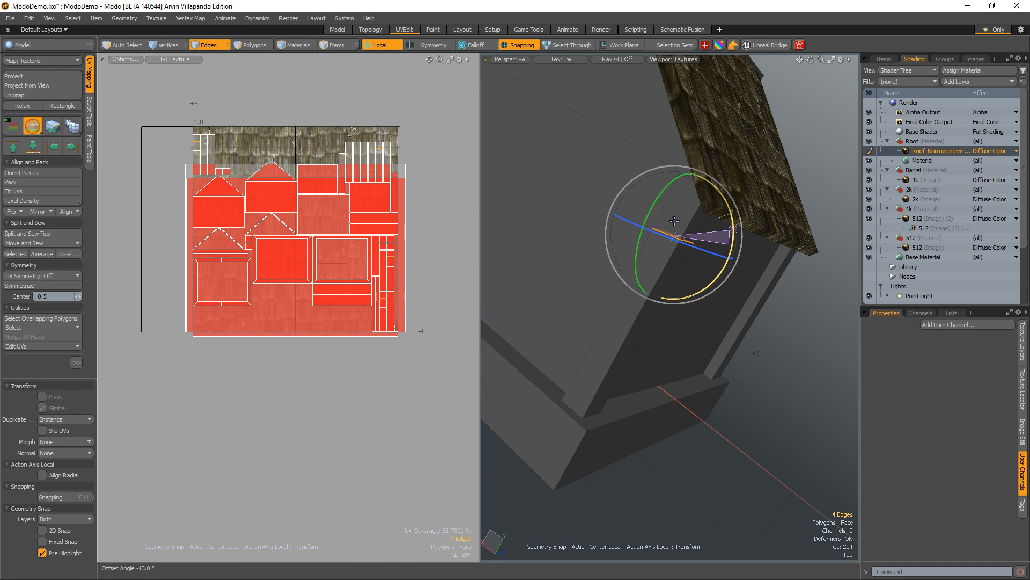
left_click_drag(661, 200, 692, 236)
key("q")
key("y")
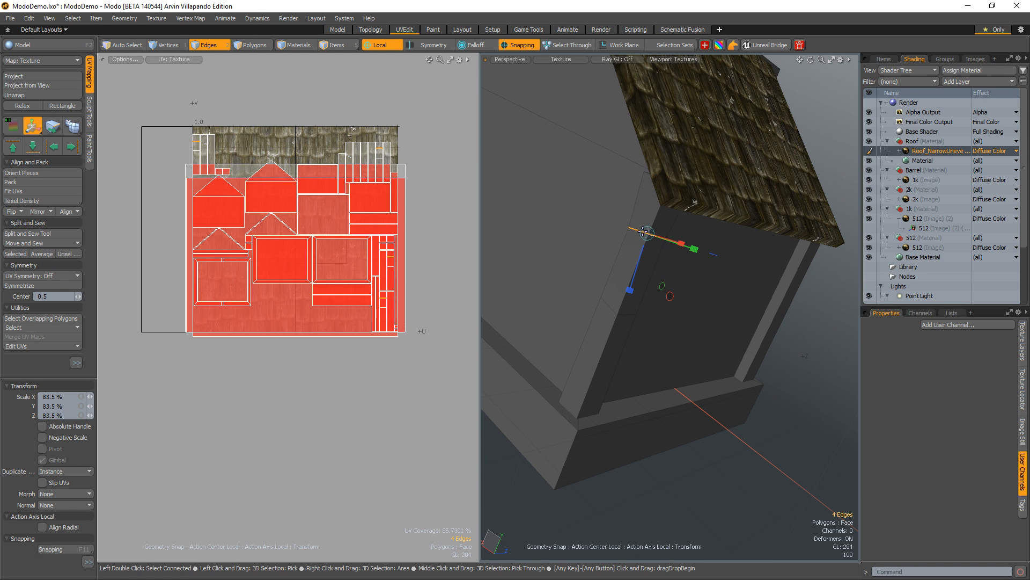
left_click_drag(651, 349, 626, 339, "alt")
key("q")
- Add a loop slice near the base of the post and move the new edge loop 4 along its local Y axis
left_click(608, 360)
key("alt+c")
left_click(638, 371)
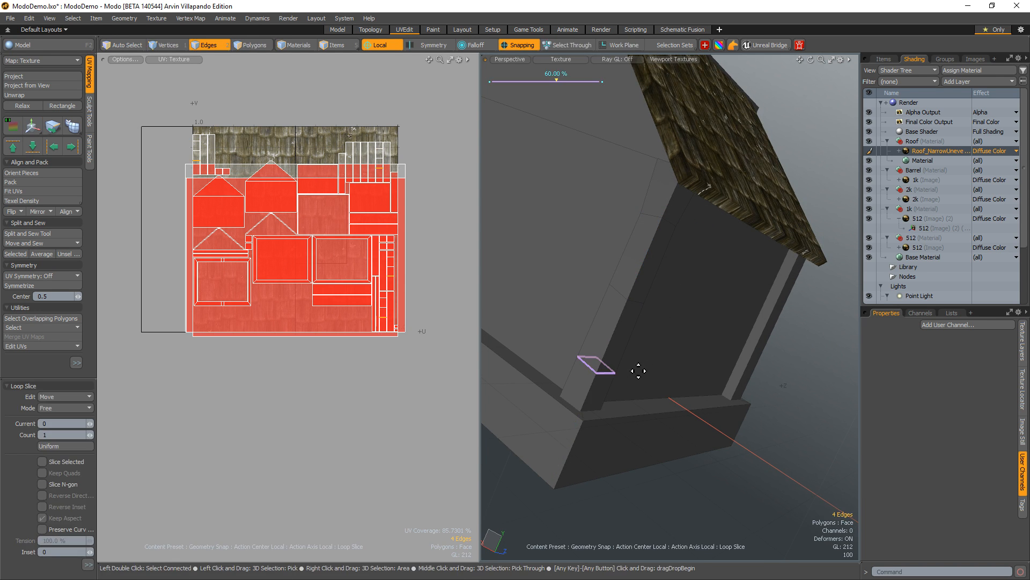
key("q")
key("y")
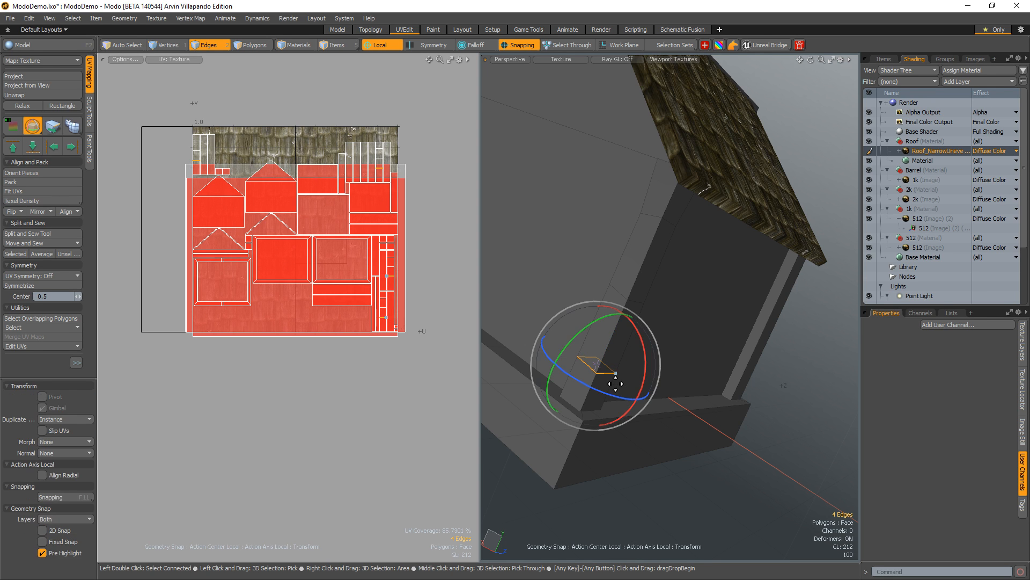
key("w")
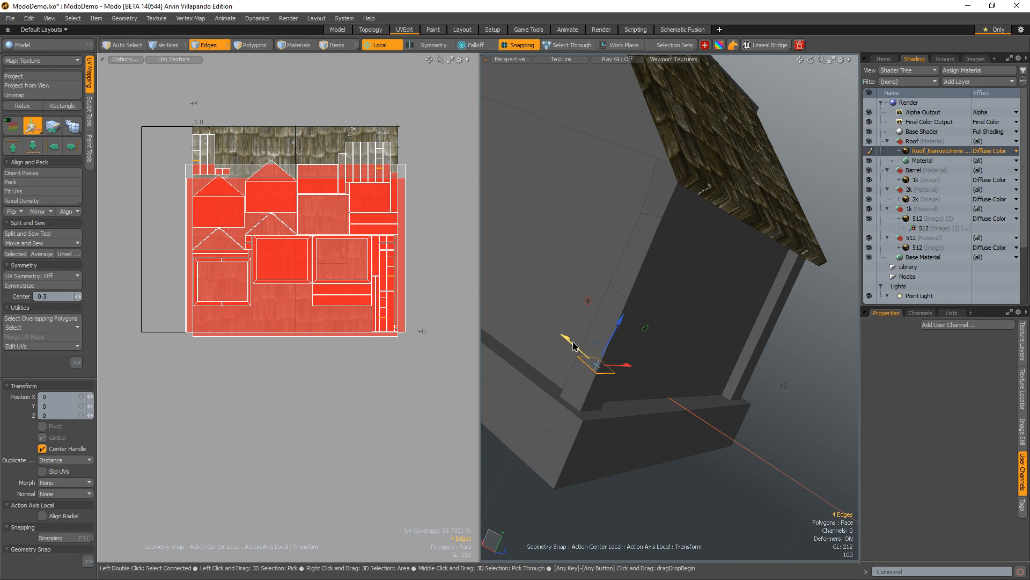
left_click_drag(572, 345, 593, 364)
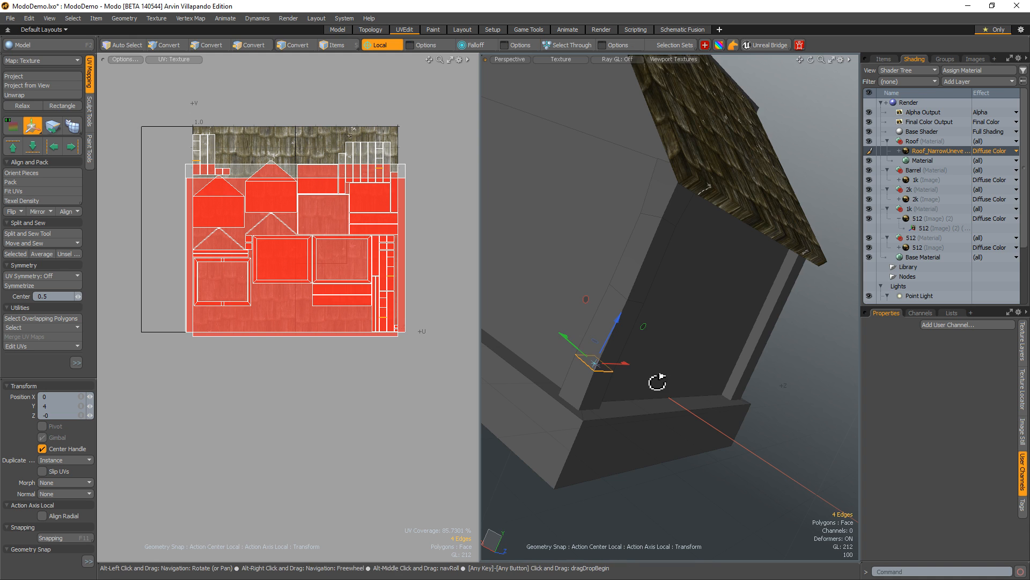
left_click_drag(658, 381, 597, 328, "alt")
key("space")
left_click(592, 477)
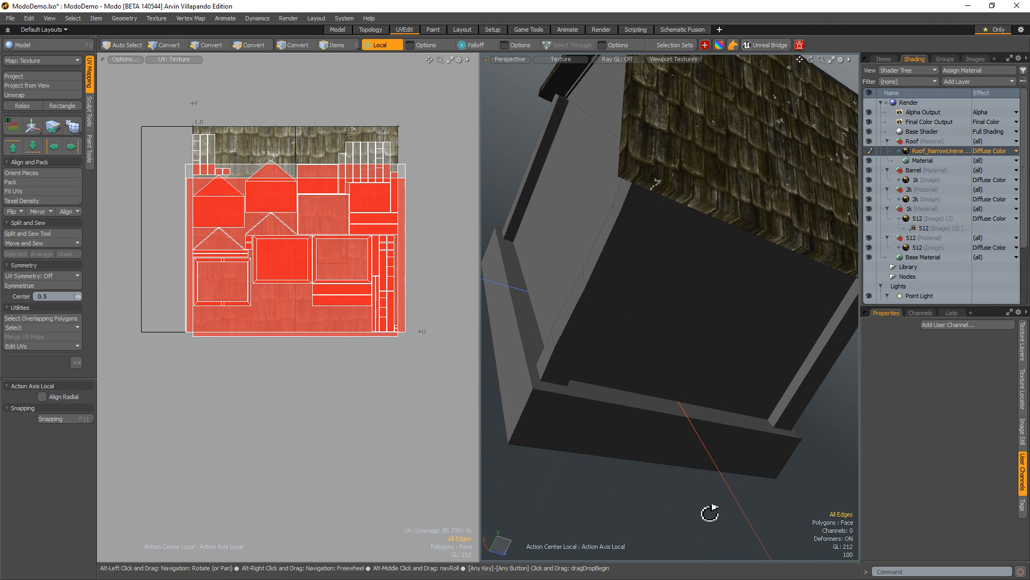
- Select the top face of the reshaped post and raise it to meet the underside of the roof
left_click_drag(711, 513, 703, 270, "alt")
scroll(709, 258, "up", 3)
key("3")
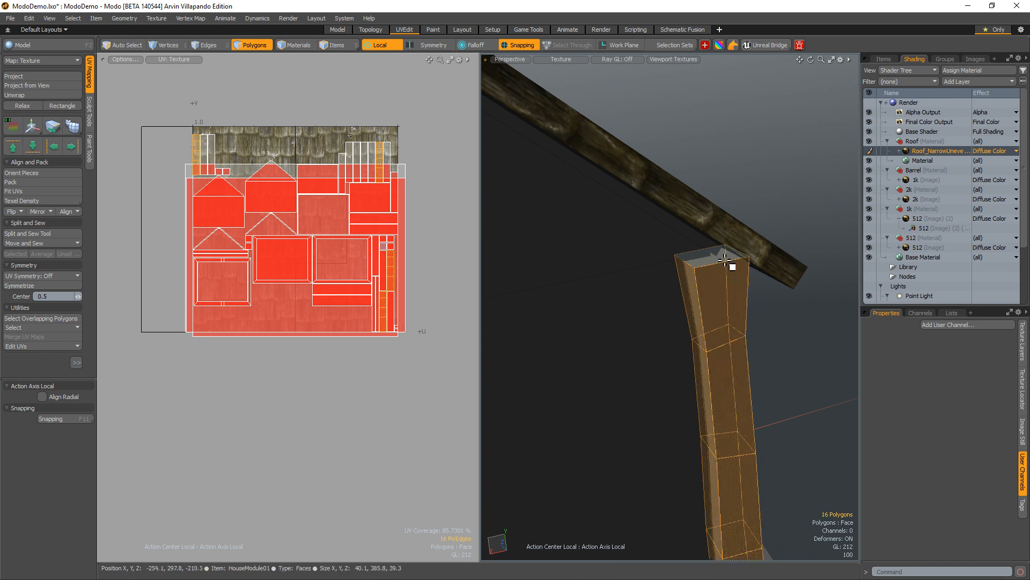
left_click(729, 261)
key("w")
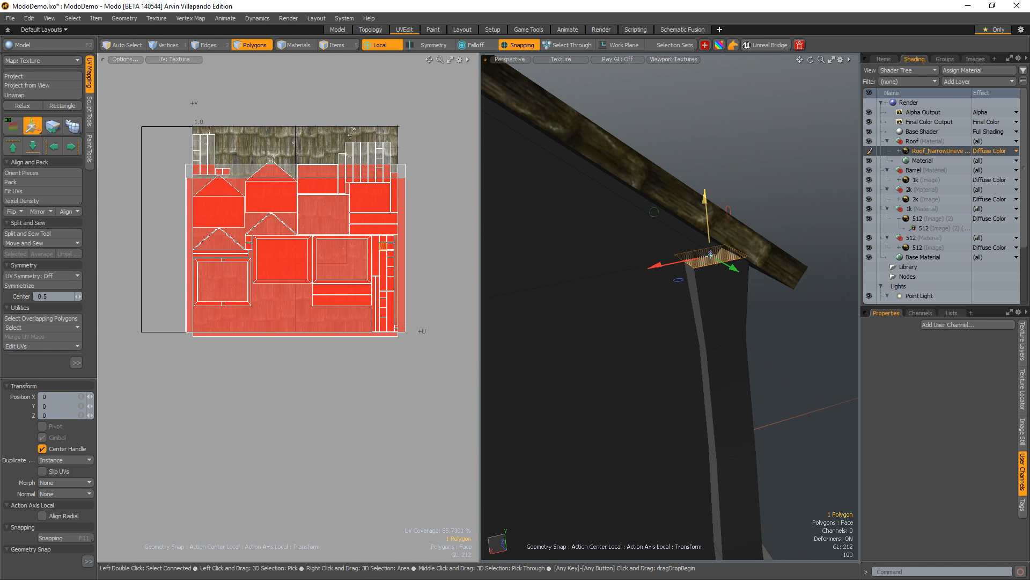
left_click_drag(711, 254, 706, 238)
key("q")
left_click(804, 194)
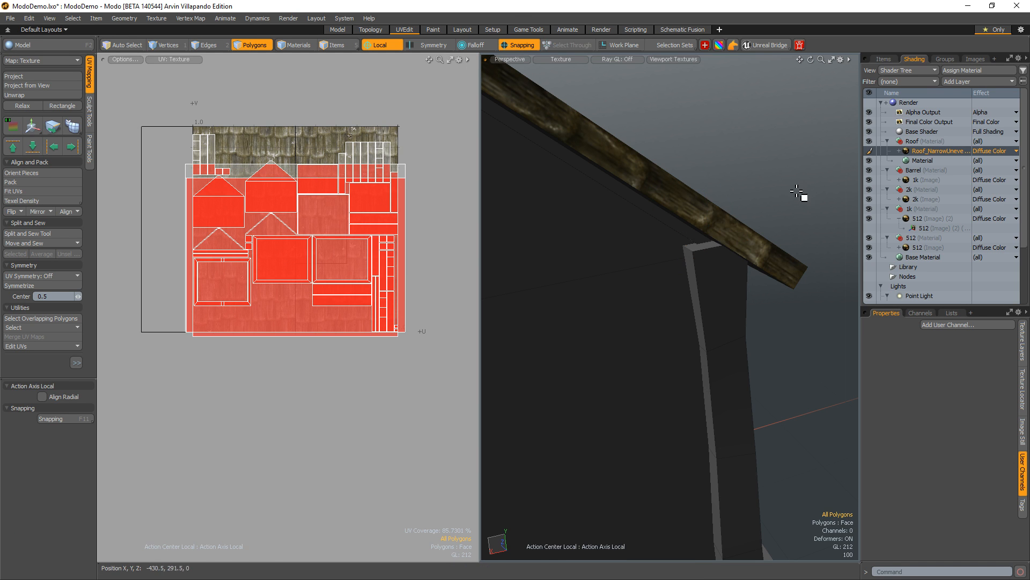
- Loop-slice another corner post with a count of 3 to divide it along its length
left_click_drag(804, 194, 653, 330, "alt")
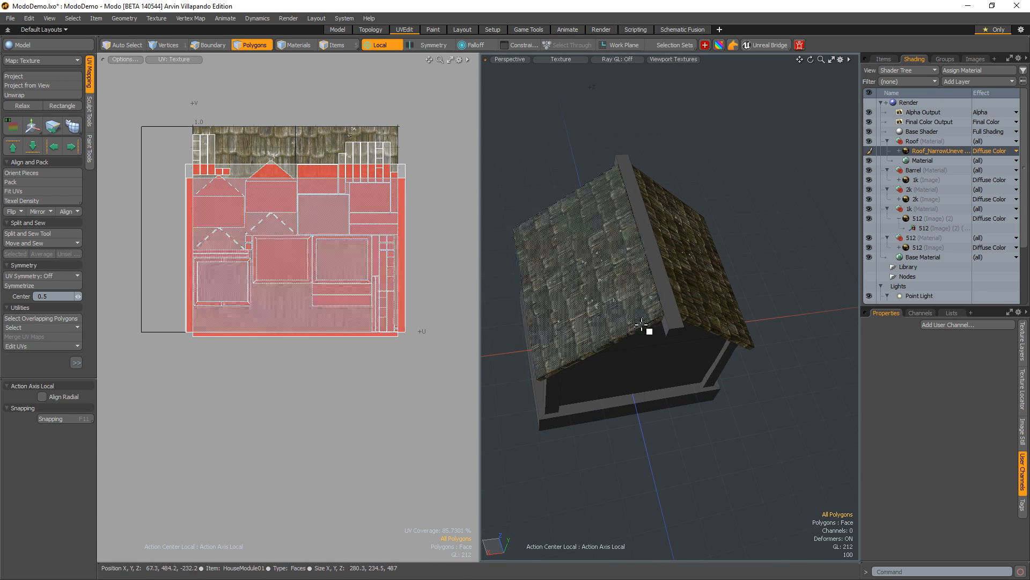
key("1")
left_click(791, 277)
left_click_drag(790, 276, 633, 299, "alt")
key("2")
left_click(556, 257)
key("alt+c")
left_click(567, 268)
left_click(92, 433)
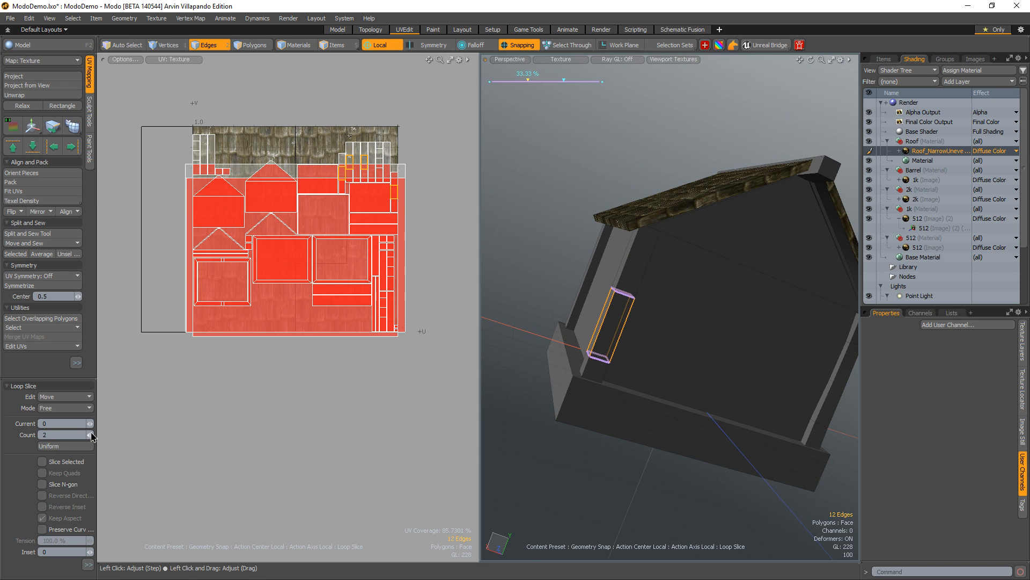
left_click(92, 434)
key("space")
- Scale the middle edge loop of the newly sliced post to 87.5%
left_click_drag(646, 299, 612, 321, "alt")
left_click(590, 340)
key("y")
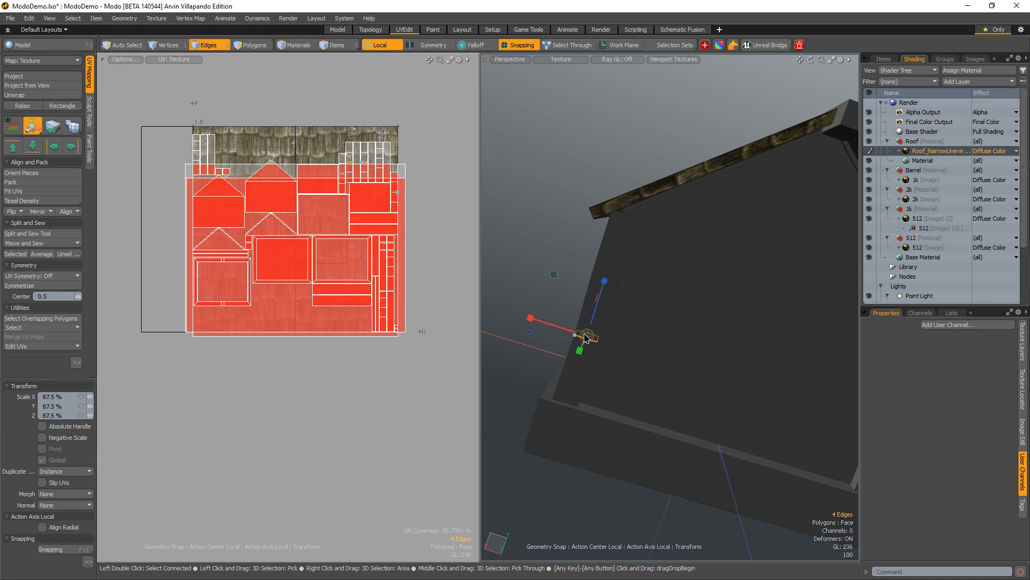
key("e")
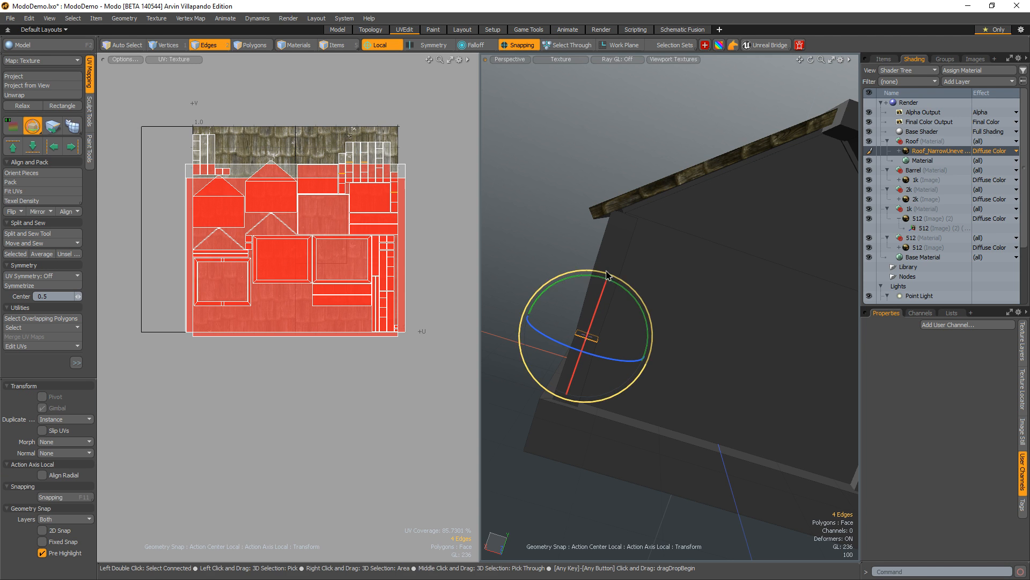
key("space")
- Rotate the upper edge loop of the same post to tilt it
key("y")
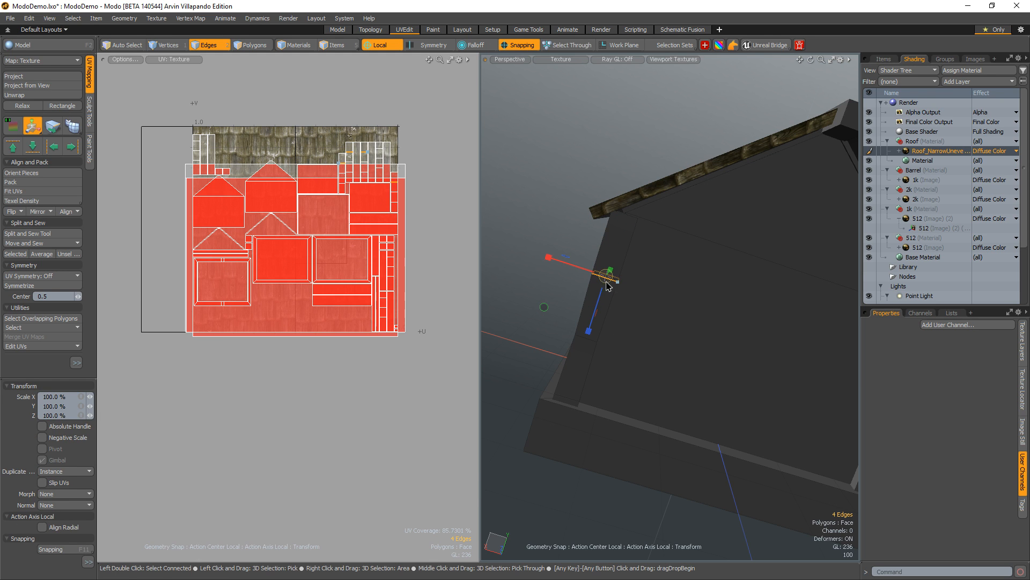
key("w")
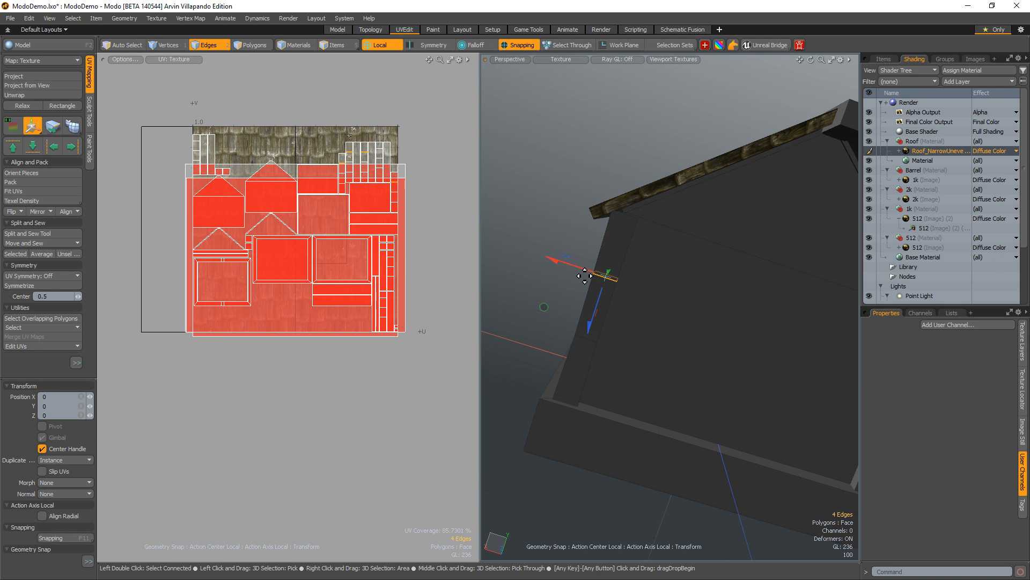
key("e")
left_click_drag(600, 217, 631, 252)
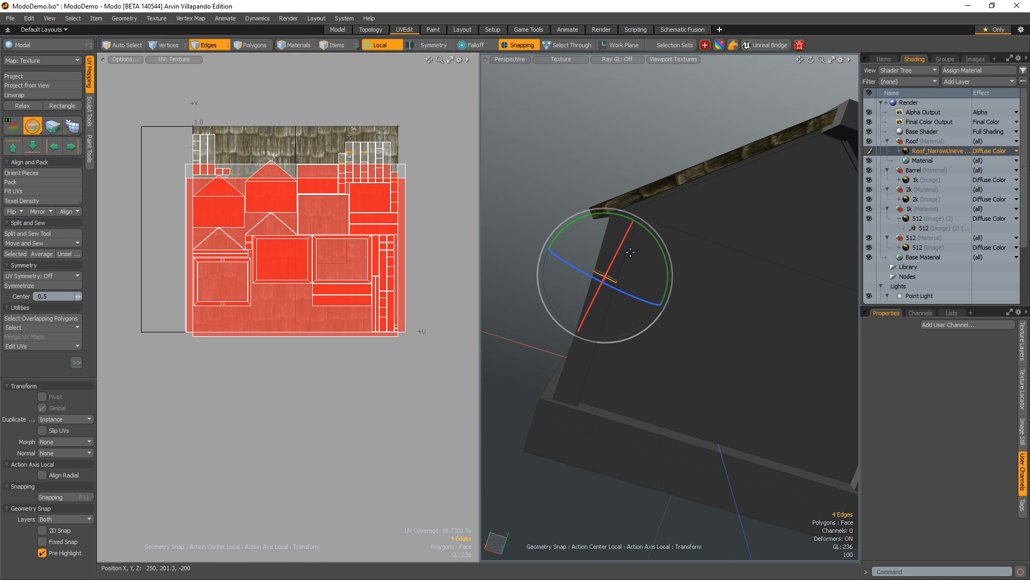
key("space")
- Rotate the lower edge loop of the same post to tilt it slightly
double_click(577, 400)
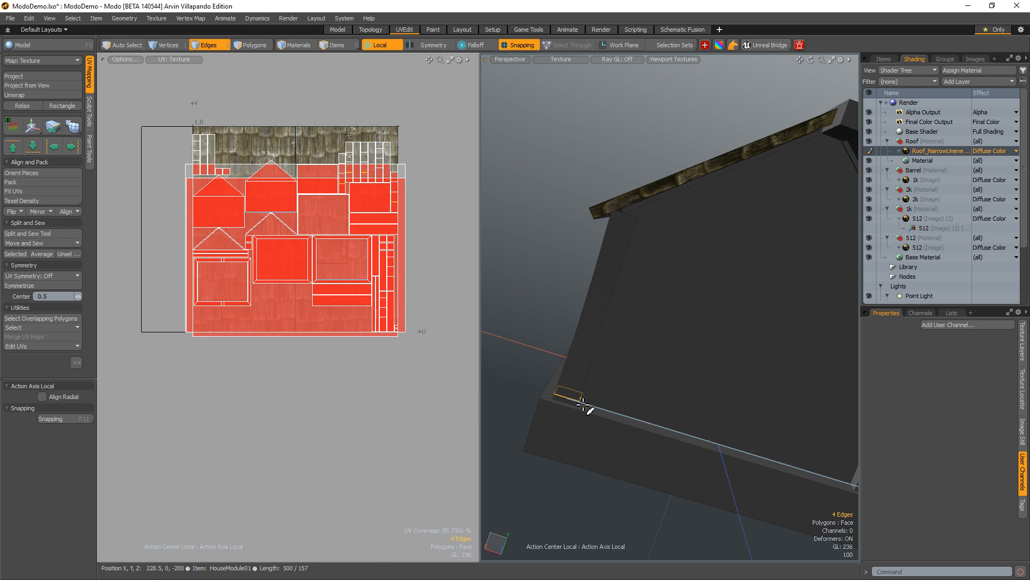
key("e")
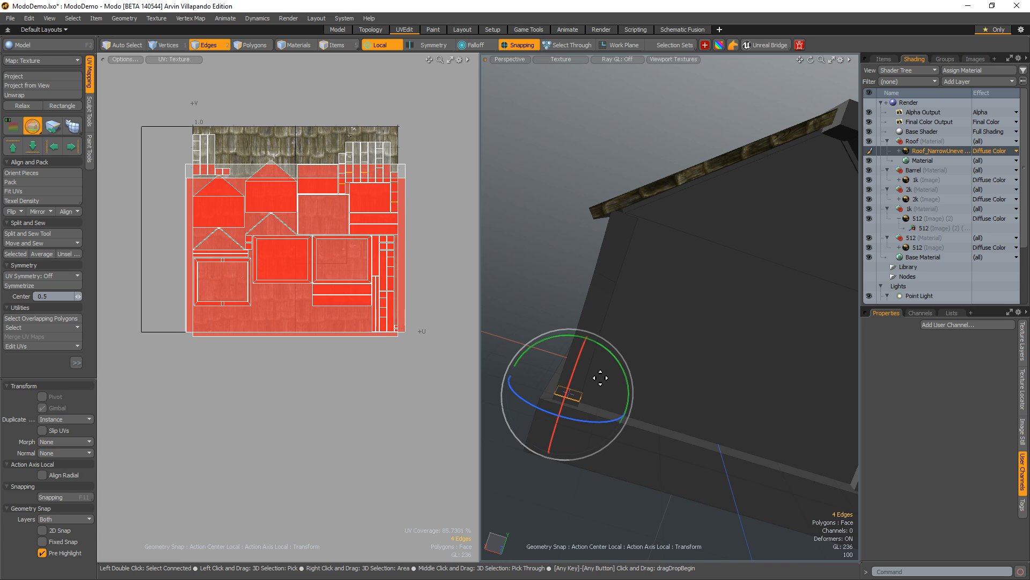
key("r")
key("w")
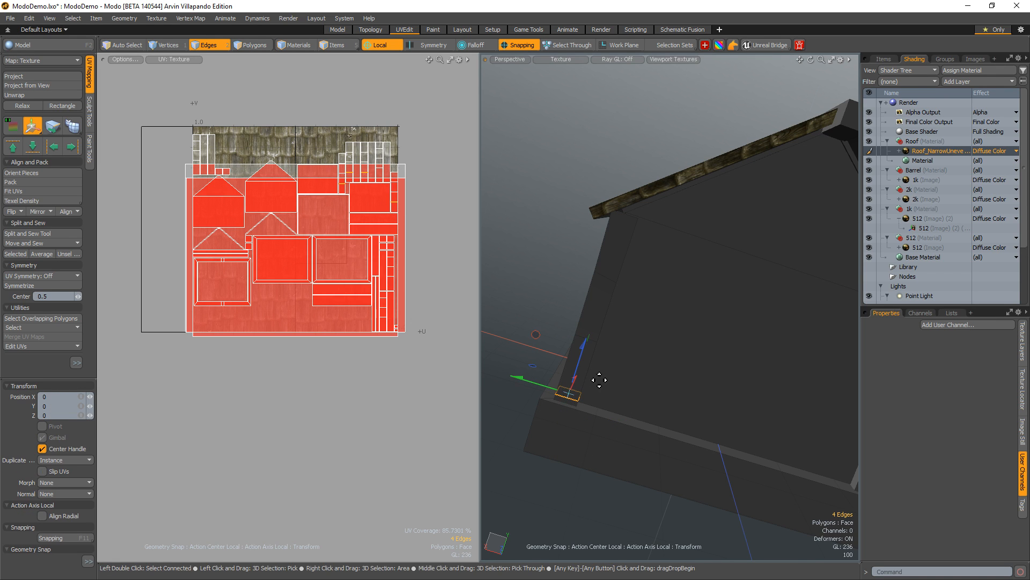
key("r")
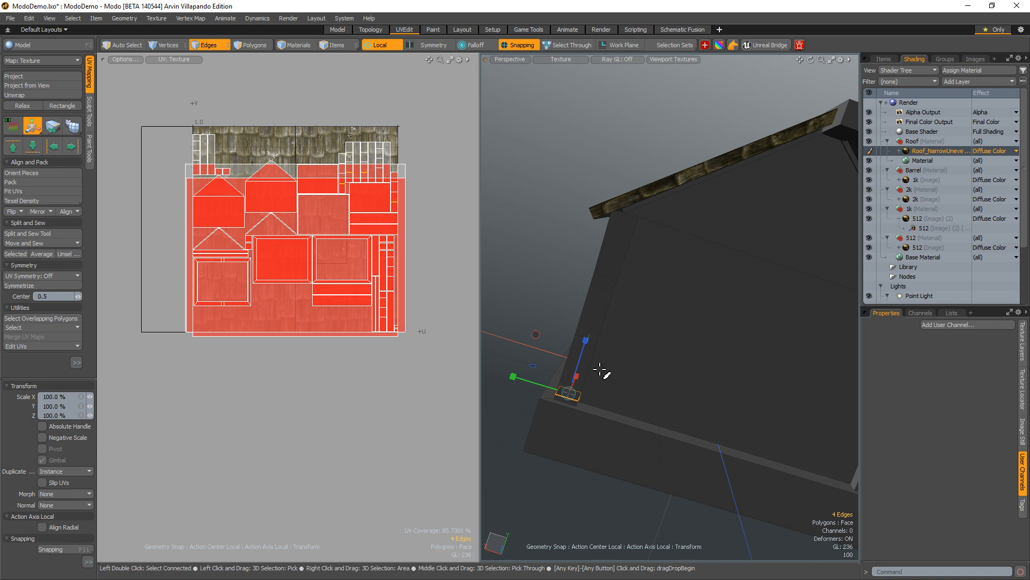
key("e")
key("q")
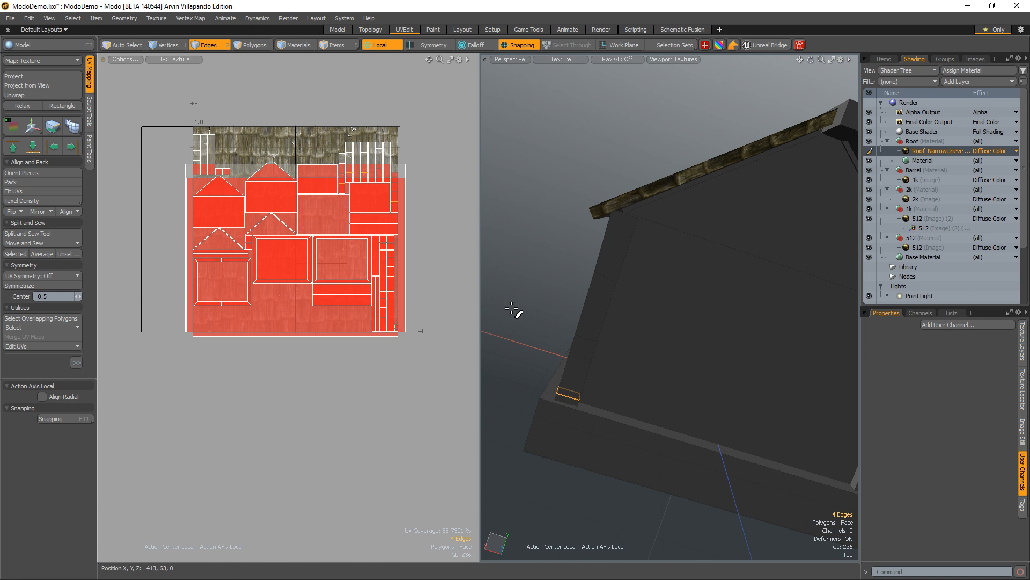
left_click(510, 329)
- Loop-slice the next unsliced corner post with a count of 3 to divide it along its length
left_click_drag(512, 331, 601, 435, "alt")
left_click_drag(601, 435, 662, 414, "alt")
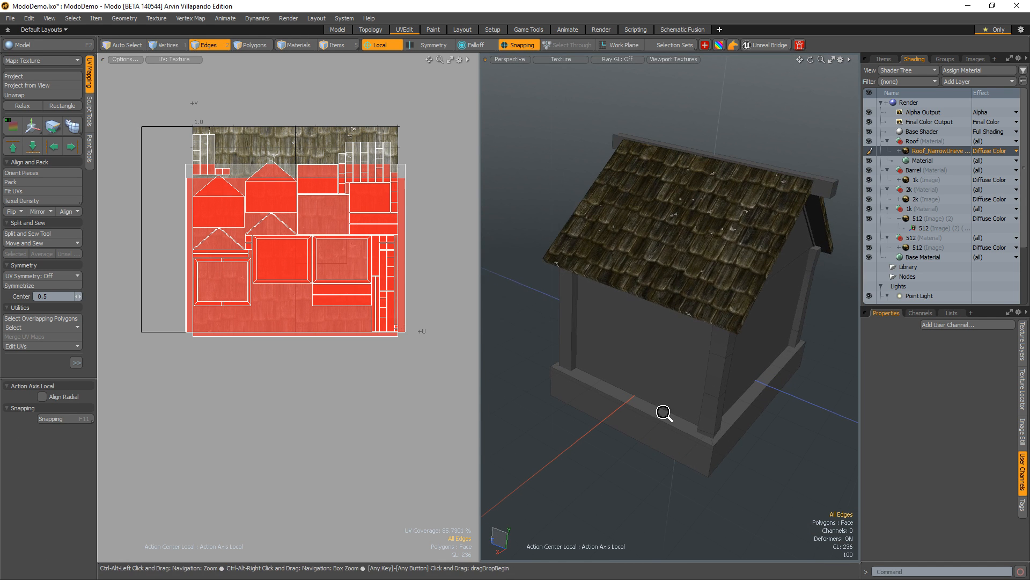
left_click(573, 306)
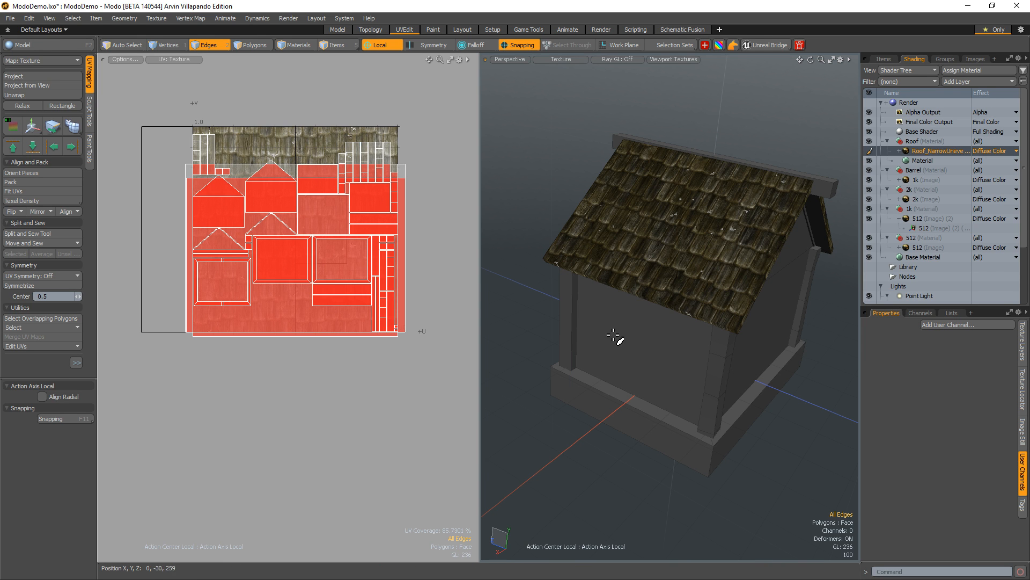
left_click_drag(621, 318, 610, 362, "alt")
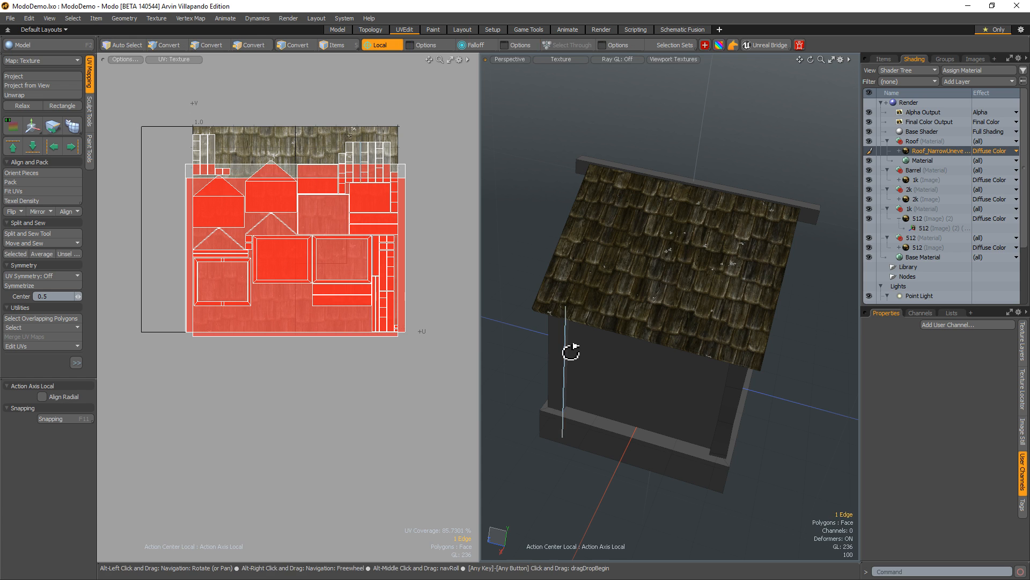
key("alt+c")
key("space")
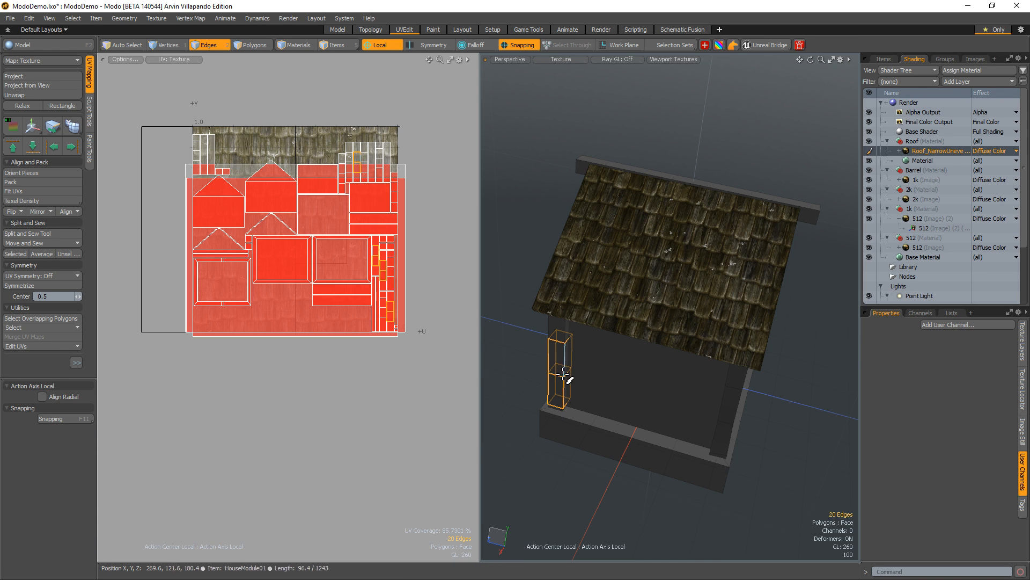
- Scale the middle edge loop of the newly sliced post to 105.5% in Y and 90.0% in Z
double_click(559, 378)
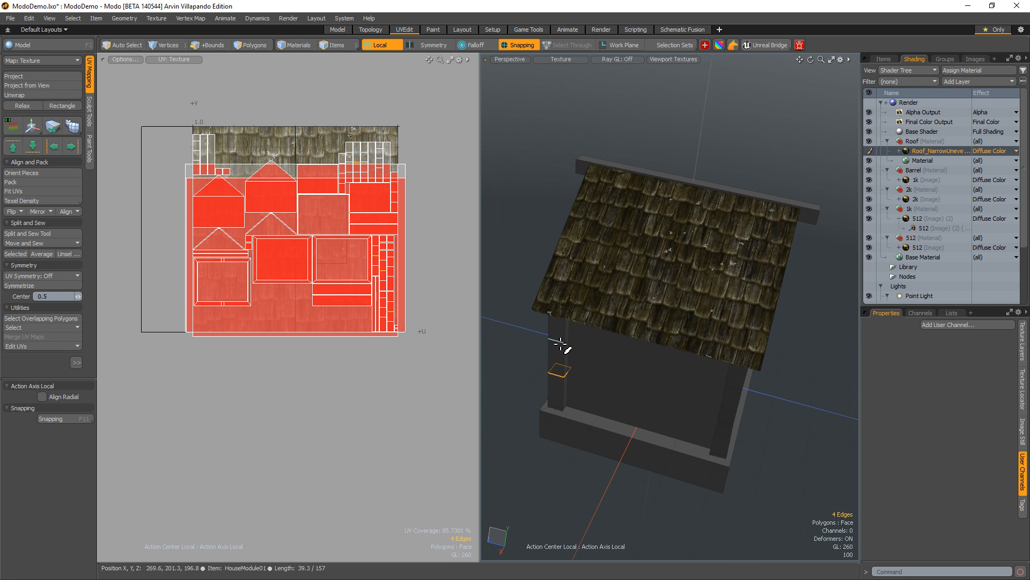
key("y")
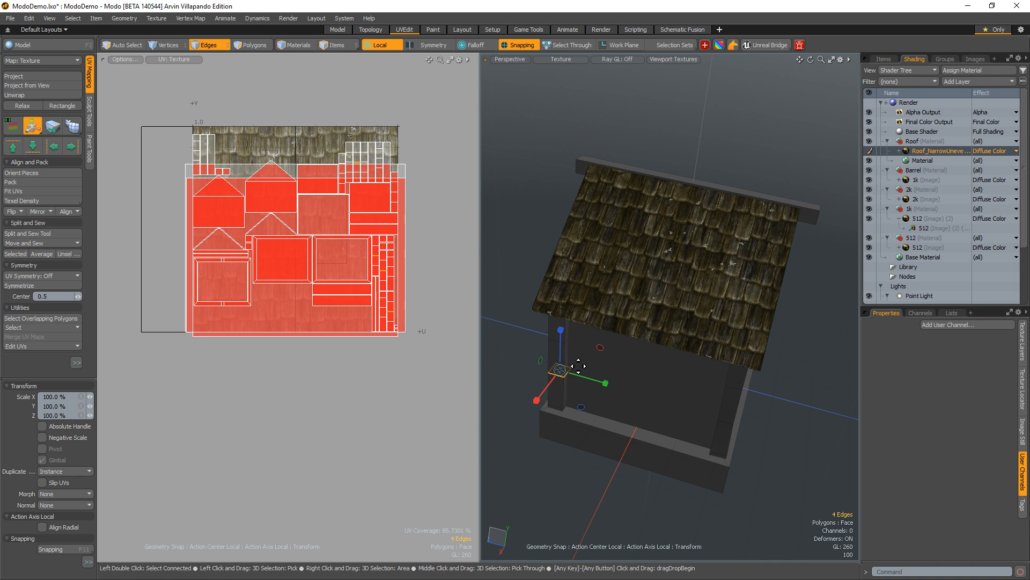
left_click_drag(578, 365, 573, 360)
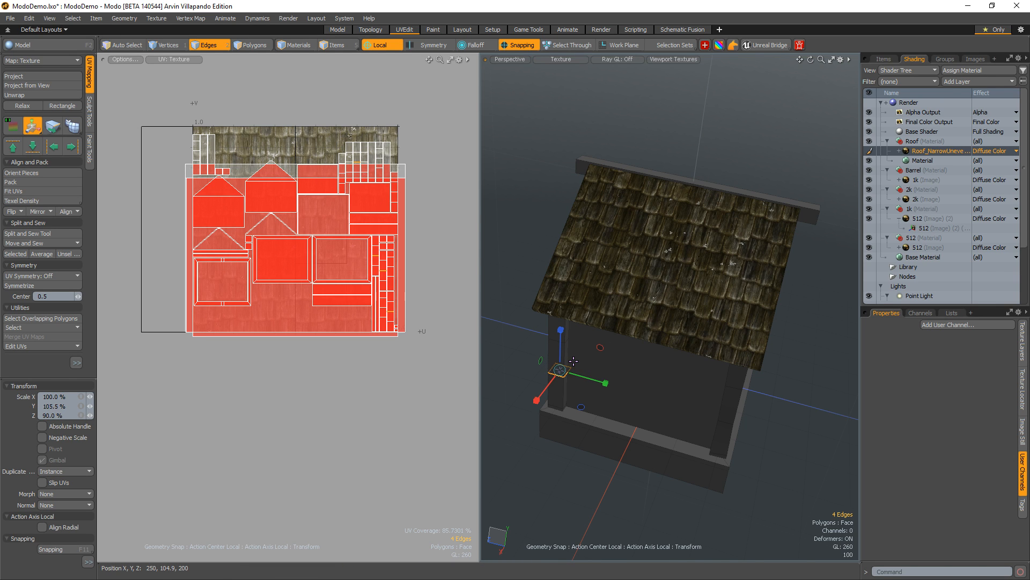
key("space")
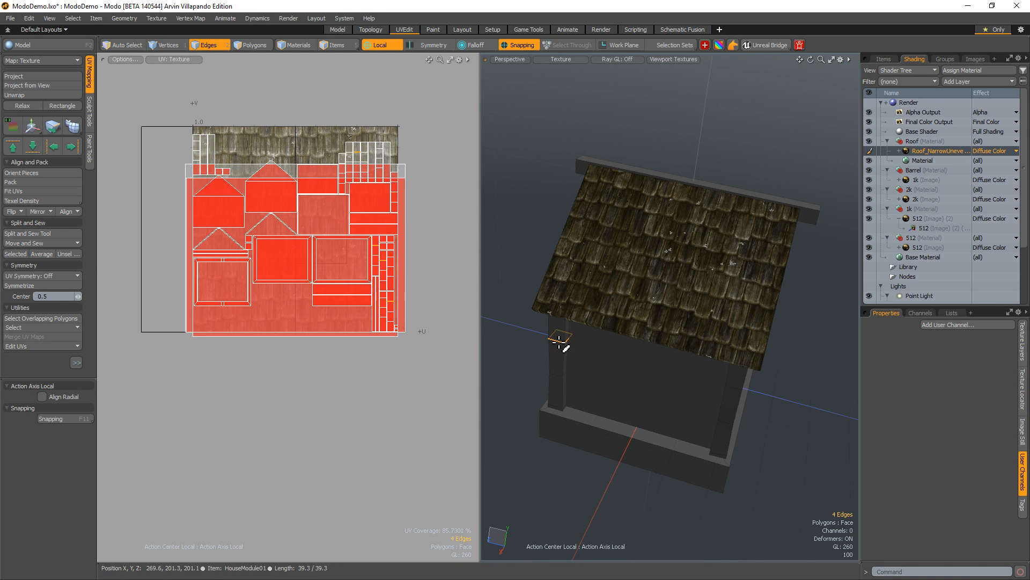
- Rotate the upper and lower edge loops of the same post to tilt them unevenly
key("y")
key("e")
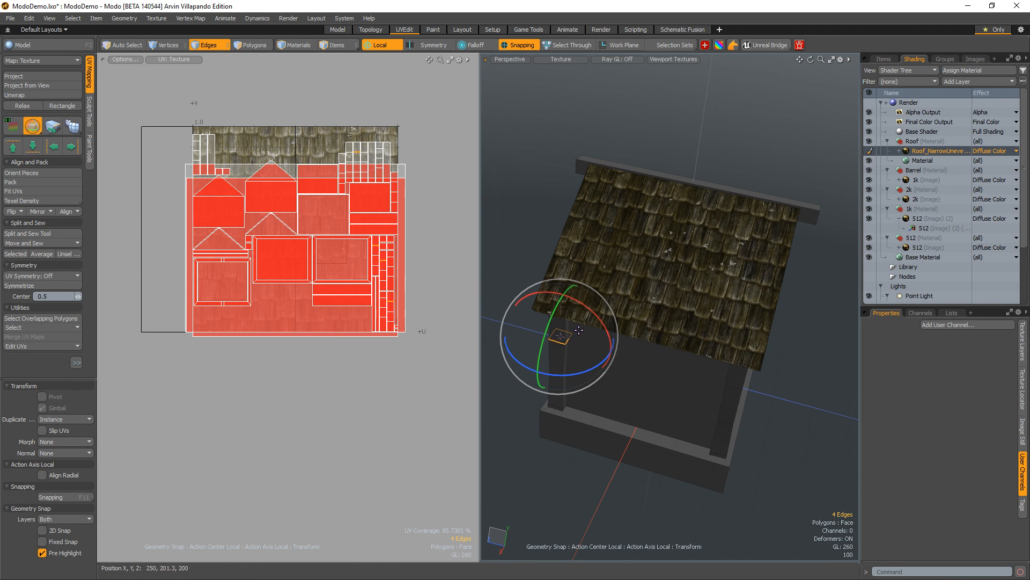
key("space")
double_click(559, 411)
key("e")
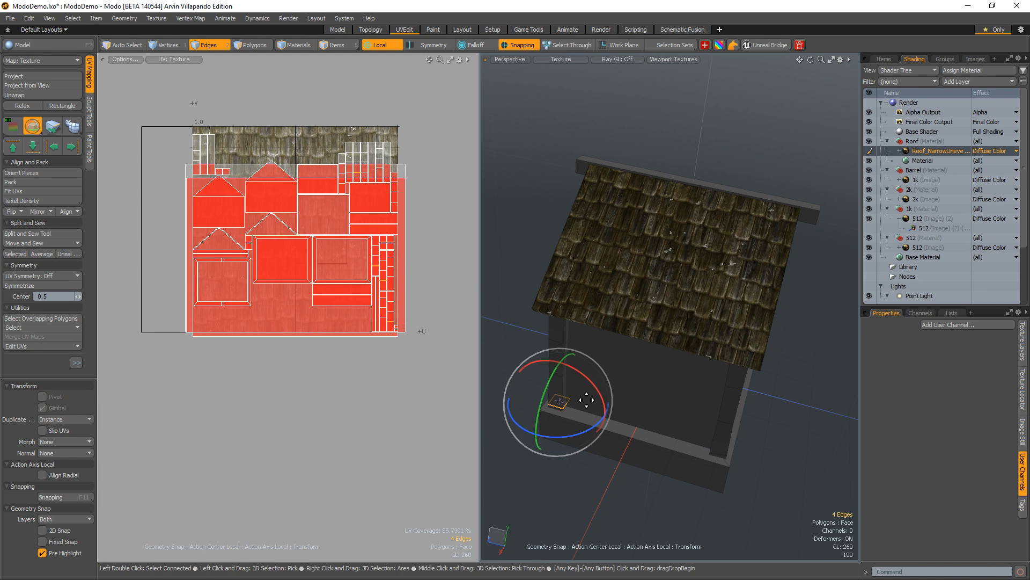
left_click_drag(580, 402, 573, 399)
key("space")
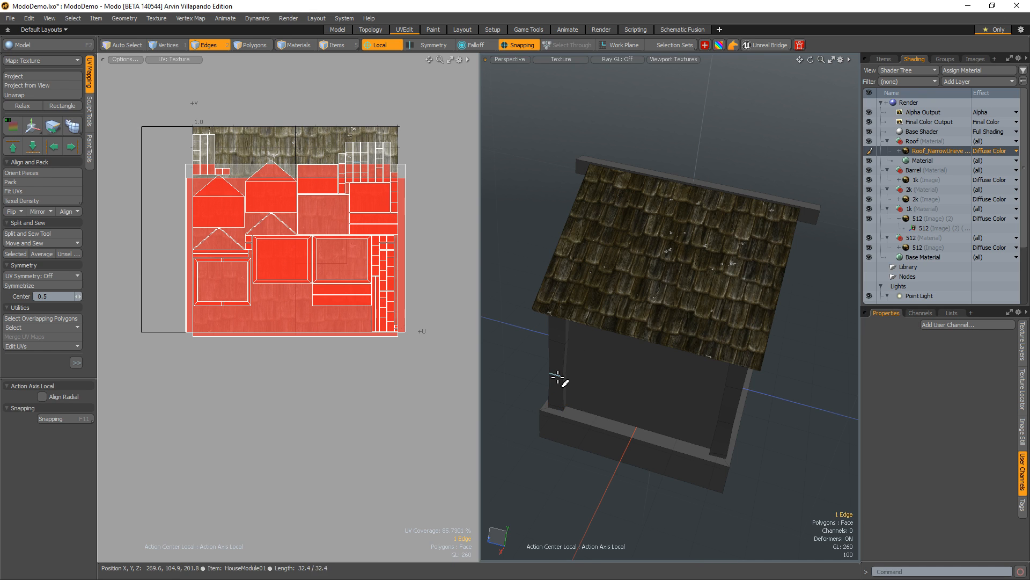
- Tilt the same post's middle edge loop by rotating it, and clear the edge selection
double_click(558, 376)
key("e")
key("space")
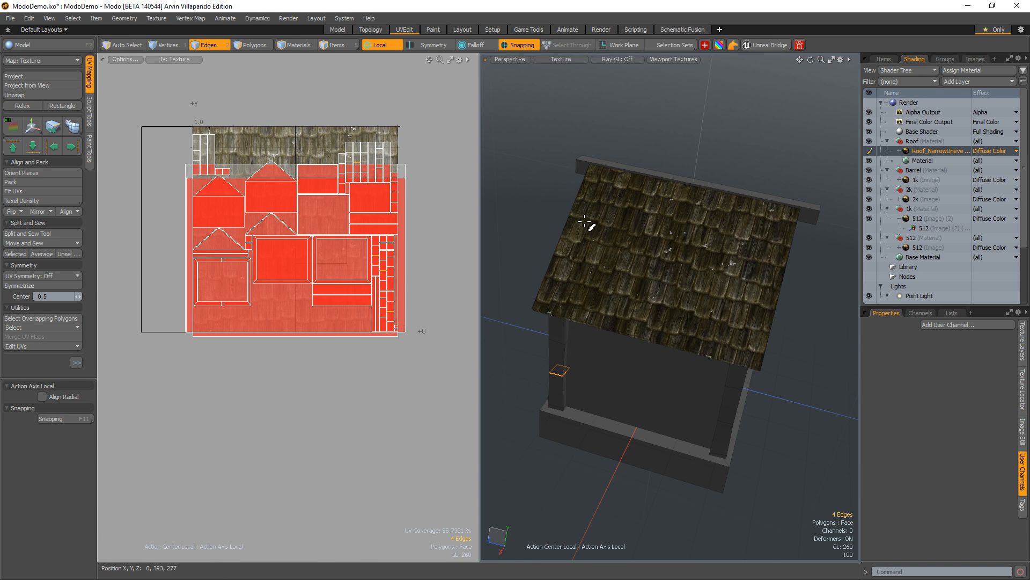
left_click(567, 185)
- Loop-slice the remaining unsliced corner post on the opposite side of the house with a count of 3
left_click_drag(580, 215, 711, 279, "alt")
left_click_drag(711, 279, 781, 419, "alt+shift")
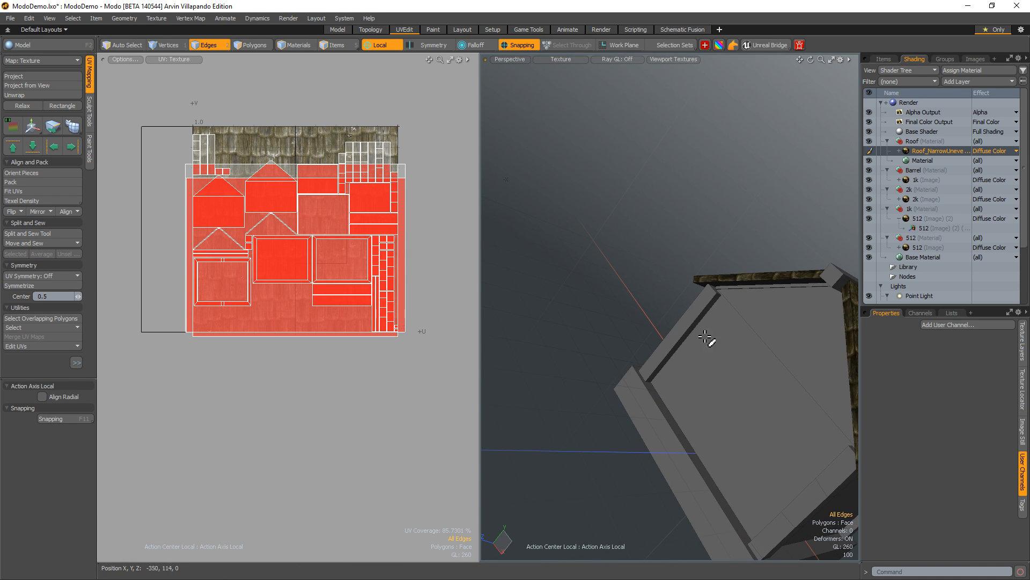
left_click(703, 329)
key("alt+c")
key("space")
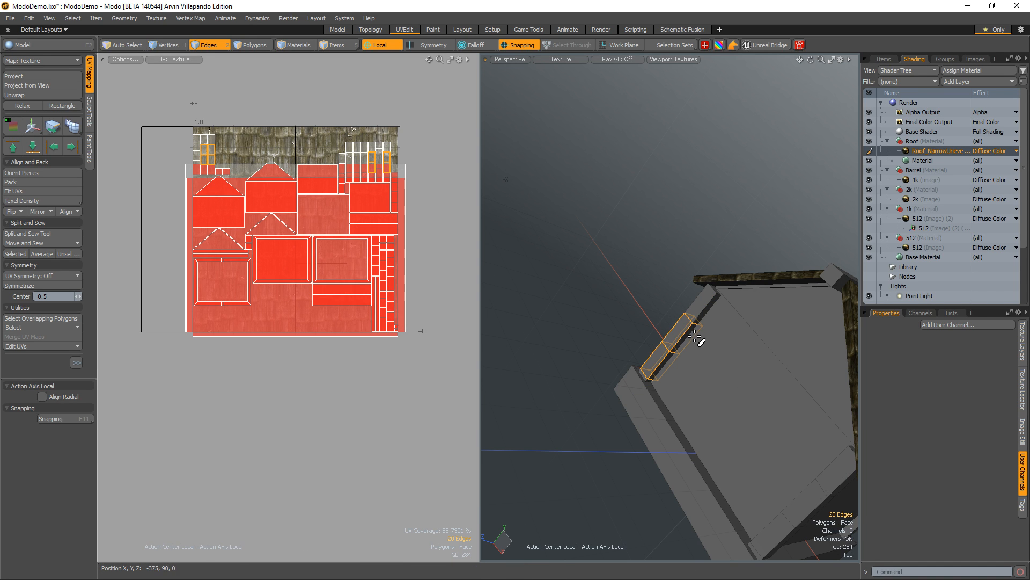
- Rotate the upper, middle and lower edge loops of that post one after another to give it uneven bends
double_click(692, 321)
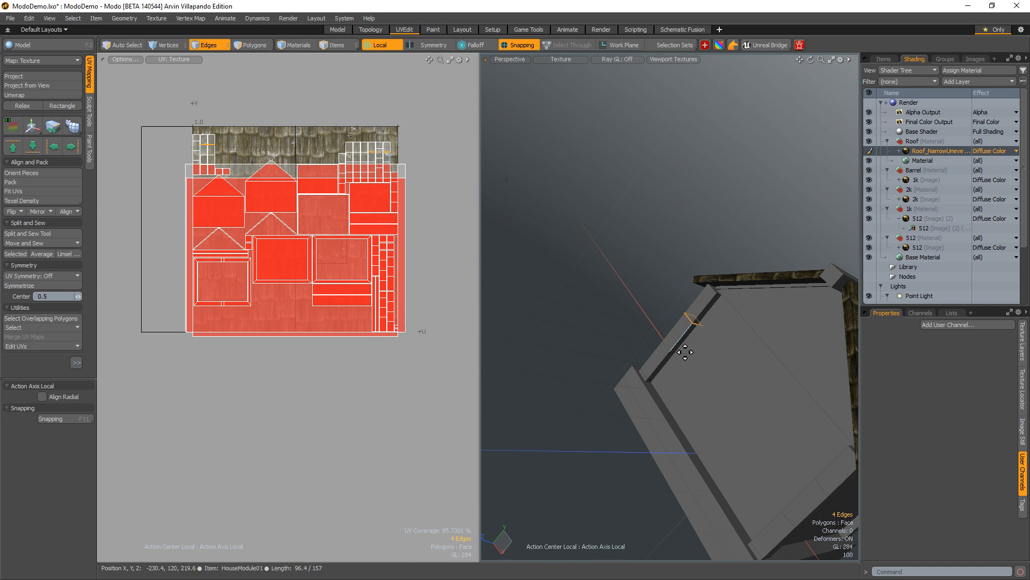
key("y")
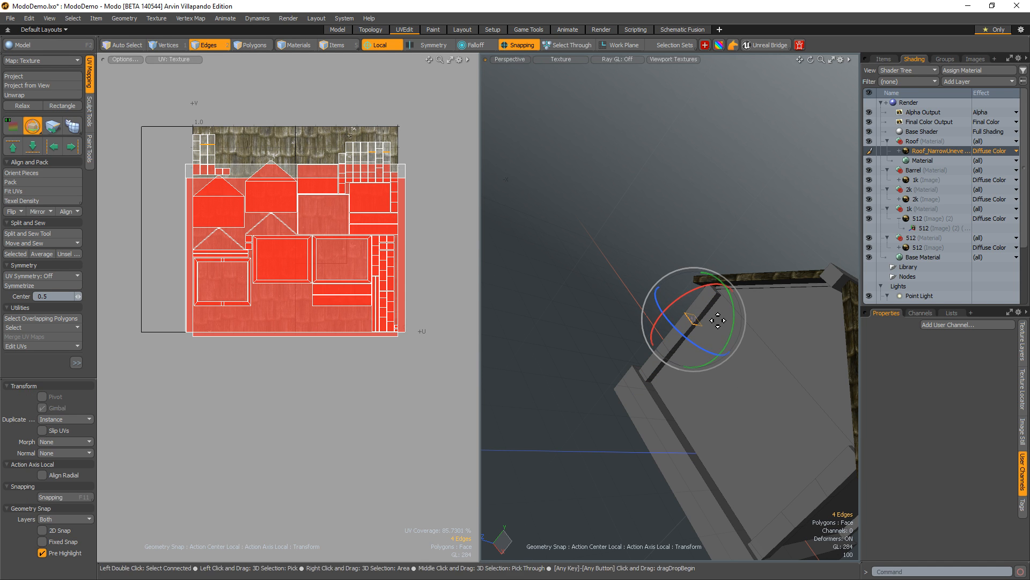
key("space")
double_click(671, 351)
key("y")
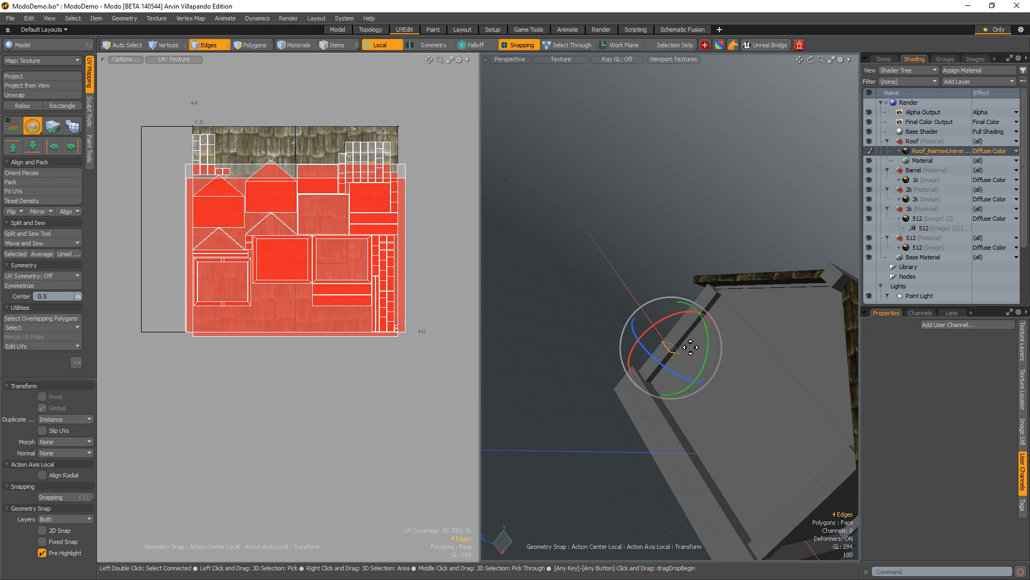
key("space")
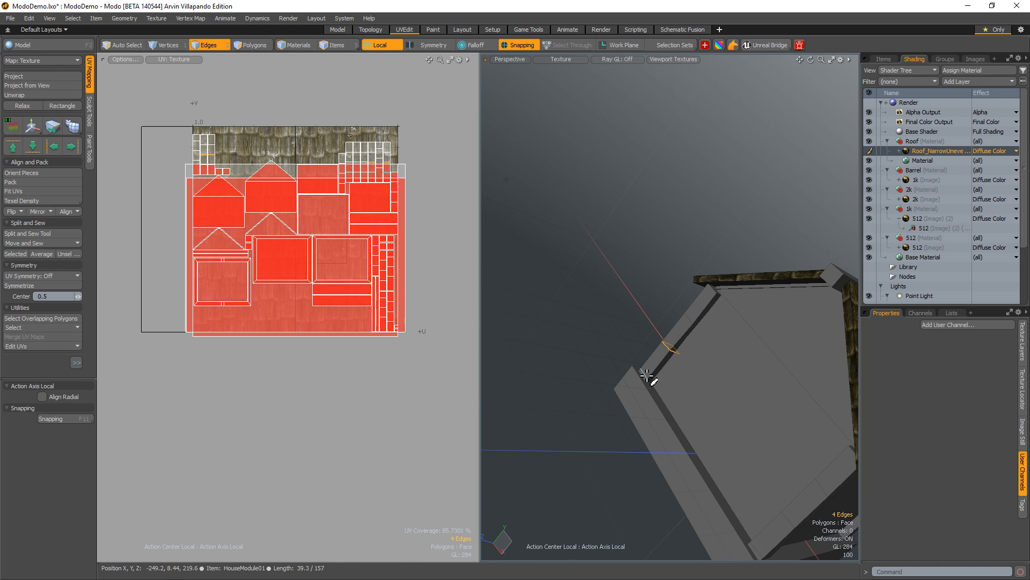
key("y")
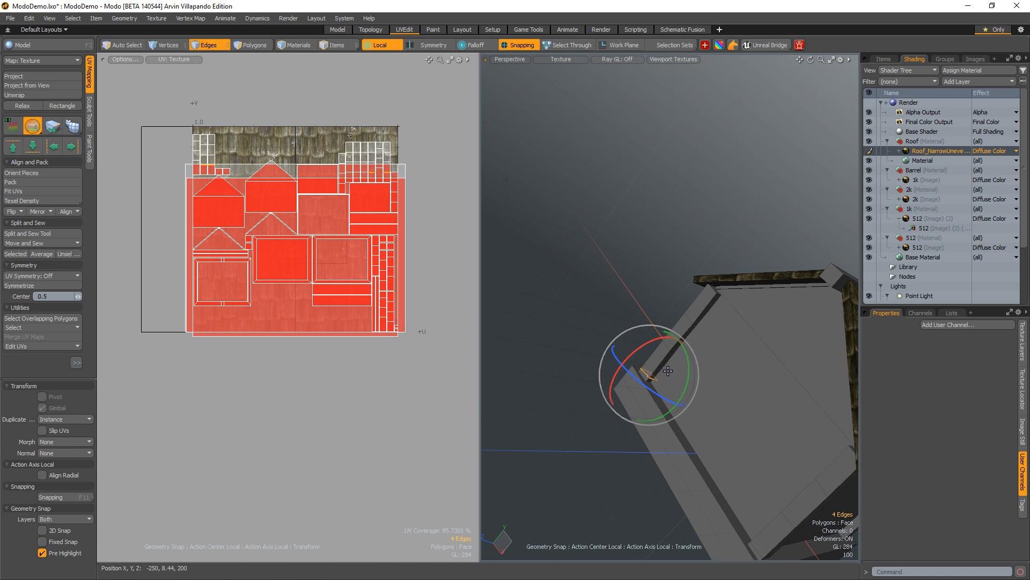
key("space")
- Scale the middle edge loop of the same post and readjust its upper edge loop
key("y")
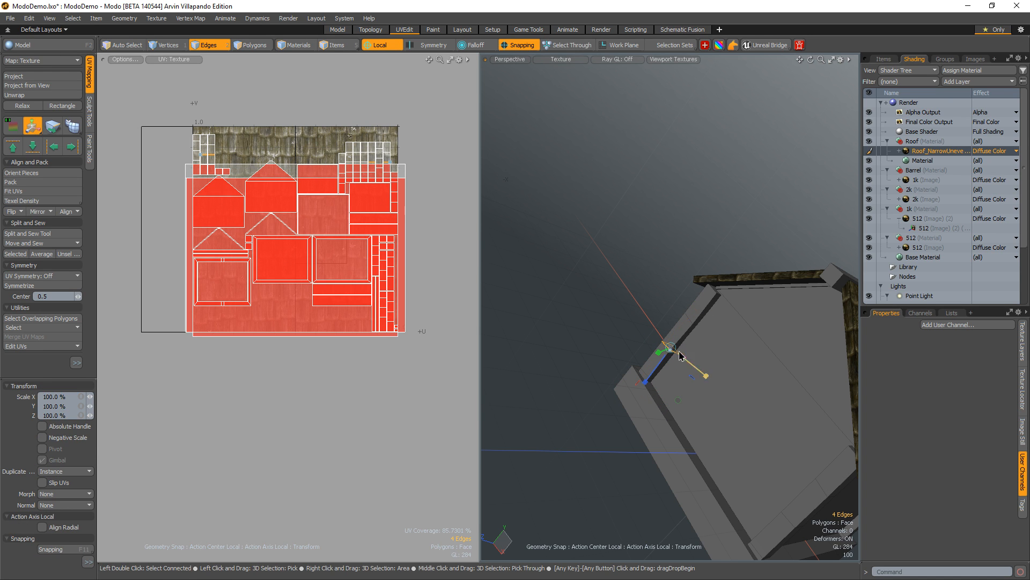
key("space")
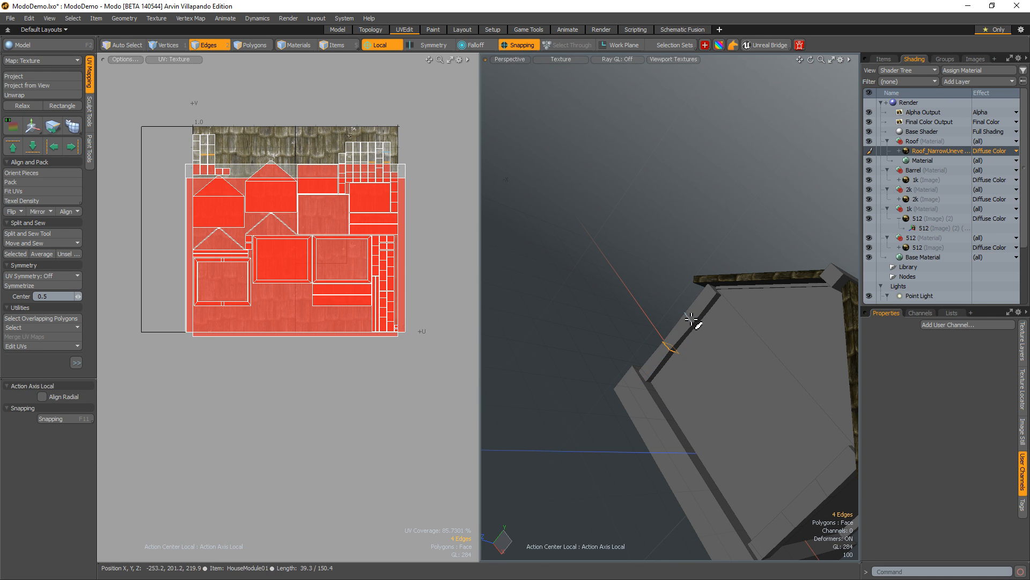
key("y")
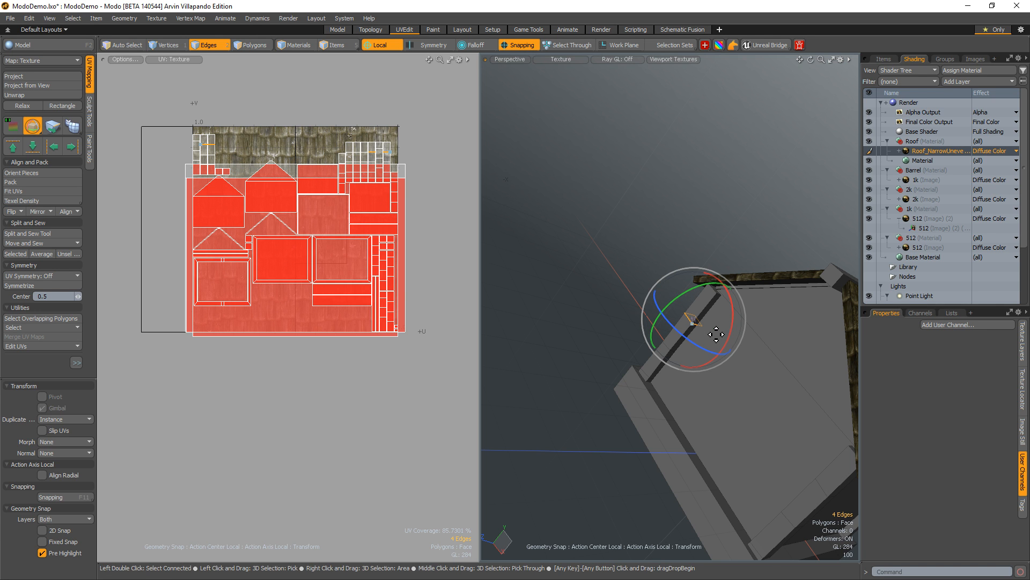
key("r")
key("space")
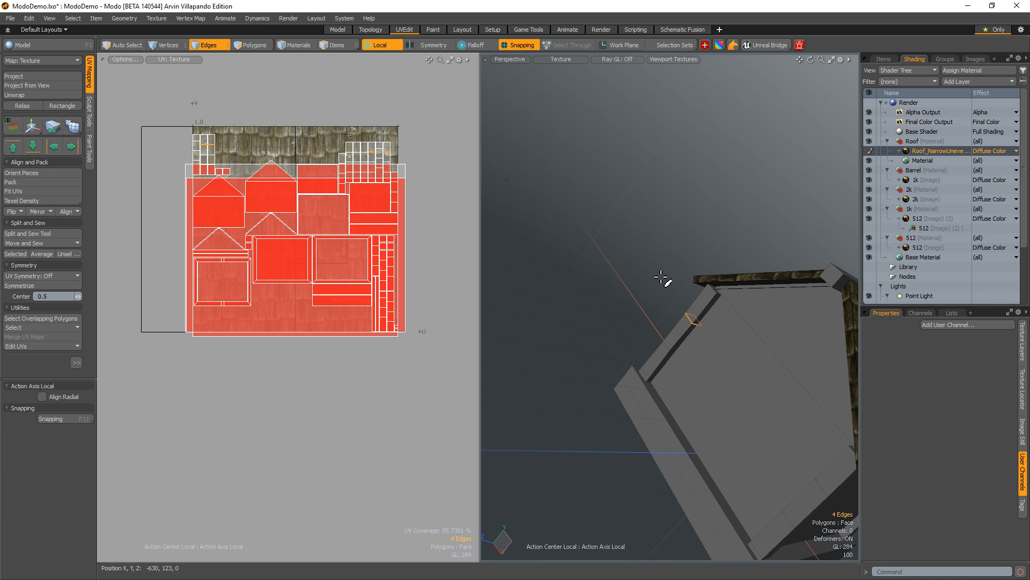
left_click(664, 278)
left_click_drag(707, 354, 679, 475, "alt")
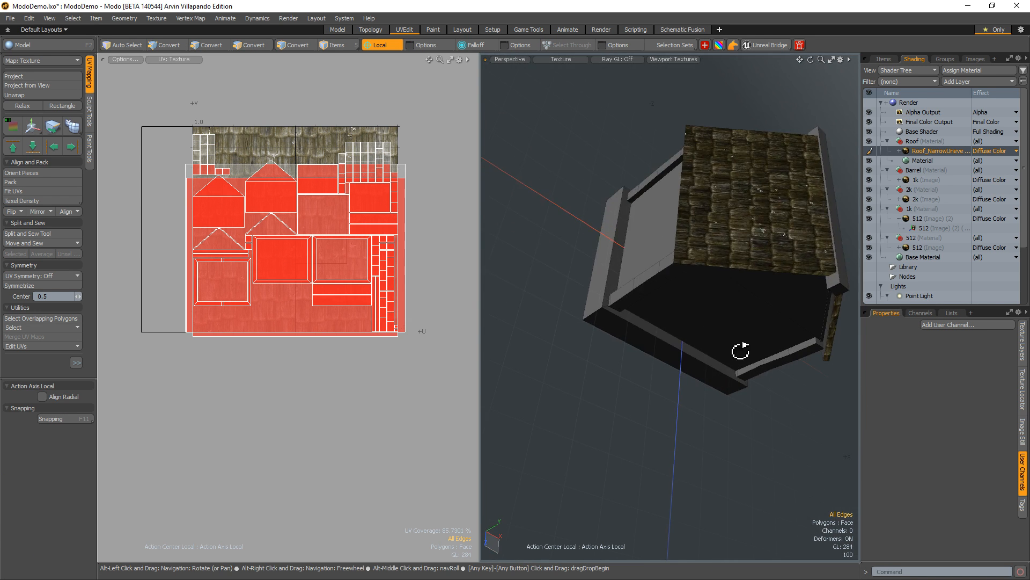
left_click_drag(741, 351, 676, 322, "ctrl+alt")
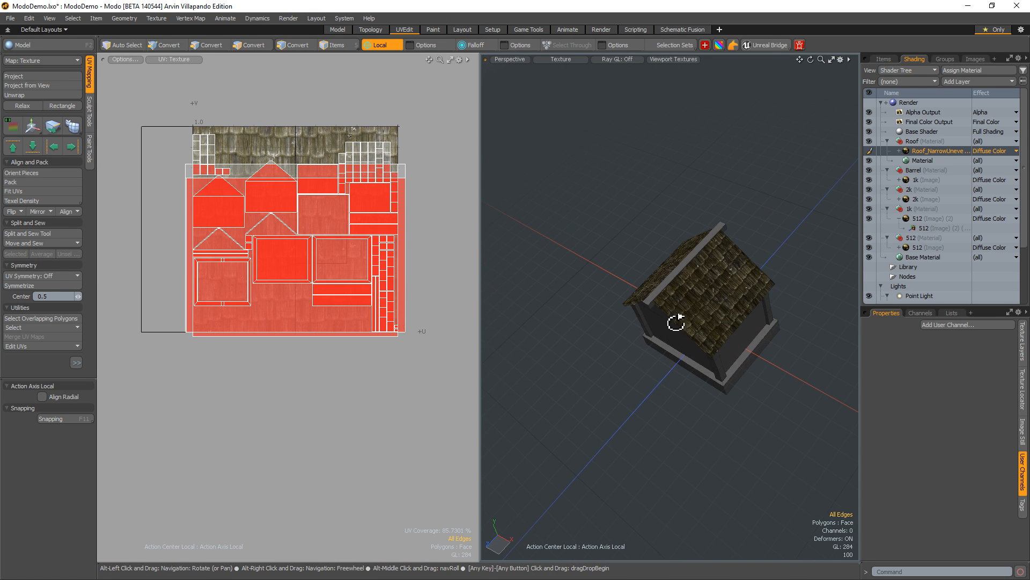
left_click_drag(688, 322, 664, 312, "alt")
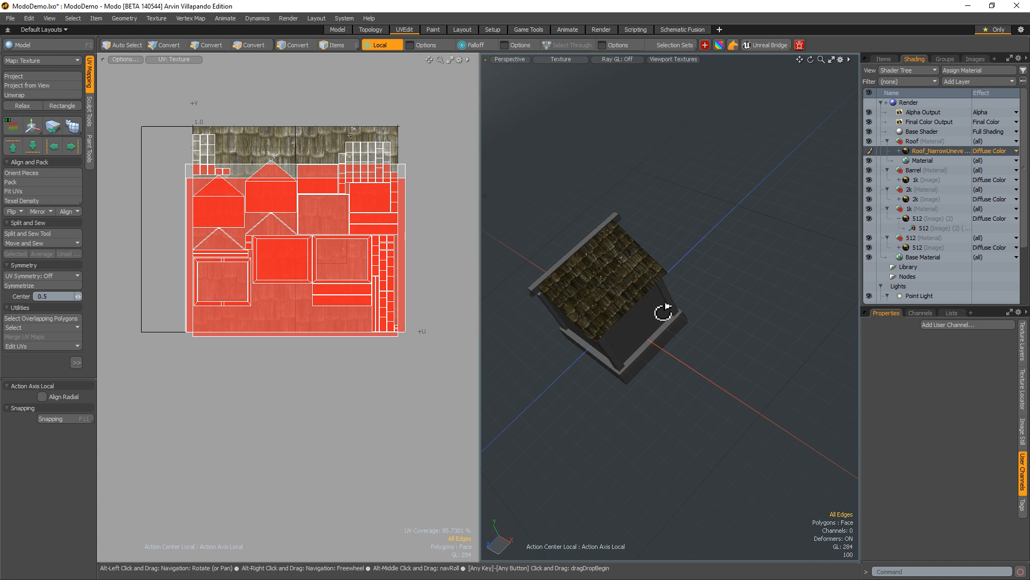
left_click_drag(665, 313, 693, 243, "alt")
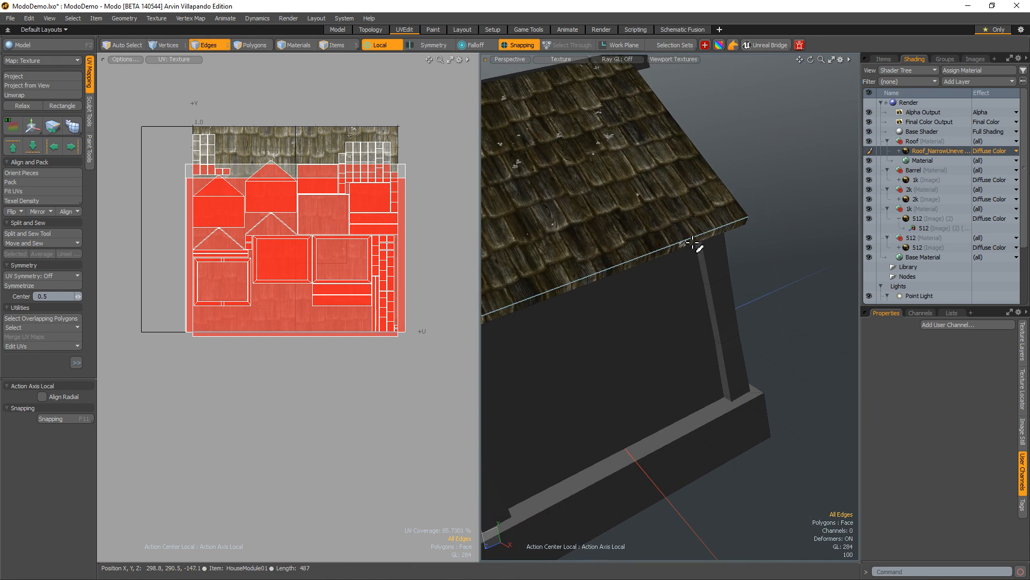
key("alt+c")
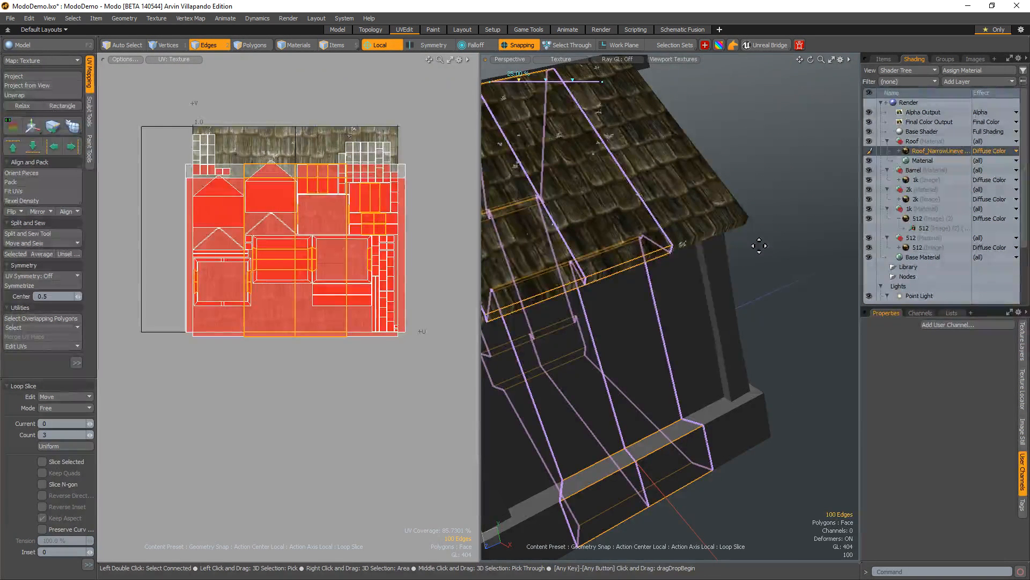
left_click_drag(741, 253, 716, 281, "alt")
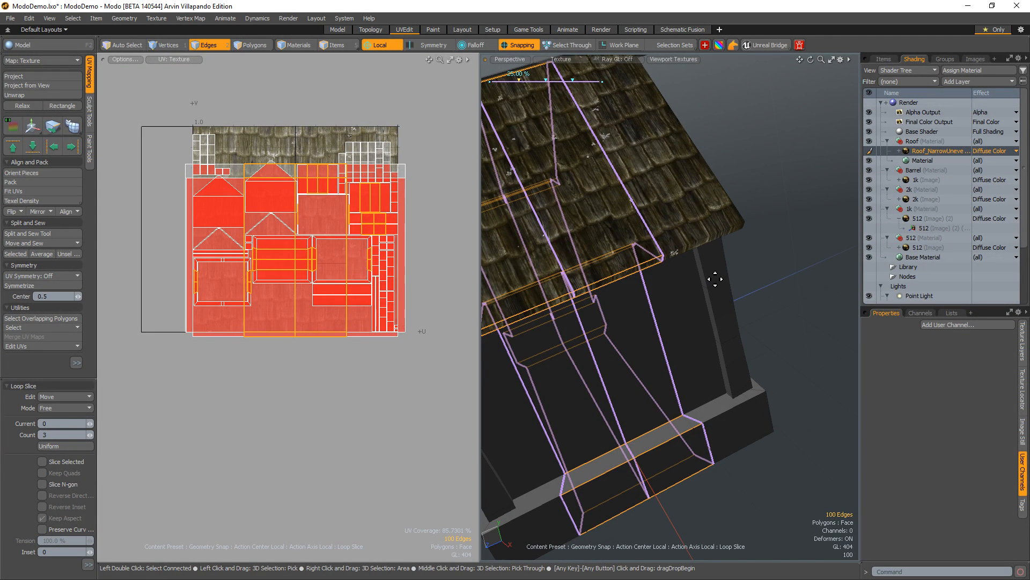
key("ctrl+z")
- Try a three-count loop slice across the house's roof from its eave edge, and undo it
left_click_drag(716, 270, 724, 298, "alt")
key("alt+c")
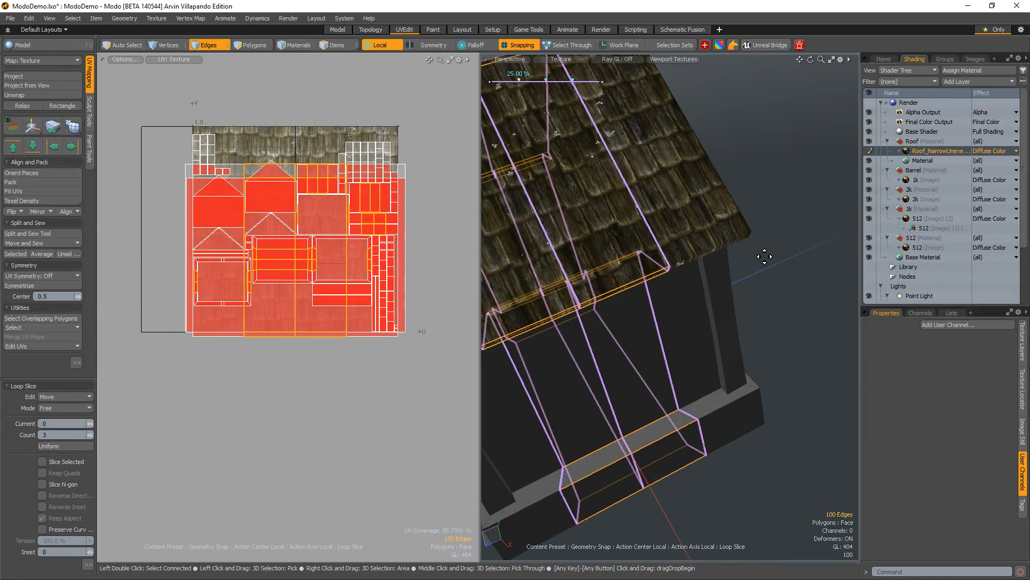
left_click_drag(762, 259, 722, 301, "alt")
key("ctrl+z")
- Try moving the short edge at the roof's lower corner by -4 in Y with the Element action center, and undo the move
key("3")
left_click_drag(759, 191, 710, 323, "alt")
key("2")
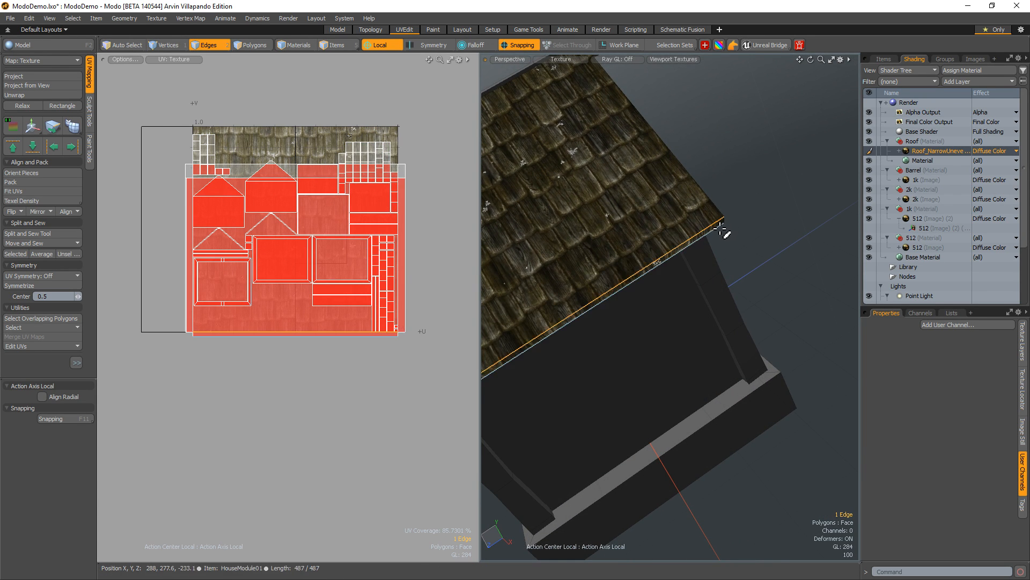
mouse_move(724, 232)
left_mouse_down("alt")
mouse_move(702, 210)
mouse_move(719, 216)
left_mouse_up("alt")
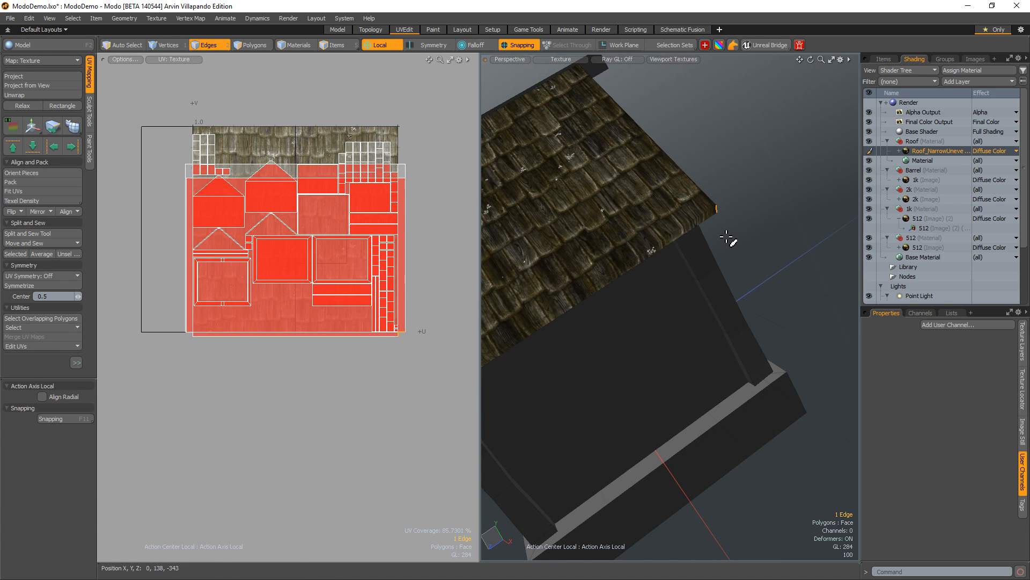
key("w")
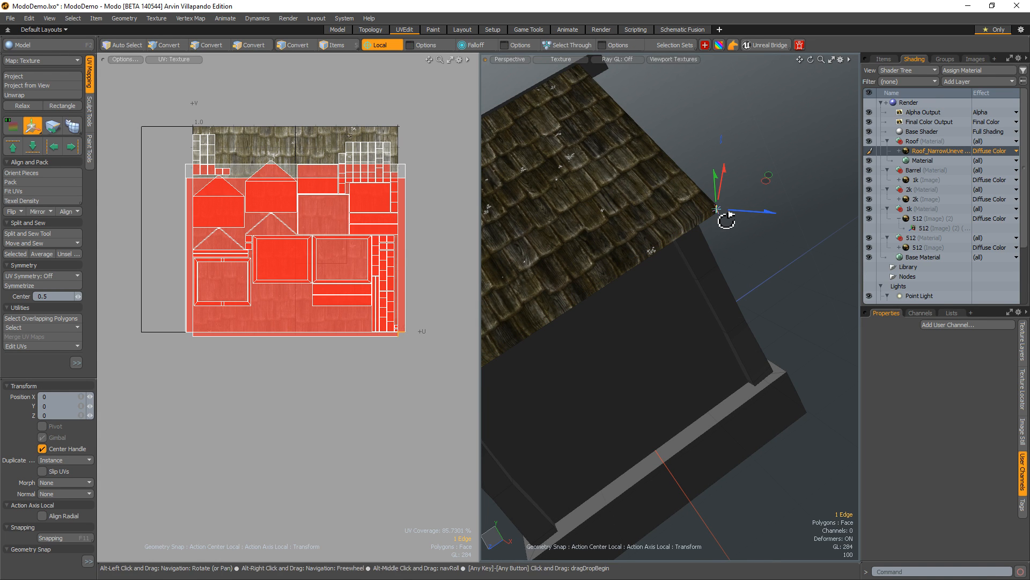
key("alt+s")
key("alt+e")
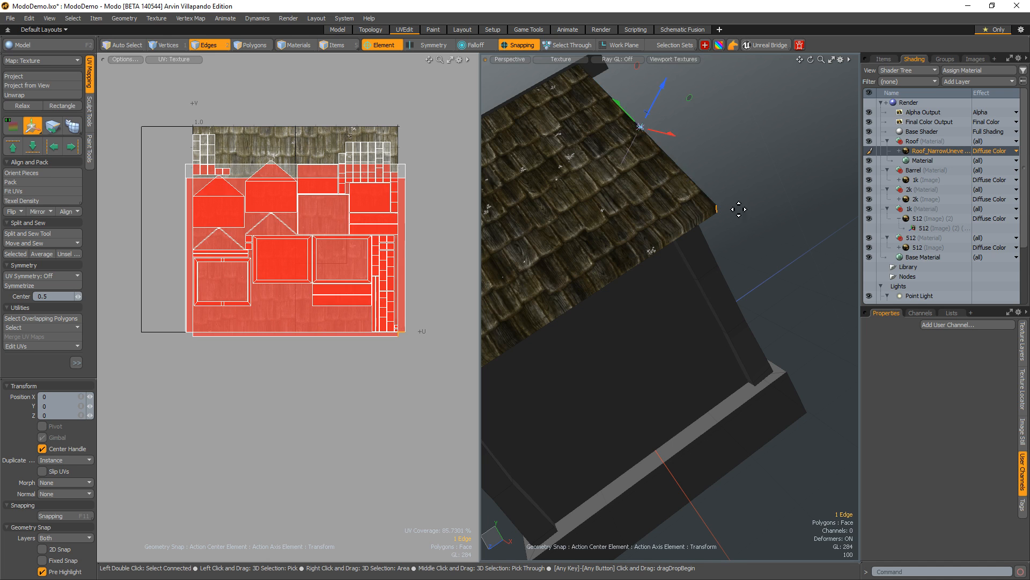
left_click_drag(640, 127, 641, 129)
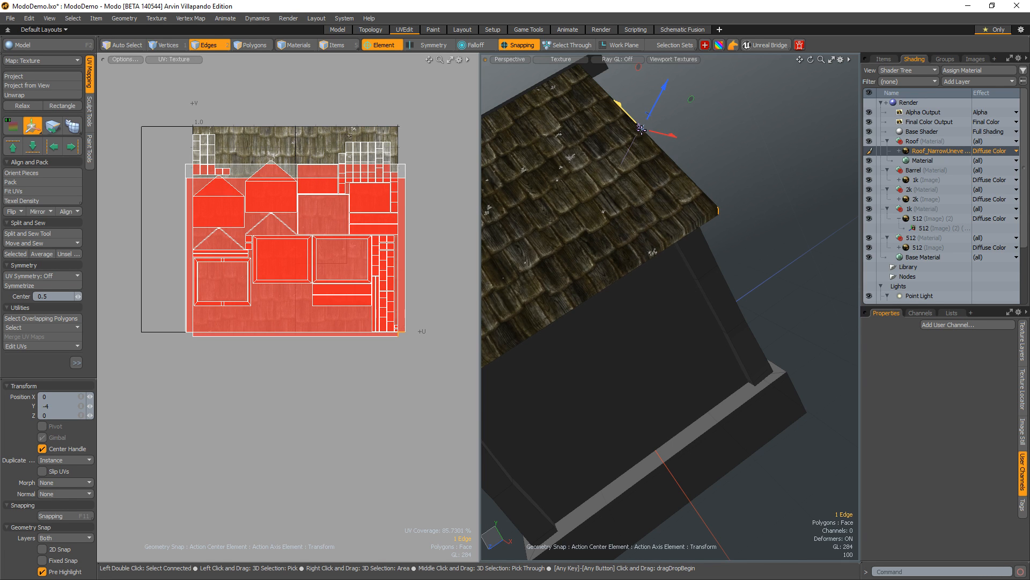
key("ctrl+z")
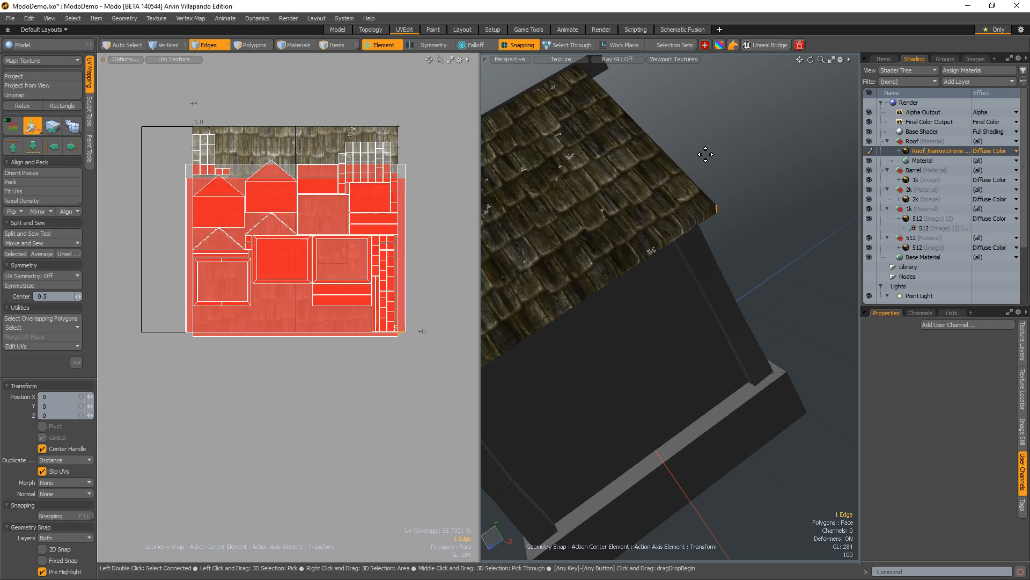
- Try moving the same roof corner edge by -4 in Y along the slope with Slip UVs enabled, and undo it
left_click(693, 173)
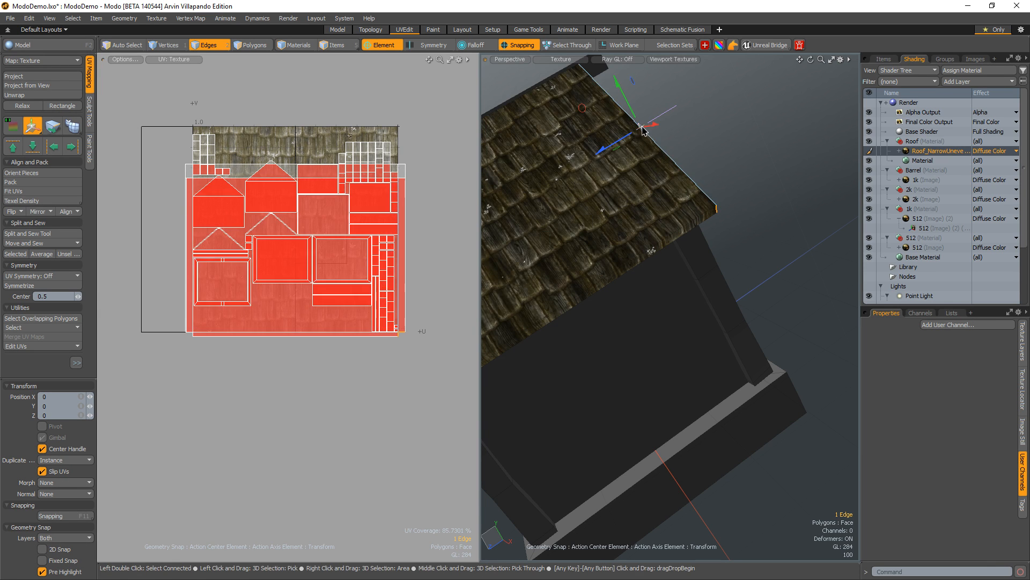
left_click_drag(650, 138, 687, 311, "alt")
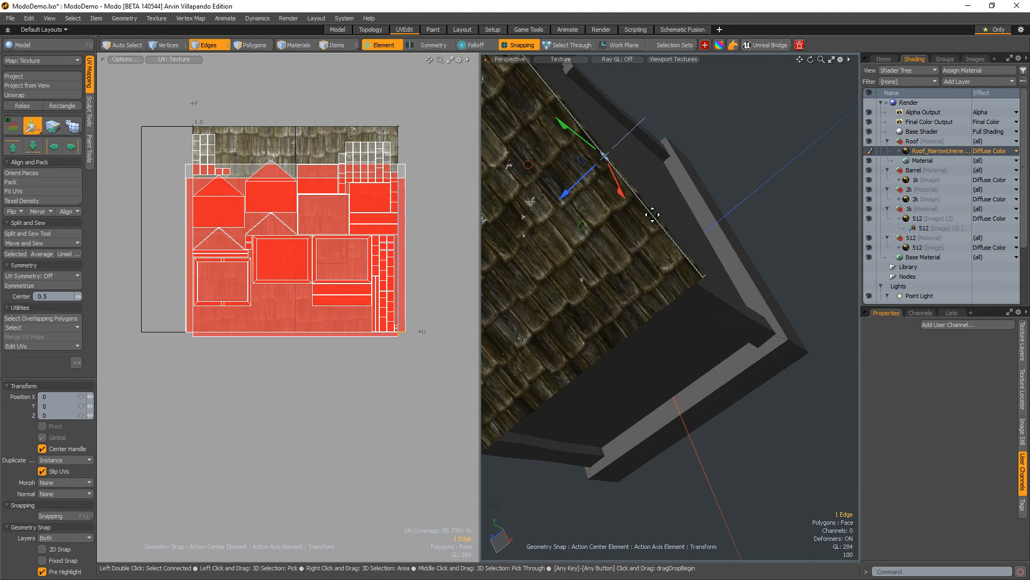
left_click(652, 214)
left_click(585, 128)
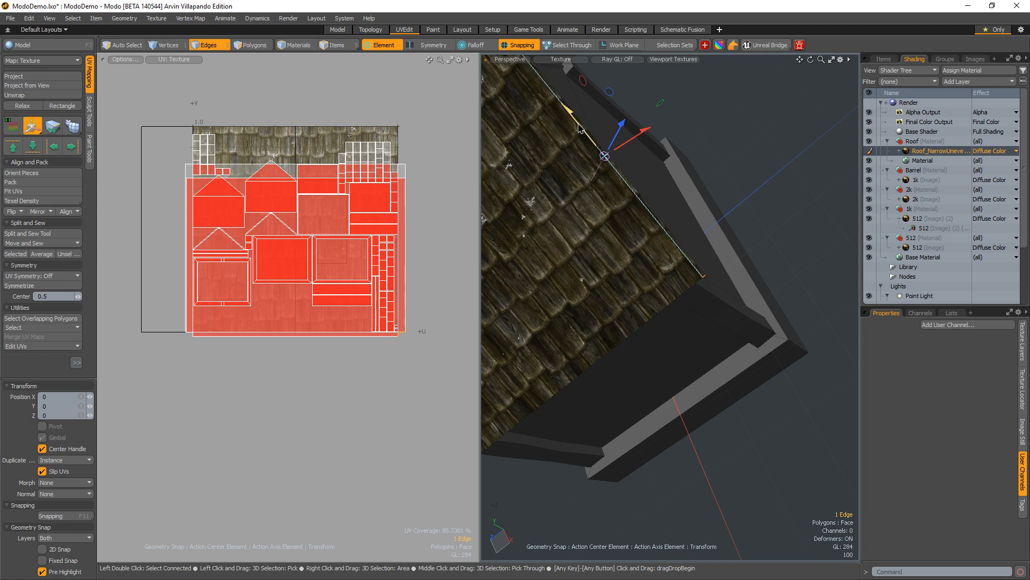
left_click_drag(604, 157, 605, 156)
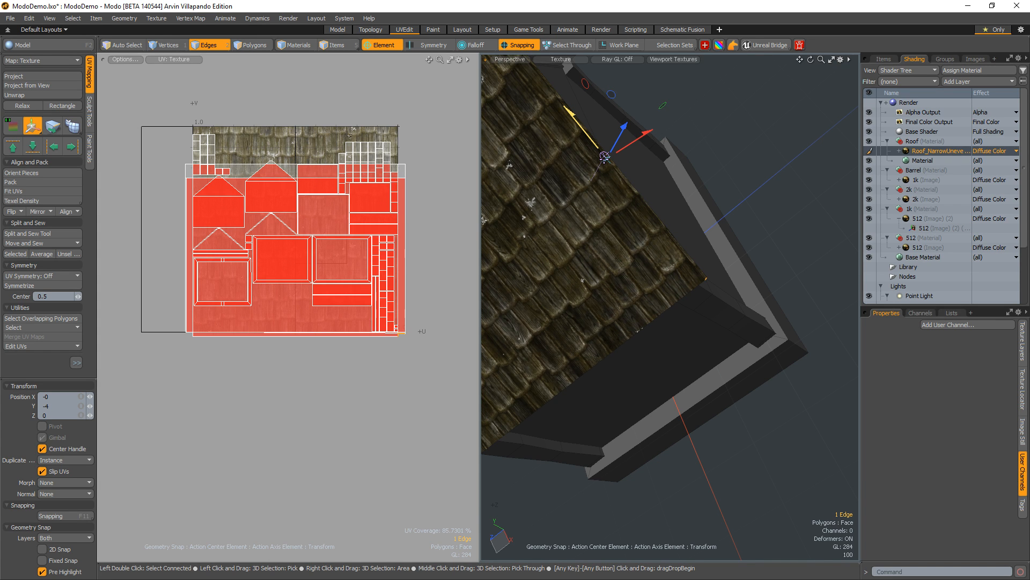
left_click_drag(740, 188, 732, 274, "alt")
left_click_drag(732, 273, 743, 253, "alt+shift")
key("q")
left_click(765, 228)
key("ctrl+z")
key("ctrl+z")
key("ctrl+z")
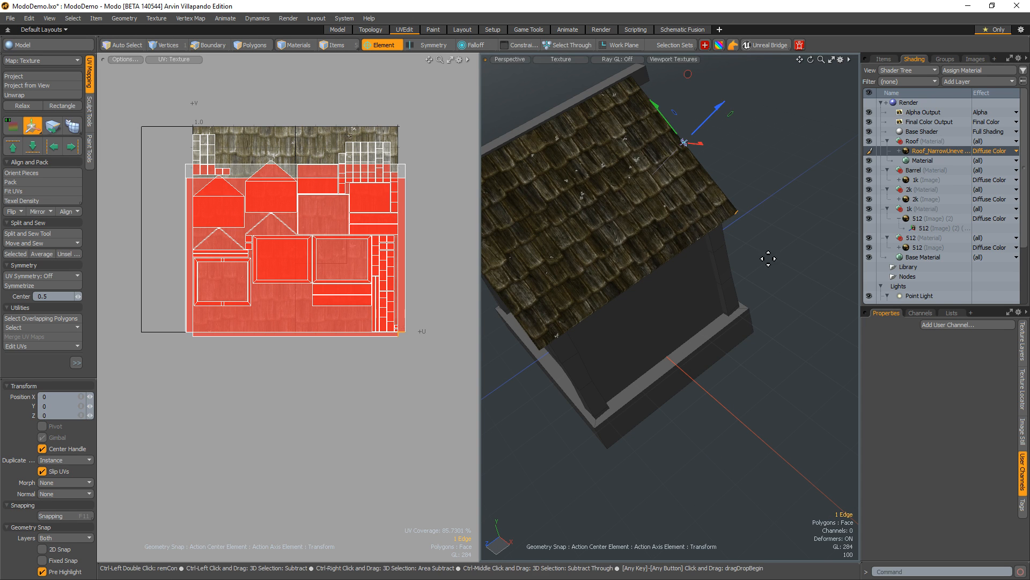
- Loop-slice the house across the roof's long eave edge, raising the slice count above 3
left_click_drag(750, 241, 612, 348, "alt")
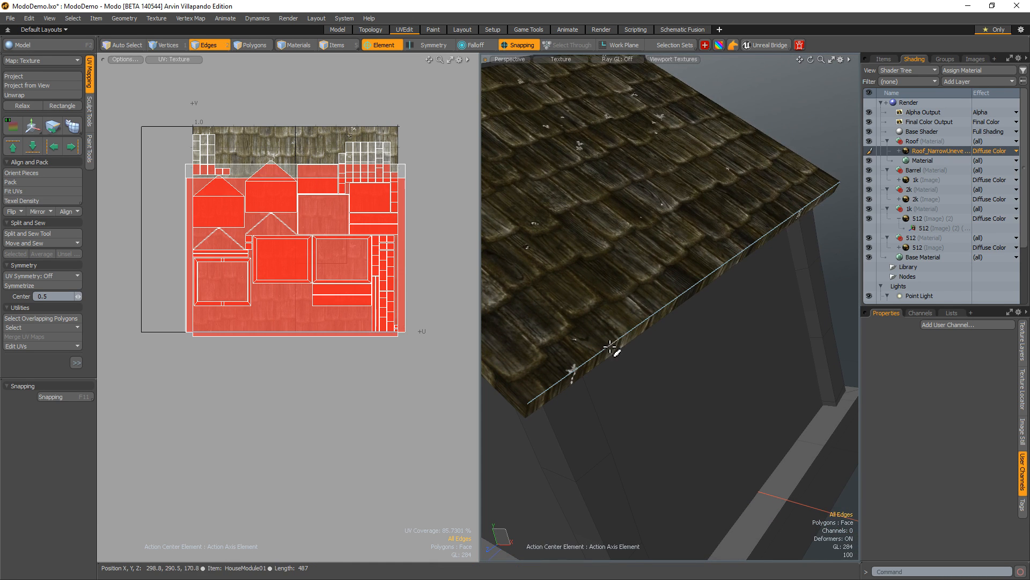
left_click_drag(690, 335, 666, 333, "alt")
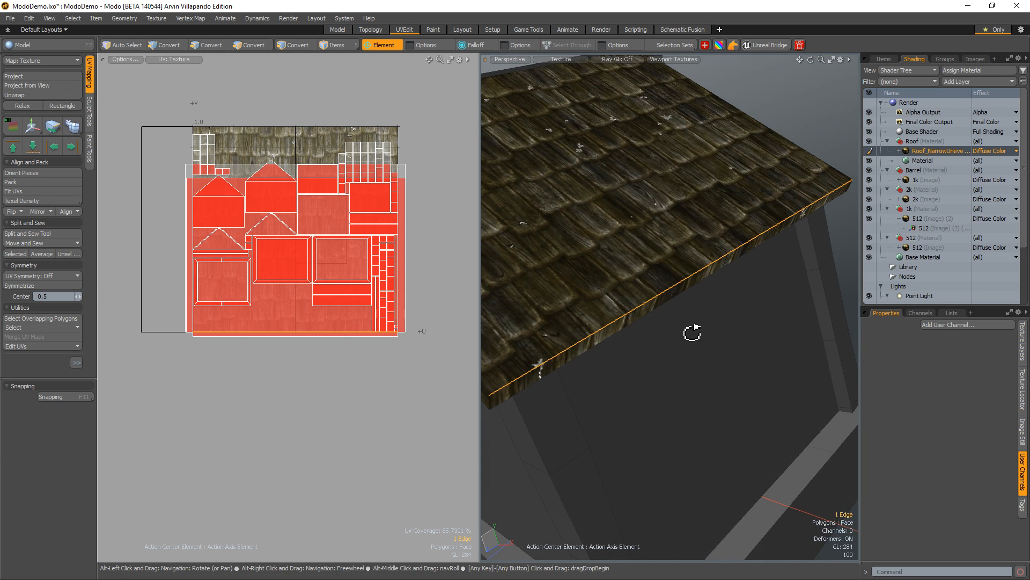
key("alt+c")
left_click(693, 333)
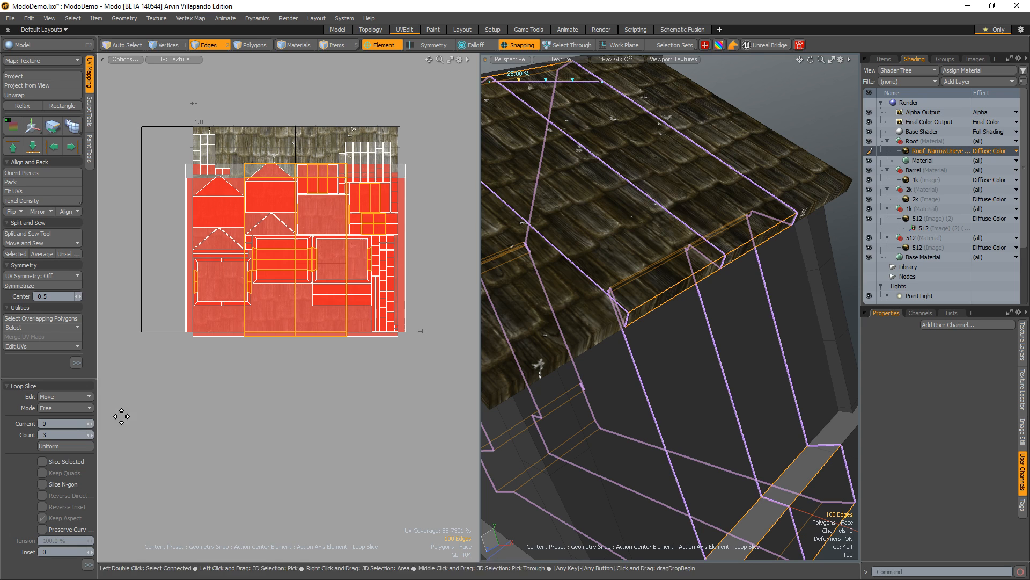
left_click(92, 436)
left_click(93, 435)
left_click(92, 436)
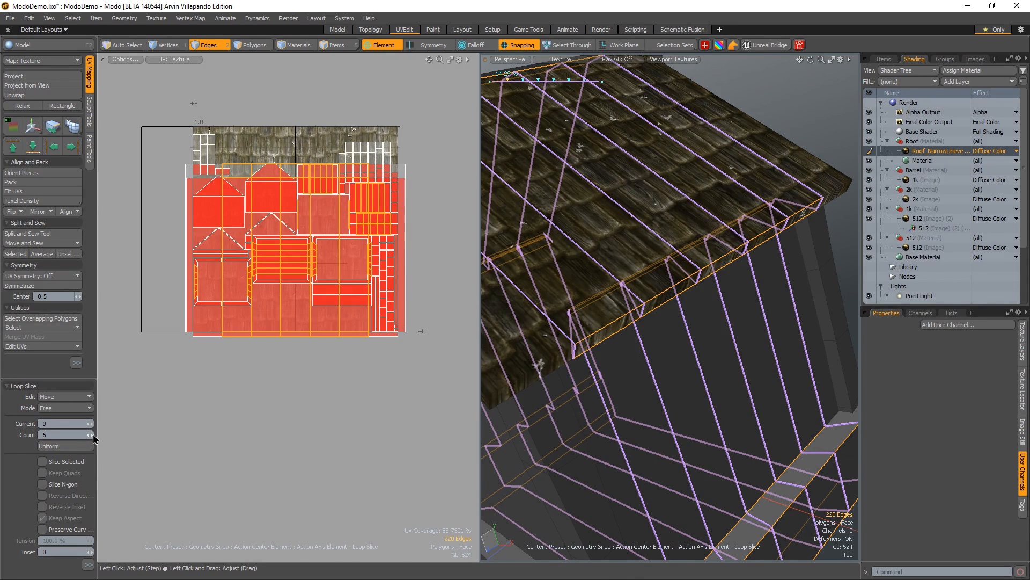
key("space")
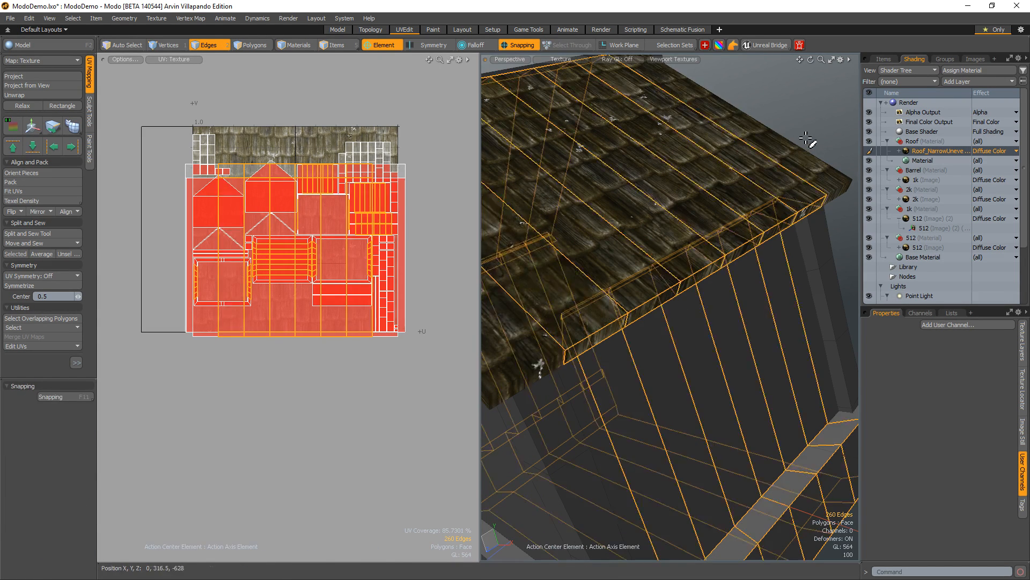
- Clear the edge selection and bevel one segment of the roof's eave face outward with a shift of 9.5
left_click(806, 139)
left_click_drag(803, 142, 718, 231, "alt")
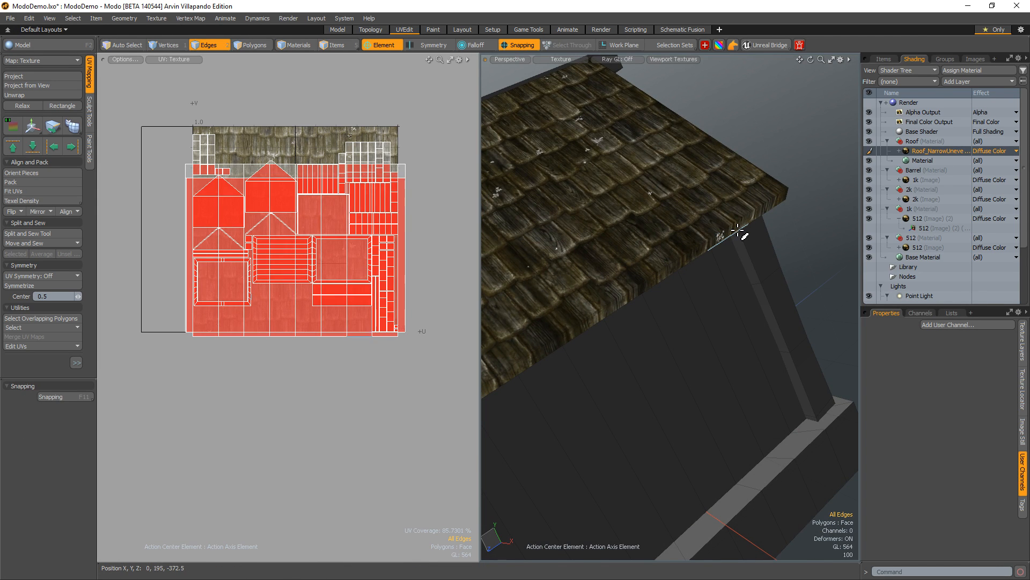
key("3")
left_click(748, 240)
key("b")
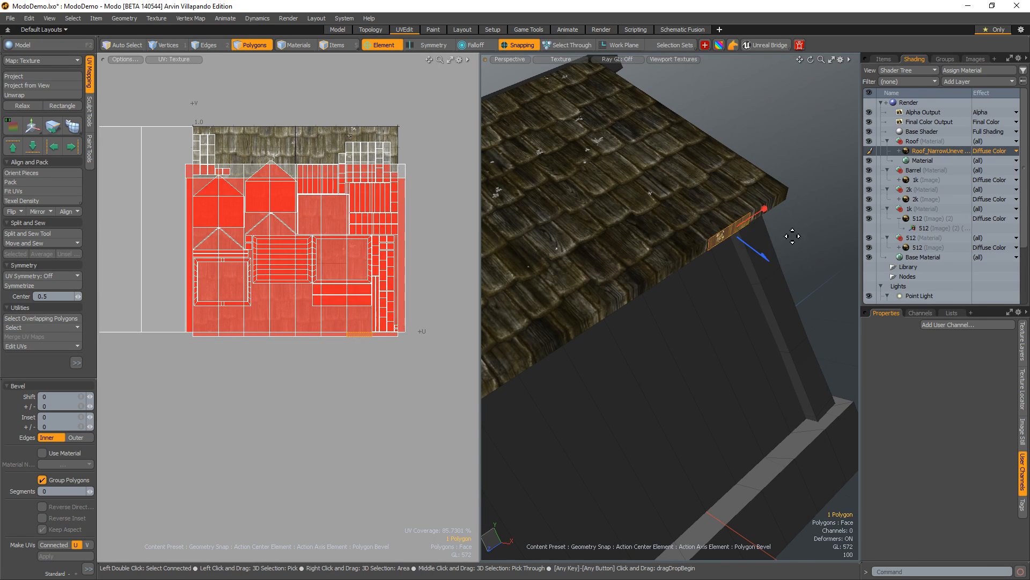
left_click_drag(757, 253, 760, 255)
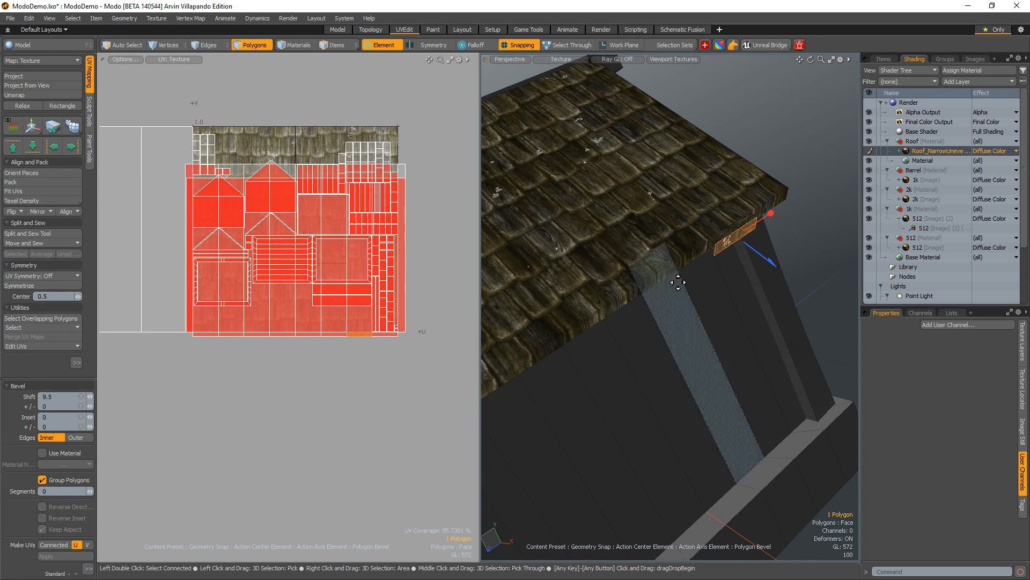
- Bevel a second, nearby segment of the roof's eave face slightly outward
key("q")
left_click(651, 282)
key("w")
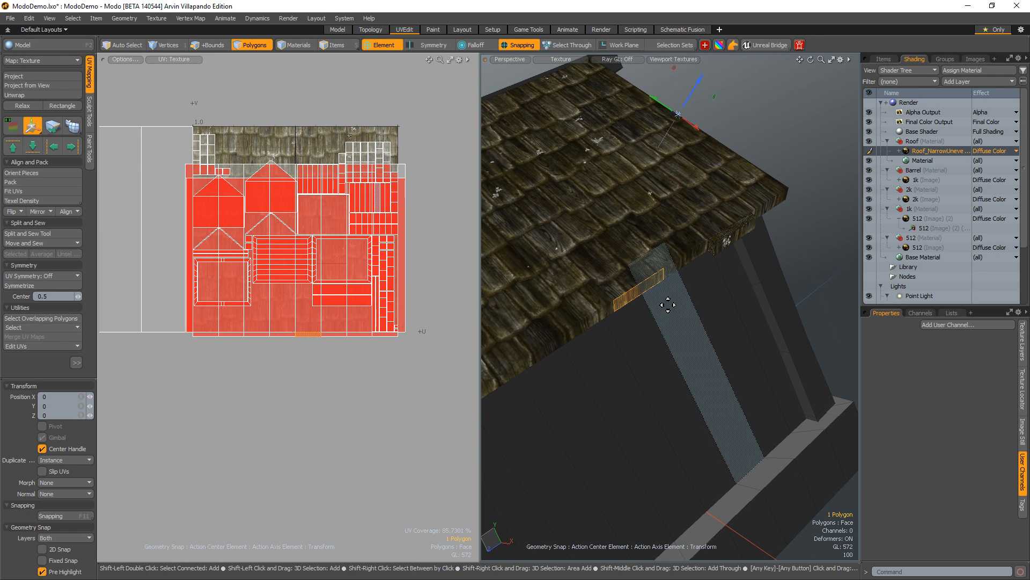
key("b")
left_click(672, 310)
left_click_drag(676, 323, 675, 321)
key("q")
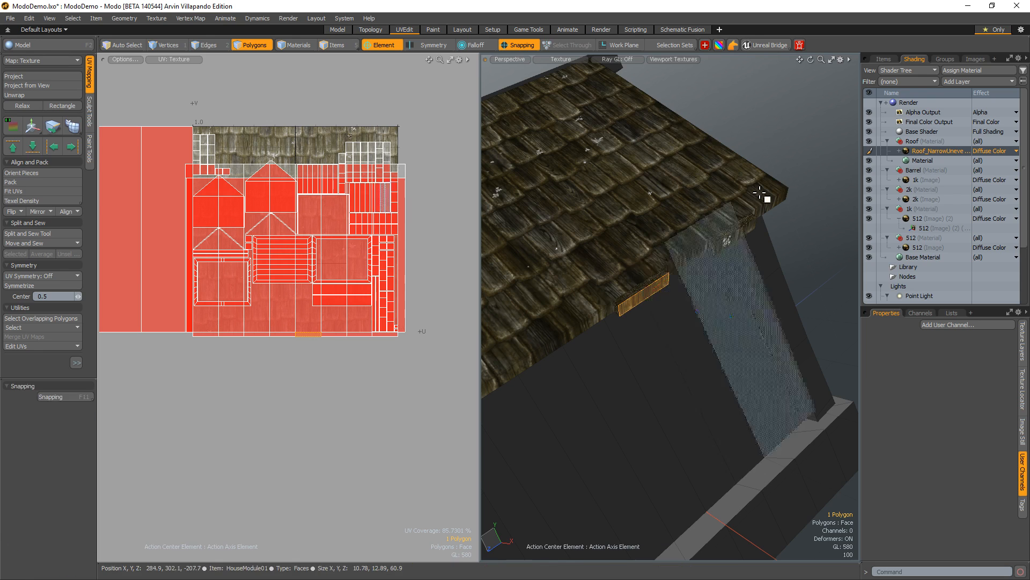
- Clear the selection, check the roof's eave from the front, and undo both segment bevels and the loop slices
left_click(810, 168)
left_click_drag(812, 170, 724, 424, "alt")
scroll(719, 378, "up", 1)
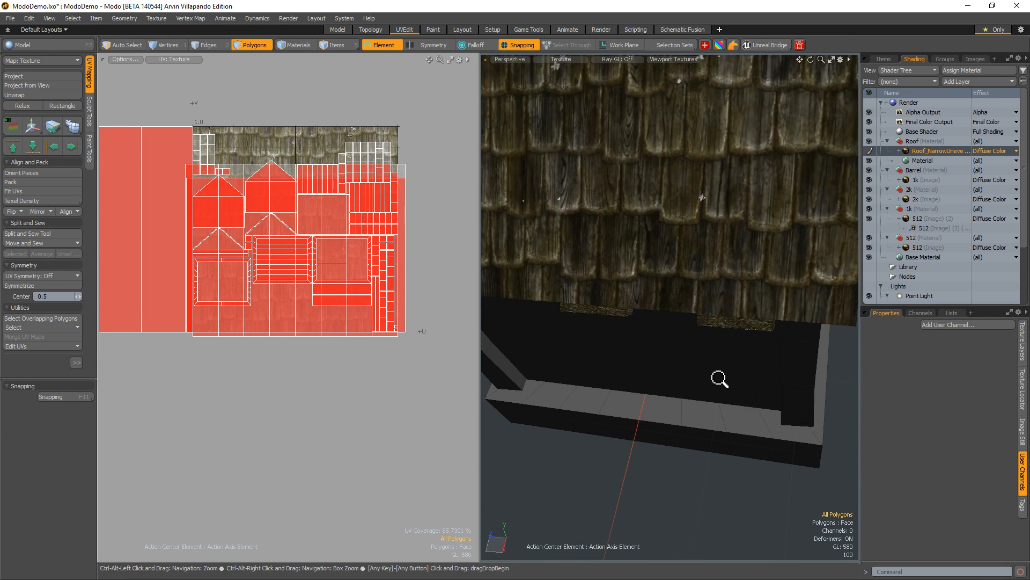
key("ctrl+z")
key("ctrl+z")
key("ctrl+z")
key("ctrl+z")
key("ctrl+z")
key("ctrl+z")
key("ctrl+z")
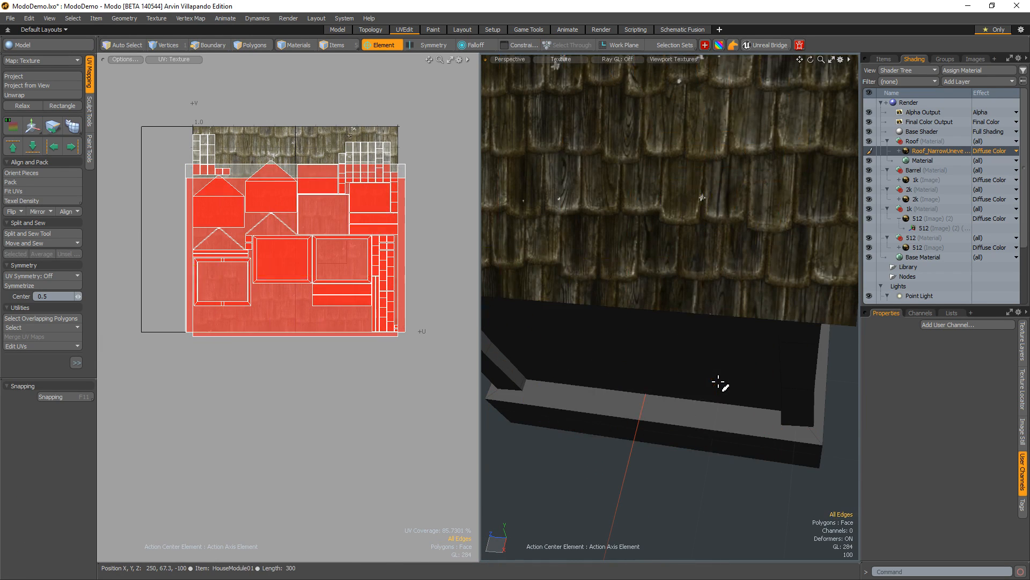
- Select the six wall and gable polygons of the house body and hide all other geometry
left_click_drag(685, 400, 643, 314, "alt")
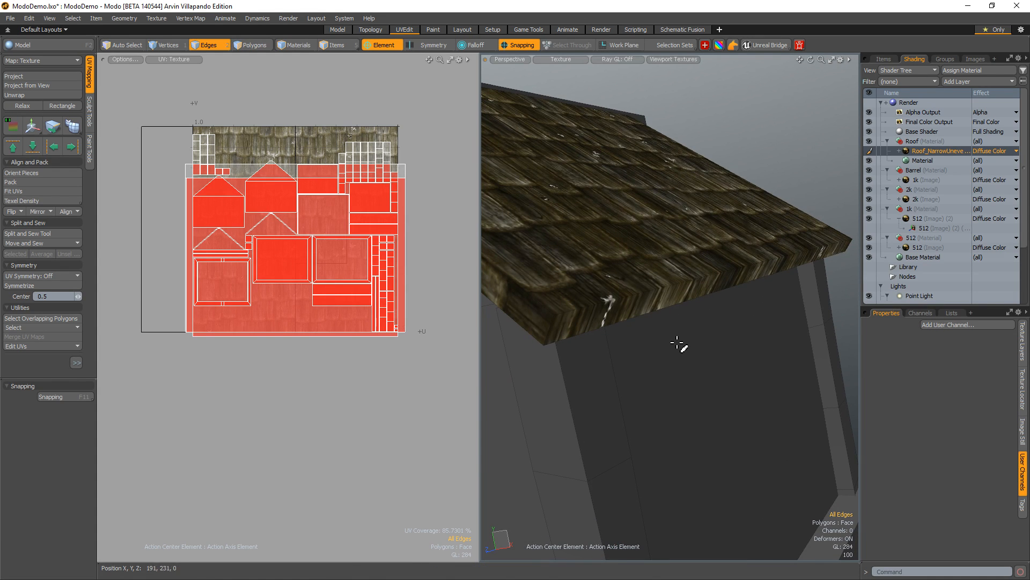
left_click_drag(754, 332, 731, 377, "alt")
left_click_drag(729, 336, 728, 335, "alt")
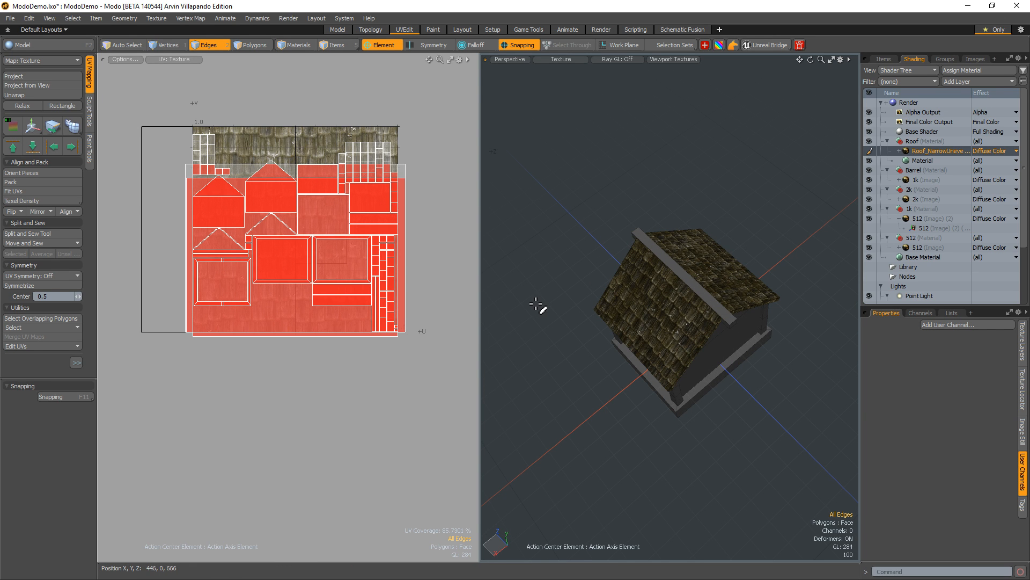
left_click_drag(846, 306, 636, 383, "alt")
left_click(652, 382)
left_click(649, 331, "shift")
left_click_drag(636, 383, 824, 374, "ctrl+alt")
left_click(695, 382, "shift")
left_click(640, 379, "shift")
left_click(561, 266, "shift")
left_click_drag(561, 267, 714, 292, "alt")
left_click_drag(601, 322, 915, 363, "alt")
left_click(614, 324, "shift")
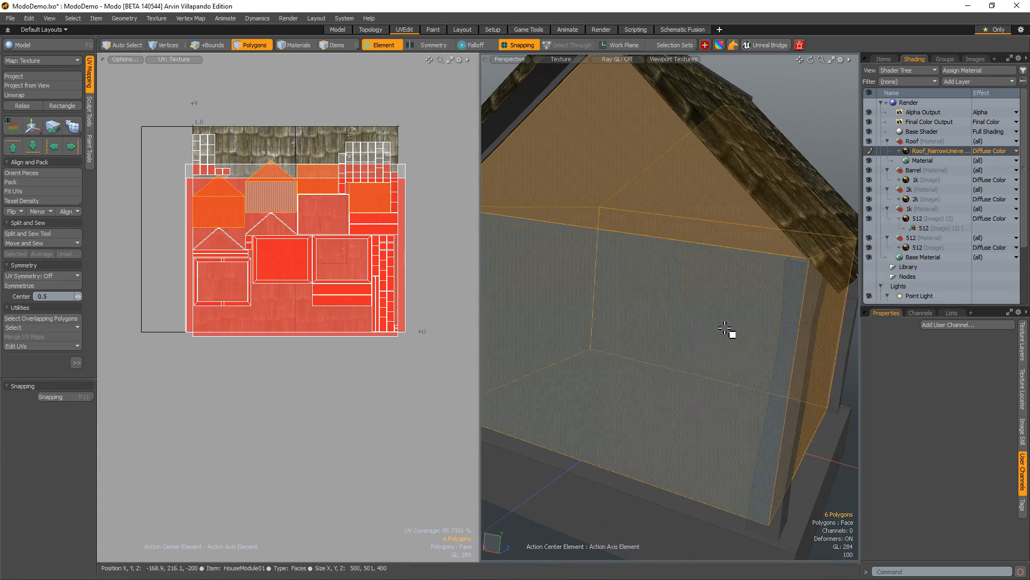
key("shift+h")
- Fit the UVs of the isolated wall polygons to the texture space per UV island, keeping proportions
left_click_drag(734, 314, 645, 402, "ctrl+alt")
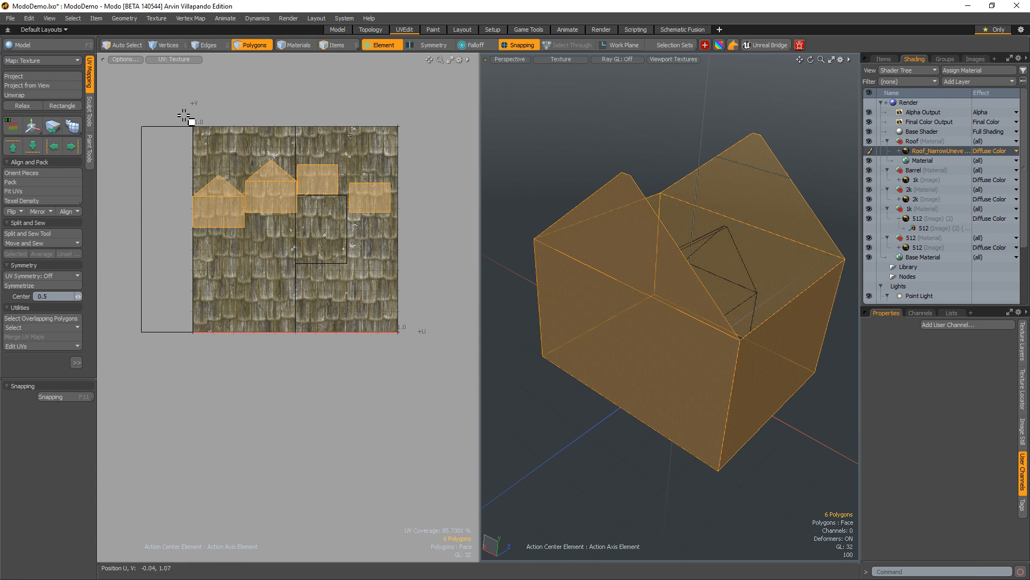
left_click(51, 191)
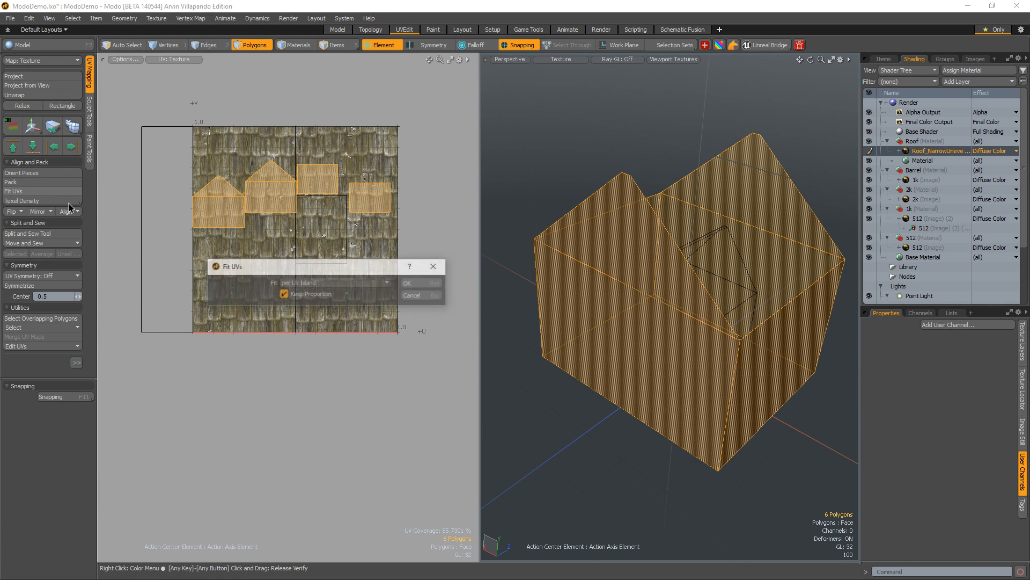
left_click(418, 284)
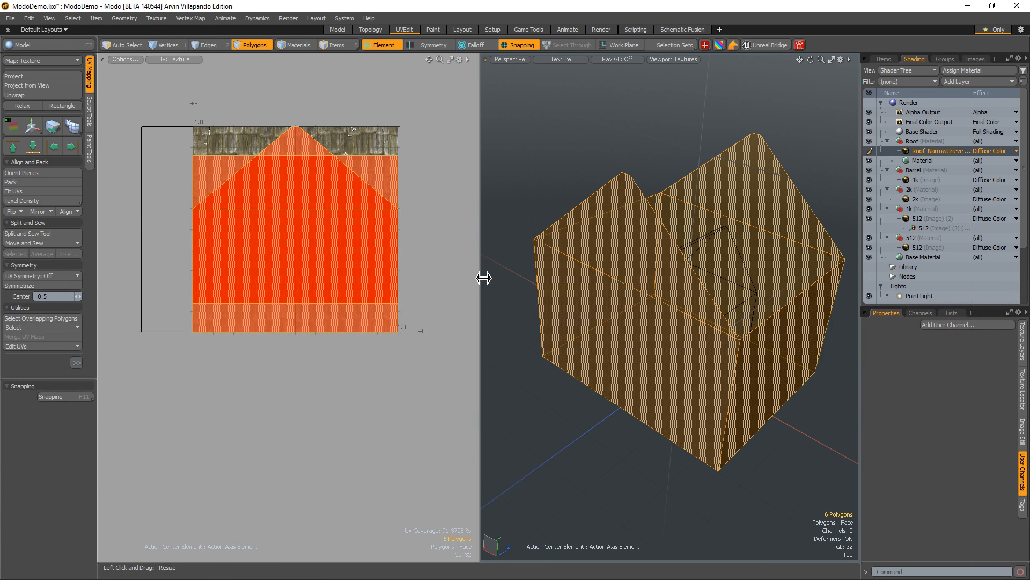
- Set the action center to Selection and move the two side wall UVs below the gable wall UVs
left_click(399, 176)
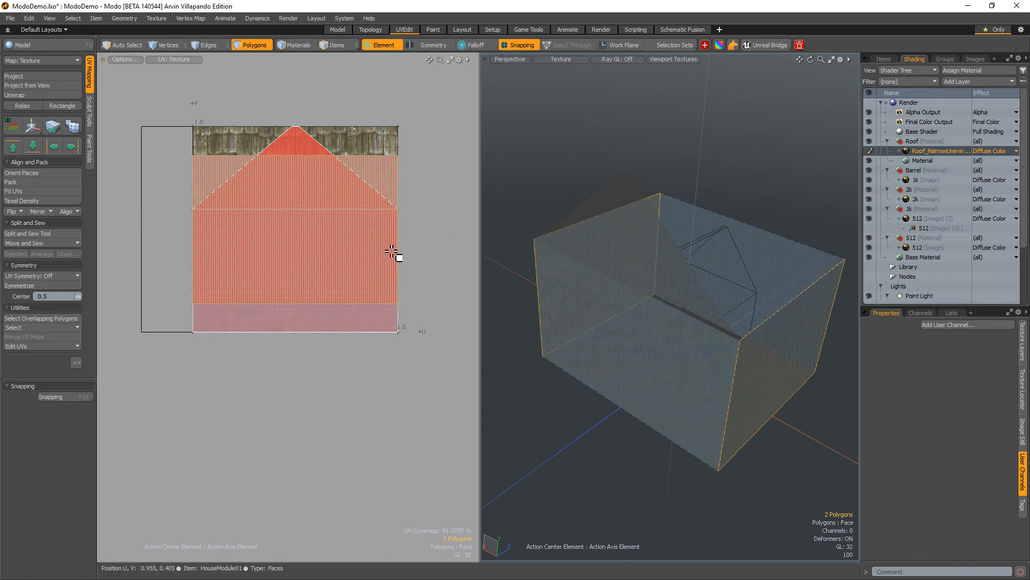
key("w")
key("q")
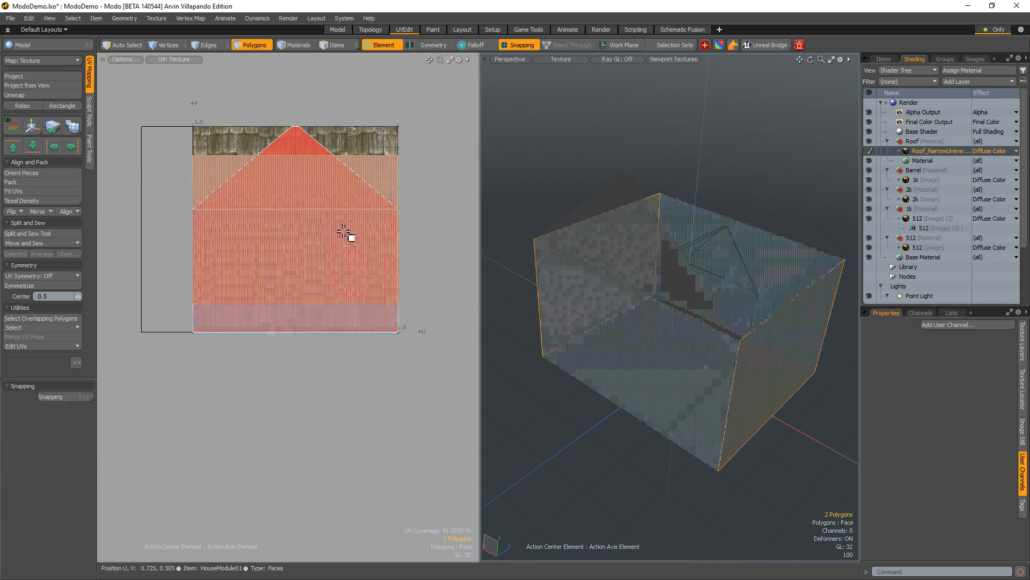
left_click_drag(350, 226, 396, 197, "ctrl+alt")
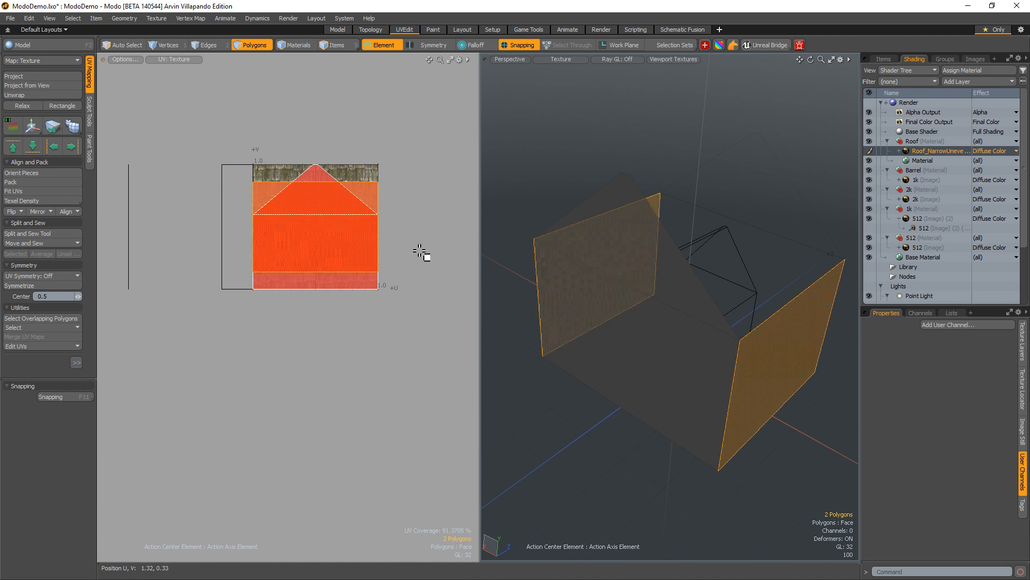
key("w")
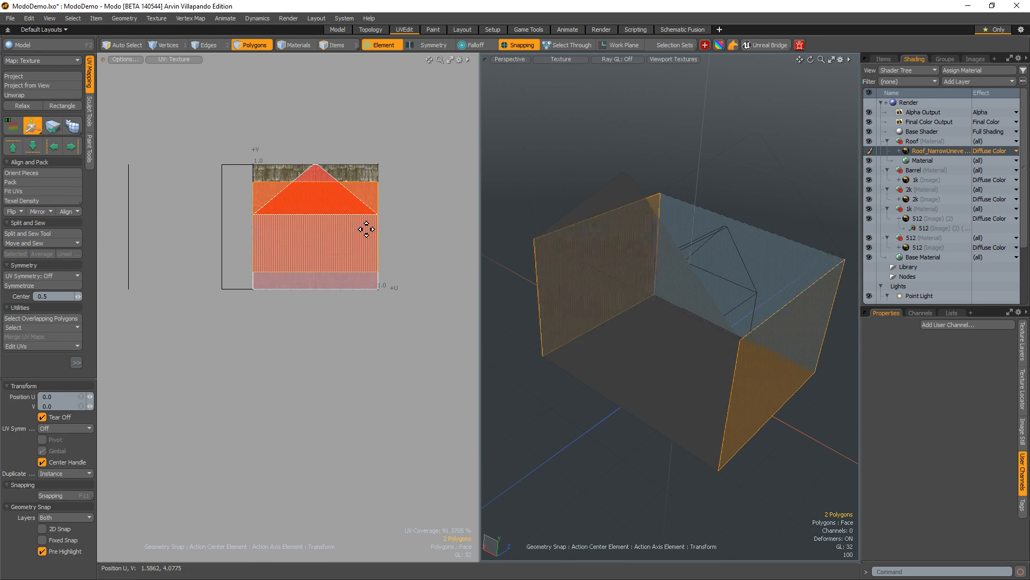
key("alt+s")
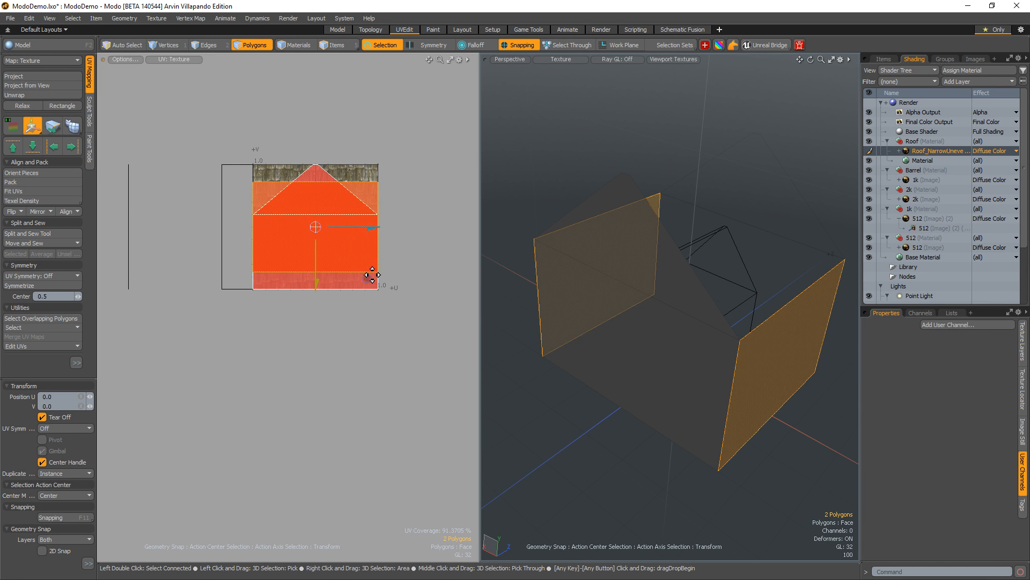
left_click_drag(367, 278, 364, 425)
key("q")
left_click(400, 260)
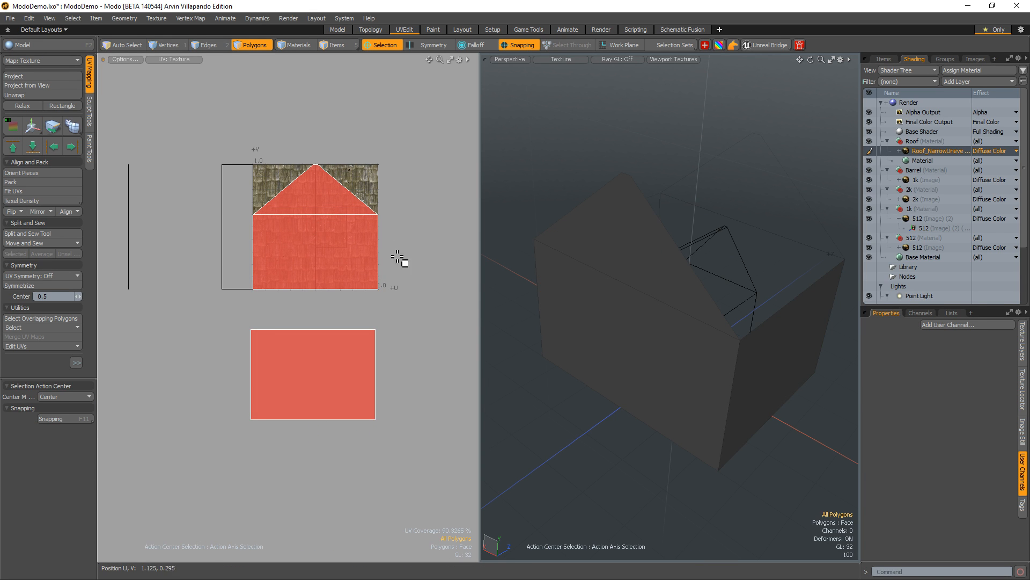
- Move and sew the side wall UVs to the gable wall's right UV edge, with Connect To set to Selected and Scale enabled
key("2")
left_click(380, 238)
right_click(380, 238)
left_click(386, 257)
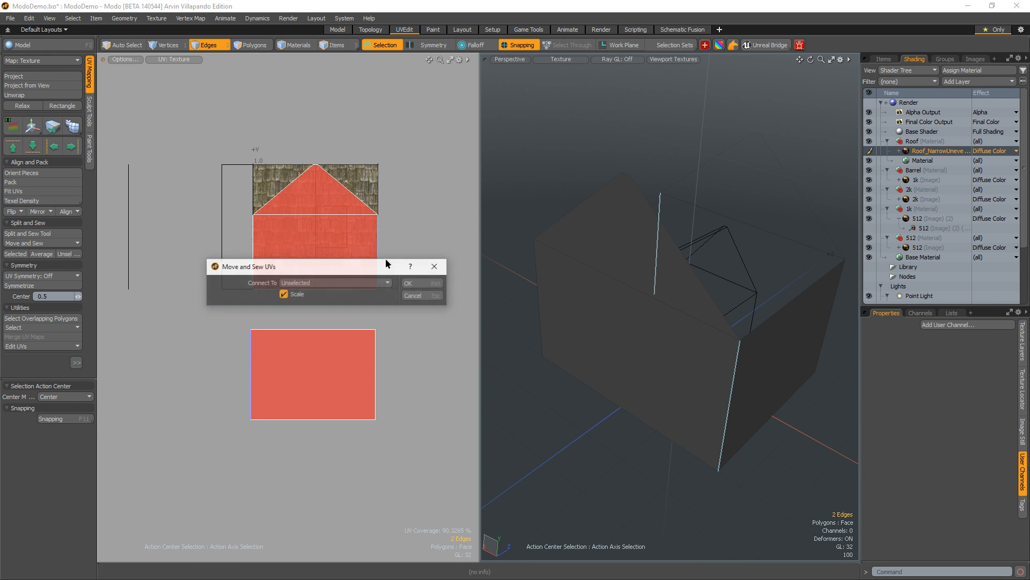
left_click(417, 280)
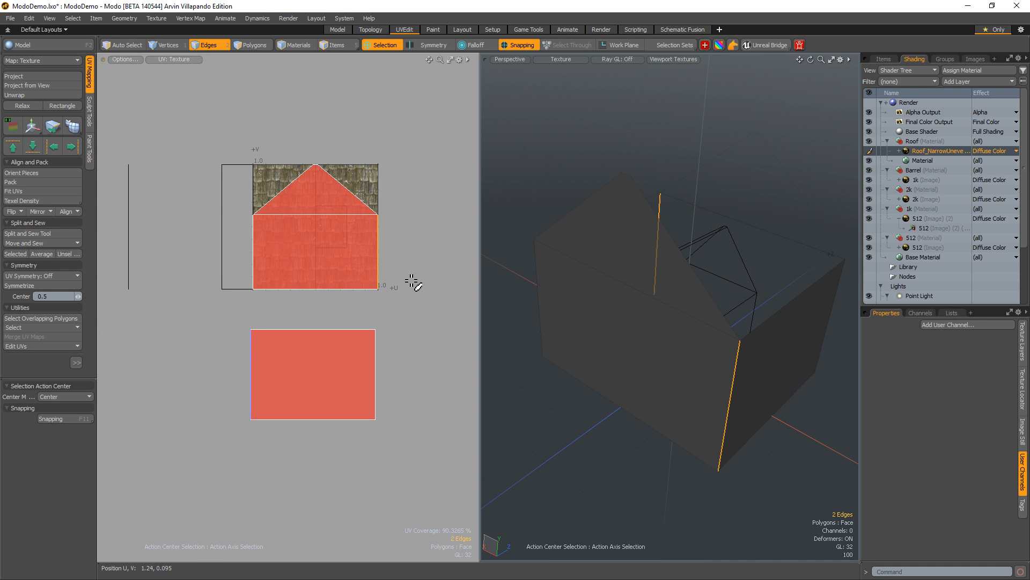
right_click(383, 253)
left_click(396, 272)
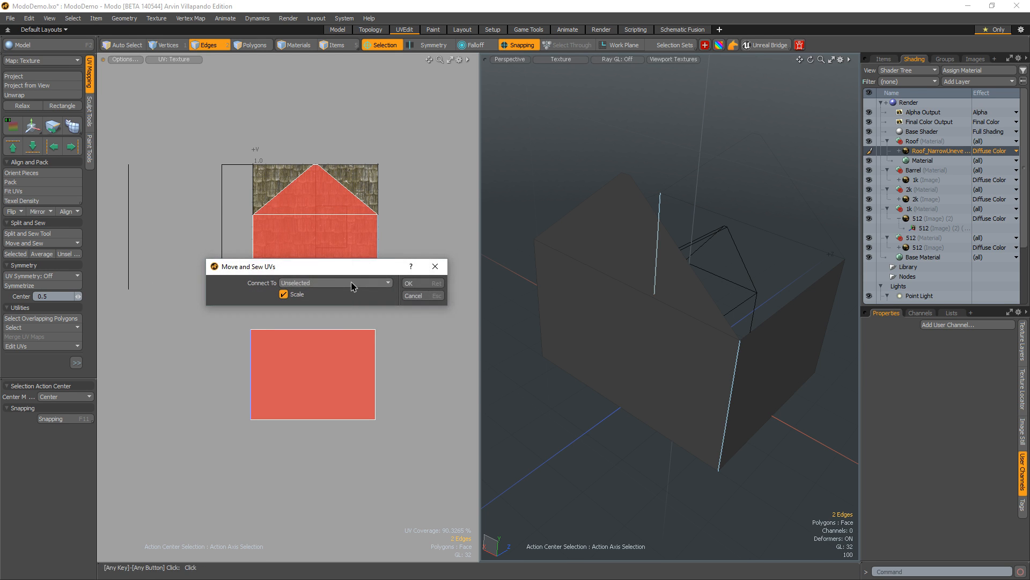
left_click(354, 283)
left_click(357, 268)
left_click(423, 283)
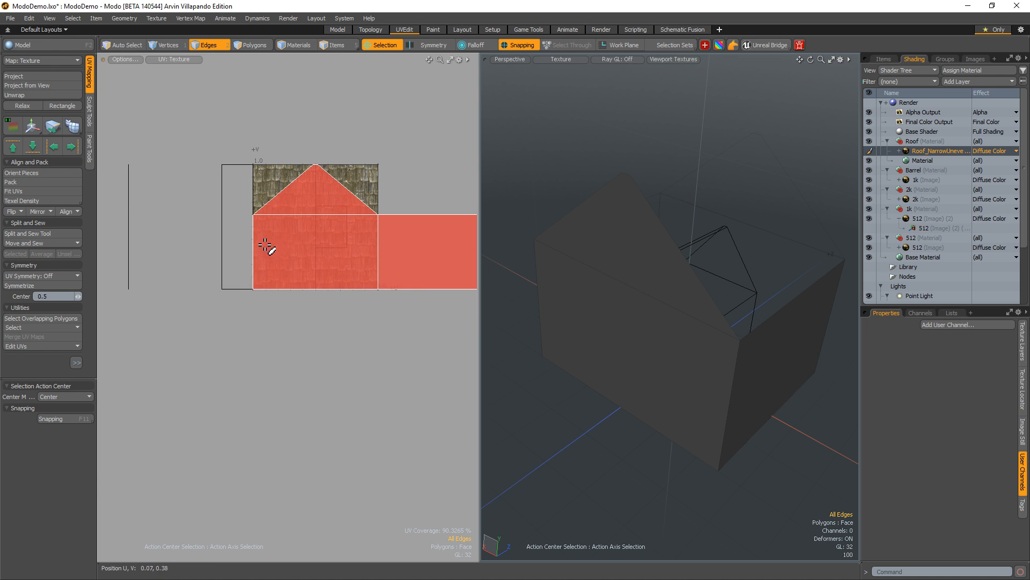
- Try to move and sew the gable wall's left UV edge with Connect To set to Selected, and undo it
left_click(264, 245)
right_click(260, 247)
left_click(263, 258)
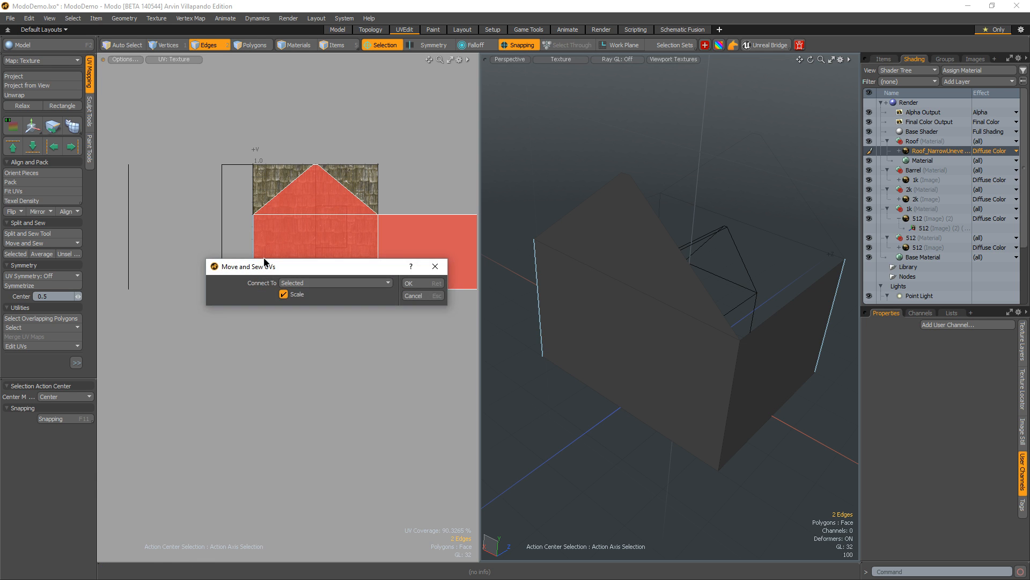
key("Return")
key("ctrl+z")
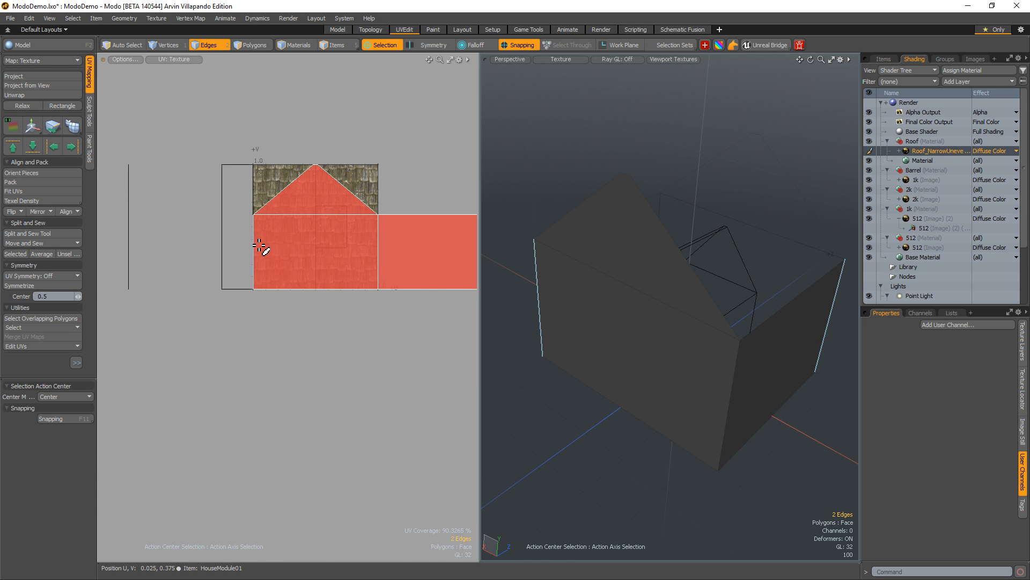
- Select only one side wall polygon and move its UVs below the stacked wall UVs to separate it from the opposite side wall
left_click_drag(415, 279, 341, 288, "alt+shift")
key("3")
left_click(371, 267)
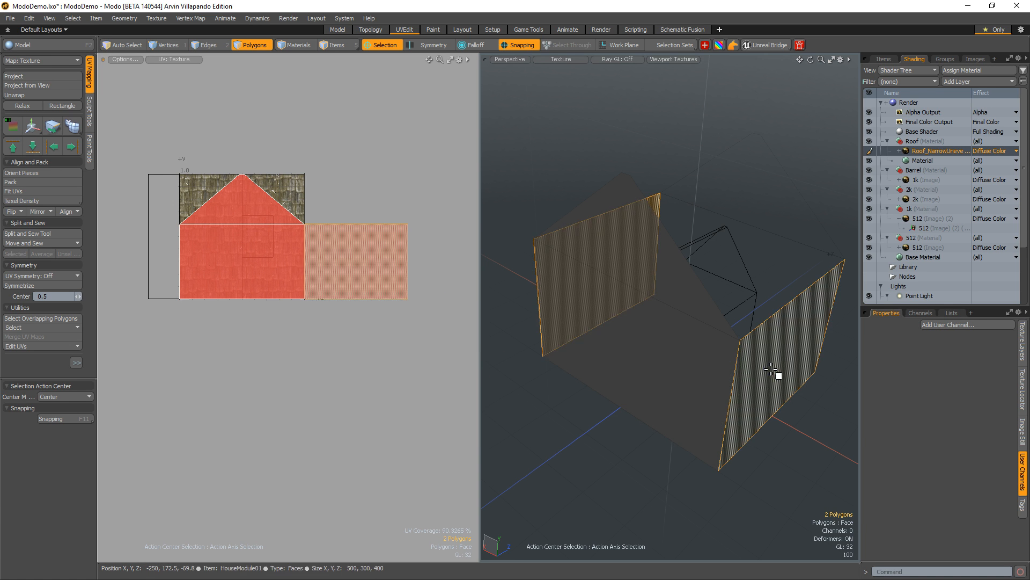
left_click(795, 367)
key("w")
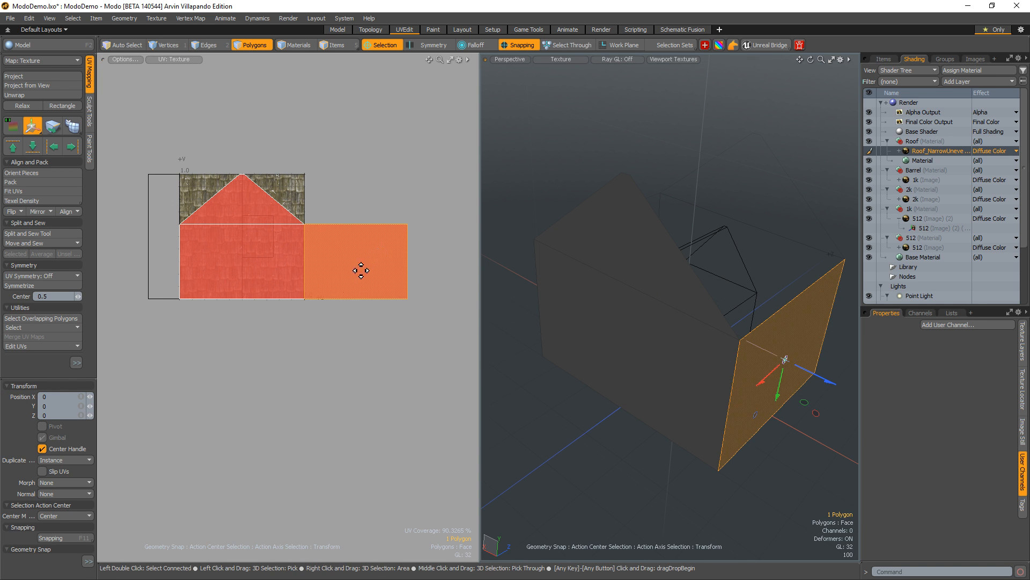
left_click_drag(447, 301, 338, 301, "alt+shift")
key("2")
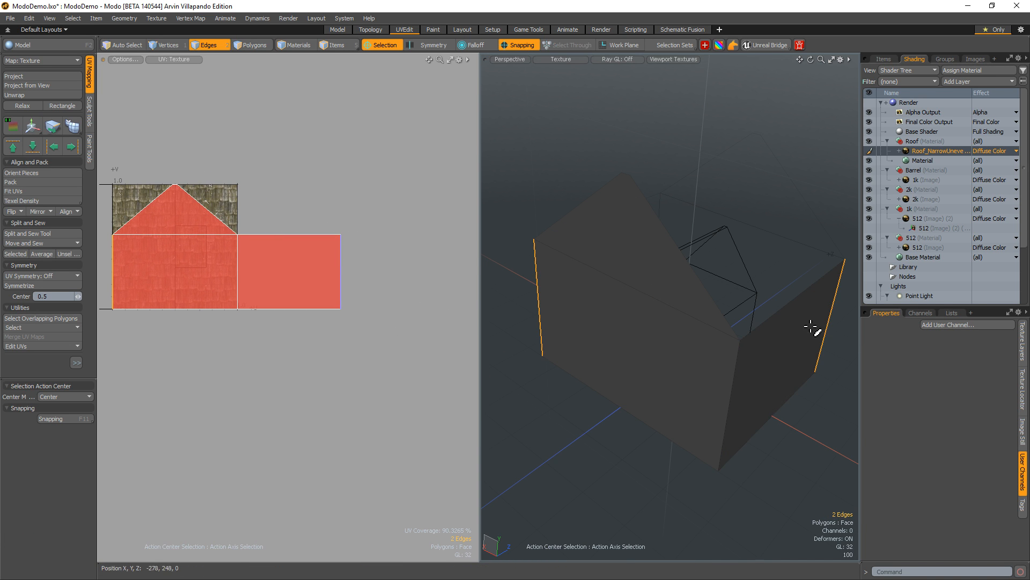
key("3")
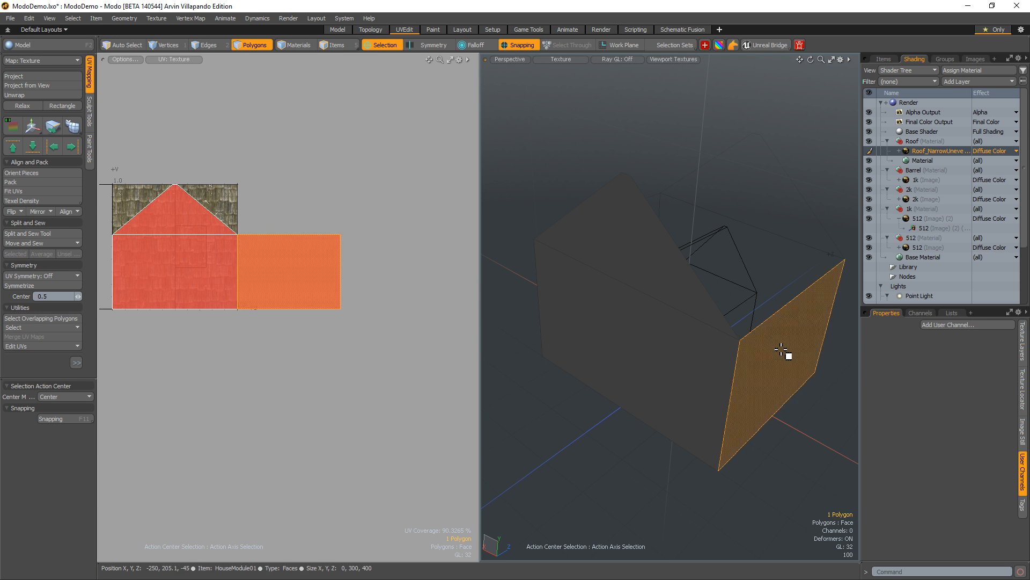
key("2")
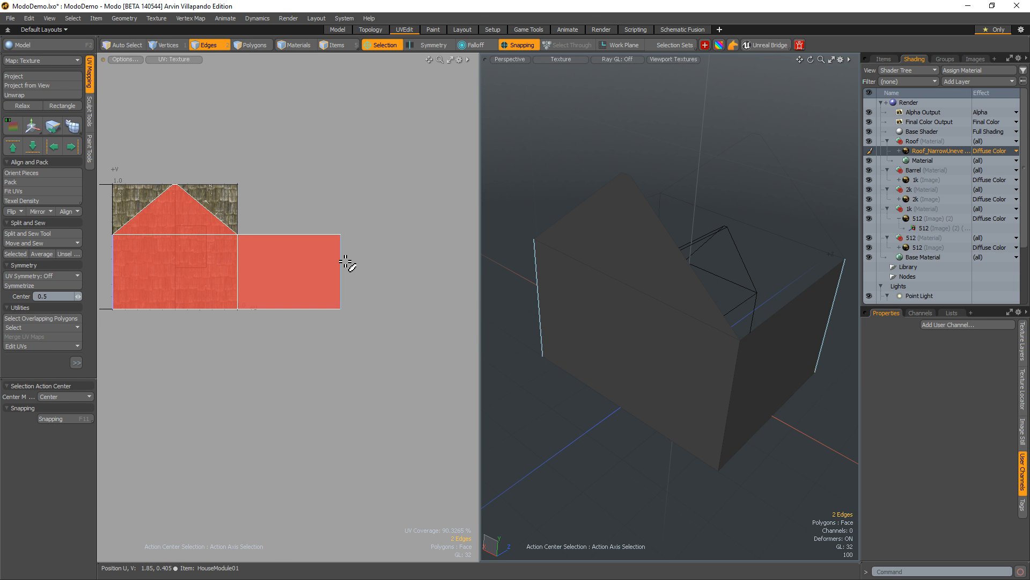
key("3")
left_click(750, 359)
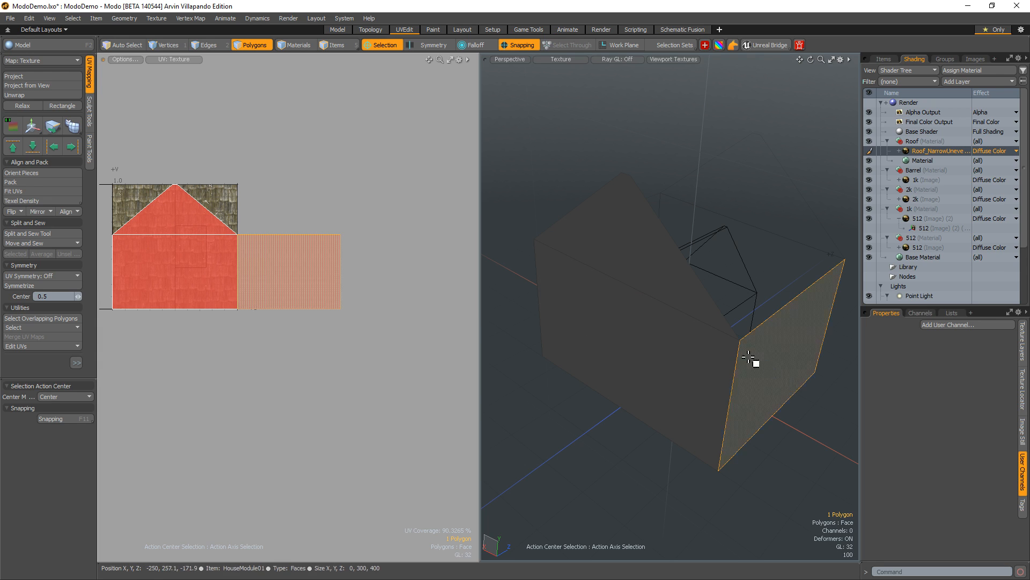
key("w")
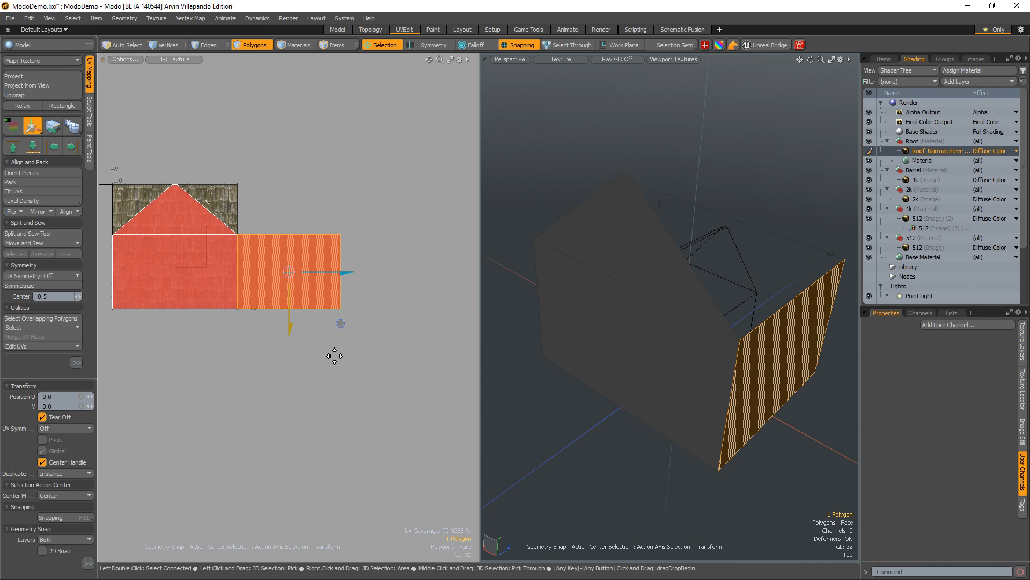
left_click_drag(339, 327, 274, 435)
- Select one gable end's wall and gable polygons and move their UVs up and to the right of the stacked layout
key("2")
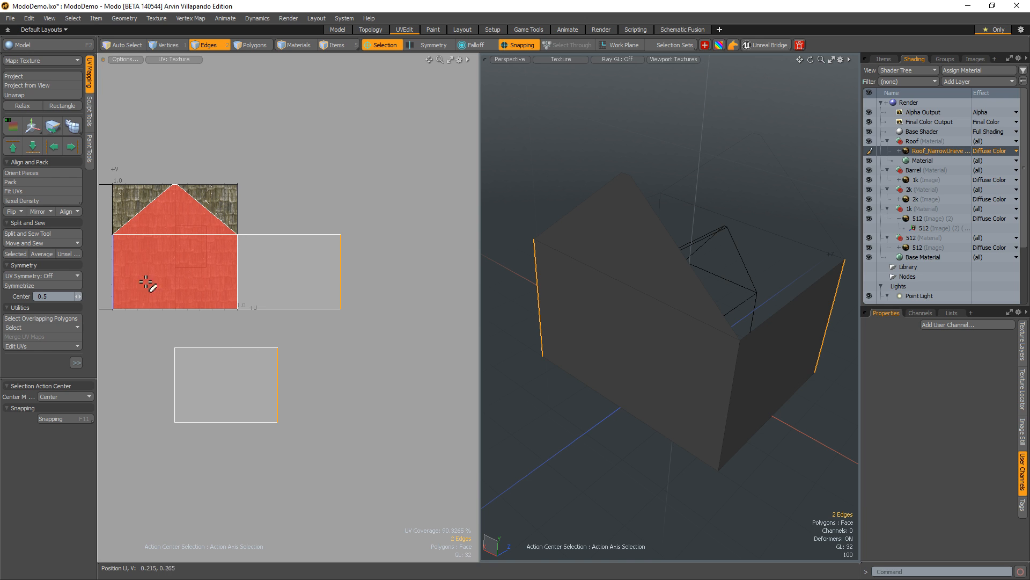
left_click(115, 265)
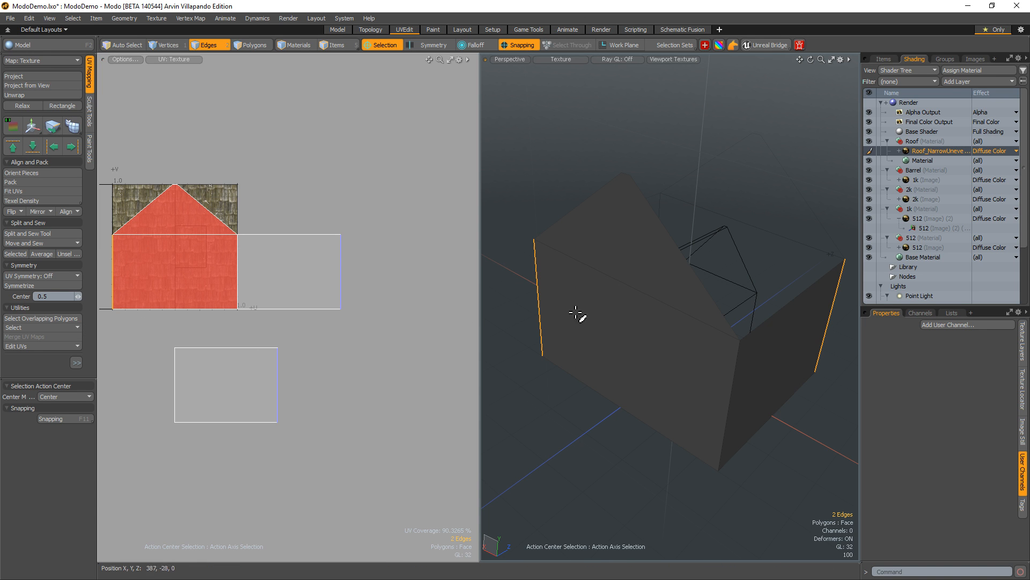
left_click_drag(172, 273, 228, 262, "alt")
left_click_drag(784, 331, 766, 343, "alt")
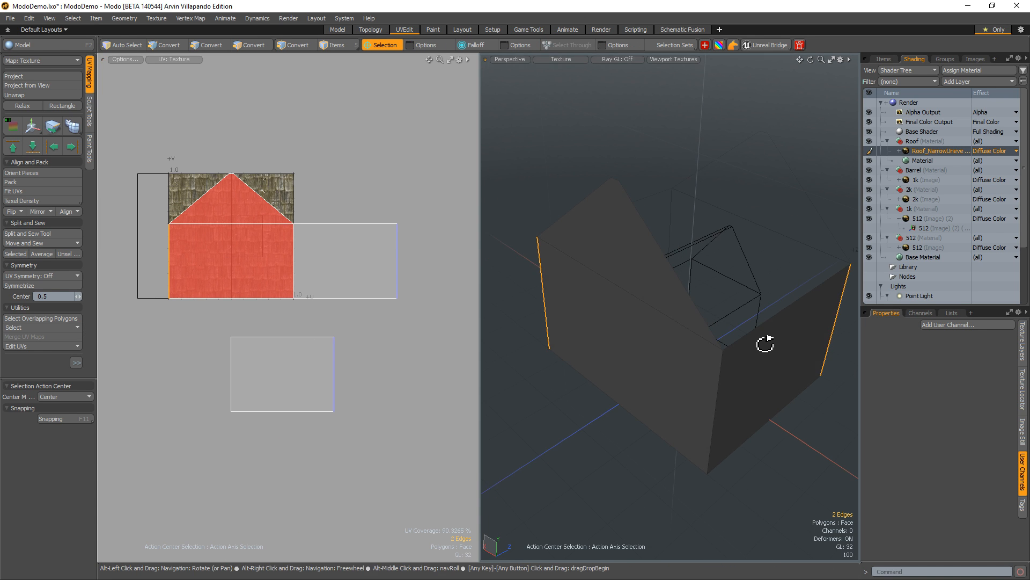
key("3")
left_click_drag(230, 197, 228, 248)
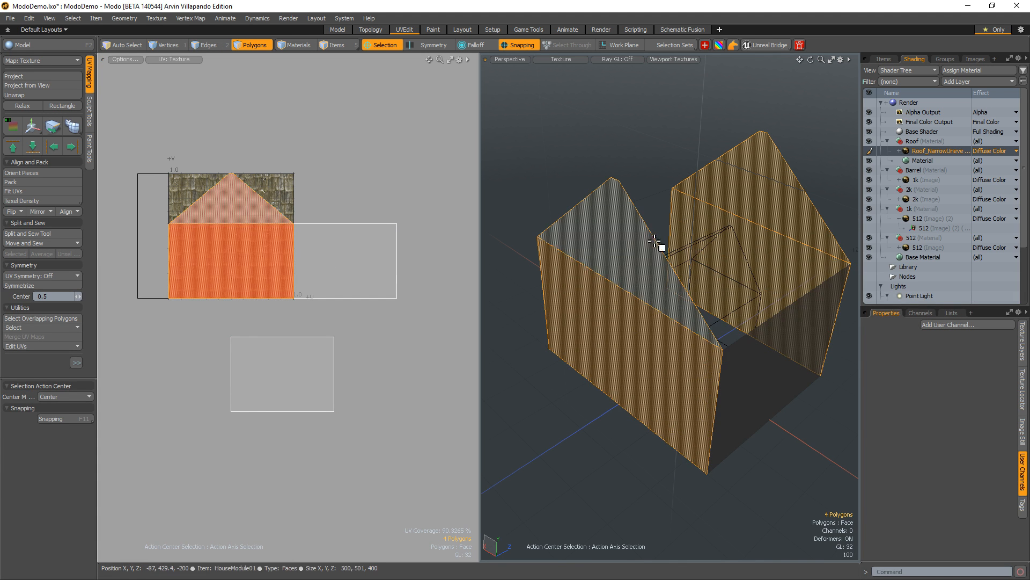
left_click_drag(645, 244, 630, 319)
key("w")
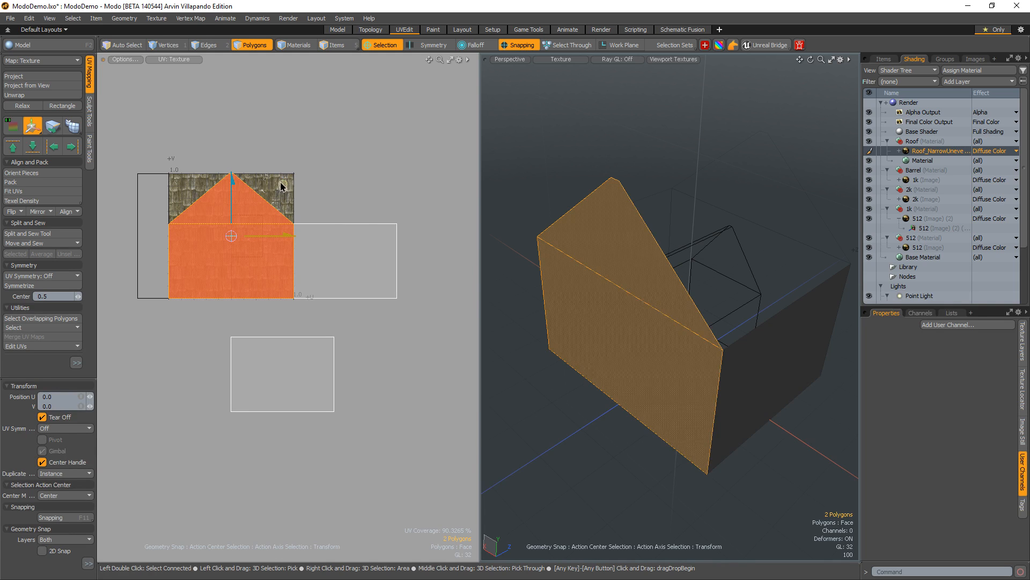
left_click_drag(281, 186, 398, 102)
key("space")
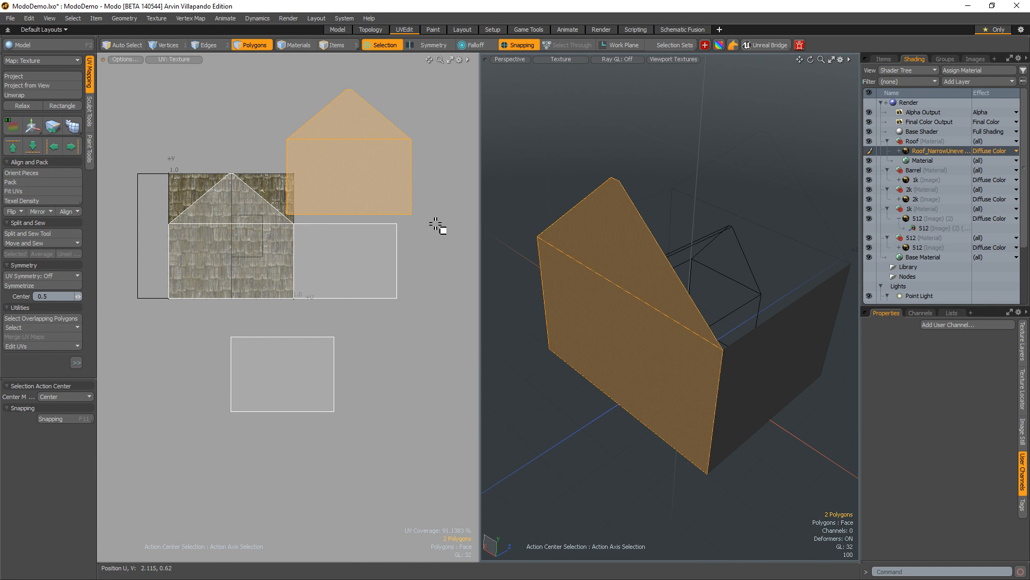
- Move and sew the separated side wall UVs to the right edge of the moved gable wall UVs, connecting to Selected
left_click_drag(436, 224, 364, 238, "alt")
key("2")
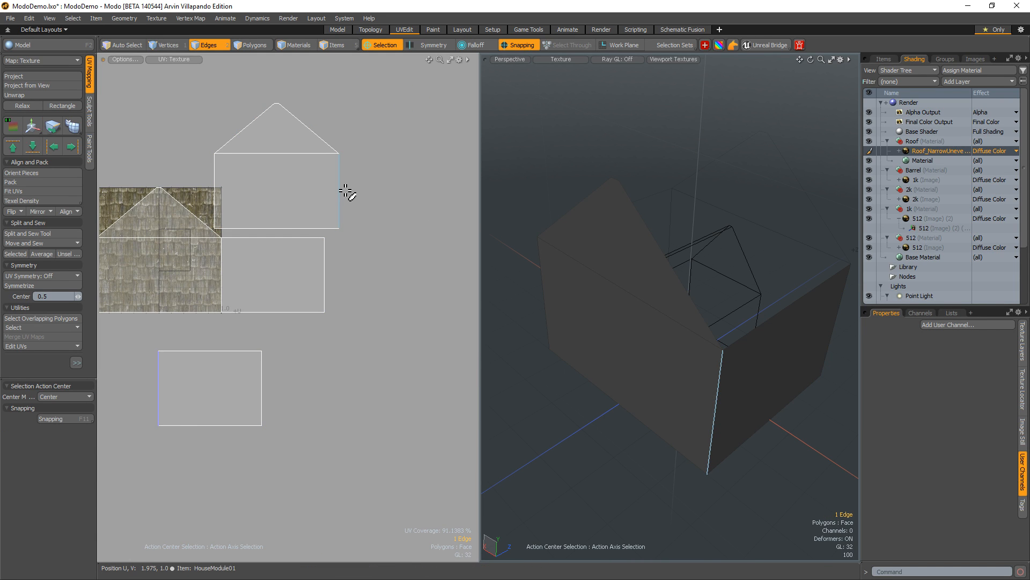
right_click(343, 191)
left_click(345, 209)
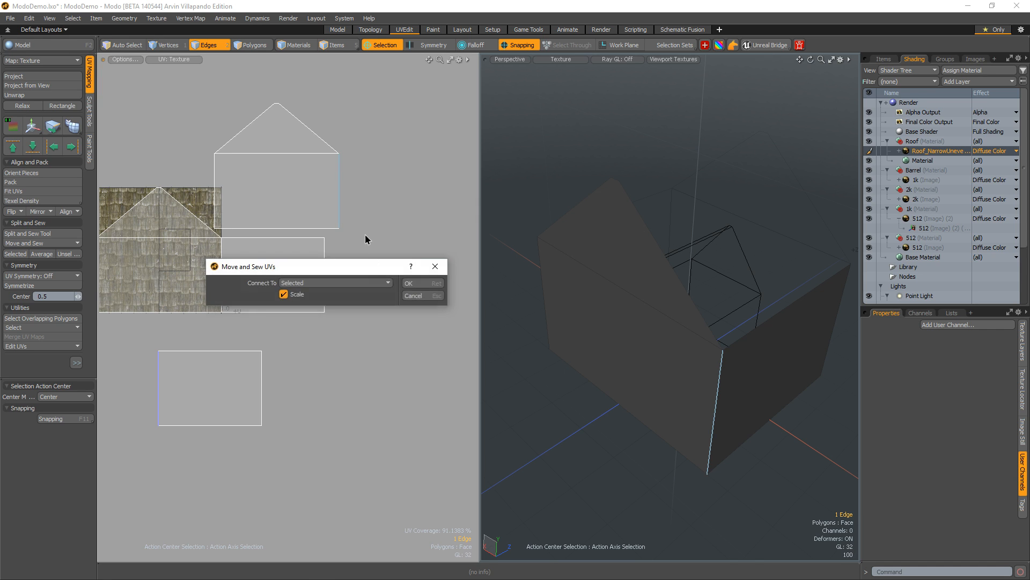
left_click(410, 285)
- Move and sew the offset wall pair to the remaining side wall's free UV edge to form one continuous strip, and save the scene
left_click_drag(304, 244, 347, 257, "alt")
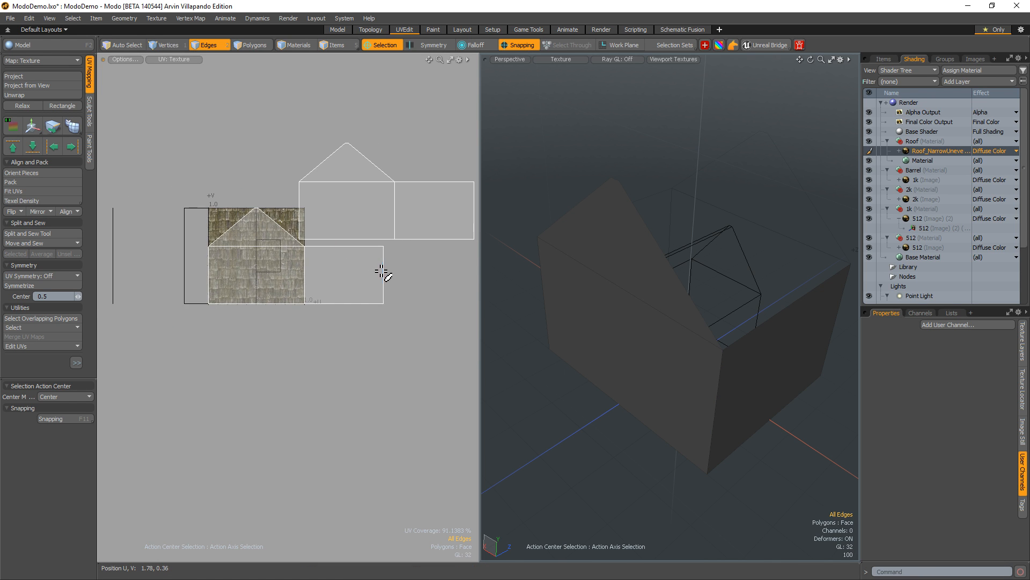
right_click(381, 270)
left_click(387, 290)
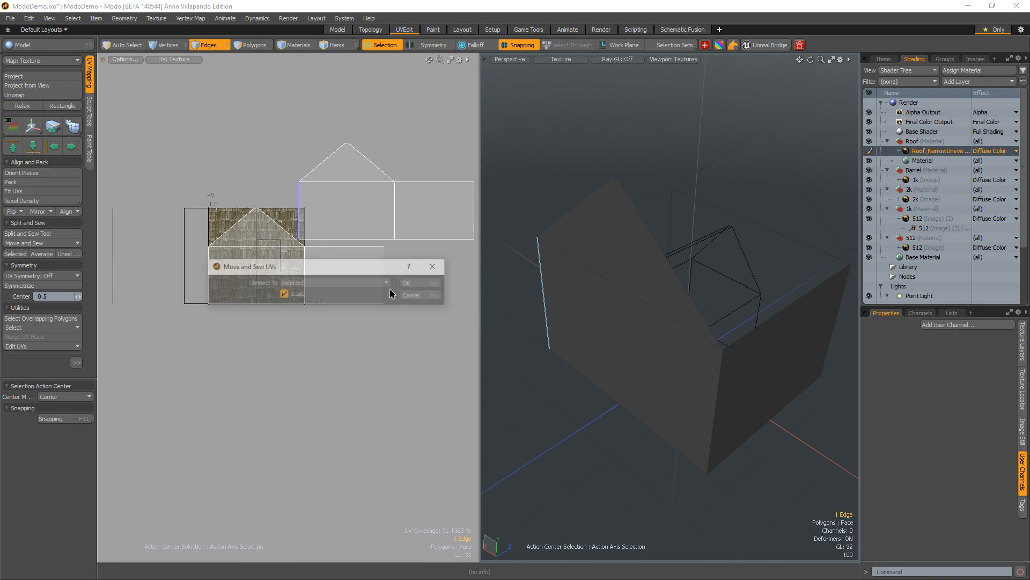
left_click(411, 293)
left_click_drag(409, 288, 277, 270, "alt")
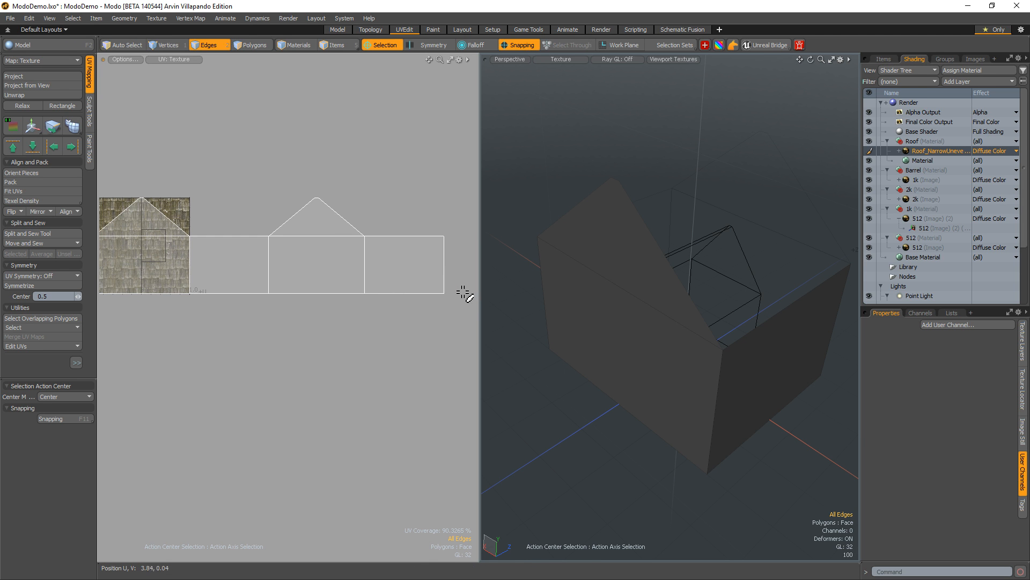
key("ctrl+s")
- Unhide all geometry, assign the 512 material to the house body's connected polygons, and inspect the checker pattern on the walls and roof
left_click_drag(720, 347, 665, 310, "alt")
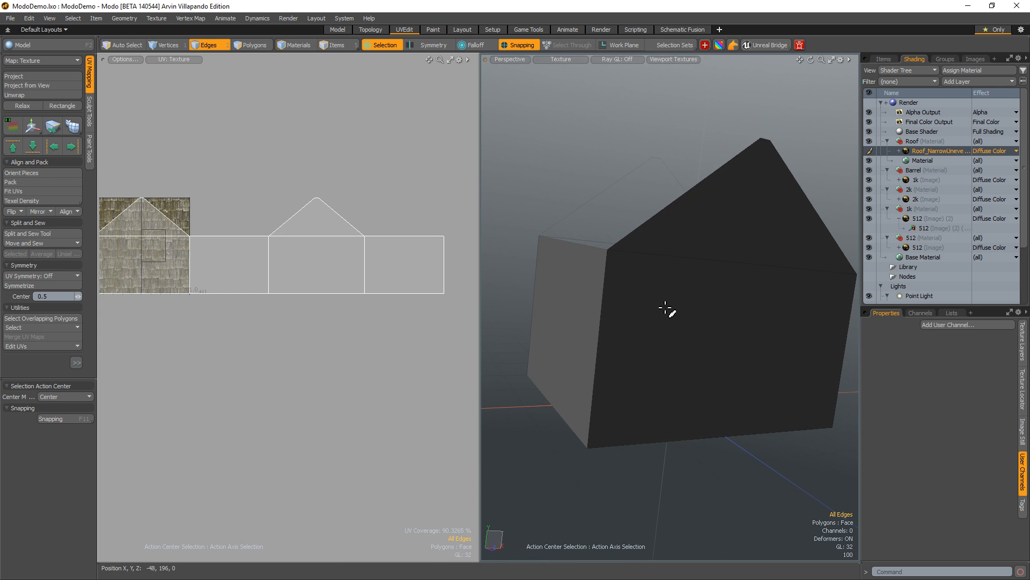
key("u")
left_click_drag(592, 359, 682, 338, "alt")
key("3")
double_click(636, 324)
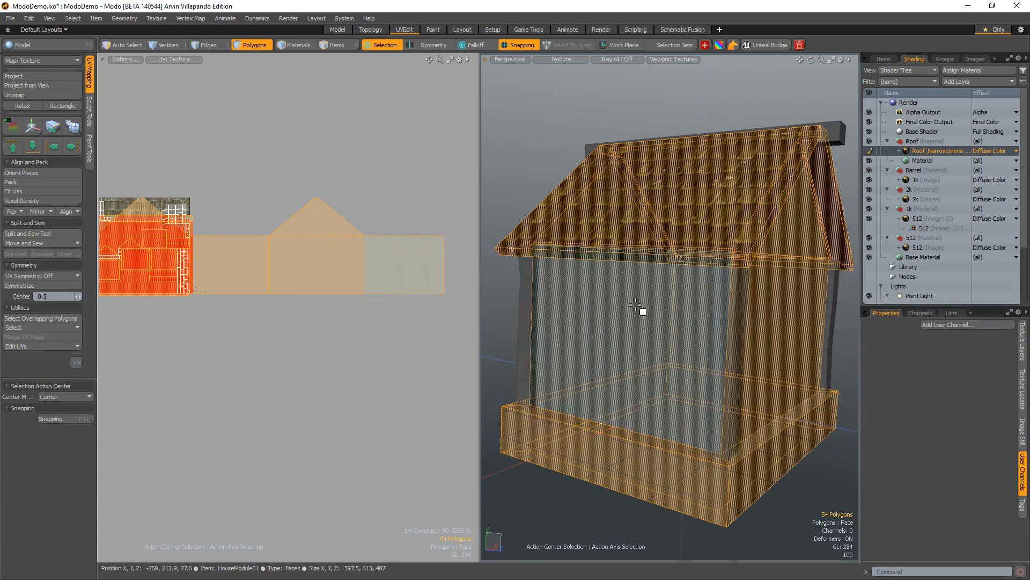
key("m")
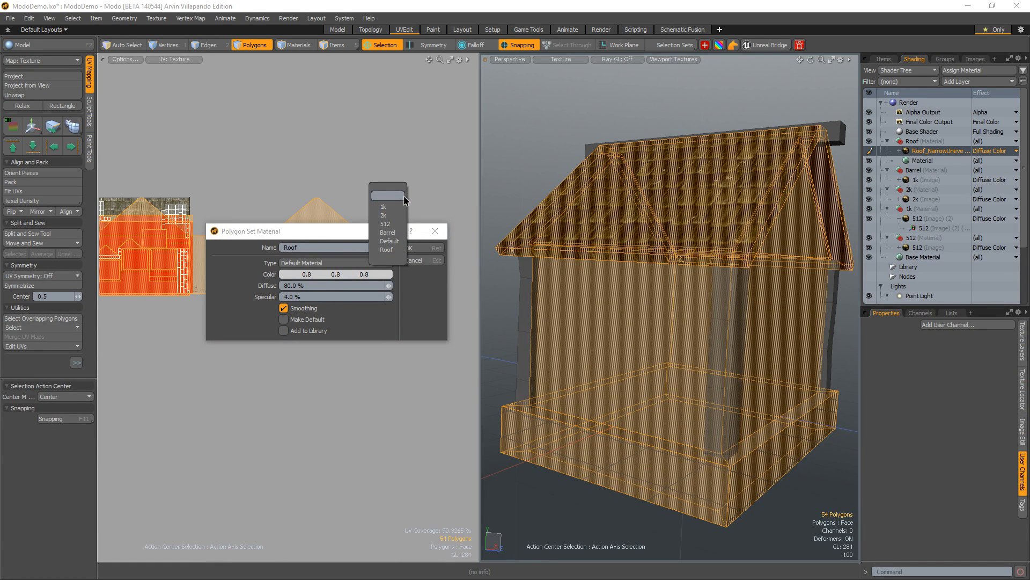
left_click(390, 224)
left_click(419, 248)
key("1")
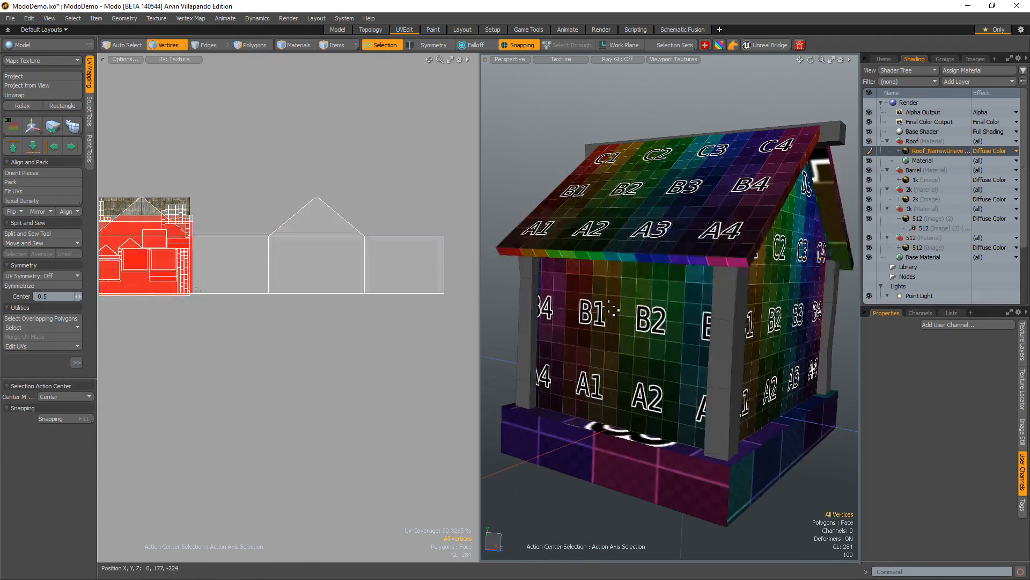
left_click_drag(607, 341, 677, 395, "alt")
scroll(679, 333, "up", 4)
left_click_drag(283, 340, 263, 380, "alt")
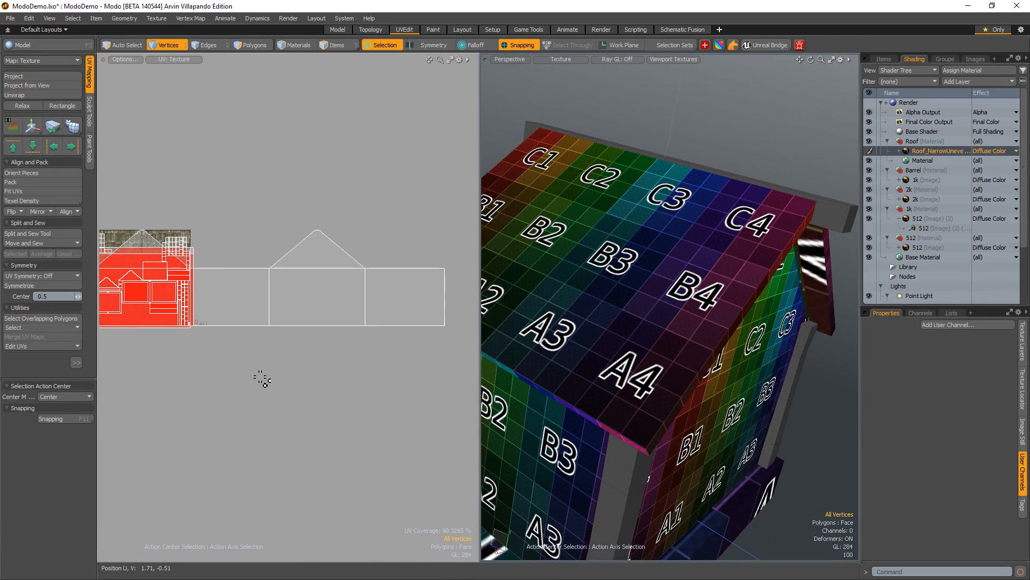
- Select the connected polygons of the house's wall UV strip, covering all walls and gables
left_click_drag(247, 307, 306, 303, "alt")
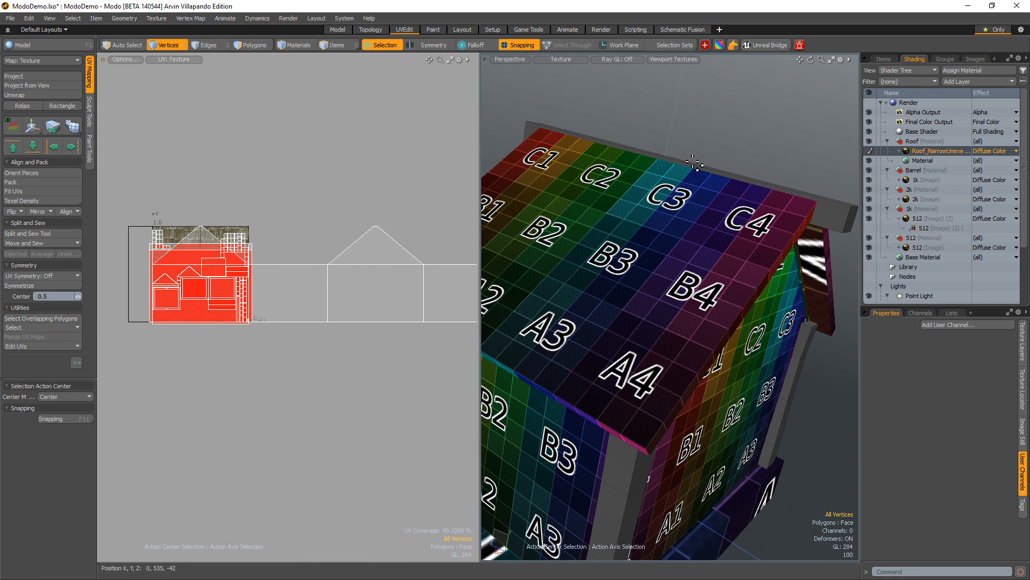
left_click_drag(751, 388, 717, 147, "alt")
scroll(716, 156, "down", 5)
left_click_drag(698, 252, 675, 319, "alt")
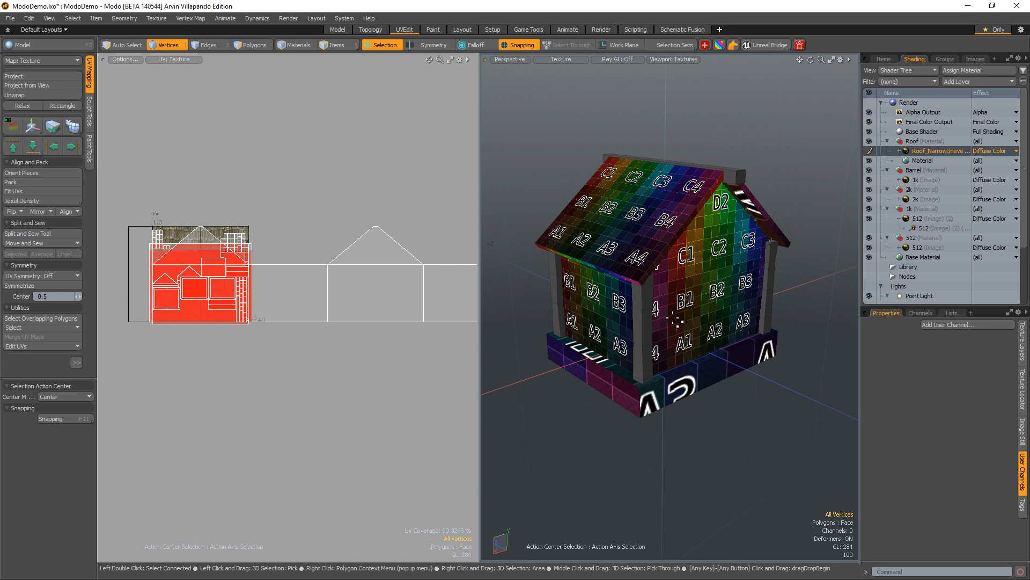
left_click_drag(793, 227, 779, 242, "alt")
scroll(744, 245, "up", 1)
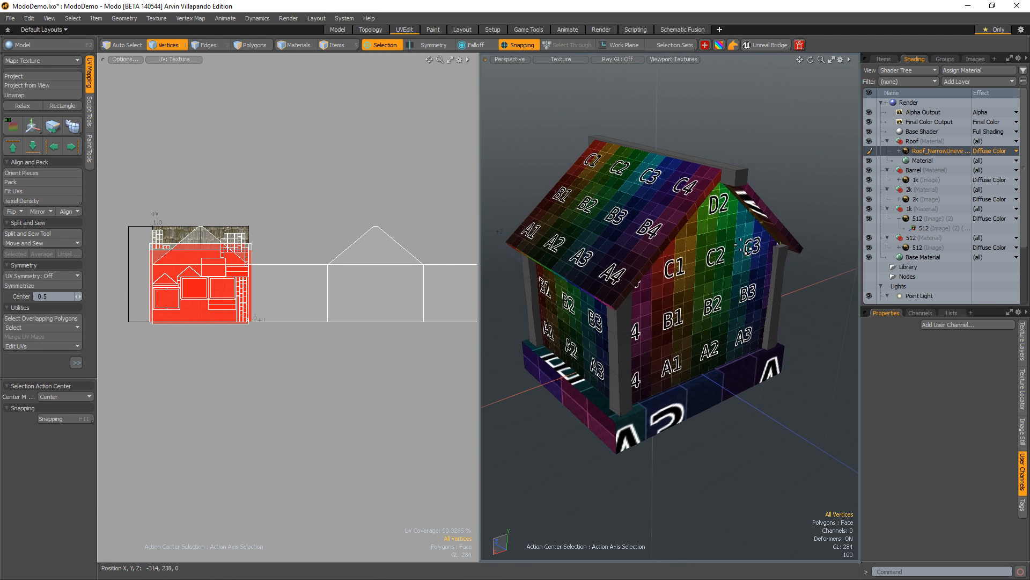
left_click_drag(733, 203, 676, 322, "alt")
key("3")
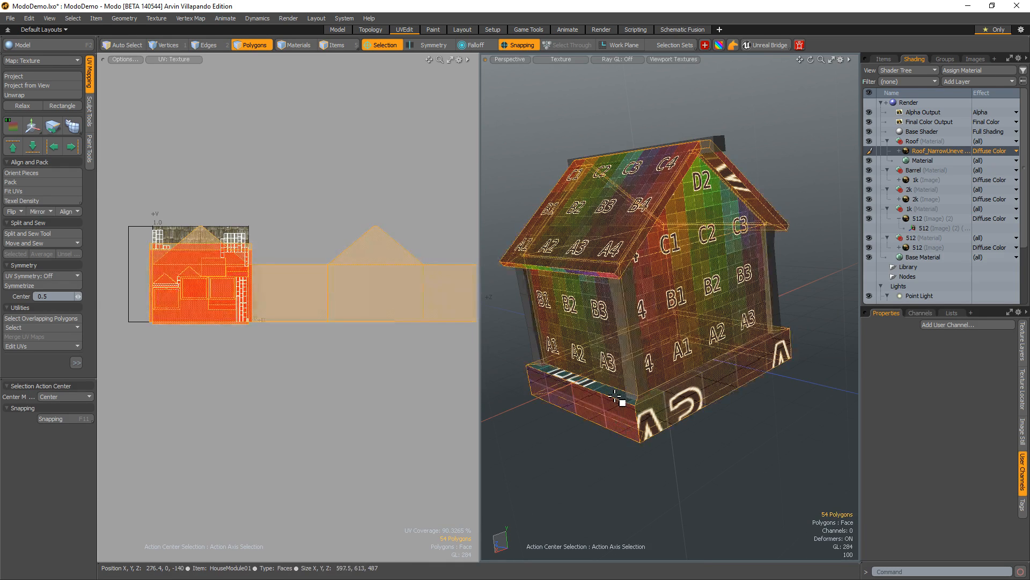
left_click(621, 402)
double_click(355, 301)
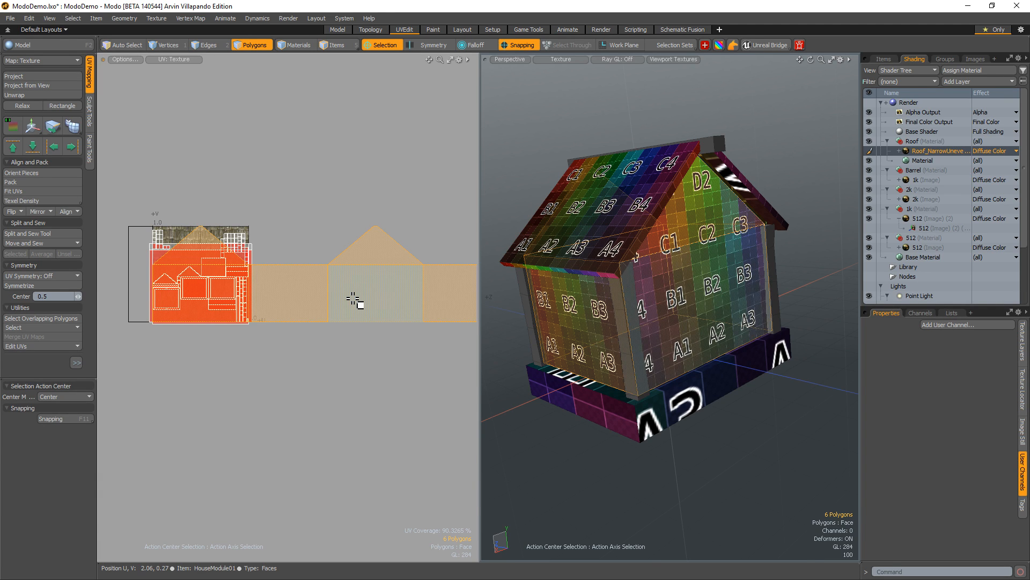
- Assign a new material named Wall, of type Unreal Material, to the selected wall polygons and clear the selection
key("m")
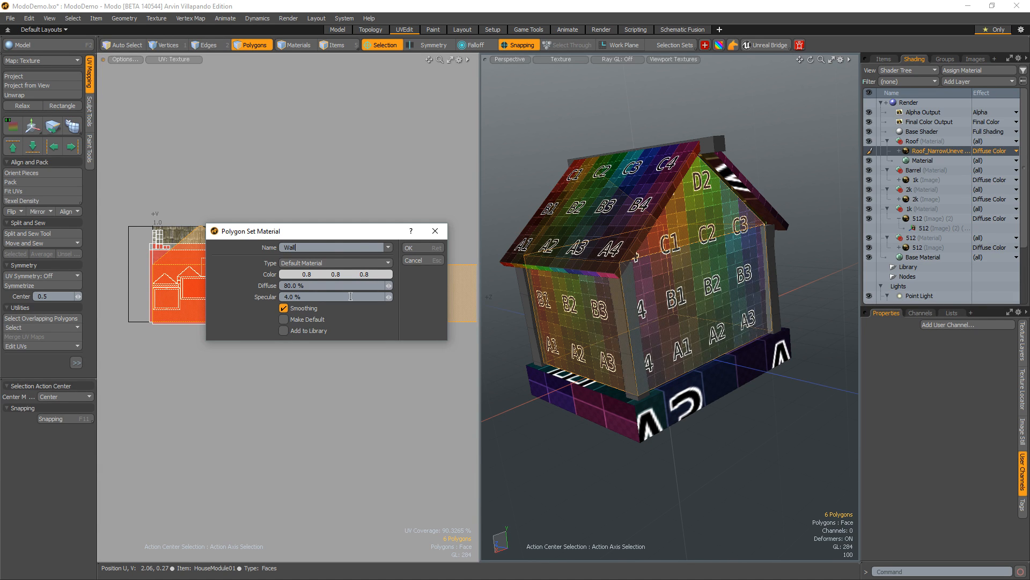
left_click(286, 263)
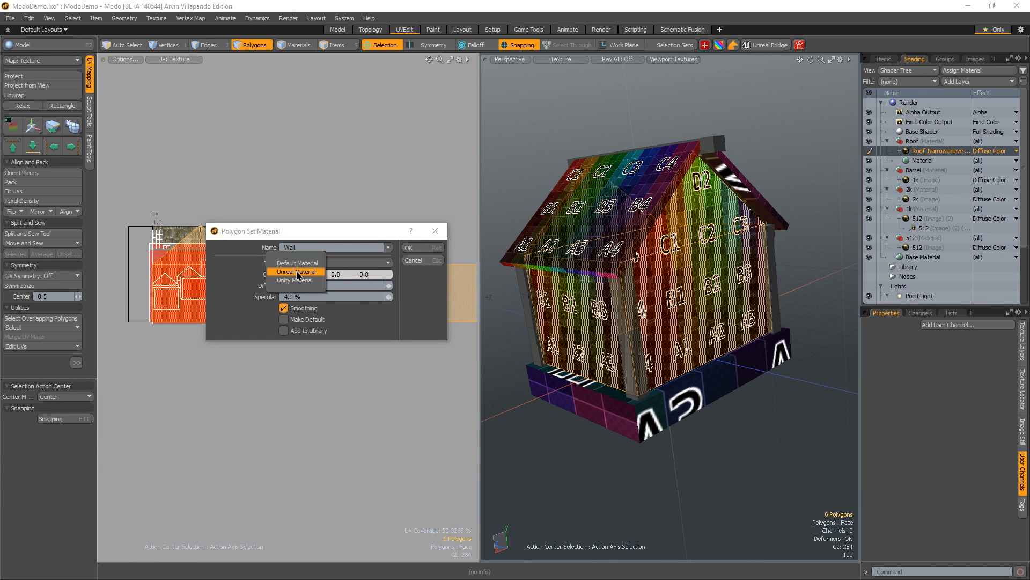
left_click(299, 274)
left_click(422, 249)
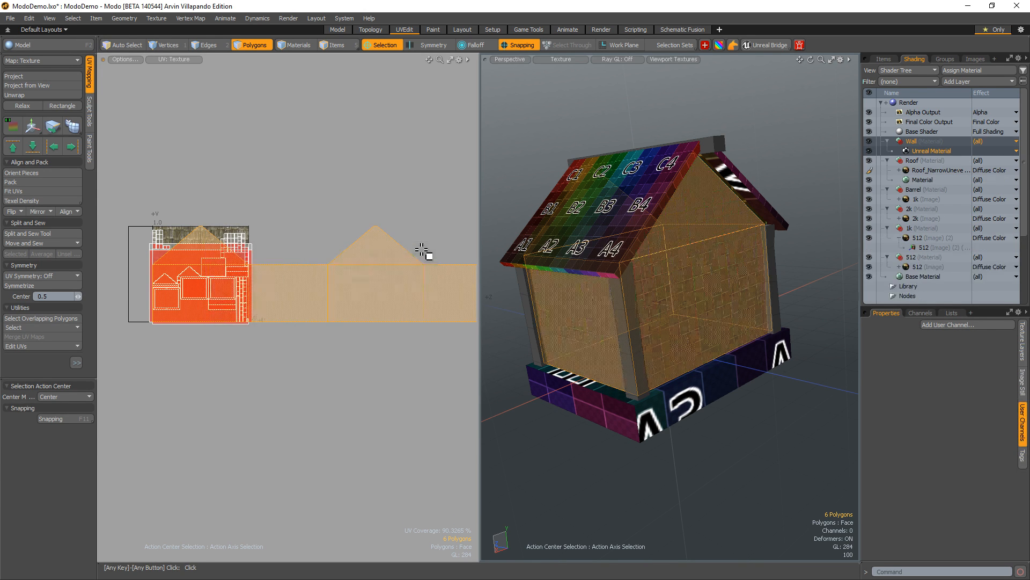
key("1")
left_click_drag(603, 334, 620, 285, "alt")
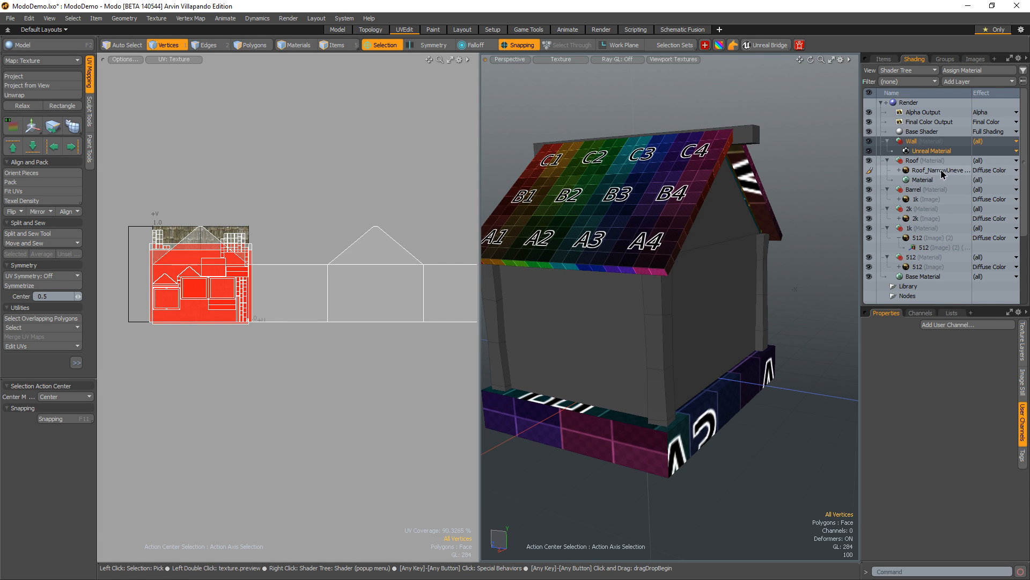
- Replace the Roof group's Material layer with a duplicate of the Wall group's Unreal Material, placed beneath the roof image
left_click(923, 180)
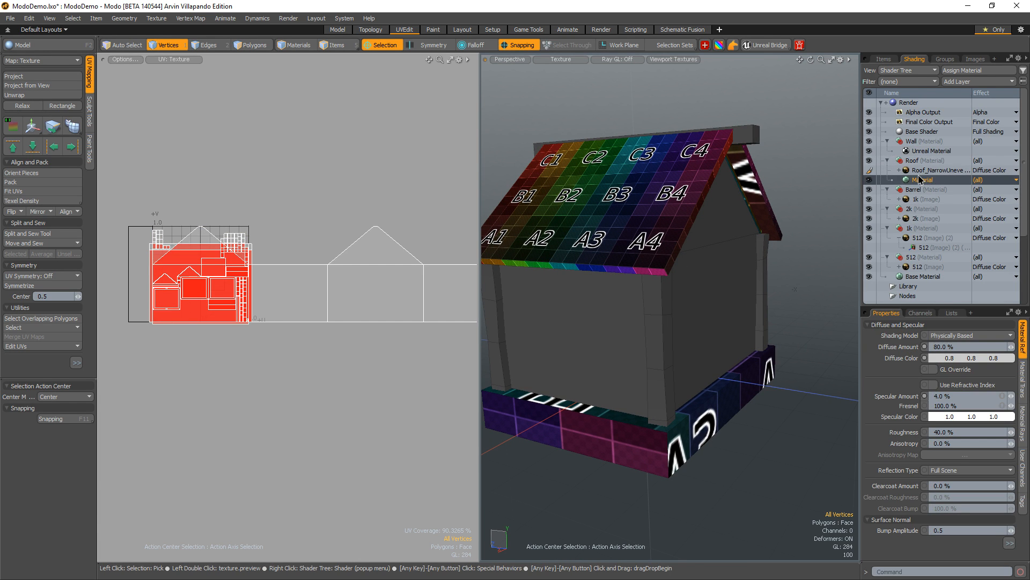
key("Delete")
left_click(928, 150)
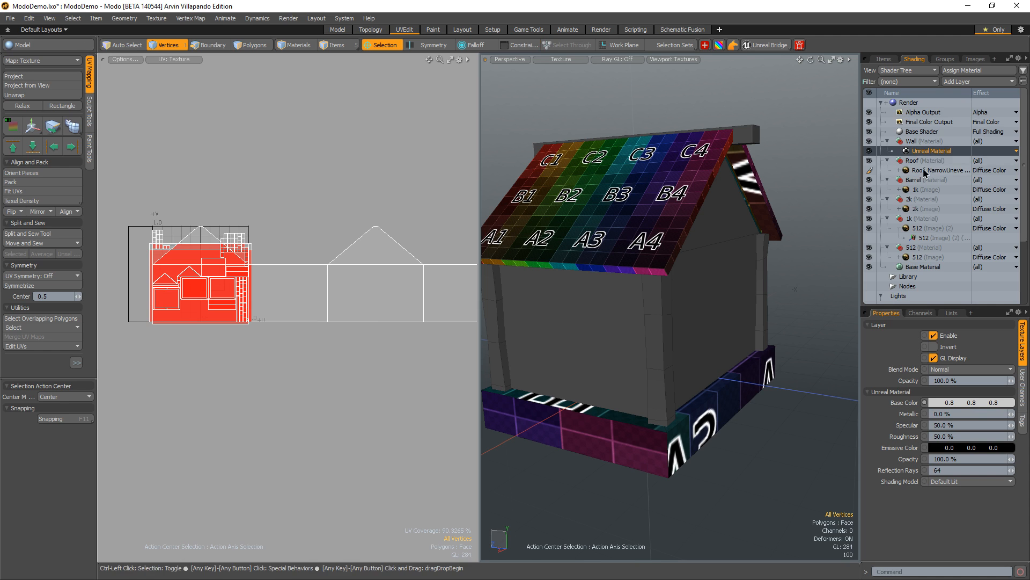
left_click(919, 170)
left_click(915, 161)
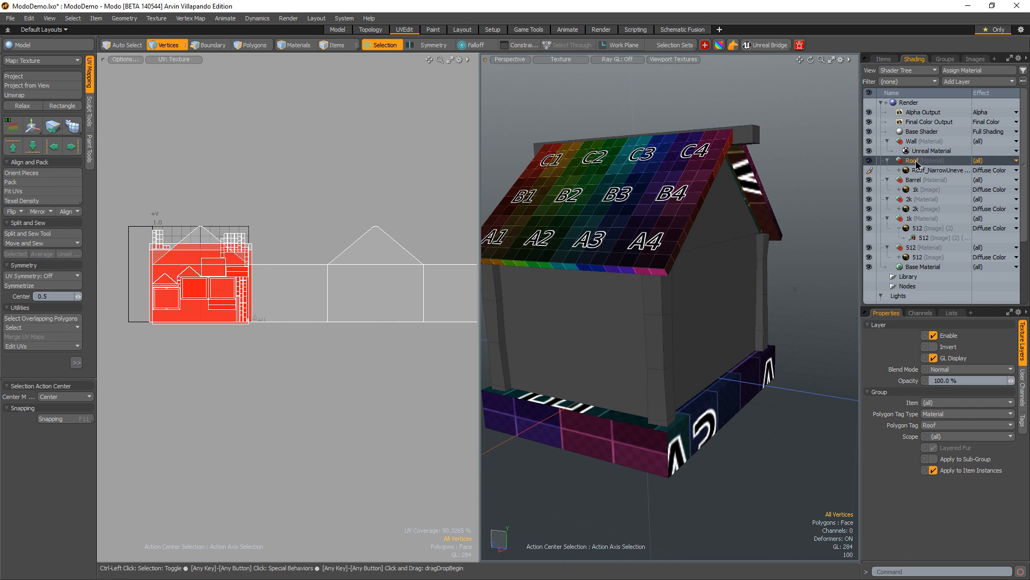
key("ctrl+v")
left_click(928, 151)
right_click(928, 151)
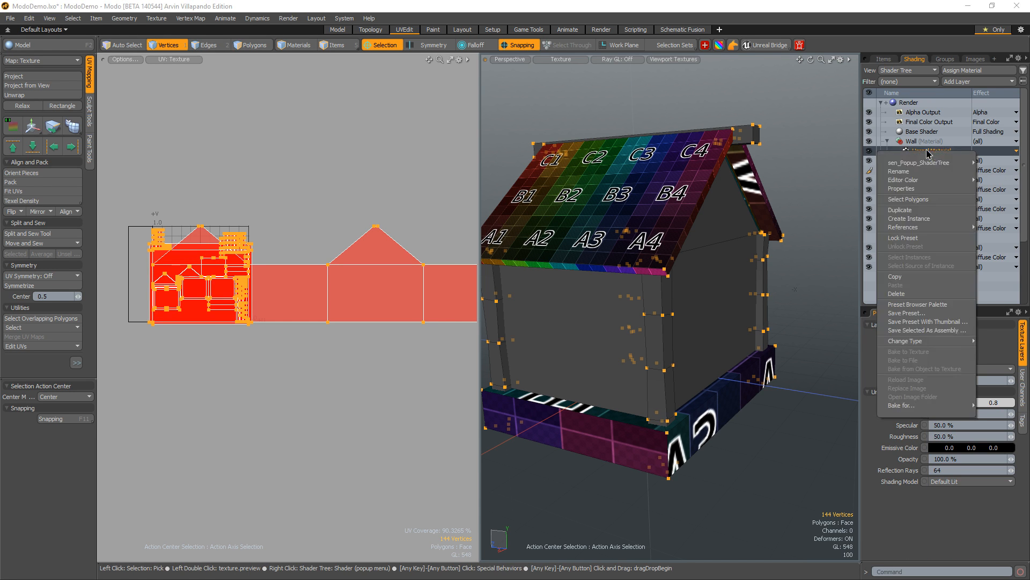
left_click(912, 210)
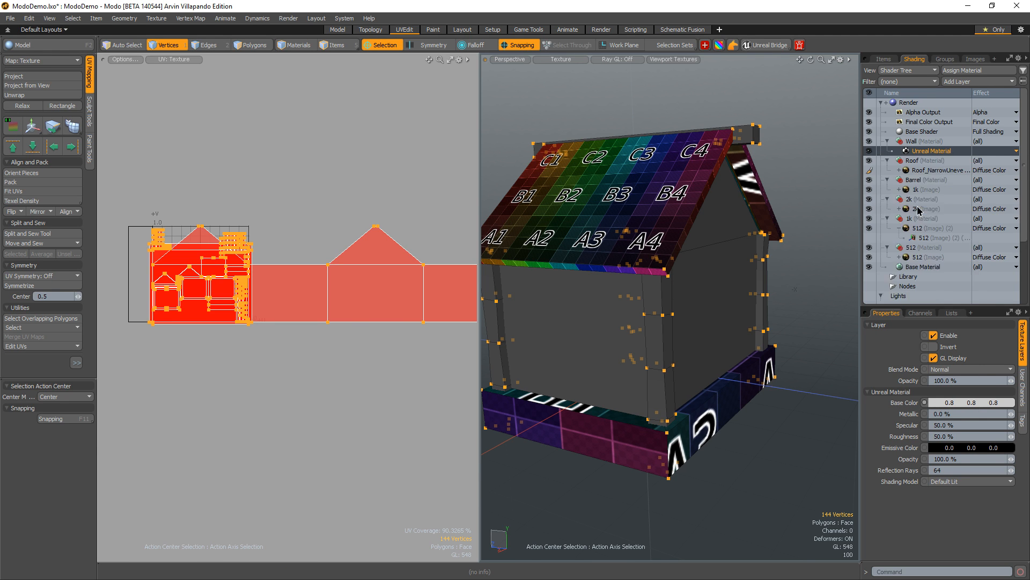
left_click_drag(928, 180, 930, 171)
left_click(928, 181)
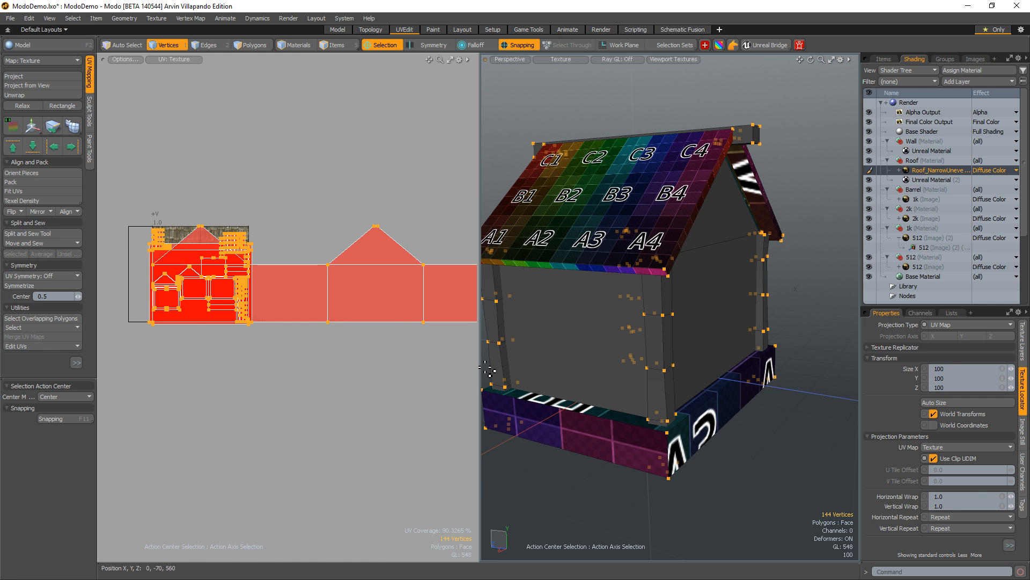
- Select all connected polygons of the four corner posts and the roof's ridge beam
left_click_drag(301, 235, 314, 274, "alt+shift")
key("2")
left_click(329, 203)
left_click_drag(684, 329, 651, 263, "alt")
key("3")
double_click(623, 262)
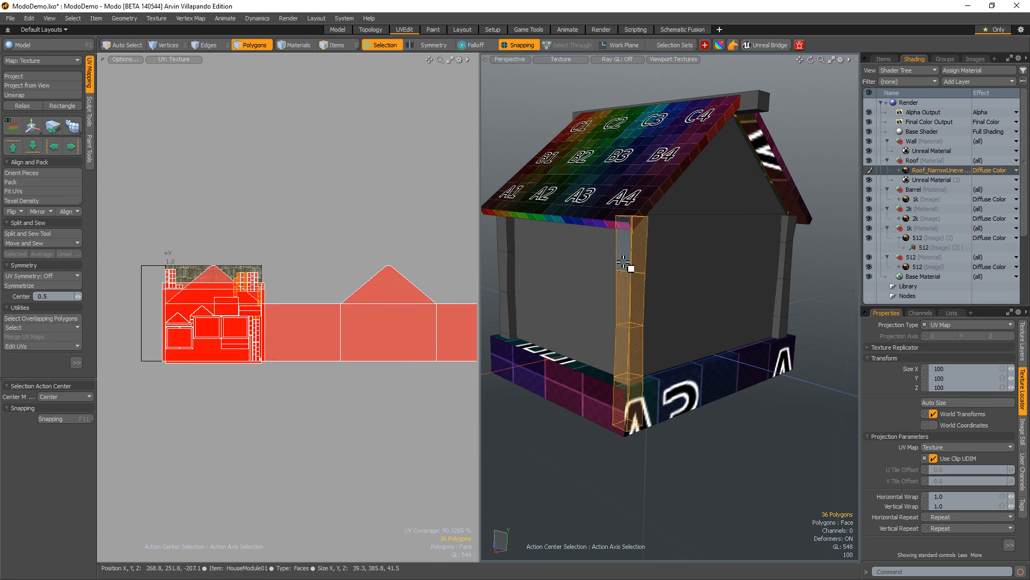
double_click(513, 248, "shift")
left_click_drag(700, 322, 763, 267, "alt")
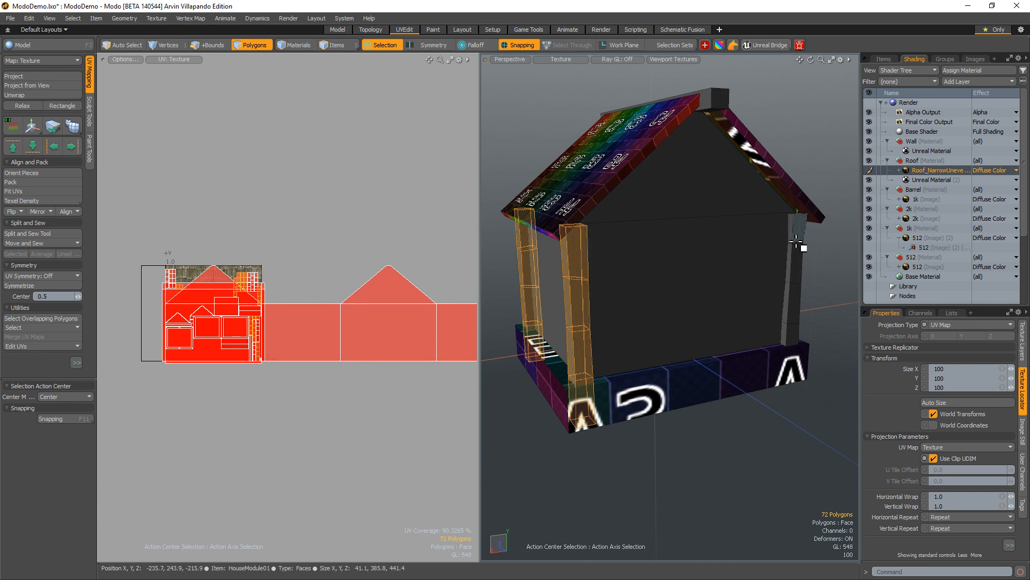
left_click_drag(788, 306, 815, 242, "alt")
double_click(815, 241, "shift")
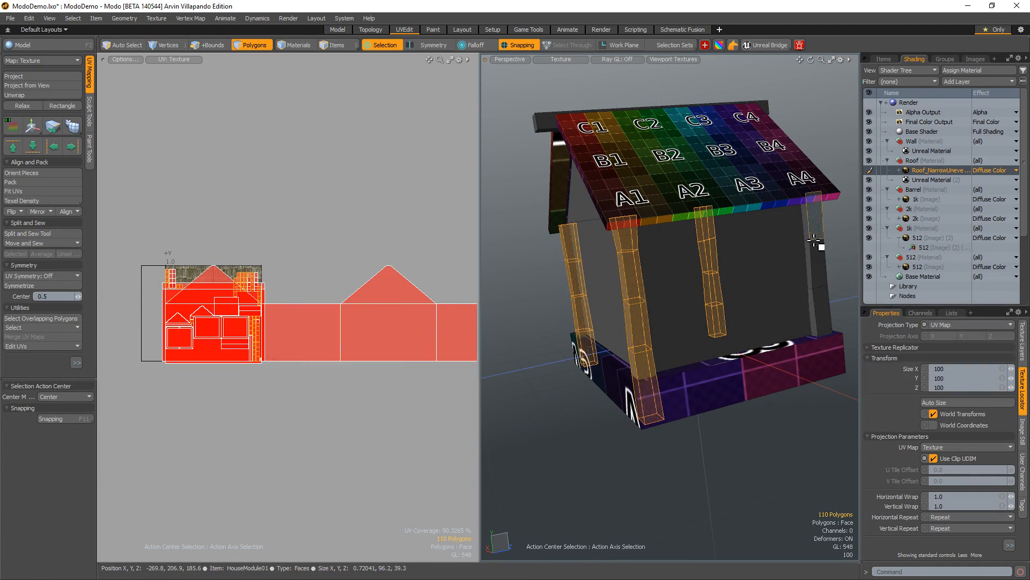
double_click(548, 121, "shift")
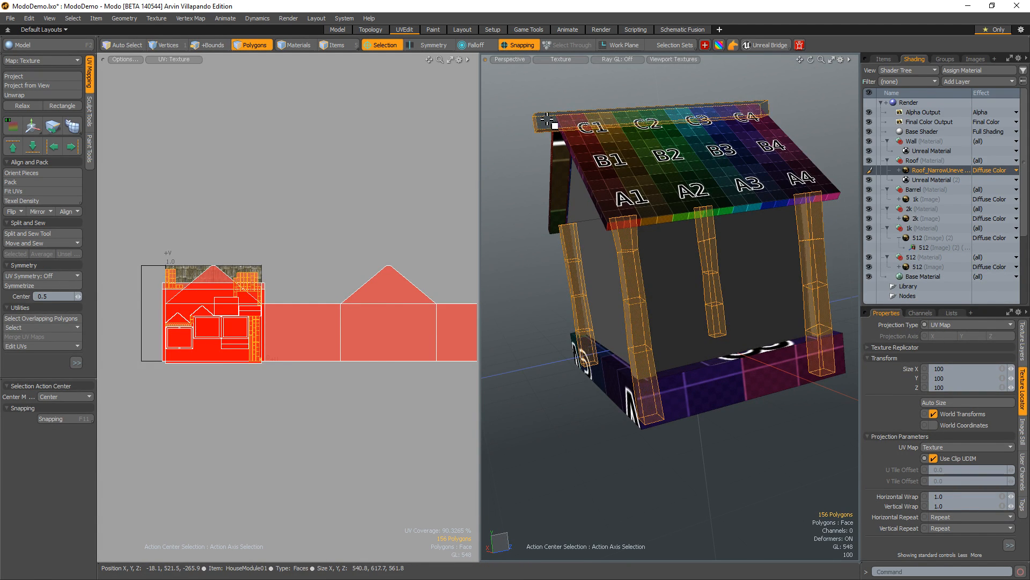
- Hide the unselected geometry and assign a new Unreal Material named Beam to the posts and ridge beam
key("shift+h")
left_click_drag(557, 104, 644, 172, "alt")
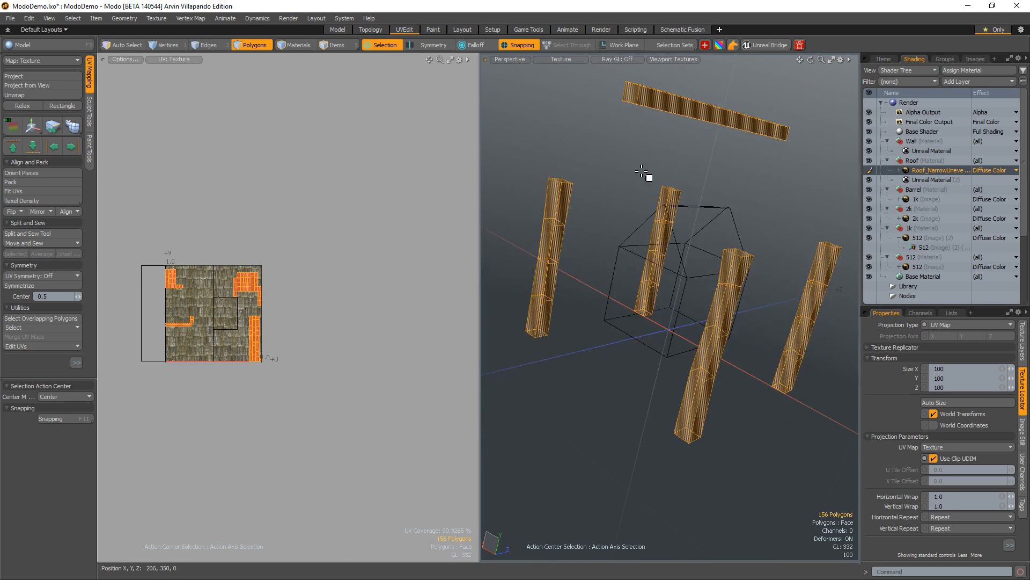
key("m")
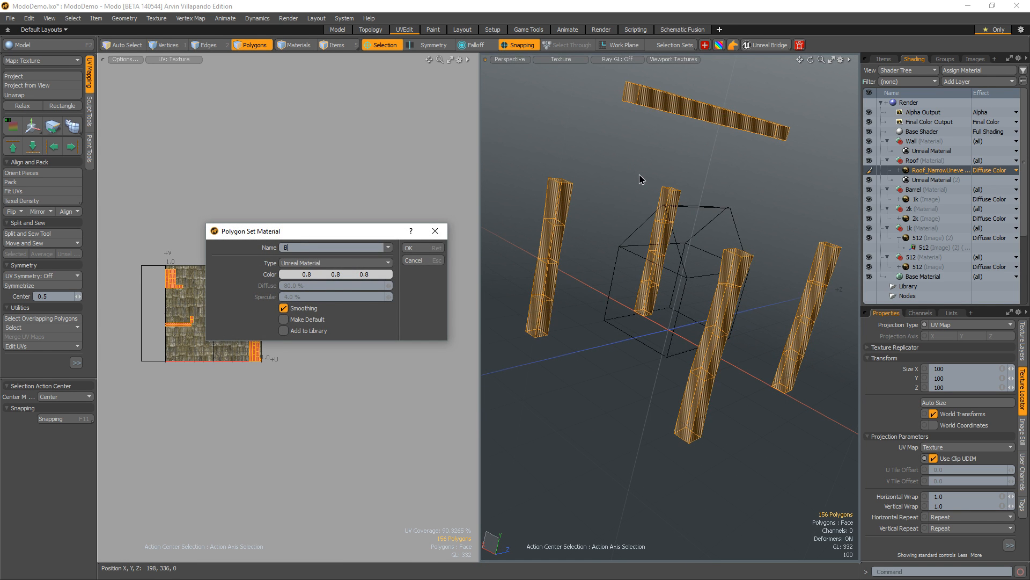
key("Return")
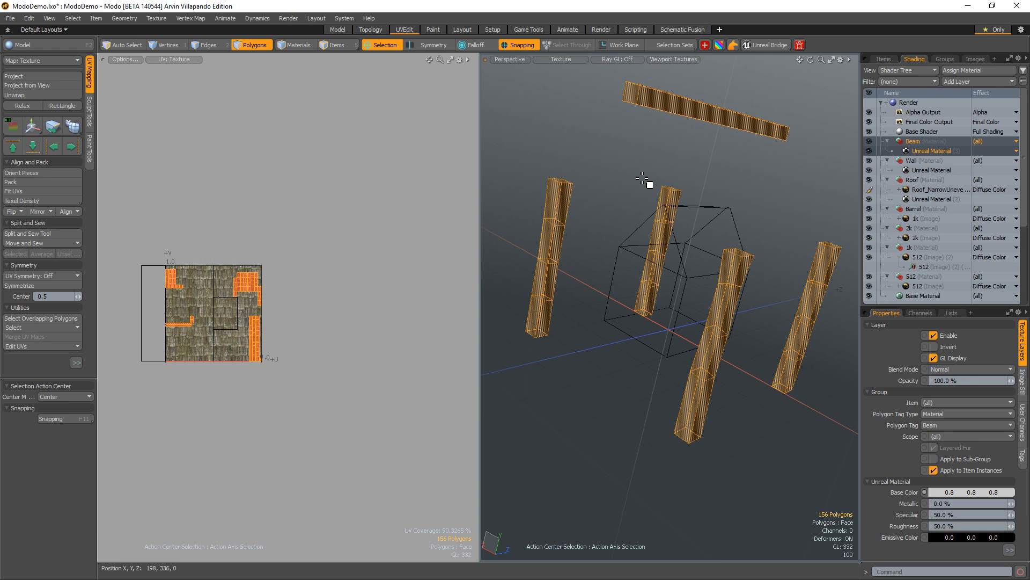
key("space")
left_click(616, 197)
- Add edge loops across the ridge beam with Loop Slice, using a count of 4
left_click_drag(614, 200, 633, 228, "alt")
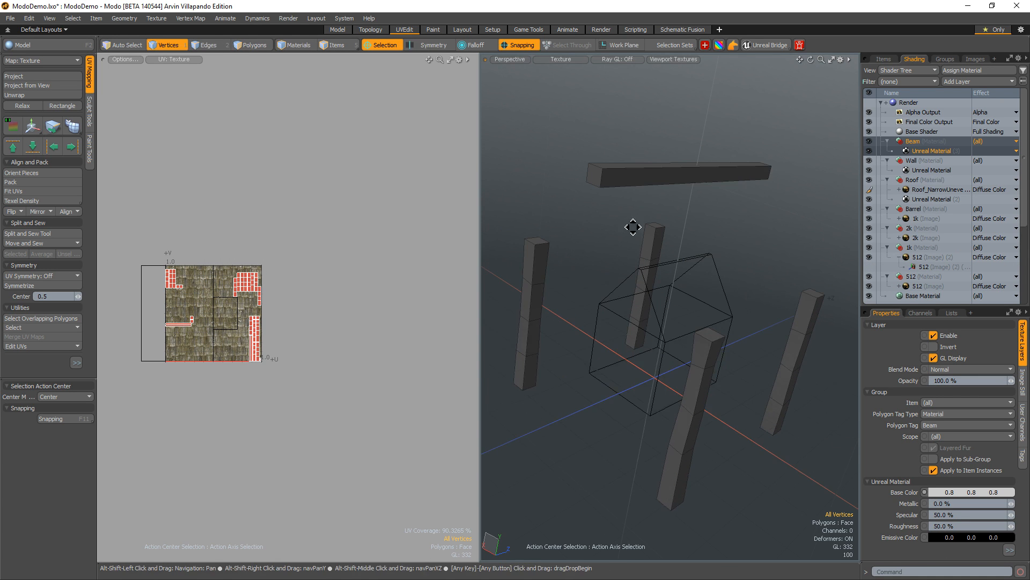
key("space")
left_click(651, 171)
key("alt+c")
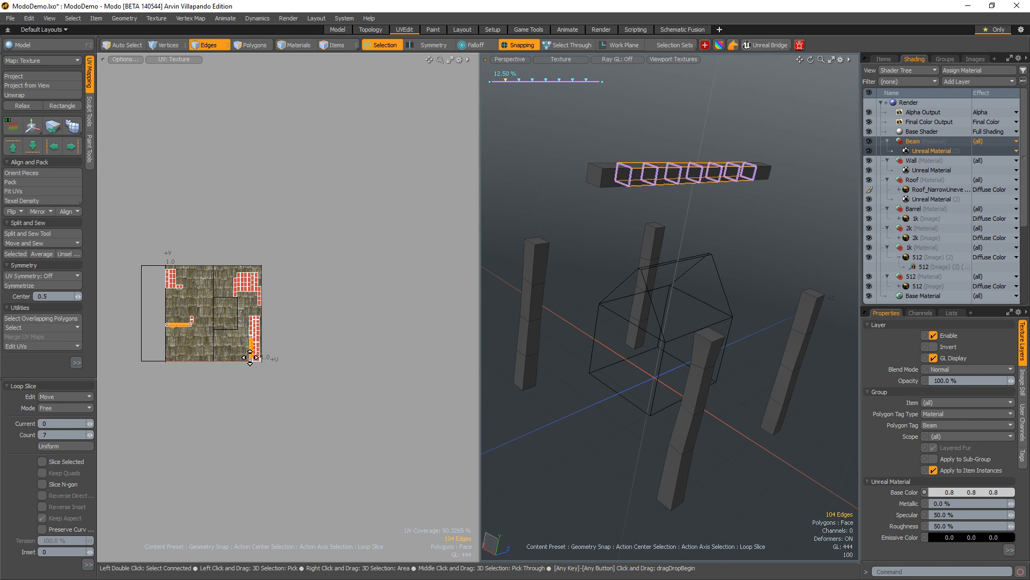
left_click(88, 436)
left_click(87, 435)
left_click(88, 436)
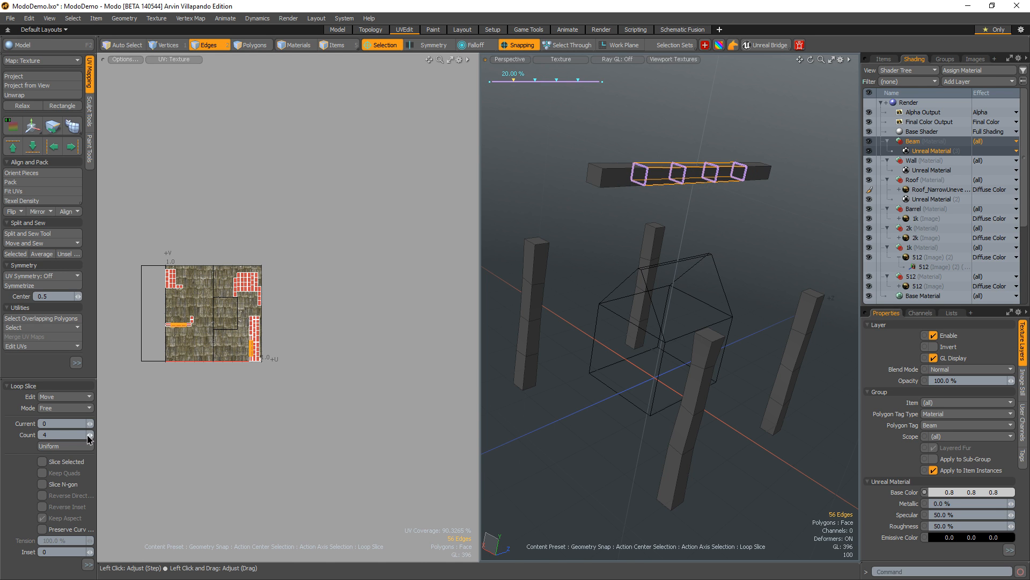
left_click_drag(646, 278, 674, 272, "alt")
key("space")
left_click(699, 242)
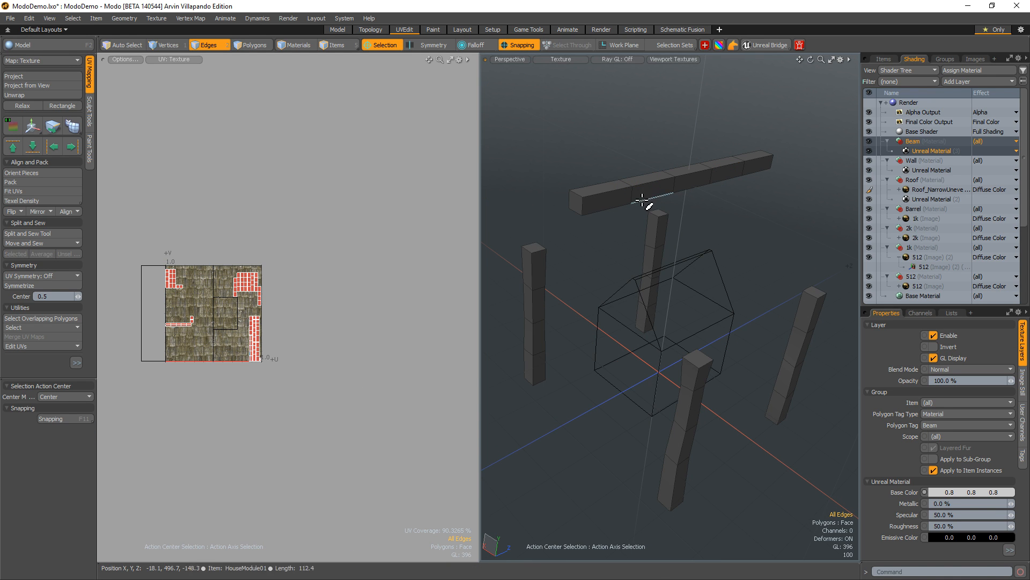
- Rotate two of the ridge beam's new edge loops slightly to make the beam irregular
key("e")
left_click_drag(637, 199, 647, 198)
key("space")
double_click(713, 173)
key("e")
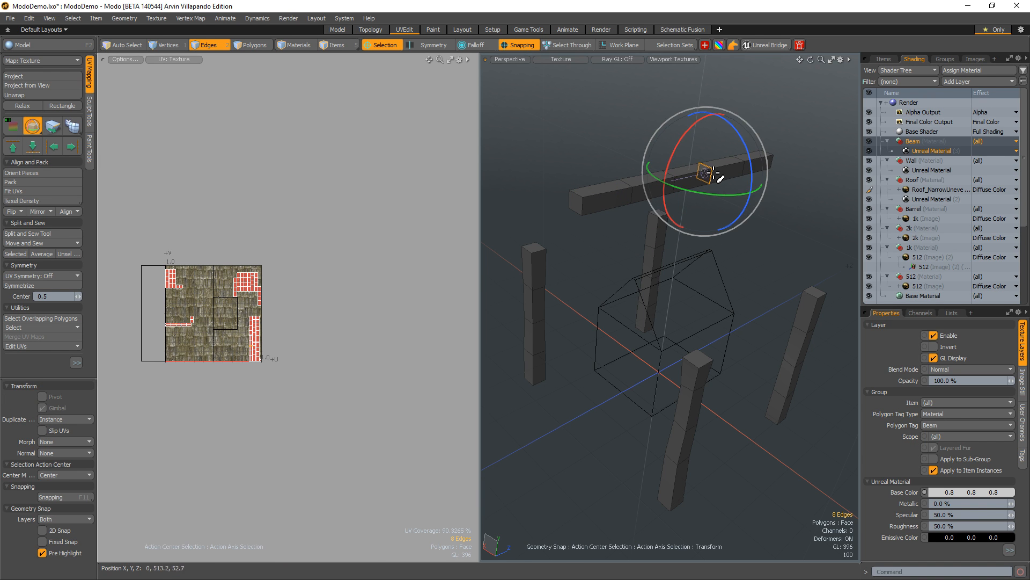
left_click_drag(716, 193, 707, 193)
key("space")
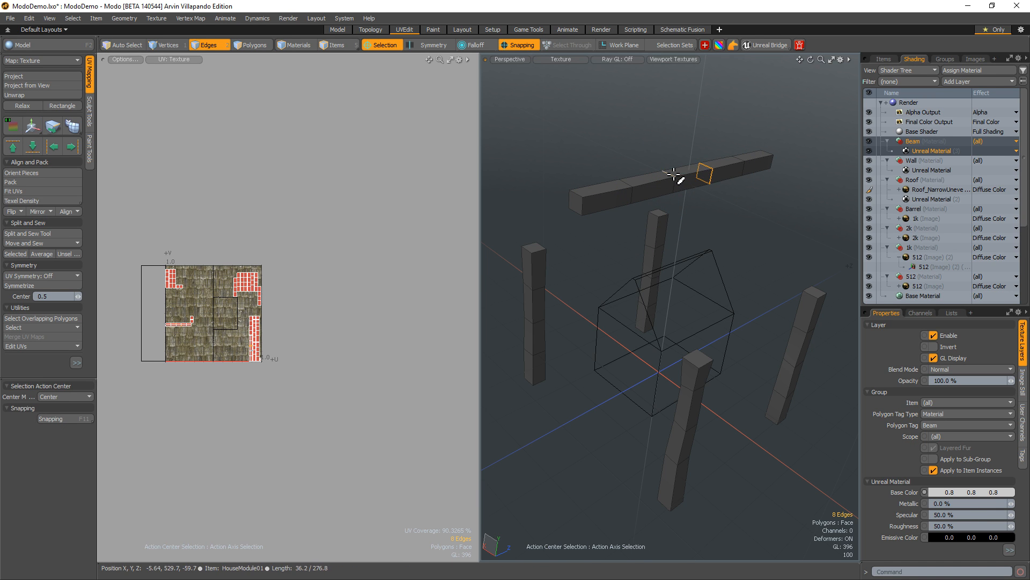
- Scale one of the ridge beam's middle edge loops to 96% and start scaling the loop near its far end
double_click(675, 175)
key("e")
key("r")
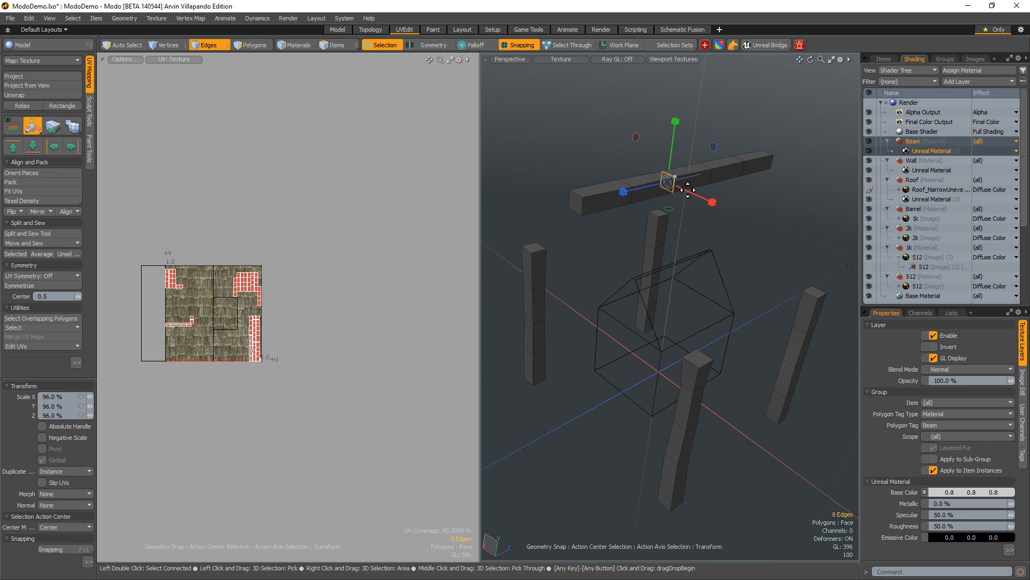
key("space")
left_click(739, 166)
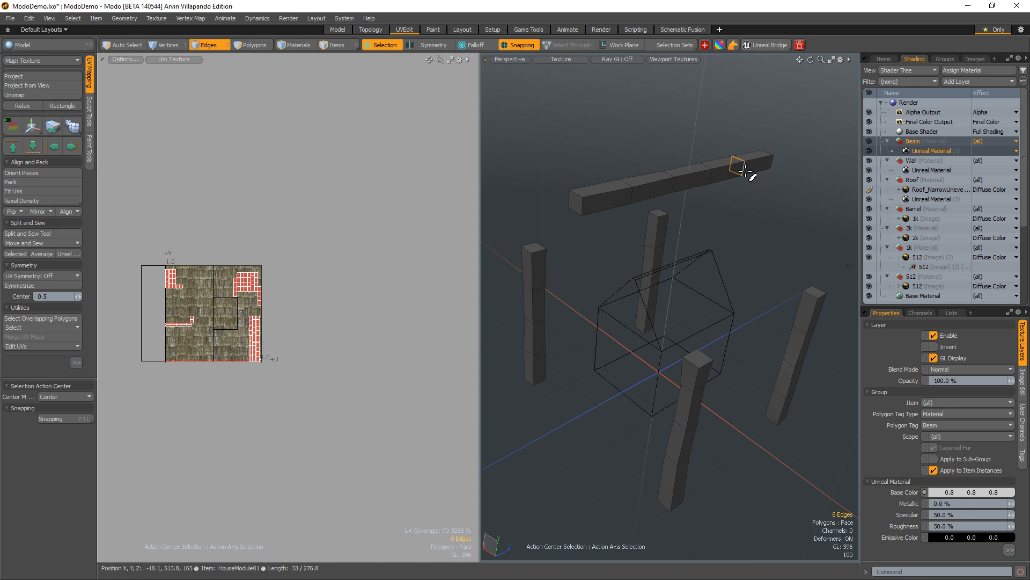
key("e")
key("y")
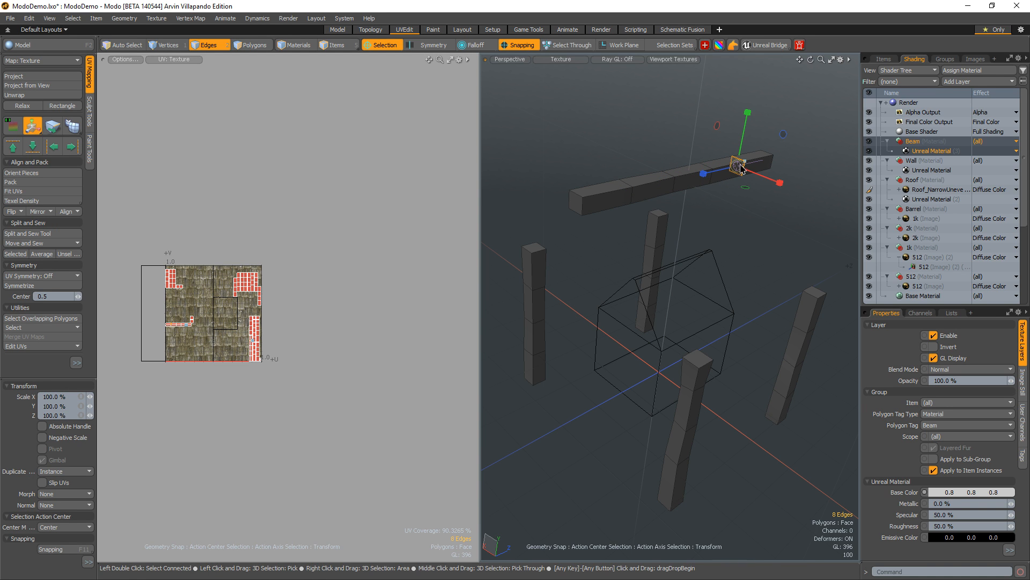
key("space")
left_click(793, 144)
- Unhide all the house geometry and examine the beams together with the walls and roof
left_click_drag(759, 207, 772, 297, "alt")
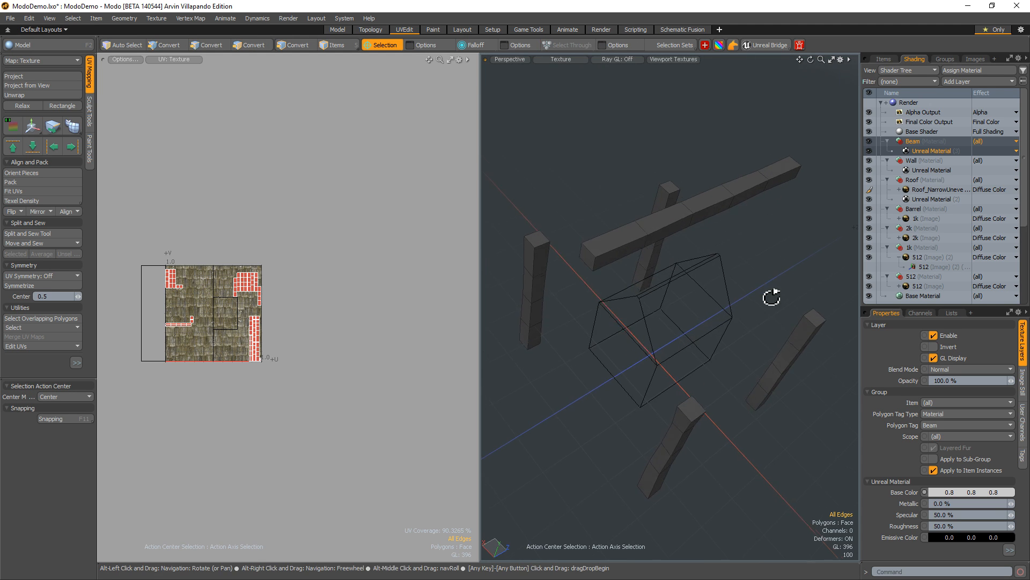
left_click_drag(668, 289, 646, 233, "alt")
key("3")
left_click(649, 253)
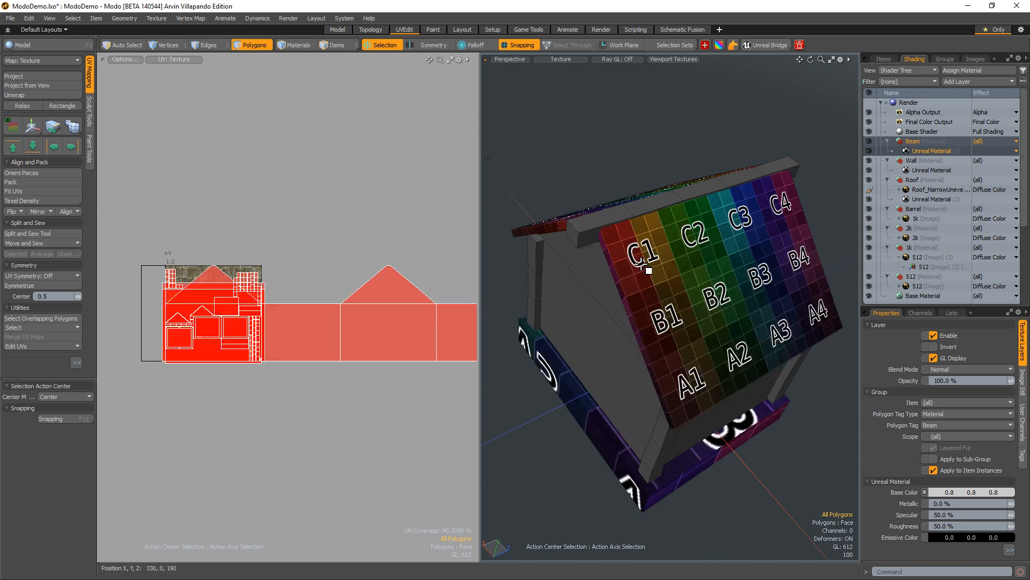
left_click_drag(651, 269, 673, 274, "alt")
key("1")
key("3")
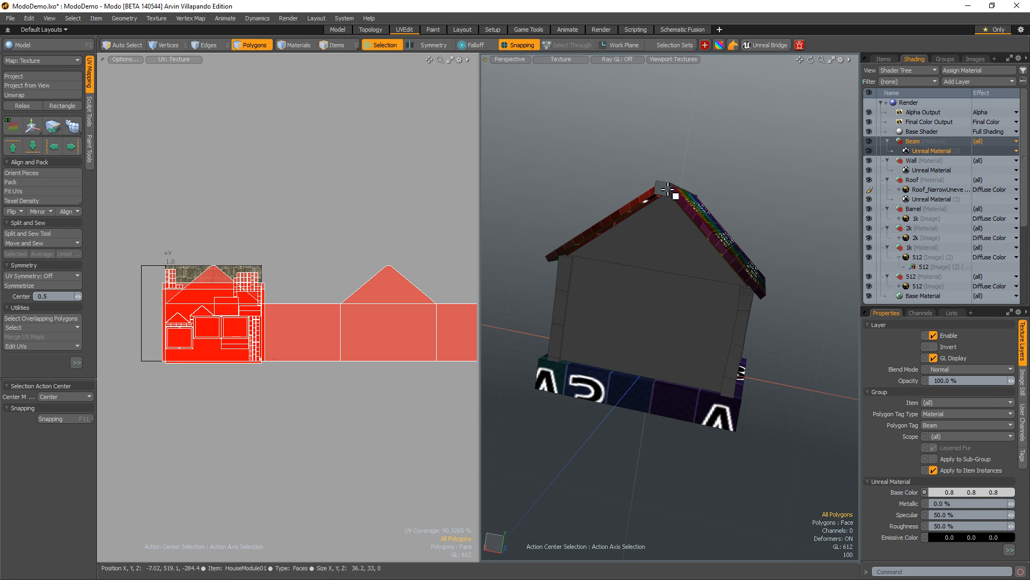
- Select all polygons of the ridge beam and the four corner posts, and hide the rest of the house
double_click(667, 189)
double_click(747, 318, "shift")
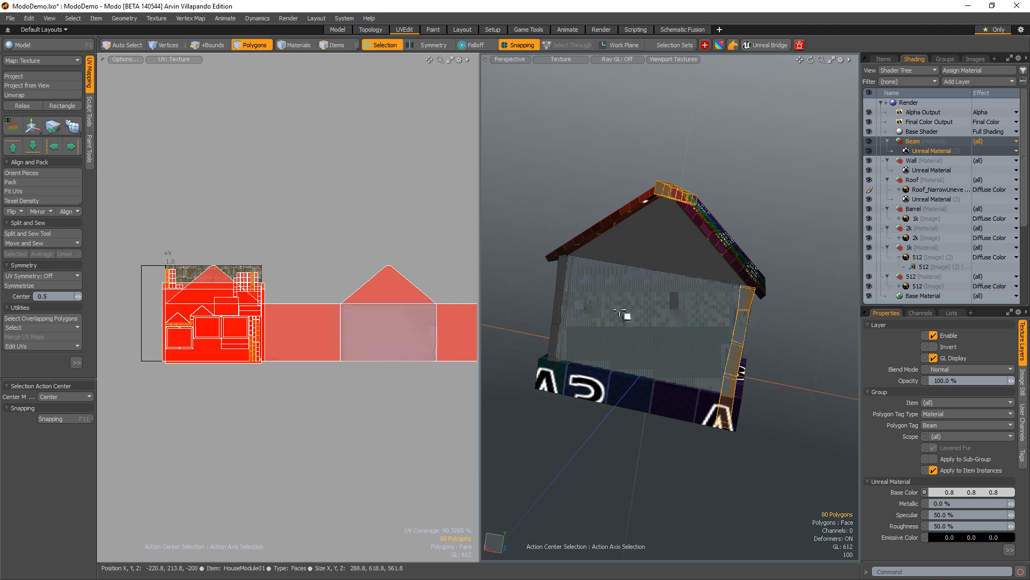
double_click(573, 294, "shift")
left_click_drag(572, 294, 531, 324, "alt")
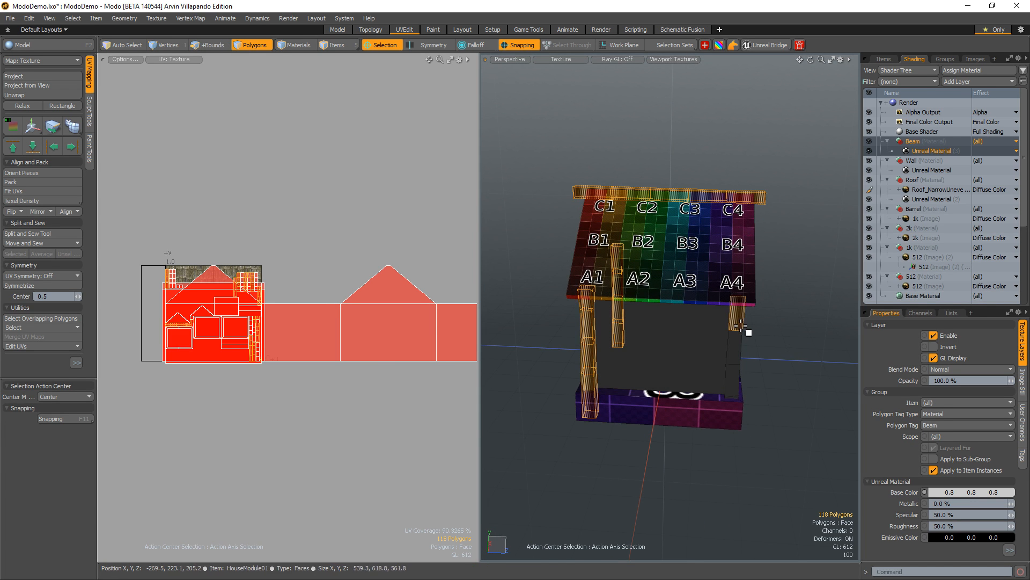
double_click(740, 324, "shift")
left_click_drag(740, 325, 653, 346, "alt")
double_click(781, 293, "shift")
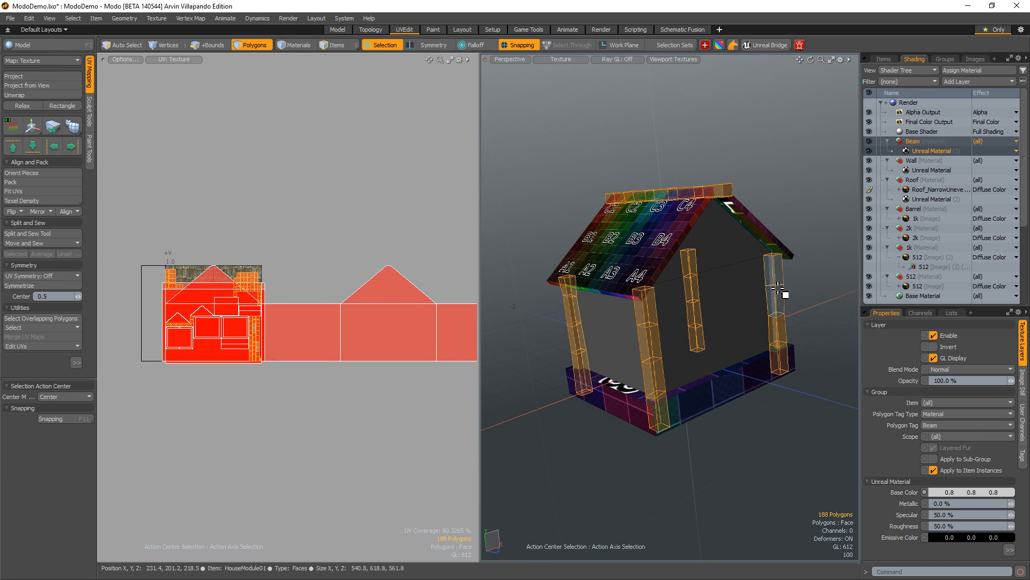
key("shift+h")
- Select seam edges on the first two posts, along one long edge and around the end caps
left_click_drag(316, 274, 395, 265, "ctrl+alt")
left_click_drag(251, 270, 401, 257, "alt")
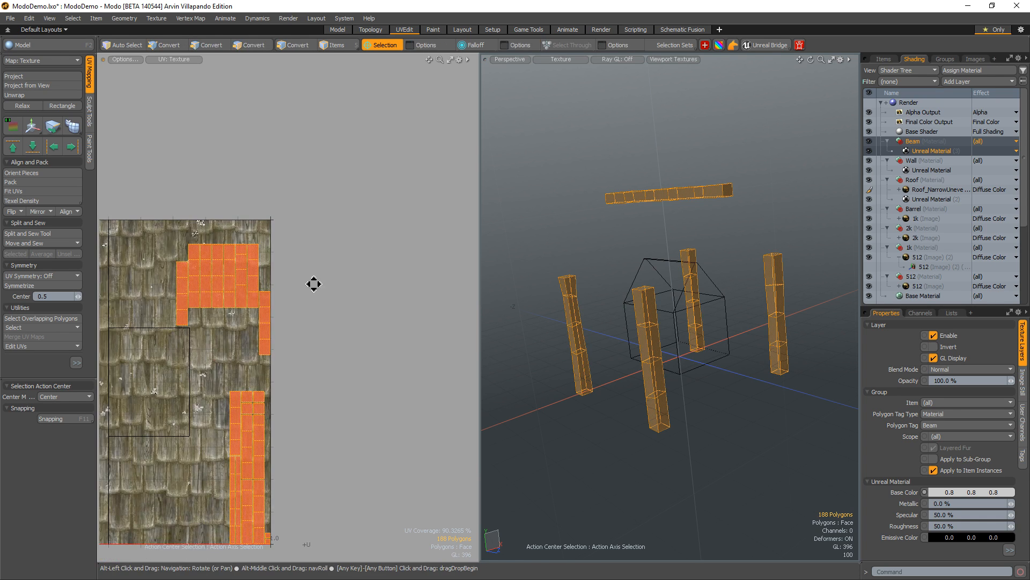
left_click_drag(296, 285, 402, 302, "ctrl+alt")
left_click_drag(659, 295, 791, 287, "ctrl+alt")
key("2")
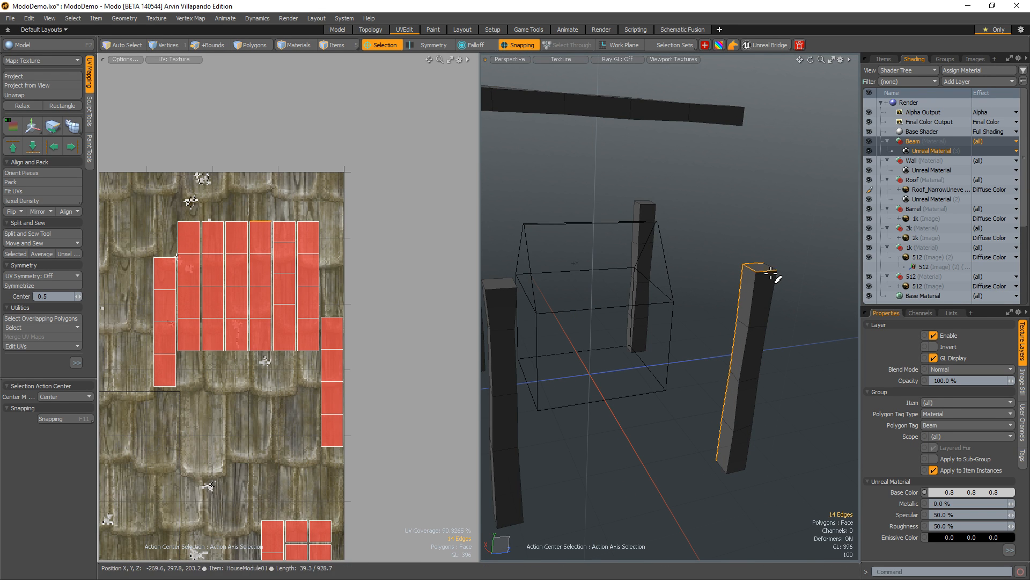
left_click_drag(772, 275, 566, 250, "alt")
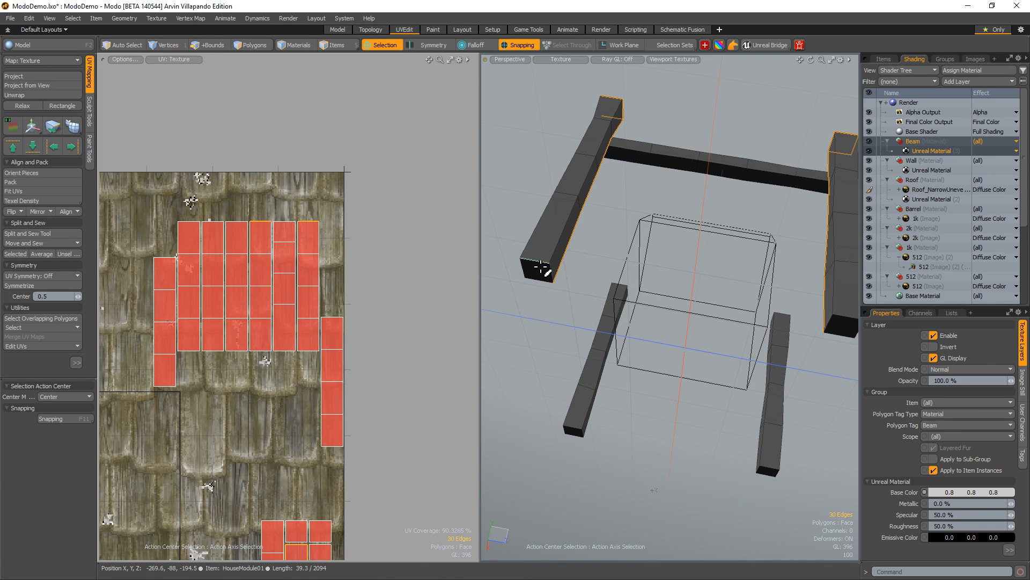
left_click_drag(641, 299, 602, 297, "alt")
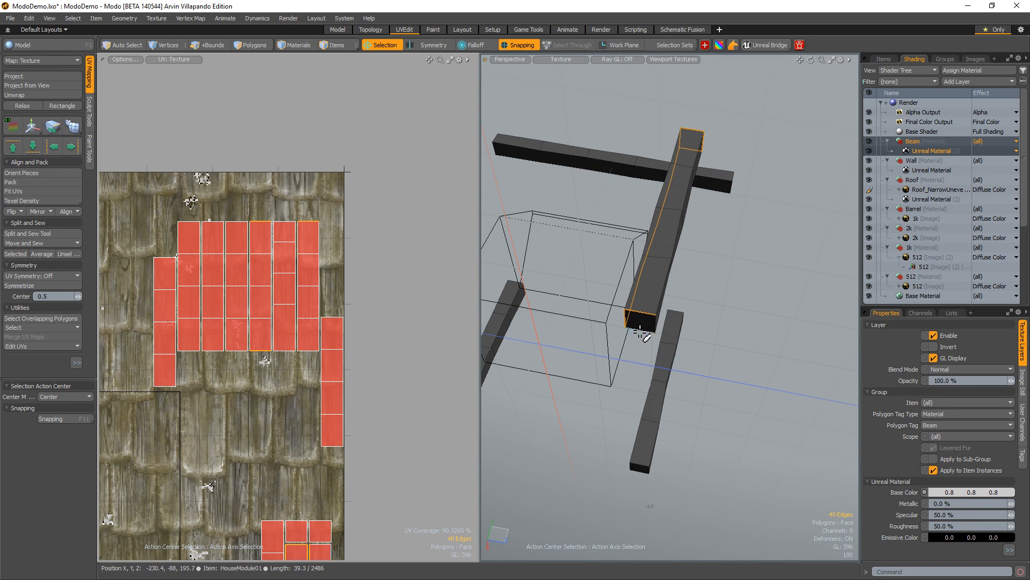
left_click_drag(642, 330, 614, 465, "alt")
scroll(748, 220, "up", 3)
- Add the third post's seam edges to the selection, along one long edge and around both end caps
left_click_drag(748, 220, 677, 171, "alt")
left_click(684, 207, "shift")
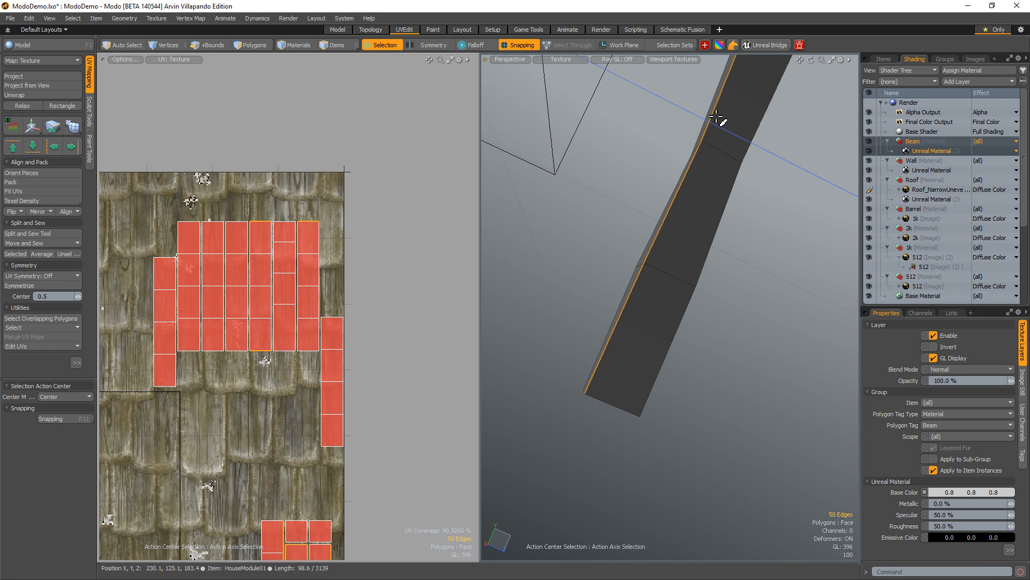
left_click(622, 412, "shift")
left_click_drag(559, 384, 687, 339, "alt")
left_click(632, 423, "shift")
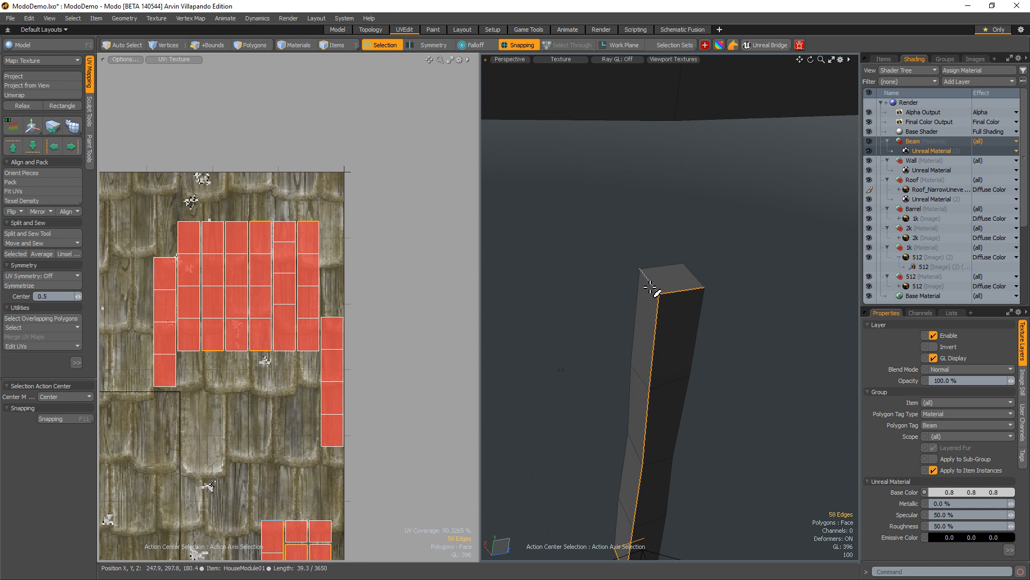
left_click(661, 271, "shift")
left_click_drag(661, 271, 798, 269, "alt")
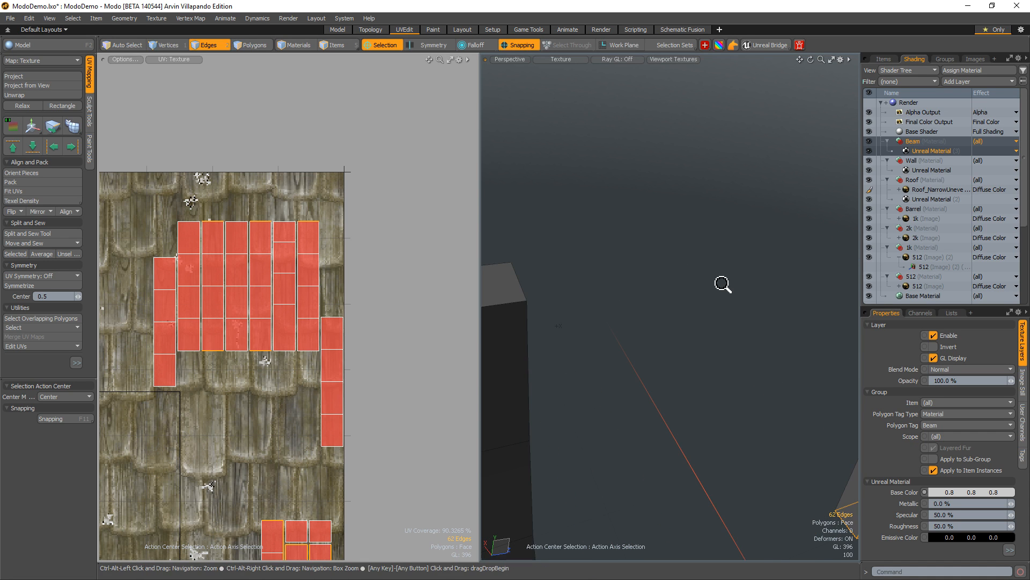
- Add the fourth post's seam edges to the selection, along one long edge and around its top and bottom caps
left_click_drag(722, 283, 637, 297, "alt")
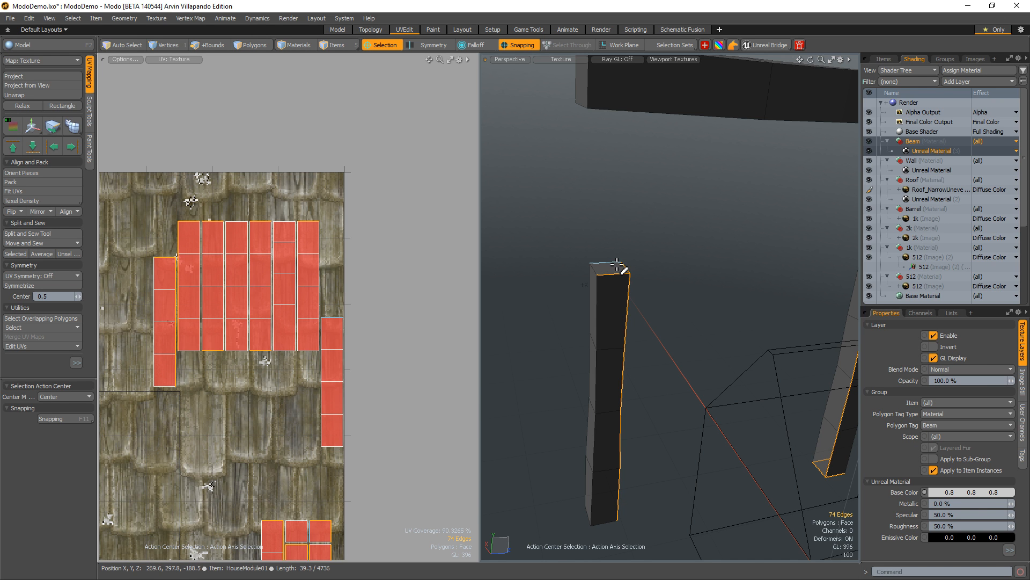
left_click(617, 263, "shift")
left_click_drag(707, 336, 669, 163, "alt")
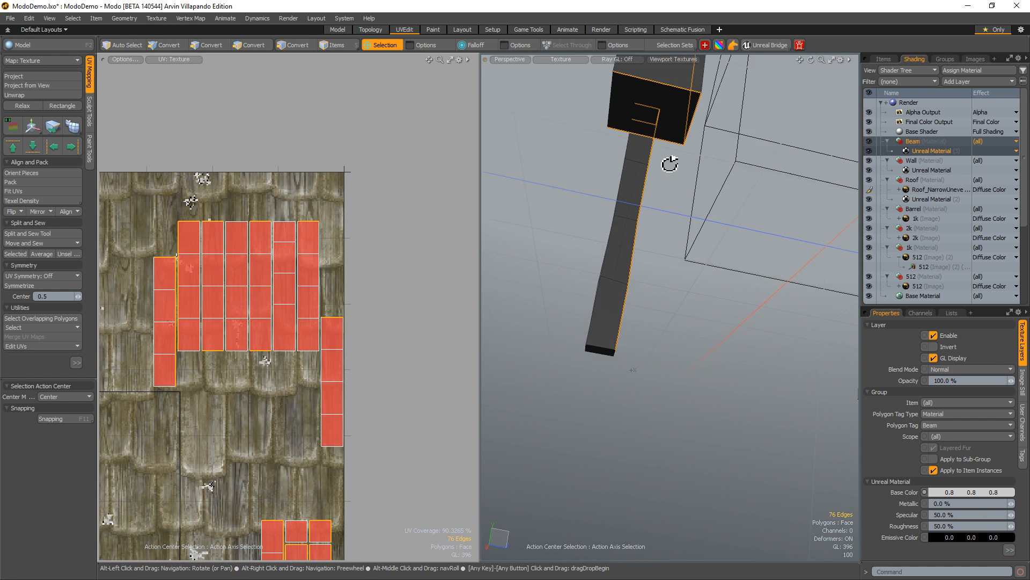
left_click(607, 356, "shift")
scroll(671, 297, "down", 3)
left_click_drag(670, 297, 680, 374, "alt")
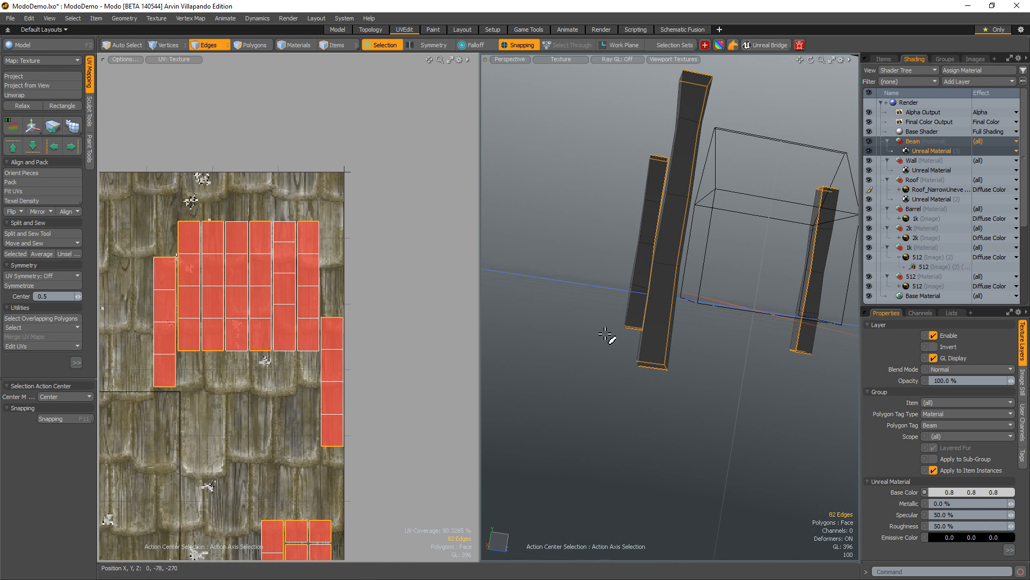
left_click_drag(605, 334, 597, 350, "alt")
scroll(316, 285, "down", 4)
left_click_drag(268, 272, 280, 297, "alt")
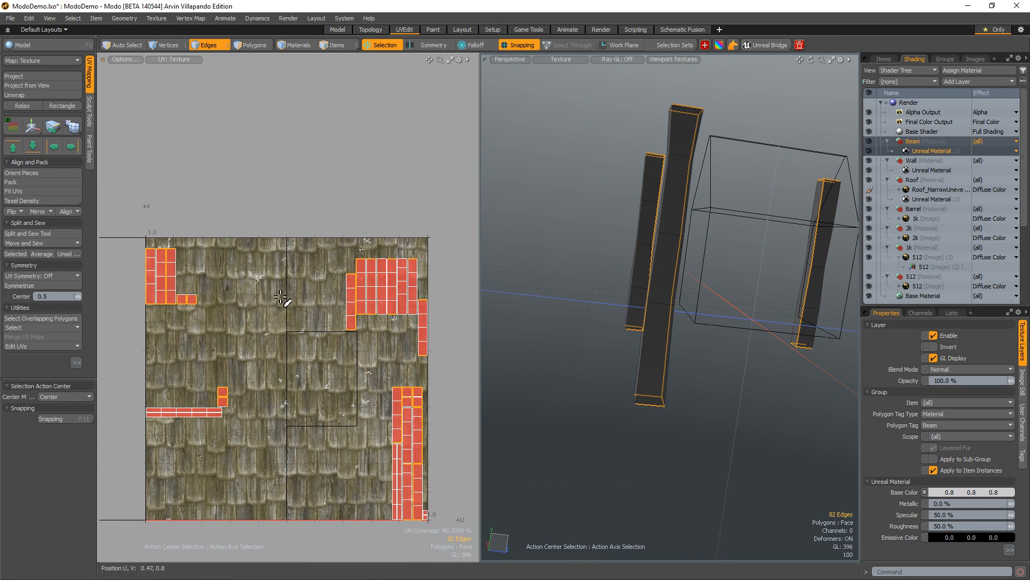
- Unwrap the four posts along the selected seam edges with the Conformal method
left_click(16, 95)
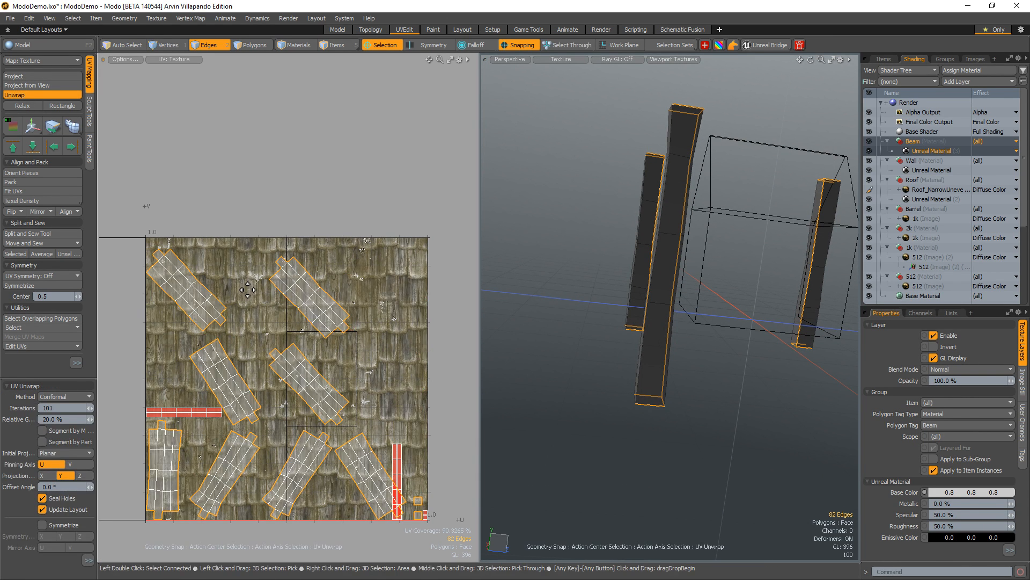
scroll(299, 275, "up", 2)
left_click_drag(283, 295, 314, 257, "alt+shift")
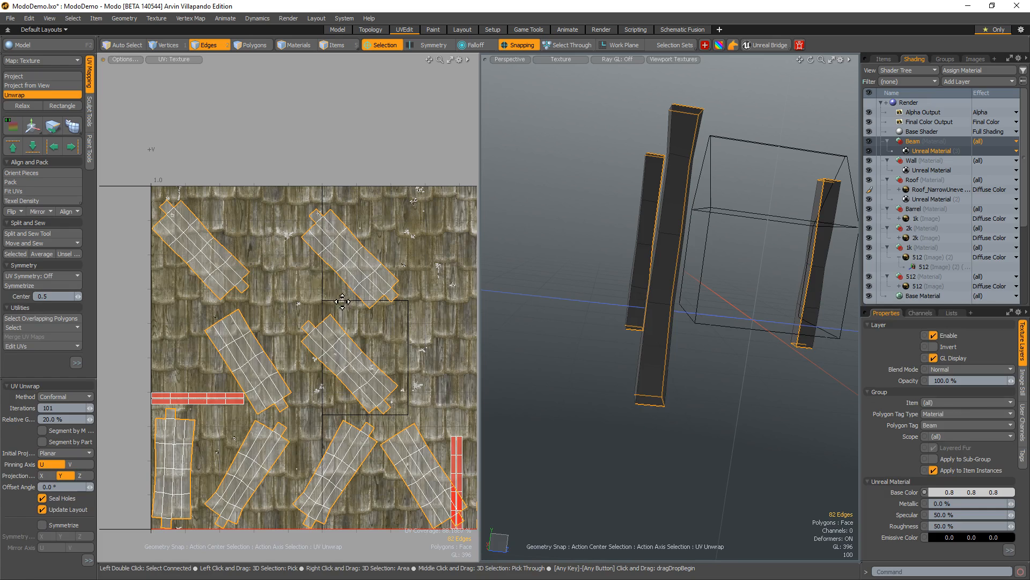
left_click_drag(343, 302, 261, 324, "alt+shift")
scroll(609, 269, "down", 4)
- Add the ridge beam's seam edges to the selection, along its lower long edge and around both end caps
left_click_drag(694, 211, 642, 301, "alt+shift")
key("3")
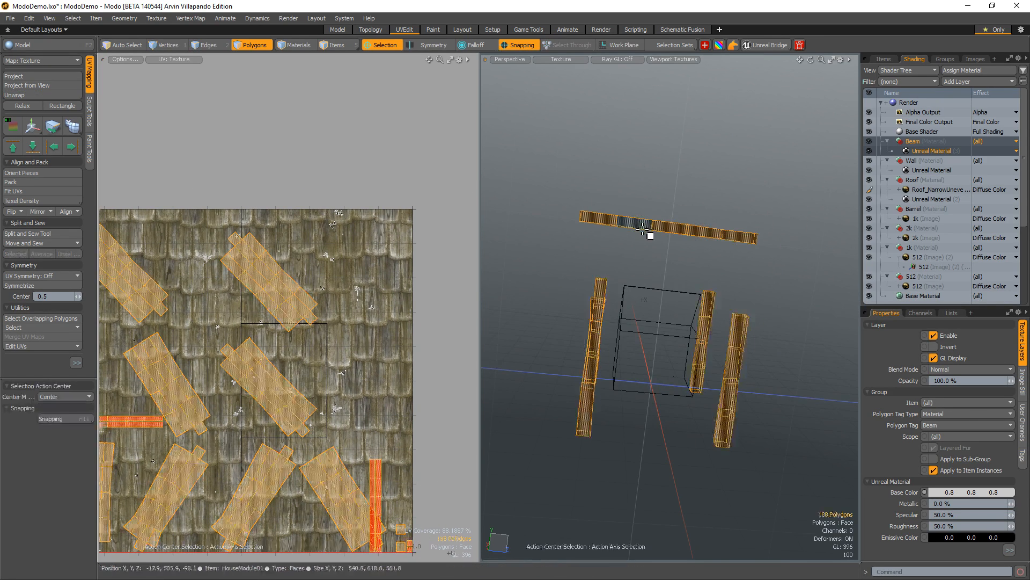
scroll(635, 224, "up", 3)
left_click(643, 240)
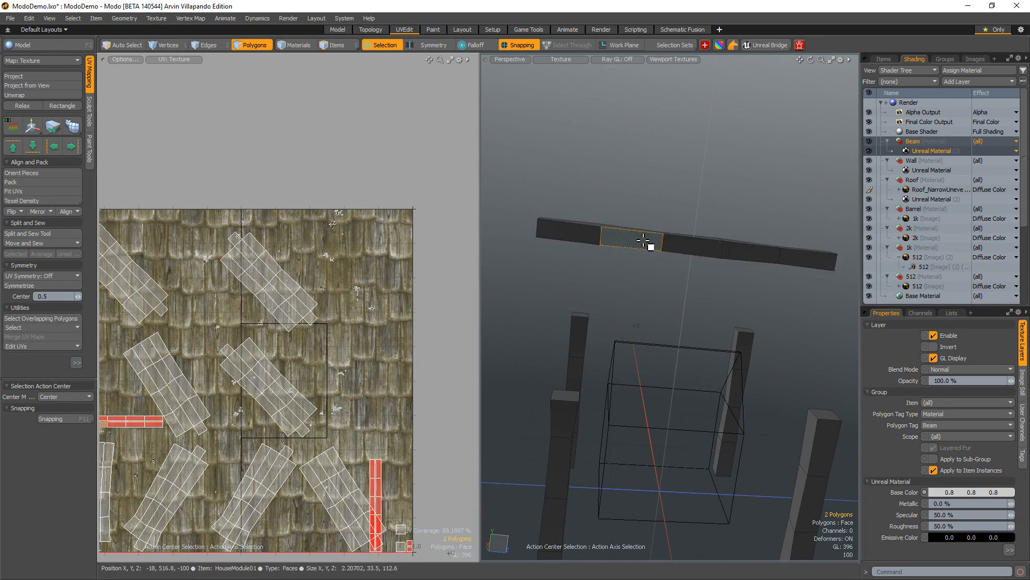
double_click(577, 247)
key("2")
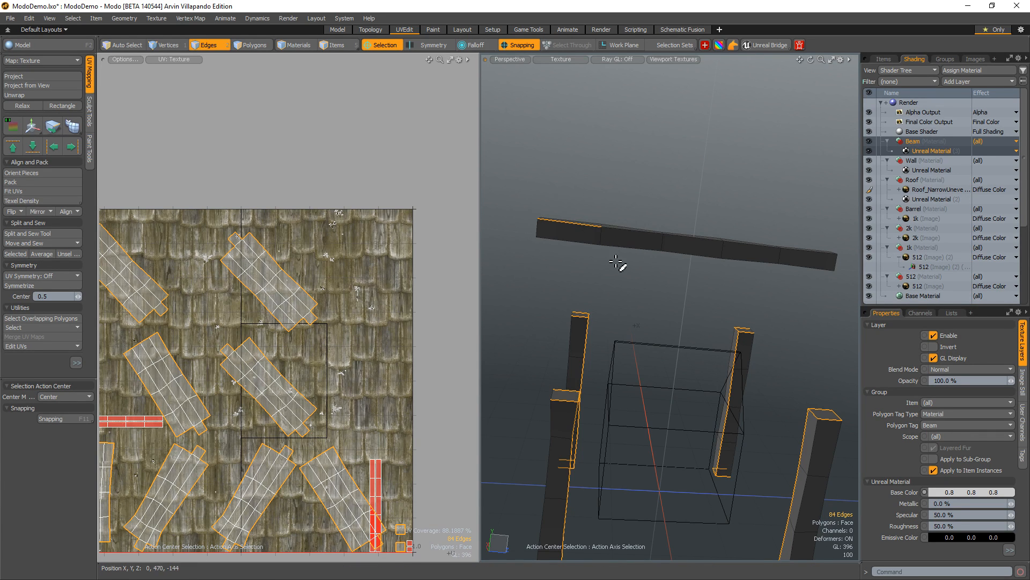
key("ctrl+z")
left_click_drag(621, 264, 622, 194, "alt")
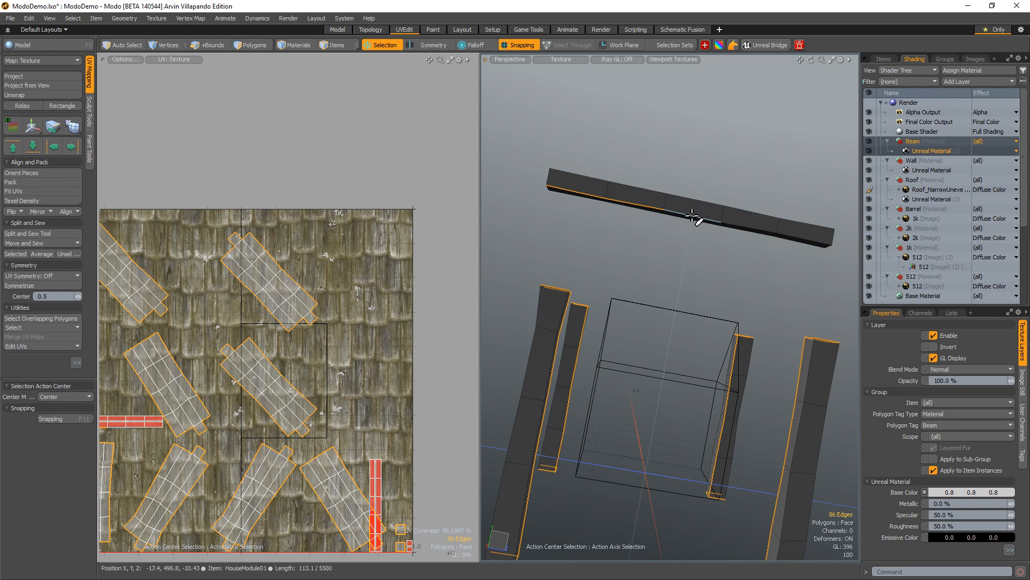
left_click(805, 241, "shift")
left_click_drag(805, 242, 718, 253, "alt")
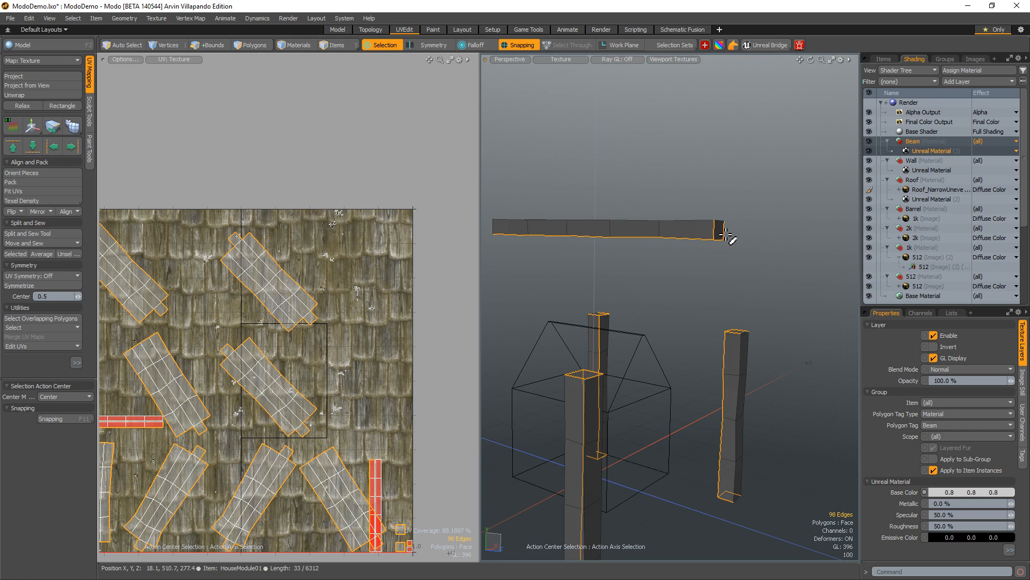
middle_click_drag(725, 233, 696, 219)
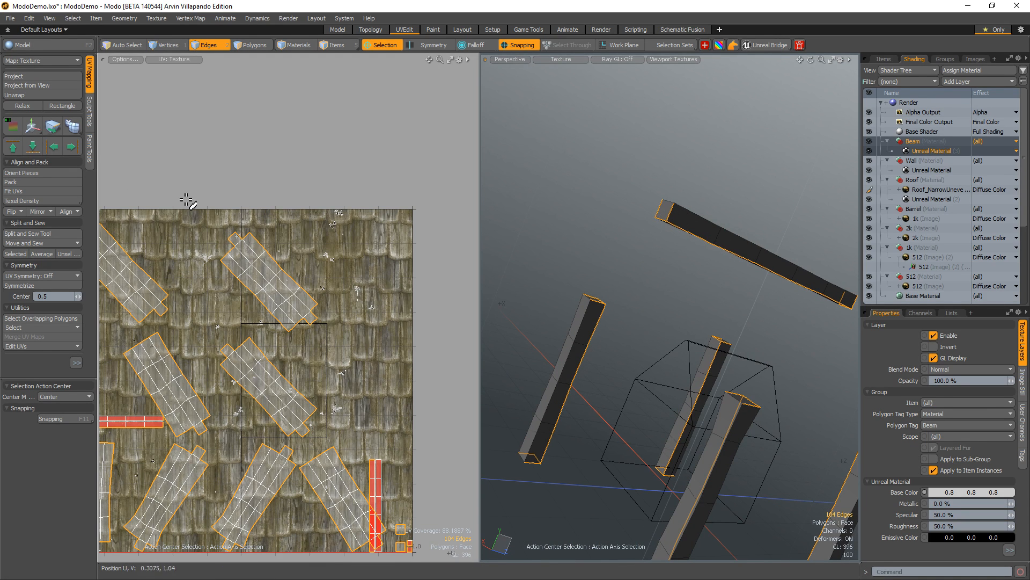
- Unwrap the beams again with the Conformal method, including the ridge beam's seams
left_click(36, 94)
left_click(131, 129)
left_click_drag(309, 239, 258, 246, "ctrl+alt")
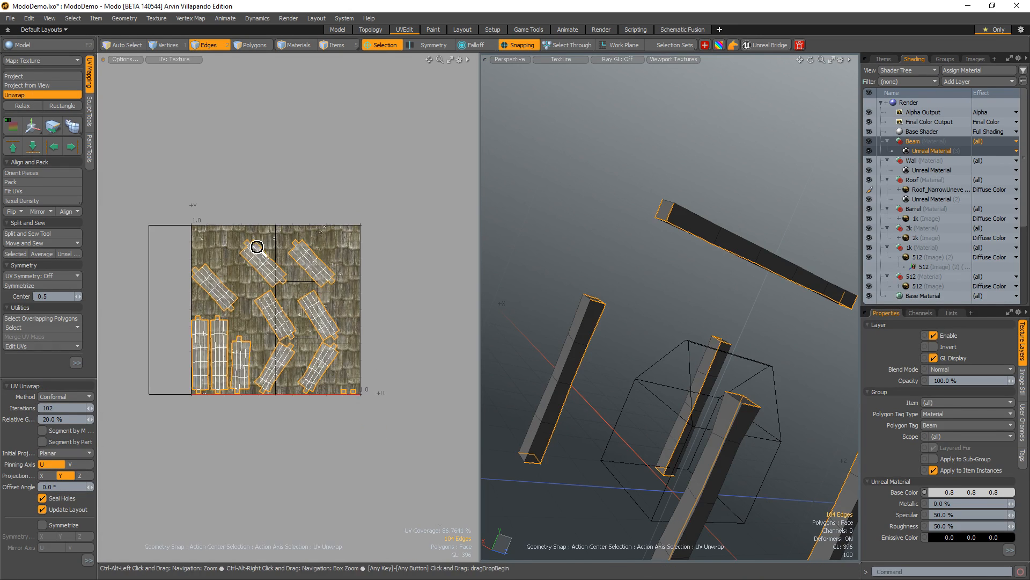
key("3")
key("ctrl+a")
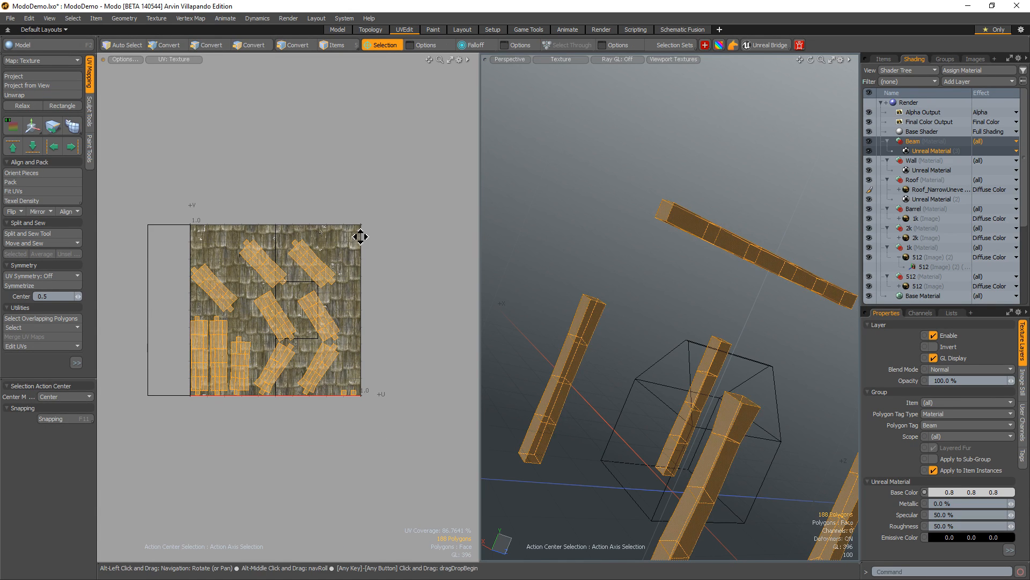
left_click_drag(359, 233, 334, 277, "alt+shift")
scroll(211, 282, "up", 2)
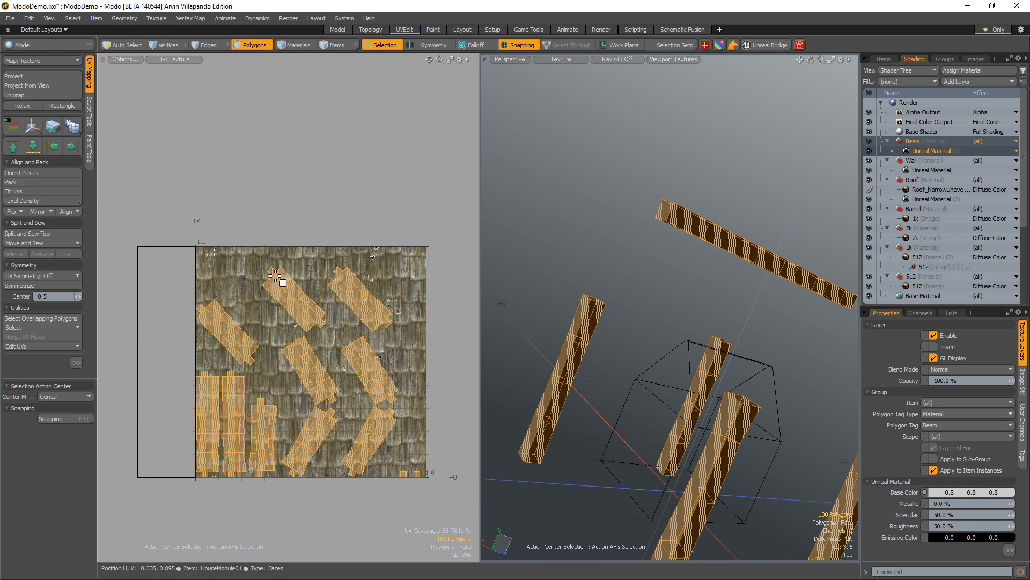
left_click(59, 105)
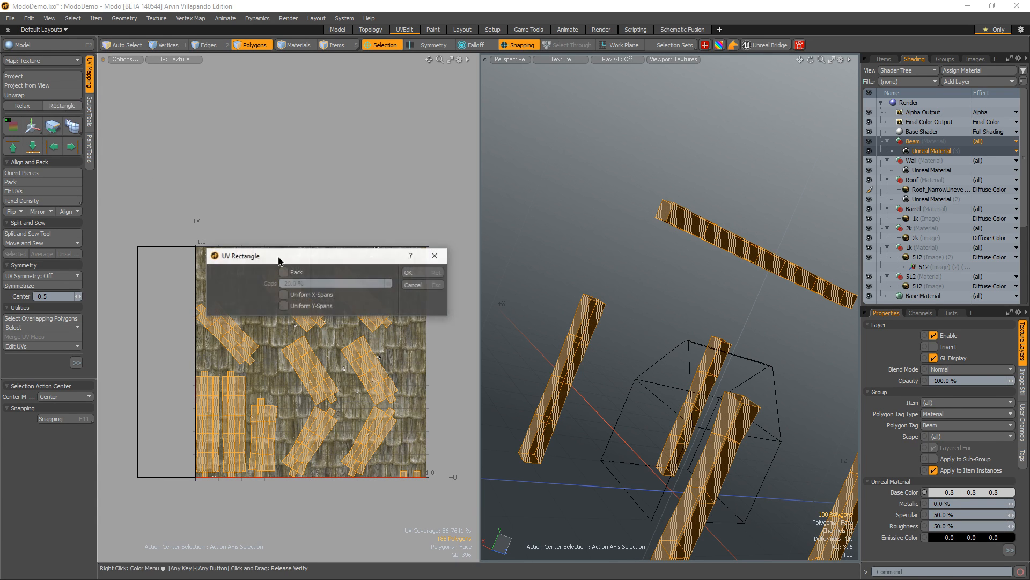
left_click(389, 284)
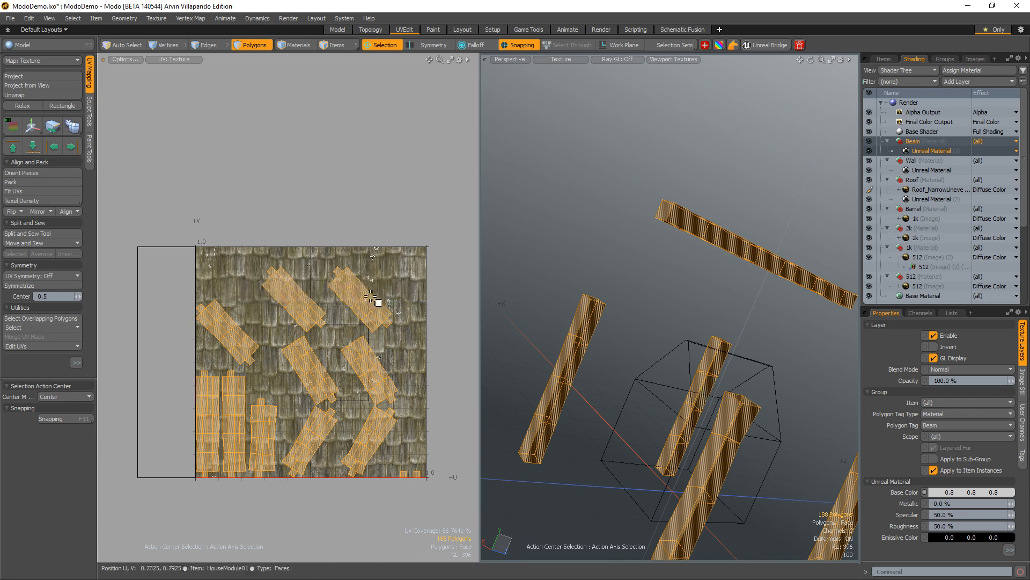
- Tear off one post island's two end-cap polygons in the UV map and move them about 0.10 in U and 0.06 in V
scroll(266, 279, "up", 3)
left_click(178, 318)
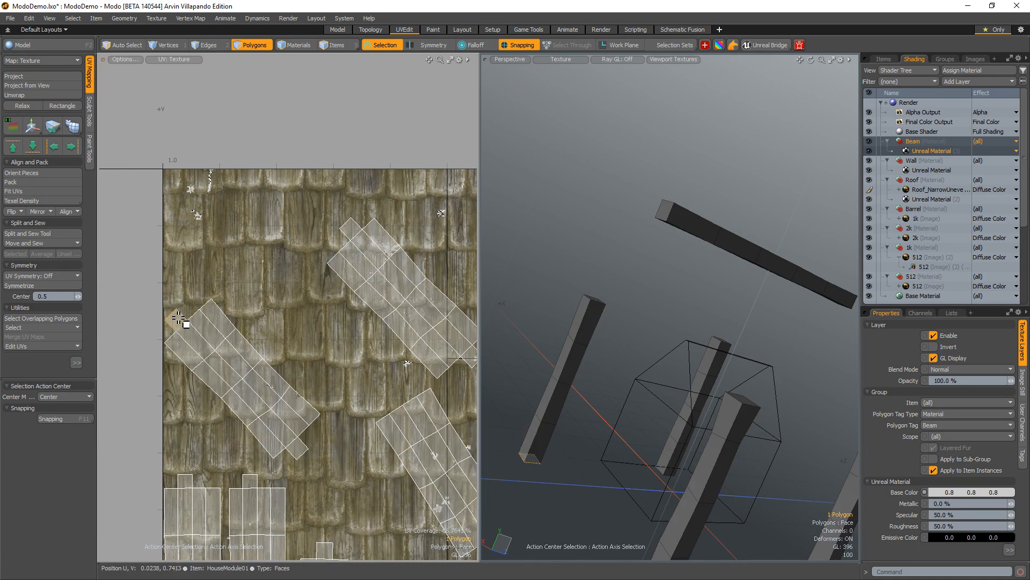
left_click(295, 448, "shift")
key("y")
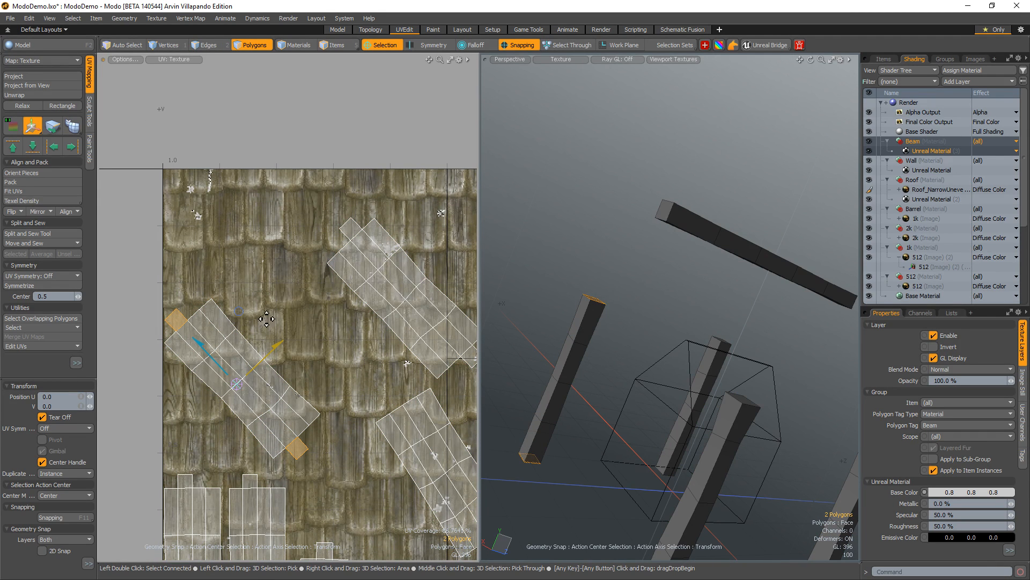
left_click_drag(239, 311, 257, 245)
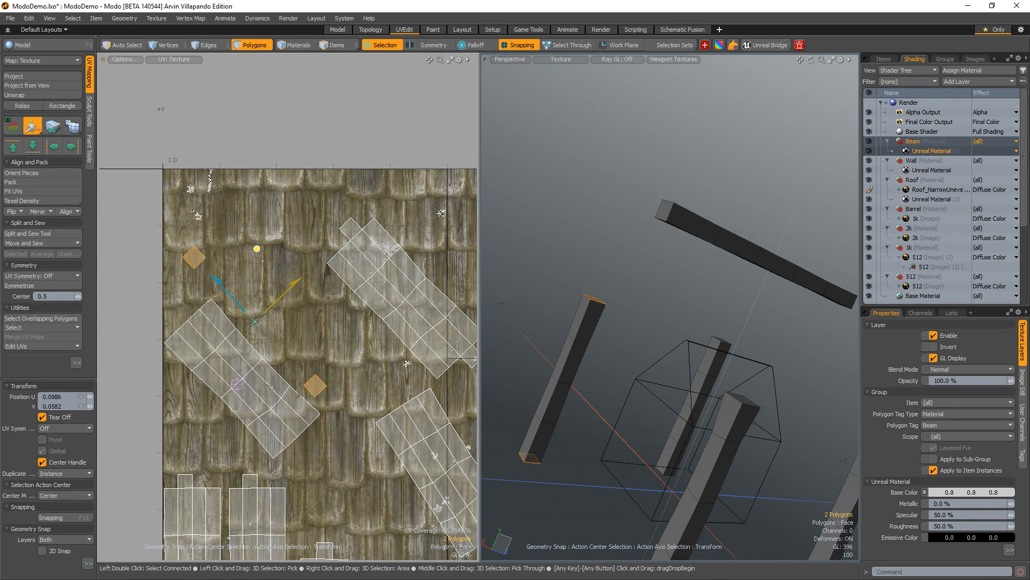
- Tear off the two end-cap polygons of the middle beam's UV shell and move them up, clear of the strip
key("space")
left_click(344, 231)
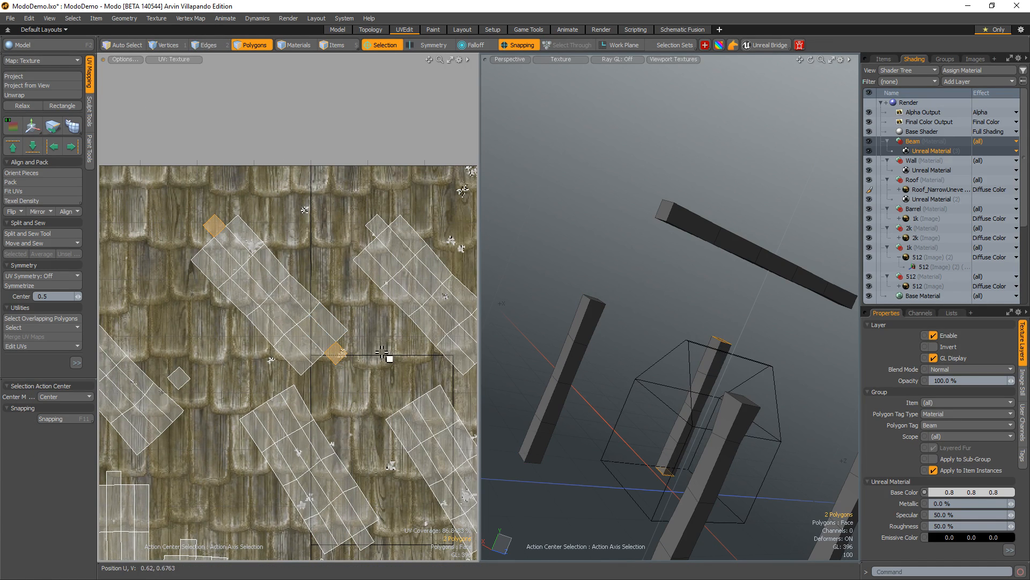
key("y")
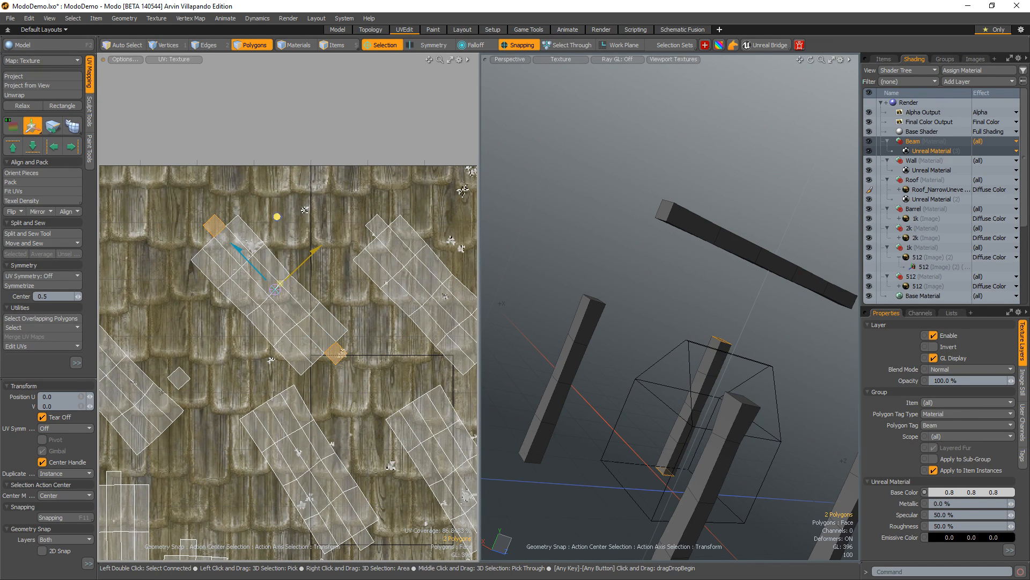
left_click_drag(277, 217, 296, 170)
- Tear off the two end-cap polygons of the next beam's UV shell and move them up, clear of the strip
left_click_drag(367, 231, 277, 237, "alt+shift")
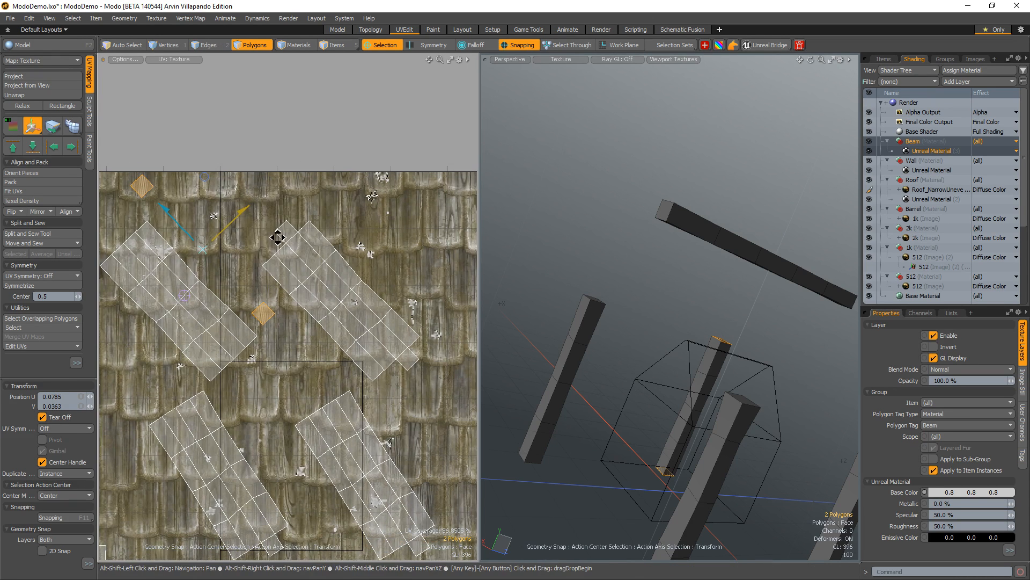
key("q")
left_click(290, 233)
left_click(408, 361, "shift")
key("w")
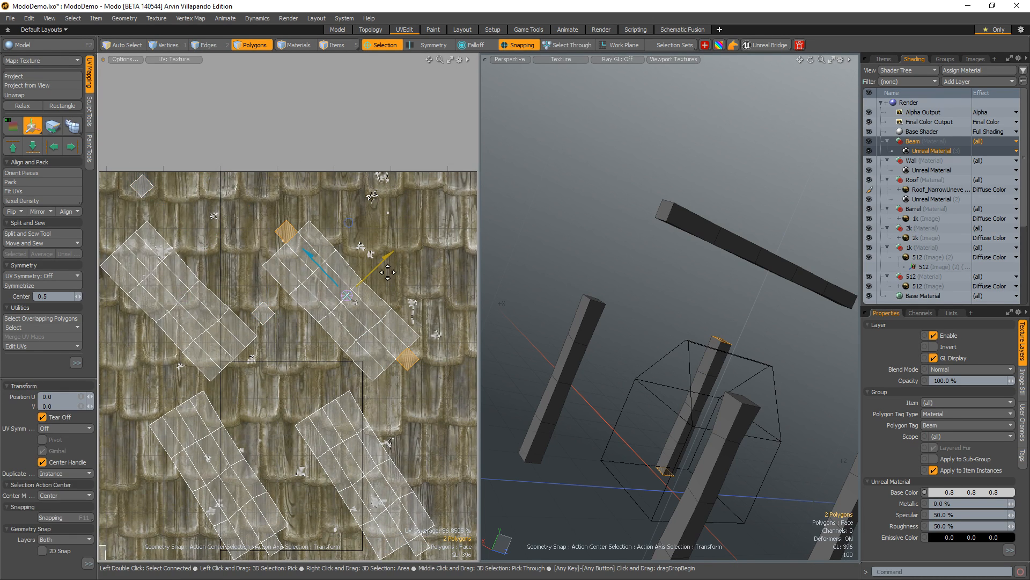
left_click_drag(350, 220, 376, 170)
- Straighten the first diagonal beam strip with UV Rectangle and move it left, above the upright beam shells
left_click_drag(299, 380, 401, 271, "alt")
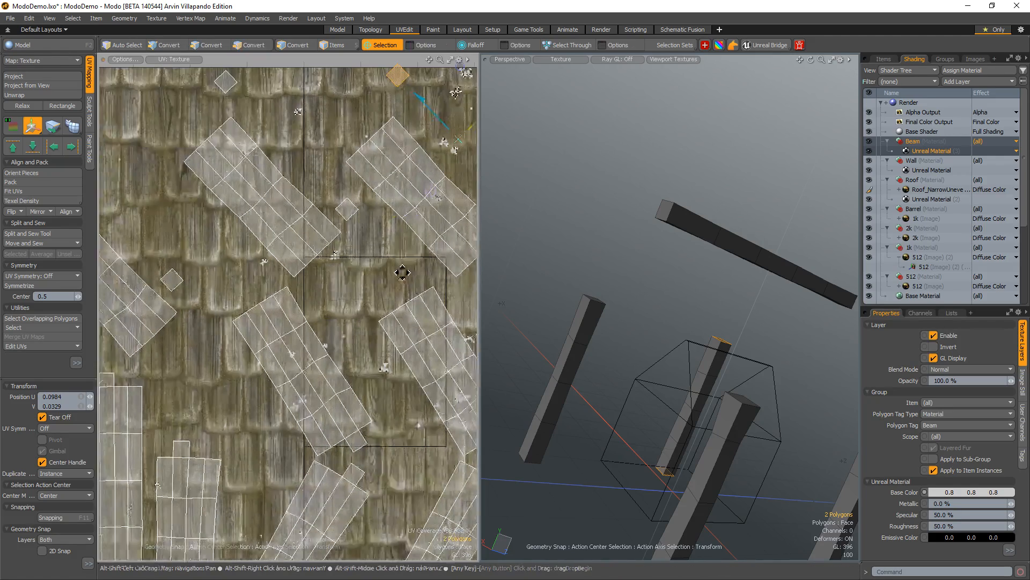
scroll(400, 272, "down", 1)
left_click_drag(233, 280, 281, 300, "alt")
left_click_drag(200, 306, 241, 332, "alt")
key("q")
double_click(229, 328)
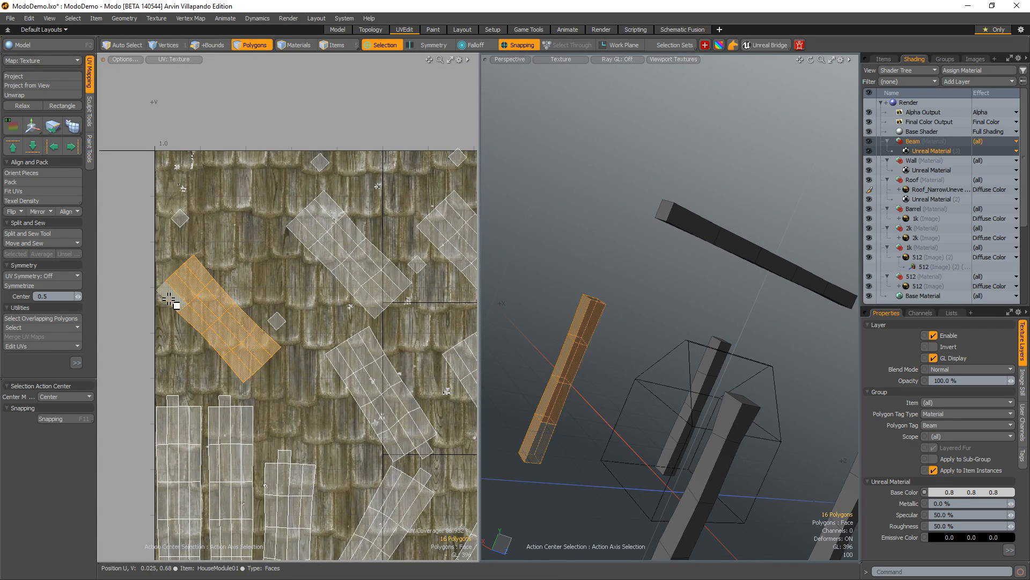
left_click_drag(168, 299, 188, 323, "alt")
left_click(72, 107)
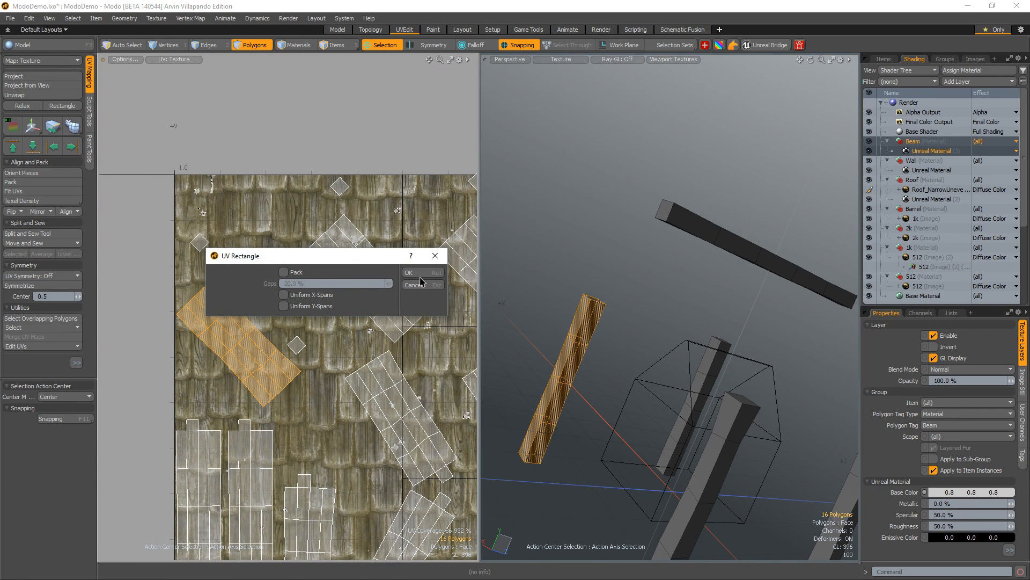
left_click(424, 272)
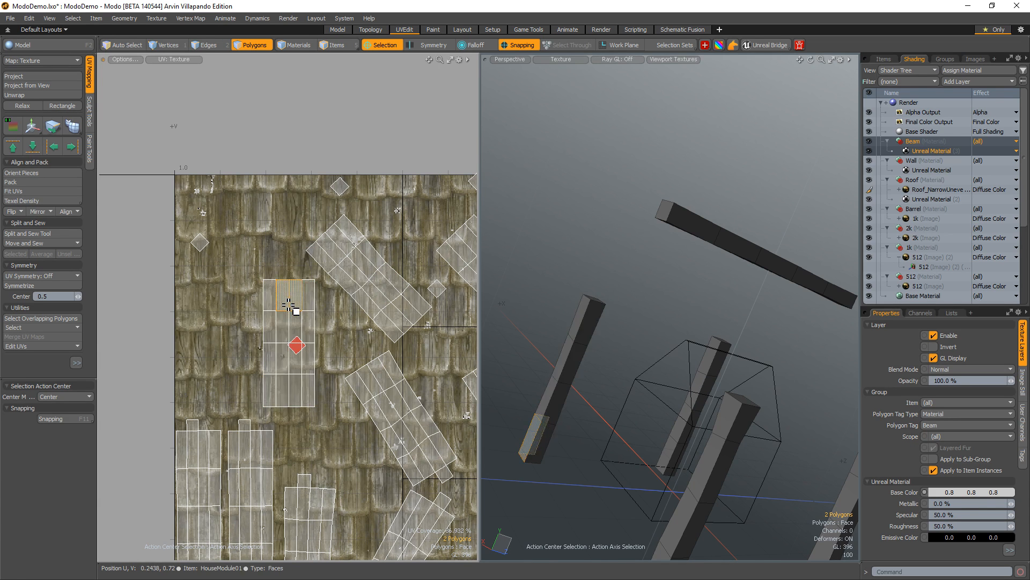
key("w")
left_click_drag(341, 293, 282, 286)
- Move and sew the detached end caps onto the top and bottom edges of the first straightened strip
key("2")
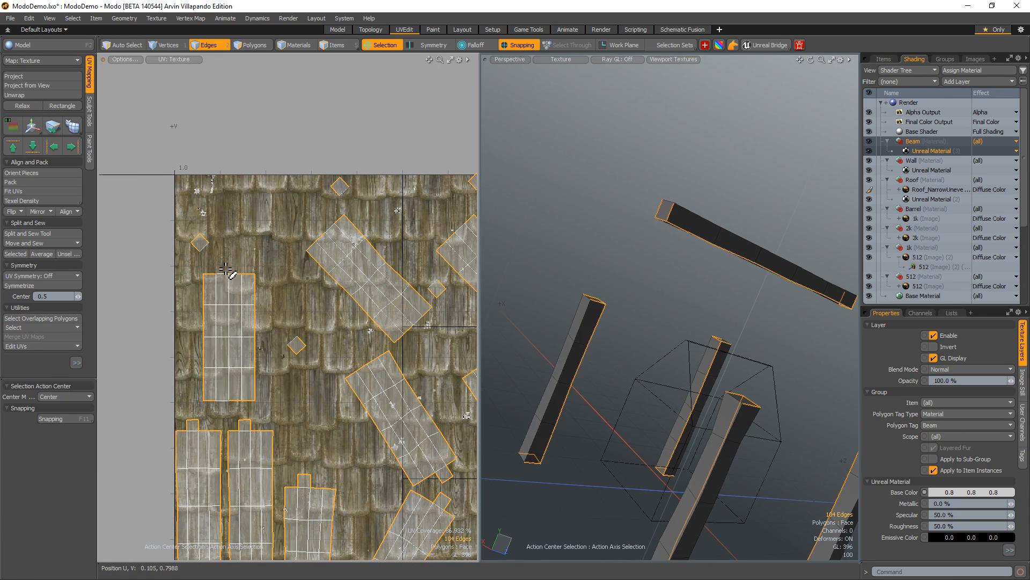
left_click(225, 277)
right_click(226, 279)
left_click(232, 297)
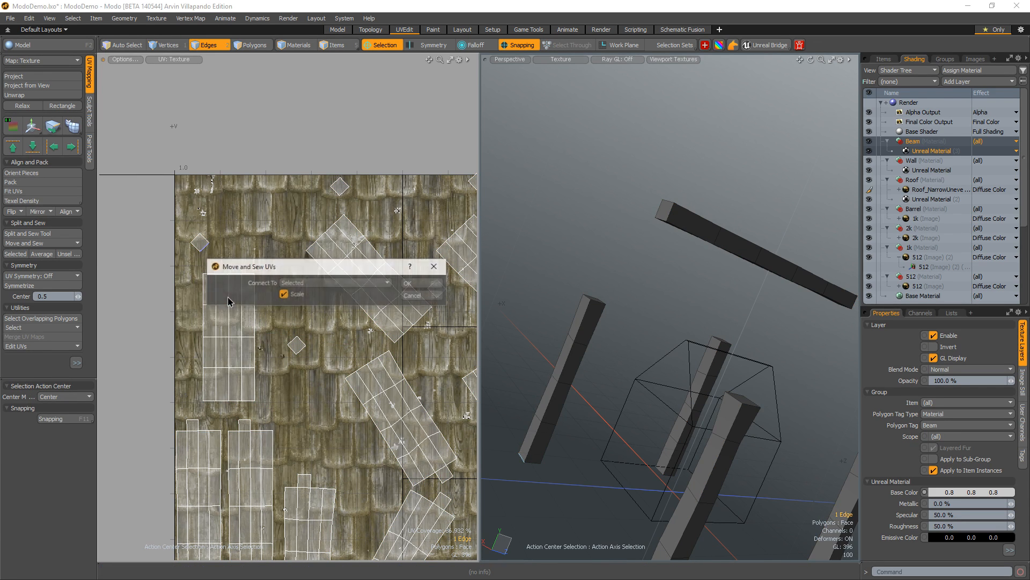
key("Return")
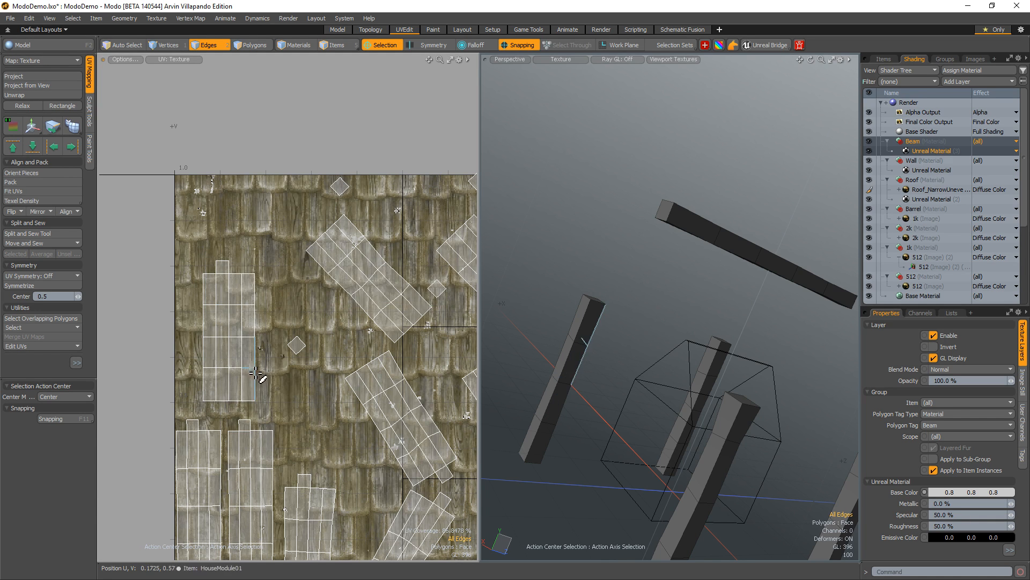
right_click(237, 404)
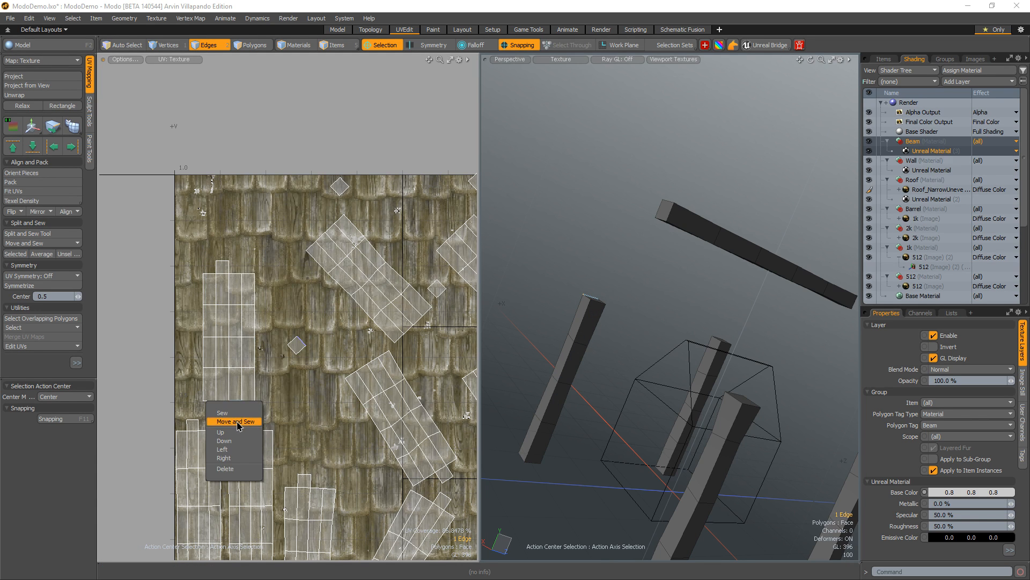
left_click(231, 421)
key("Return")
- Straighten the second diagonal beam strip with UV Rectangle and place it beside the first straightened strip
key("3")
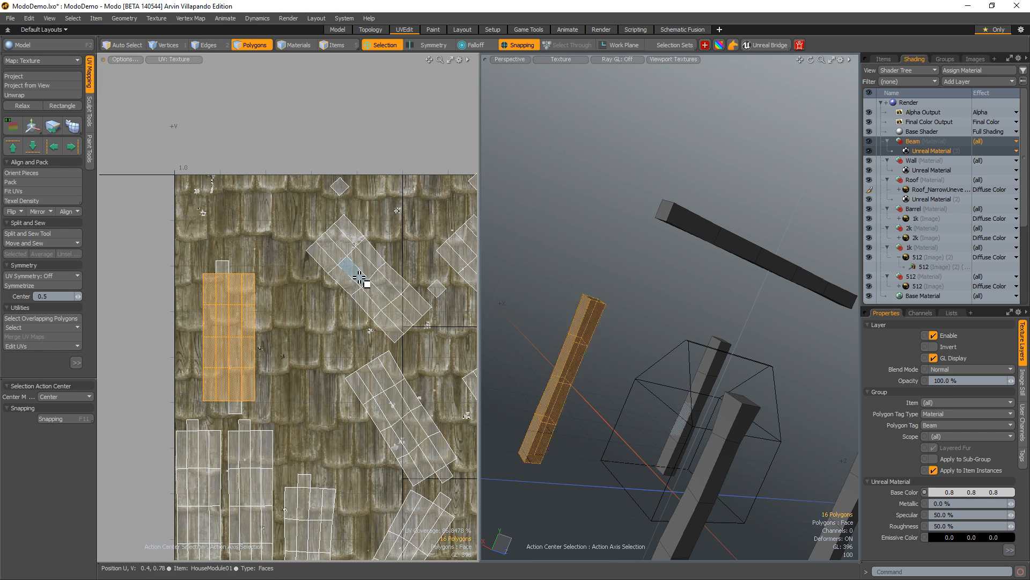
double_click(356, 274)
left_click(69, 107)
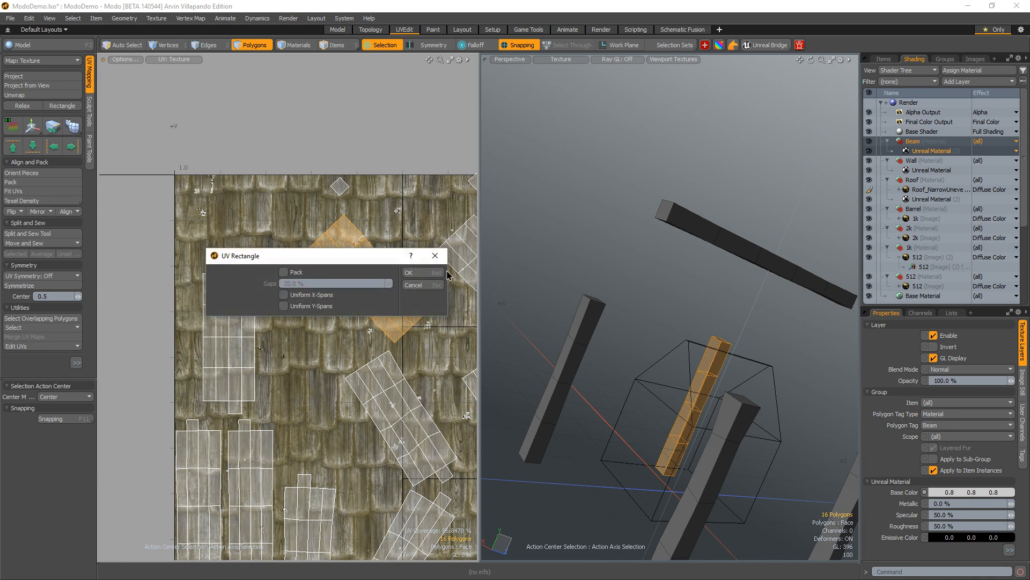
key("Return")
key("w")
left_click_drag(464, 240, 309, 275)
- Shift the second straightened strip a little to the right so it no longer touches the first one
key("2")
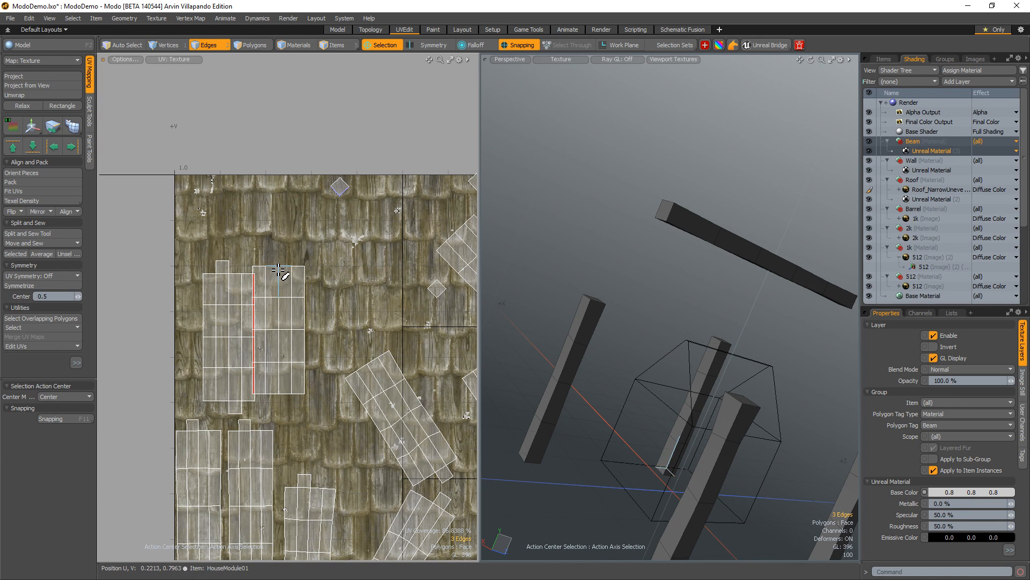
key("3")
double_click(299, 293)
key("w")
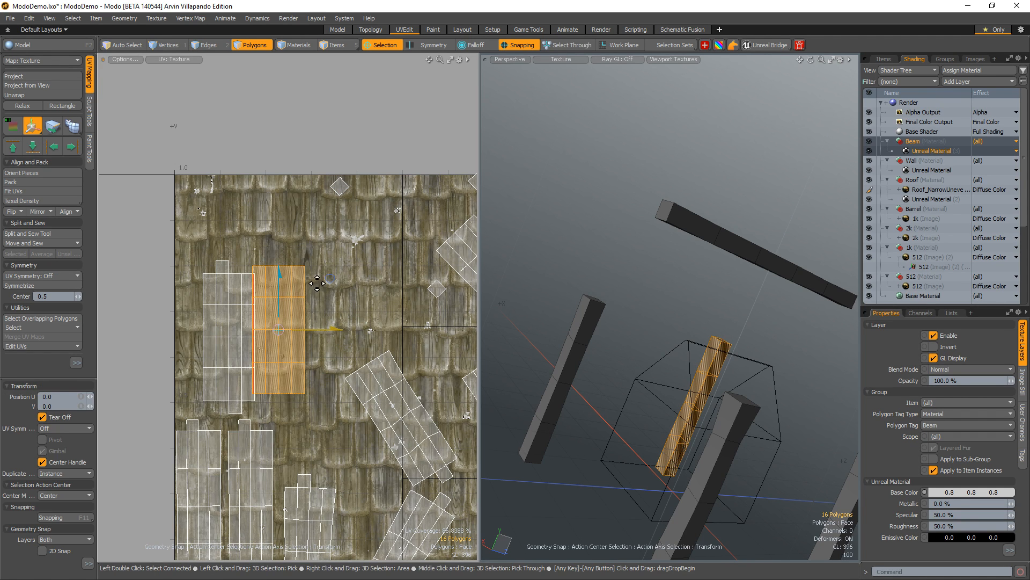
left_click_drag(329, 278, 350, 282)
- Move and sew the end caps onto the second strip's top and bottom edges, with Connect To set to Selected
key("2")
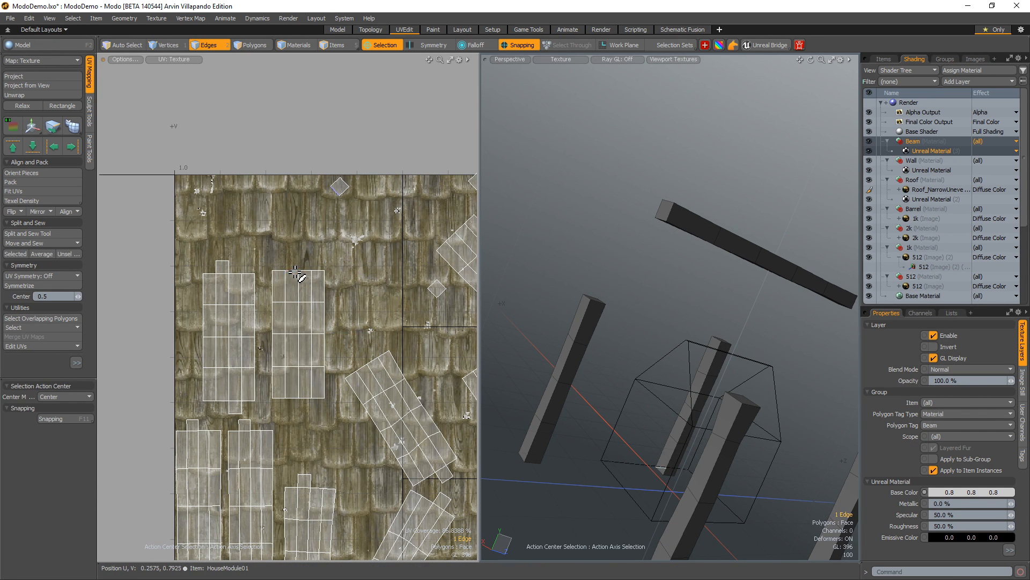
right_click(295, 272)
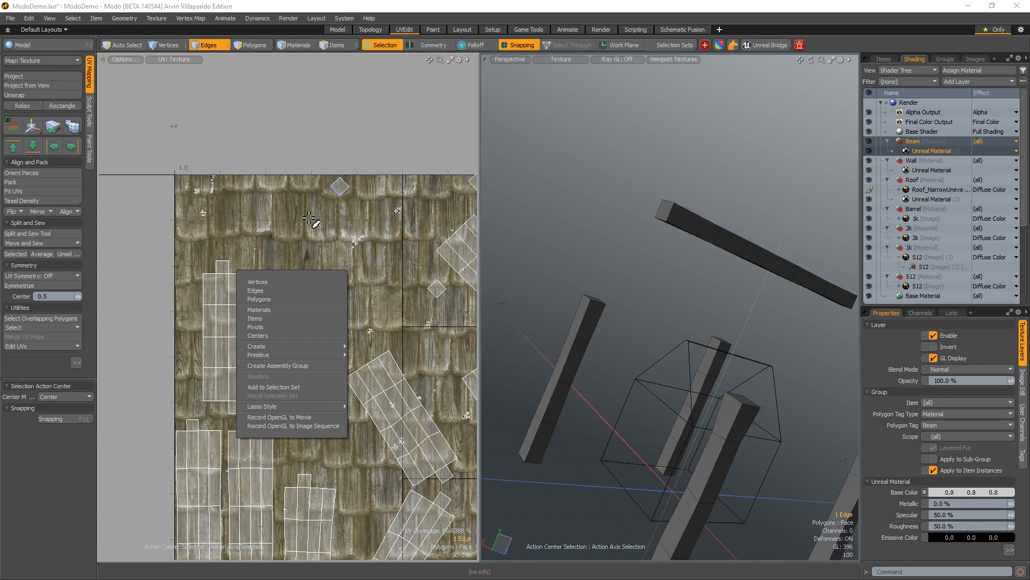
right_click(296, 273)
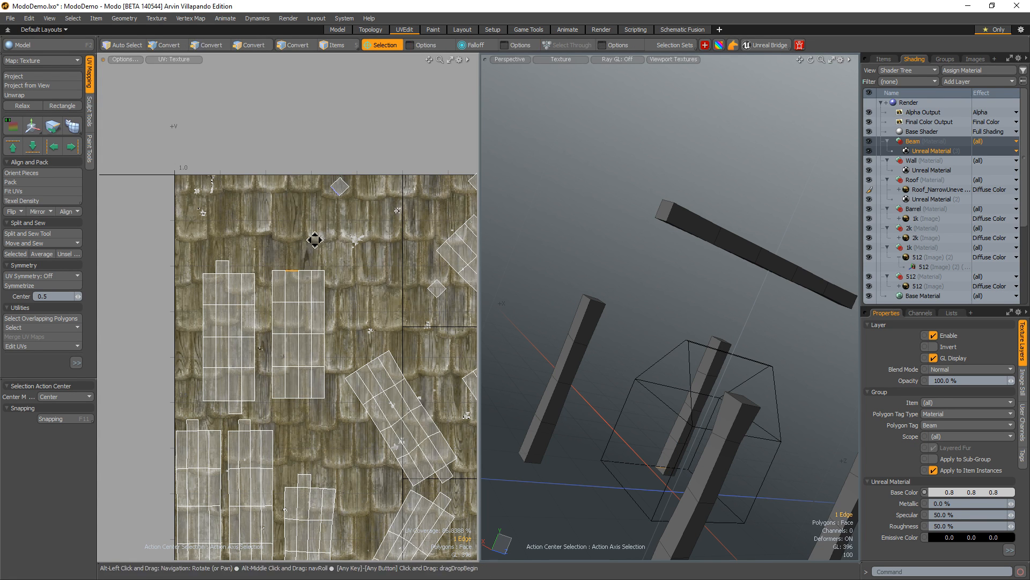
right_click(297, 281)
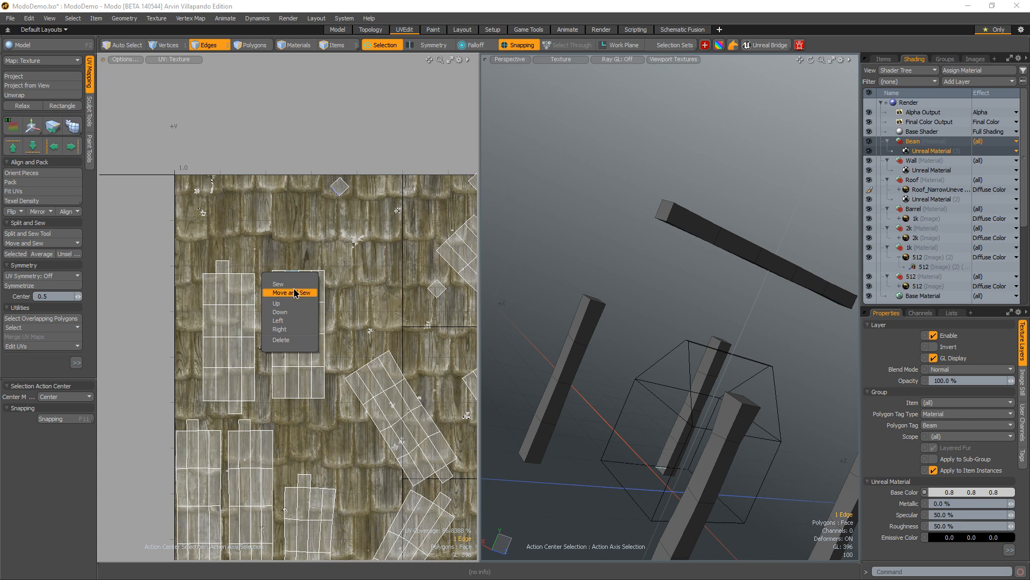
left_click(294, 293)
left_click(329, 284)
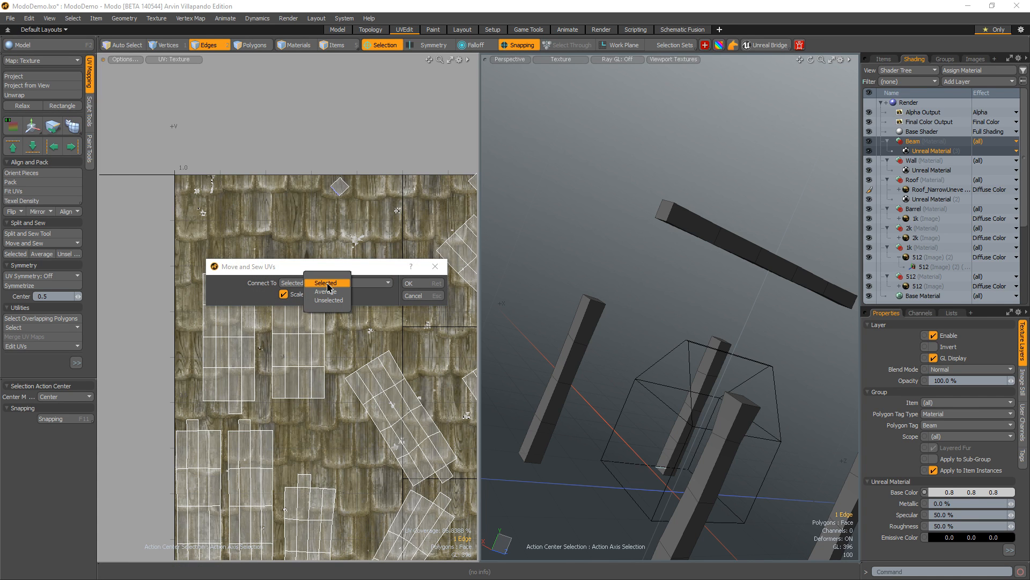
left_click(328, 283)
left_click(416, 283)
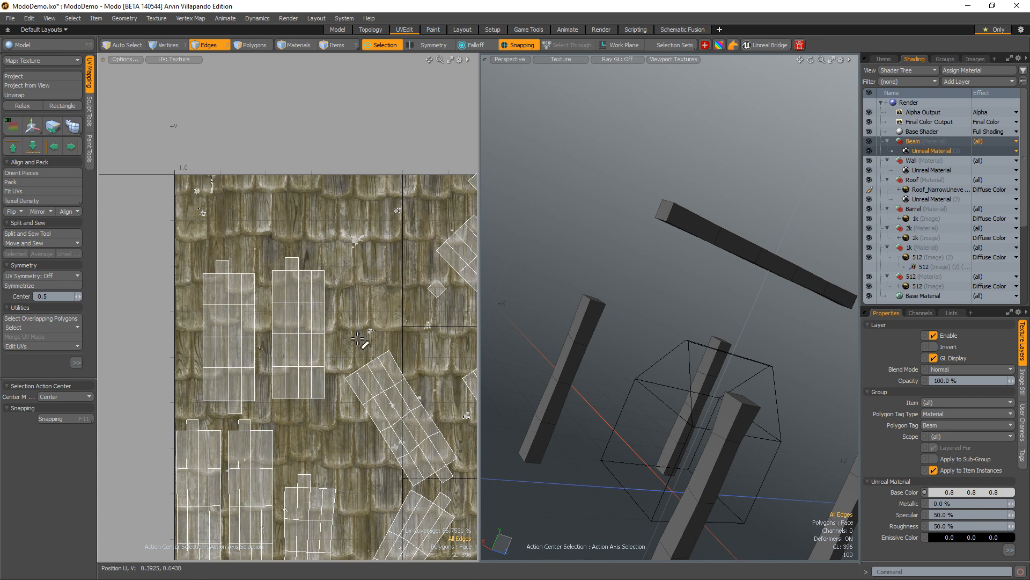
right_click(310, 402)
left_click(310, 420)
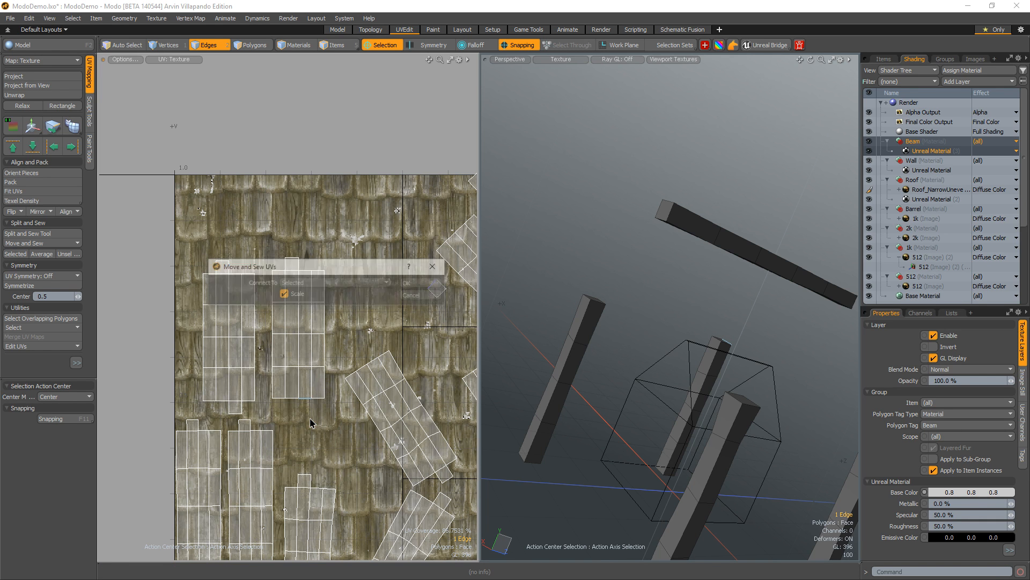
key("Return")
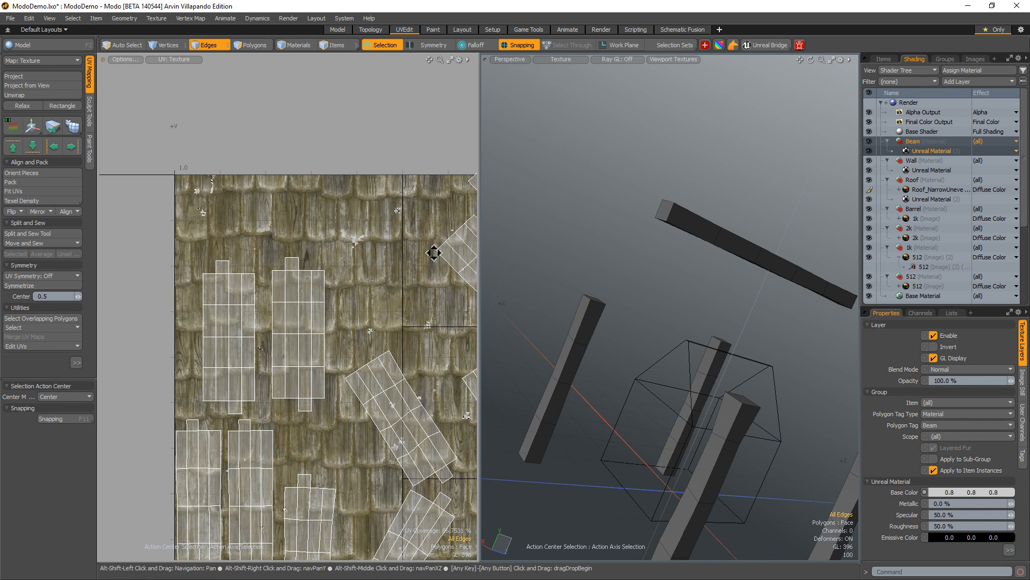
- Straighten the third beam strip, the remaining one without end caps, with UV Rectangle
left_click_drag(456, 250, 266, 295, "alt")
key("3")
double_click(265, 303)
left_click_drag(231, 333, 339, 287, "alt")
left_click_drag(339, 287, 285, 299, "ctrl+alt")
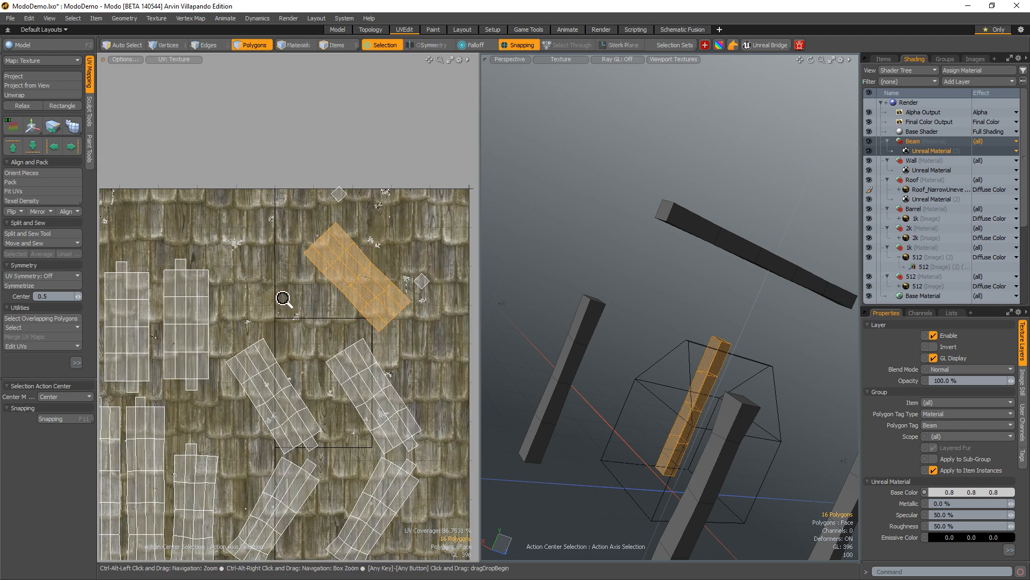
left_click(63, 106)
key("Return")
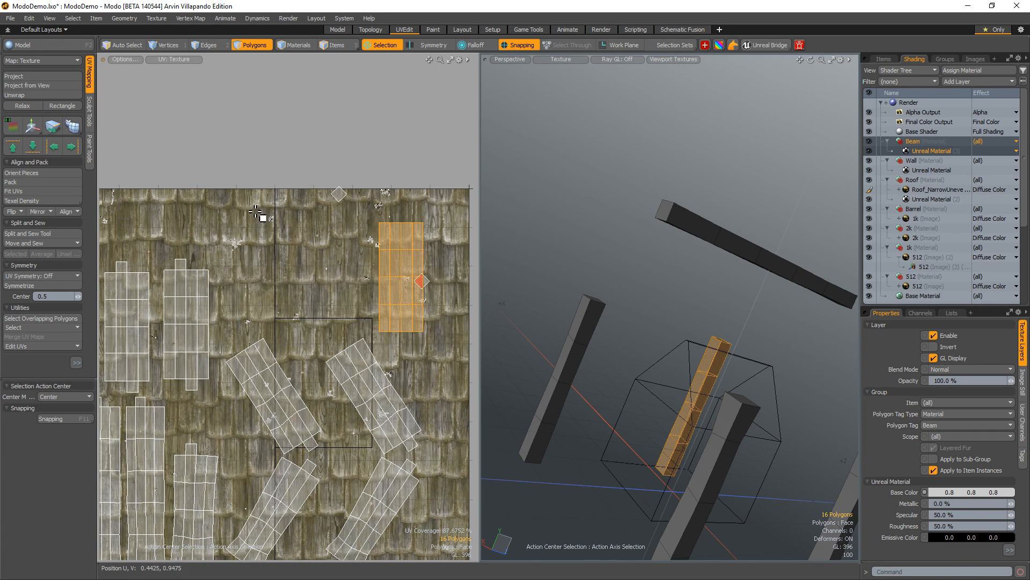
- Move and sew the detached end caps onto the top and bottom edges of the third straightened strip
key("2")
right_click(397, 225)
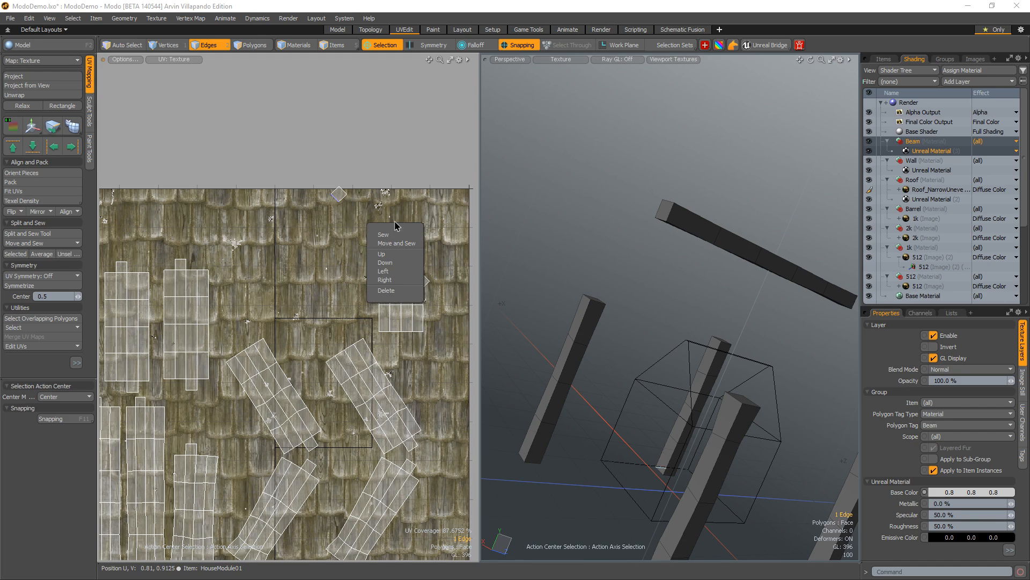
left_click(397, 243)
left_click(410, 282)
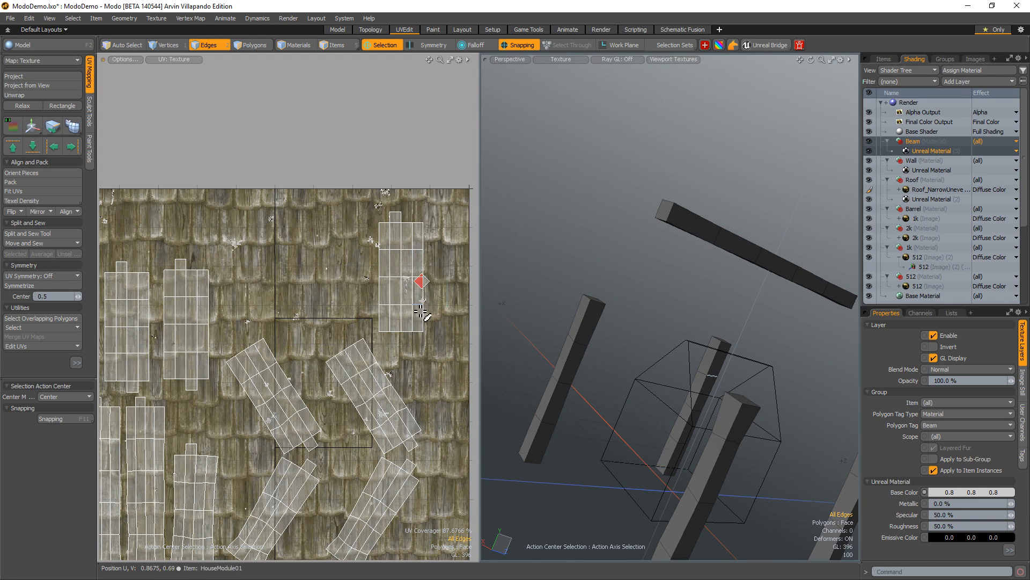
right_click(412, 334)
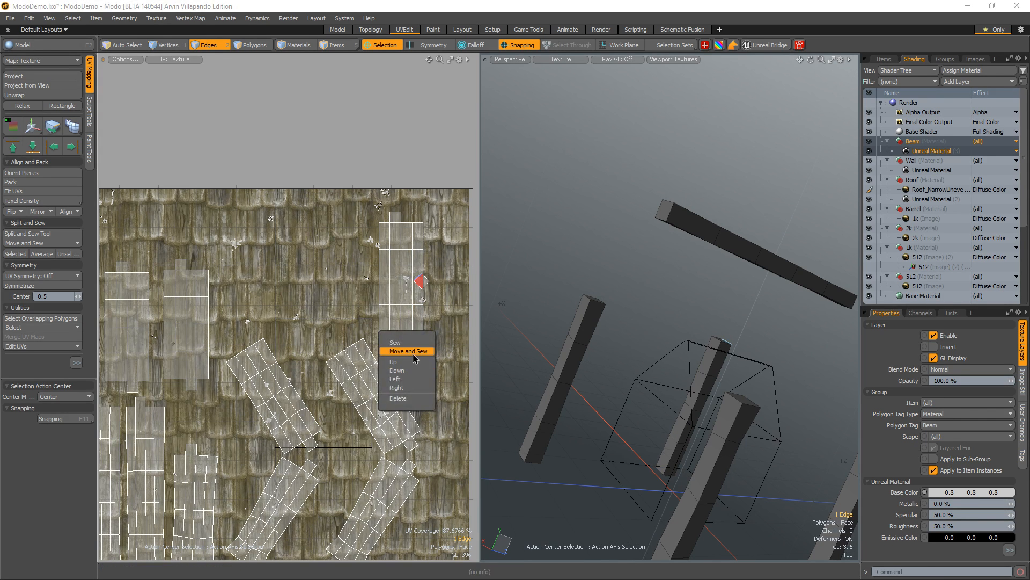
left_click(412, 353)
key("Return")
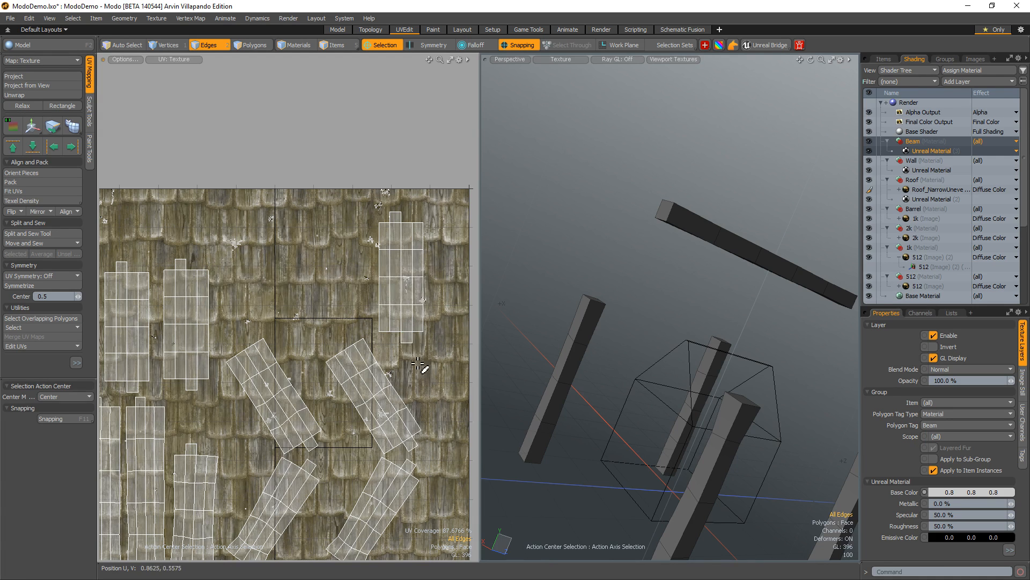
- Move the third completed beam shell left, into the free space above and beside the other two straightened shells
key("3")
double_click(402, 278)
key("w")
left_click_drag(454, 226, 302, 203)
key("q")
- Select the left shell of the upper diagonal pair and locate its beam in the 3D view
left_click(338, 370)
left_click_drag(277, 369, 393, 301, "alt")
double_click(283, 361)
left_click_drag(681, 407, 640, 415, "alt")
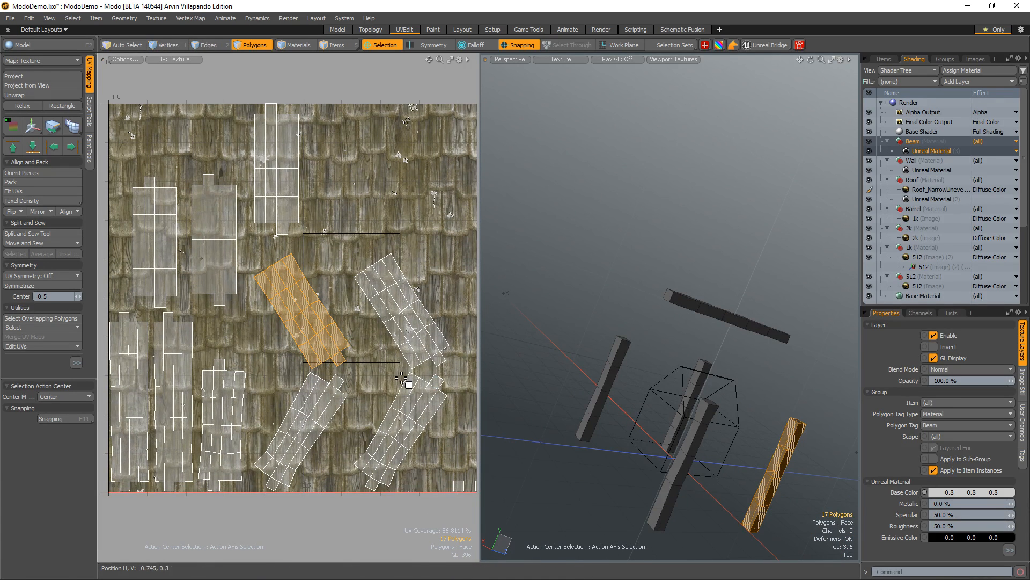
- Try to move and sew the top edge of the upper-left diagonal shell without detaching its lower cap, and undo it
key("2")
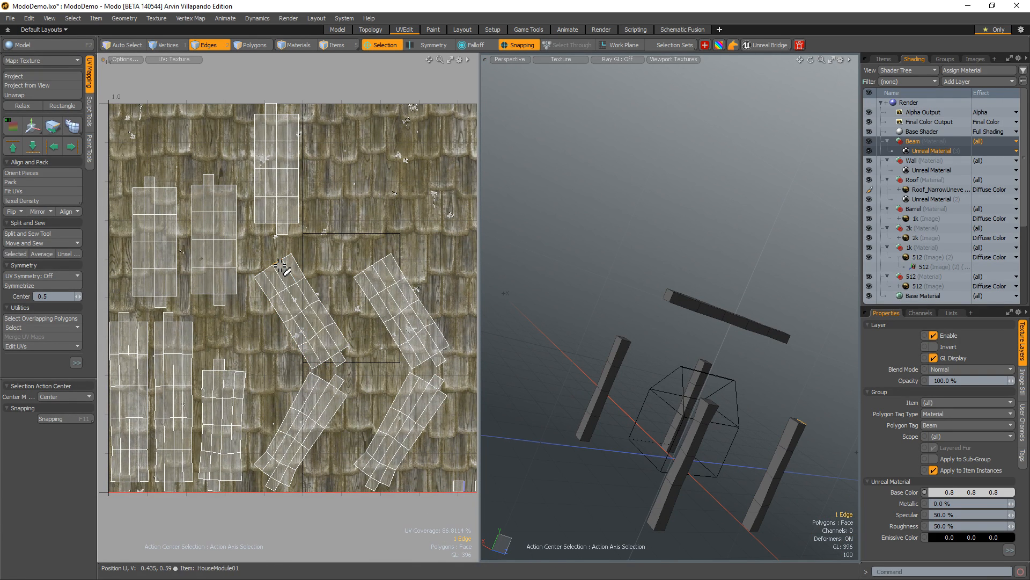
right_click(280, 265)
left_click(281, 284)
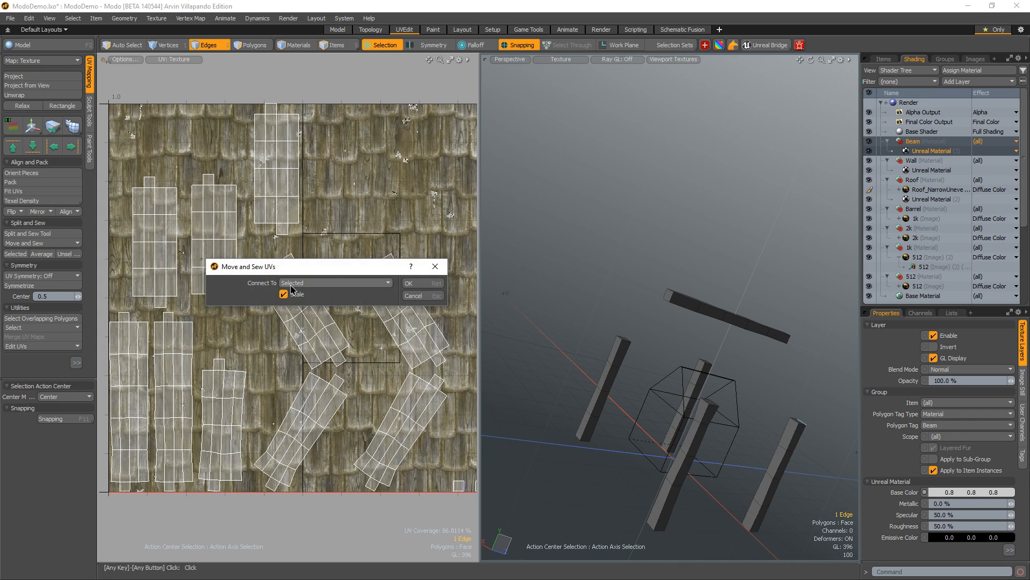
key("Return")
left_click(361, 317)
key("ctrl+z")
key("ctrl+z")
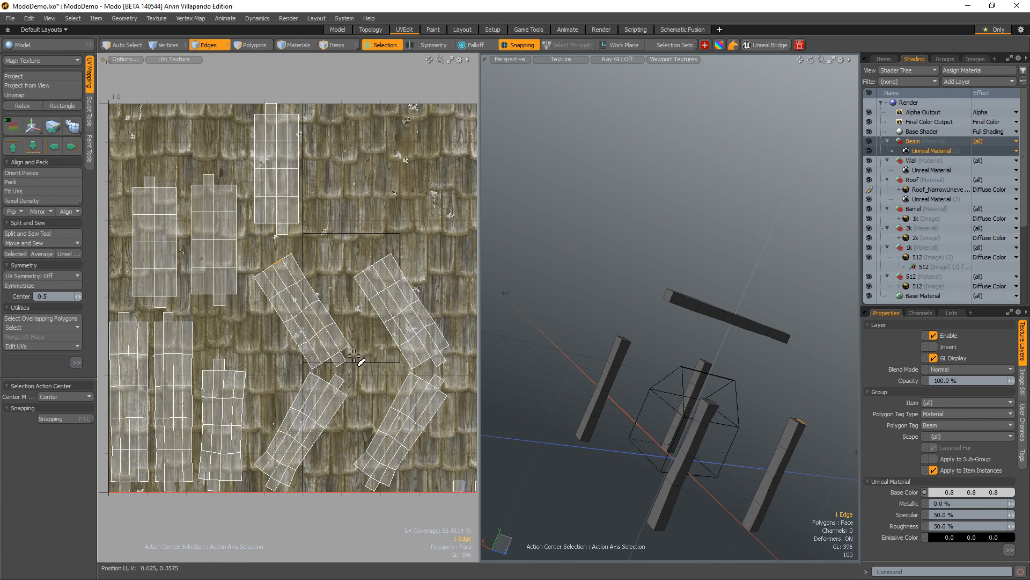
- Tear the lower end cap off the upper-left diagonal shell and move it clear of the shell
key("3")
left_click(340, 359)
left_click_drag(380, 366, 356, 351, "alt")
key("w")
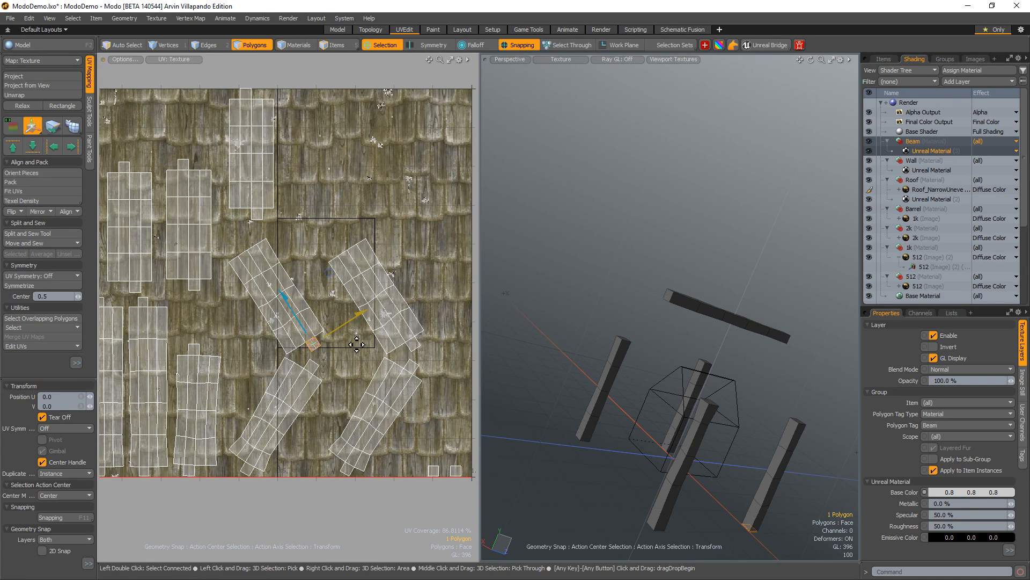
left_click_drag(329, 269, 350, 282)
key("space")
double_click(285, 306)
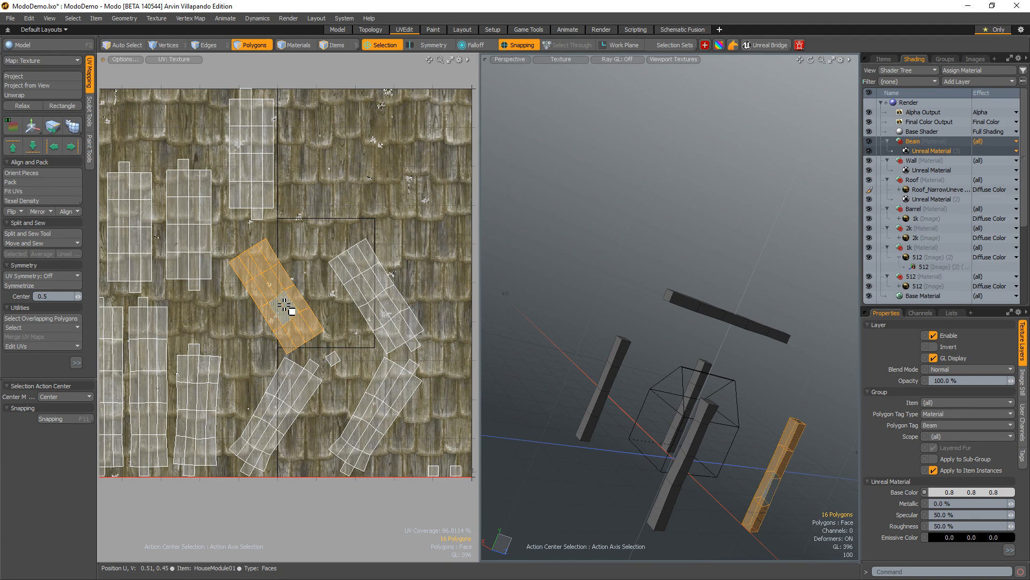
- Tear the lower end cap off the upper-right diagonal shell and move it just beside the shell
left_click(414, 346)
key("w")
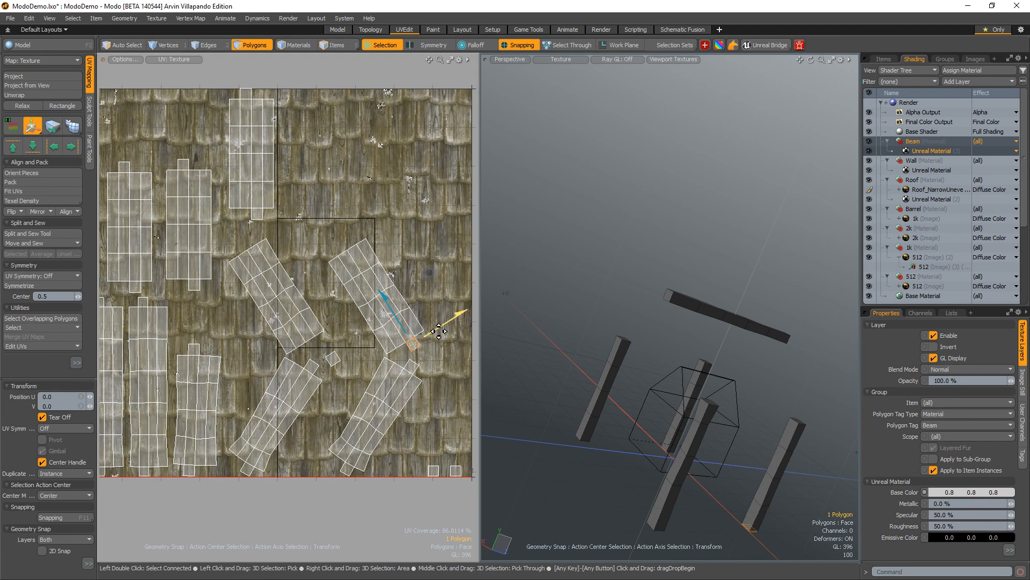
key("space")
- Detach both end caps of the lower-right diagonal shell and move them down, clear of the shell
mouse_move(387, 366)
left_mouse_down("alt")
mouse_move(392, 326)
mouse_move(417, 327)
mouse_move(384, 352)
left_mouse_up("alt")
scroll(421, 348, "up", 3)
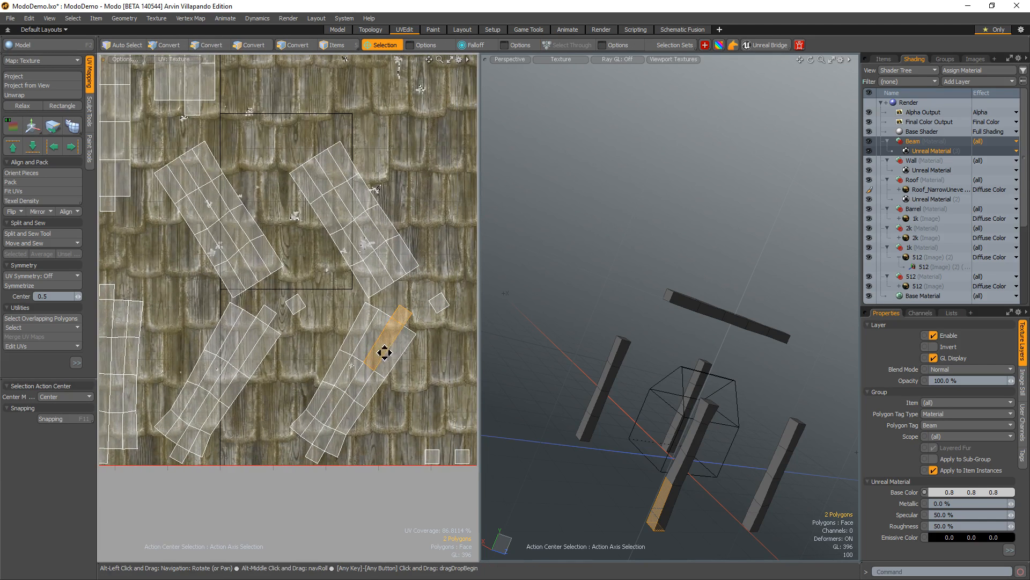
key("2")
left_click_drag(384, 390, 370, 372, "alt+shift")
left_click(356, 377)
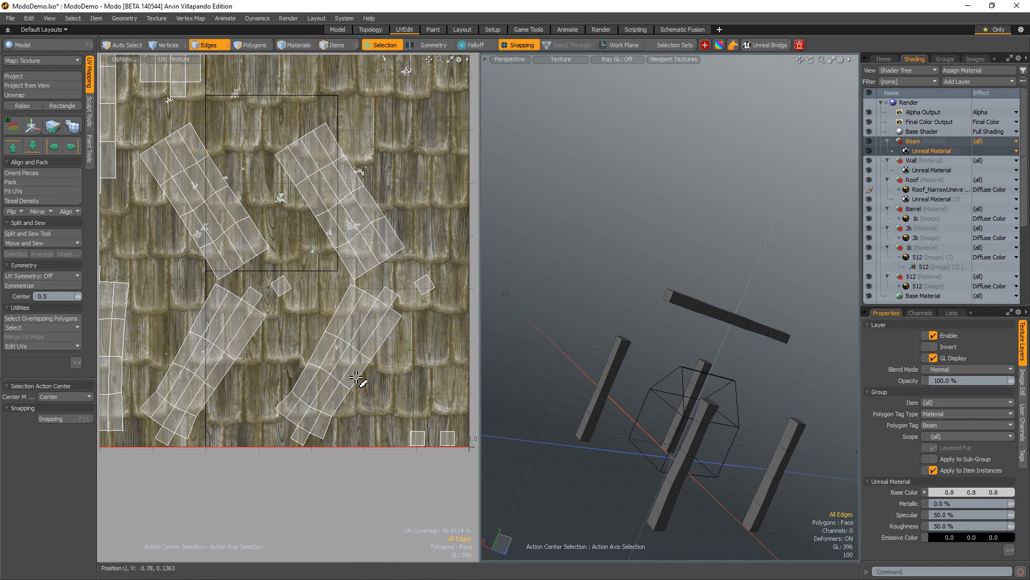
key("3")
left_click(390, 299)
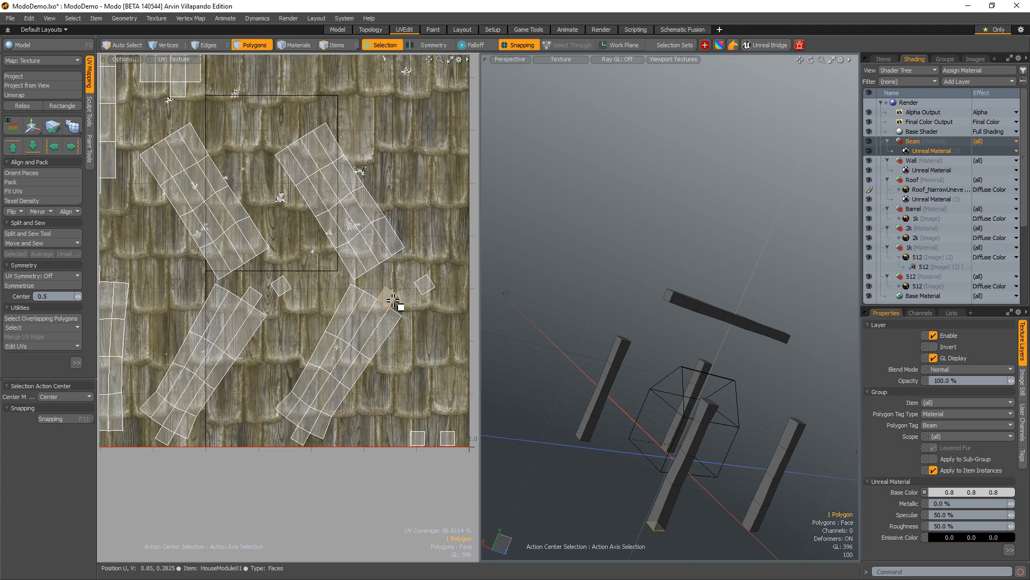
key("y")
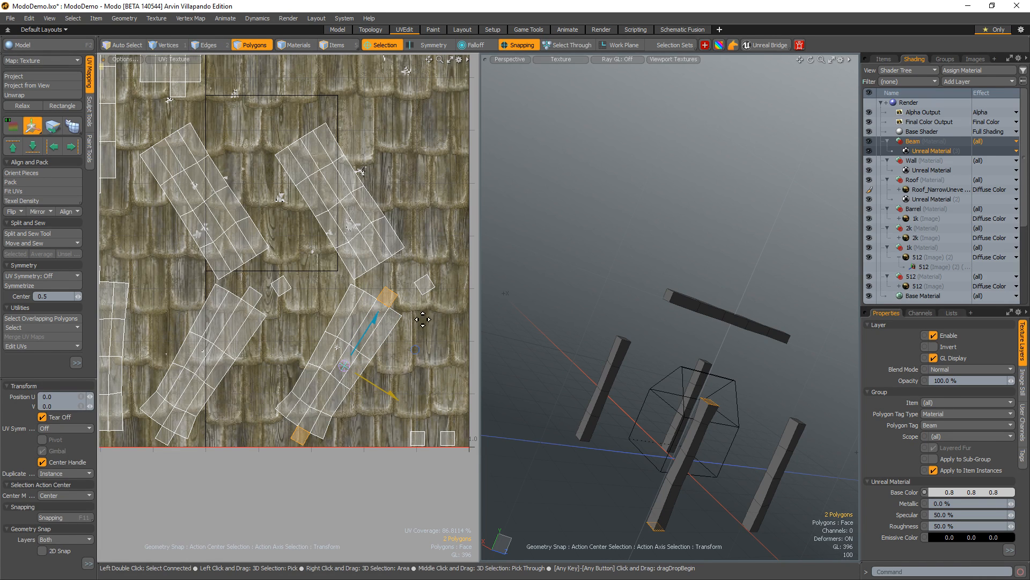
left_click_drag(410, 345, 424, 401)
key("space")
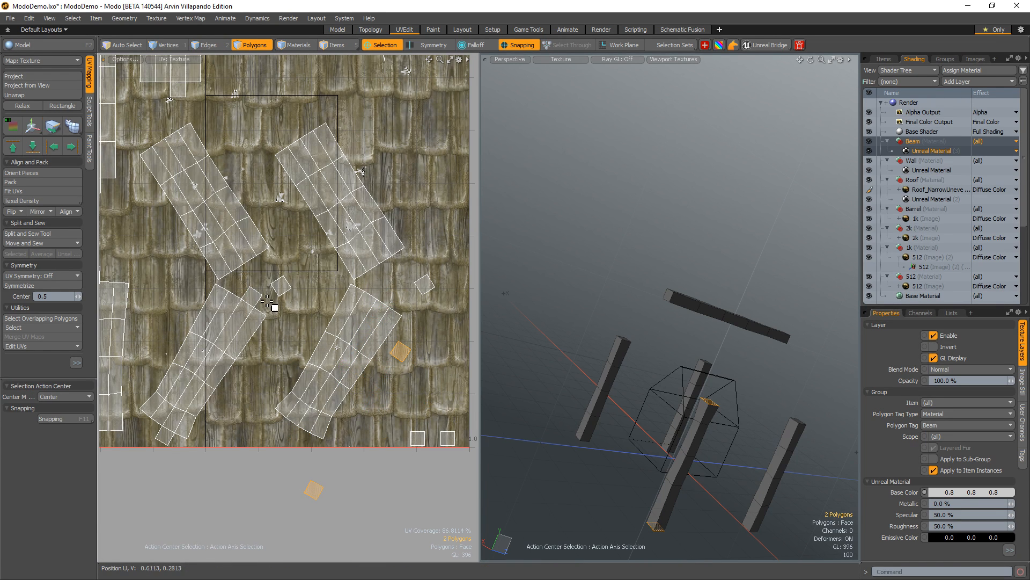
- Detach both end caps of the lower-left diagonal shell and move them down, clear of the shell
key("y")
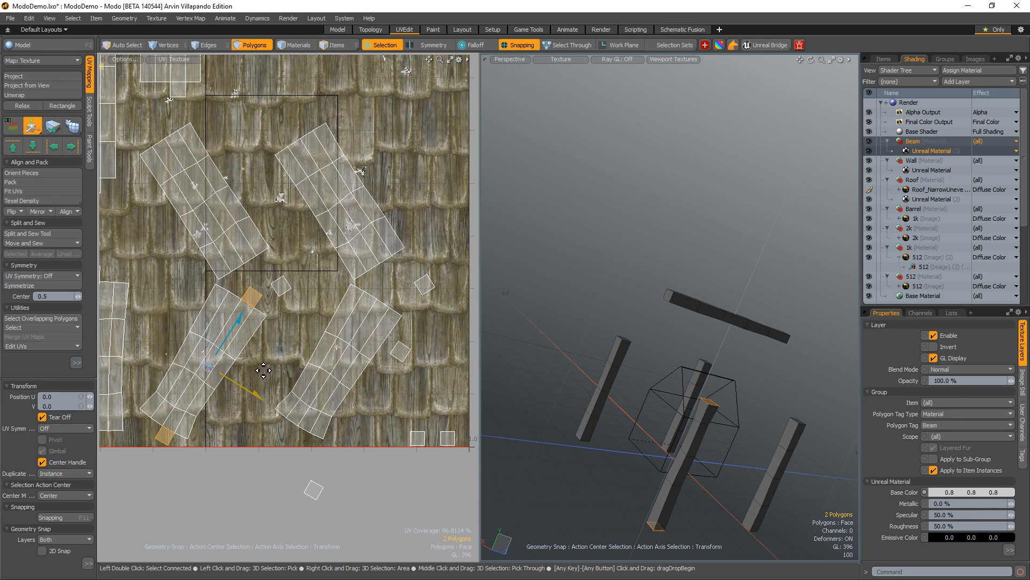
left_click_drag(280, 349, 292, 396)
left_click_drag(184, 350, 316, 371, "alt")
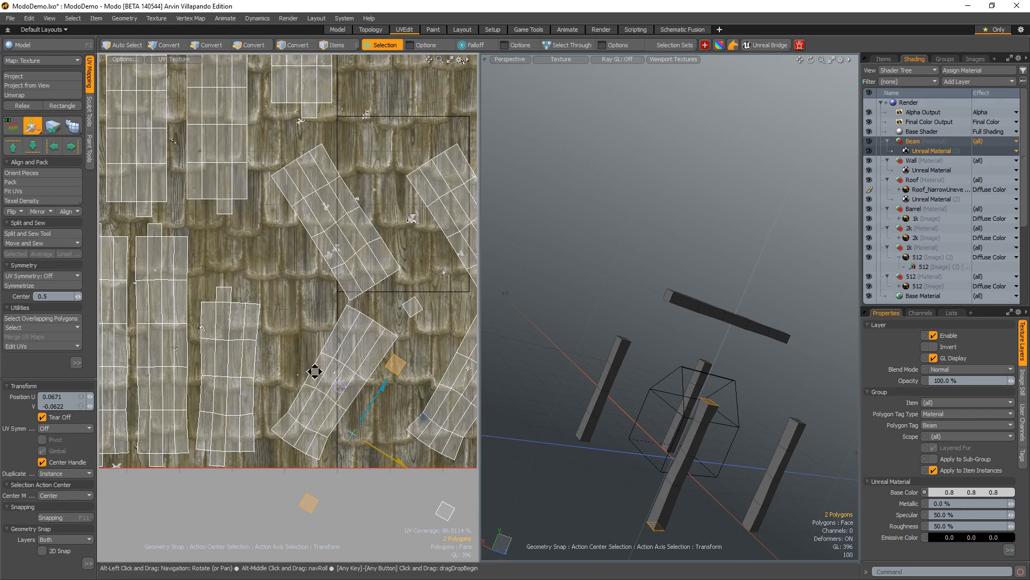
key("space")
- Detach the top and bottom caps of the short wavy shell in the bottom row and move them aside
left_click(225, 294)
left_click(218, 457, "shift")
key("y")
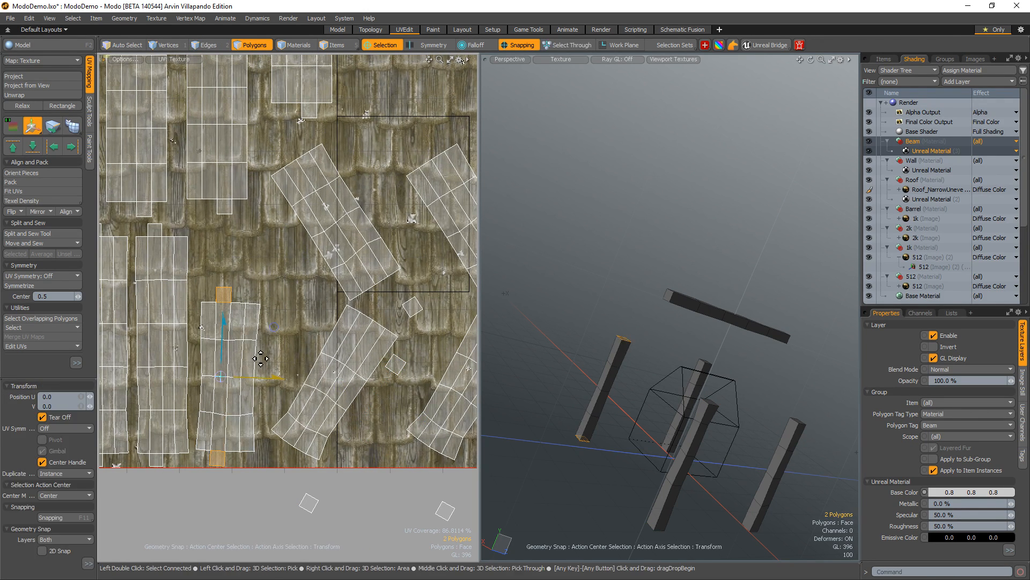
left_click_drag(275, 336, 293, 370)
key("space")
- Detach the top and bottom caps of the second tall shell in the bottom row and move them aside
left_click_drag(151, 229, 203, 248, "alt")
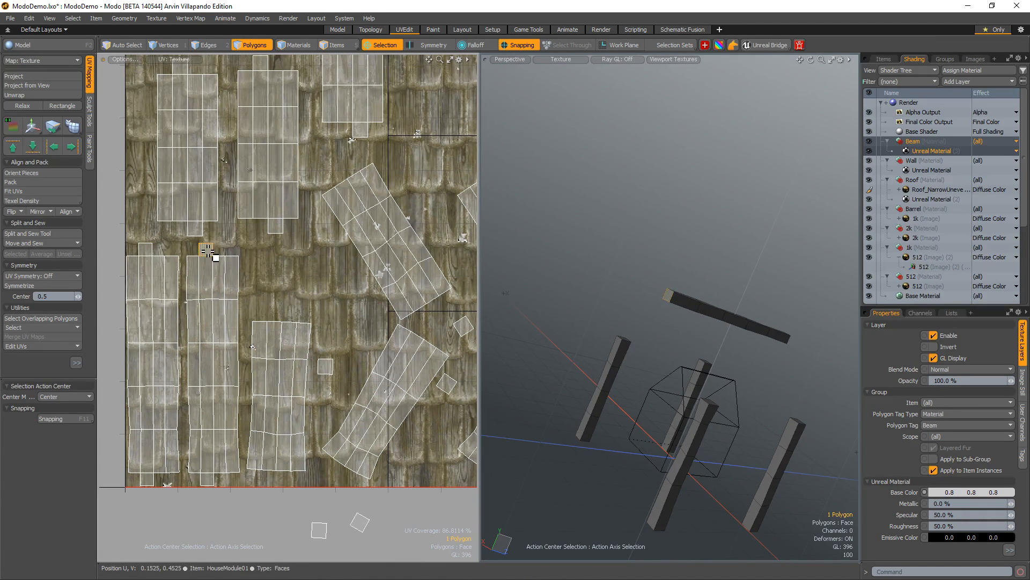
left_click(206, 476, "shift")
key("y")
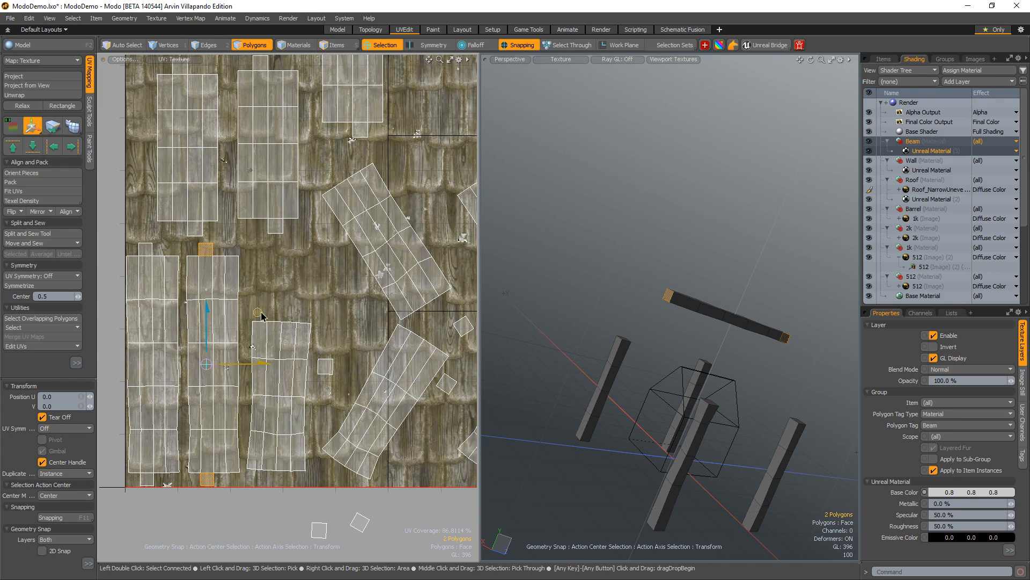
left_click_drag(262, 316, 305, 360)
key("space")
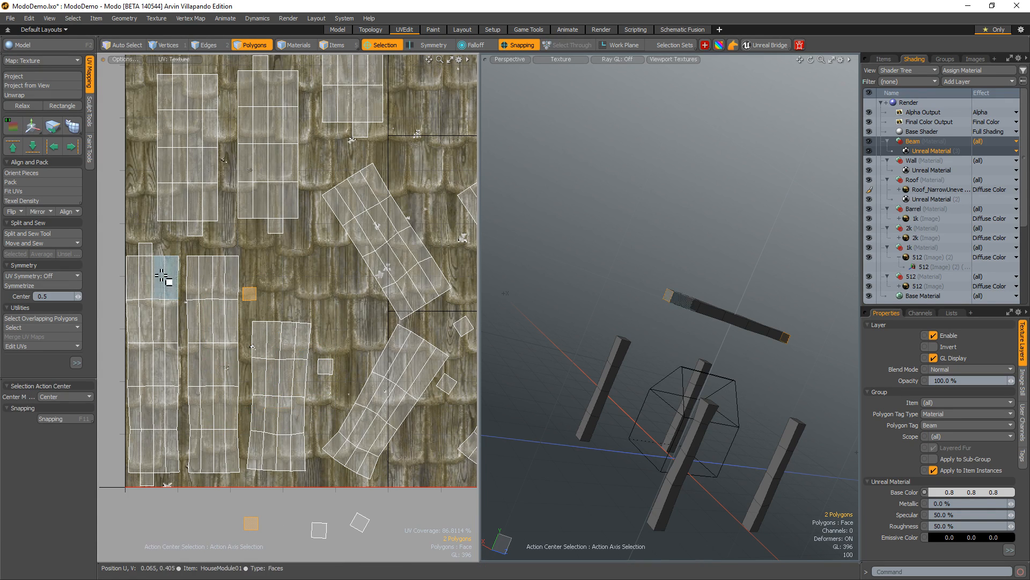
- Detach both end caps of the leftmost tall shell and move them left, outside the UV tile
left_click(147, 248)
left_click(148, 480, "shift")
left_click_drag(164, 437, 224, 459, "alt")
key("w")
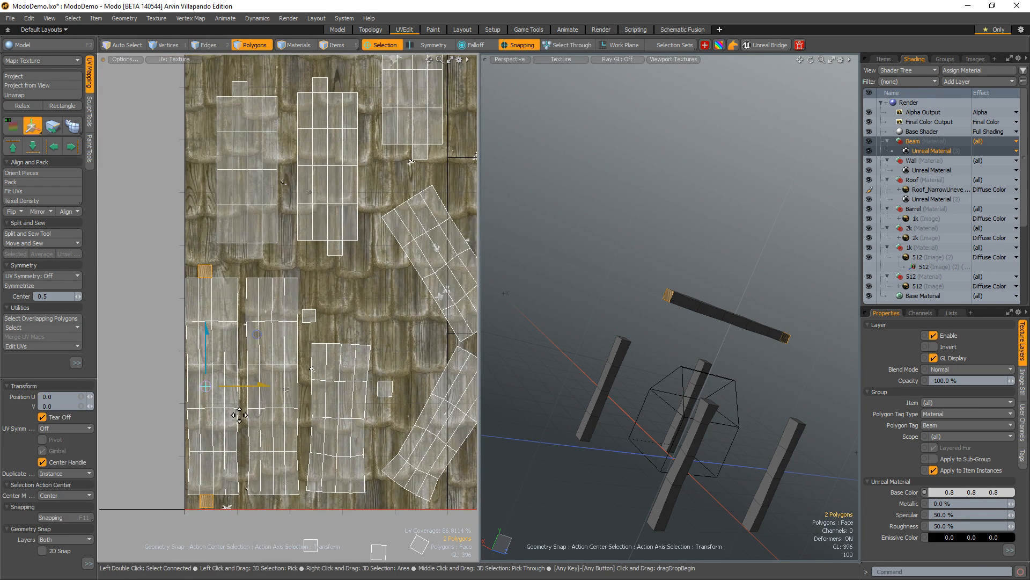
left_click_drag(257, 334, 203, 326)
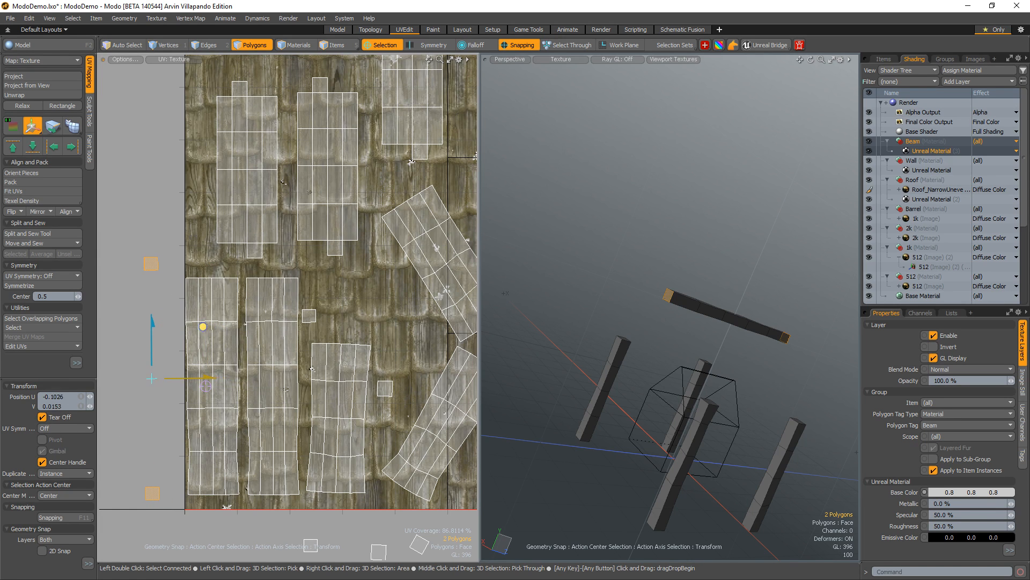
key("space")
- Select all seven capless beam shells, upright and diagonal, and straighten them into upright rectangles with the Rectangle command
double_click(237, 323)
double_click(278, 338, "shift")
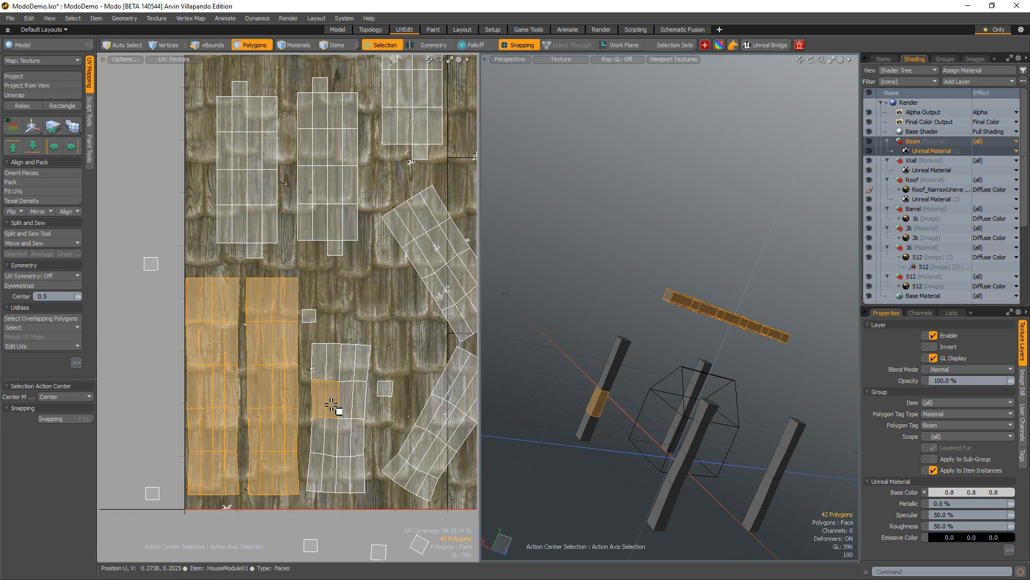
double_click(336, 410, "shift")
left_click_drag(376, 404, 207, 381, "alt")
double_click(295, 391, "shift")
double_click(420, 370, "shift")
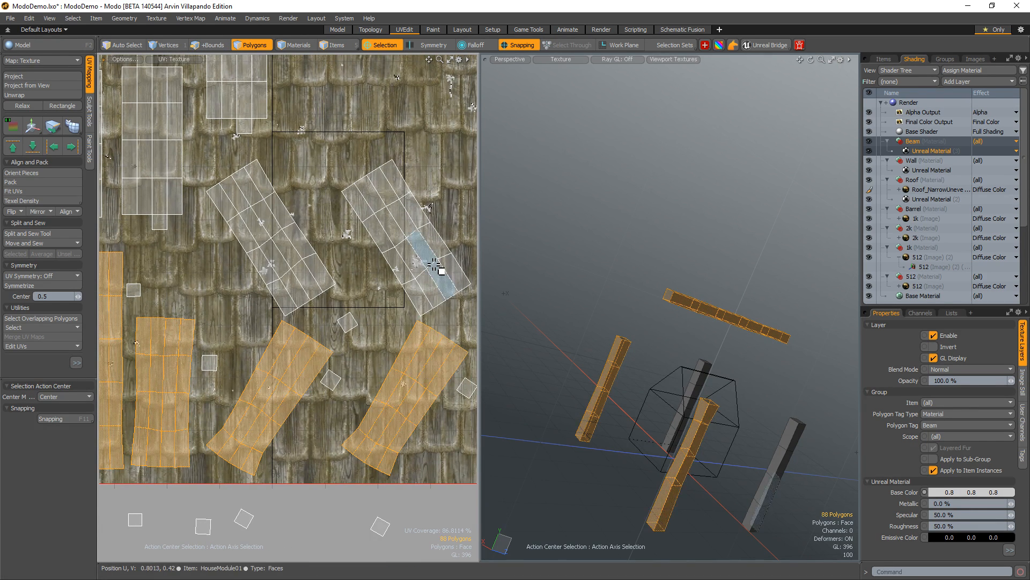
double_click(426, 246, "shift")
double_click(283, 237, "shift")
key("a")
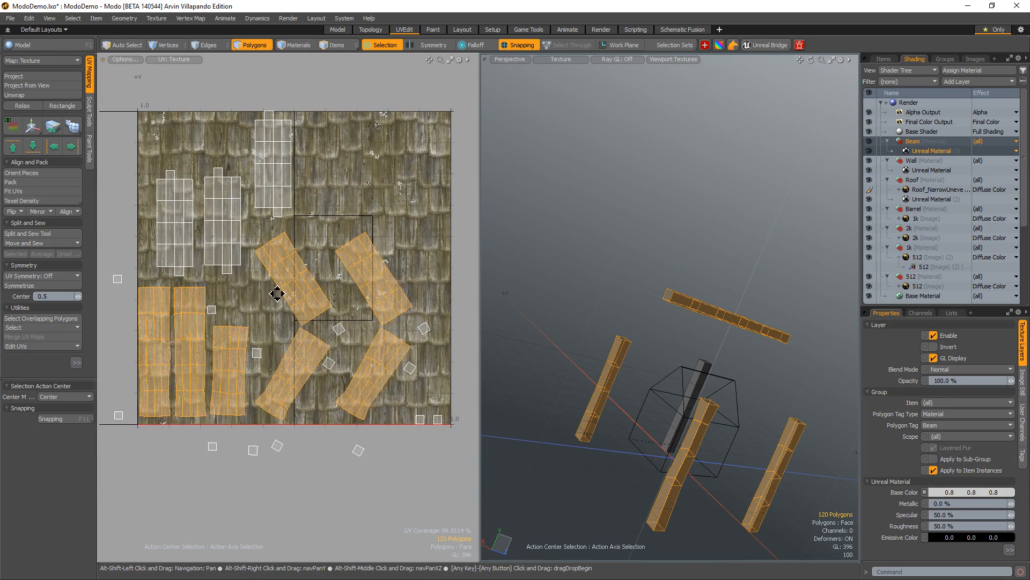
left_click(62, 106)
- Move and sew the detached caps onto the leftmost tall strip's top and bottom edges, connecting to Selected with Scale on
scroll(211, 343, "up", 3)
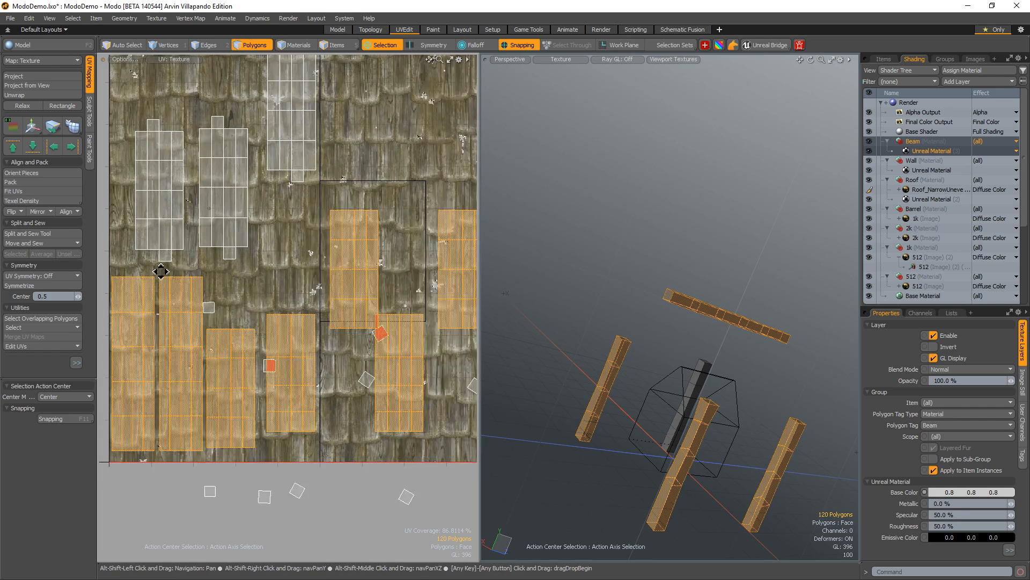
left_click_drag(163, 273, 201, 287, "alt")
key("2")
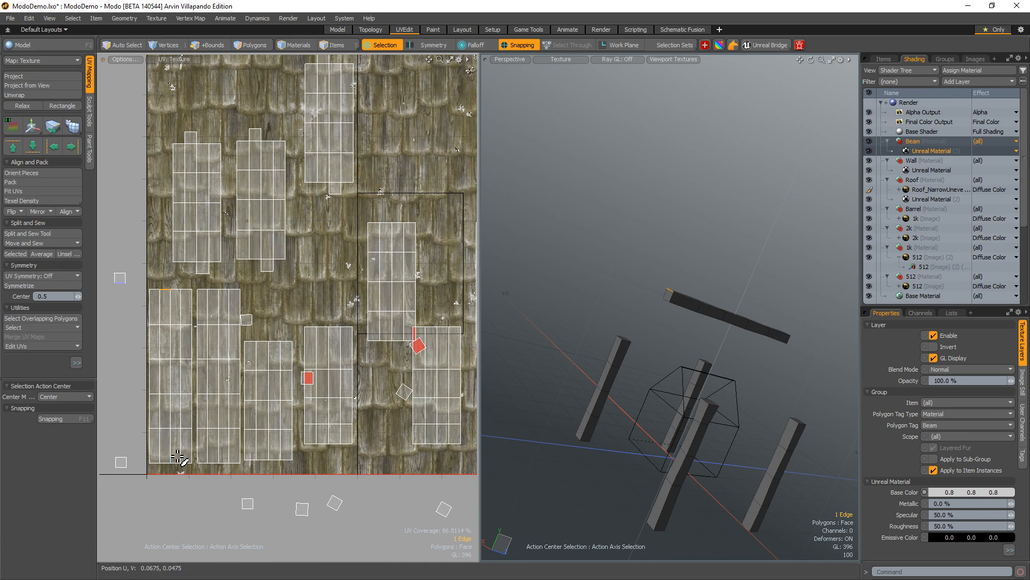
right_click(176, 463)
left_click(184, 485)
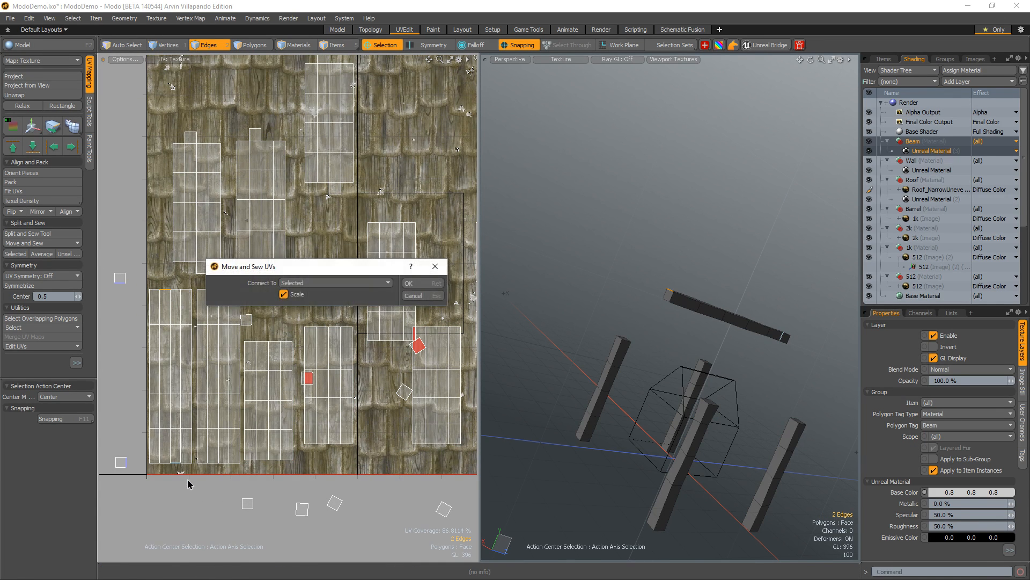
key("Return")
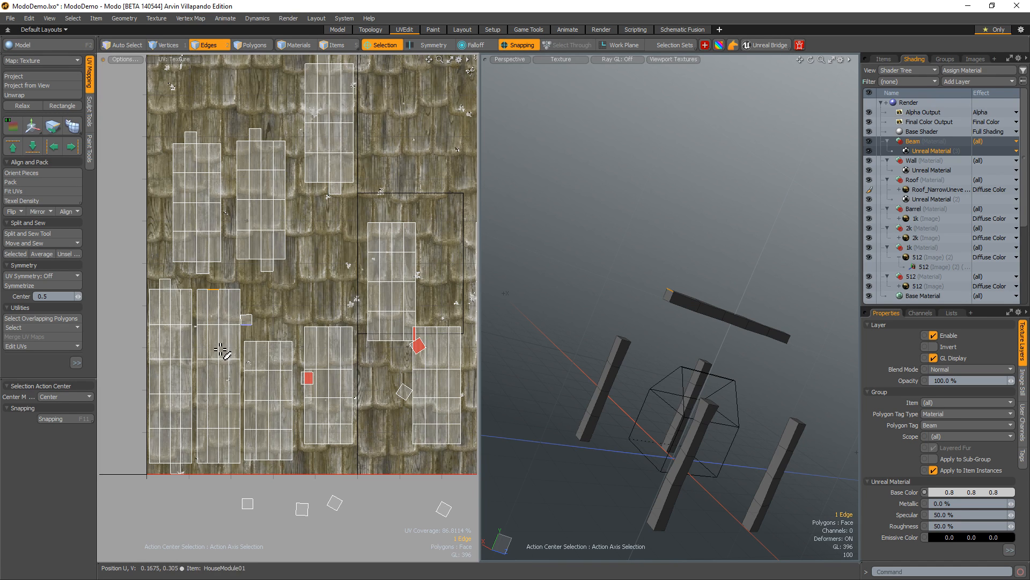
- Move and sew the detached end caps onto the second tall strip and the short strip beside it
right_click(226, 467)
left_click(226, 486)
key("Return")
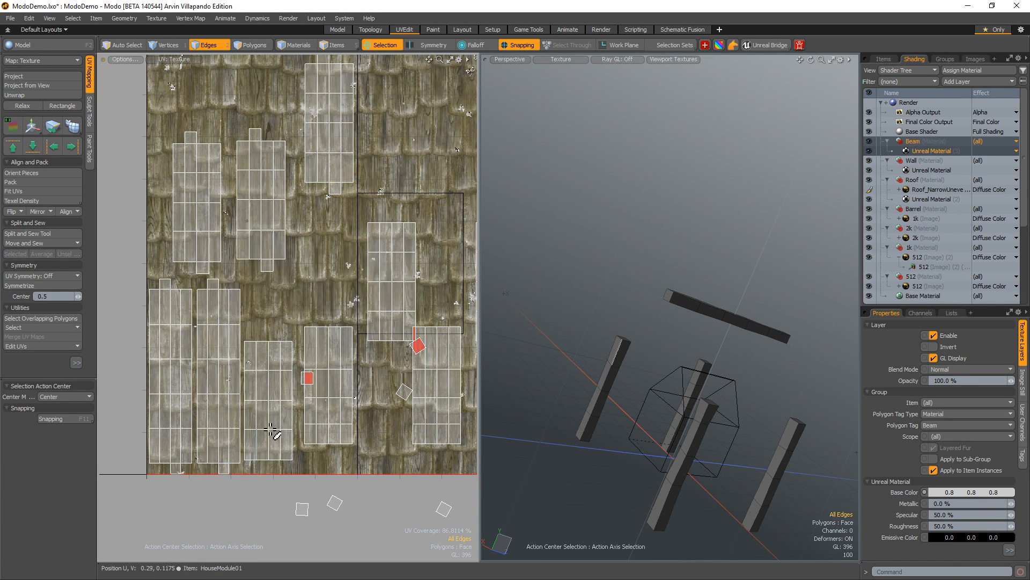
right_click(279, 462)
left_click(283, 482)
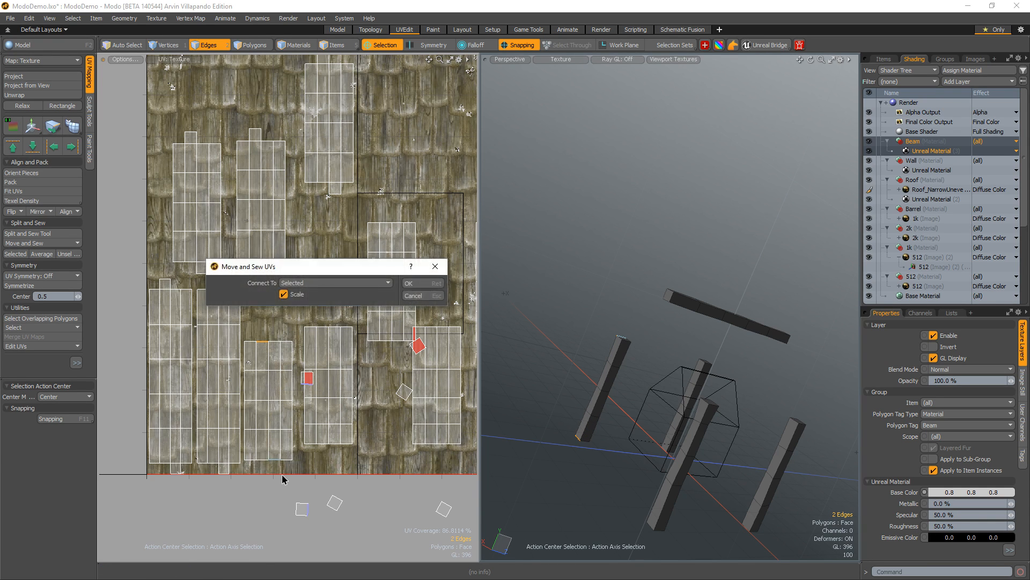
key("Return")
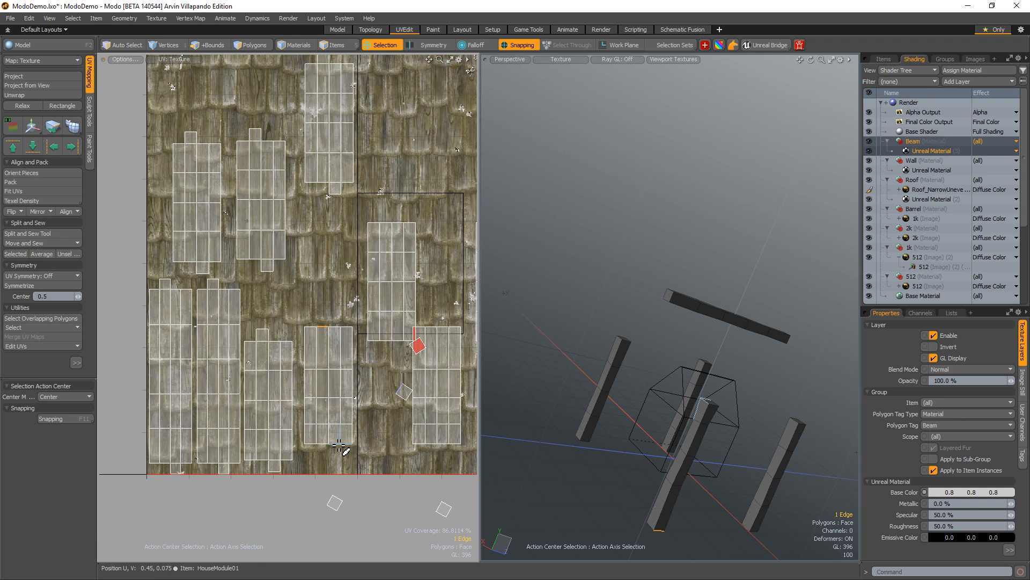
- Move and sew the detached caps onto the top and bottom edges of the fourth strip in the bottom row
left_click(339, 443, "shift")
left_click(349, 448, "ctrl")
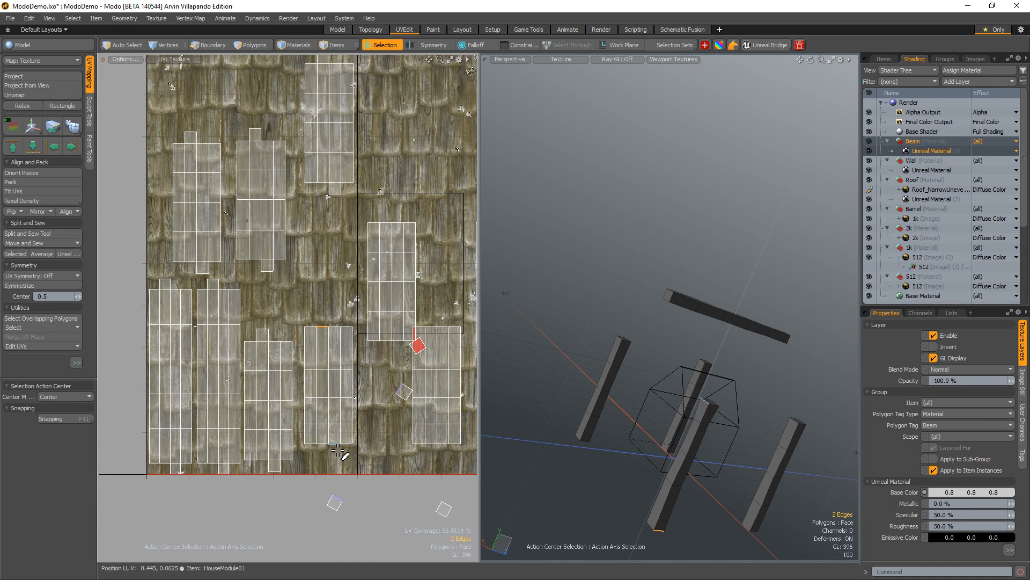
right_click(340, 453)
left_click(340, 454)
key("Return")
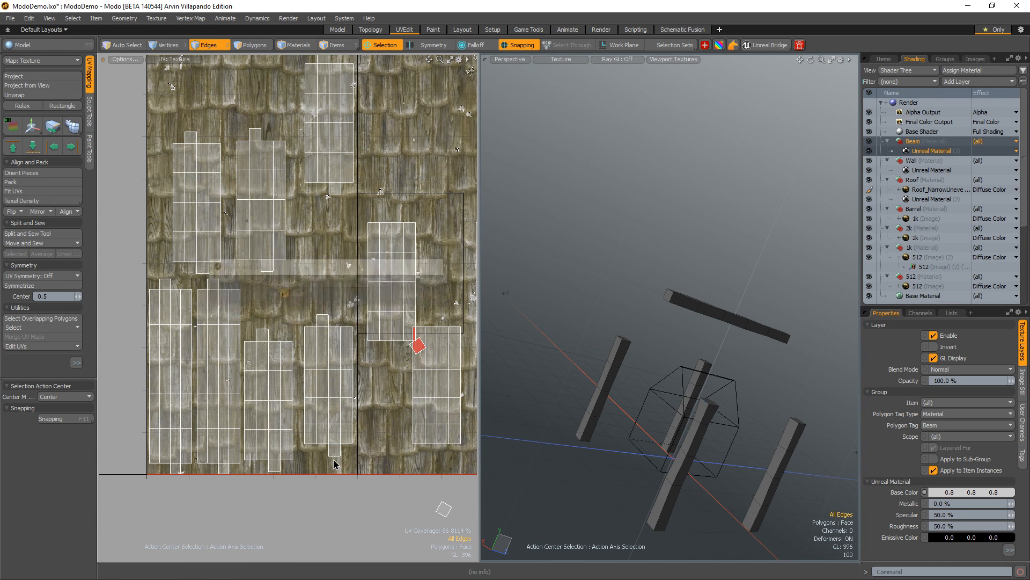
- Move and sew the end caps onto the left one of the two upper newly straightened strips
scroll(393, 268, "up", 5)
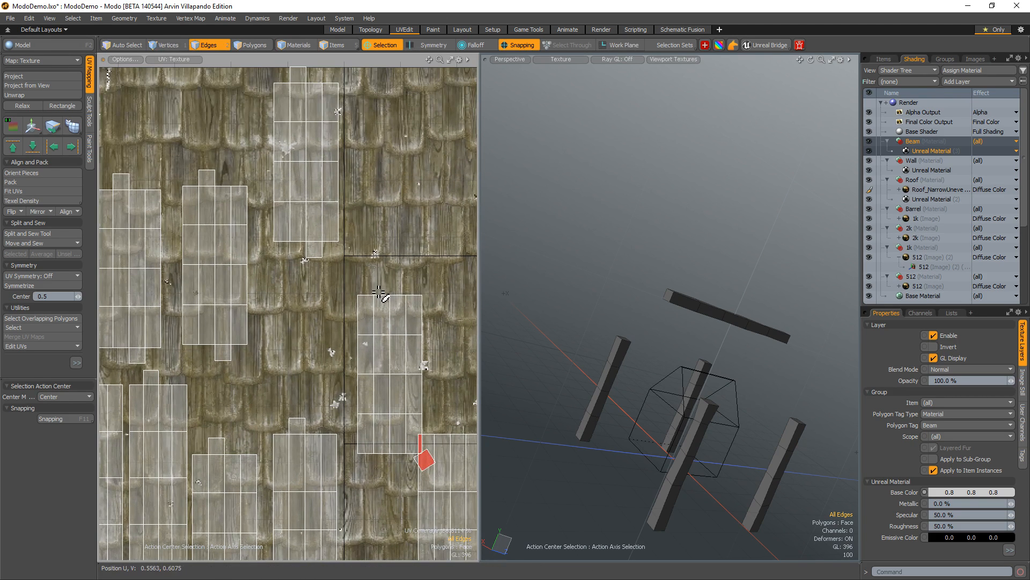
right_click(402, 455)
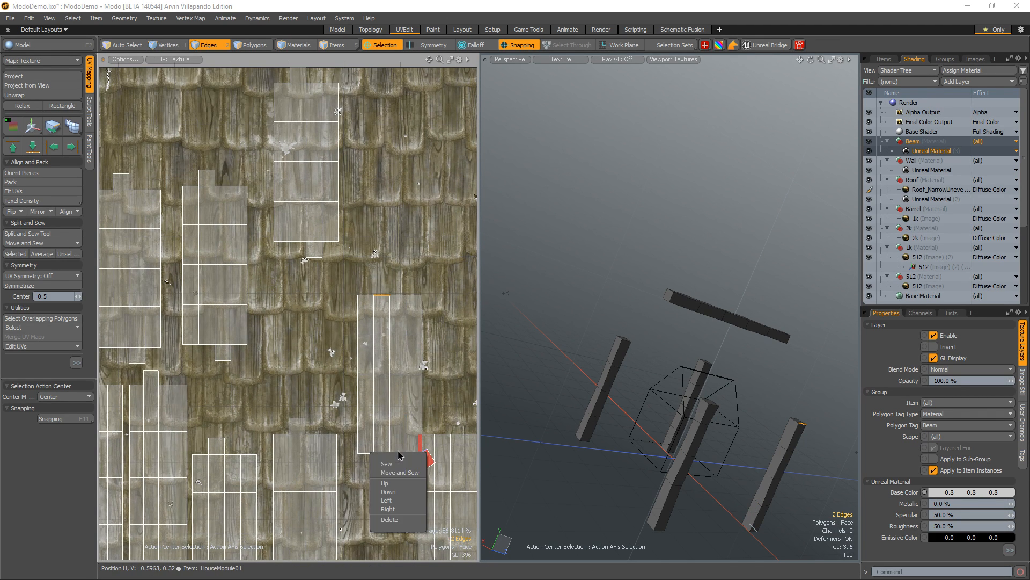
left_click(402, 475)
key("Return")
- Move and sew the end caps onto the rightmost strip in the bottom row
middle_click_drag(444, 489, 389, 357)
middle_click_drag(366, 504, 329, 459)
right_click(329, 459)
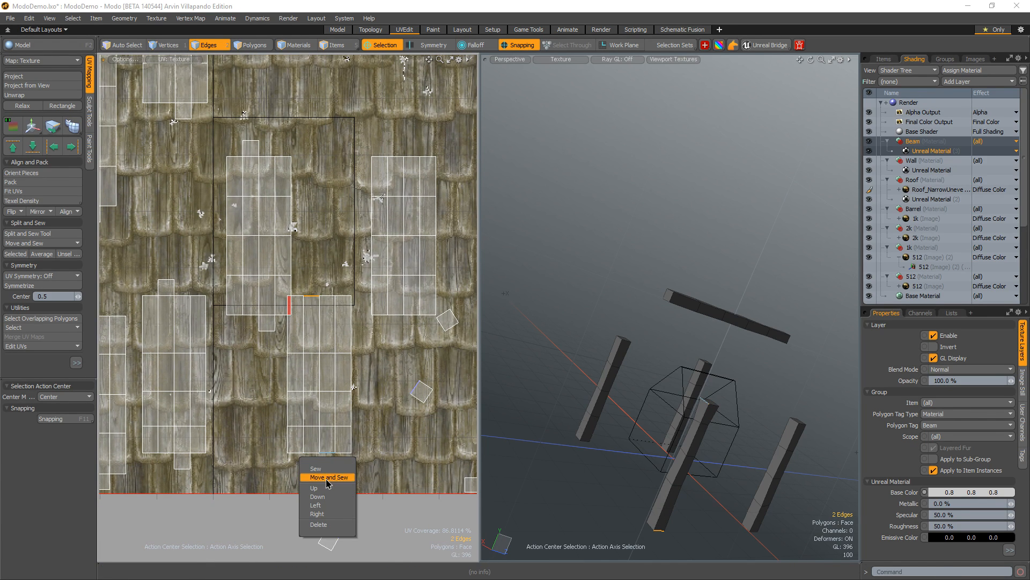
left_click(325, 478)
key("Return")
- Move and sew the last detached caps onto the top and bottom edges of the upper-right strip
middle_click_drag(411, 180, 313, 326)
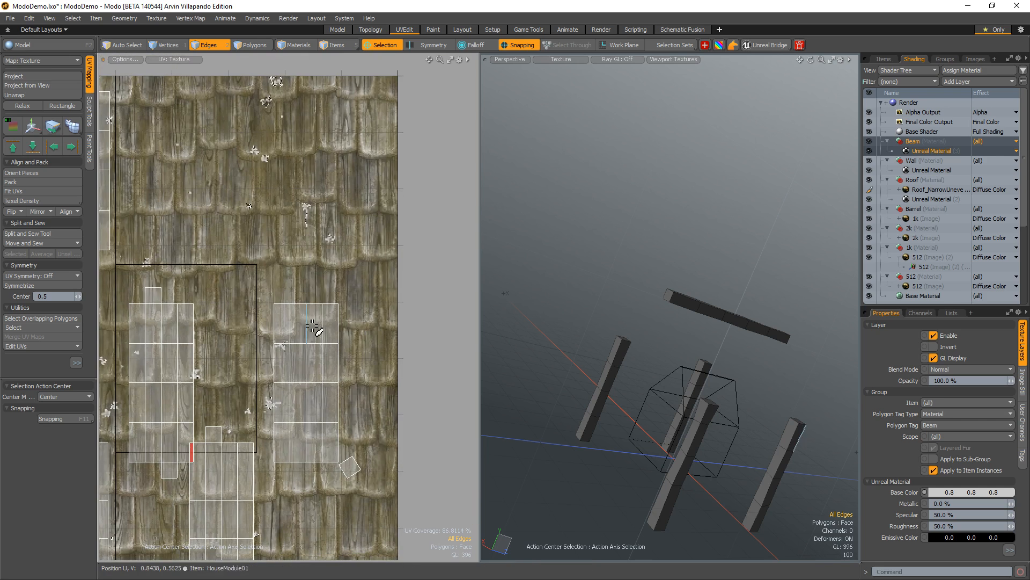
left_click(315, 462)
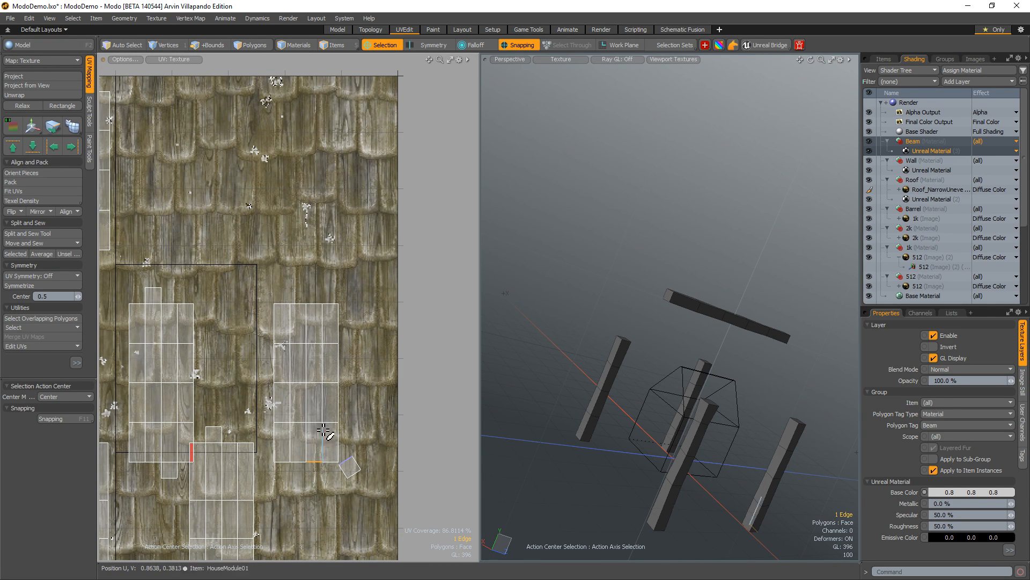
right_click(299, 308)
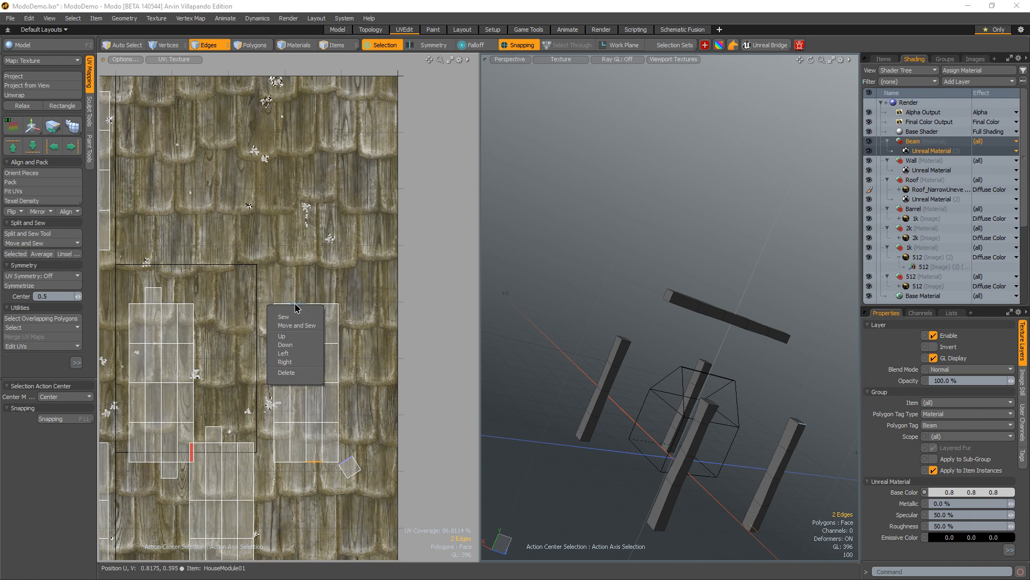
left_click(295, 327)
left_click(419, 287)
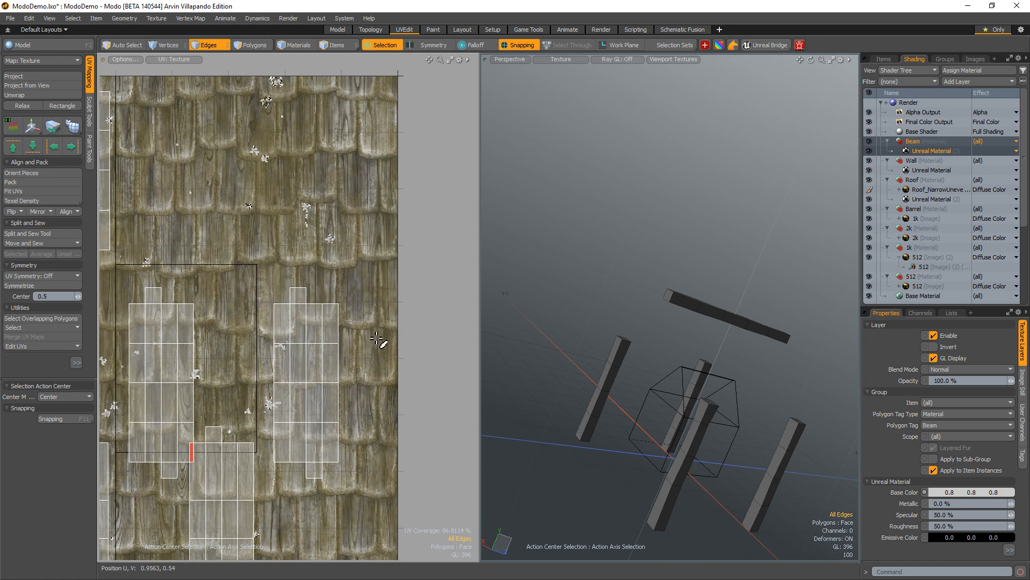
- Save the scene, then select all the beam polygons and assign them the 512 material
key("ctrl+s")
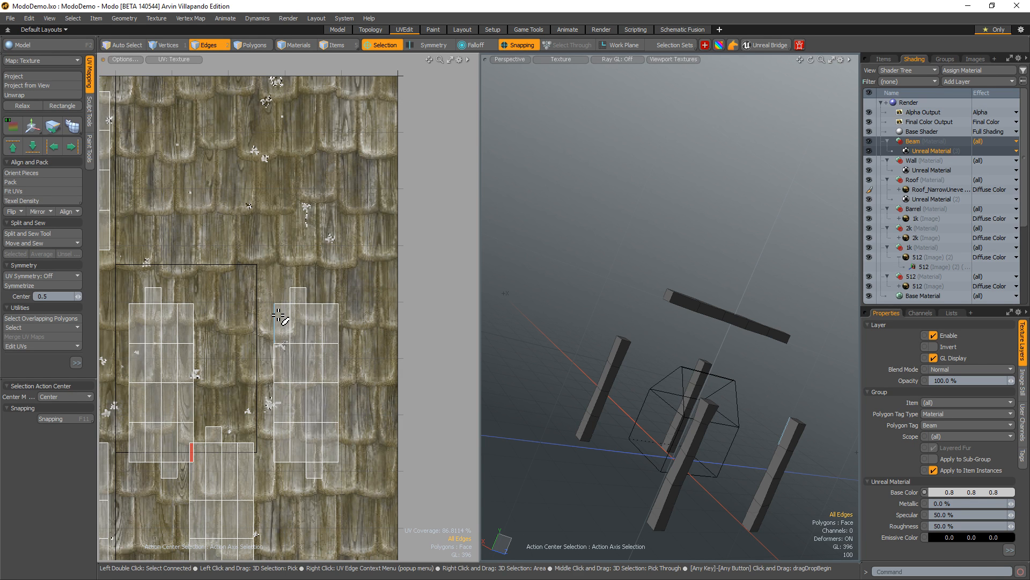
scroll(299, 264, "down", 4)
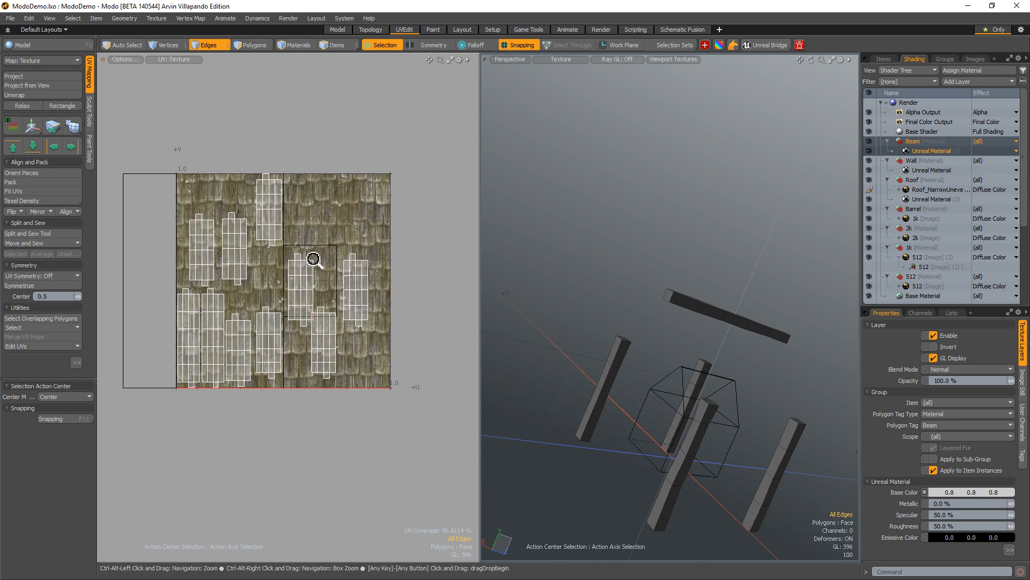
left_click_drag(732, 357, 652, 356, "alt")
key("3")
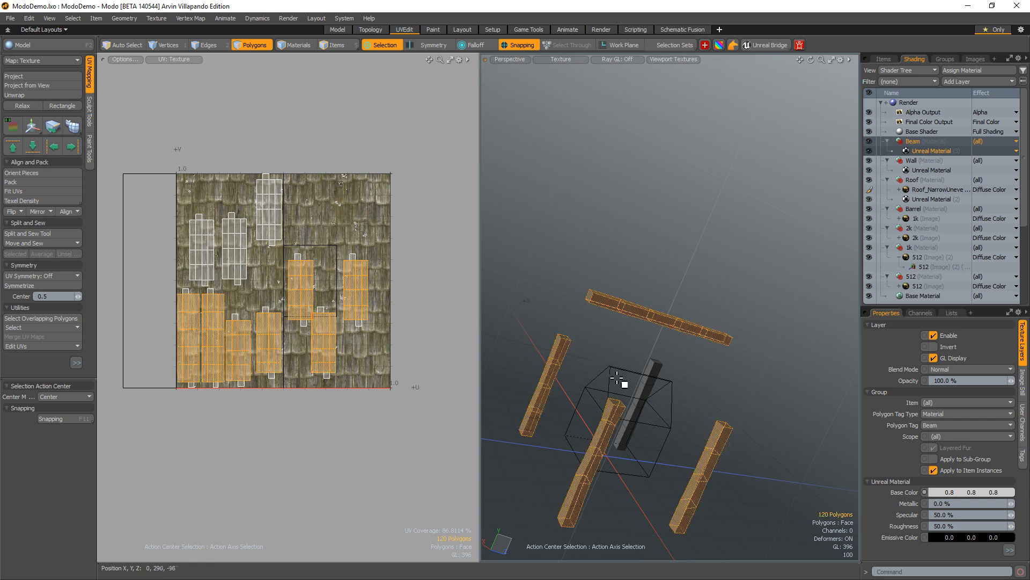
key("ctrl+a")
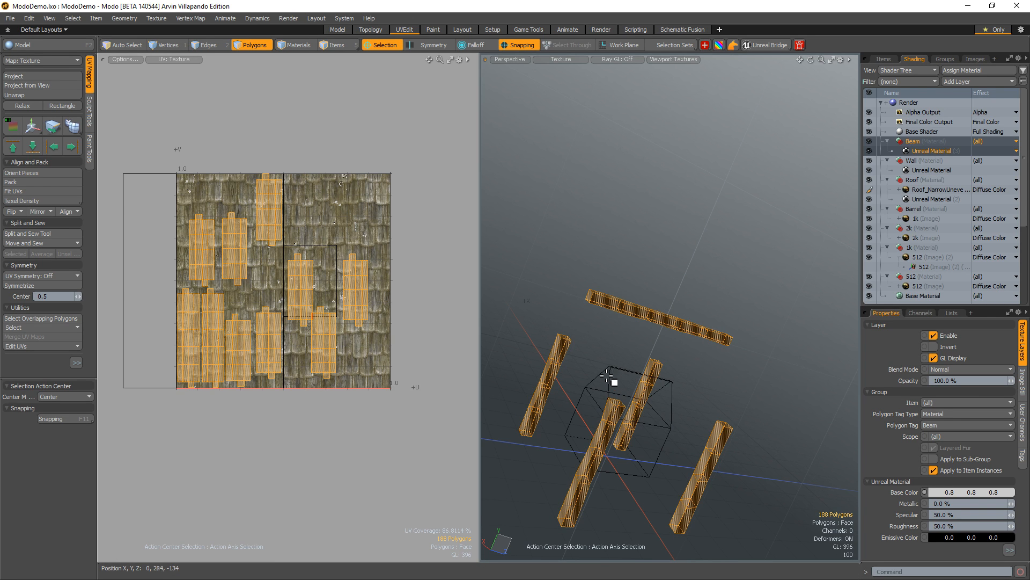
key("m")
left_click(388, 247)
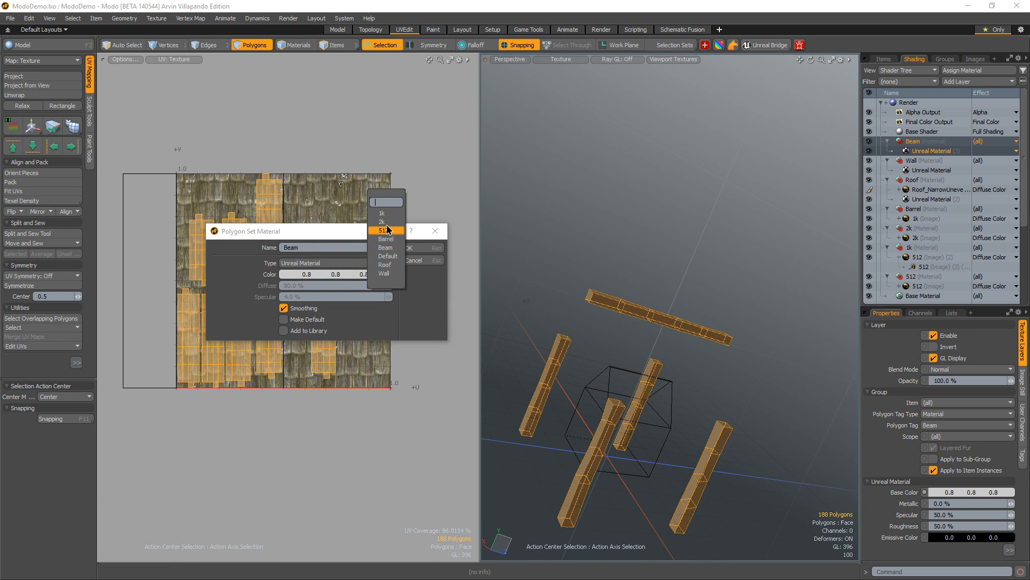
left_click(385, 230)
left_click(418, 248)
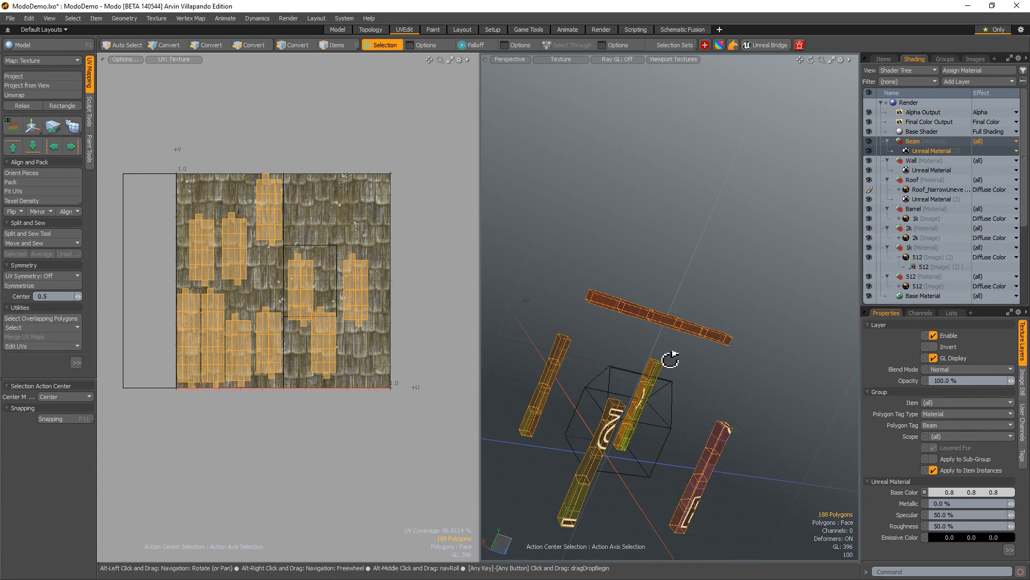
- Try rotating both UV shells of the beam crossing the box's edge together
left_click_drag(667, 356, 617, 355, "alt")
left_click_drag(624, 354, 621, 356, "alt")
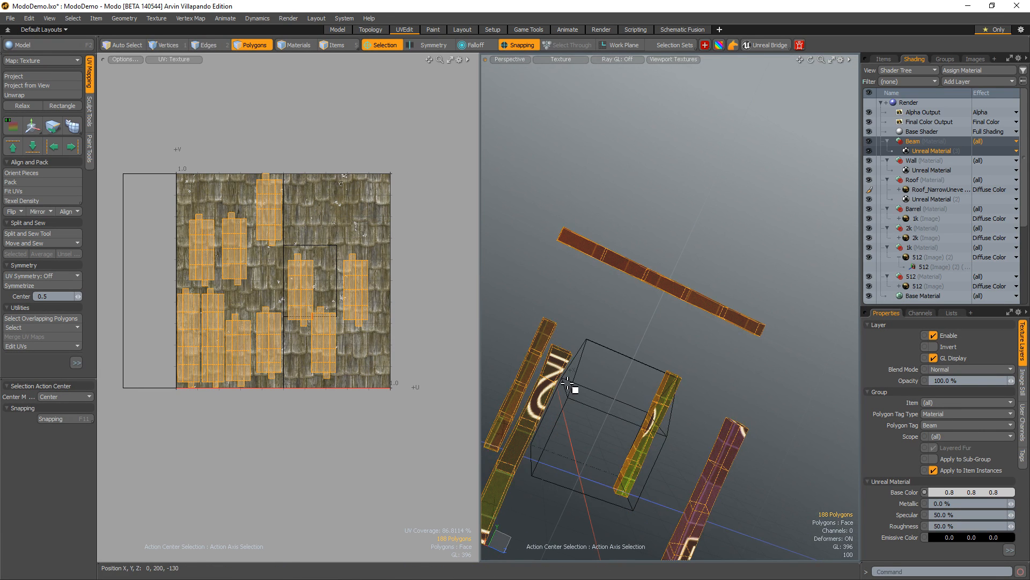
double_click(559, 400)
left_click_drag(658, 421, 753, 363, "alt+shift")
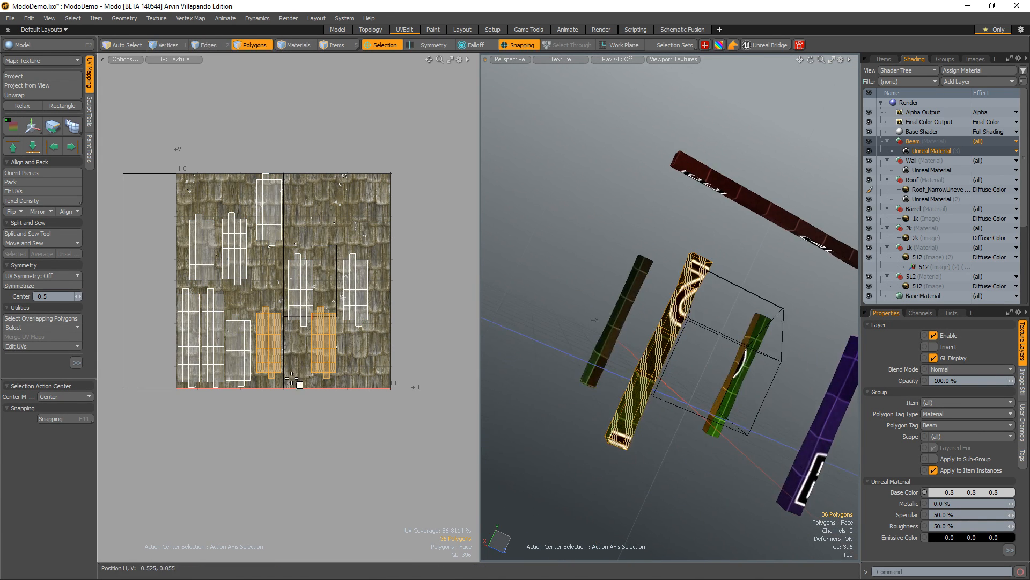
key("e")
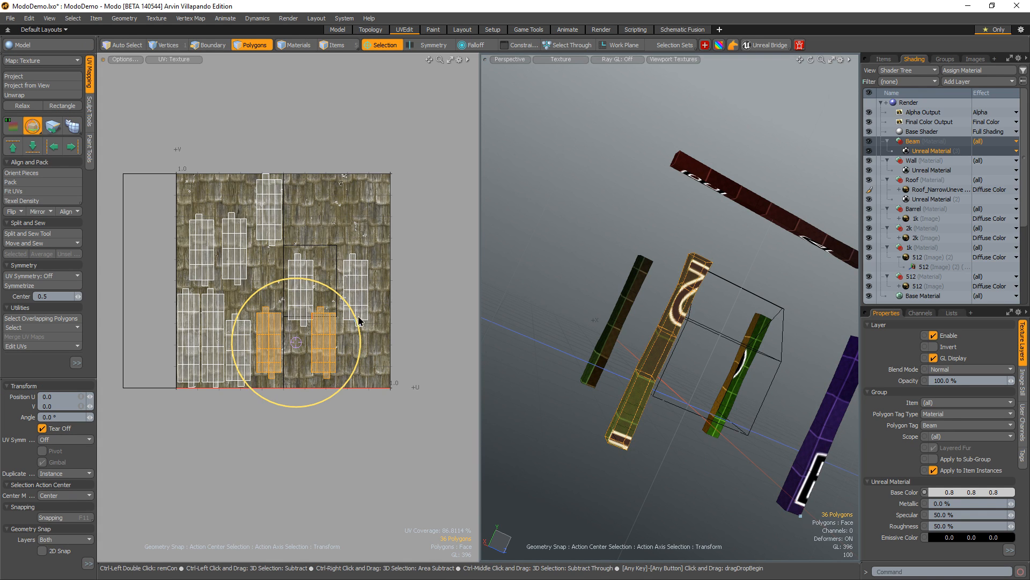
left_click_drag(357, 317, 299, 361)
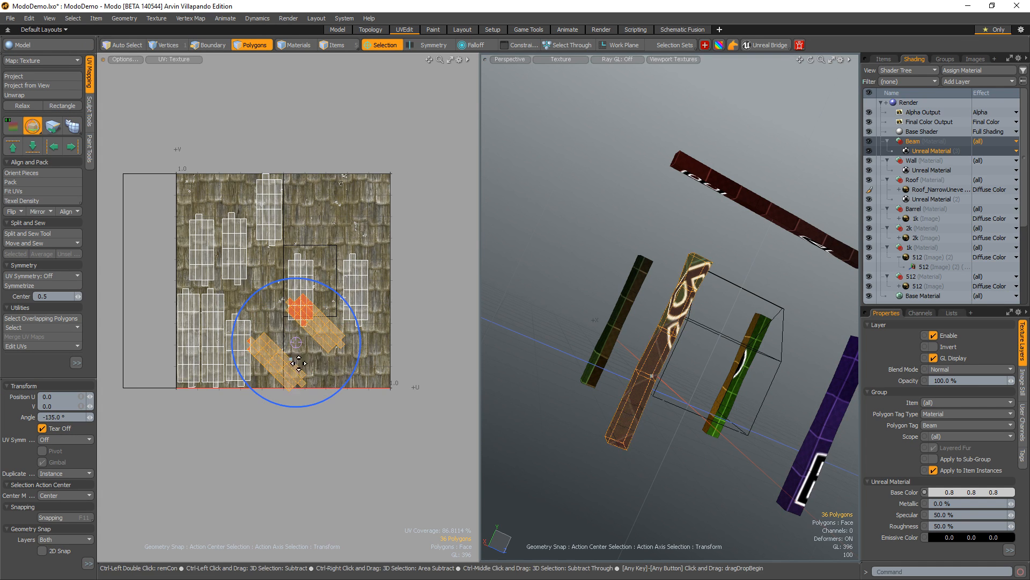
key("ctrl+z")
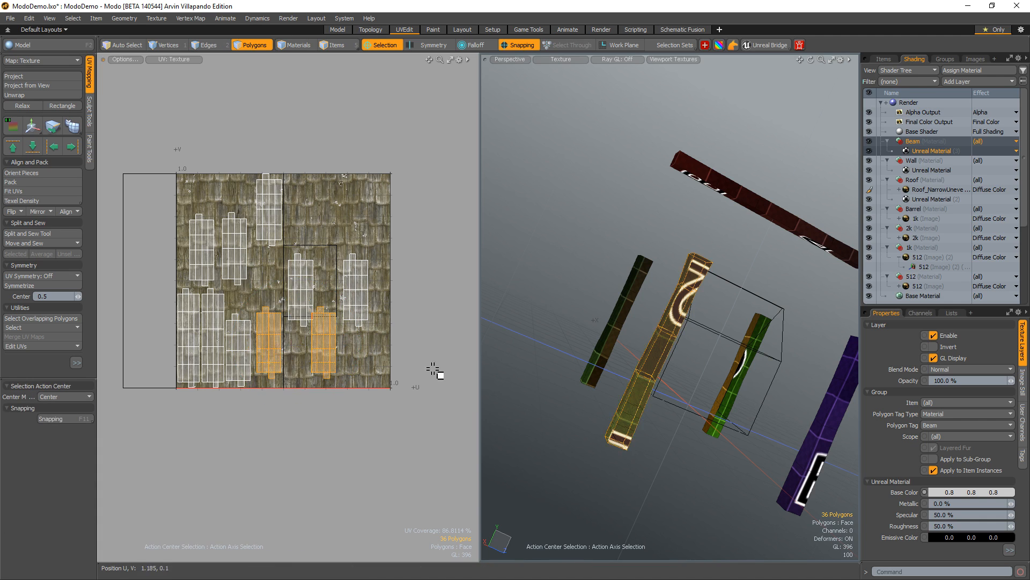
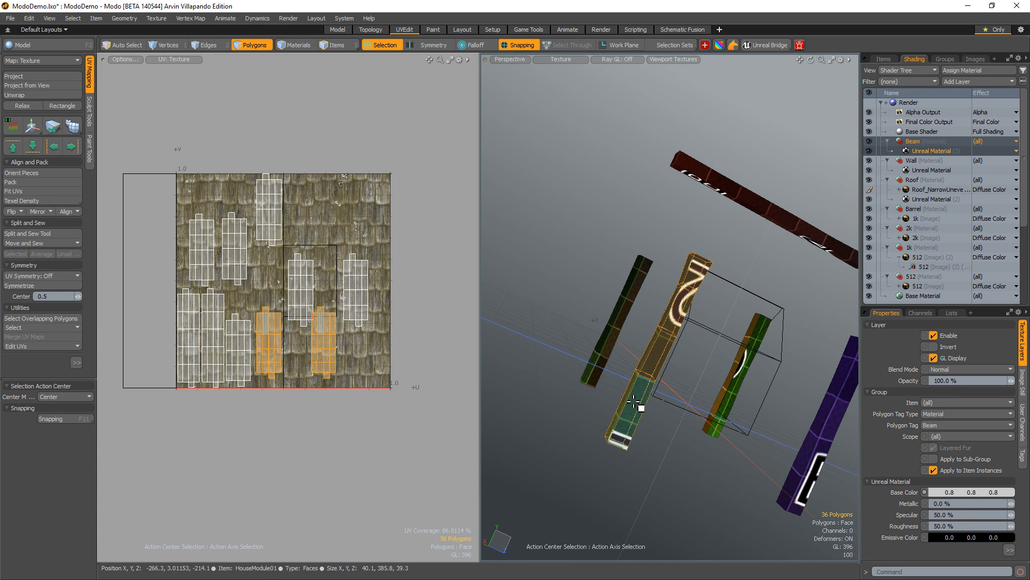
- Rotate the right one of the beam's two bottom-row UV shells by -180° and hide the duplicate beam using the left shell
left_click(319, 368)
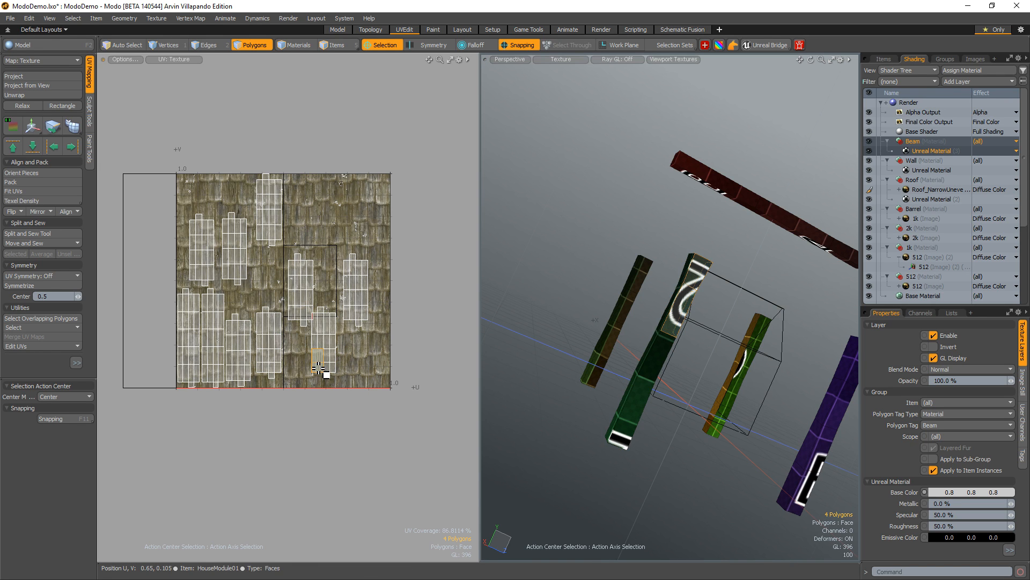
double_click(319, 368)
key("y")
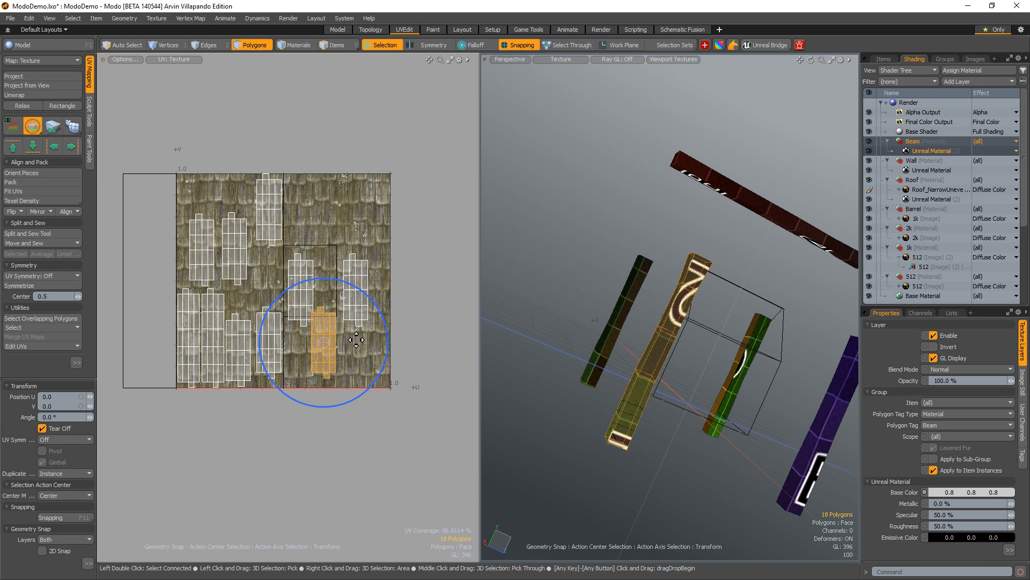
left_click_drag(378, 309, 229, 413, "ctrl")
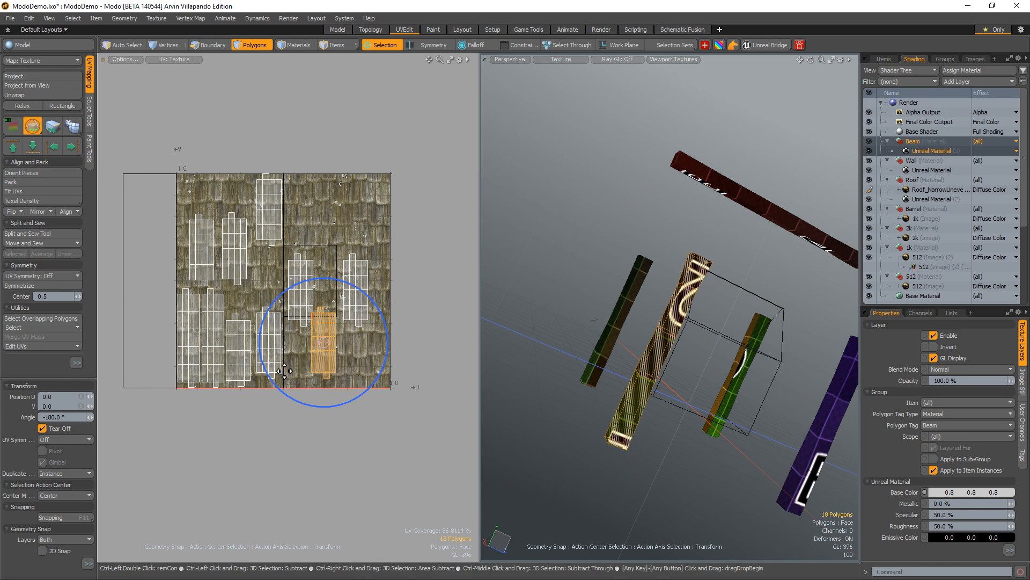
key("space")
double_click(275, 324)
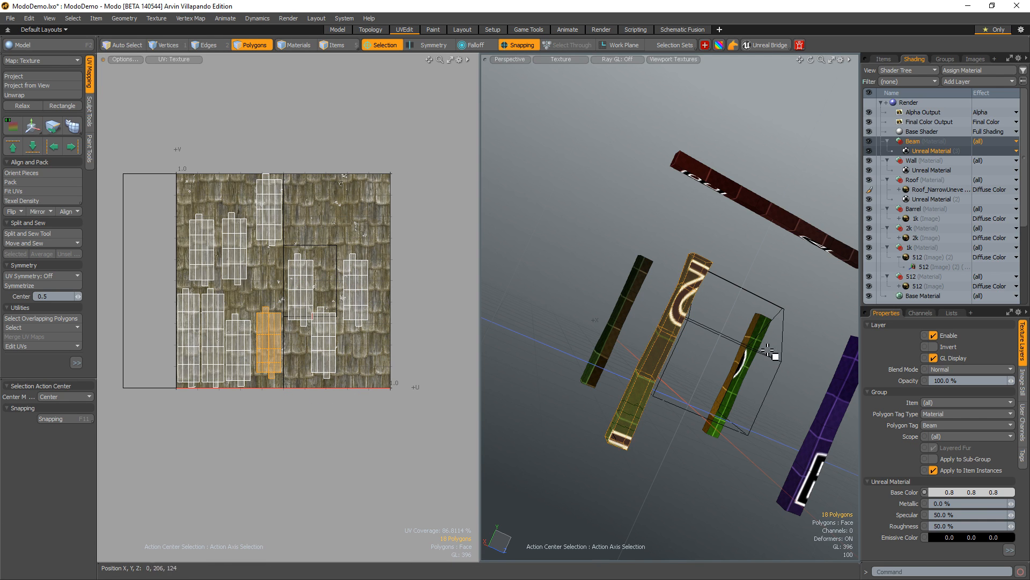
left_click(697, 351)
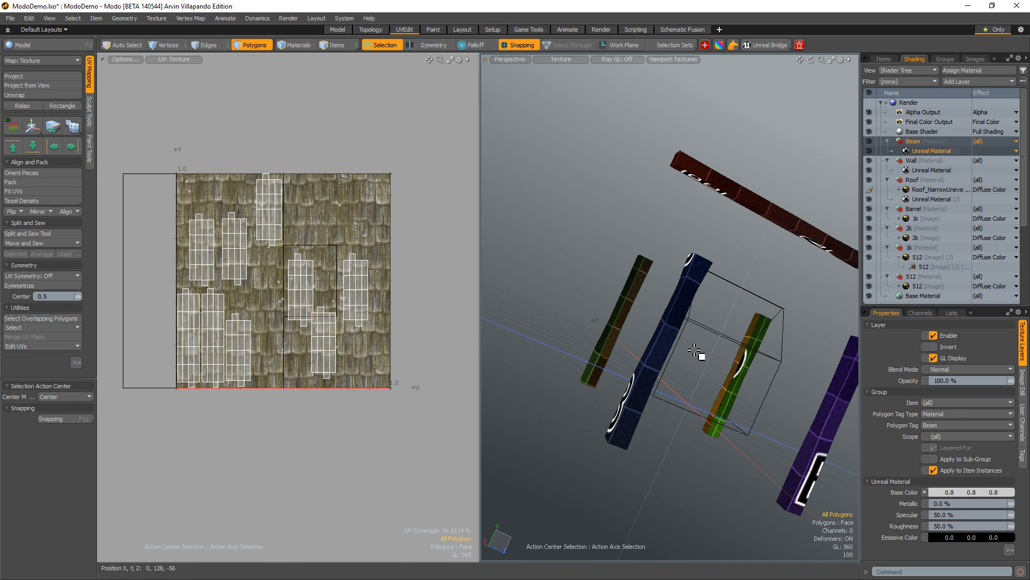
- Try rotating the beam's remaining UV shell once more with the UV rotate tool
double_click(330, 355)
key("y")
left_click_drag(359, 317, 325, 346, "ctrl")
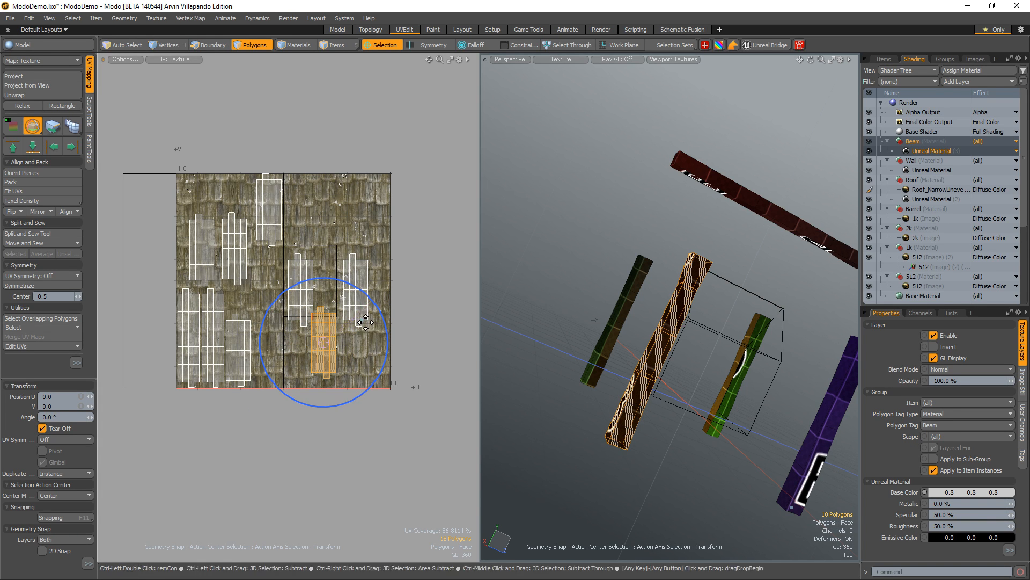
key("space")
- Try hiding both overlapping copies of the small beam beside the blue one, then undo the hiding
left_click_drag(437, 356, 330, 361, "alt")
left_click_drag(746, 379, 716, 375, "alt")
double_click(616, 324)
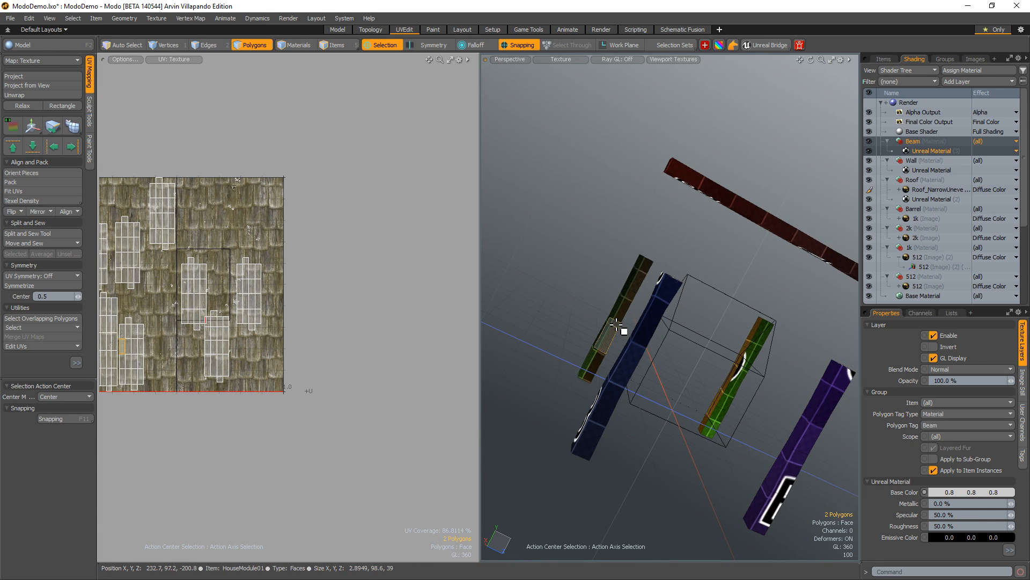
key("h")
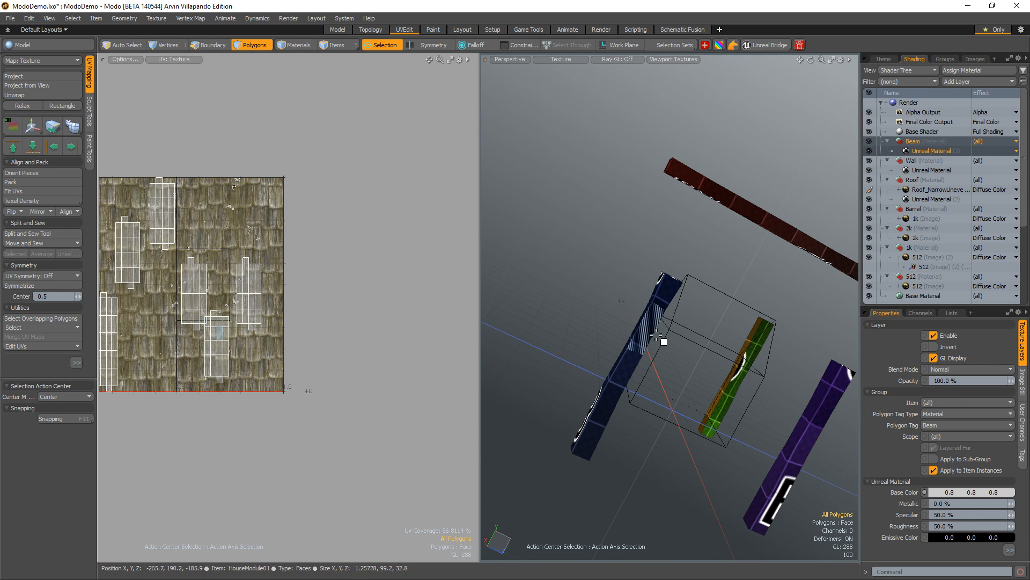
key("ctrl+z")
- Hide the duplicate beams whose UV shells are the upper-left strip, the leftmost bottom strip and the second upper strip
left_click_drag(294, 359, 399, 361, "alt")
double_click(206, 273)
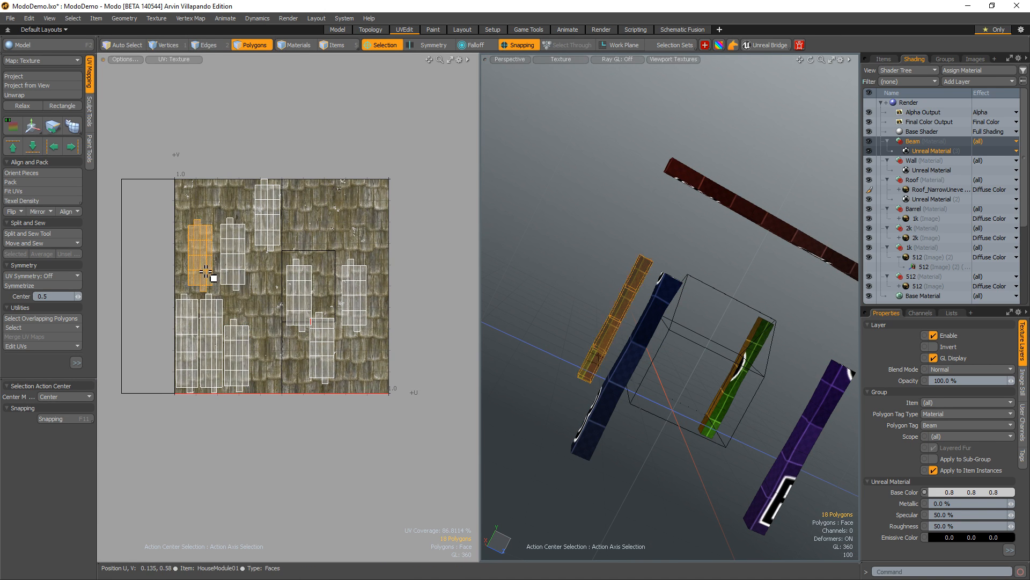
key("h")
double_click(187, 348)
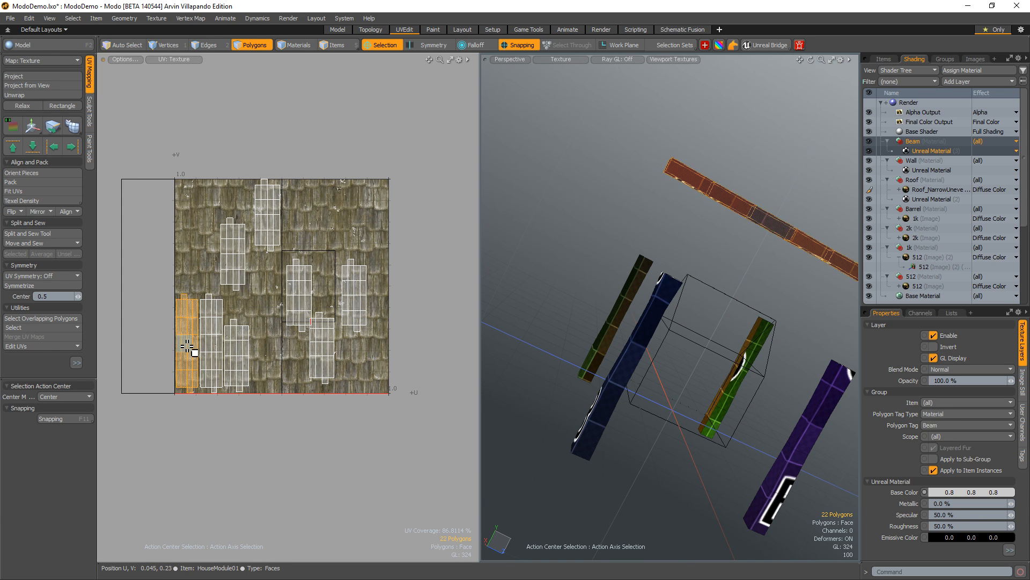
key("h")
double_click(239, 262)
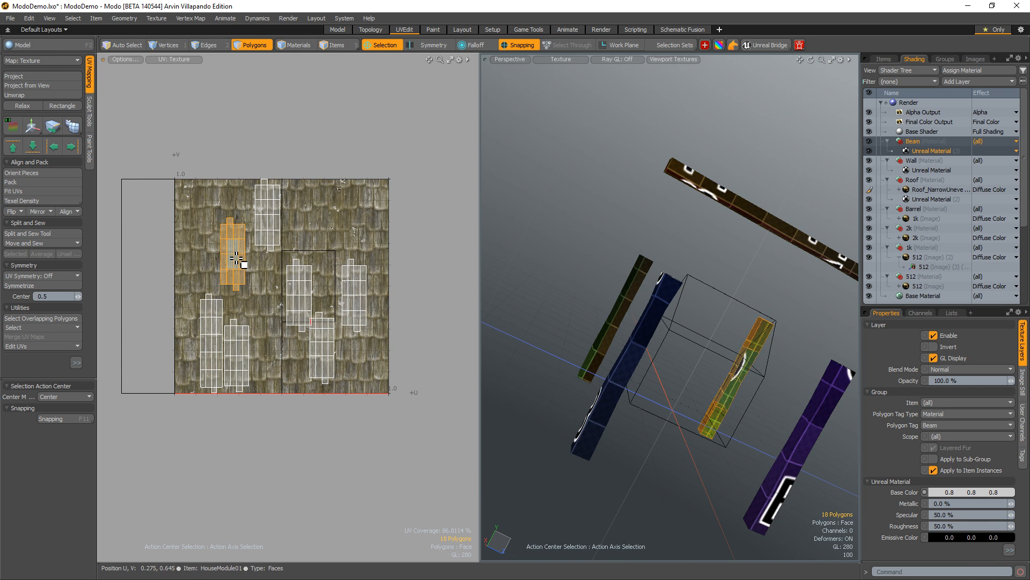
key("h")
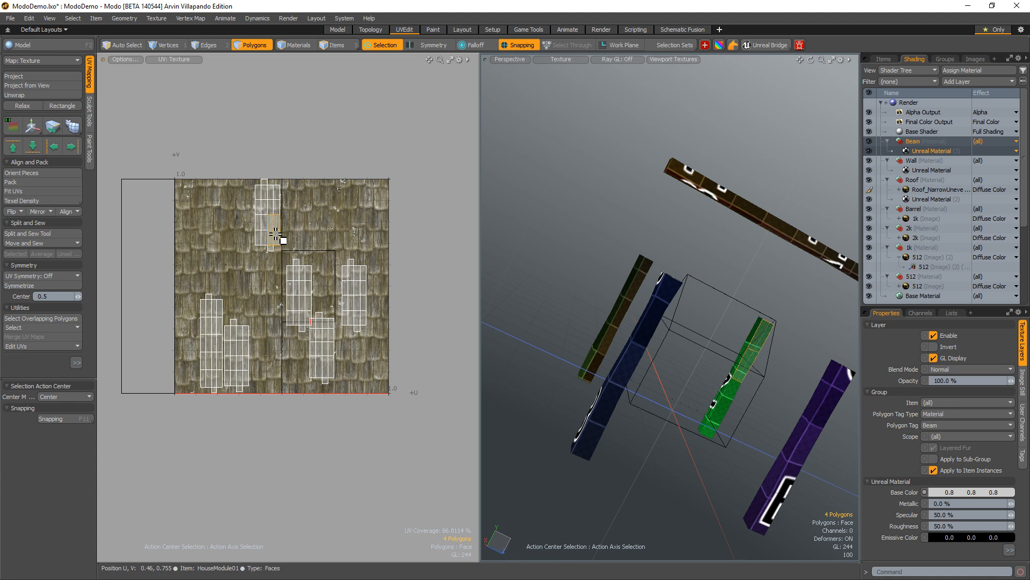
- Hide the duplicate beam whose UV shell is the strip left of the rightmost upper one
double_click(215, 356)
left_click(259, 359)
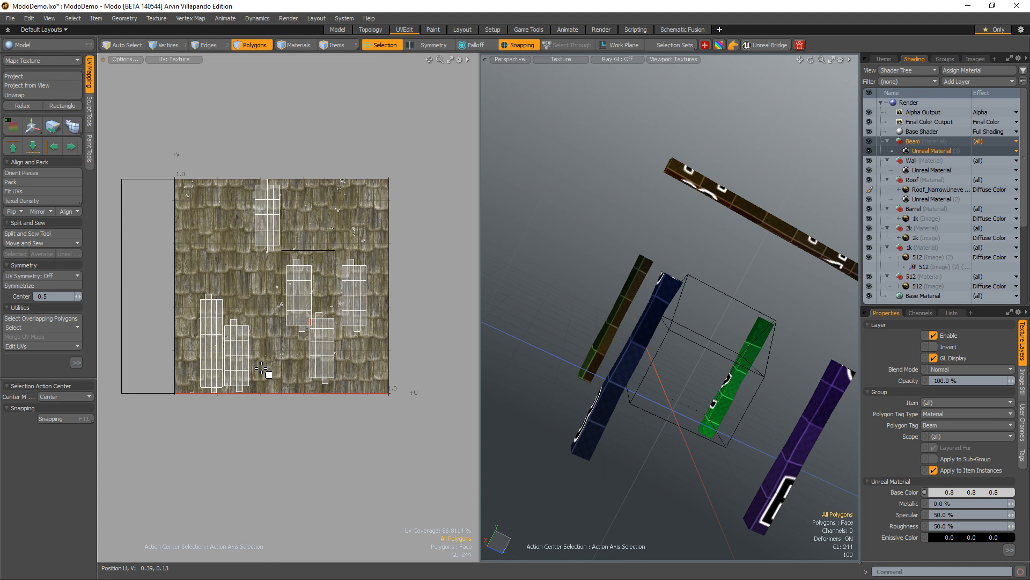
double_click(237, 368)
double_click(303, 298)
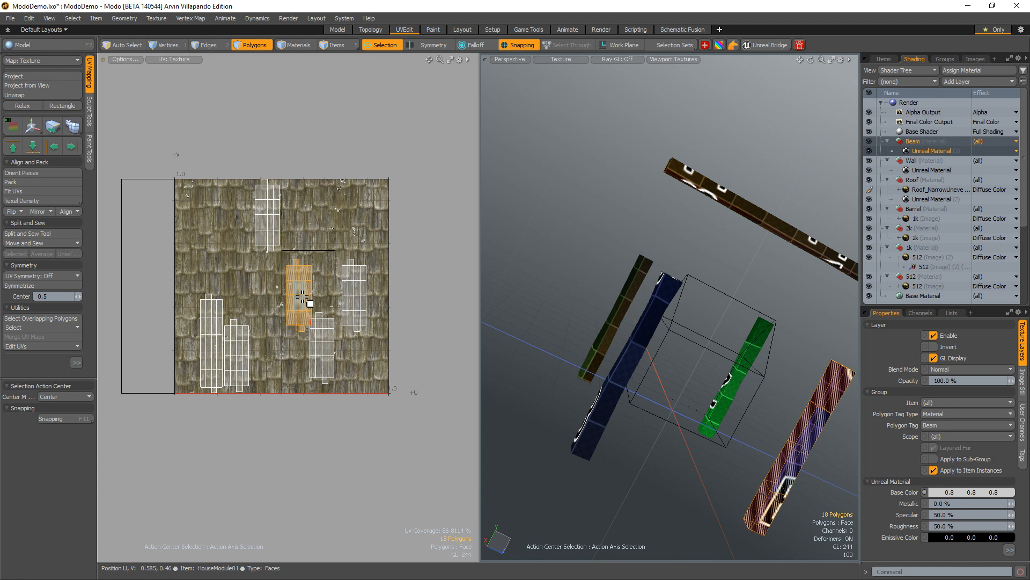
key("h")
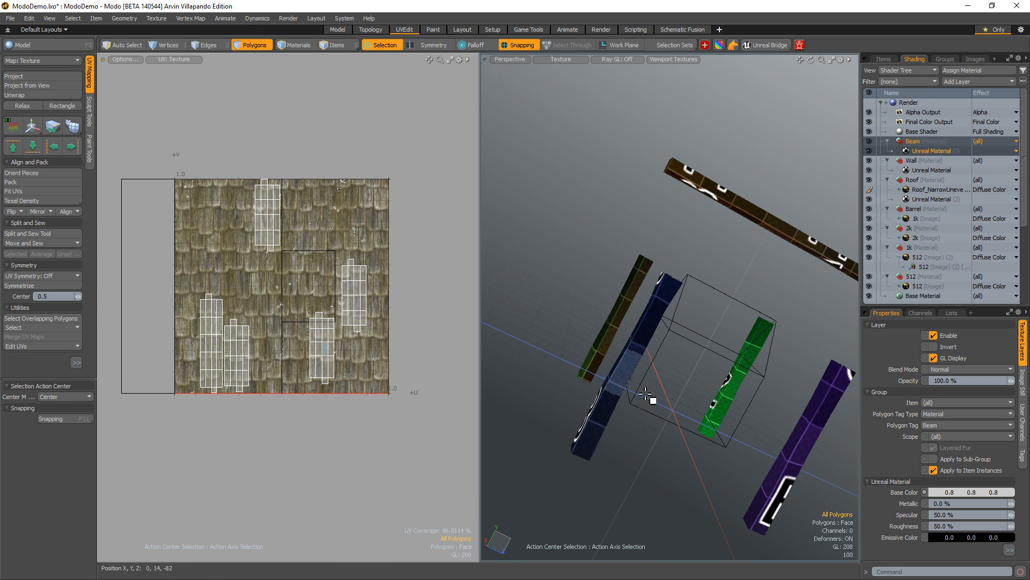
- Scale the UV shells of all visible beams to 379% using the Automatic action center
left_click_drag(759, 386, 622, 359, "alt")
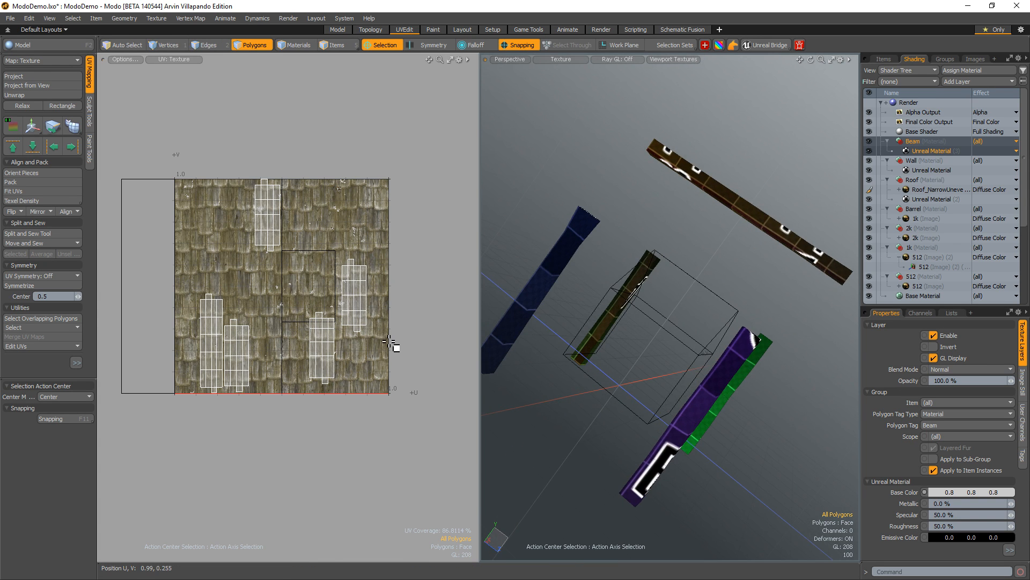
key("ctrl+a")
key("y")
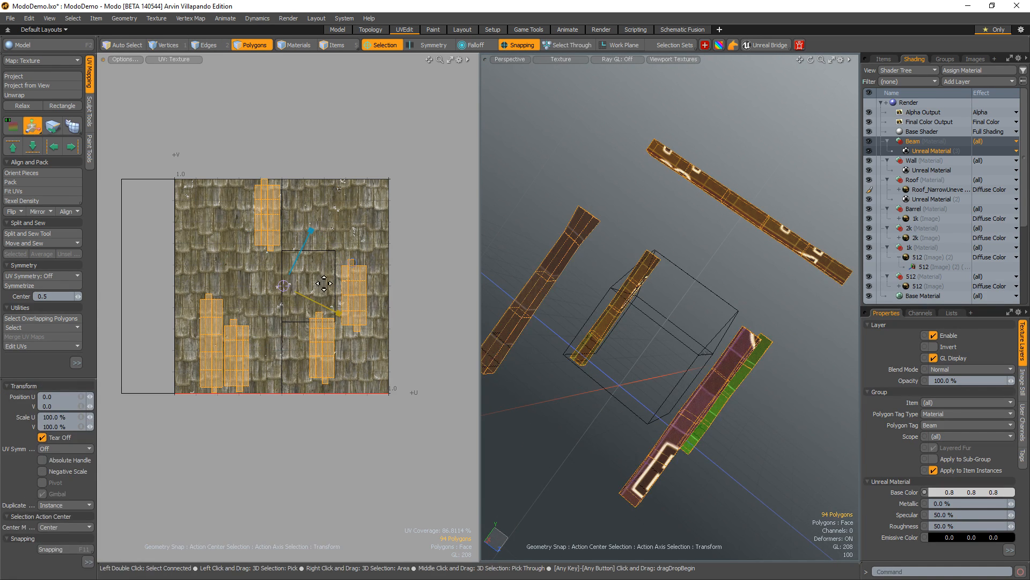
key("alt+a")
left_click_drag(335, 234, 478, 234)
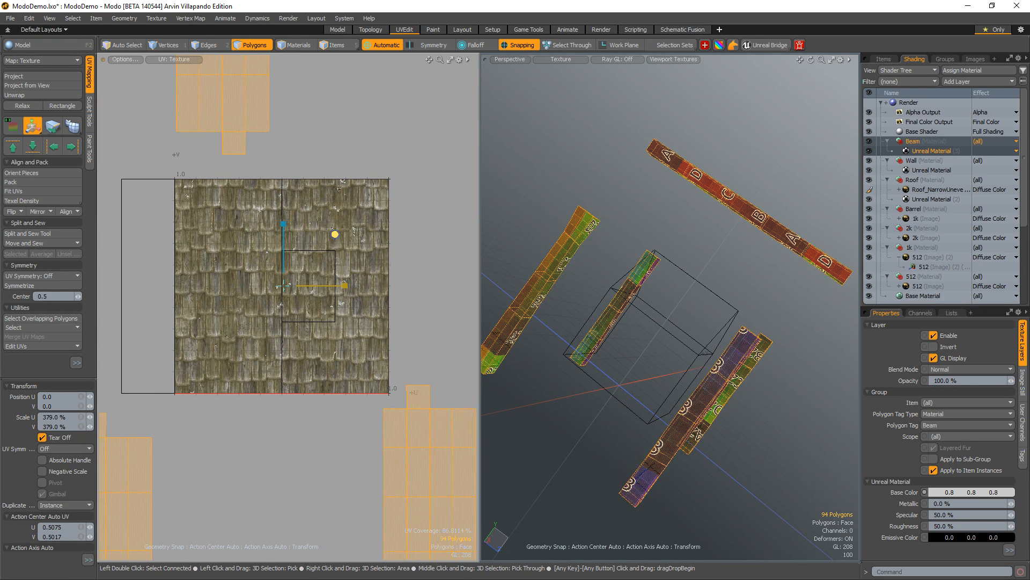
- Rotate the UV shell of the small beam beside the wireframe house by -180° and deselect it
left_click_drag(577, 422, 724, 329, "alt")
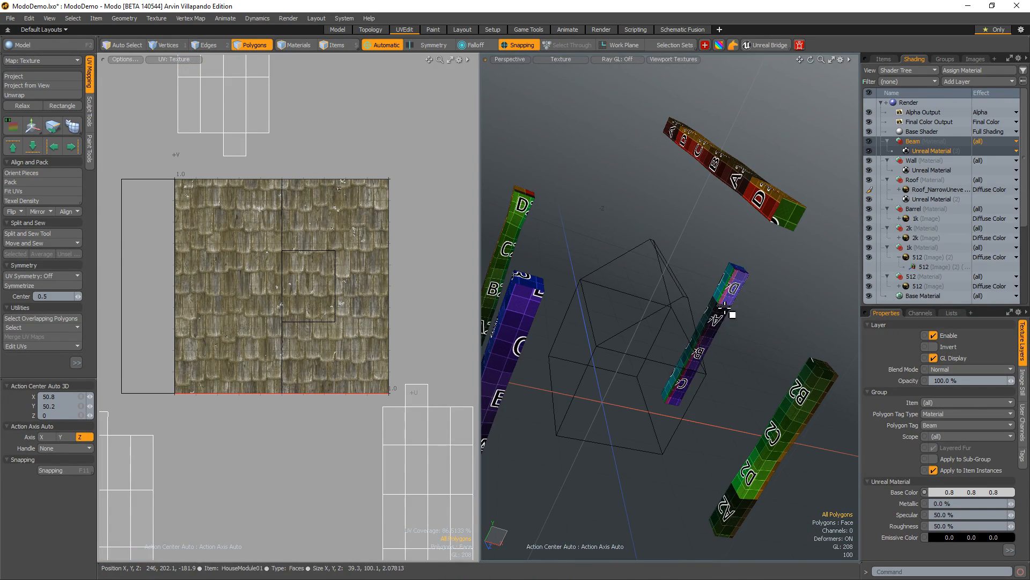
double_click(731, 309)
left_click_drag(367, 390, 485, 288, "alt+shift")
key("e")
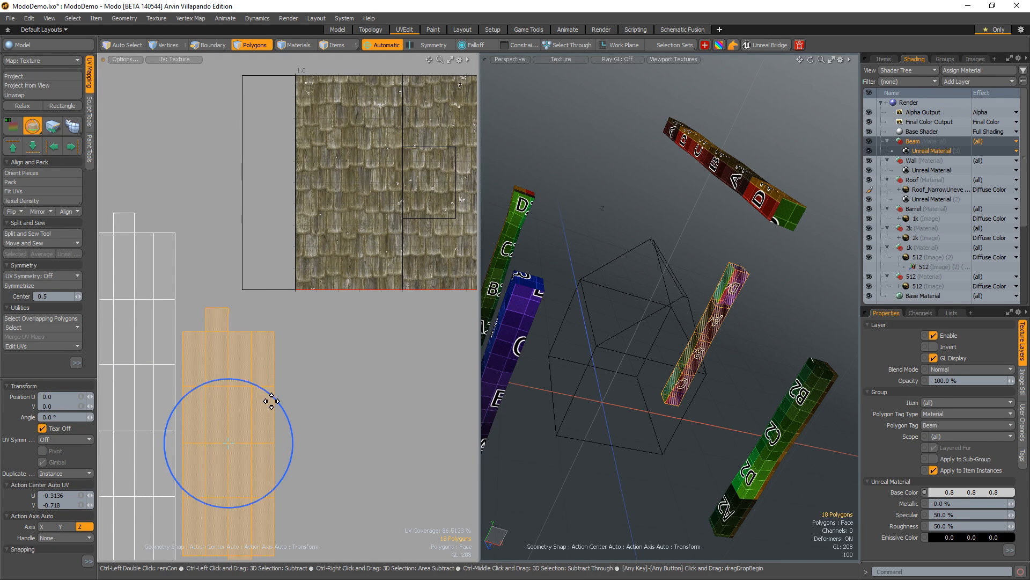
left_click_drag(270, 401, 206, 502, "ctrl")
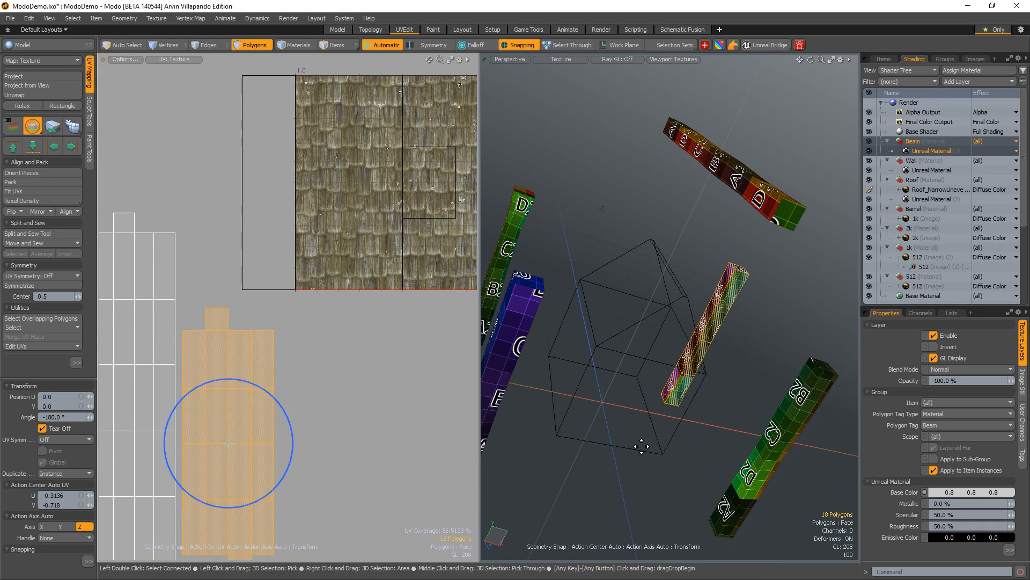
key("space")
left_click(652, 463)
- Rotate the UV shell of the green beam right of the wireframe house by -180° and deselect it
left_click_drag(672, 481, 695, 443, "alt")
double_click(777, 408)
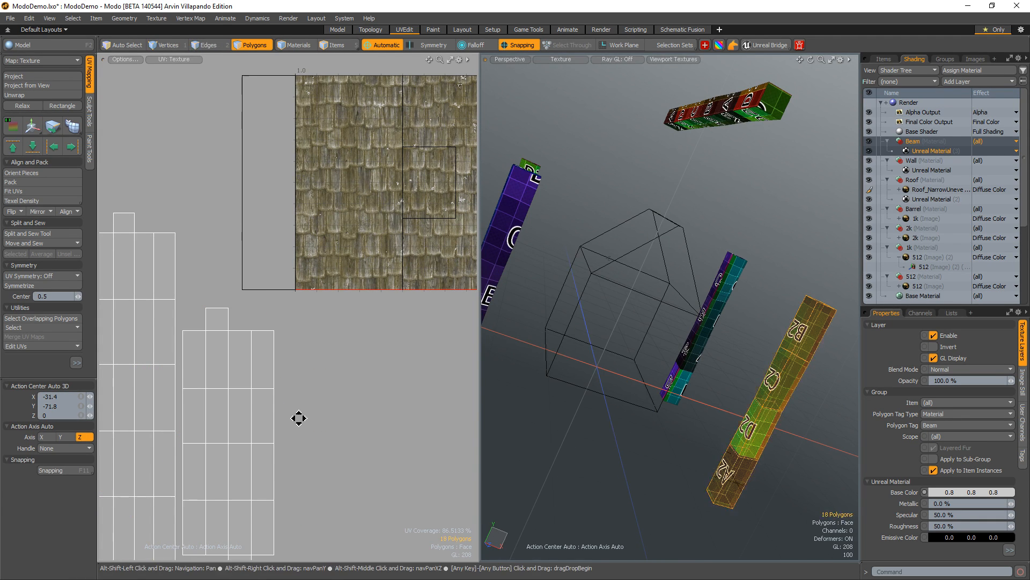
left_click_drag(299, 418, 451, 383, "alt+shift")
left_click_drag(451, 383, 376, 386, "ctrl+alt")
key("shift+a")
key("e")
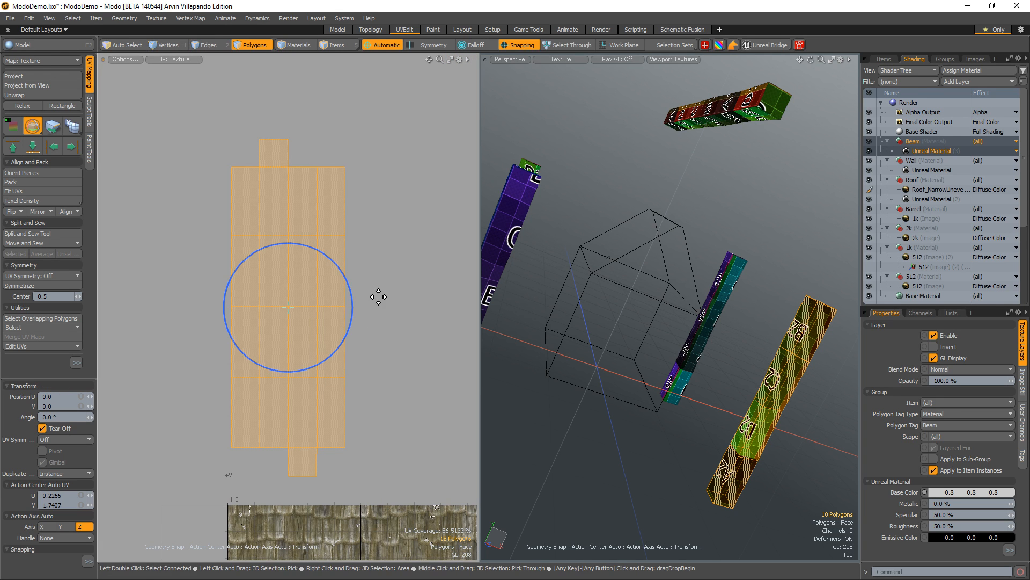
left_click_drag(352, 292, 221, 325, "ctrl")
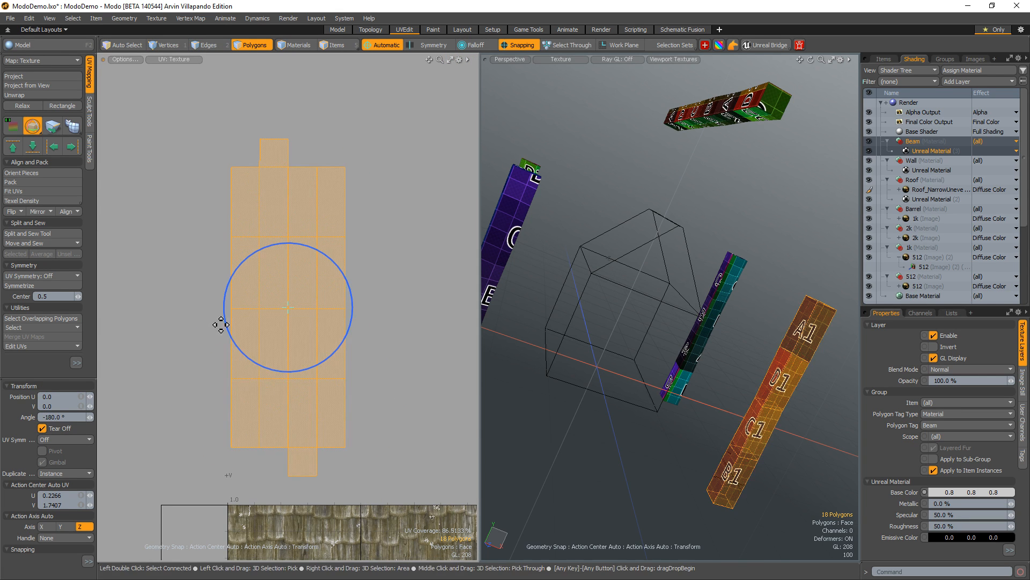
key("space")
left_click(648, 369)
- Select the green beam beside the large purple one and examine where its UV shell lies relative to the texture tile
left_click_drag(648, 370, 646, 402, "alt")
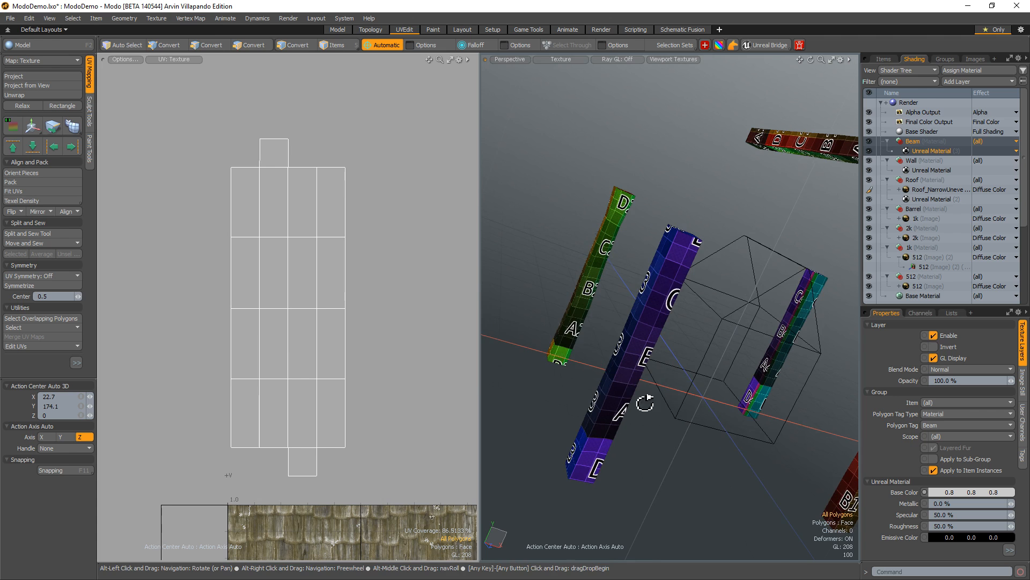
double_click(586, 317)
left_click_drag(588, 360, 504, 352, "alt+shift")
left_click_drag(505, 351, 361, 447, "alt+shift")
left_click_drag(361, 447, 306, 341, "alt+shift")
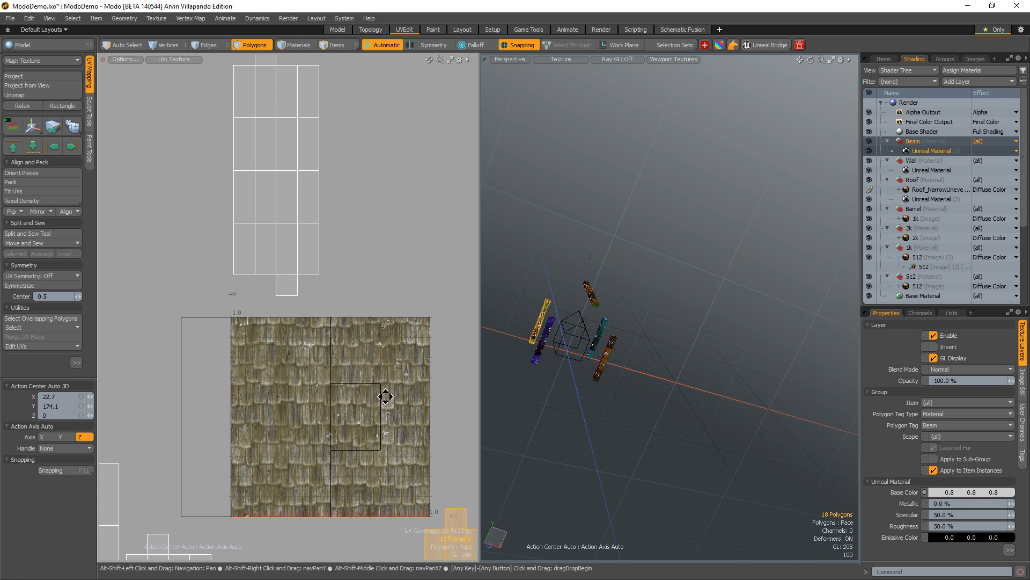
left_click_drag(564, 368, 622, 293, "ctrl+alt")
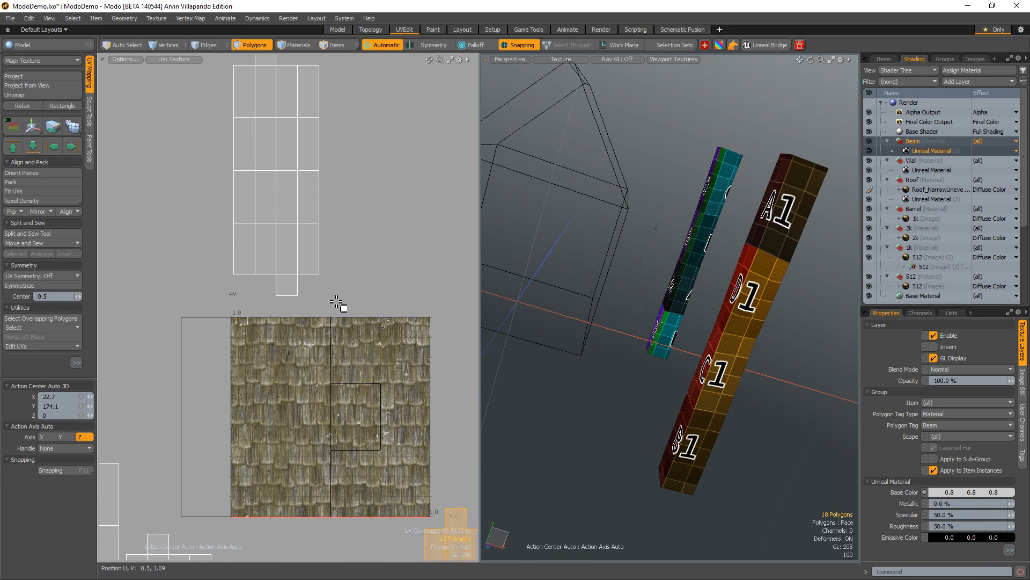
key("ctrl+a")
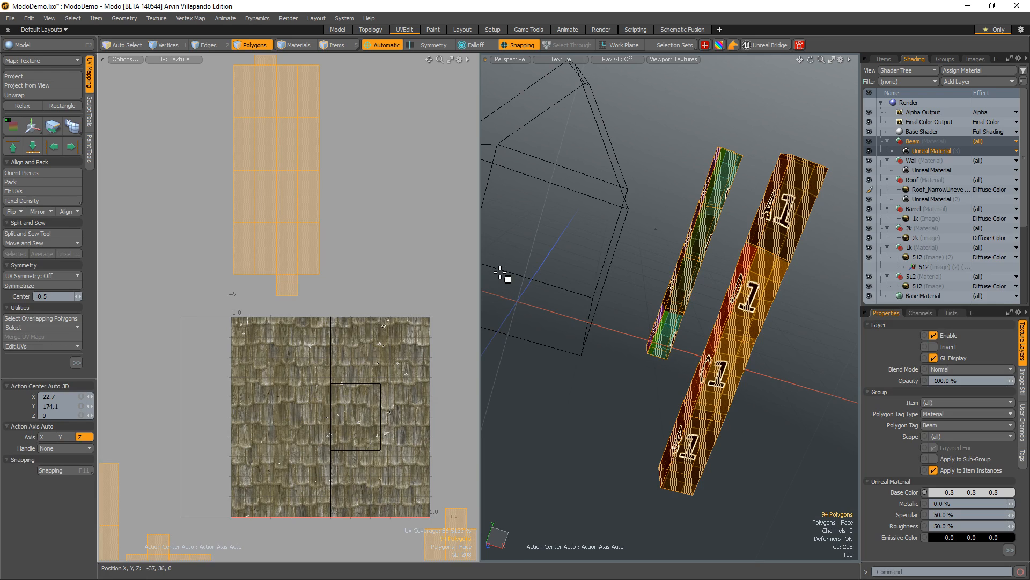
key("m")
left_click(393, 248)
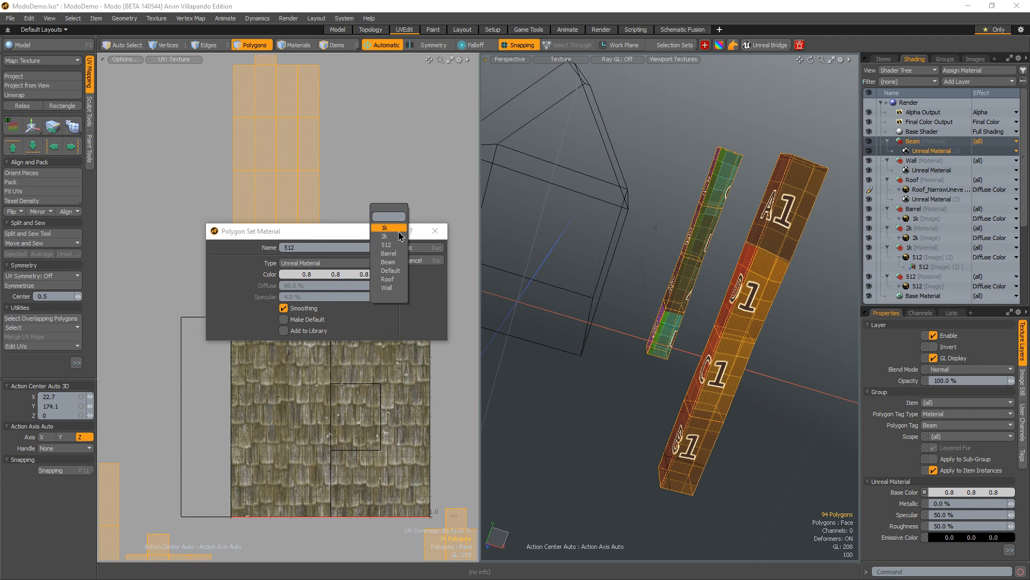
left_click(399, 230)
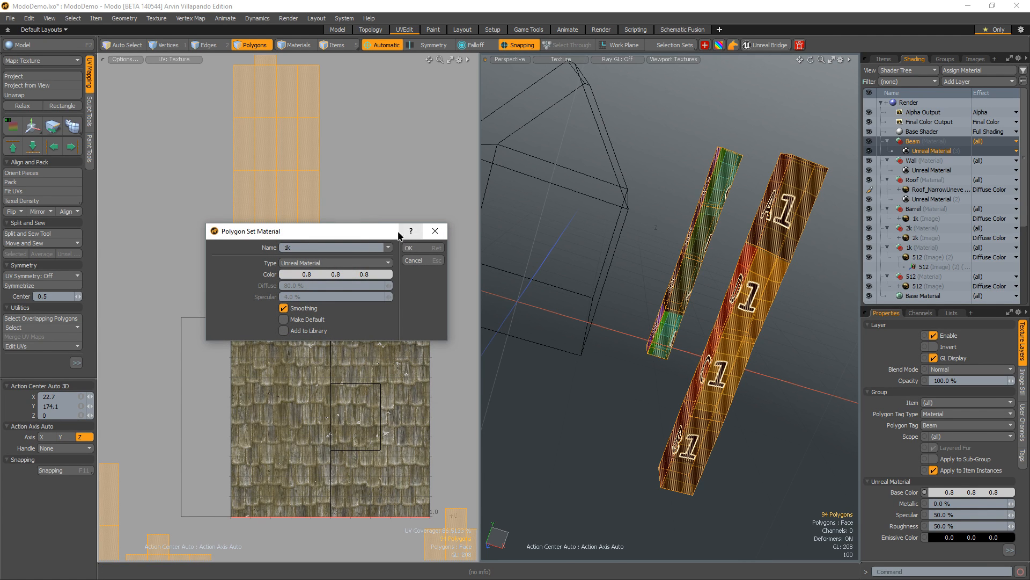
left_click(419, 262)
- Move the beam shell above the texture tile down onto the tile, against its left edge, and deselect it
scroll(409, 271, "down", 3)
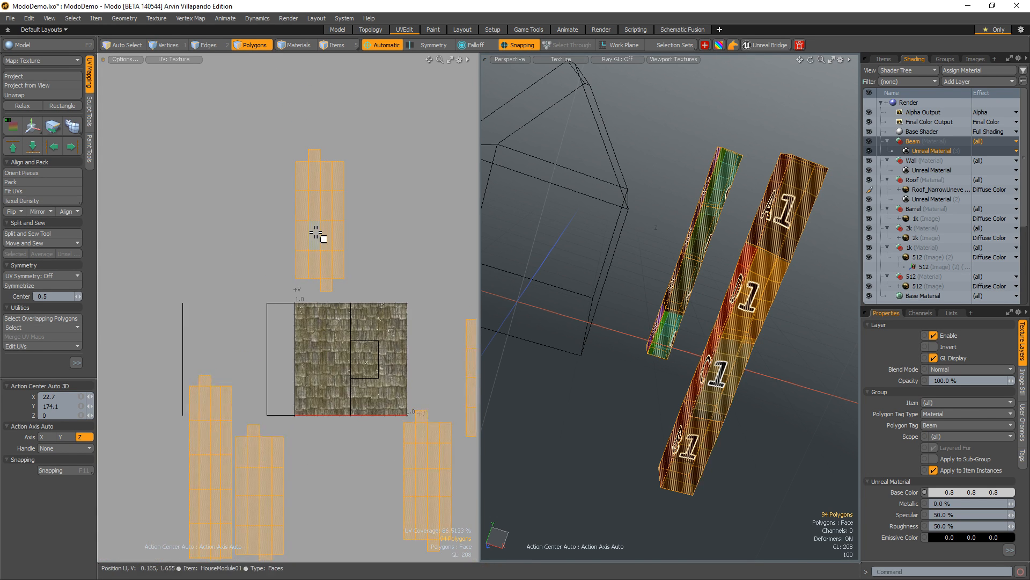
double_click(316, 234)
key("y")
left_click_drag(380, 172, 369, 307)
key("space")
left_click(422, 367)
- Move the lower-right beam shell by about -0.538 in U and 1.0997 in V, beside the shell already on the tile
left_click_drag(422, 368, 376, 342, "alt+shift")
double_click(370, 438)
key("y")
left_click_drag(444, 409, 372, 281)
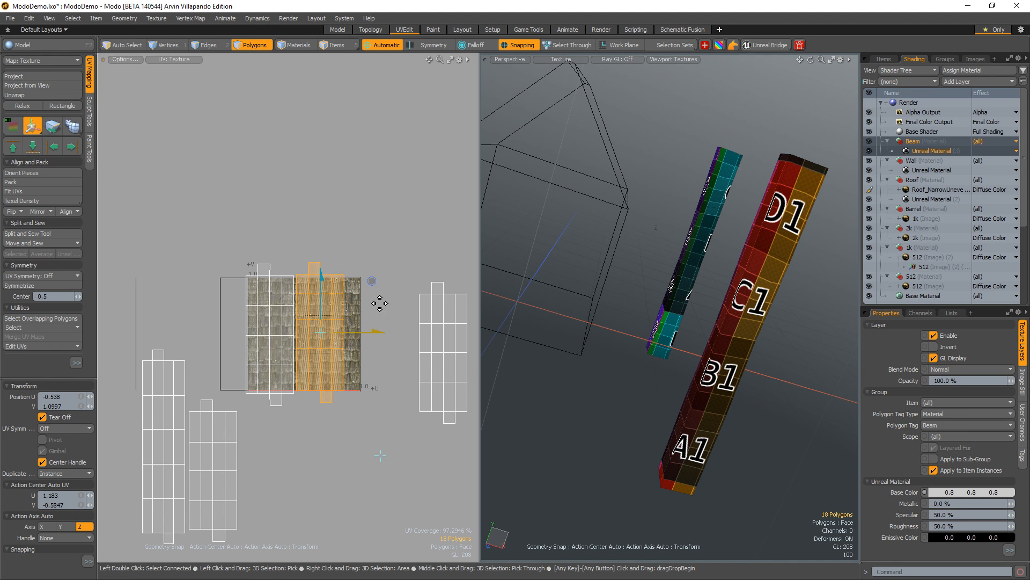
key("space")
- Move the separate beam shell on the far right by about -0.6444 in U and 0.1907 in V, beside the two placed shells
double_click(444, 353)
key("y")
left_click_drag(454, 343, 349, 344, "alt+shift")
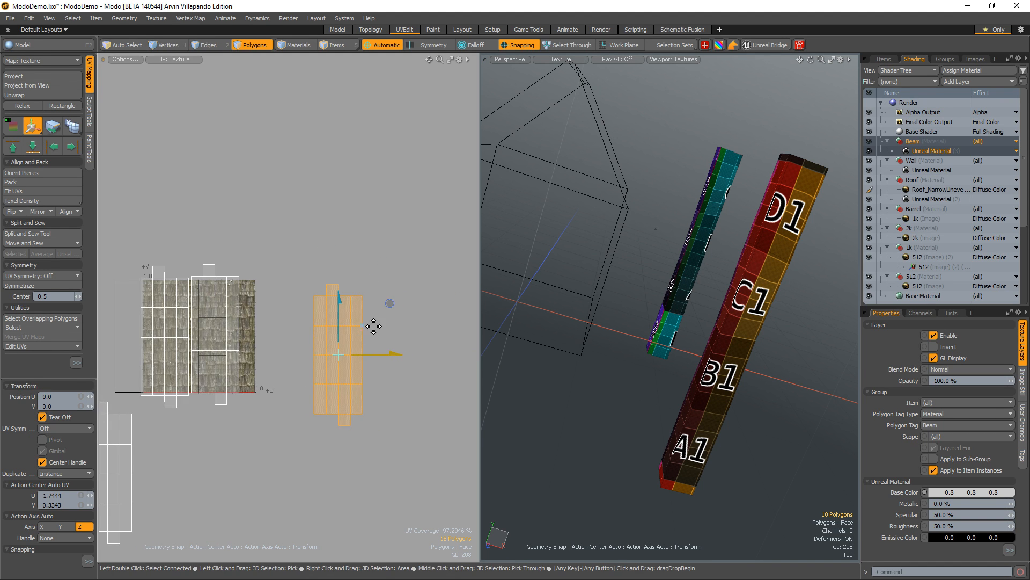
left_click_drag(390, 306, 318, 282)
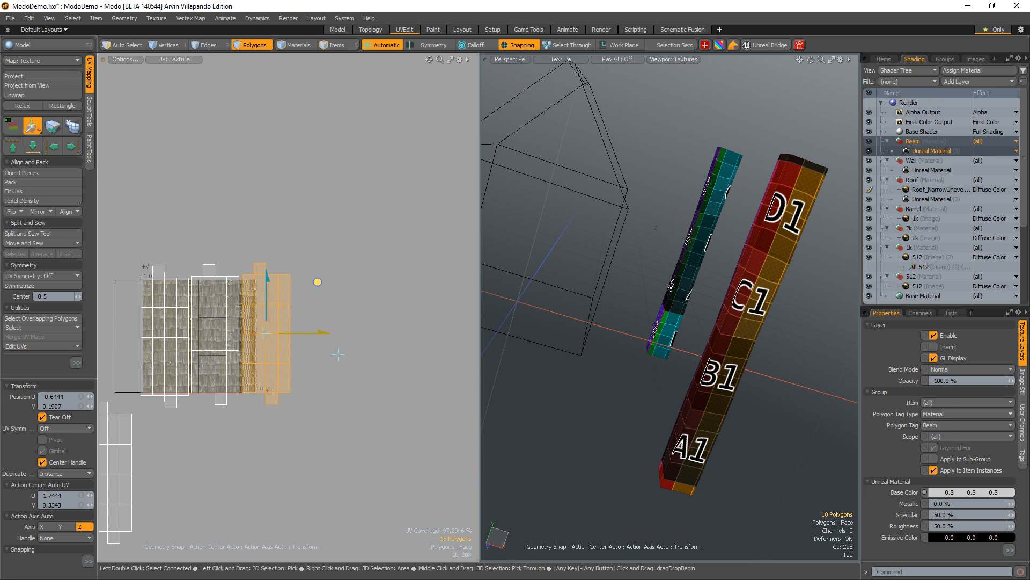
left_click_drag(222, 306, 382, 285, "alt+shift")
key("space")
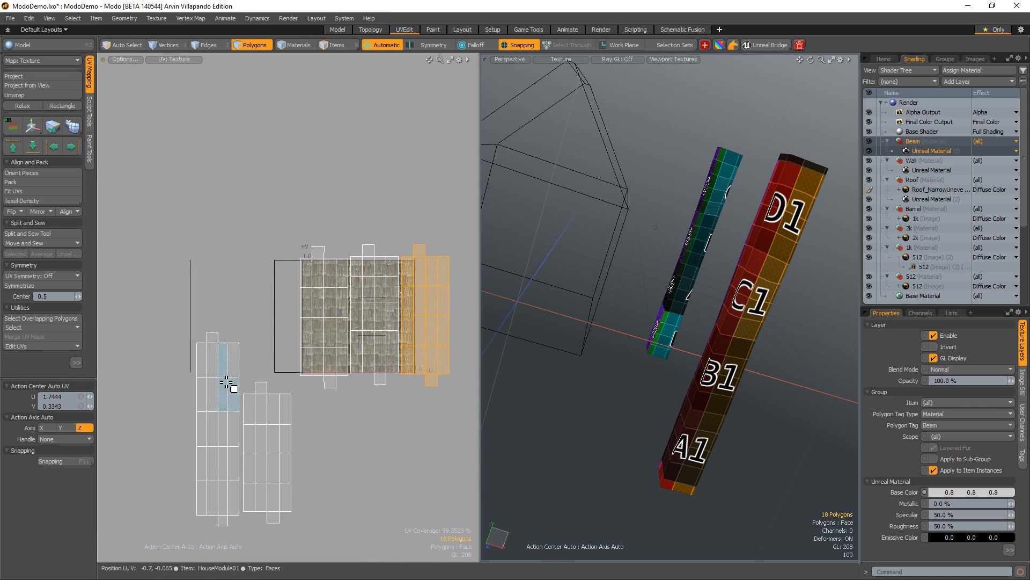
- Move the tall 22-polygon shell by about 2.298 in U and 0.9251 in V, placing it right of the shell row
double_click(228, 385)
key("y")
left_click_drag(327, 375, 423, 279, "alt+shift")
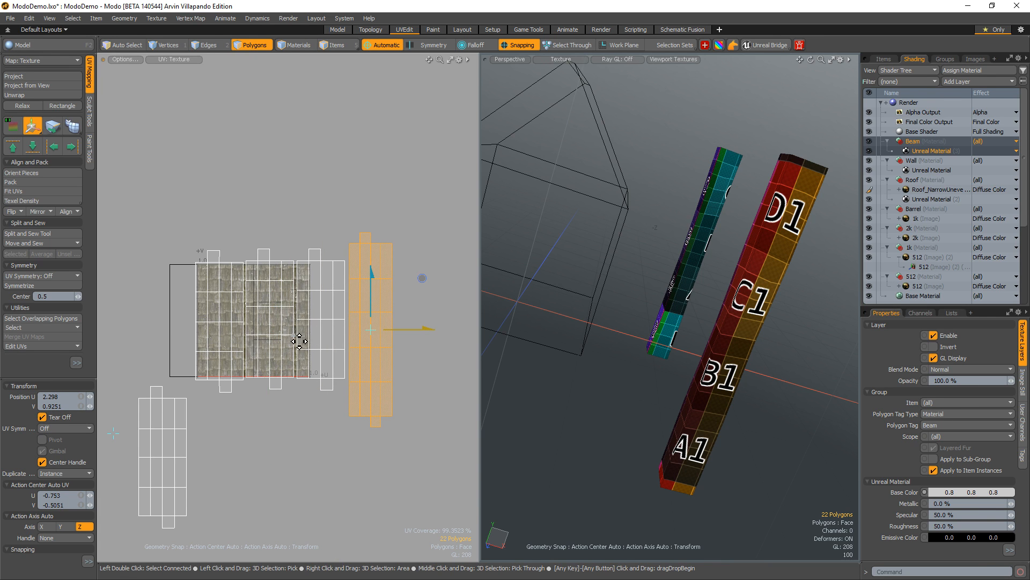
key("space")
- Move the remaining lower-left beam shell by about 0.0436 in U and 1.208 in V, to the left end of the shell row
double_click(163, 449)
key("y")
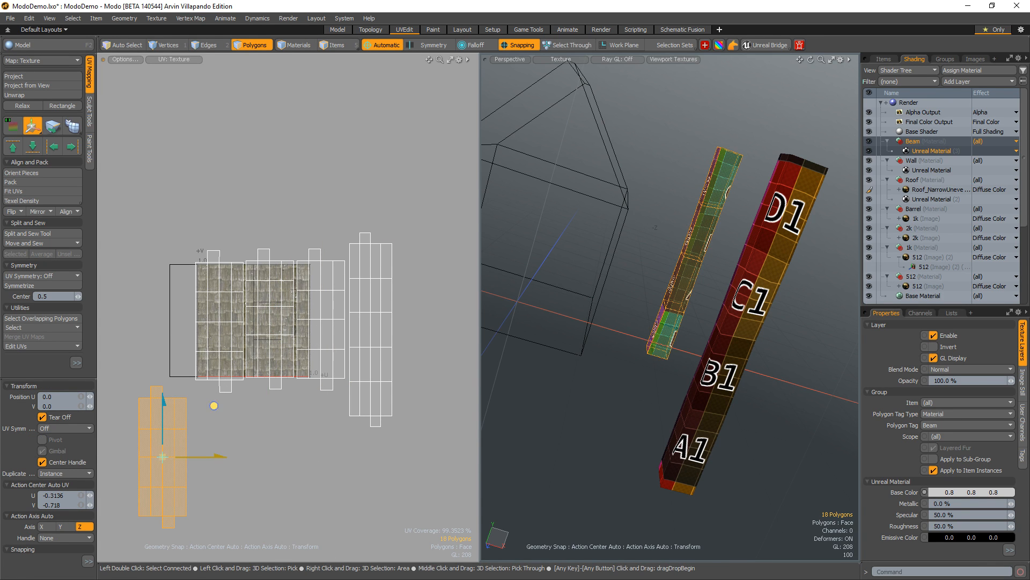
left_click_drag(213, 405, 218, 270)
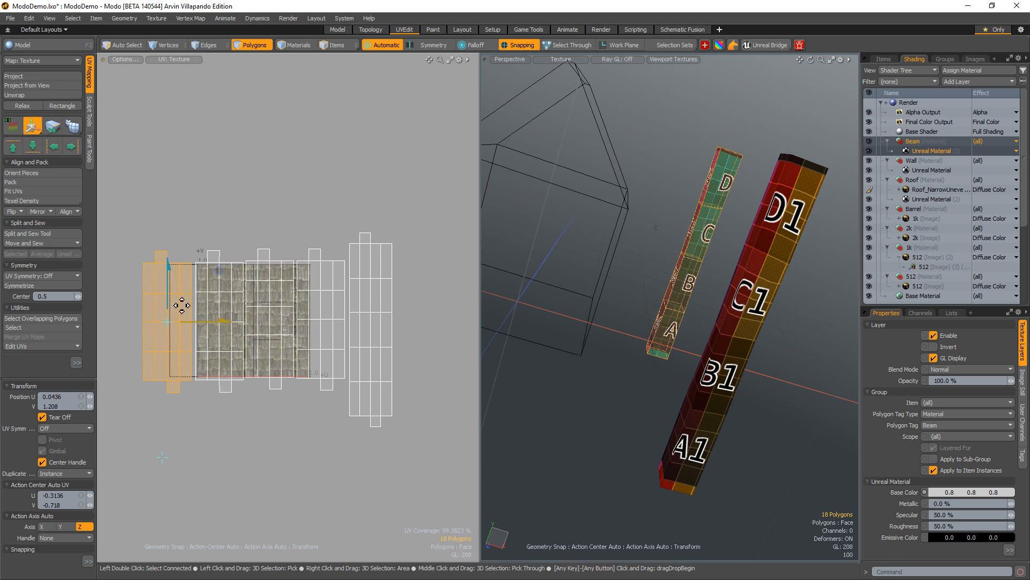
key("space")
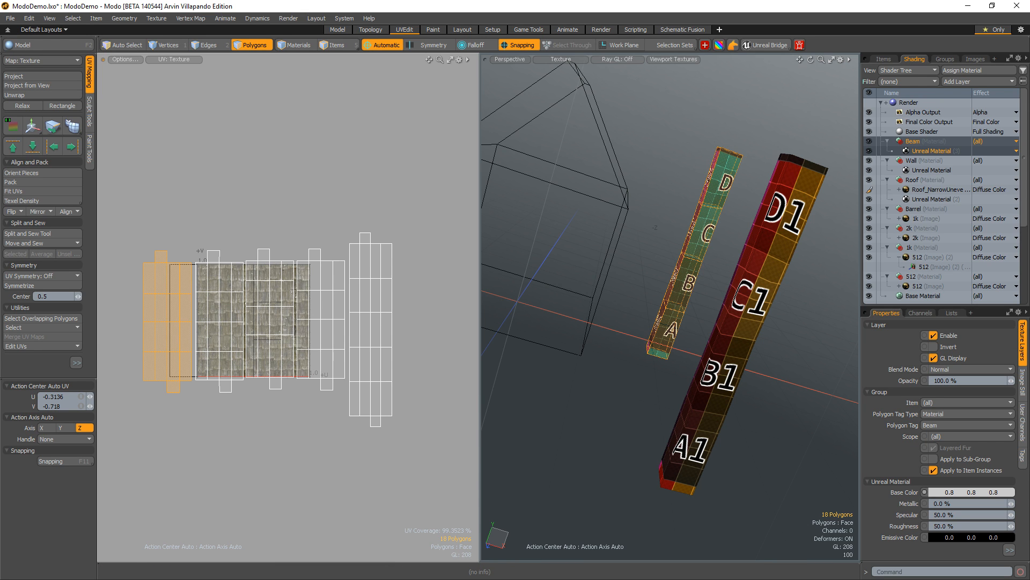
- Switch to Chrome, open GameTextures.com and search its materials for "distressed wood"
left_click_drag(340, 204, 377, 170)
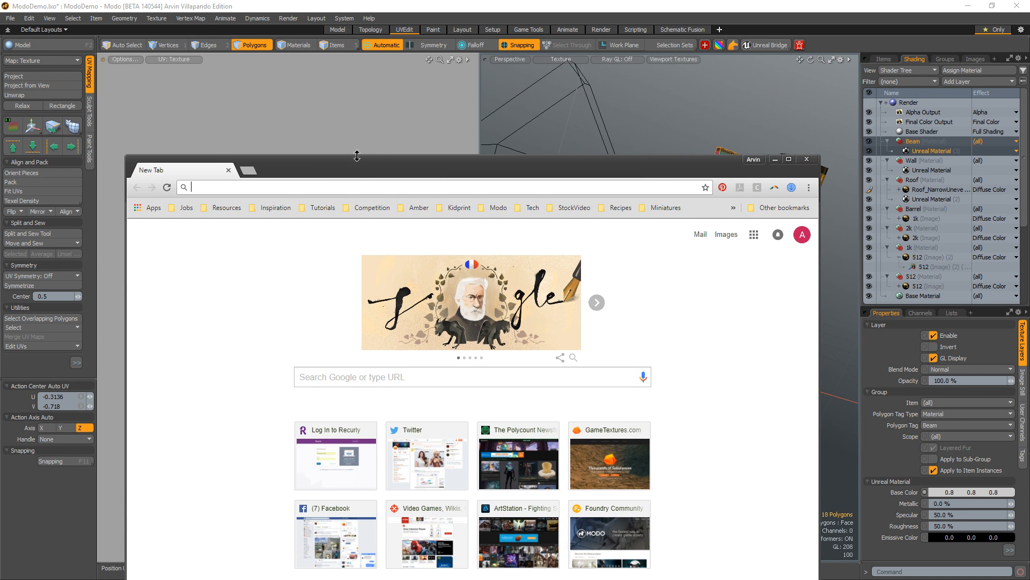
left_click(603, 472)
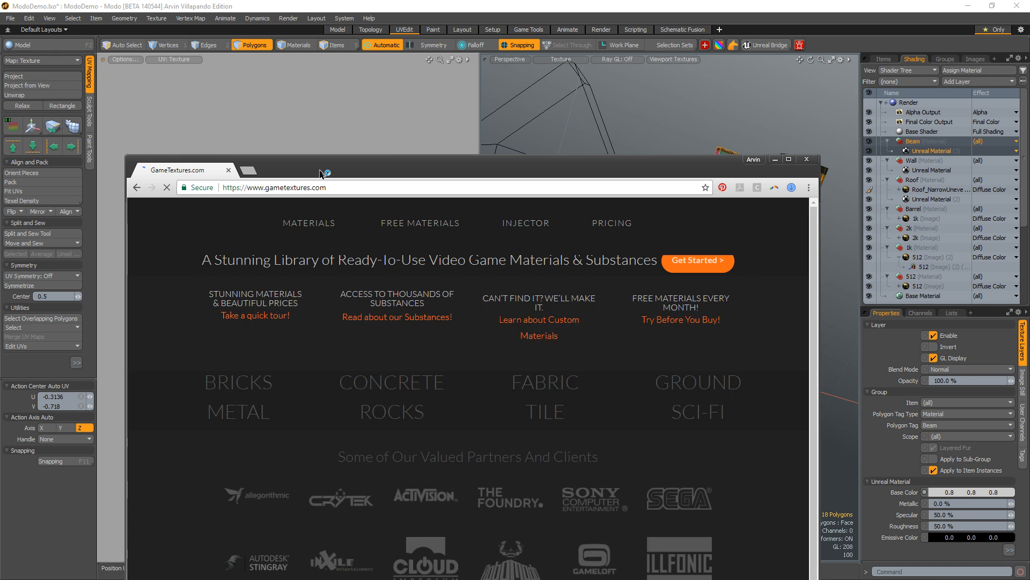
double_click(325, 175)
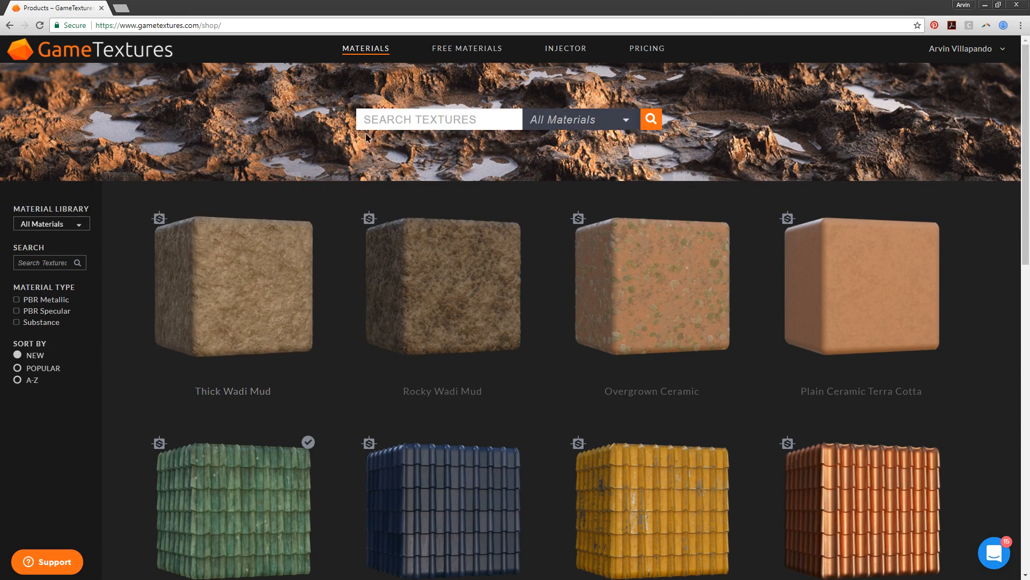
left_click(385, 116)
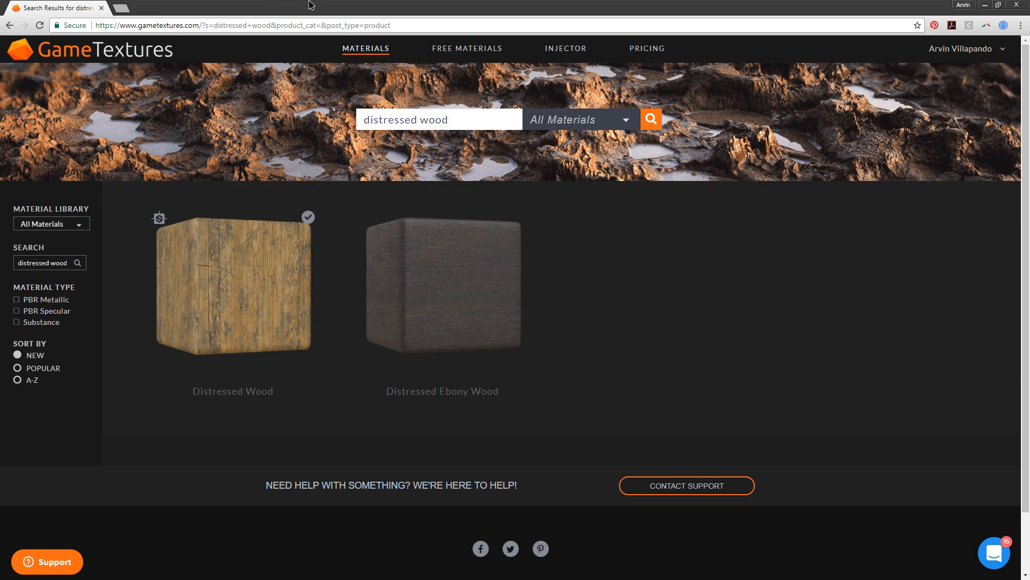
- Open the details of the Distressed Wood material and examine its preview and download options
left_click_drag(310, 5, 510, 116)
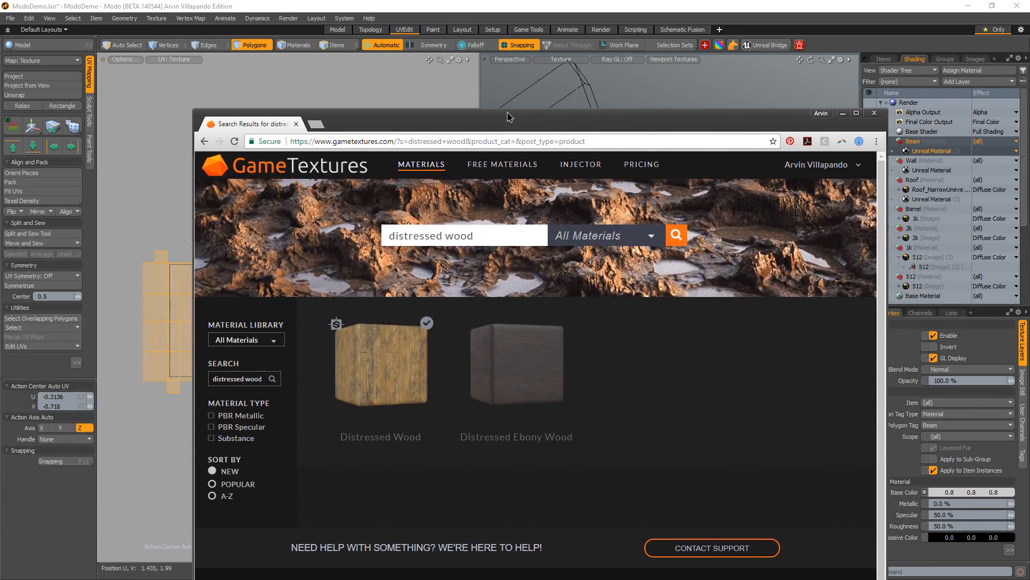
left_click(429, 346)
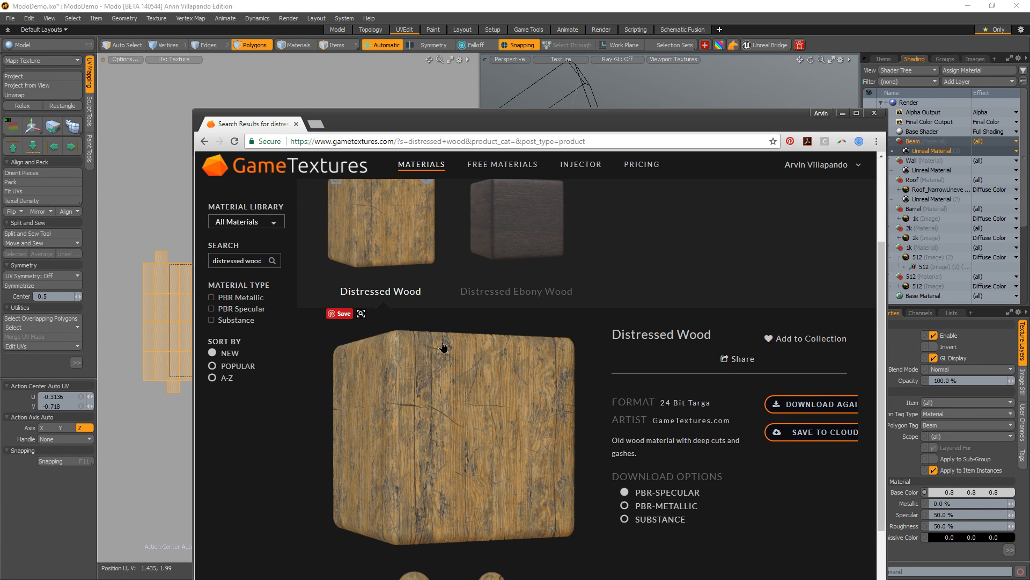
scroll(440, 512, "down", 3)
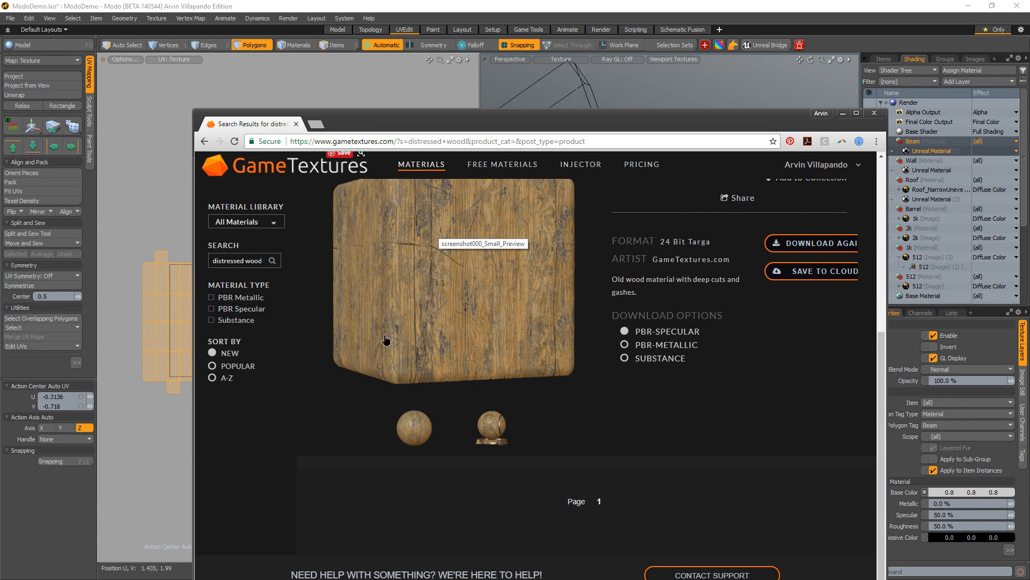
scroll(409, 321, "up", 5)
left_click_drag(550, 117, 452, 107)
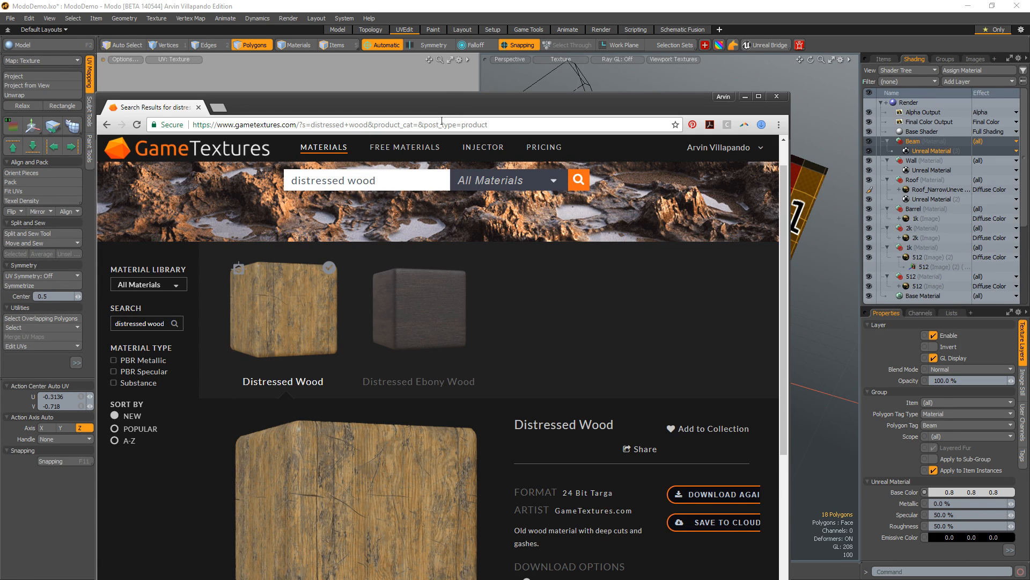
left_click_drag(486, 108, 457, 48)
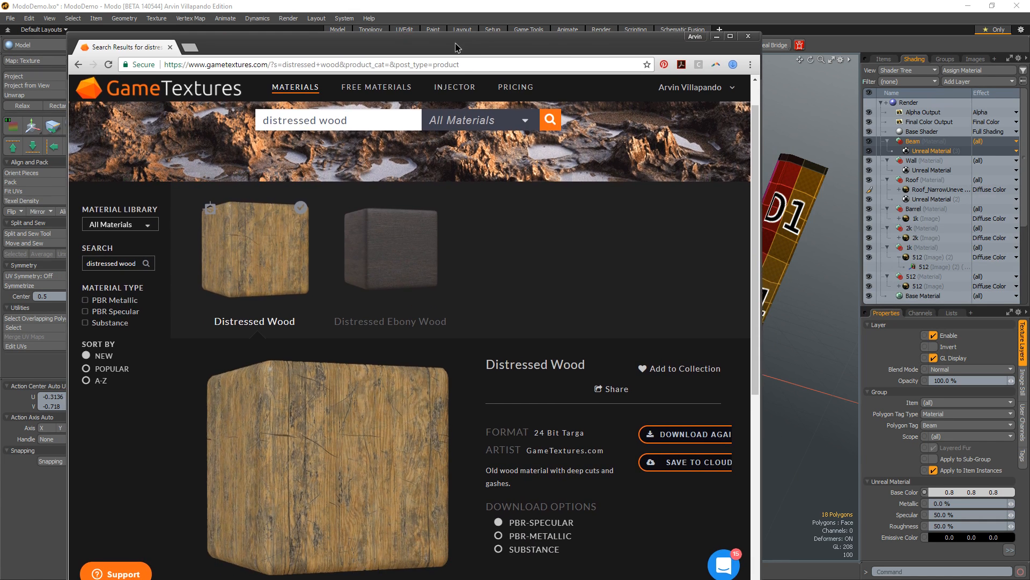
double_click(505, 47)
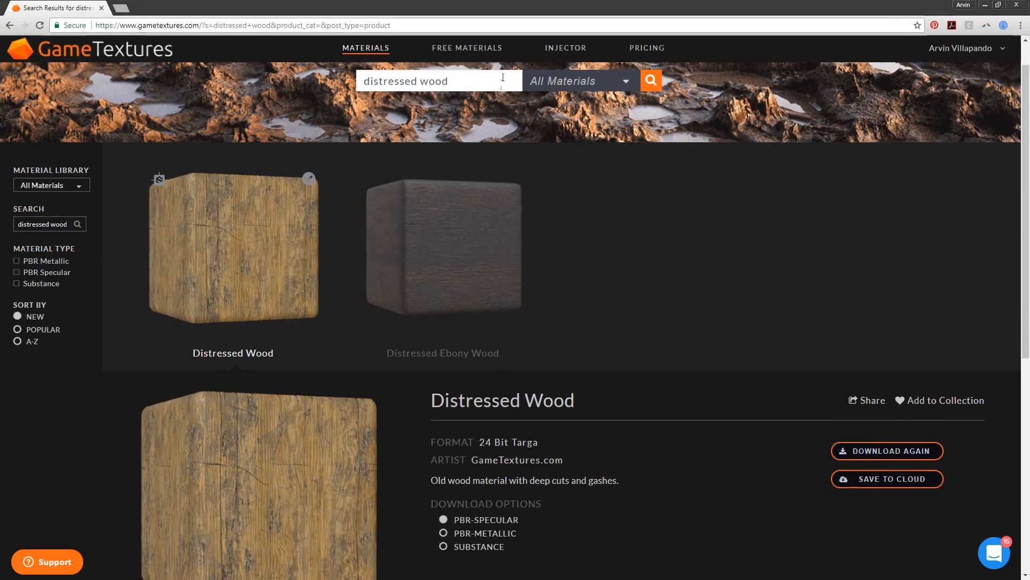
- Review the credit packs and their prices on the GameTextures pricing page, and switch back to Modo
left_click(641, 48)
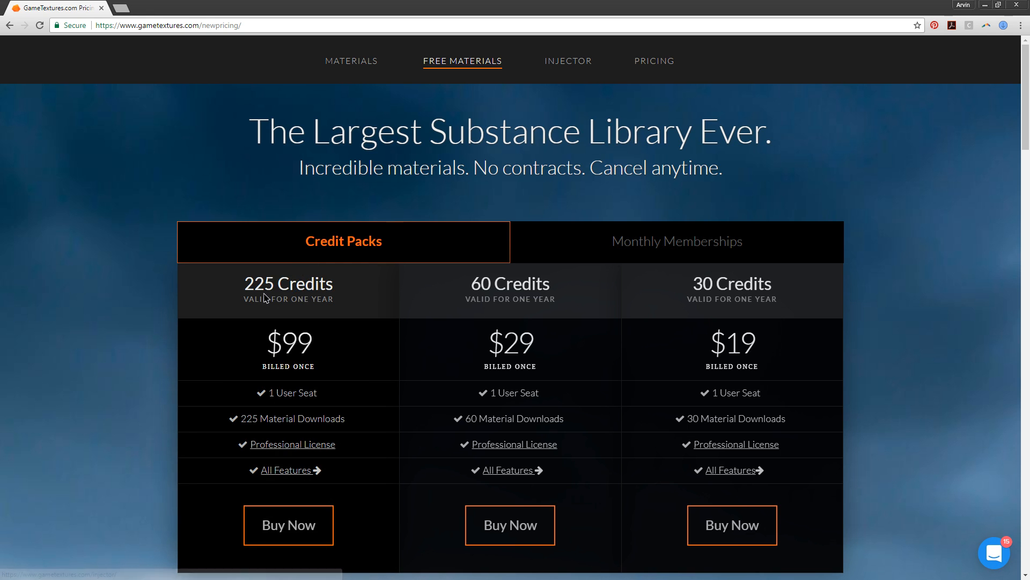
left_click_drag(268, 284, 409, 292)
left_click(412, 293)
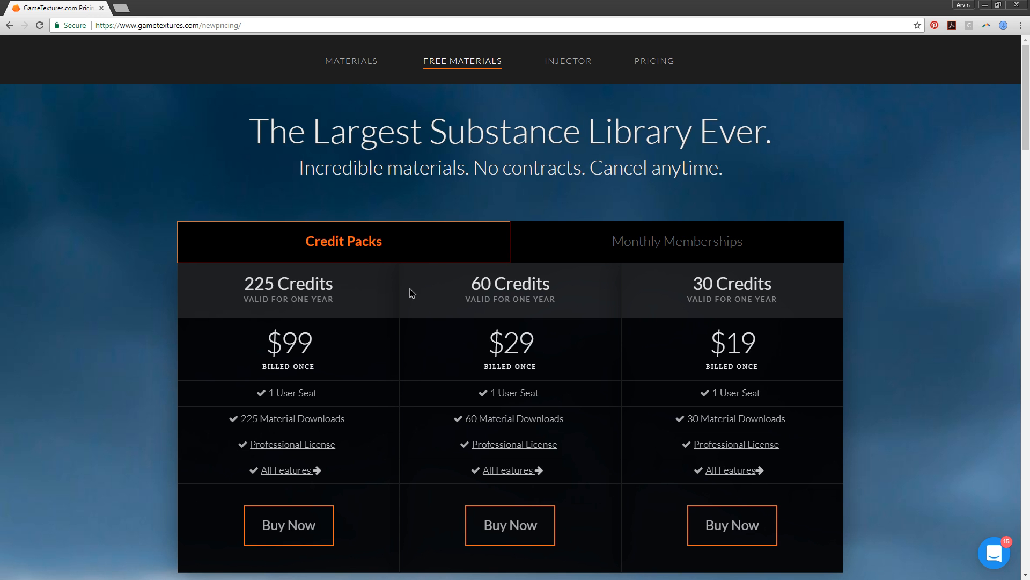
scroll(527, 196, "down", 2)
left_click_drag(688, 177, 786, 185)
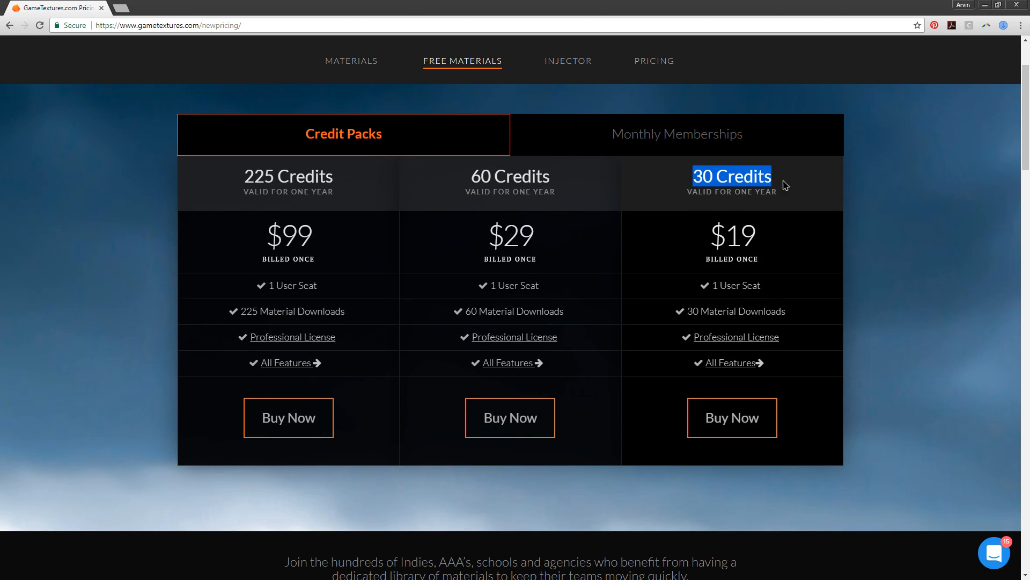
left_click_drag(723, 244, 751, 239)
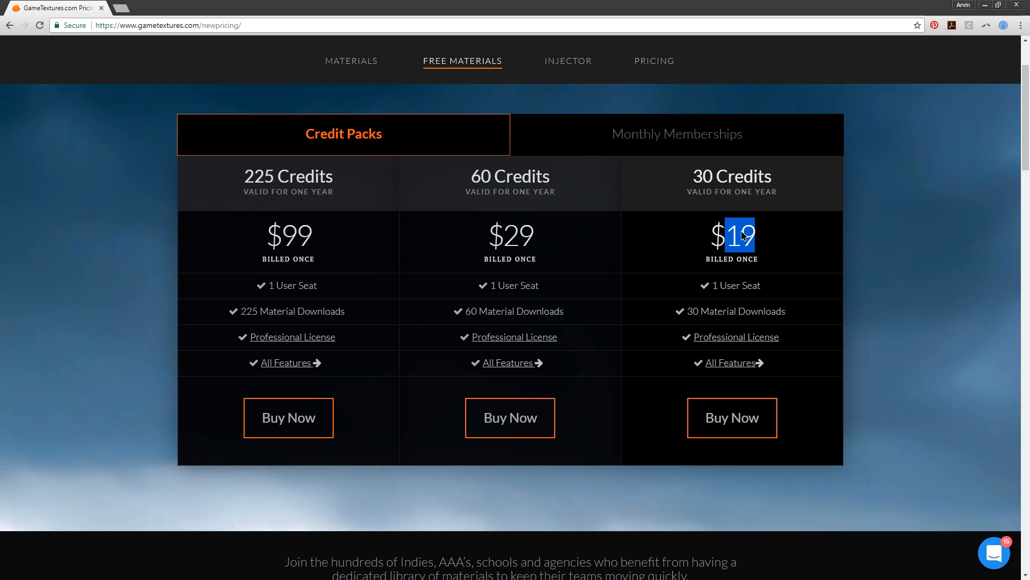
left_click_drag(689, 186, 825, 180)
left_click(754, 188)
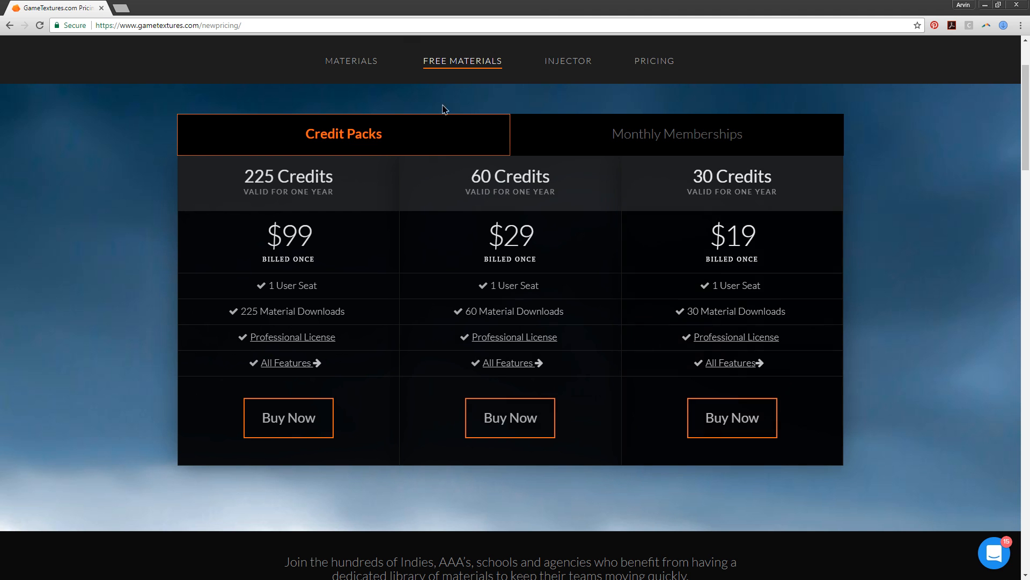
left_click_drag(543, 5, 600, 19)
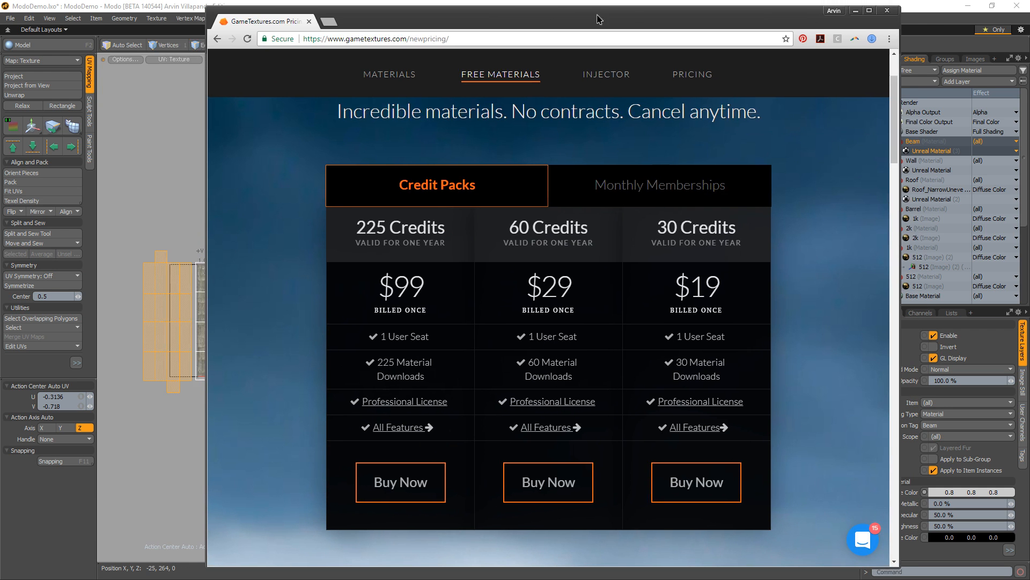
left_click(857, 14)
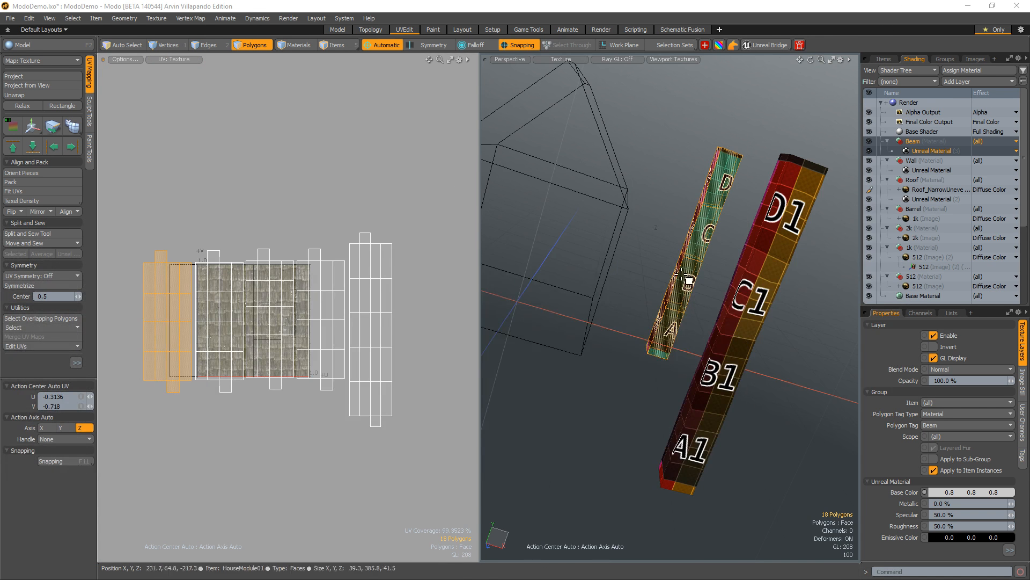
- Unhide all hidden geometry of the house module
left_click_drag(687, 281, 656, 294, "alt")
key("u")
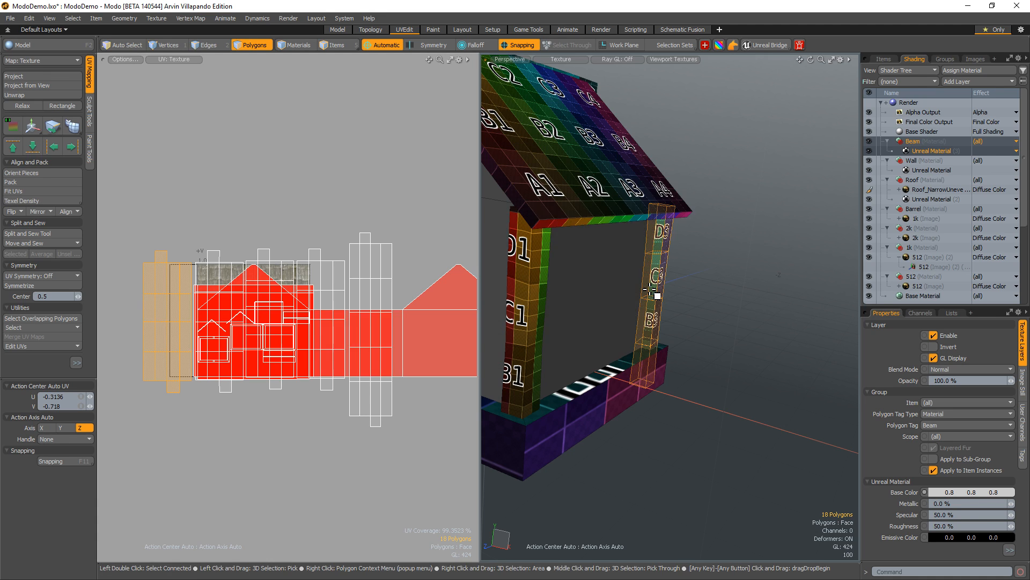
left_click_drag(601, 315, 646, 292, "alt")
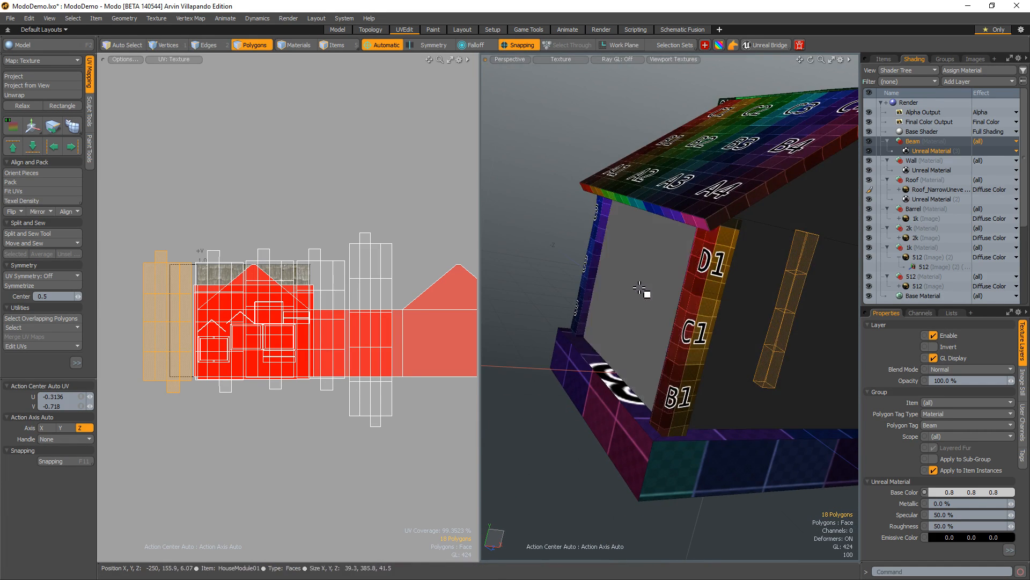
- Select the outer and inner side faces all around the low base frame under the posts
double_click(595, 411)
key("ctrl+z")
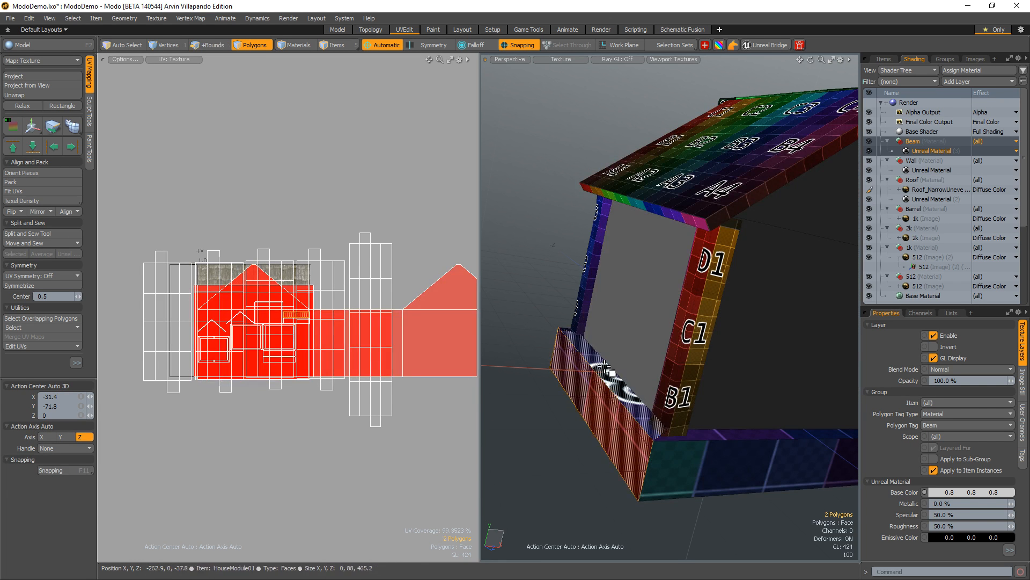
key("l")
left_click_drag(594, 415, 554, 366, "alt+shift")
key("ctrl+z")
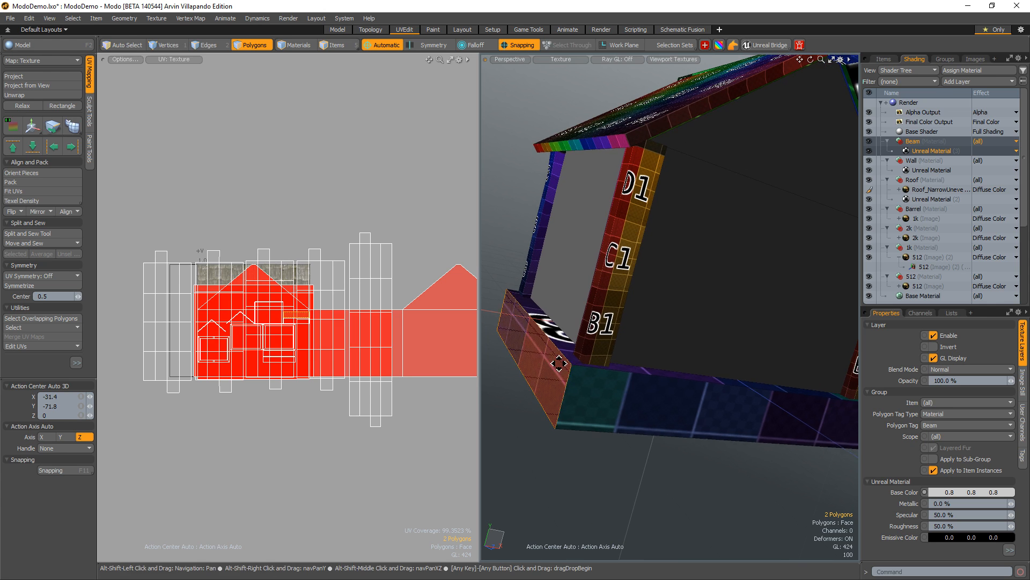
left_click(605, 381, "shift")
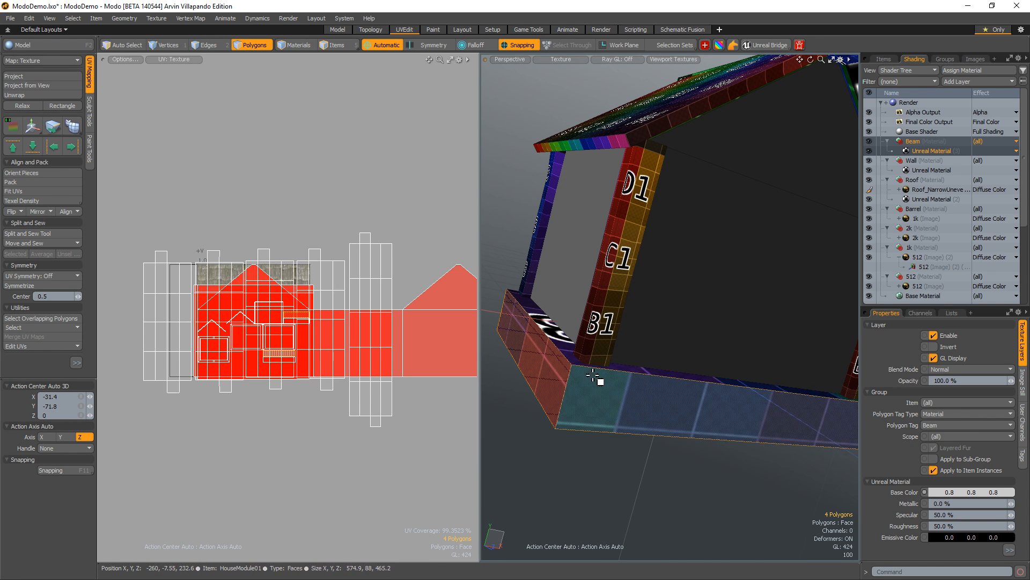
key("l")
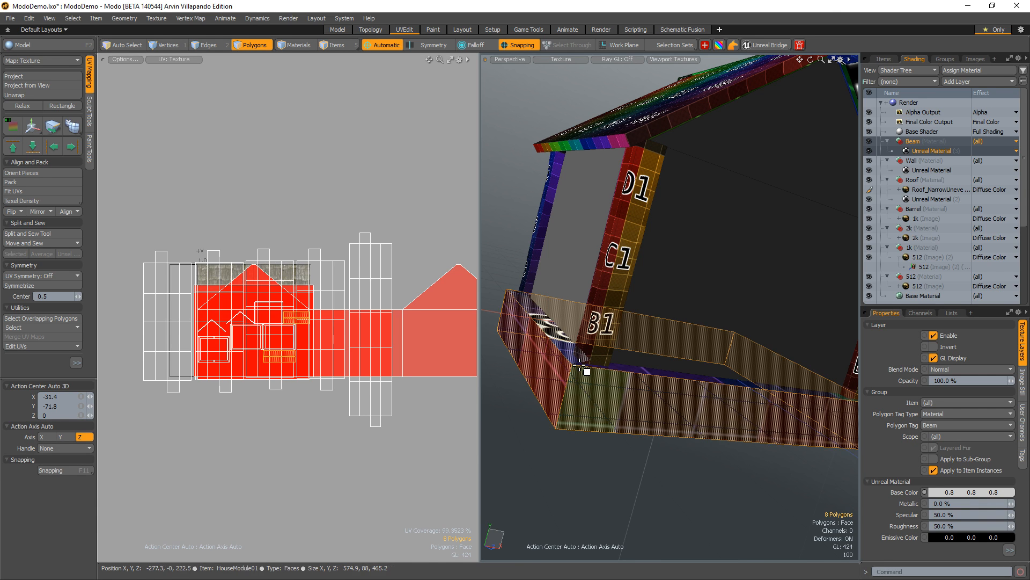
left_click_drag(579, 360, 591, 382, "alt+shift")
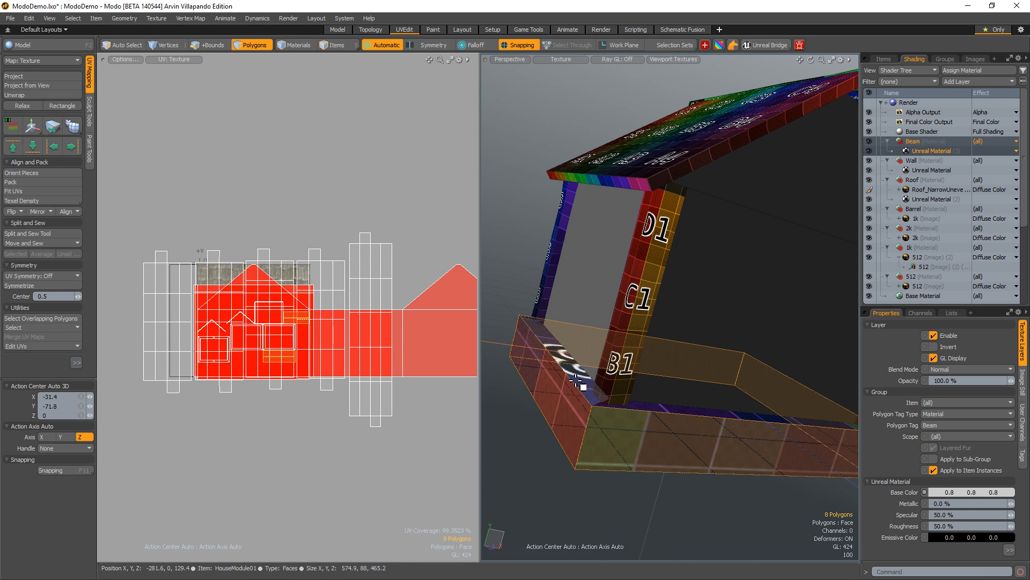
- Add the base frame's remaining upper and lower faces to the selection and hide everything else
left_click(577, 382, "shift")
left_click_drag(646, 405, 505, 415, "alt")
left_click(618, 428, "shift")
left_click_drag(658, 429, 617, 431, "alt")
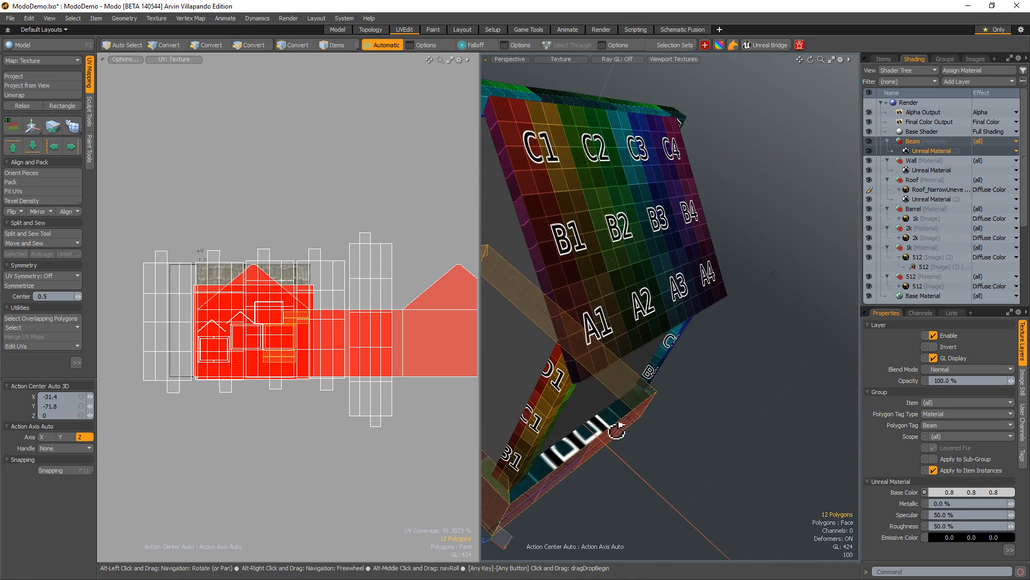
left_click(613, 429, "shift")
left_click_drag(693, 463, 552, 424, "alt")
left_click_drag(652, 411, 607, 392, "alt+shift")
left_click(652, 361, "shift")
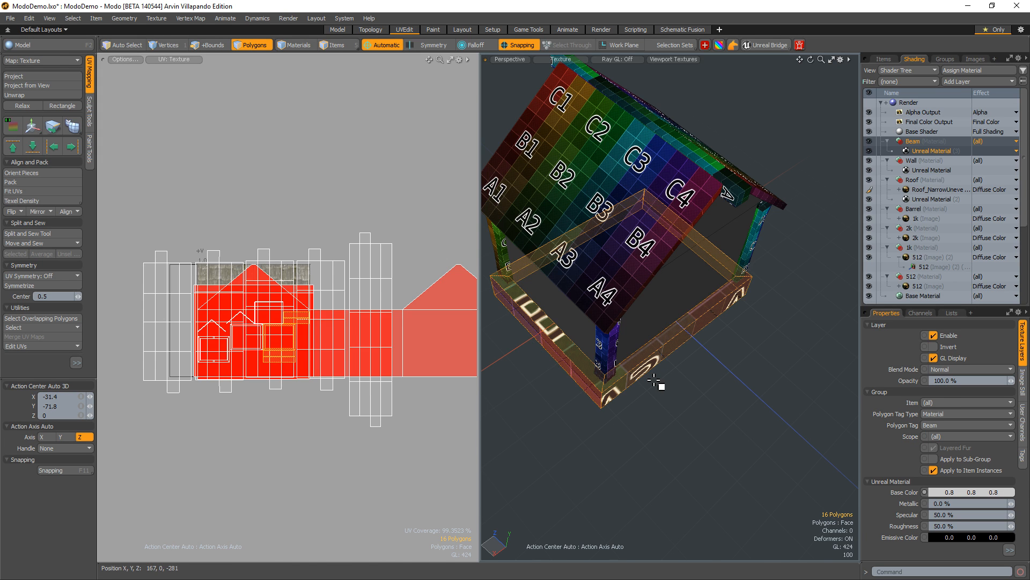
key("shift+h")
- Select the base frame's side-face shells in the UV view to examine how they are laid out
mouse_move(303, 346)
left_mouse_down("ctrl+alt")
mouse_move(356, 312)
mouse_move(363, 323)
mouse_move(299, 345)
left_mouse_up("ctrl+alt")
left_click(252, 351)
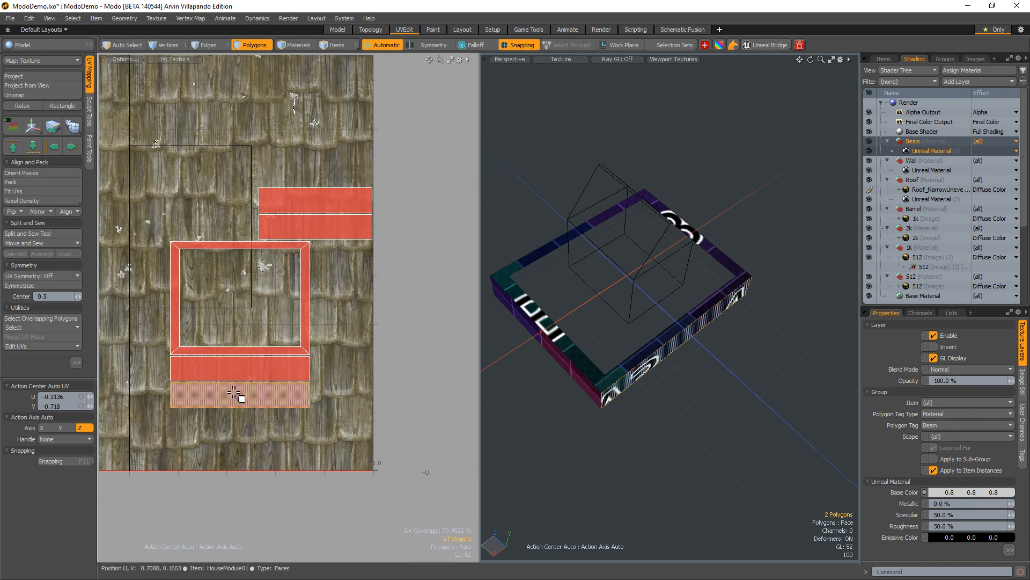
left_click(342, 224)
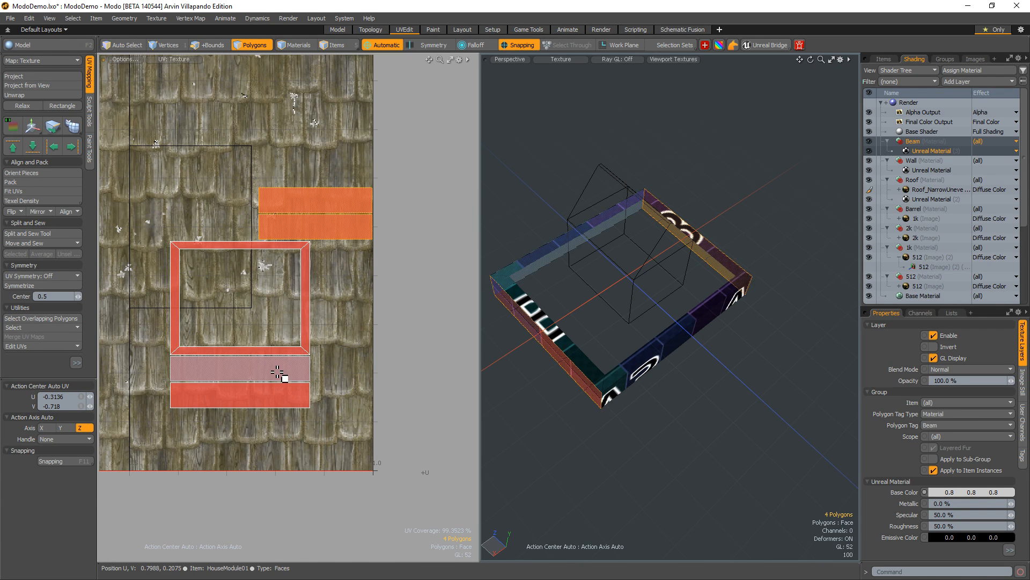
left_click_drag(277, 371, 268, 392, "shift")
mouse_move(339, 352)
left_mouse_down("ctrl+alt")
mouse_move(295, 361)
mouse_move(350, 360)
left_mouse_up("ctrl+alt")
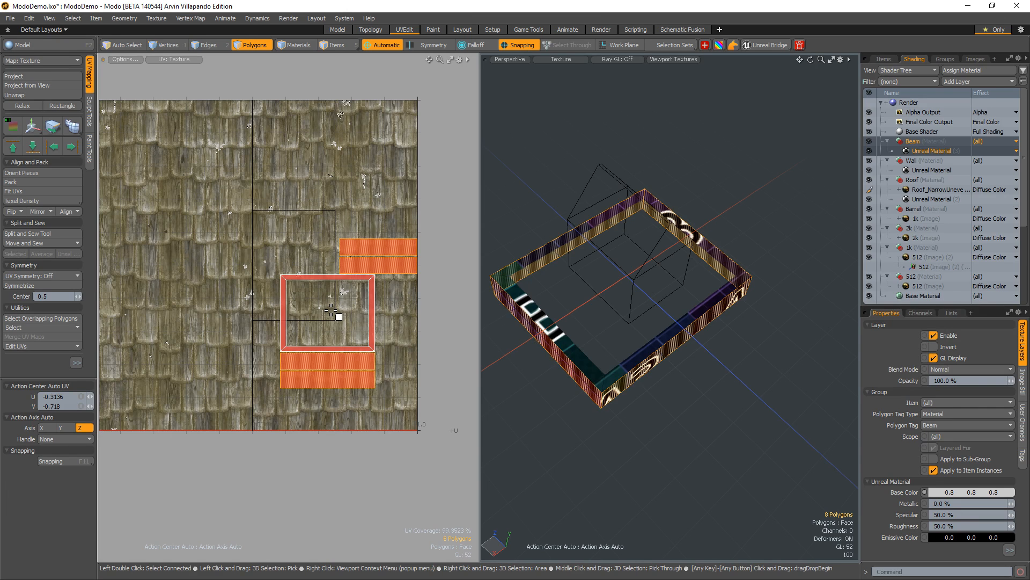
mouse_move(327, 292)
left_mouse_down("alt+shift")
mouse_move(297, 322)
mouse_move(307, 288)
left_mouse_up("alt+shift")
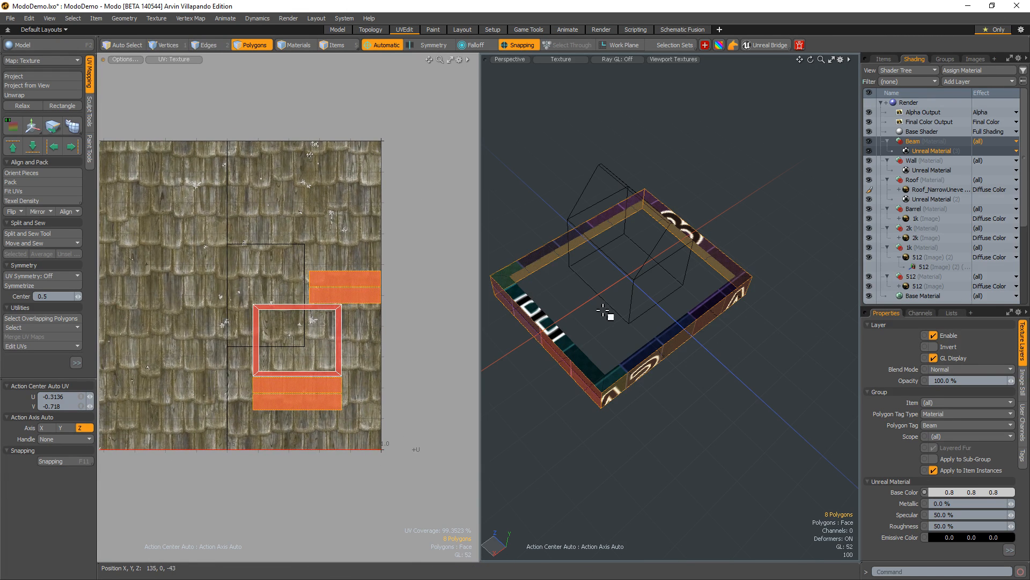
- Unwrap the base frame using the edge loop around one of its corners as the seam
left_click_drag(646, 405, 719, 269, "alt")
key("2")
double_click(594, 410)
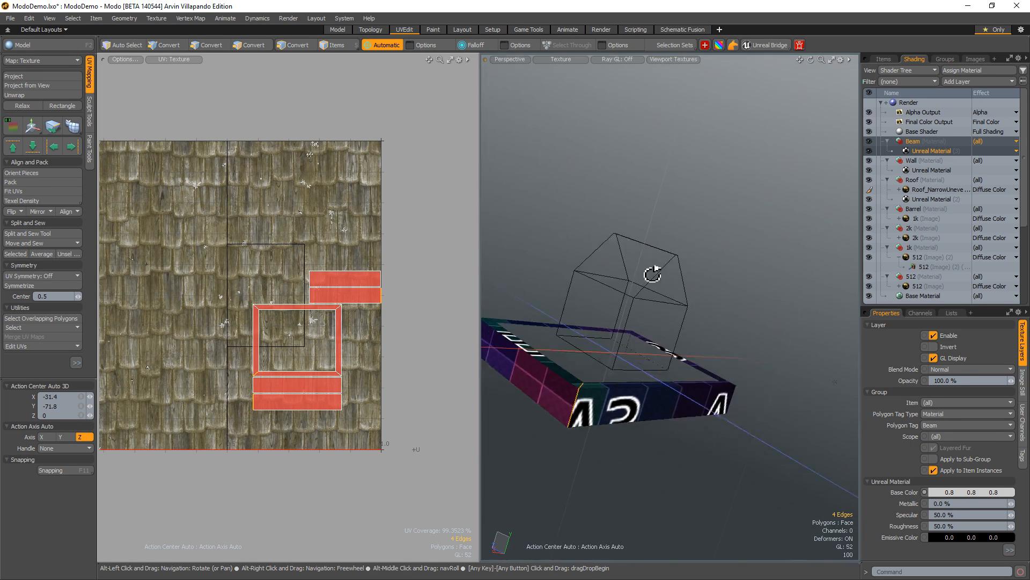
left_click(49, 96)
left_click(245, 226)
scroll(244, 239, "down", 1)
key("3")
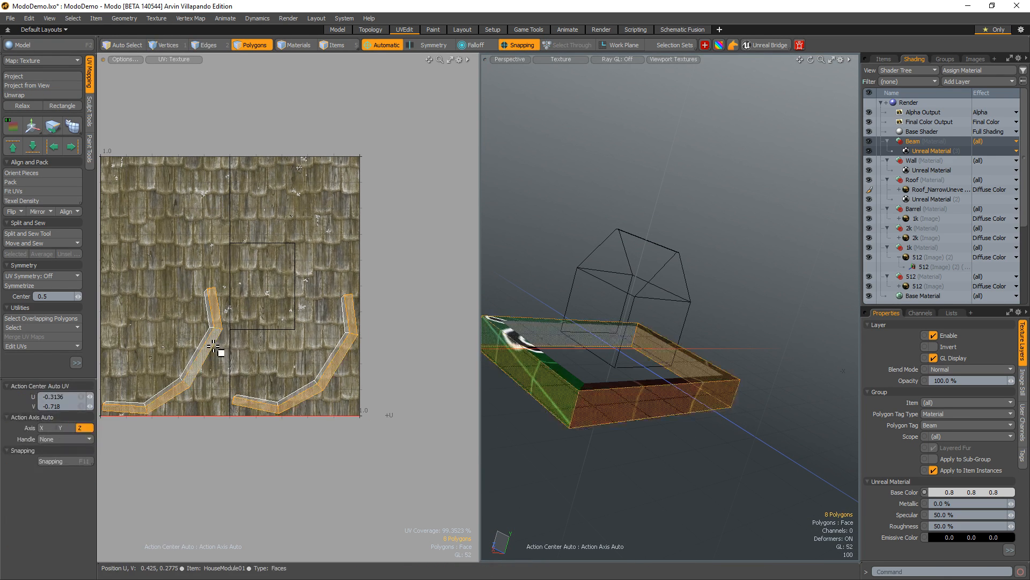
- Select both curved shells of the base frame and straighten them into horizontal rectangular strips
left_click(214, 347)
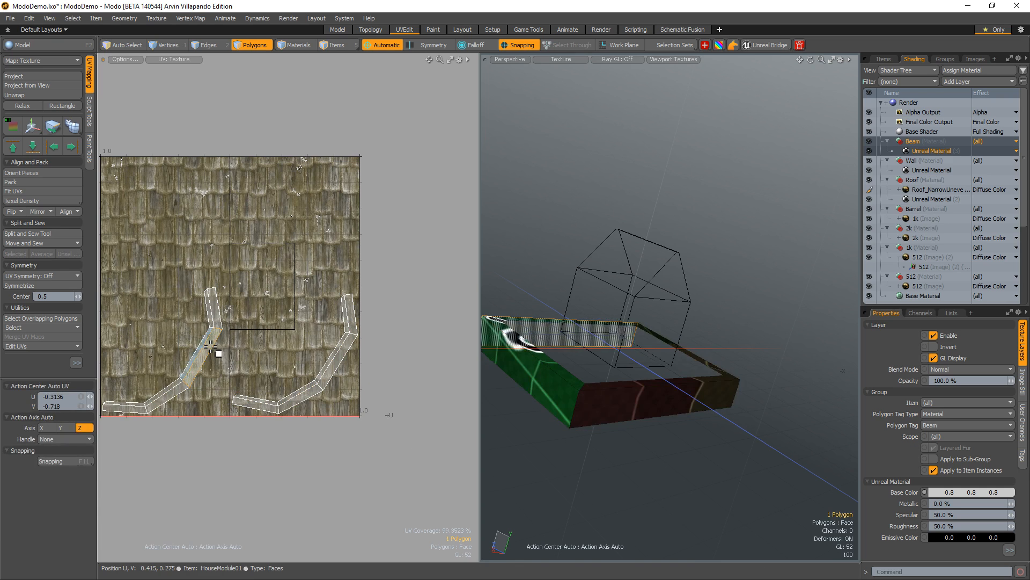
double_click(333, 389)
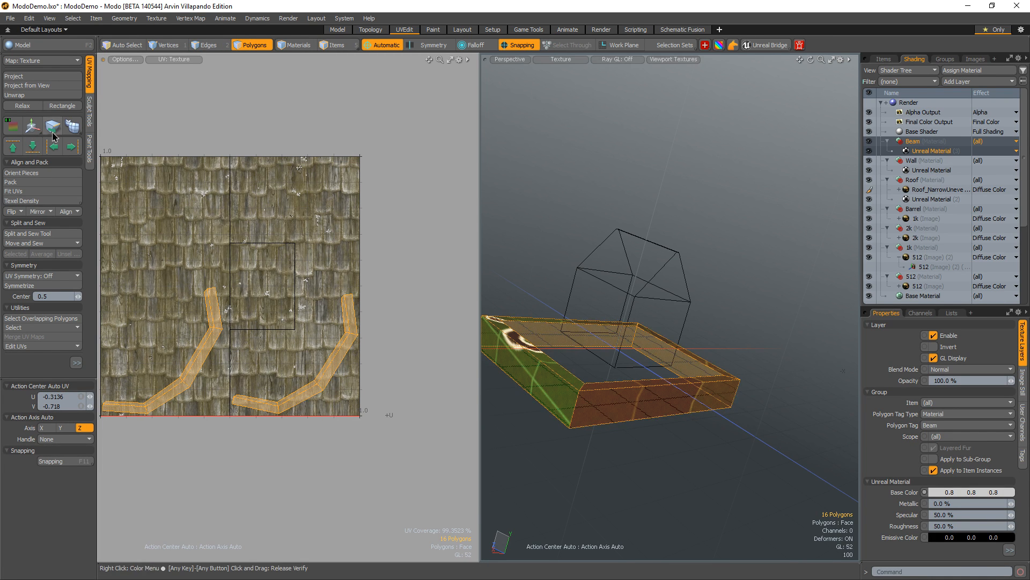
left_click(53, 128)
left_click(412, 273)
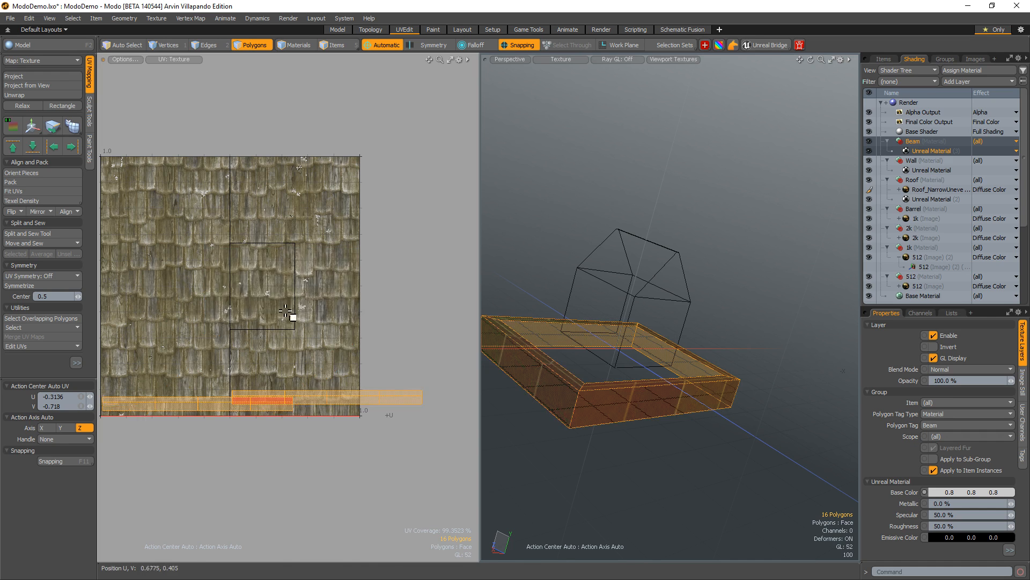
- Fit the base frame's two strip shells to the UV tile per UV Island with Keep Proportion on
scroll(286, 311, "up", 2)
scroll(306, 287, "down", 3)
left_click(227, 376)
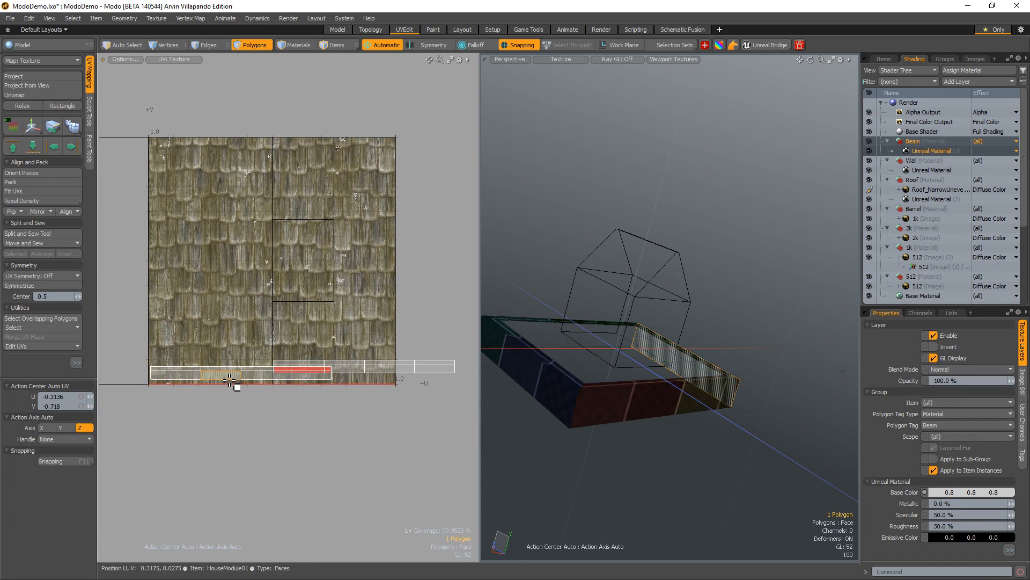
double_click(229, 381)
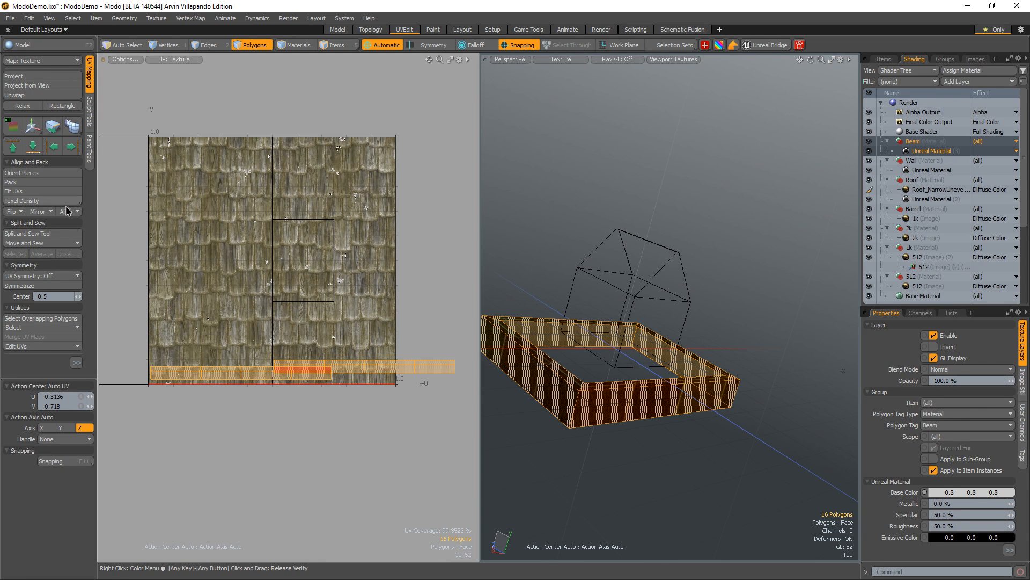
left_click(54, 191)
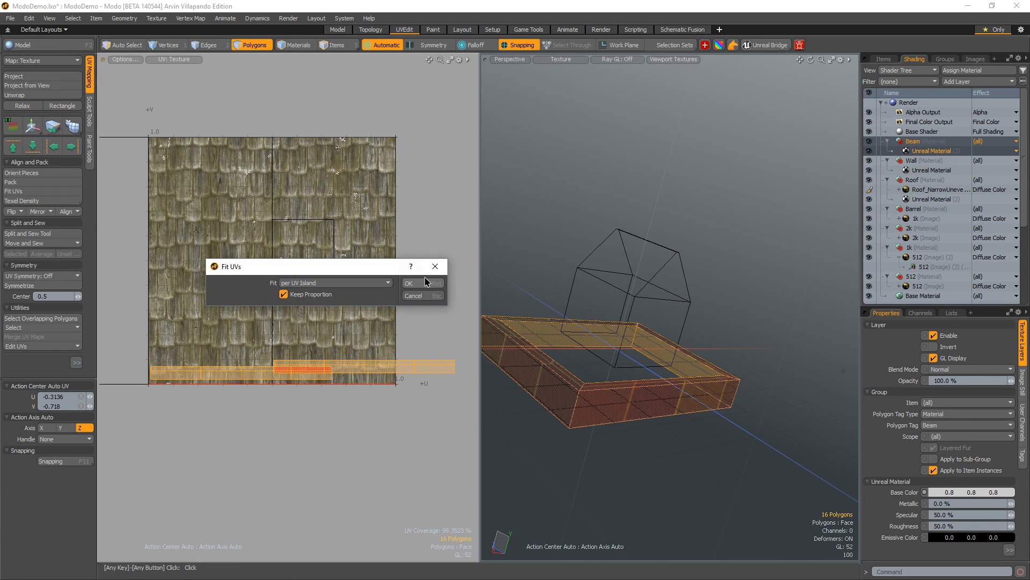
left_click(410, 282)
left_click_drag(306, 320, 270, 333, "ctrl+alt")
- Unhide the rest of the house and assign the existing 512 material to the selected base frame
left_click_drag(612, 389, 619, 306, "alt")
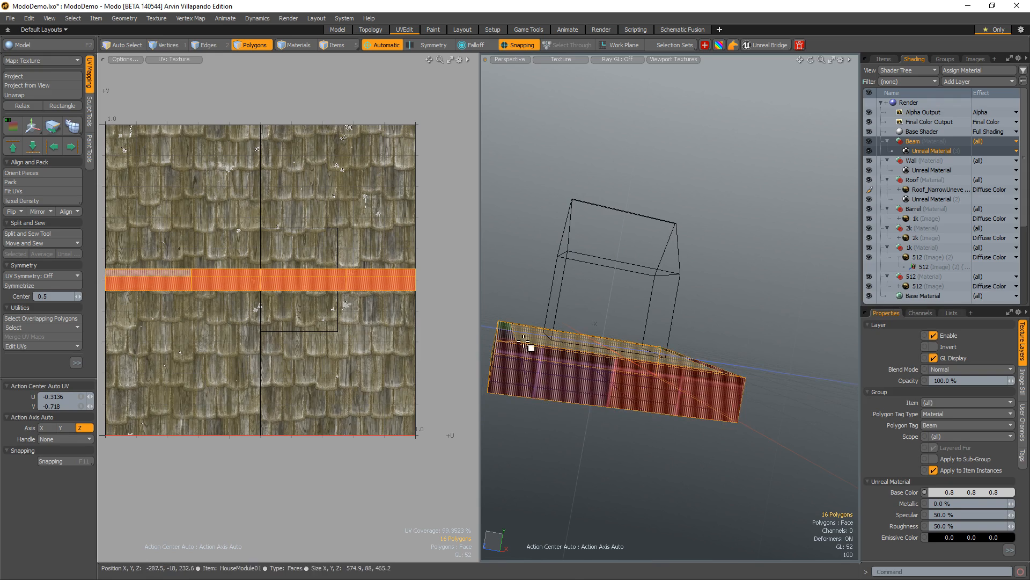
left_click_drag(715, 354, 617, 308, "alt")
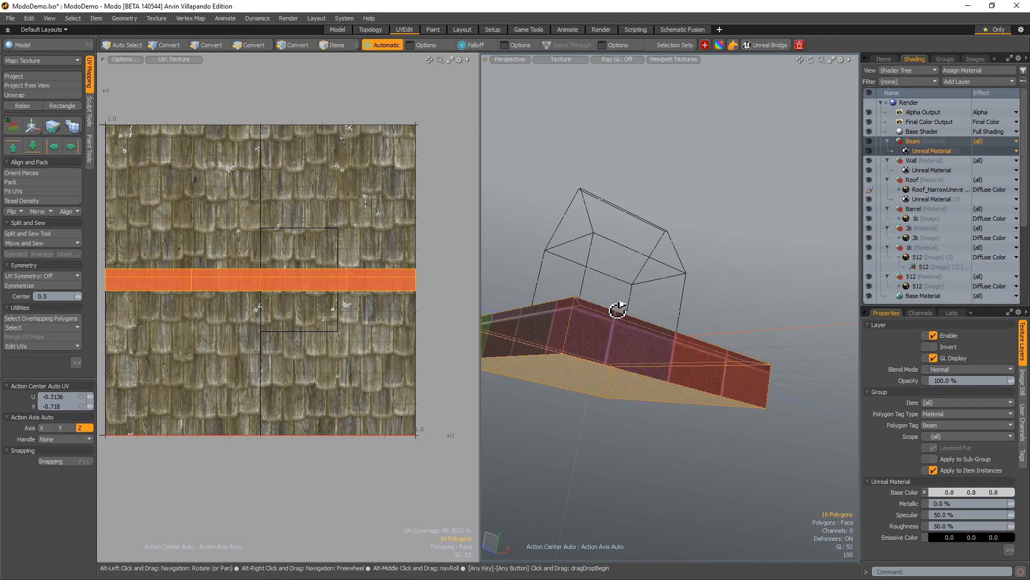
key("u")
mouse_move(633, 368)
left_mouse_down("alt")
mouse_move(629, 319)
mouse_move(626, 360)
left_mouse_up("alt")
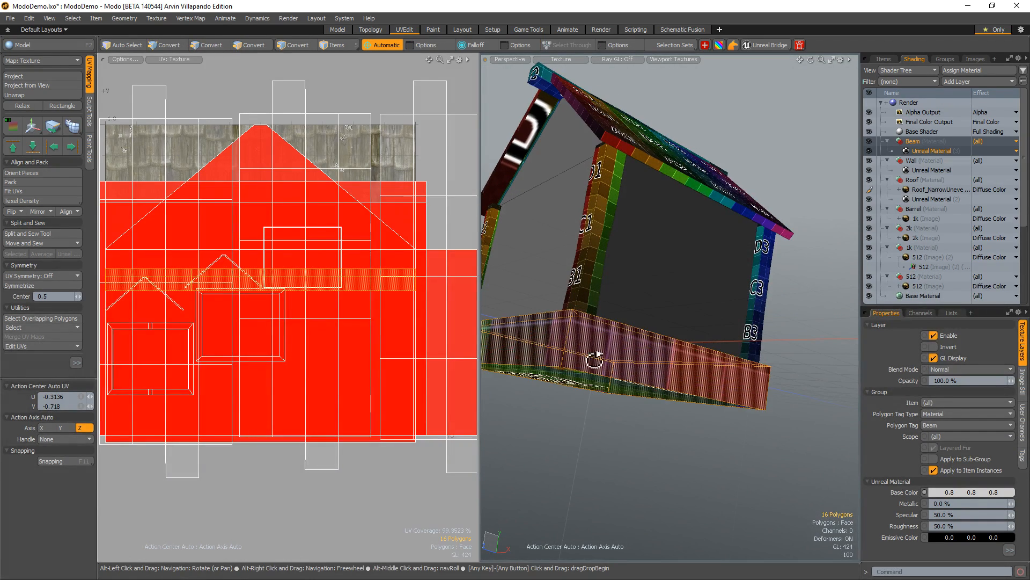
left_click_drag(346, 286, 361, 326, "alt")
scroll(361, 327, "down", 2)
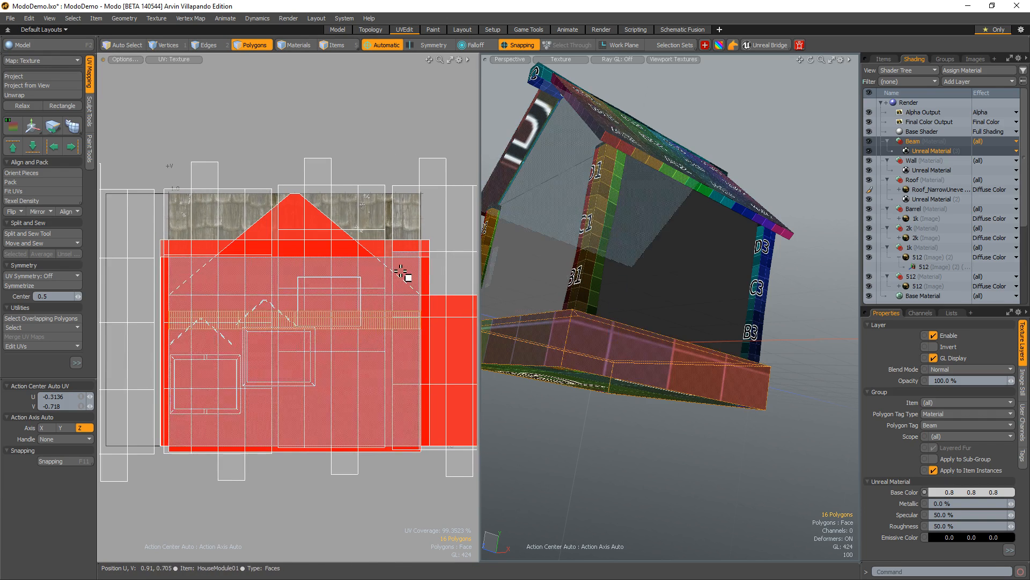
key("m")
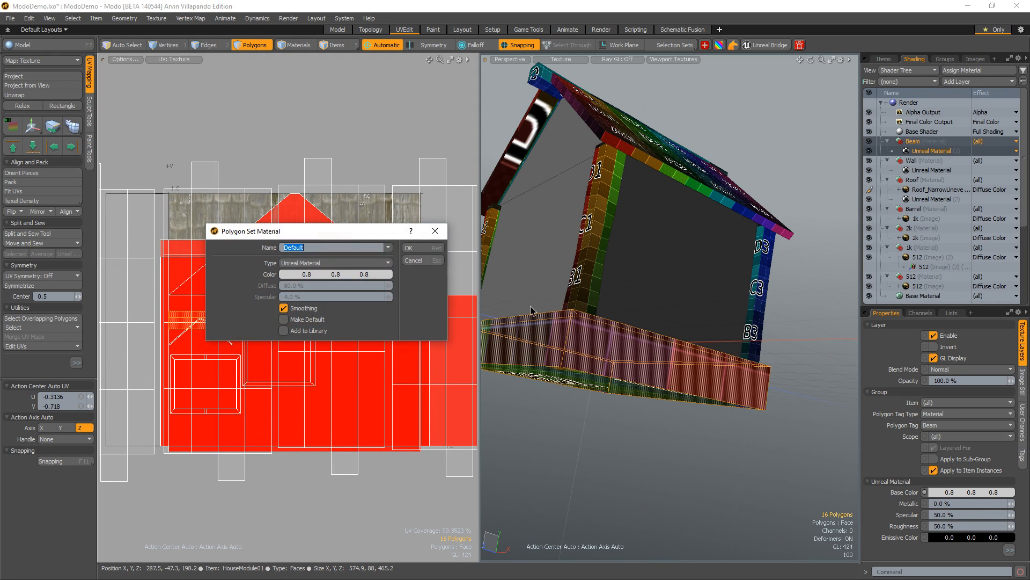
left_click(388, 248)
left_click(398, 226)
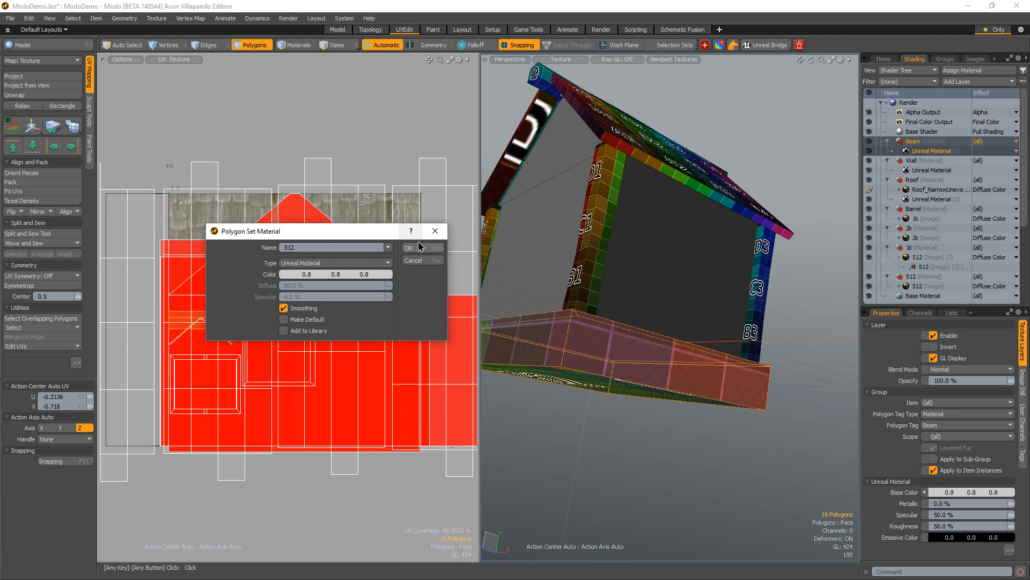
left_click(426, 248)
- Scale the base frame's UV strips uniformly to 398% in U and V
left_click_drag(609, 341, 681, 421, "alt")
key("r")
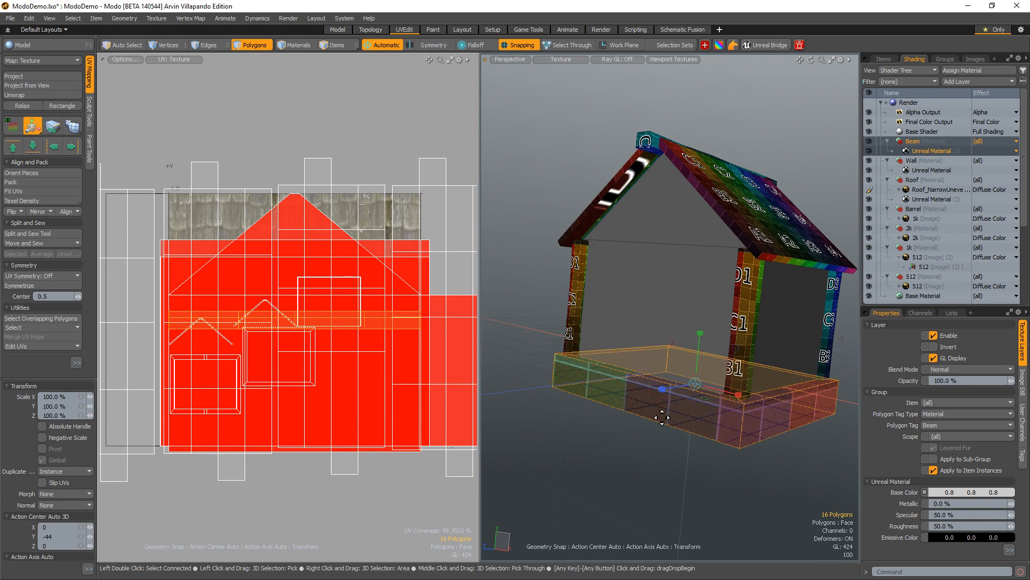
left_click_drag(710, 385, 700, 390, "alt+shift")
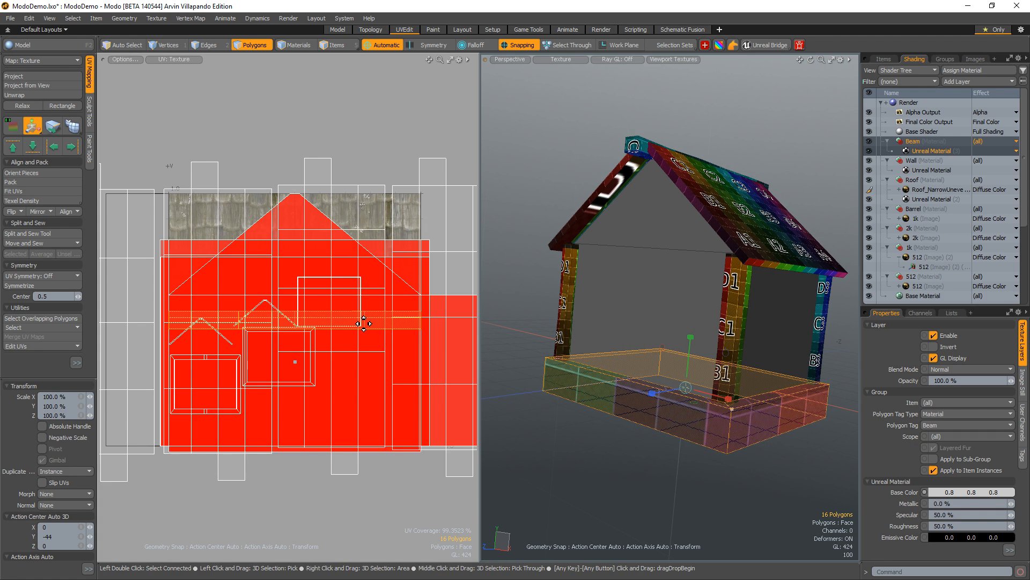
left_click_drag(348, 312, 346, 327, "alt+shift")
key("e")
key("r")
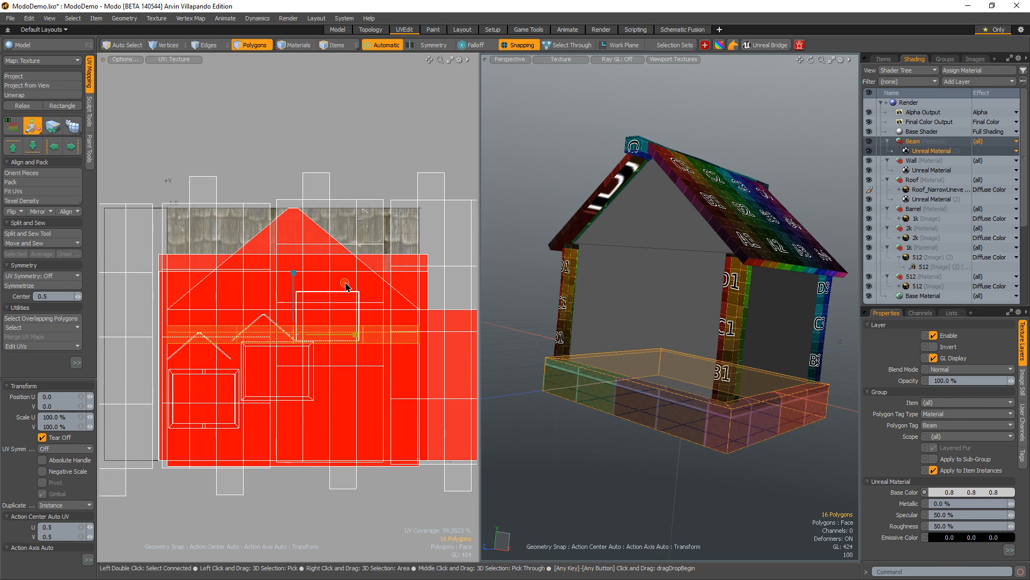
left_click_drag(345, 284, 533, 285)
left_click_drag(338, 333, 206, 340, "alt")
left_click_drag(560, 360, 450, 349, "alt")
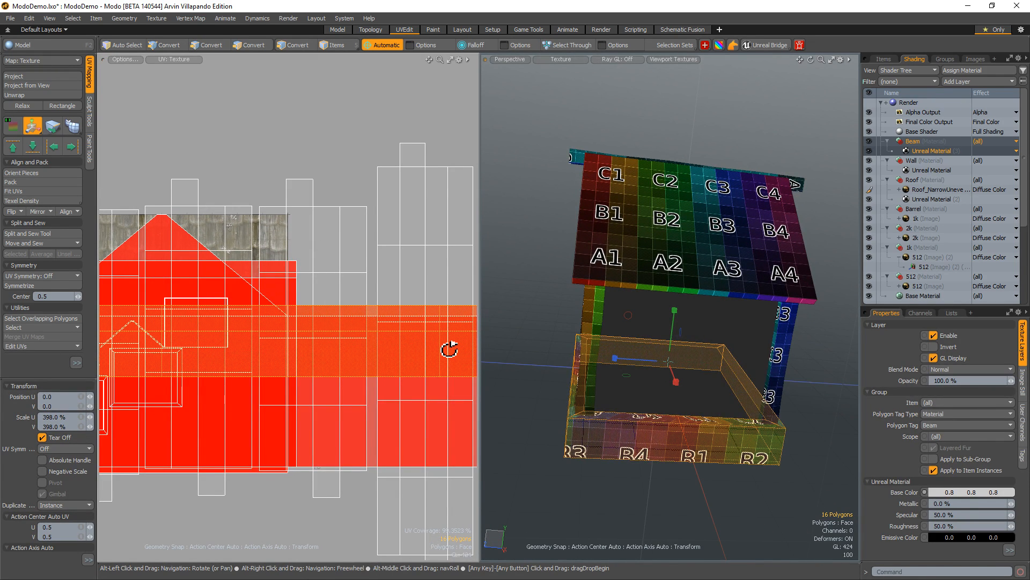
left_click_drag(657, 356, 708, 353, "alt")
key("q")
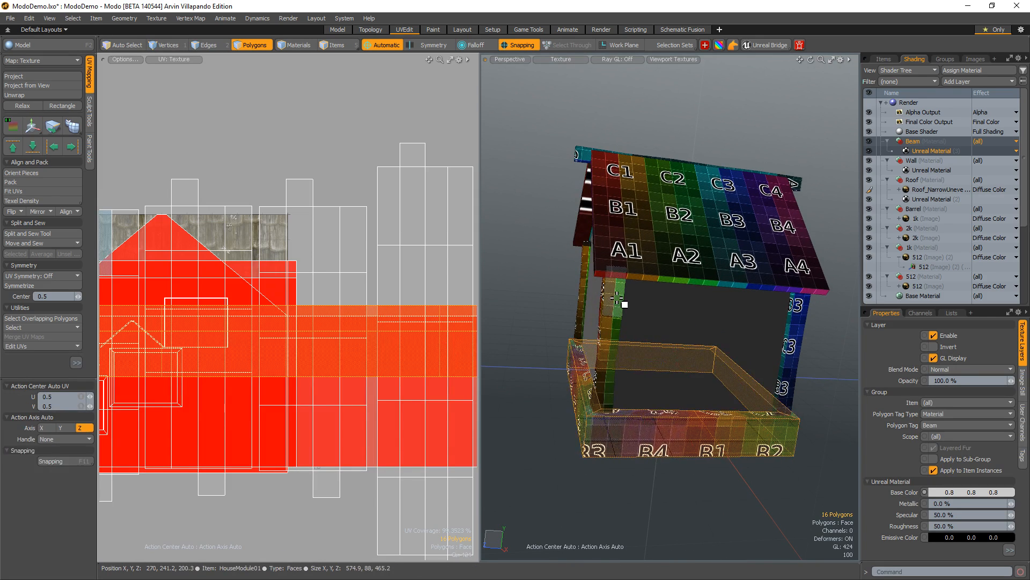
- Select the four corner posts and the ridge beam and scale their UVs uniformly to 88.5%
double_click(616, 299)
double_click(786, 340, "shift")
left_click_drag(787, 340, 764, 345, "alt")
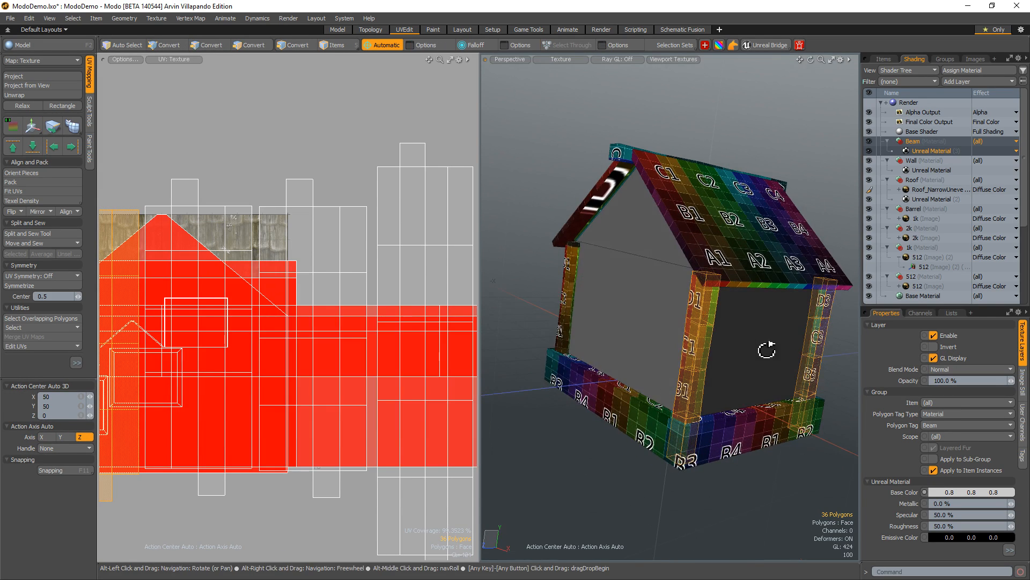
double_click(577, 276, "shift")
double_click(616, 154, "shift")
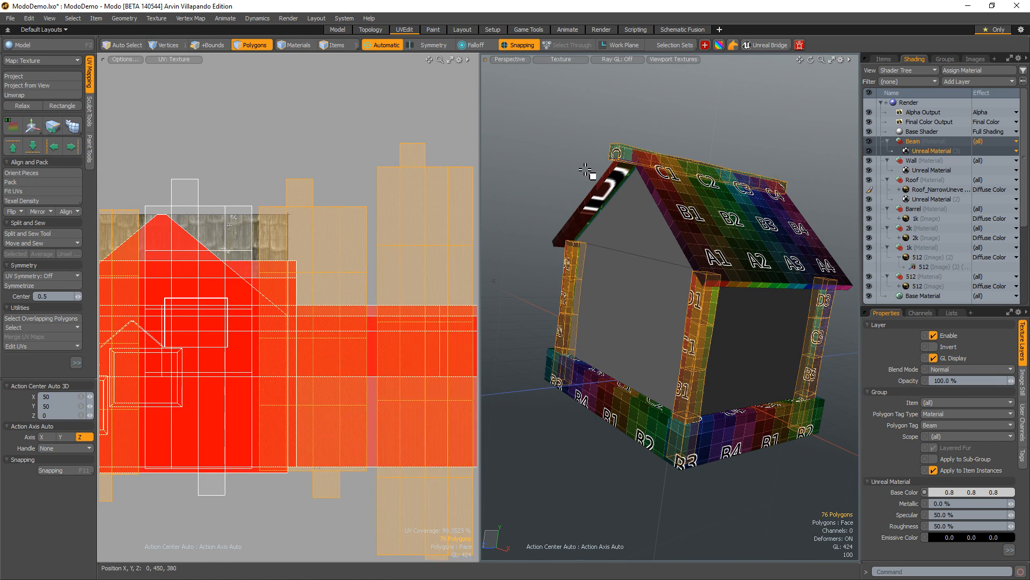
key("y")
left_click_drag(340, 322, 292, 310, "ctrl+alt")
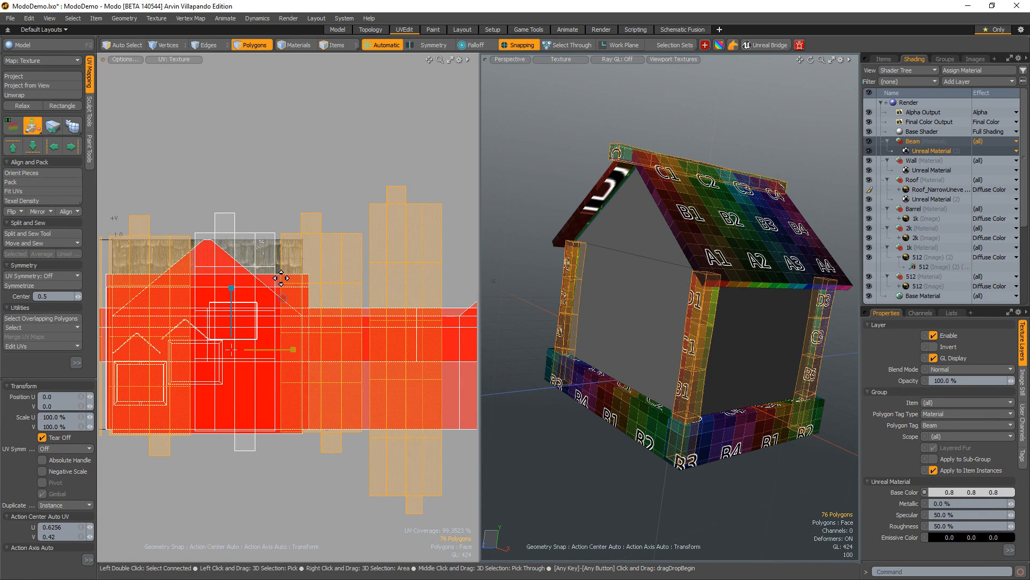
left_click_drag(700, 352, 860, 348, "alt")
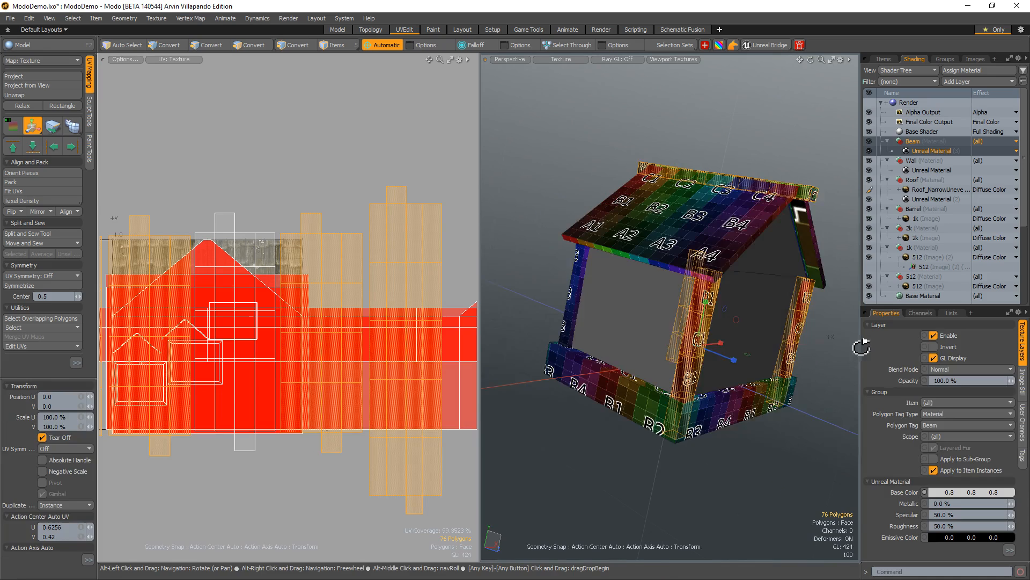
key("space")
double_click(588, 279, "shift")
left_click_drag(638, 329, 524, 344, "alt")
key("y")
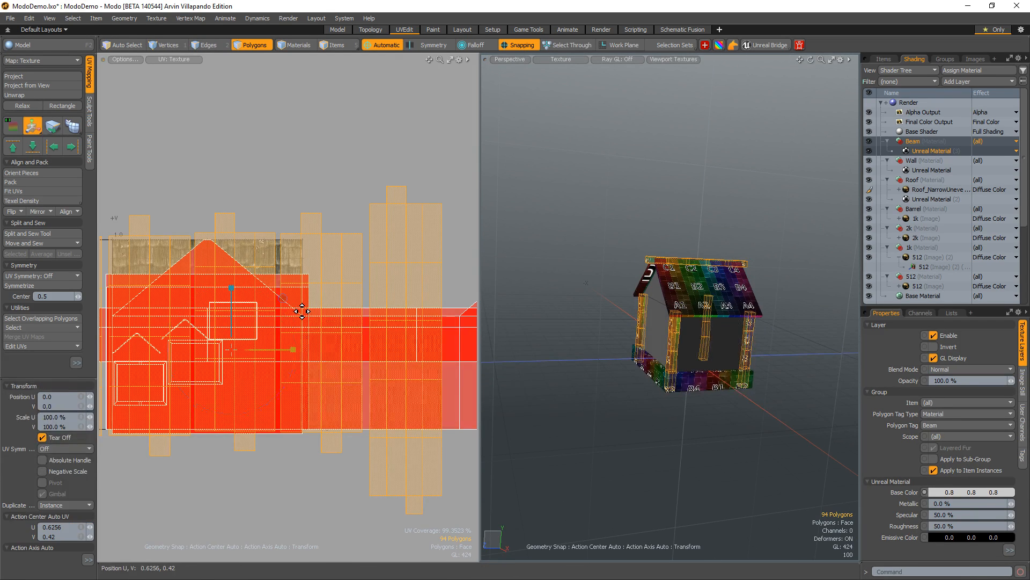
left_click_drag(283, 298, 277, 301)
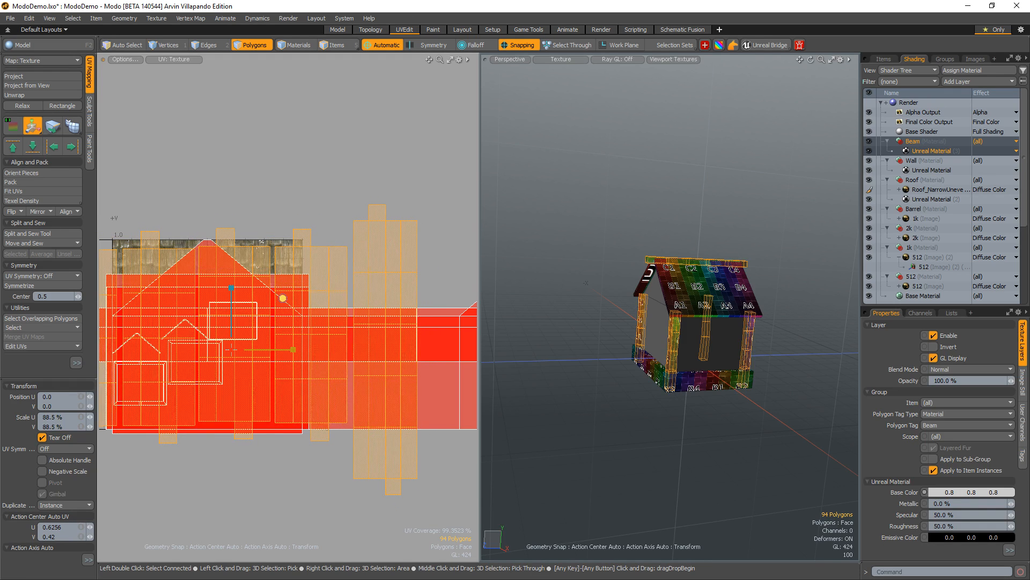
- Scale the UVs of the posts and ridge beam down by another uniform 93.5% in U and V
left_click_drag(607, 260, 686, 255, "ctrl+alt")
left_click_drag(693, 298, 907, 305, "alt")
key("e")
key("r")
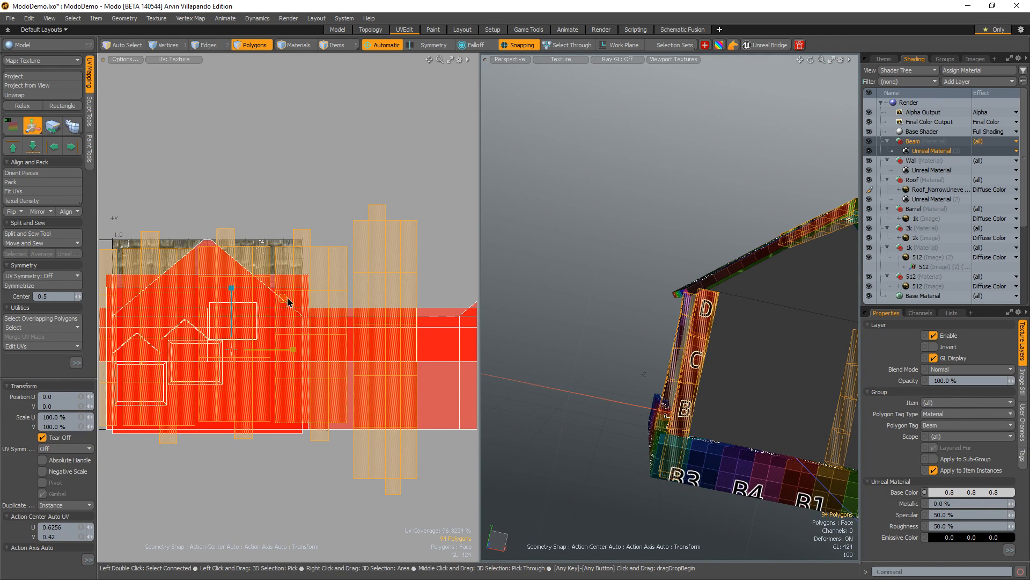
left_click_drag(284, 298, 282, 300)
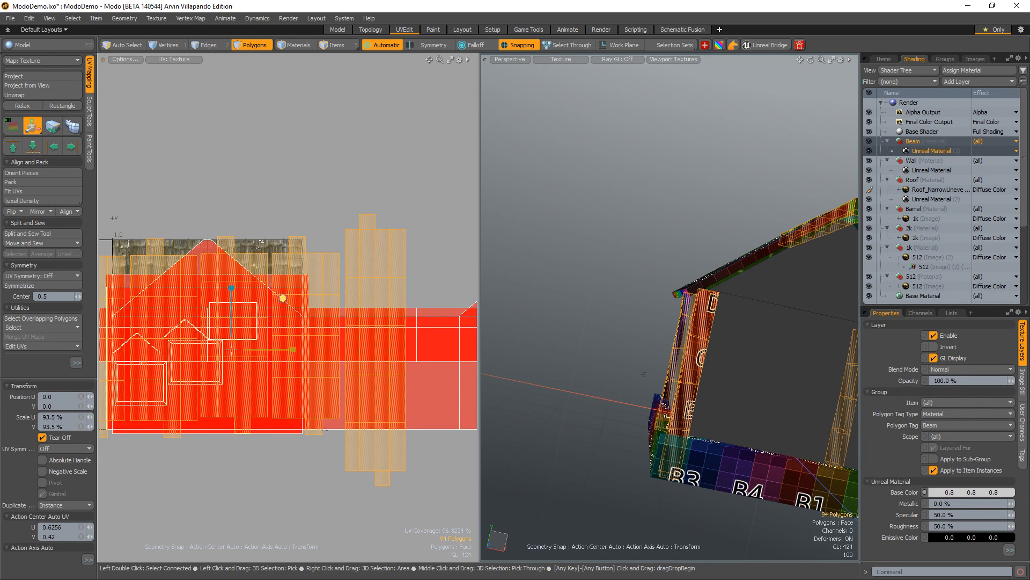
- Scale the UVs of the posts and ridge beam uniformly to 92% once more and clear the selection
left_click_drag(693, 338, 949, 382, "alt")
left_click_drag(692, 351, 764, 345, "alt+shift")
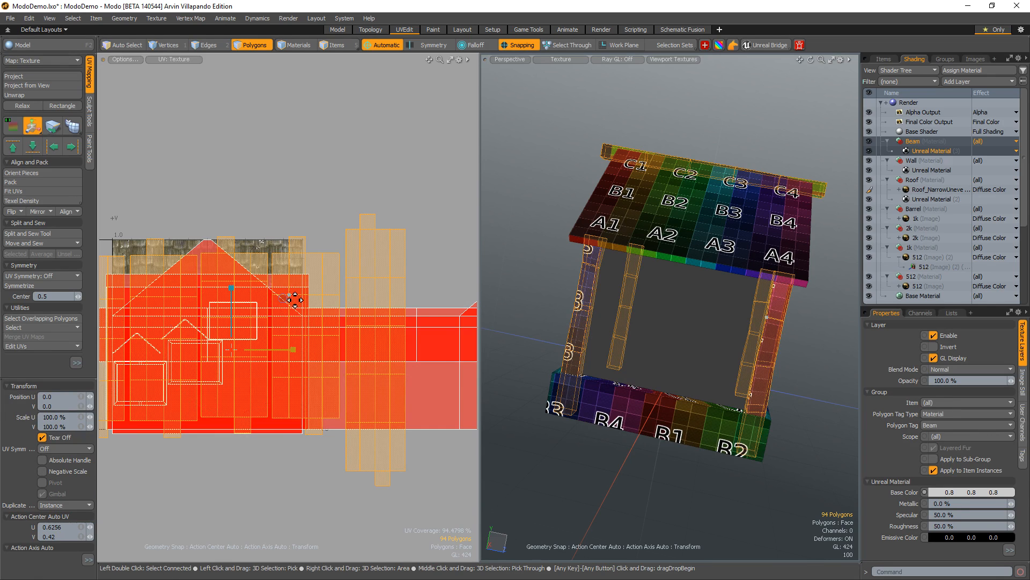
left_click_drag(283, 298, 283, 299)
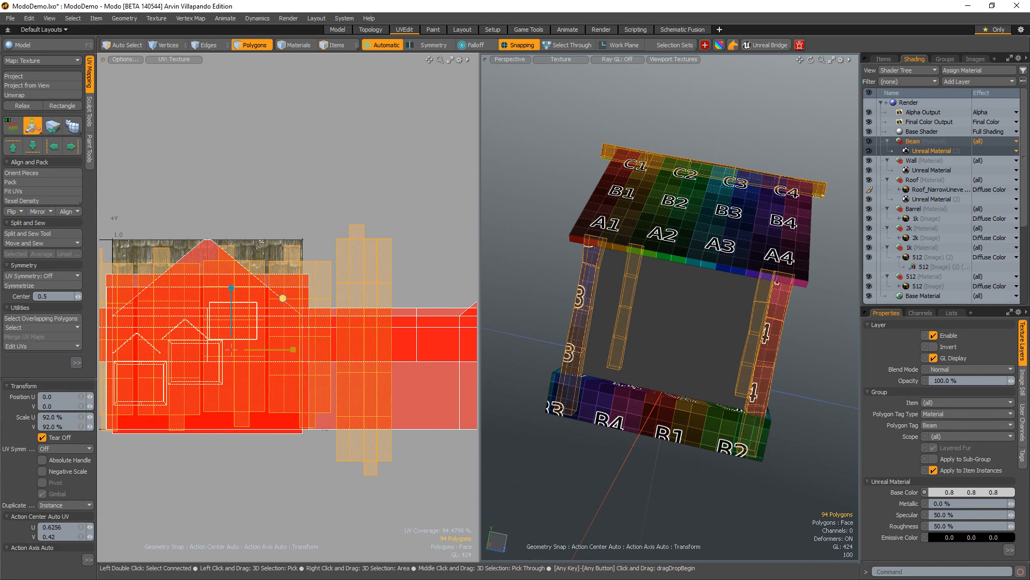
key("space")
left_click(560, 262)
- Select the connected walls, roof and base of the house and assign the existing checker material to them
left_click_drag(560, 268, 639, 387, "alt")
double_click(666, 344)
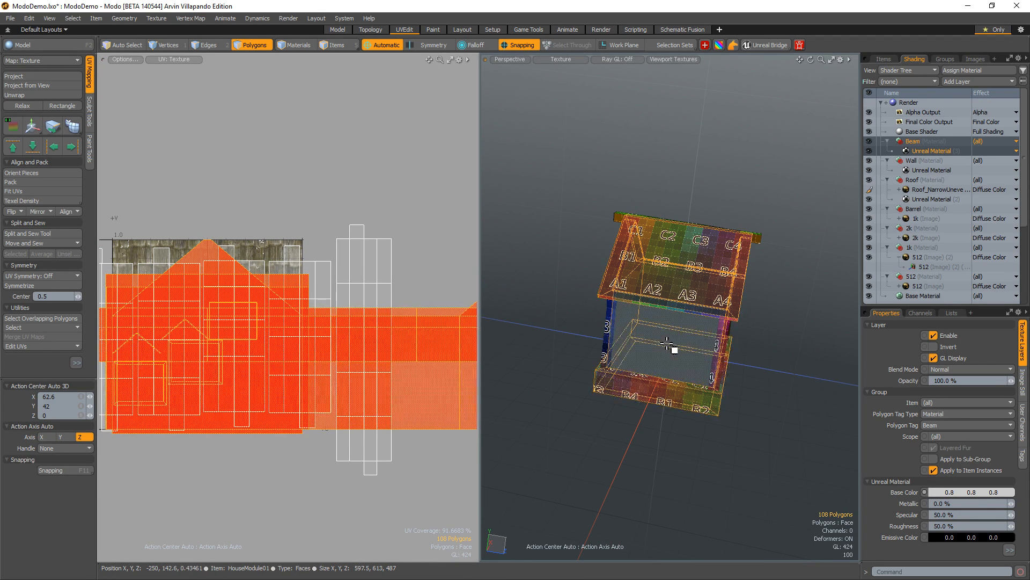
key("m")
key("Return")
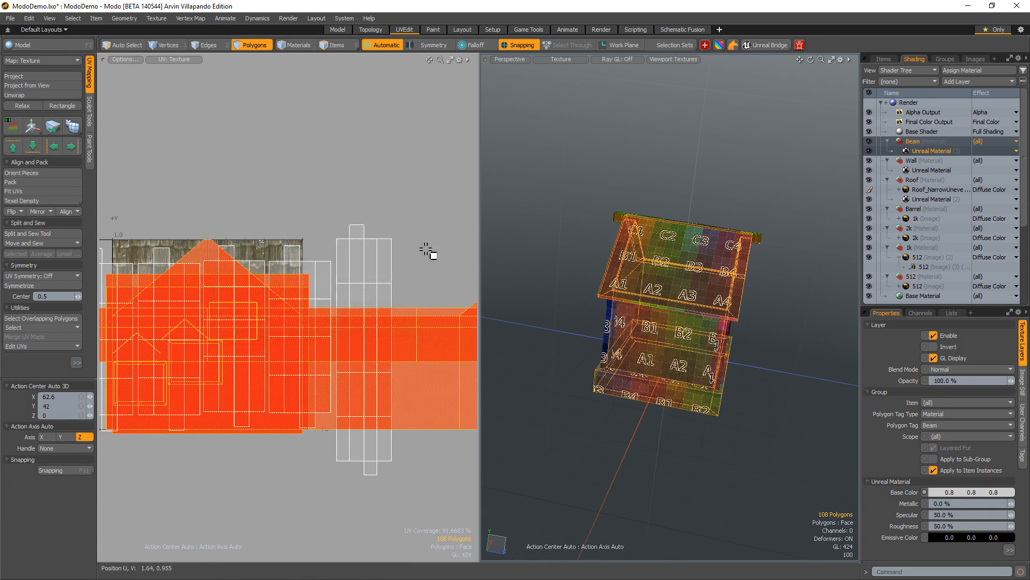
- Examine the checker pattern around all sides of the house to compare the texel scale of its parts
key("1")
left_click_drag(670, 412, 662, 336, "alt")
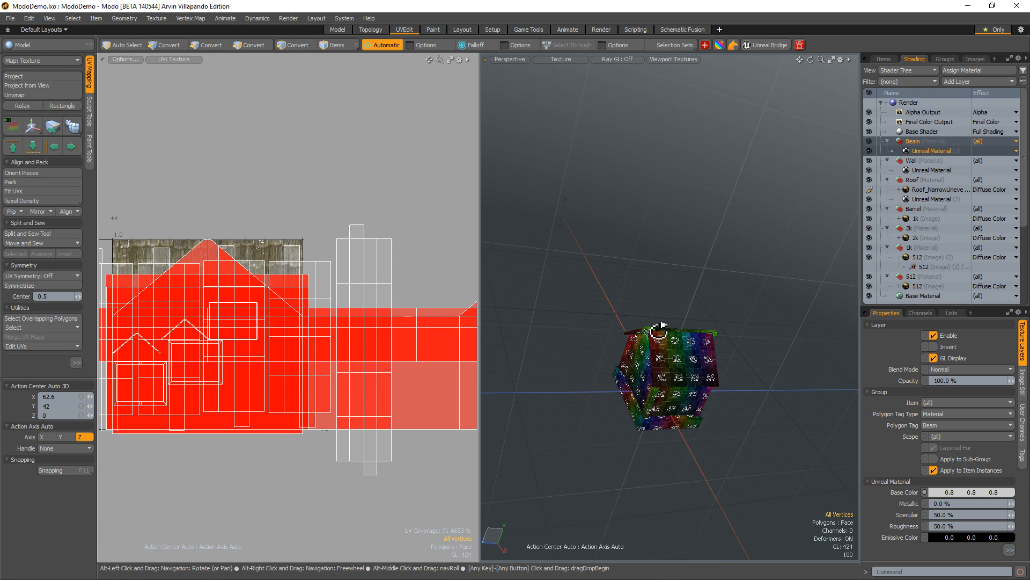
key("2")
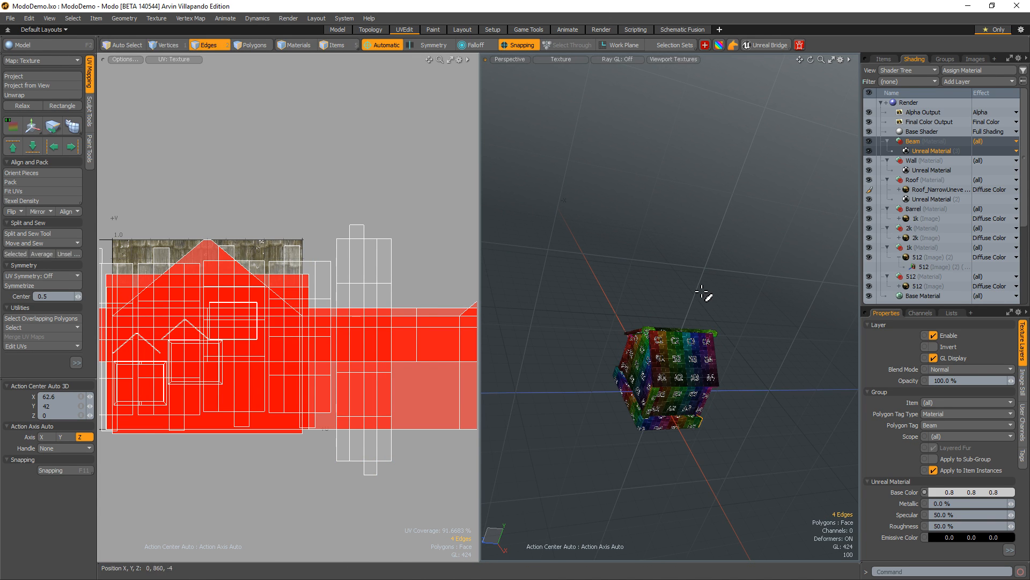
mouse_move(708, 295)
left_mouse_down("ctrl+alt")
mouse_move(720, 312)
mouse_move(703, 322)
mouse_move(718, 307)
left_mouse_up("ctrl+alt")
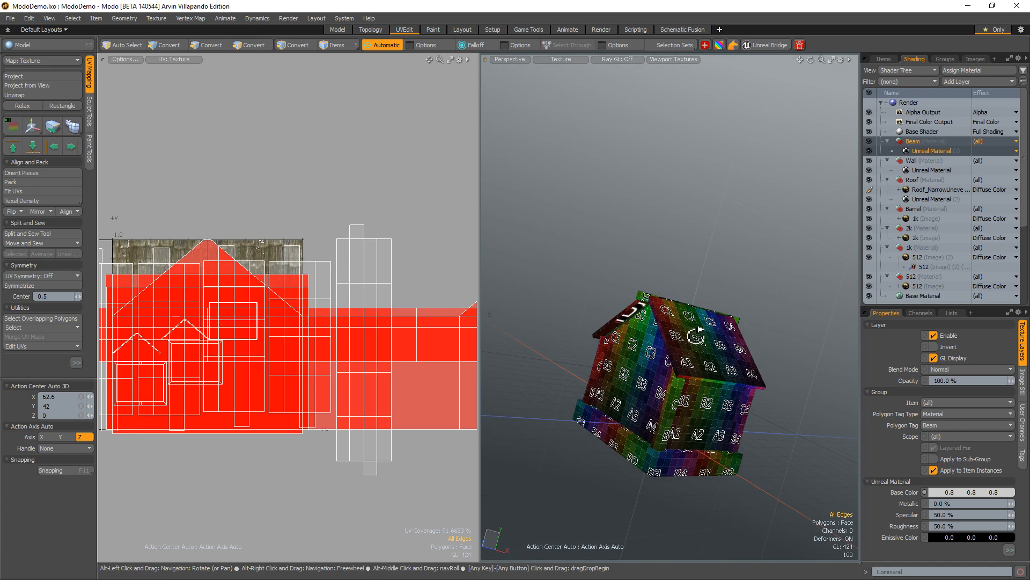
left_click_drag(646, 350, 598, 464, "alt")
key("3")
left_click(653, 276)
left_click(748, 219, "shift")
left_click(695, 233, "shift")
key("1")
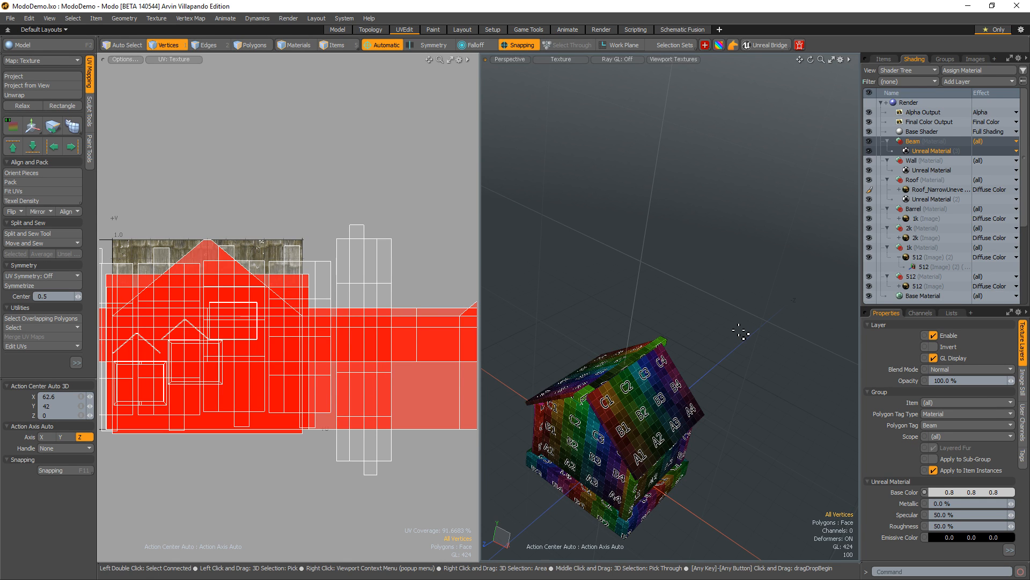
key("2")
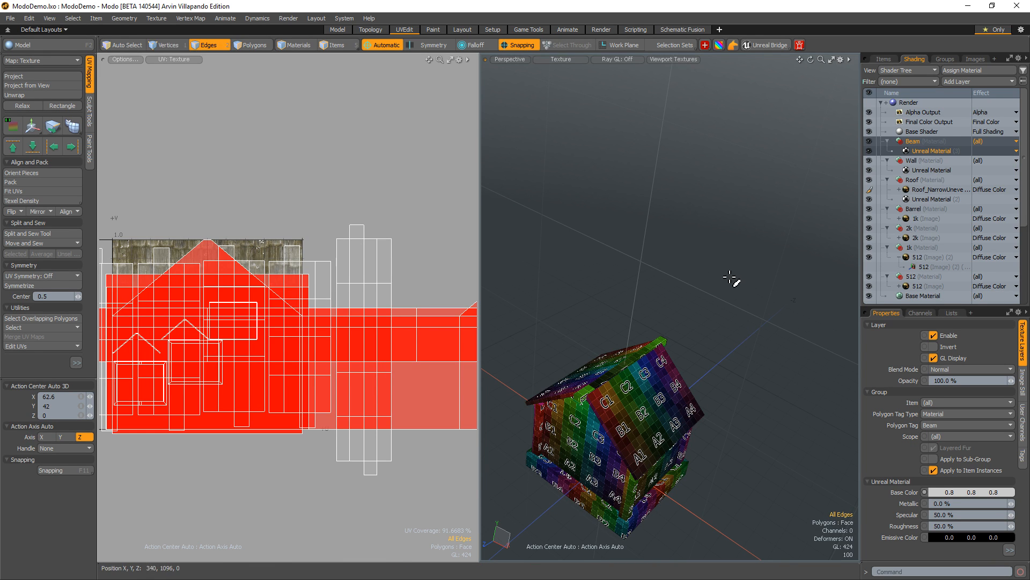
- Save the scene
left_click_drag(686, 306, 671, 274, "alt")
key("ctrl+s")
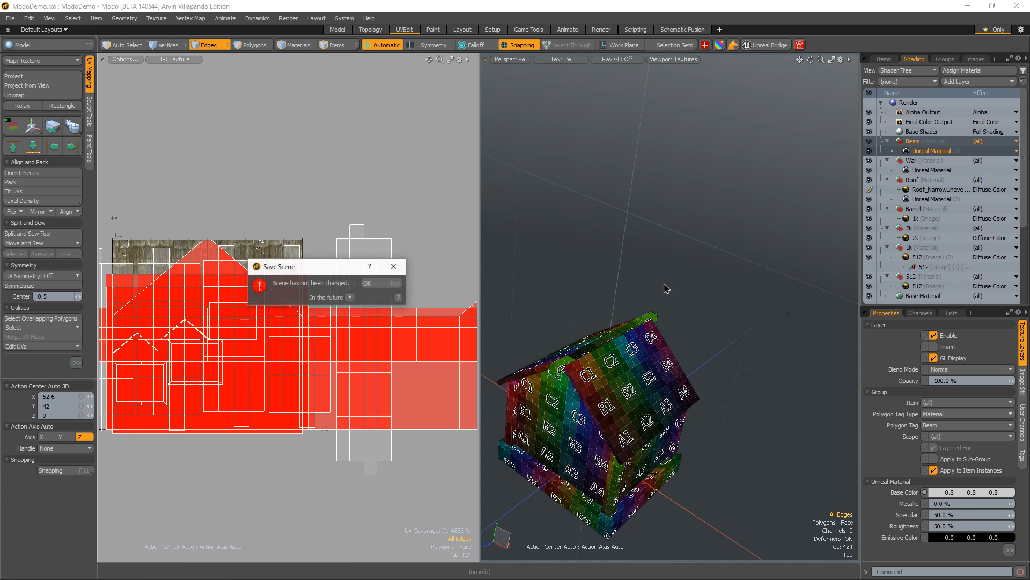
left_click(368, 286)
- Duplicate the HouseModule01 mesh as HouseModule01-Windows and leave the copy as the only visible house module
left_click_drag(654, 386, 628, 403, "alt")
key("5")
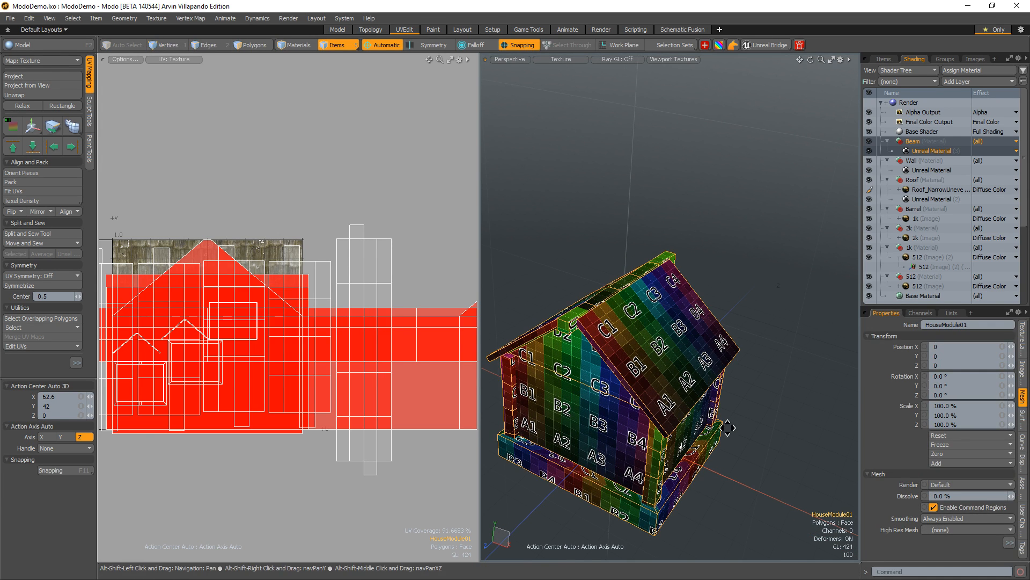
left_click_drag(728, 428, 665, 374, "alt+shift")
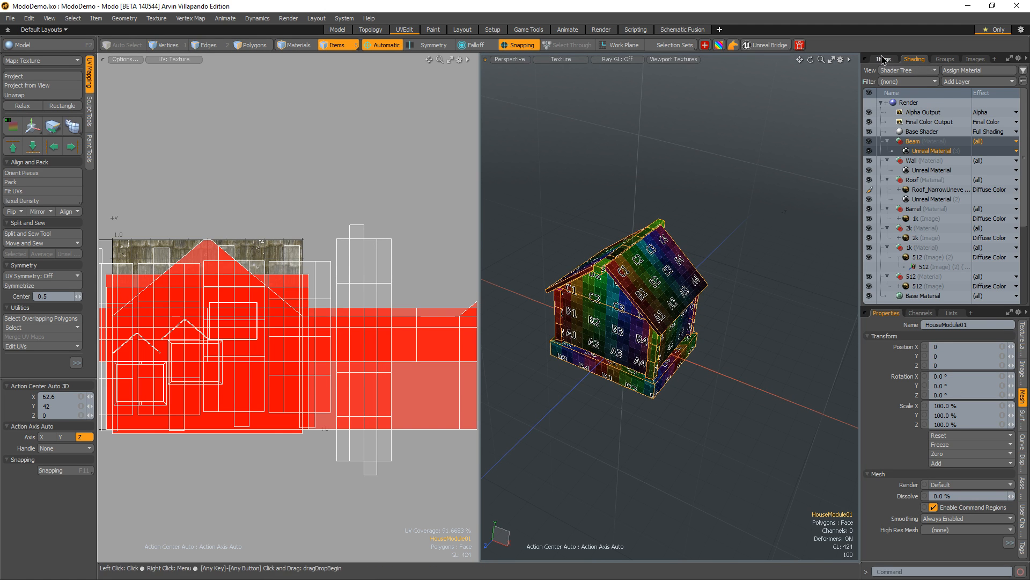
left_click(883, 59)
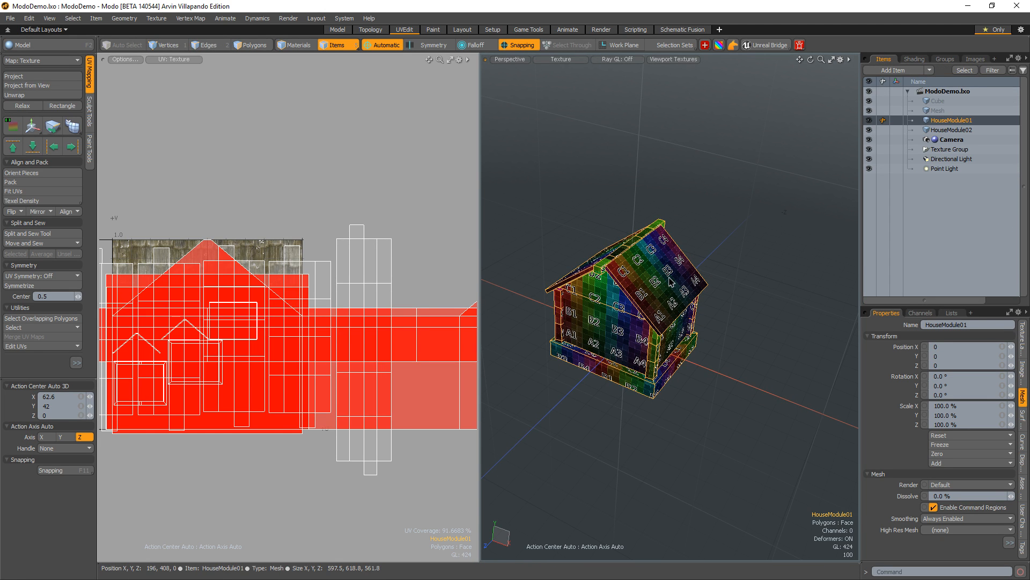
key("ctrl+d")
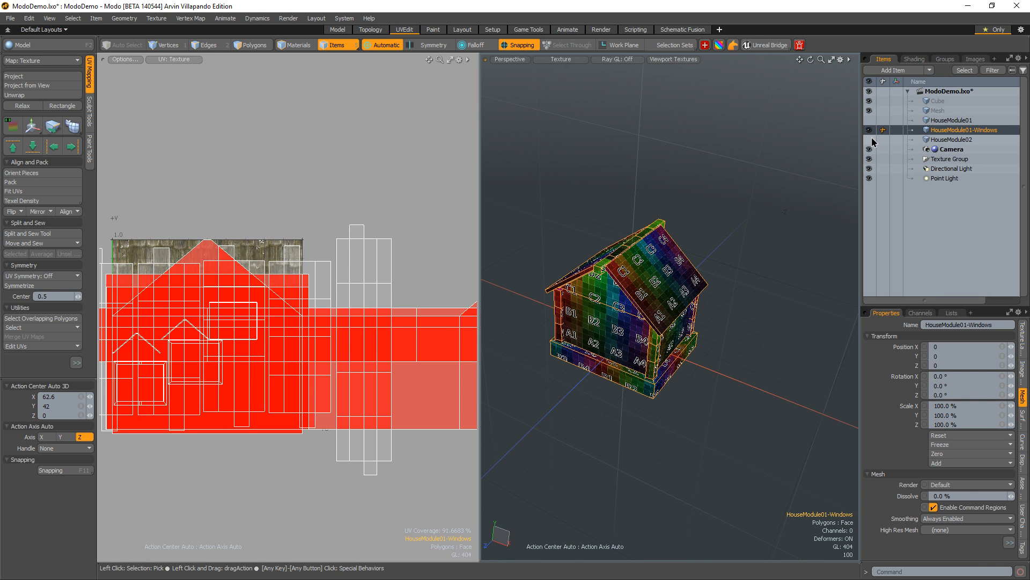
- Deselect the house item and set the perspective viewport's display style to Shaded
mouse_move(596, 308)
left_mouse_down("alt")
mouse_move(531, 256)
mouse_move(630, 363)
mouse_move(607, 317)
left_mouse_up("alt")
left_click_drag(607, 317, 646, 320, "alt+shift")
key("Escape")
left_click(776, 237)
left_click_drag(775, 236, 720, 273, "alt")
left_click_drag(719, 273, 748, 285, "ctrl+alt")
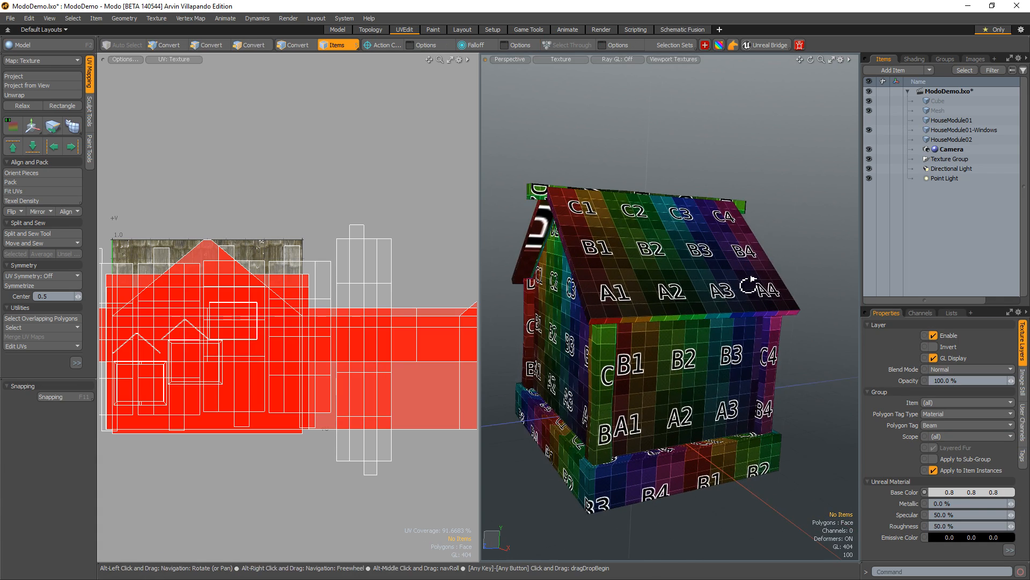
key("3")
left_click_drag(697, 355, 716, 352, "alt")
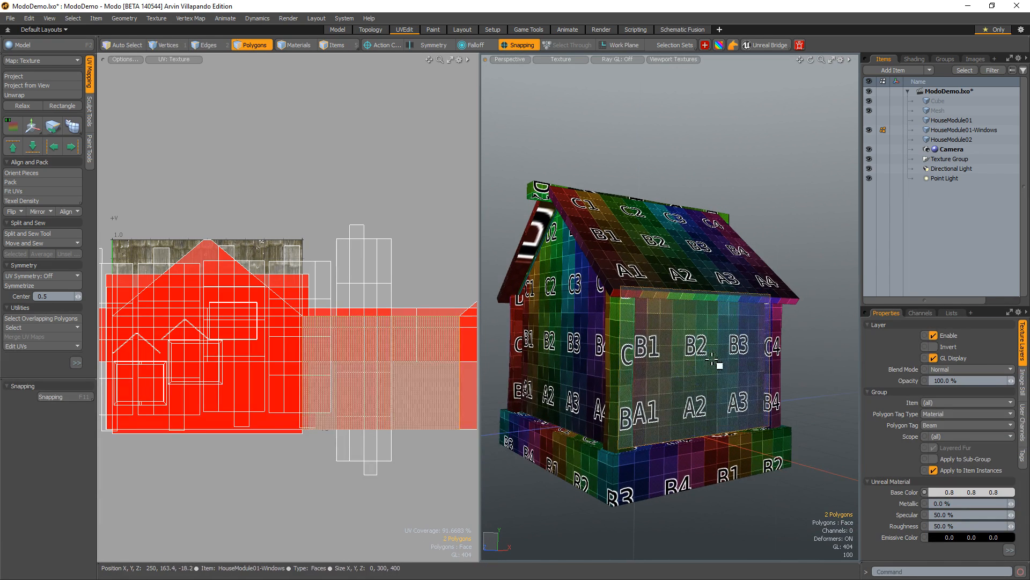
key("2")
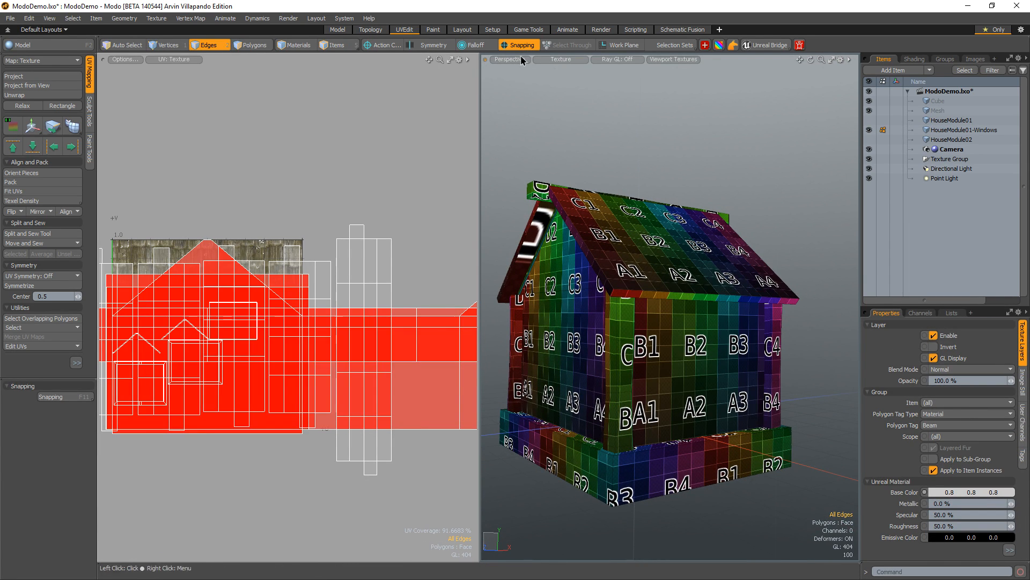
left_click(542, 59)
left_click(544, 98)
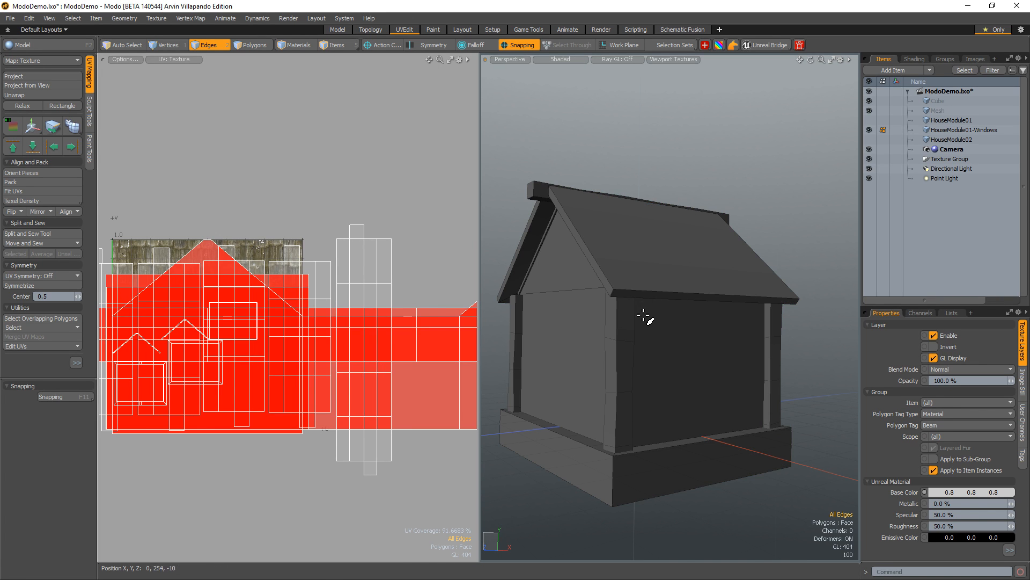
- Select the connected walls, roof and base of the house copy and hide the unselected beams
left_click_drag(514, 311, 655, 322, "alt")
key("3")
double_click(699, 359)
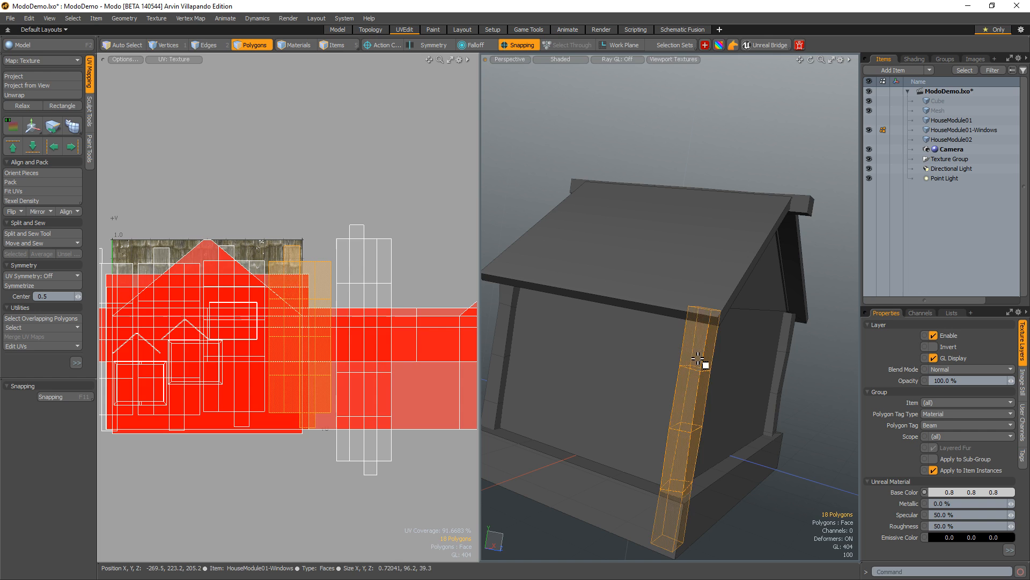
double_click(733, 364)
key("shift+h")
- Loop Slice the house walls horizontally with three evenly spaced cuts
key("2")
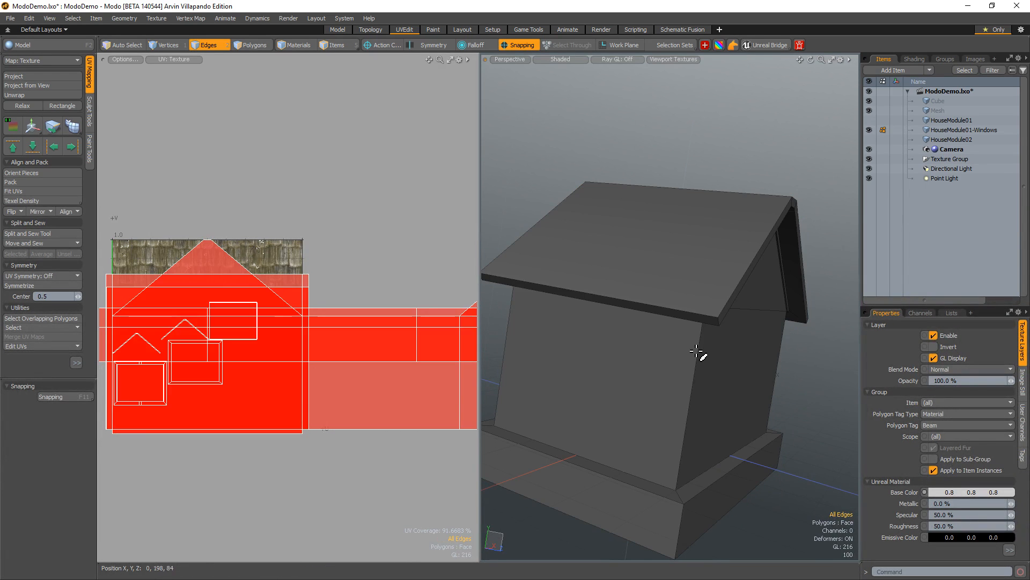
key("alt+c")
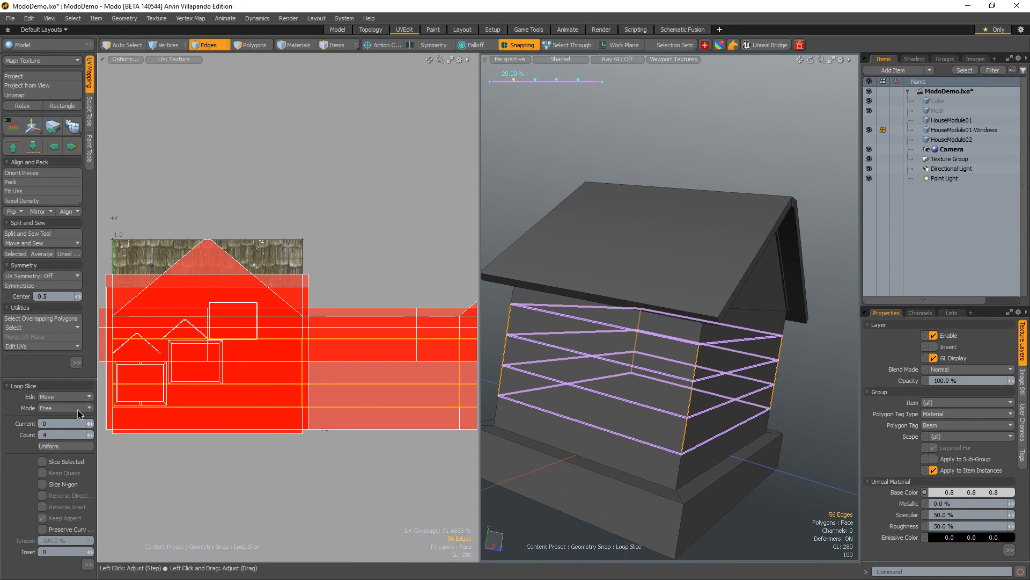
left_click(88, 436)
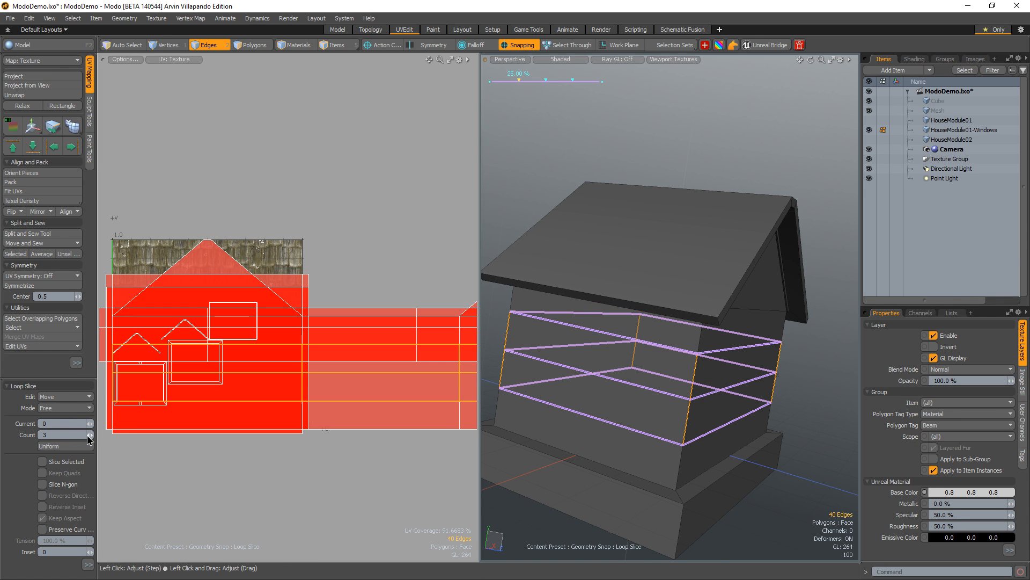
left_click_drag(655, 465, 676, 409, "ctrl+alt")
key("space")
- Loop Slice the long side walls, roof and base vertically with a count of 2
left_click(626, 344)
key("alt+c")
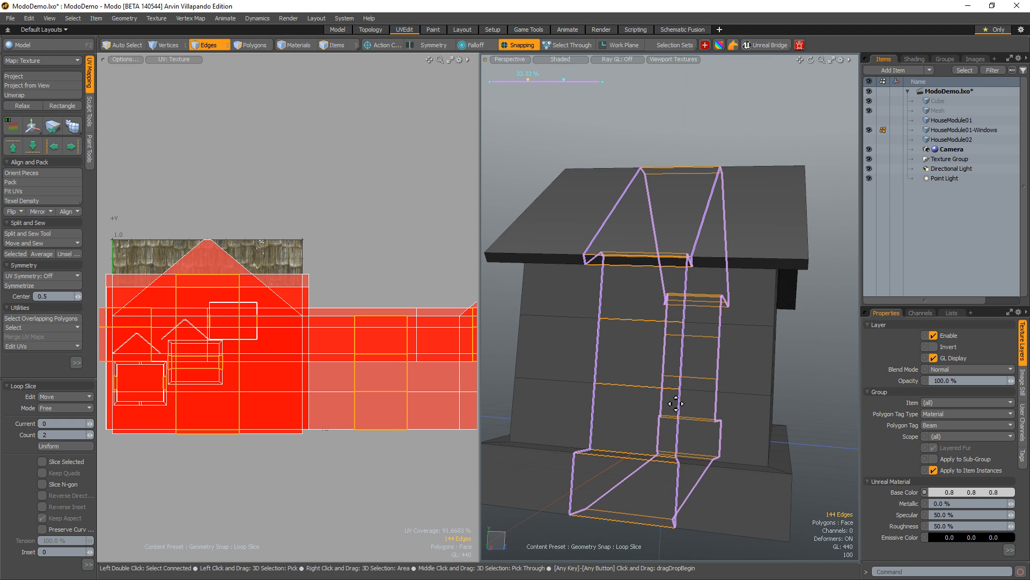
key("space")
- Select the middle wall panels on both long sides and bevel them inward as window recesses with a shift of -10 and no inset
key("3")
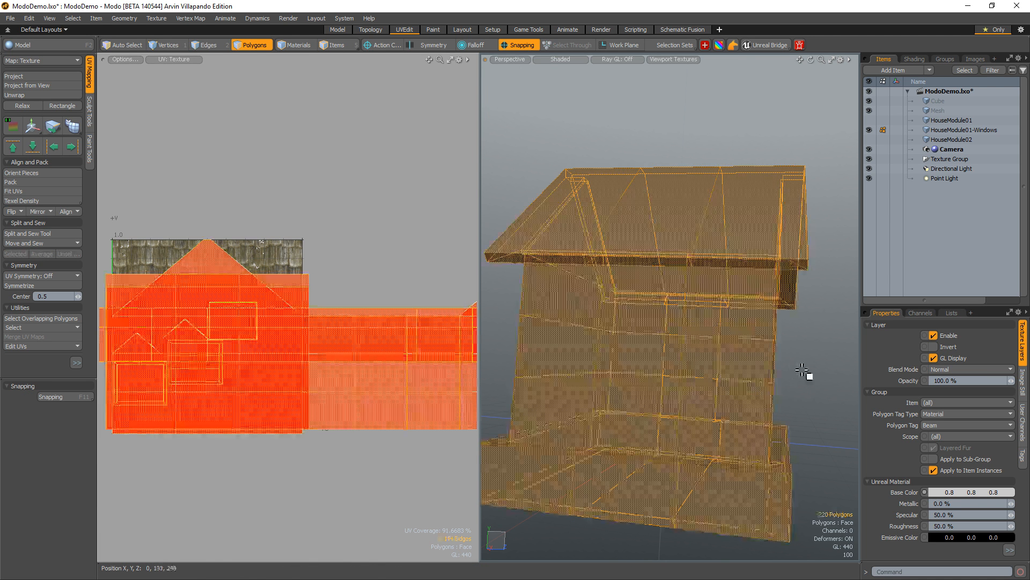
left_click(809, 373)
left_click(566, 340)
left_click_drag(596, 349, 726, 396, "alt")
left_click(724, 400, "shift")
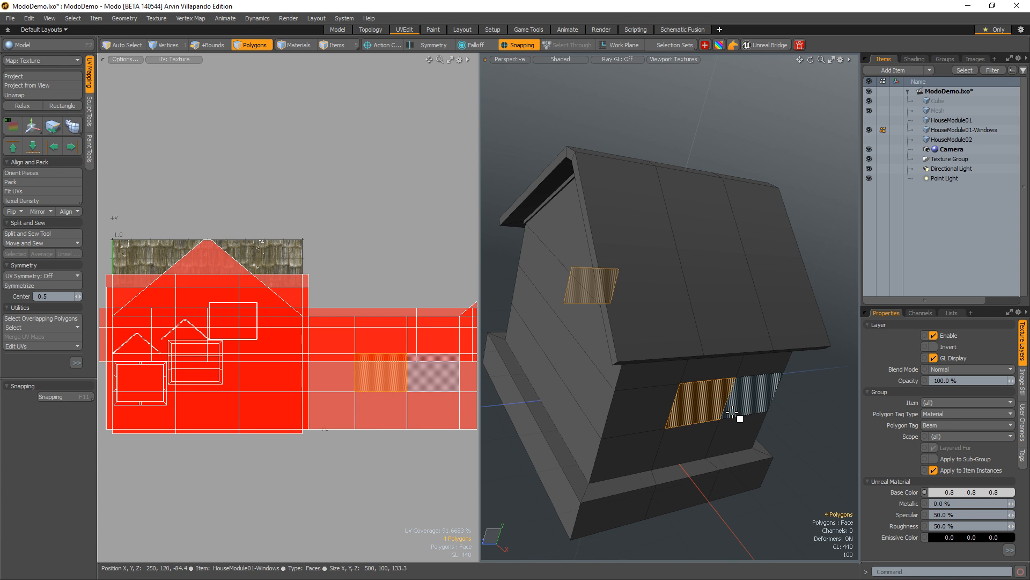
key("b")
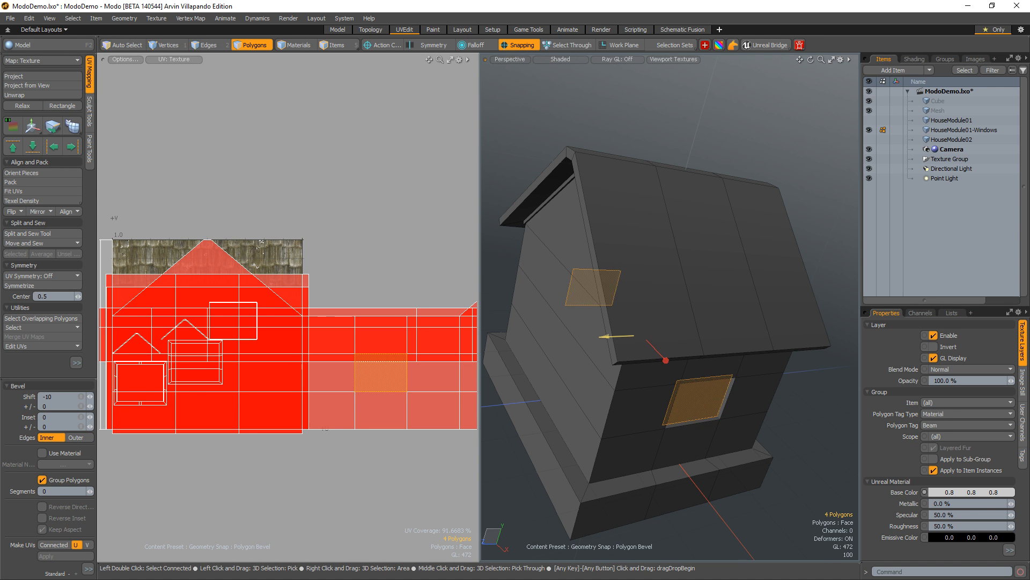
key("space")
left_click(809, 416)
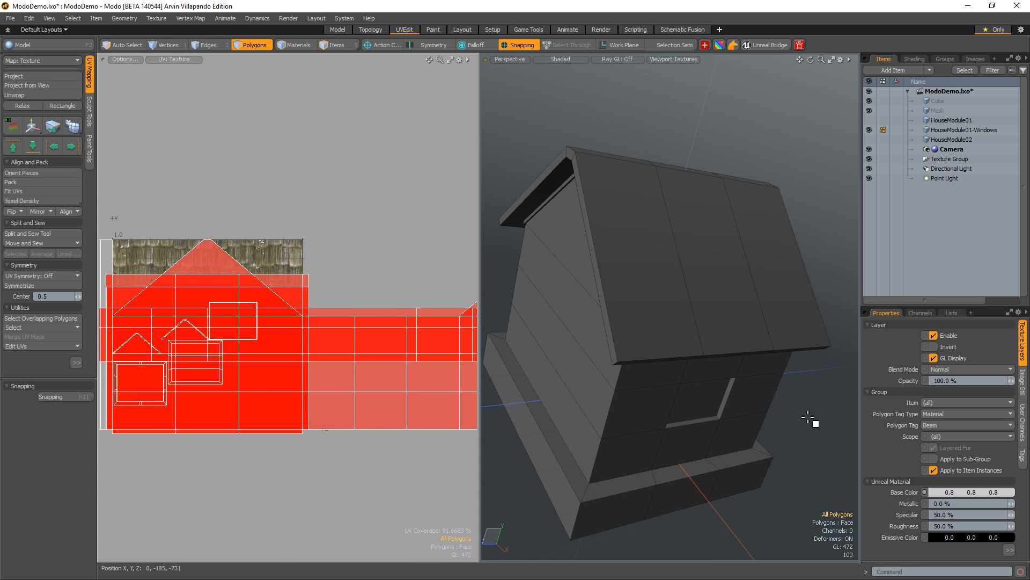
- Select the middle edges along the roof ridge of the windowed house and collapse them to a point
left_click_drag(810, 397, 674, 365, "alt")
key("1")
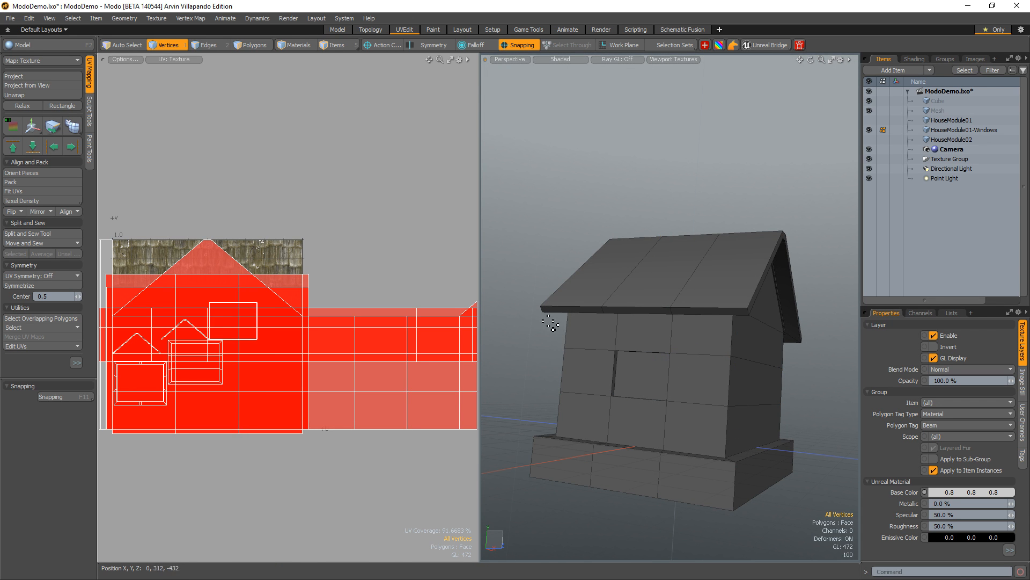
left_click_drag(683, 214, 653, 333, "alt")
key("2")
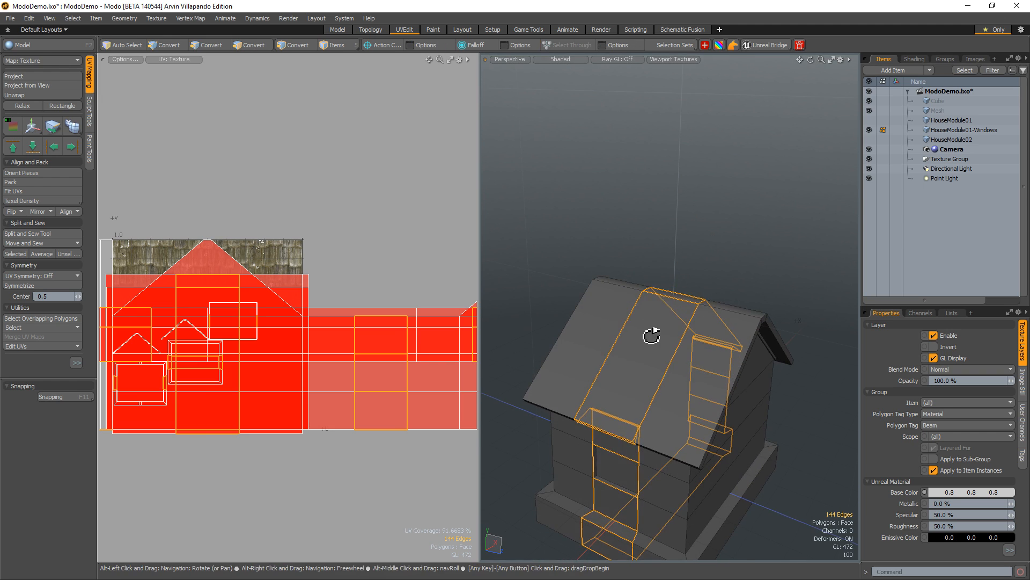
left_click(671, 302)
left_click(681, 299, "shift")
right_click(677, 296)
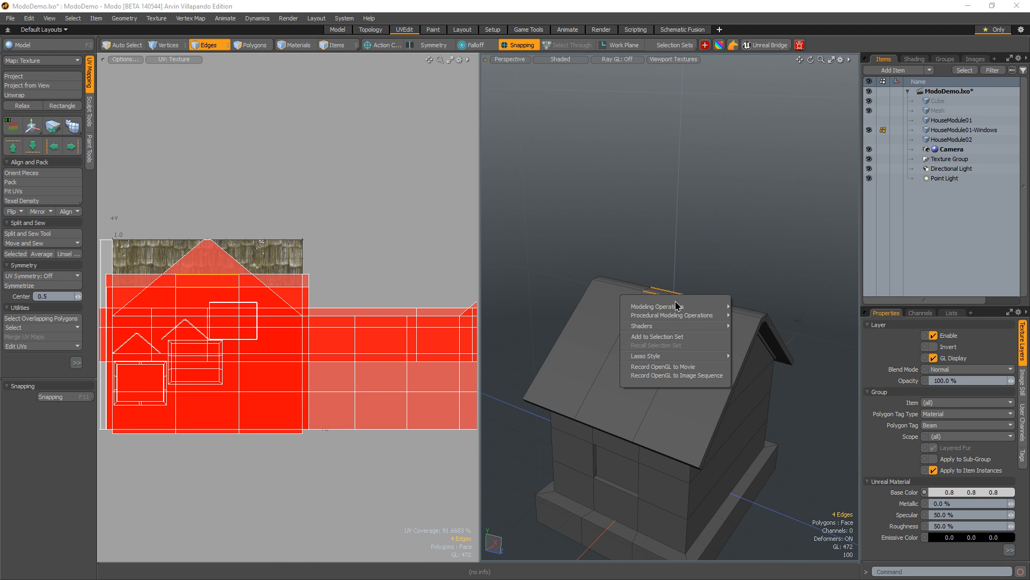
mouse_move(678, 309)
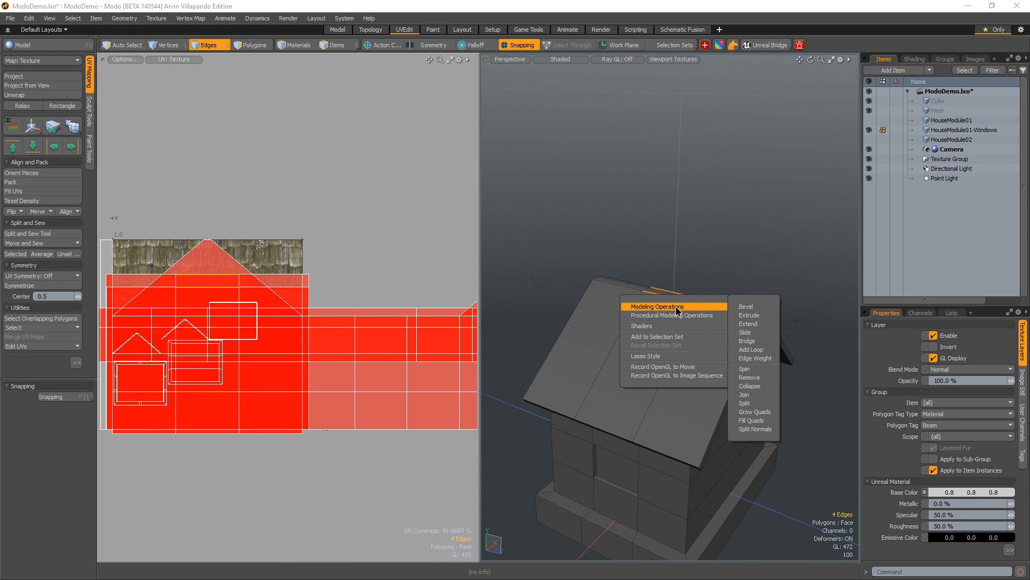
left_click(751, 386)
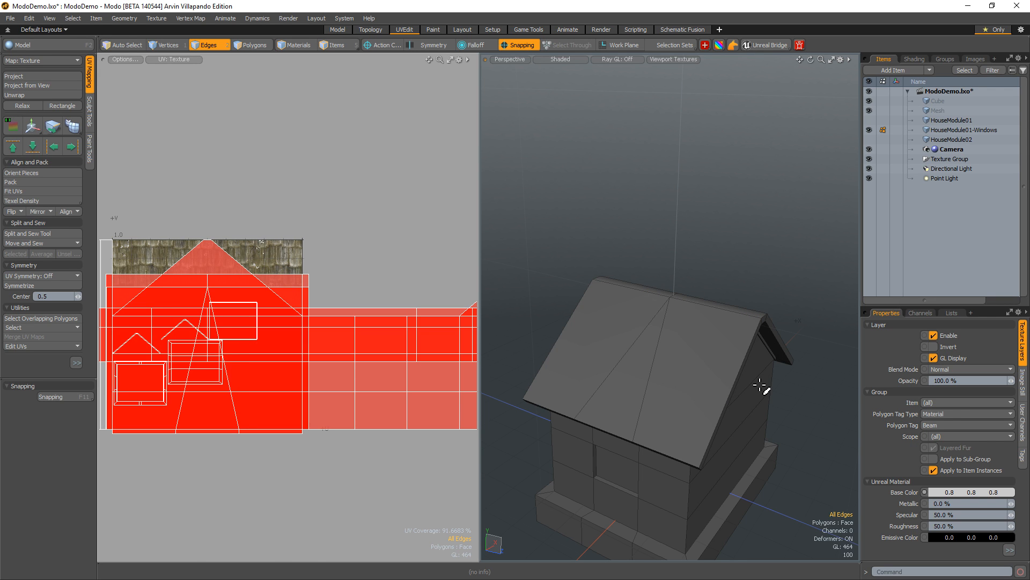
key("ctrl+z")
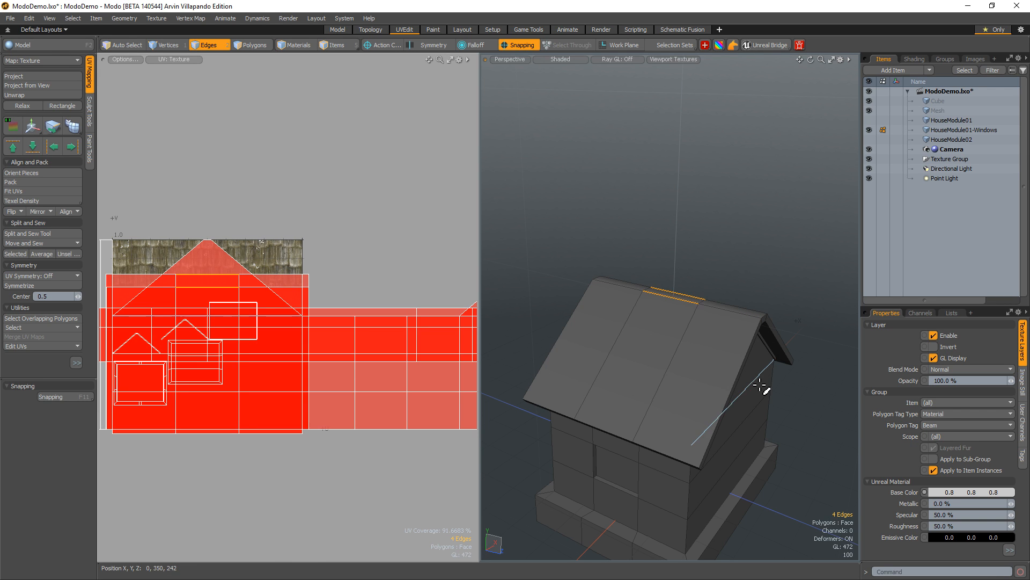
right_click(678, 302)
mouse_move(692, 321)
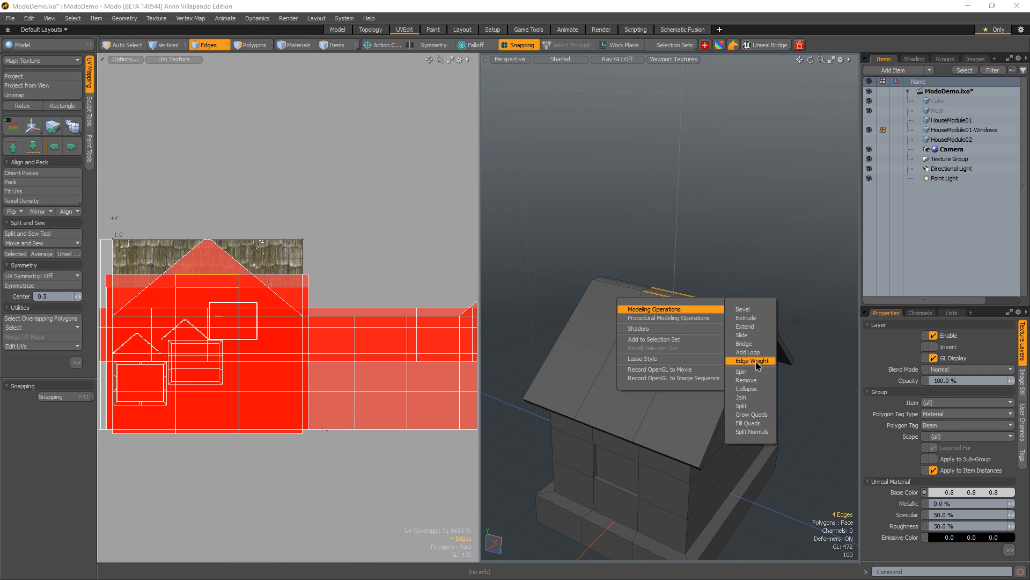
left_click(748, 390)
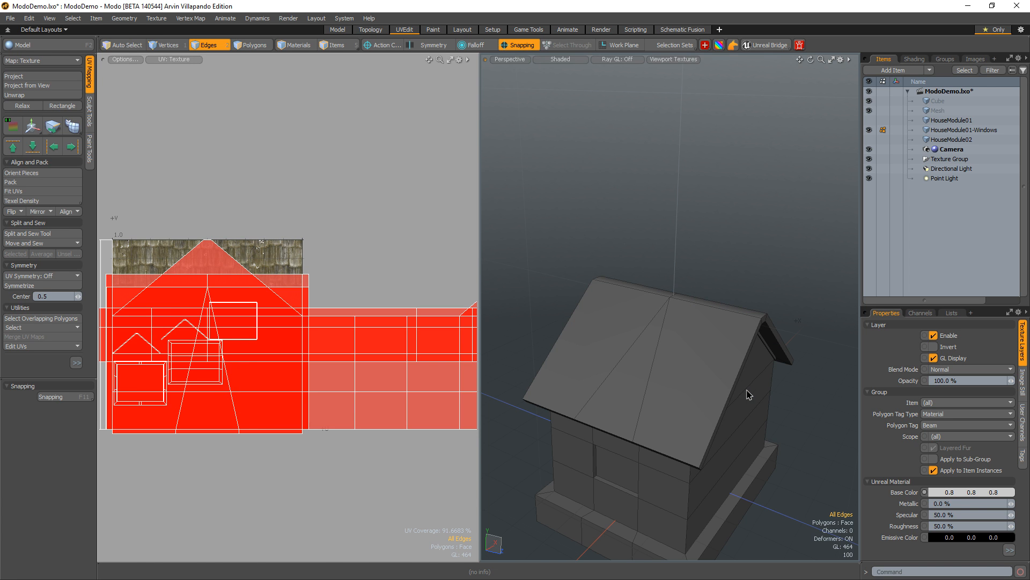
- Collapse the middle edges of the roof eave and wall top above the window on one long side
left_click_drag(702, 407, 637, 279, "alt")
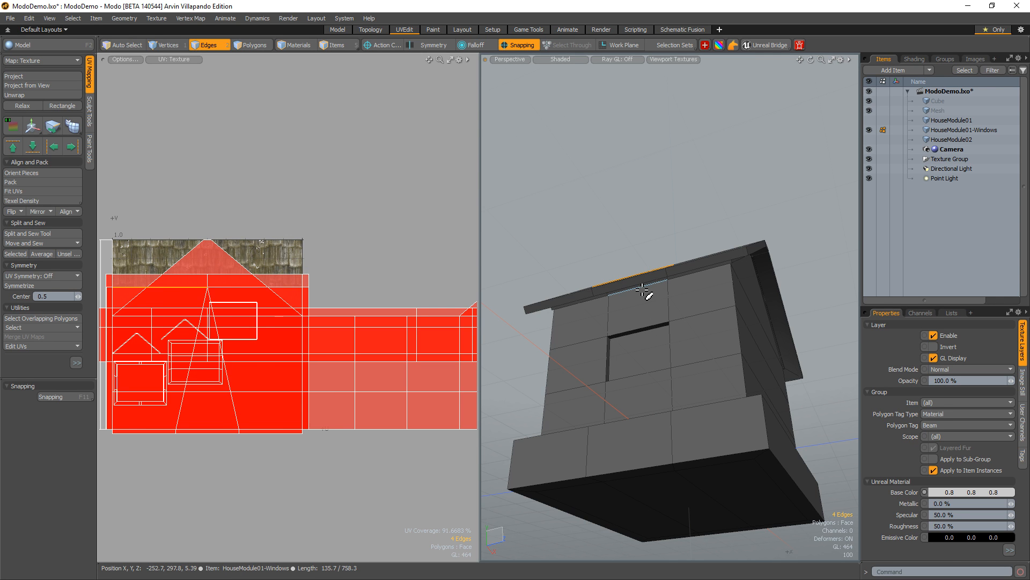
left_click(642, 289, "shift")
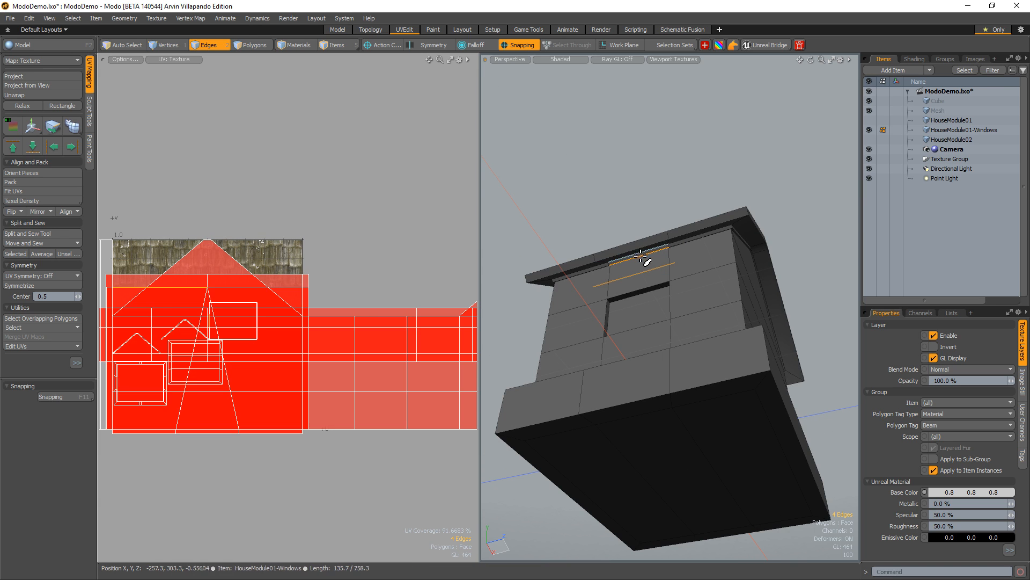
left_click(640, 260)
left_click_drag(638, 247, 646, 295, "alt")
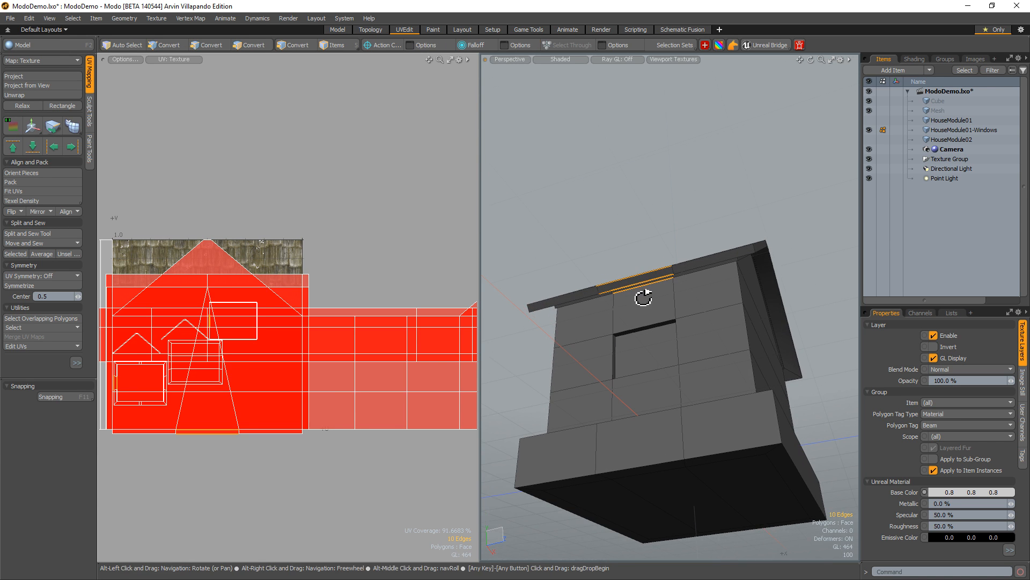
right_click(642, 277)
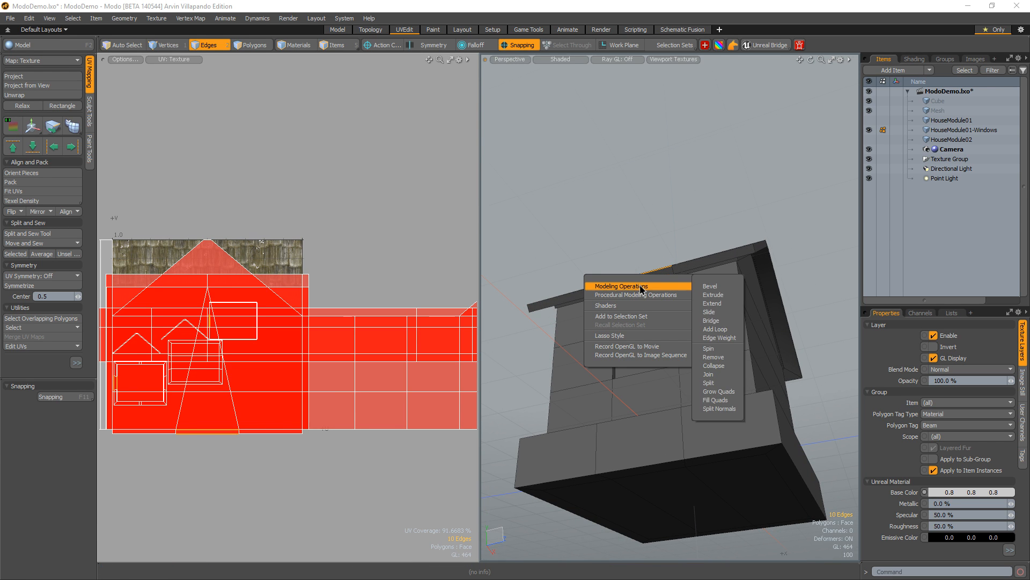
mouse_move(666, 286)
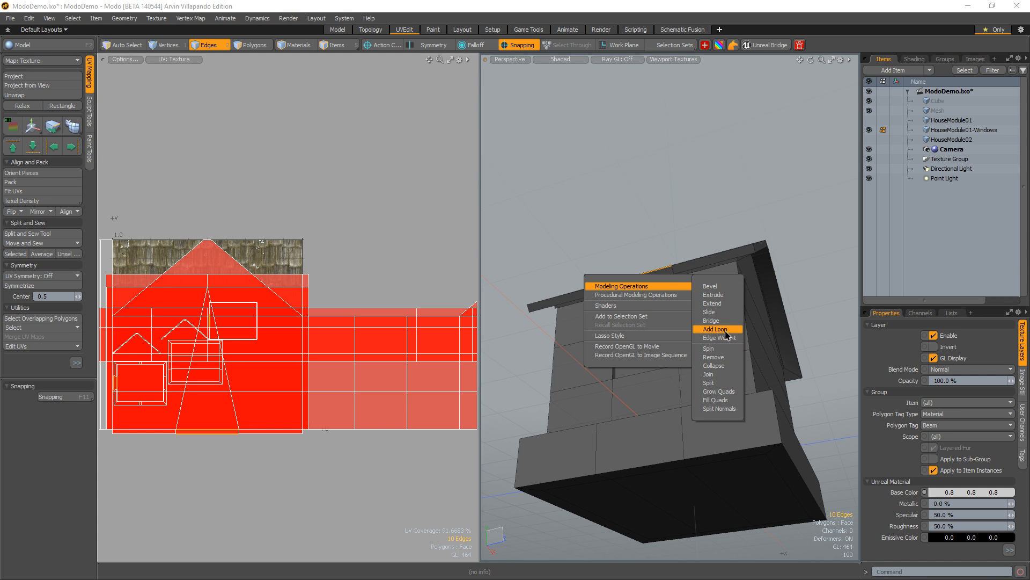
left_click(718, 368)
- Collapse the middle edges of the base on both long sides, including those where the walls meet the base
left_click_drag(718, 369, 671, 467, "alt")
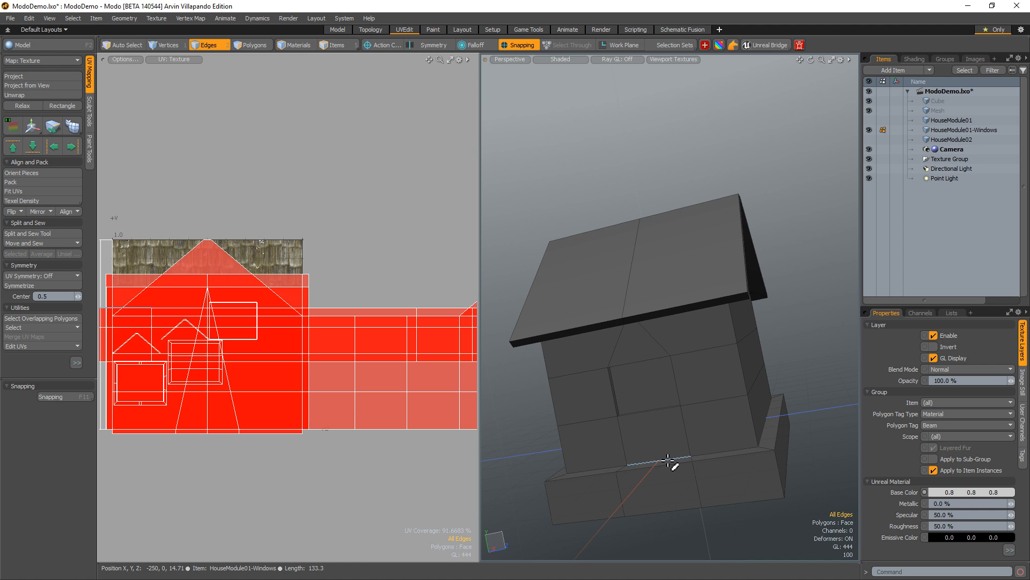
left_click_drag(675, 514, 634, 269, "alt")
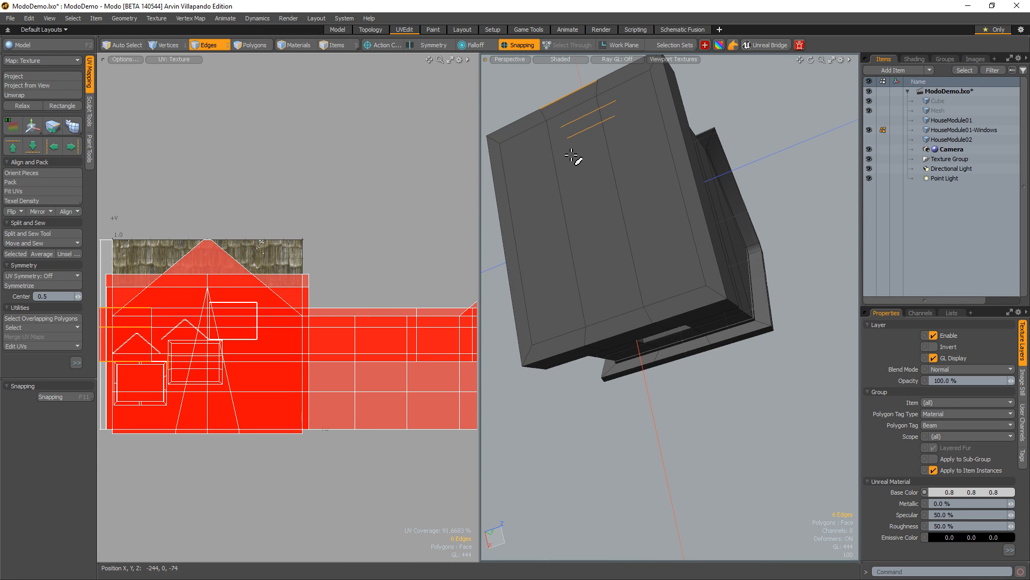
left_click(574, 108, "shift")
left_click(611, 324, "shift")
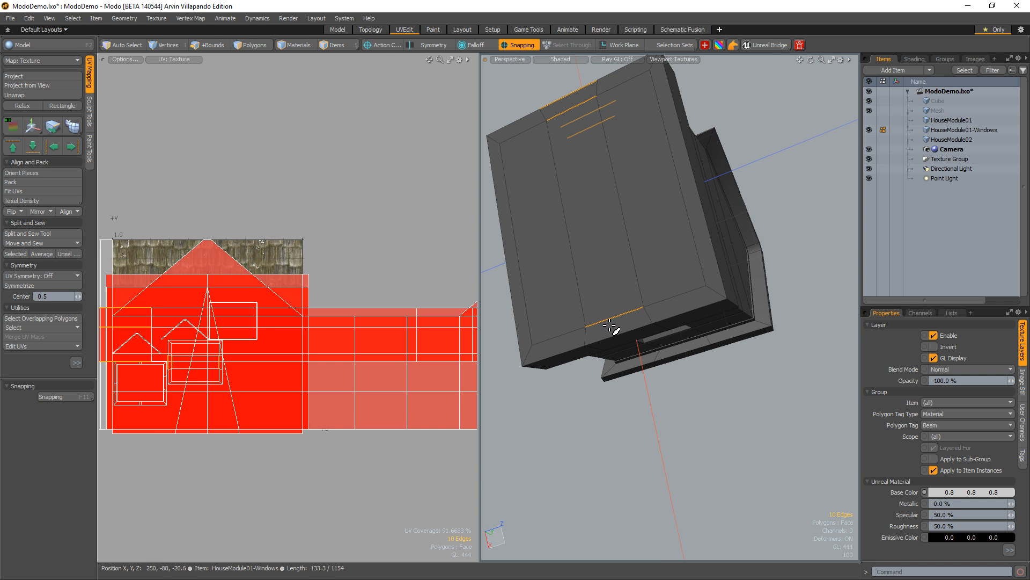
left_click_drag(616, 337, 566, 233, "alt")
left_click(573, 232, "shift")
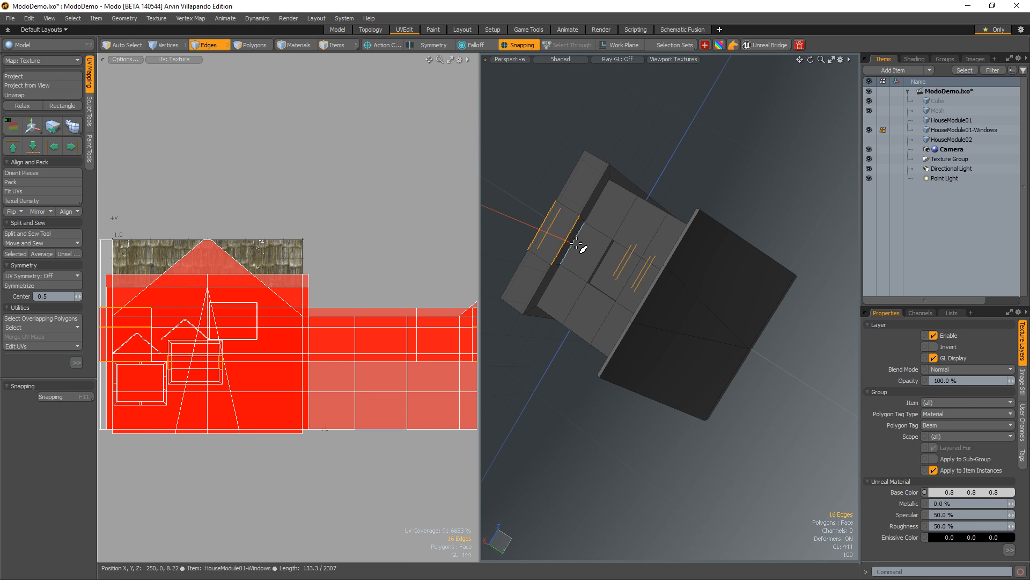
right_click(576, 245)
mouse_move(577, 253)
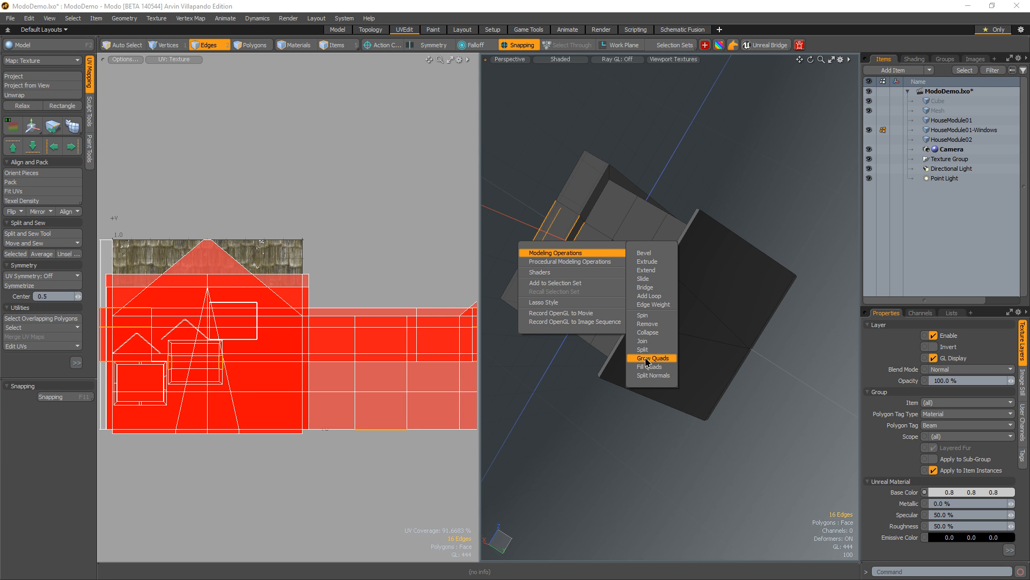
left_click(663, 333)
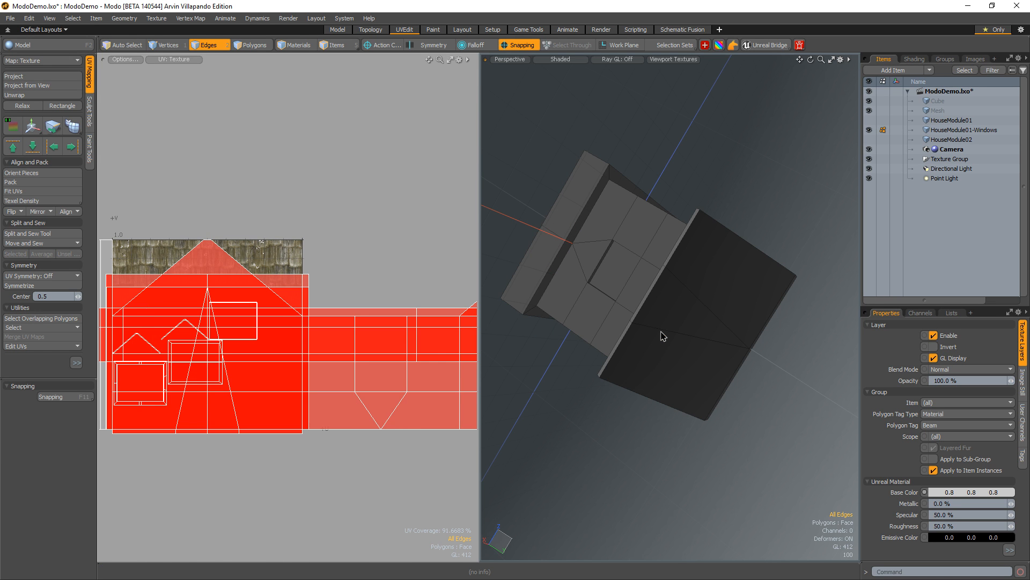
- Collapse the middle edges of the roof eave and wall top on the opposite long side
left_click_drag(575, 317, 746, 331, "alt")
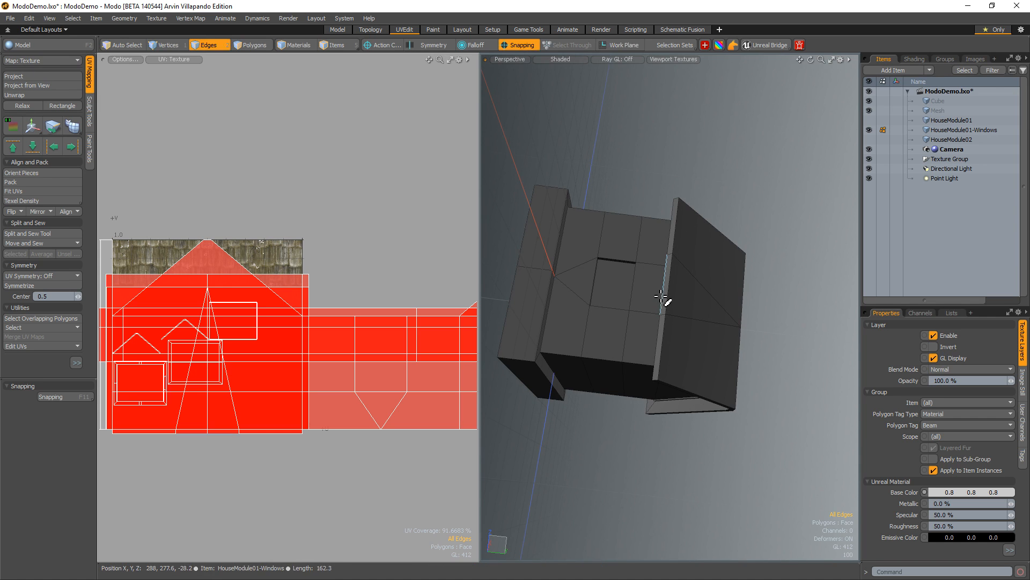
left_click_drag(660, 302, 661, 177, "alt")
left_click_drag(661, 282, 628, 247, "ctrl+alt")
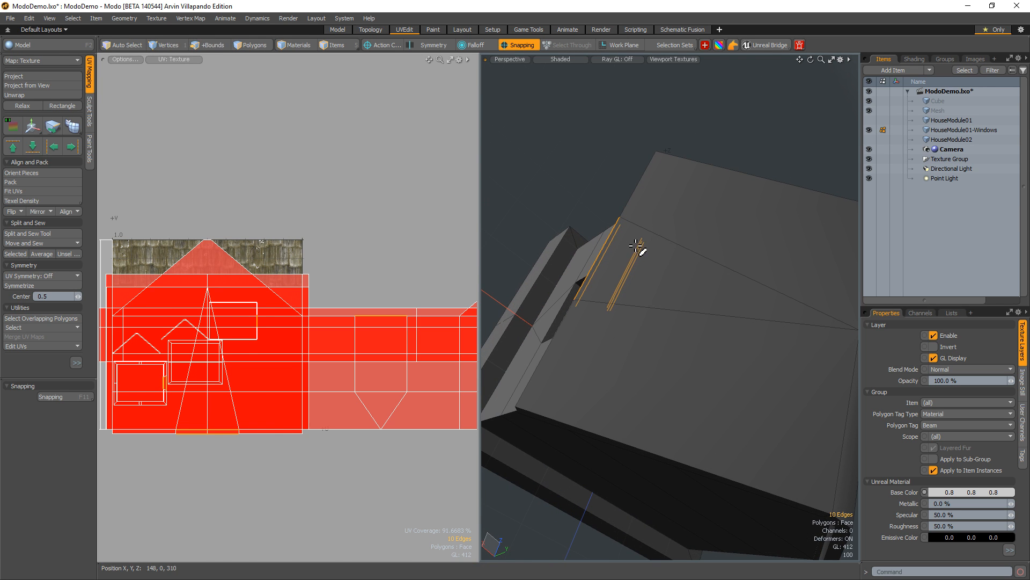
right_click(609, 249)
mouse_move(611, 258)
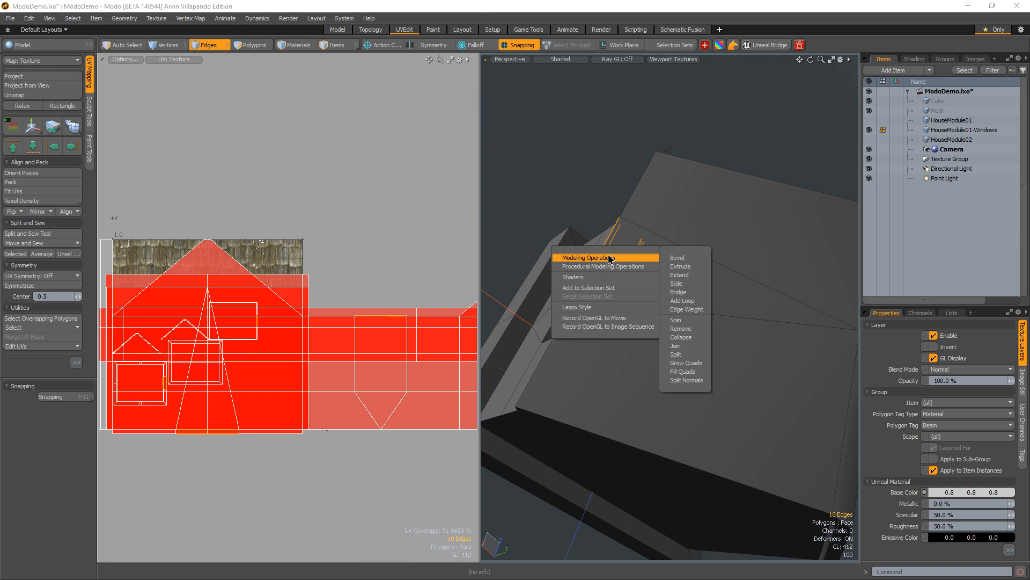
left_click(686, 364)
- Select the vertical edge segments level with the windows at all four wall corners and collapse them
left_click_drag(637, 356, 664, 410, "alt")
left_click(616, 355)
left_click_drag(617, 356, 722, 375, "alt")
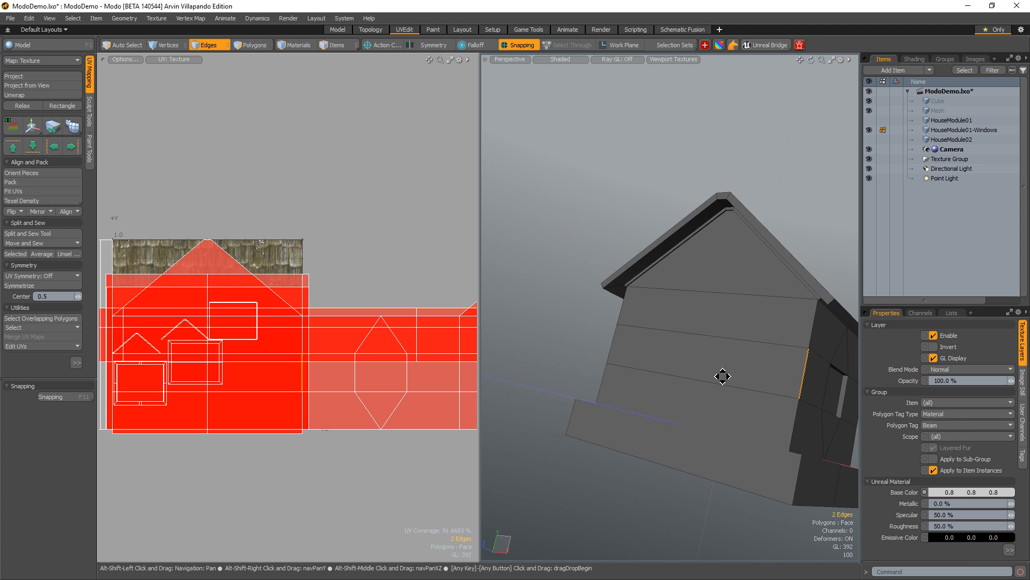
left_click(617, 342, "shift")
left_click(616, 341, "shift")
left_click_drag(816, 395, 628, 340, "alt")
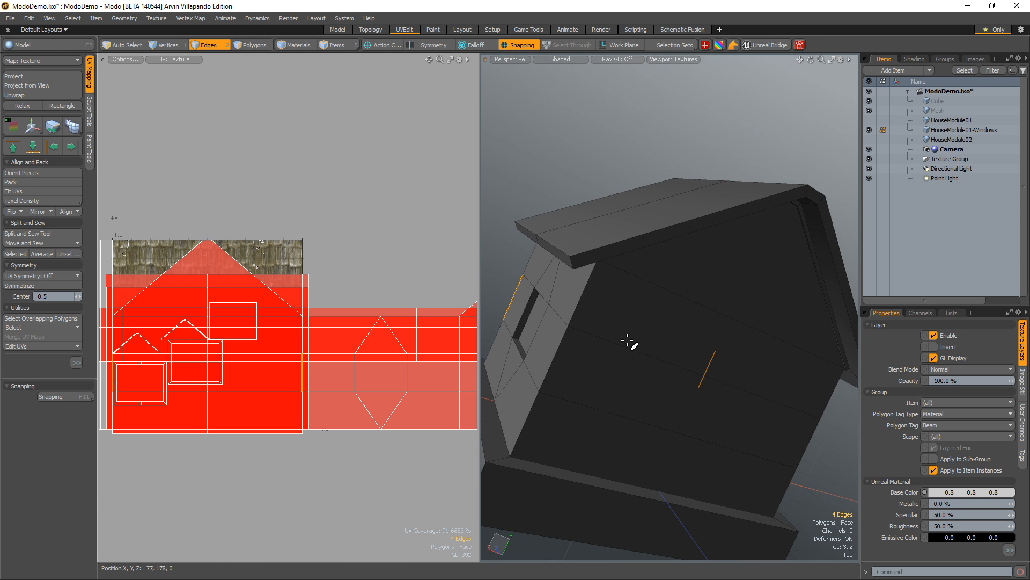
left_click(570, 356, "shift")
left_click_drag(798, 410, 575, 317, "alt")
left_click(689, 353, "shift")
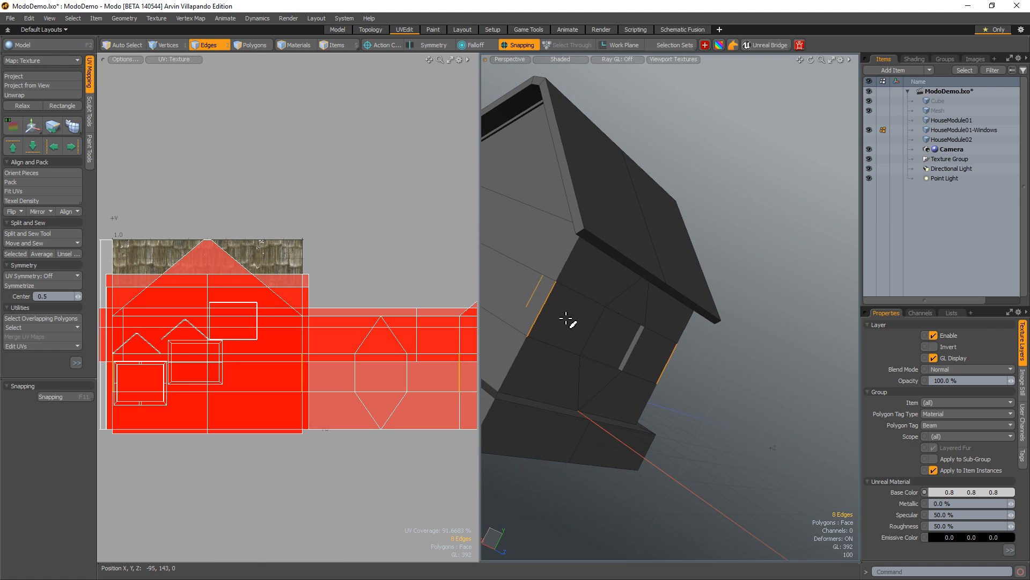
right_click(549, 310)
mouse_move(554, 319)
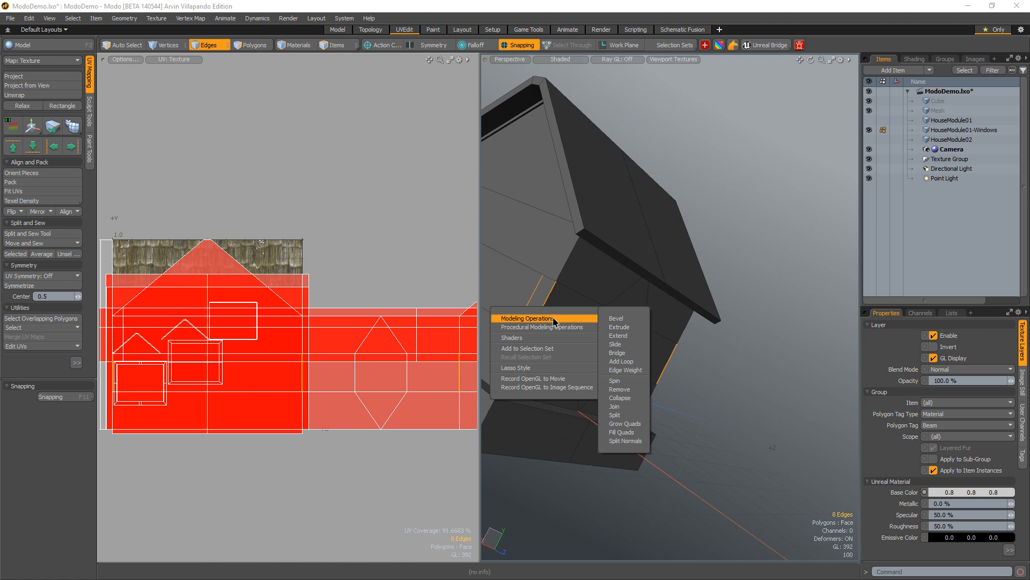
left_click(620, 398)
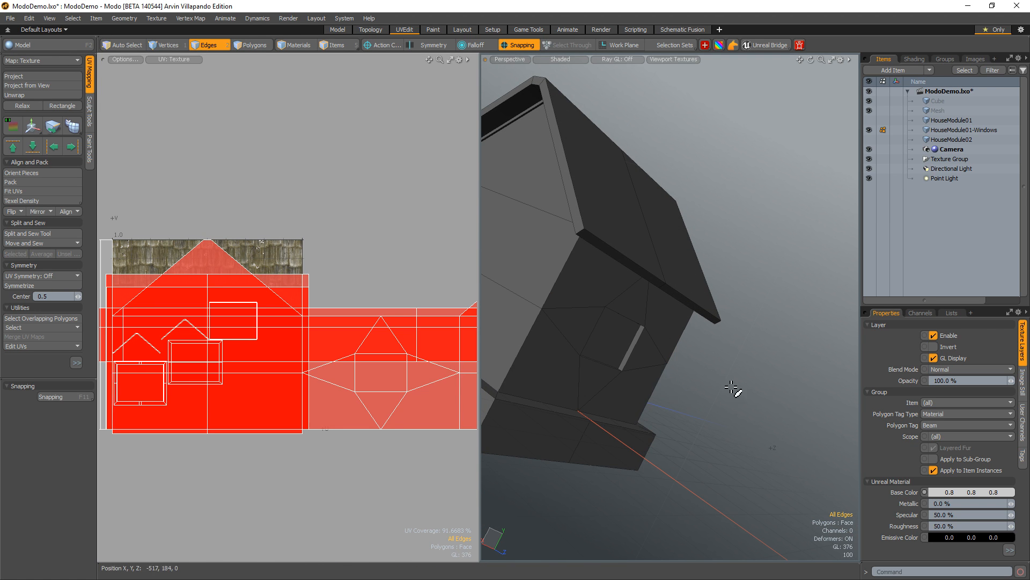
- Remove the horizontal edges running across the gable end walls at window height
left_click_drag(727, 322, 609, 352, "alt")
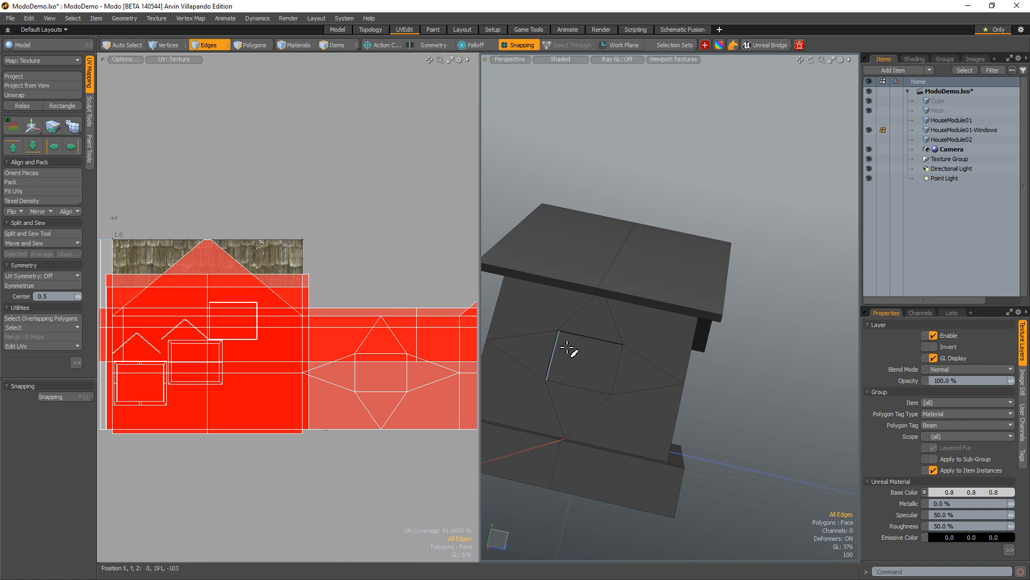
mouse_move(660, 379)
left_mouse_down("alt")
mouse_move(646, 385)
mouse_move(725, 472)
mouse_move(665, 428)
mouse_move(659, 368)
left_mouse_up("alt")
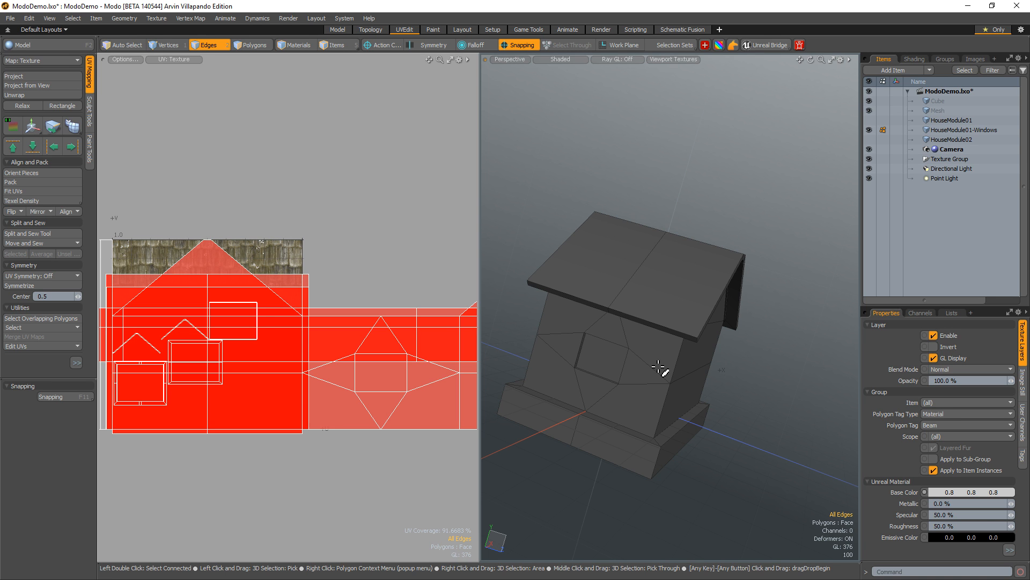
left_click_drag(605, 329, 633, 298, "alt")
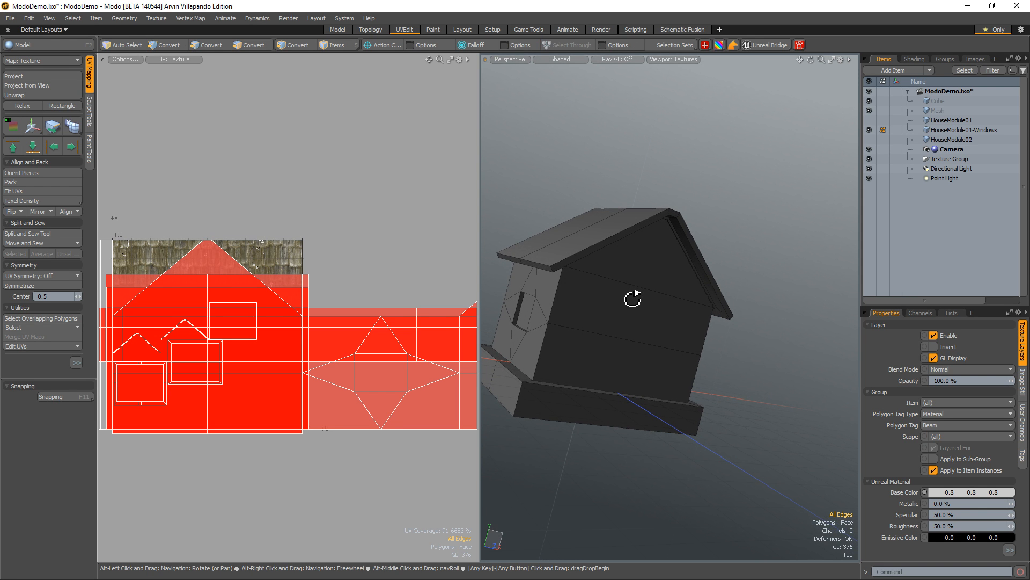
left_click_drag(578, 318, 837, 370, "alt")
left_click(627, 338)
left_click_drag(633, 322, 716, 311, "alt+shift")
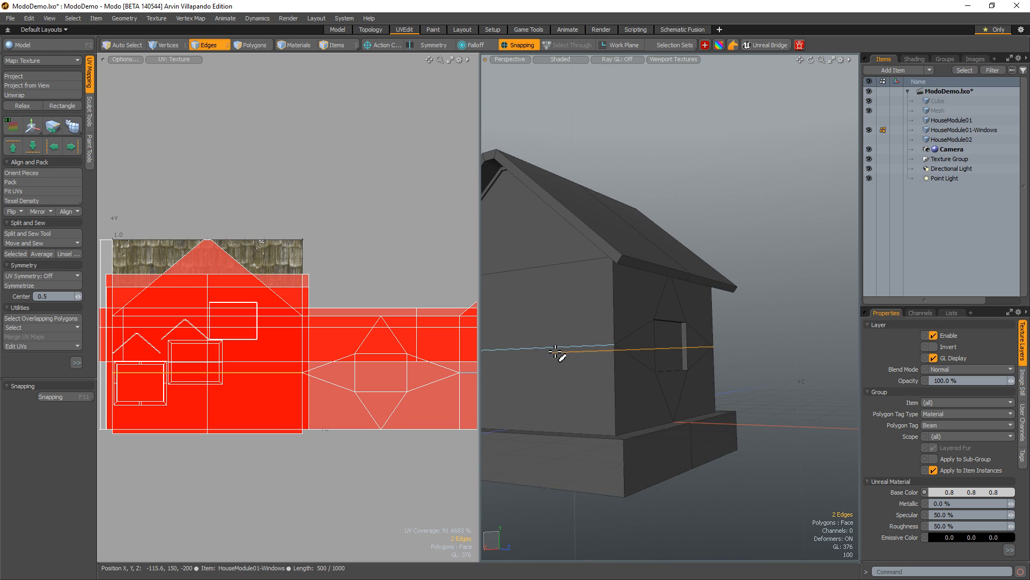
left_click(548, 356)
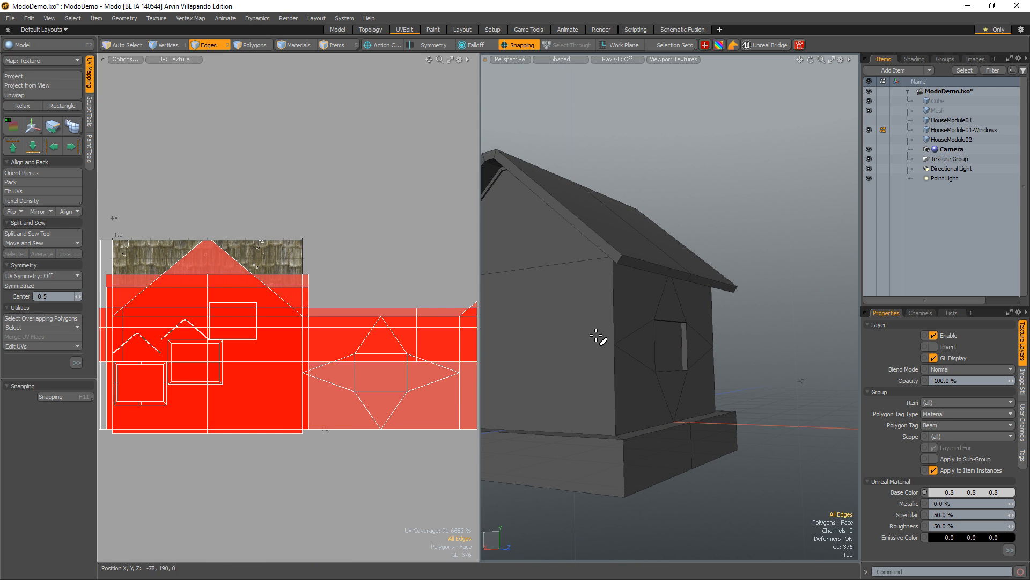
- Select the diagonal edges linking the window corners to the wall corner edges on one long side and remove them
left_click_drag(621, 329, 664, 336, "alt")
left_click(617, 339)
left_click(617, 362, "shift")
left_click(663, 330)
left_click(658, 352, "shift")
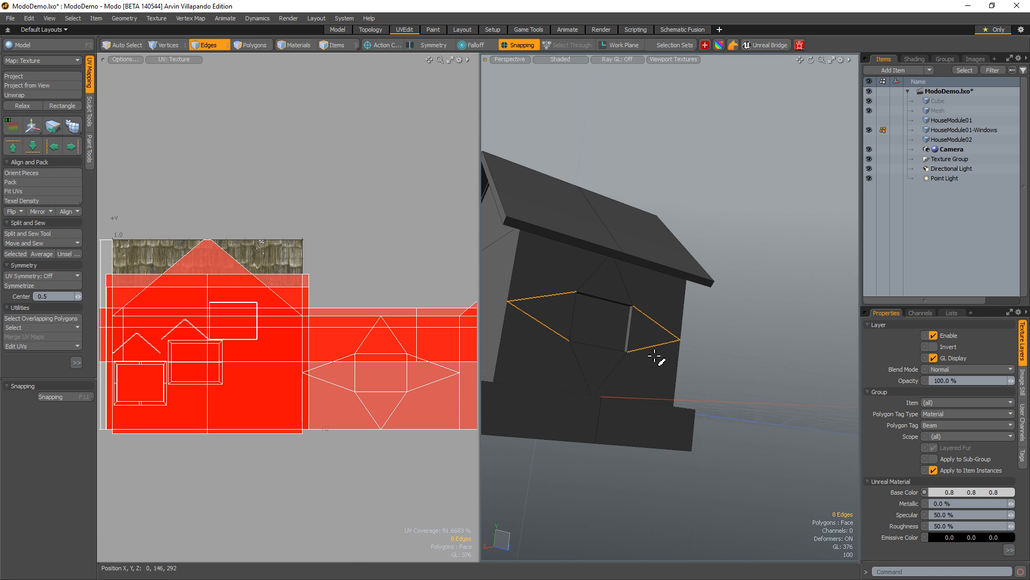
- Select the large wall polygon beside the window on the long side and triangulate it
key("3")
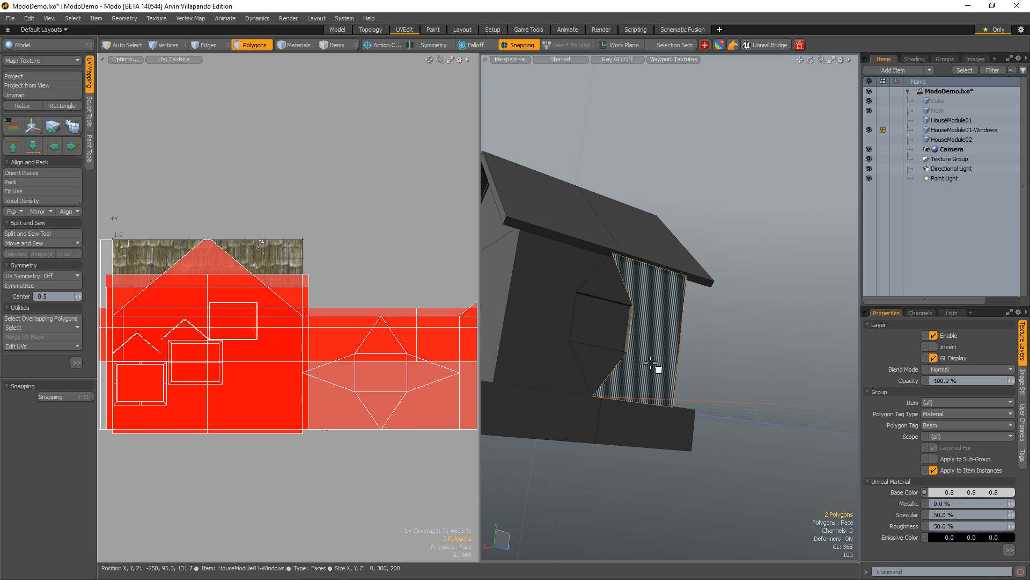
left_click_drag(737, 354, 601, 357, "alt")
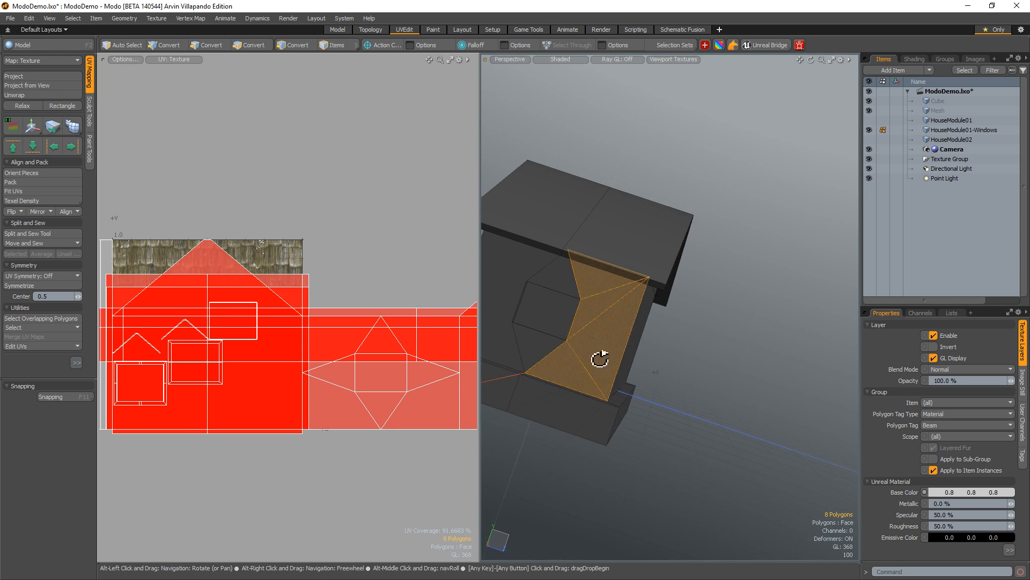
- Select the remaining large wall polygon on the other side of the long side's window and triangulate it
key("1")
left_click_drag(738, 352, 593, 329, "alt")
key("3")
left_click(556, 311)
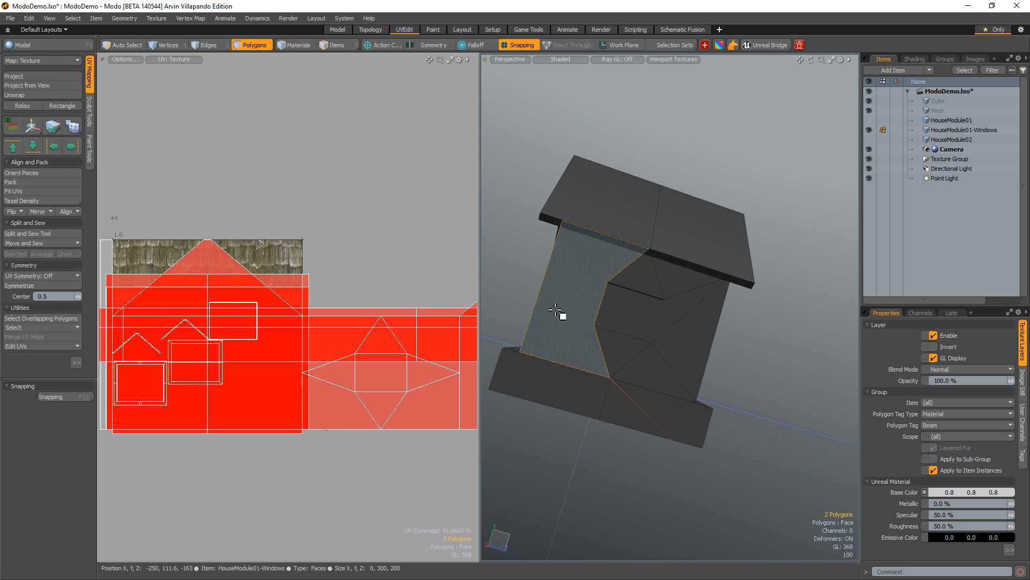
- Select the two diagonal edges running from the upper wall corners to the lower window corners and remove them
key("1")
left_click_drag(782, 352, 709, 337, "alt")
key("2")
left_click(649, 298)
left_click(567, 288, "shift")
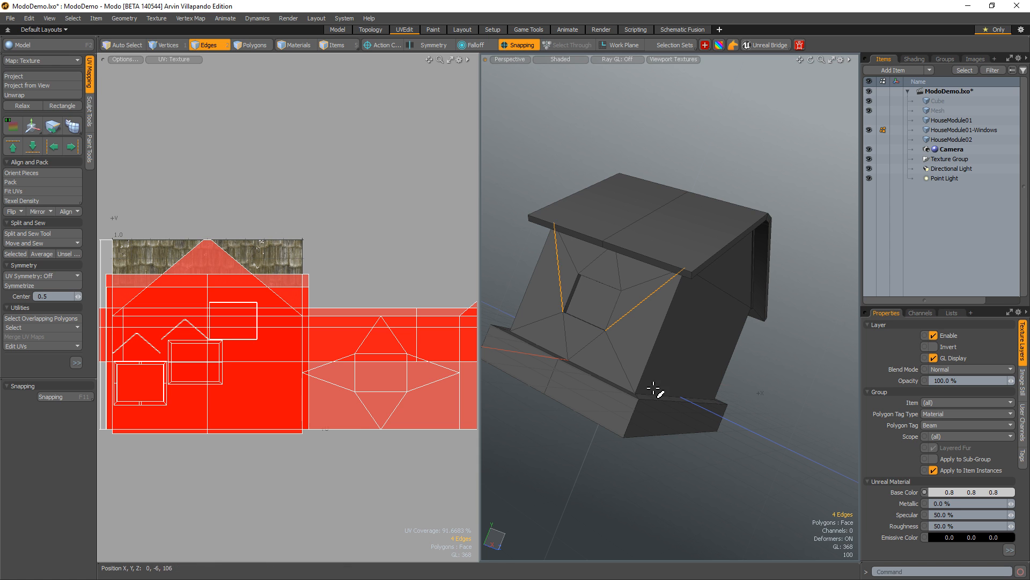
- On the opposite long side, select the four diagonal edges linking the window corners to the wall's side edges and remove them
left_click_drag(802, 362, 710, 312, "alt")
left_click(710, 302)
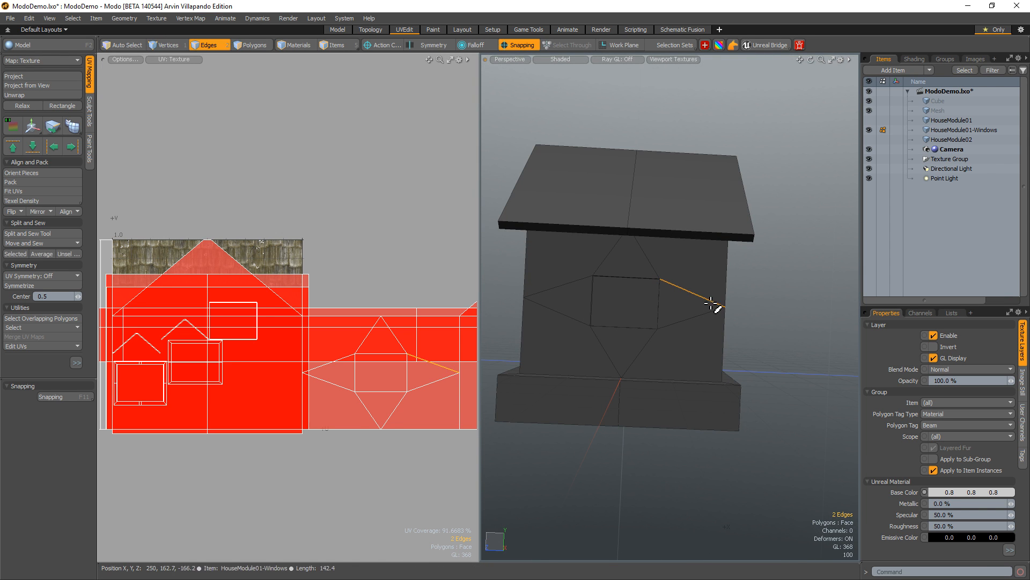
left_click(704, 313, "shift")
left_click(569, 319, "shift")
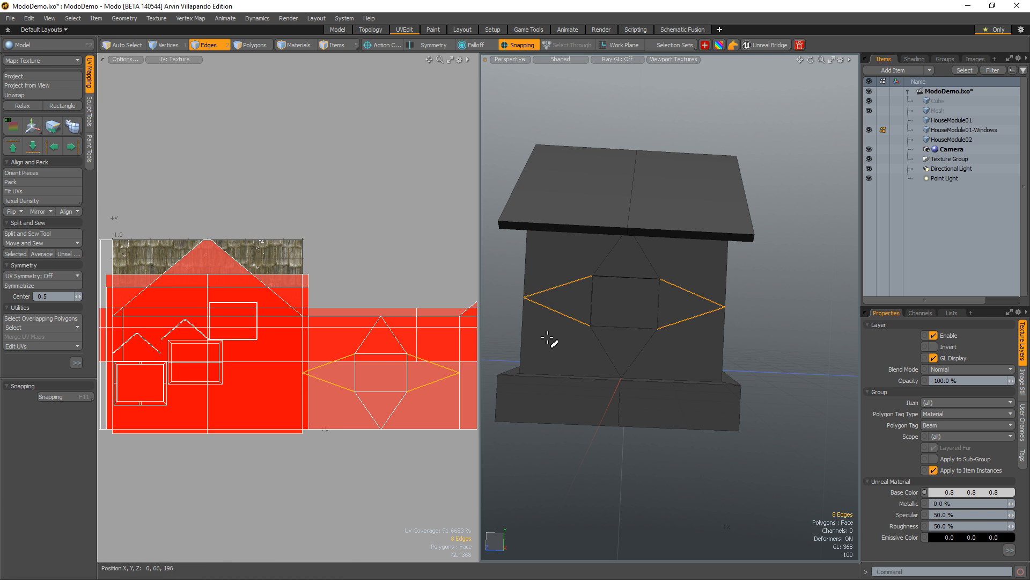
left_click(572, 318)
- Select the two large wall polygons on either side of this window and triangulate them
key("3")
left_click(571, 317)
left_click(704, 319, "shift")
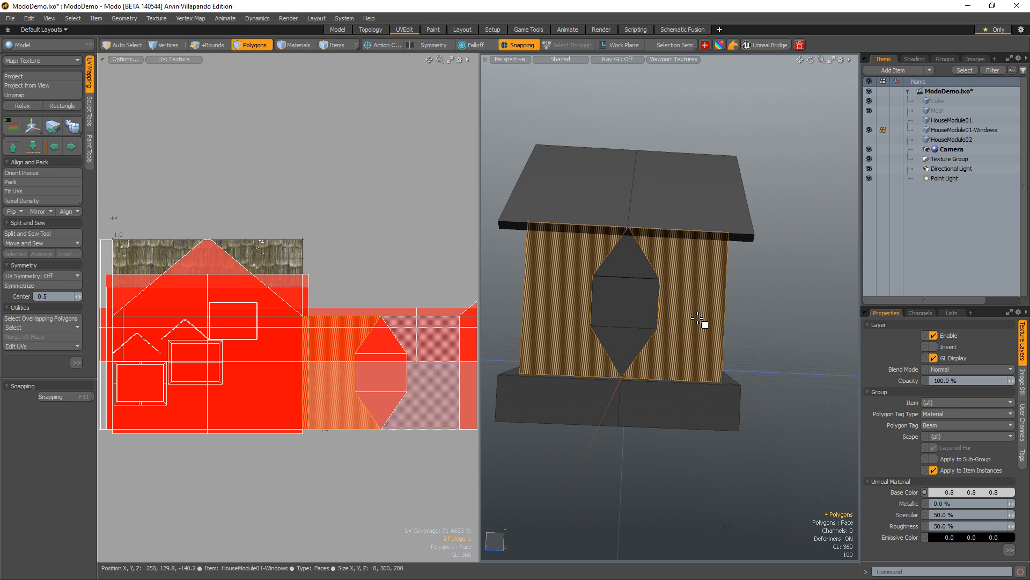
key("shift+t")
- Remove the two diagonal edges running from the upper window corners to the lower wall corners
key("2")
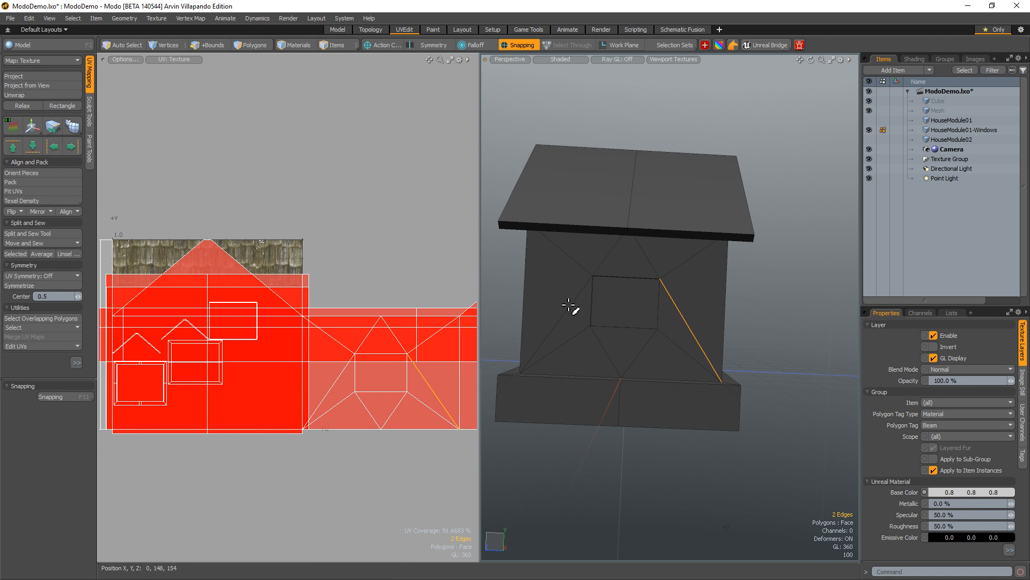
left_click(570, 325, "shift")
left_click(564, 333)
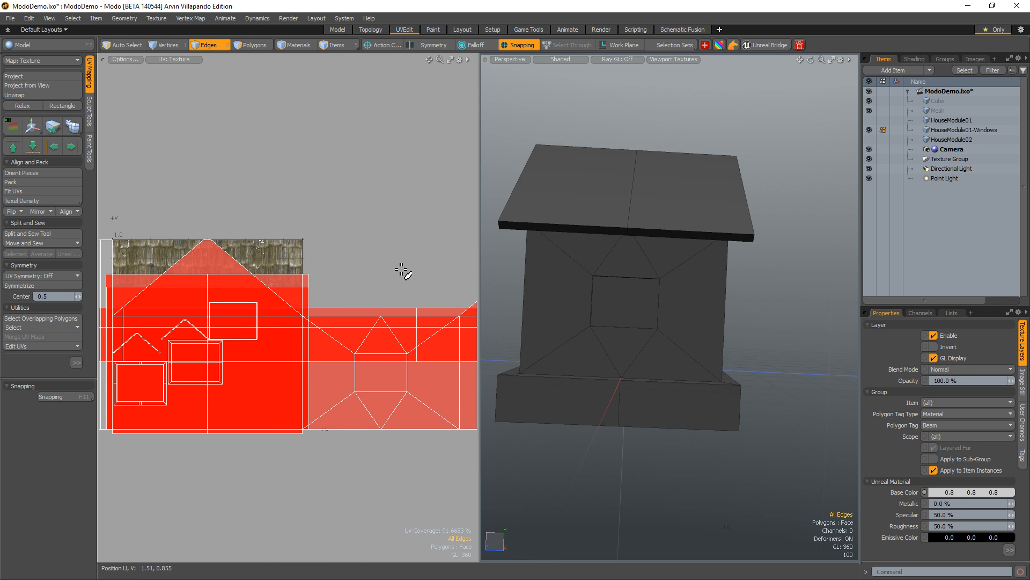
- Select the edges outlining the inner rectangle on the base's underside, leaving out the outer rim and corner edges
left_click_drag(403, 271, 356, 274, "ctrl+alt")
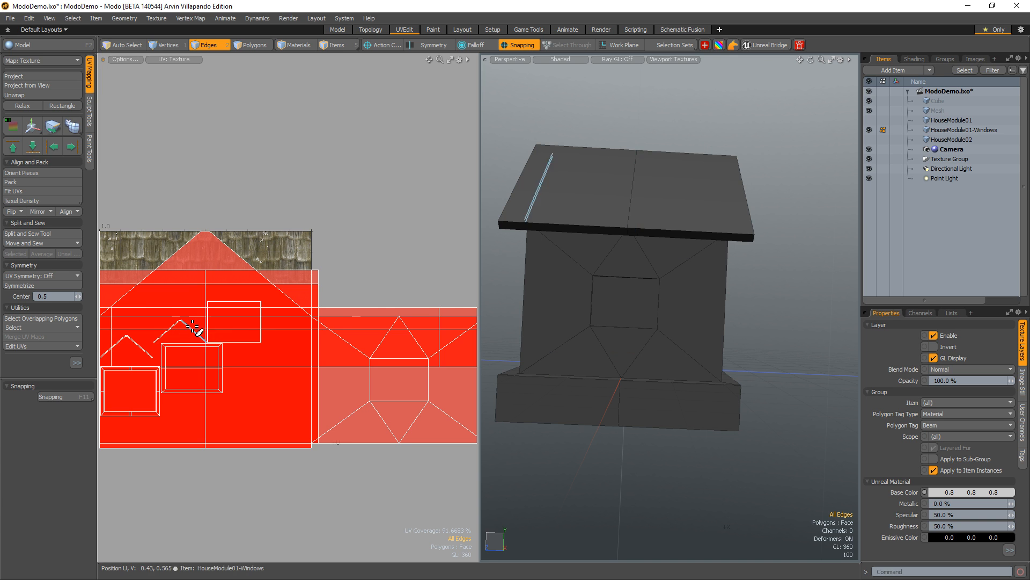
left_click_drag(490, 262, 382, 304, "alt")
left_click_drag(251, 368, 345, 360, "alt")
left_click_drag(547, 361, 655, 165, "alt")
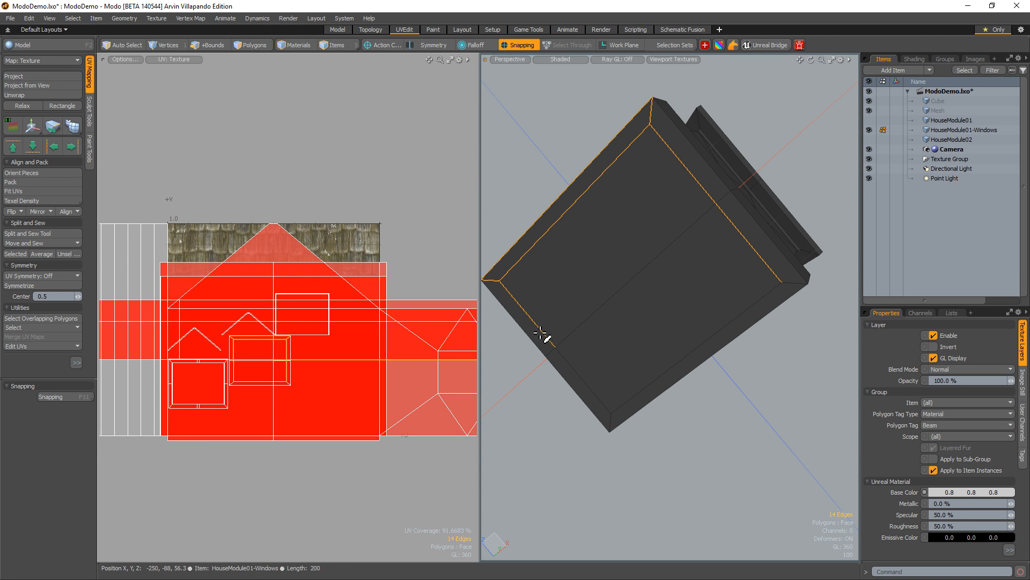
left_click(631, 397, "shift")
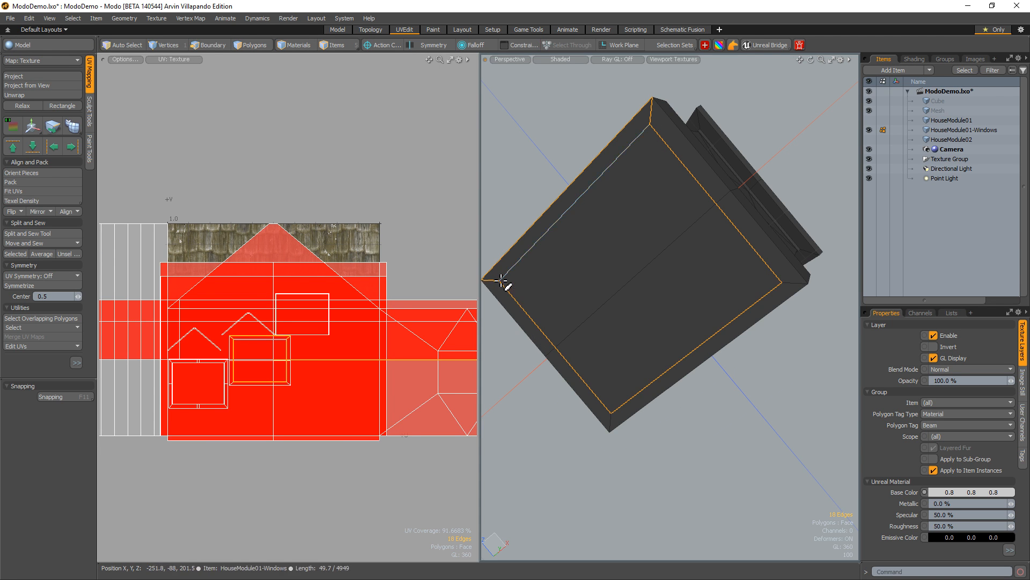
left_click(499, 263, "ctrl")
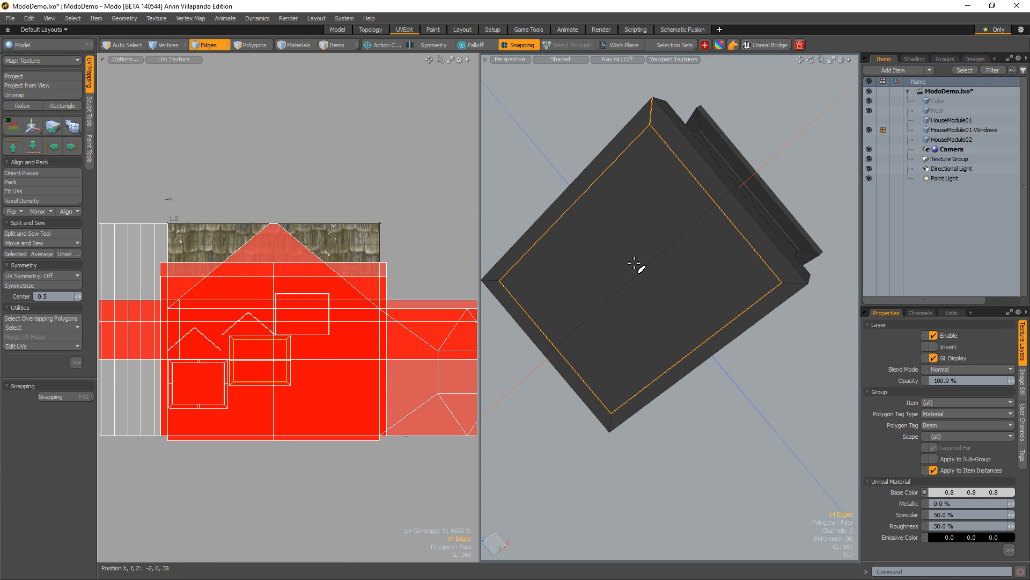
left_click(622, 209, "ctrl")
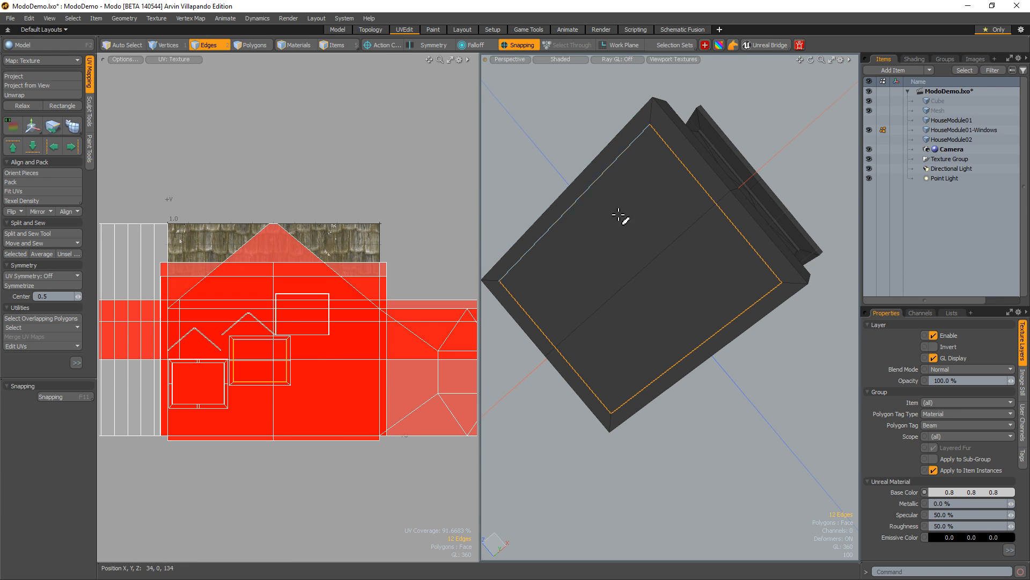
left_click(609, 270)
- Unhide the hidden polygons of the house module
left_click_drag(684, 258, 633, 365, "alt")
key("u")
left_click_drag(633, 365, 571, 350, "alt")
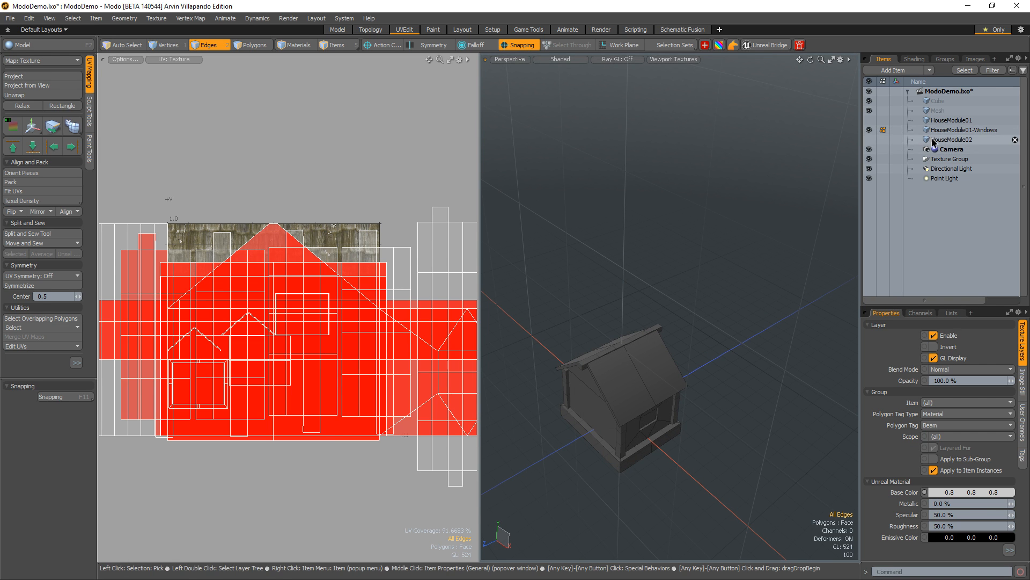
- Select HouseModule01 and show it together with HouseModule01-Windows
left_click(951, 140)
left_click(899, 120)
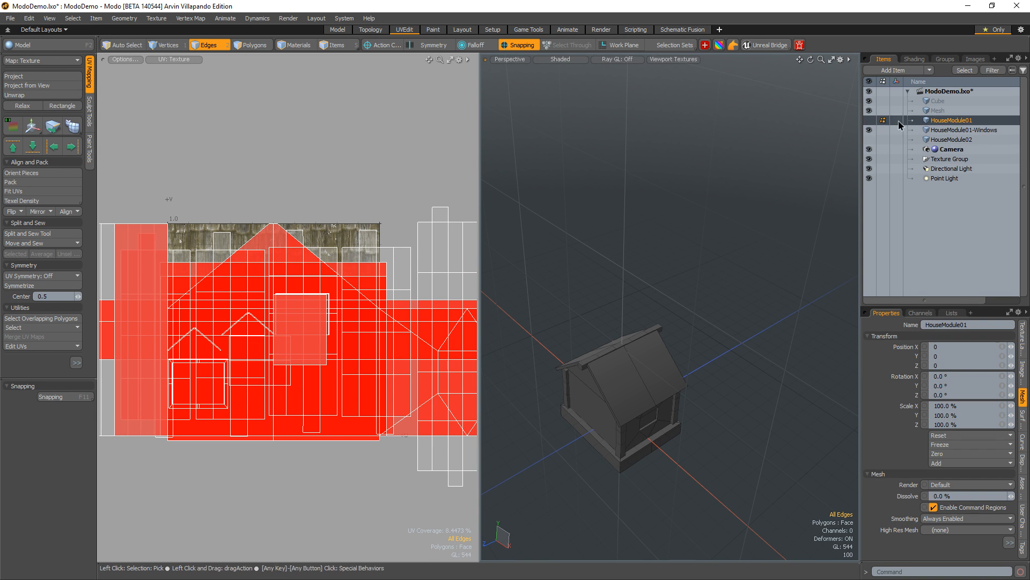
left_click(869, 129)
left_click_drag(706, 295, 678, 276, "alt")
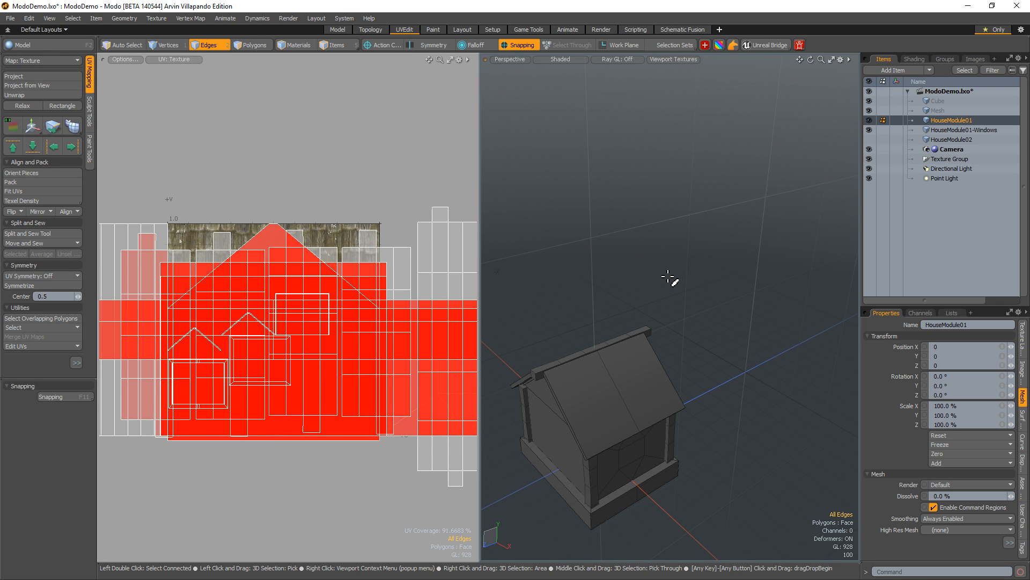
left_click_drag(604, 141, 628, 295, "alt")
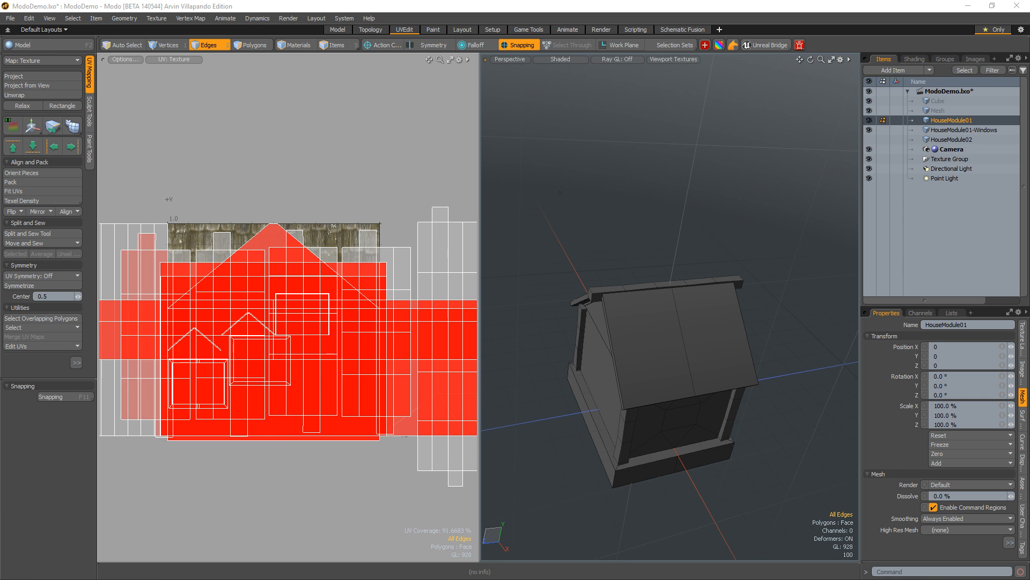
- Switch to the web browser and open the materials library on GameTextures.com
left_click_drag(0, 290, 376, 200)
double_click(376, 200)
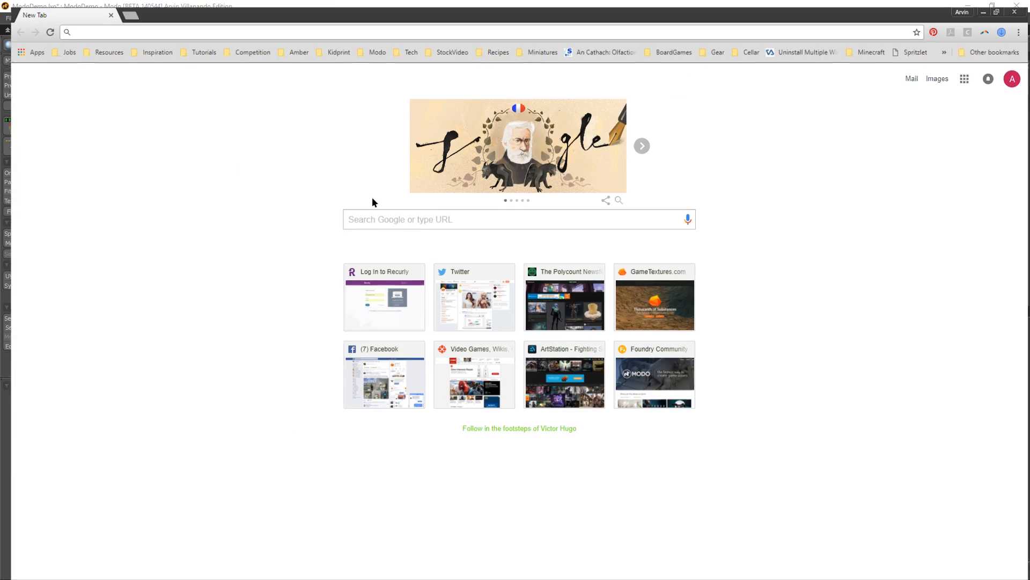
left_click(637, 292)
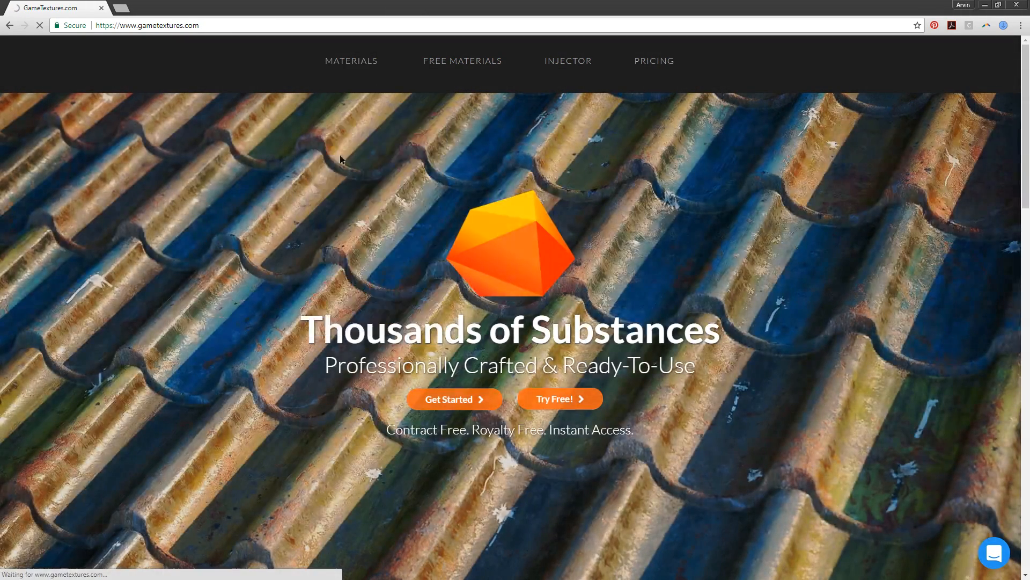
mouse_move(350, 63)
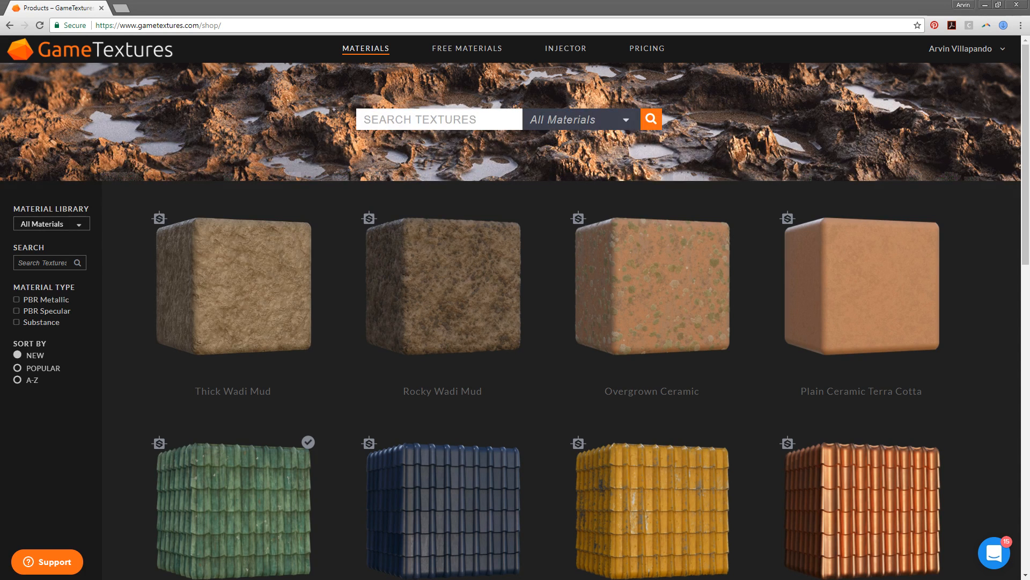
- Browse the material library's roof textures, comparing the metal, ceramic and wood shingle materials
scroll(290, 395, "down", 4)
scroll(290, 395, "up", 2)
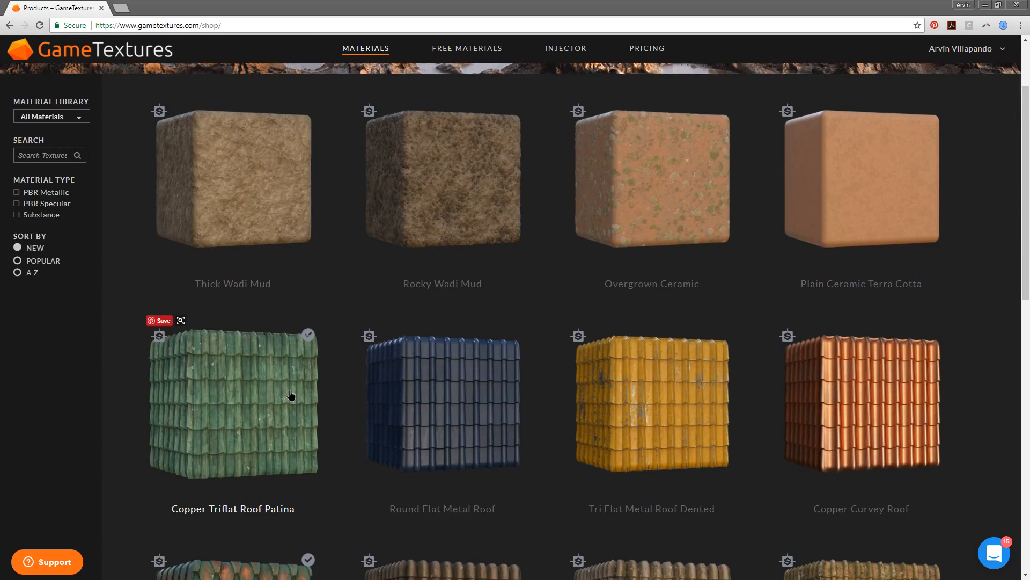
scroll(290, 396, "up", 1)
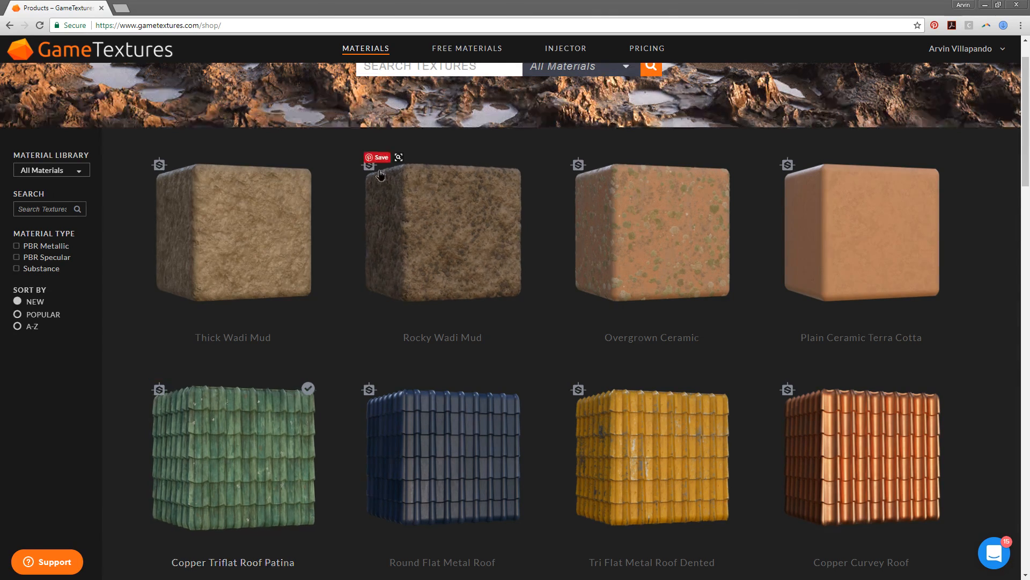
scroll(379, 173, "down", 11)
scroll(386, 320, "up", 6)
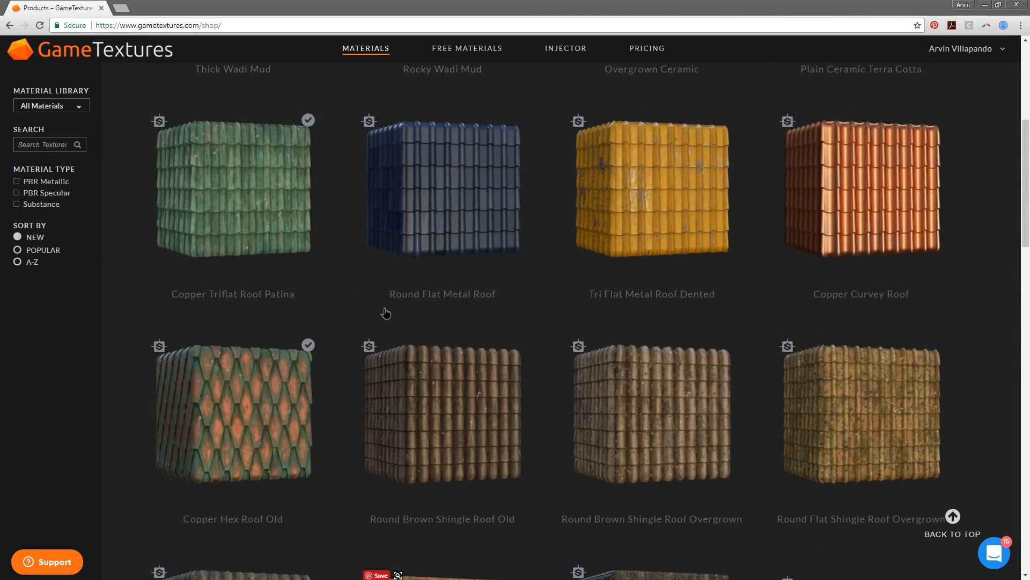
scroll(336, 320, "down", 10)
scroll(338, 321, "down", 10)
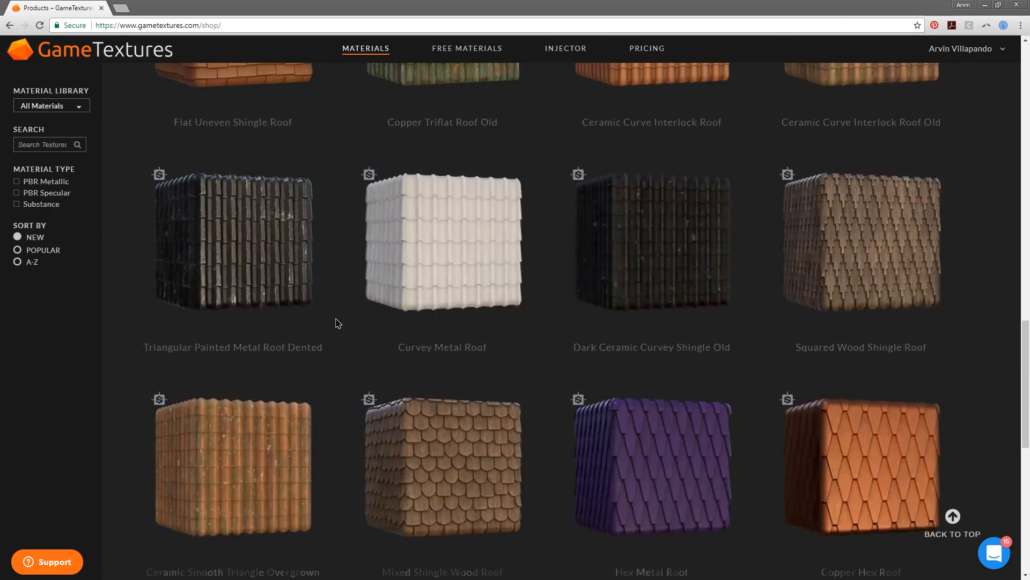
scroll(338, 322, "up", 3)
scroll(337, 321, "up", 2)
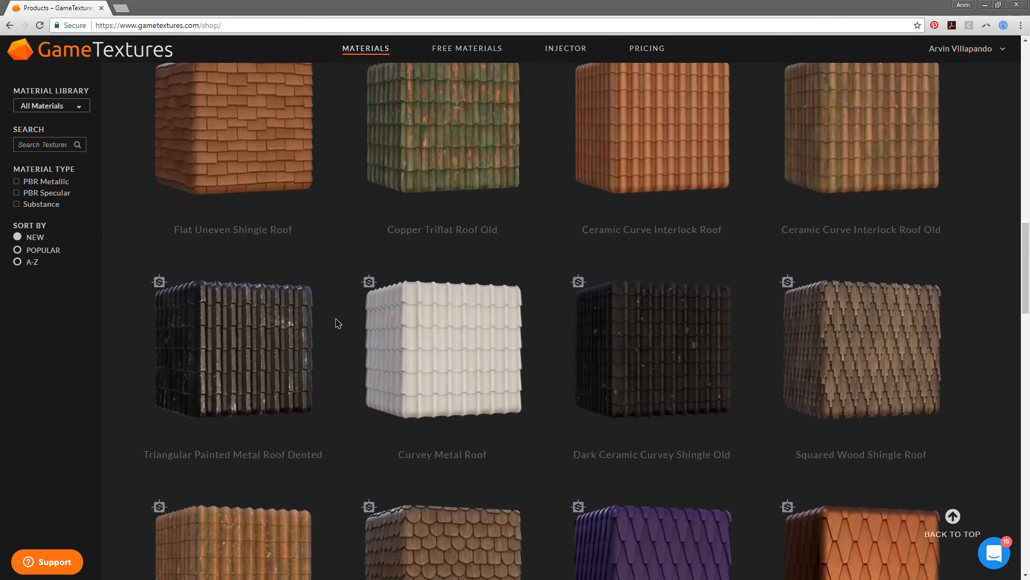
scroll(336, 320, "down", 10)
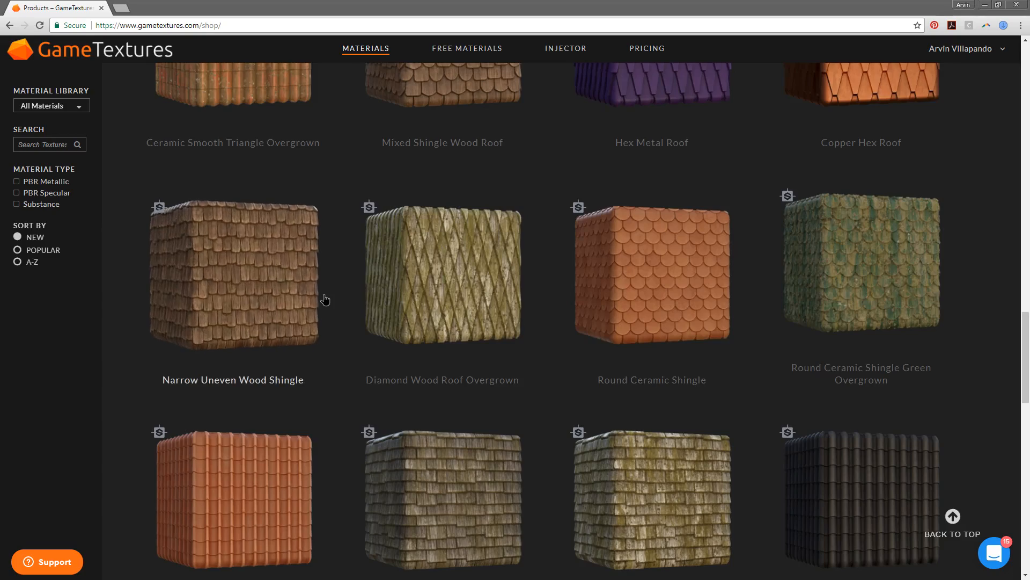
scroll(324, 327, "down", 2)
scroll(368, 311, "up", 2)
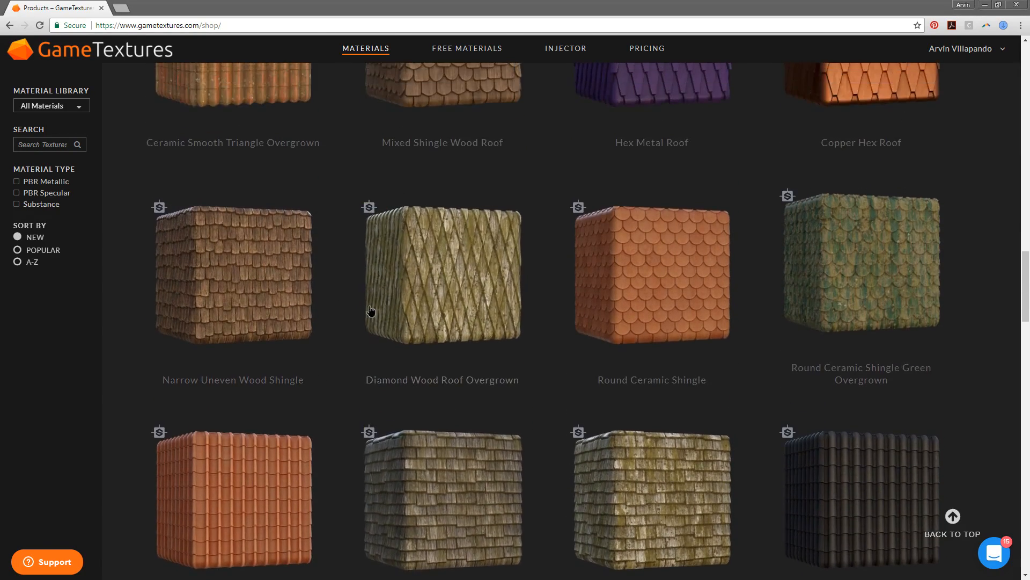
scroll(483, 354, "down", 2)
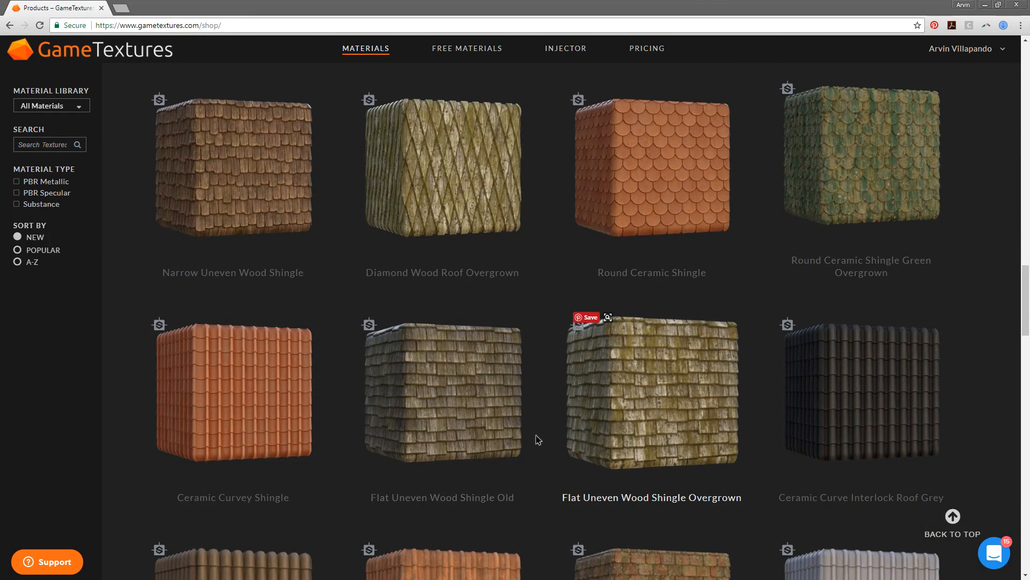
scroll(538, 439, "down", 20)
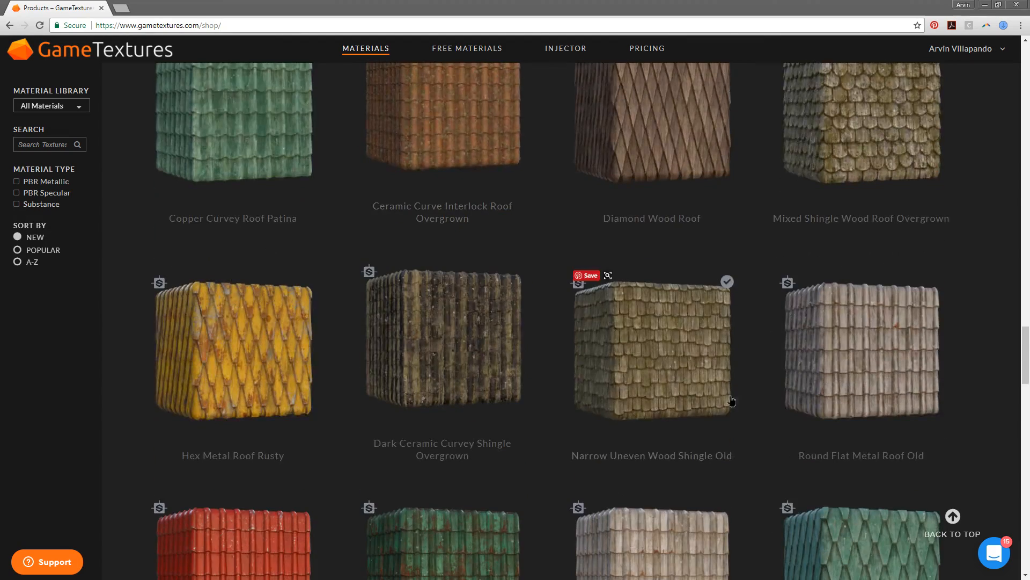
- Open the Narrow Uneven Wood Shingle Old material and examine its preview, format and download options
left_click(692, 401)
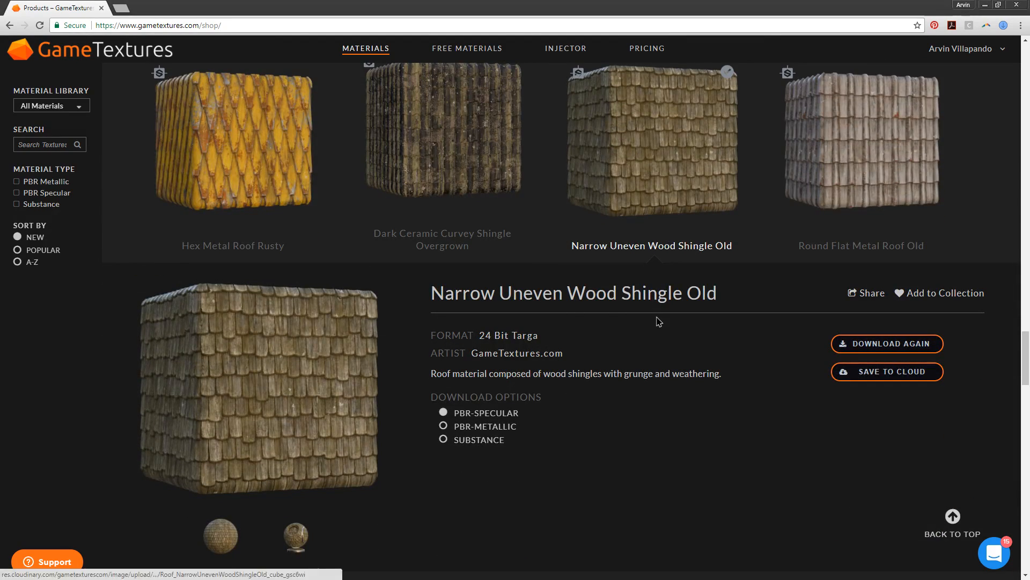
left_click_drag(585, 299, 679, 298)
left_click(688, 317)
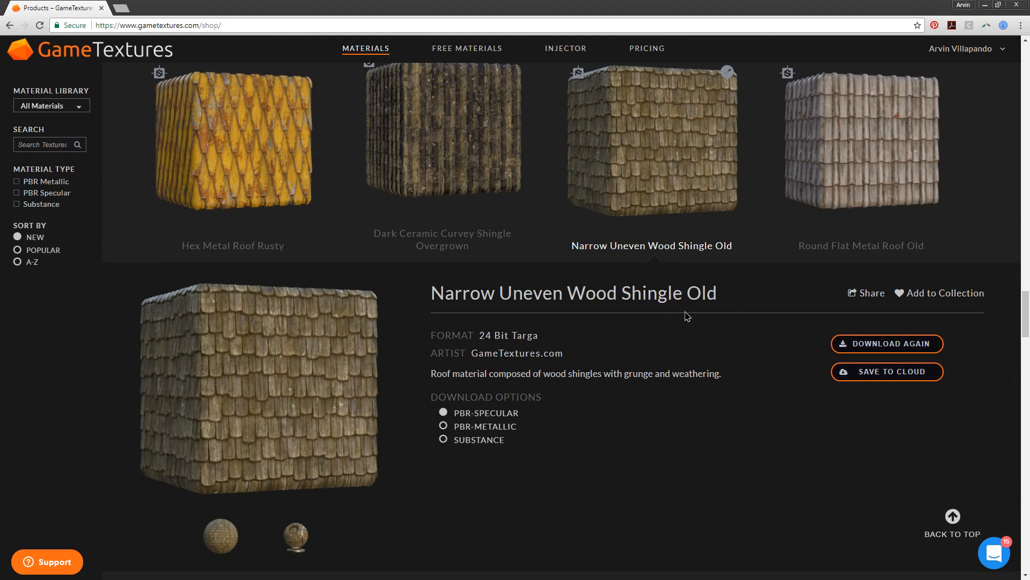
scroll(594, 338, "down", 4)
scroll(418, 348, "up", 3)
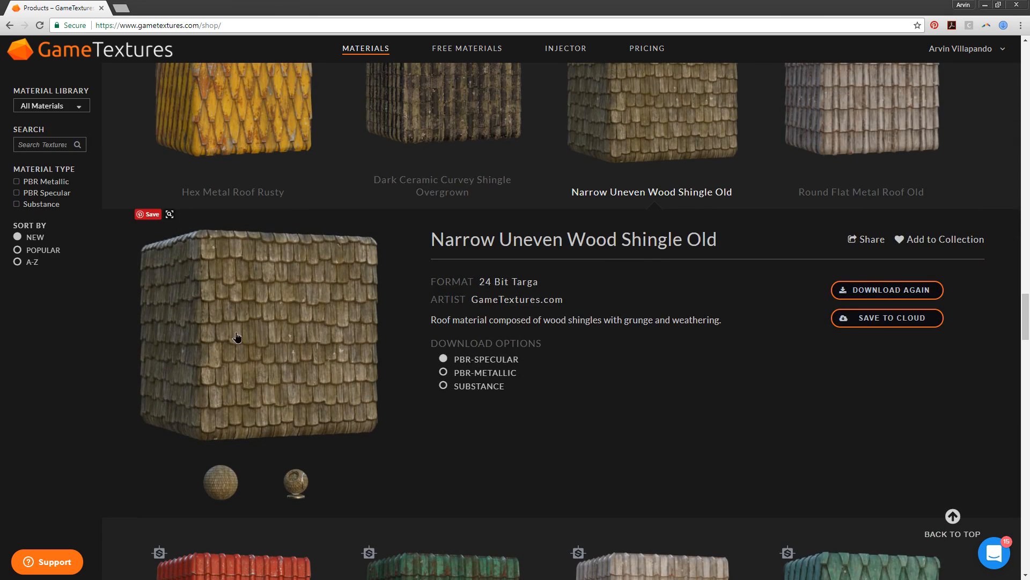
scroll(384, 359, "down", 9)
left_click(350, 427)
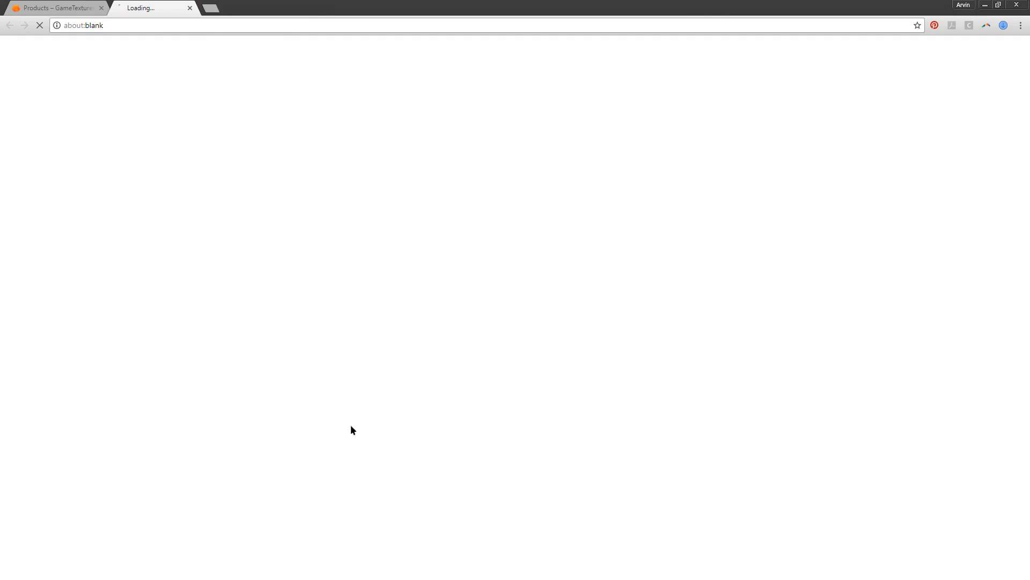
left_click(205, 8)
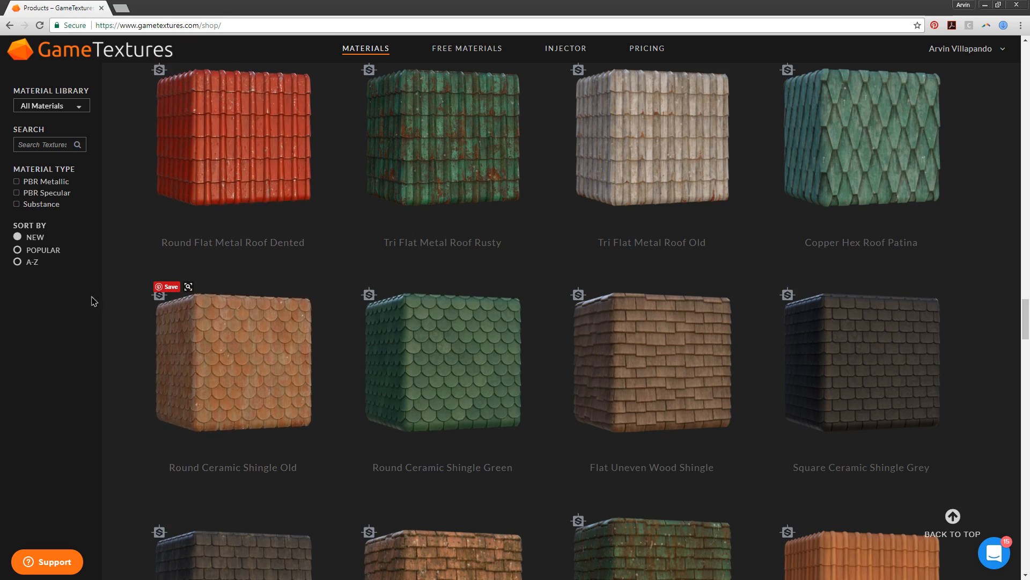
- Return to the start of the materials library and search all materials for Brick
middle_click_drag(110, 347, 151, 117)
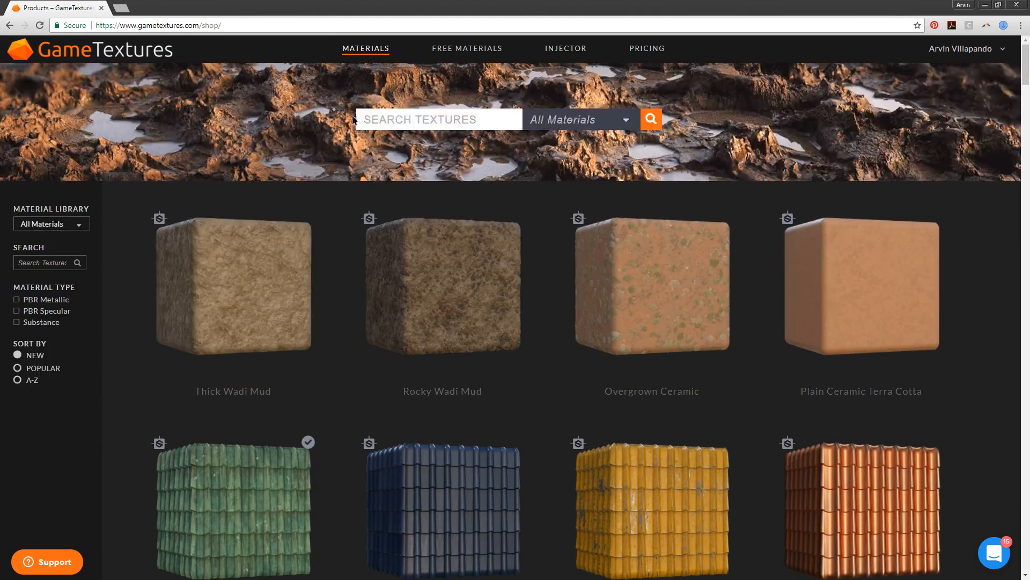
left_click(365, 116)
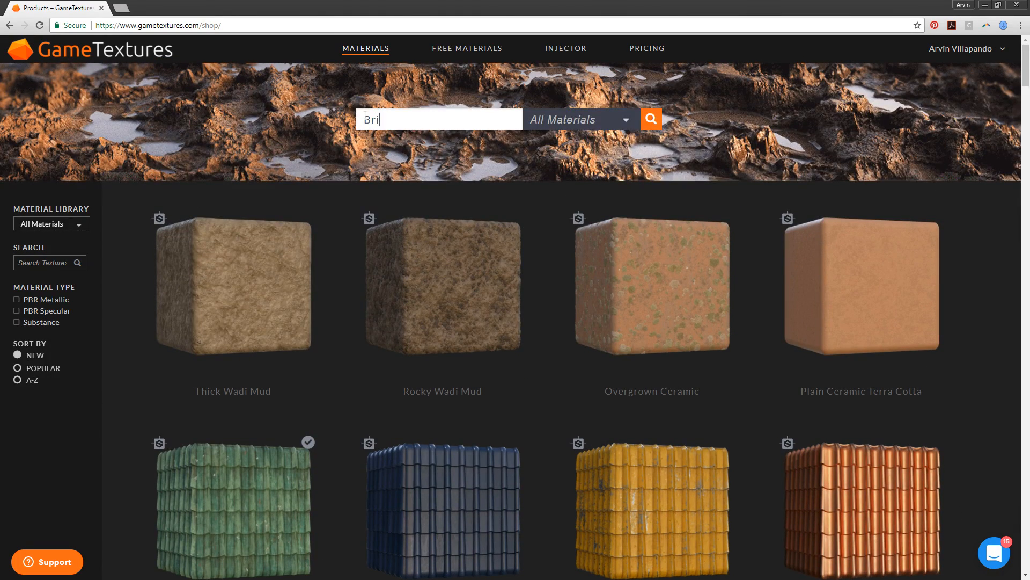
key("Return")
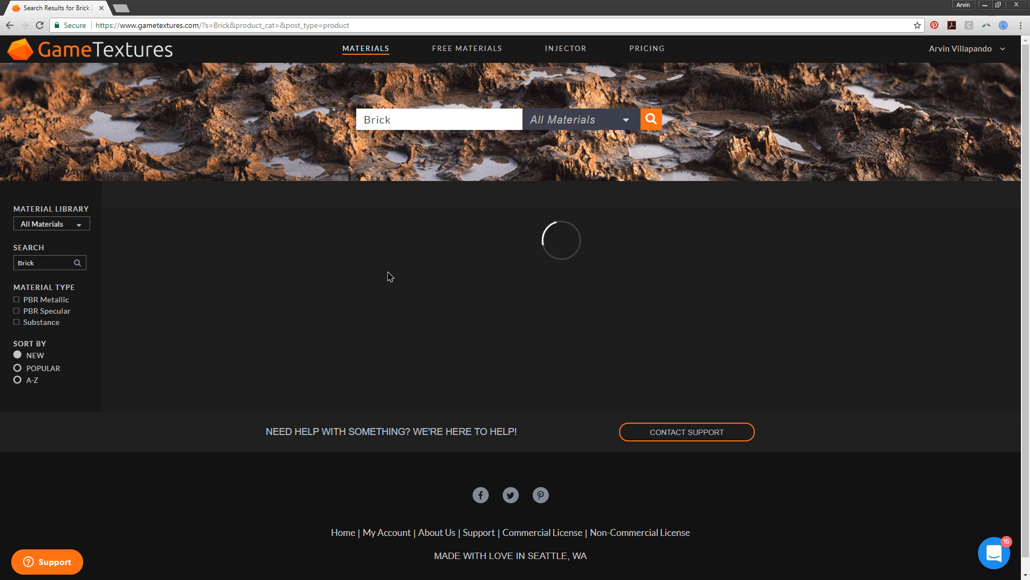
- Browse the brick search results and compare the stone, clay, castle and modern brick materials as wall candidates
scroll(388, 278, "down", 8)
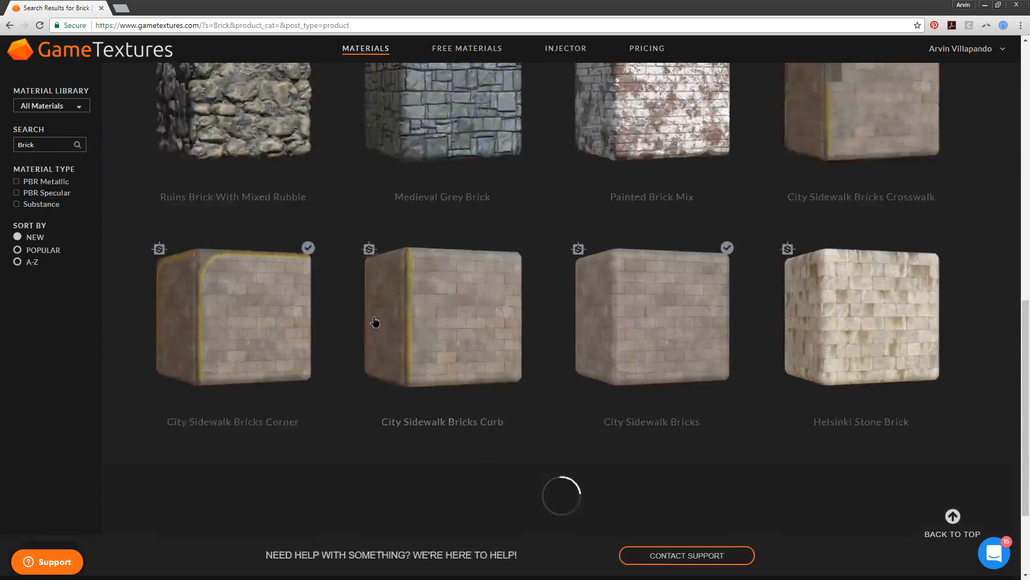
scroll(374, 321, "up", 3)
scroll(374, 321, "down", 5)
scroll(371, 330, "up", 5)
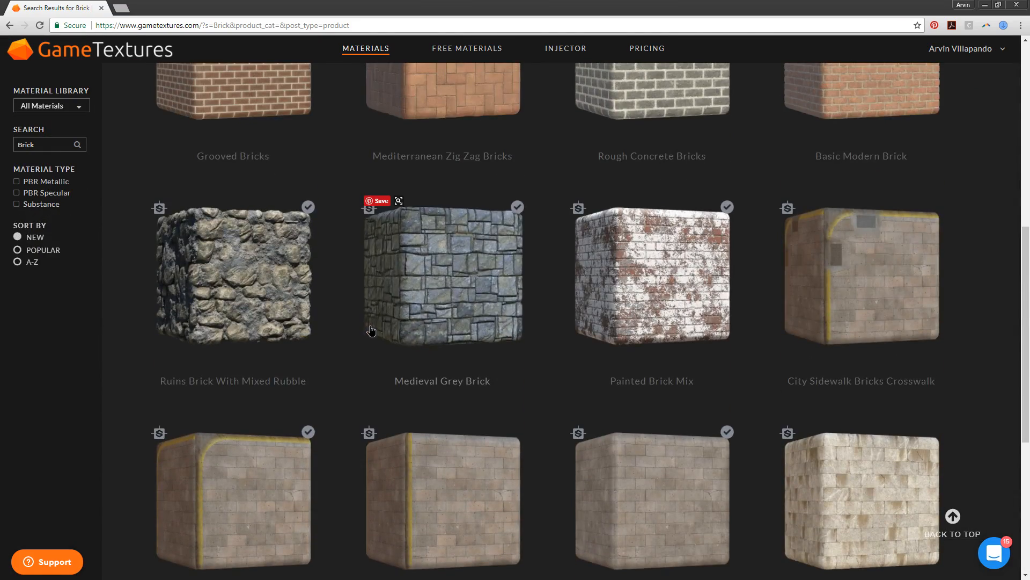
scroll(369, 336, "down", 5)
scroll(368, 341, "up", 3)
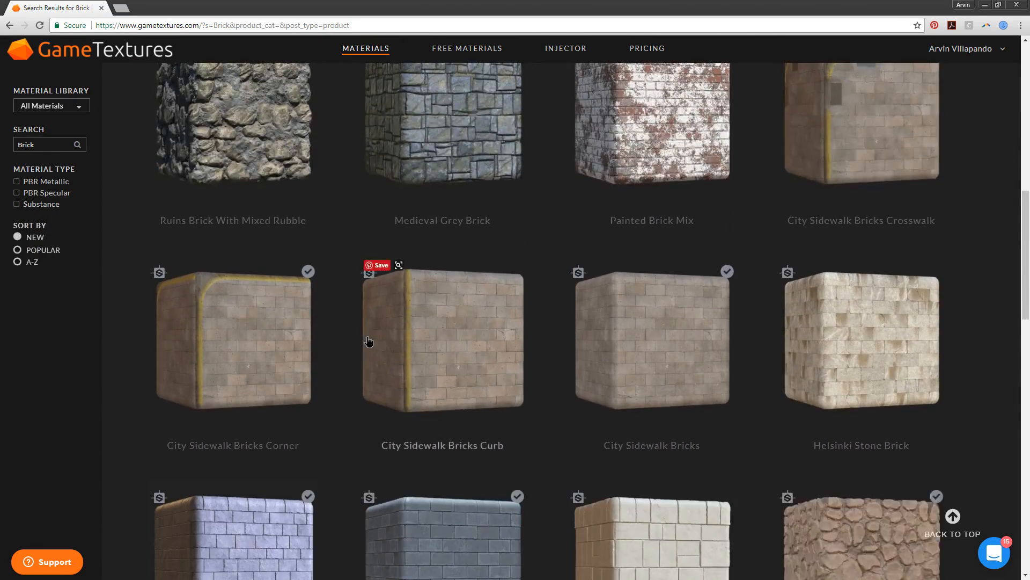
scroll(368, 341, "down", 15)
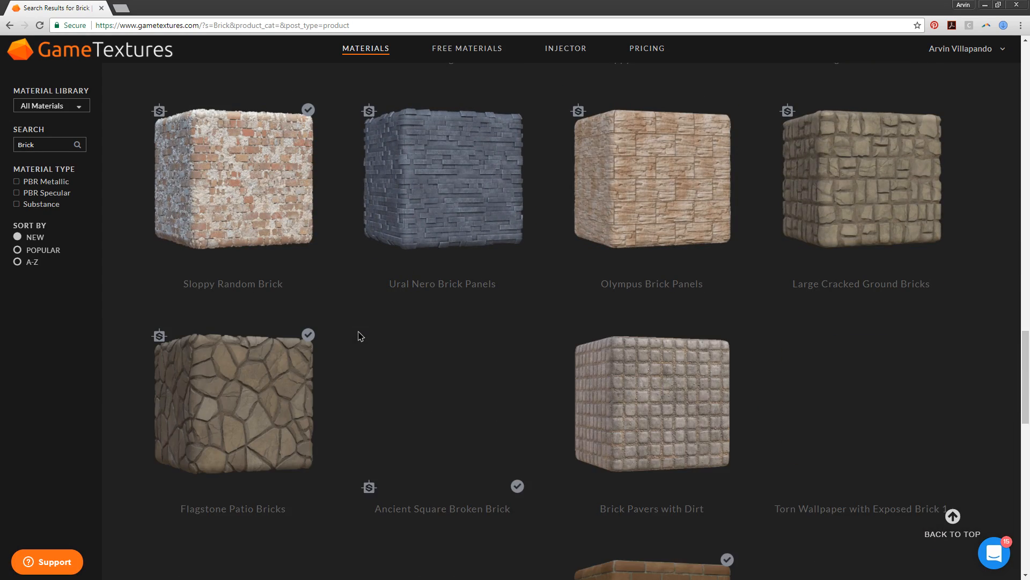
scroll(357, 338, "down", 10)
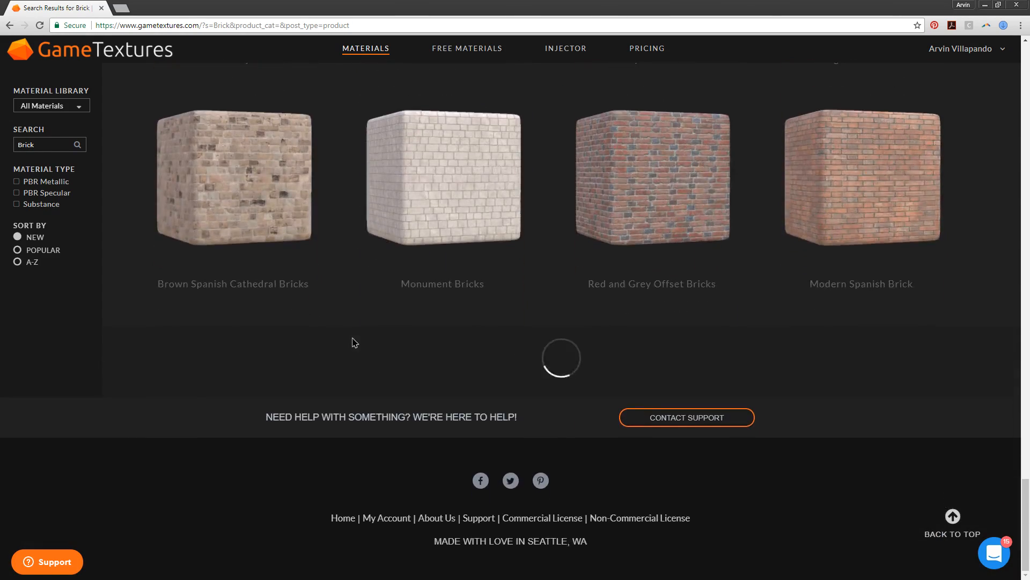
scroll(336, 371, "up", 15)
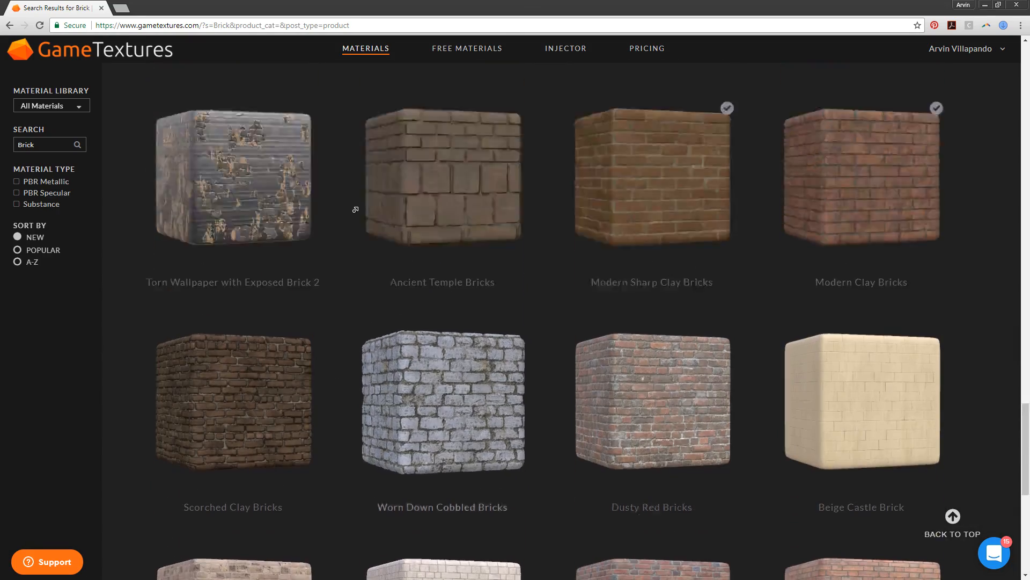
scroll(335, 346, "down", 5)
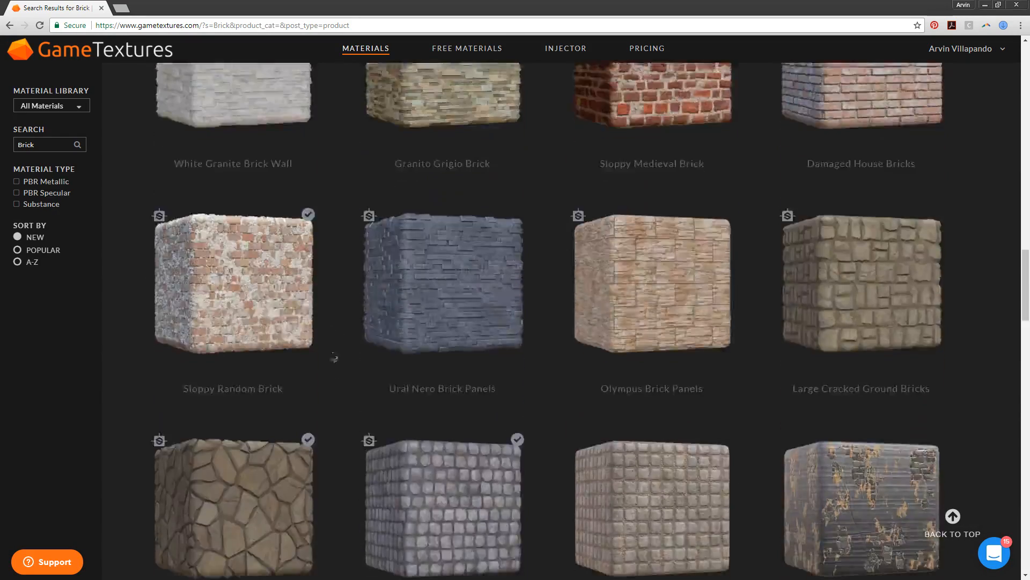
scroll(343, 302, "up", 20)
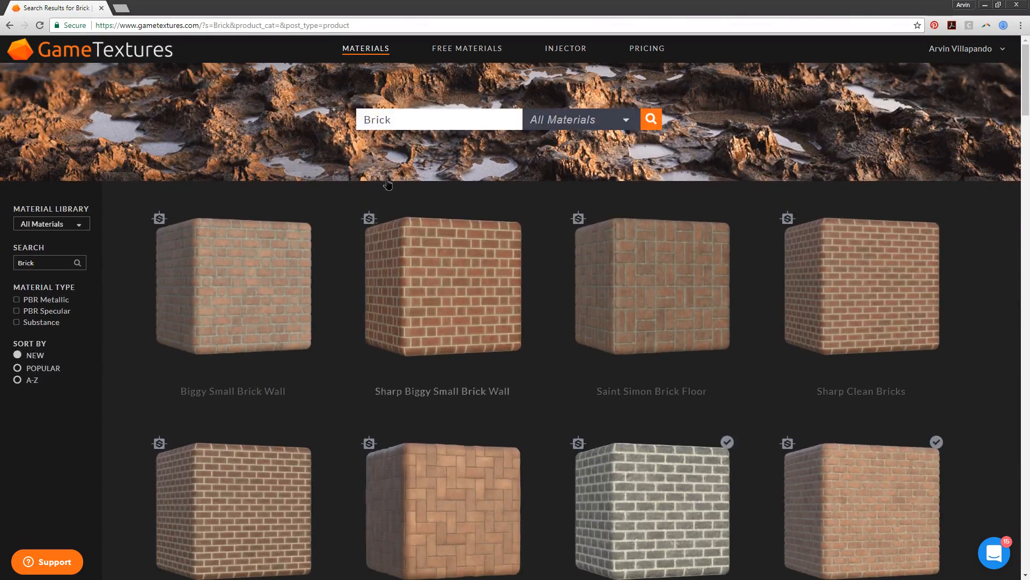
- Search the materials library for concrete and compare the concrete brick, tile and wall materials
double_click(419, 119)
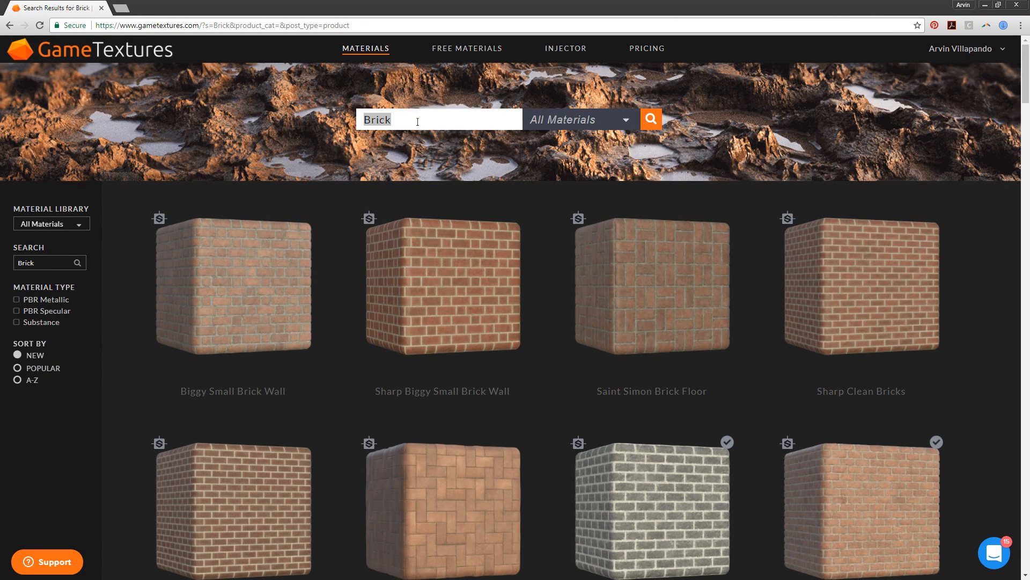
key("BackSpace")
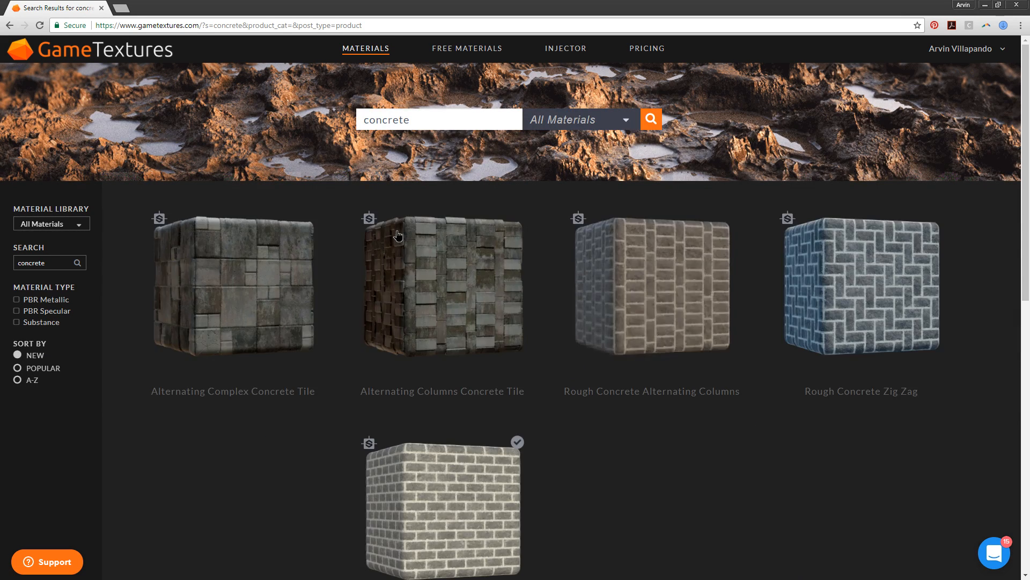
scroll(398, 235, "down", 5)
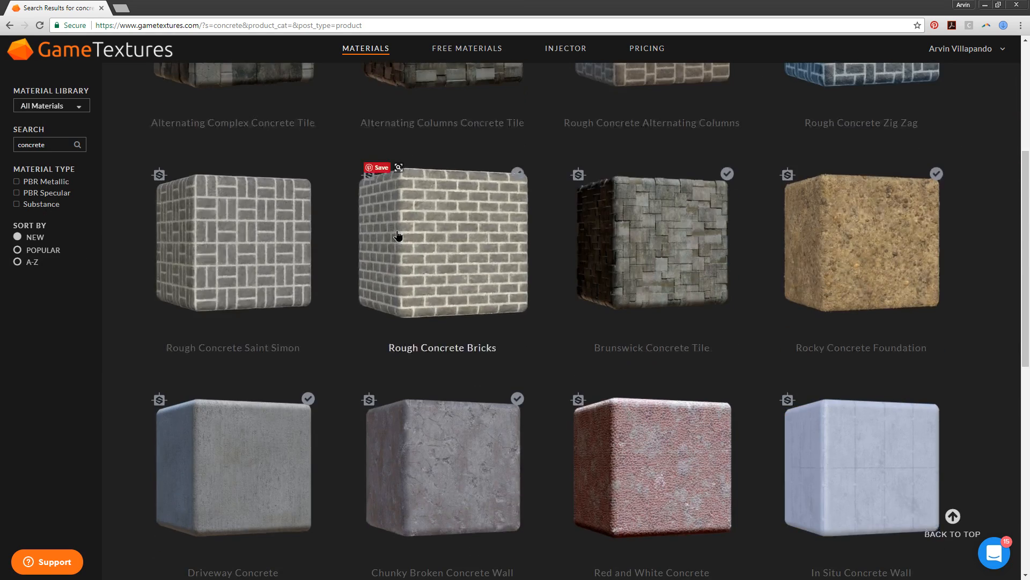
scroll(397, 235, "down", 5)
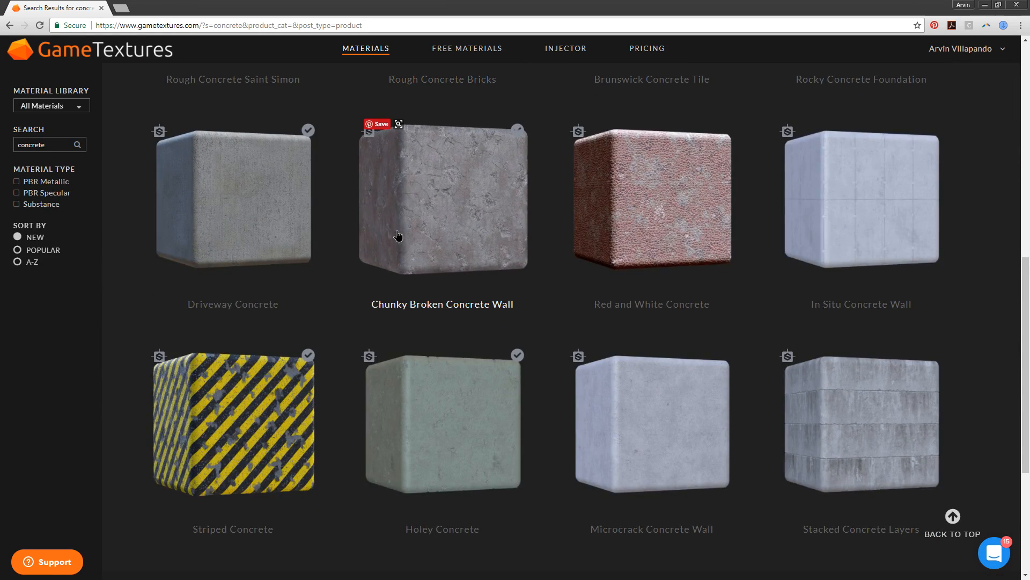
scroll(398, 235, "down", 3)
scroll(336, 260, "down", 4)
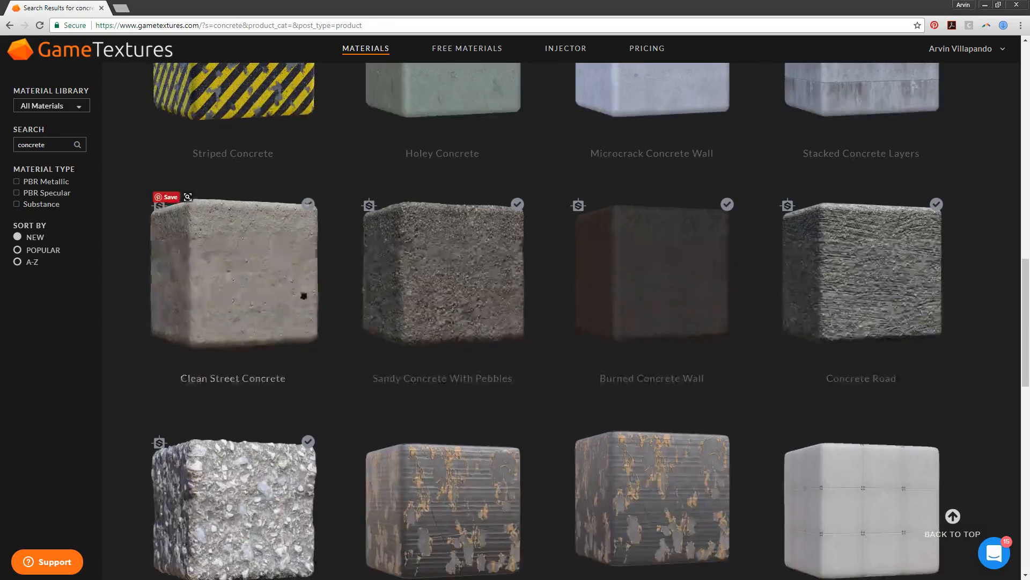
scroll(102, 375, "down", 4)
scroll(118, 322, "up", 20)
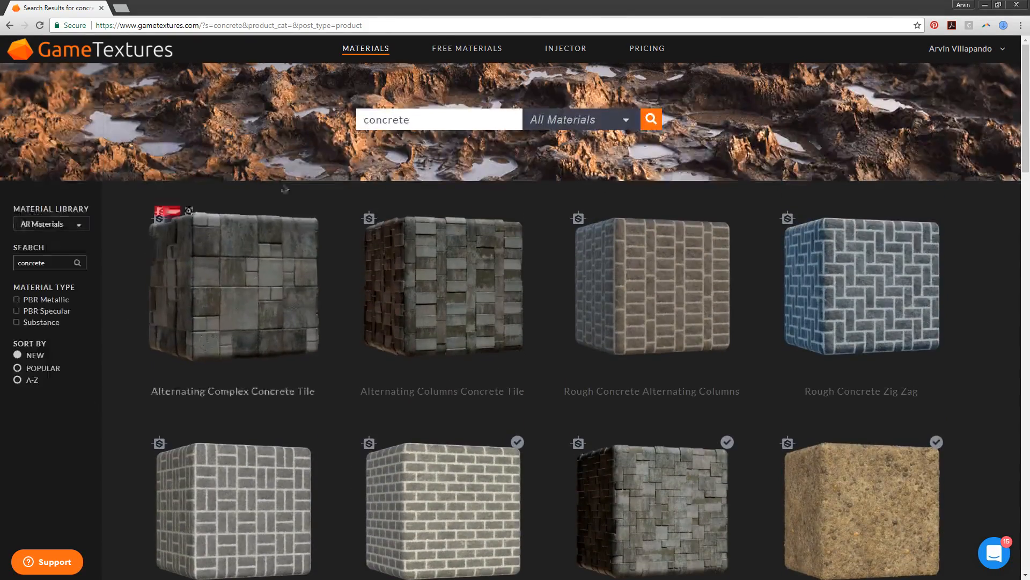
- Search the materials library for stucco and open the Palette Swiped Brown Stucco material
double_click(403, 120)
type("stucc")
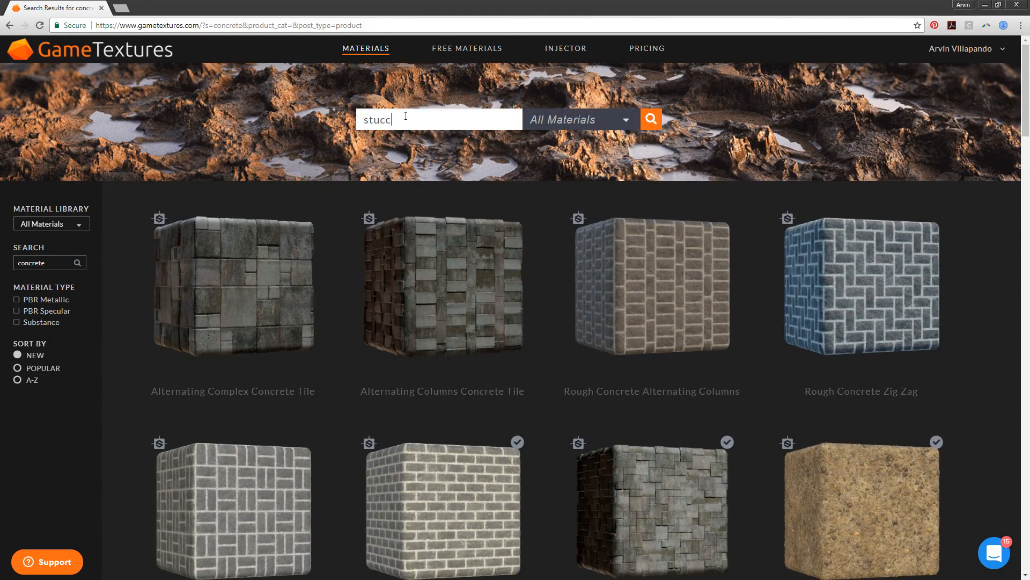
type("o")
key("Return")
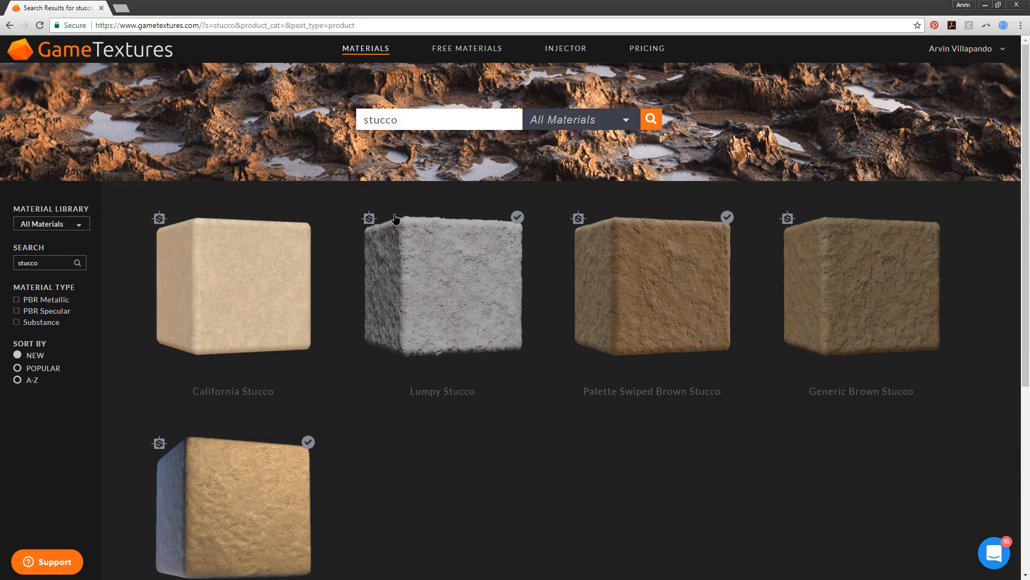
left_click(685, 319)
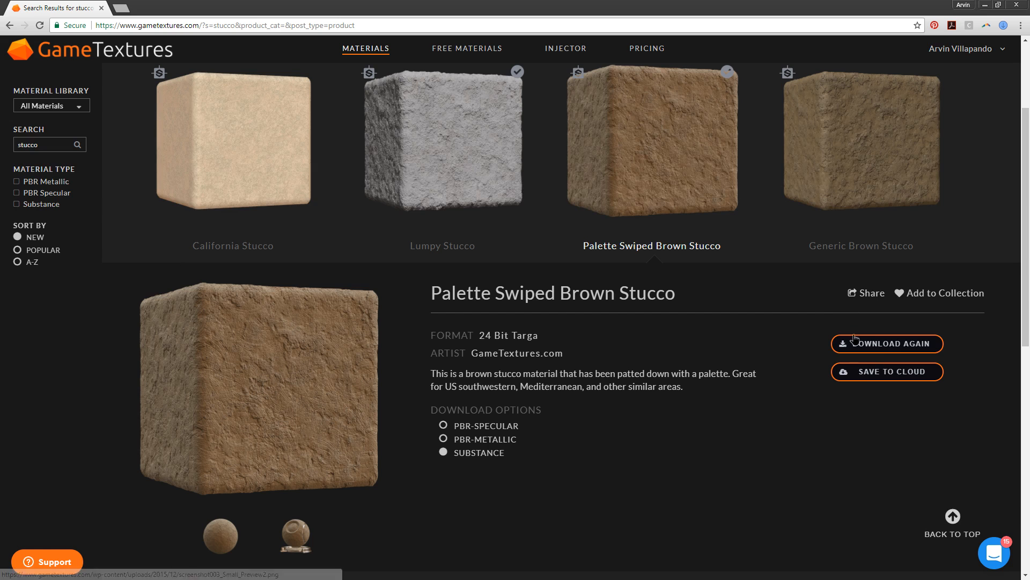
- Download the Palette Swiped Brown Stucco material again as Substance and show the downloaded zip in its folder
left_click(885, 345)
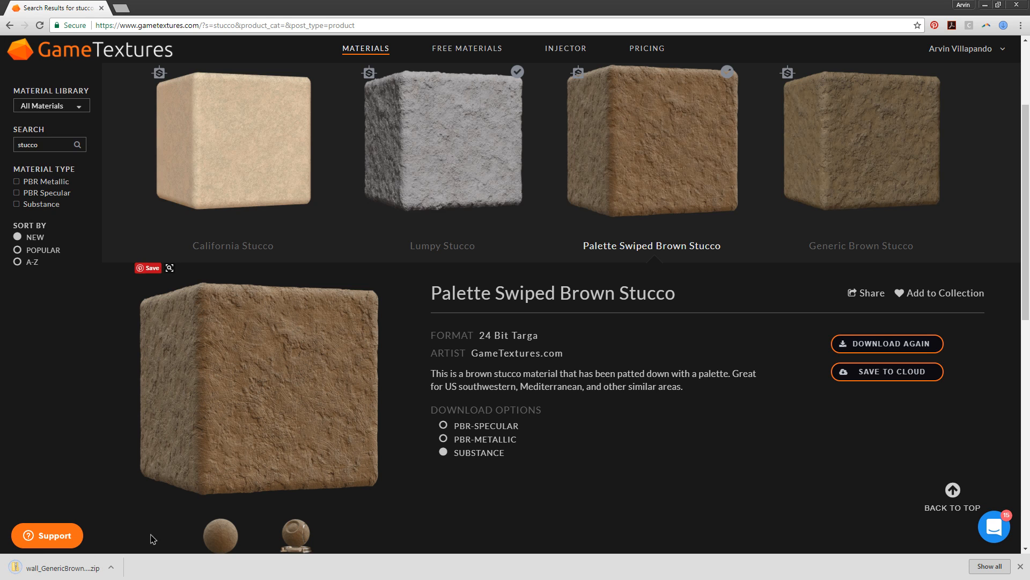
left_click(111, 570)
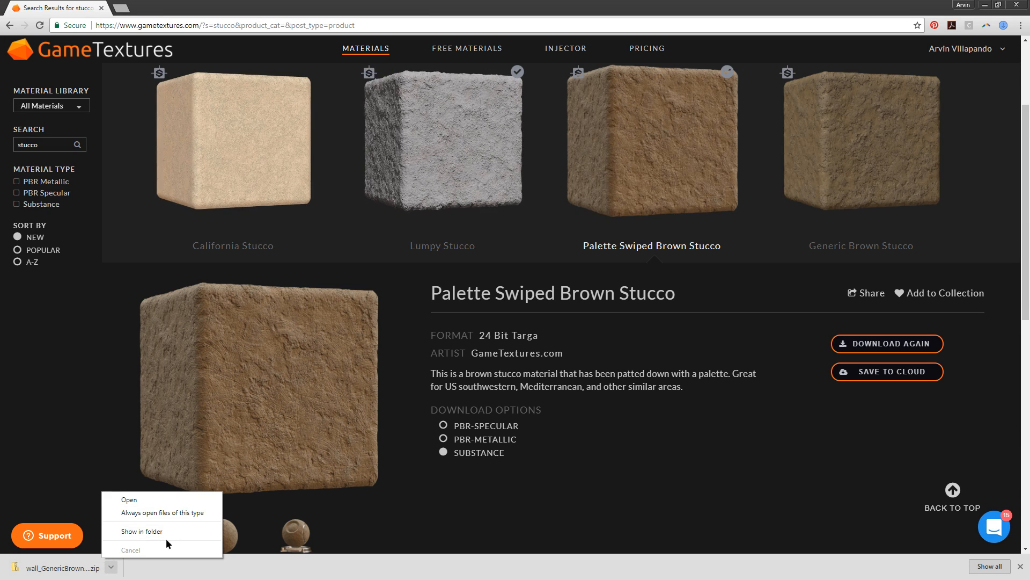
left_click(166, 529)
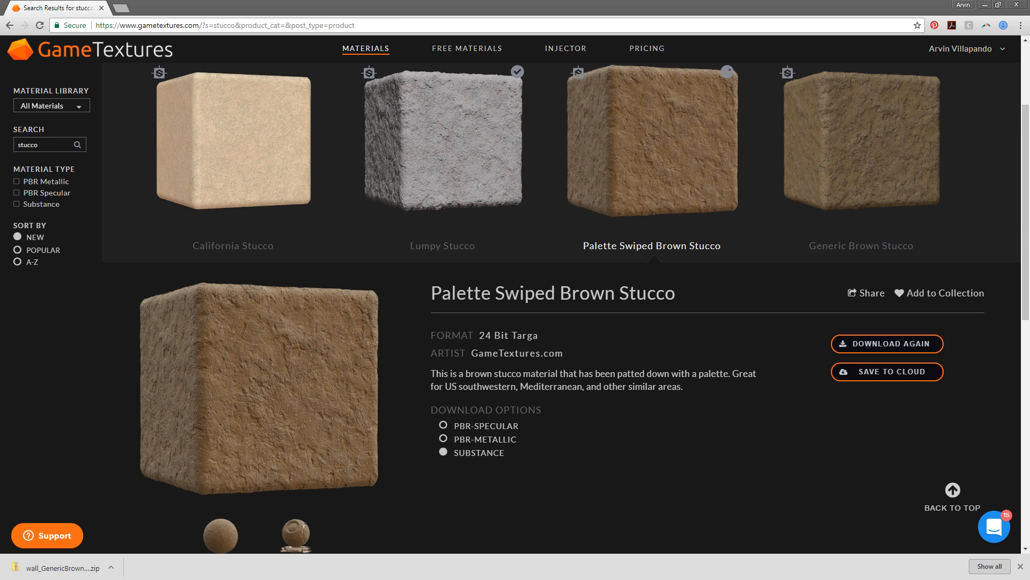
- Switch back to Modo and display the shader tree's list of materials beside the house model
left_click(979, 7)
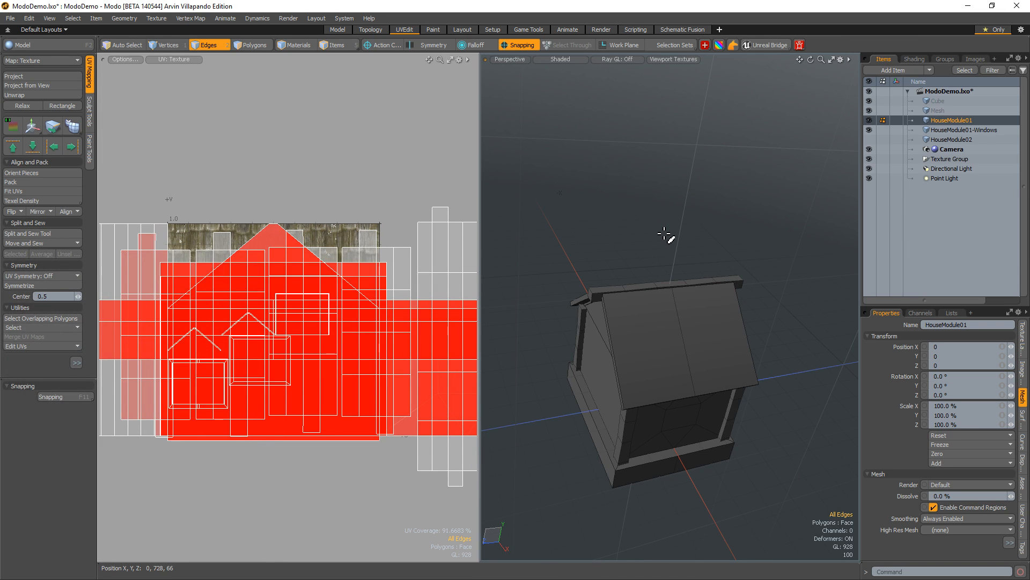
left_click_drag(741, 283, 720, 223, "alt")
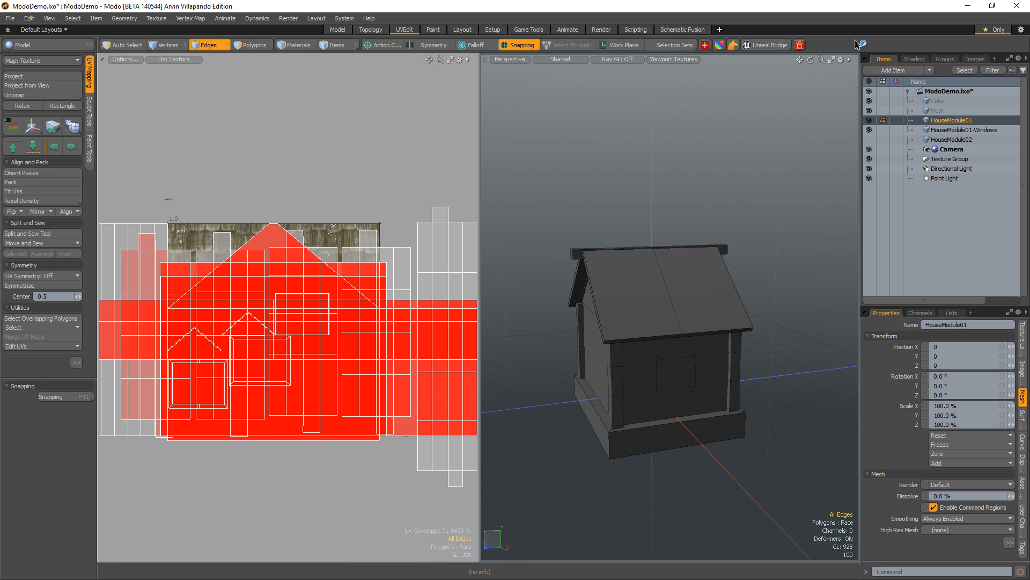
left_click(915, 60)
scroll(912, 220, "down", 3)
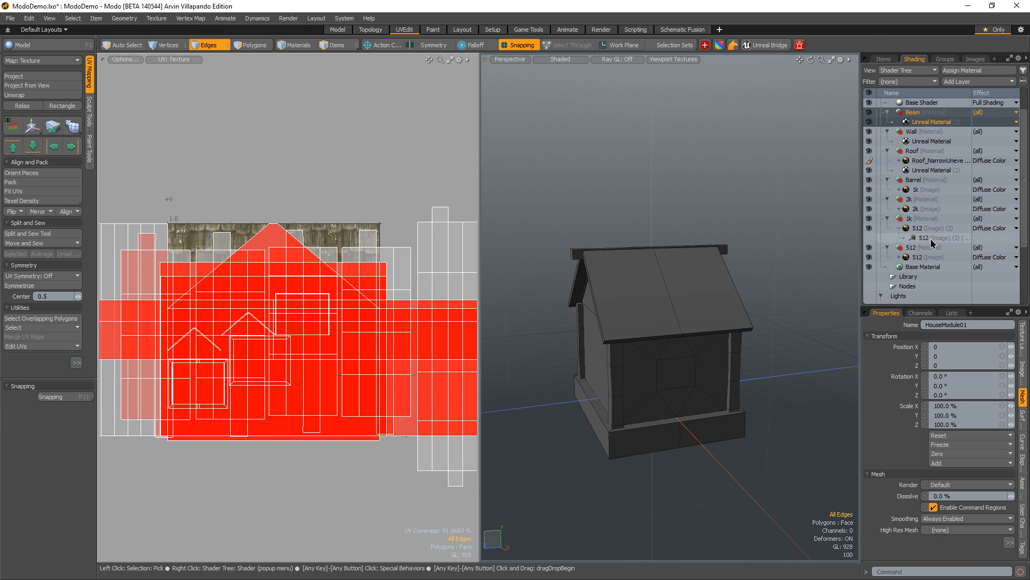
- Collapse the 2k, 1k and 512 material groups in the shader tree and save the scene
left_click(923, 170)
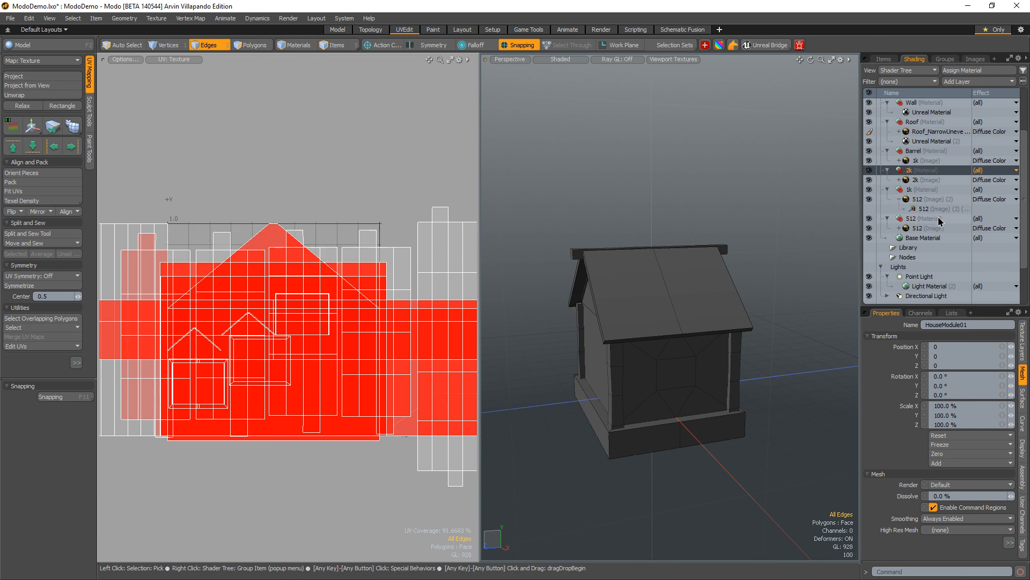
left_click(926, 220, "shift")
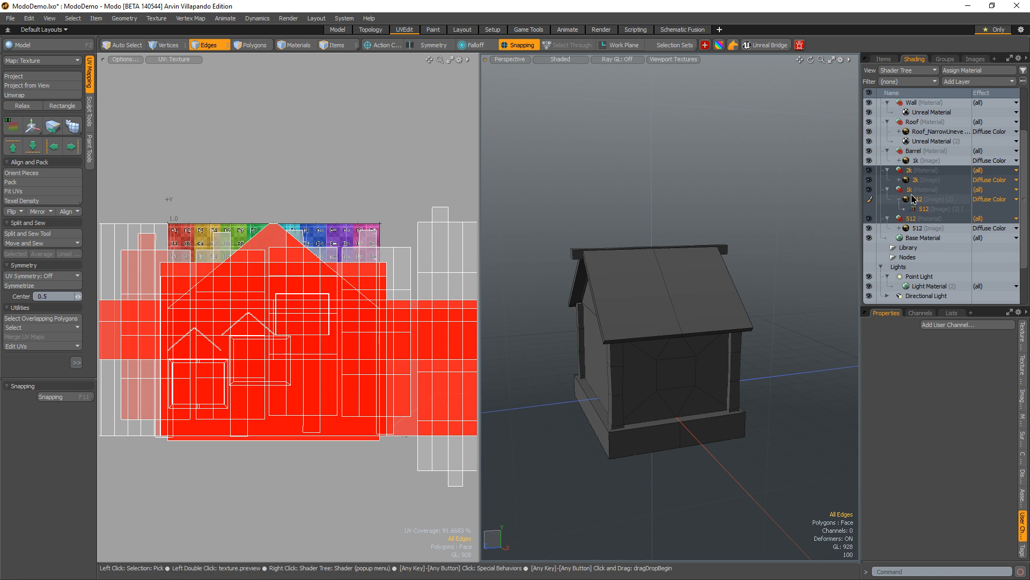
left_click(890, 172)
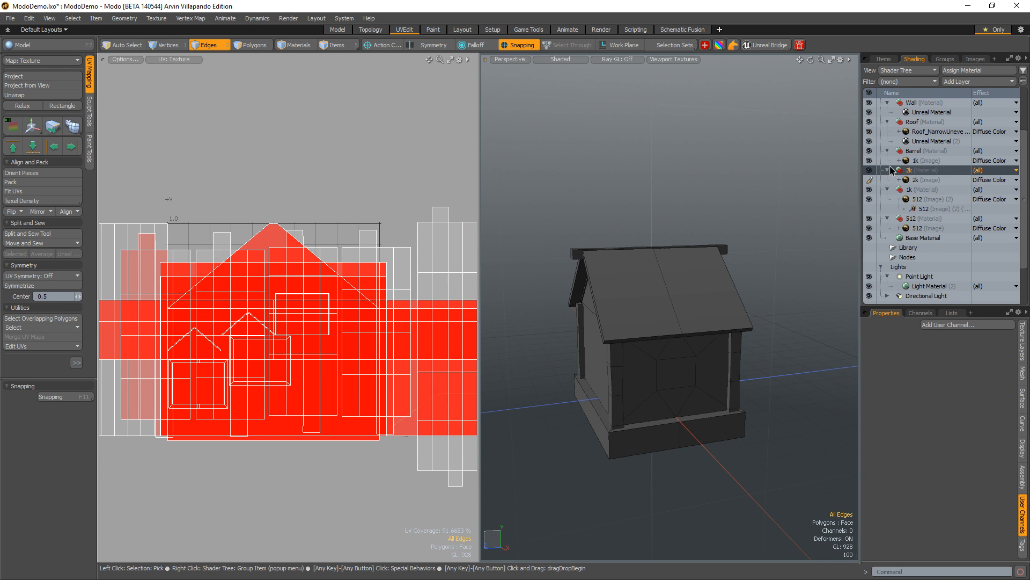
left_click(889, 170)
left_click(888, 180)
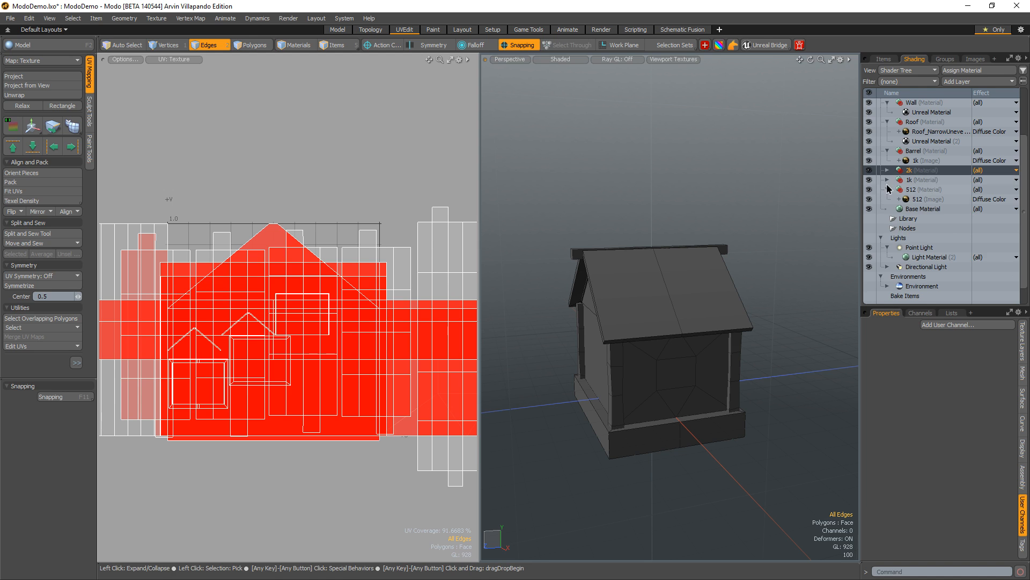
left_click(888, 189)
key("ctrl+s")
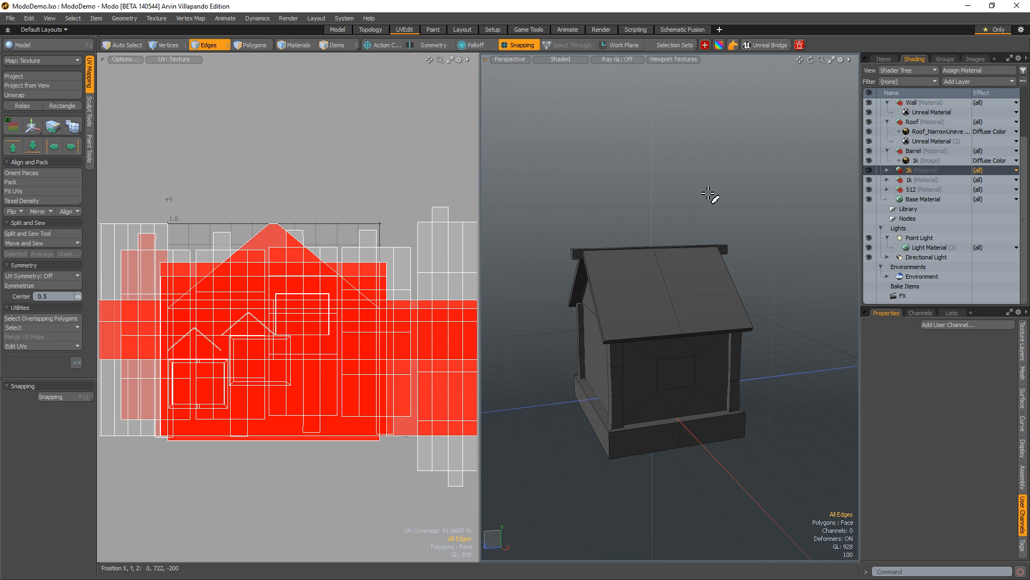
- Select the front roof slope's polygons and get their texel density at an image size of 2048
left_click_drag(543, 193, 594, 269, "alt")
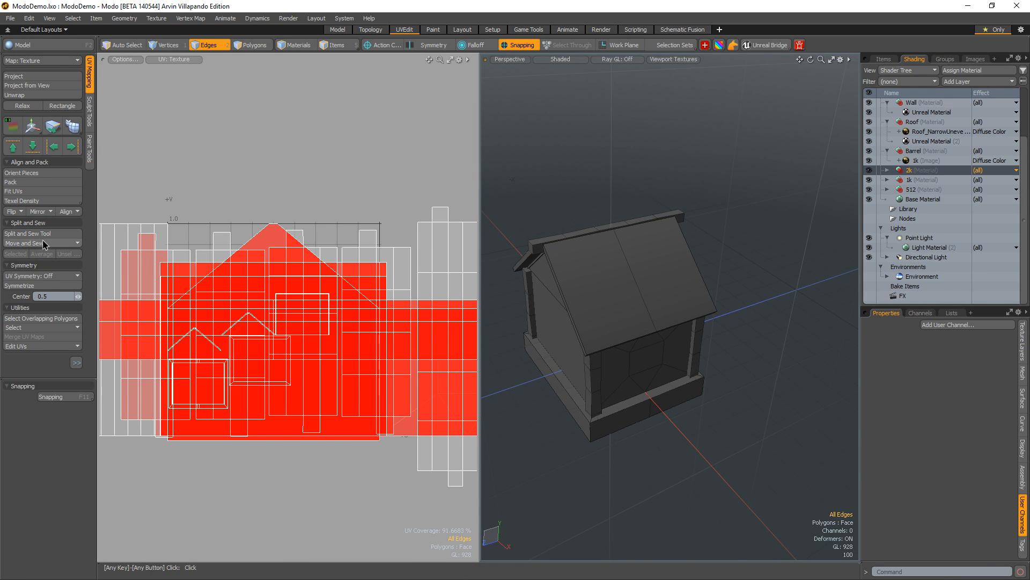
left_click(59, 200)
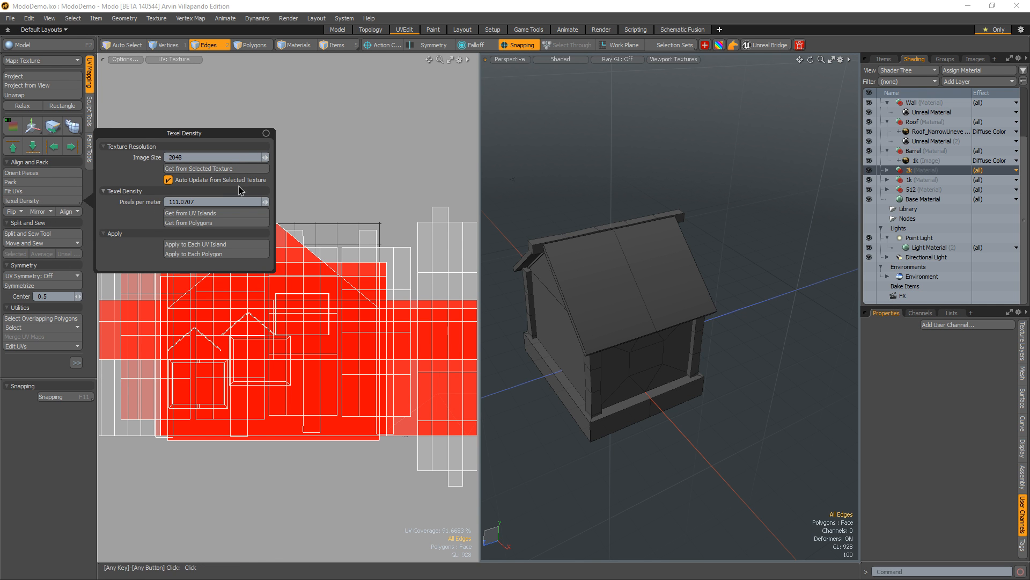
key("3")
left_click(609, 297)
left_click(609, 297)
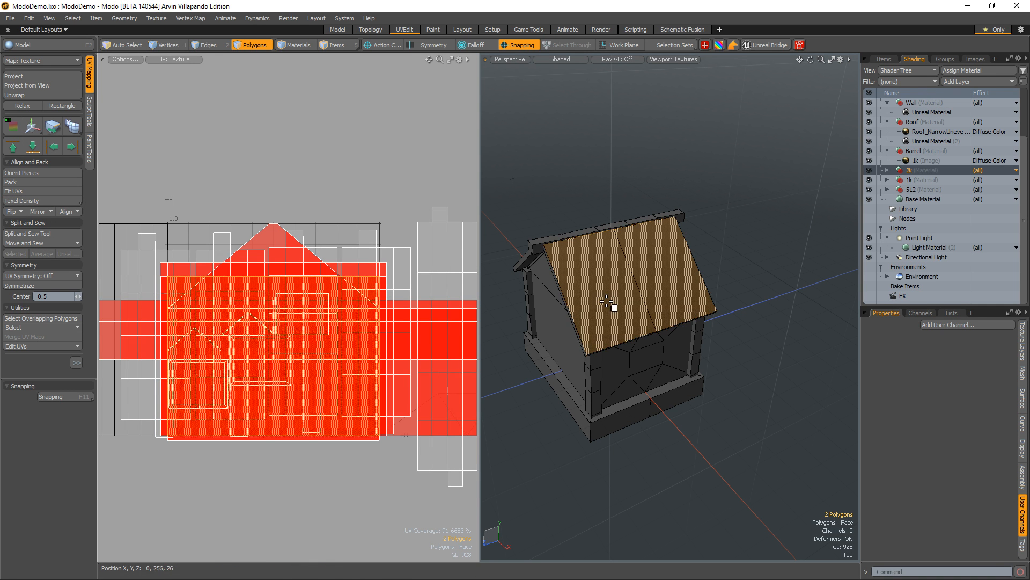
left_click(35, 201)
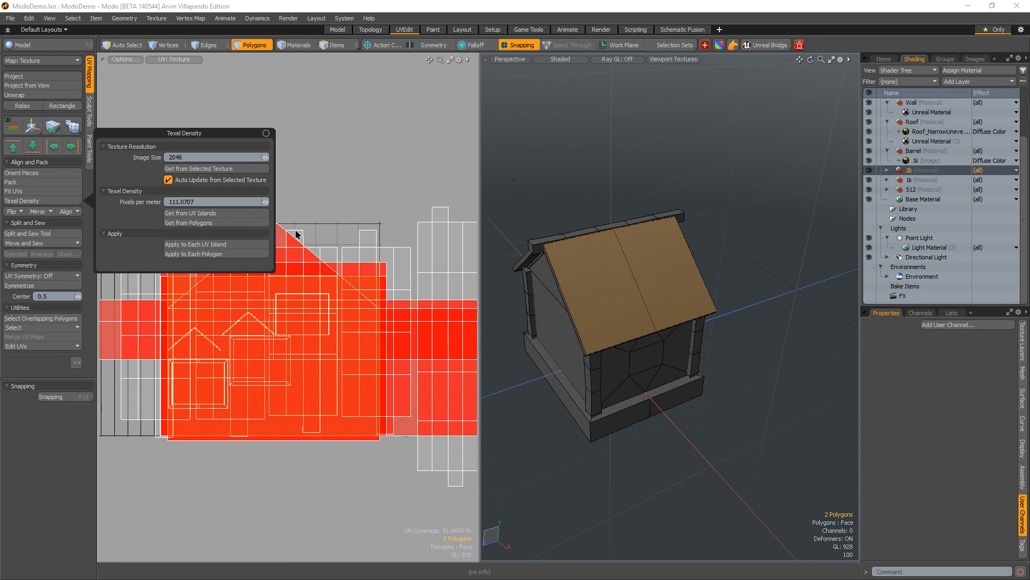
left_click(235, 223)
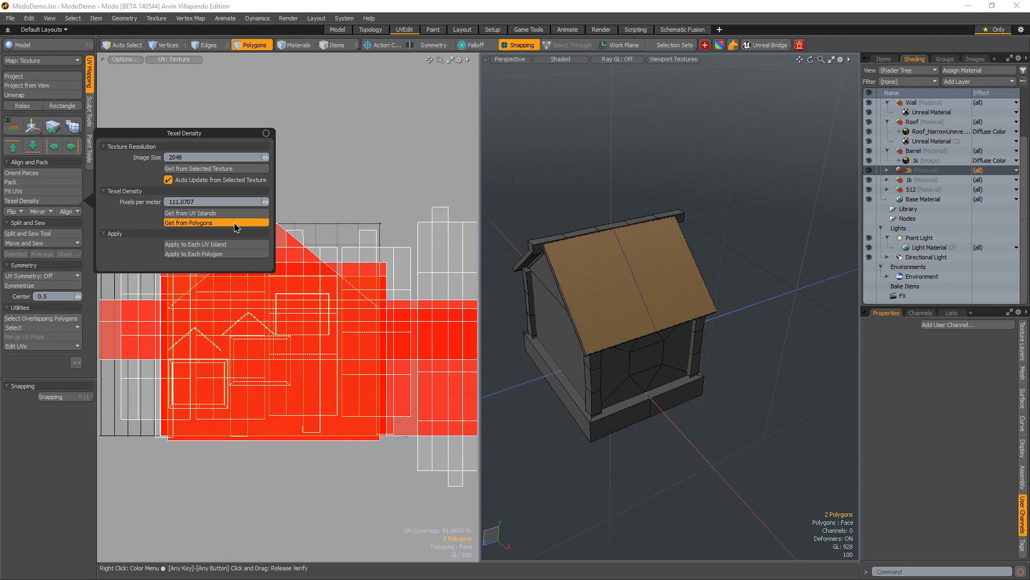
- Select the side wall's polygons below the gable and get their texel density
left_click(561, 363)
left_click(557, 328)
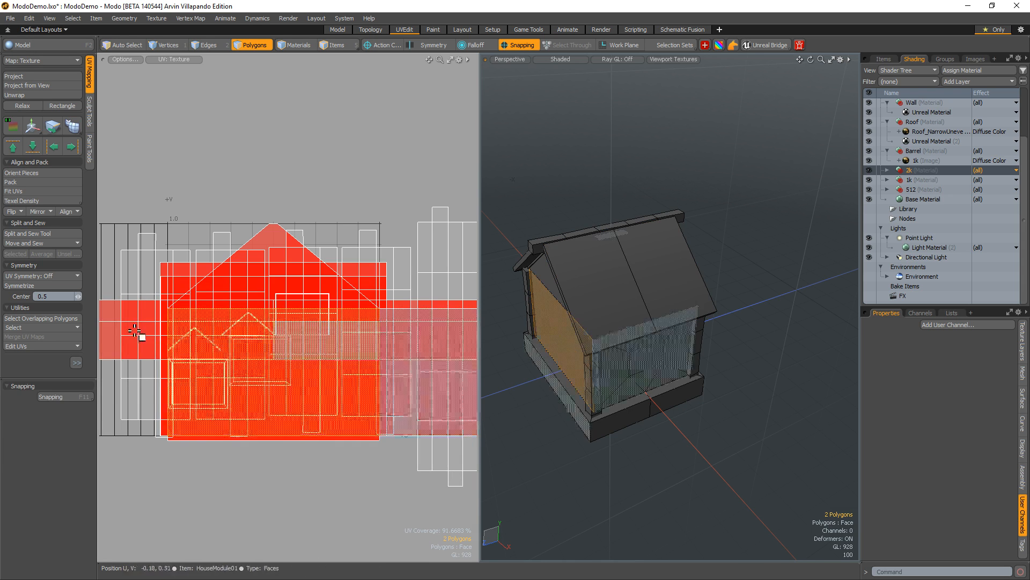
left_click(35, 201)
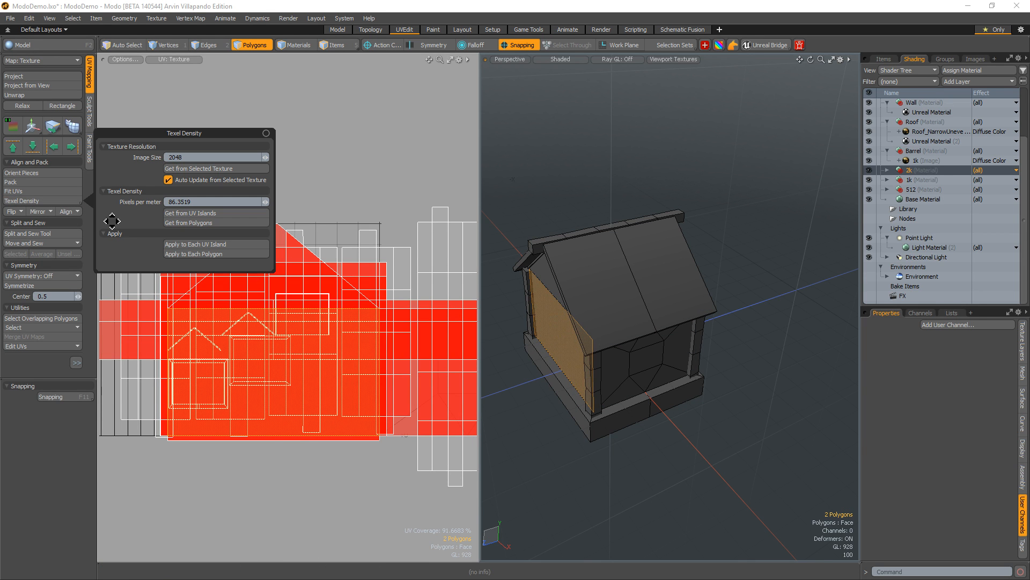
left_click(200, 225)
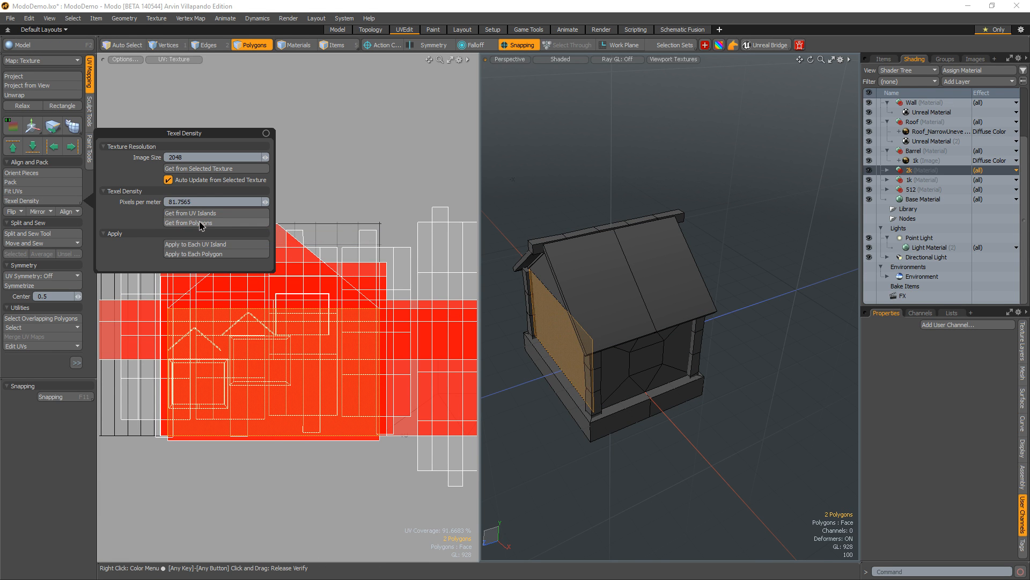
- Reselect the front roof slope and get the texel density from its polygons again
left_click(604, 292)
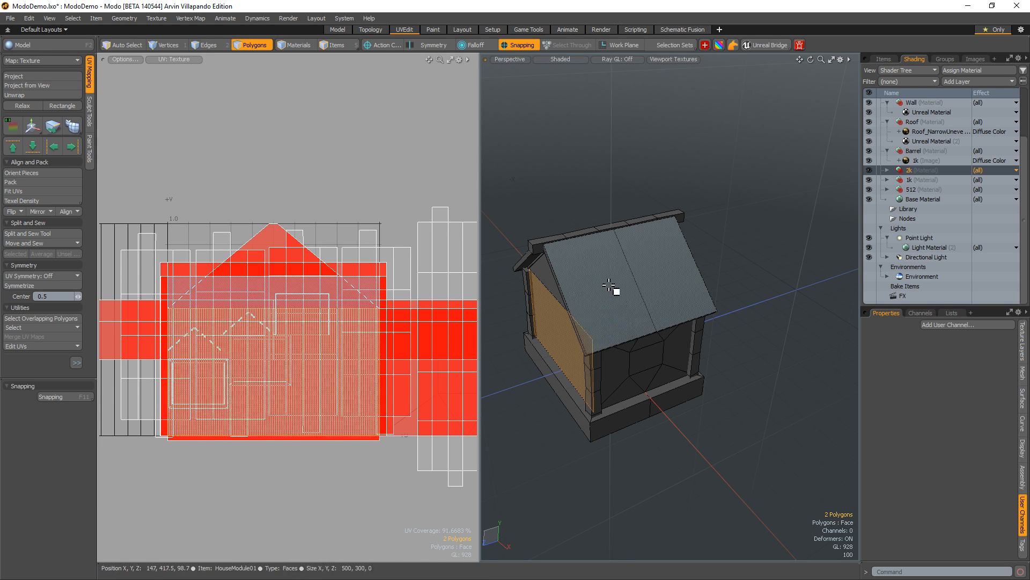
left_click(616, 290)
left_click_drag(517, 345, 552, 343, "alt")
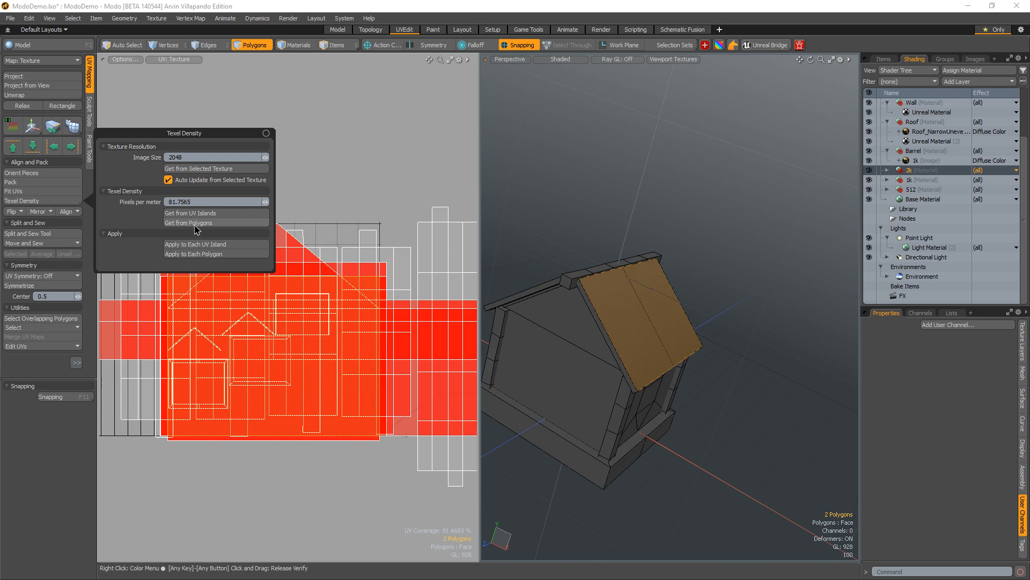
left_click(197, 224)
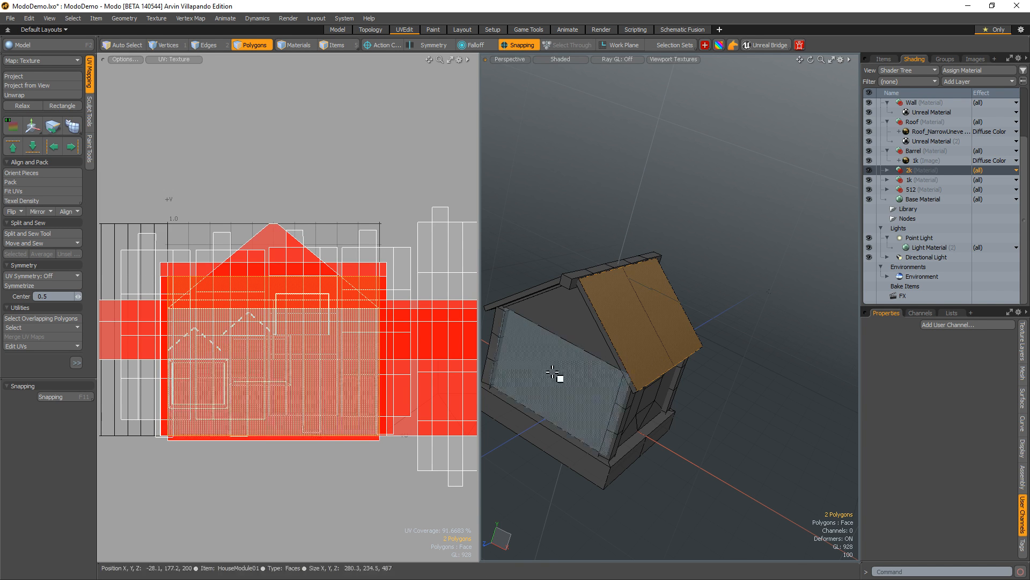
- Add the gable and side wall polygons to the roof selection and get their combined texel density
left_click(566, 342, "shift")
left_click(559, 371, "shift")
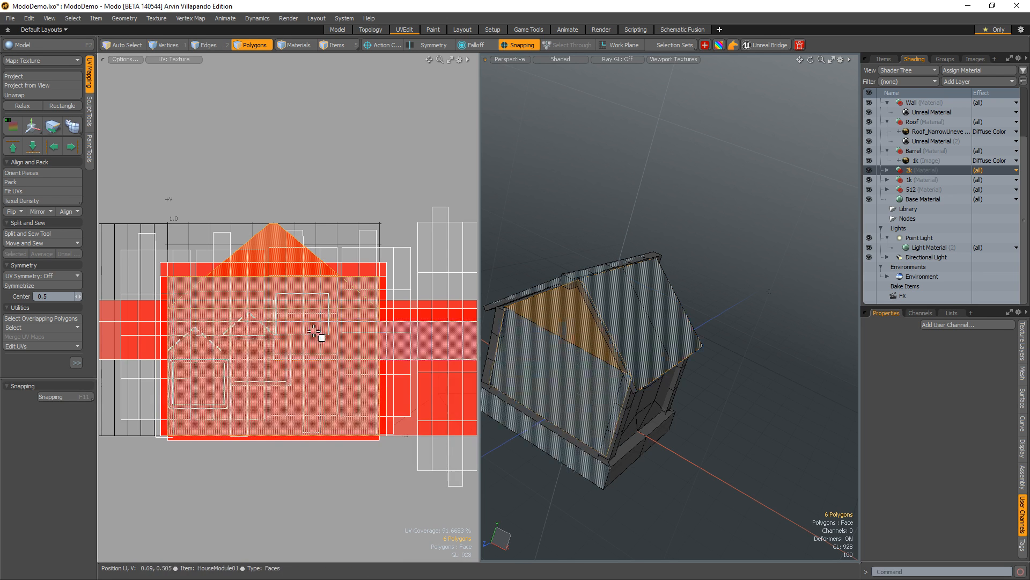
left_click(32, 201)
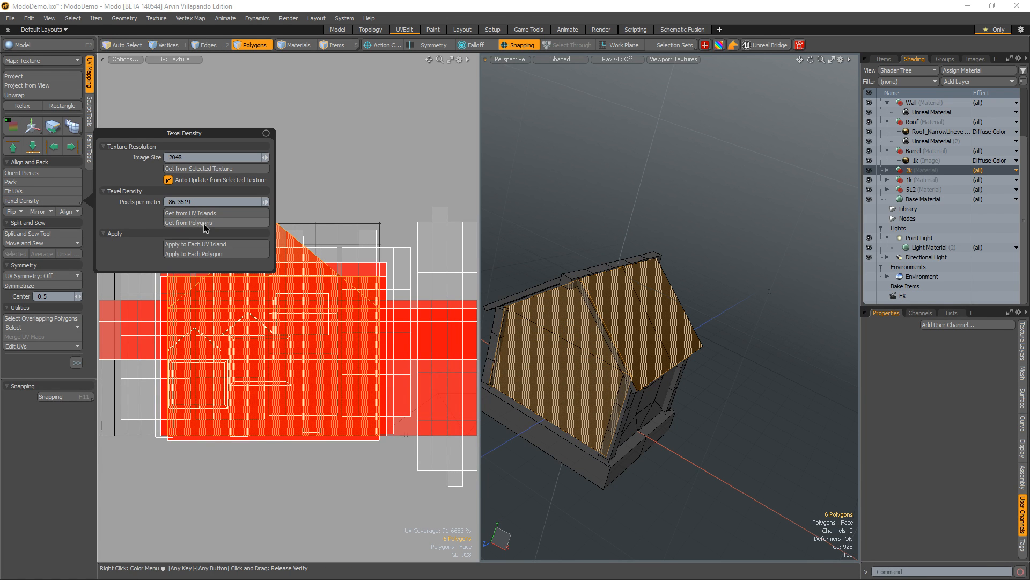
left_click(204, 223)
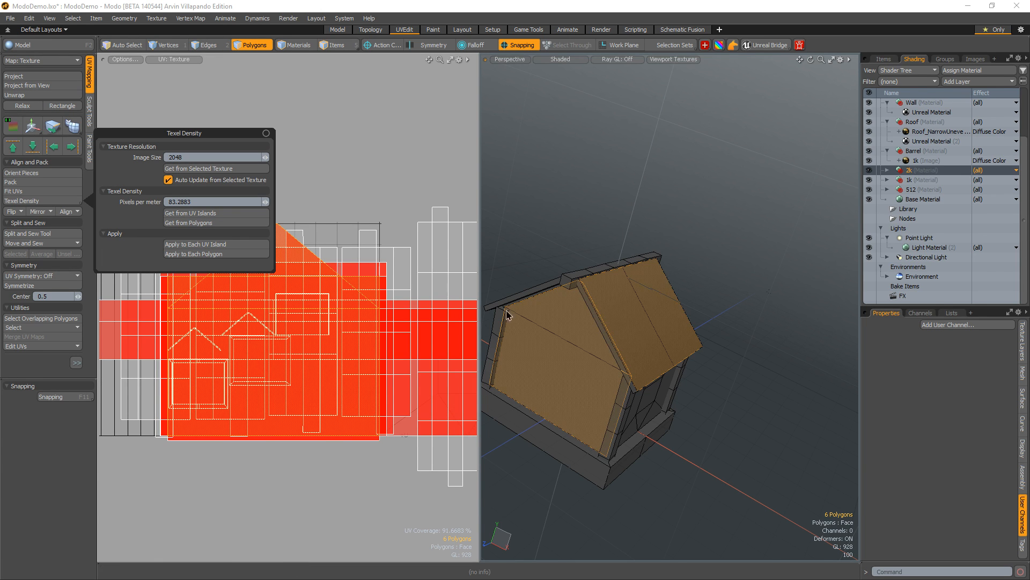
- Select the whole corner post between the side wall and the front, and check its polygons' texel density
left_click(624, 400)
left_click(624, 399)
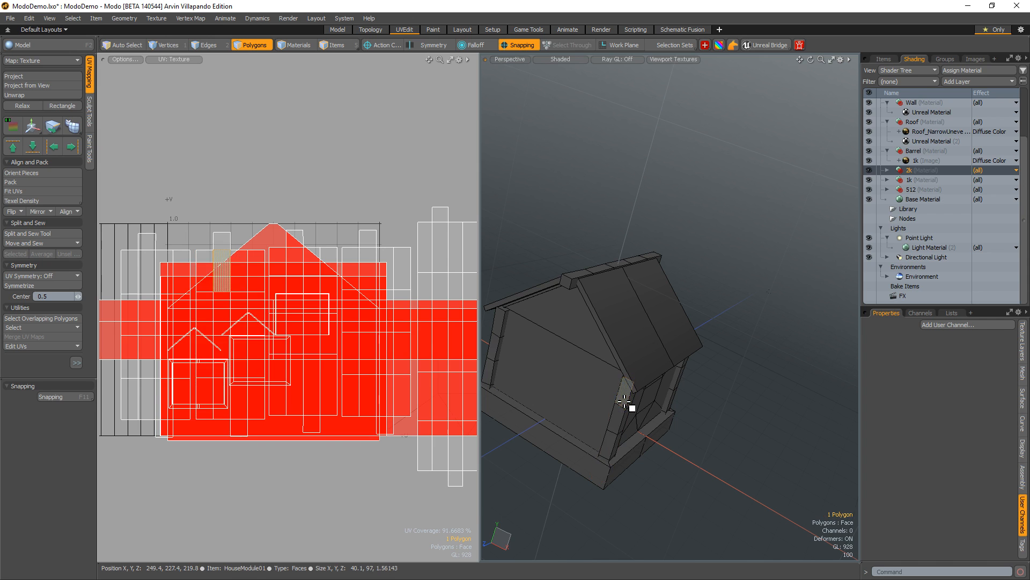
double_click(624, 400)
left_click(43, 201)
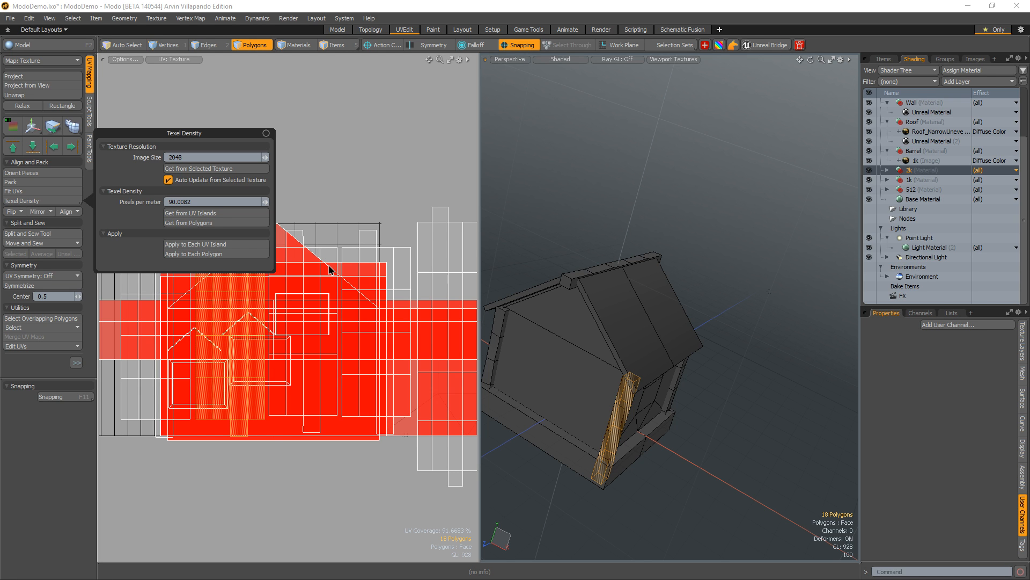
- Switch to vertex selection mode and select the Barrel material in the shader tree
key("1")
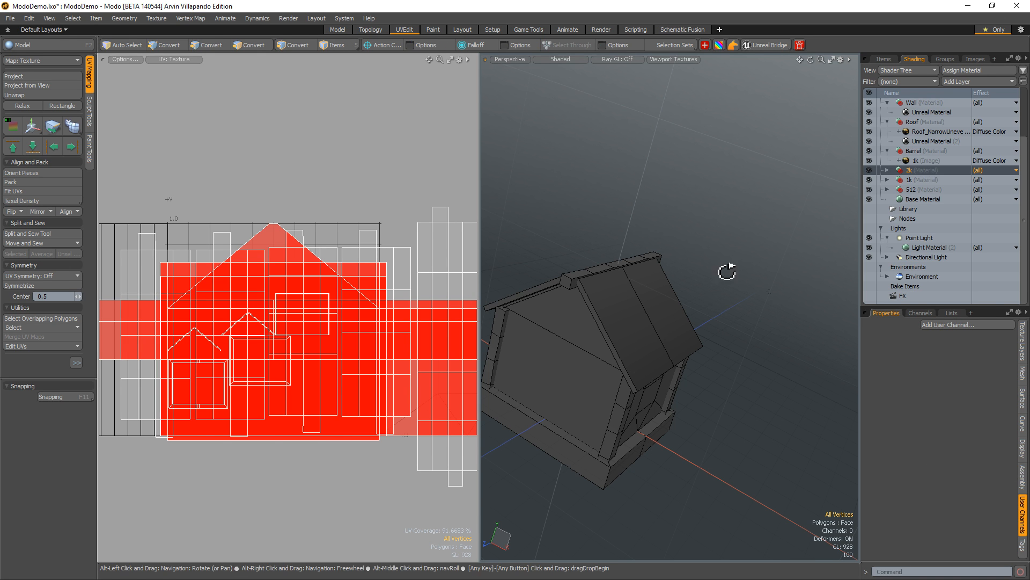
left_click_drag(727, 272, 679, 336, "alt")
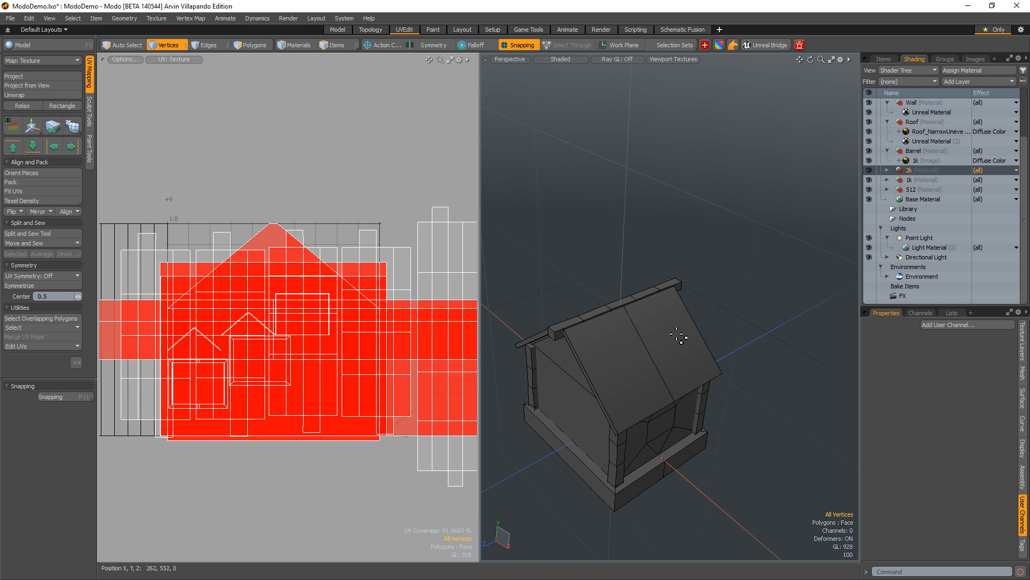
left_click_drag(665, 301, 667, 232, "ctrl+alt")
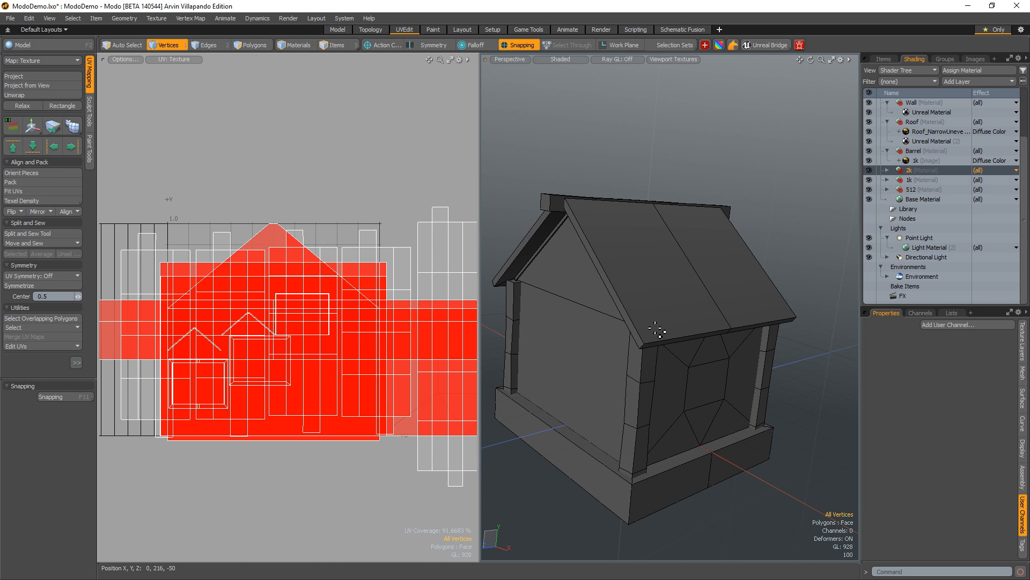
left_click_drag(675, 329, 707, 306, "alt")
left_click_drag(787, 260, 746, 281, "alt")
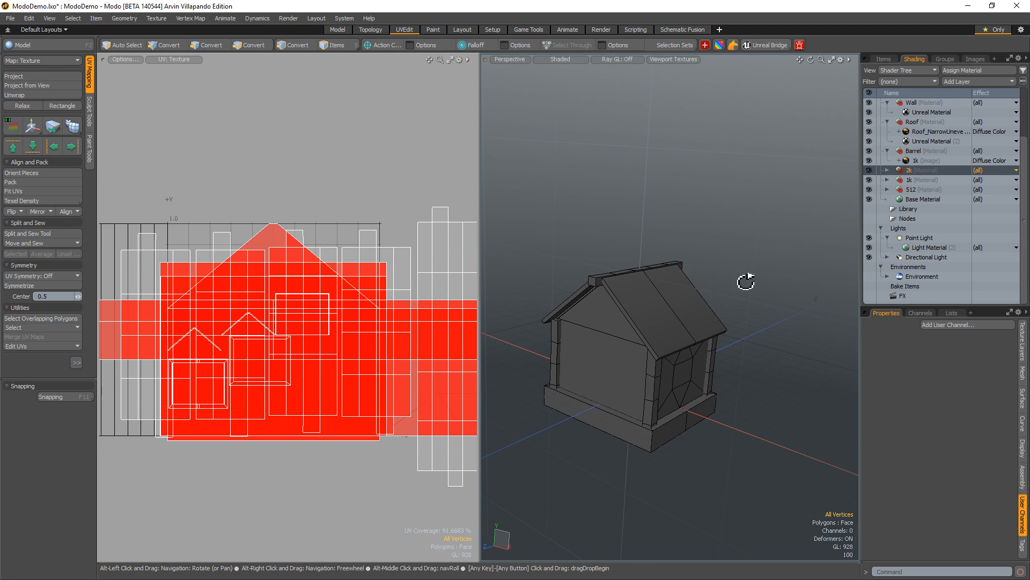
left_click(929, 151)
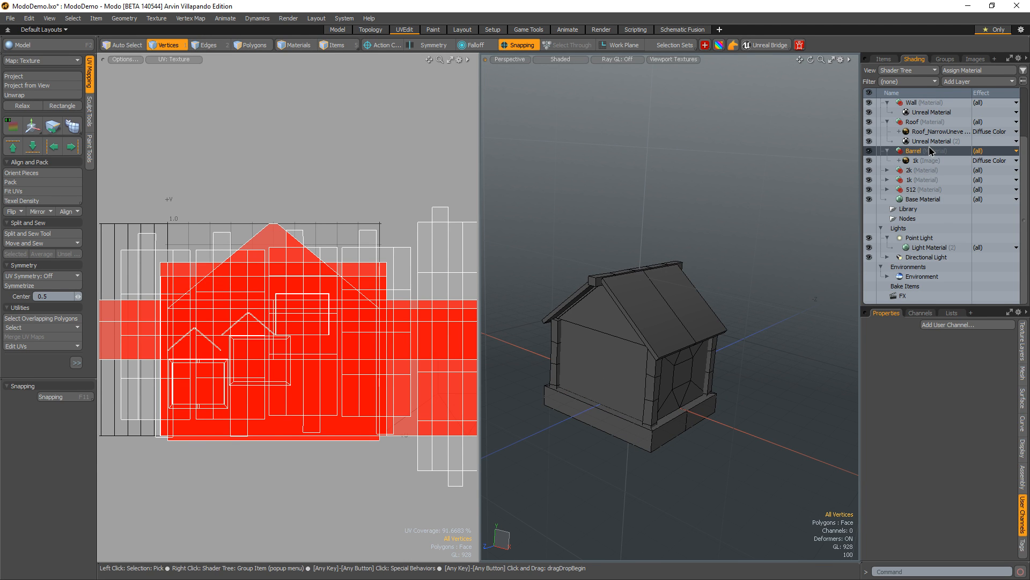
- Delete the Barrel material group from the shader tree and save the ModoDemo scene
key("Delete")
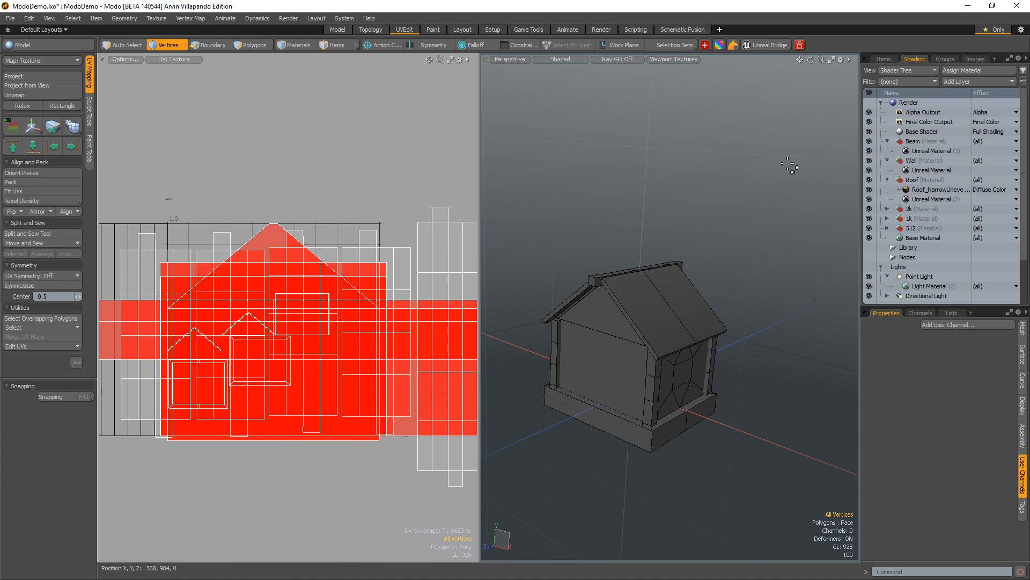
key("ctrl+s")
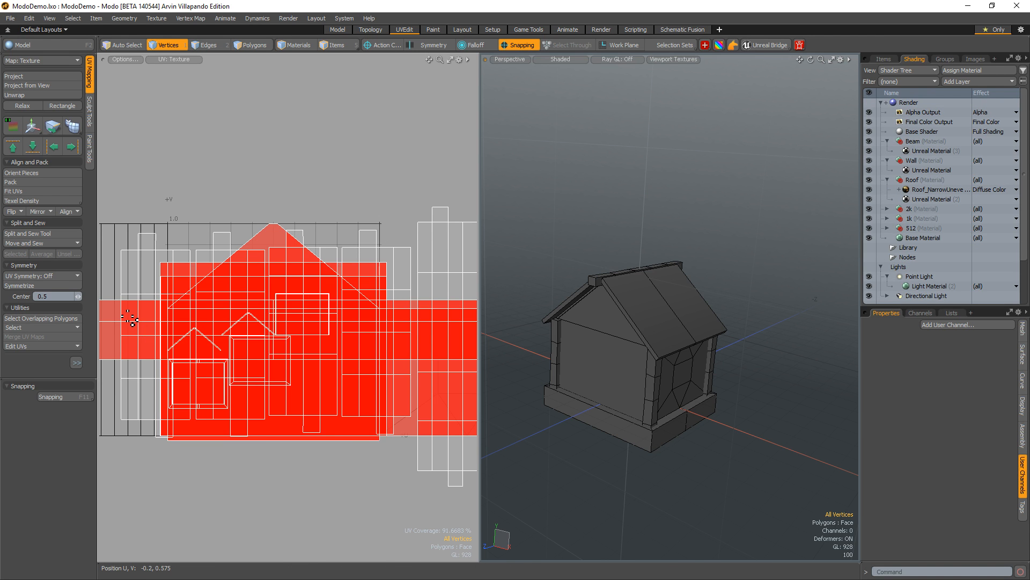
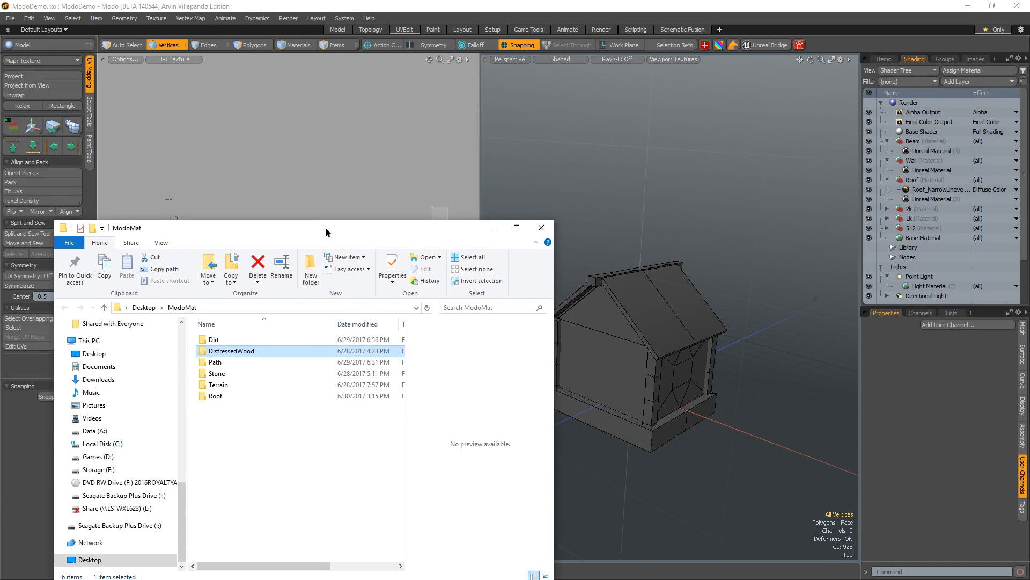
- In Substance Player, try the shingle material with Wood Glossiness 0.576 and Bird Poop Size 4.258, and close the player
left_click_drag(326, 227, 317, 212)
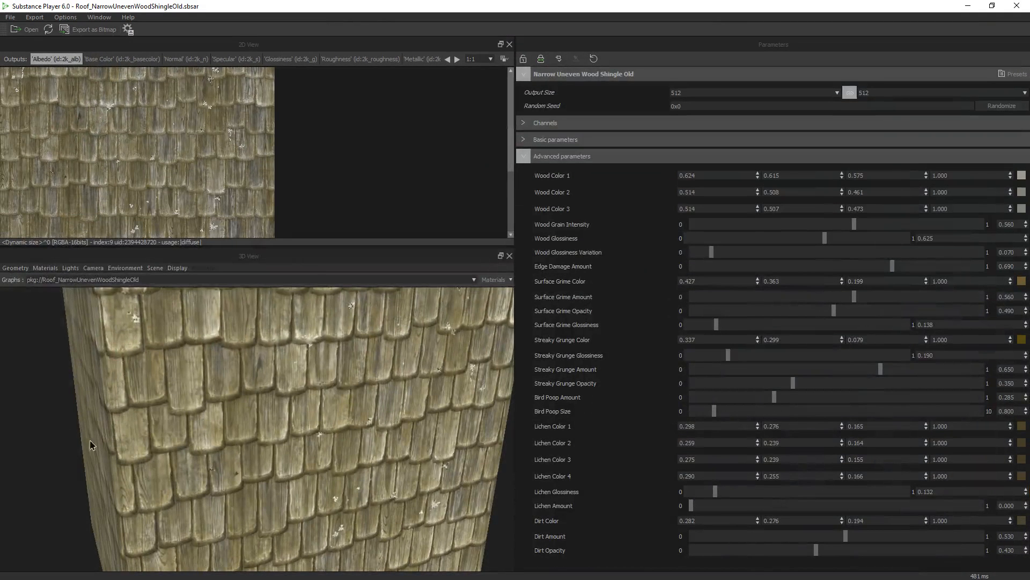
left_click_drag(90, 441, 315, 394)
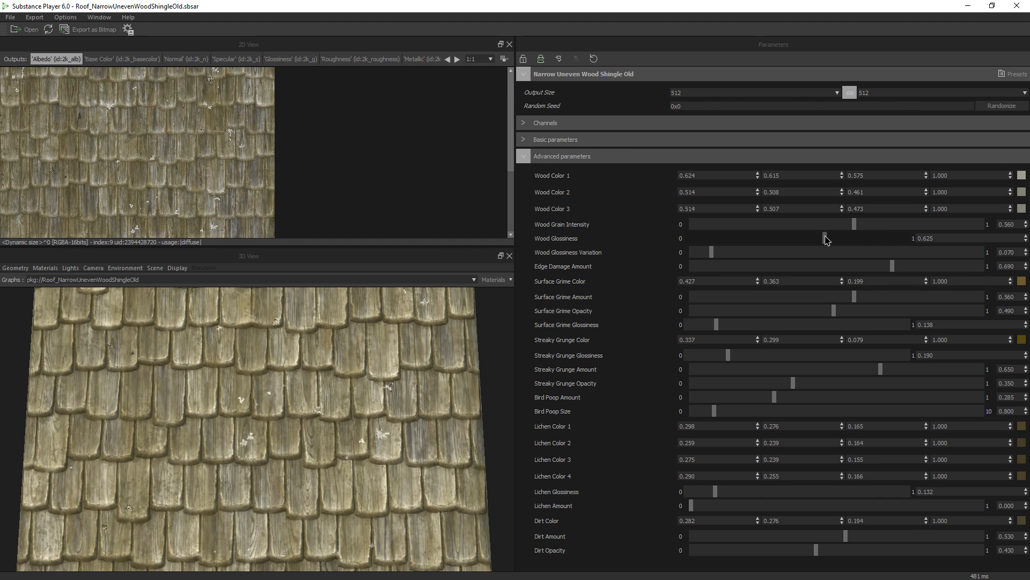
left_click_drag(825, 237, 814, 238)
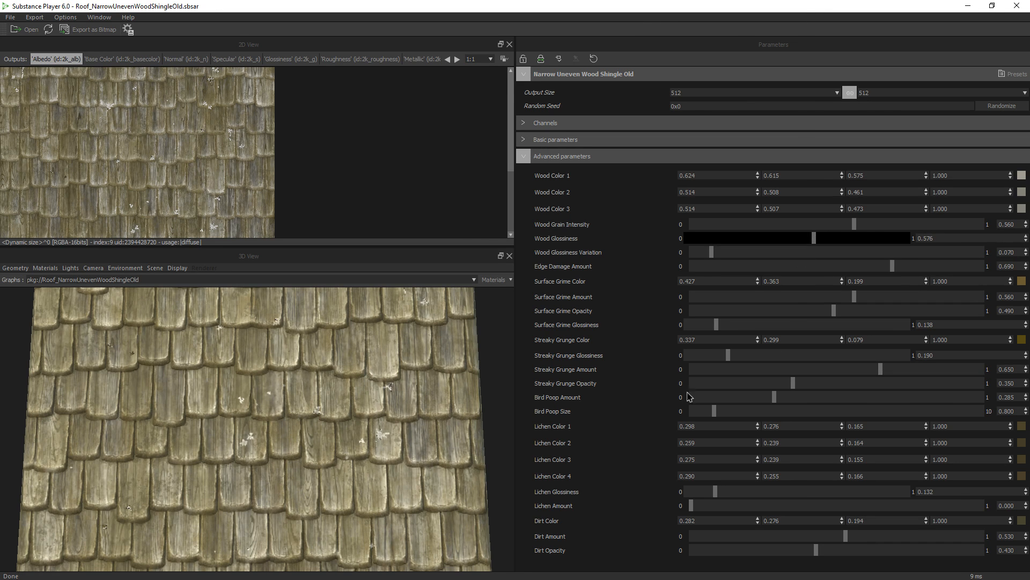
left_click_drag(715, 411, 815, 411)
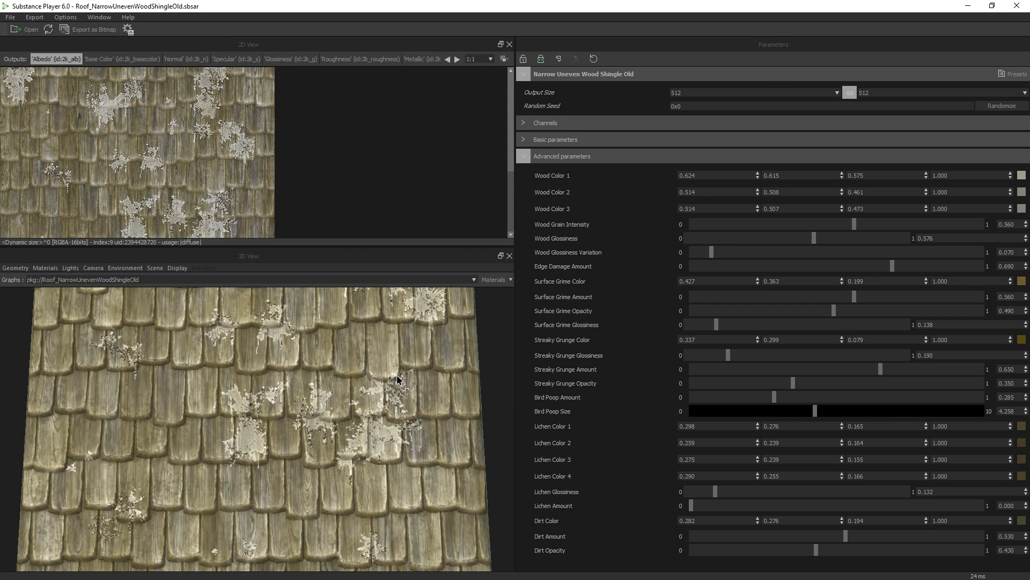
left_click(1016, 6)
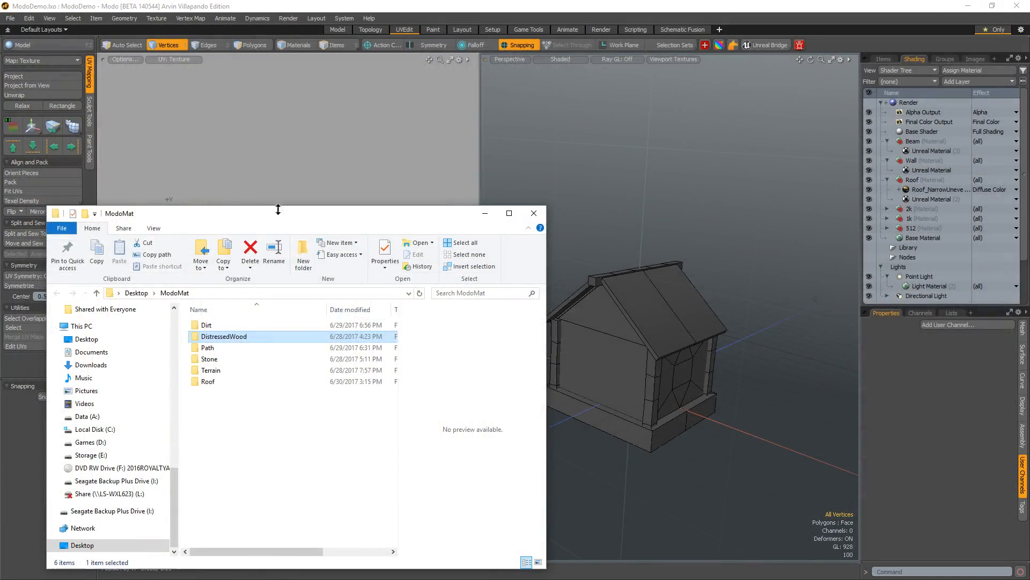
- Look through the material folders in ModoMat, check the contents of the Roof folder, and return to ModoMat
left_click(248, 382)
left_click(233, 360)
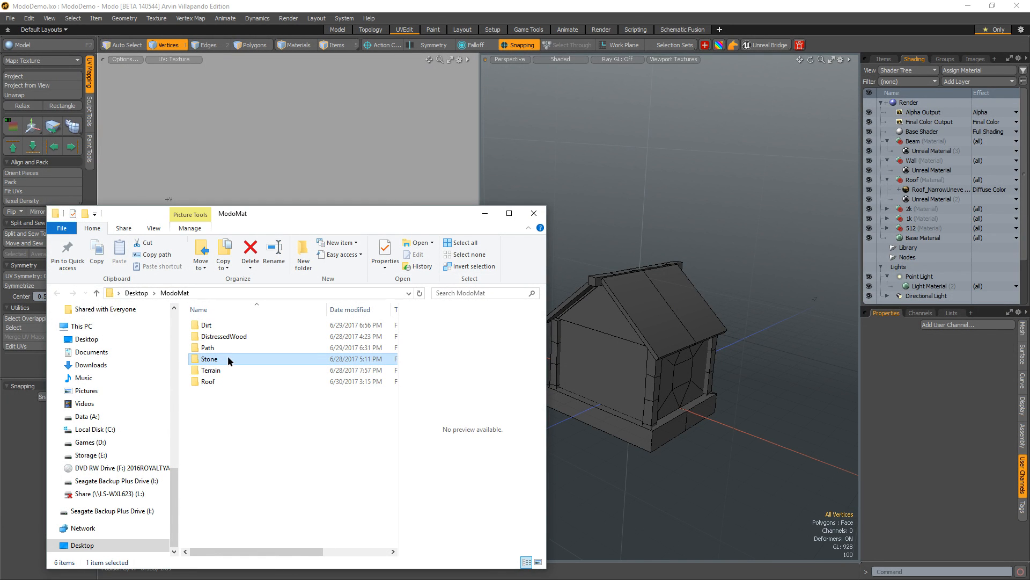
left_click(229, 346)
left_click(227, 378)
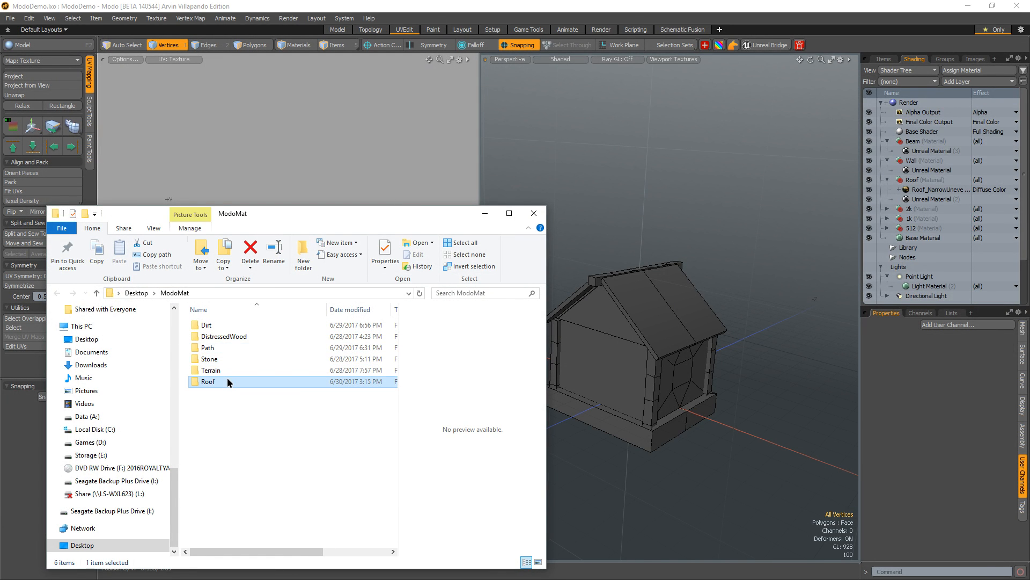
double_click(227, 379)
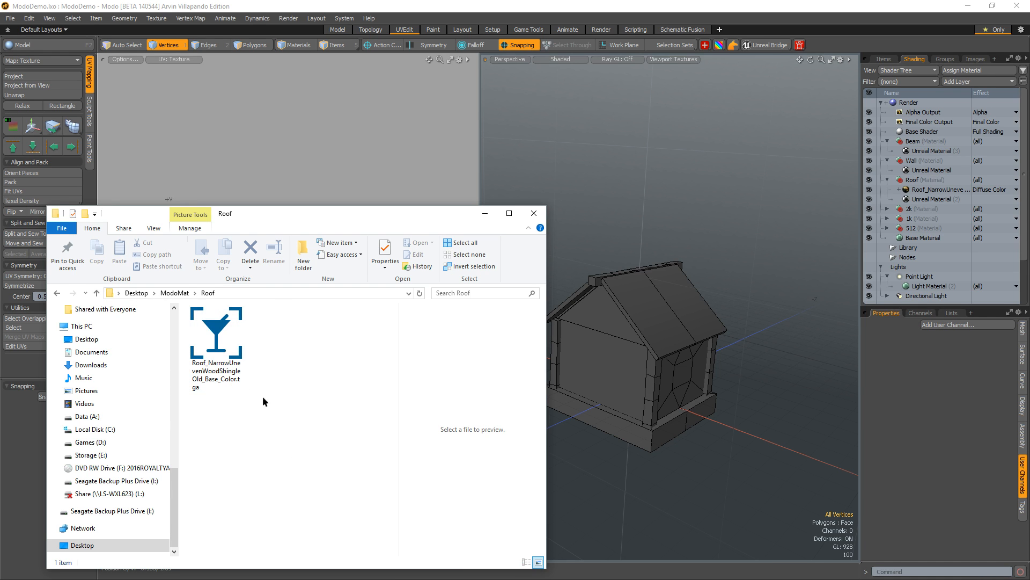
left_click(175, 292)
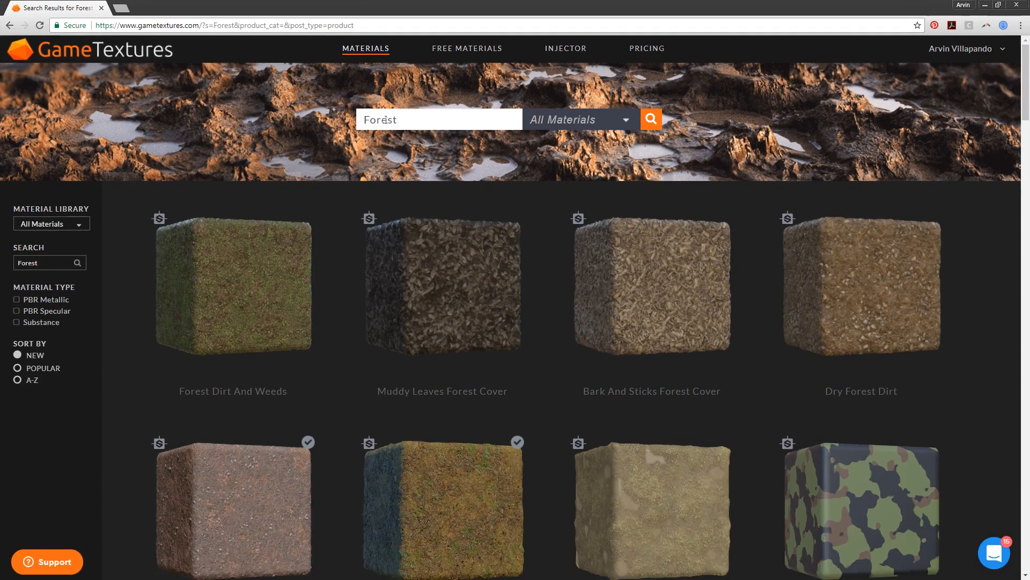
- Switch to the GameTextures website in the browser and search its materials for "Roof"
double_click(385, 120)
type("Roof")
key("Return")
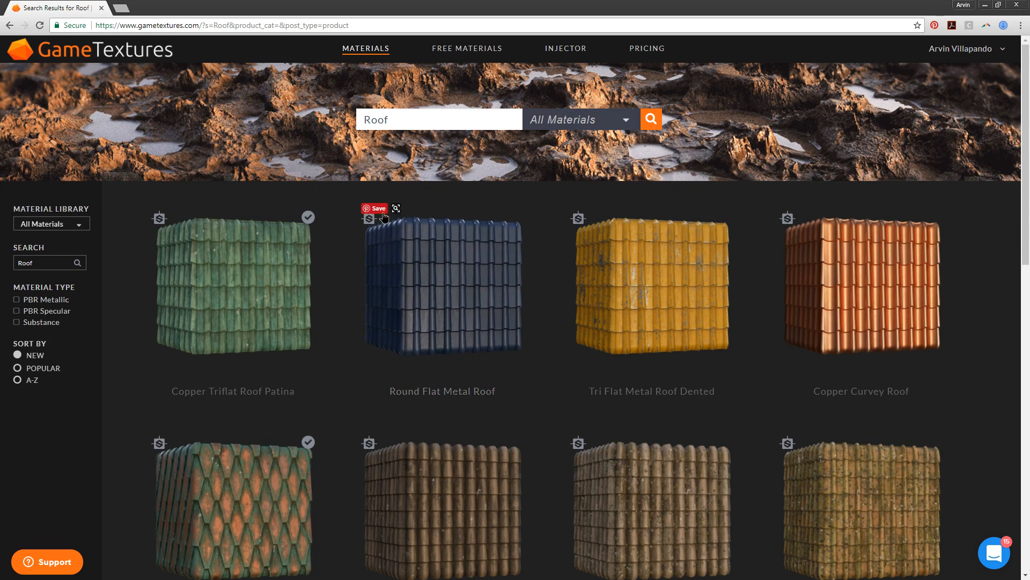
- Browse the roof materials and open the details of Flat Uneven Shingle Roof Green Overgrown
scroll(294, 281, "down", 13)
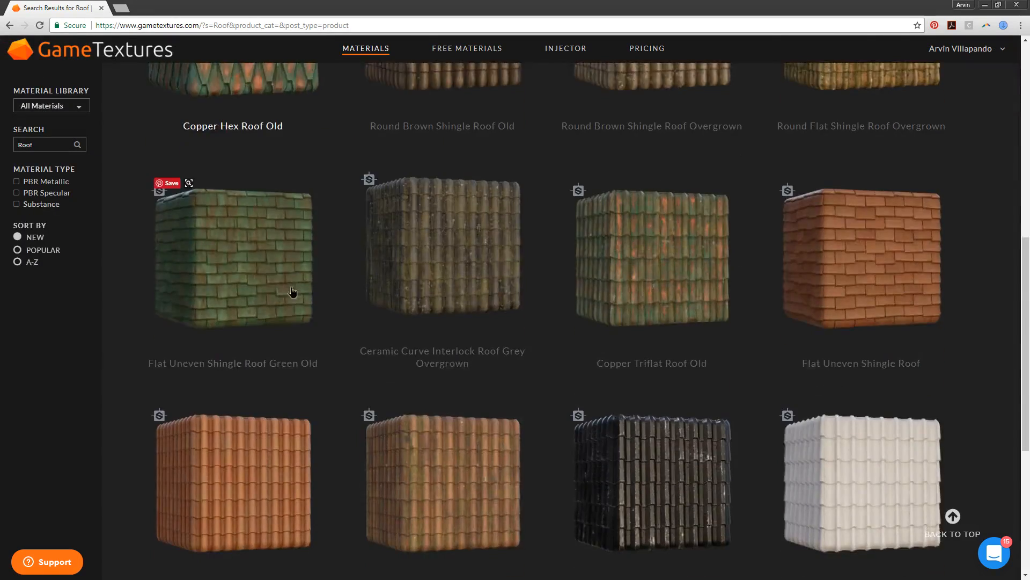
scroll(292, 291, "down", 2)
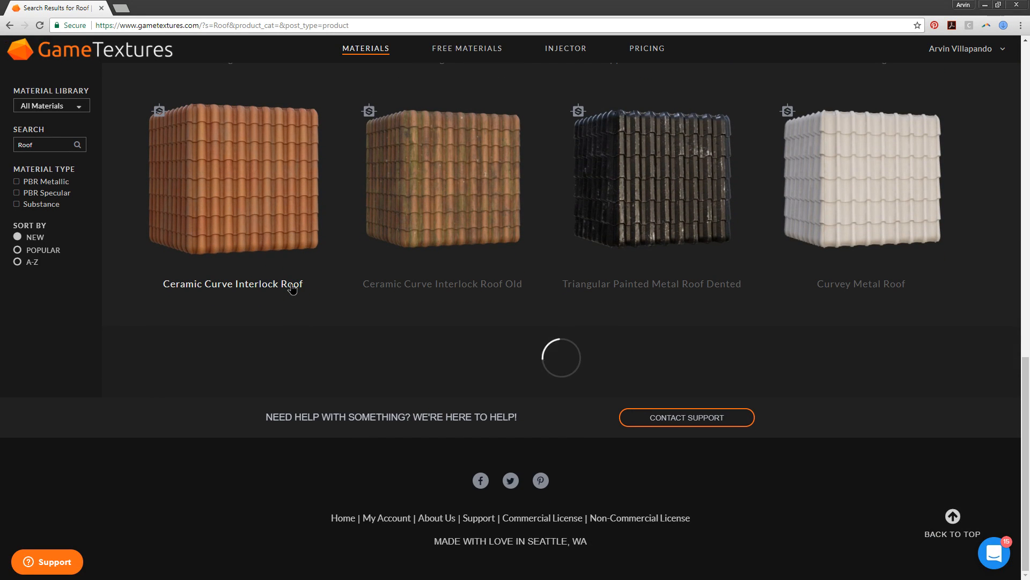
scroll(293, 289, "down", 9)
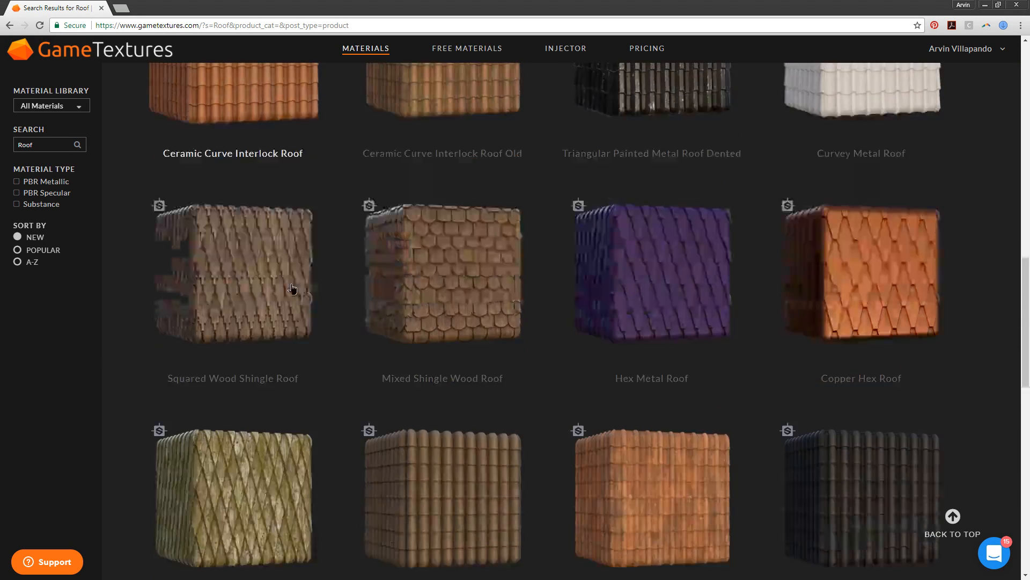
scroll(292, 288, "down", 8)
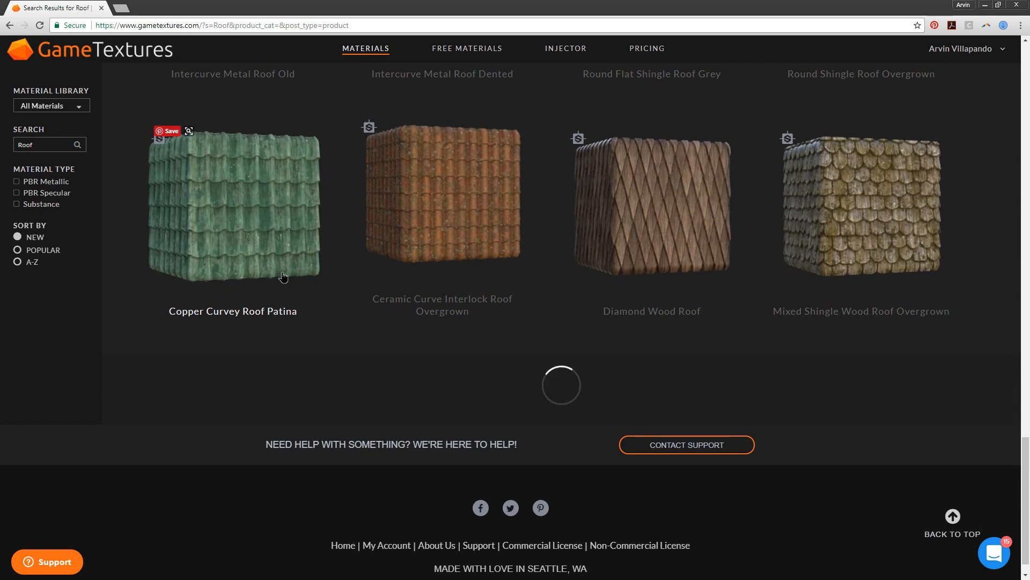
scroll(284, 276, "down", 8)
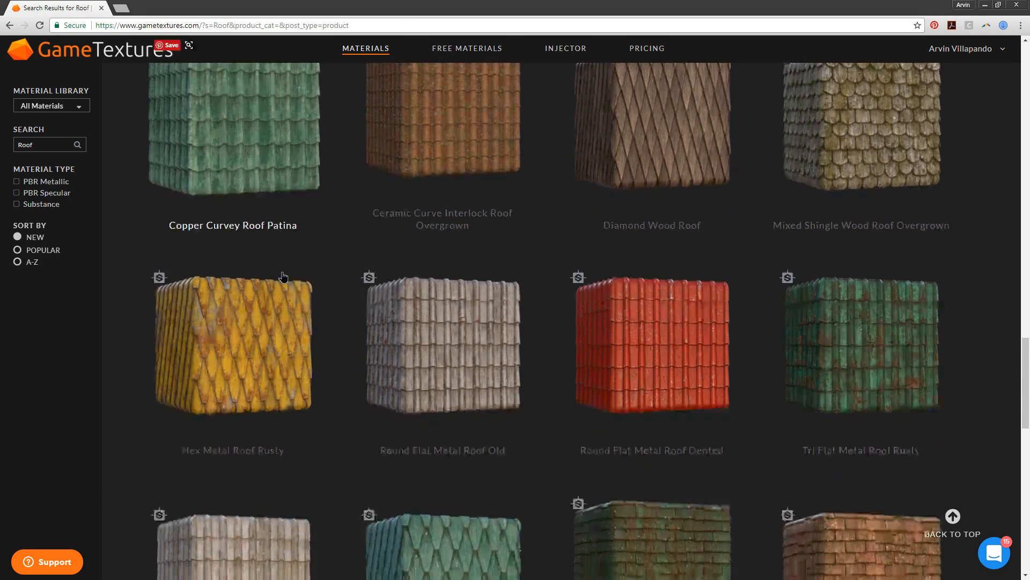
scroll(504, 284, "down", 8)
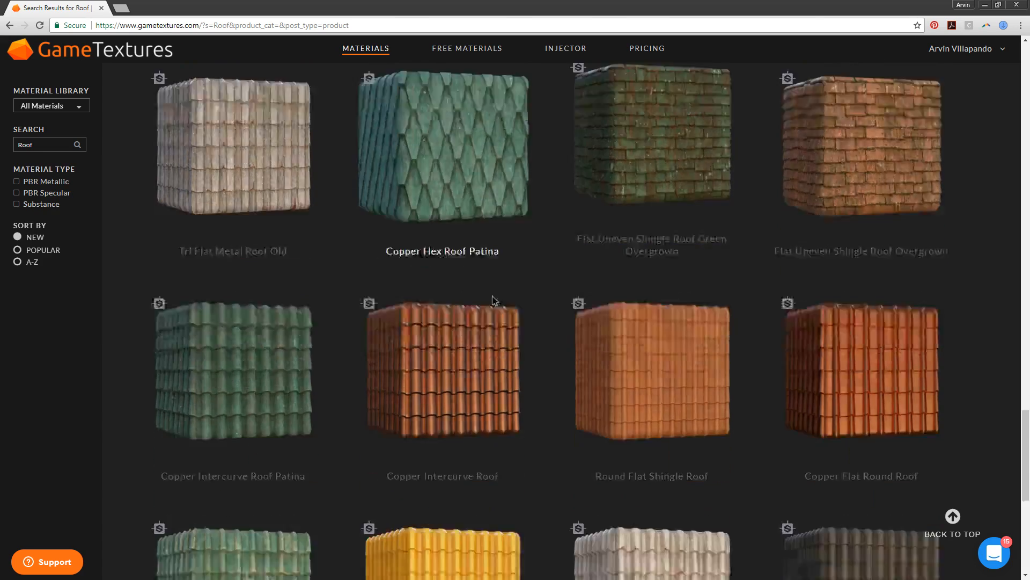
scroll(377, 307, "up", 7)
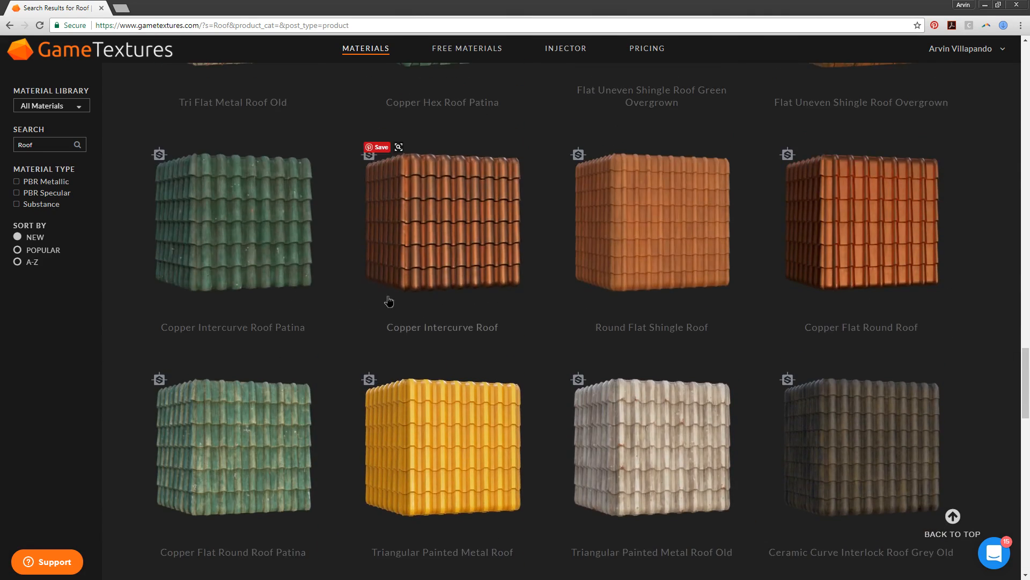
left_click(666, 248)
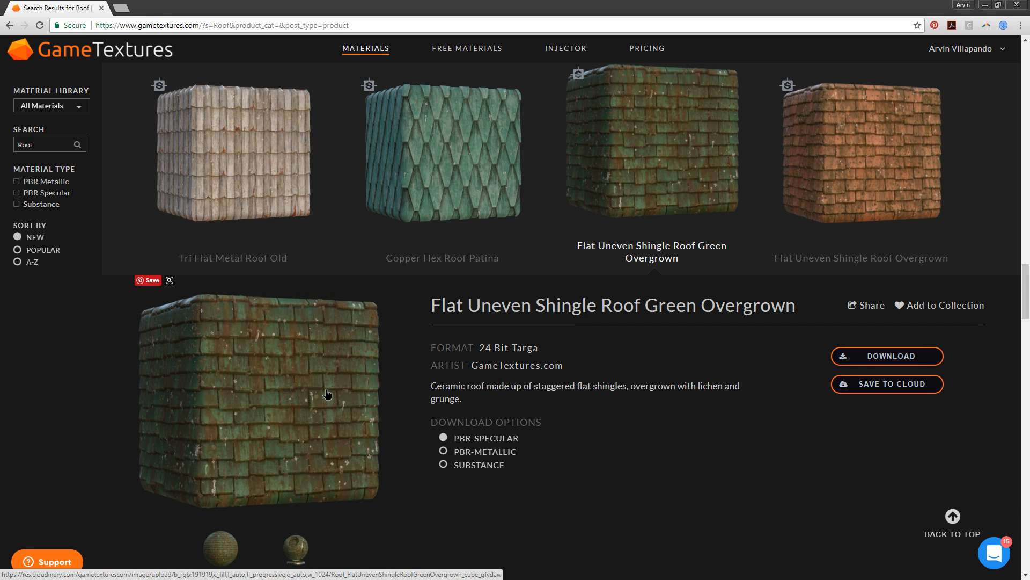
- Examine the further roof materials beyond the opened shingle details, and return to the start of the results
scroll(327, 393, "down", 12)
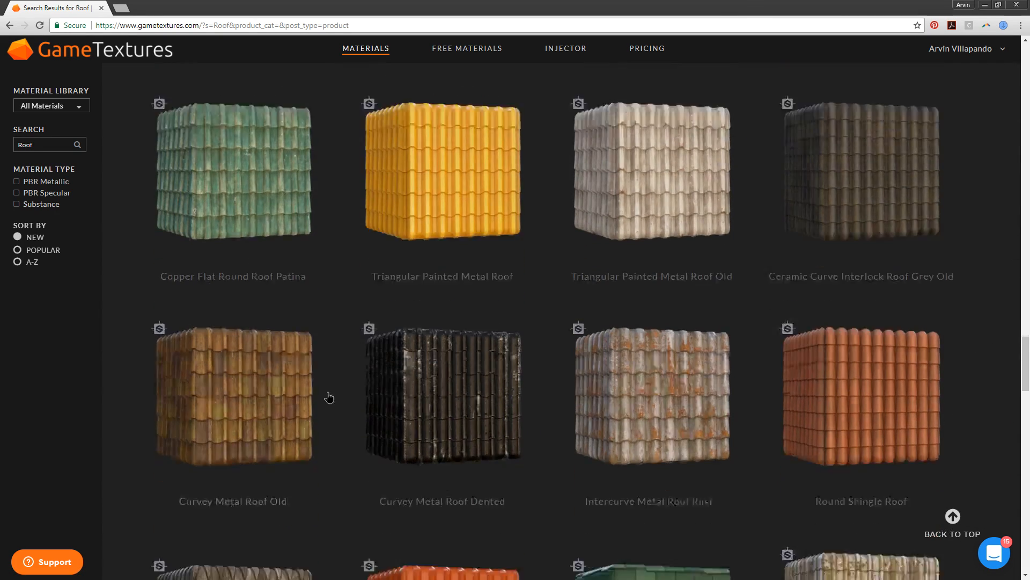
scroll(329, 398, "down", 8)
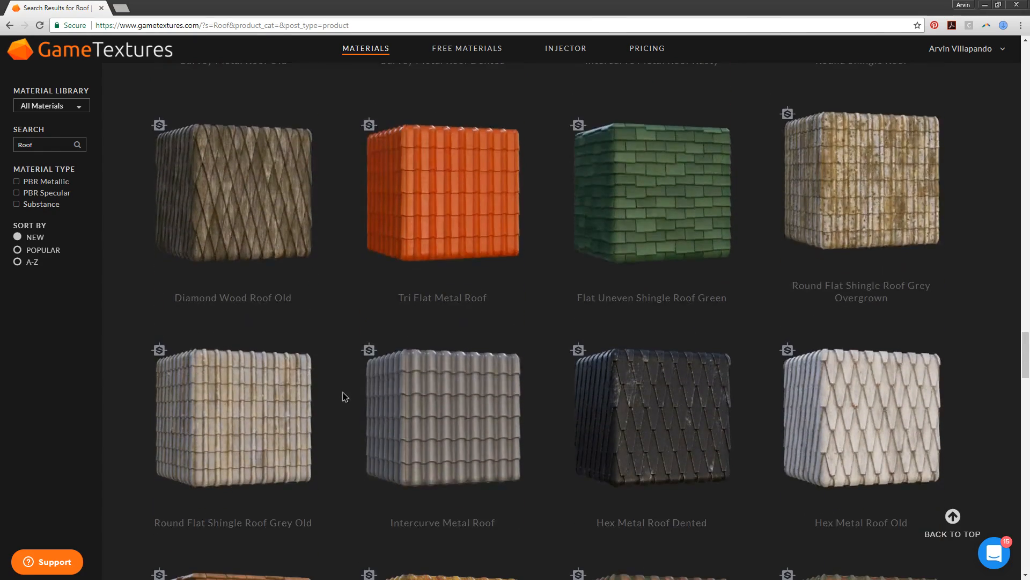
scroll(562, 366, "down", 8)
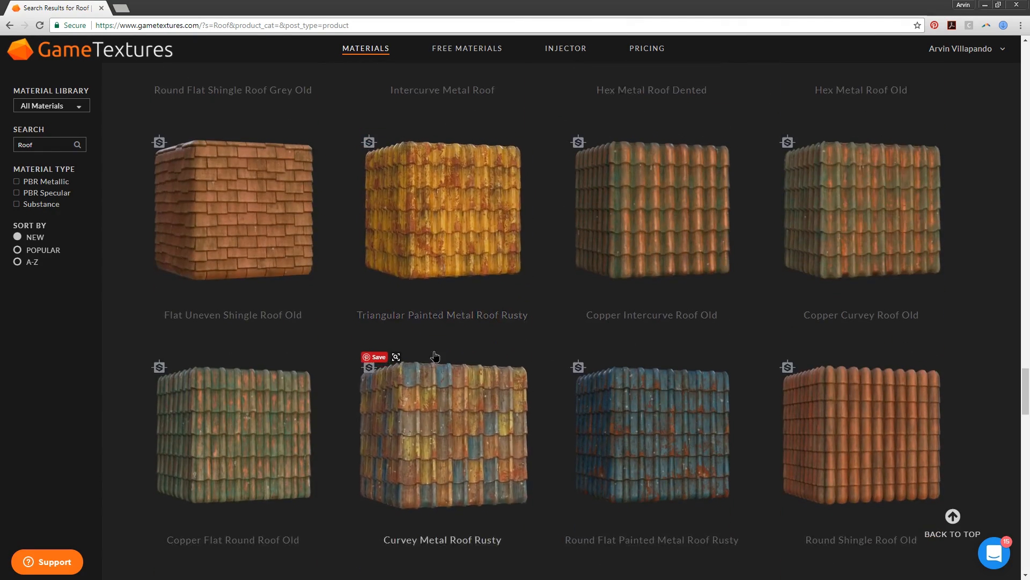
scroll(373, 336, "down", 3)
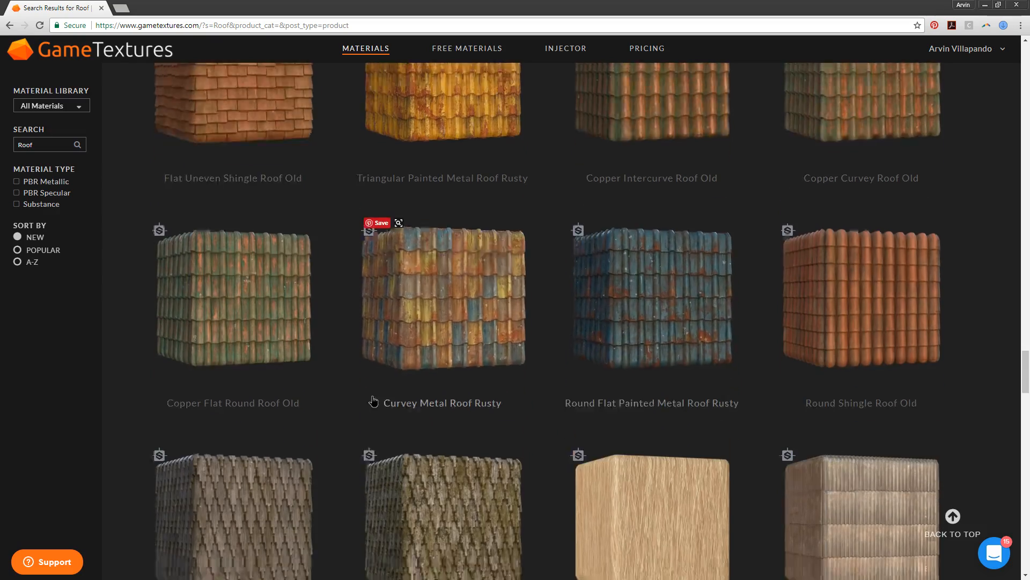
scroll(286, 394, "down", 4)
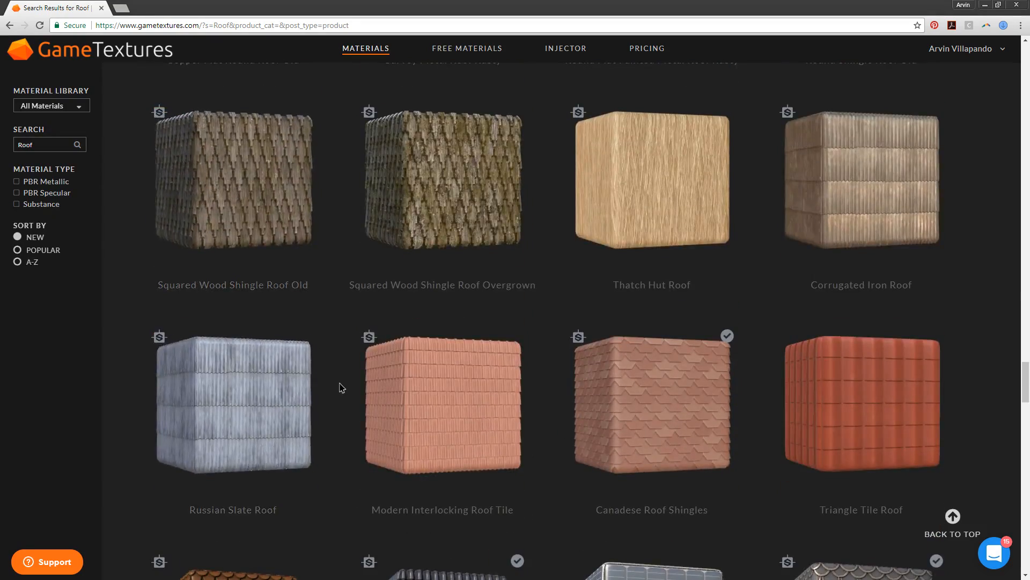
scroll(339, 388, "down", 5)
scroll(550, 363, "up", 3)
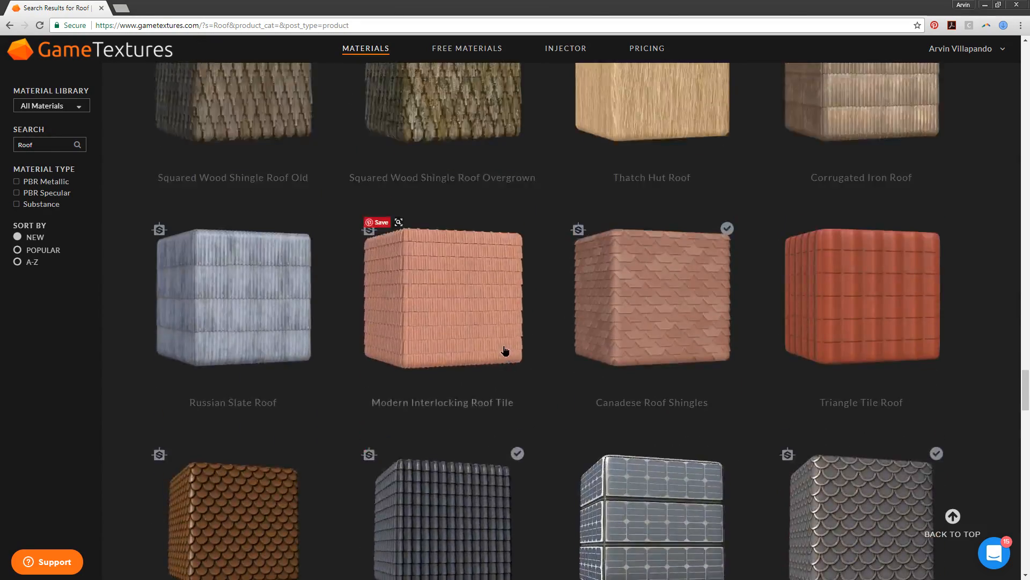
scroll(504, 351, "up", 20)
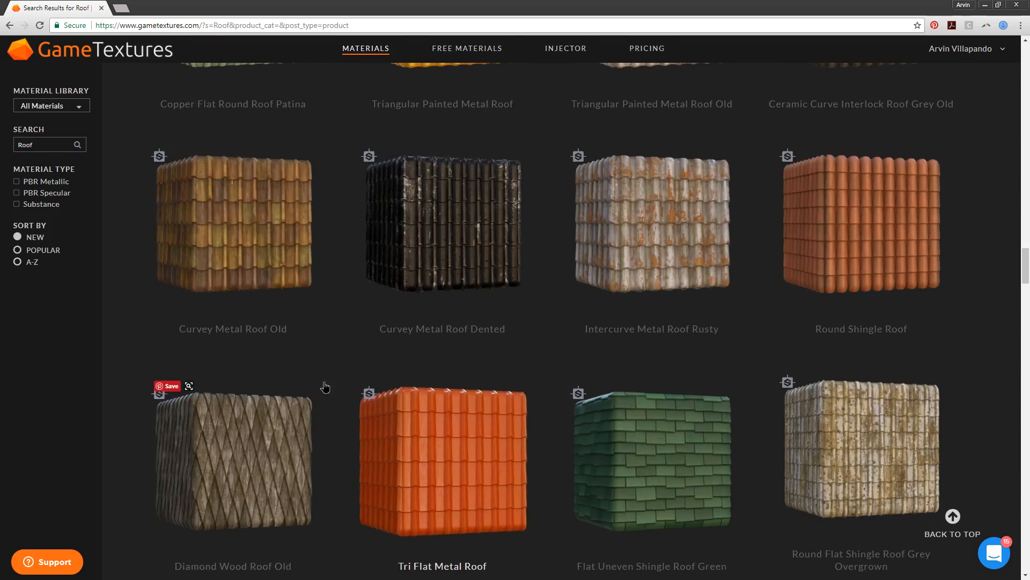
scroll(325, 387, "up", 8)
scroll(331, 396, "up", 4)
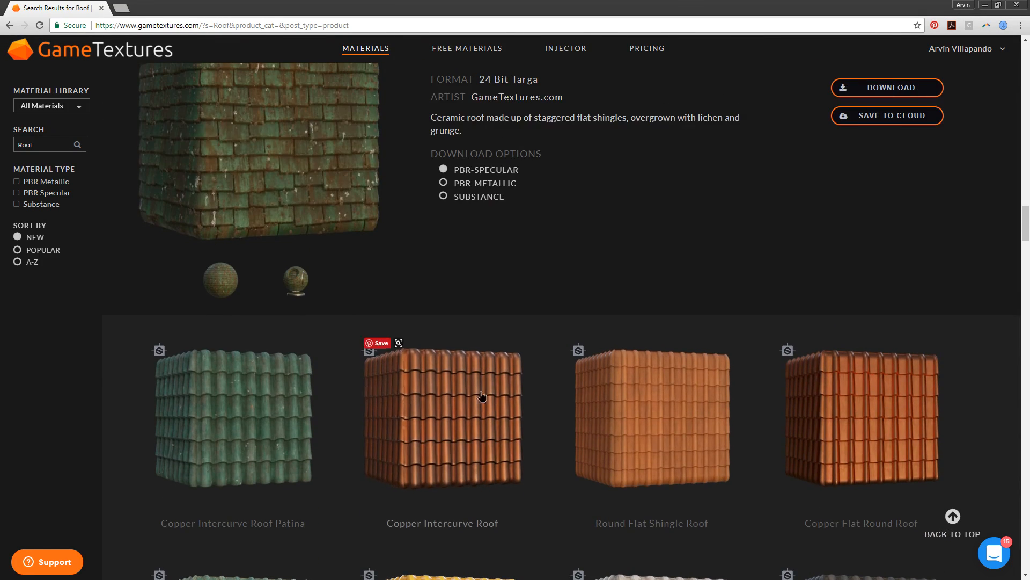
scroll(533, 398, "up", 10)
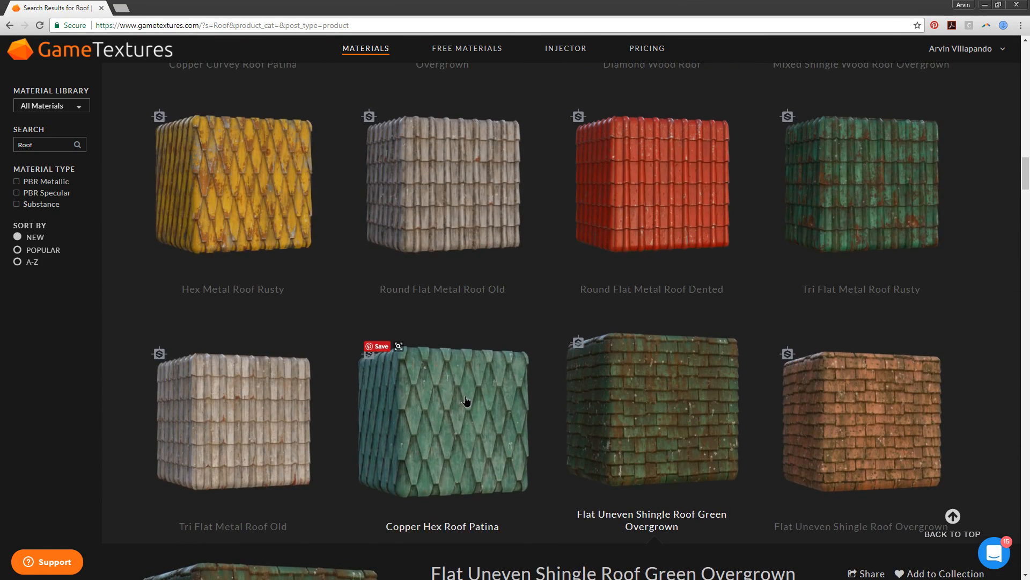
scroll(466, 401, "up", 4)
scroll(466, 401, "up", 5)
scroll(467, 401, "up", 20)
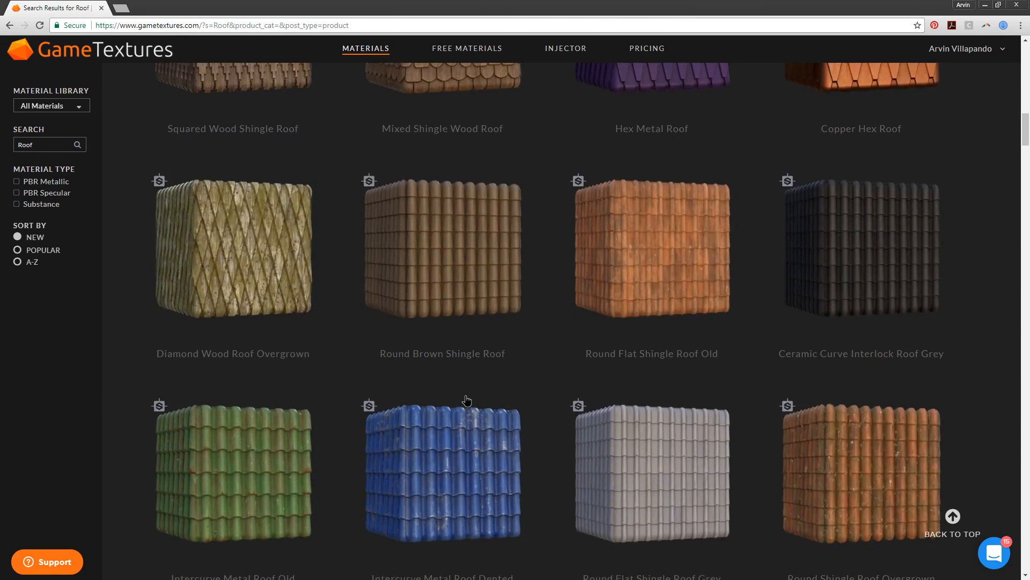
scroll(468, 401, "up", 7)
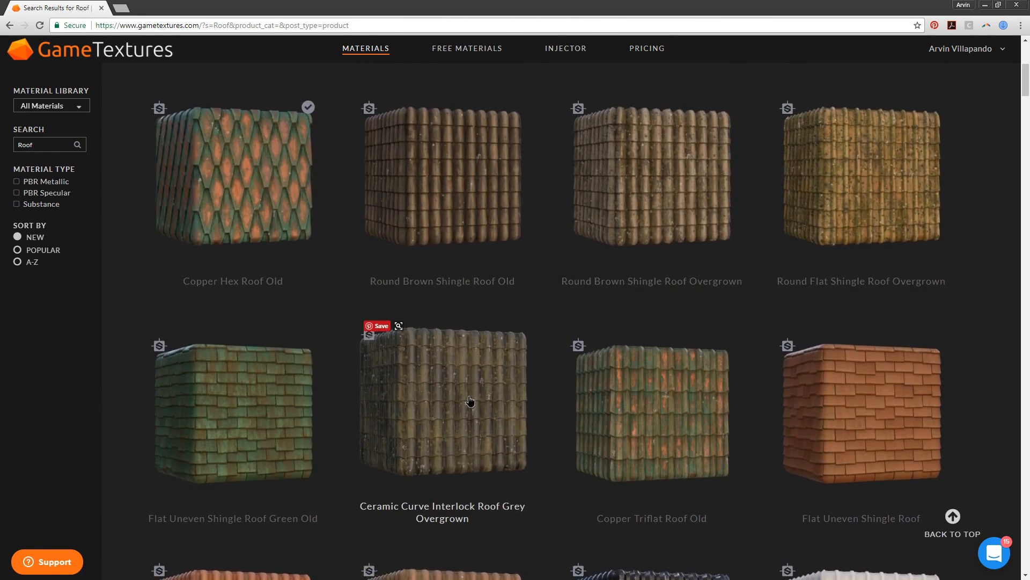
scroll(461, 343, "down", 1)
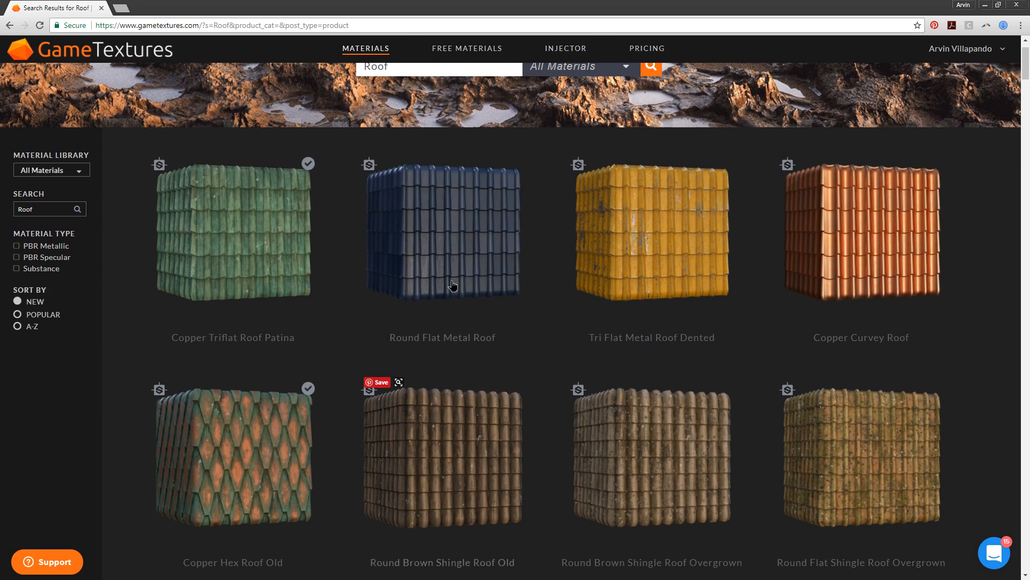
scroll(230, 198, "up", 1)
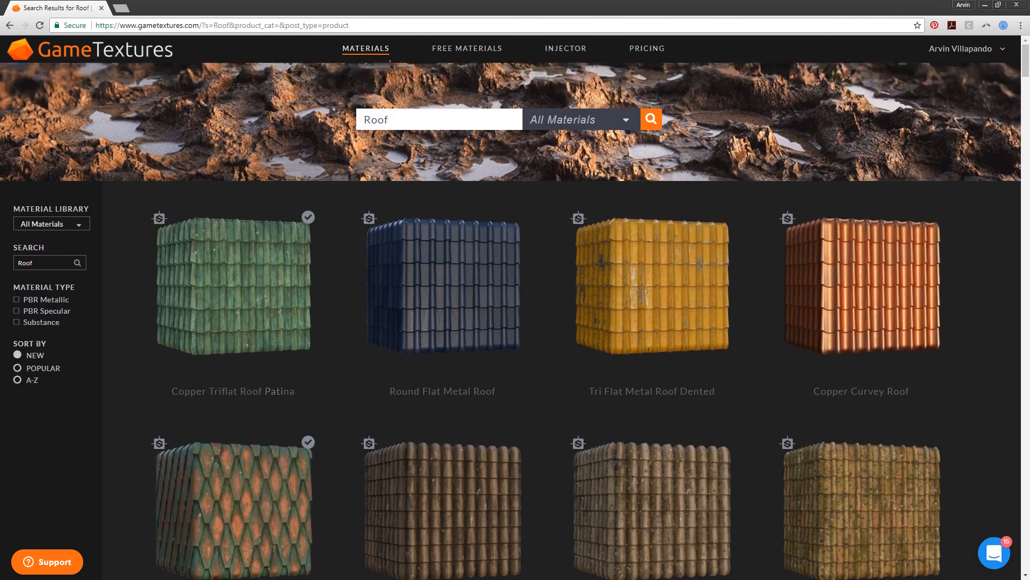
- Clear the Roof search term and list the site's materials without a keyword
double_click(378, 119)
key("BackSpace")
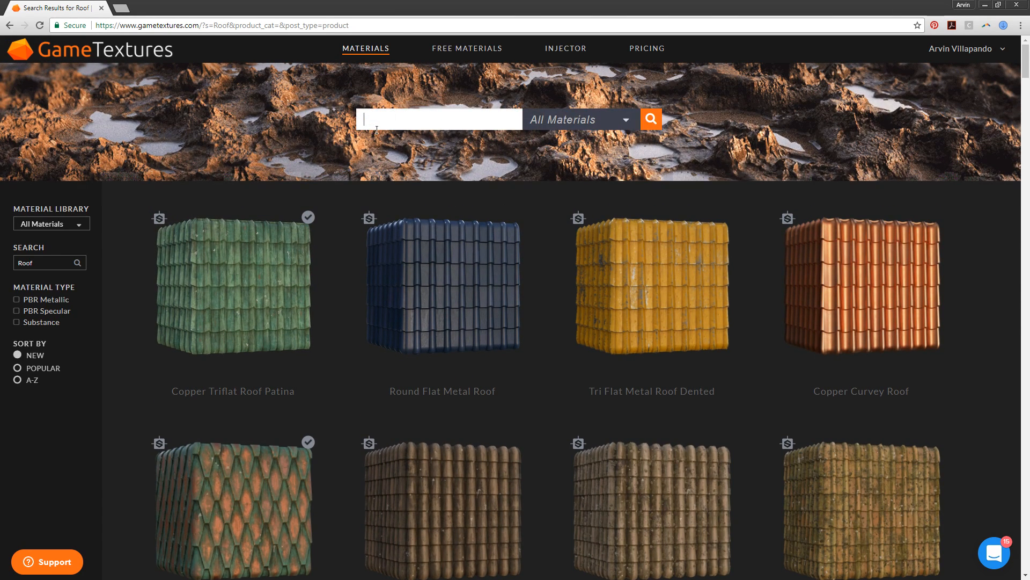
key("Return")
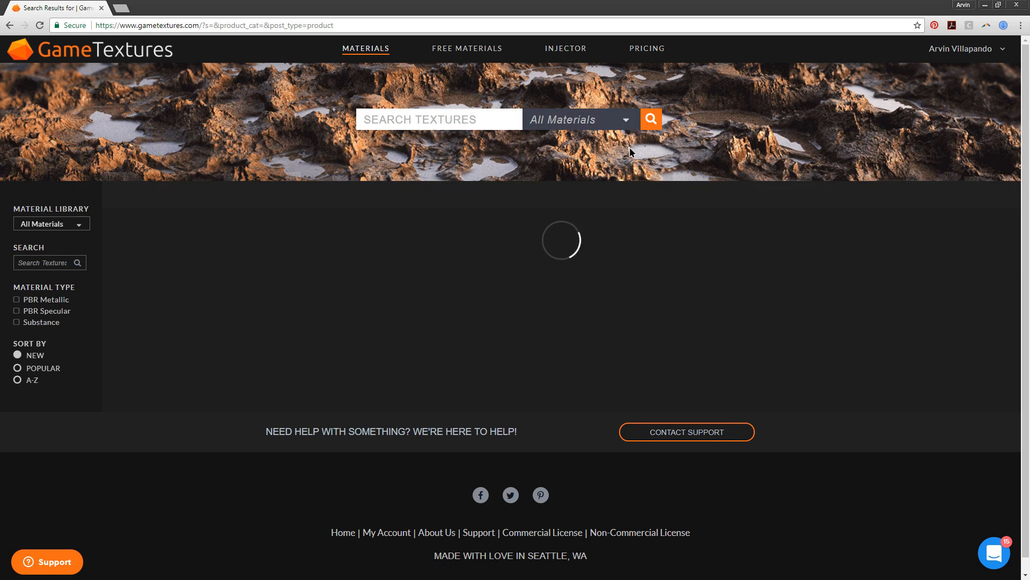
- Browse the full material list and open the details of Narrow Uneven Wood Shingle Old
scroll(362, 266, "down", 2)
scroll(354, 265, "down", 10)
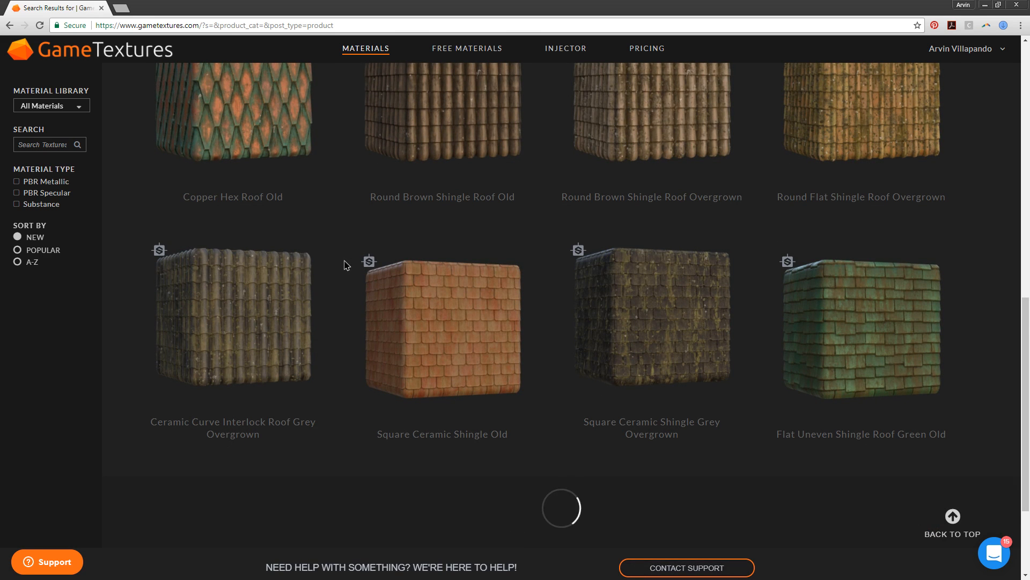
scroll(347, 265, "down", 6)
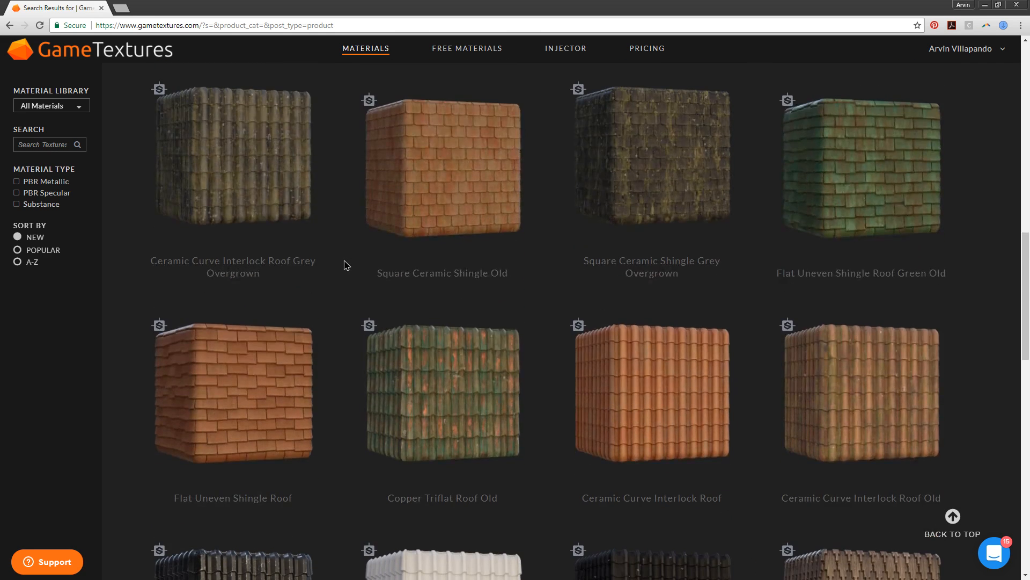
scroll(345, 264, "down", 16)
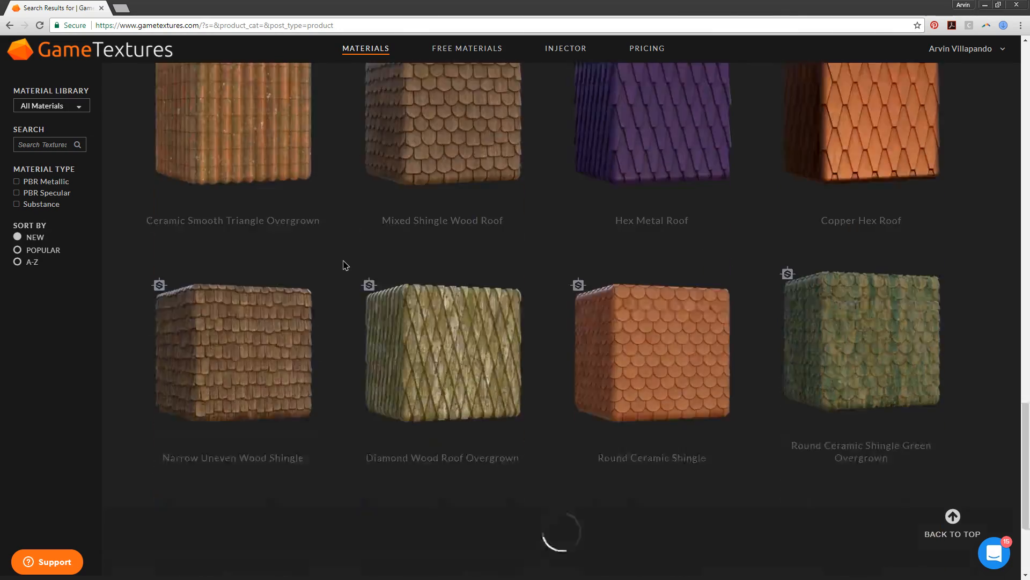
scroll(345, 265, "down", 12)
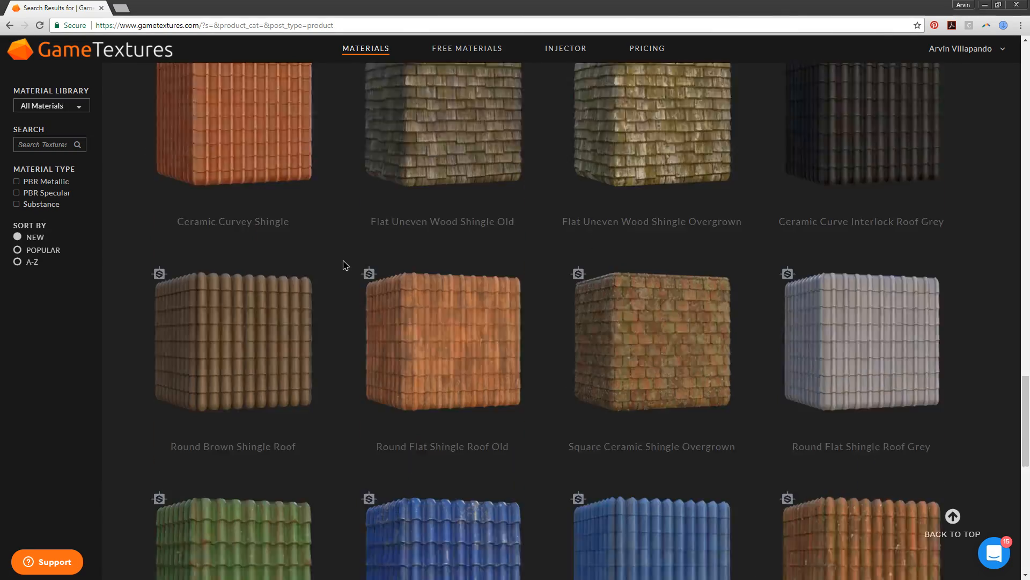
scroll(345, 264, "down", 7)
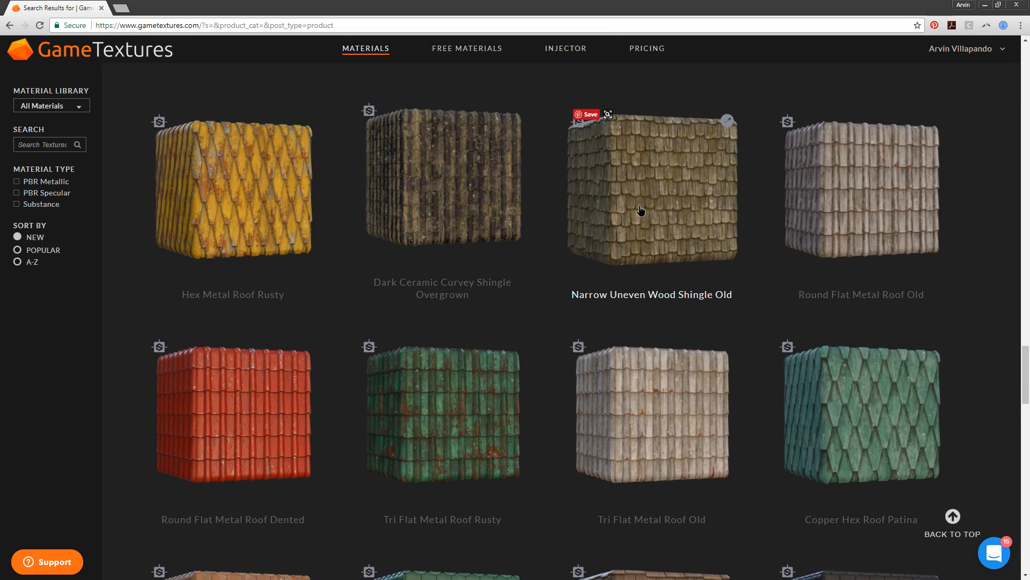
left_click(641, 210)
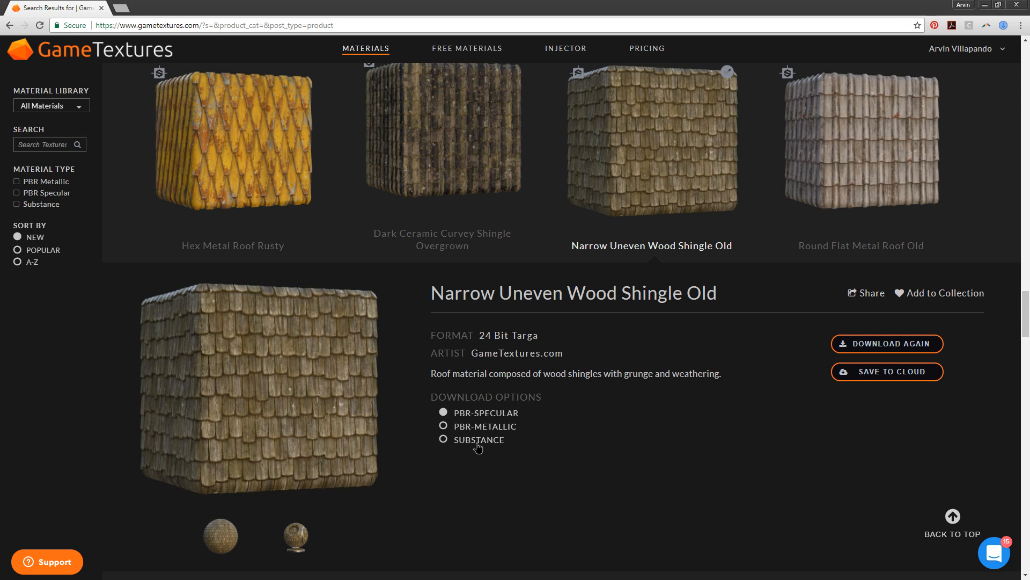
- Download Narrow Uneven Wood Shingle Old in Substance format and show the downloaded zip in its folder
left_click(477, 446)
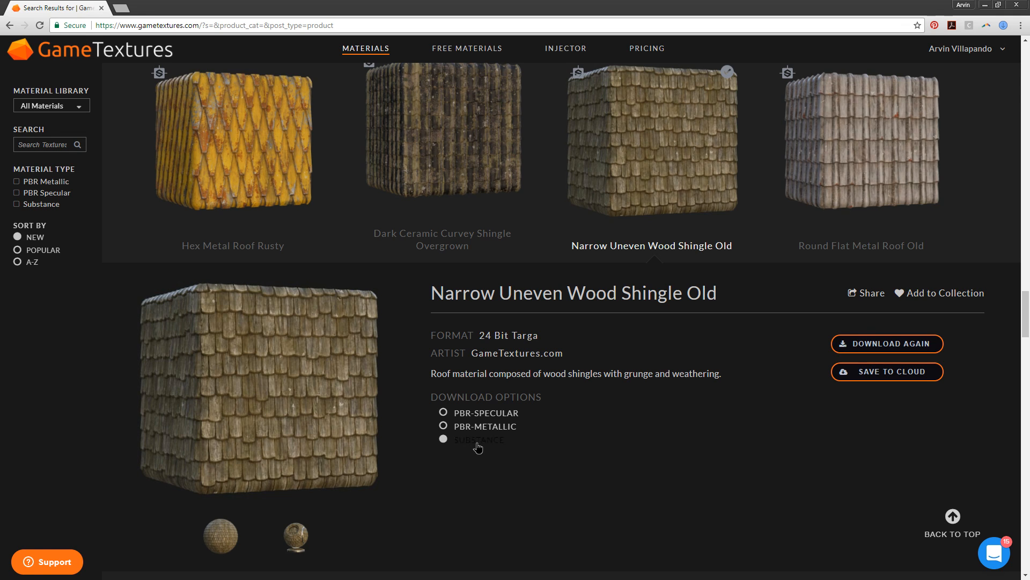
left_click(868, 346)
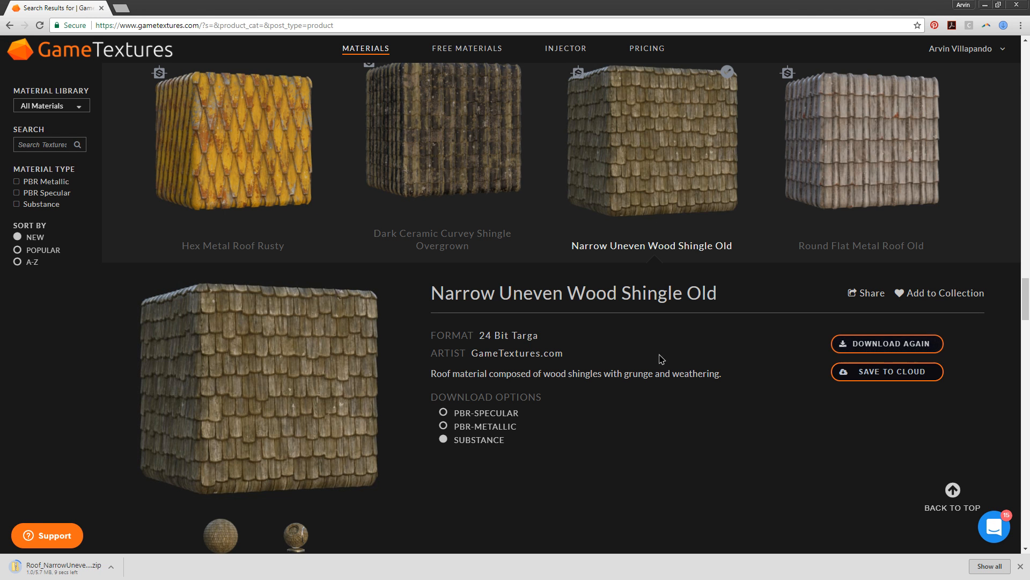
left_click(111, 568)
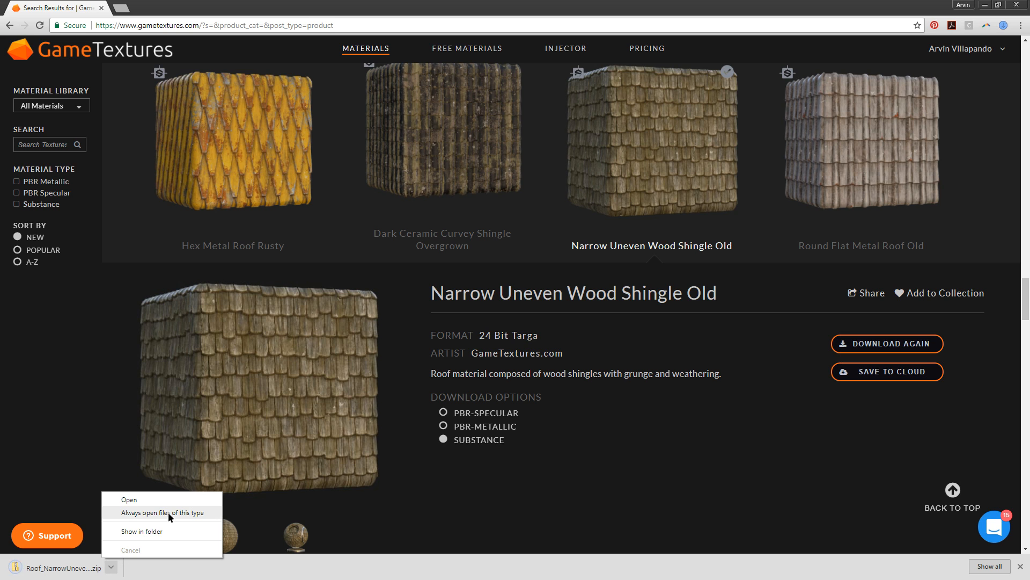
left_click(142, 531)
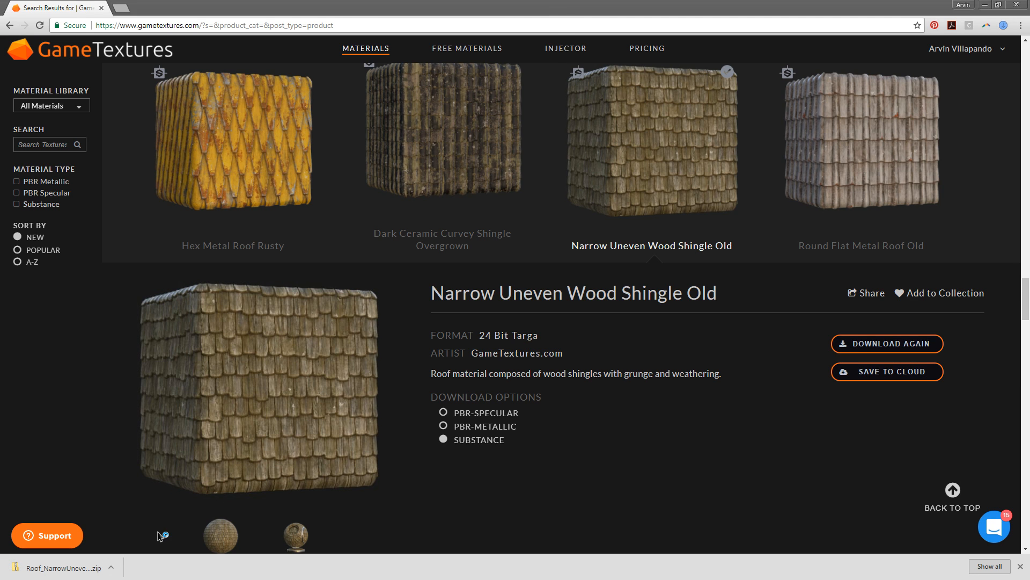
- Put the browser away and switch to Substance Player with Roof_NarrowUnevenWoodShingleOld.sbsar, moving the ModoMat window aside
left_click_drag(296, 30, 0, 134)
left_click(985, 5)
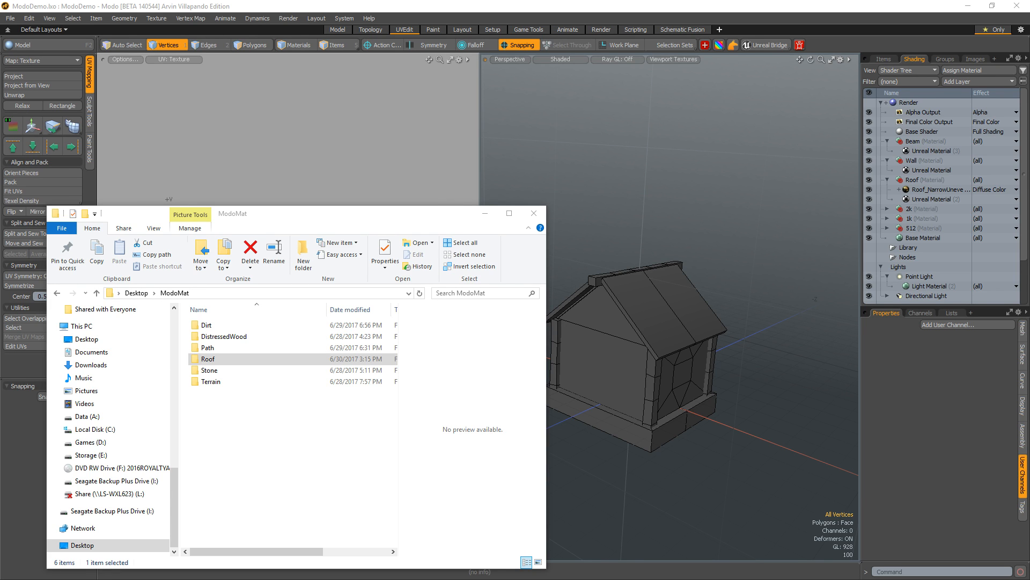
left_click(208, 359)
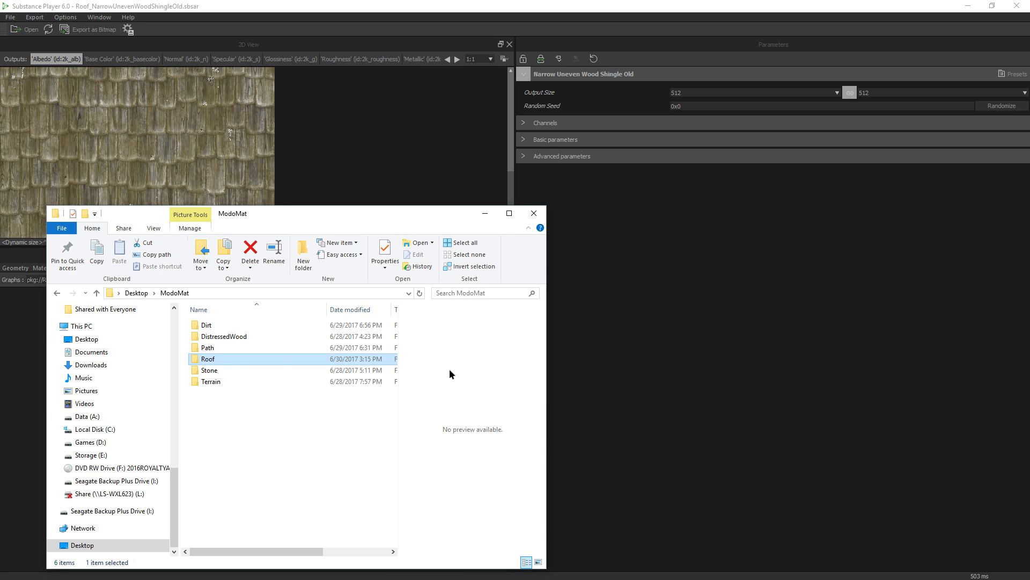
left_click_drag(424, 212, 0, 220)
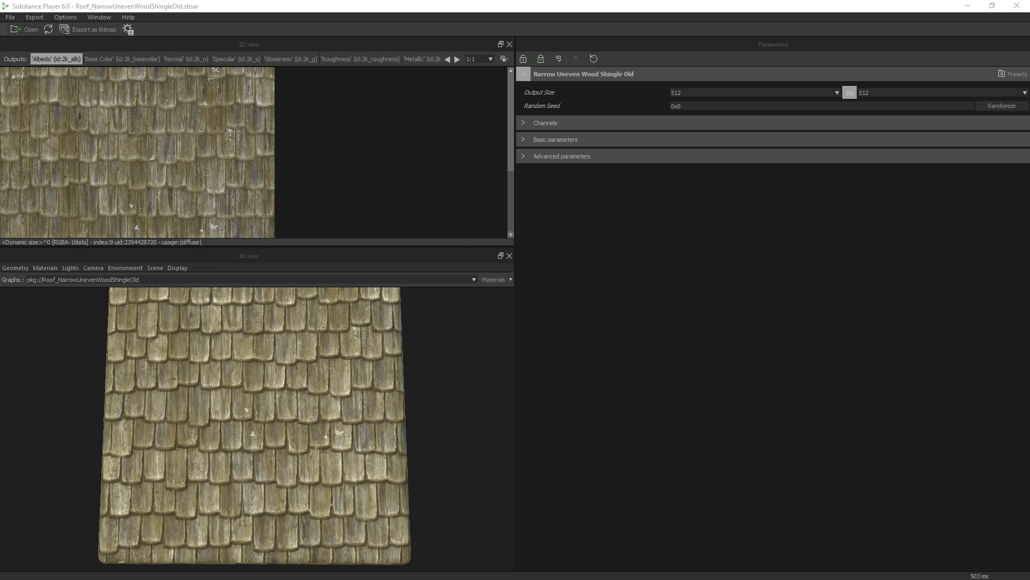
- Examine the shingle material's surface detail up close on the 3D preview cube
left_click_drag(253, 332, 245, 387)
right_click_drag(245, 386, 247, 340)
left_click_drag(232, 380, 200, 388)
right_click_drag(201, 388, 229, 337)
left_click_drag(215, 351, 218, 384)
mouse_move(219, 385)
right_mouse_down()
mouse_move(202, 437)
mouse_move(202, 389)
right_mouse_up()
left_click_drag(202, 389, 225, 369)
right_click_drag(207, 396, 177, 408)
mouse_move(177, 408)
left_mouse_down()
mouse_move(205, 464)
mouse_move(230, 436)
mouse_move(175, 407)
left_mouse_up()
right_click_drag(175, 407, 282, 347)
mouse_move(283, 347)
left_mouse_down()
mouse_move(269, 355)
mouse_move(271, 301)
mouse_move(258, 378)
mouse_move(275, 358)
left_mouse_up()
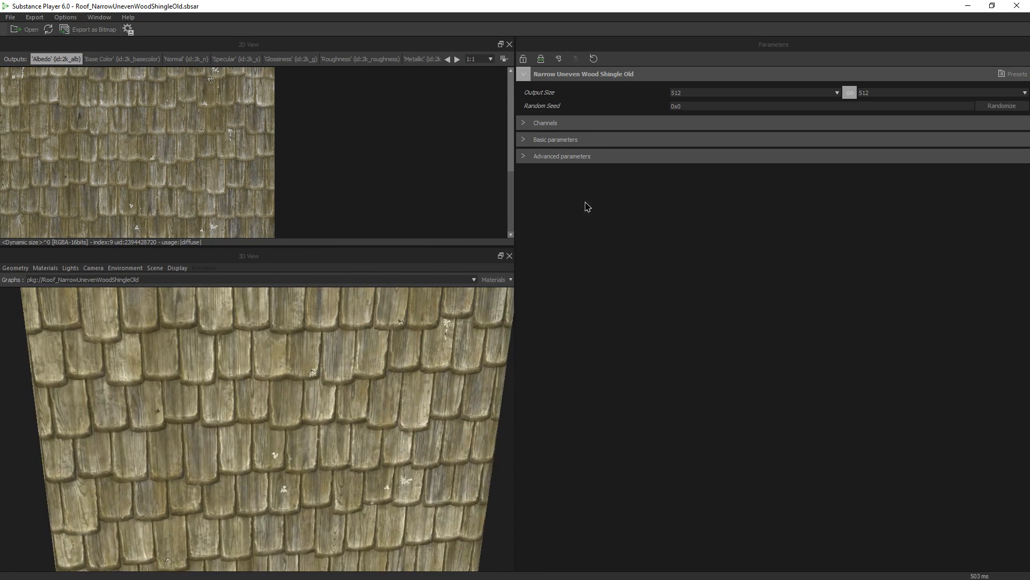
- In the advanced parameters, set Bird Poop Size to about 0.81 and Bird Poop Amount to about 0.44
left_click(537, 156)
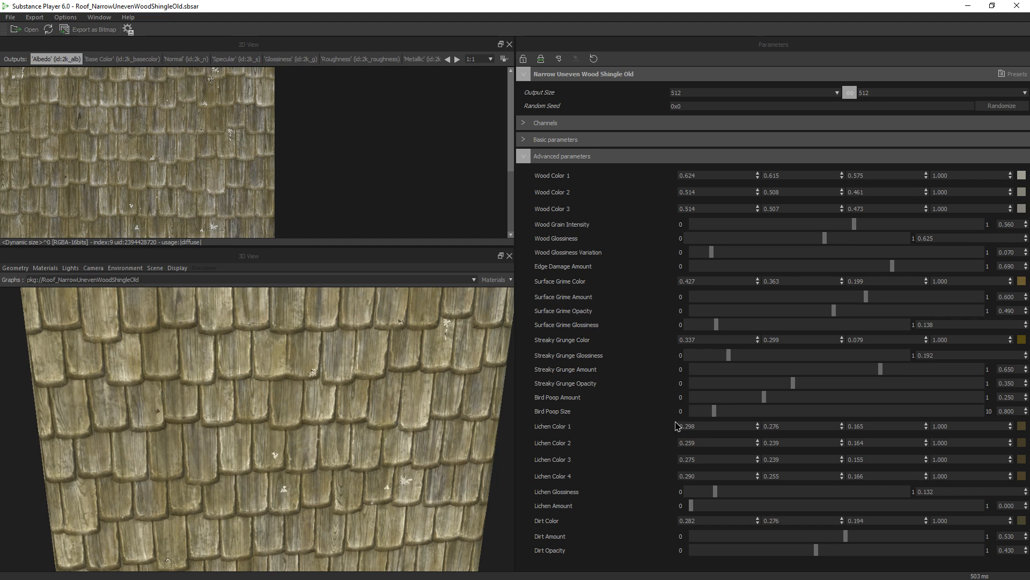
mouse_move(714, 411)
left_mouse_down()
mouse_move(727, 415)
mouse_move(713, 414)
left_mouse_up()
mouse_move(794, 383)
left_mouse_down()
mouse_move(838, 385)
mouse_move(786, 385)
mouse_move(768, 398)
mouse_move(819, 400)
left_mouse_up()
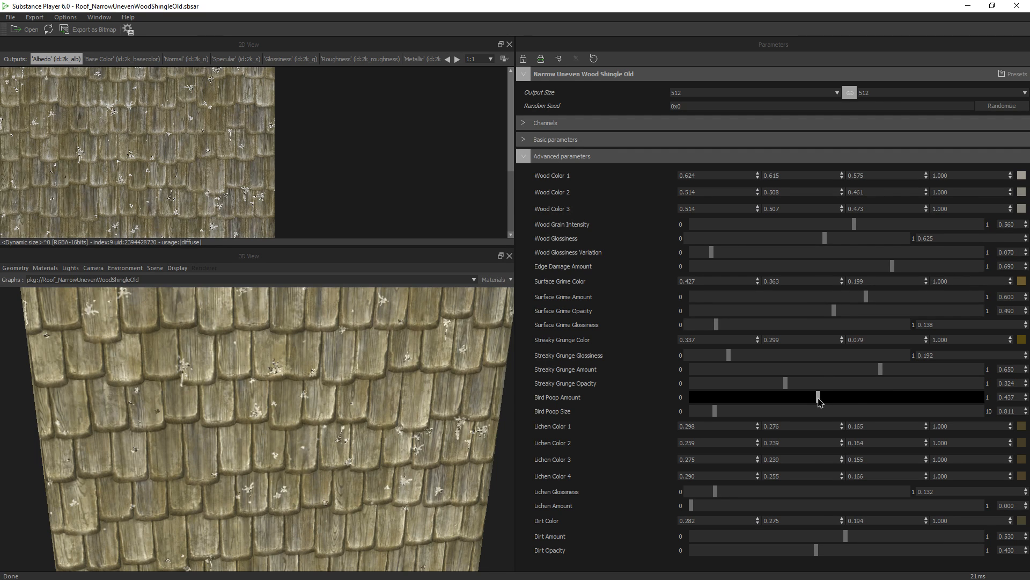
- Set Streaky Grunge Amount to about 0.57 and Streaky Grunge Opacity to about 0.31, checking the look on the preview cube
left_click(785, 383)
mouse_move(782, 383)
left_mouse_down()
mouse_move(805, 383)
mouse_move(762, 384)
mouse_move(796, 391)
mouse_move(784, 387)
left_mouse_up()
mouse_move(885, 370)
left_mouse_down()
mouse_move(793, 370)
mouse_move(818, 371)
mouse_move(808, 384)
left_mouse_up()
scroll(288, 422, "down", 3)
left_click_drag(289, 421, 308, 436)
scroll(293, 449, "down", 2)
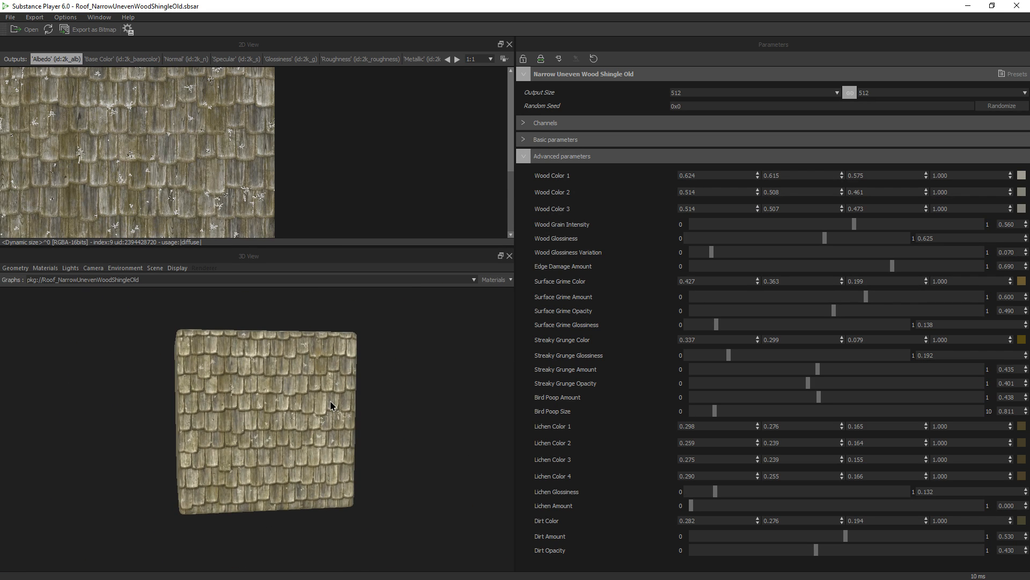
mouse_move(817, 370)
left_mouse_down()
mouse_move(859, 378)
mouse_move(782, 387)
left_mouse_up()
mouse_move(169, 364)
left_mouse_down()
mouse_move(210, 388)
mouse_move(210, 369)
left_mouse_up()
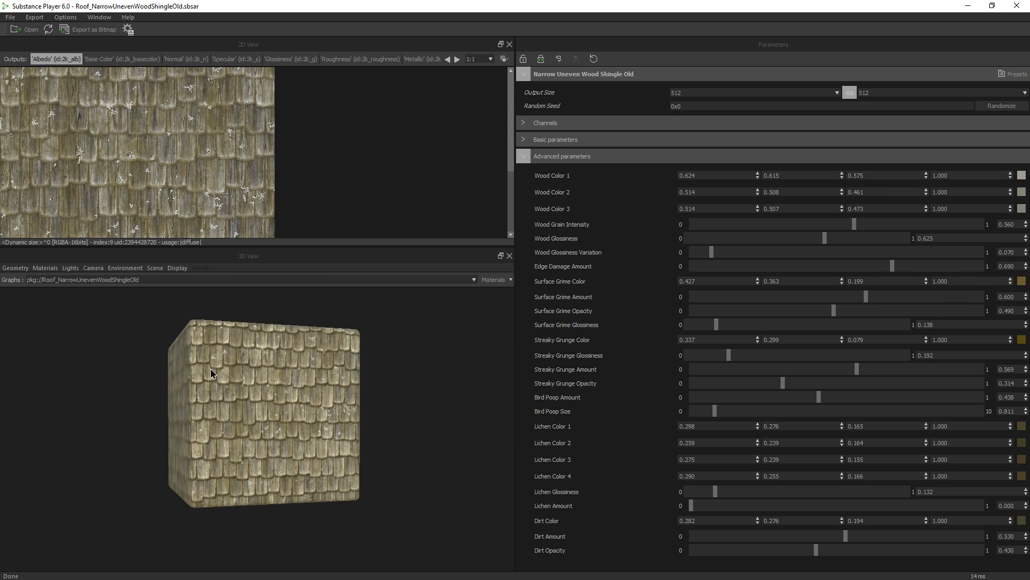
left_click_drag(465, 377, 329, 403)
- Start a bitmap export of the shingle material with the desktop's ModoMat/Roof folder as destination
left_click(92, 30)
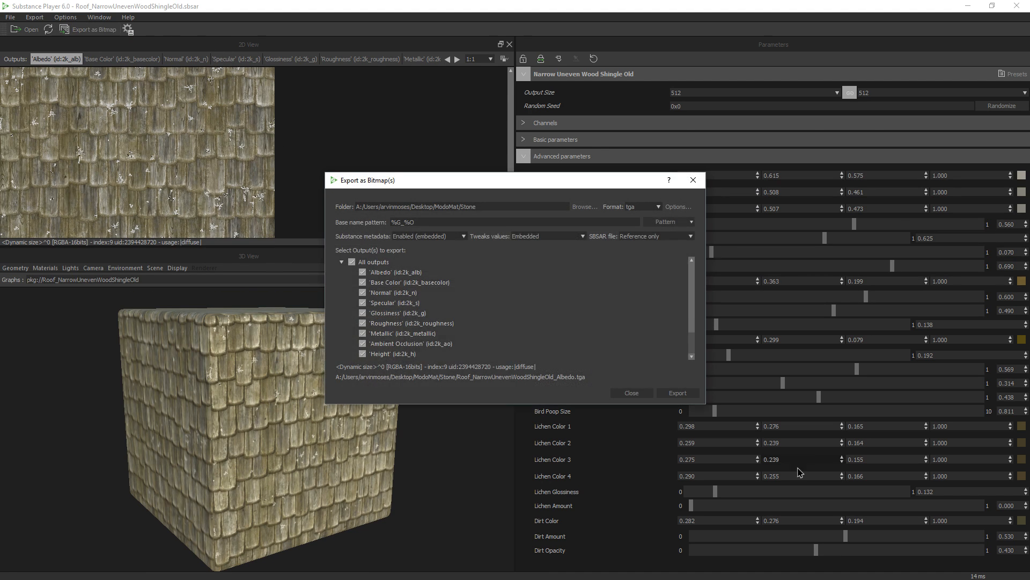
left_click(467, 206)
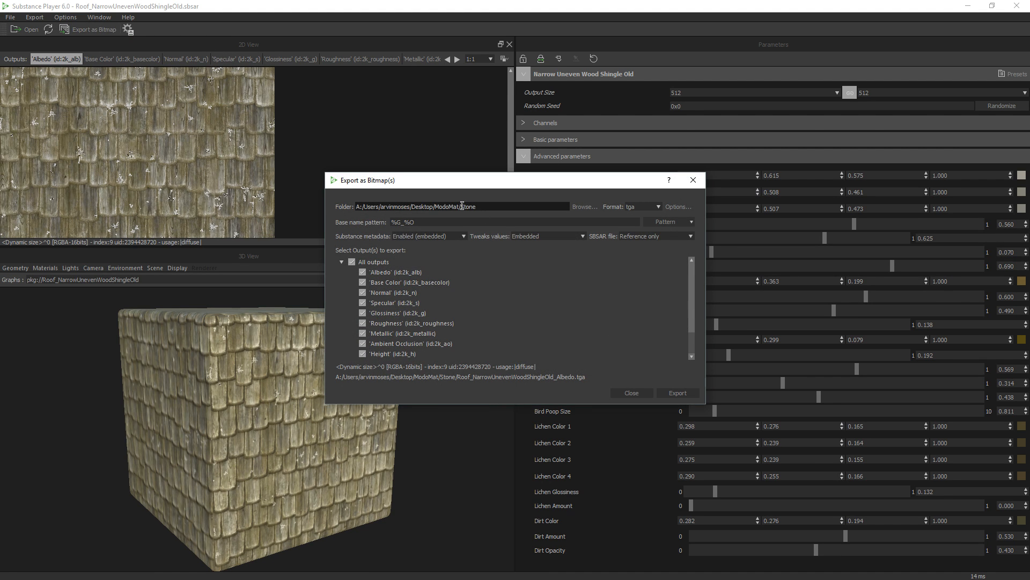
left_click_drag(462, 206, 551, 207)
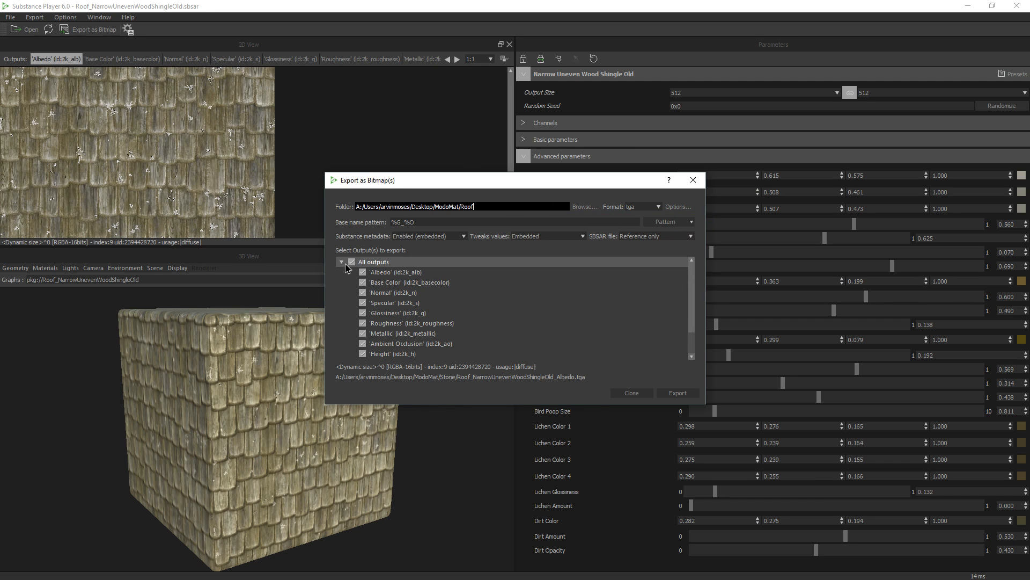
- Export only the Base Color, Normal, Roughness, Ambient Occlusion and Height outputs as tga files
left_click(352, 261)
left_click(363, 283)
left_click(363, 292)
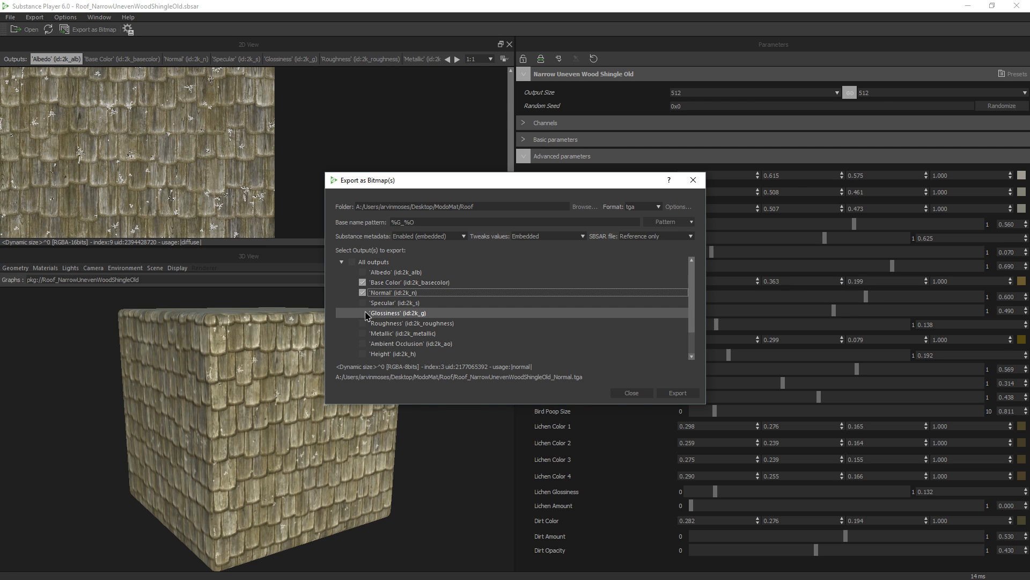
left_click(362, 324)
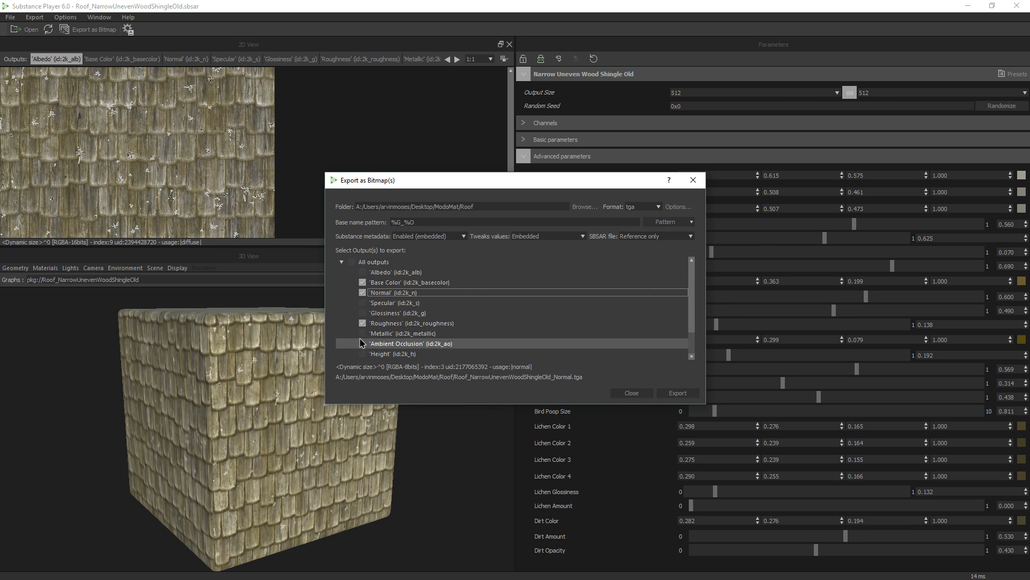
left_click(362, 343)
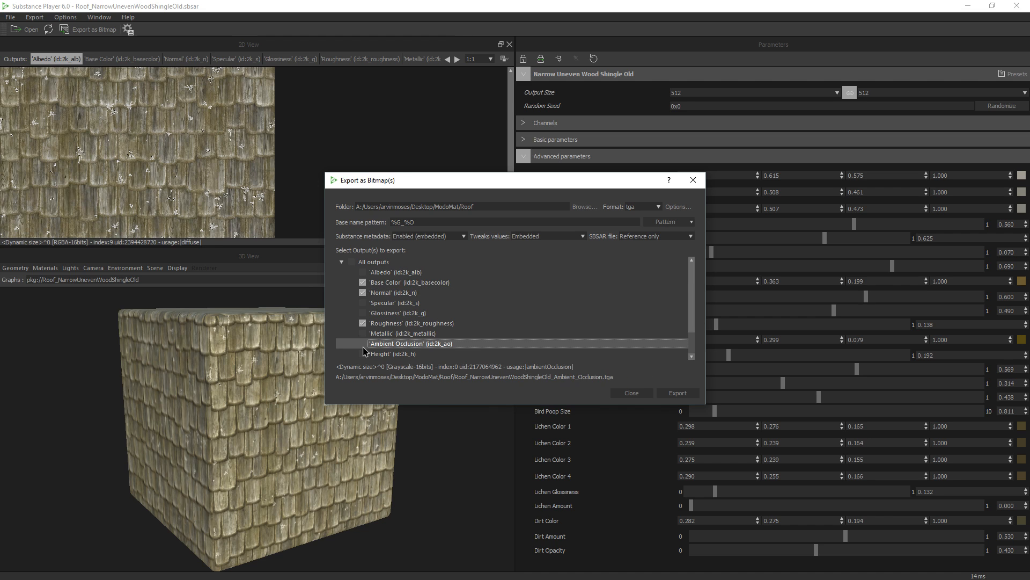
left_click(362, 356)
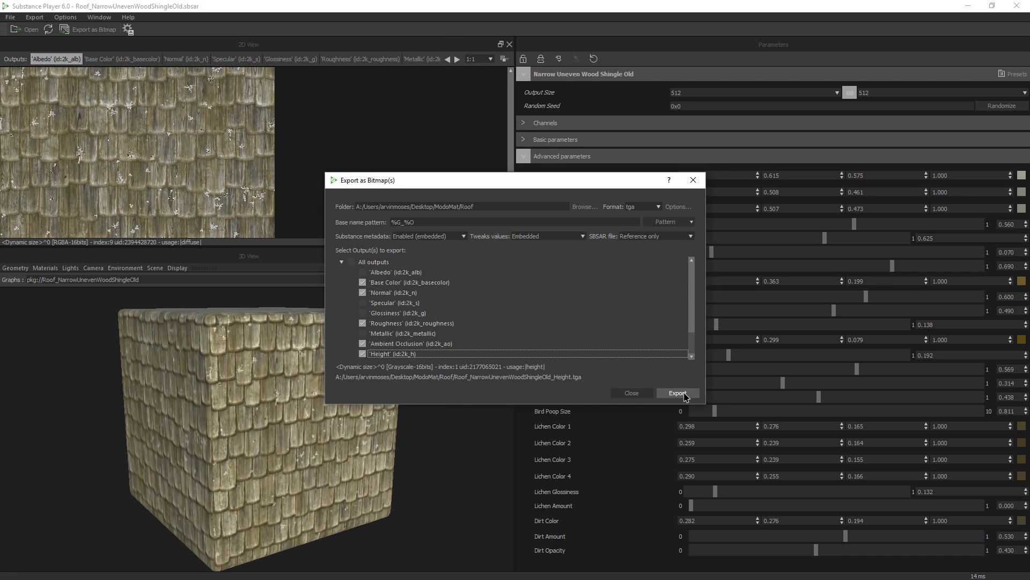
left_click(678, 393)
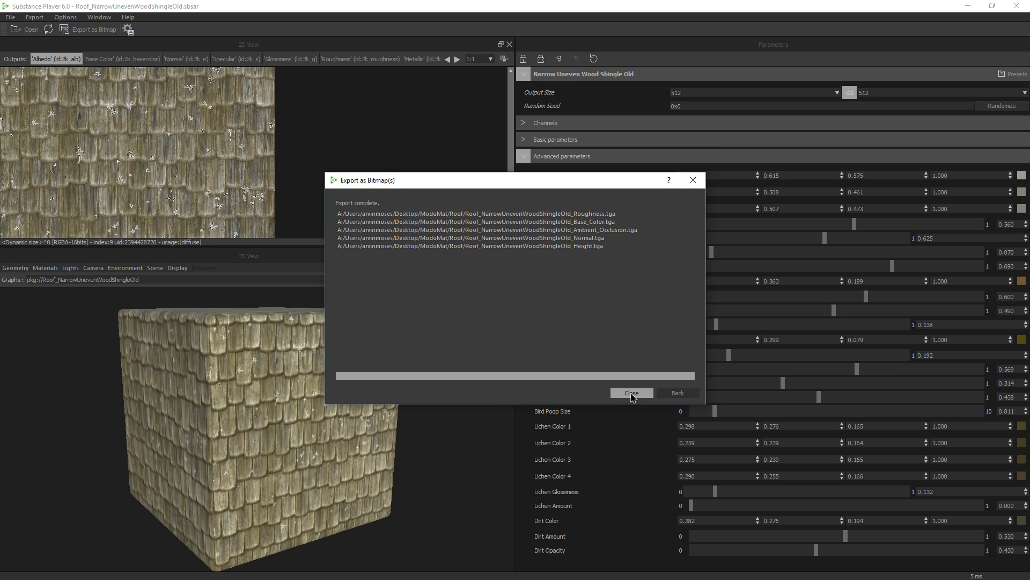
left_click(631, 393)
- Close Substance Player, add the exported shingle textures to the Roof material in Modo, and widen the shader tree
left_click(1017, 6)
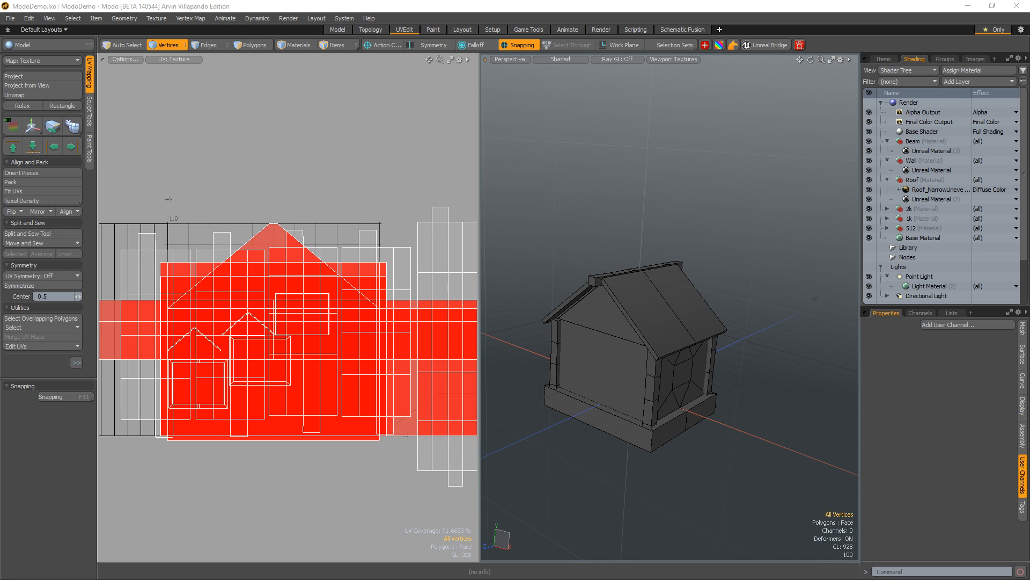
left_click_drag(30, 386, 944, 187)
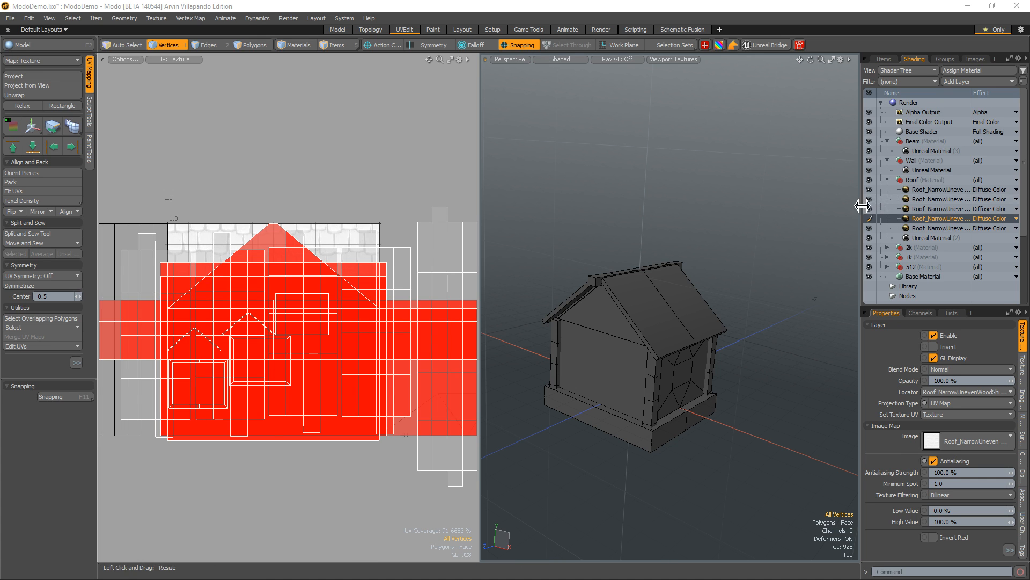
left_click_drag(862, 206, 785, 212)
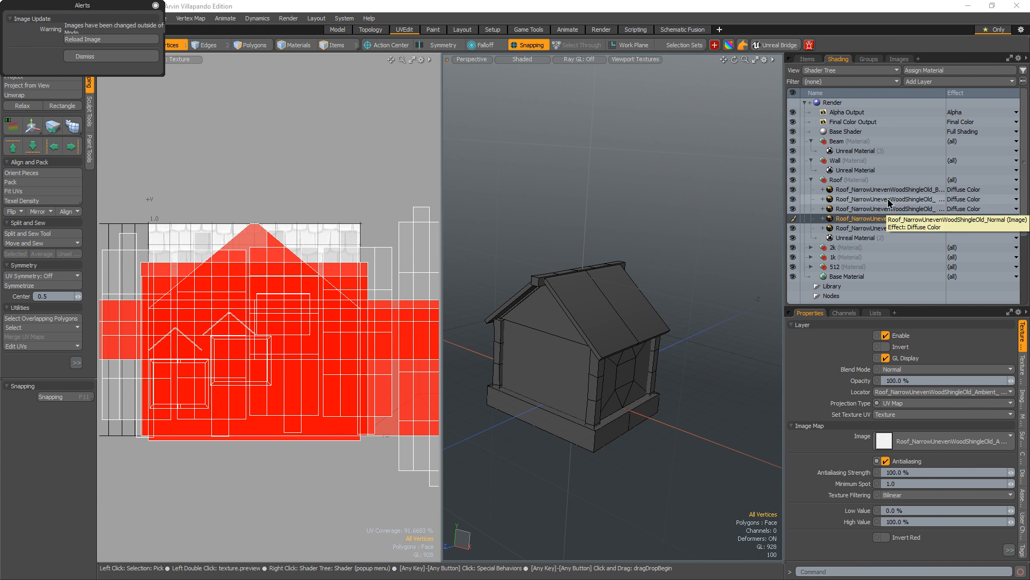
- Move the shingle Base Color image to the start of the Roof material's layers and set its effect to Unreal Base Color
left_click(908, 228)
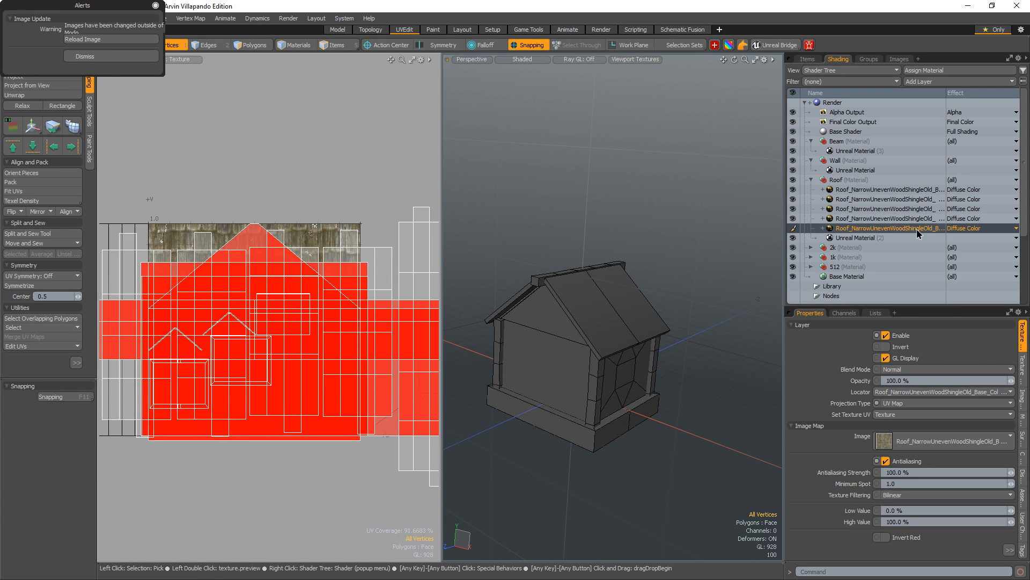
left_click_drag(918, 232, 937, 190)
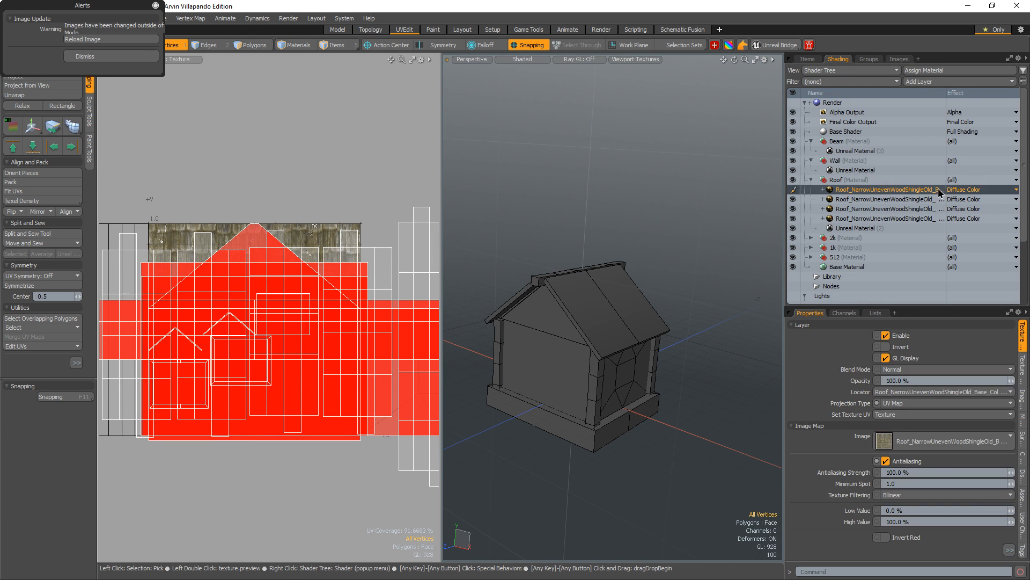
left_click(966, 192)
mouse_move(940, 290)
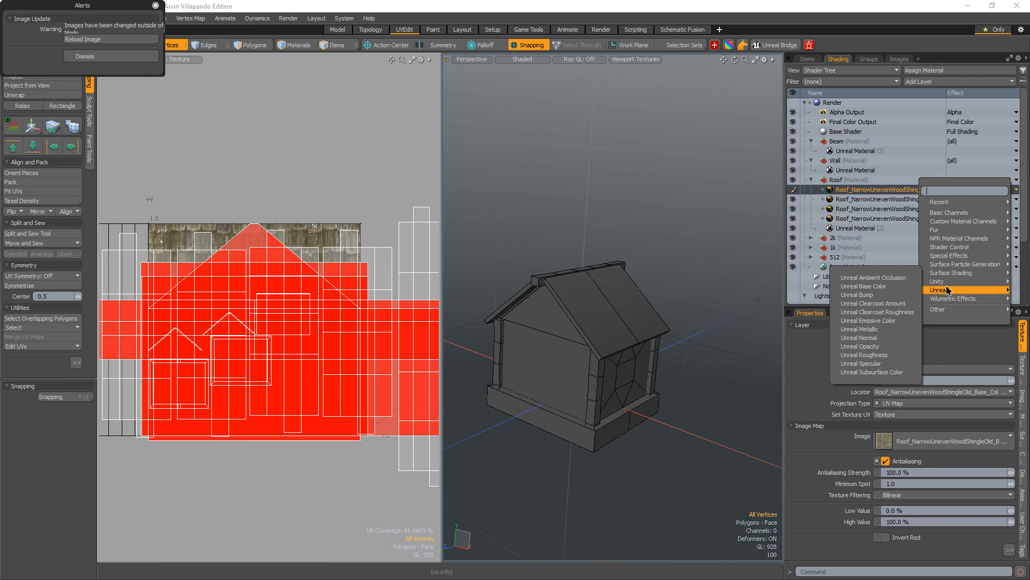
left_click(900, 287)
- Set the effect of the Roof material's shingle Normal image to Unreal Normal and accept removing its colour correction
left_click(915, 199)
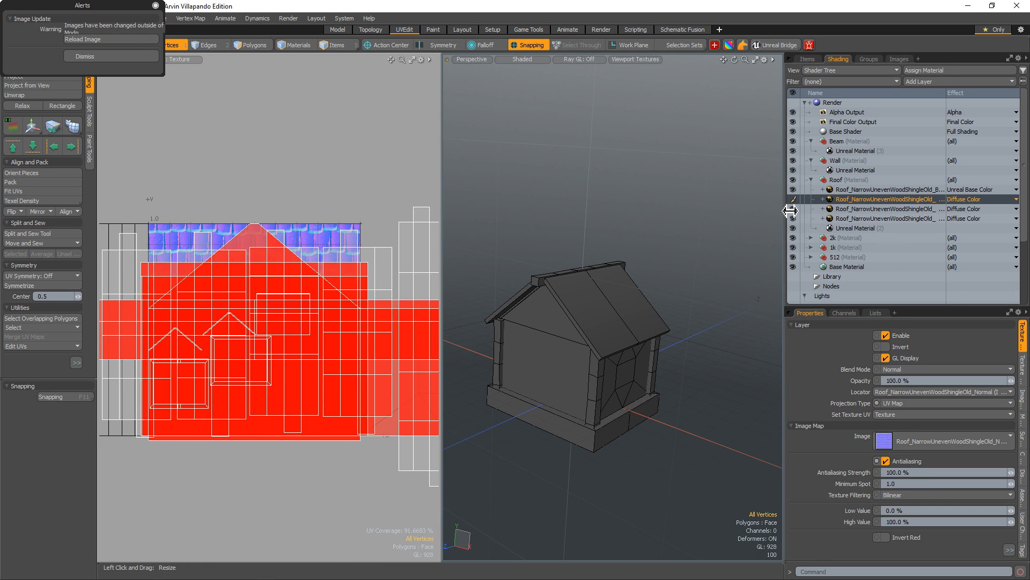
left_click_drag(786, 205, 773, 205)
left_click(955, 199)
mouse_move(965, 299)
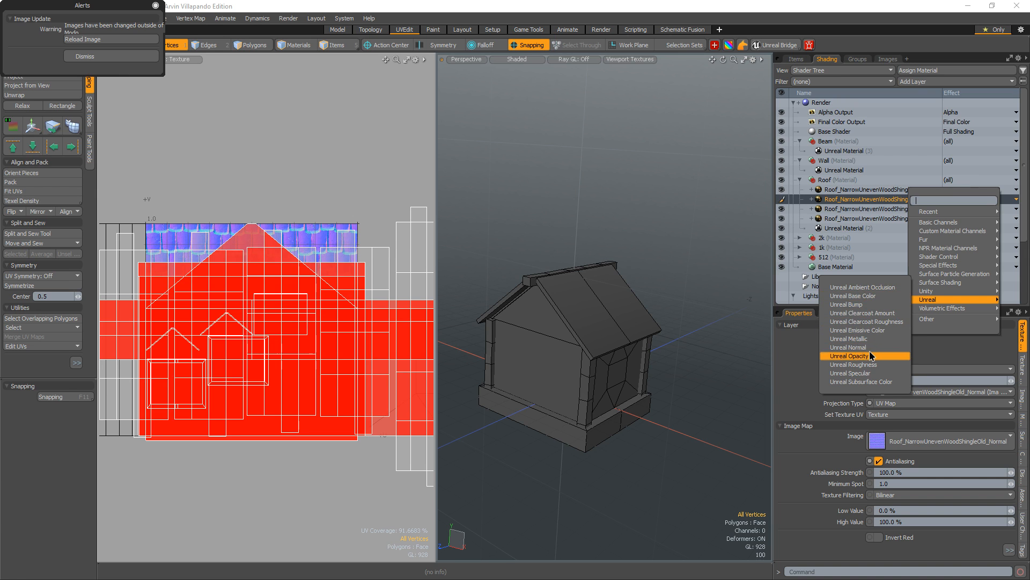
left_click(853, 347)
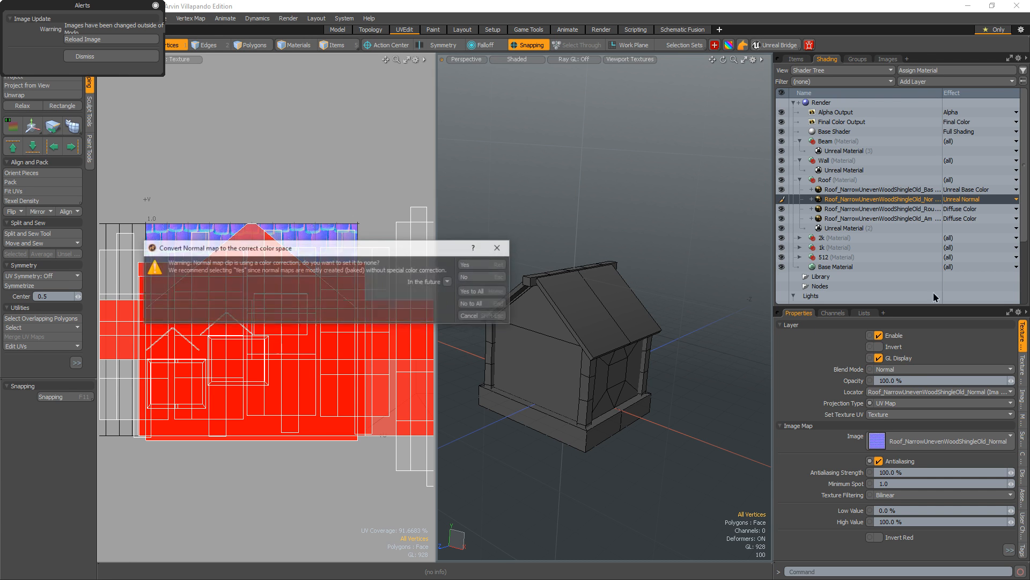
left_click(492, 265)
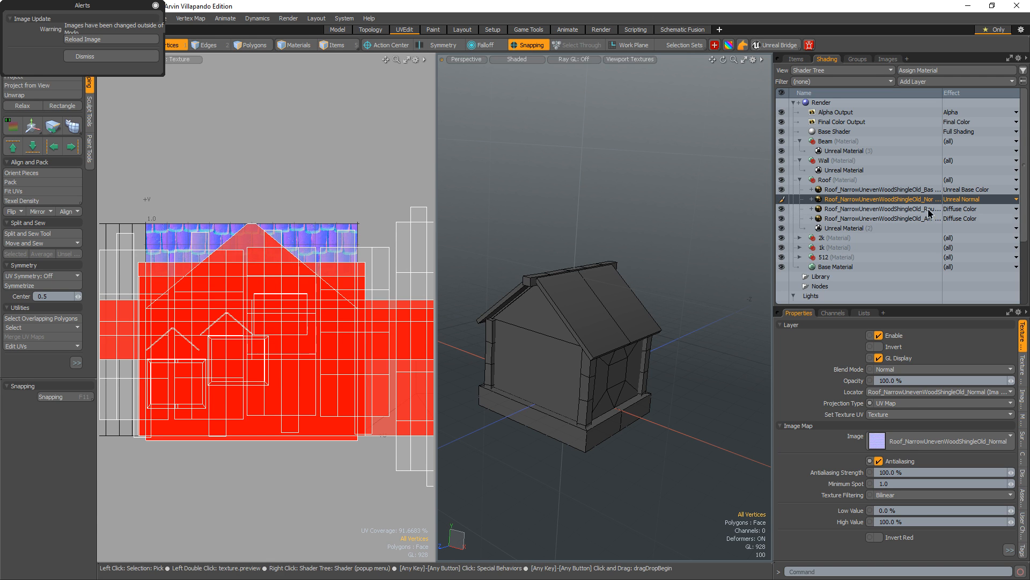
- Set the shingle Roughness image to Unreal Roughness and the Ambient Occlusion image to Unreal Ambient Occlusion, and dismiss the image update alert
left_click(951, 209)
mouse_move(959, 310)
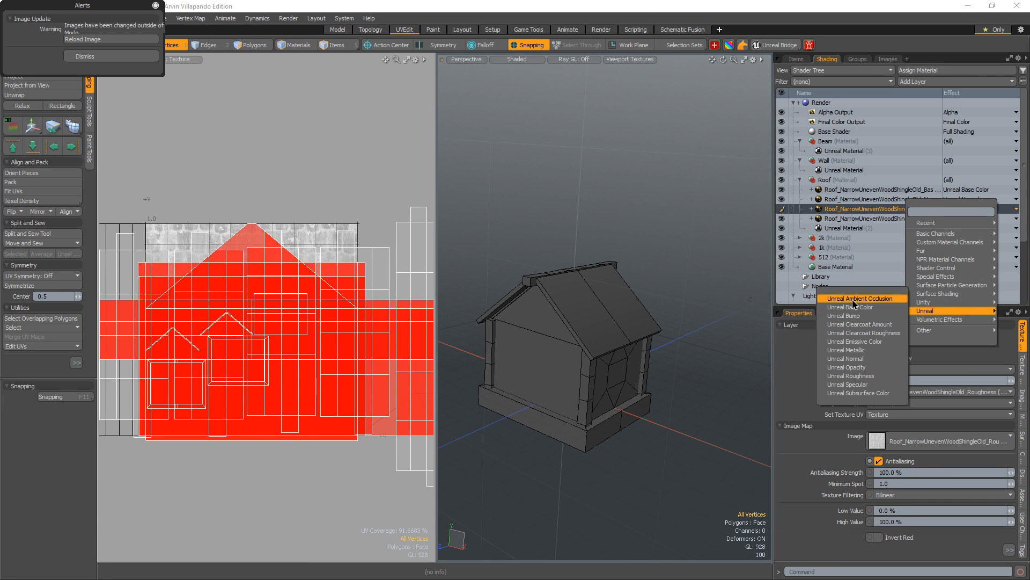
left_click(865, 377)
left_click(971, 220)
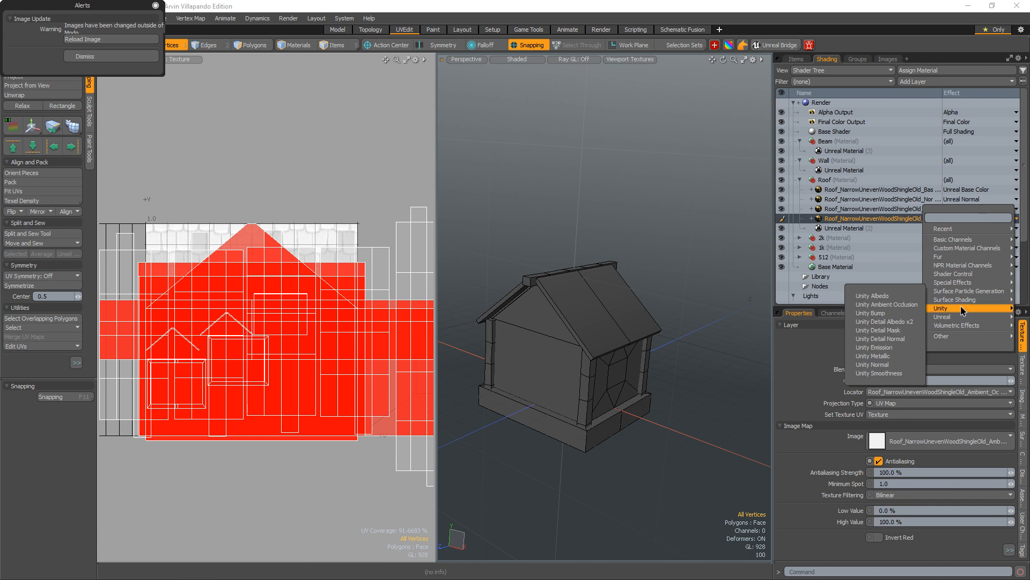
mouse_move(960, 310)
left_click(907, 306)
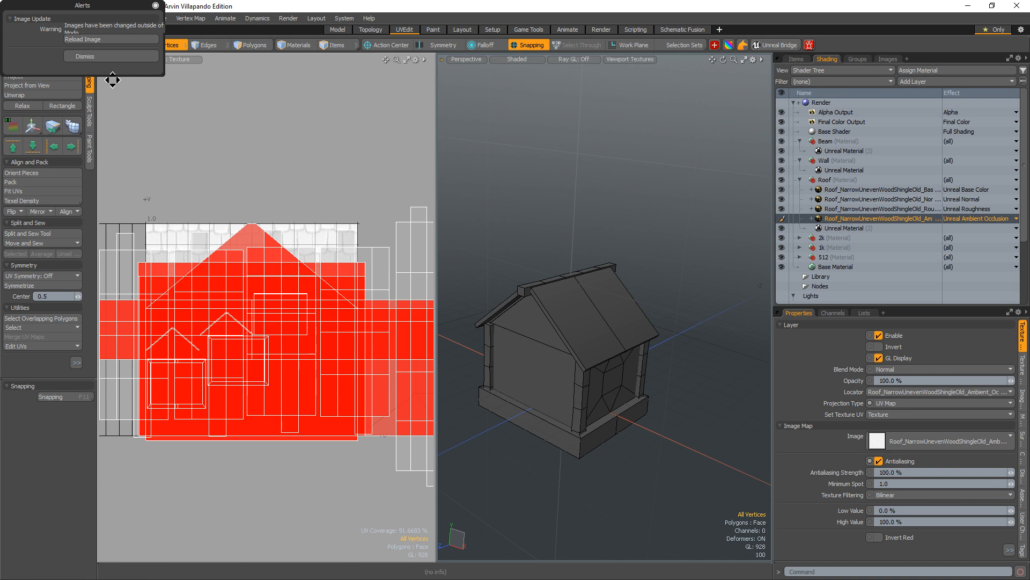
left_click(111, 56)
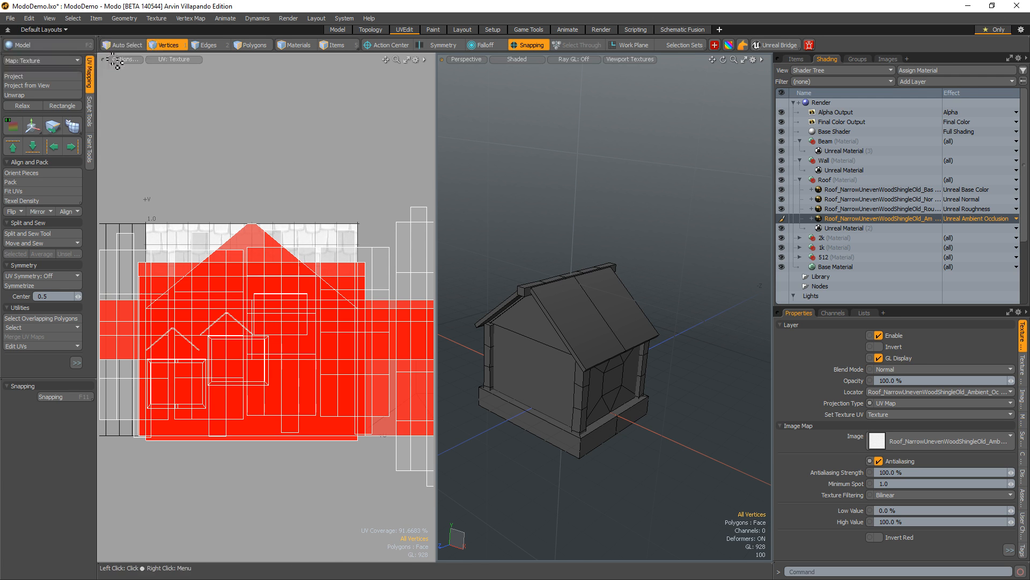
- Set the 3D viewport's shading style to Advanced
left_click_drag(554, 214, 542, 204, "alt")
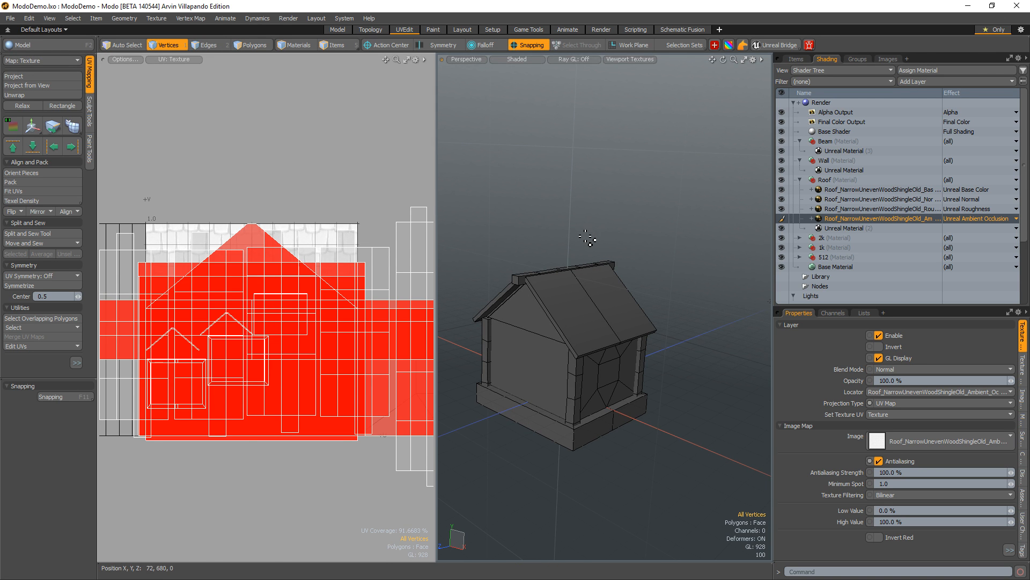
left_click_drag(587, 237, 514, 195, "alt")
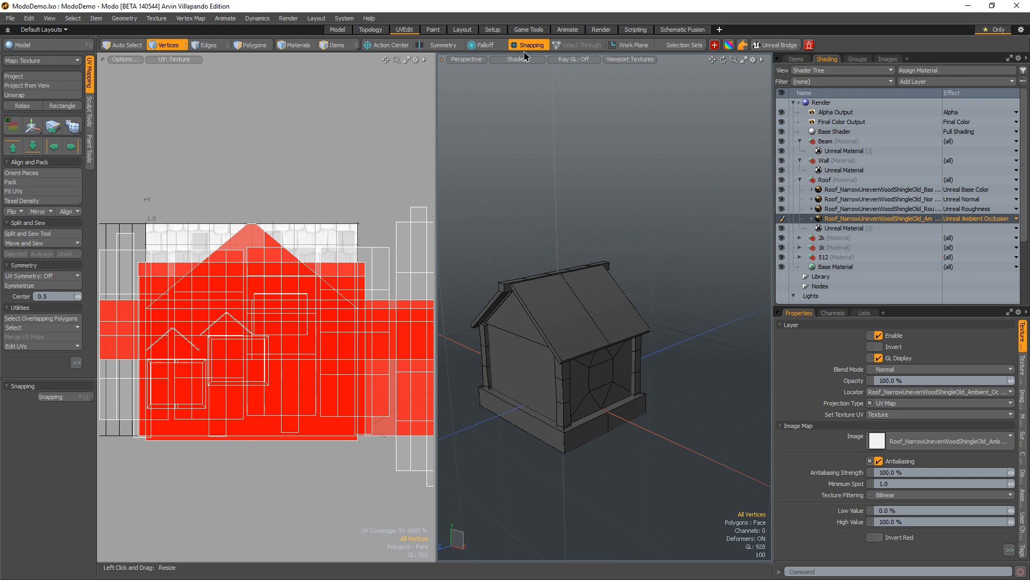
left_click(470, 59)
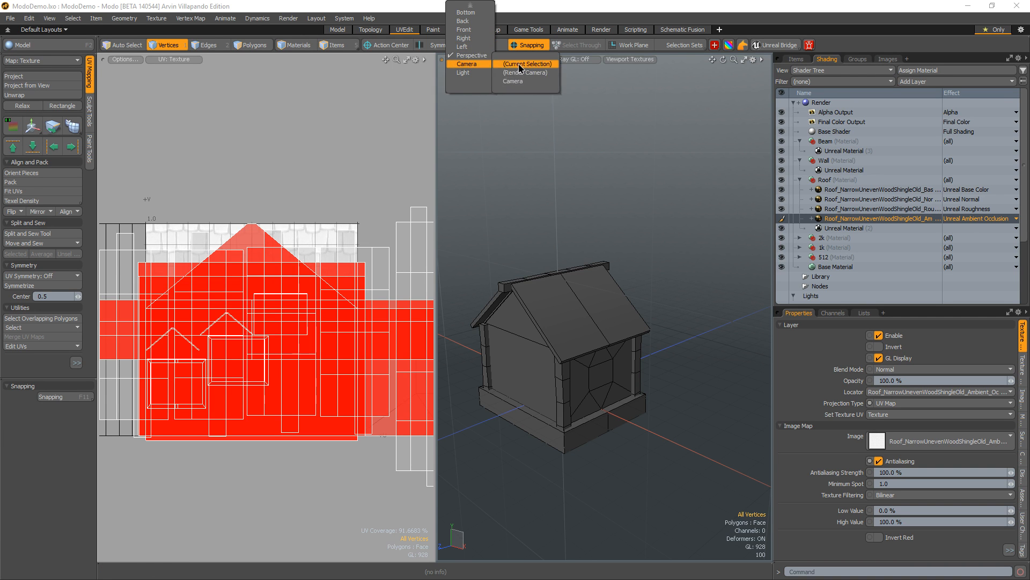
left_click(521, 59)
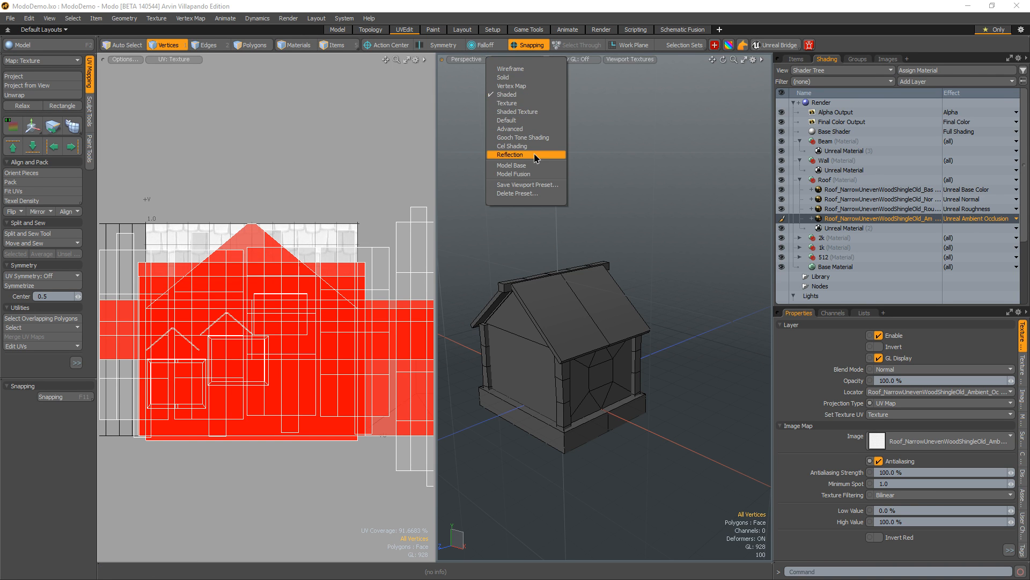
left_click(628, 99)
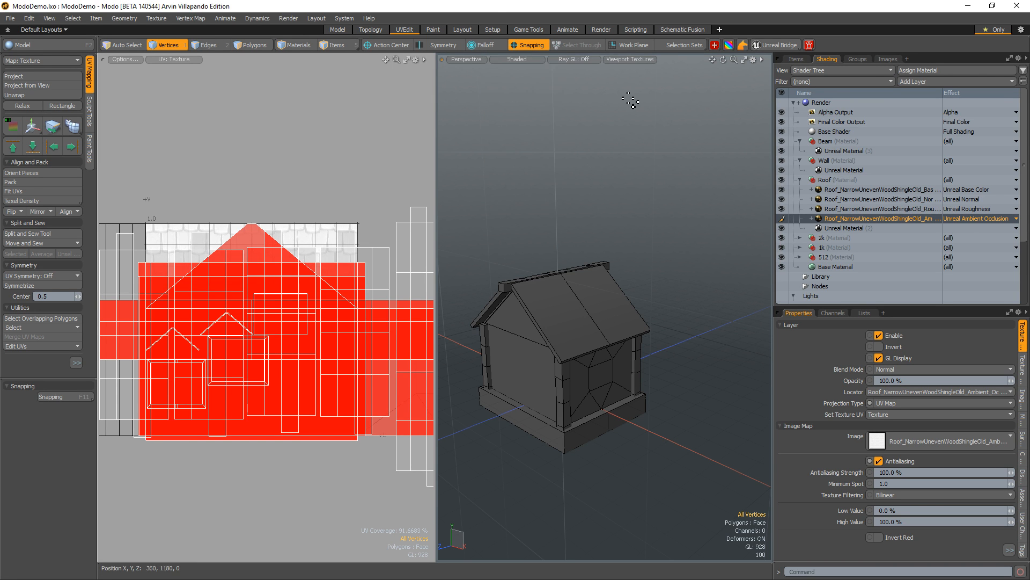
left_click(476, 59)
left_click(523, 59)
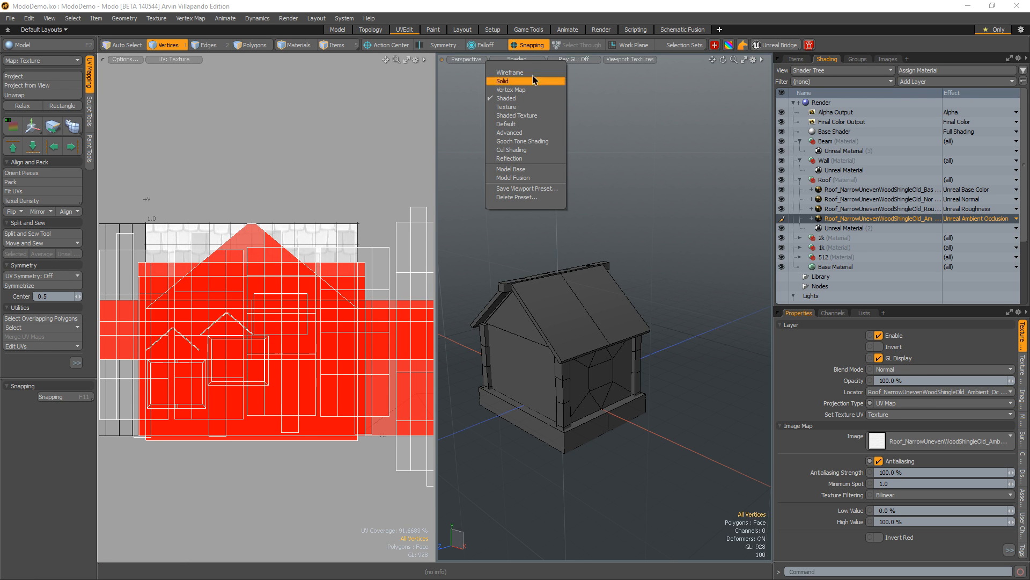
left_click(539, 134)
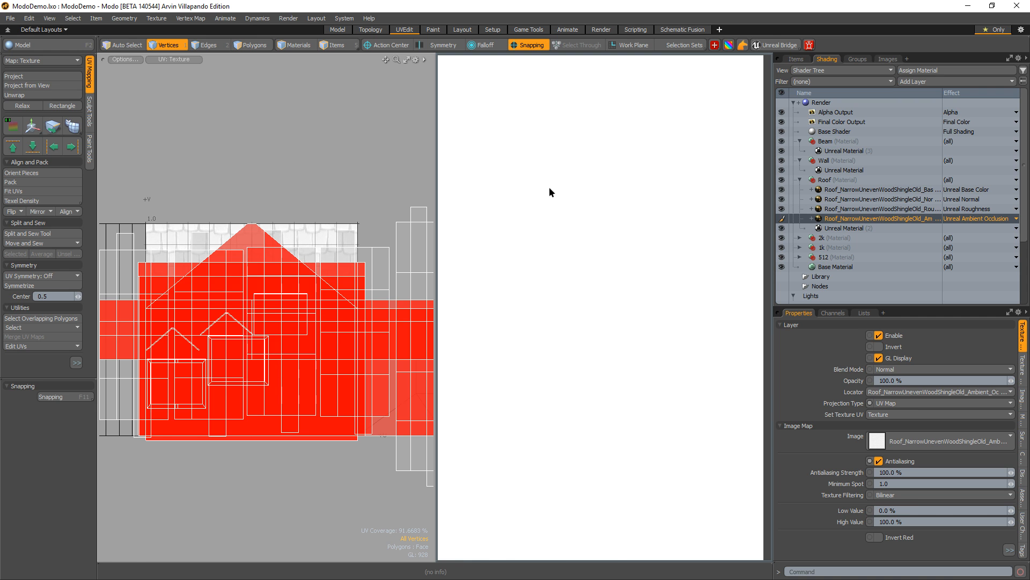
- Select the 512 material on the house's roof and set the 3D viewport's shading style to Default
left_click_drag(548, 227, 584, 258, "ctrl+alt")
key("4")
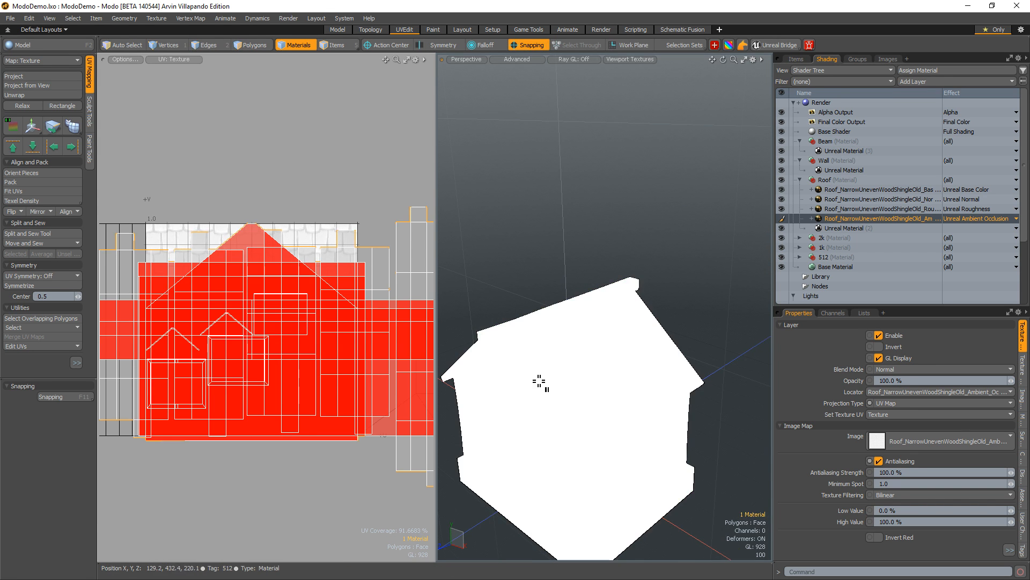
left_click(549, 376)
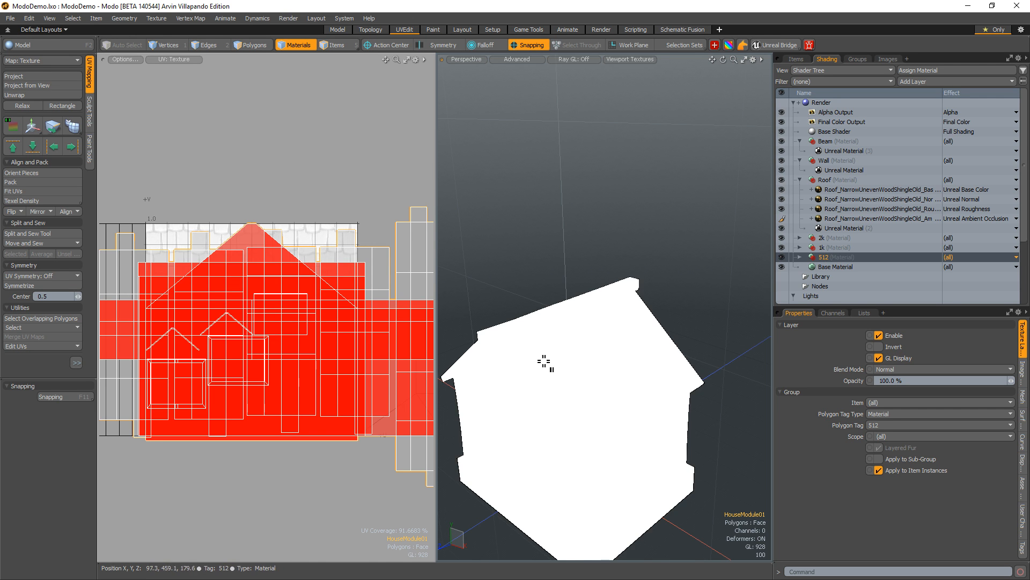
key("5")
key("4")
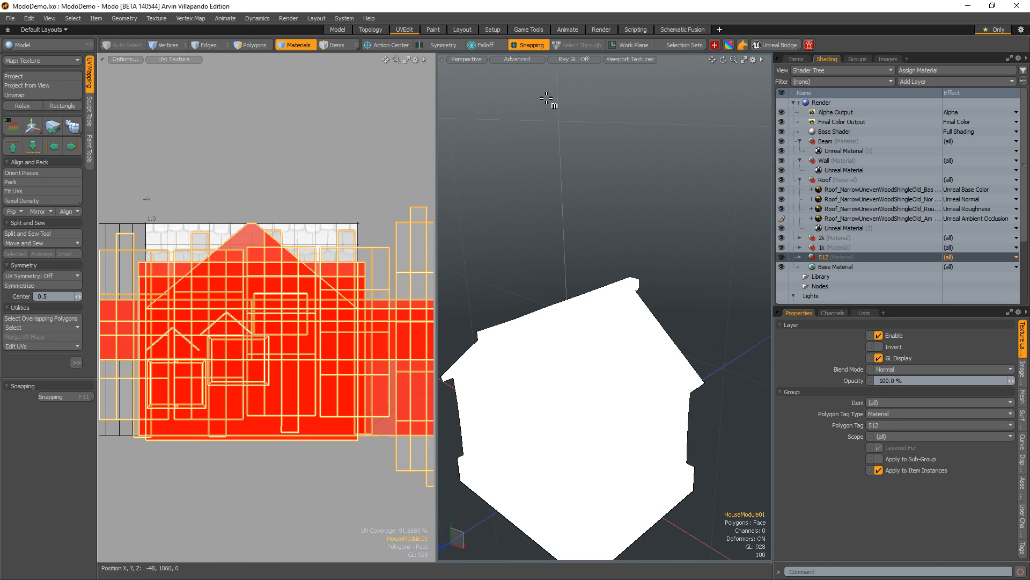
left_click(532, 60)
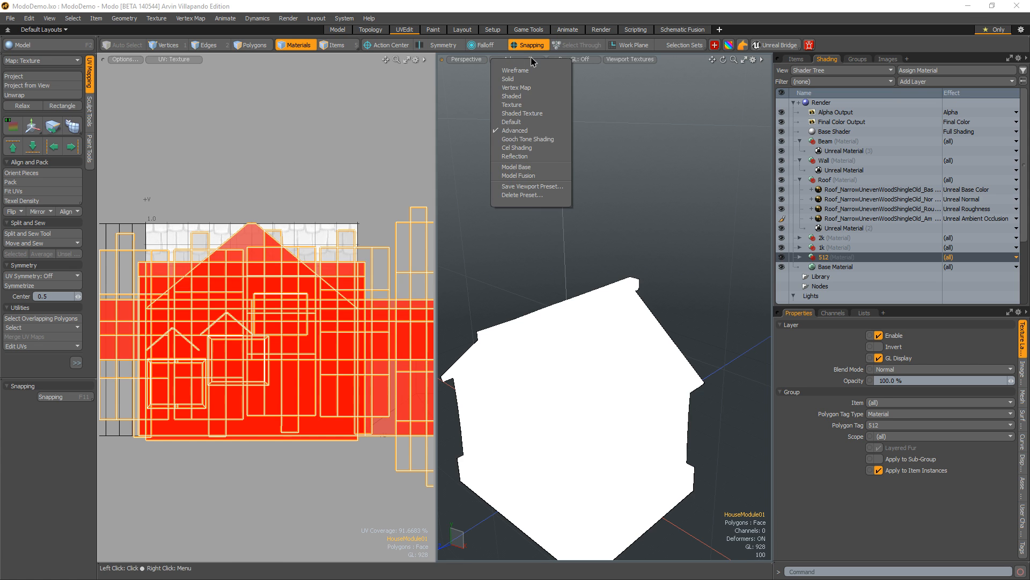
left_click(528, 122)
- Select the polygons of one roof slope and show the vertex map lists and mesh statistics
key("3")
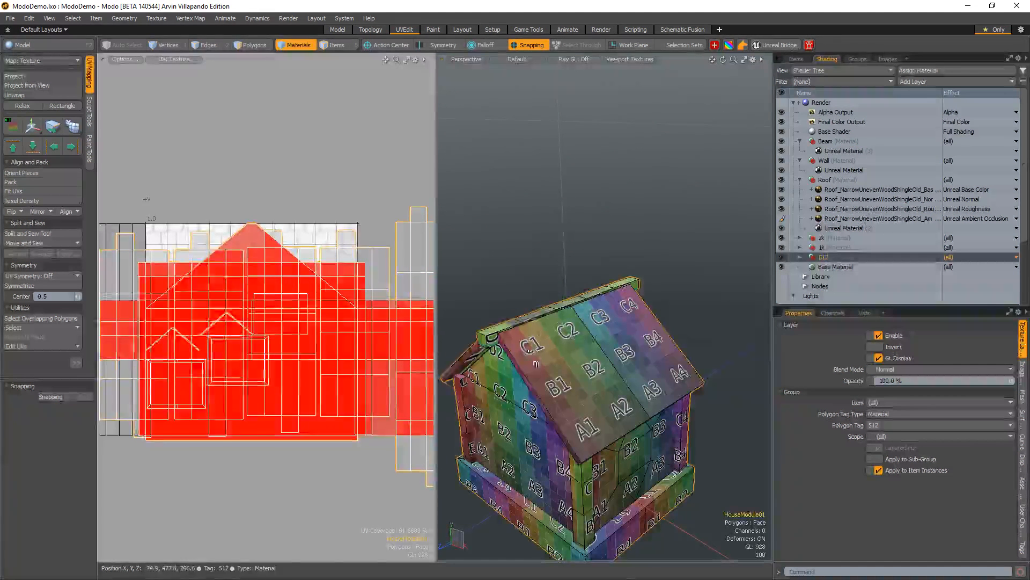
double_click(528, 368)
left_click_drag(635, 339, 658, 310, "alt")
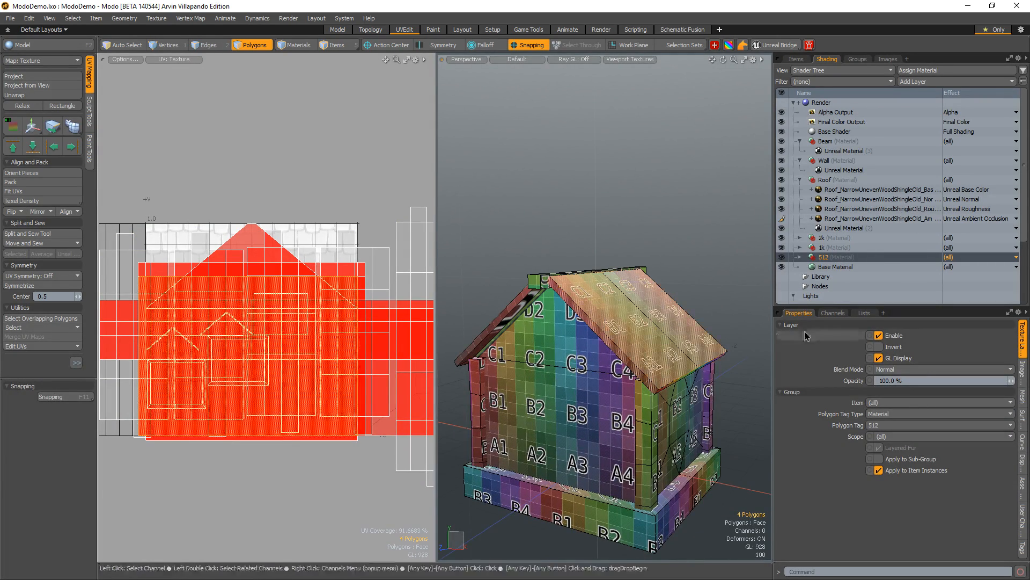
left_click(864, 313)
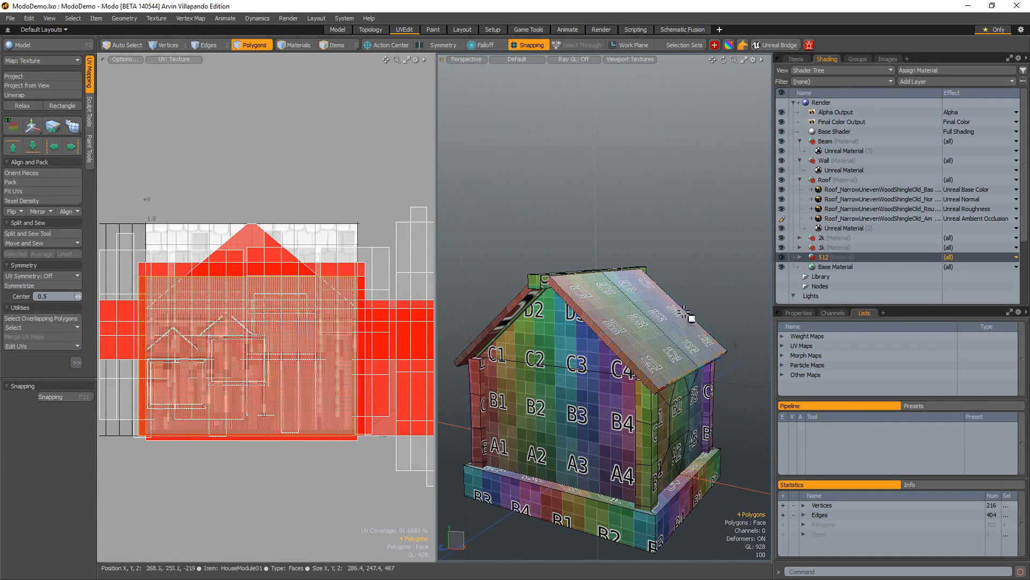
- Try to add the eave edge polygons to the roof slope selection, undoing the last selection changes in between
left_click_drag(690, 322, 617, 290, "alt")
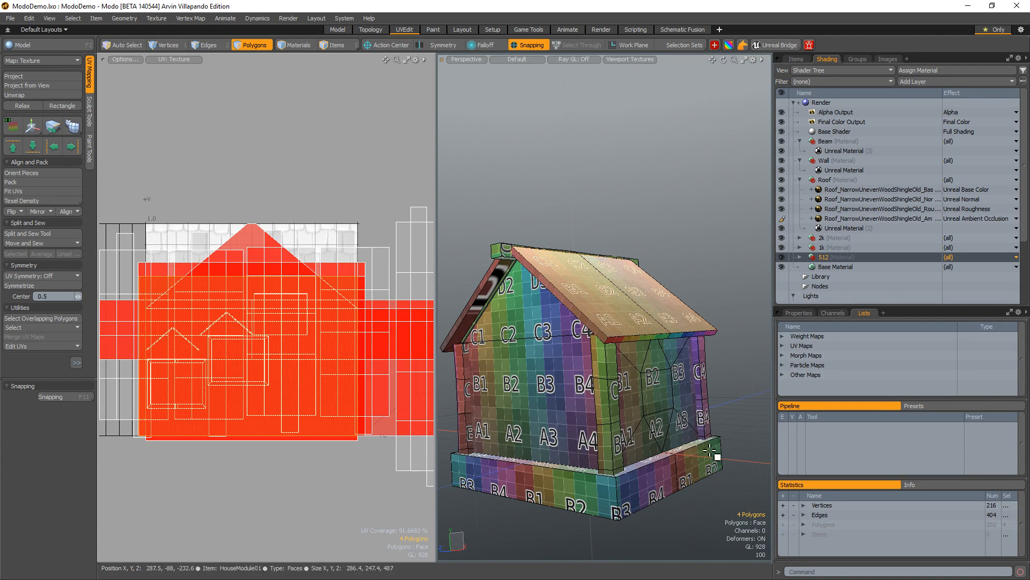
left_click_drag(665, 368, 661, 340, "alt")
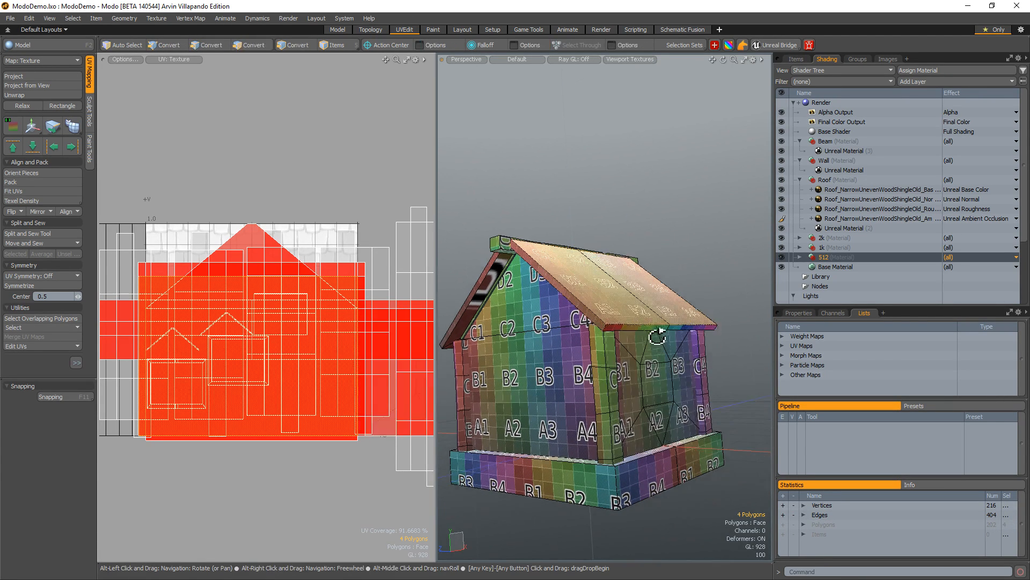
left_click(680, 329, "shift")
key("ctrl+z")
key("ctrl+z")
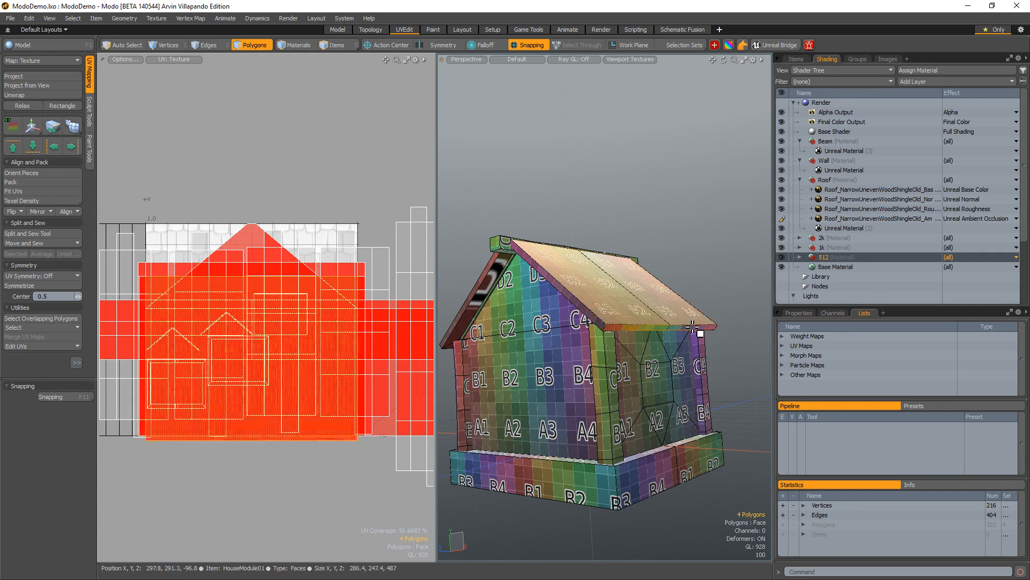
left_click(693, 327, "shift")
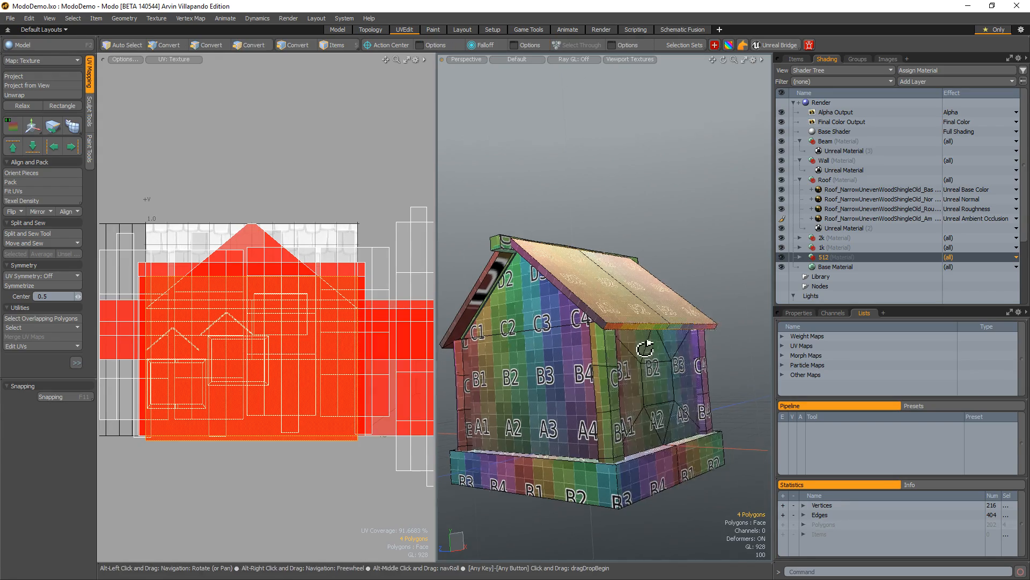
- Select the roof slab's top polygons together with its front, eave and rear edge polygons
left_click_drag(646, 349, 472, 322, "alt")
left_click(639, 236)
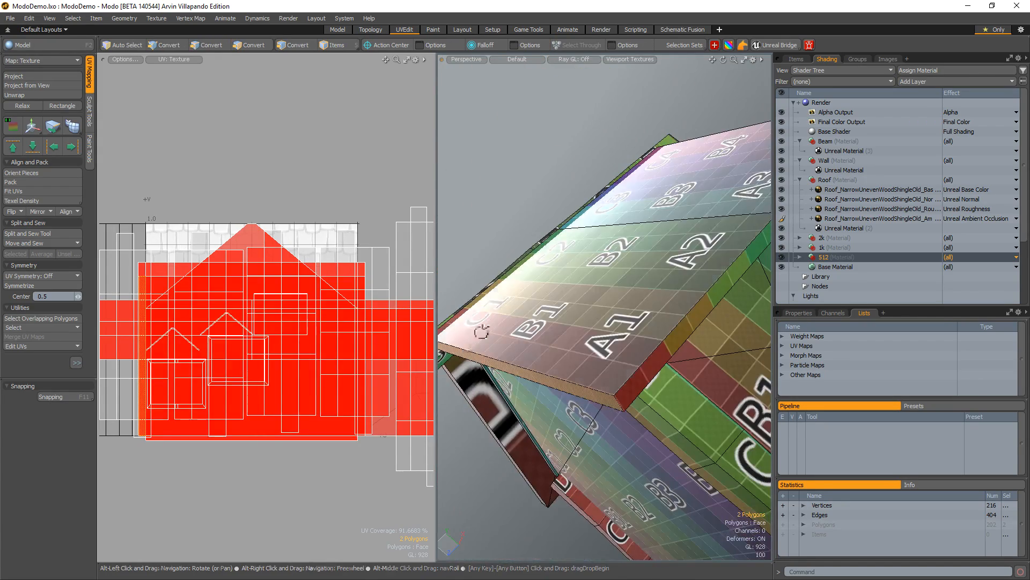
left_click(640, 257, "shift")
left_click_drag(641, 257, 606, 315, "alt")
left_click(629, 349, "shift")
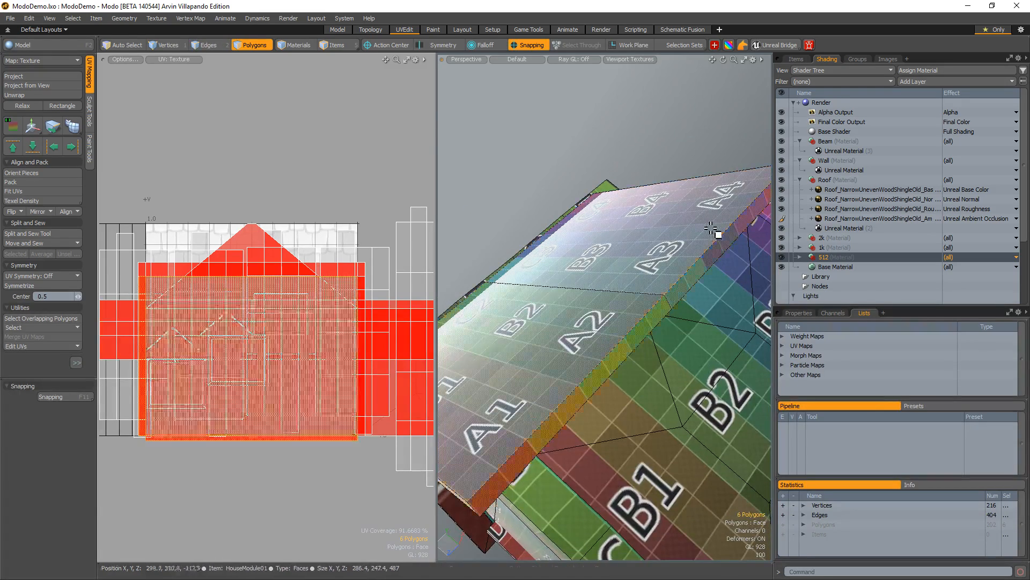
left_click_drag(711, 226, 526, 174, "alt")
left_click(599, 287, "shift")
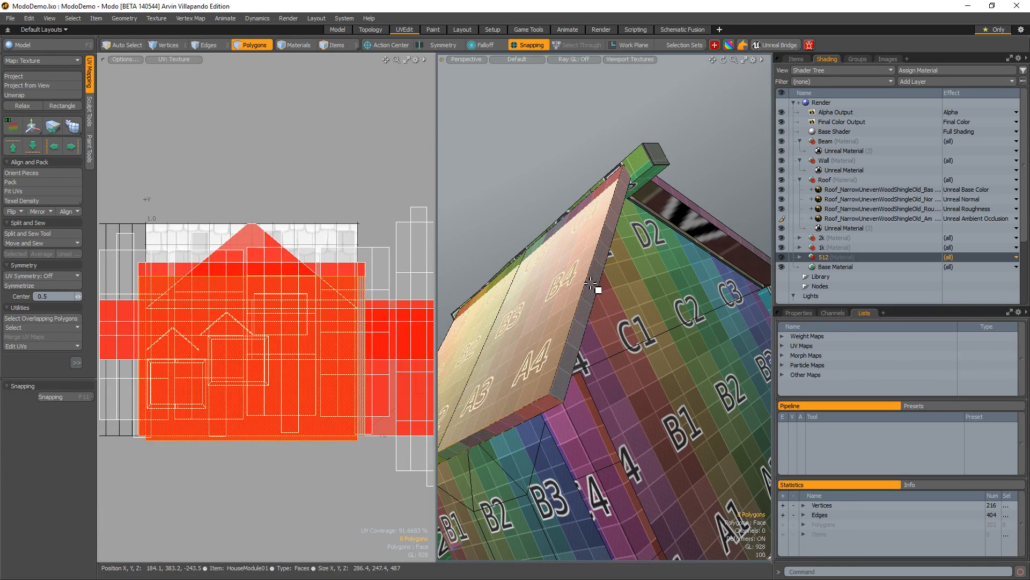
- Assign the existing Roof material to the selected roof slab polygons
key("m")
left_click(389, 248)
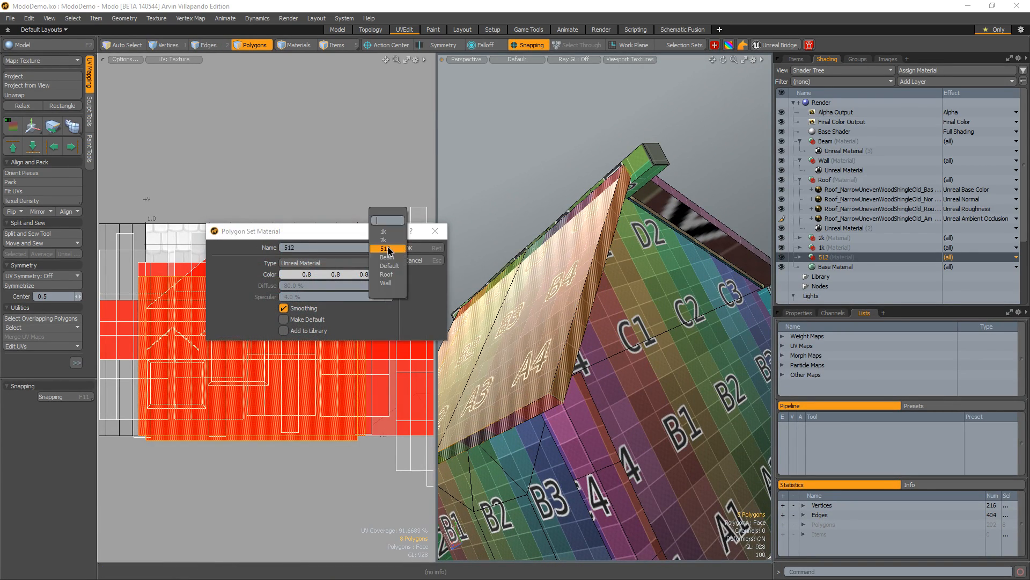
left_click(387, 275)
left_click(424, 248)
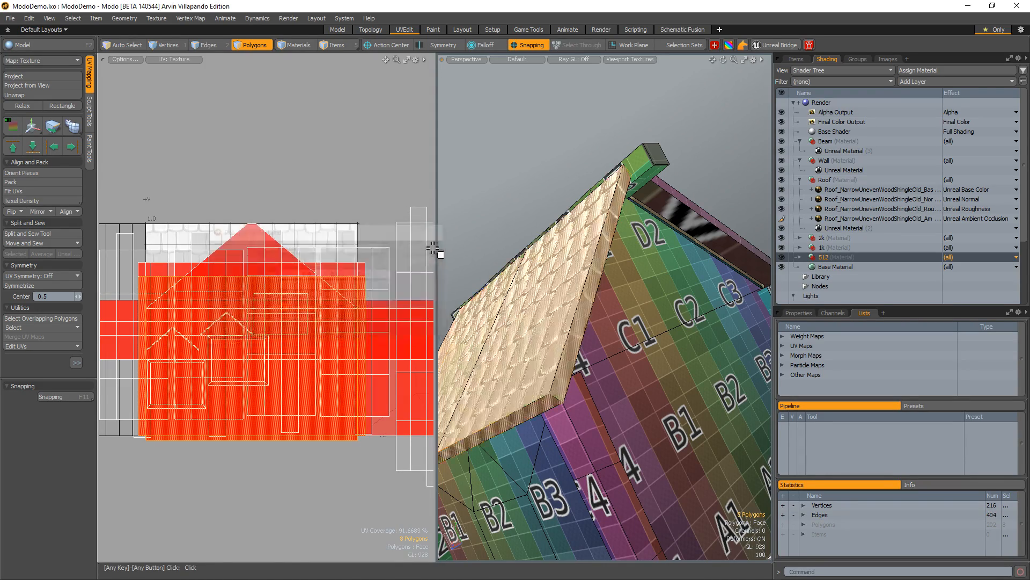
- Select the connected polygons of the roof's ridge beam in the house mesh and delete them
mouse_move(559, 274)
left_mouse_down("alt")
mouse_move(455, 357)
mouse_move(697, 299)
mouse_move(547, 269)
left_mouse_up("alt")
double_click(528, 250)
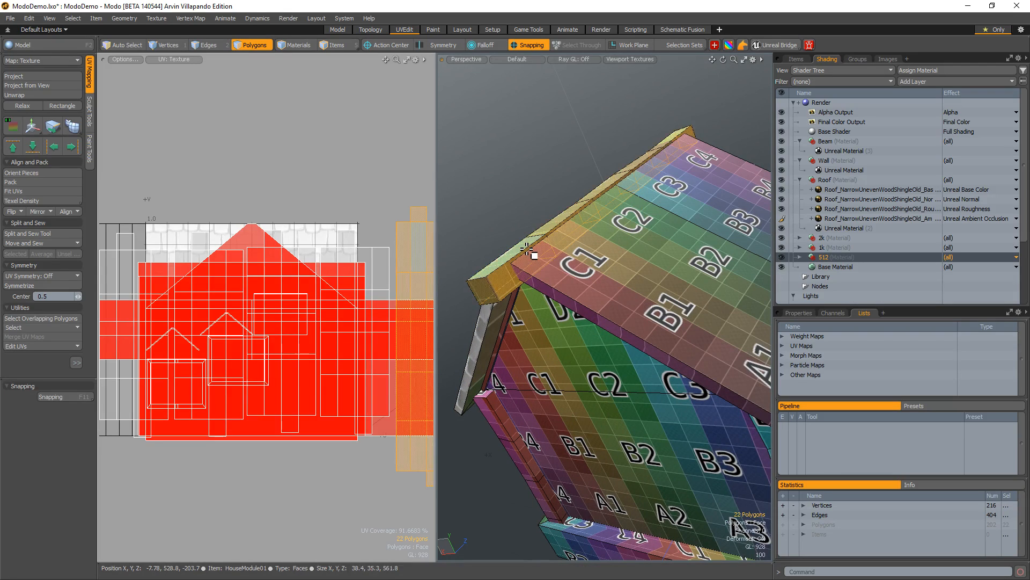
key("Delete")
- Make the HouseModule01-Windows mesh active, select its ridge beam polygons, and switch to vertex selection
left_click_drag(526, 253, 512, 292, "alt")
key("5")
left_click(510, 293)
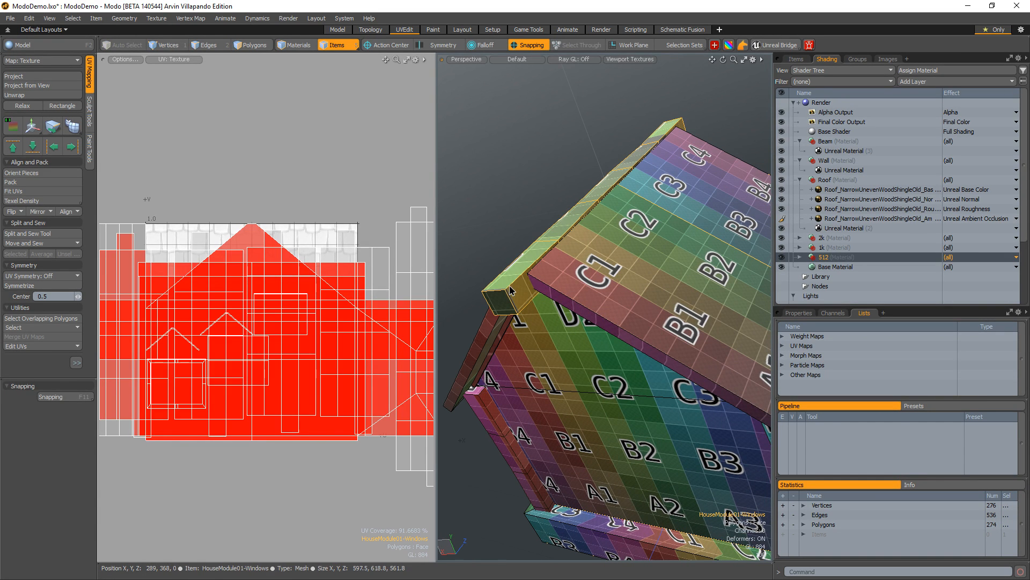
key("3")
double_click(514, 293)
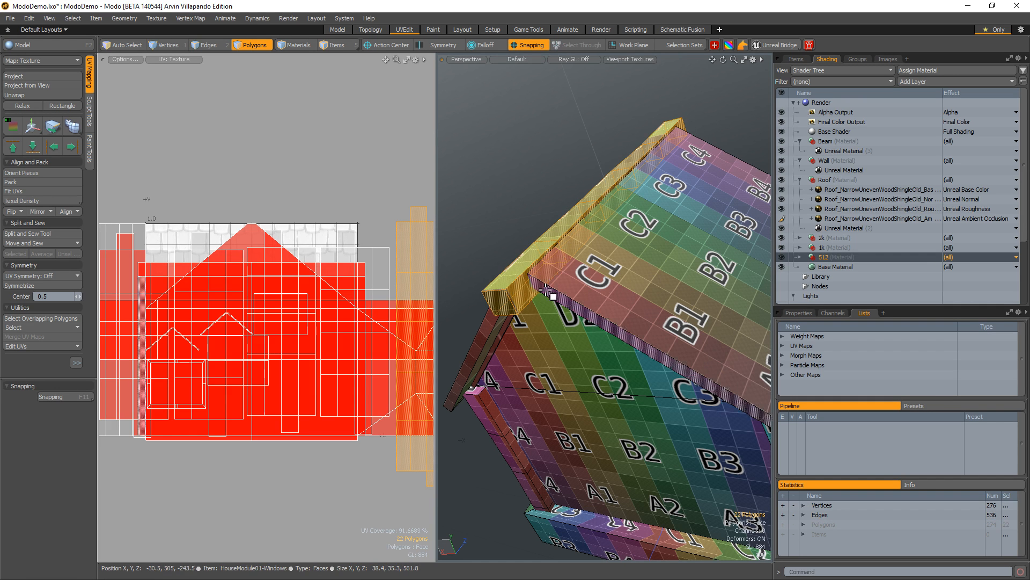
key("1")
left_click_drag(543, 269, 668, 257, "alt")
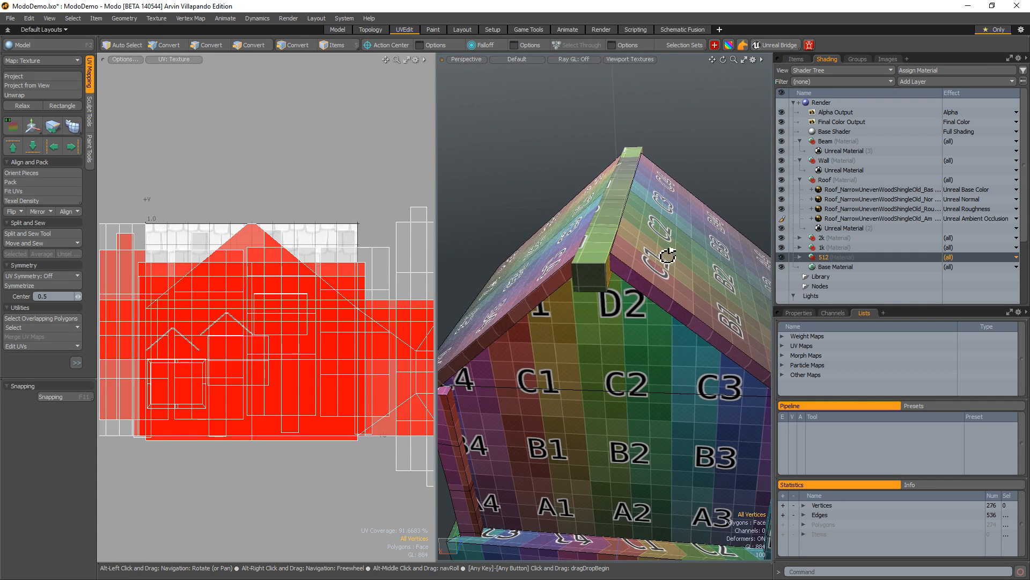
- Hide the HouseModule01 mesh and assign the existing Roof material to the roof slab polygons of HouseModule01-Windows
left_click(798, 59)
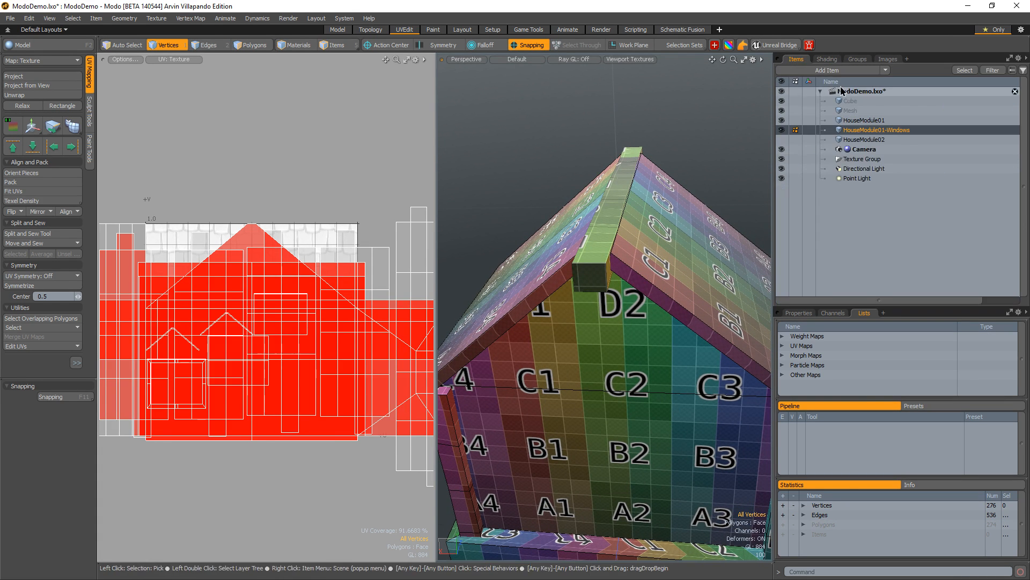
left_click(783, 119)
left_click_drag(703, 192, 549, 251, "alt")
key("5")
key("3")
left_click(580, 259)
mouse_move(541, 293)
left_mouse_down()
mouse_move(516, 257)
mouse_move(468, 263)
mouse_move(682, 306)
mouse_move(661, 322)
mouse_move(814, 350)
mouse_move(611, 265)
mouse_move(559, 200)
mouse_move(633, 221)
mouse_move(640, 261)
left_mouse_up()
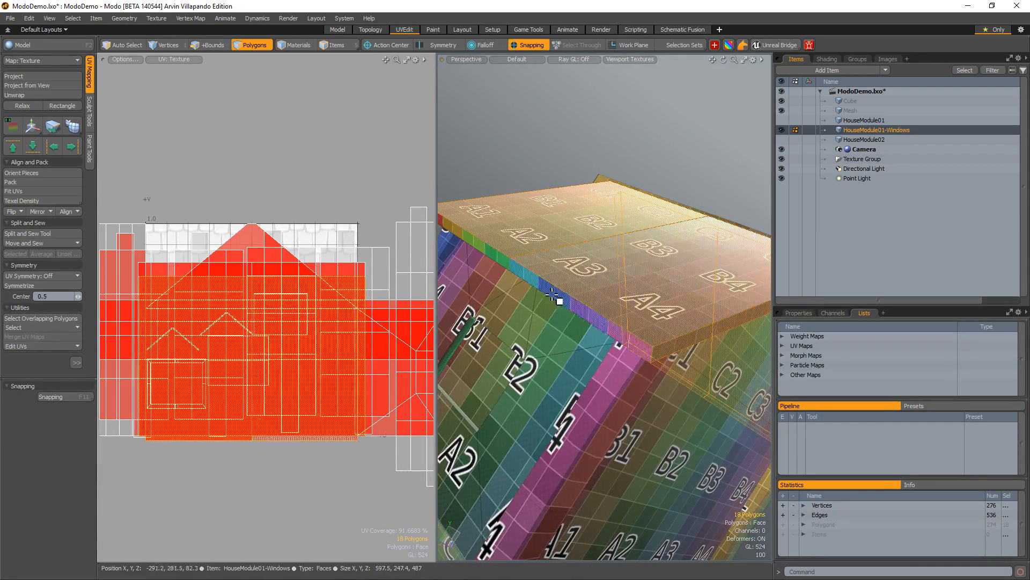
mouse_move(514, 271)
left_mouse_down("shift")
mouse_move(494, 253)
mouse_move(784, 365)
left_mouse_up("shift")
left_click(556, 222, "shift")
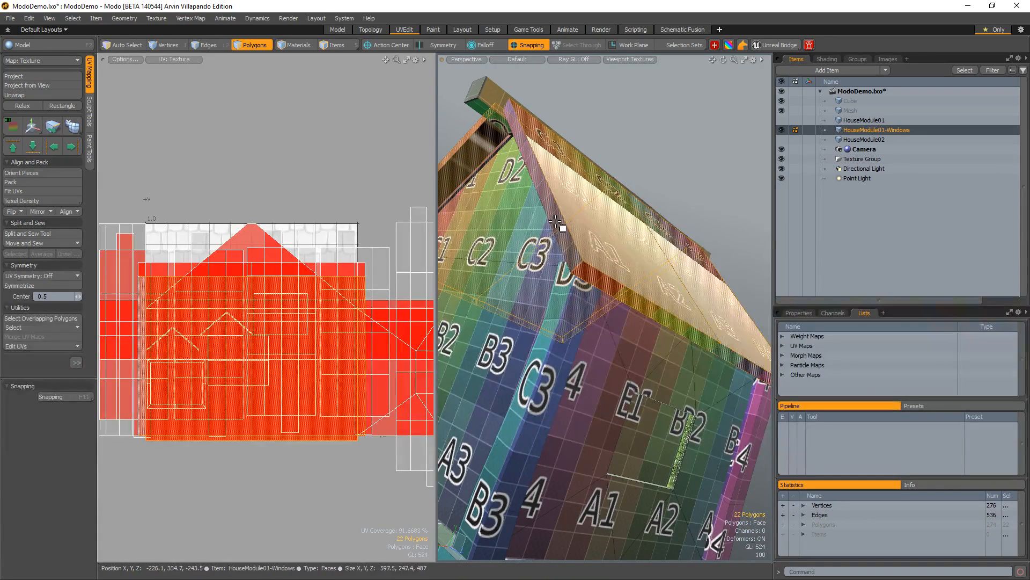
left_click_drag(562, 215, 597, 258, "alt")
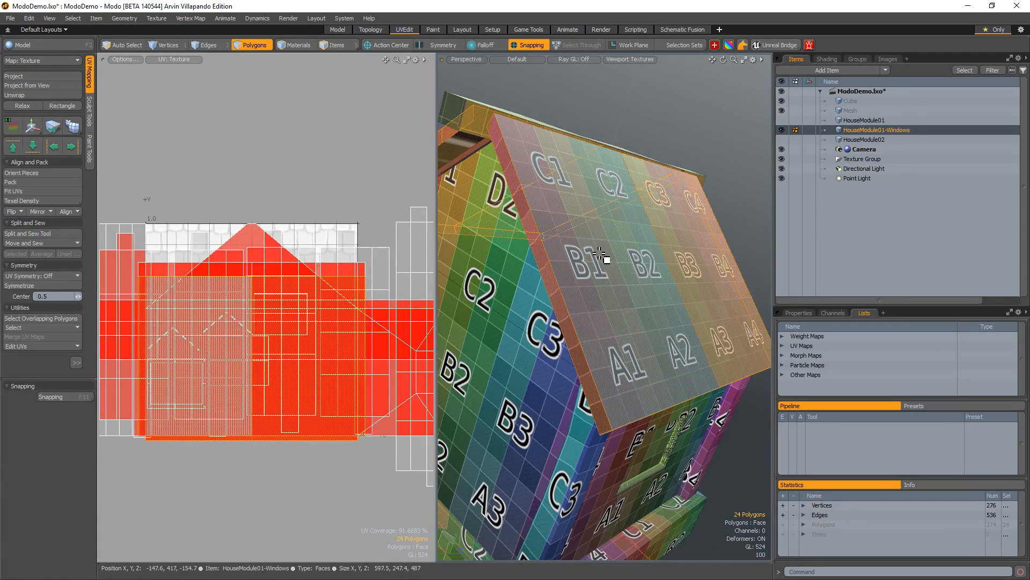
key("m")
left_click(422, 248)
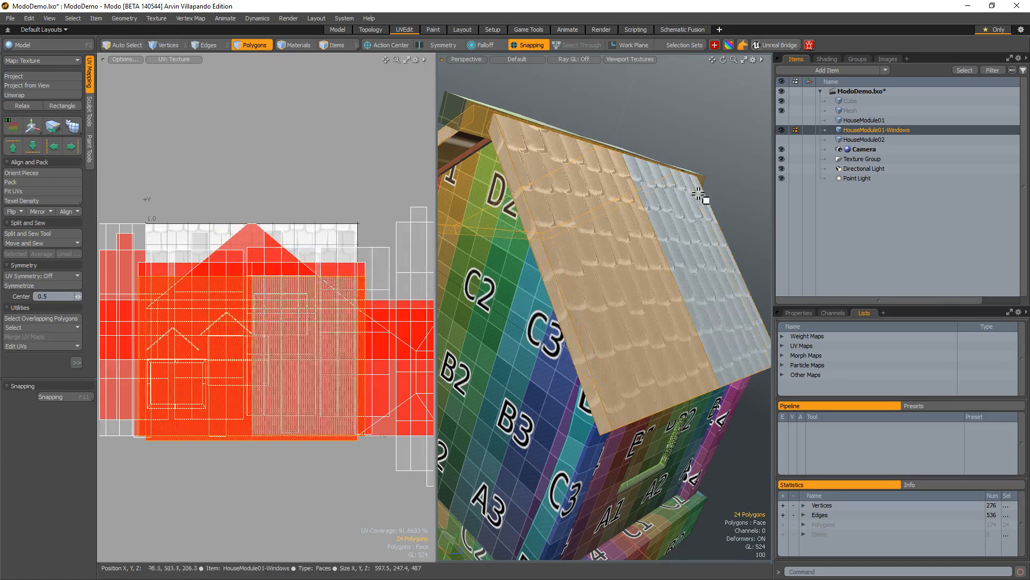
- Clear the polygon selection and set the 3D view's shading style to Advanced
key("1")
left_click_drag(753, 177, 548, 83, "alt")
left_click(532, 63)
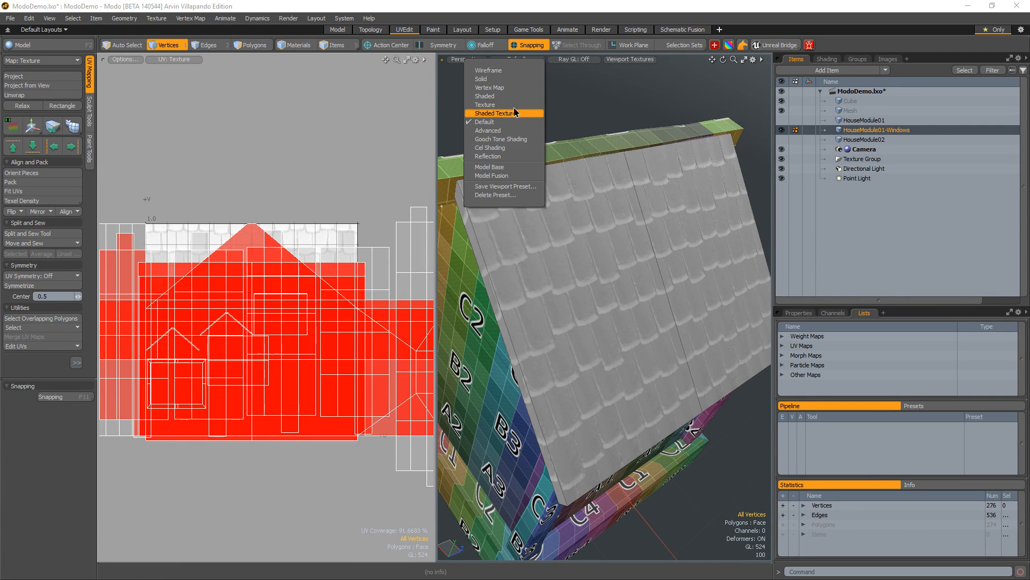
left_click(513, 129)
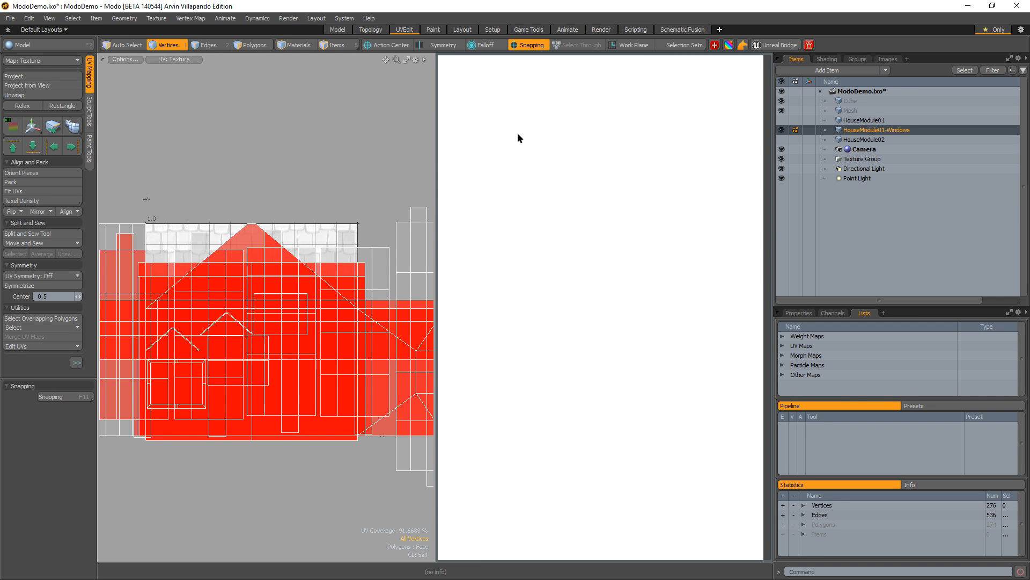
mouse_move(520, 138)
left_mouse_down("alt")
mouse_move(597, 161)
mouse_move(690, 230)
mouse_move(663, 188)
mouse_move(668, 252)
mouse_move(720, 202)
mouse_move(621, 212)
mouse_move(819, 331)
mouse_move(722, 353)
mouse_move(524, 267)
left_mouse_up("alt")
- Place the brick_guiStoneCarved maps in the Wall material and set the base color map's effect to Unreal Base Color
left_click(827, 59)
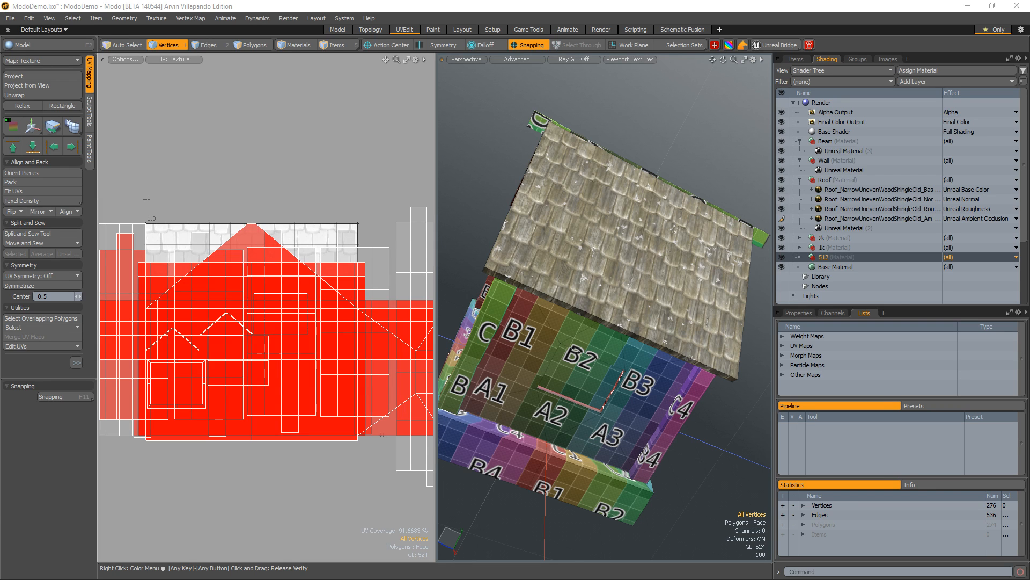
left_click(826, 161)
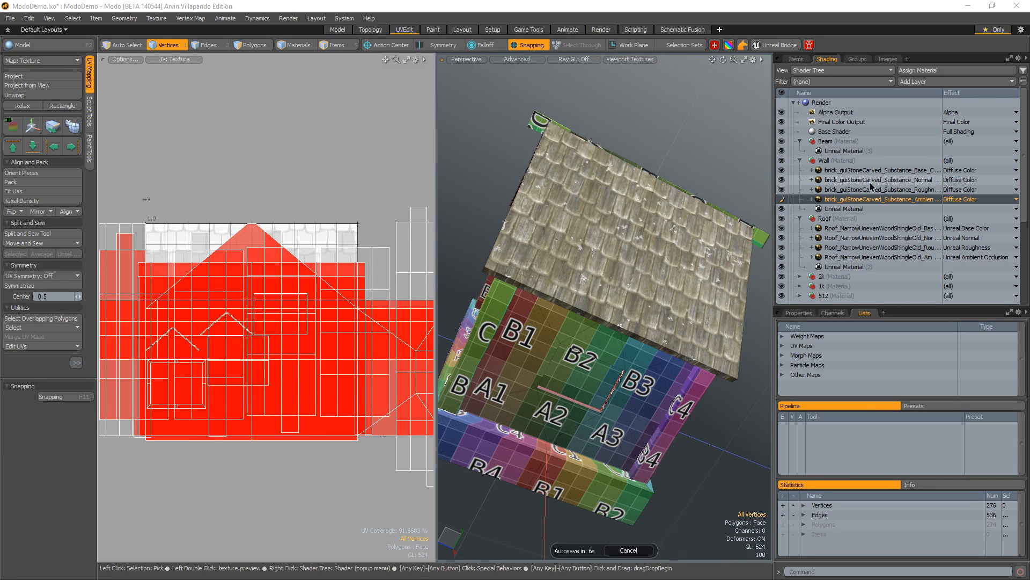
left_click(958, 171)
mouse_move(954, 271)
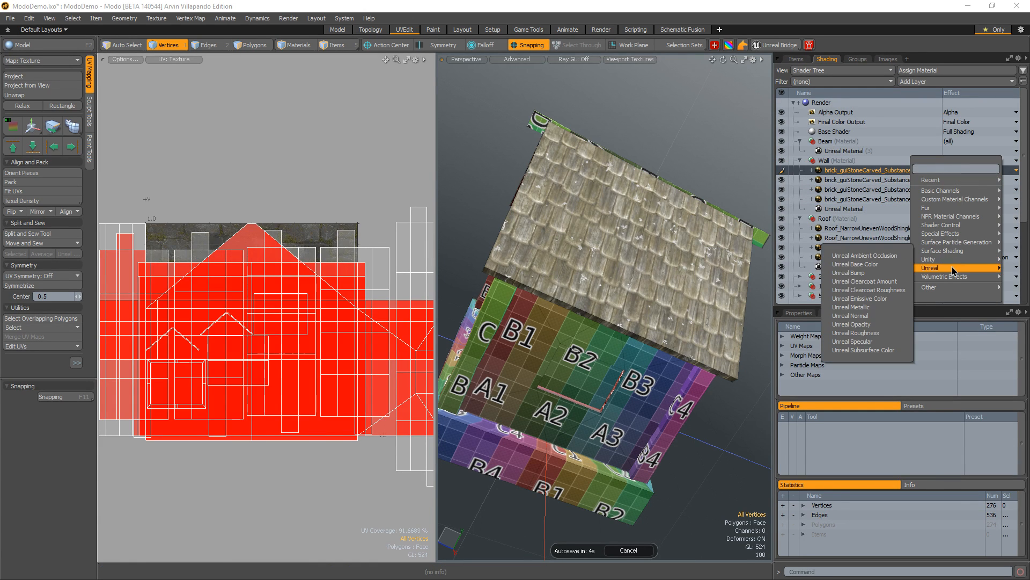
left_click(874, 264)
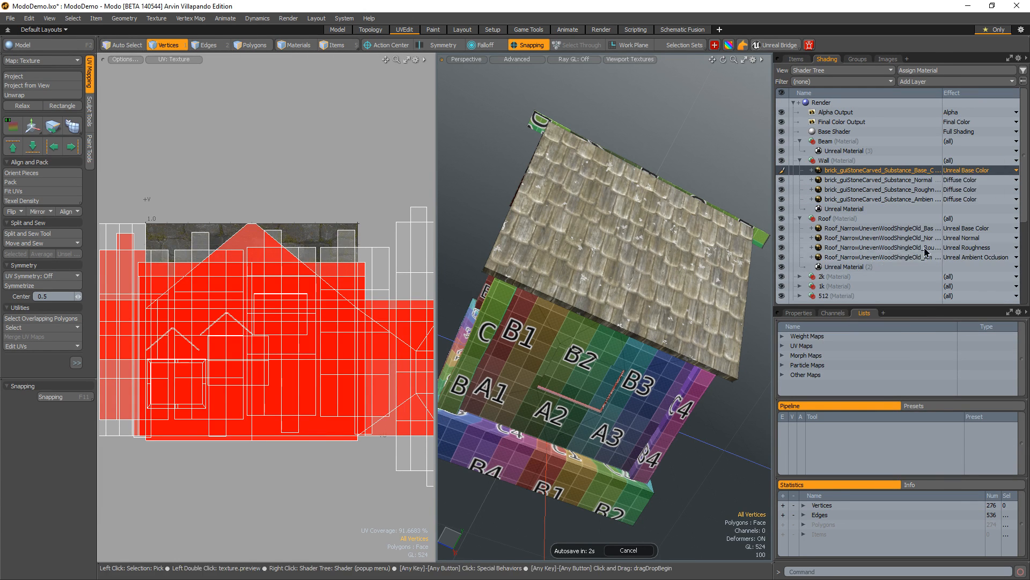
- Set the effect of the Wall material's brick normal map to Unreal Normal
left_click(971, 178)
left_click(958, 277)
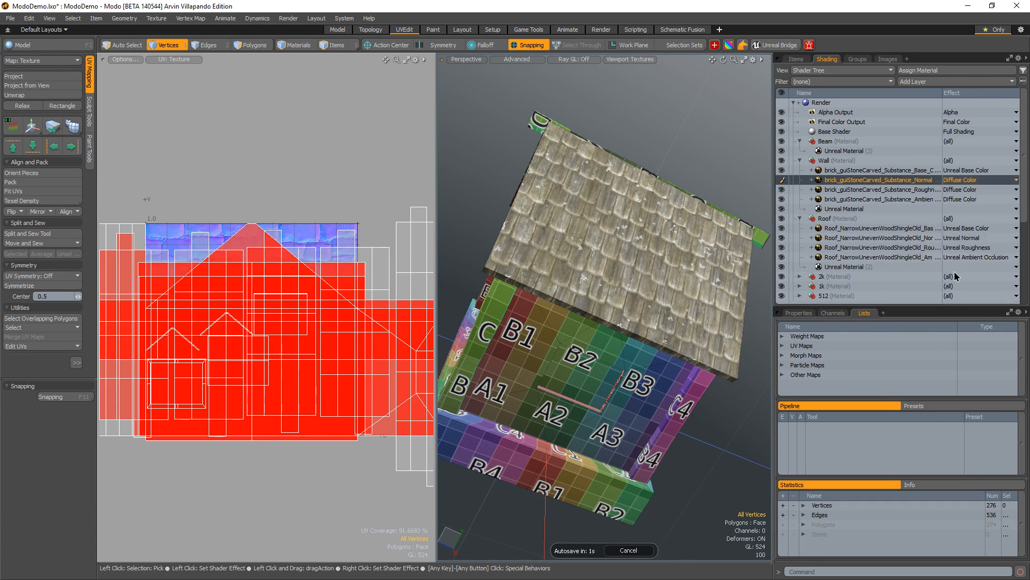
left_click(970, 187)
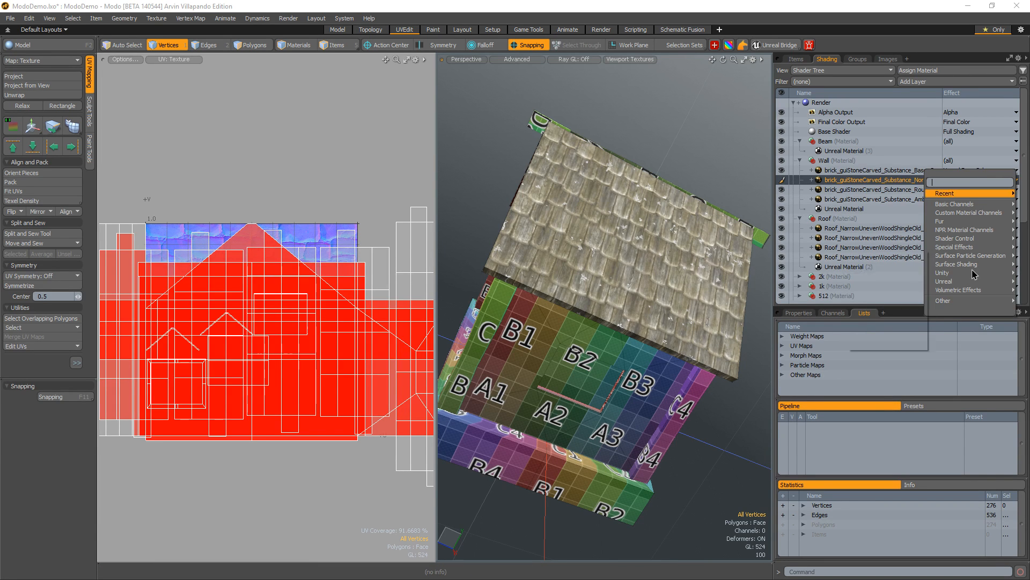
mouse_move(961, 281)
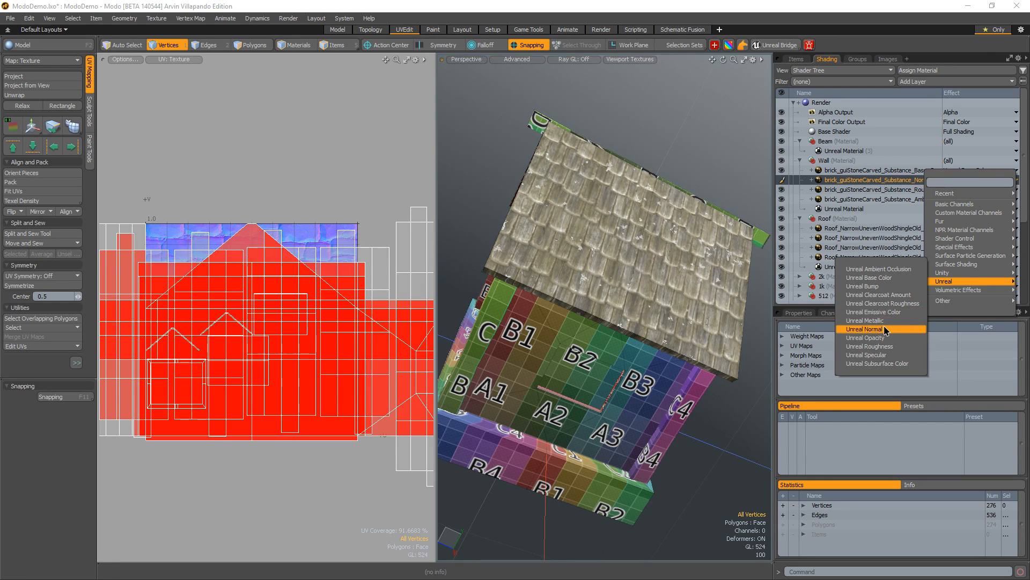
left_click(864, 329)
left_click(483, 265)
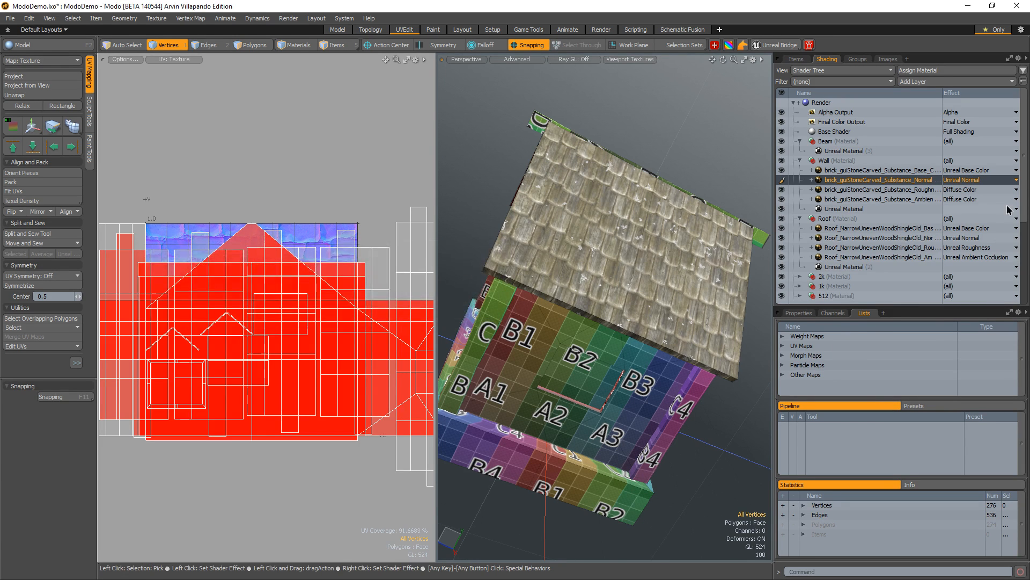
- Set the Wall's brick roughness map to Unreal Roughness and its ambient occlusion map to Unreal Ambient Occlusion
left_click(984, 192)
mouse_move(970, 297)
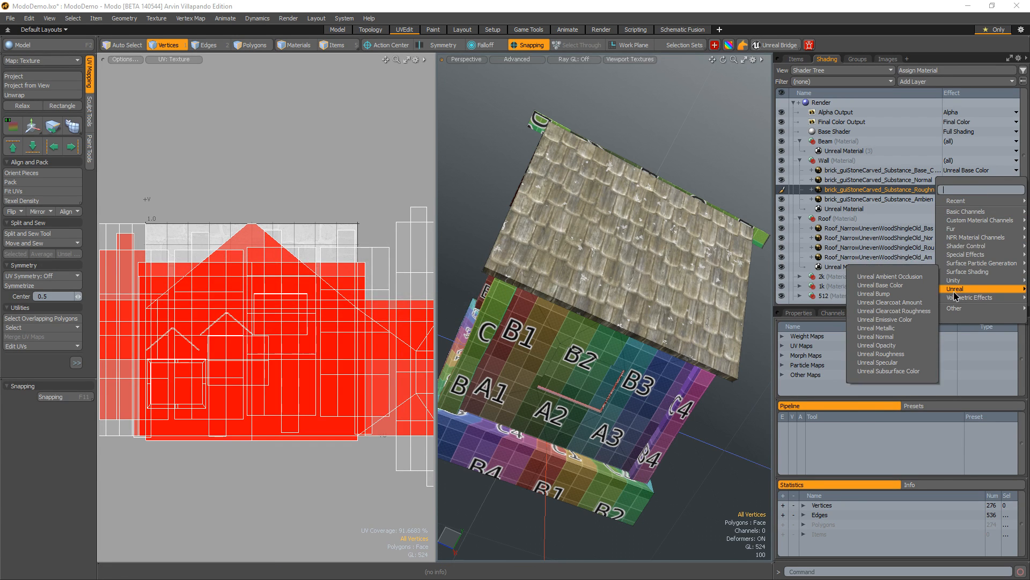
left_click(902, 355)
left_click(972, 204)
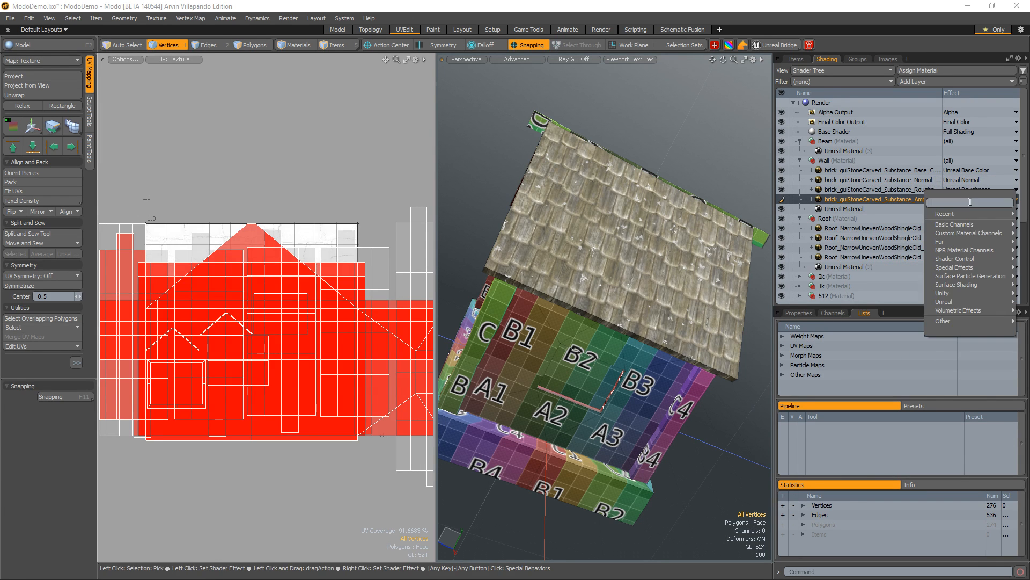
mouse_move(960, 302)
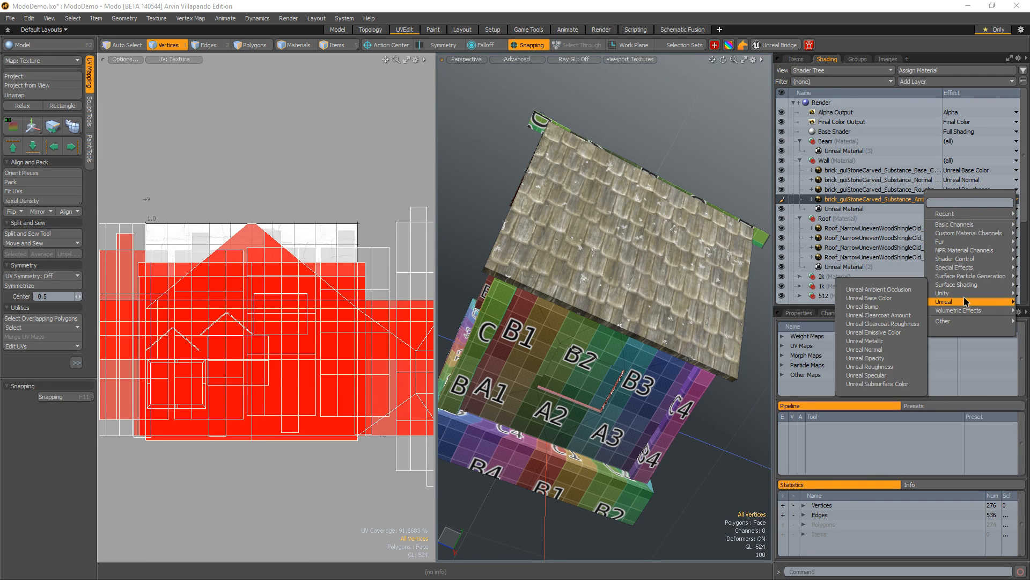
left_click(878, 289)
- Select the house's gable and side wall polygons, including those around the window openings
left_click_drag(540, 224, 602, 284, "alt")
key("3")
left_click(665, 305)
left_click(597, 232, "shift")
left_click_drag(602, 241, 572, 275, "alt")
left_click(571, 307, "shift")
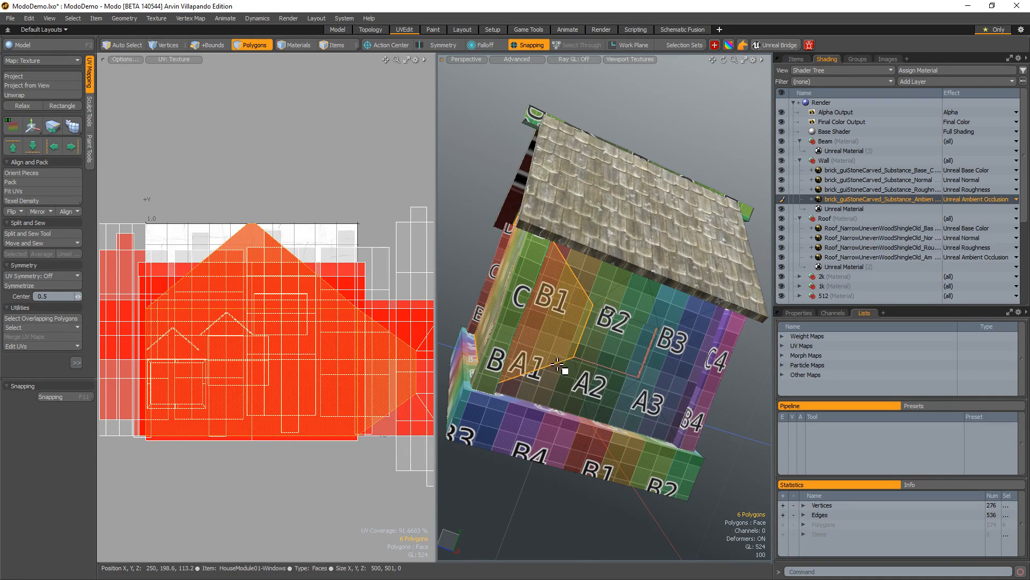
mouse_move(559, 367)
left_mouse_down("shift")
mouse_move(641, 397)
mouse_move(671, 353)
mouse_move(666, 303)
mouse_move(421, 251)
left_mouse_up("shift")
left_click(534, 324, "shift")
left_click(568, 225, "shift")
left_click_drag(568, 224, 394, 274, "alt")
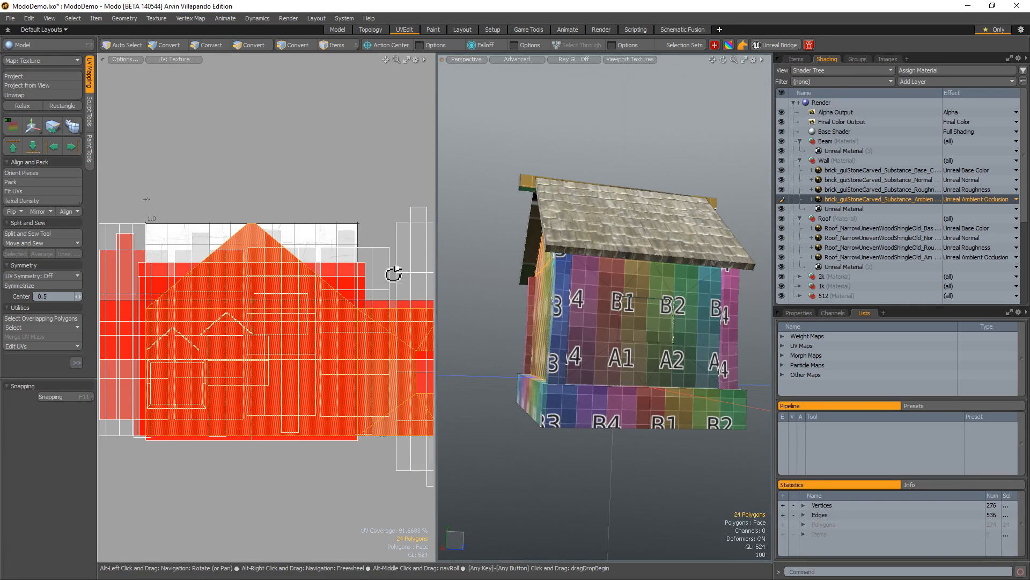
left_click_drag(564, 300, 625, 359, "shift")
mouse_move(700, 301)
left_mouse_down("shift")
mouse_move(616, 290)
mouse_move(607, 303)
left_mouse_up("shift")
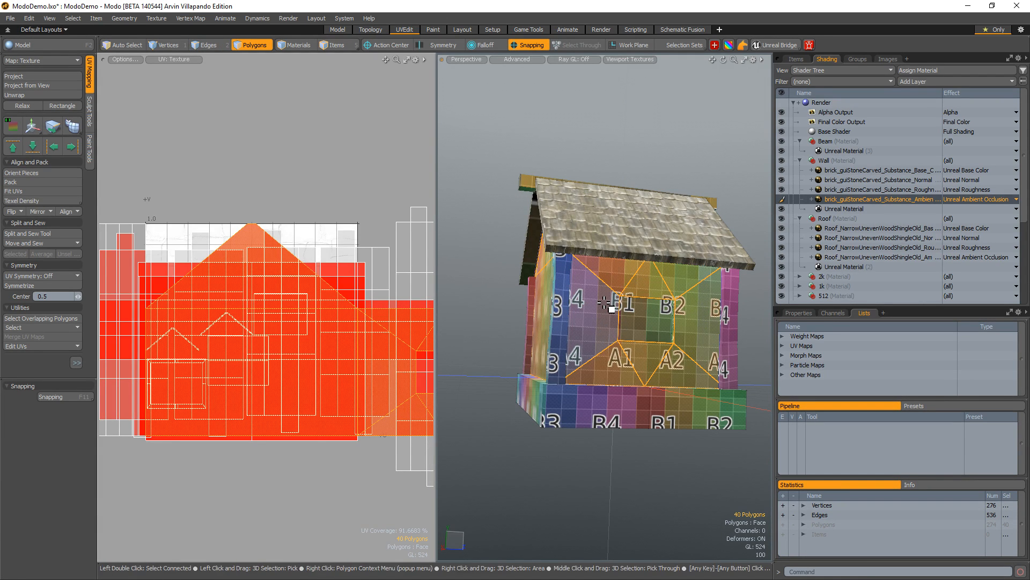
- Assign the existing Wall material to the selected wall polygons and clear the selection
key("m")
left_click(391, 247)
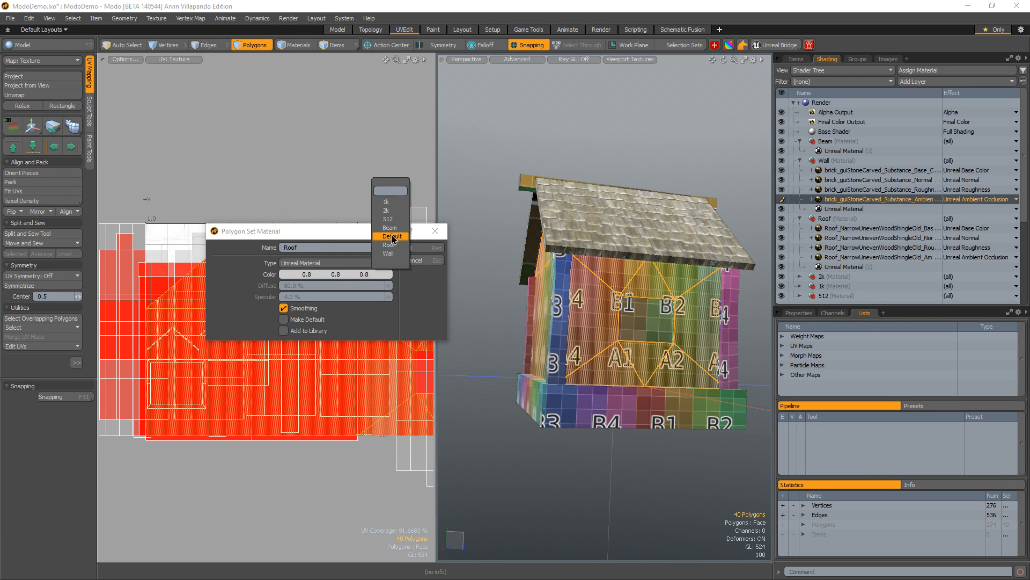
left_click(390, 245)
left_click(422, 249)
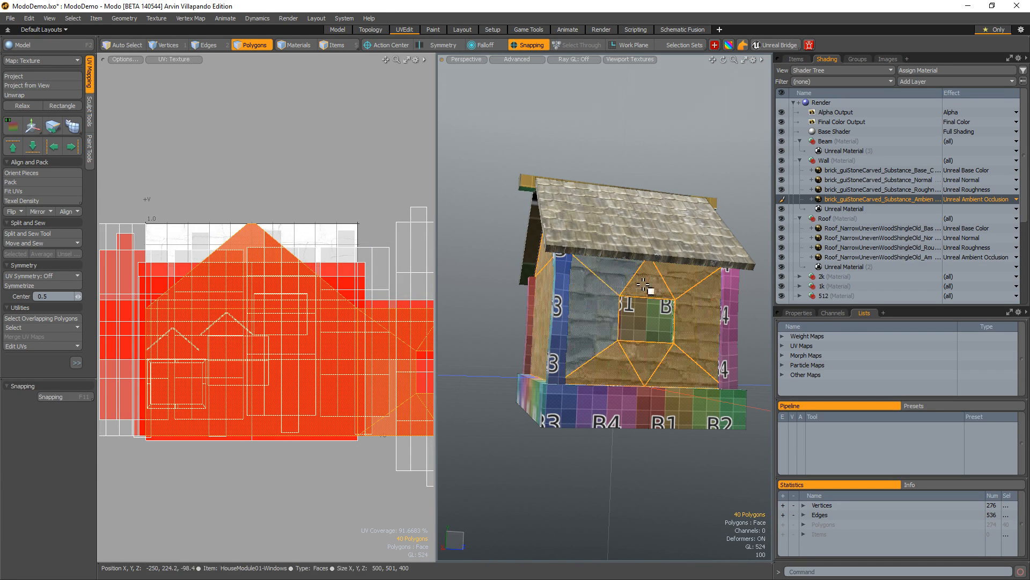
left_click_drag(607, 159, 653, 269, "alt")
key("1")
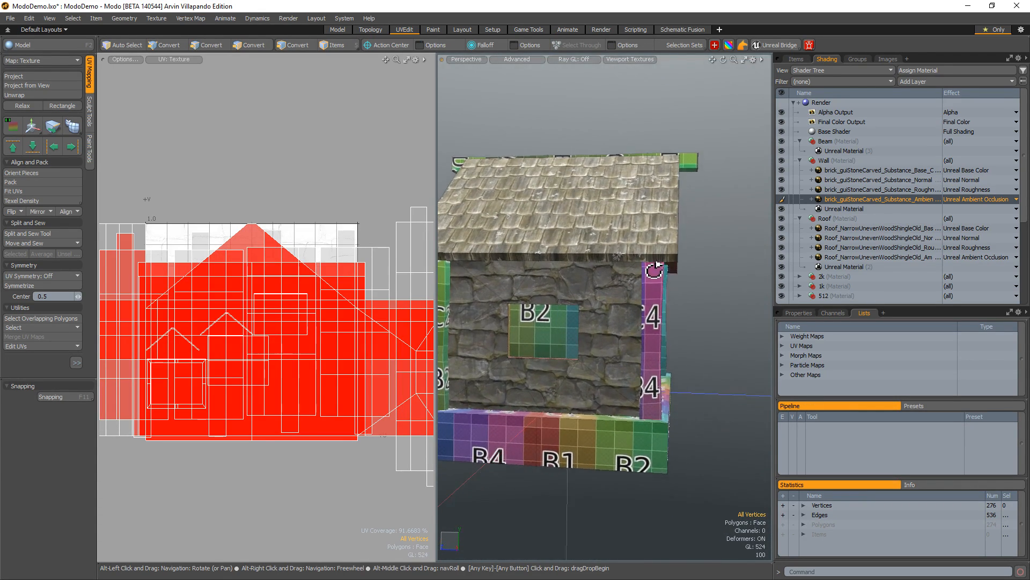
mouse_move(584, 328)
left_mouse_down("ctrl+alt")
mouse_move(648, 301)
mouse_move(600, 330)
left_mouse_up("ctrl+alt")
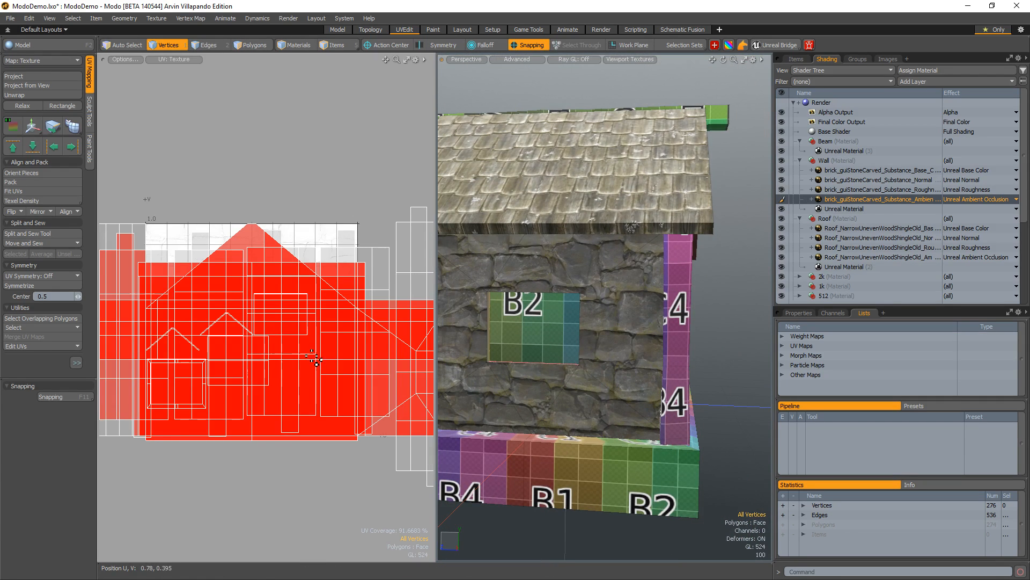
- Isolate the stone wall polygons by hiding the rest of the house mesh
key("3")
double_click(586, 309)
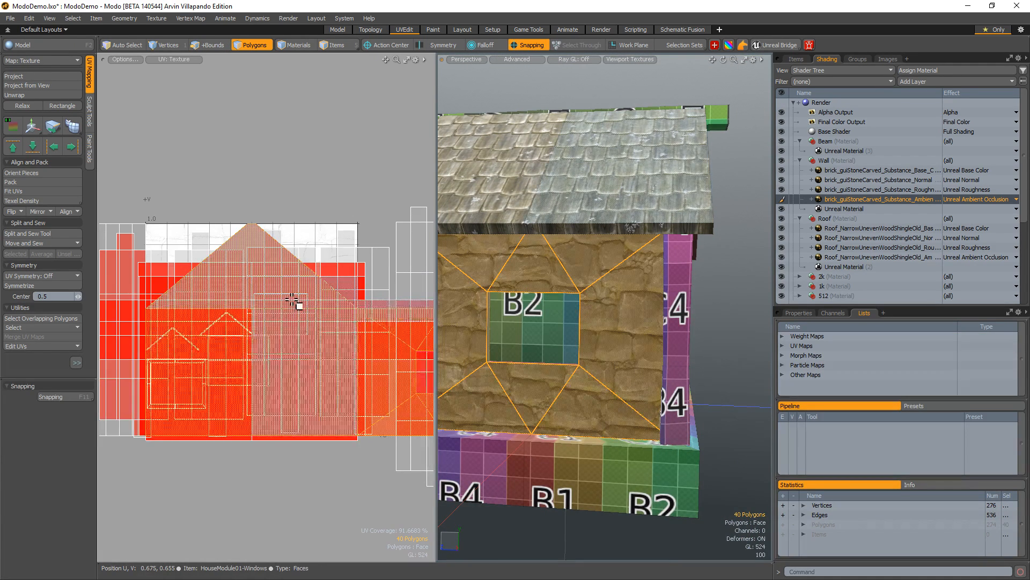
key("shift+h")
left_click_drag(626, 304, 523, 302, "alt")
left_click_drag(380, 314, 262, 287, "alt")
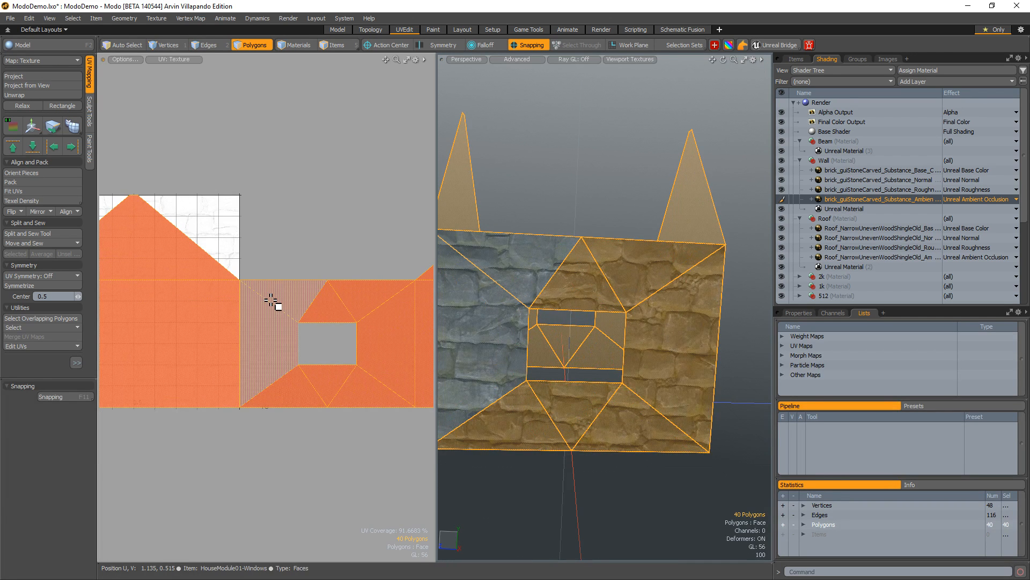
- Examine which wall faces around the window openings correspond to the polygons in the wall's UV layout
left_click(271, 301)
left_click(299, 289)
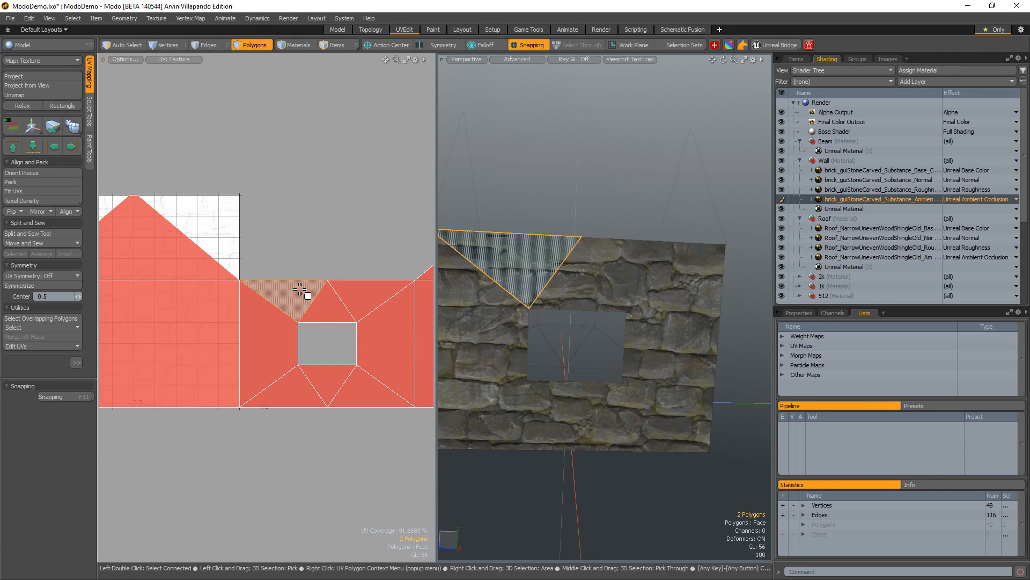
left_click(269, 391)
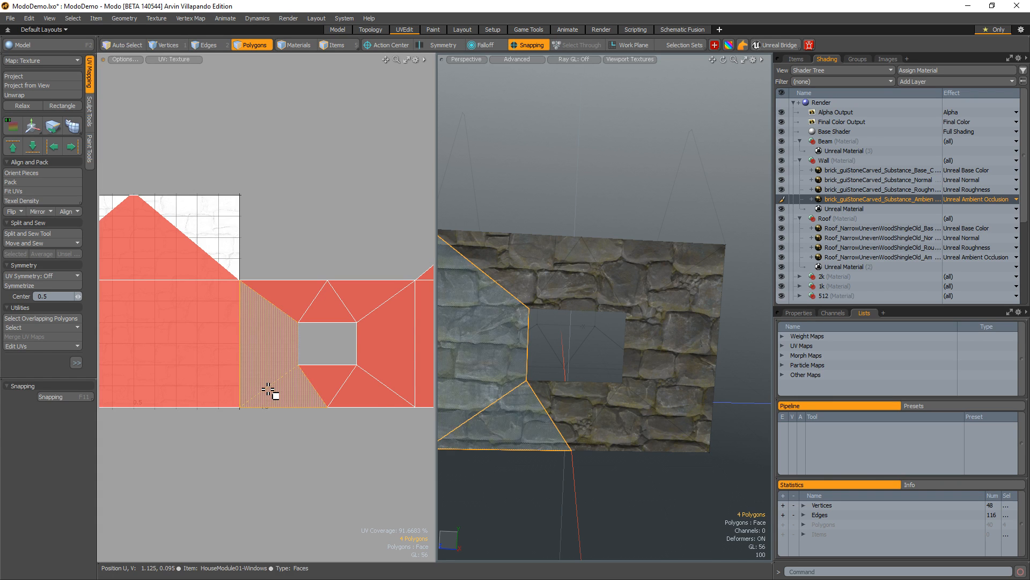
left_click(384, 326)
left_click(373, 302)
left_click_drag(393, 348, 277, 364, "alt+shift")
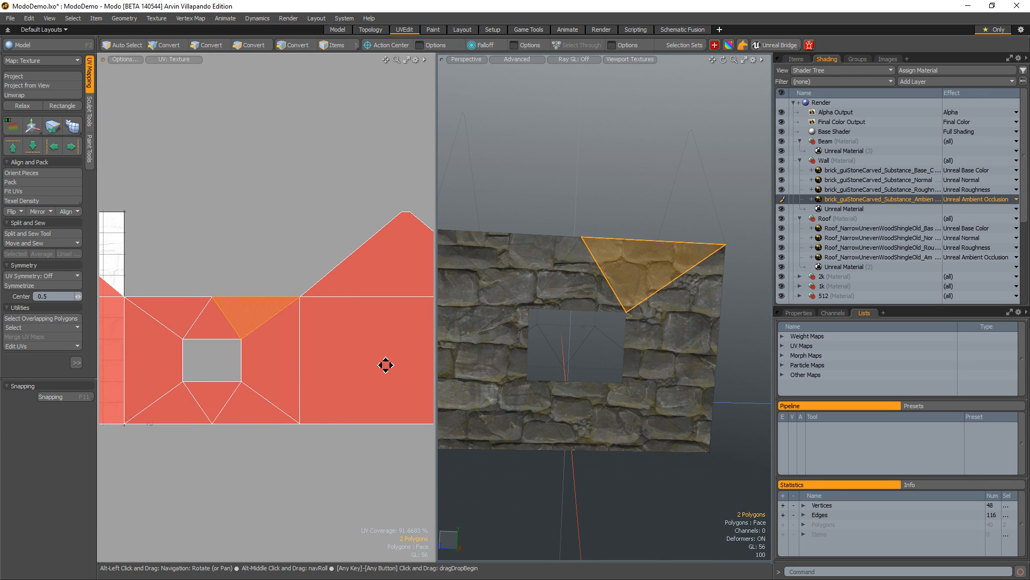
left_click_drag(382, 346, 167, 322, "alt+shift")
left_click(340, 288)
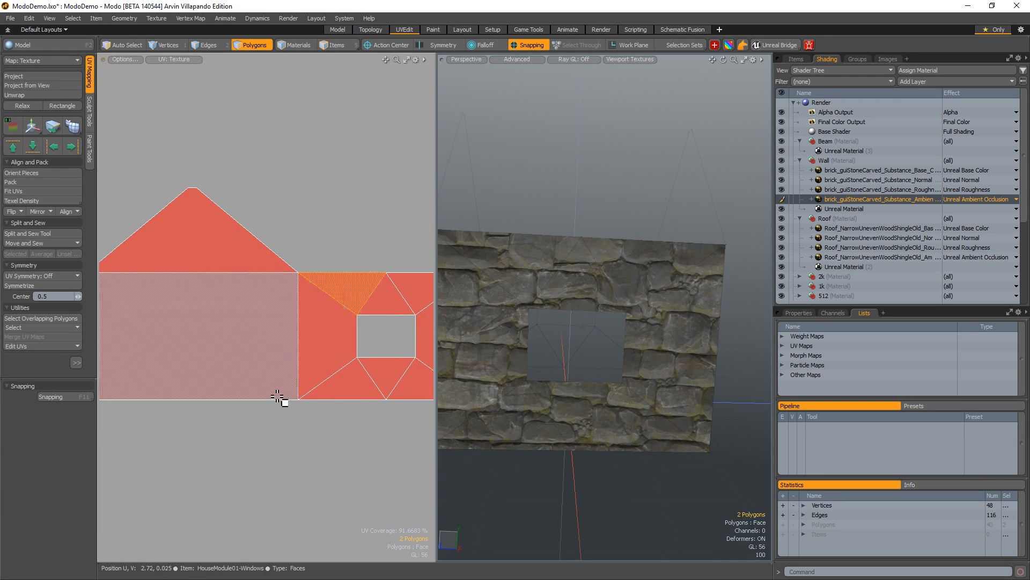
left_click(355, 326)
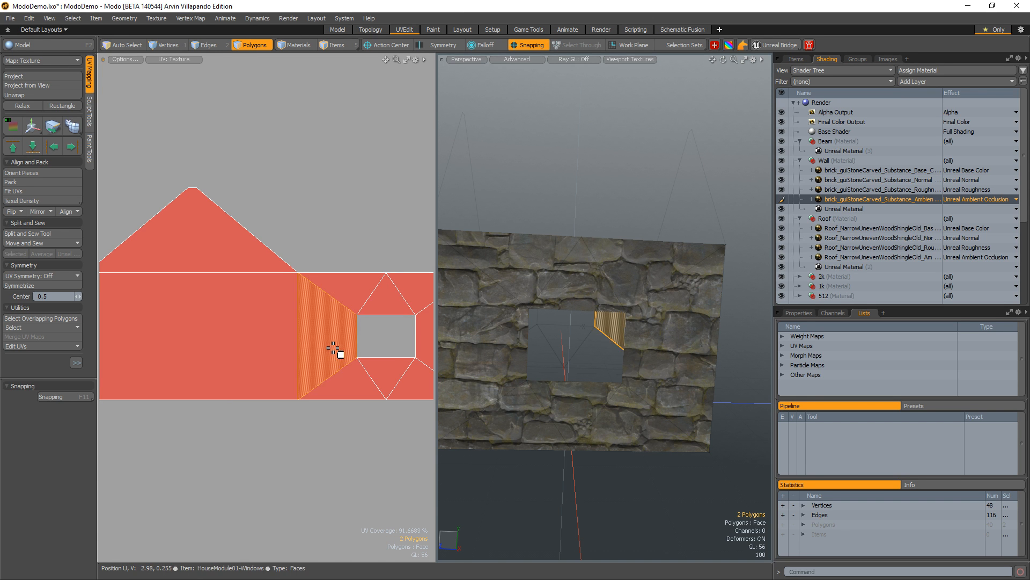
left_click(340, 382, "shift")
left_click_drag(672, 363, 599, 290, "alt")
left_click(610, 254)
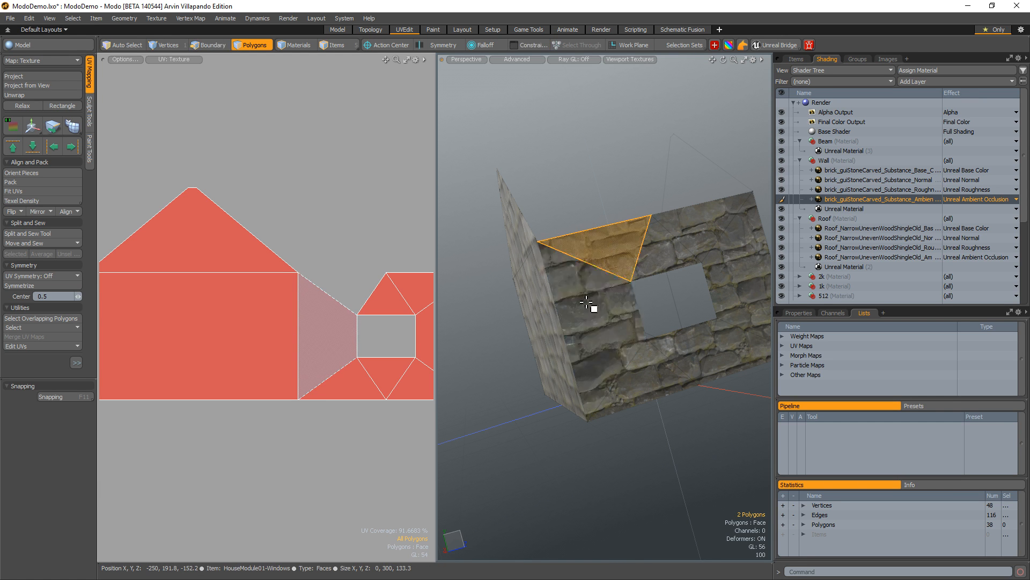
- Clear the selection, unhide the rest of the house mesh and inspect the textured walls and roof
key("1")
key("u")
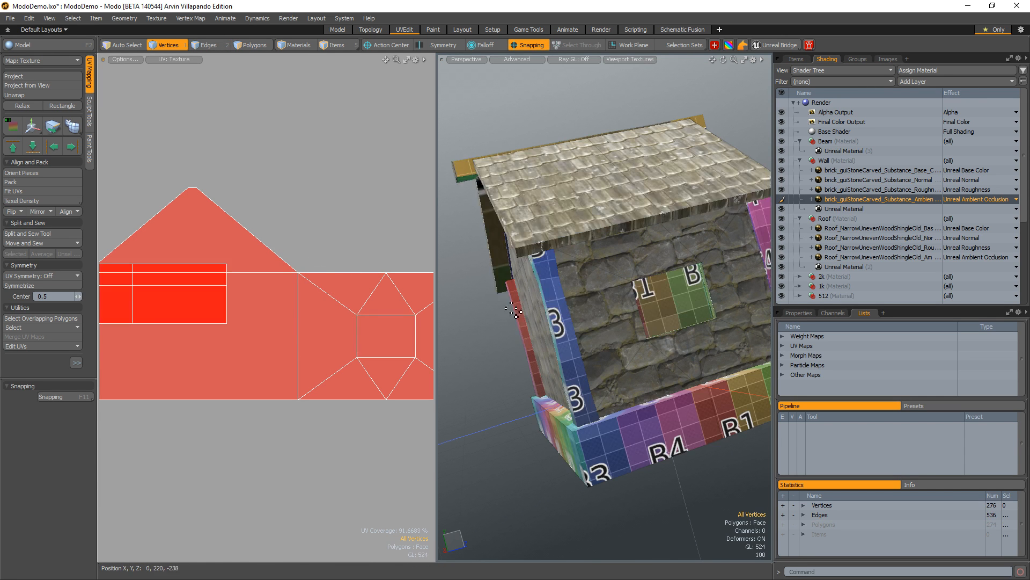
left_click_drag(596, 265, 682, 285, "alt")
left_click_drag(681, 285, 634, 324, "ctrl+alt")
left_click_drag(536, 305, 554, 327, "alt")
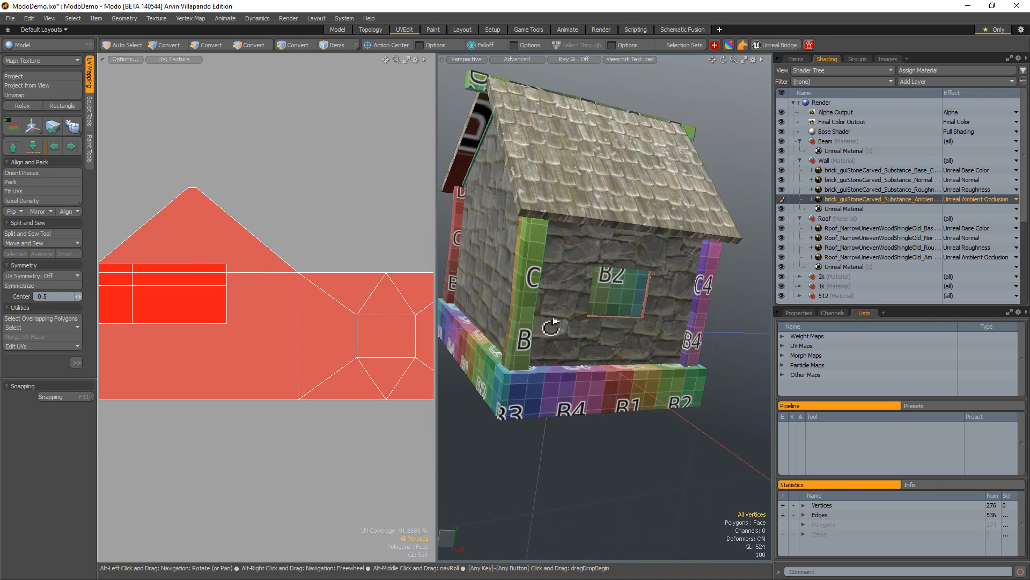
- Try to assign the existing Wall material to the polygons of the window opening panels
key("3")
left_click_drag(637, 299, 793, 364, "alt")
left_click_drag(477, 292, 600, 305, "alt")
left_click(660, 276, "shift")
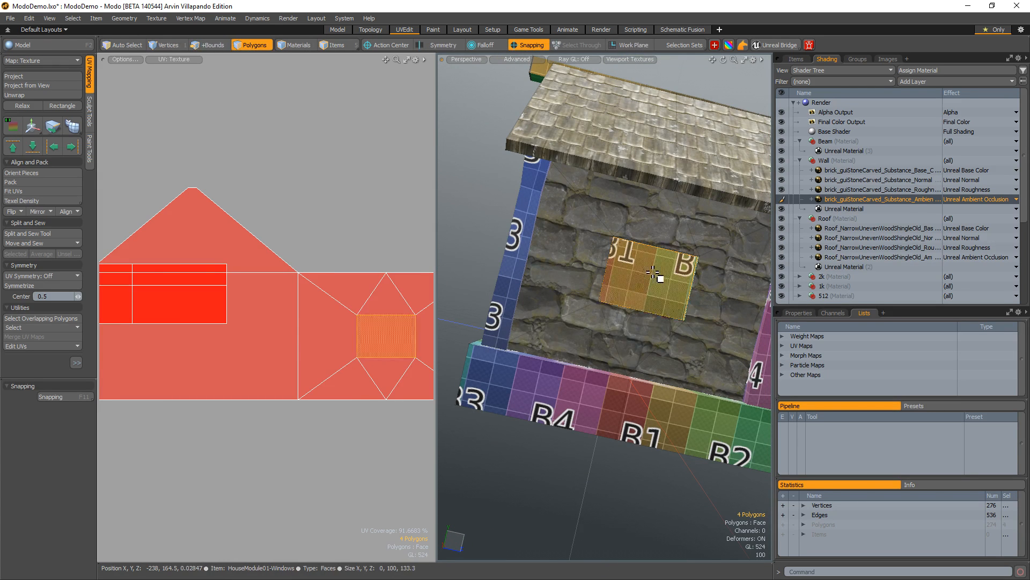
key("m")
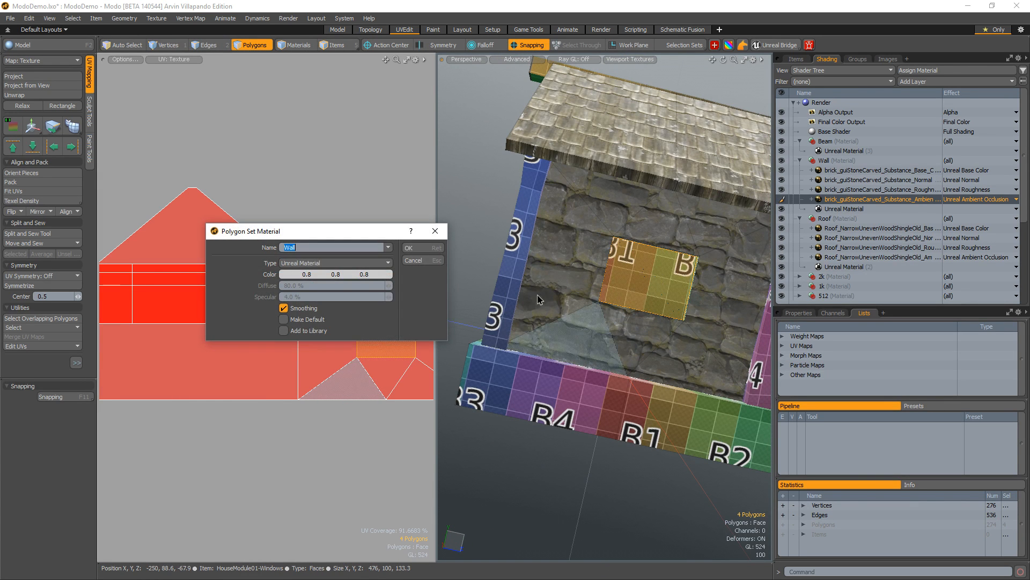
left_click(413, 248)
key("1")
key("3")
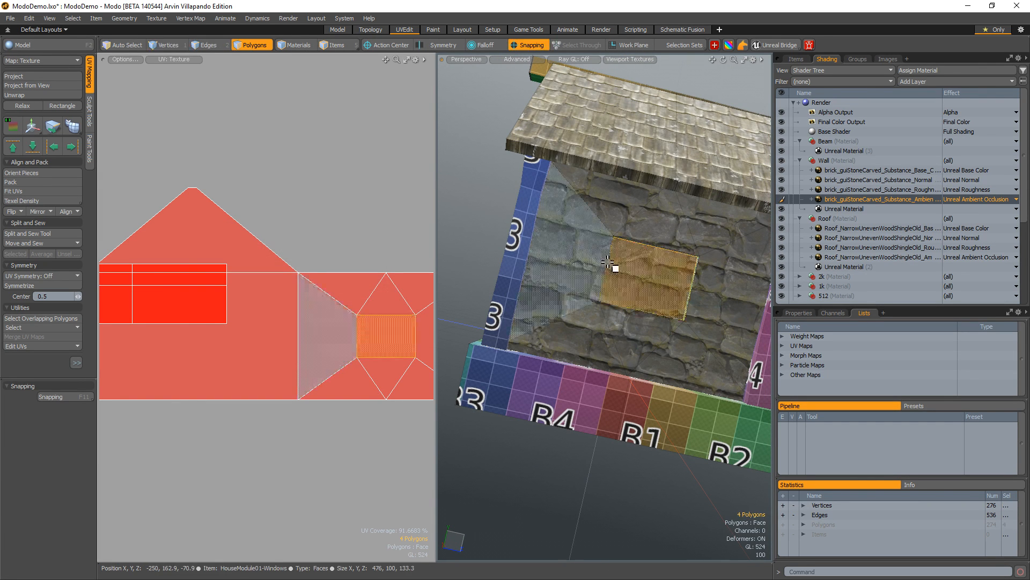
key("ctrl+z")
key("1")
- Assign a new material named Wood to the house's four corner posts and the roof's ridge beam
left_click_drag(700, 246, 621, 288, "alt")
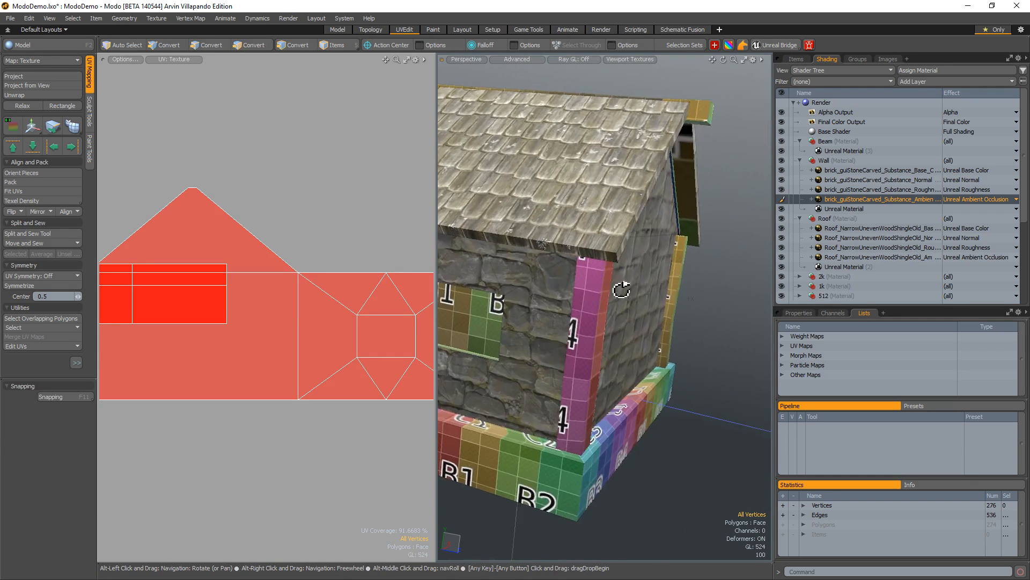
scroll(655, 311, "down", 4)
left_click_drag(678, 324, 666, 349, "alt")
key("3")
double_click(547, 352)
double_click(663, 296, "shift")
double_click(573, 316, "shift")
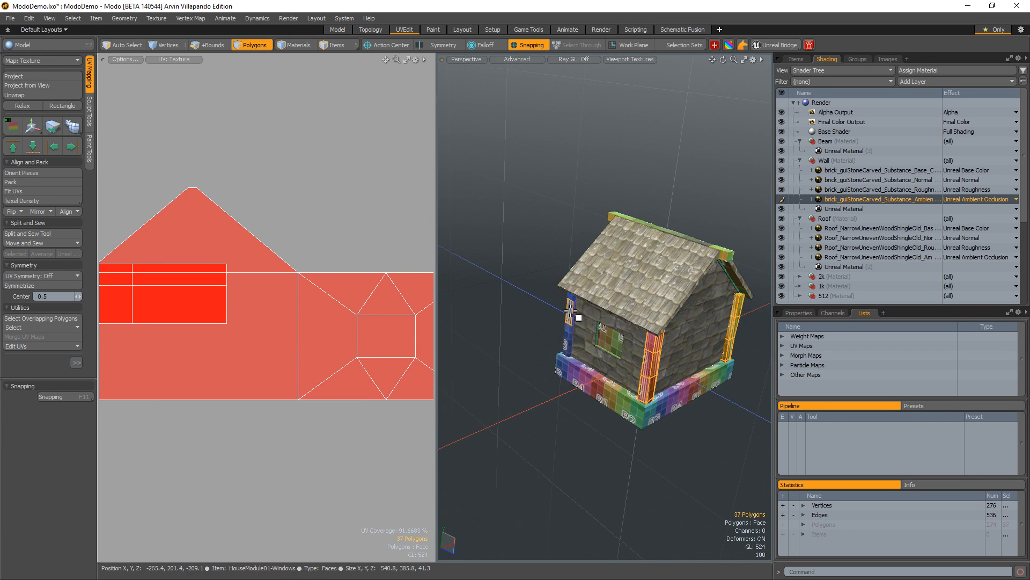
left_click_drag(577, 319, 853, 332, "alt")
double_click(567, 274, "shift")
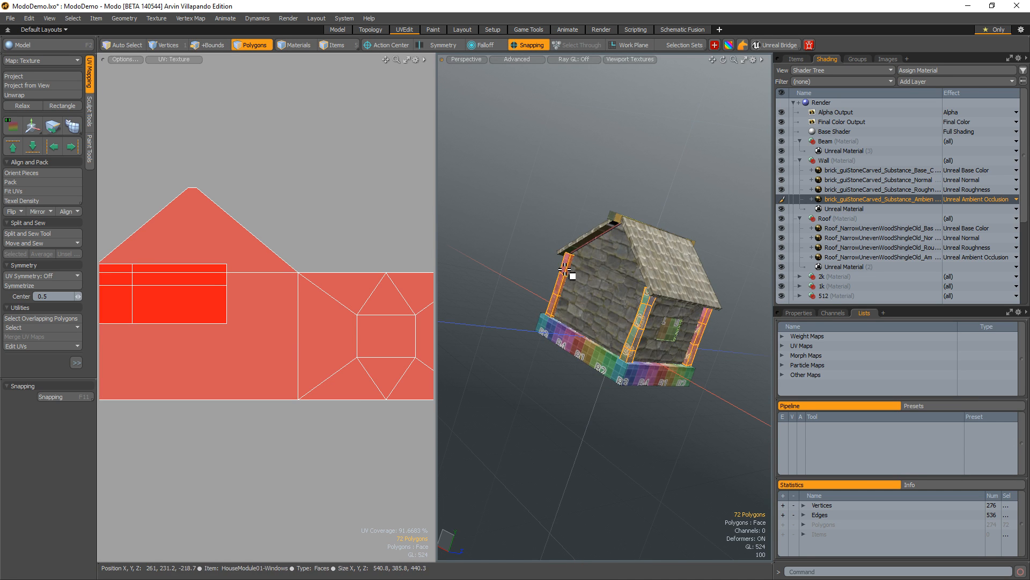
left_click_drag(625, 237, 623, 324, "alt+shift")
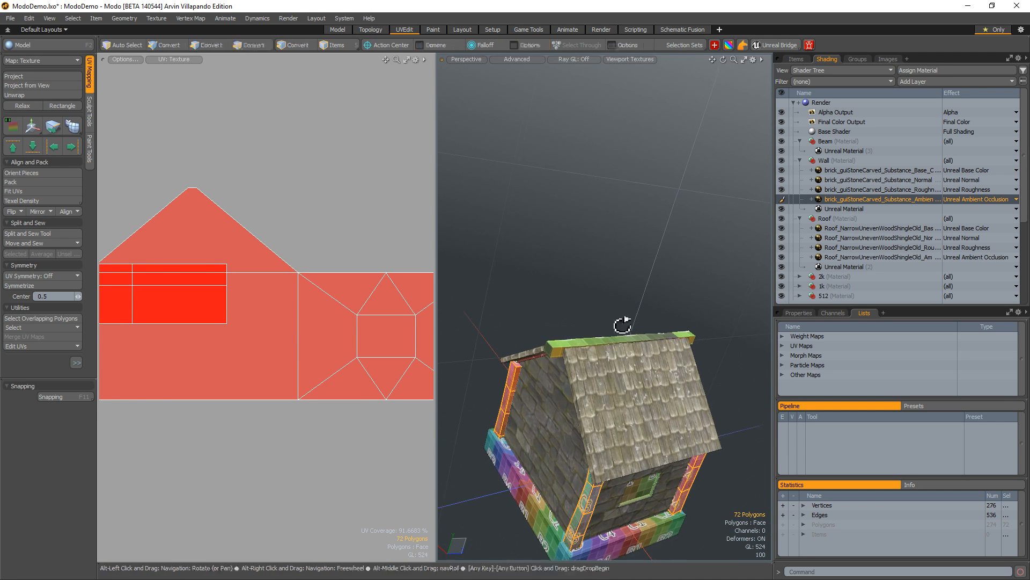
double_click(563, 352, "shift")
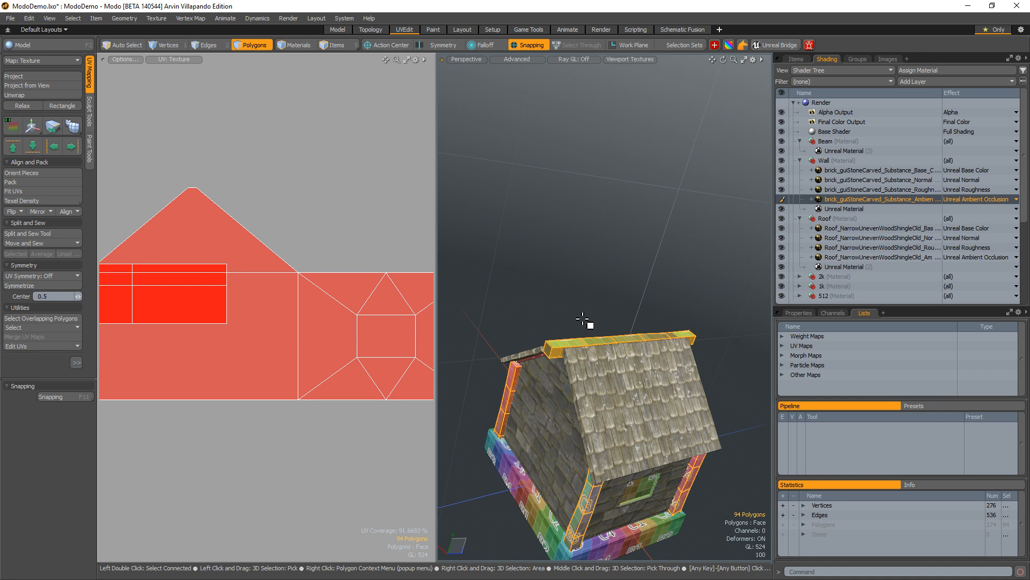
type("mWood")
key("Return")
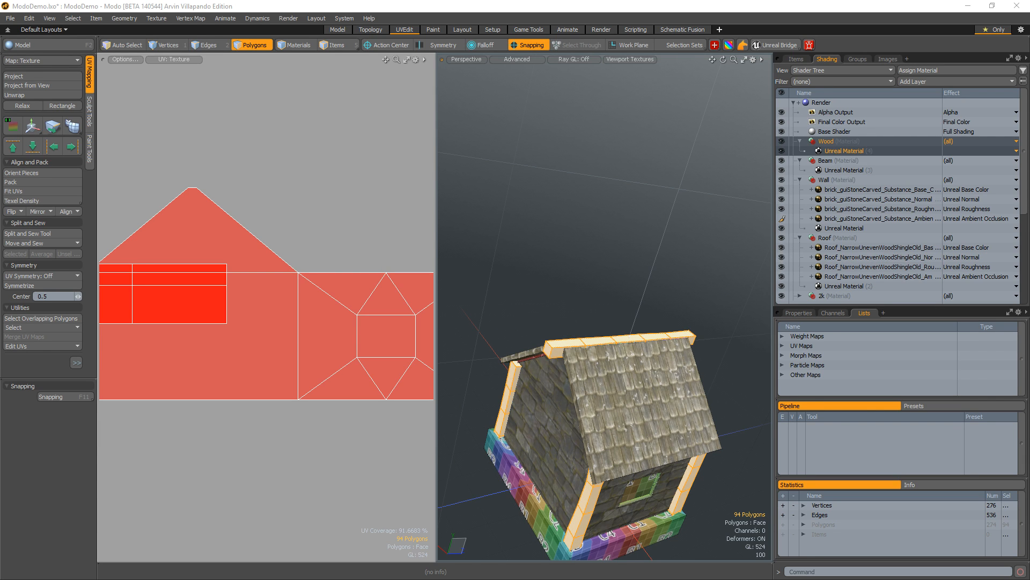
- Add the Wood_DistressedWood images to the Wood material and set the Base_Color map's effect to Unreal Base Color
left_click_drag(665, 246, 869, 143)
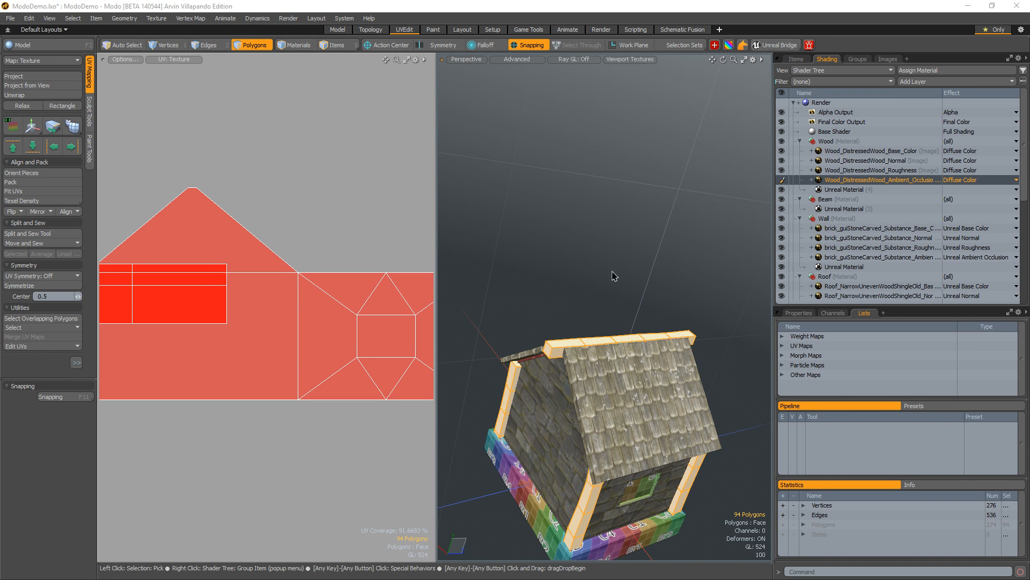
left_click_drag(576, 346, 614, 278, "alt")
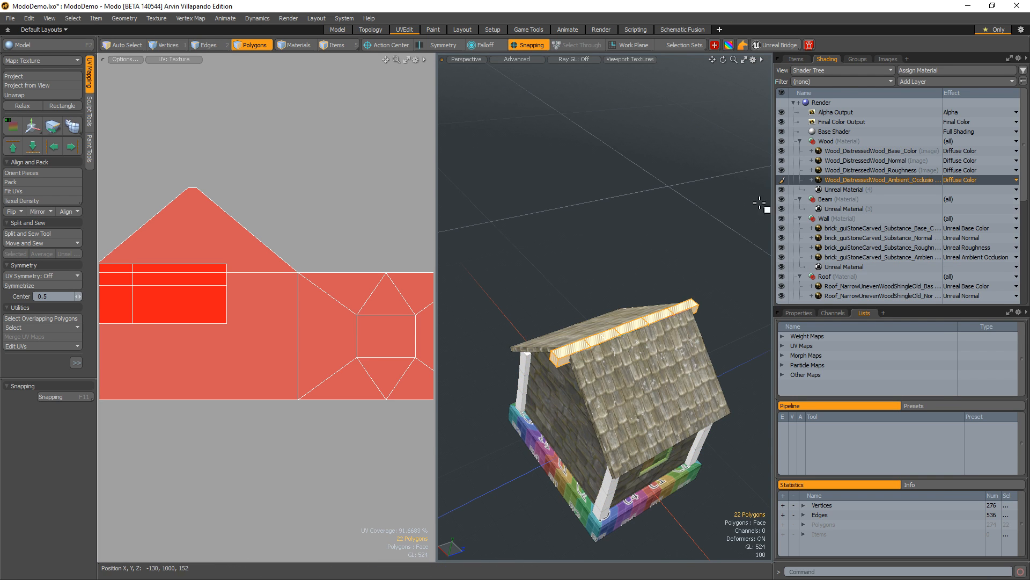
key("1")
left_click(971, 152)
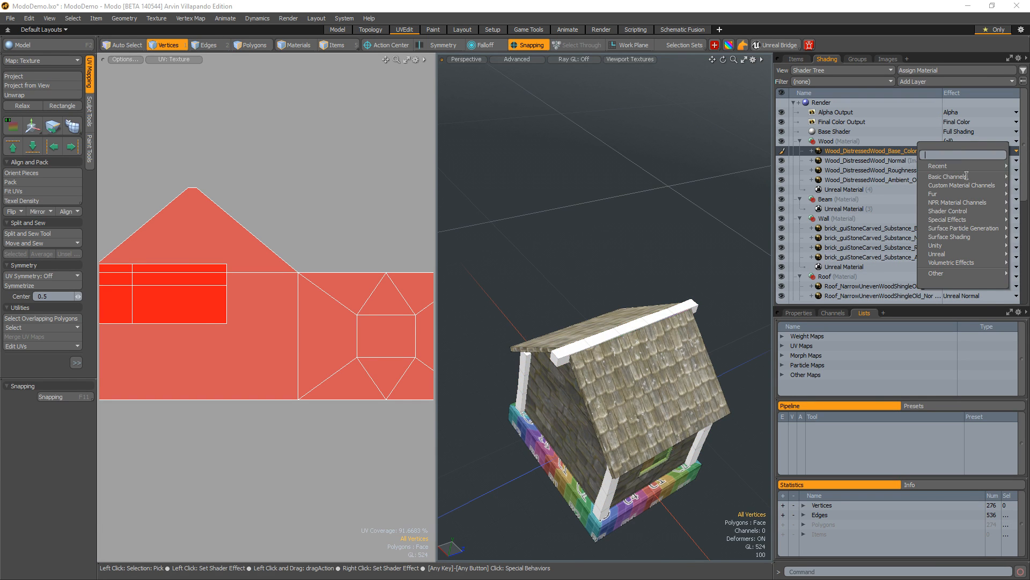
mouse_move(950, 250)
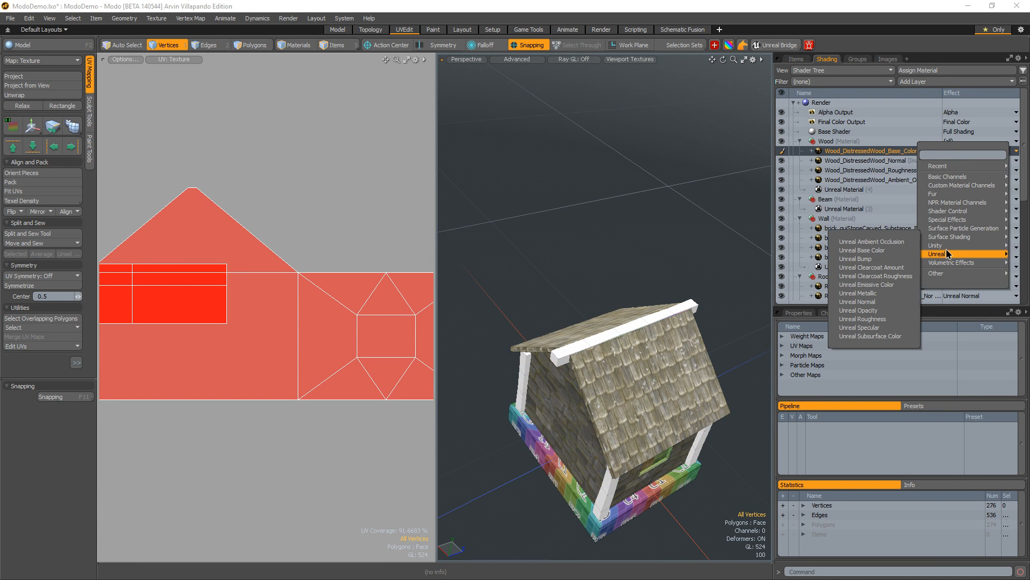
left_click(895, 251)
- Set the Wood_DistressedWood_Normal map's effect to Unreal Normal, removing its color correction and answering "Yes" to all messages like this one
left_click(959, 160)
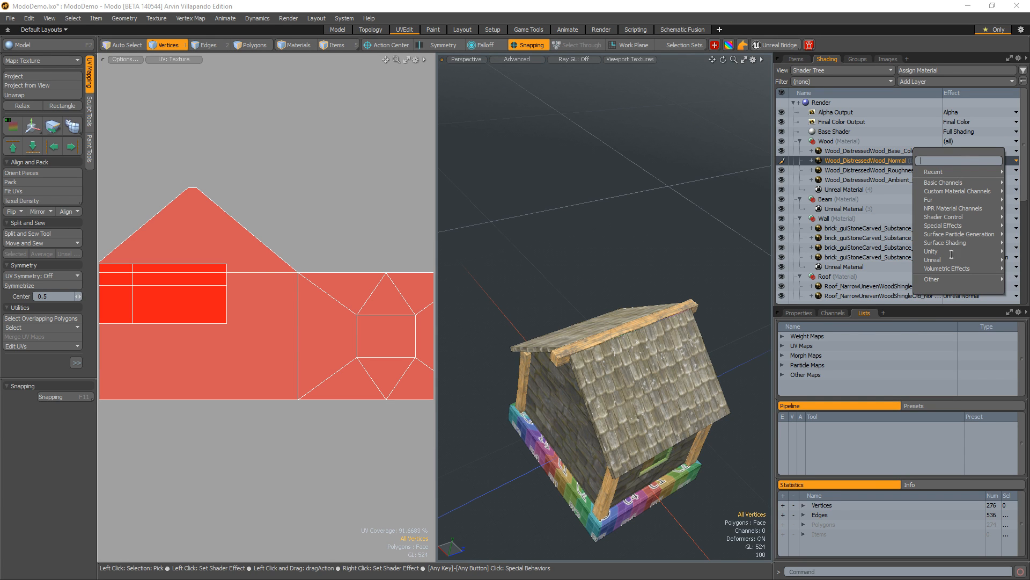
mouse_move(947, 260)
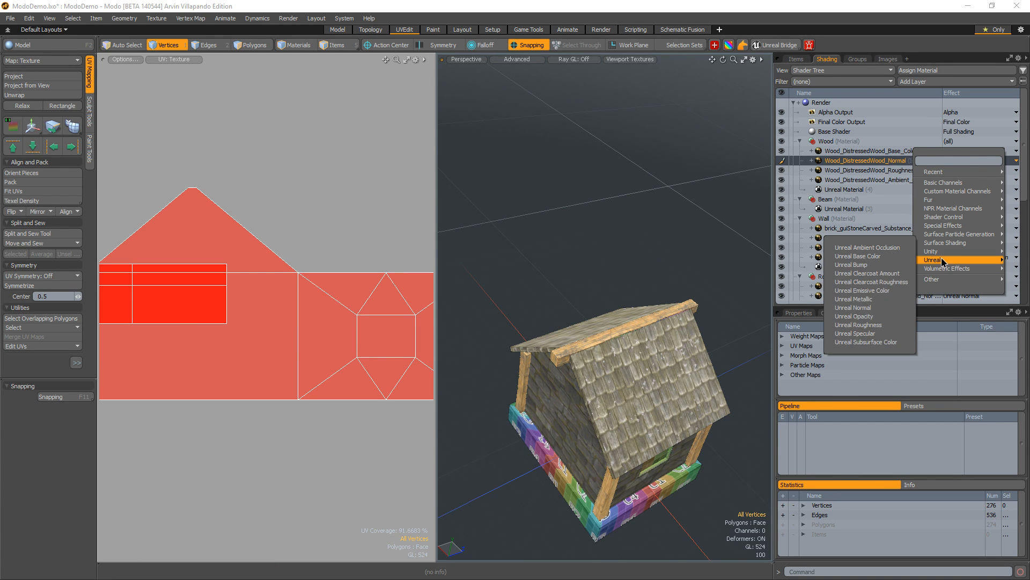
left_click(859, 308)
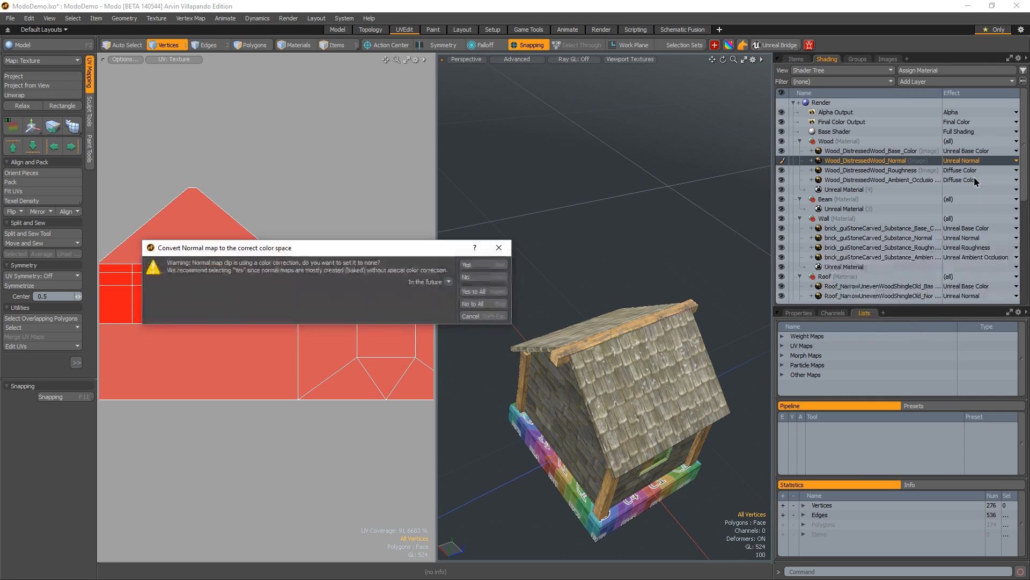
left_click(446, 283)
left_click(437, 295)
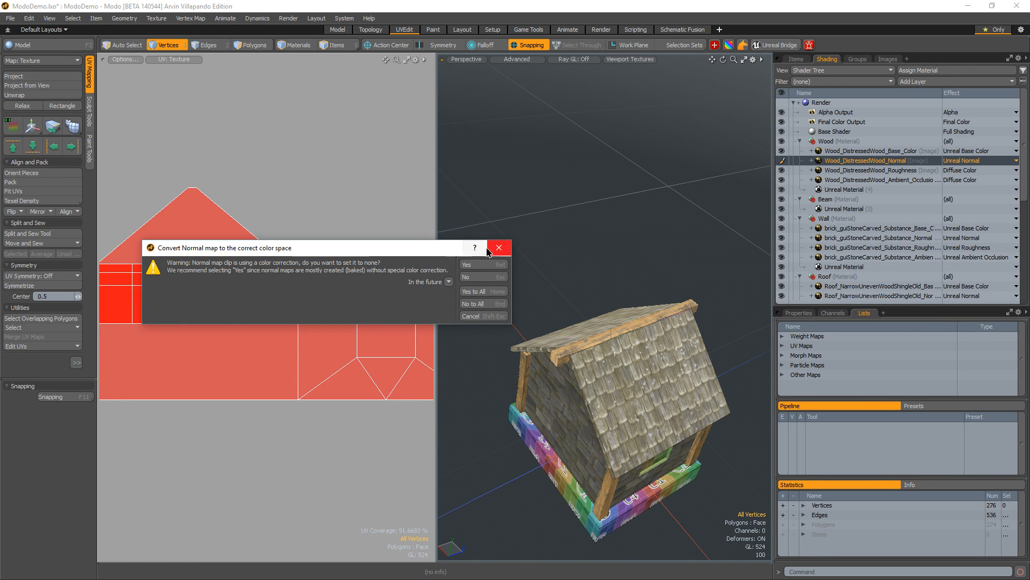
left_click(449, 282)
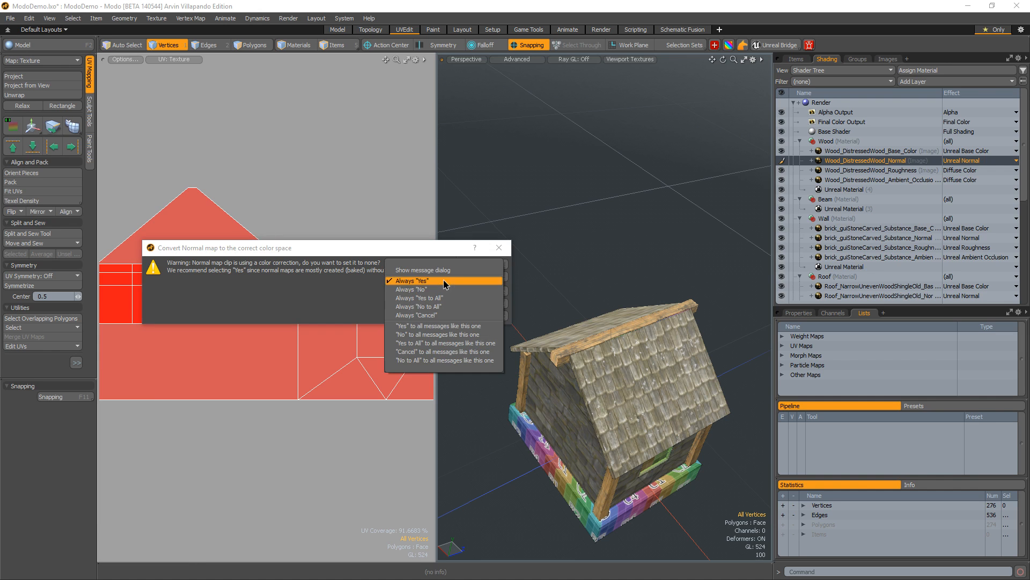
left_click(447, 328)
left_click(491, 265)
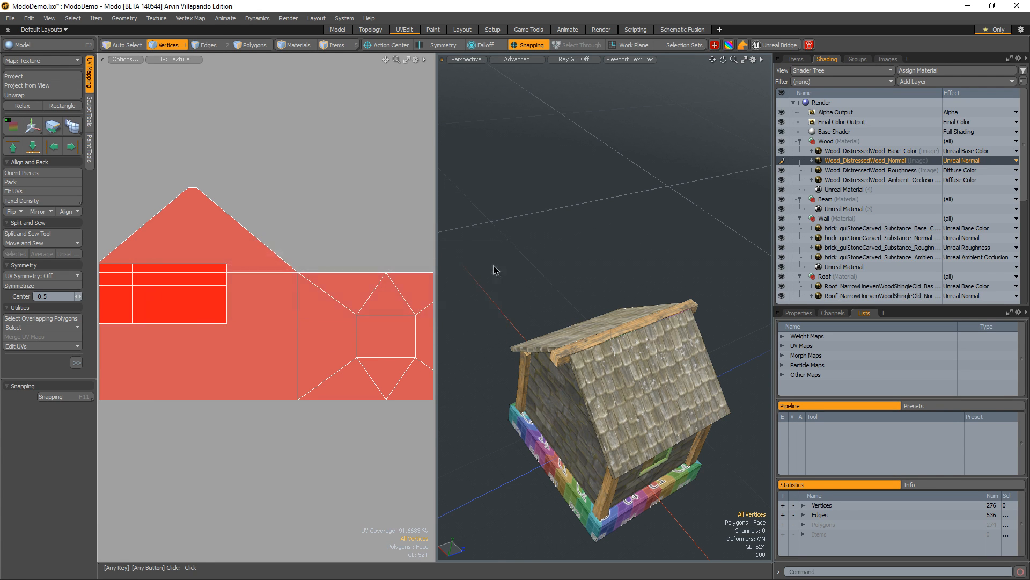
- Set the wood Roughness map's effect to Unreal Roughness and the Ambient Occlusion map's effect to Unreal Ambient Occlusion
left_click(994, 170)
mouse_move(965, 271)
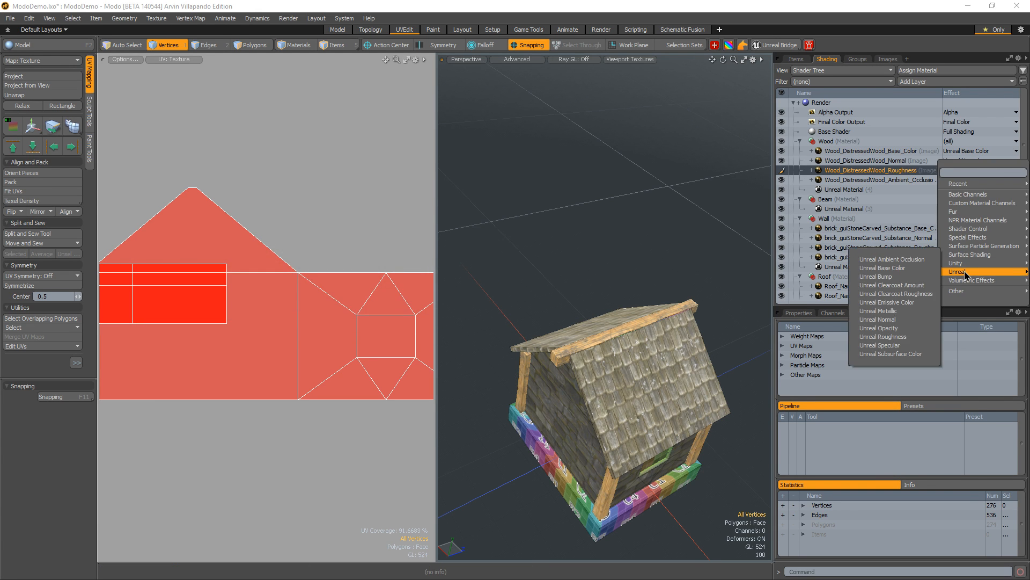
left_click(893, 336)
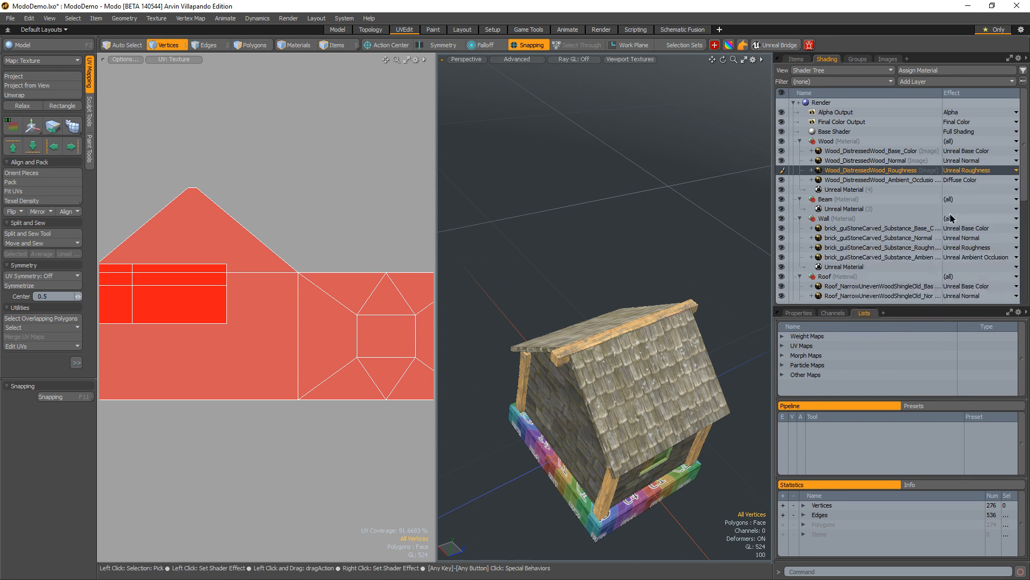
left_click(965, 180)
mouse_move(968, 287)
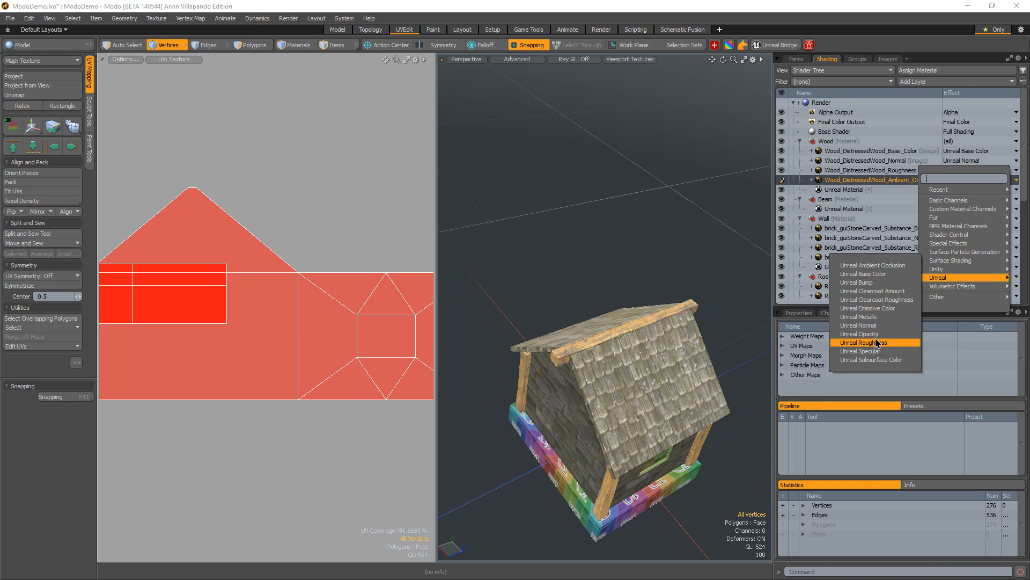
left_click(876, 265)
- Select the connected polygons of the foundation strip around the base of the house
key("2")
left_click_drag(642, 244, 607, 226, "alt")
left_click_drag(607, 226, 558, 236, "ctrl+alt")
left_click_drag(559, 236, 639, 380, "alt")
key("3")
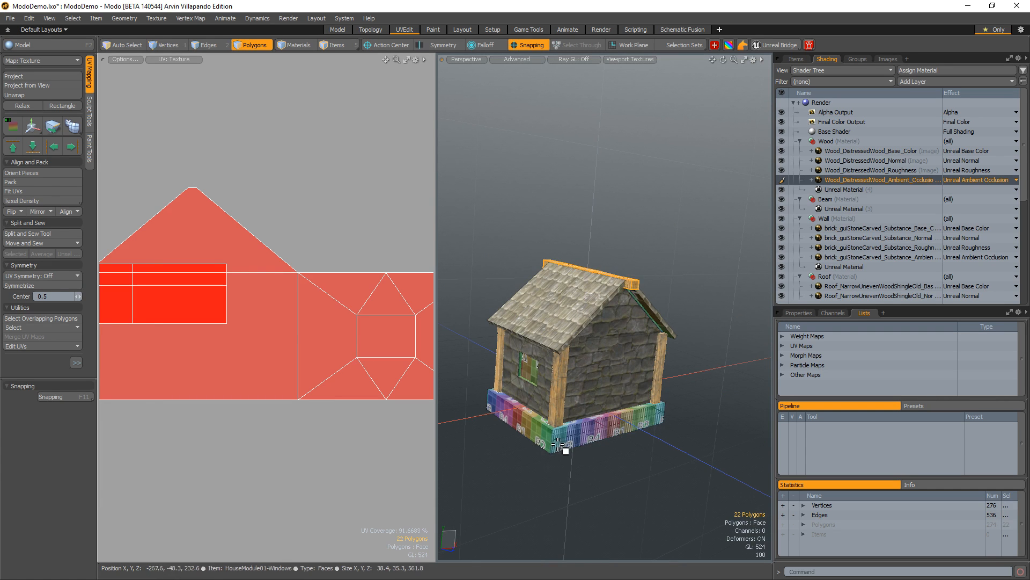
double_click(559, 444)
left_click(528, 428)
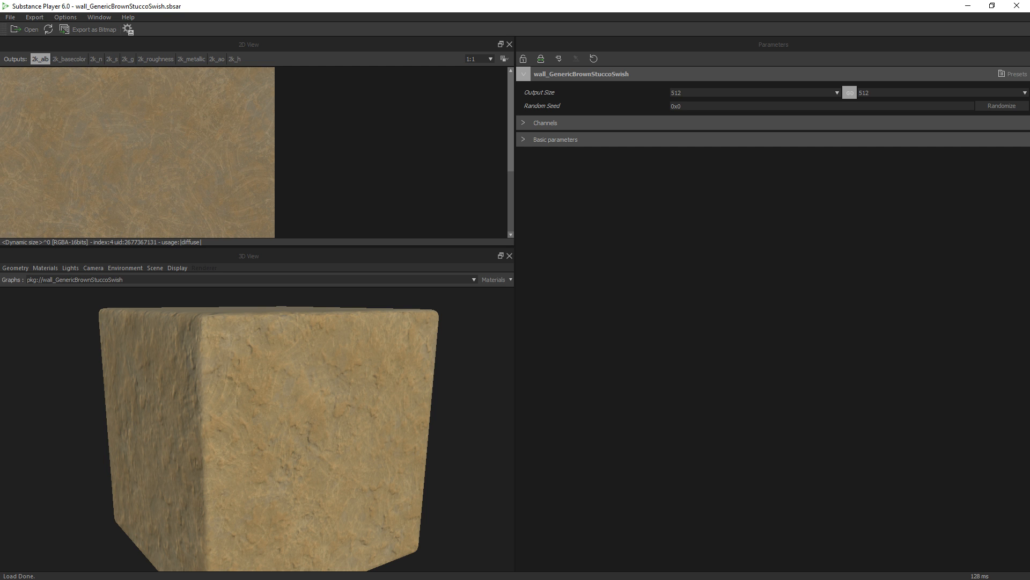
- In Substance Player, set the brown stucco substance's Saturation to 0.437 and Luminosity to 0.455, and inspect it on the preview cube
left_click_drag(294, 355, 252, 333)
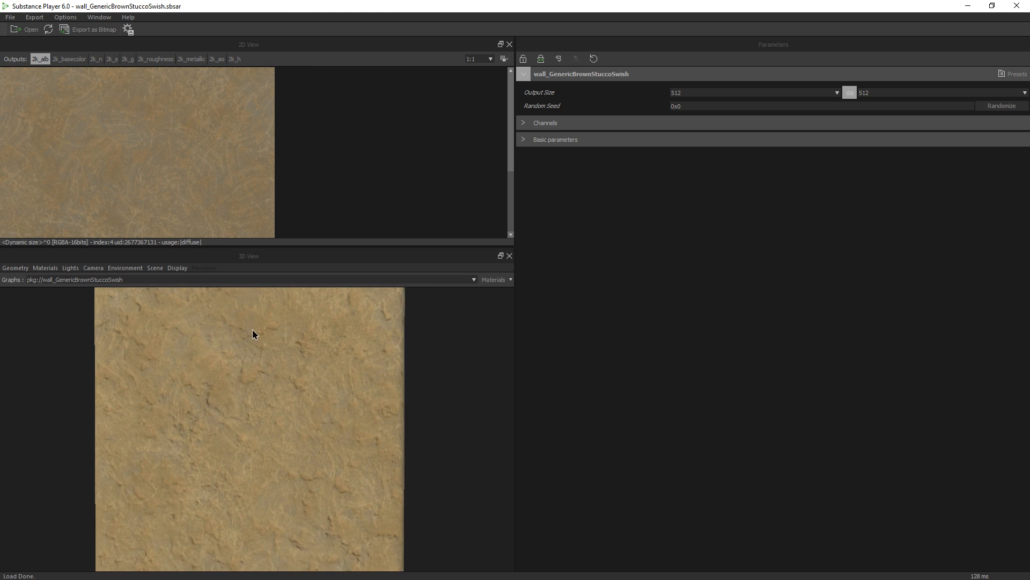
left_click(522, 140)
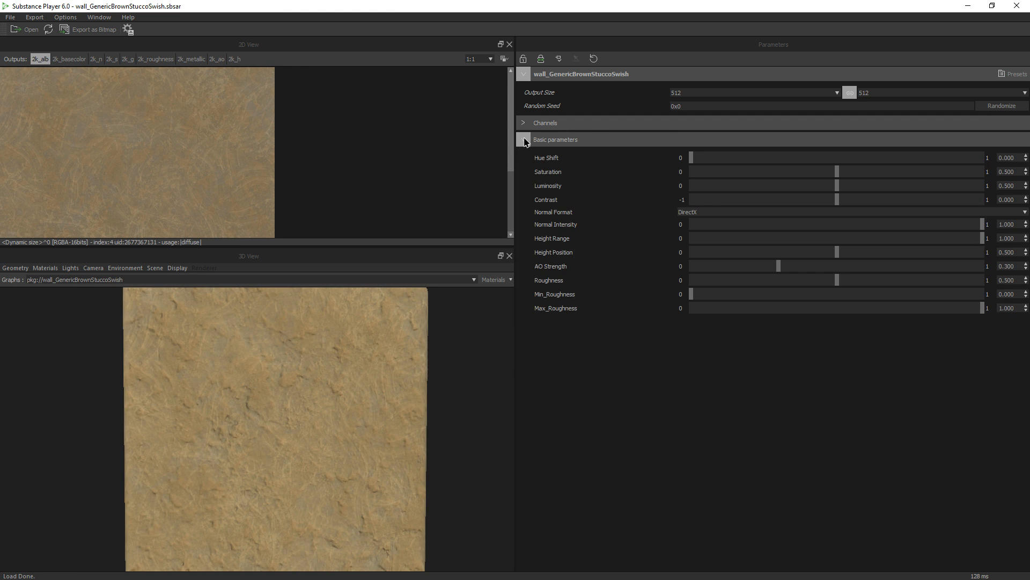
left_click(524, 141)
left_click_drag(207, 397, 253, 409)
left_click(522, 141)
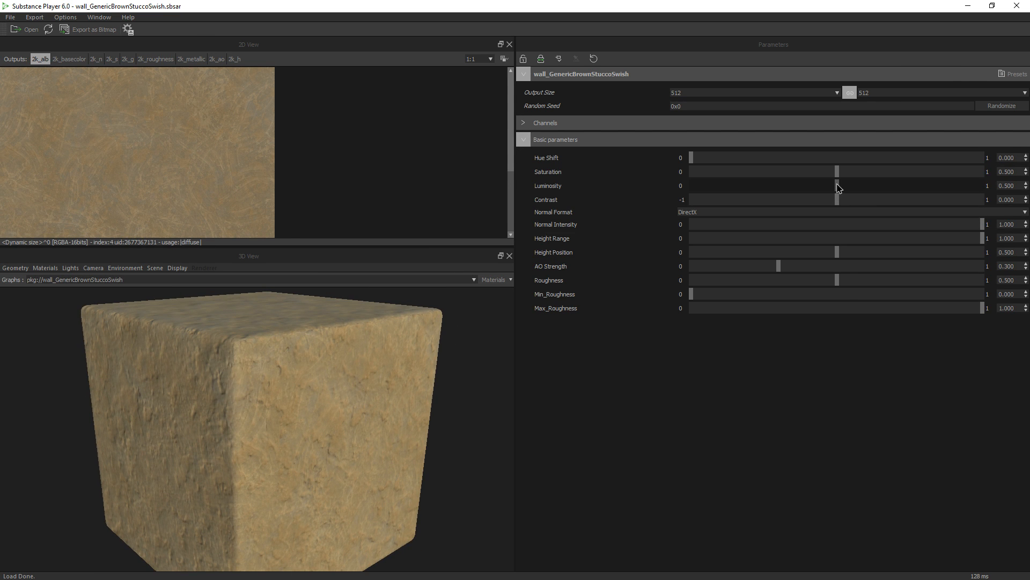
mouse_move(838, 180)
left_mouse_down()
mouse_move(794, 177)
mouse_move(831, 186)
left_mouse_up()
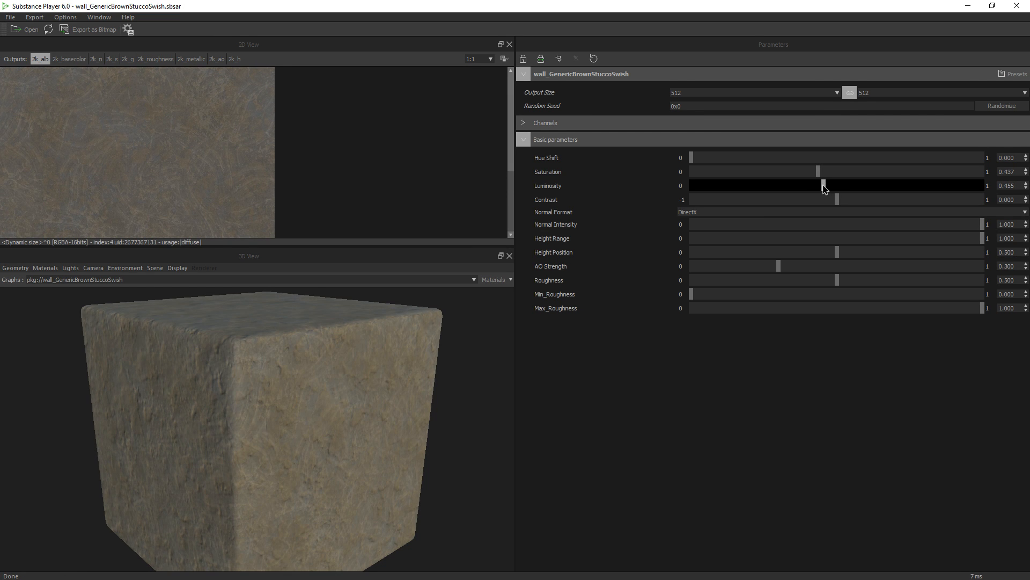
left_click_drag(346, 397, 281, 356)
right_click_drag(280, 357, 334, 255)
left_click_drag(320, 300, 301, 456)
right_click_drag(301, 456, 277, 521)
left_click_drag(277, 520, 314, 326)
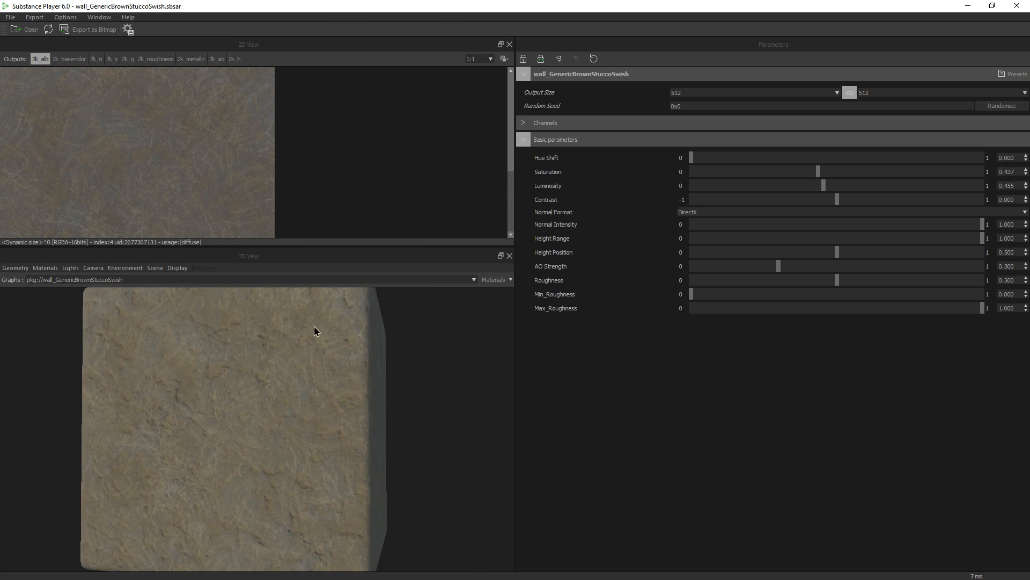
- Prepare the stucco bitmap export to the ModoMat/Stucco folder and deselect all of its outputs
left_click(86, 30)
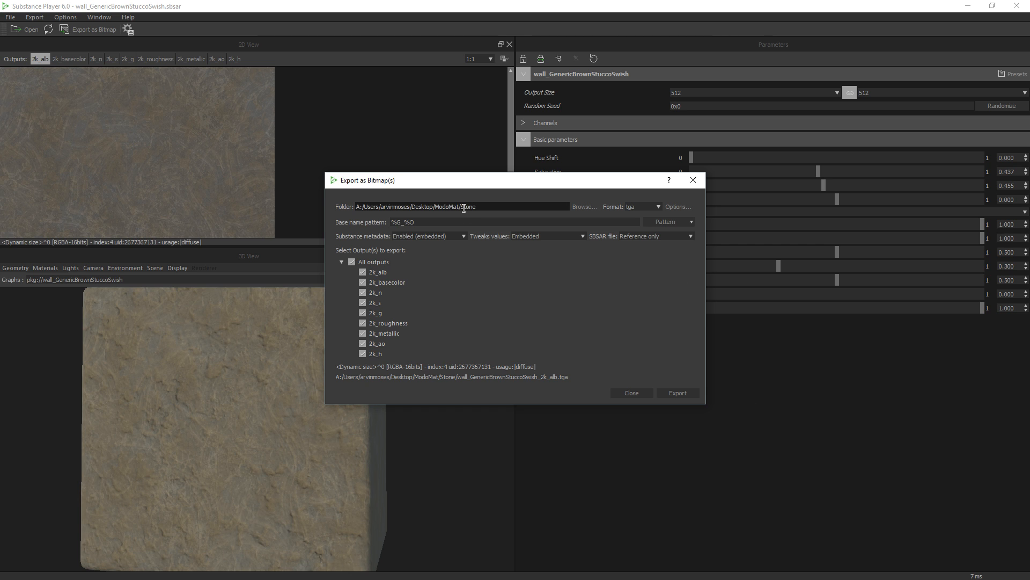
triple_click(461, 208)
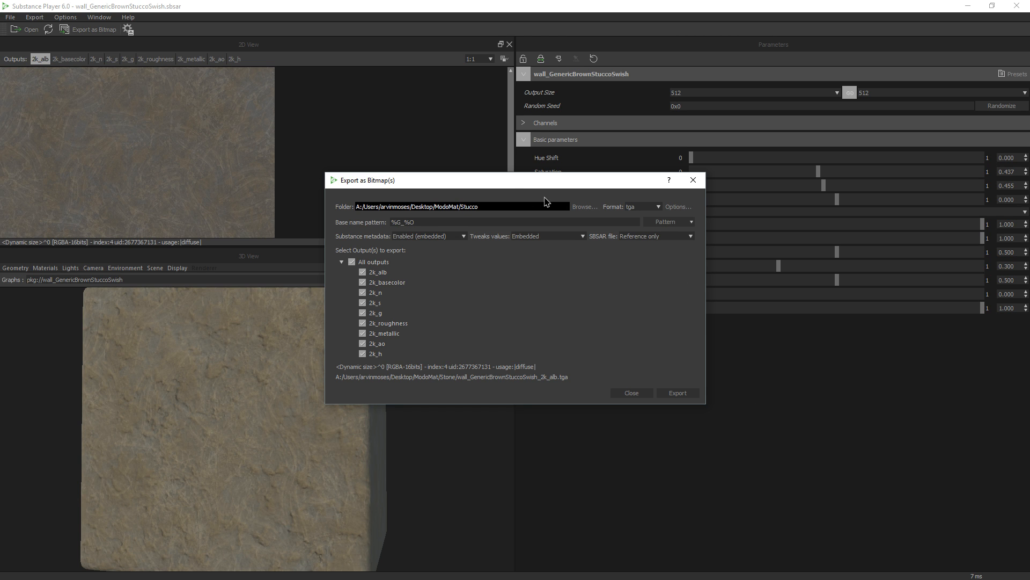
left_click(352, 262)
left_click(362, 272)
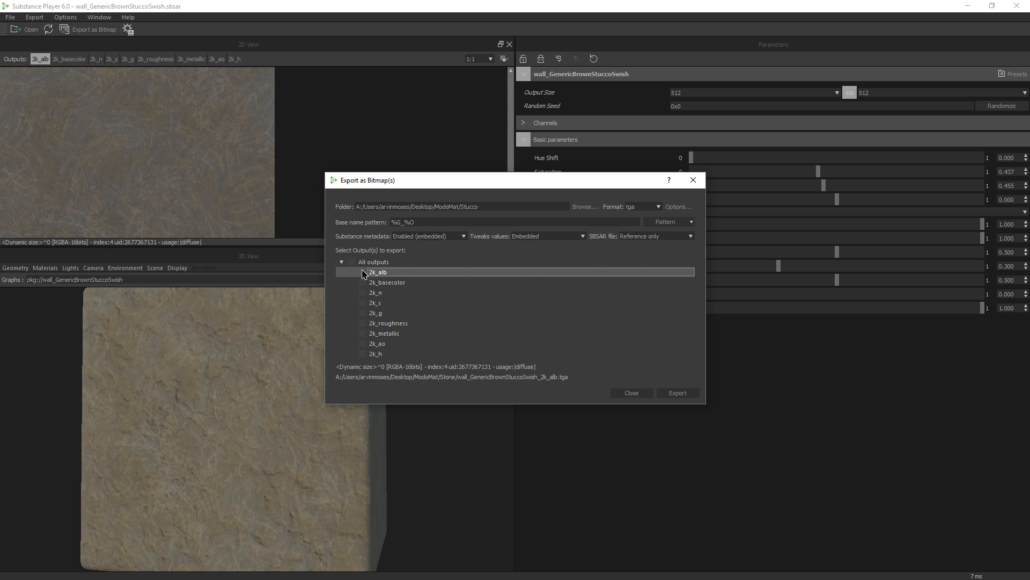
left_click(362, 272)
- Export the 2k_basecolor, 2k_n, 2k_roughness, 2k_ao and 2k_h outputs as bitmaps, and close Substance Player to return to Modo
left_click(363, 282)
left_click(363, 292)
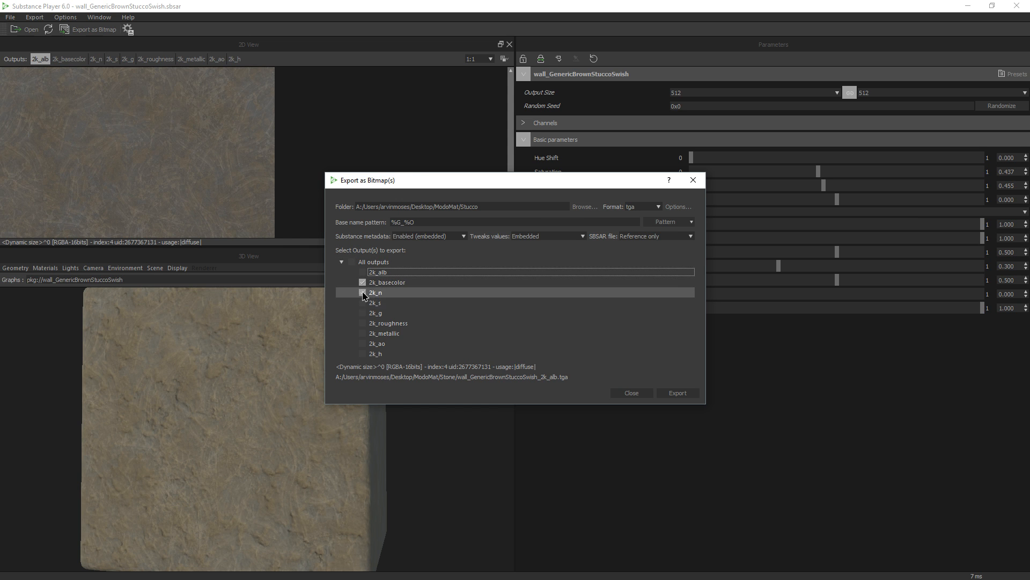
left_click(362, 323)
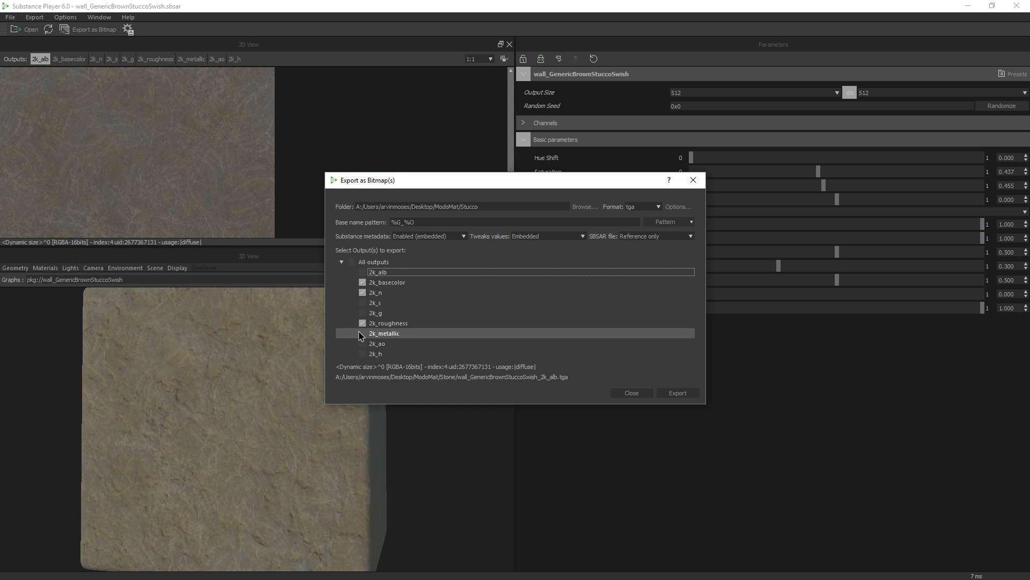
left_click(359, 354)
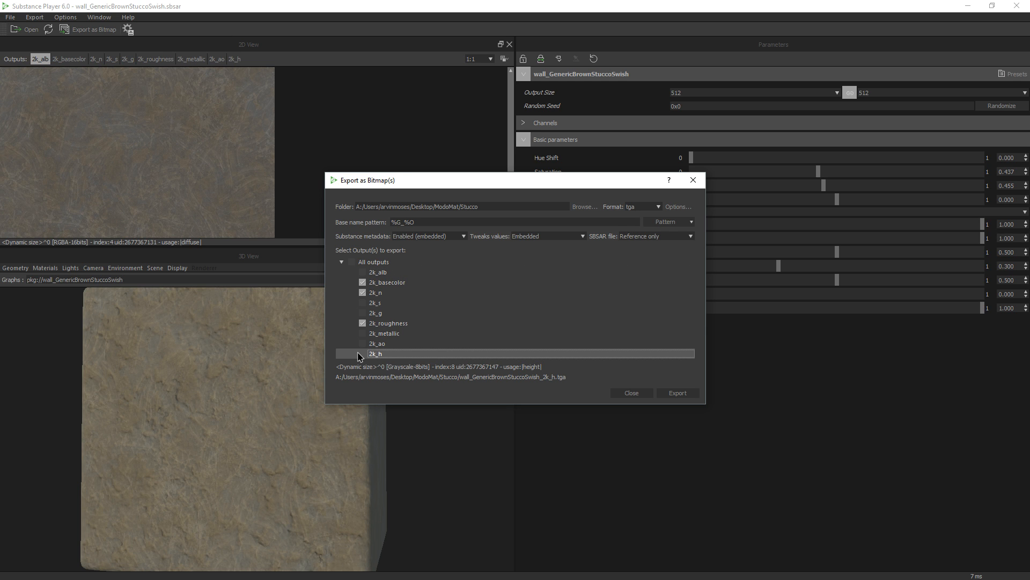
left_click(362, 354)
left_click(362, 344)
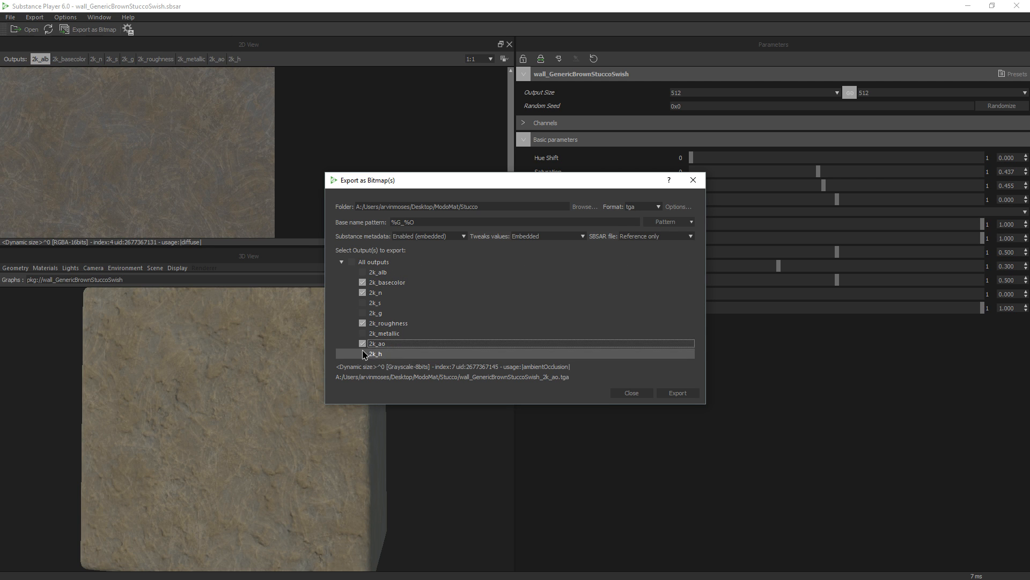
left_click(677, 393)
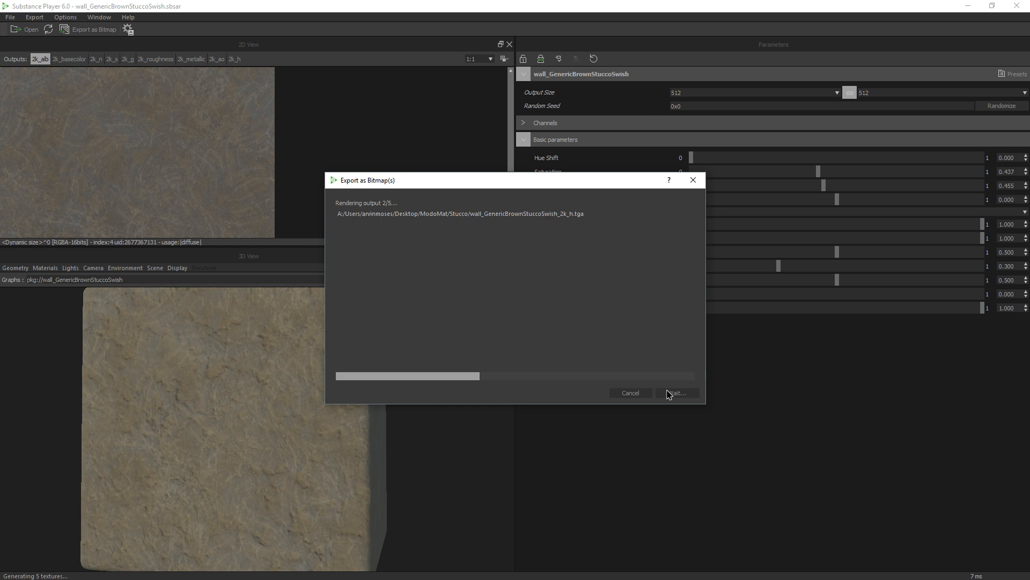
left_click(633, 393)
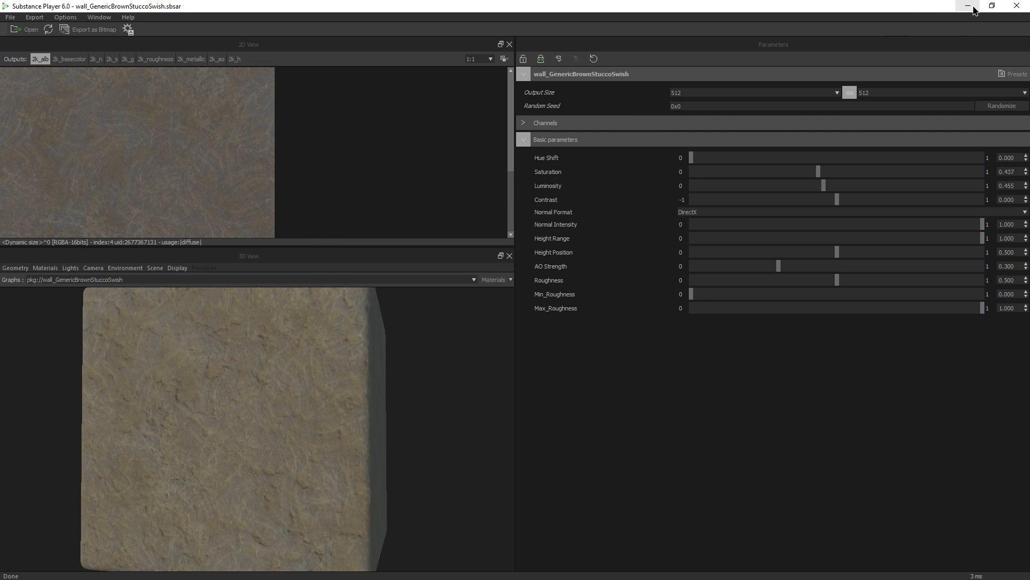
left_click(1018, 6)
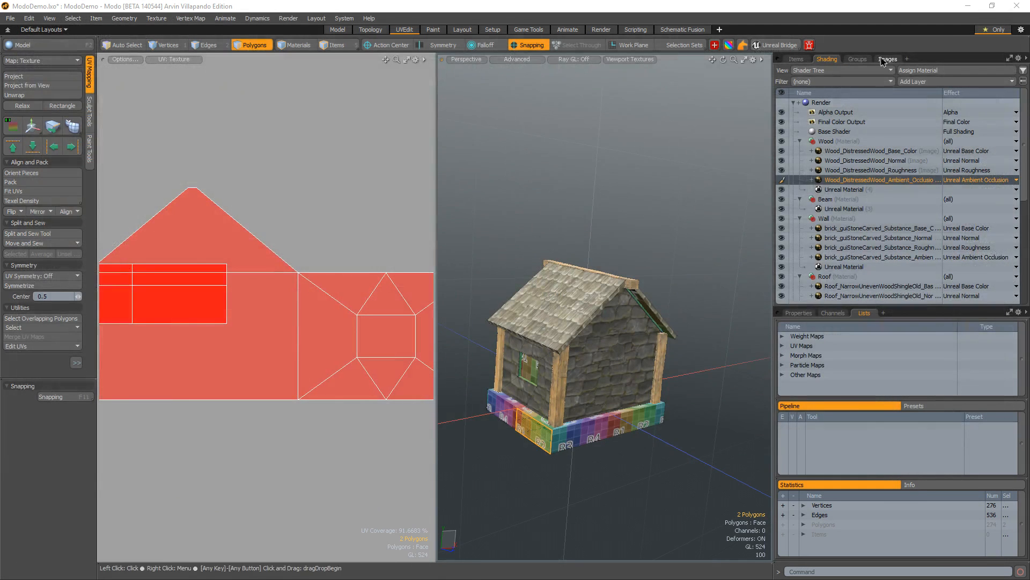
- Extend the polygon selection over the outer and top faces of the foundation's window-side and gable-side strips
left_click_drag(593, 214, 601, 233, "alt")
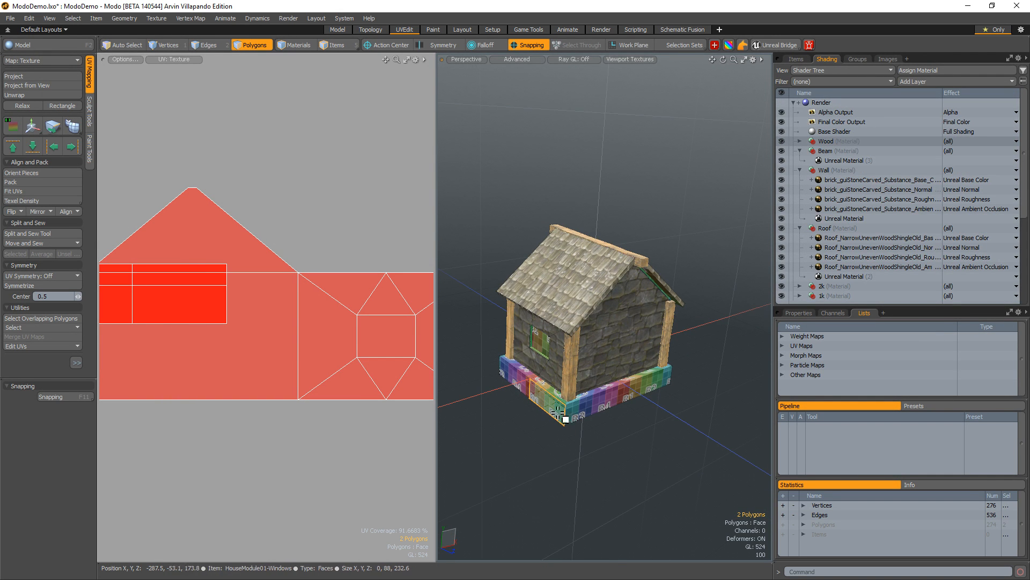
left_click(523, 384, "shift")
left_click(589, 406, "shift")
left_click(607, 399, "shift")
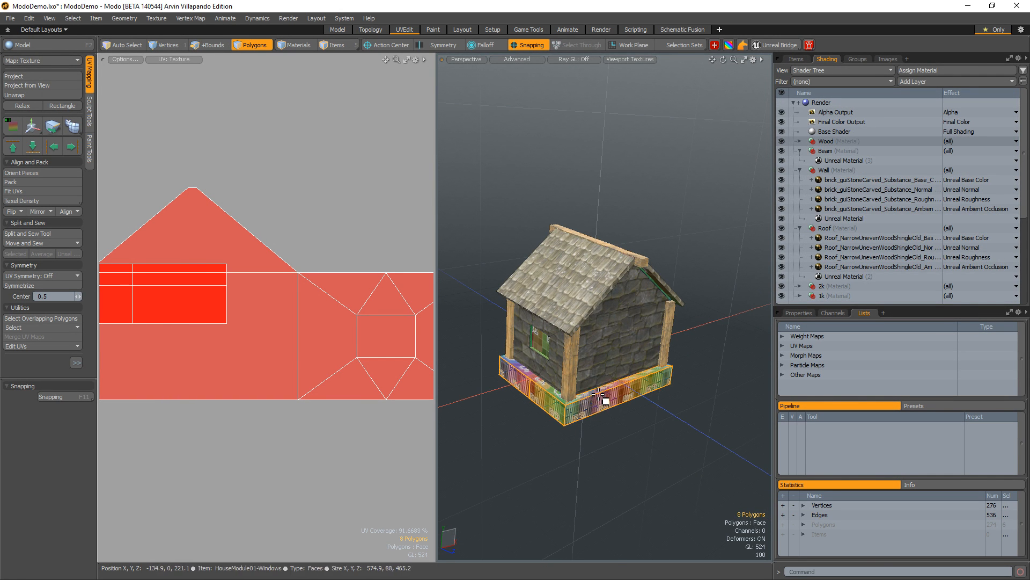
mouse_move(570, 405)
left_mouse_down("alt")
mouse_move(554, 413)
mouse_move(575, 419)
left_mouse_up("alt")
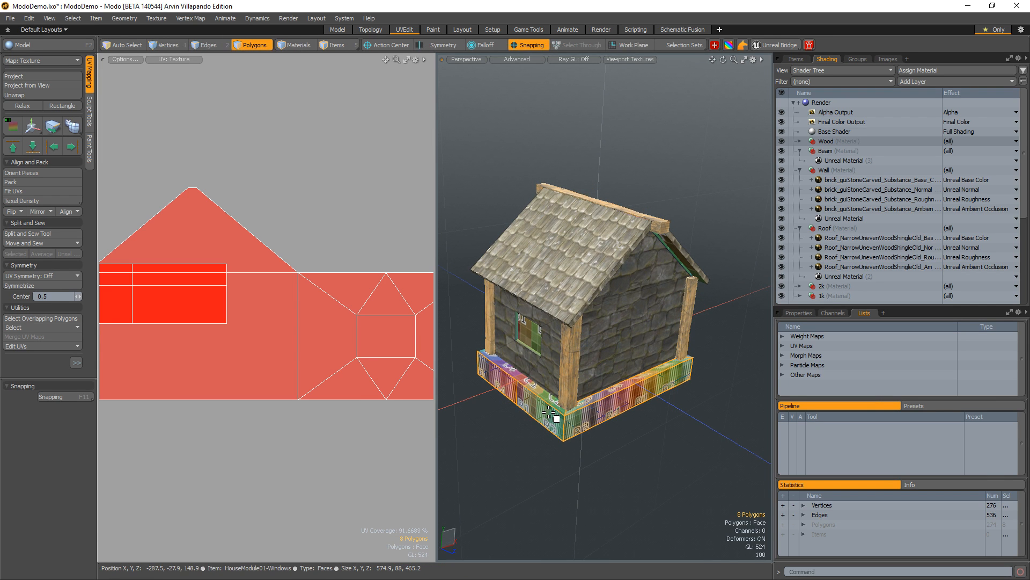
left_click(540, 390, "shift")
left_click(516, 374, "shift")
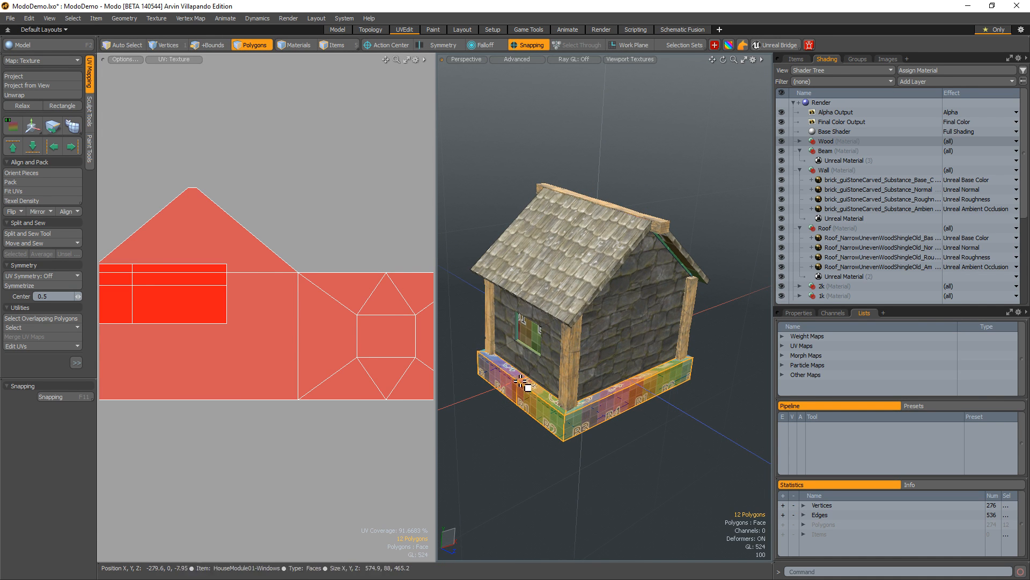
- Add the foundation polygons on the remaining sides of the house to the selection
left_click_drag(526, 385, 748, 396, "alt")
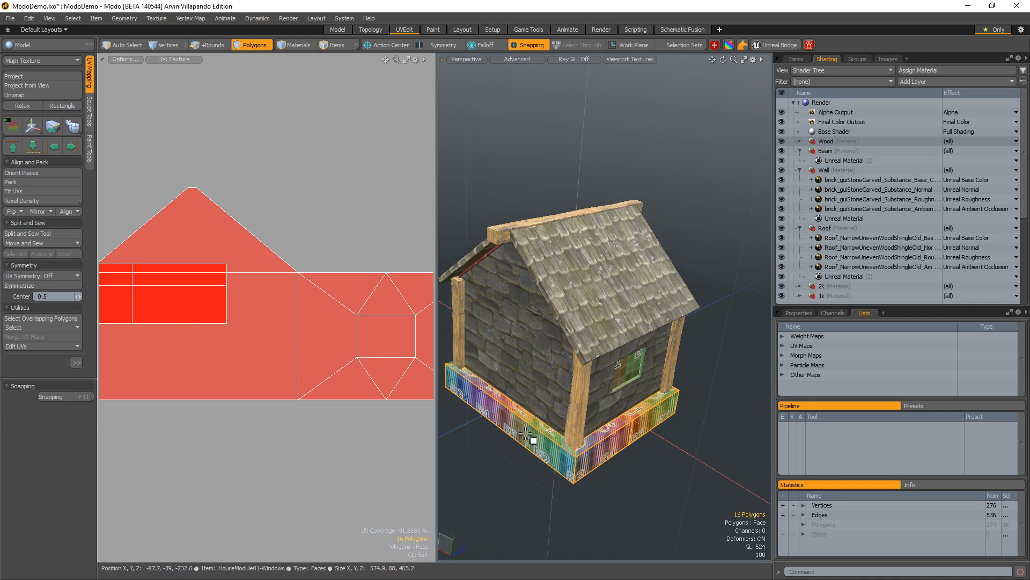
left_click_drag(546, 436, 610, 396, "alt")
left_click(542, 442, "shift")
left_click(529, 421, "shift")
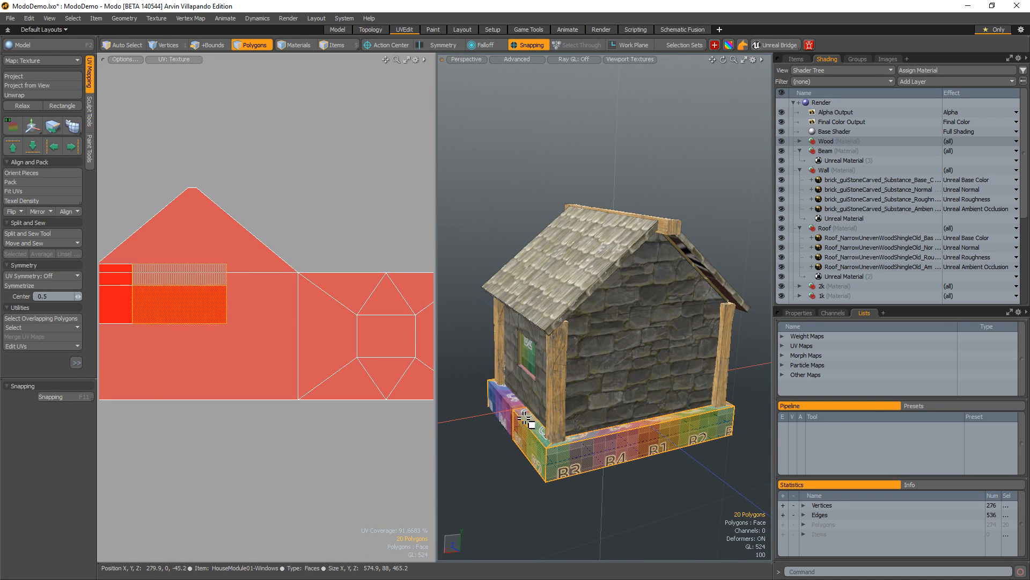
left_click(501, 414, "shift")
- Assign a new Unreal Material named Base to the selected foundation polygons
left_click_drag(502, 414, 714, 403, "alt")
key("m")
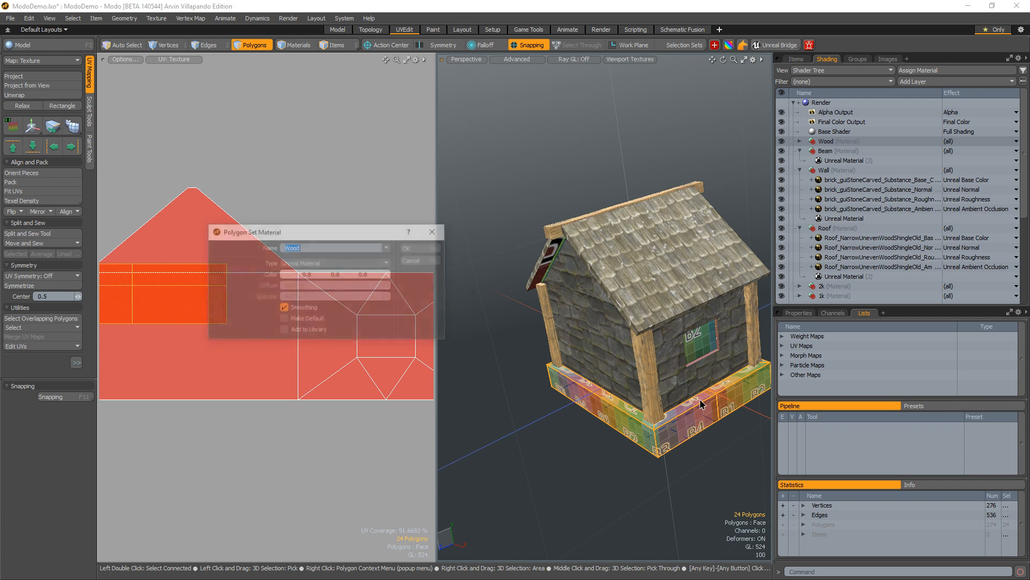
type("Base")
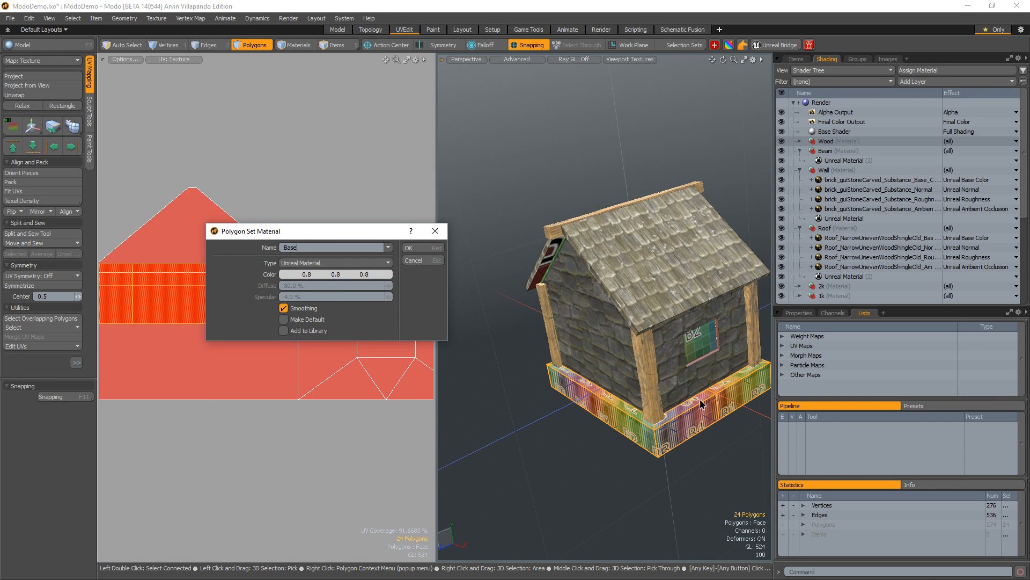
key("Return")
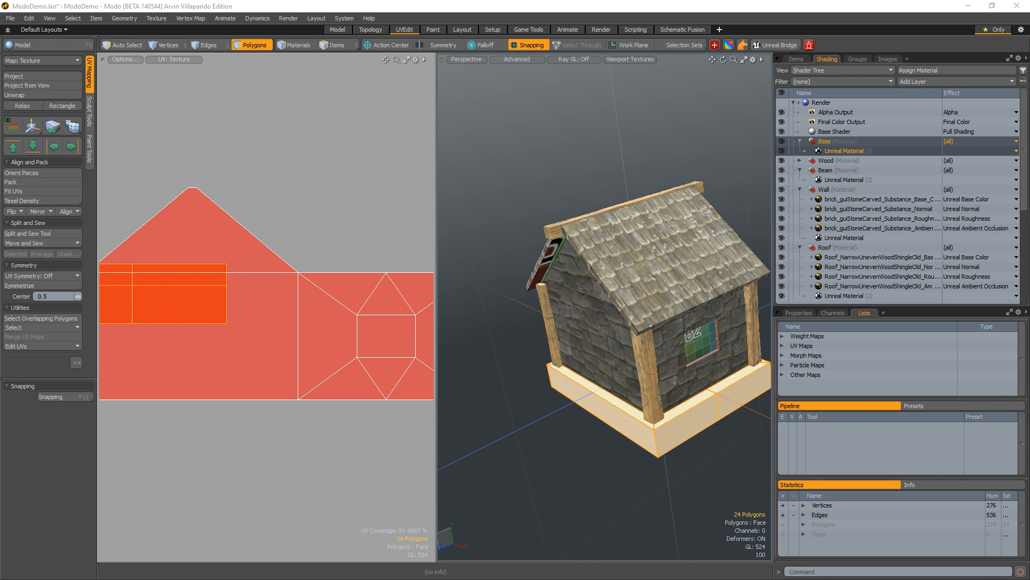
- Add the exported stucco basecolor, normal, roughness and ao images to the Base material, and set the basecolor map's effect to Unreal Base Color
left_click_drag(947, 297, 847, 142)
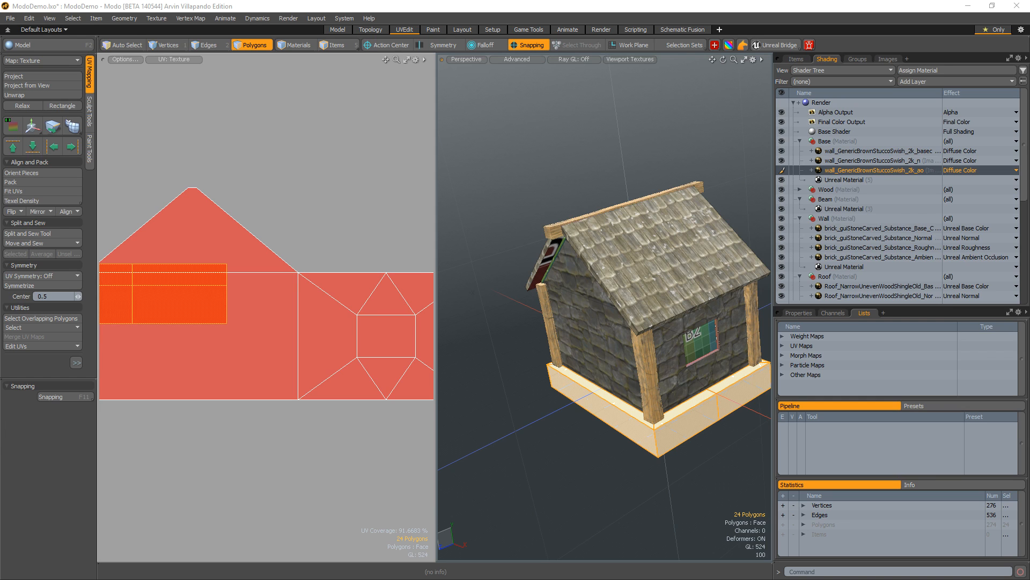
left_click_drag(1009, 202, 871, 147)
left_click(960, 161)
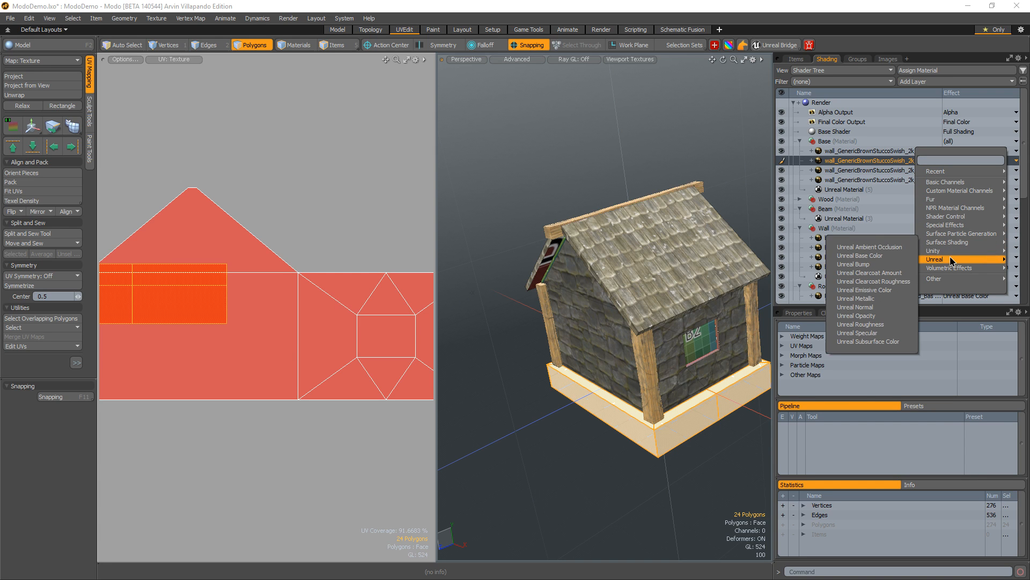
mouse_move(920, 270)
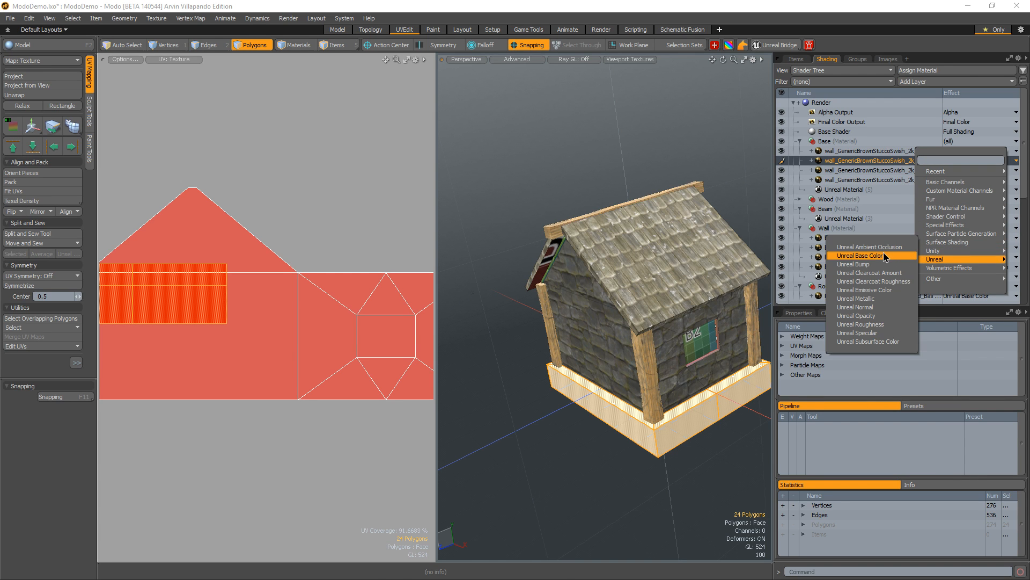
left_click(884, 255)
- Set the effect of the stucco 2k_n map in the Base material to Unreal Normal
left_click(962, 170)
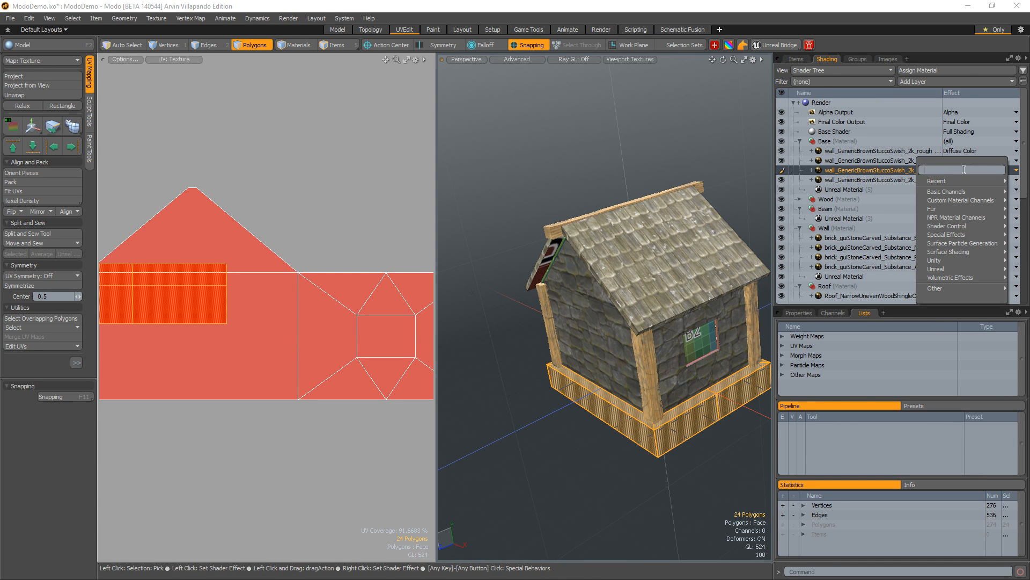
left_click(897, 172)
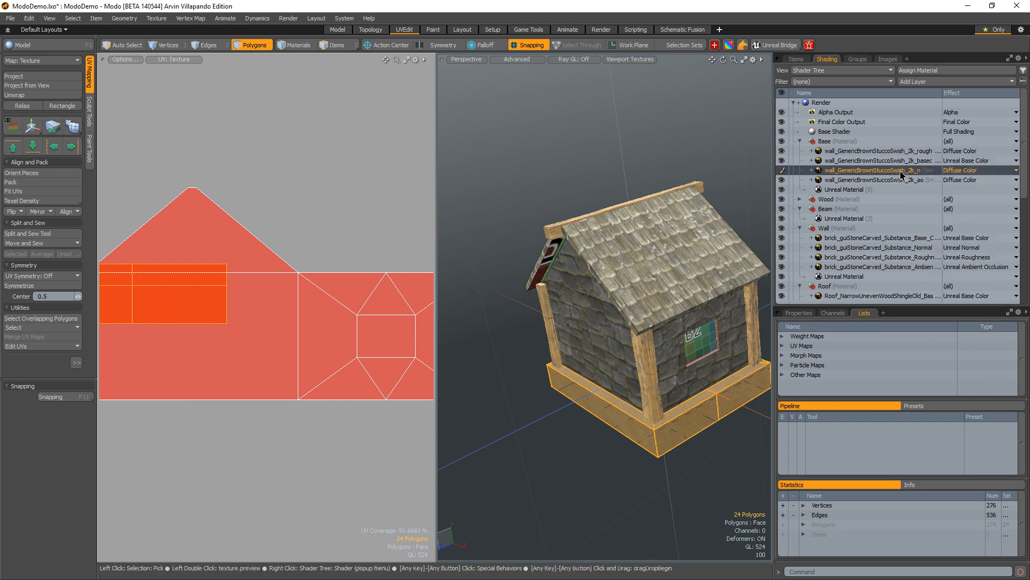
left_click(967, 169)
mouse_move(951, 276)
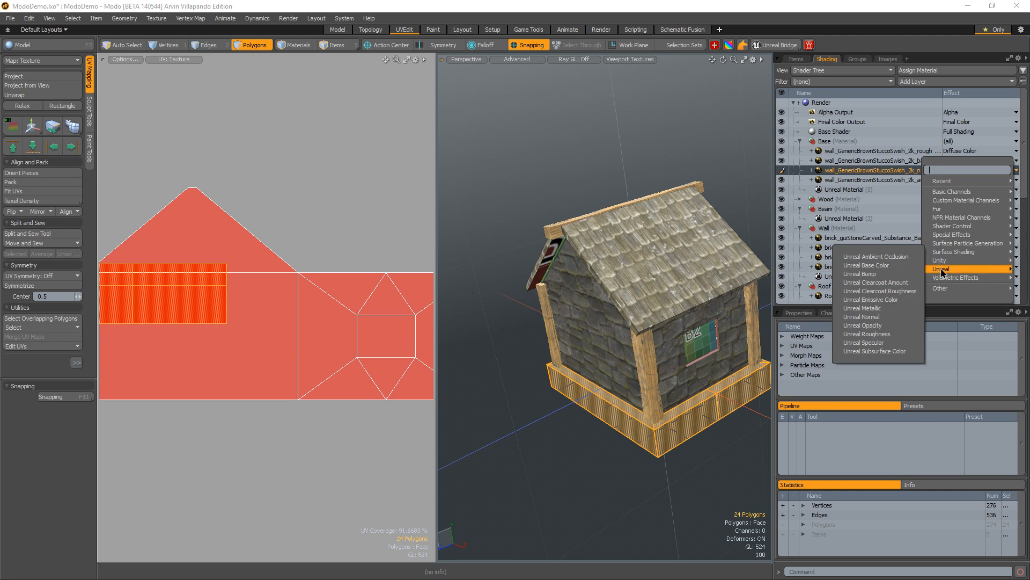
left_click(881, 317)
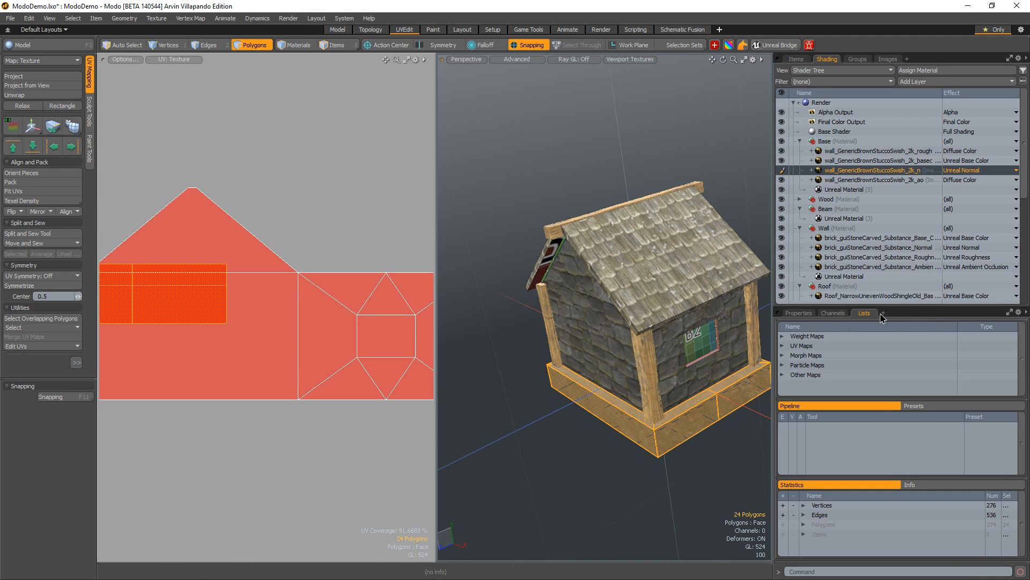
- Set the stucco 2k_ao map's effect to Unreal Ambient Occlusion and the roughness map's effect to Unreal Roughness
left_click(955, 182)
mouse_move(952, 280)
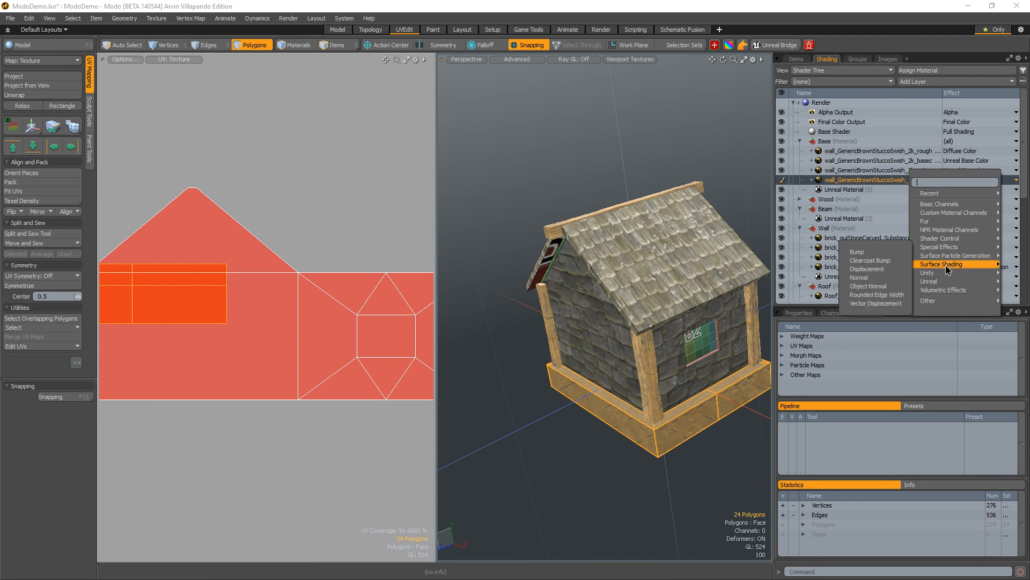
left_click(867, 271)
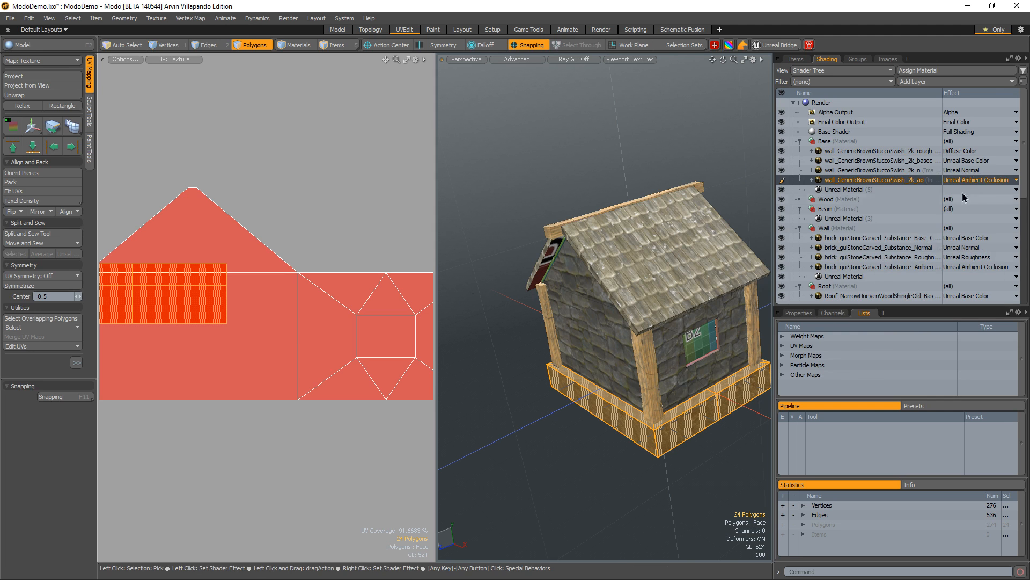
left_click(969, 150)
mouse_move(955, 252)
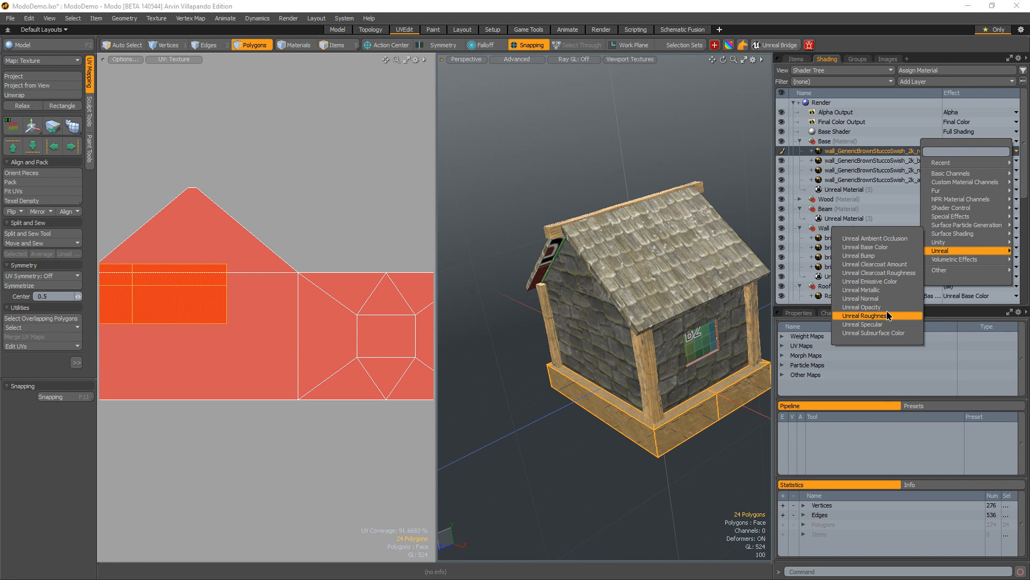
left_click(866, 316)
- Deselect the foundation polygons and inspect the textured house from several sides
left_click(635, 147)
left_click_drag(635, 147, 675, 338, "alt")
scroll(675, 338, "down", 2)
left_click_drag(633, 309, 656, 231, "alt")
left_click_drag(598, 310, 652, 271, "alt")
scroll(673, 266, "up", 7)
mouse_move(626, 342)
left_mouse_down("alt")
mouse_move(594, 285)
mouse_move(572, 377)
mouse_move(532, 381)
mouse_move(665, 356)
mouse_move(663, 466)
mouse_move(661, 417)
mouse_move(526, 380)
mouse_move(566, 425)
mouse_move(594, 437)
mouse_move(677, 443)
mouse_move(610, 398)
mouse_move(593, 414)
mouse_move(755, 437)
mouse_move(677, 487)
mouse_move(510, 442)
mouse_move(479, 325)
mouse_move(594, 299)
mouse_move(625, 345)
mouse_move(631, 338)
left_mouse_up("alt")
key("1")
mouse_move(649, 269)
left_mouse_down("alt")
mouse_move(635, 254)
mouse_move(631, 274)
left_mouse_up("alt")
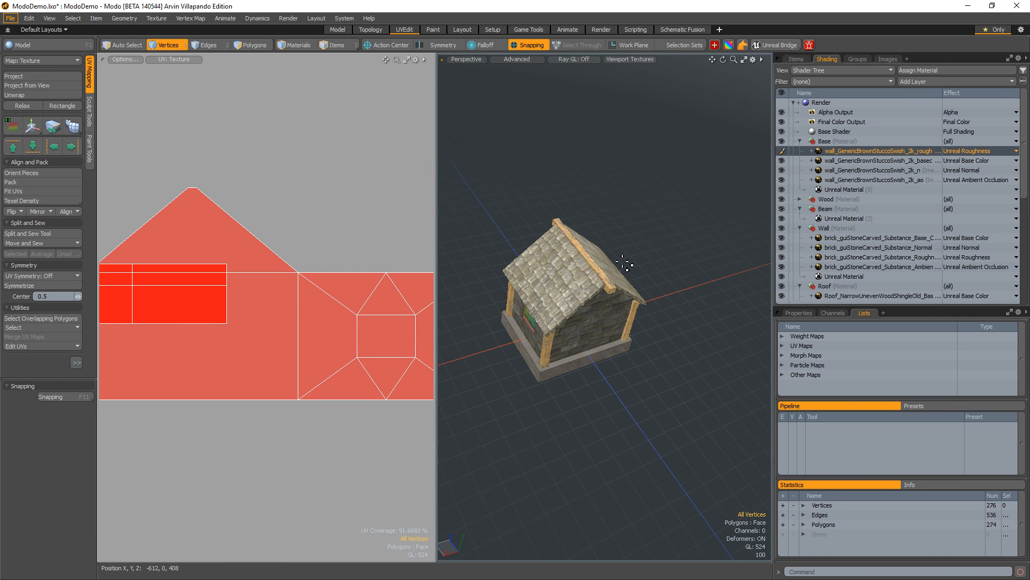
- Save the ModoDemo.lxo scene
key("2")
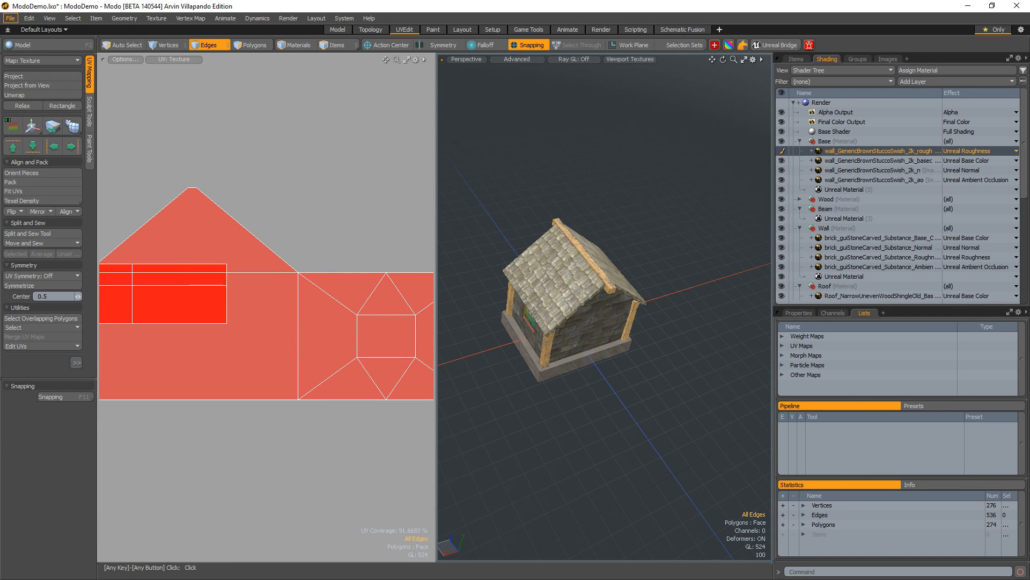
key("ctrl+s")
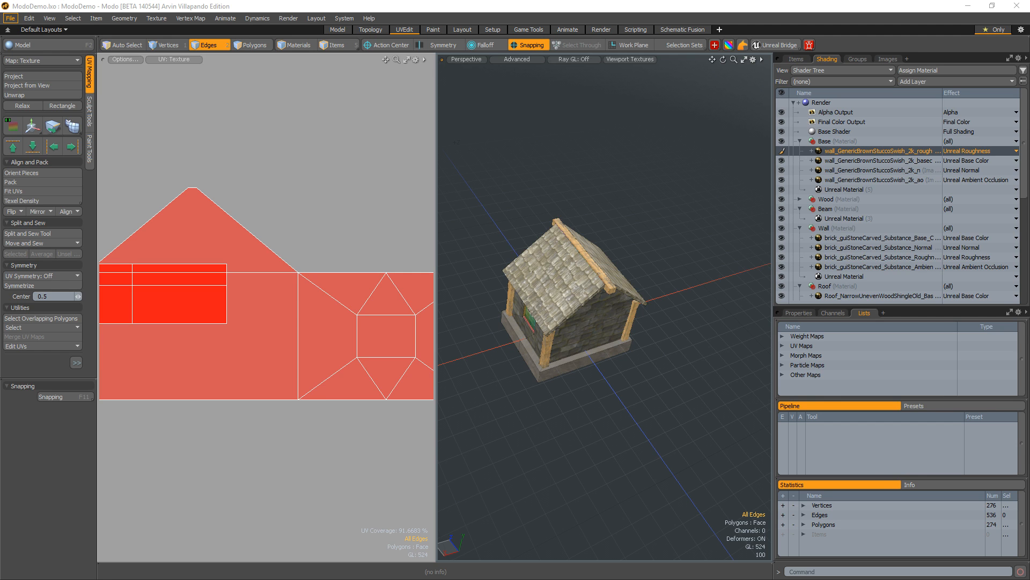
- Select polygons surrounding the window opening in the house's UV layout
left_click_drag(262, 251, 233, 270, "alt+shift")
left_click_drag(233, 269, 224, 304, "ctrl+alt")
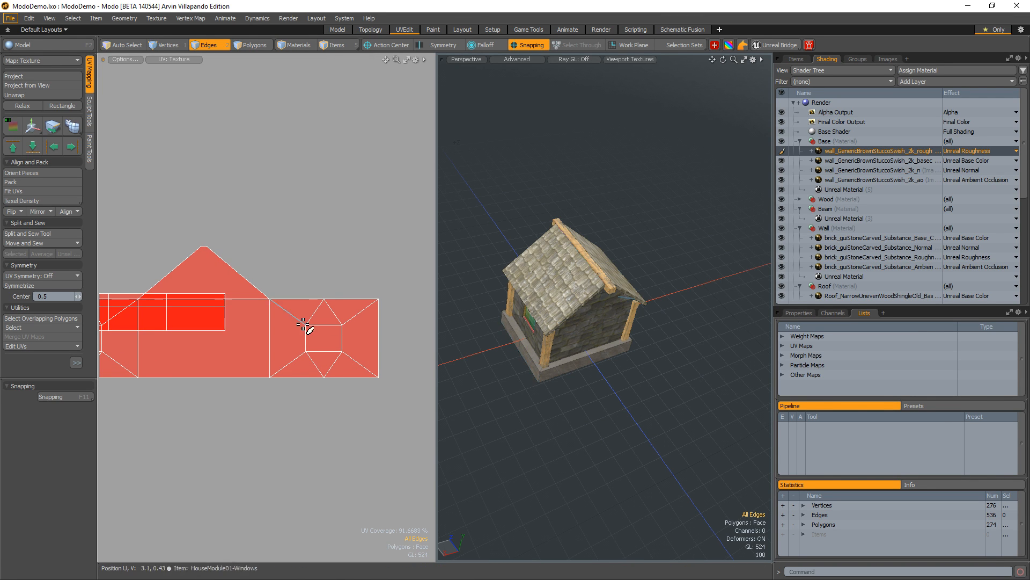
left_click_drag(309, 325, 272, 335, "alt+shift")
key("3")
mouse_move(329, 318)
left_mouse_down()
mouse_move(318, 373)
mouse_move(276, 320)
mouse_move(523, 343)
mouse_move(281, 339)
mouse_move(388, 337)
mouse_move(179, 324)
left_mouse_up()
left_click(285, 324)
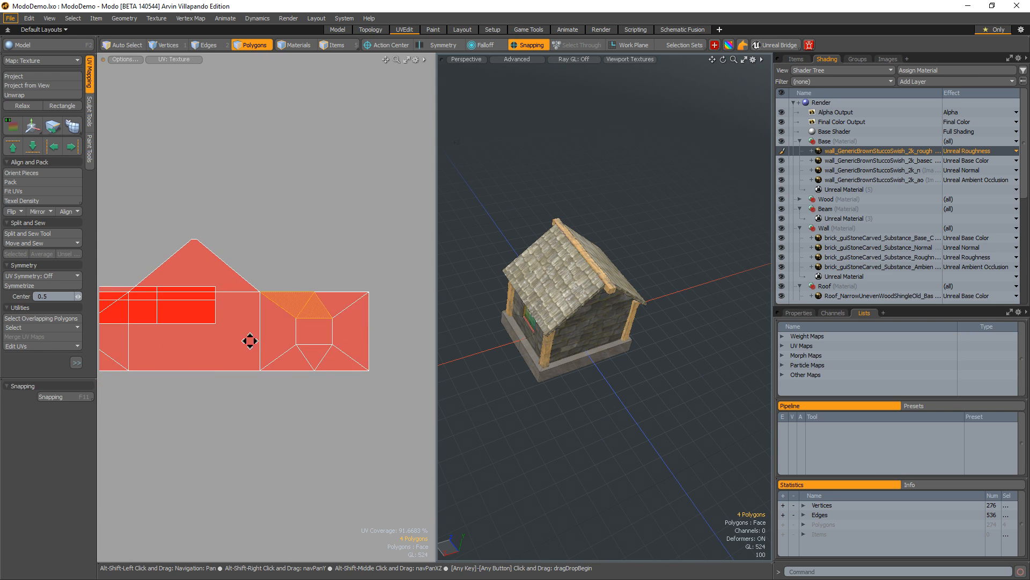
- Make the HouseModule01 mesh item visible in the scene
left_click(796, 59)
left_click(782, 120)
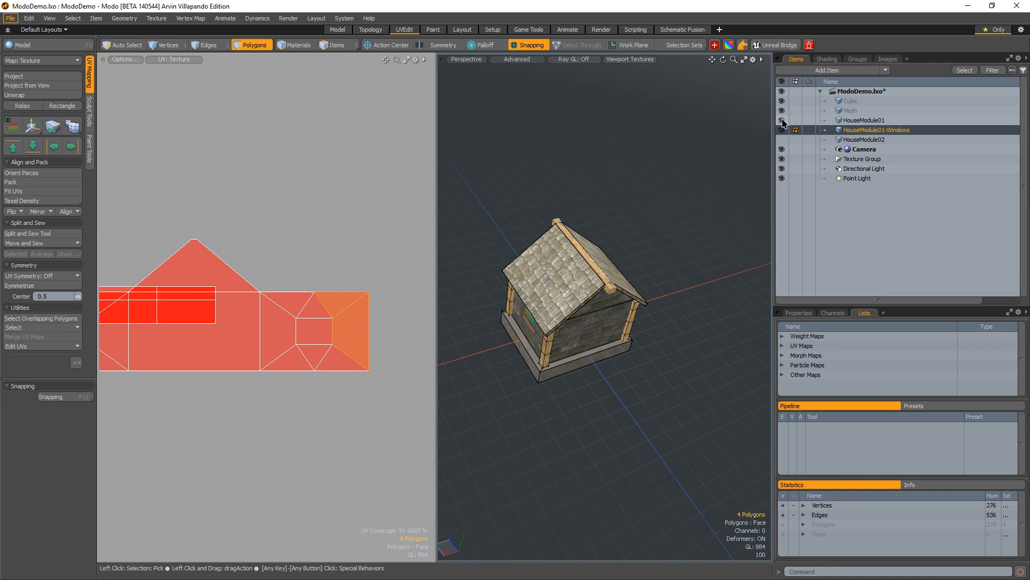
- Compare the HouseModule01 and HouseModule01-Windows meshes by selecting each one and toggling their visibility in the scene
left_click(861, 121)
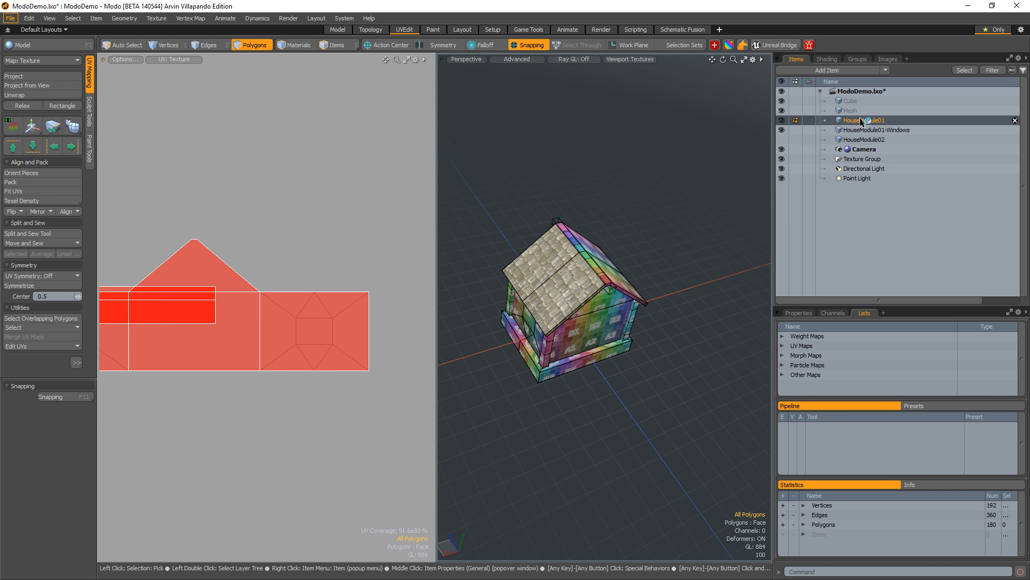
left_click(862, 133)
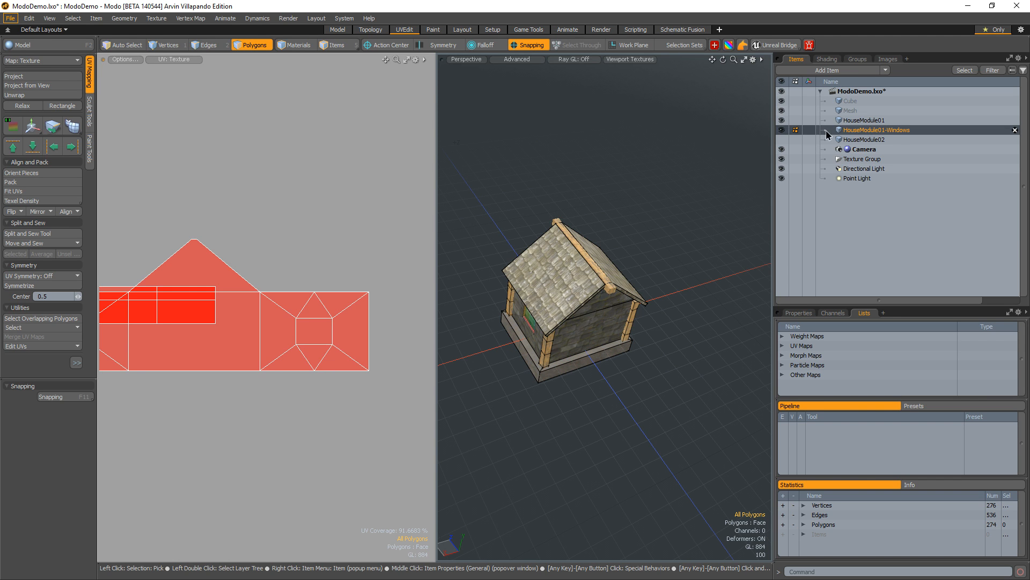
left_click(782, 121)
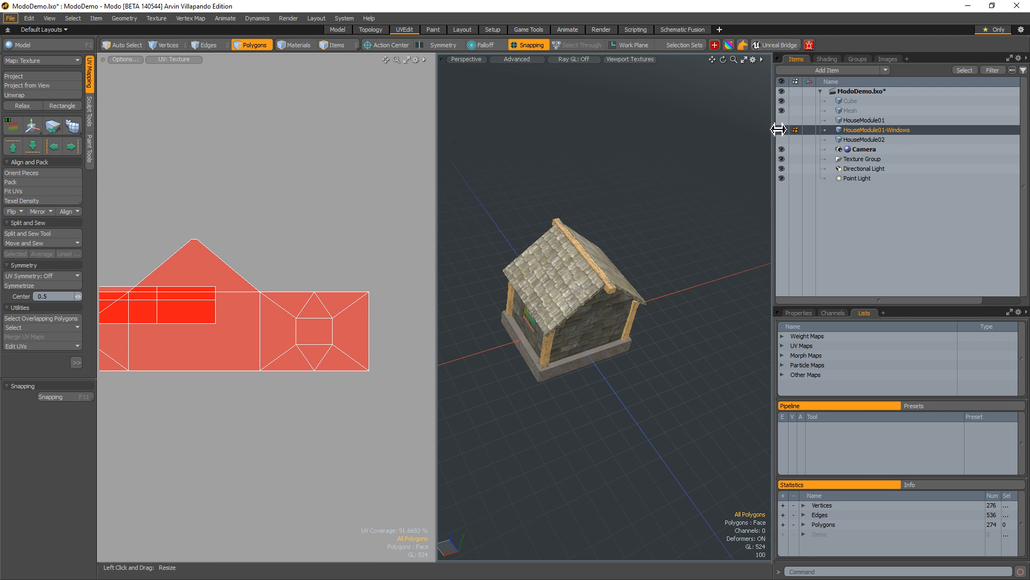
left_click(782, 121)
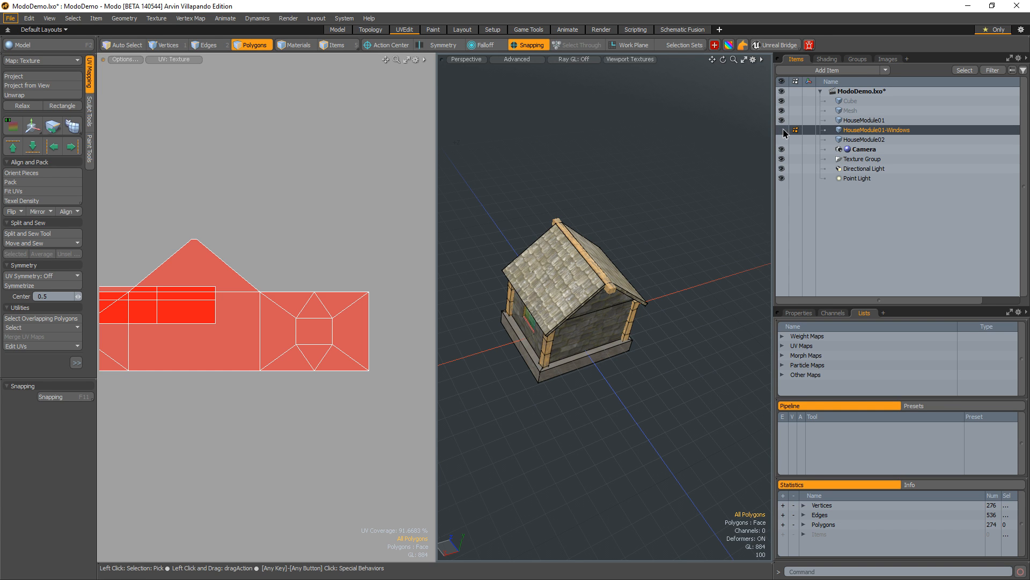
left_click(861, 120)
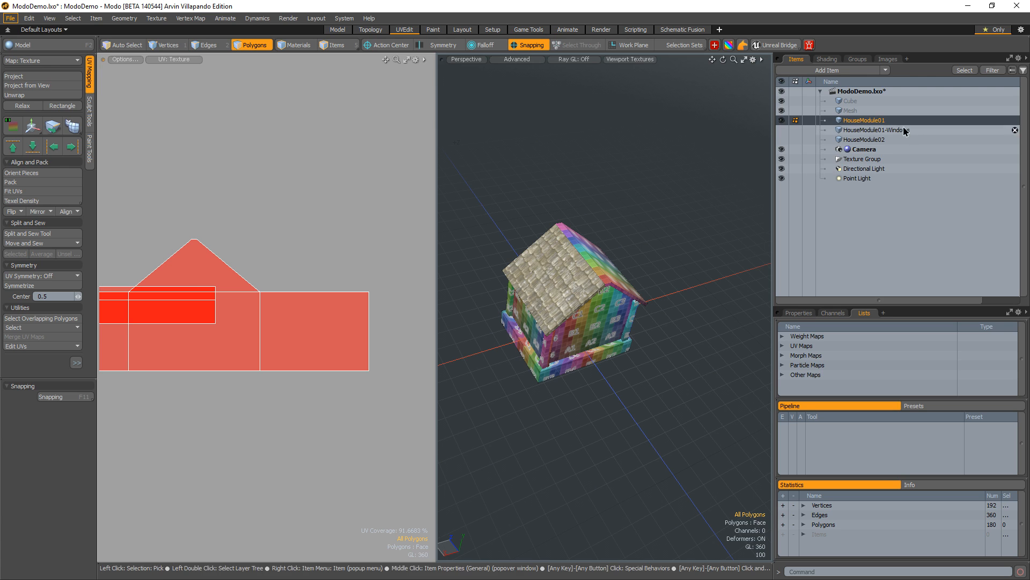
left_click(782, 131)
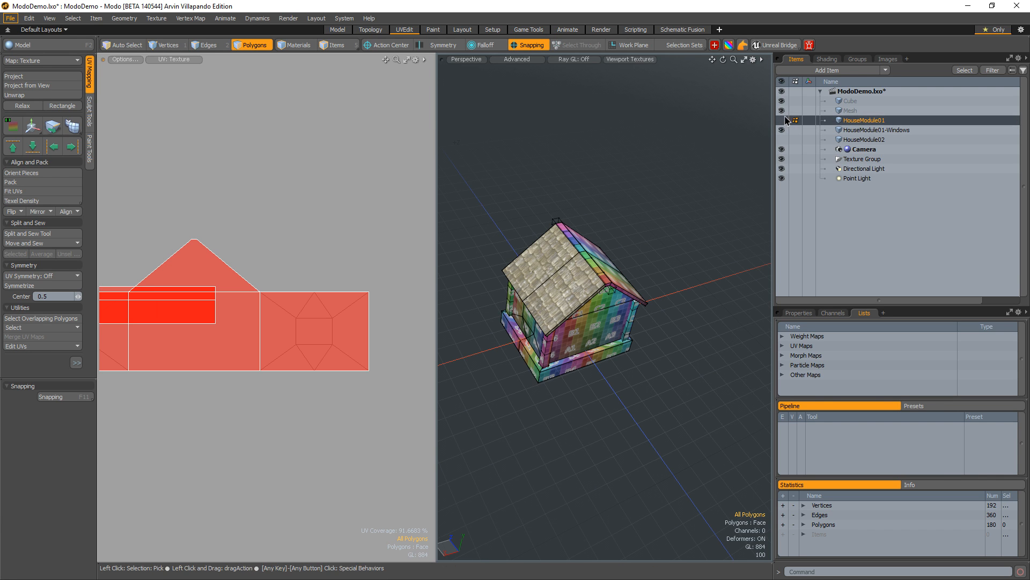
left_click(783, 131)
left_click_drag(689, 230, 623, 267, "alt")
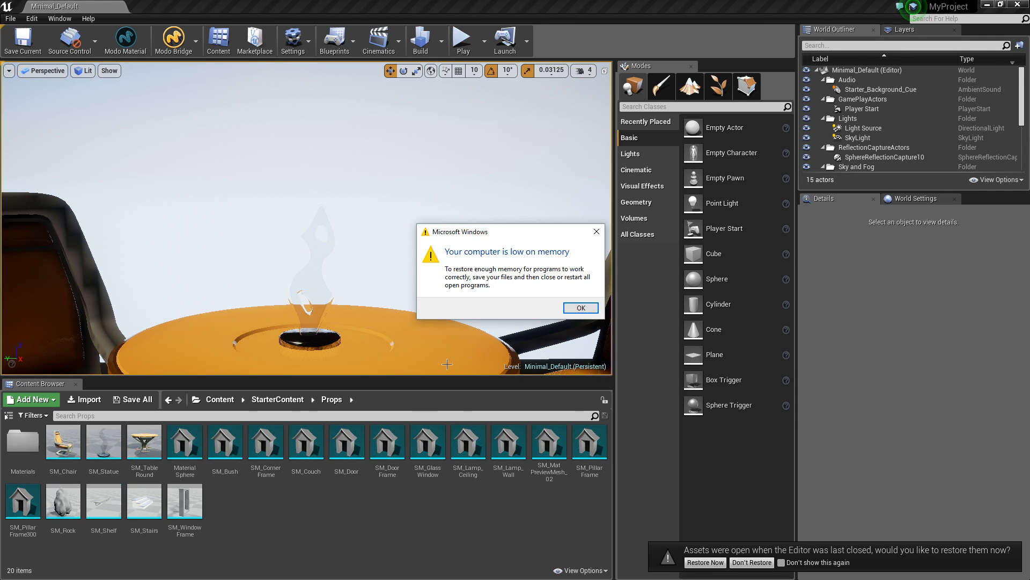
- In Unreal Editor, dismiss the low-memory warning and frame the statue on the round table
left_click(573, 309)
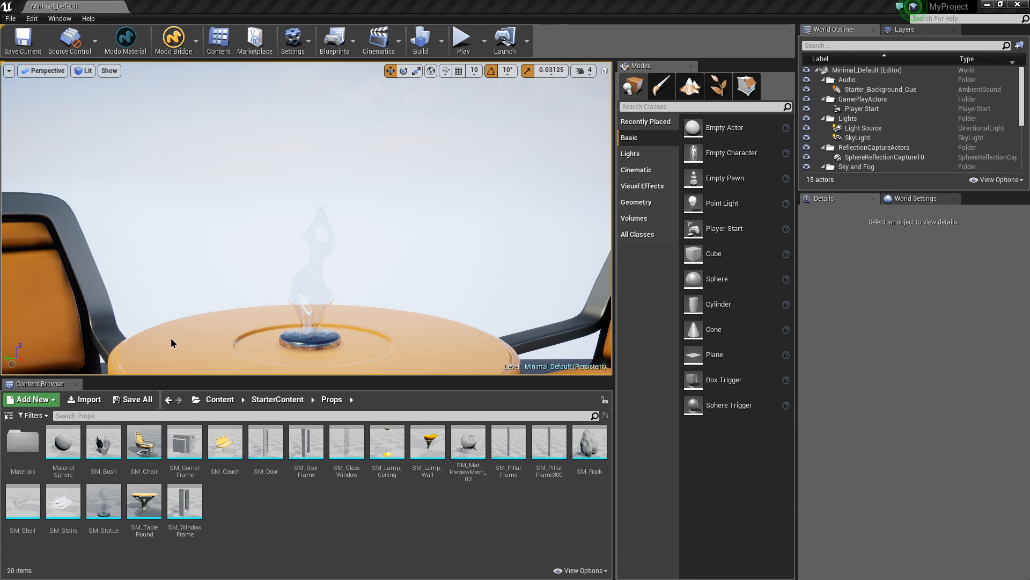
left_click(314, 276)
key("f")
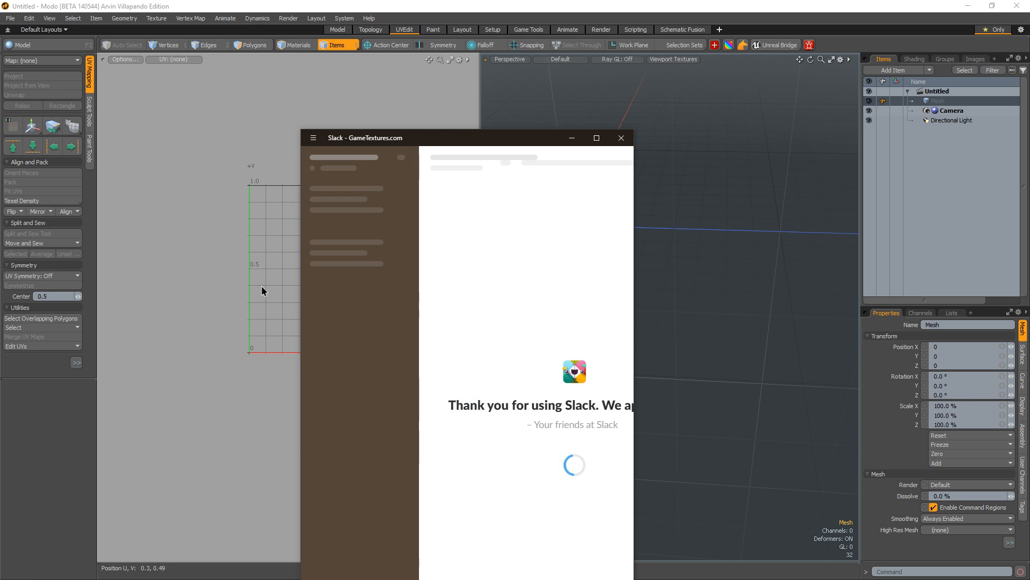
- In Modo, move the Slack window out of the way and reopen the recent scene ModoDemo.lxo
left_click_drag(430, 138, 0, 139)
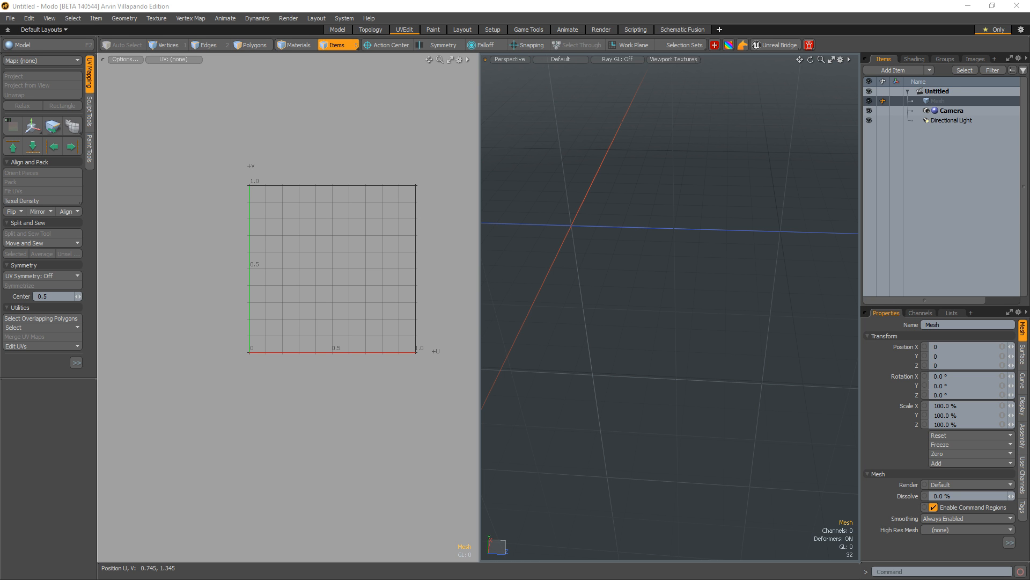
left_click_drag(564, 230, 558, 113, "alt")
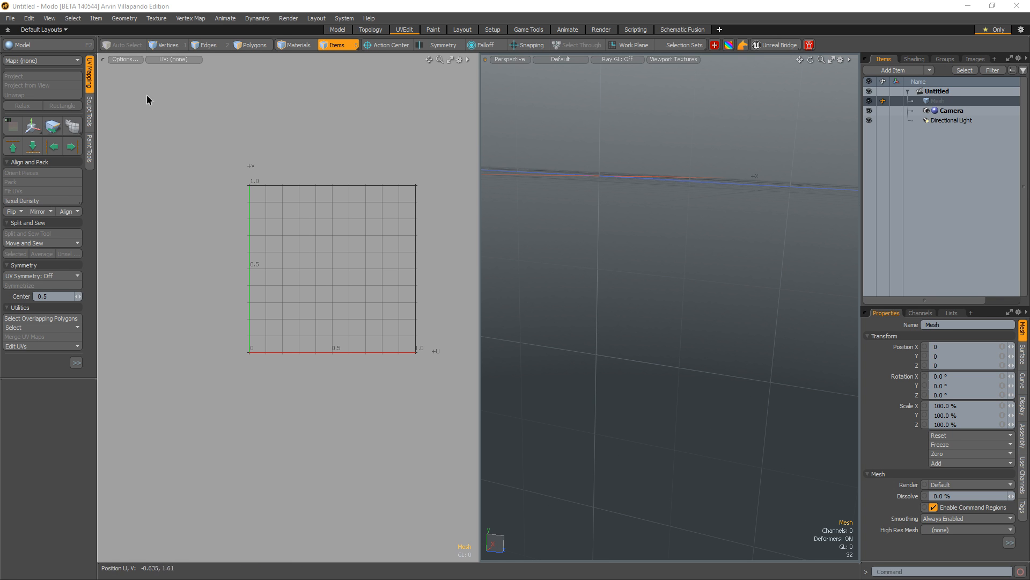
left_click(10, 19)
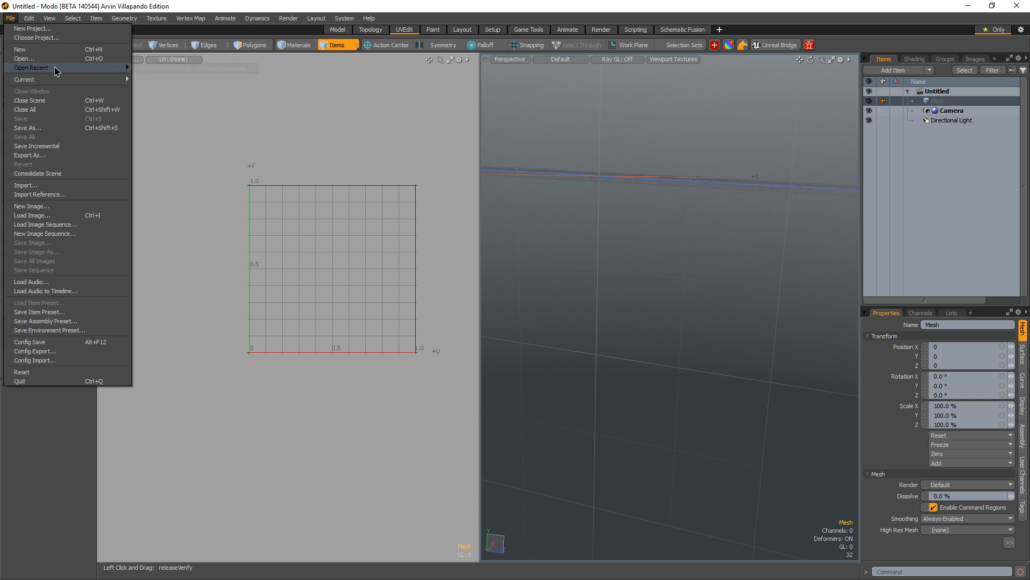
mouse_move(69, 67)
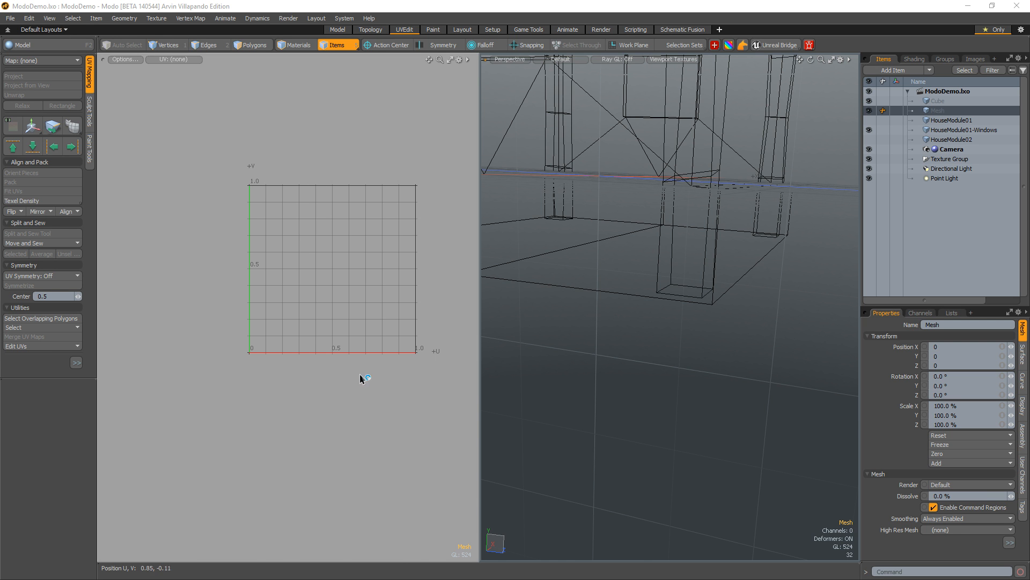
- Switch the perspective view of the HouseModule01-Windows mesh to Advanced shading and deselect the mesh
left_click_drag(618, 214, 672, 271, "alt")
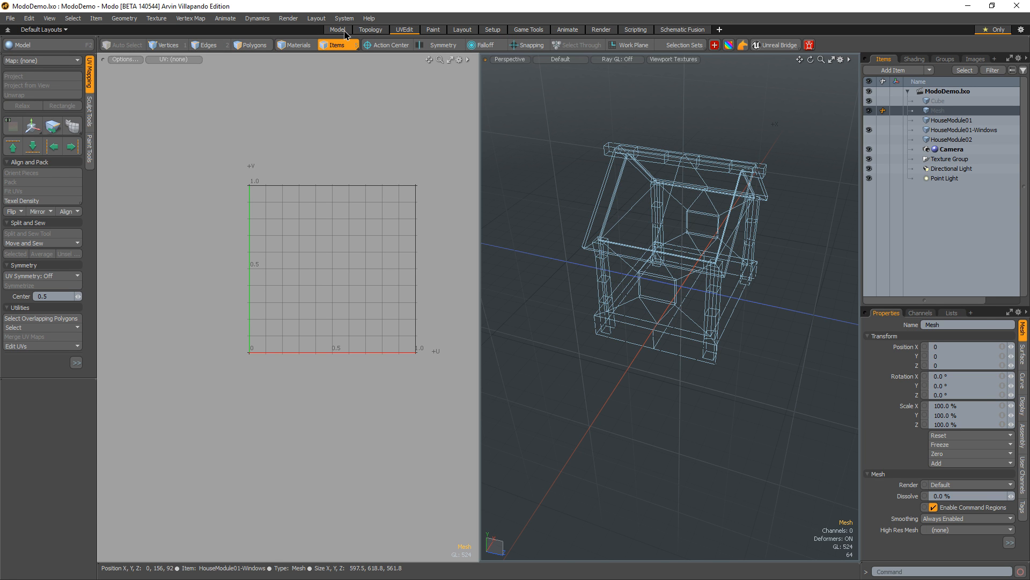
key("ctrl+z")
left_click_drag(647, 225, 752, 187, "alt")
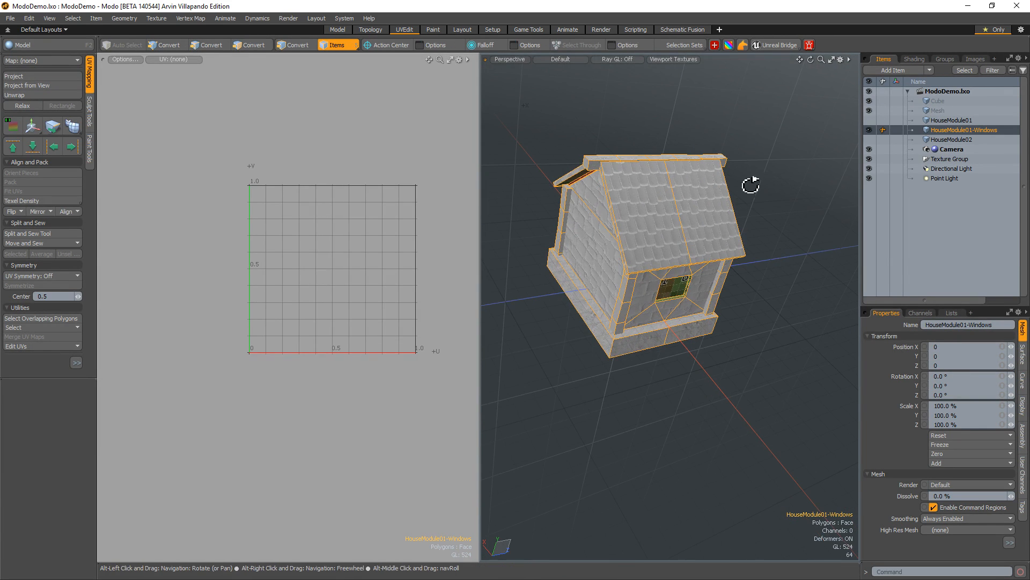
left_click(589, 62)
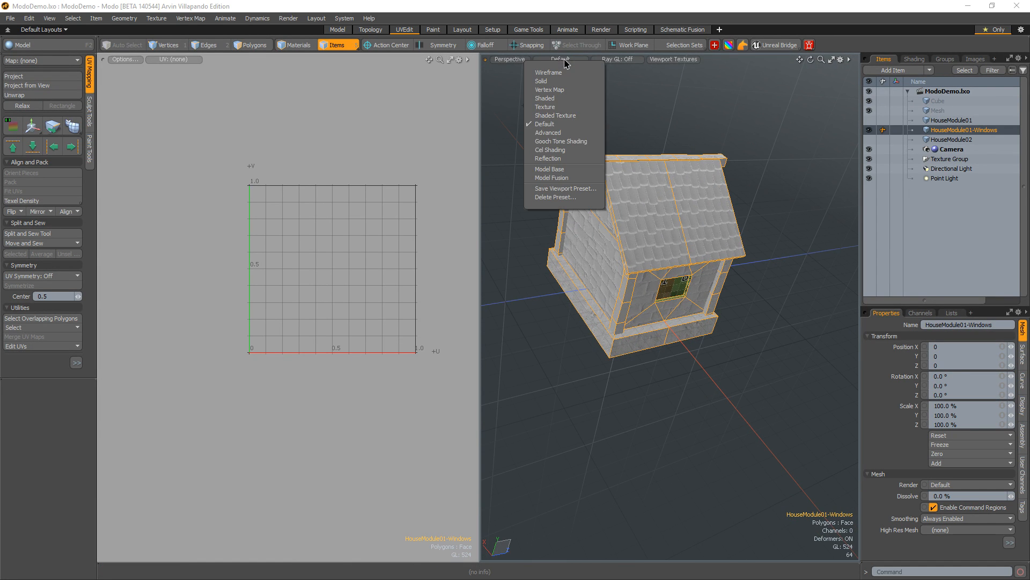
left_click(570, 136)
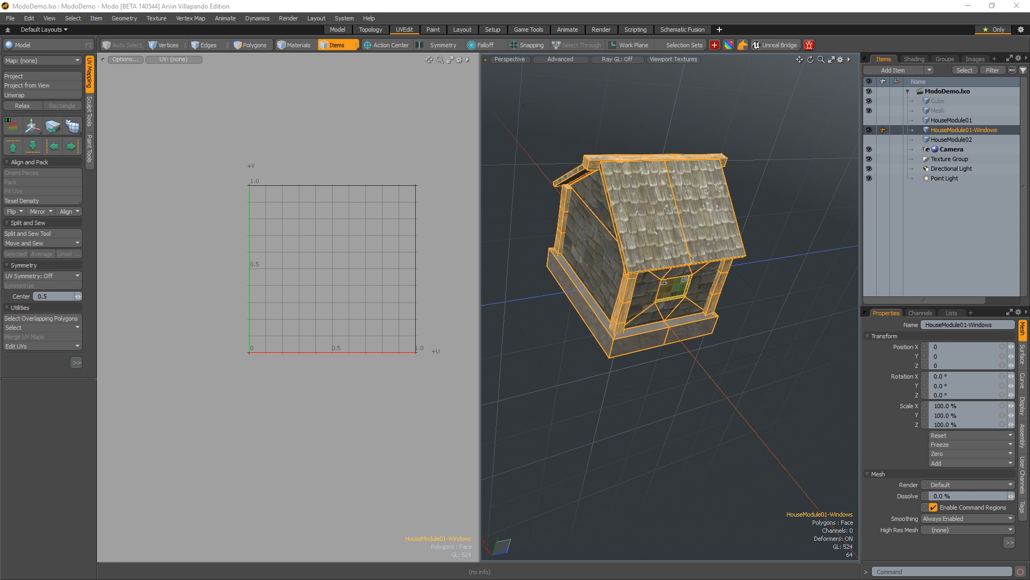
left_click_drag(599, 282, 621, 361, "alt")
left_click(720, 223)
left_click_drag(720, 222, 711, 223, "alt")
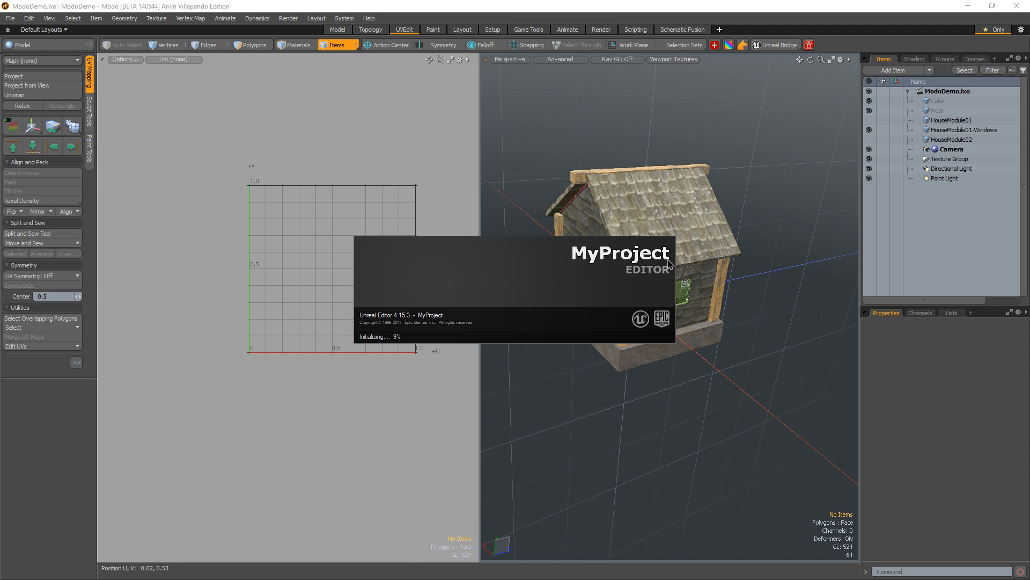
left_click_drag(763, 152, 582, 313, "alt")
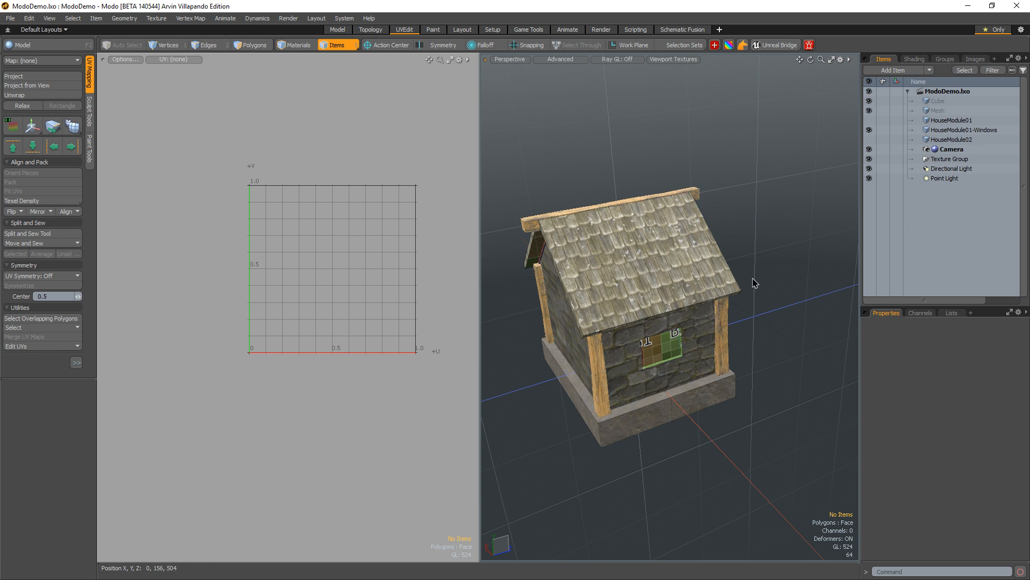
- Select the roof's lower eave edges and move them with Slip UVs enabled and the action center set to Selection
left_click_drag(552, 321, 606, 257, "alt")
left_click_drag(709, 253, 746, 174, "ctrl+alt")
left_click_drag(746, 175, 669, 211, "alt")
key("2")
double_click(681, 262)
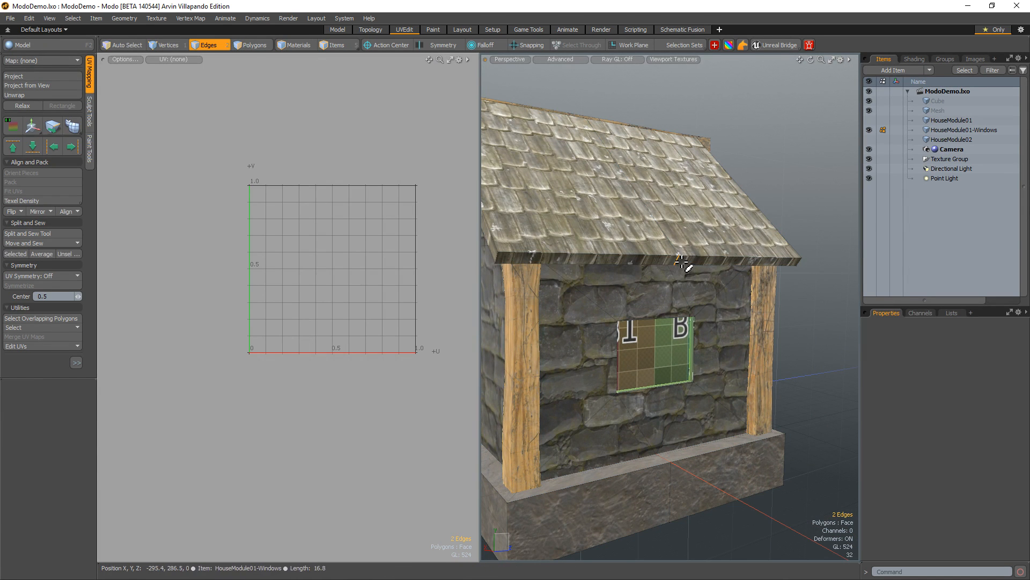
key("w")
key("alt+s")
left_click_drag(713, 273, 711, 296, "alt")
left_click(52, 474)
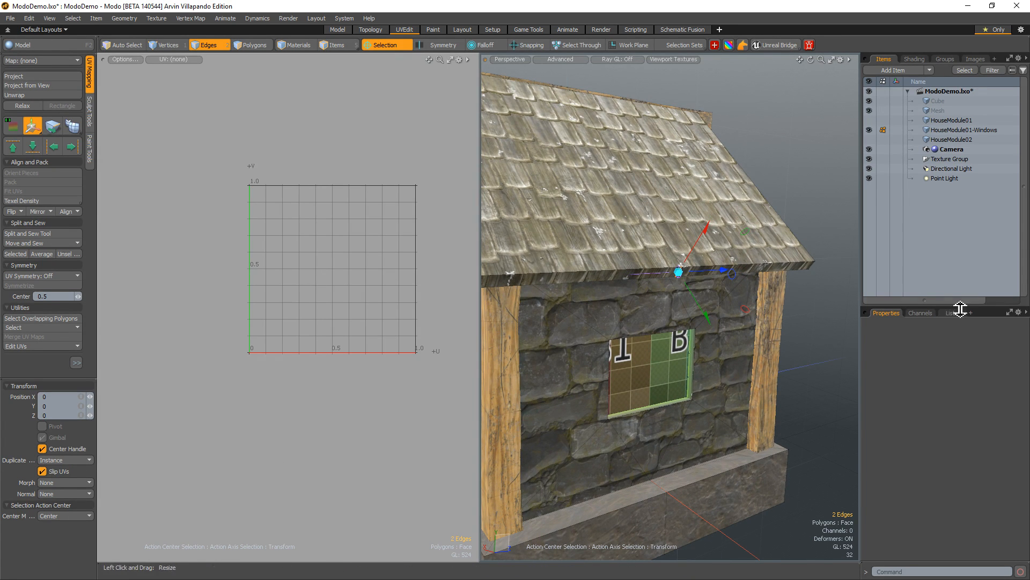
left_click_drag(709, 321, 644, 341)
key("q")
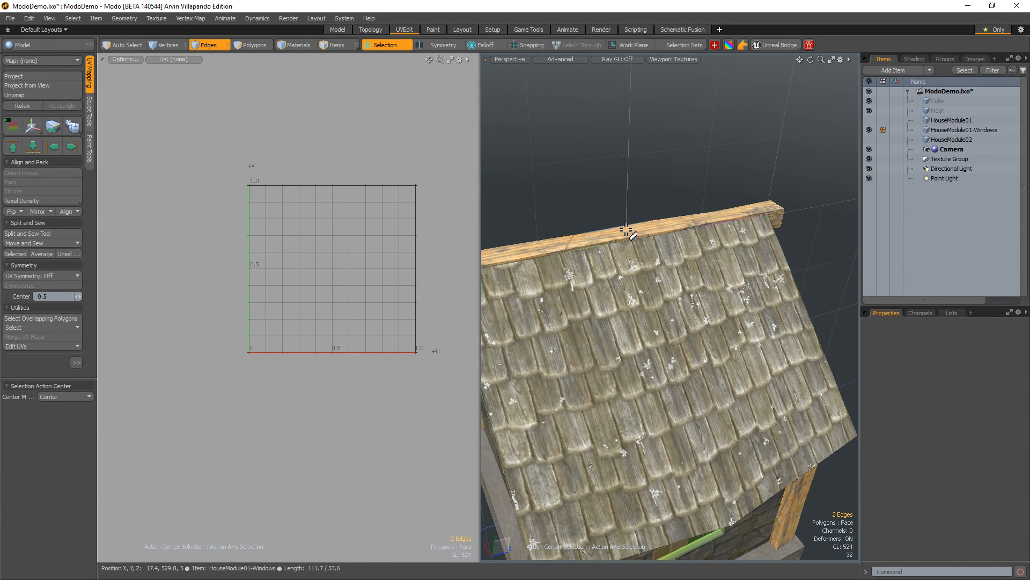
- Select all polygons of the wooden ridge beam on the HouseModule01-Windows mesh
key("5")
left_click(781, 216)
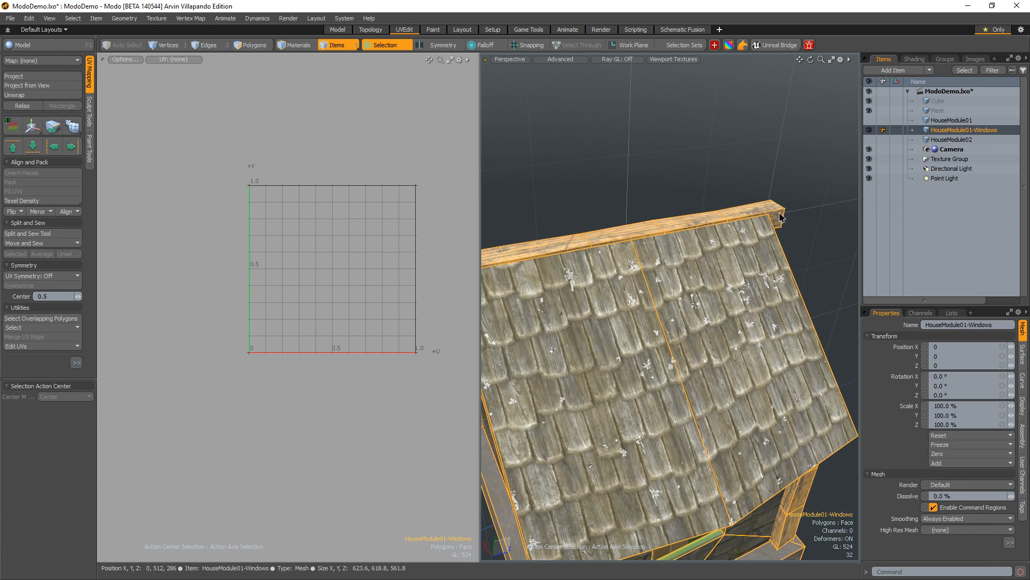
key("3")
double_click(779, 214)
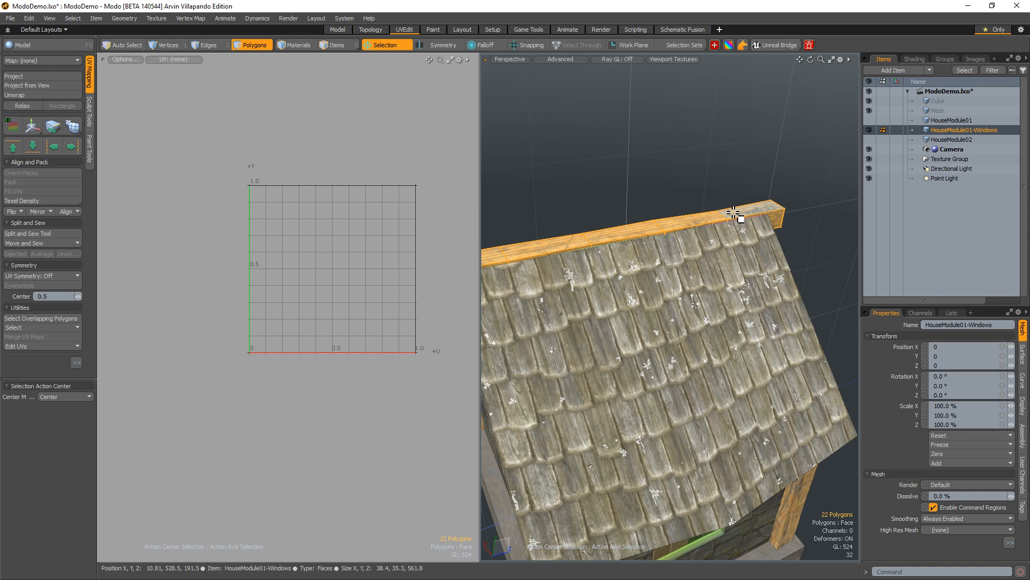
left_click_drag(743, 329, 800, 371, "alt")
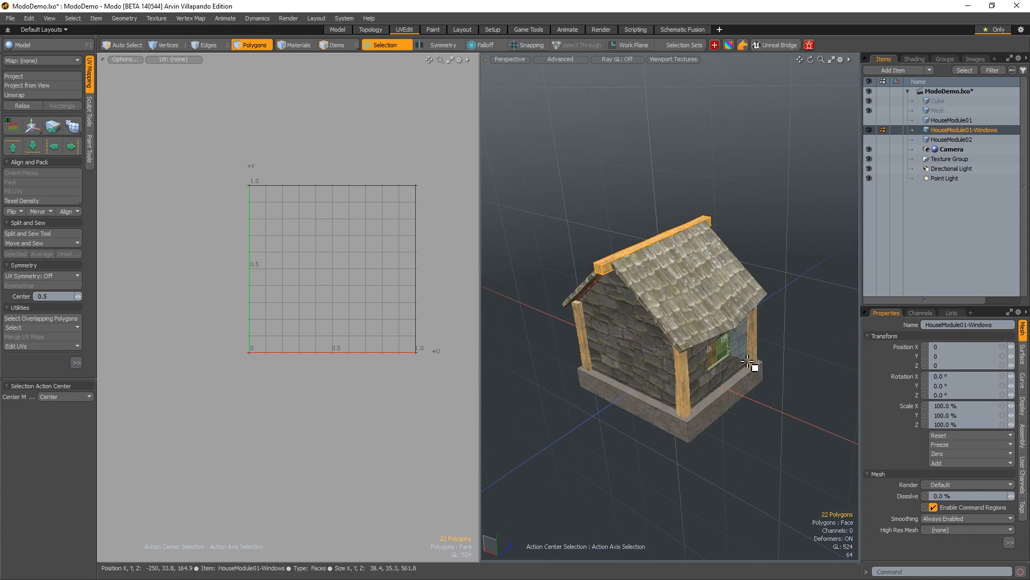
- Undo the ridge beam selection and the move of the roof's eave edges
key("ctrl+z")
key("ctrl+z")
key("ctrl+z")
key("ctrl+z")
key("ctrl+z")
key("ctrl+z")
left_click(798, 250)
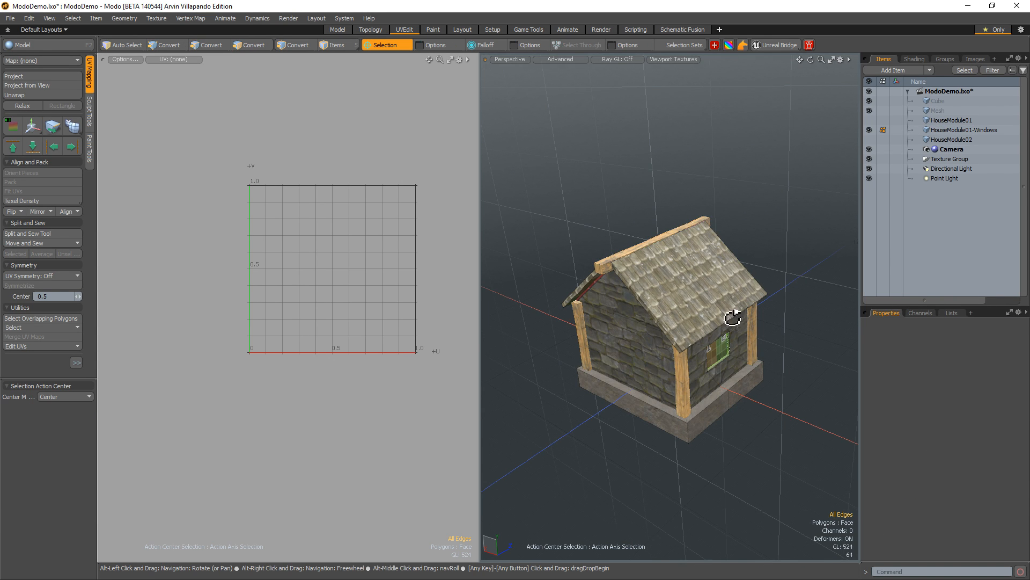
left_click_drag(733, 315, 686, 352, "alt")
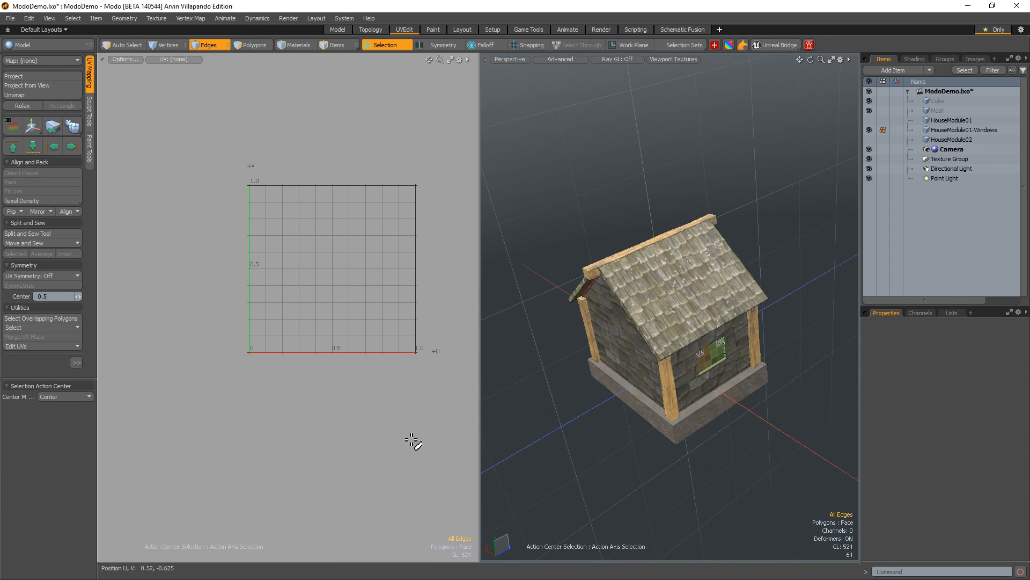
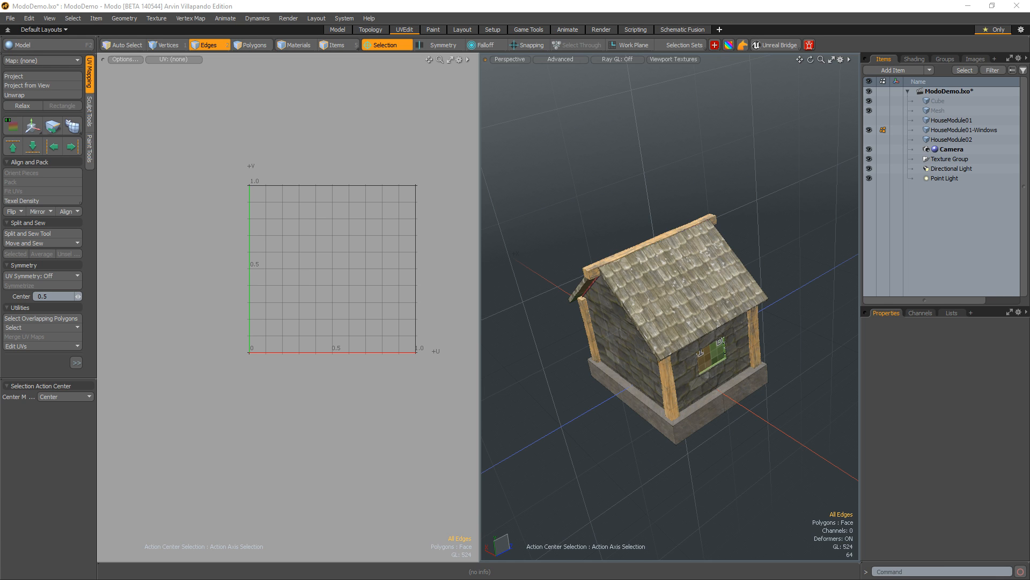
- Check the Unreal Engine process in Task Manager, then minimize the open windows and close Wunderlist
key("ctrl+shift+Escape")
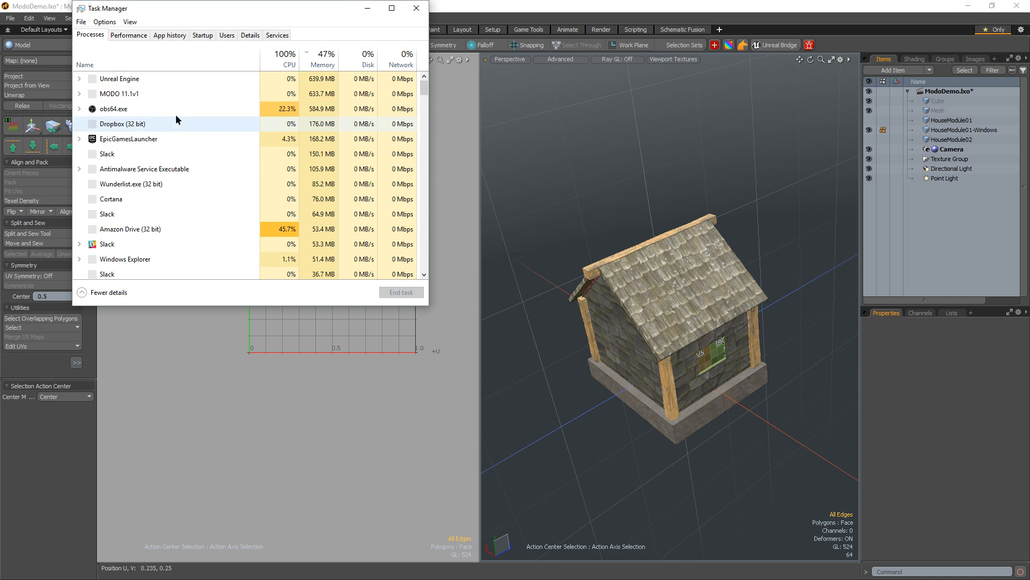
left_click(175, 80)
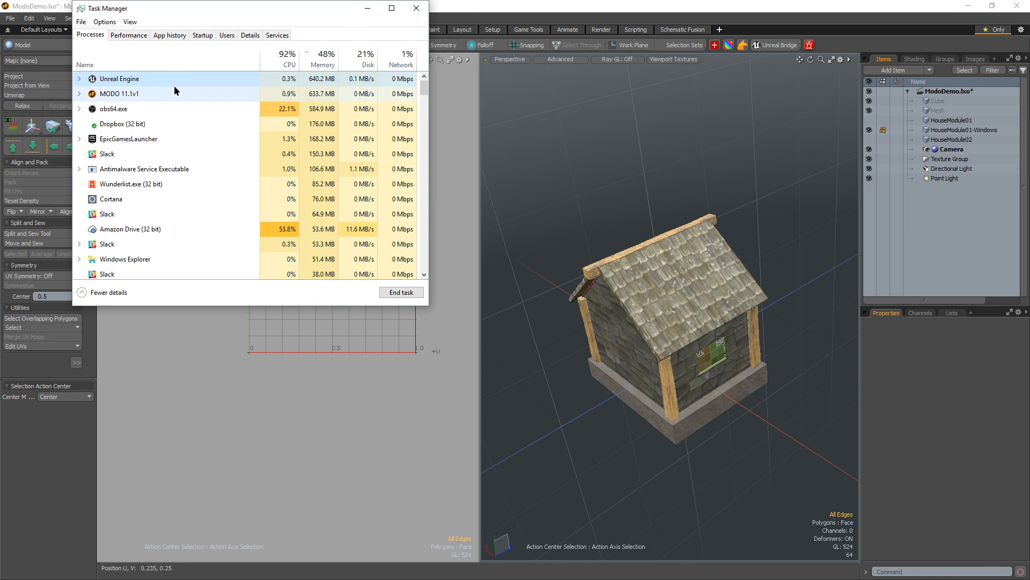
left_click(371, 10)
left_click(966, 8)
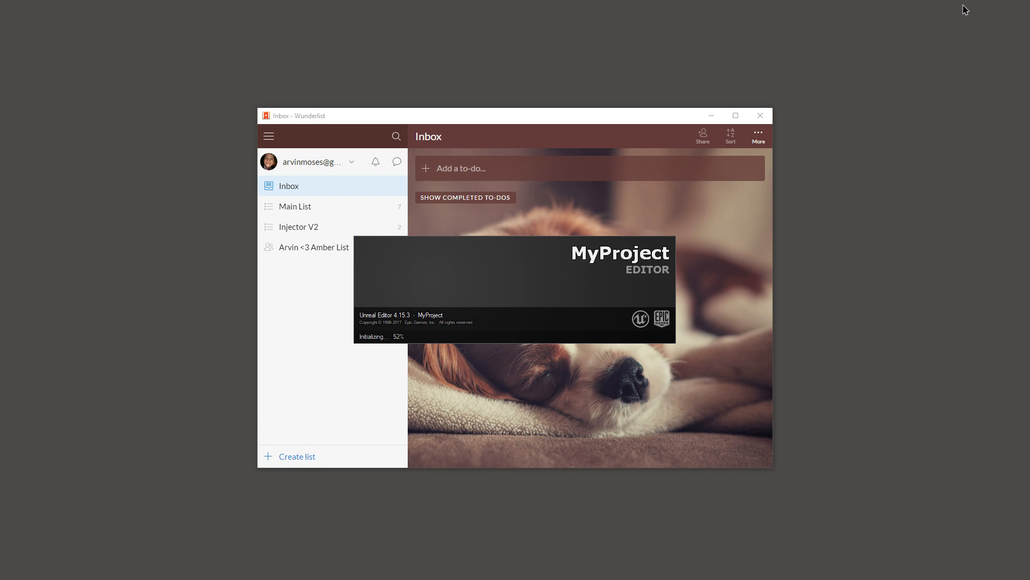
left_click(760, 116)
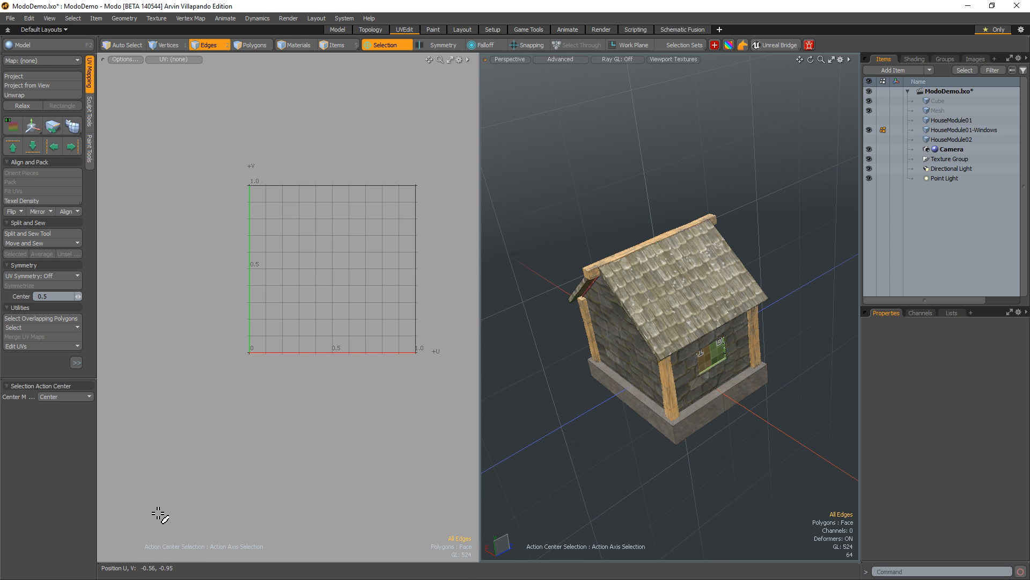
left_click_drag(846, 475, 805, 271, "alt")
left_click_drag(805, 271, 731, 285, "alt")
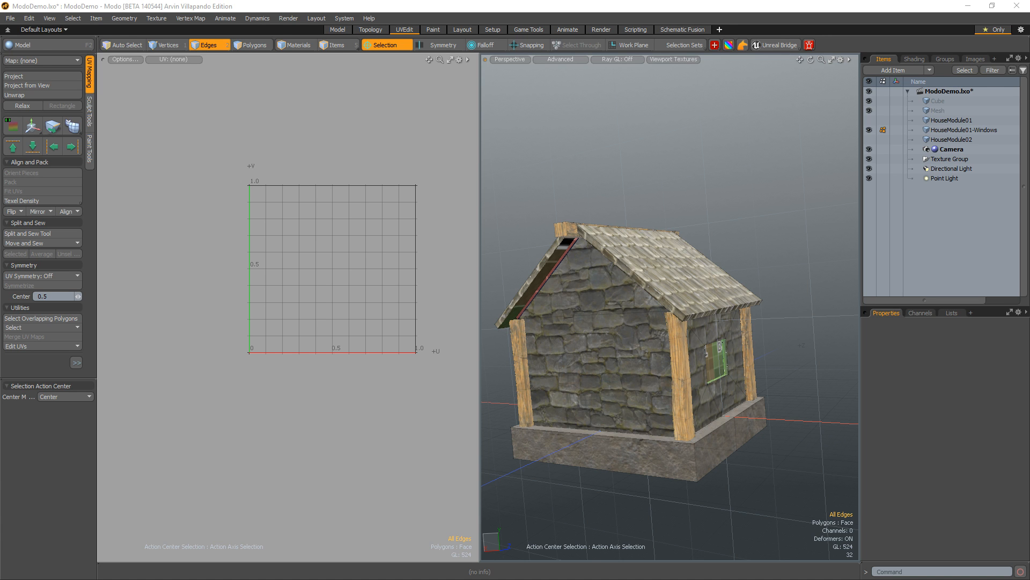
left_click_drag(669, 292, 648, 347, "alt")
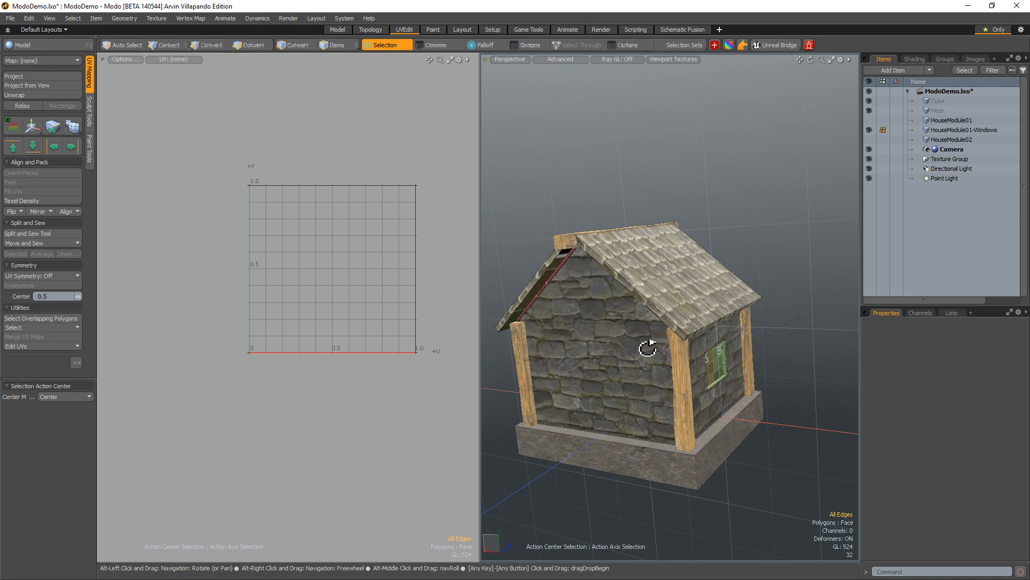
key("2")
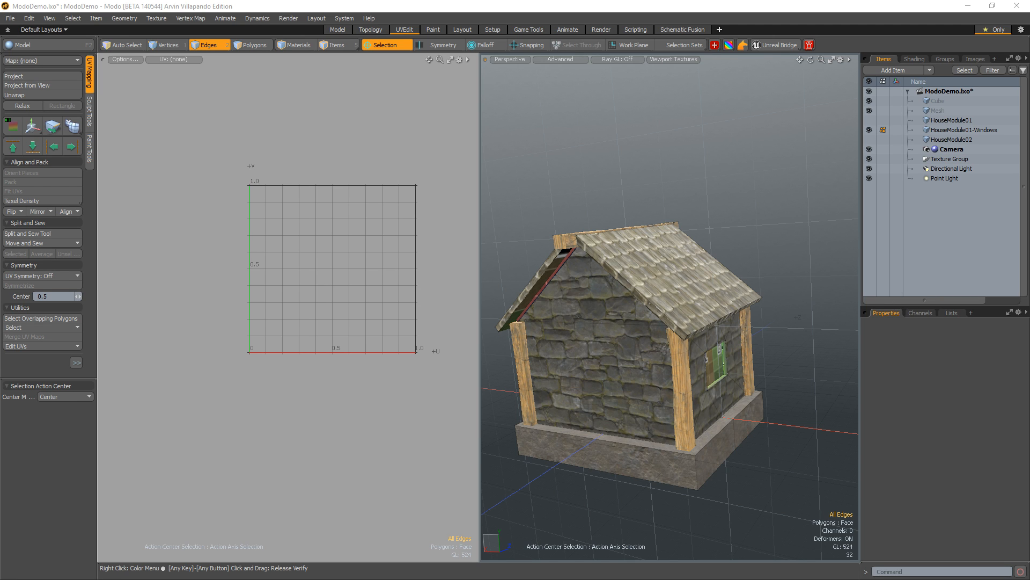
- Examine the textured house model from several sides, including its roof, gable and window wall
left_click_drag(692, 268, 661, 298, "alt")
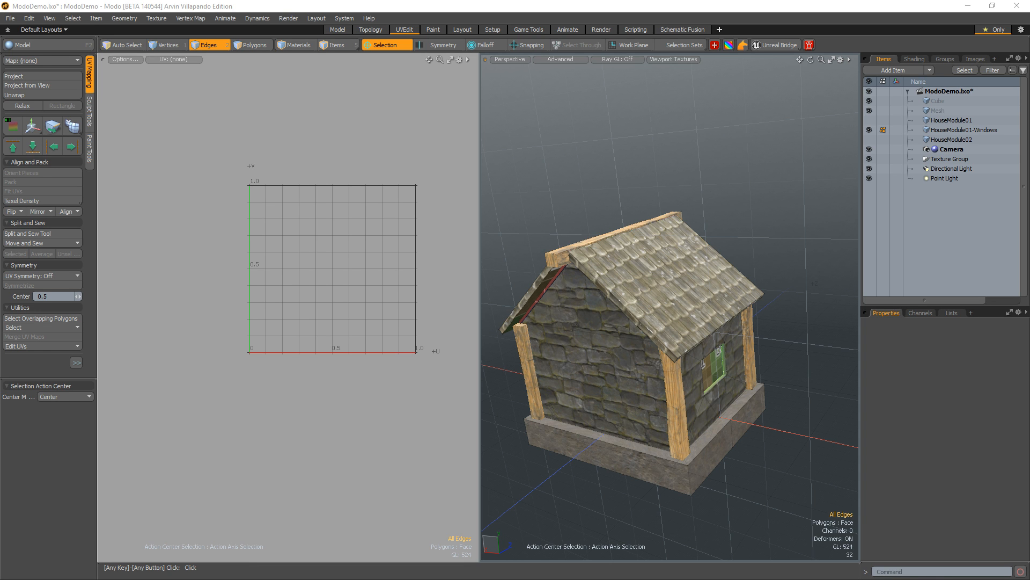
left_click_drag(349, 9, 402, 57)
double_click(402, 56)
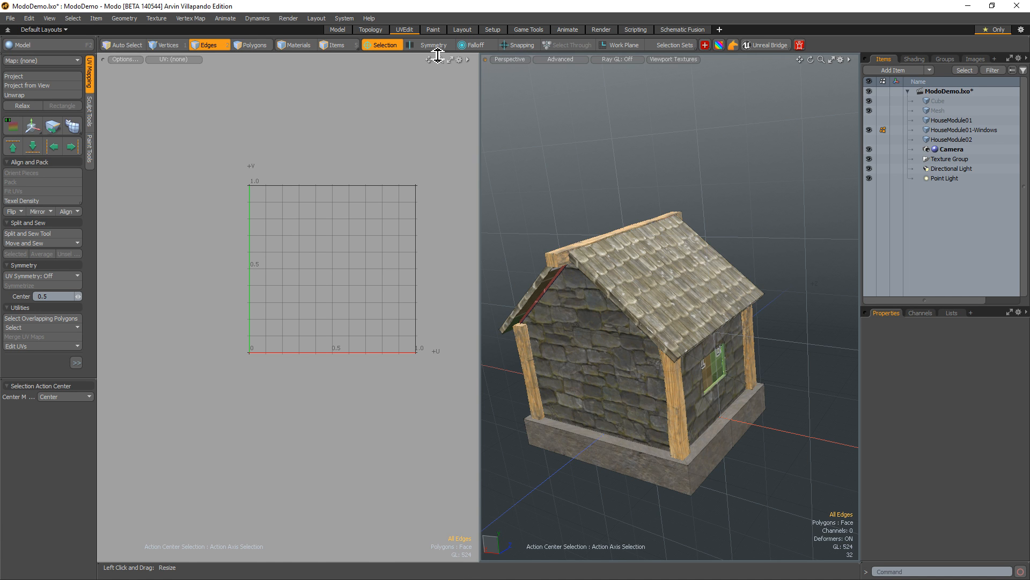
left_click_drag(821, 172, 612, 180, "alt")
left_click_drag(574, 5, 633, 301)
double_click(580, 331)
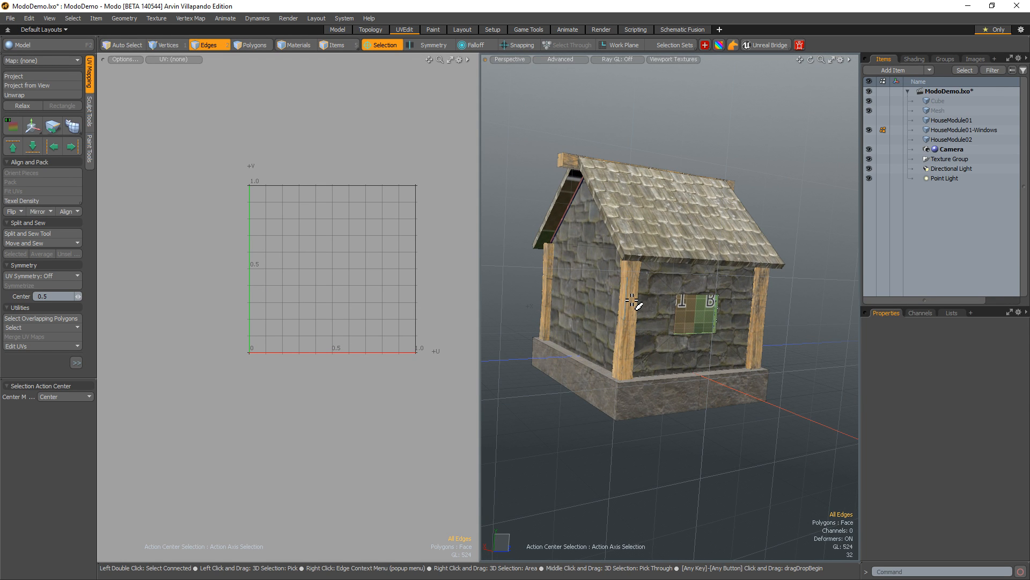
left_click_drag(617, 232, 649, 205, "alt")
scroll(728, 221, "up", 4)
left_click_drag(728, 221, 723, 195, "alt")
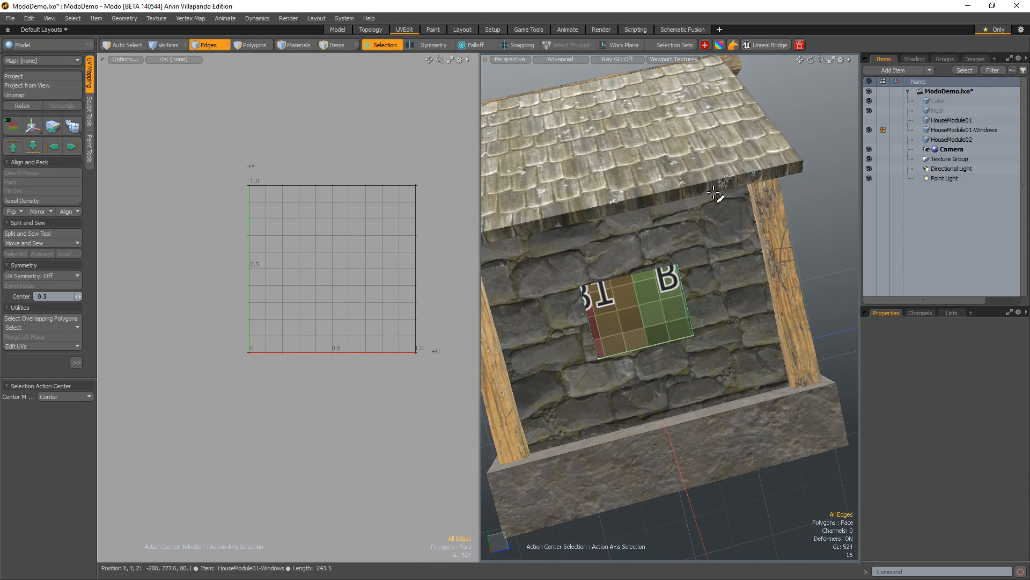
- Delete the HouseModule01 mesh and make HouseModule01-Windows the active mesh
left_click(943, 123)
key("Delete")
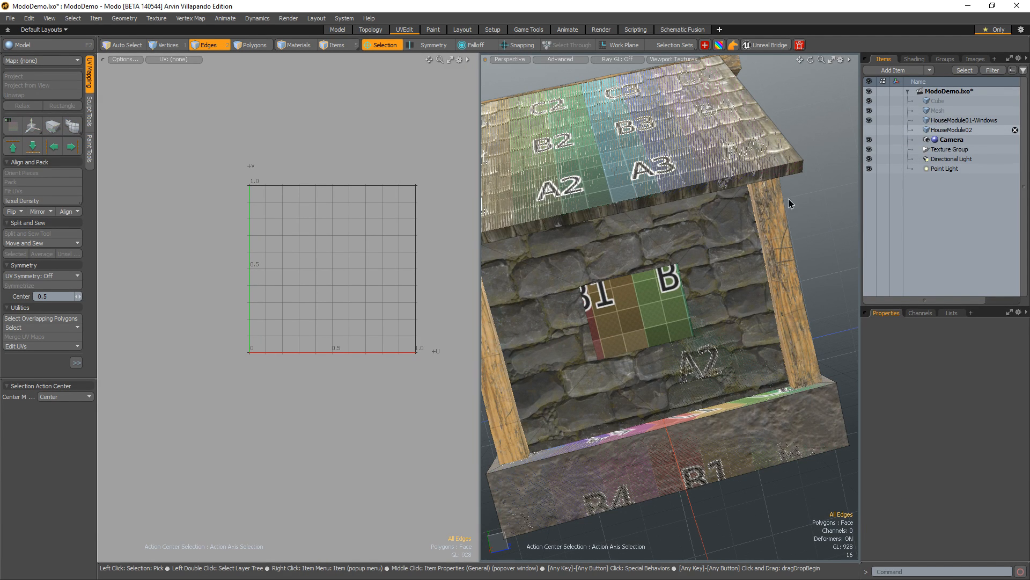
left_click(624, 265)
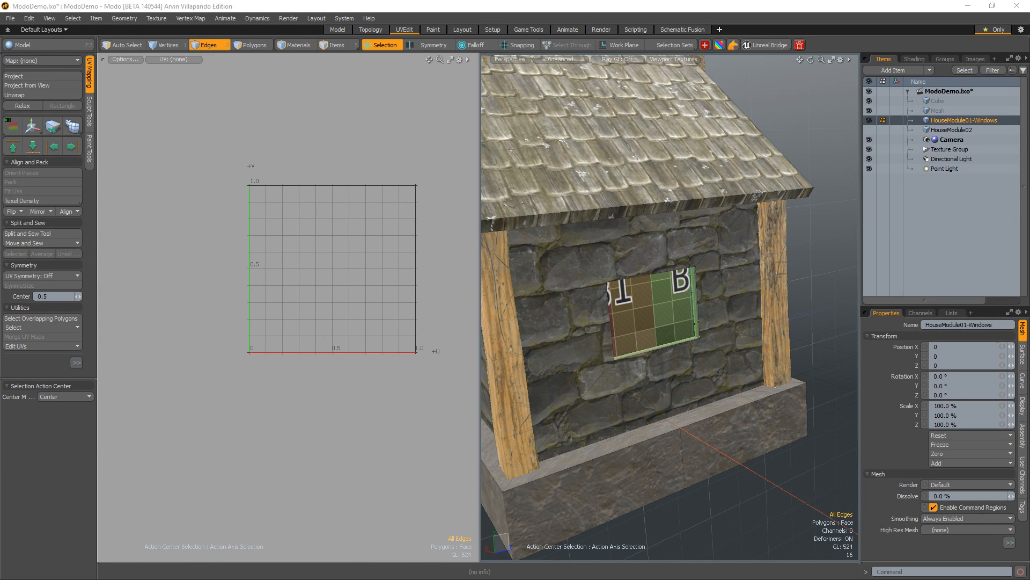
- Duplicate the HouseModule01-Windows mesh and hide the original
key("5")
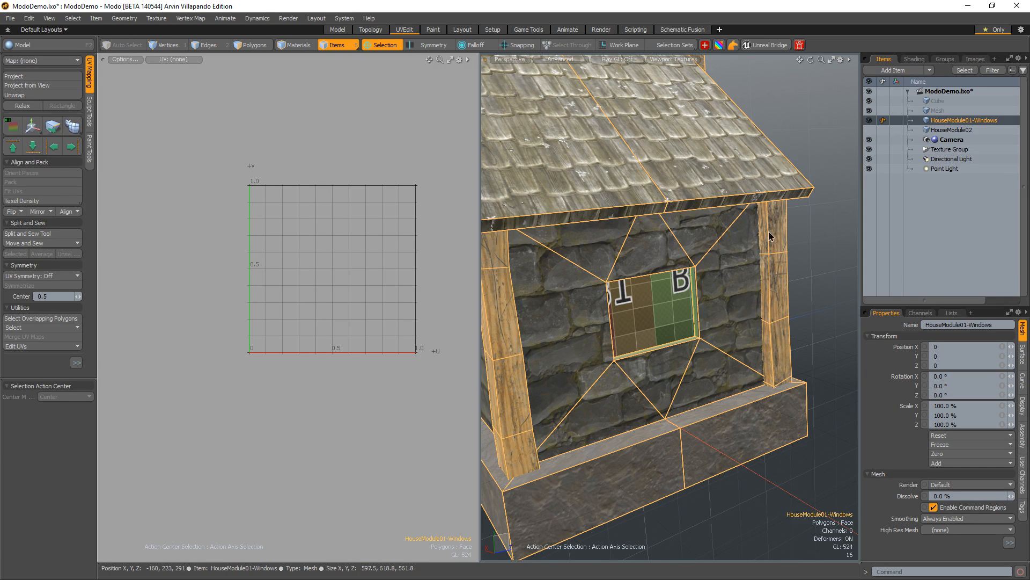
left_click(943, 110)
left_click(944, 122)
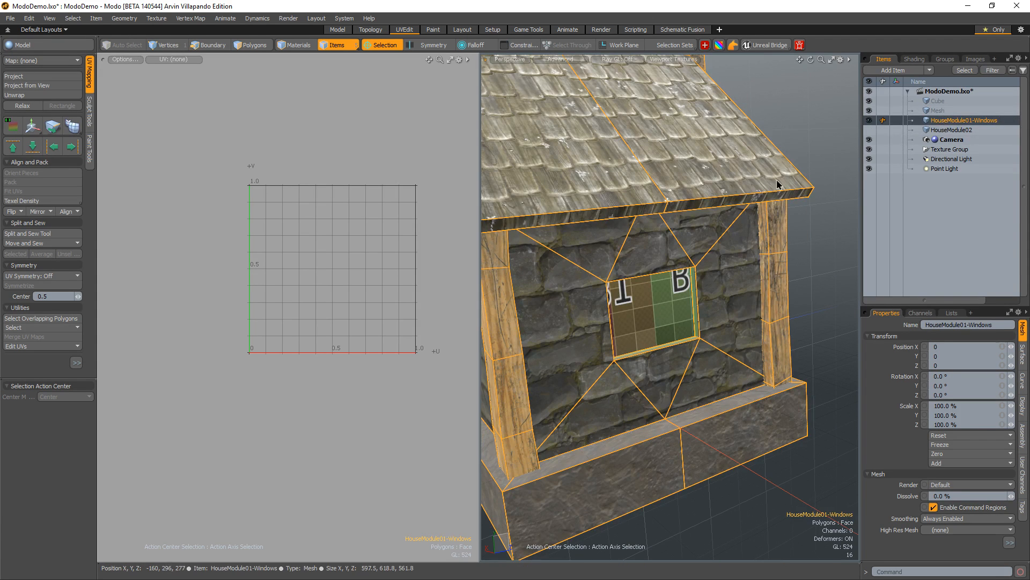
key("ctrl+d")
left_click_drag(783, 141, 791, 164, "alt")
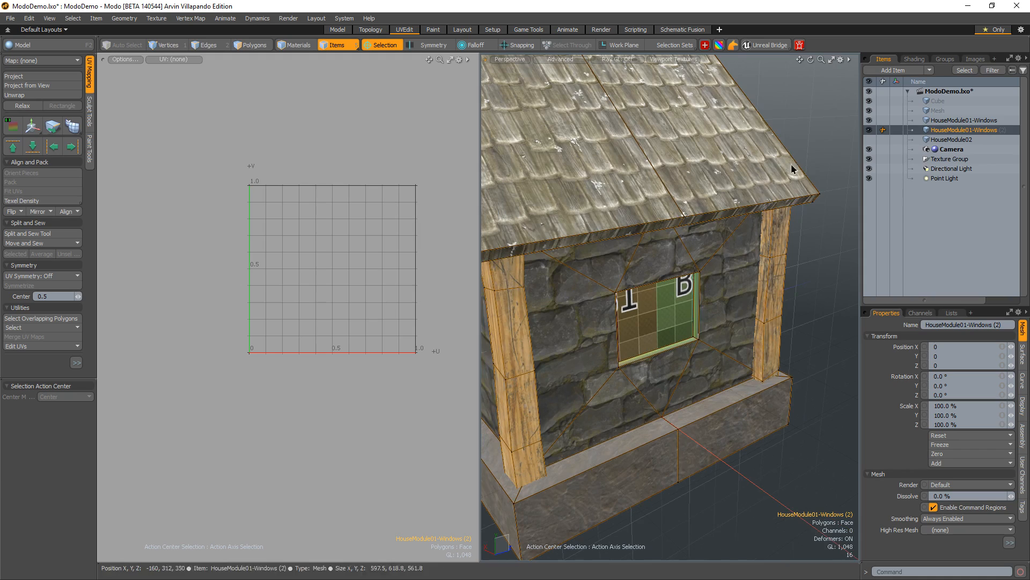
left_click(869, 121)
- Select the duplicate's two window pane polygons and try to weld a pane corner to the window frame with Drag Weld
left_click_drag(695, 369, 711, 292, "alt")
key("3")
key("w")
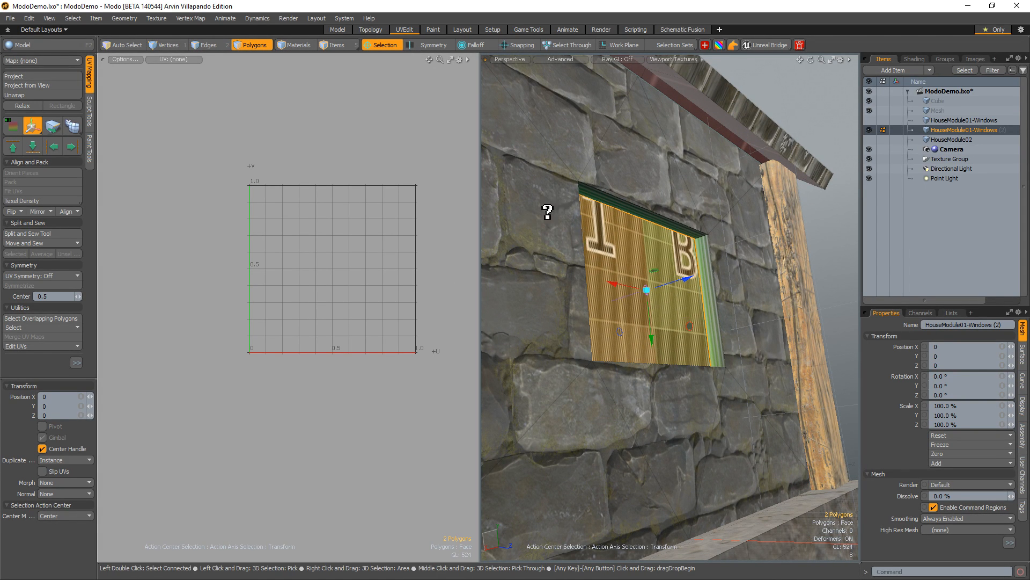
key("F2")
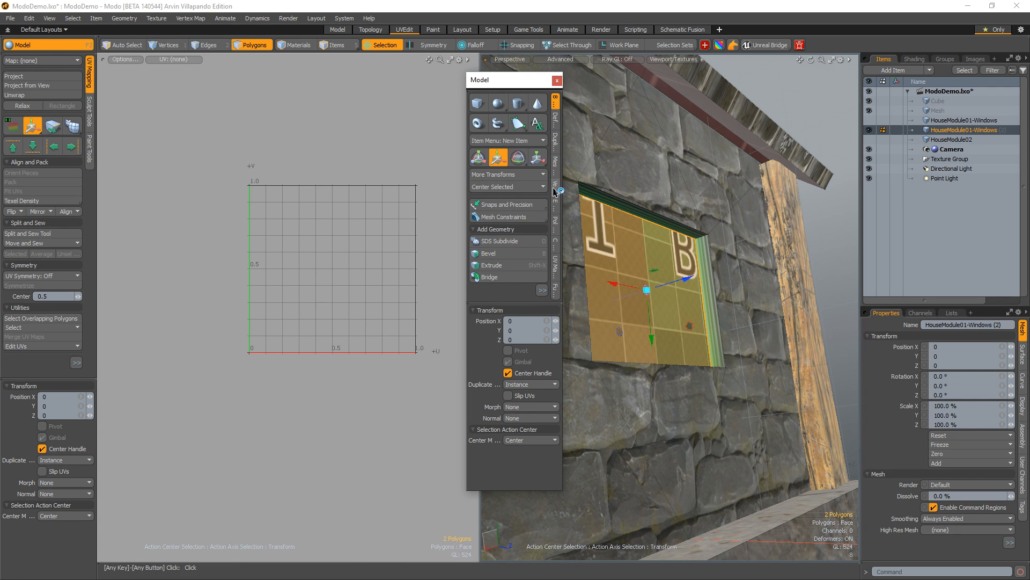
left_click(555, 189)
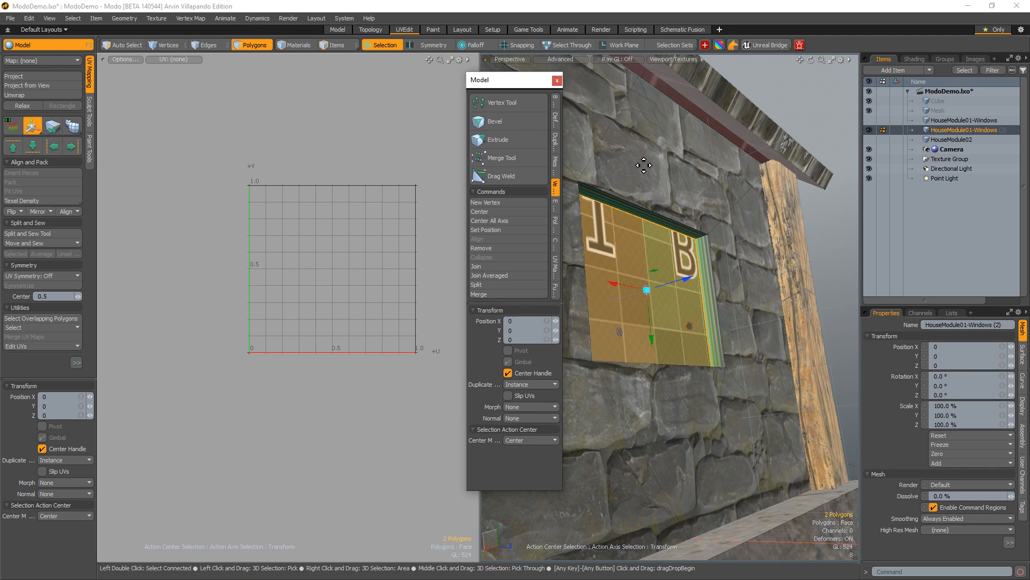
left_click(531, 183)
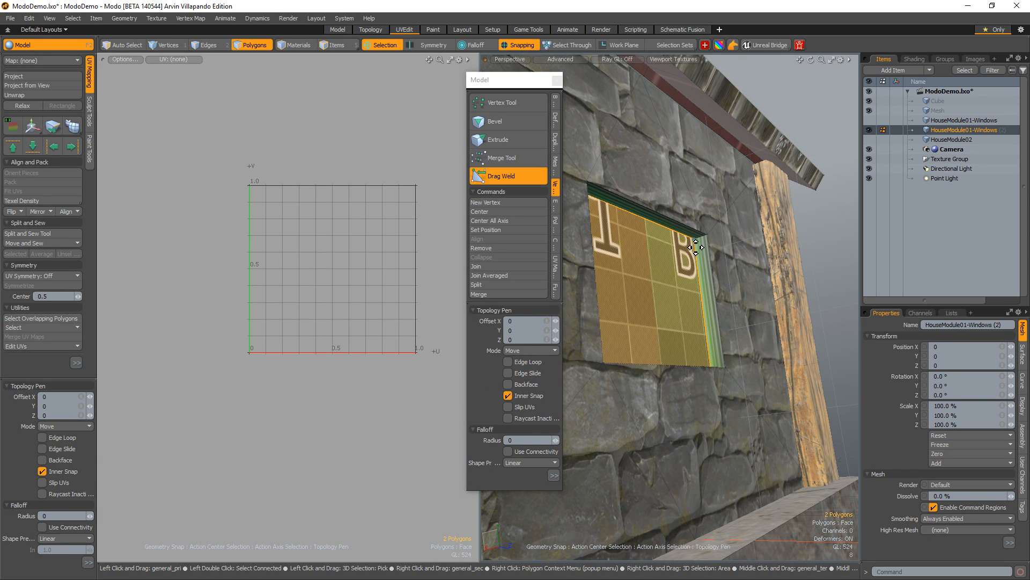
mouse_move(689, 257)
left_mouse_down()
mouse_move(711, 236)
mouse_move(693, 258)
left_mouse_up()
key("w")
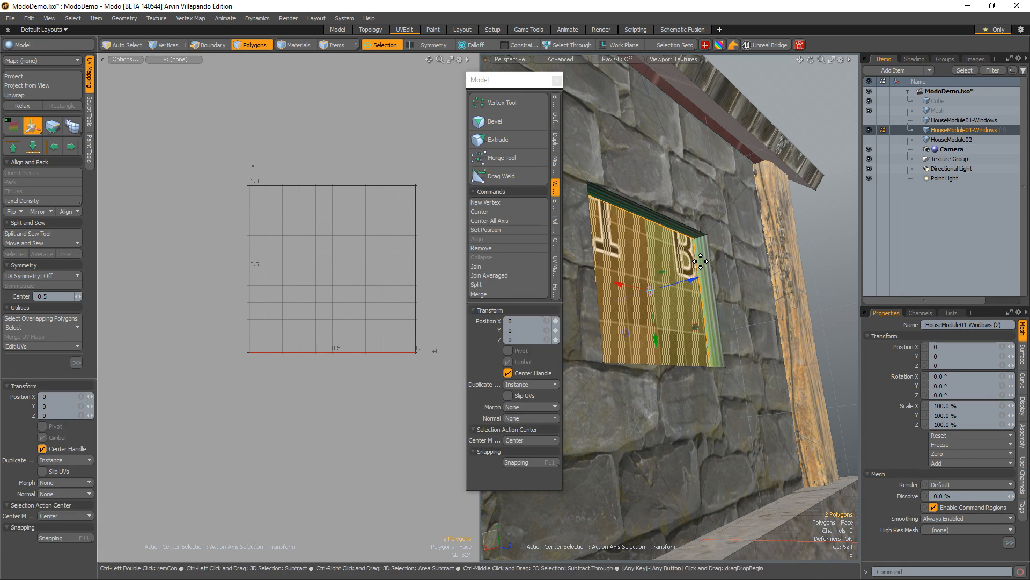
left_click(518, 176)
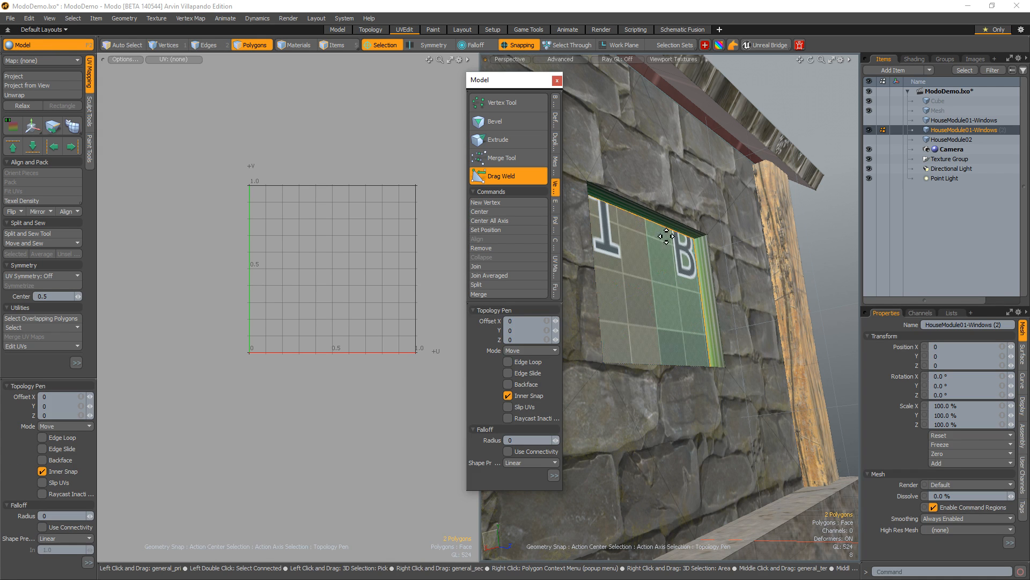
left_click_drag(700, 241, 541, 271)
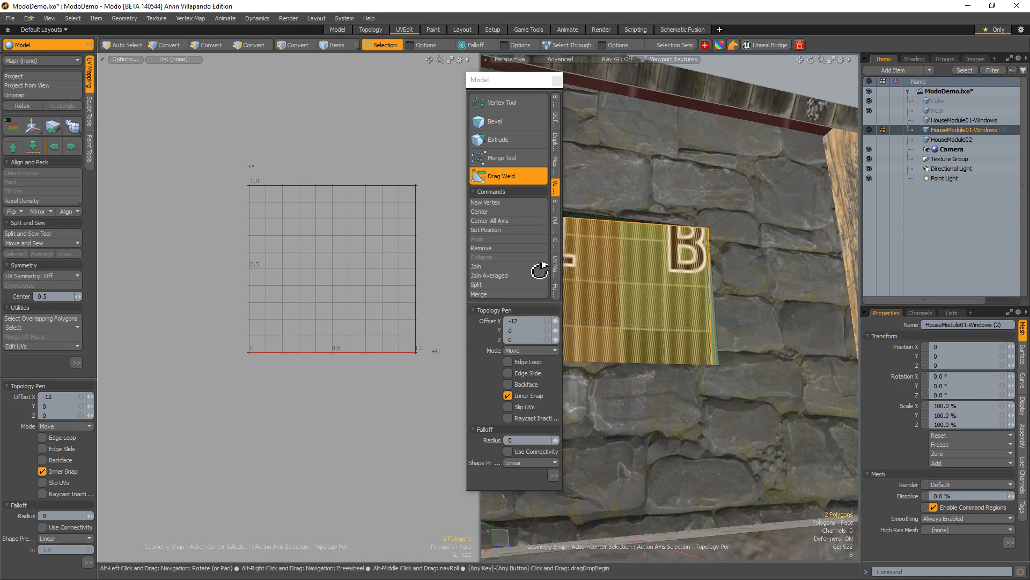
- Try to weld the window pane's remaining corners to the frame with Drag Weld, then switch to vertex selection
left_click_drag(776, 297, 837, 310, "alt+shift")
left_click_drag(756, 302, 626, 278, "alt")
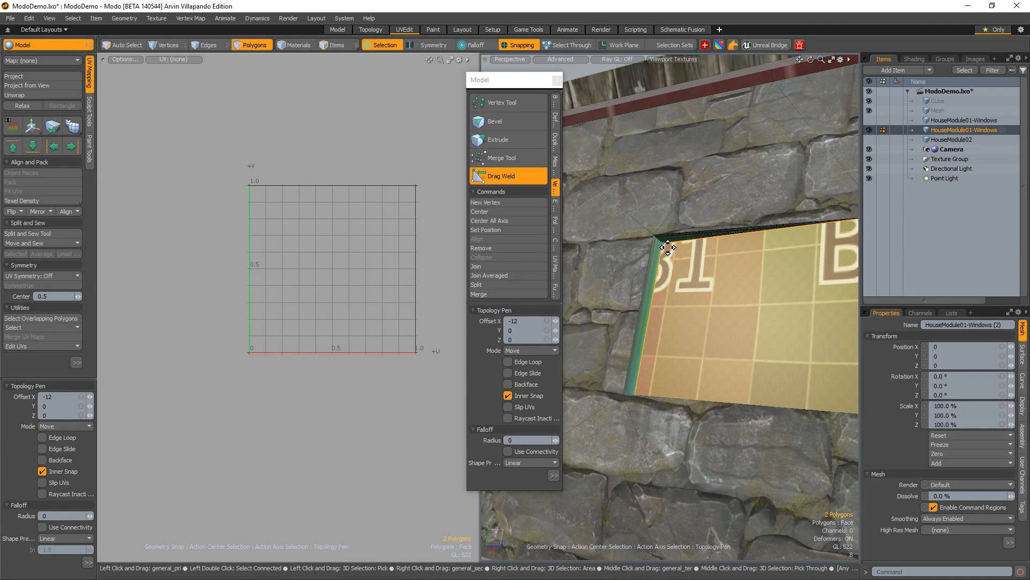
left_click_drag(664, 240, 653, 236)
left_click_drag(755, 340, 648, 380, "alt")
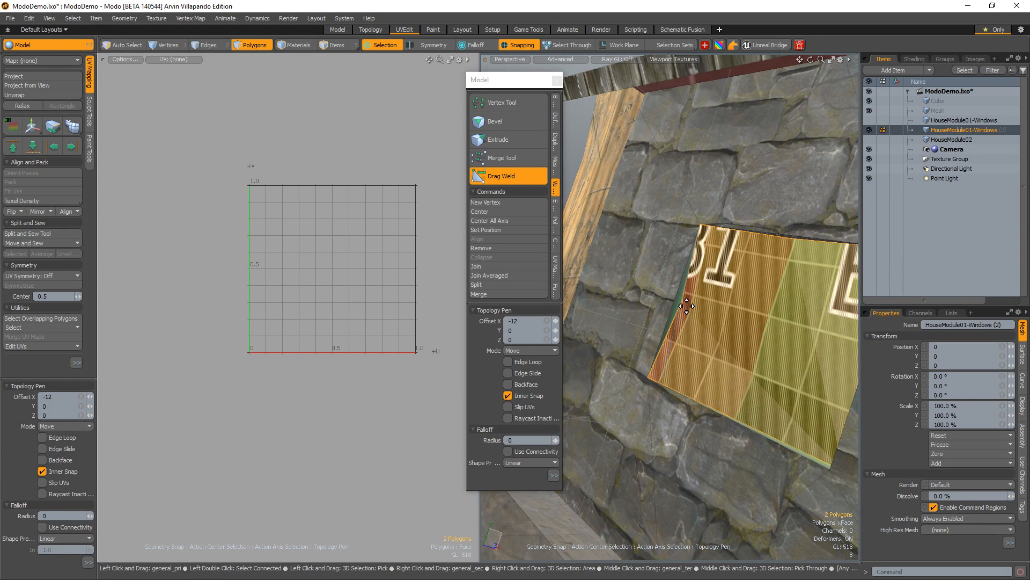
left_click_drag(678, 332, 762, 274, "alt")
key("1")
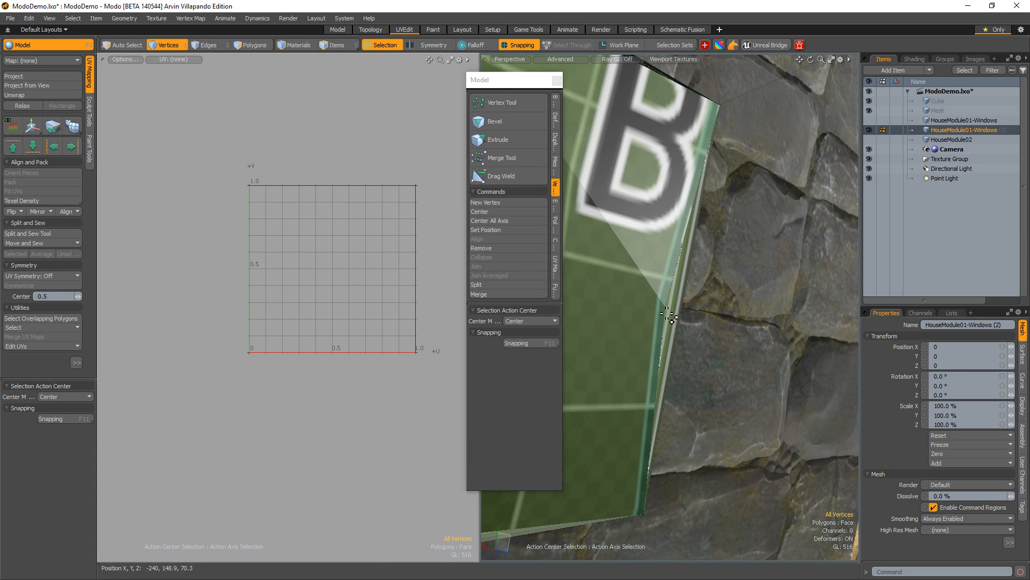
- Toggle the vertex display and set the perspective viewport's shading style to Shaded
key("ctrl+3")
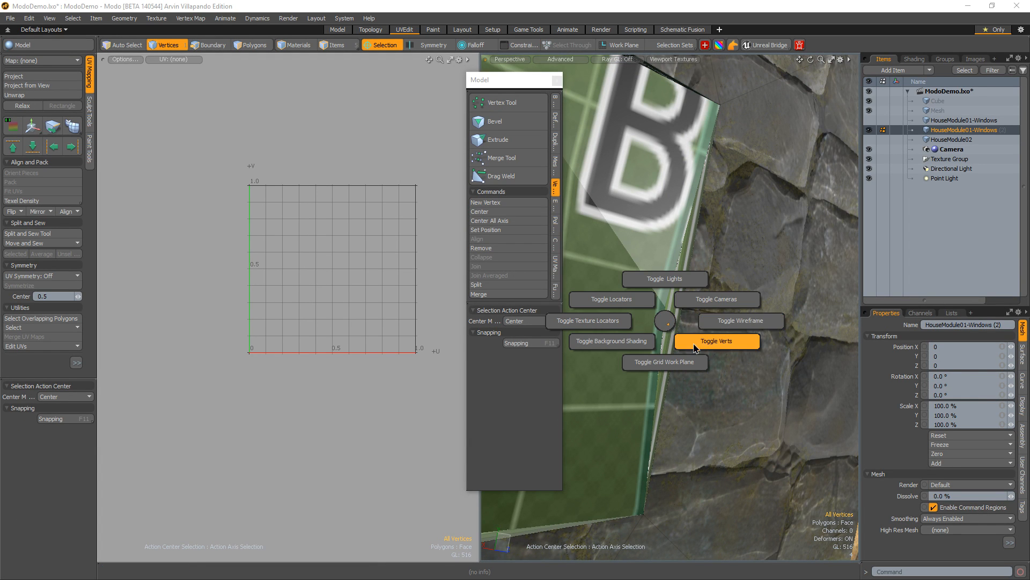
left_click(710, 330)
left_click_drag(663, 312, 716, 211, "alt")
left_click(560, 60)
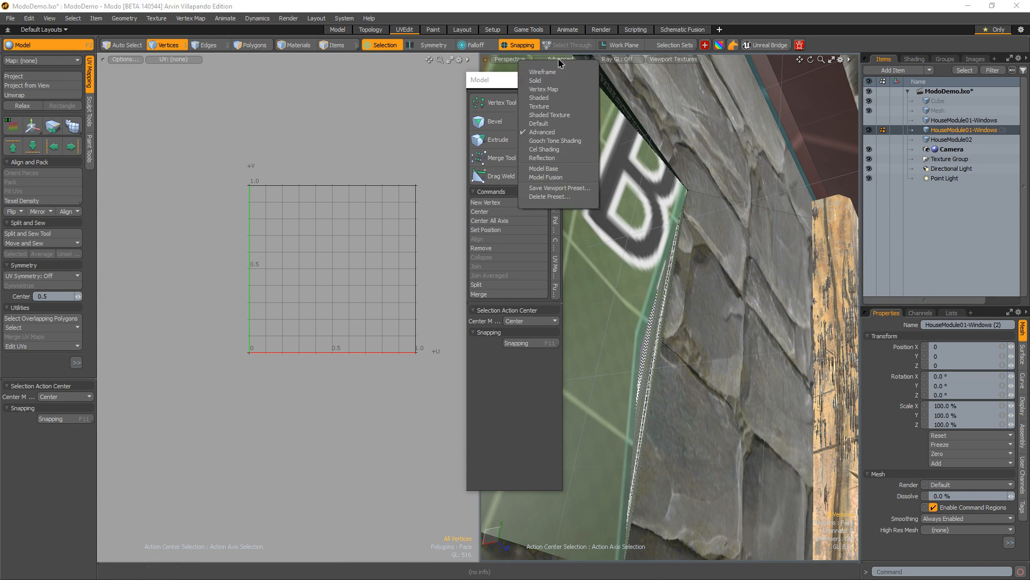
left_click(556, 101)
mouse_move(683, 333)
left_mouse_down("alt")
mouse_move(626, 345)
mouse_move(836, 360)
mouse_move(722, 306)
mouse_move(485, 338)
left_mouse_up("alt")
left_click_drag(649, 336, 552, 333, "ctrl+alt")
- Undo the window pane's corner welds with polygon selection active and drop the current tool
key("3")
key("w")
left_click(677, 328)
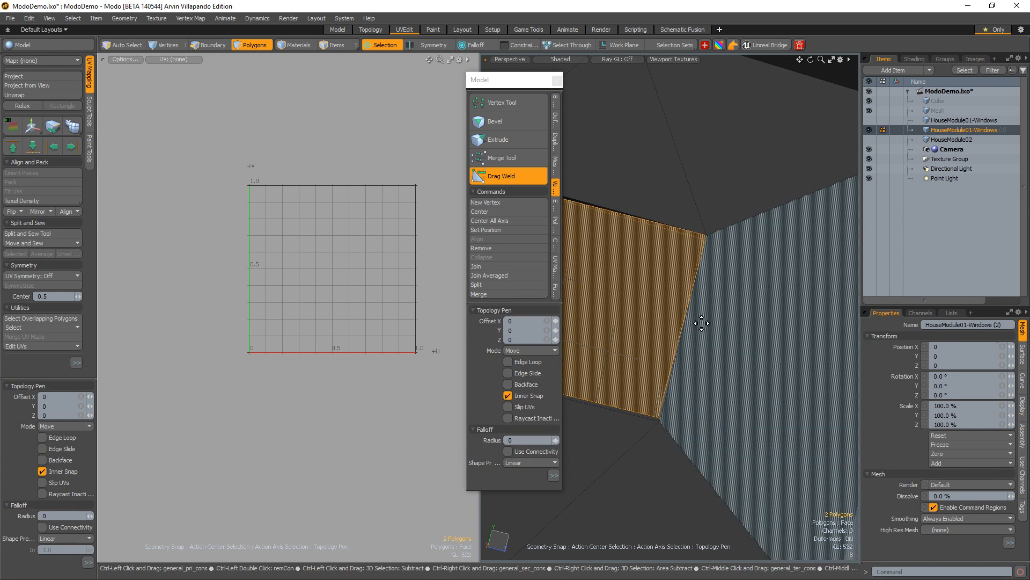
left_click_drag(702, 323, 667, 216, "alt")
key("q")
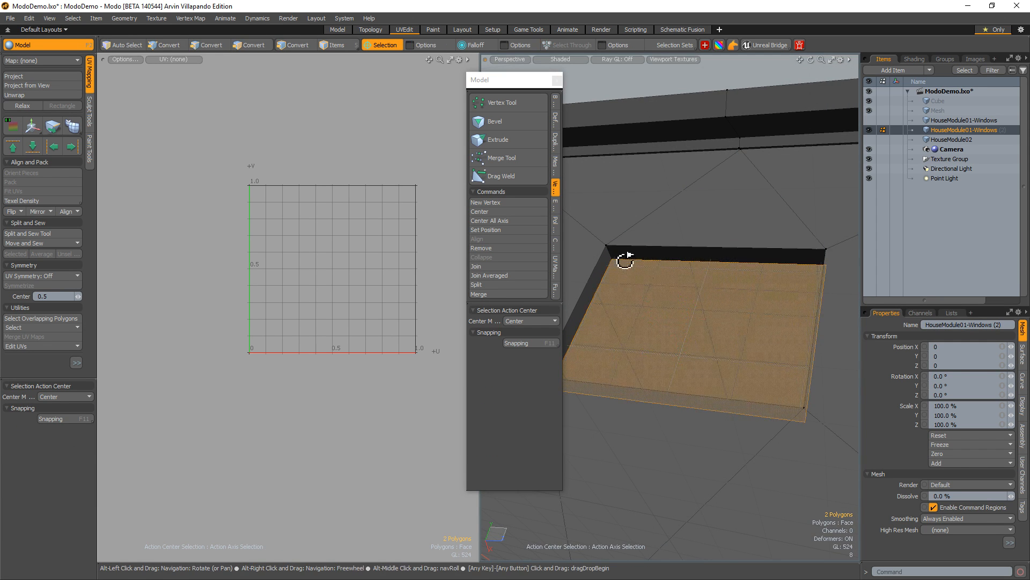
- Move the two window pane polygons 9.25 along the Z handle
left_click_drag(621, 257, 633, 268, "alt")
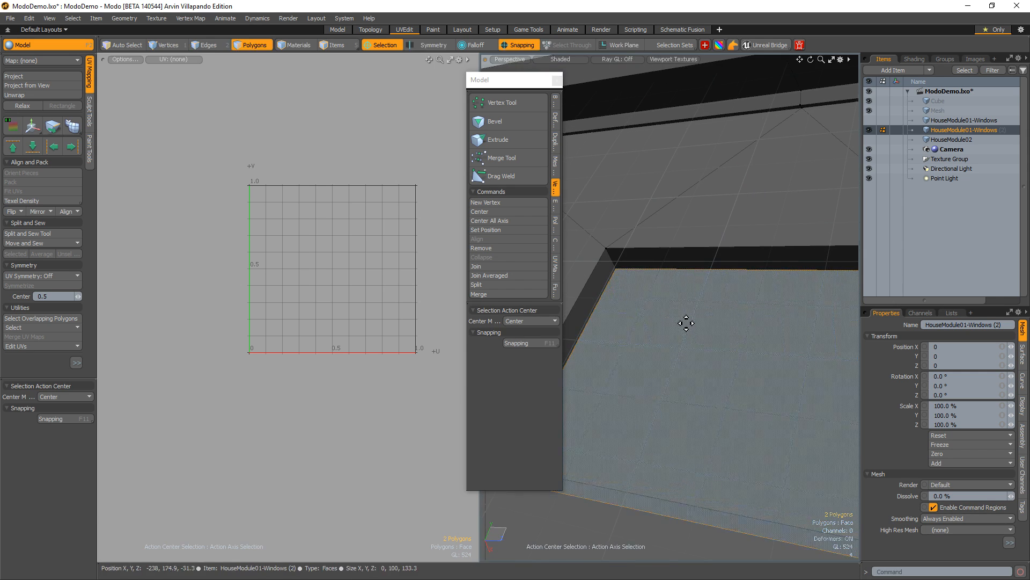
key("w")
left_click_drag(685, 322, 659, 286, "alt")
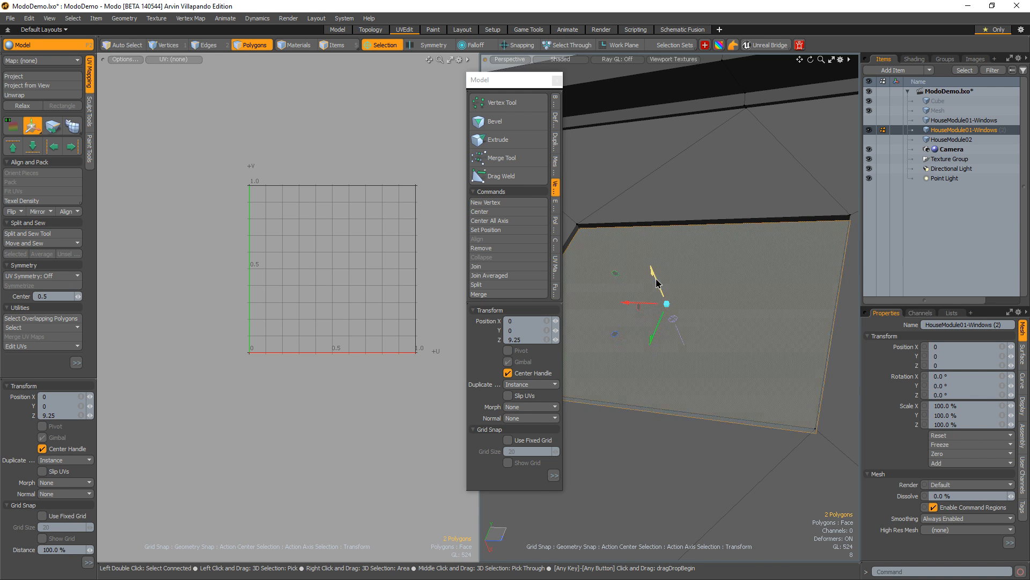
- Try again to weld the moved window pane's corners to the outer frame corners with Drag Weld
left_click_drag(611, 246, 704, 391, "alt+shift")
left_click(512, 177)
key("space")
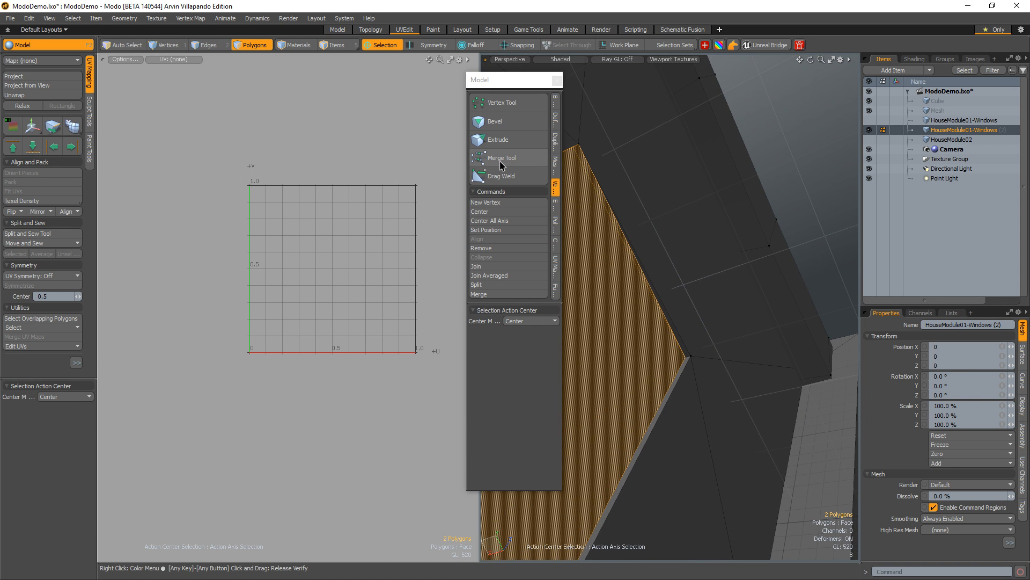
left_click(504, 177)
left_click_drag(690, 361, 619, 295)
- Undo the last corner welds, delete the window pane polygons, then undo the deletion
key("ctrl+z")
key("ctrl+z")
key("Delete")
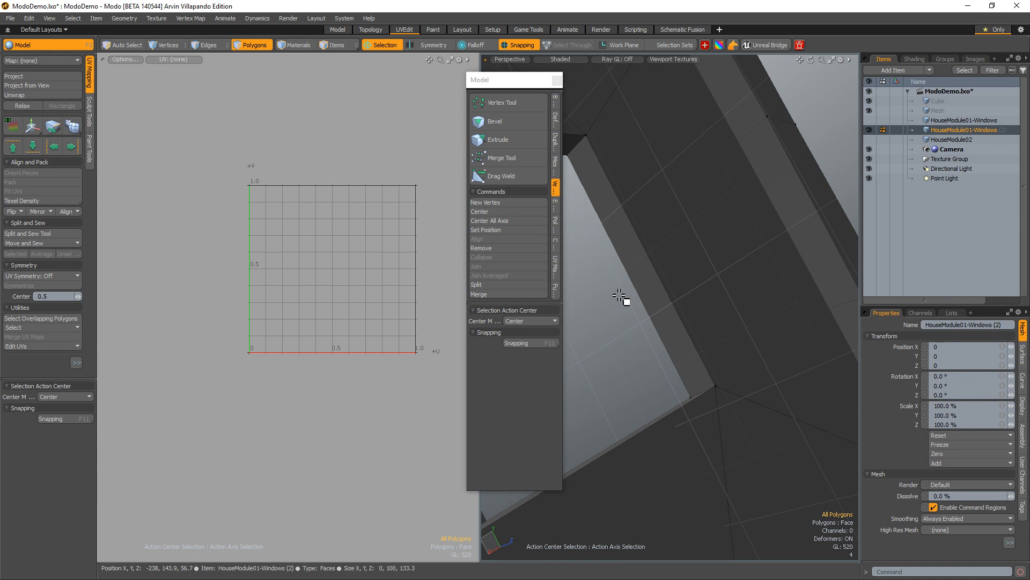
key("ctrl+z")
- Adjust the viewport's vertex display and shift the two window pane polygons inside the window opening
left_click_drag(673, 296, 698, 420, "alt")
key("ctrl+3")
left_click(729, 305)
key("w")
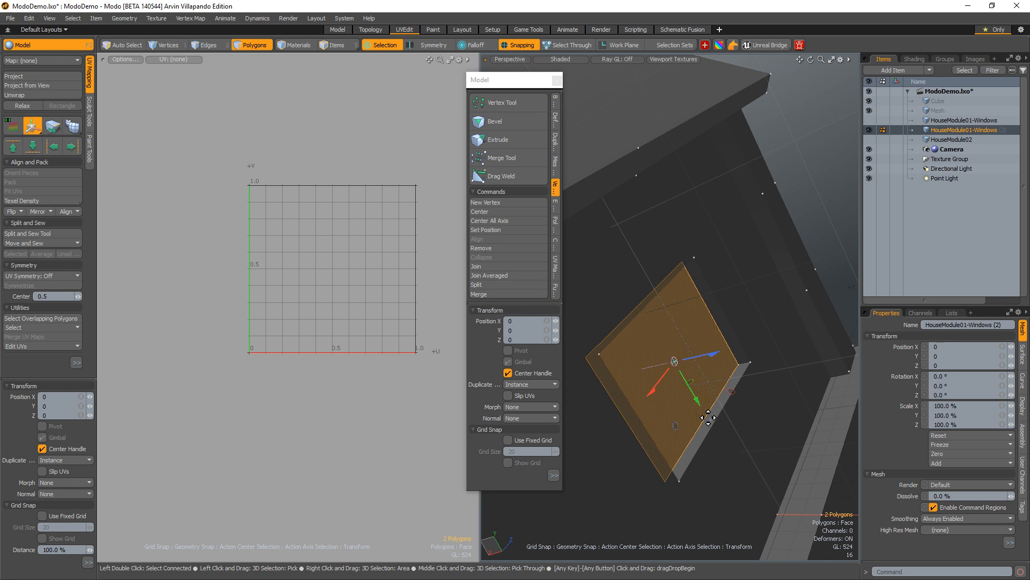
left_click_drag(713, 360, 725, 358)
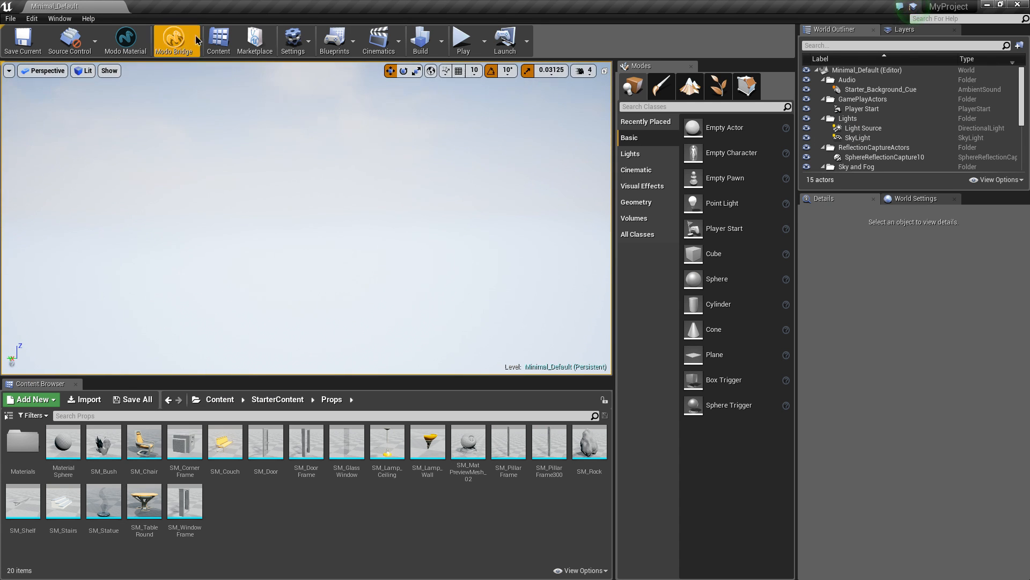
- Switch to Unreal Editor and open the recent level NewMap2
left_click(59, 18)
left_click(11, 18)
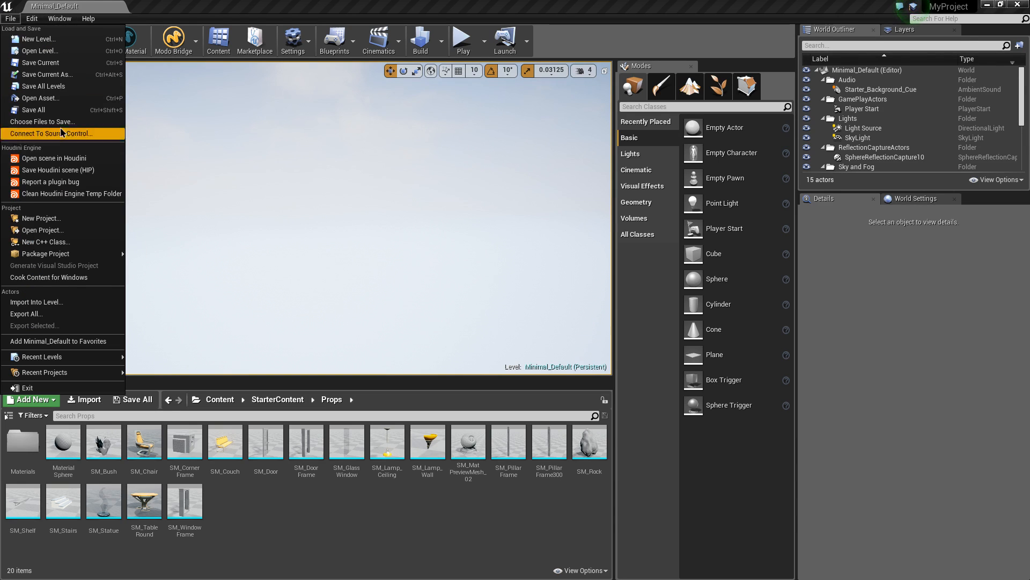
mouse_move(113, 361)
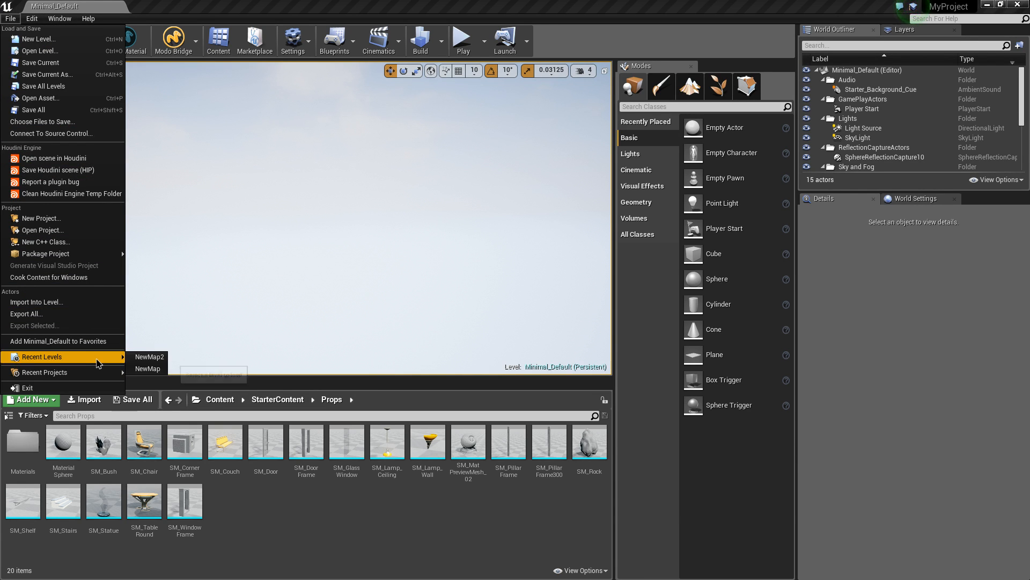
left_click(151, 357)
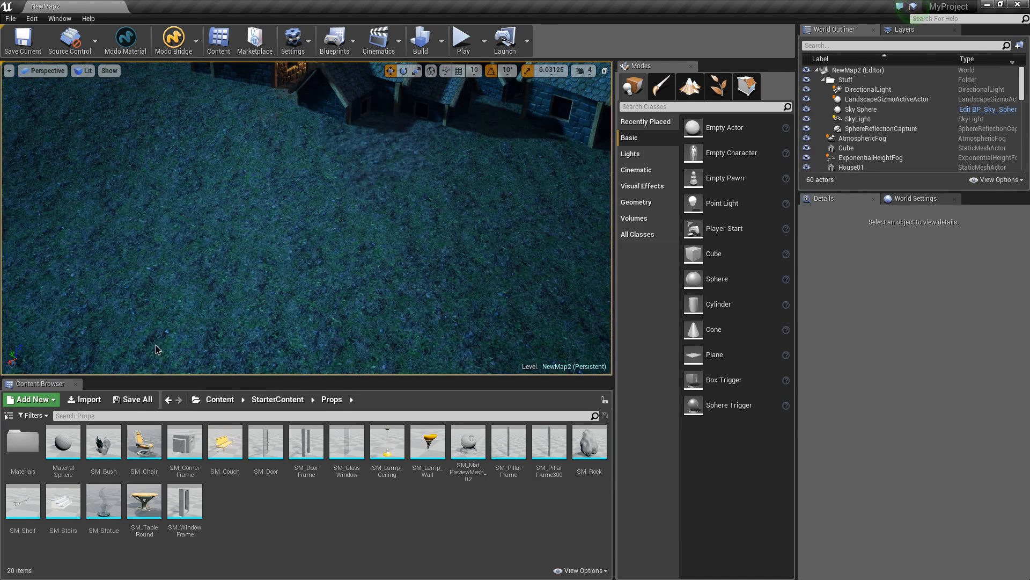
- Fly around the village of modular houses and select the House01 (2) mesh to inspect it
right_click_drag(440, 221, 432, 193)
mouse_move(404, 237)
right_mouse_down()
mouse_move(408, 252)
mouse_move(397, 247)
mouse_move(404, 239)
right_mouse_up()
left_click(294, 260)
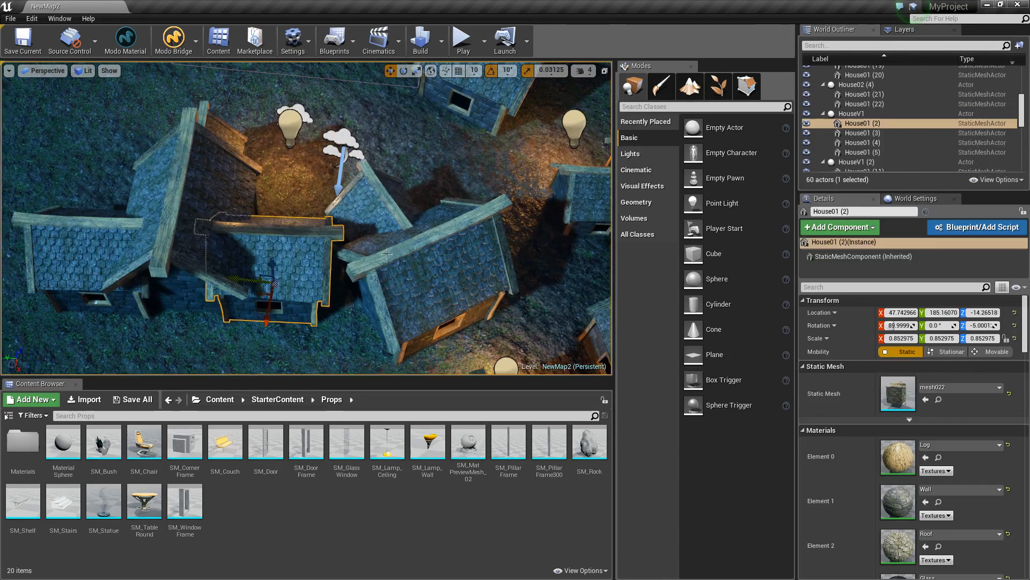
right_click_drag(294, 260, 417, 253)
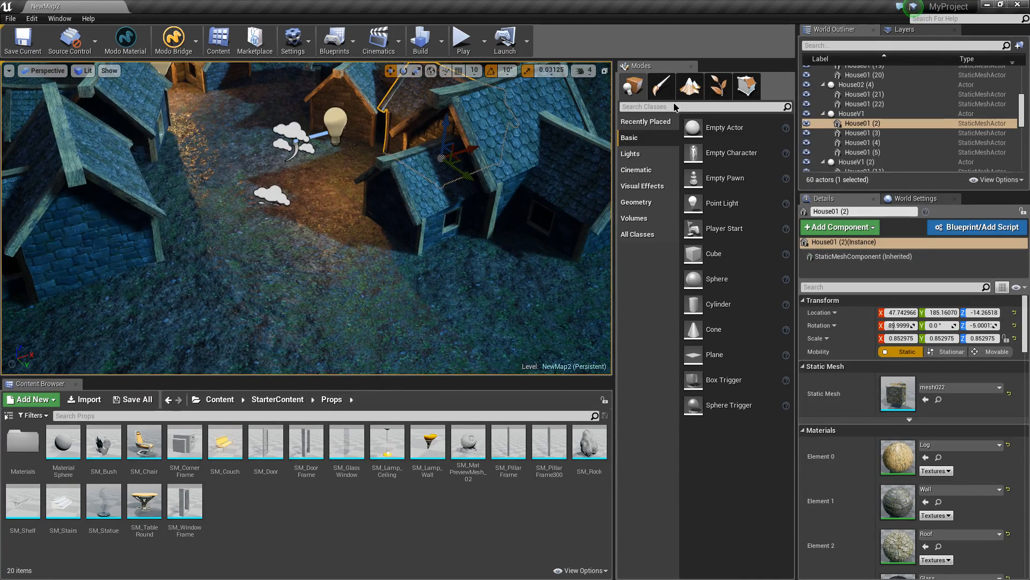
scroll(308, 272, "up", 5)
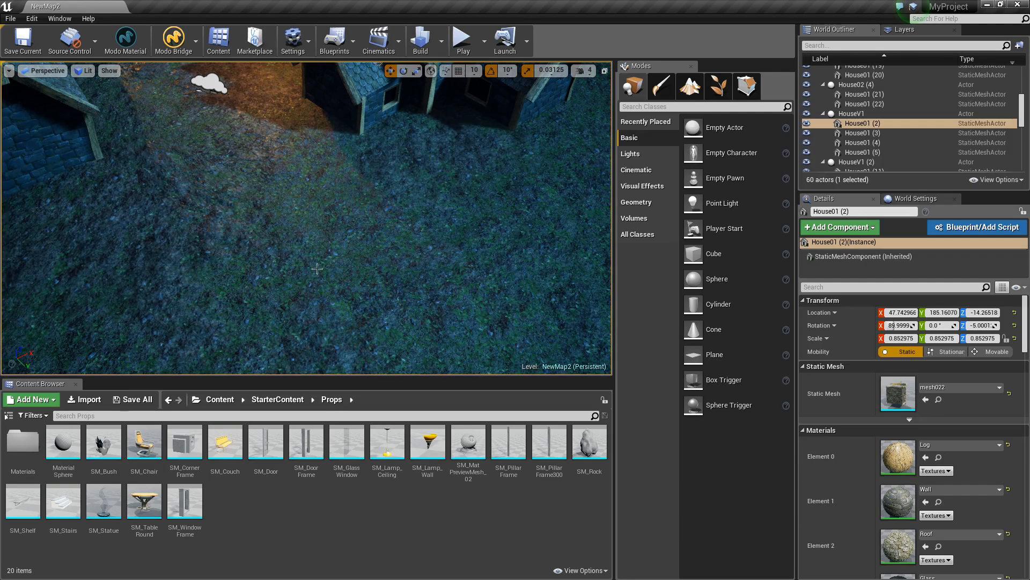
- Switch to mesh painting on vertices and set the paint mode to Blend Weights
left_click(662, 86)
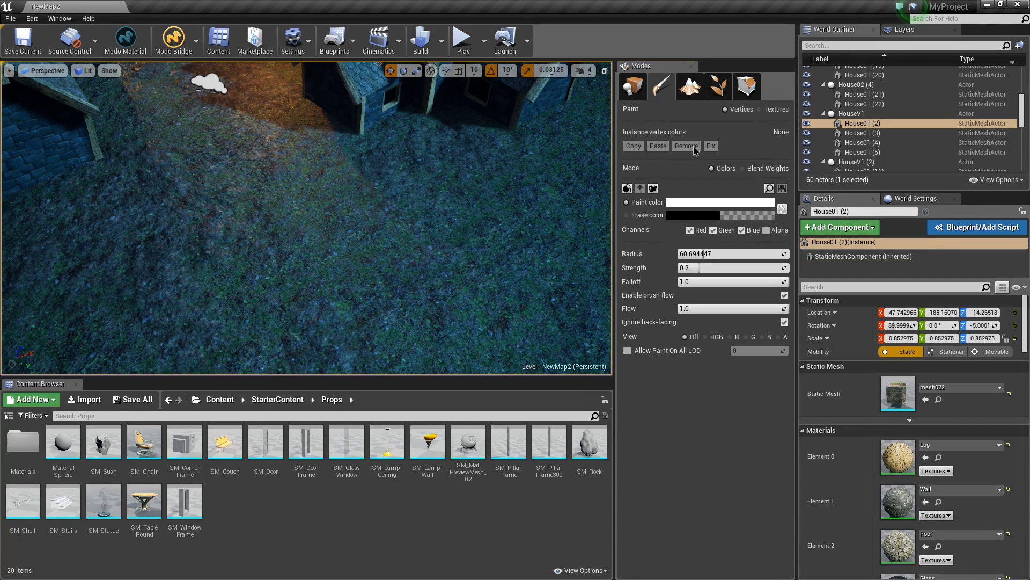
right_click_drag(483, 290, 585, 232)
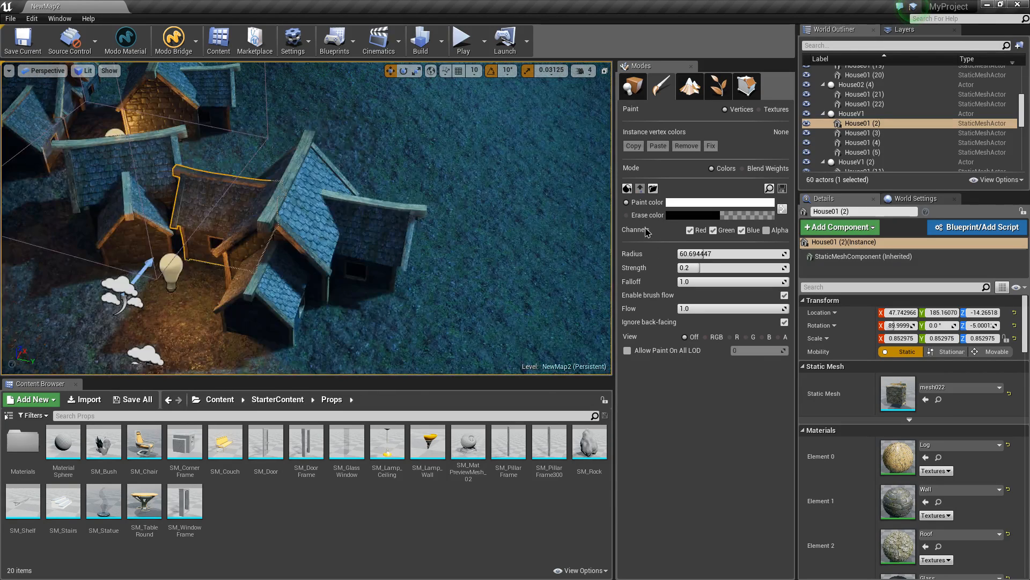
left_click(762, 109)
left_click(724, 109)
left_click(759, 172)
- Select the ground Cube and set the blend texture count to 3 (RGB)
mouse_move(388, 243)
right_mouse_down()
mouse_move(424, 252)
mouse_move(411, 242)
right_mouse_up()
left_click(407, 267)
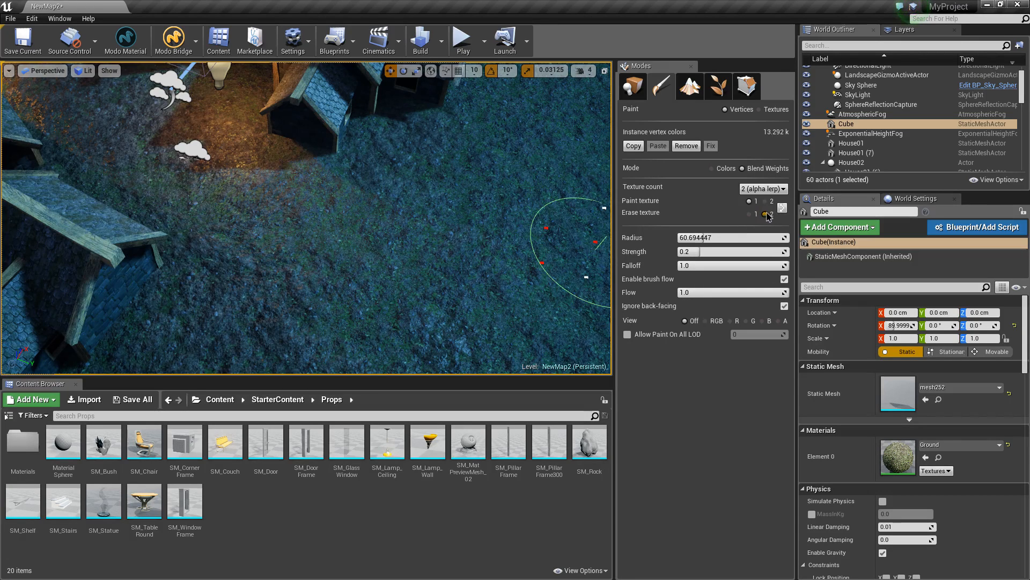
left_click(765, 191)
left_click(765, 205)
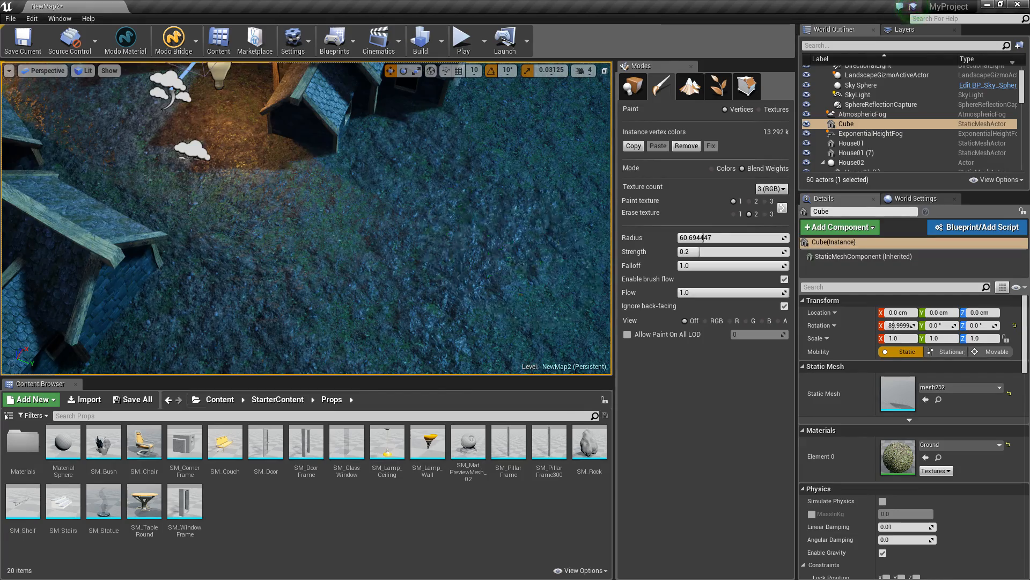
- Paint texture 1 onto the ground beside the houses and examine the blended surface up close
scroll(456, 204, "up", 2)
middle_click_drag(471, 241, 513, 170)
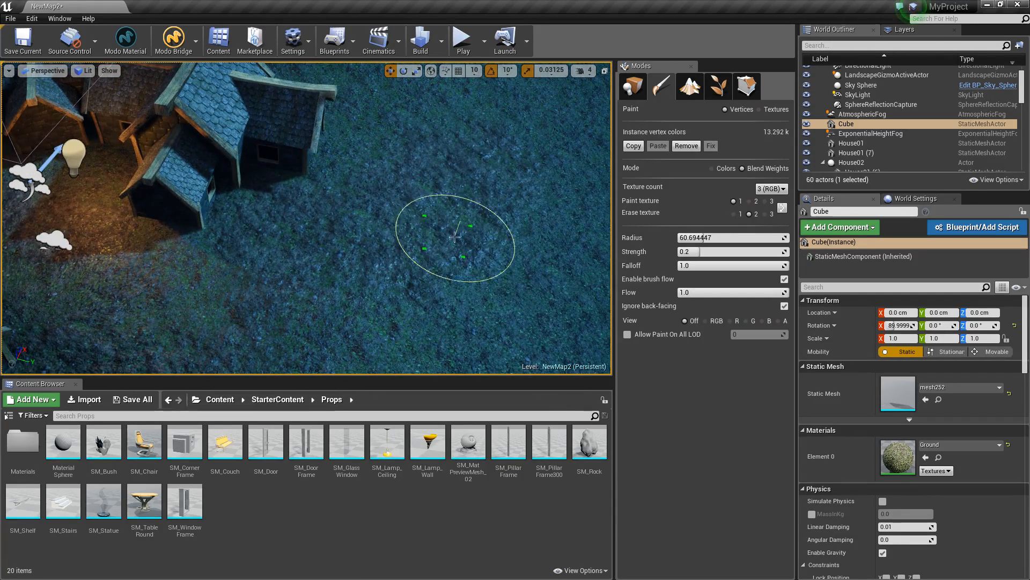
scroll(402, 214, "up", 3)
right_click_drag(403, 213, 355, 188)
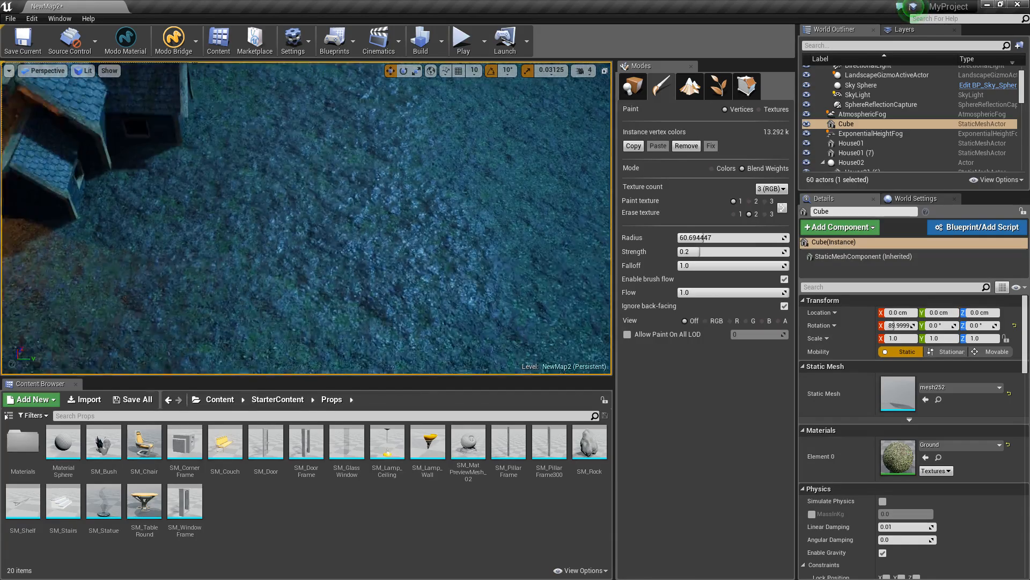
scroll(402, 214, "up", 3)
mouse_move(414, 211)
right_mouse_down()
mouse_move(446, 167)
mouse_move(424, 188)
mouse_move(427, 201)
mouse_move(438, 199)
mouse_move(424, 172)
mouse_move(370, 193)
mouse_move(412, 200)
mouse_move(409, 210)
right_mouse_up()
scroll(424, 188, "up", 4)
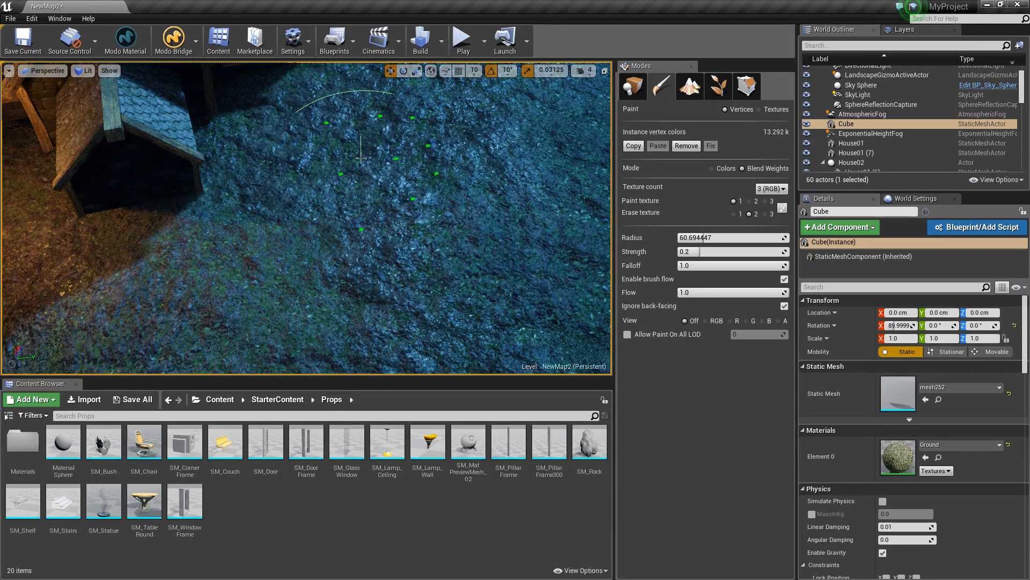
mouse_move(361, 157)
right_mouse_down()
mouse_move(347, 169)
mouse_move(354, 186)
mouse_move(335, 172)
mouse_move(341, 192)
right_mouse_up()
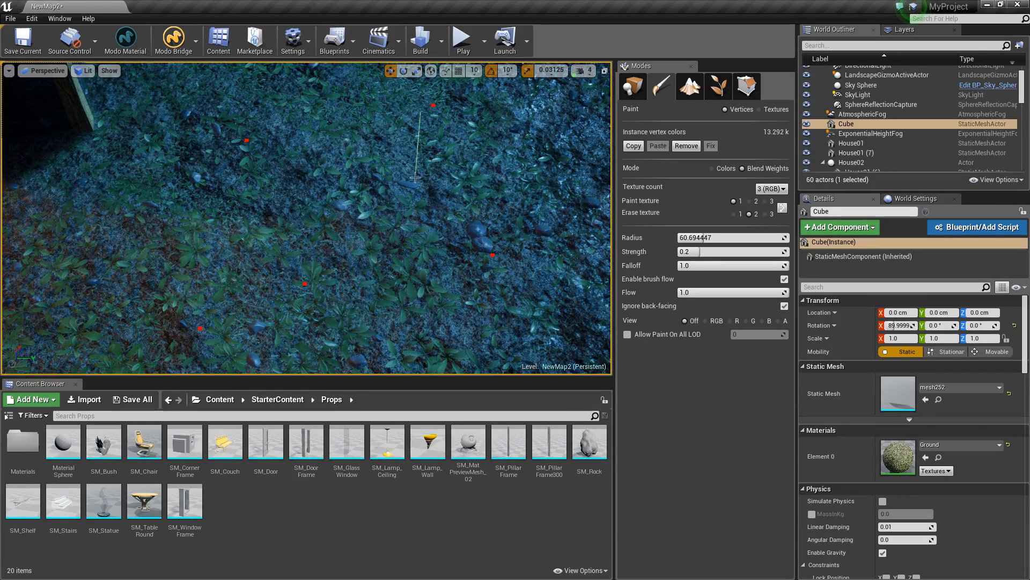
mouse_move(316, 186)
right_mouse_down()
mouse_move(426, 97)
mouse_move(405, 77)
mouse_move(430, 85)
right_mouse_up()
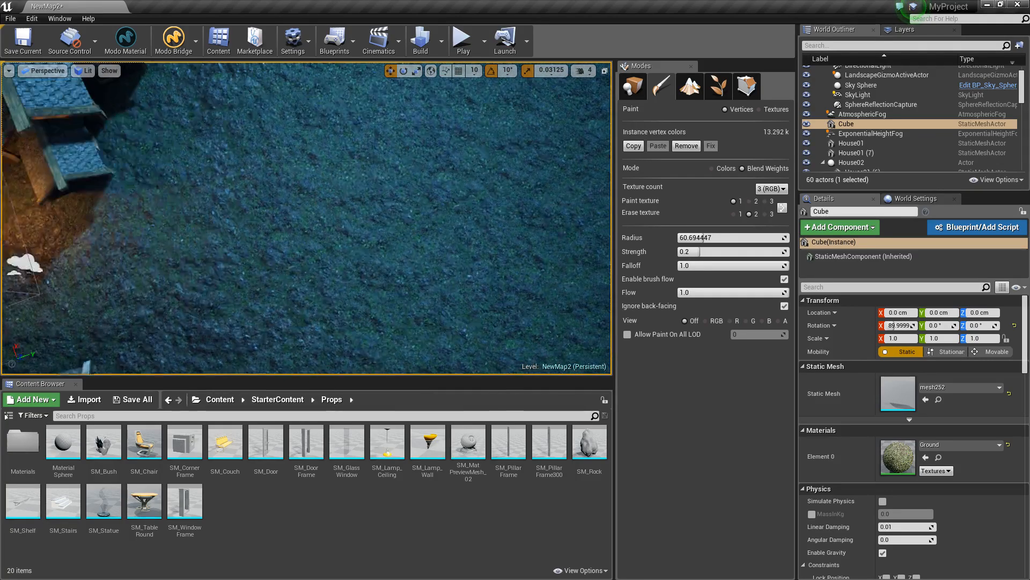
- Brush erase texture 2 over the open ground near the houses and check the blend from several sides
mouse_move(334, 256)
left_mouse_down("shift")
mouse_move(297, 257)
mouse_move(344, 240)
mouse_move(379, 245)
mouse_move(335, 262)
left_mouse_up("shift")
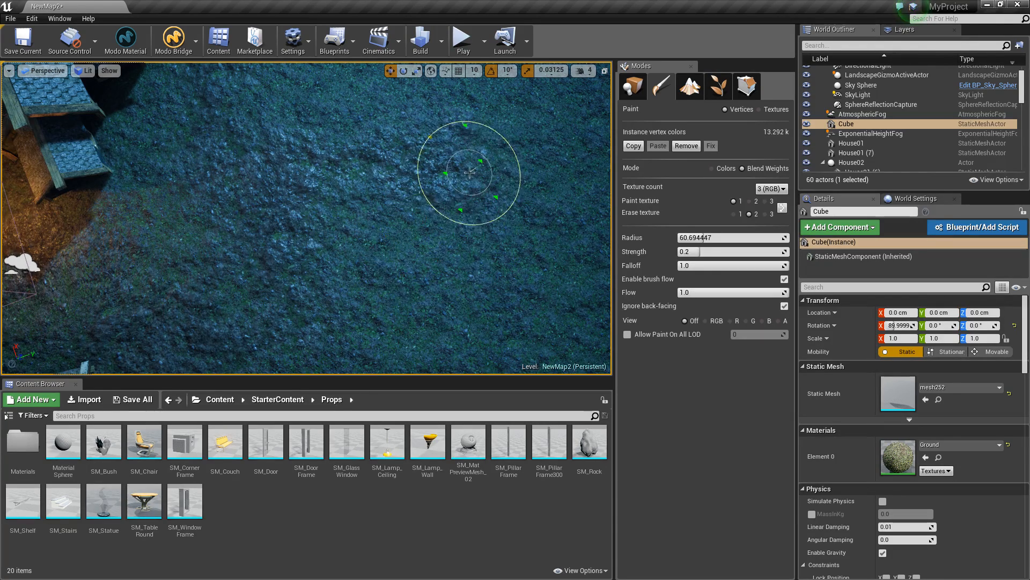
right_click_drag(462, 282, 375, 290)
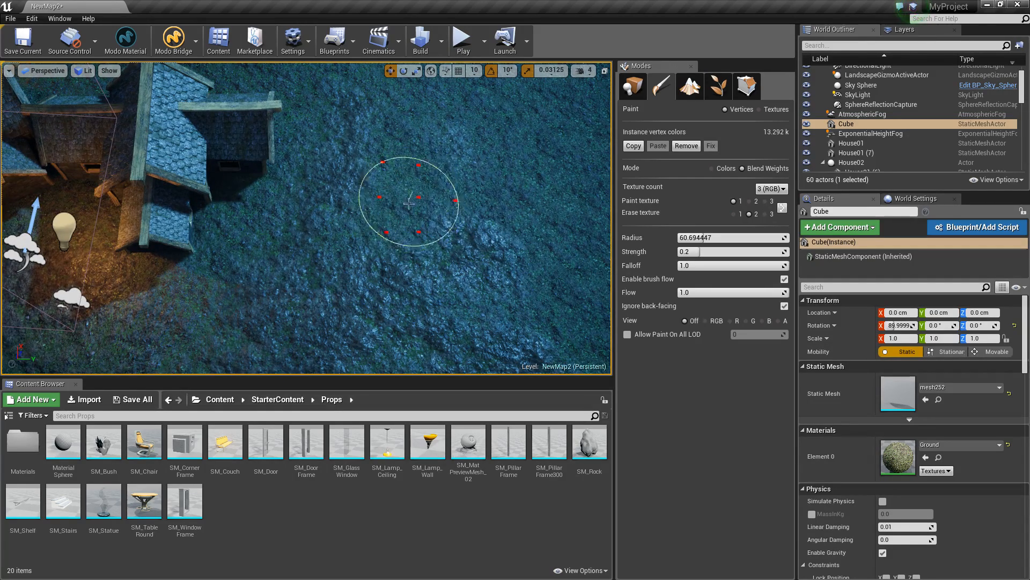
mouse_move(375, 242)
right_mouse_down()
mouse_move(333, 253)
mouse_move(373, 253)
mouse_move(328, 255)
mouse_move(334, 230)
right_mouse_up()
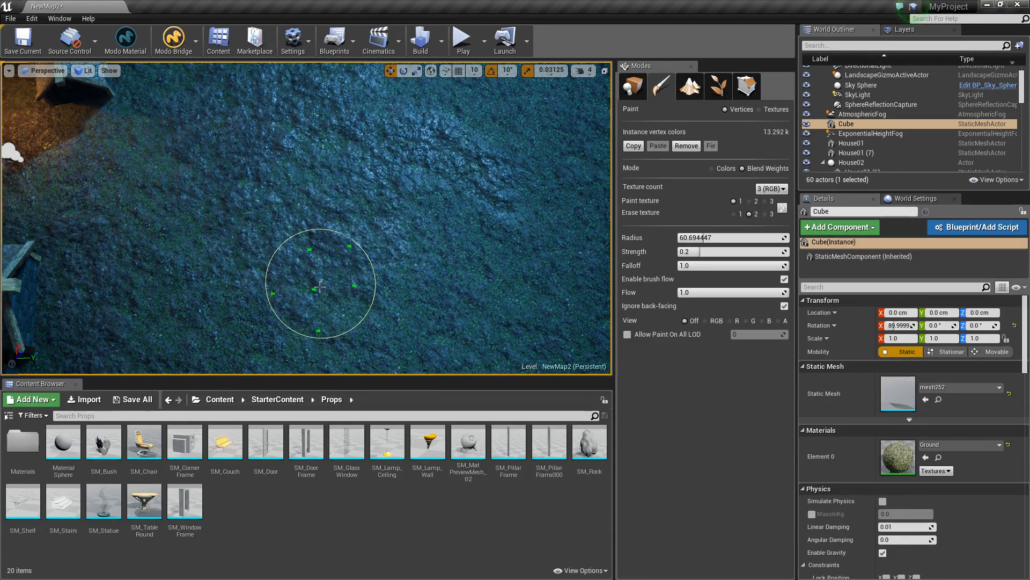
mouse_move(304, 202)
right_mouse_down()
mouse_move(277, 166)
mouse_move(273, 186)
mouse_move(288, 194)
right_mouse_up()
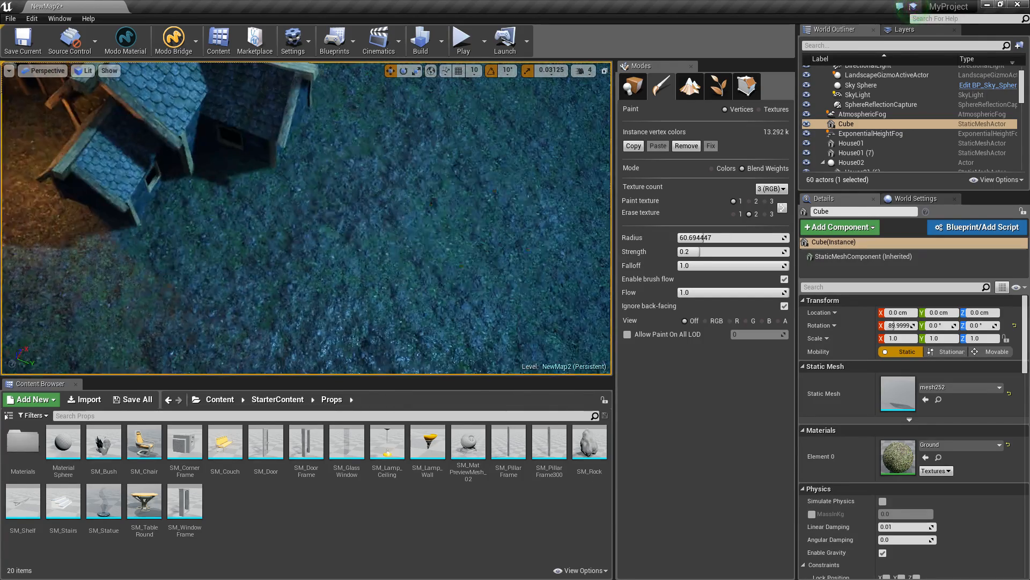
- Paint further strokes of texture 1 across the open ground in front of the houses
mouse_move(350, 248)
left_mouse_down()
mouse_move(394, 275)
mouse_move(440, 194)
left_mouse_up()
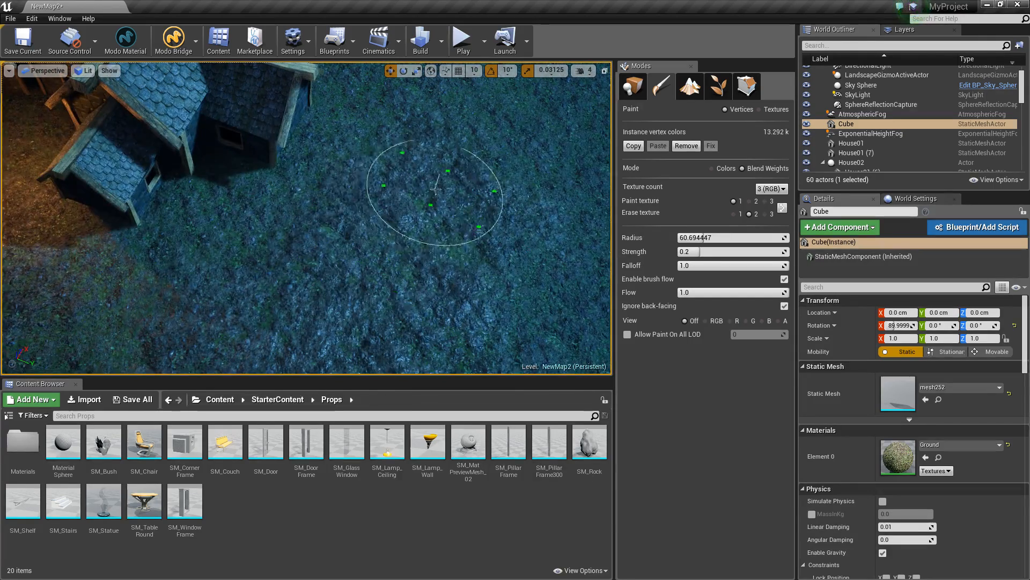
mouse_move(440, 195)
right_mouse_down()
mouse_move(450, 198)
mouse_move(441, 192)
right_mouse_up()
mouse_move(441, 193)
left_mouse_down()
mouse_move(430, 234)
mouse_move(322, 241)
mouse_move(379, 255)
mouse_move(308, 198)
mouse_move(273, 235)
left_mouse_up()
right_click_drag(273, 234, 287, 245)
mouse_move(409, 304)
right_mouse_down()
mouse_move(421, 300)
mouse_move(418, 260)
mouse_move(429, 262)
mouse_move(406, 260)
right_mouse_up()
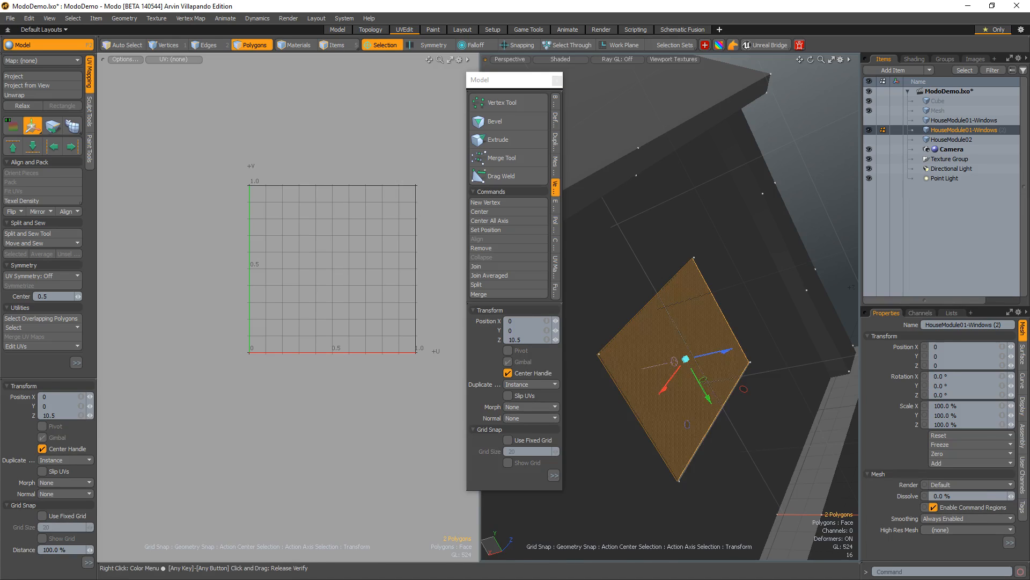
- Switch to Modo and show HouseModule01-Windows in place of its second copy, selected as an item
left_click_drag(717, 252, 647, 279, "ctrl+alt")
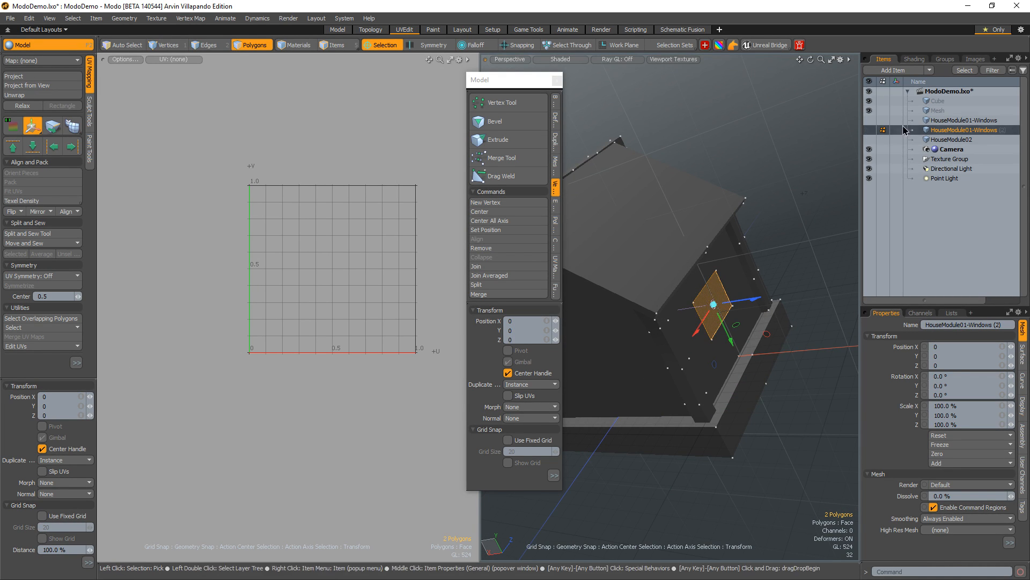
left_click(881, 121)
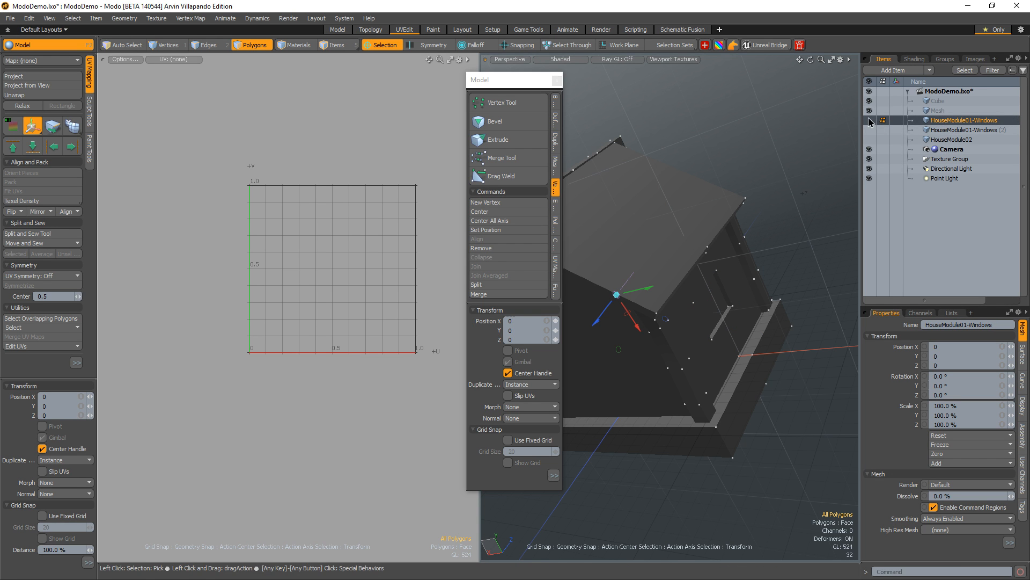
left_click(869, 121)
left_click_drag(761, 218, 780, 232, "alt")
key("5")
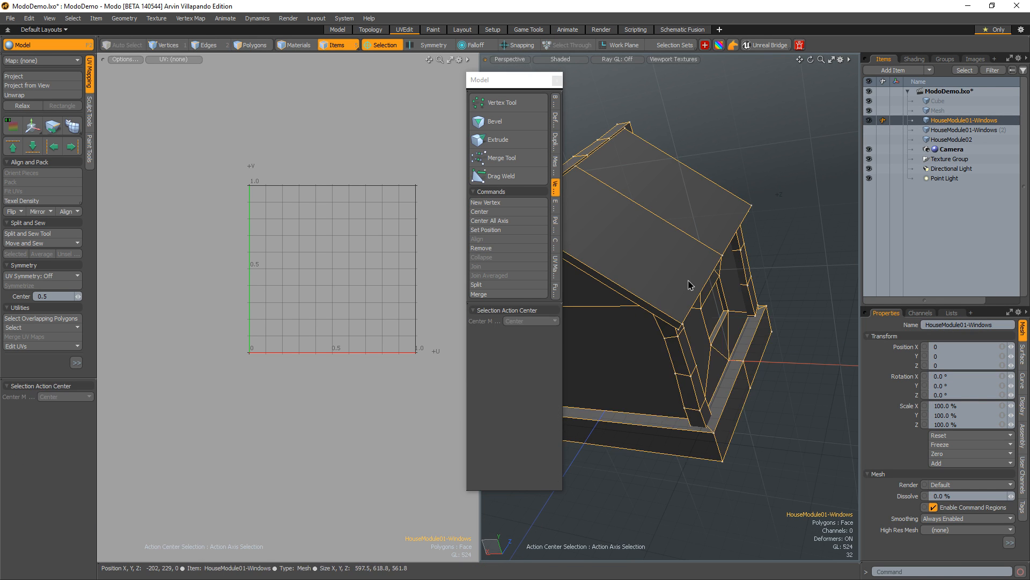
left_click_drag(746, 273, 617, 127, "alt")
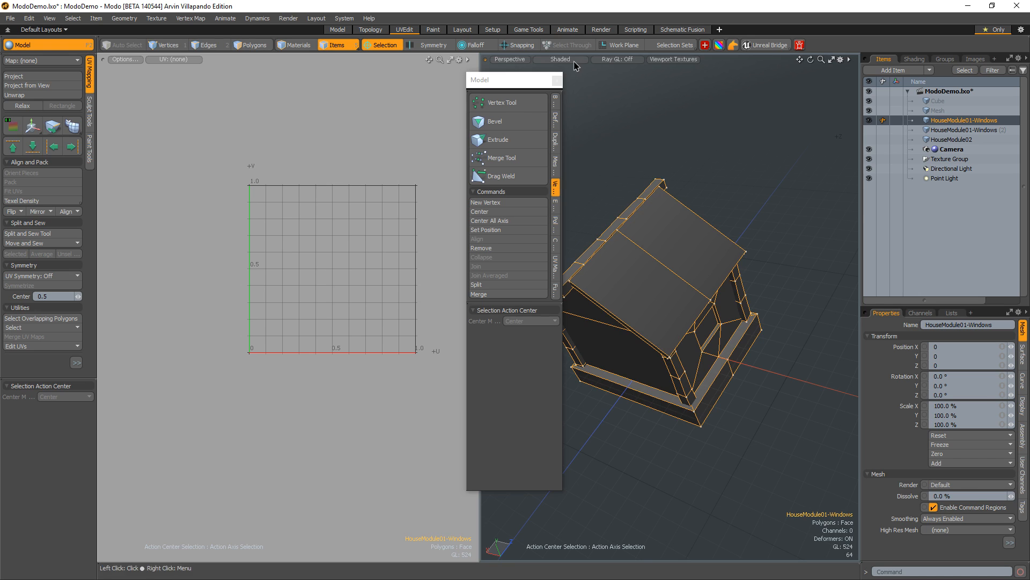
- Set the viewport shading to Advanced and reselect the textured HouseModule01-Windows mesh
left_click(572, 60)
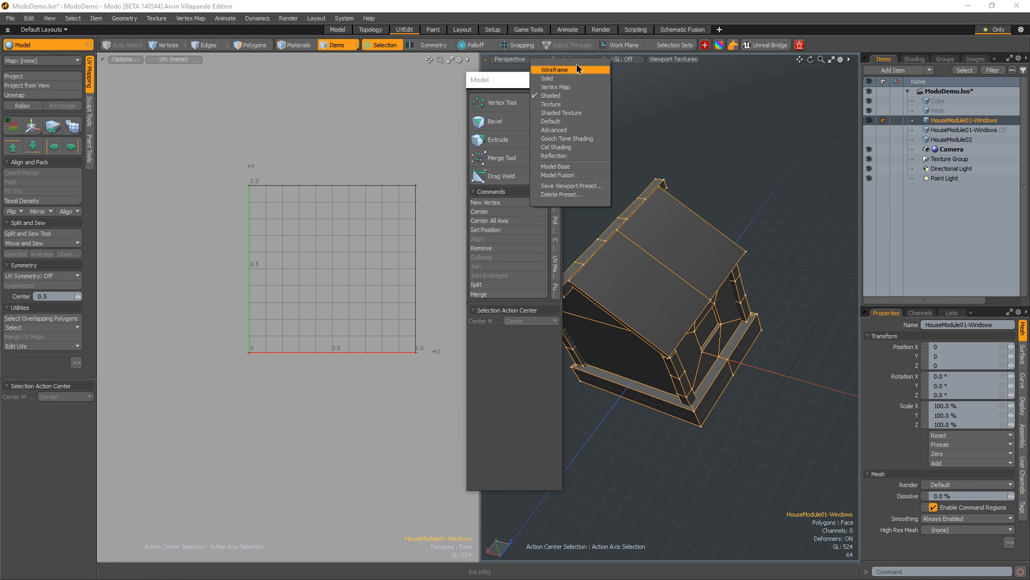
left_click(578, 134)
mouse_move(714, 203)
left_mouse_down("alt")
mouse_move(762, 196)
mouse_move(720, 222)
left_mouse_up("alt")
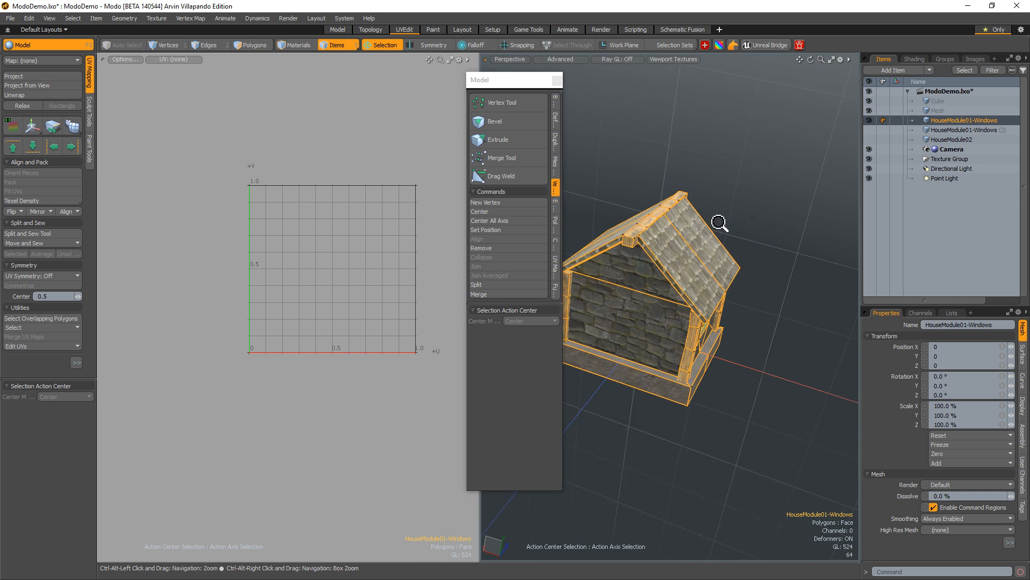
left_click(789, 214)
left_click_drag(789, 214, 679, 244, "alt")
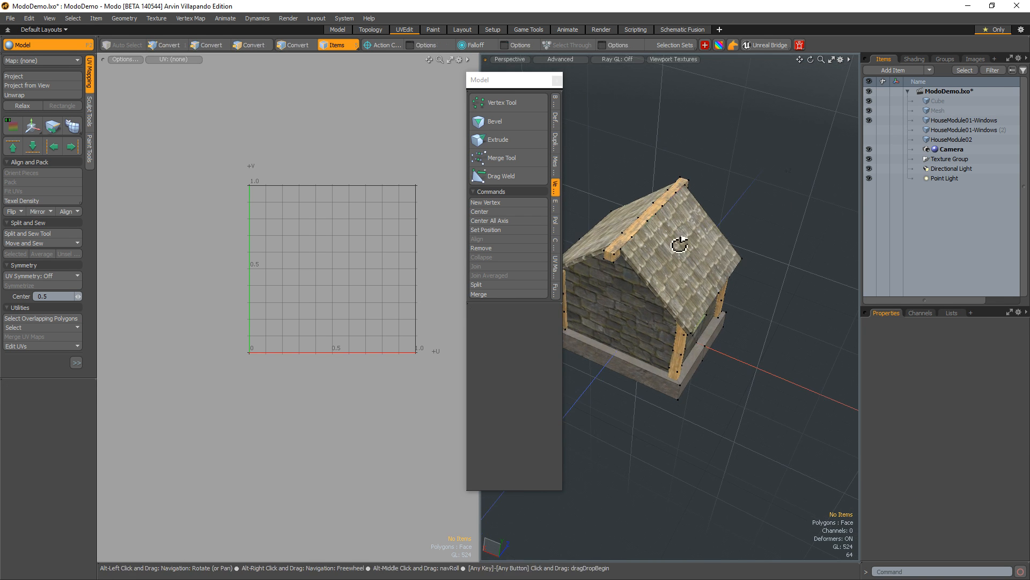
left_click(661, 267)
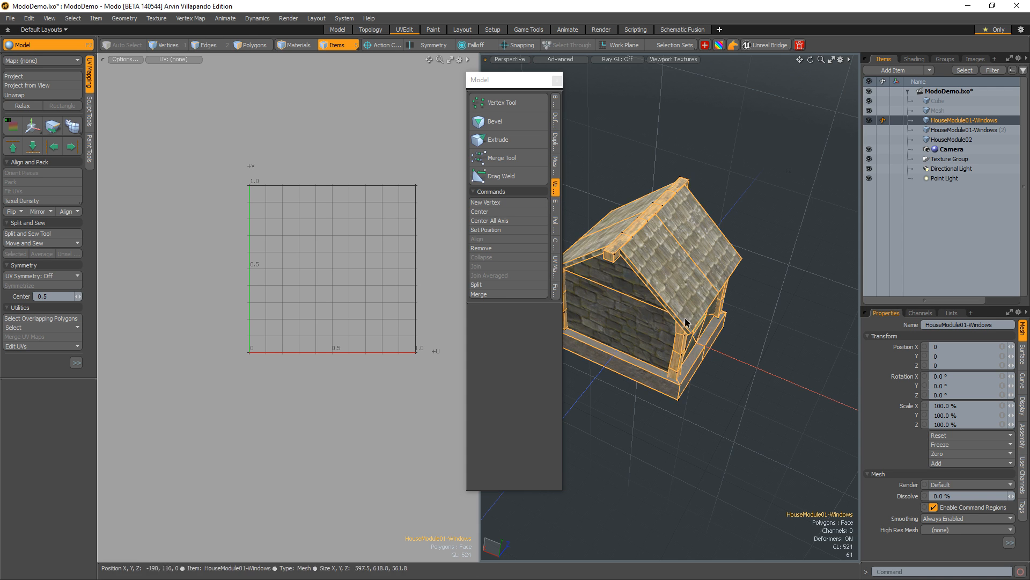
left_click_drag(661, 267, 621, 170, "alt")
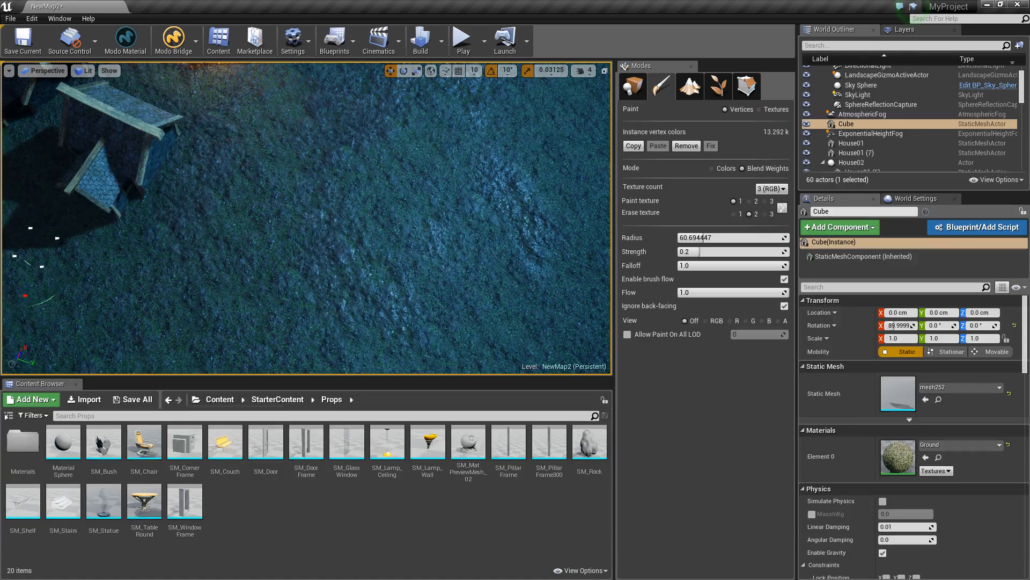
- Switch to Unreal Editor, connect the Modo Bridge to the server, and close its settings
left_click(195, 41)
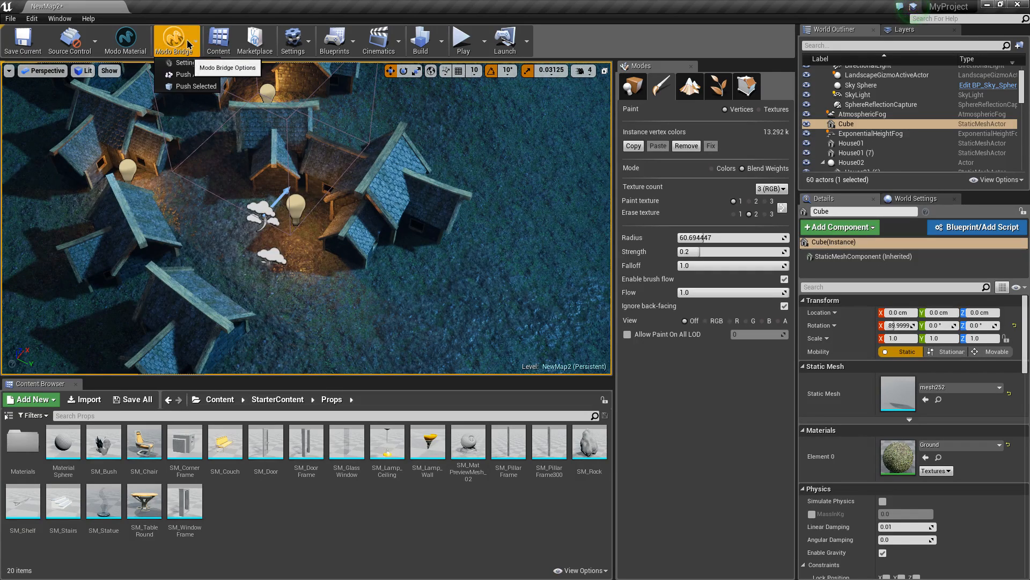
left_click(188, 63)
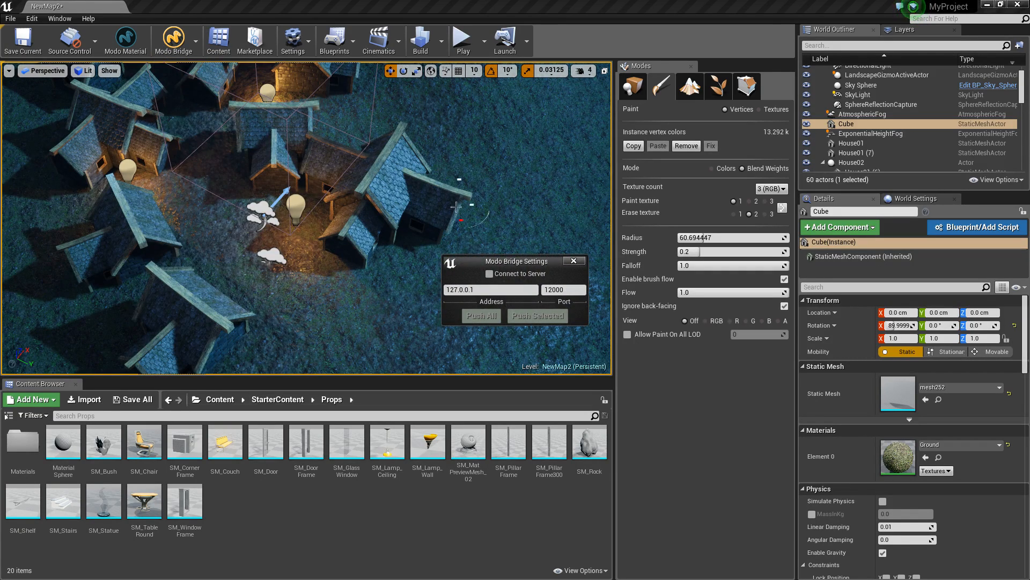
left_click(489, 275)
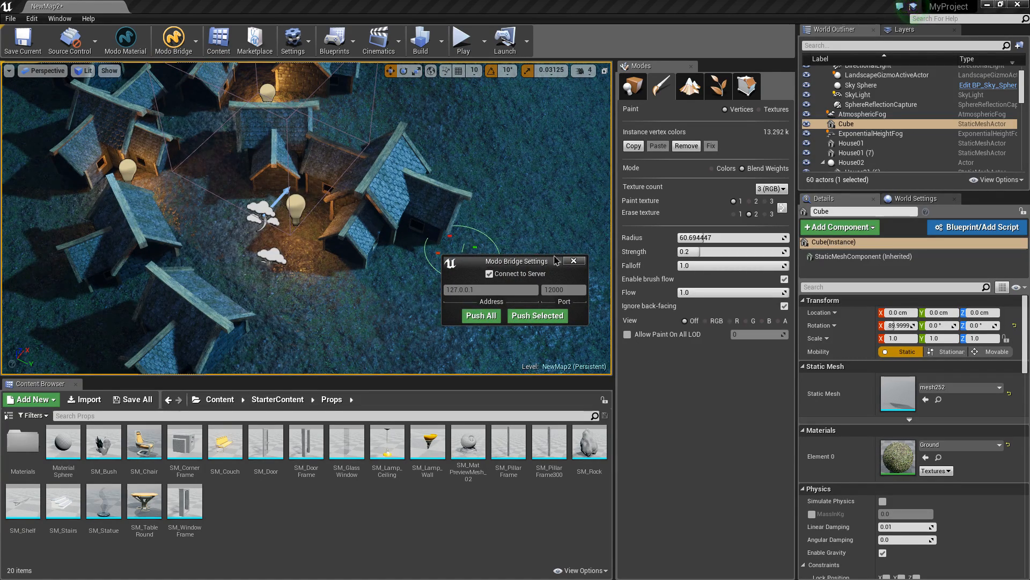
left_click(574, 260)
- Fly around the village to examine the modular houses and the painted ground
right_click_drag(479, 267, 478, 265)
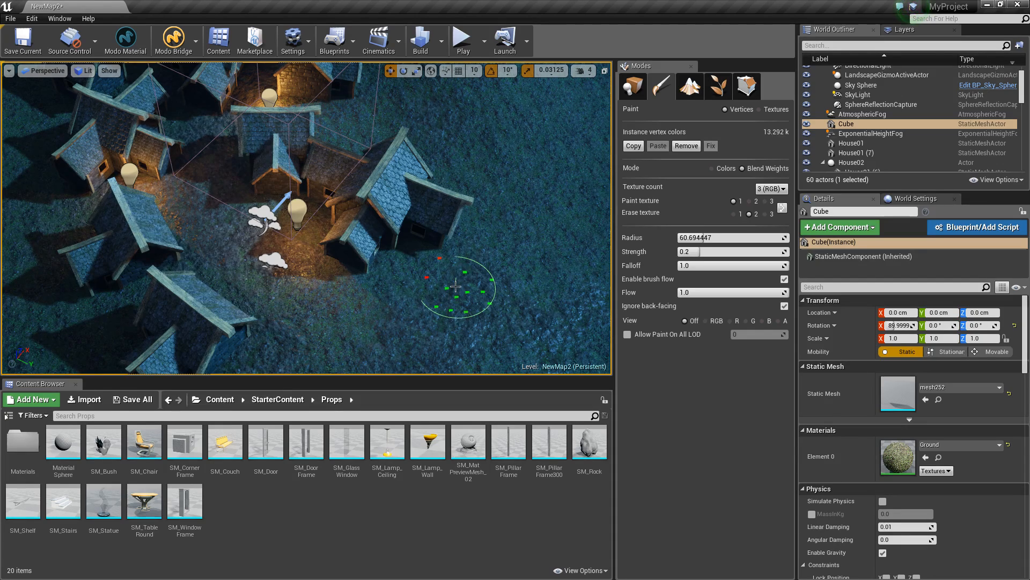
right_click_drag(456, 279, 472, 257)
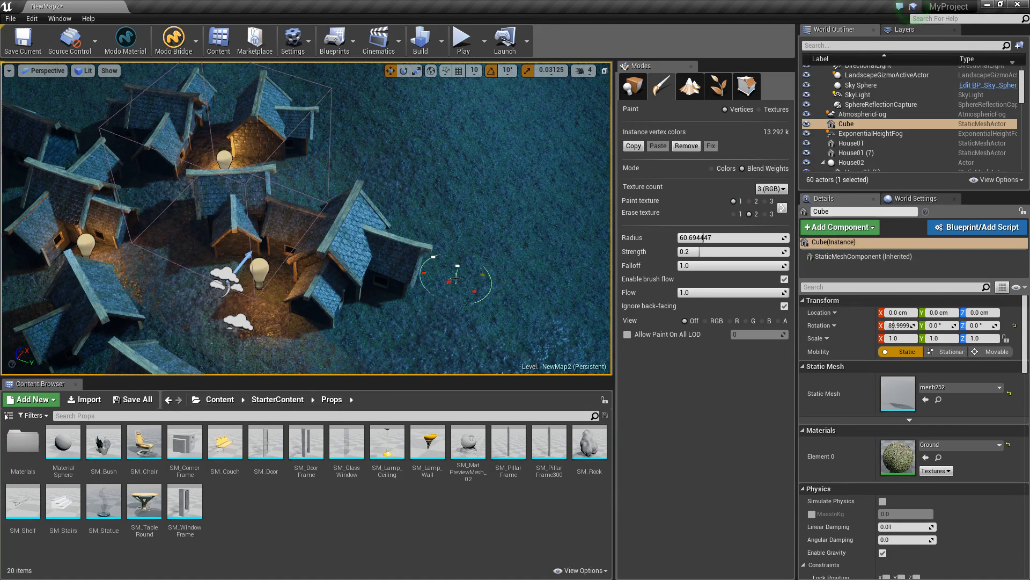
right_click_drag(455, 278, 424, 322)
right_click_drag(453, 246, 431, 245)
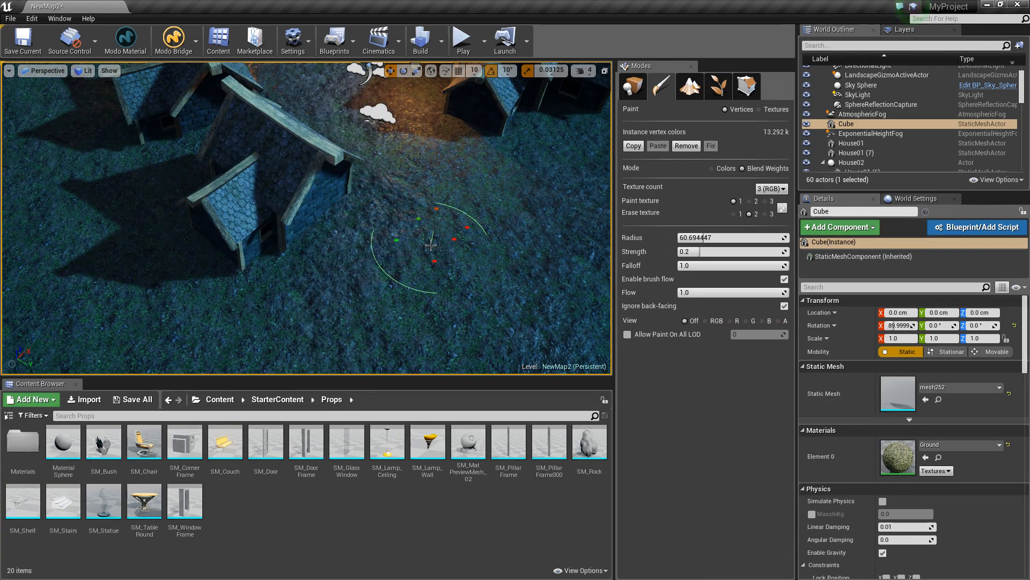
right_click_drag(394, 228, 429, 175)
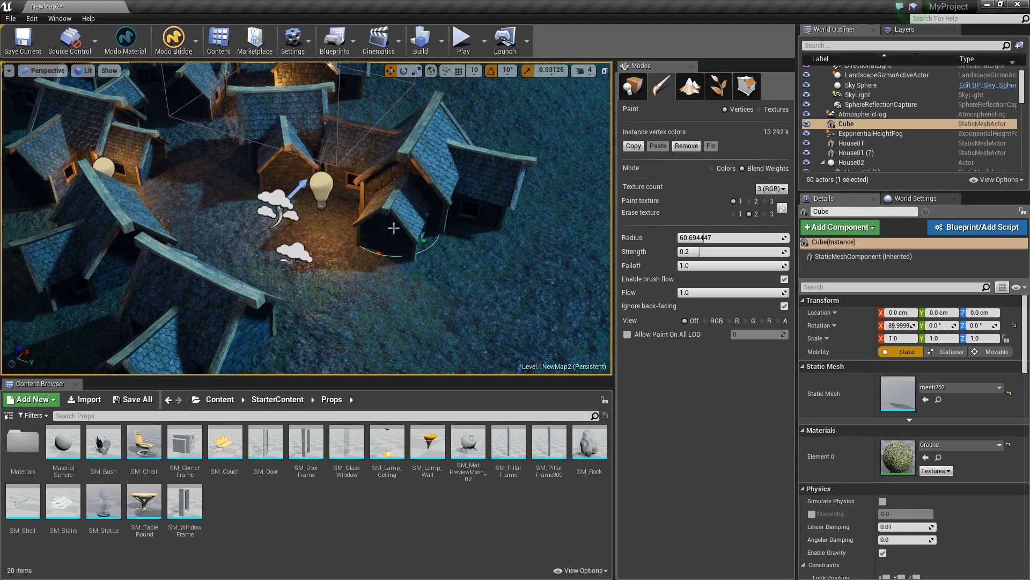
right_click_drag(435, 223, 521, 252)
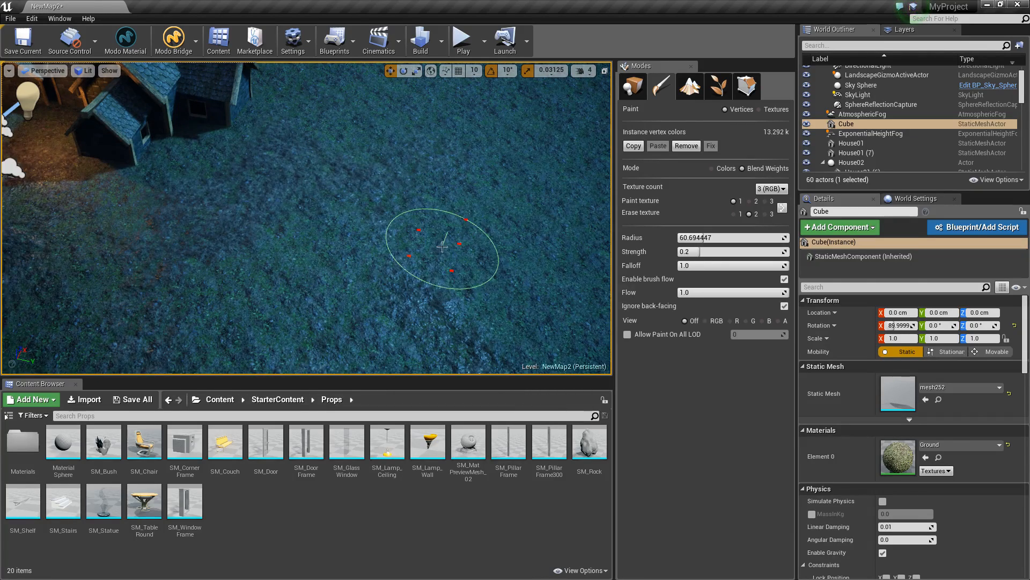
- Switch back to Modo and start the Unreal Bridge server with HouseModule01-Windows selected
key("alt+Tab")
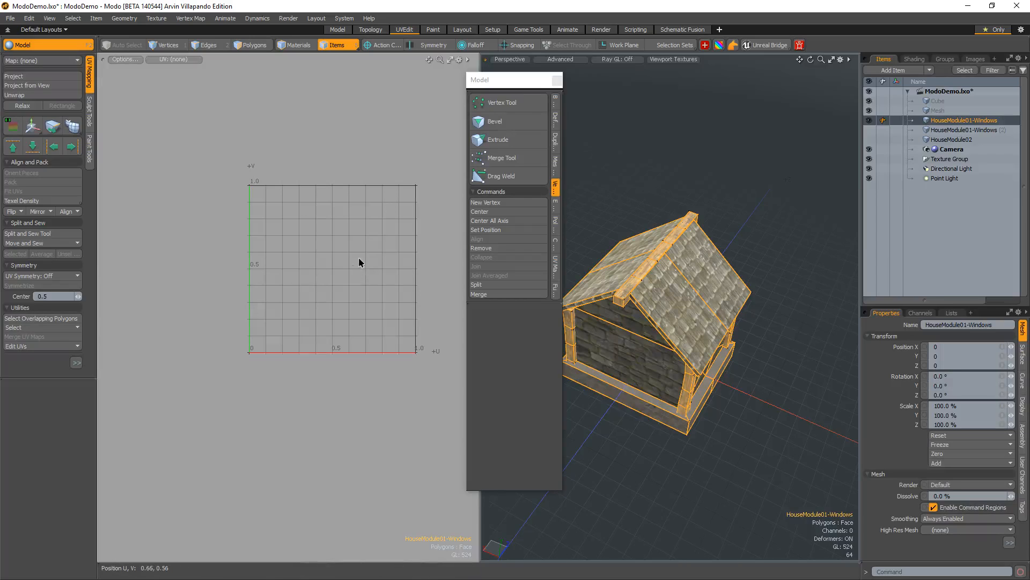
left_click_drag(605, 263, 635, 267, "alt")
scroll(647, 263, "up", 3)
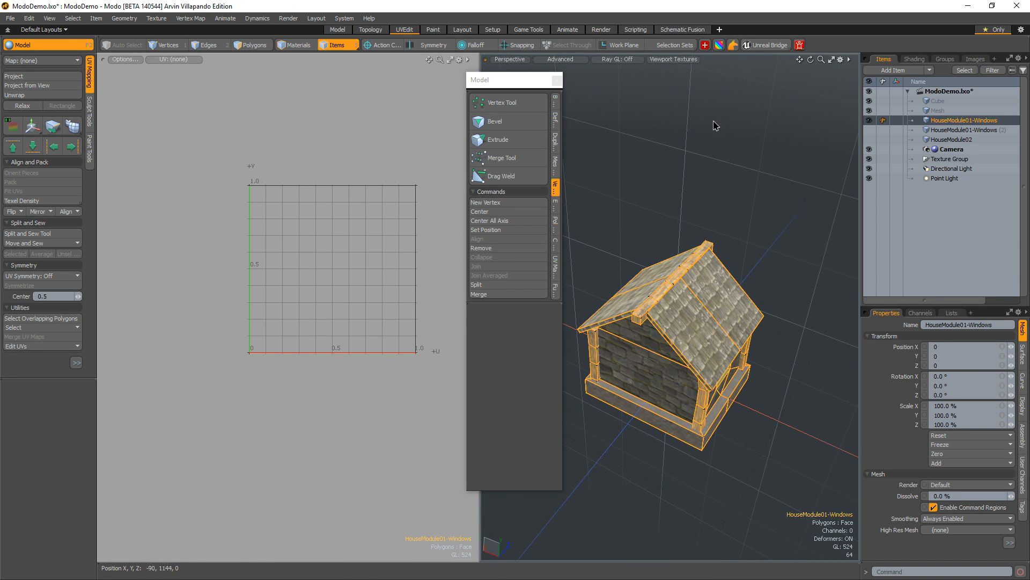
left_click(769, 46)
left_click(763, 92)
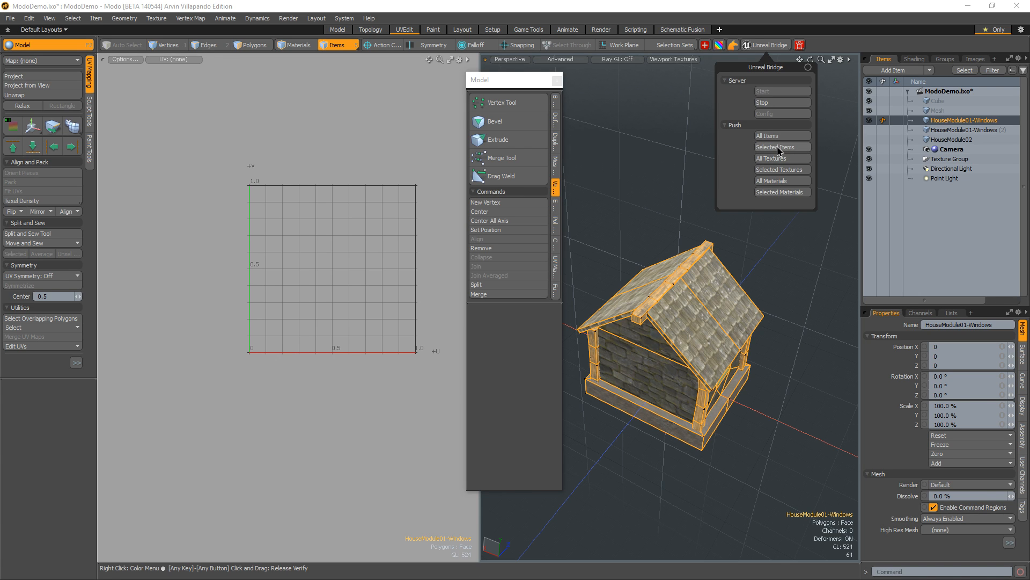
- Push the selected HouseModule01-Windows item over the Unreal Bridge and switch to Unreal Editor to examine it in the village
left_click(779, 148)
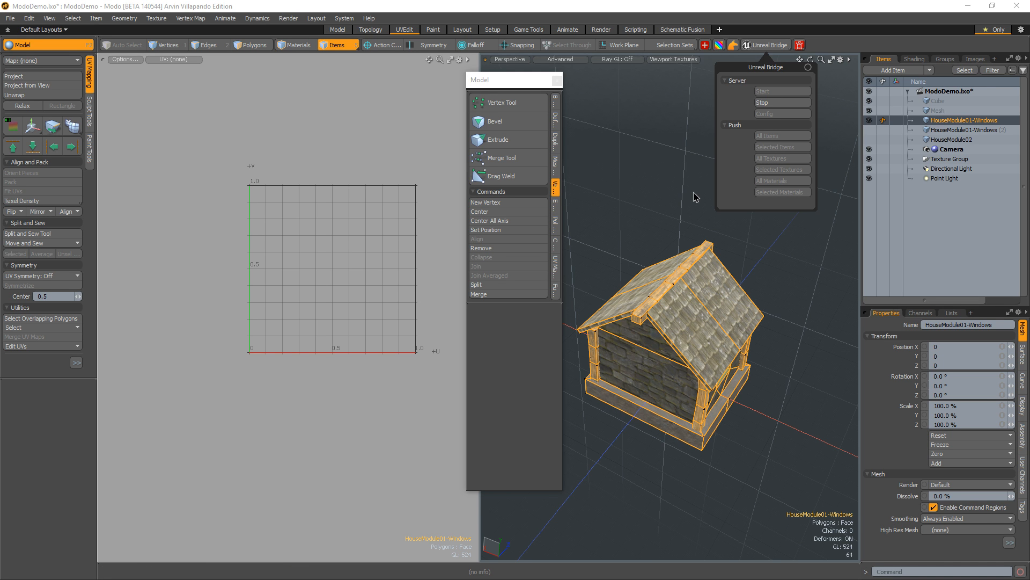
key("alt+Tab")
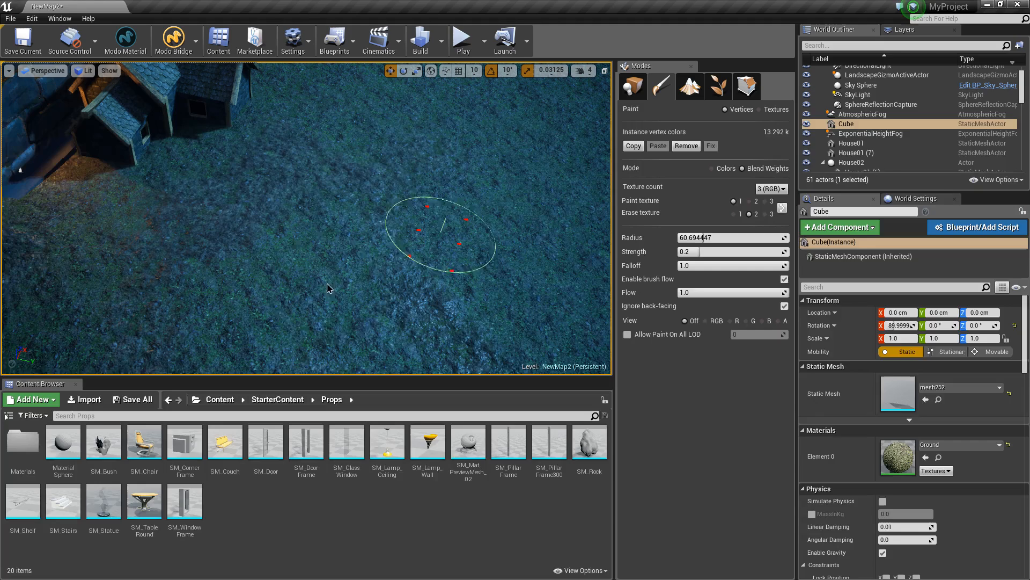
mouse_move(413, 261)
right_mouse_down()
mouse_move(306, 199)
mouse_move(305, 129)
mouse_move(285, 204)
right_mouse_up()
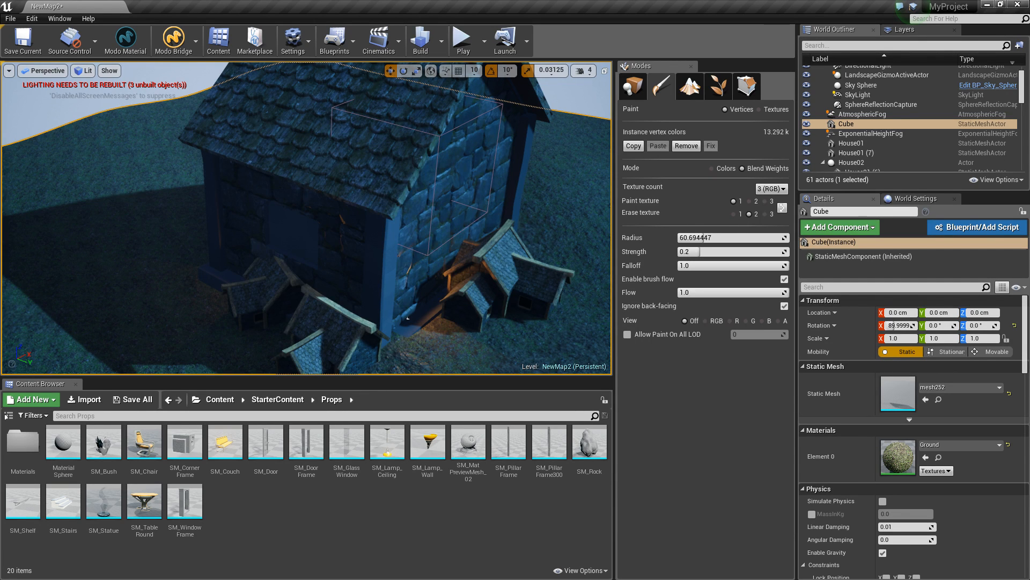
right_click_drag(454, 303, 483, 279)
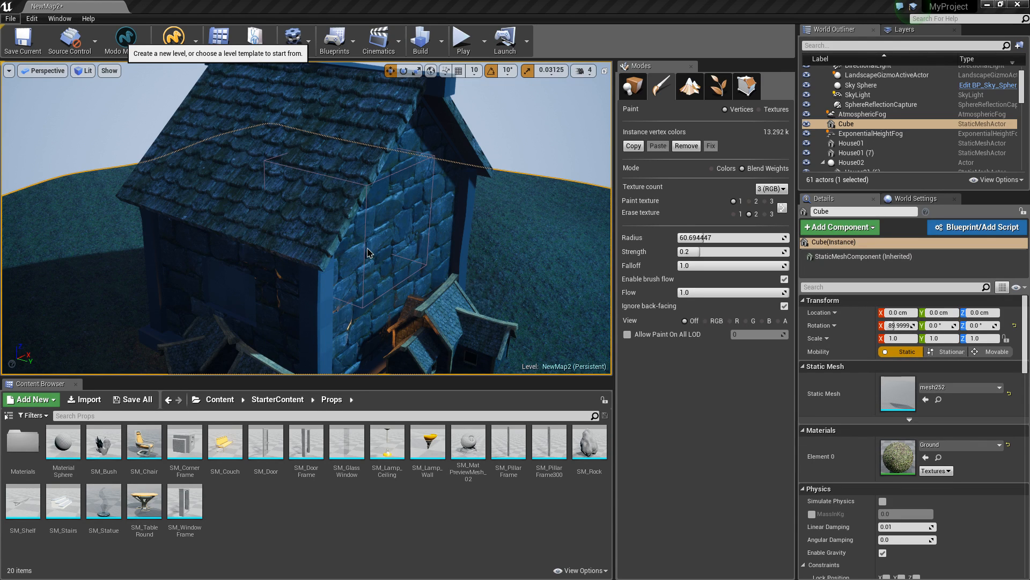
- Create a new level in Unreal Editor, then push HouseModule01-Windows into it from Modo and inspect the imported house
left_click(617, 393)
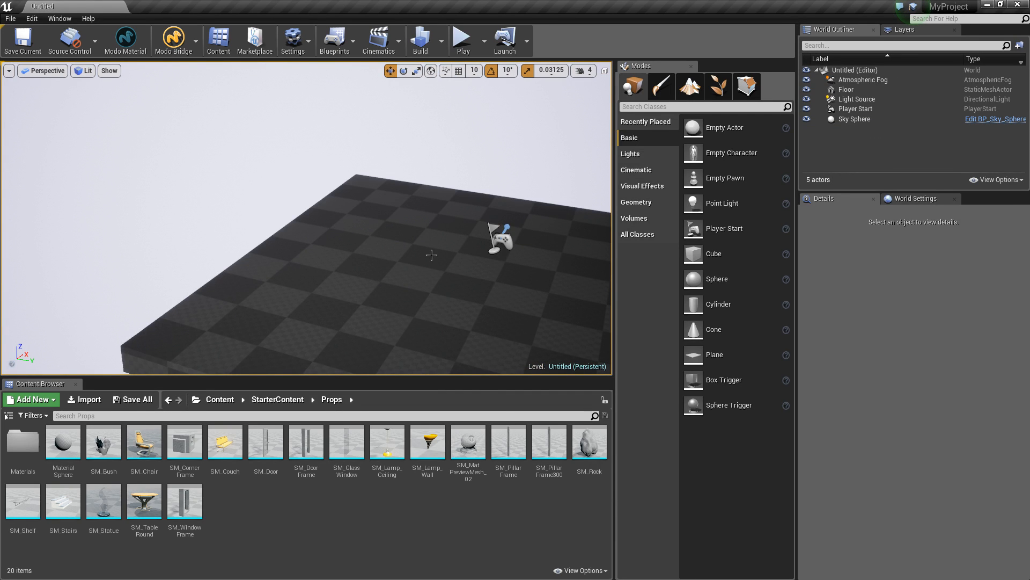
key("alt+Tab")
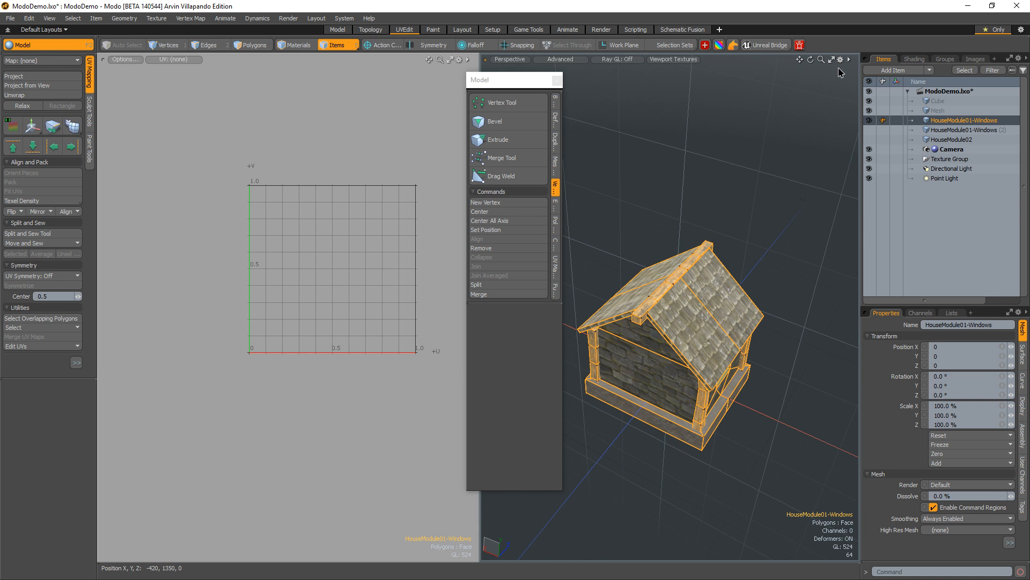
left_click(769, 47)
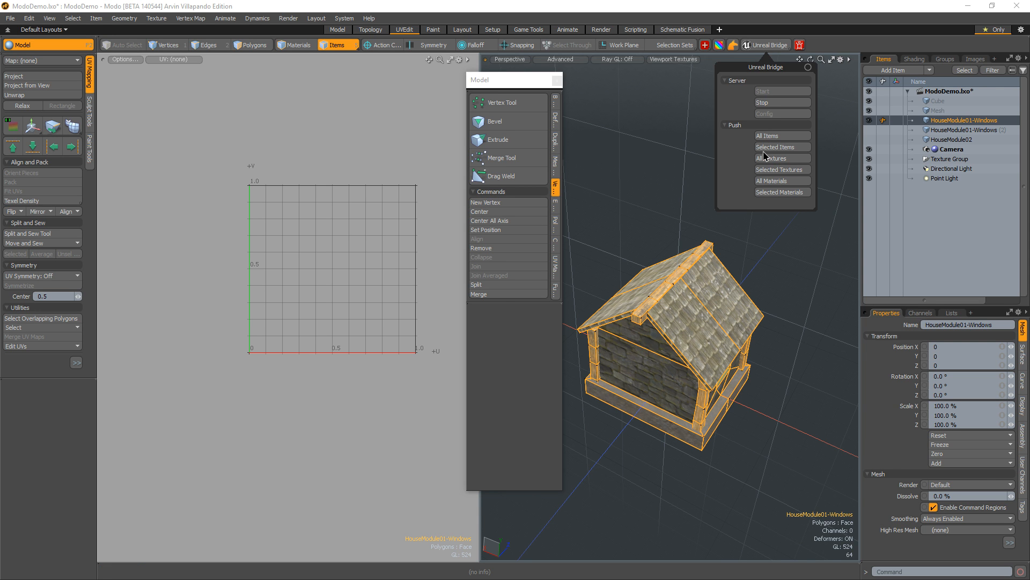
key("alt+Tab")
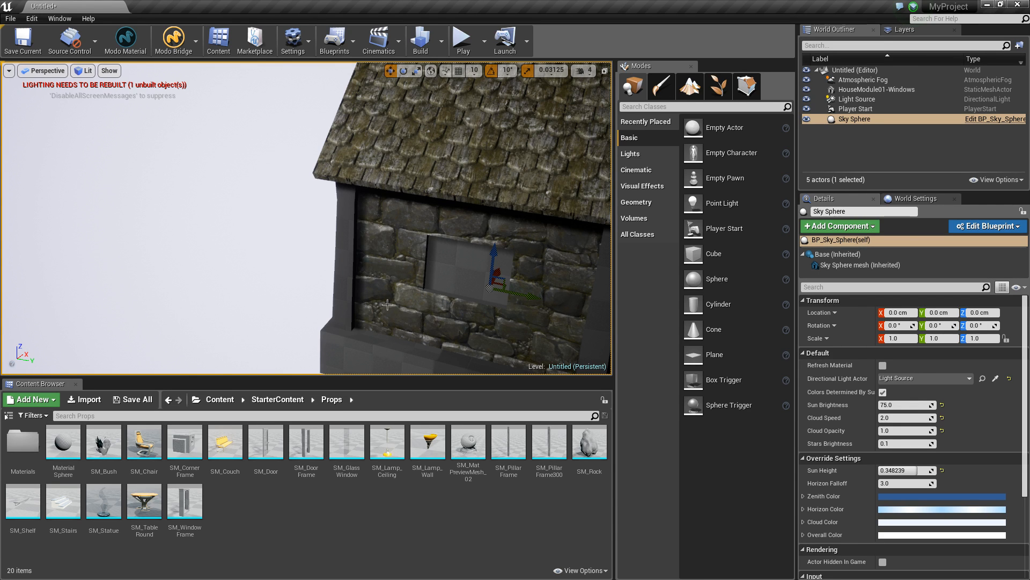
right_click_drag(387, 304, 301, 296)
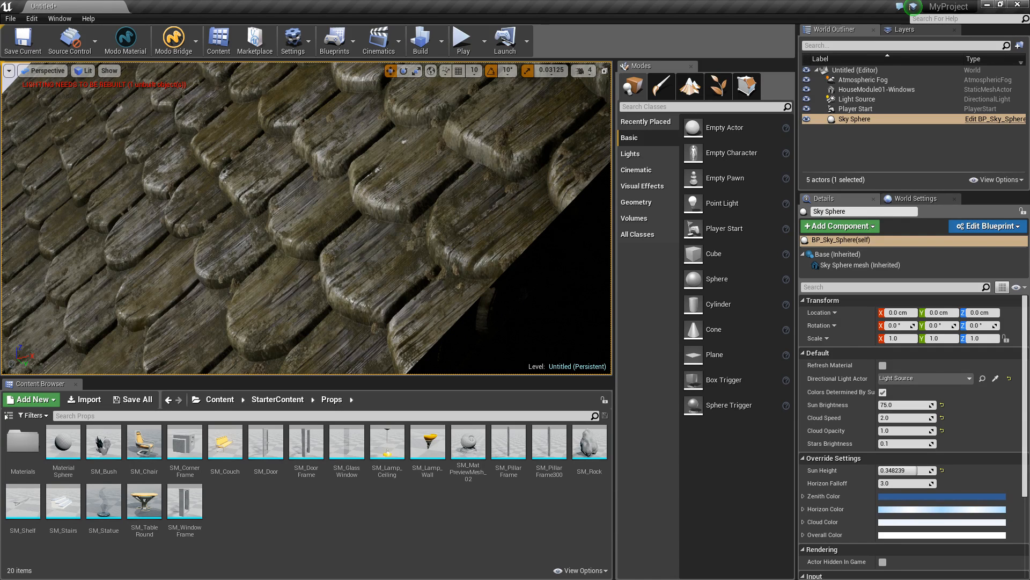
- Switch back to Modo, push all textures over the Unreal Bridge, and check the house's surfaces in Unreal Editor
key("alt+Tab")
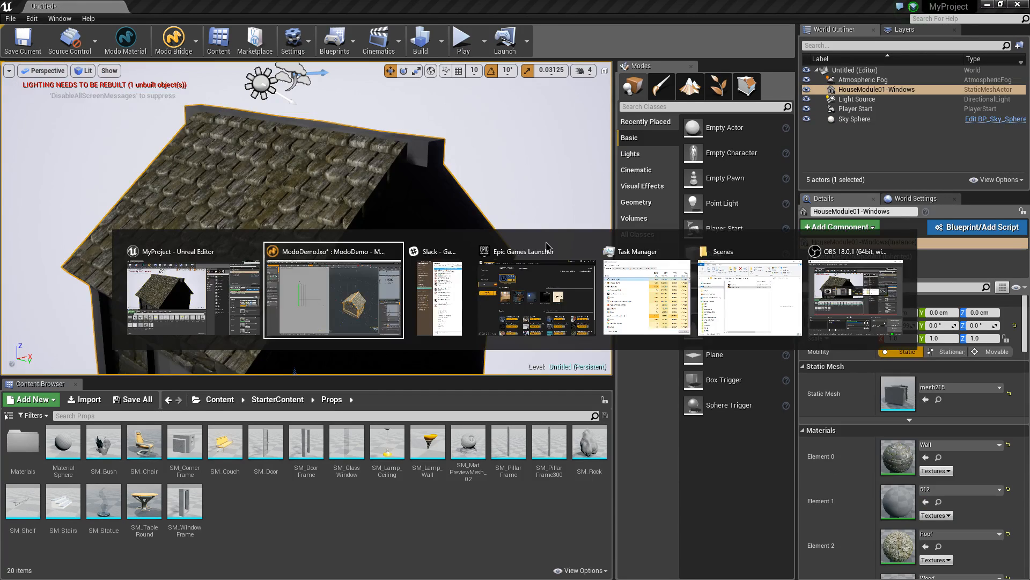
left_click(334, 283)
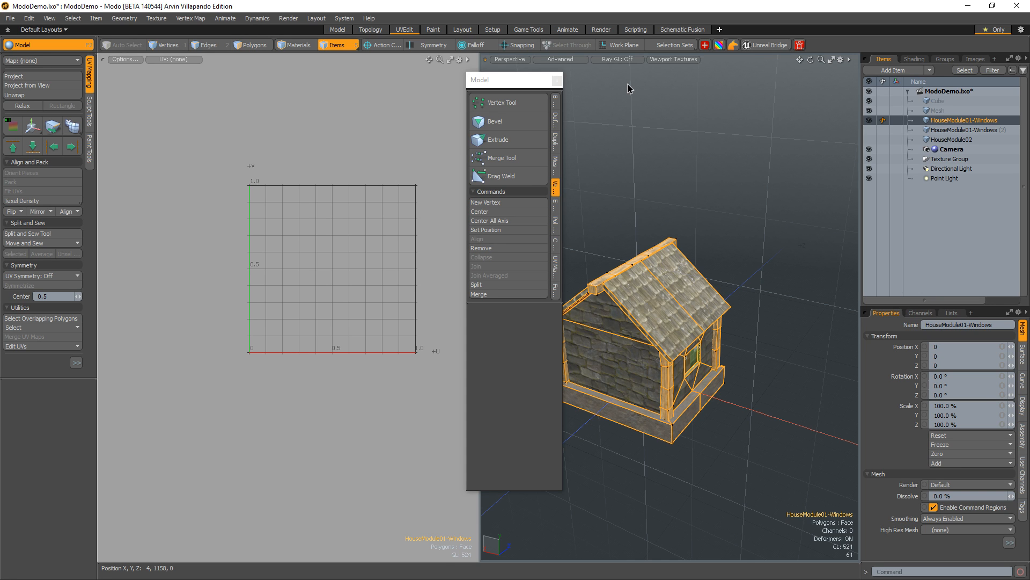
left_click(766, 45)
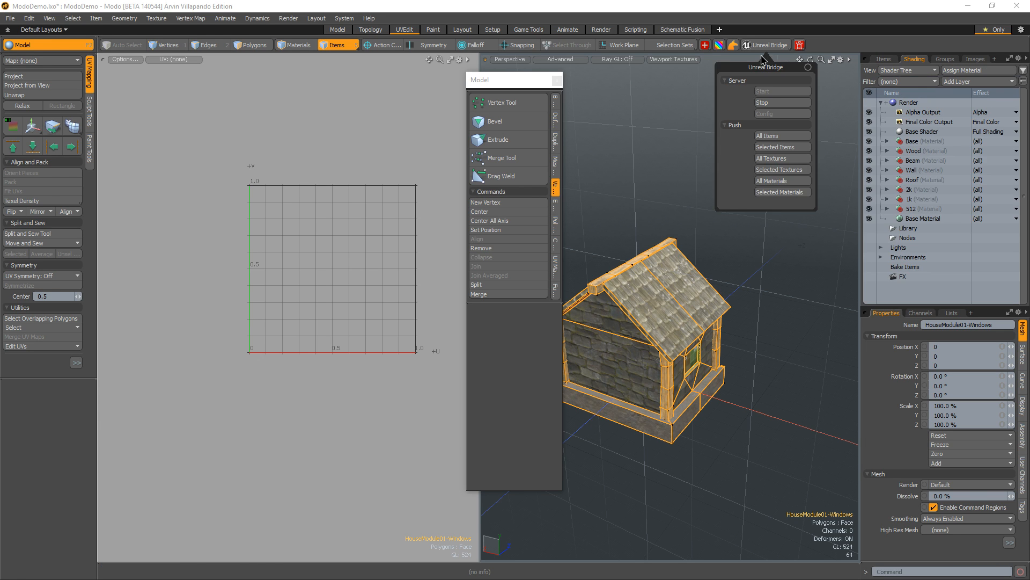
left_click(794, 160)
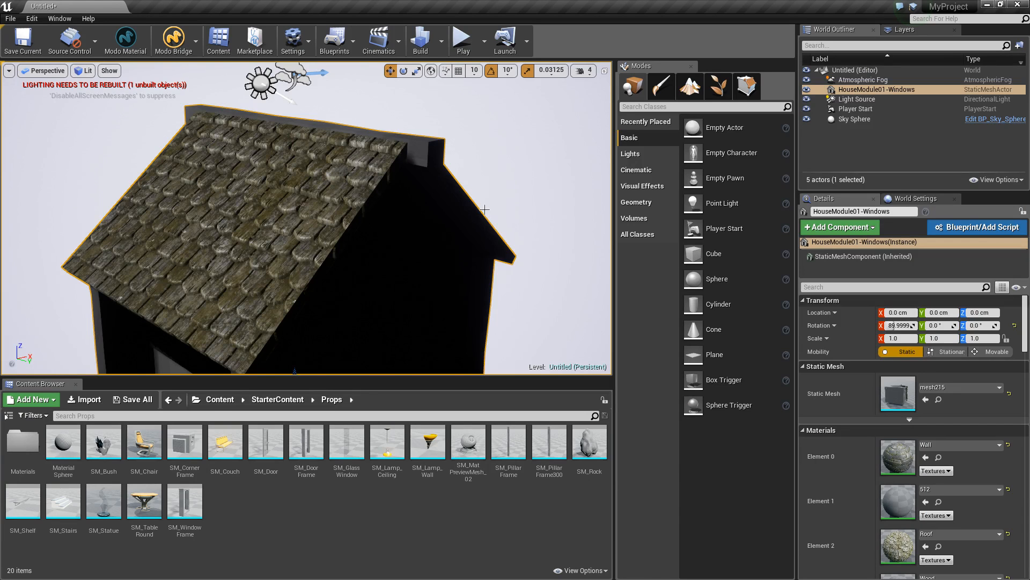
right_click_drag(485, 209, 437, 236)
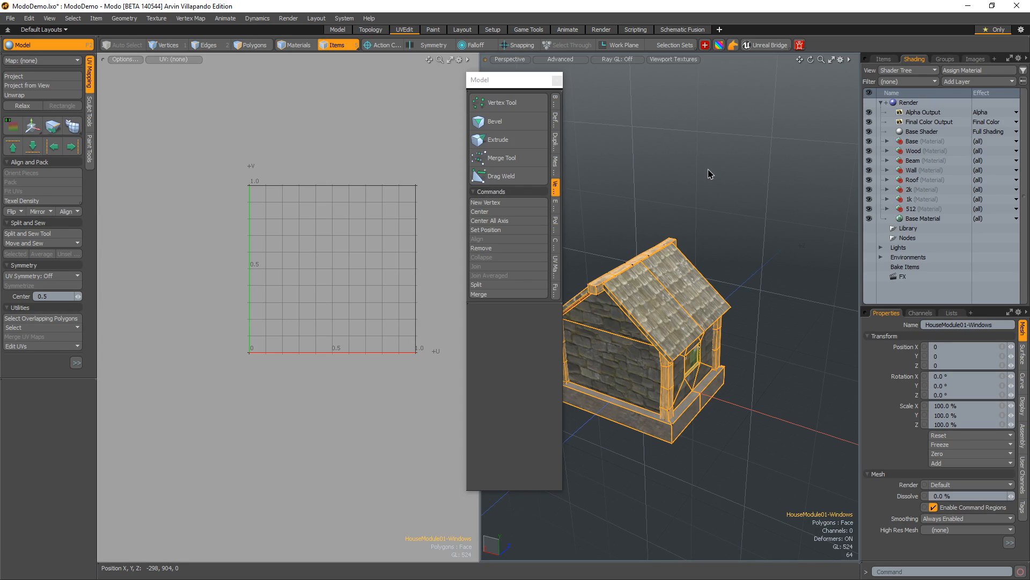
- Return to Unreal Editor and frame the HouseModule01-Windows actor to examine its materials during shader compilation
left_click(709, 173)
left_click_drag(708, 173, 706, 171, "alt")
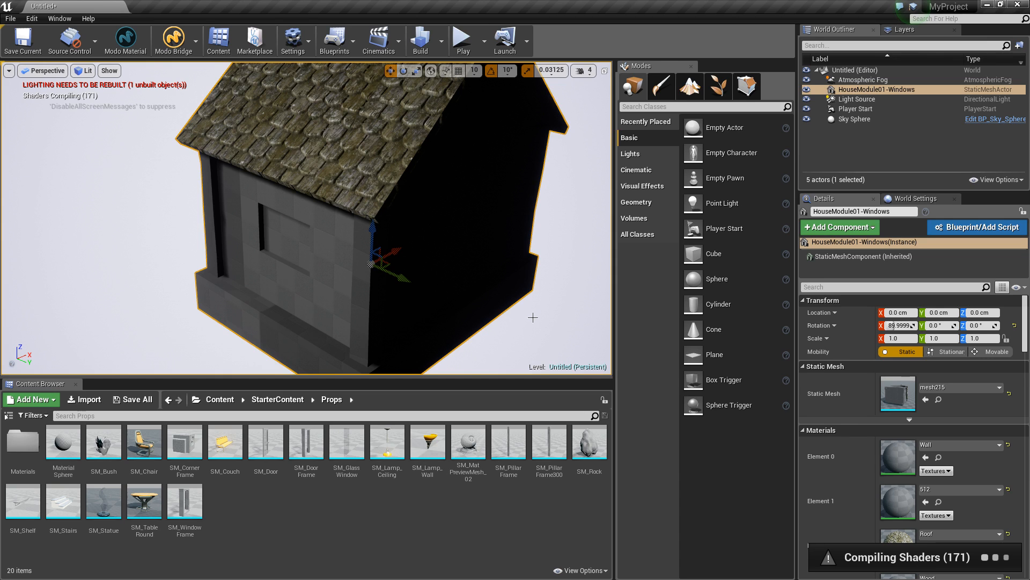
right_click_drag(533, 317, 907, 564)
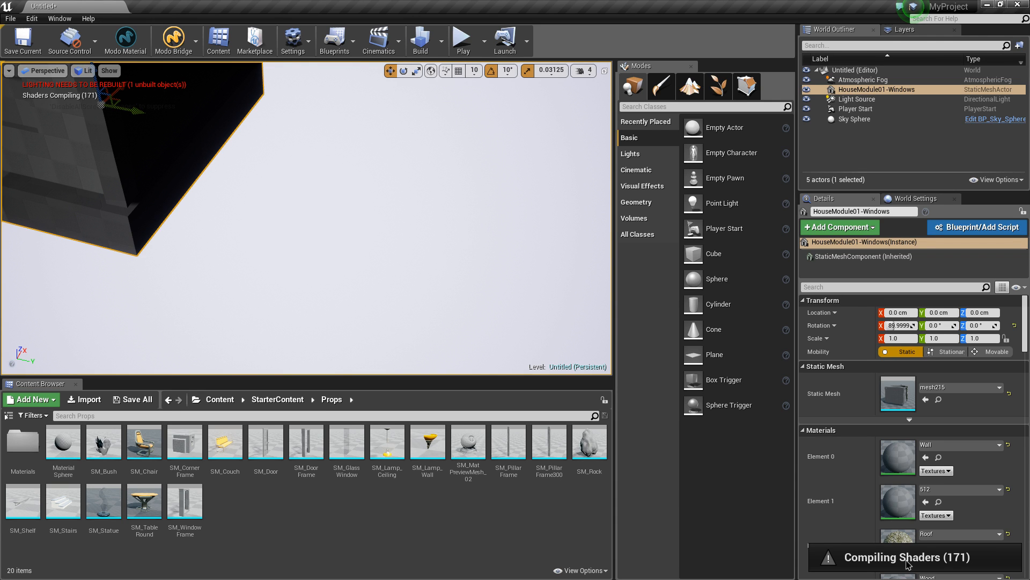
key("f")
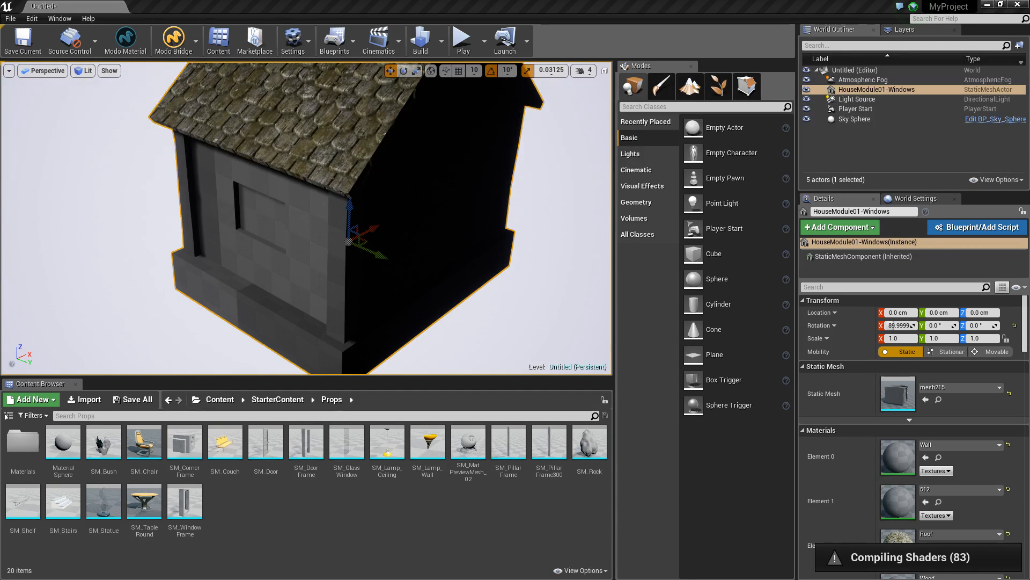